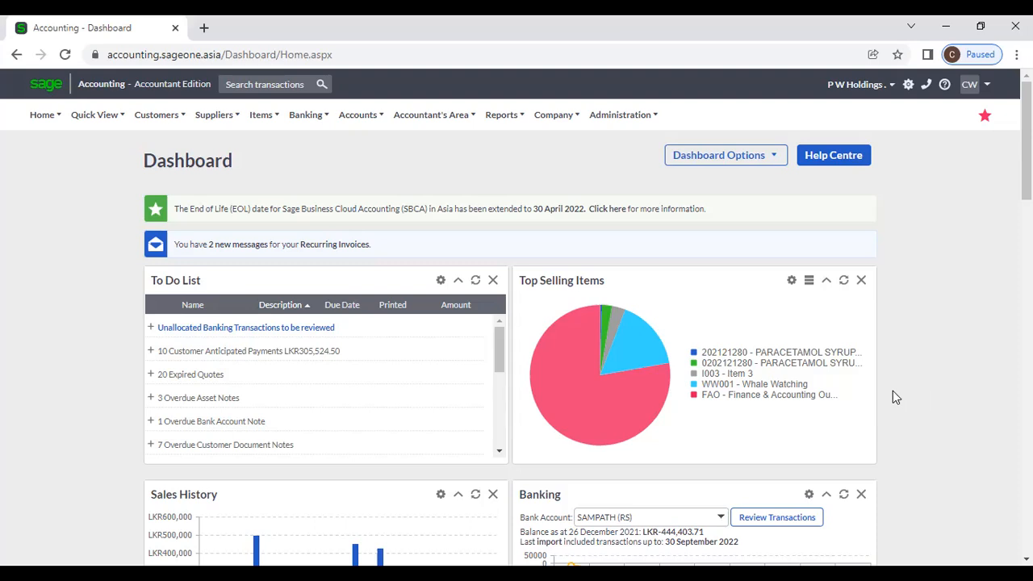
Step: Open the Supplier Transactions report options and look through the available transaction types, leaving none selected
click(200, 121)
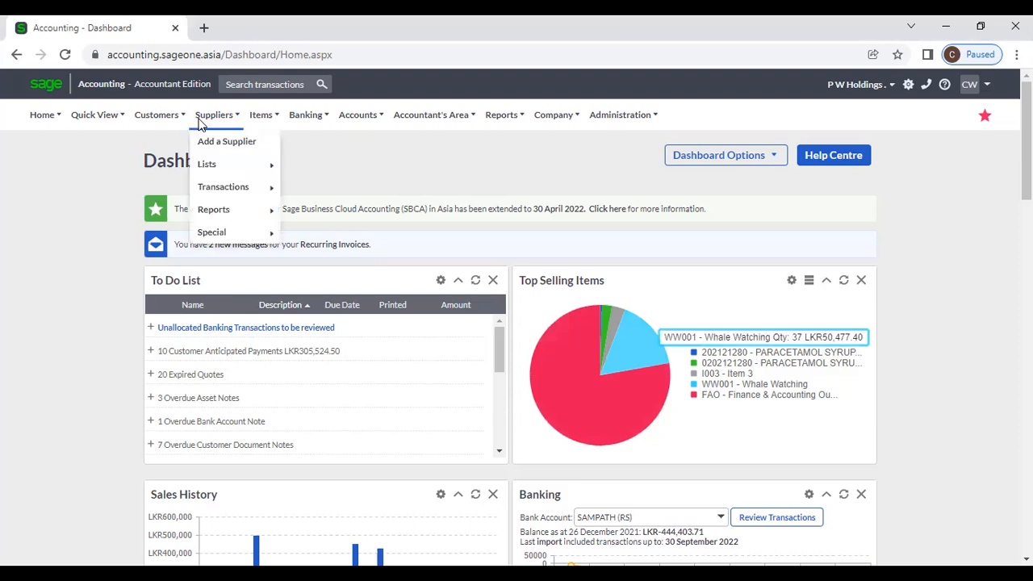
mouse_move(214, 213)
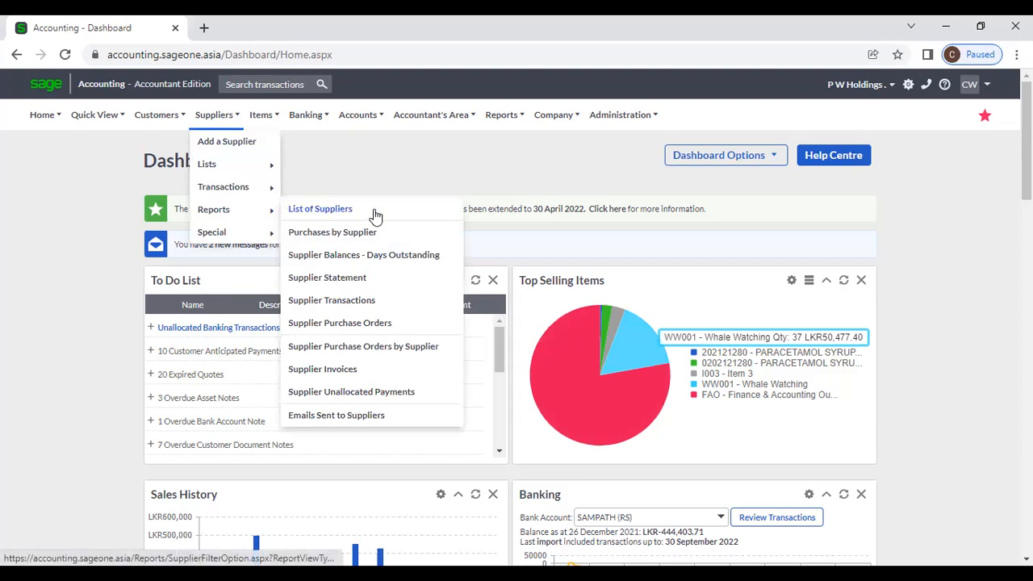
click(376, 309)
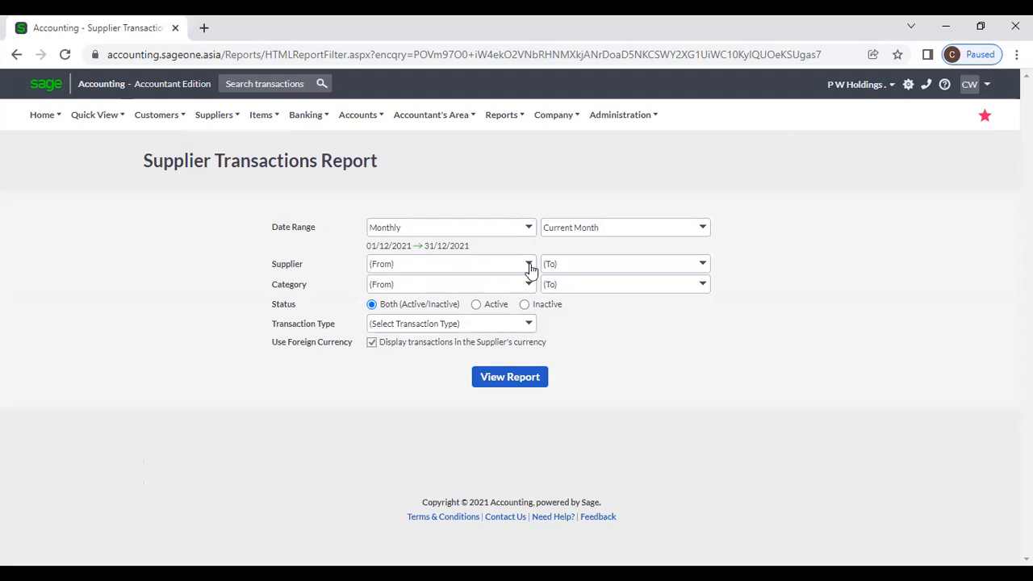
click(529, 327)
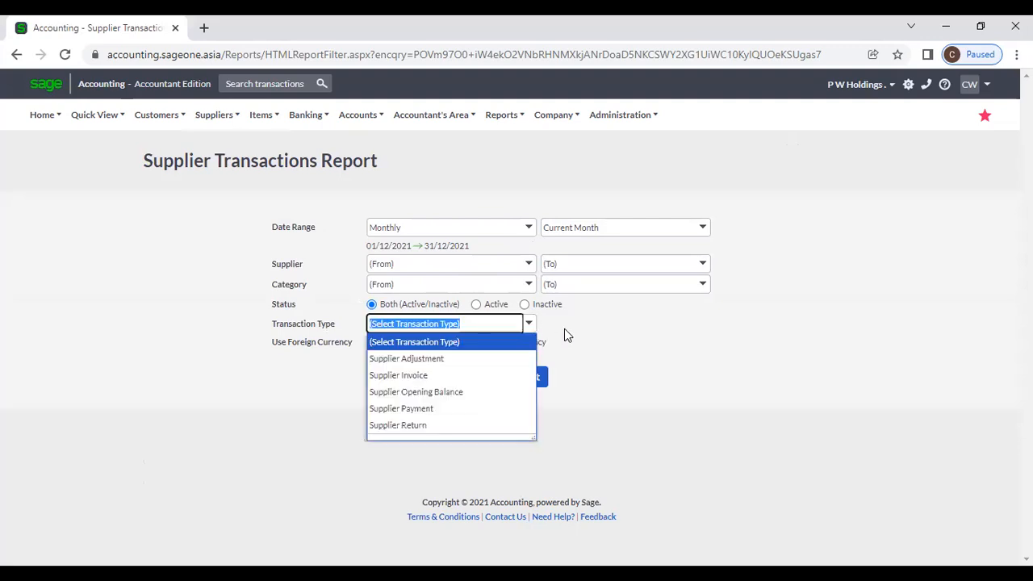
click(564, 328)
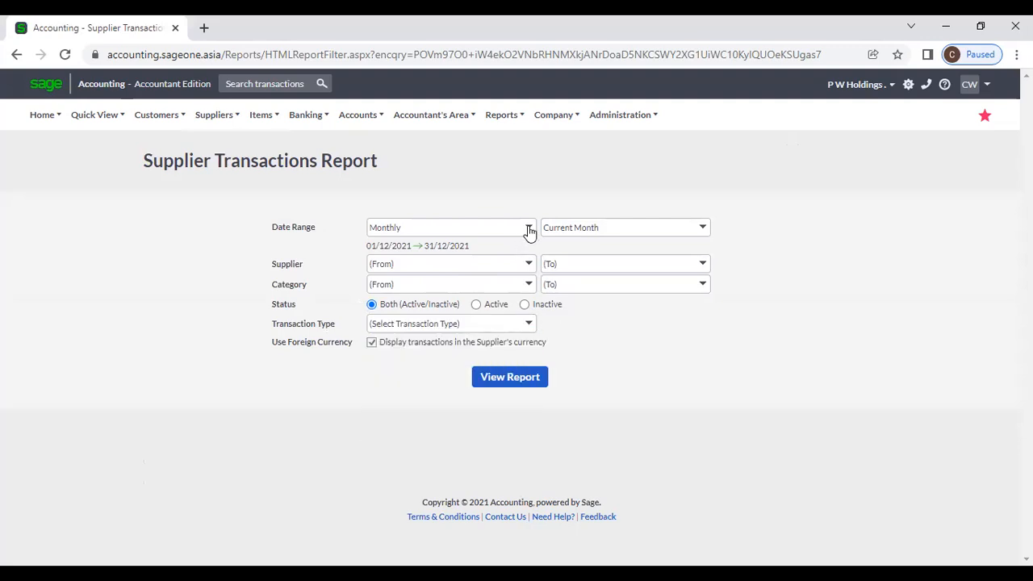
Step: Switch the report's date range to Custom Dates and go through its start and end date fields
click(528, 229)
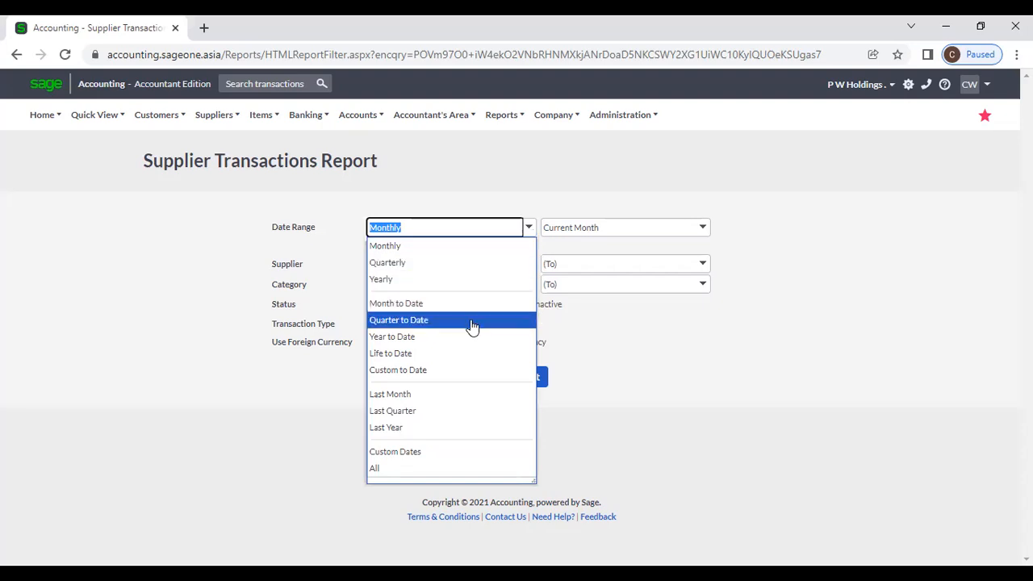
click(459, 452)
click(607, 228)
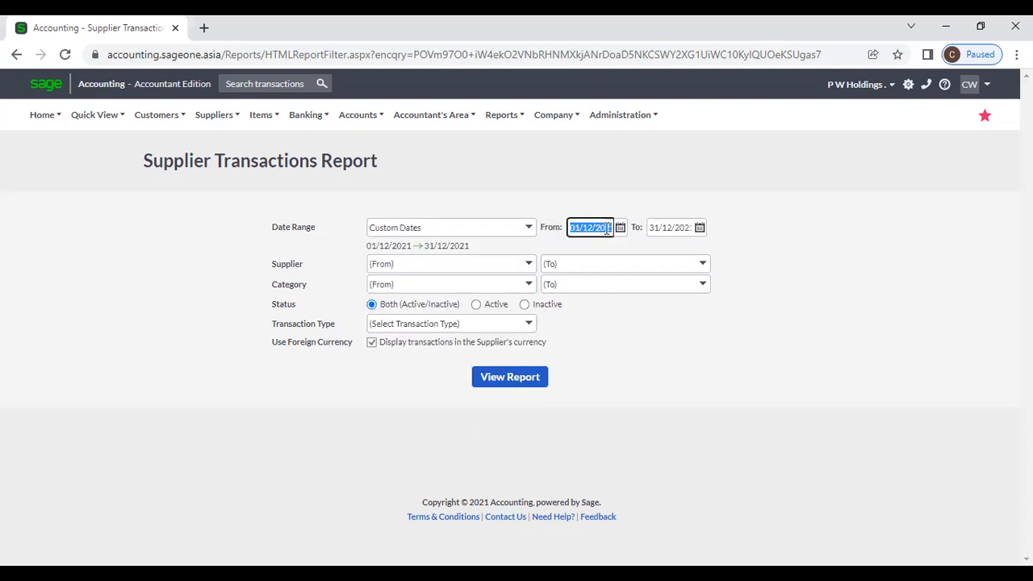
key(Tab)
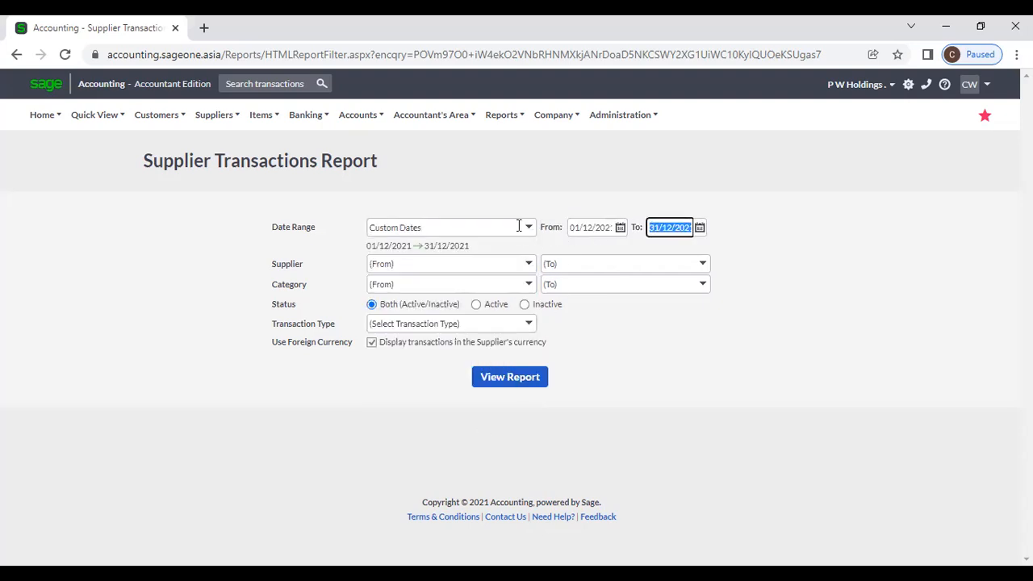
Step: Set the report's date range to Yearly for the current year
click(527, 231)
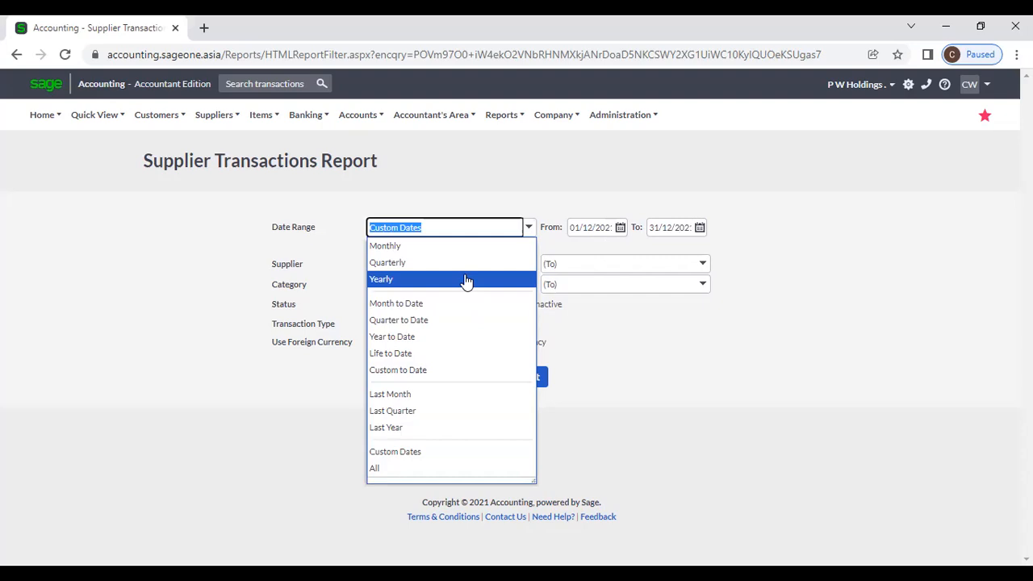
click(395, 282)
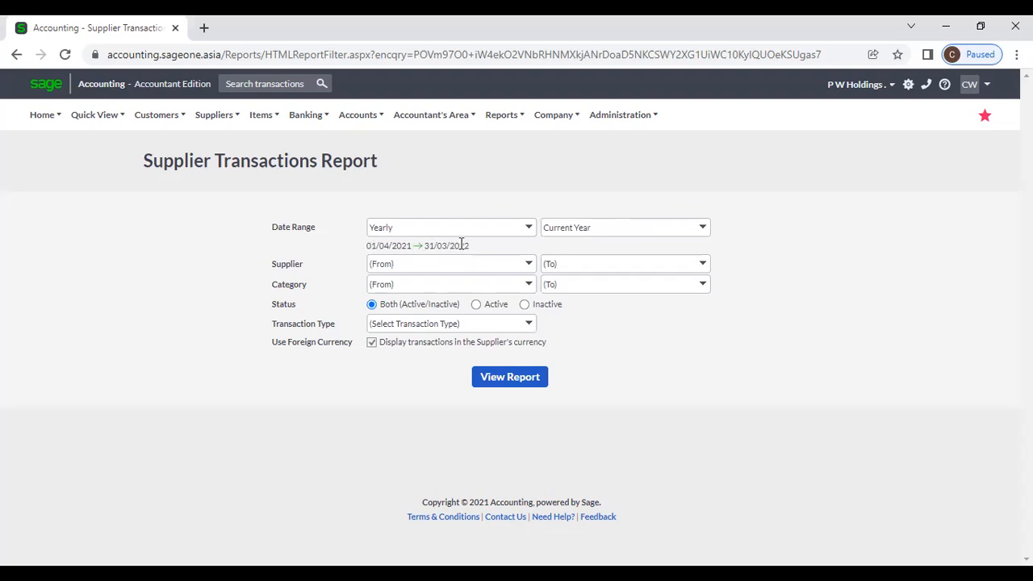
Step: Try a supplier range starting from AA and reset it so the report covers all suppliers
click(529, 266)
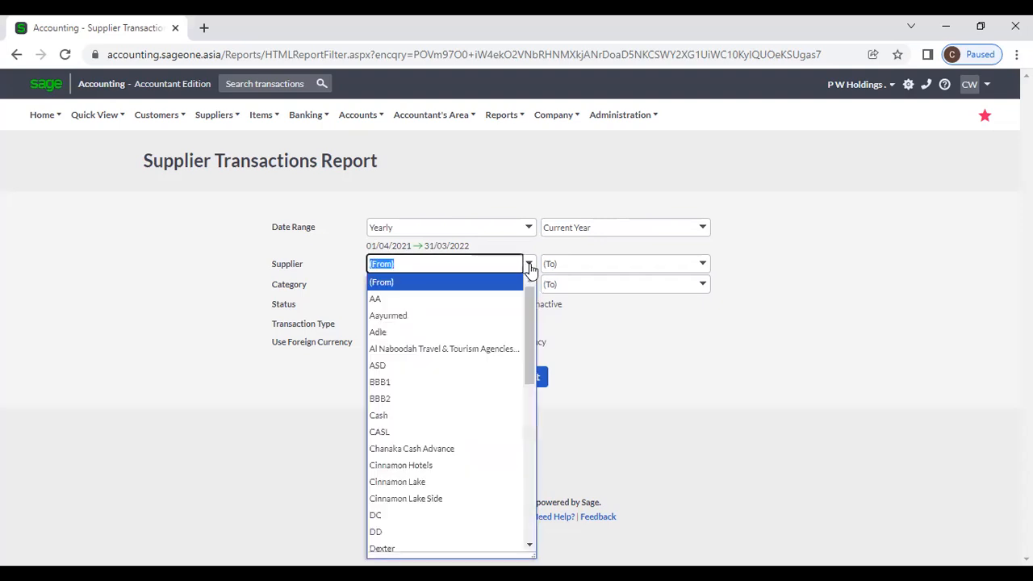
click(510, 204)
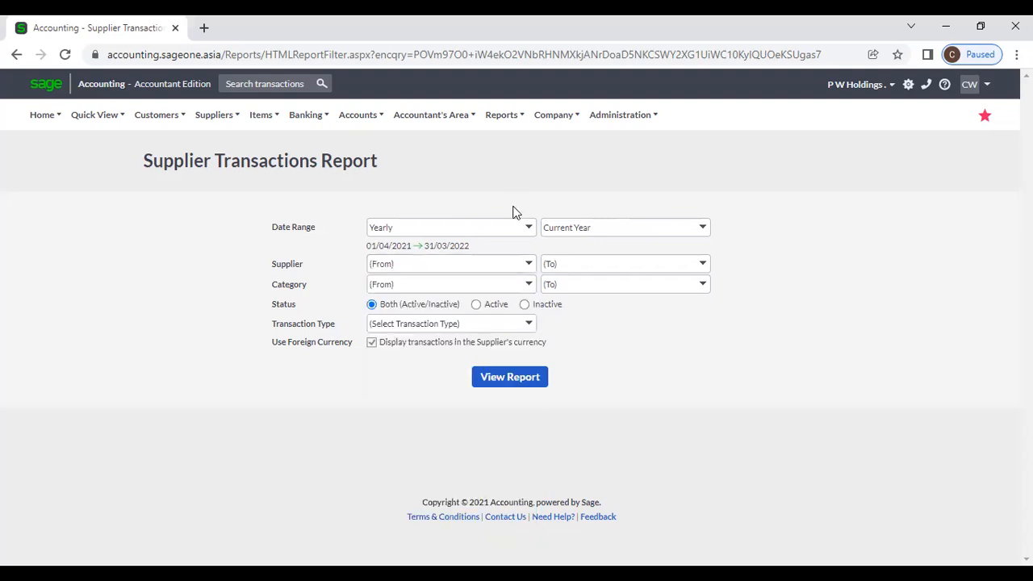
click(529, 265)
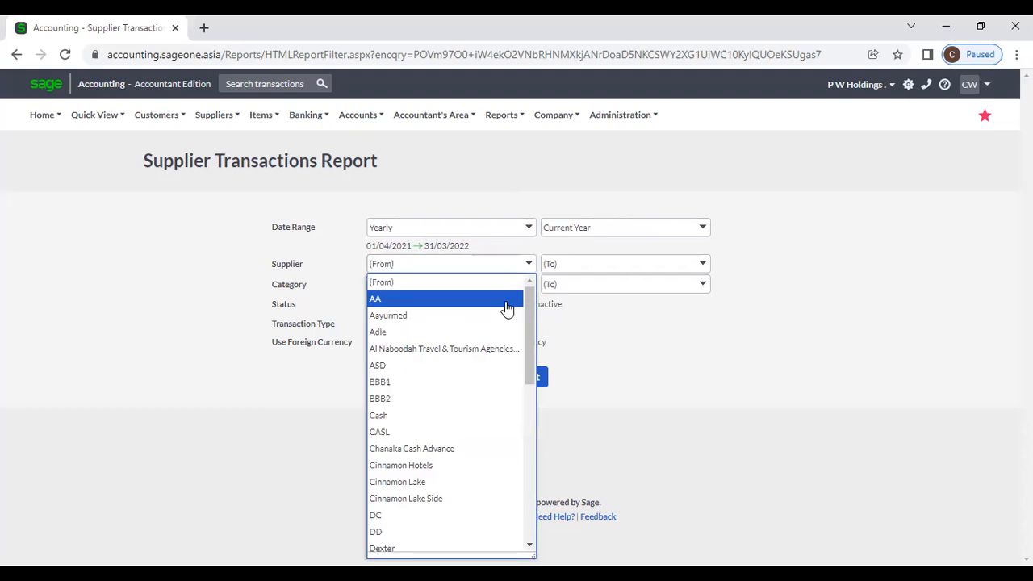
click(507, 303)
click(702, 265)
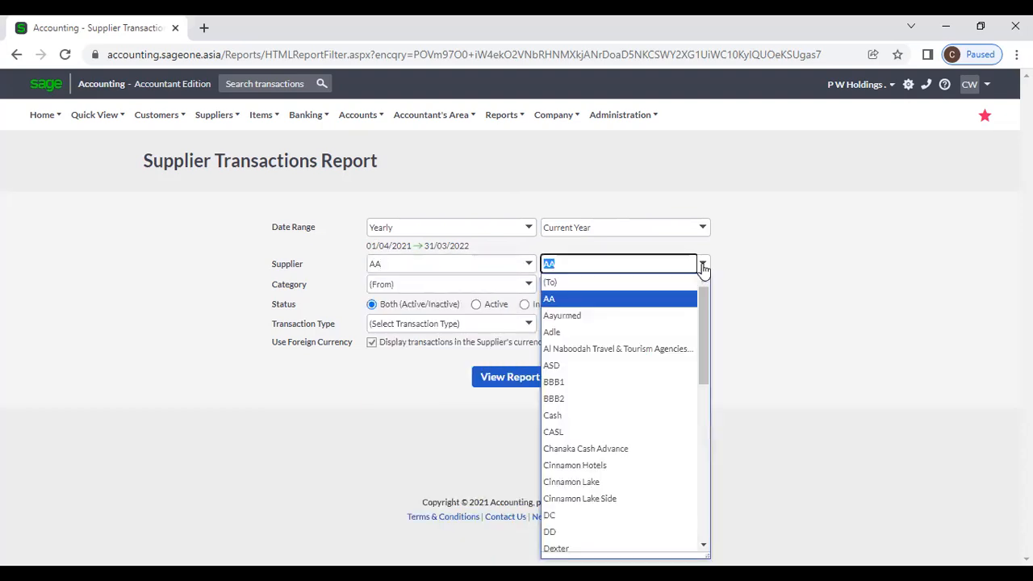
click(627, 459)
click(529, 264)
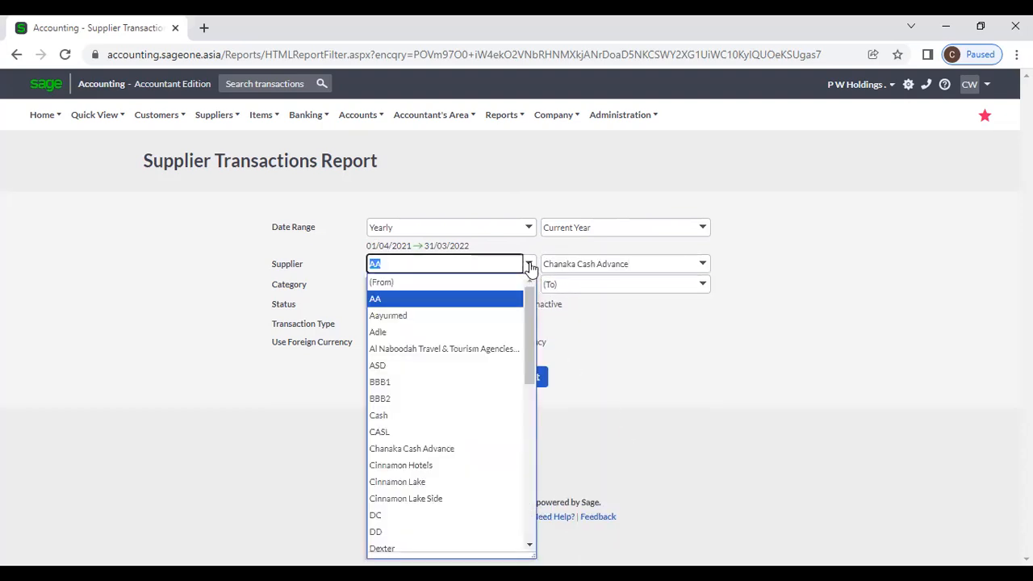
click(477, 283)
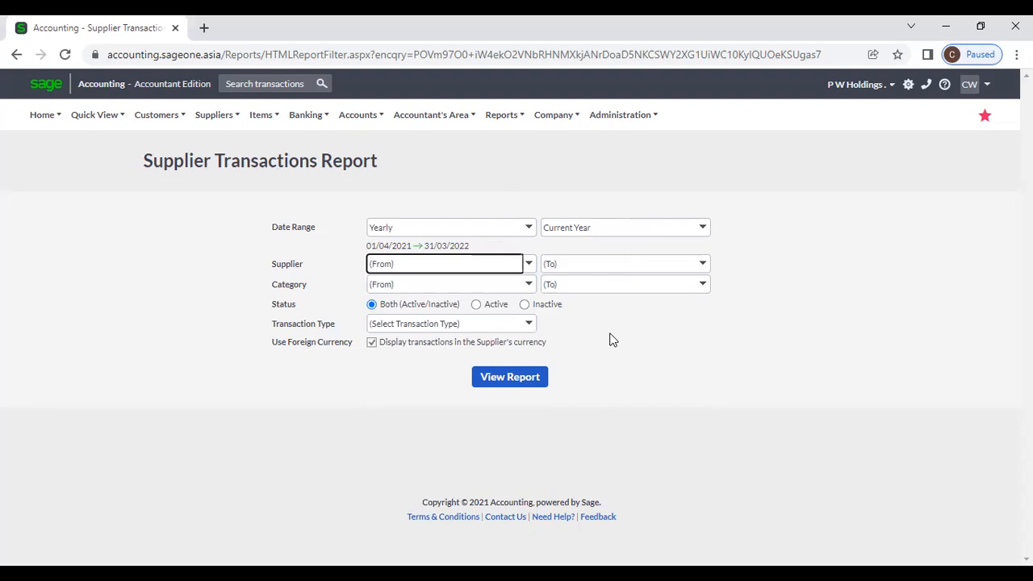
Step: Try filtering the report by the Apple category and clear the category range again
click(530, 286)
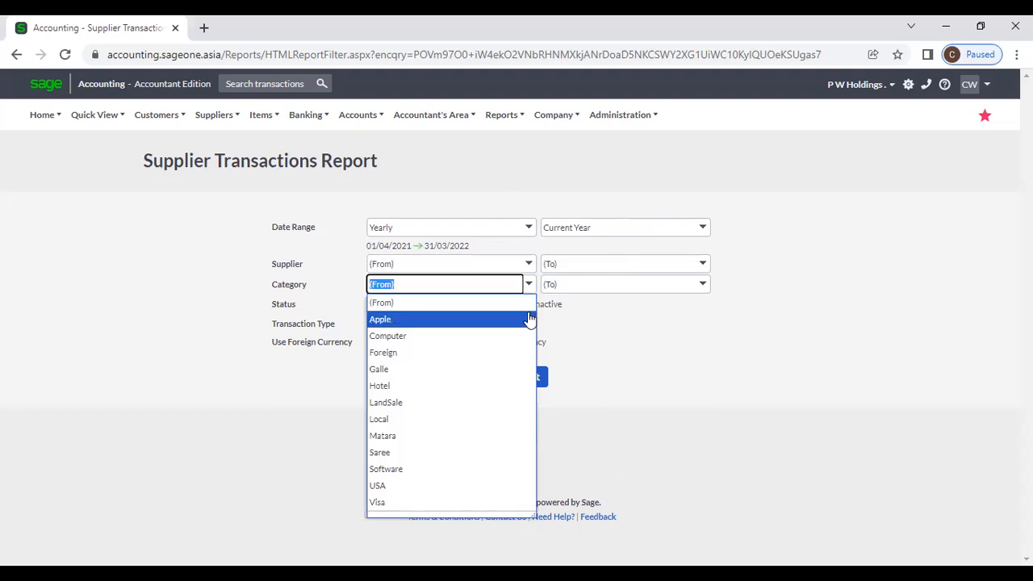
click(527, 319)
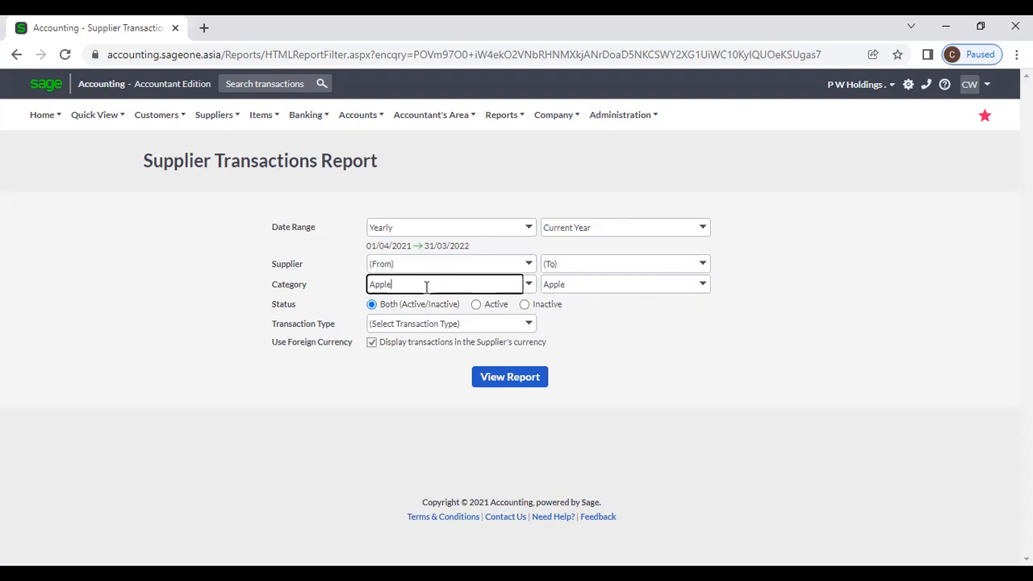
click(530, 292)
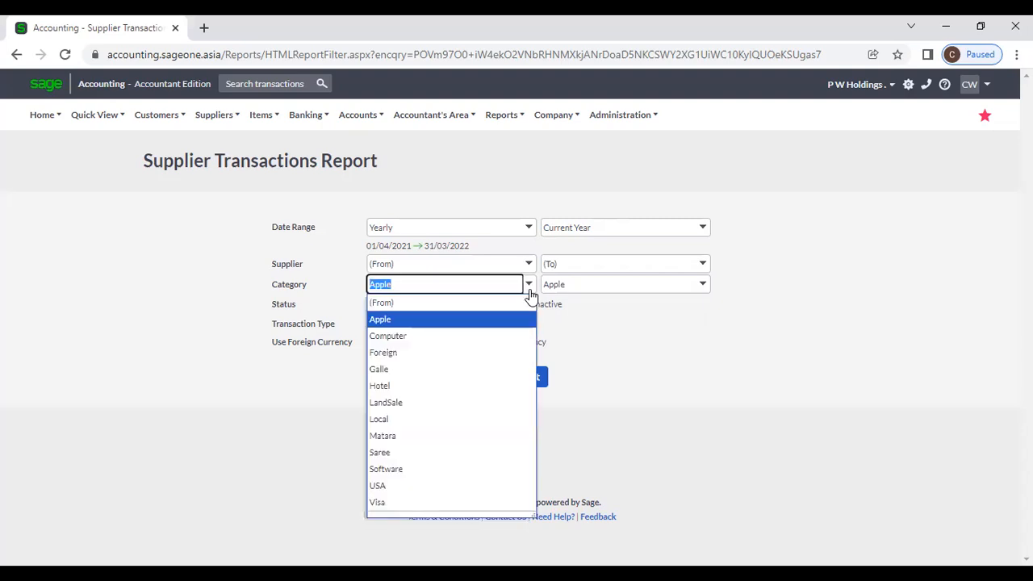
click(488, 311)
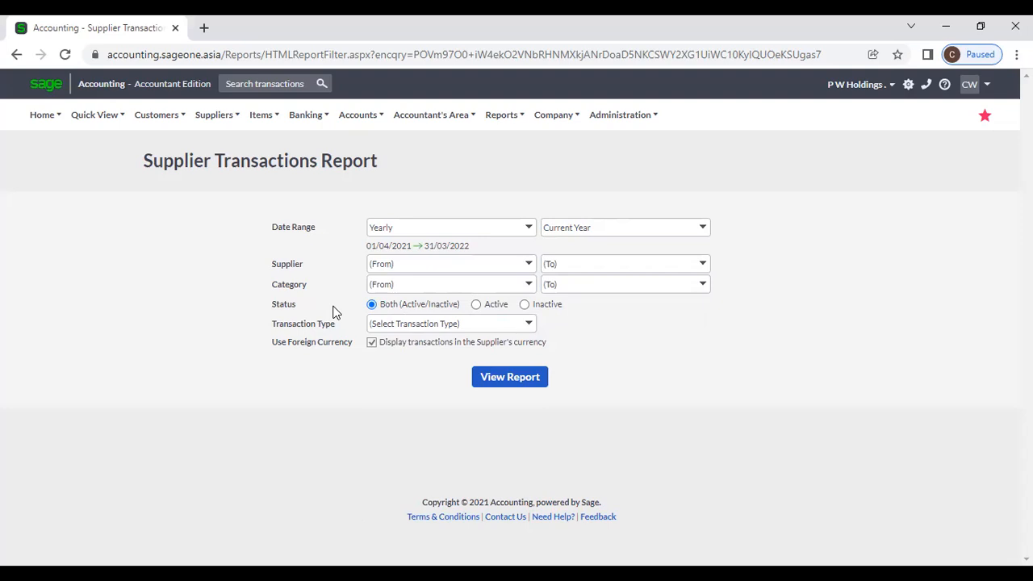
Step: Try the Inactive and Active status filters and return the status to Both (Active/Inactive)
click(524, 305)
click(477, 305)
click(372, 305)
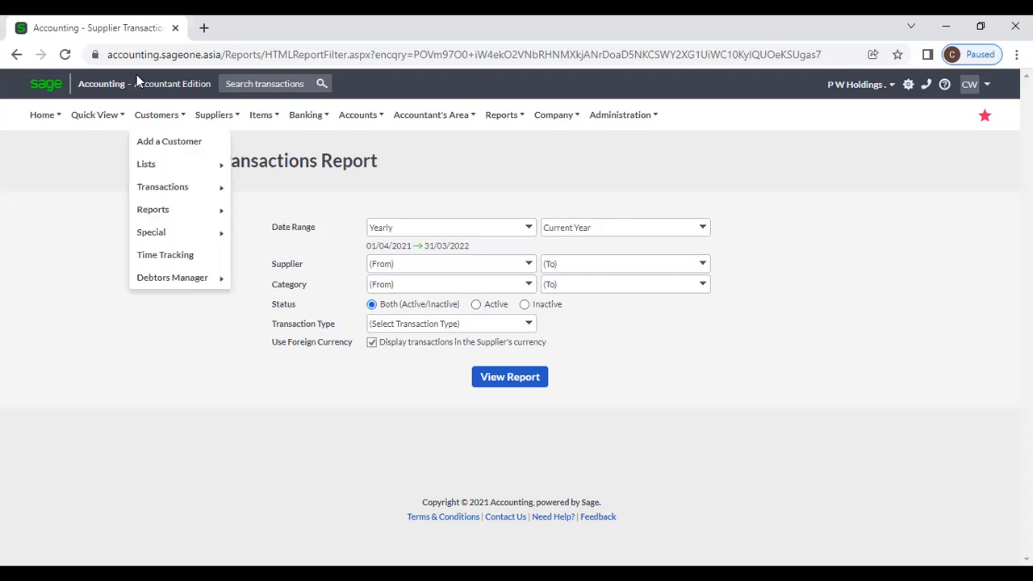
Step: Duplicate the report's browser tab and open the List of Suppliers in the copy
right_click(120, 32)
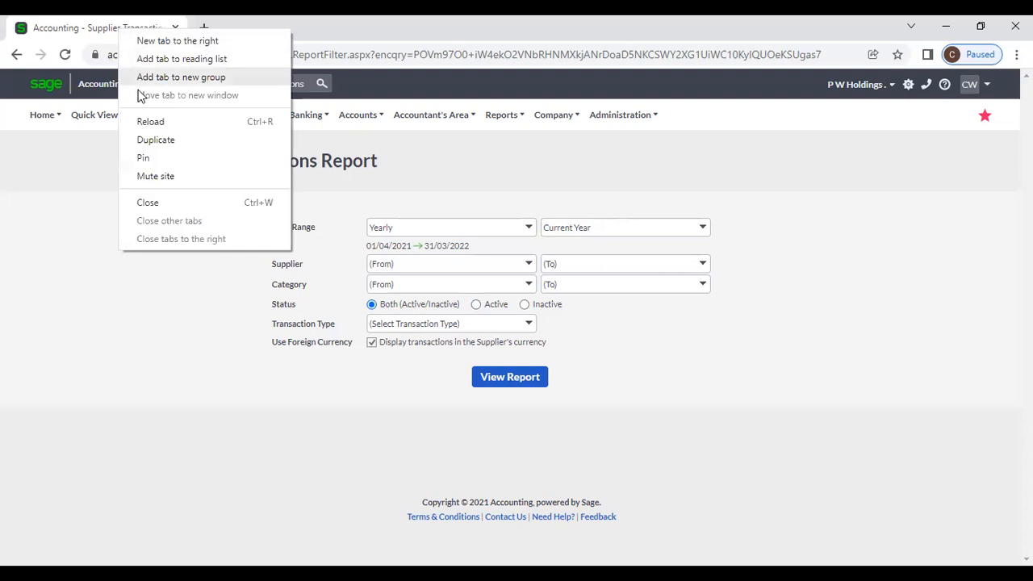
click(152, 142)
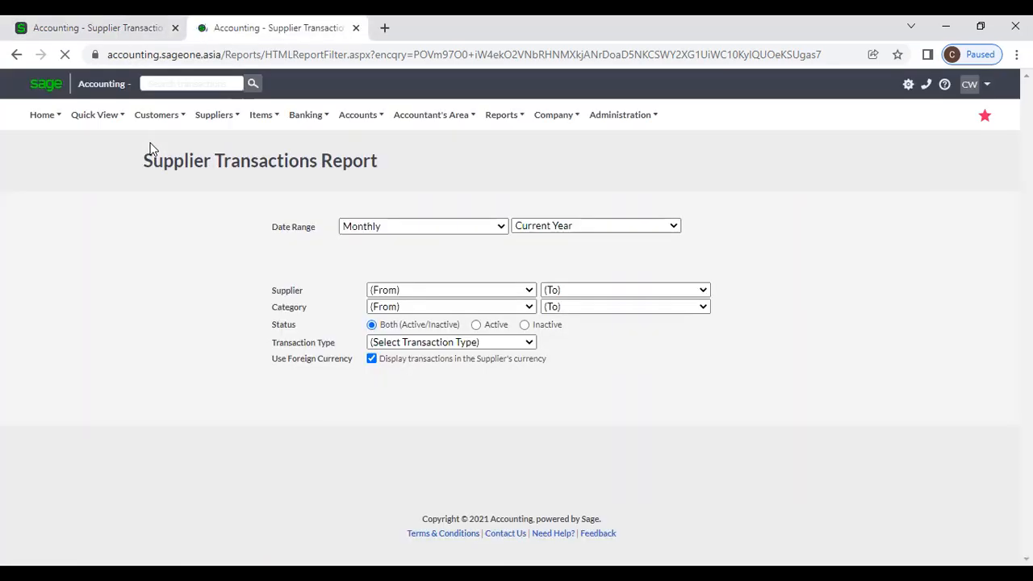
mouse_move(205, 117)
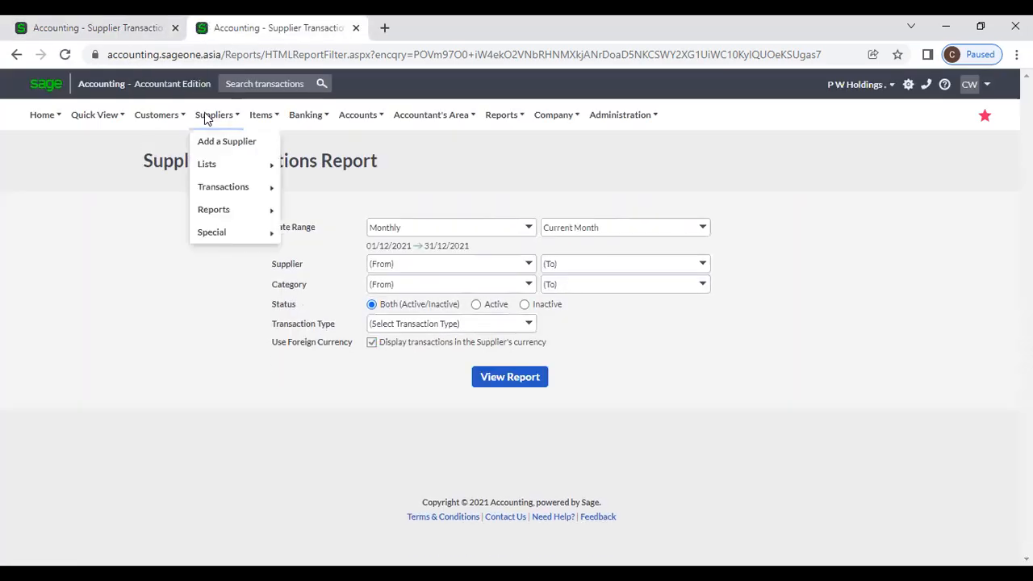
mouse_move(208, 164)
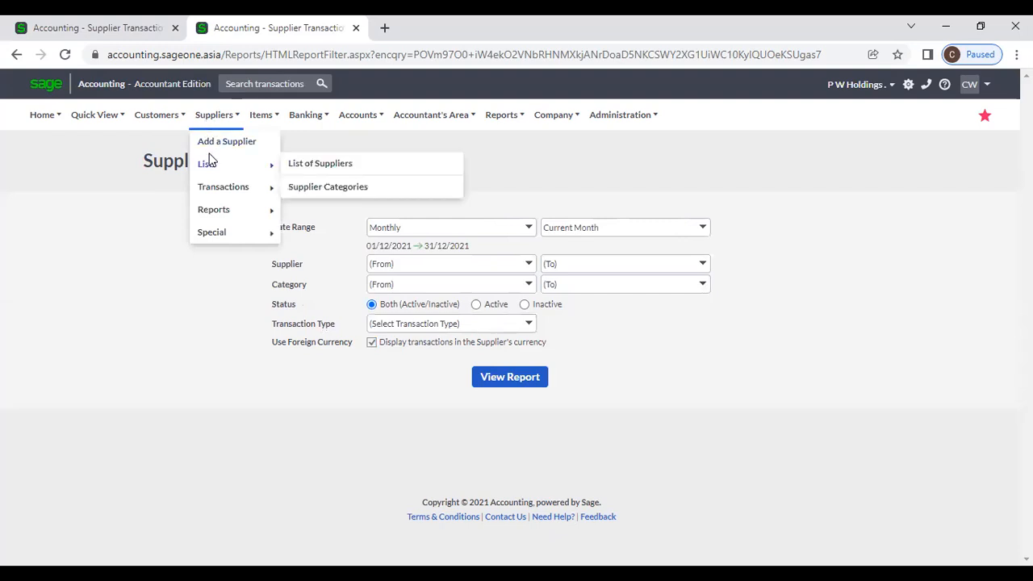
click(309, 168)
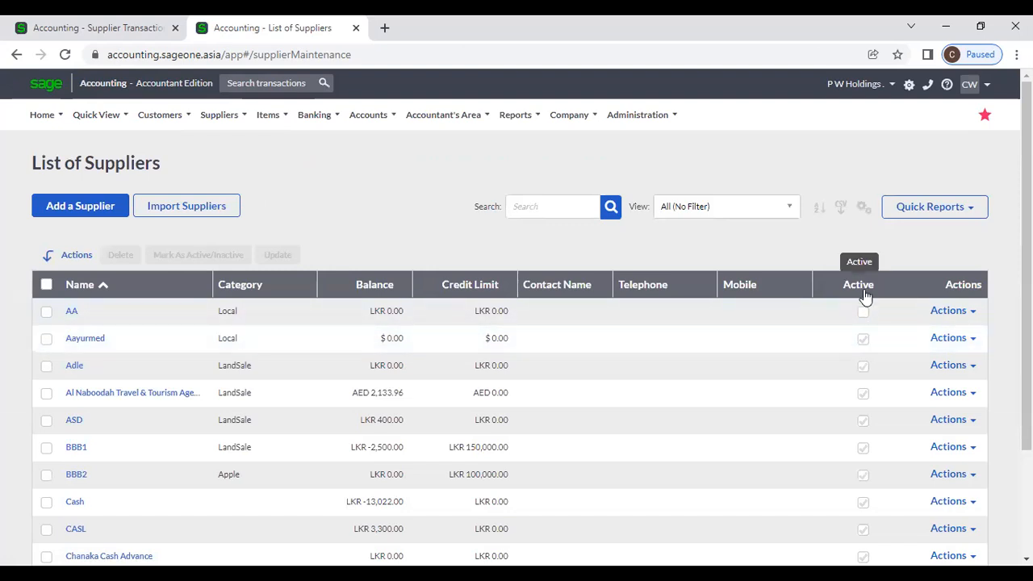
Step: Review the columns offered for the supplier list in Customise Grid and leave without saving changes
click(864, 211)
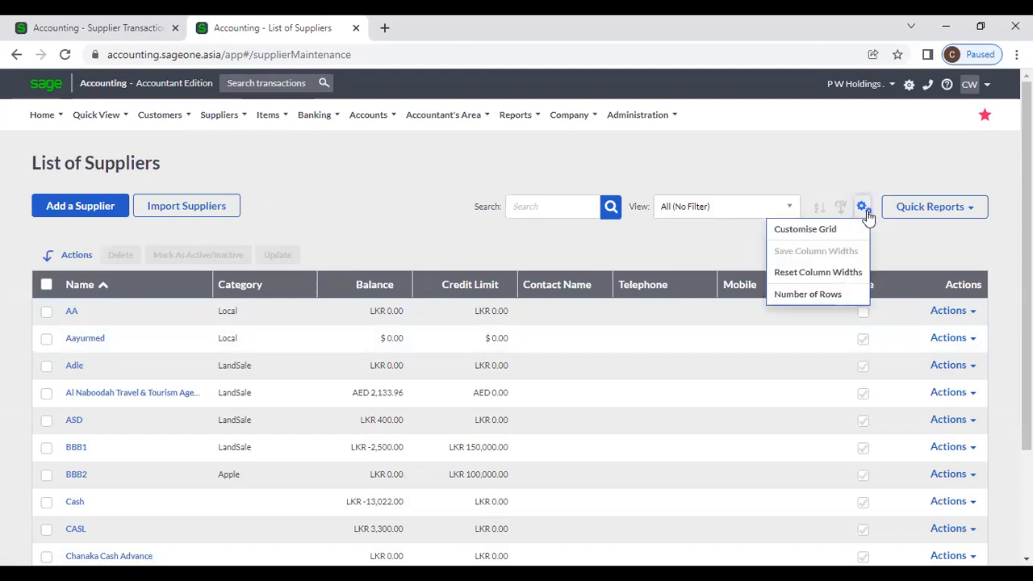
click(858, 228)
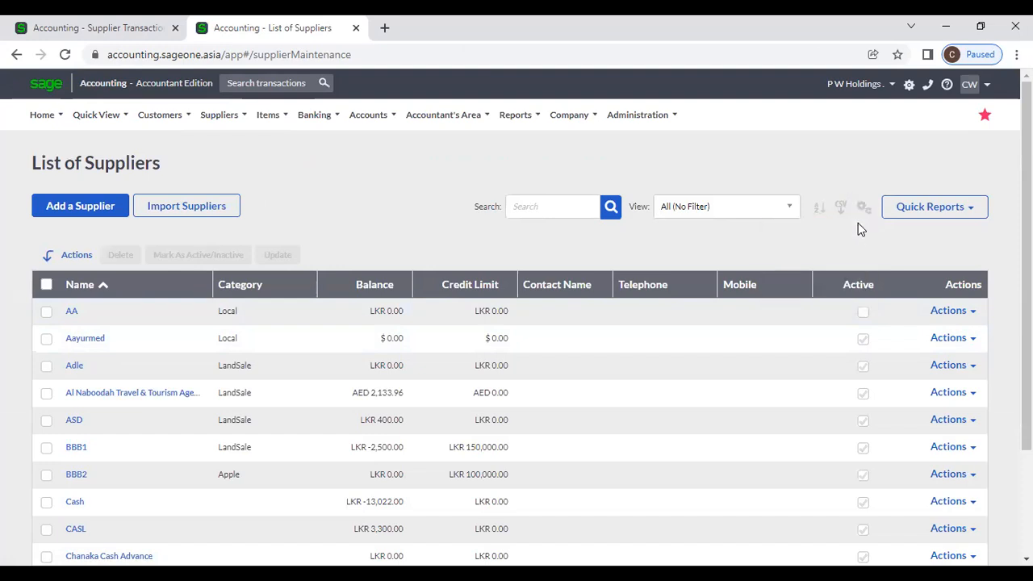
click(863, 209)
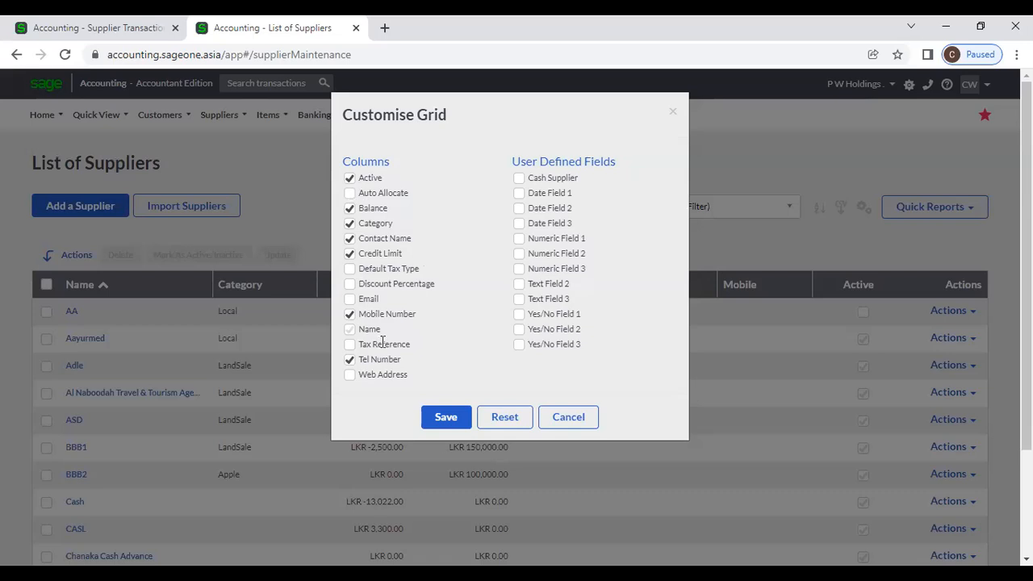
click(557, 420)
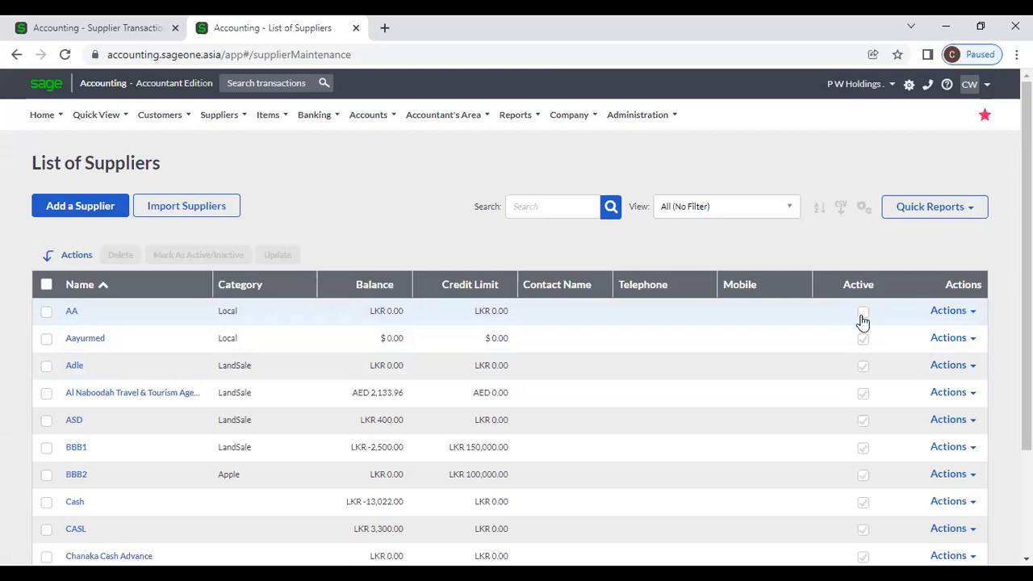
Step: Open the supplier Aayurmed for editing and turn its Active setting off and on again
click(98, 345)
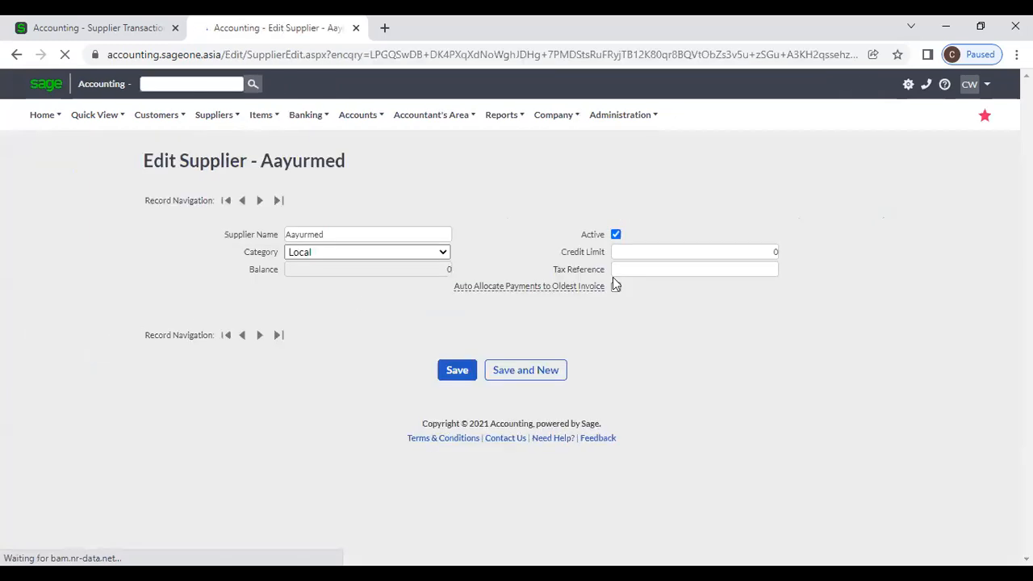
click(617, 237)
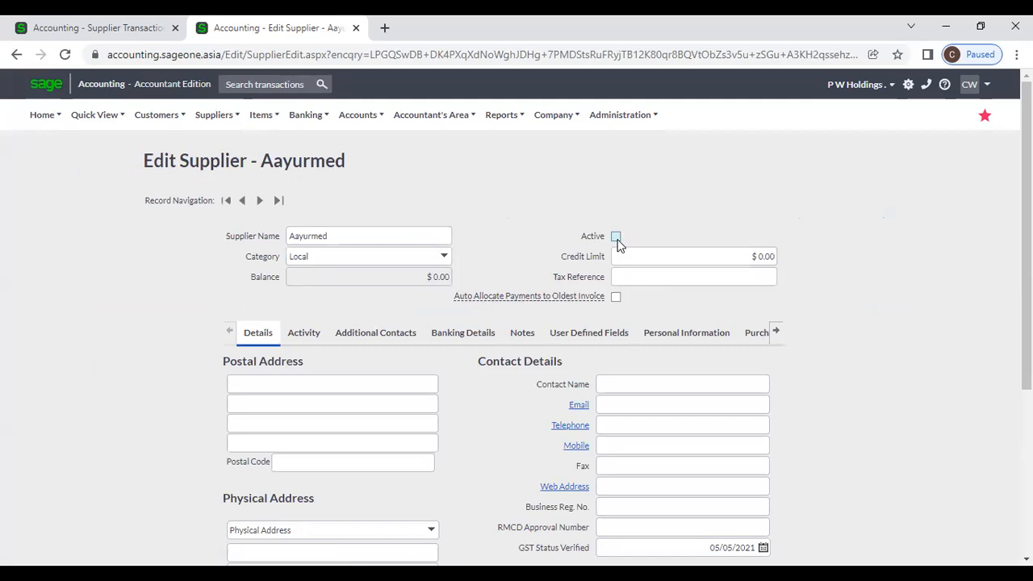
click(615, 237)
Step: Open the company's Customer and Supplier Settings and highlight the option Display inactive Suppliers for selection on reports
mouse_move(544, 116)
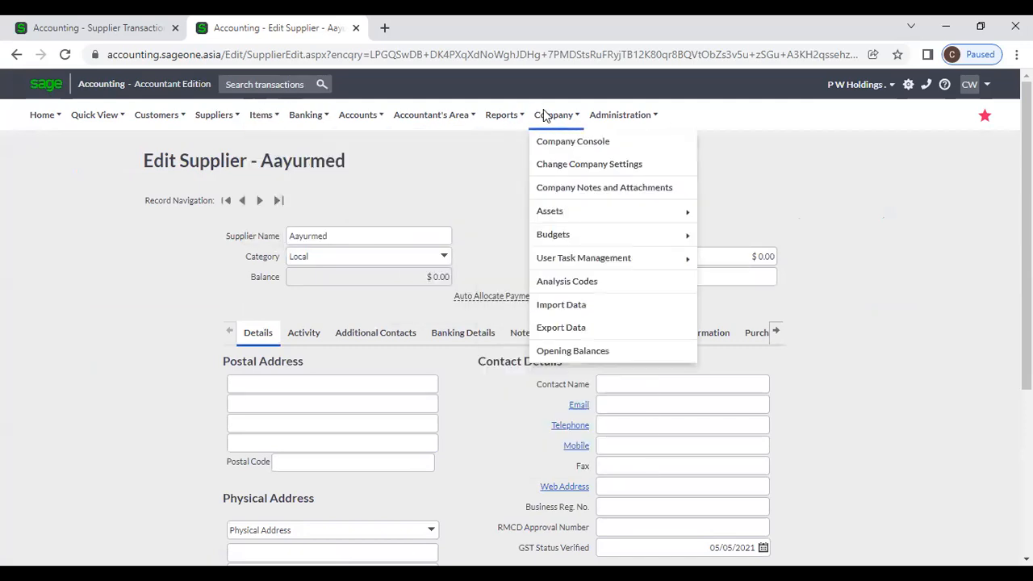
click(567, 171)
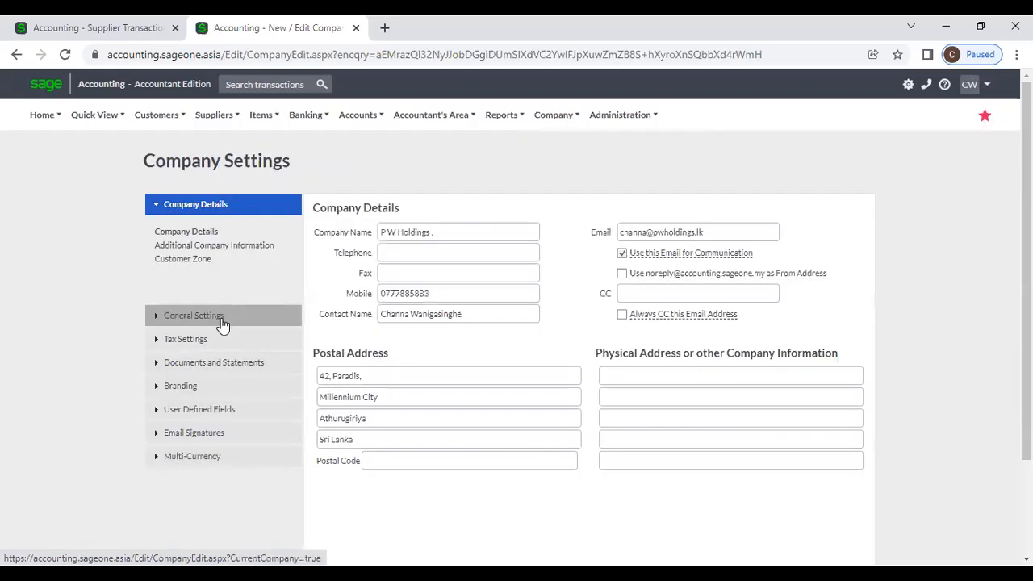
click(219, 318)
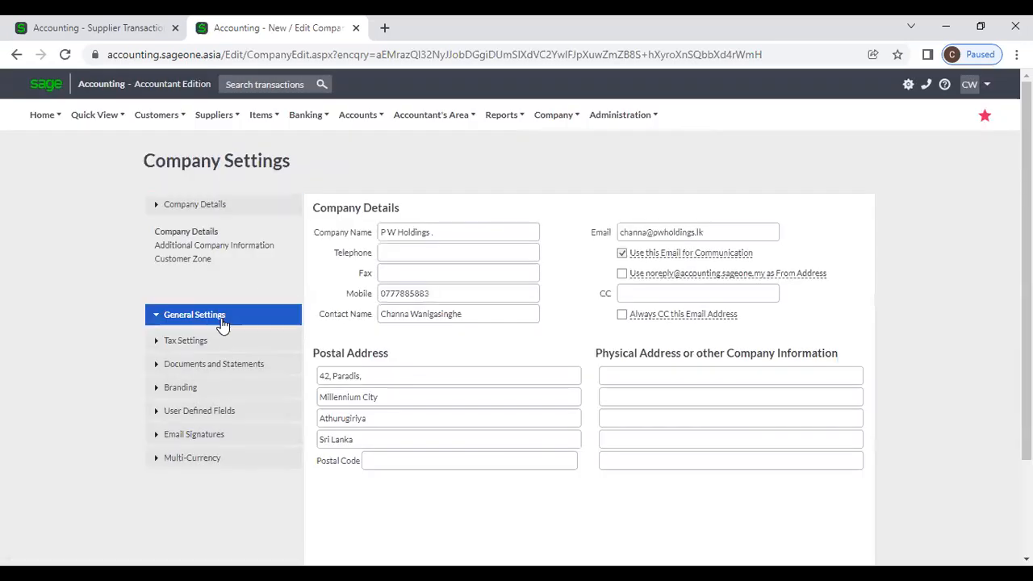
click(213, 298)
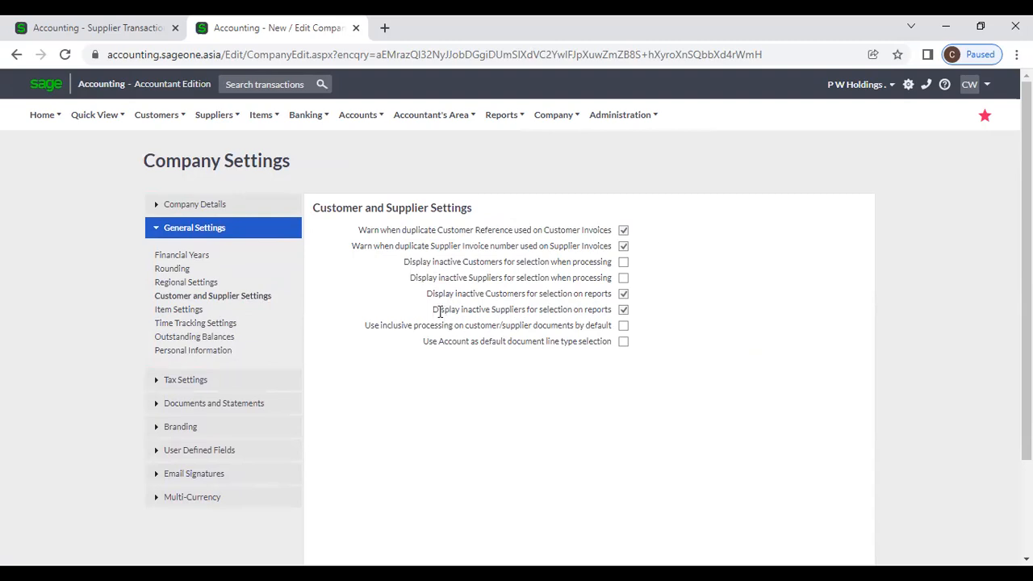
drag(426, 315, 610, 322)
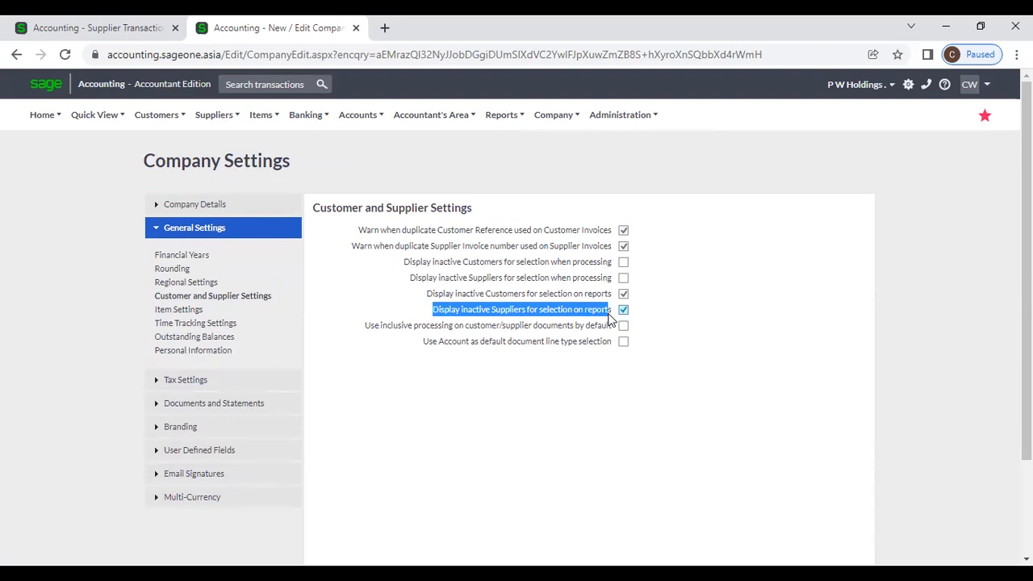
Step: Compare the supplier choices in the Supplier Transactions report filter with the company setting for displaying inactive suppliers on reports
click(97, 27)
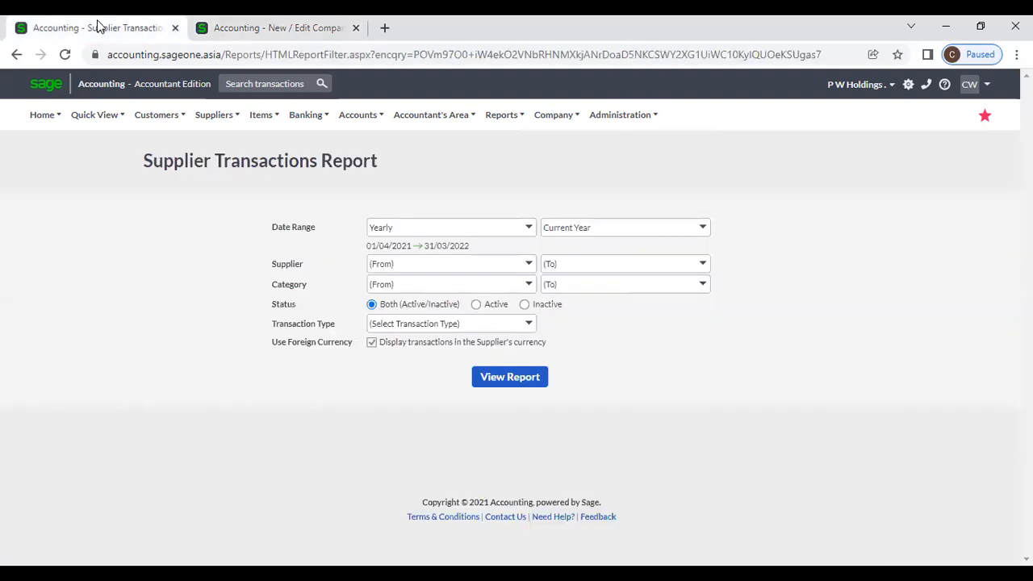
click(529, 267)
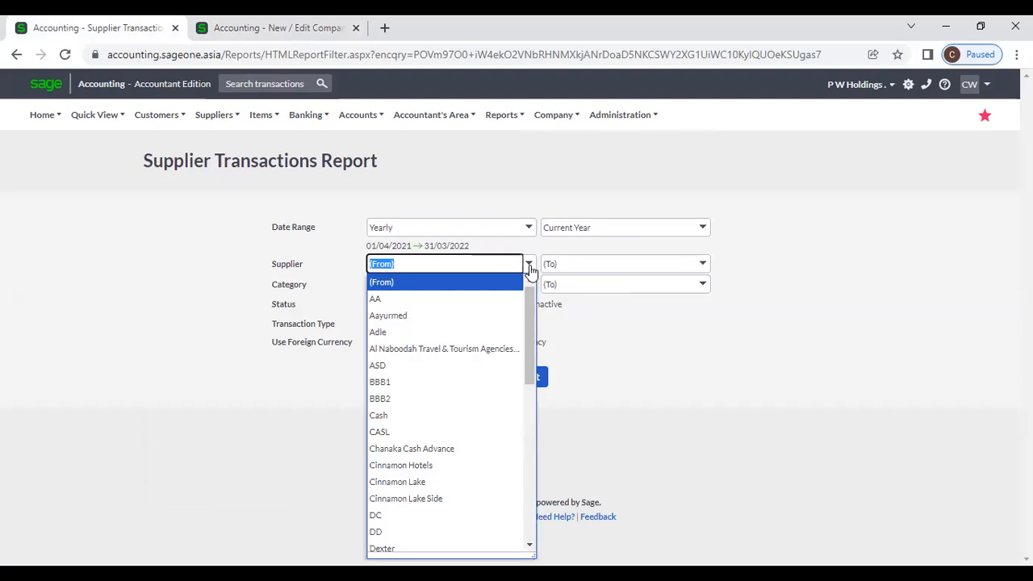
click(261, 31)
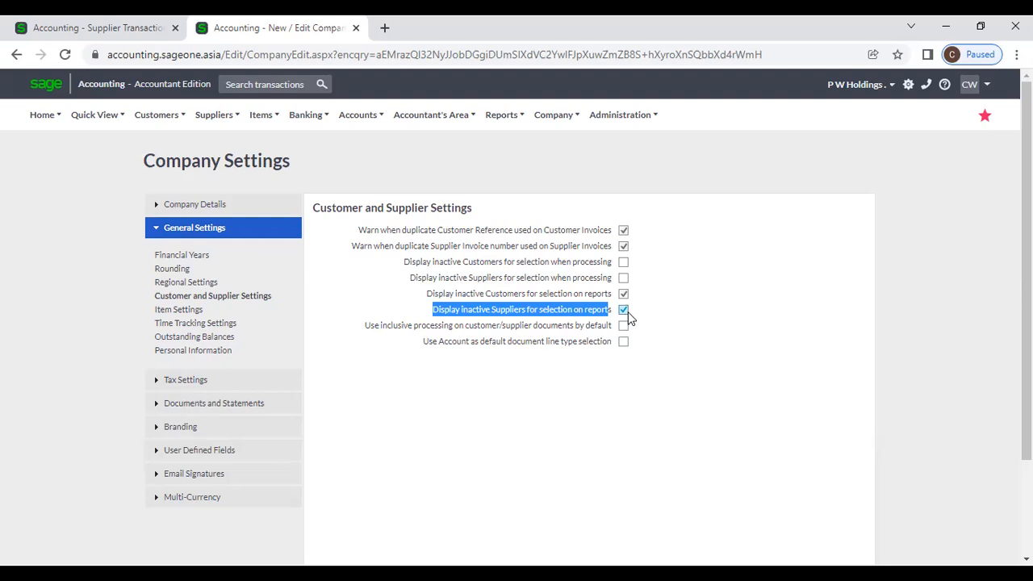
click(65, 27)
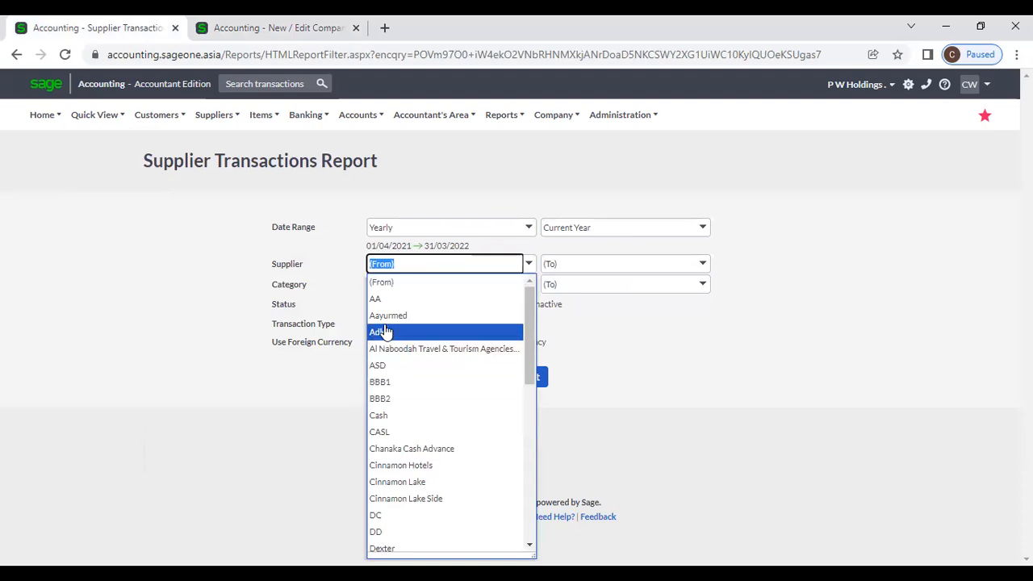
click(529, 309)
click(246, 28)
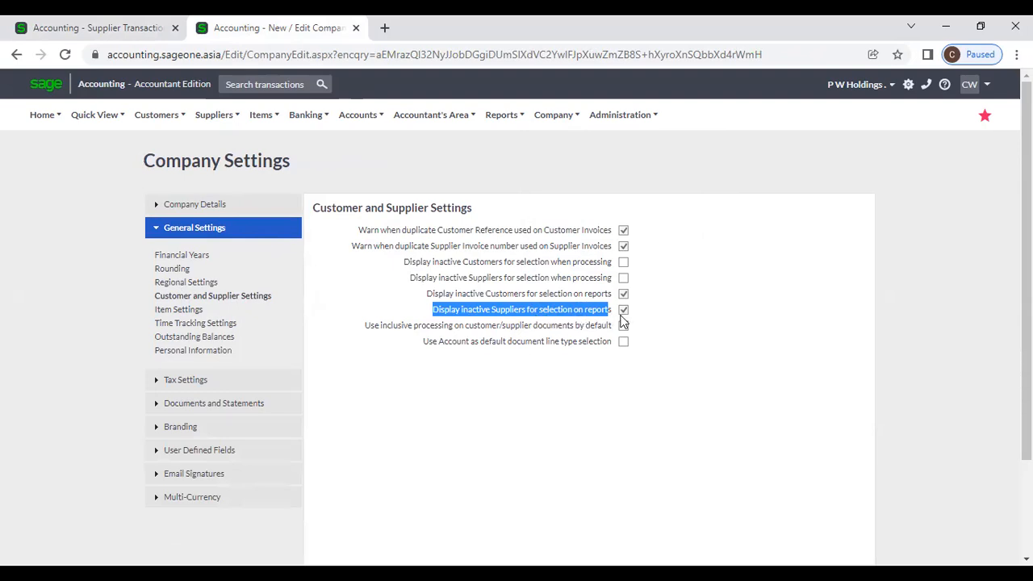
click(75, 26)
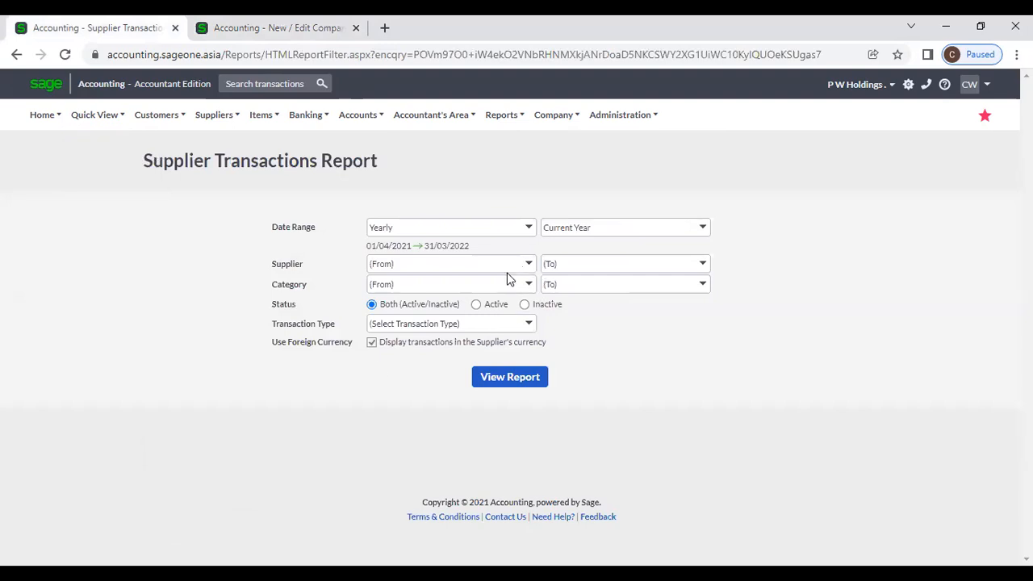
click(258, 29)
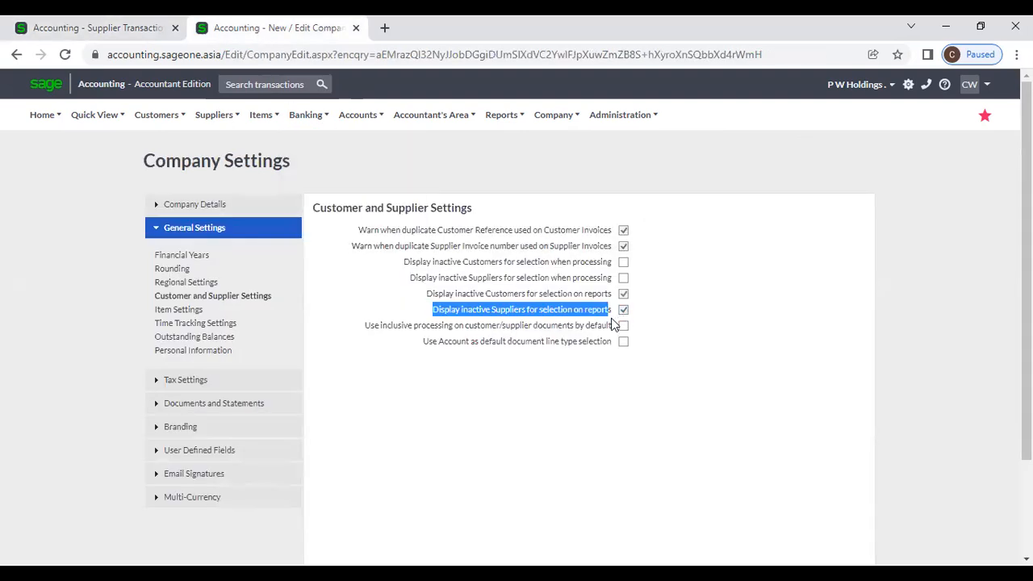
Step: Review the report's Transaction Type choices, leave the type unselected and generate the Supplier Transactions report
click(23, 29)
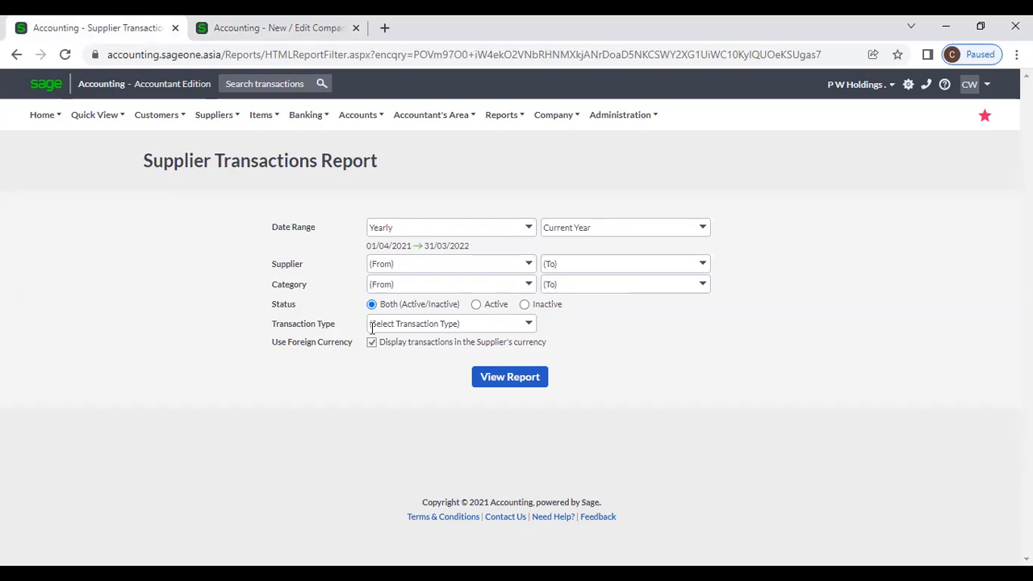
click(526, 324)
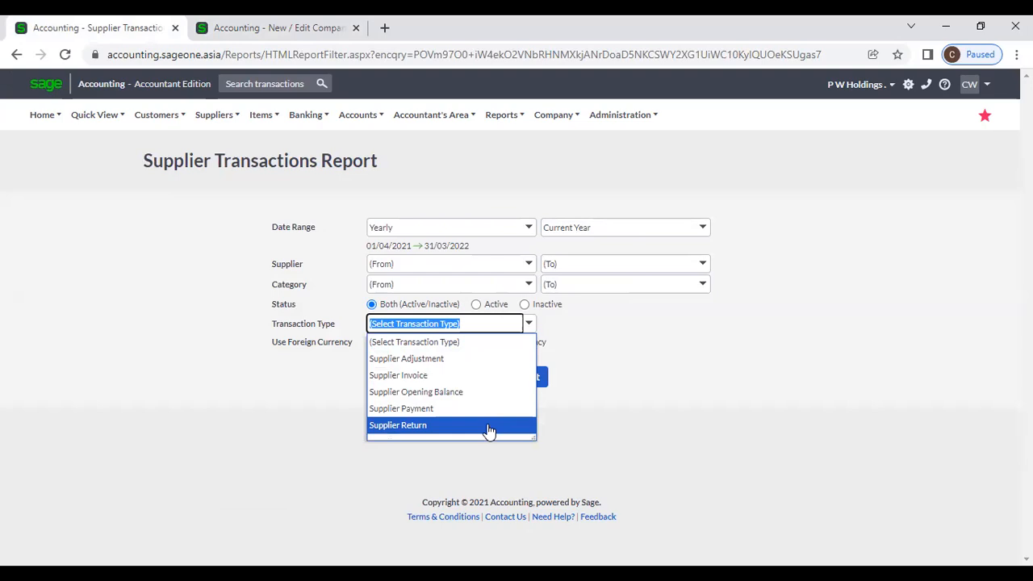
click(477, 347)
click(695, 345)
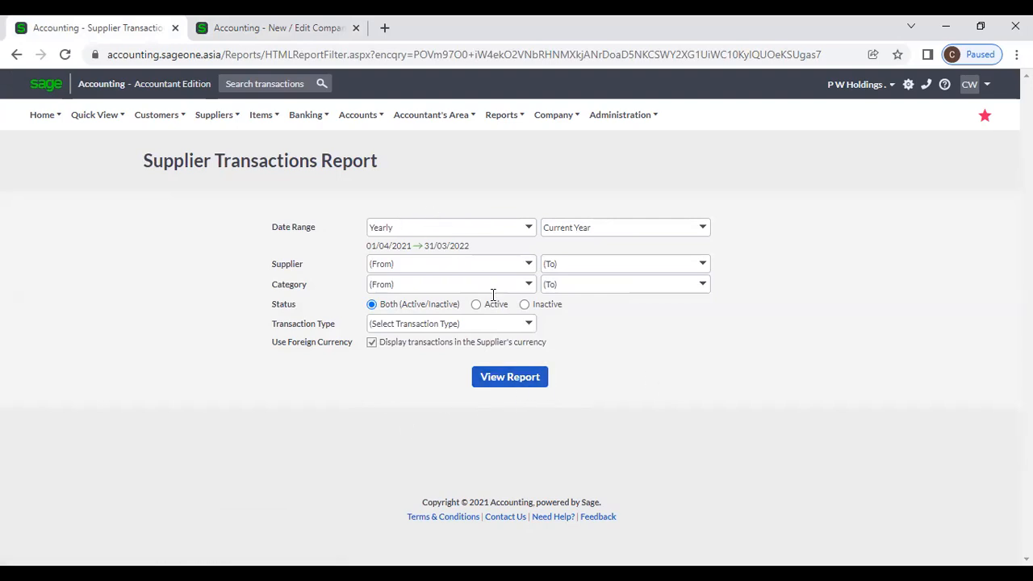
click(507, 379)
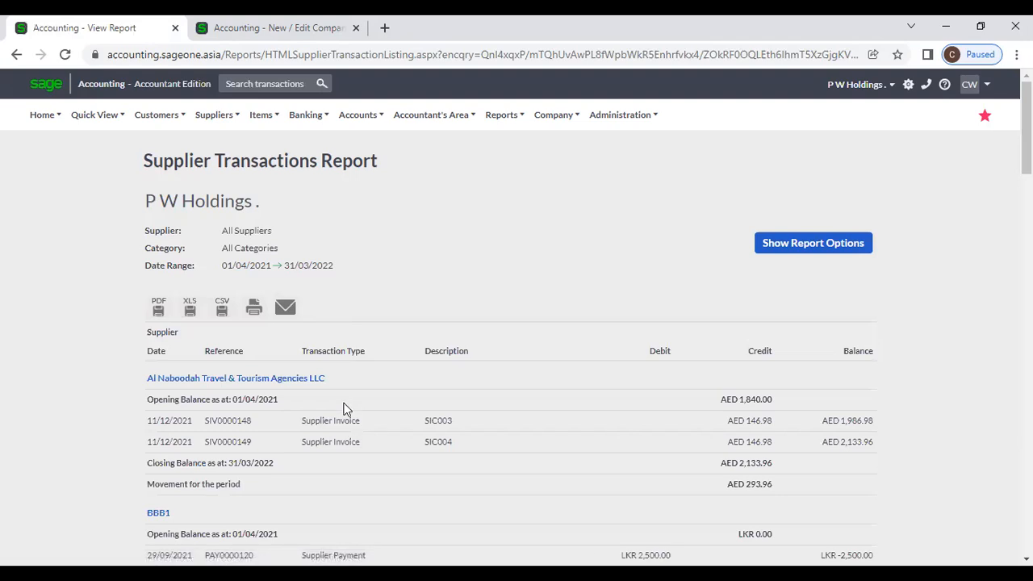
Step: Examine the report's dates, references, transaction types, debits, credits and opening and closing balances for each supplier
scroll(345, 407, down, 2)
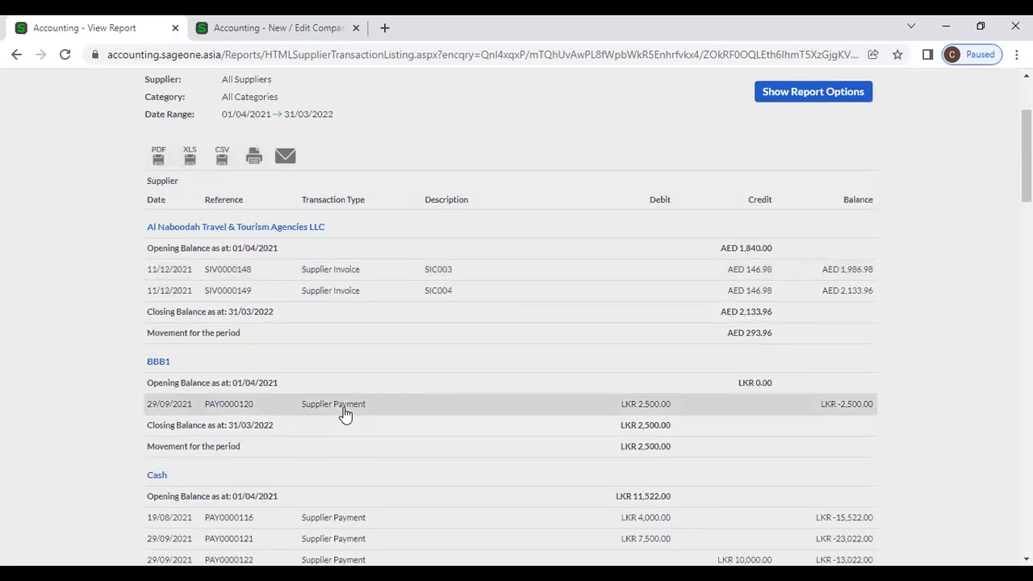
scroll(345, 414, up, 1)
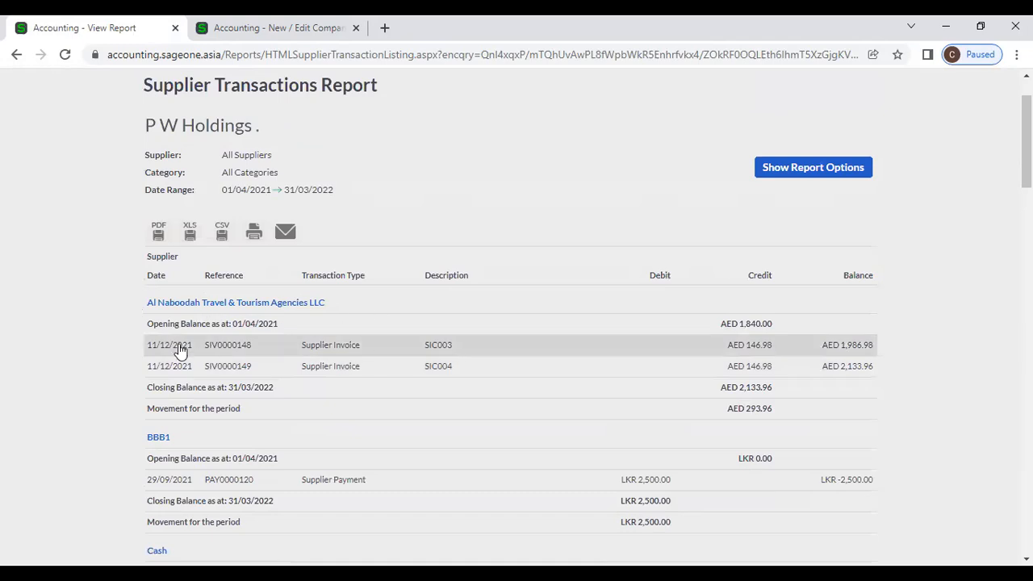
scroll(255, 328, up, 1)
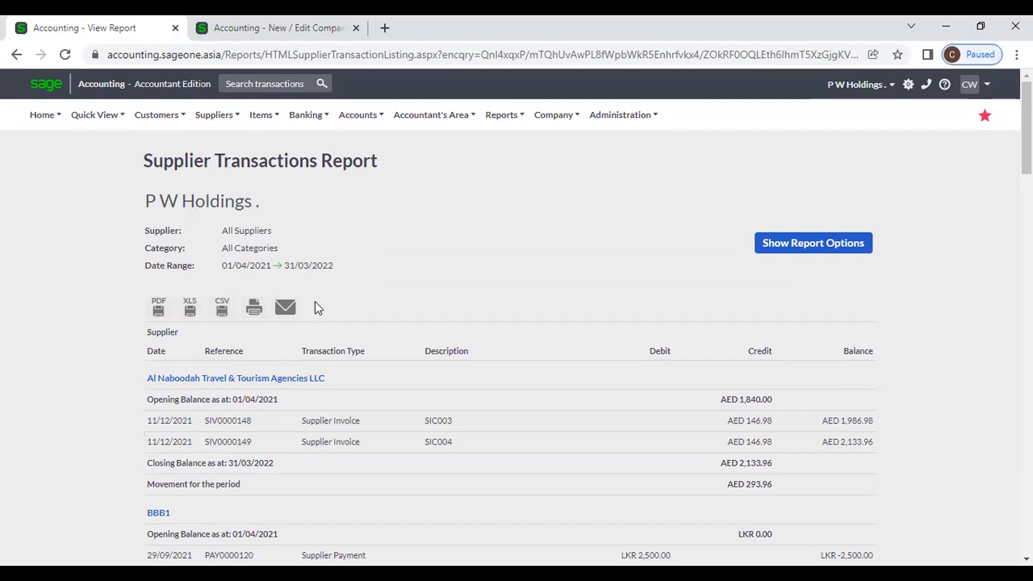
scroll(619, 355, down, 2)
scroll(625, 367, down, 2)
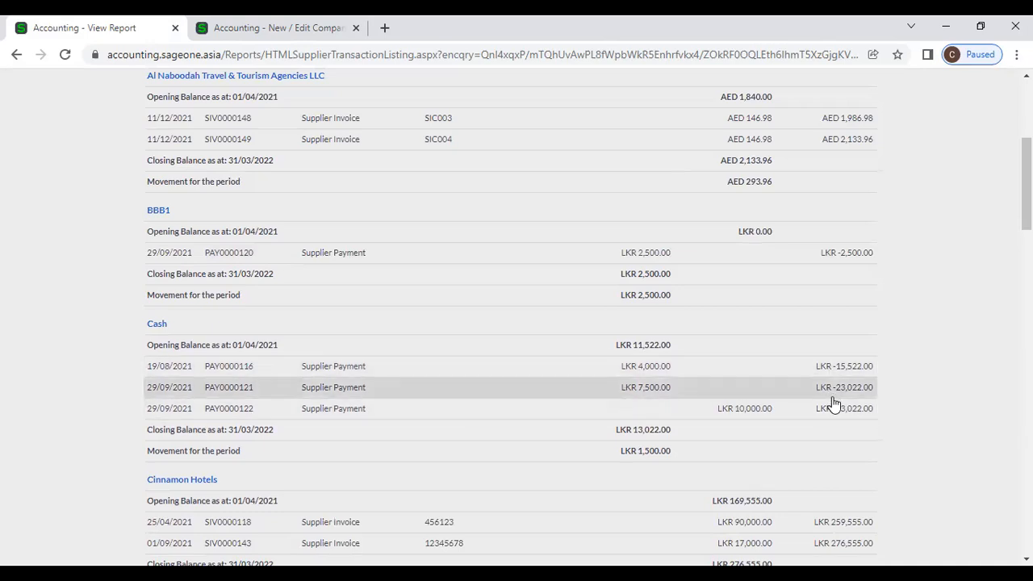
scroll(834, 401, down, 2)
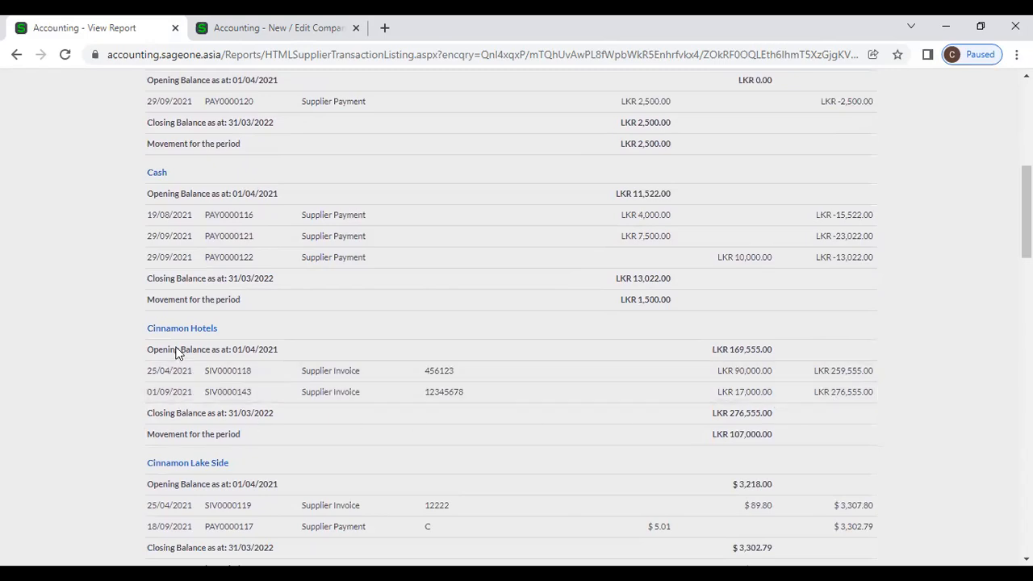
scroll(177, 353, down, 1)
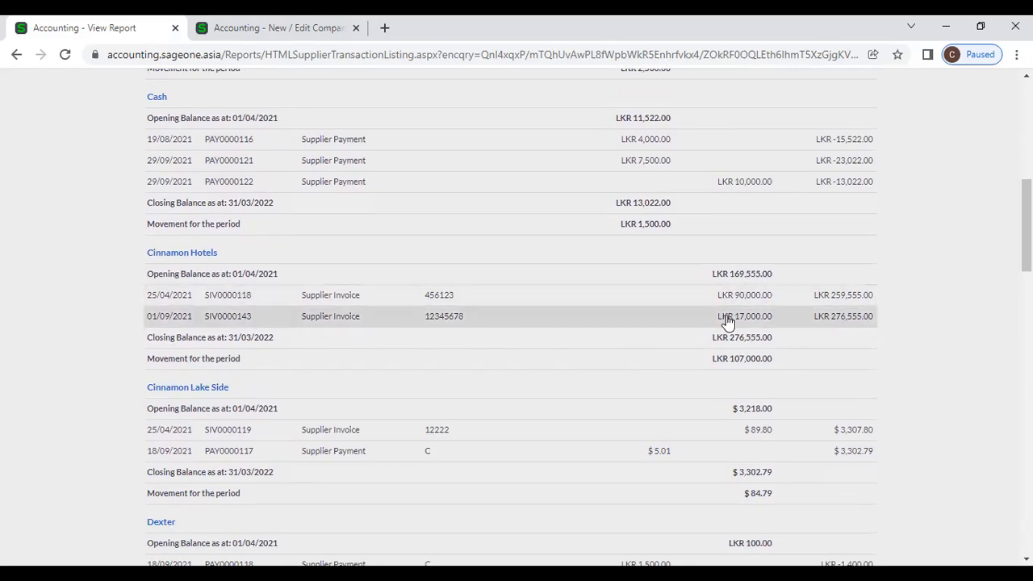
scroll(727, 323, down, 10)
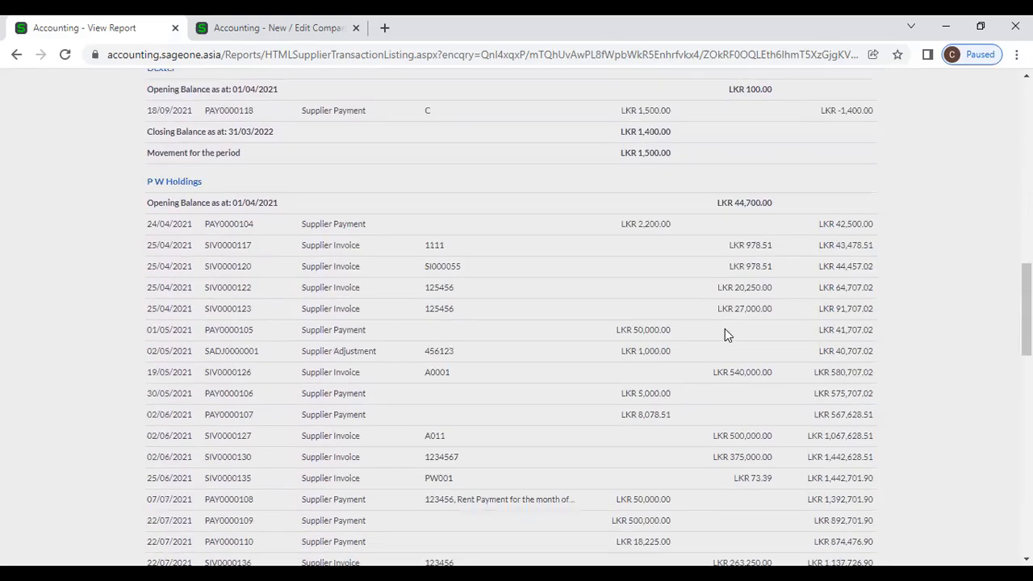
scroll(724, 340, down, 6)
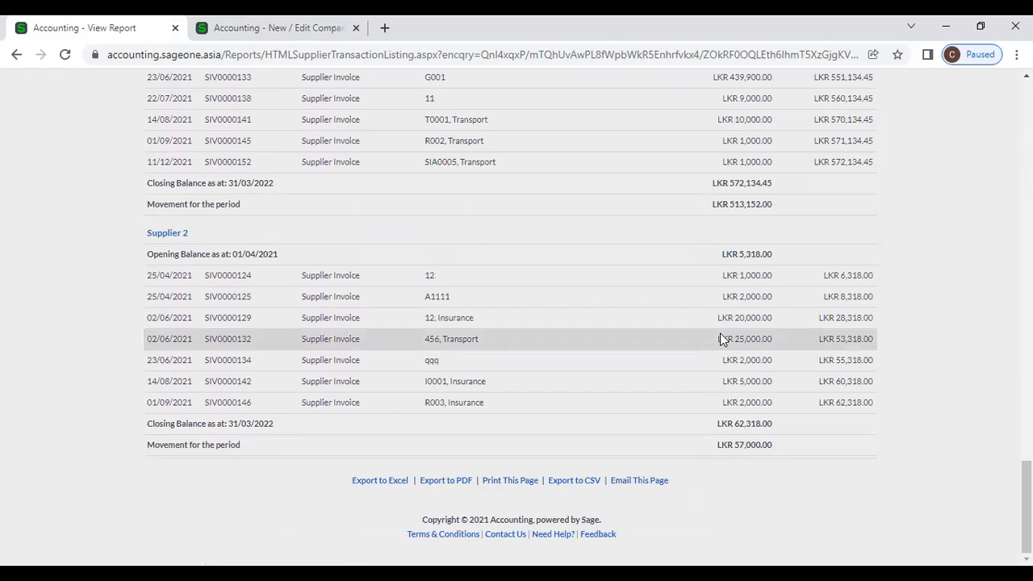
drag(1027, 507, 1026, 117)
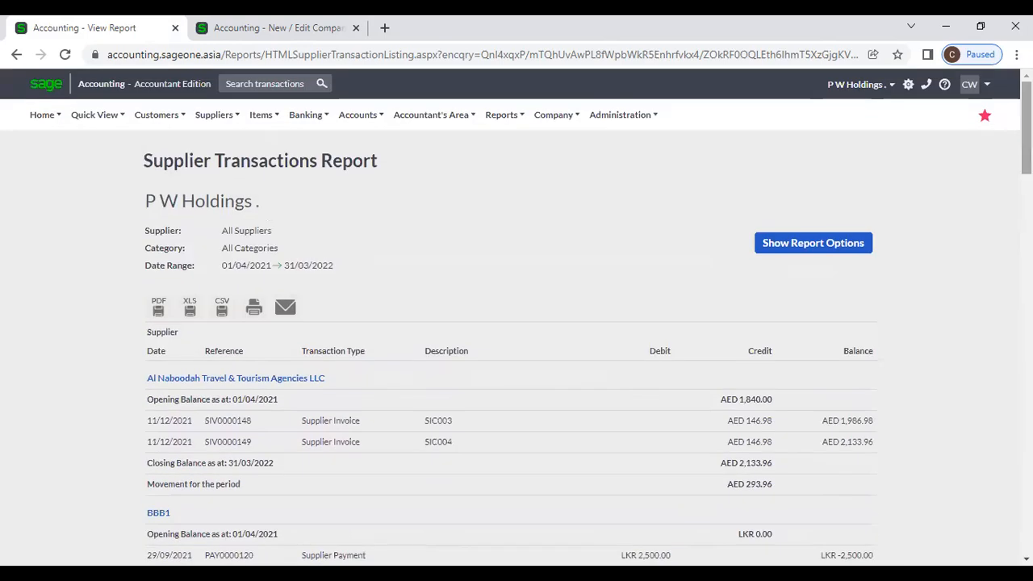
Step: Duplicate the generated report's browser tab and show the report options in the copy
right_click(71, 30)
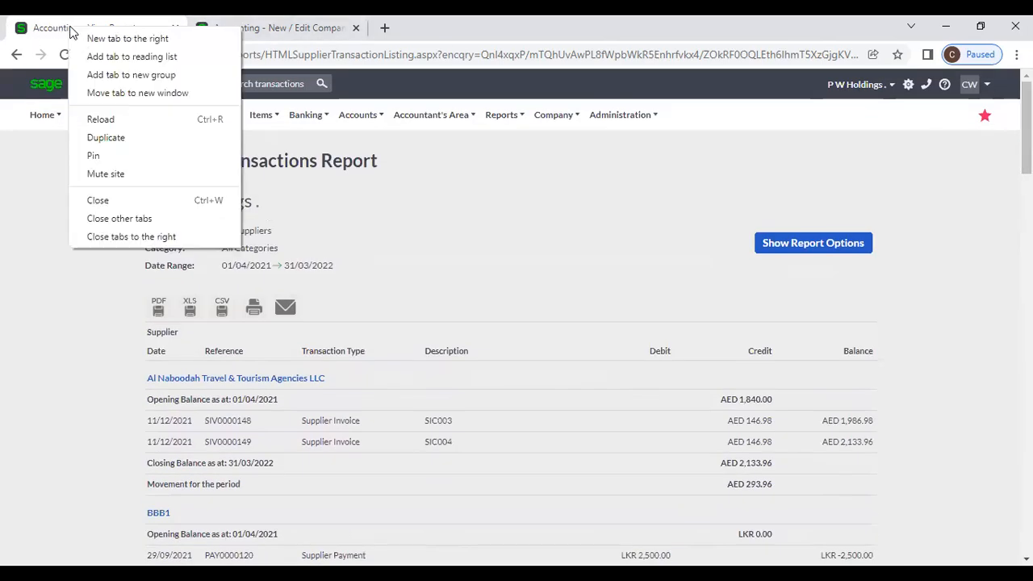
click(112, 140)
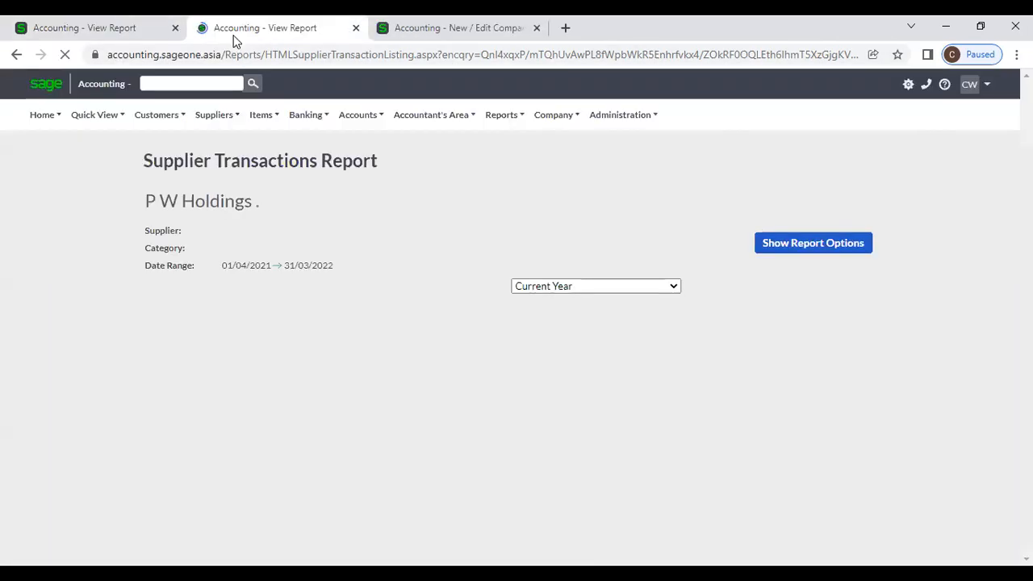
mouse_move(454, 230)
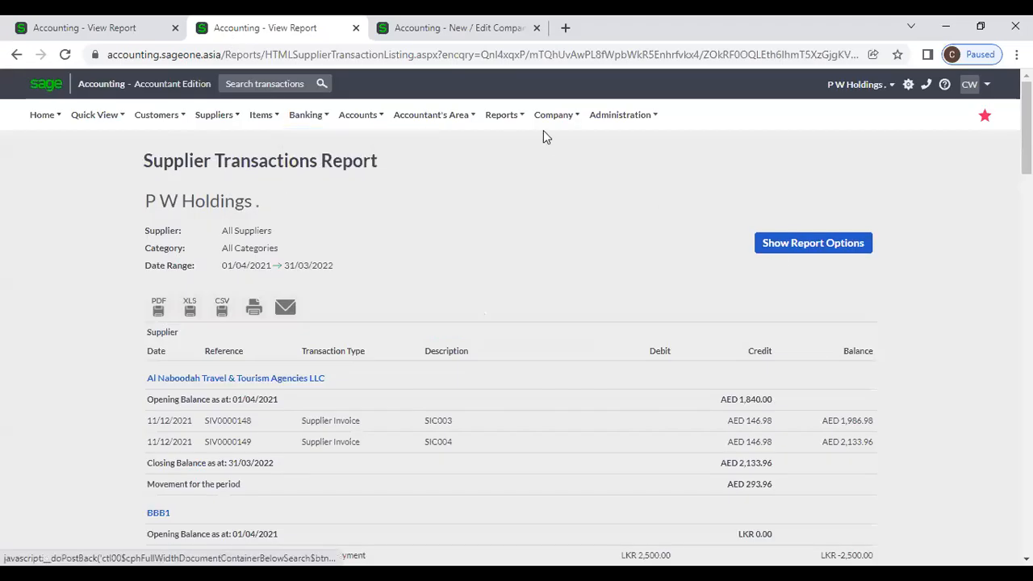
click(780, 255)
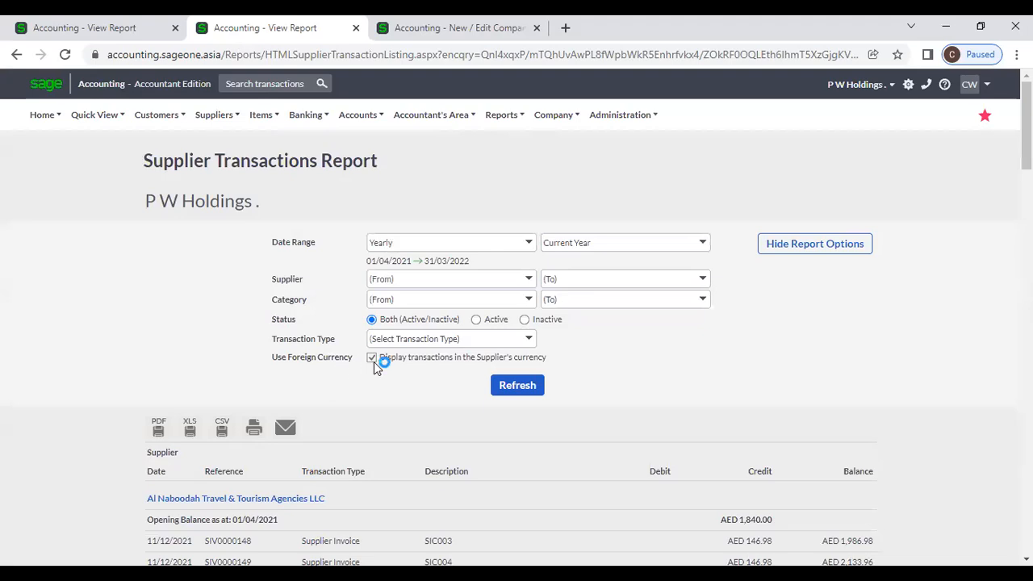
Step: Examine each supplier's balances and transactions in the report shown in supplier currency, from the first supplier to the report's end
scroll(699, 382, down, 2)
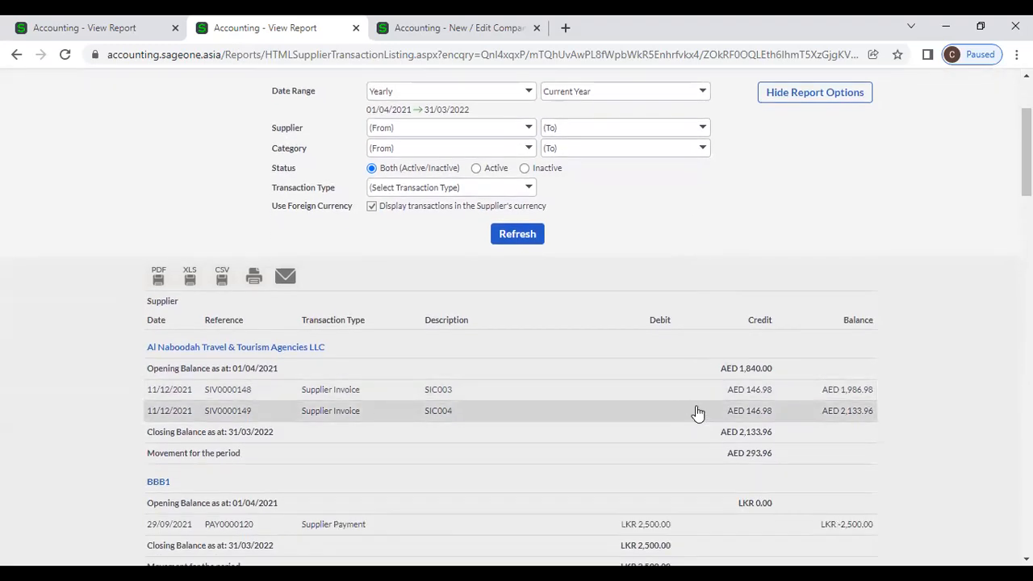
scroll(730, 375, down, 1)
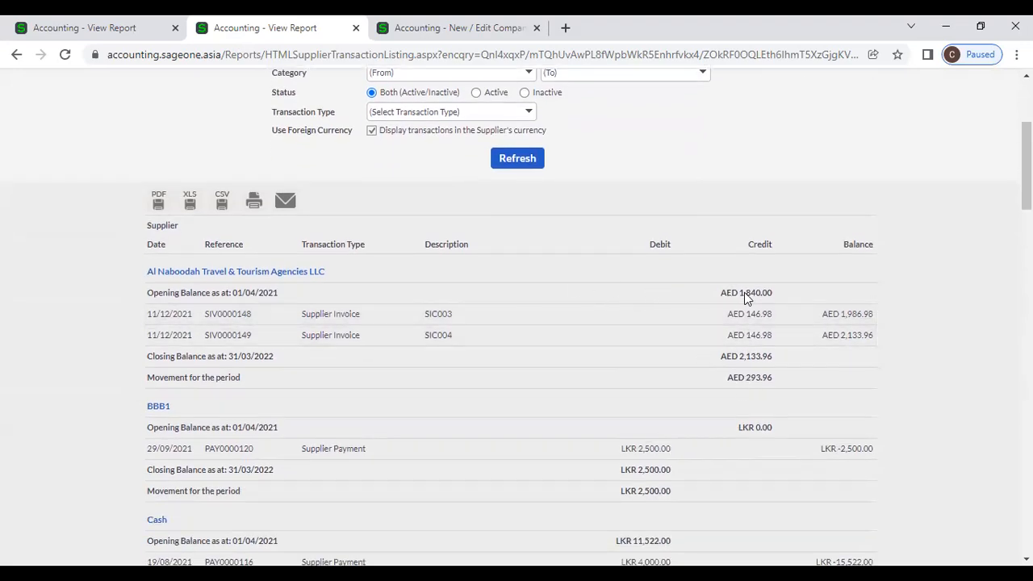
scroll(746, 298, down, 1)
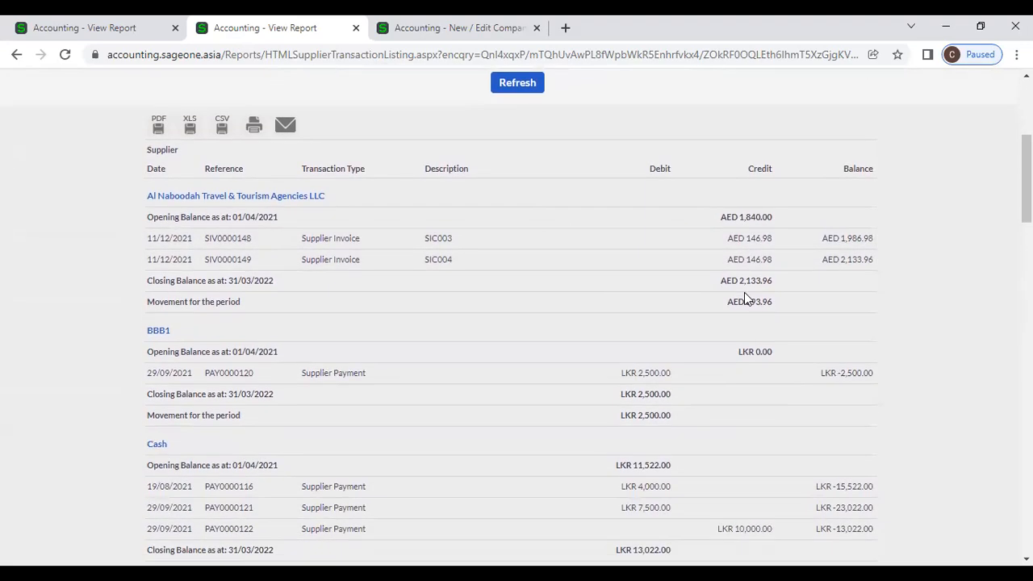
scroll(744, 300, down, 3)
scroll(742, 313, down, 10)
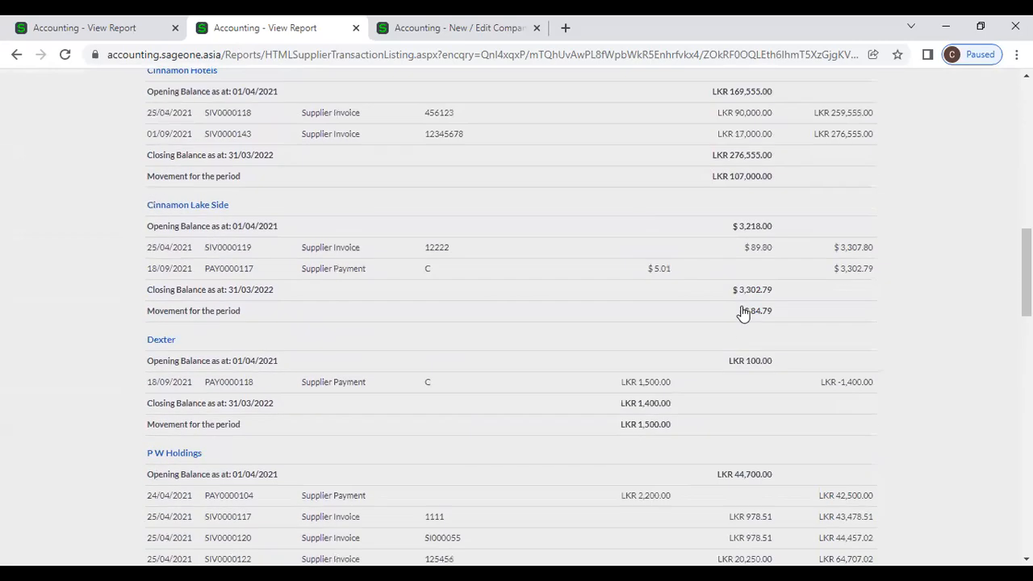
scroll(742, 313, down, 10)
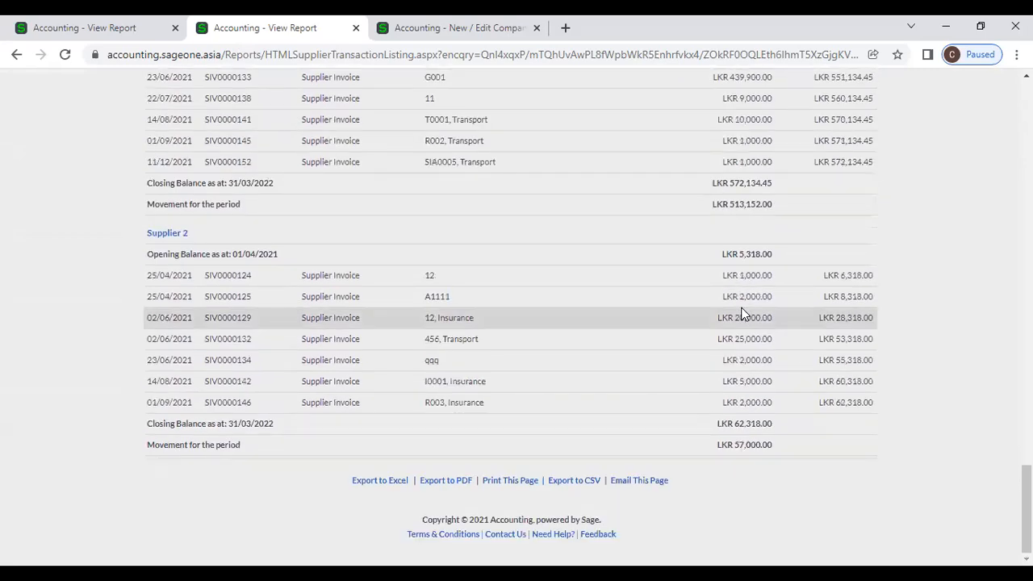
scroll(742, 315, up, 15)
scroll(742, 317, up, 7)
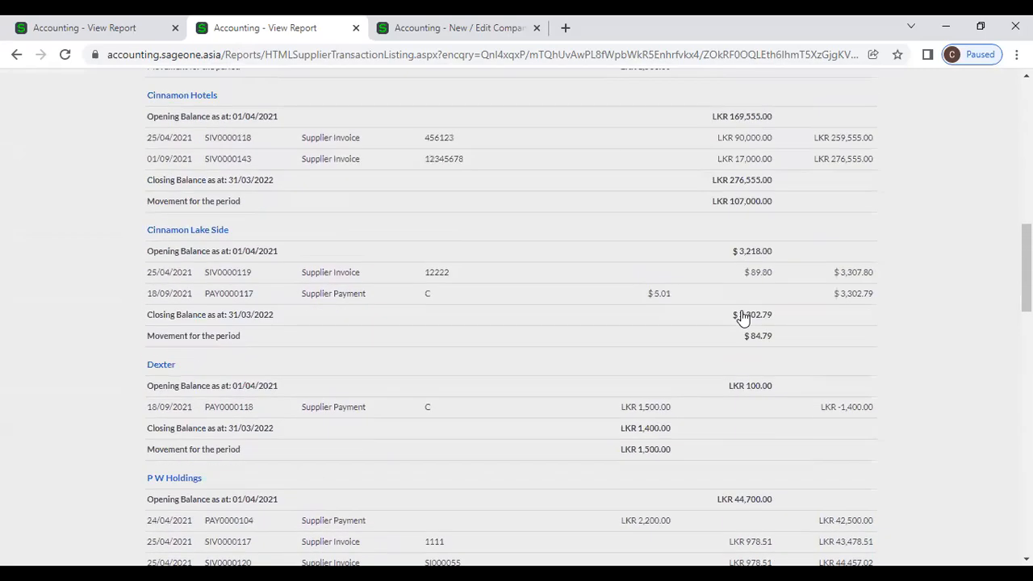
scroll(746, 319, down, 3)
scroll(746, 319, up, 5)
scroll(698, 307, up, 5)
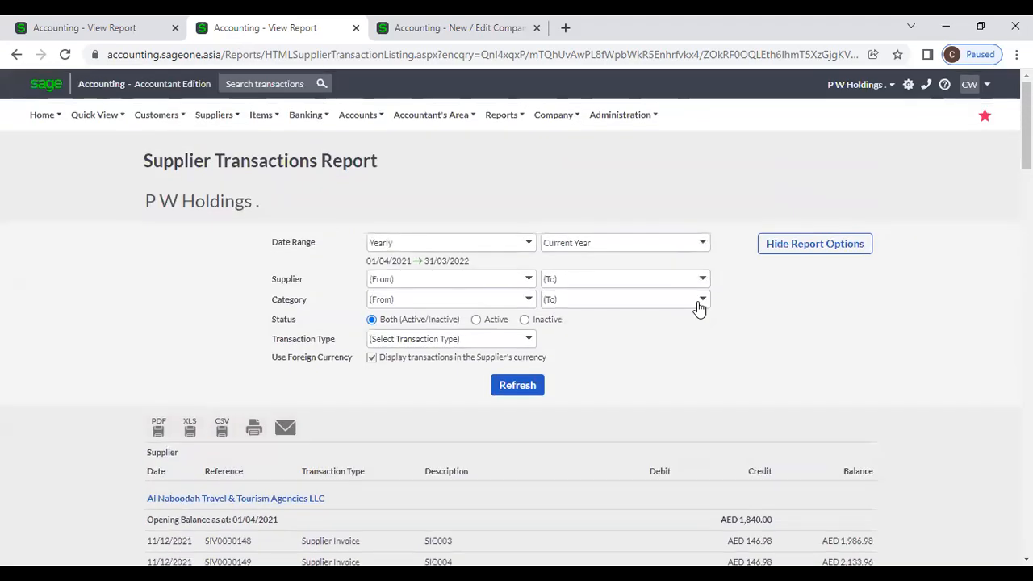
Step: Turn off displaying transactions in the supplier's currency, regenerate the report and review its amounts through to the grand total
click(372, 358)
click(520, 385)
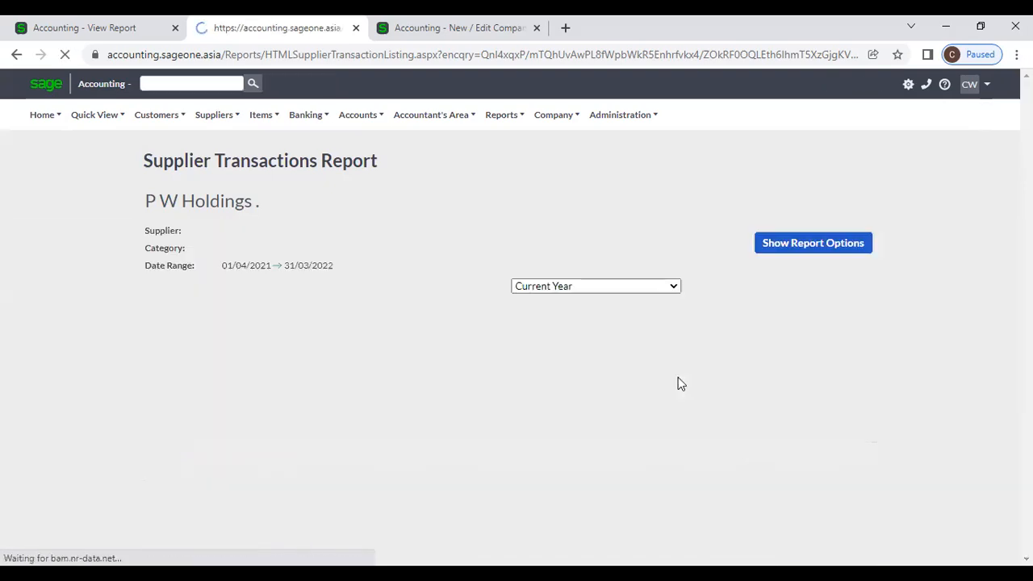
scroll(596, 342, down, 1)
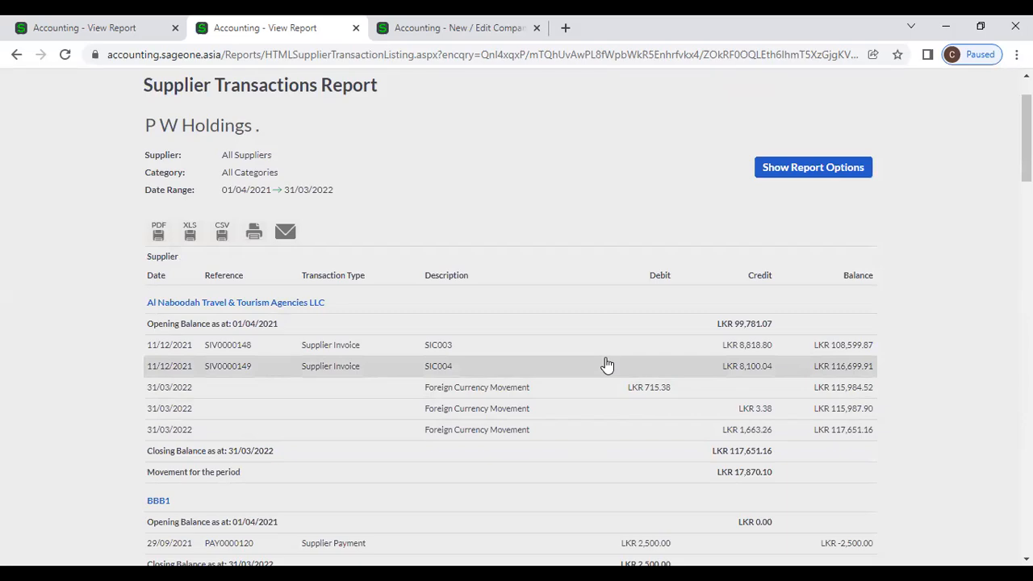
scroll(607, 366, down, 7)
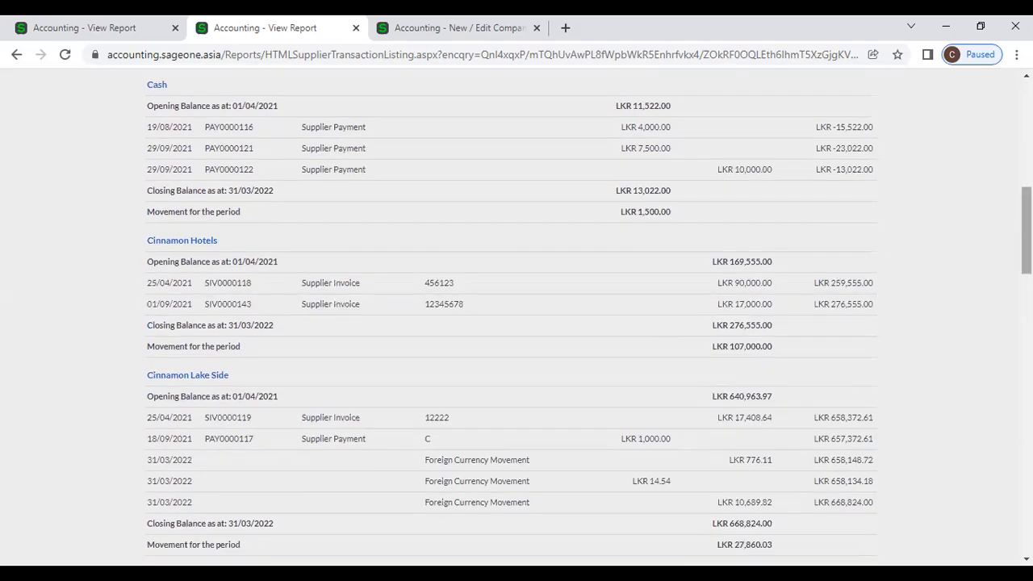
scroll(516, 323, down, 18)
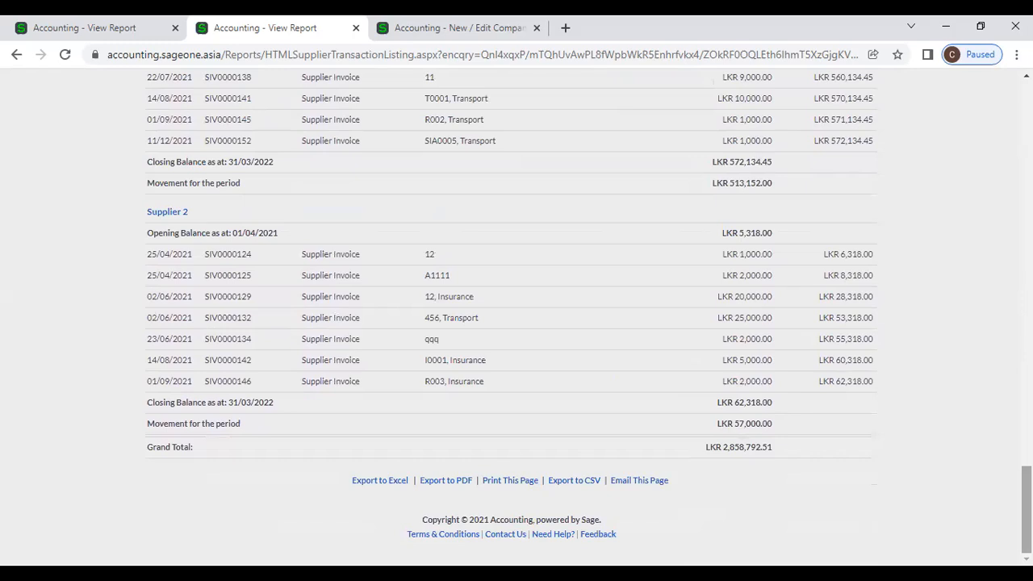
drag(1026, 495, 1025, 72)
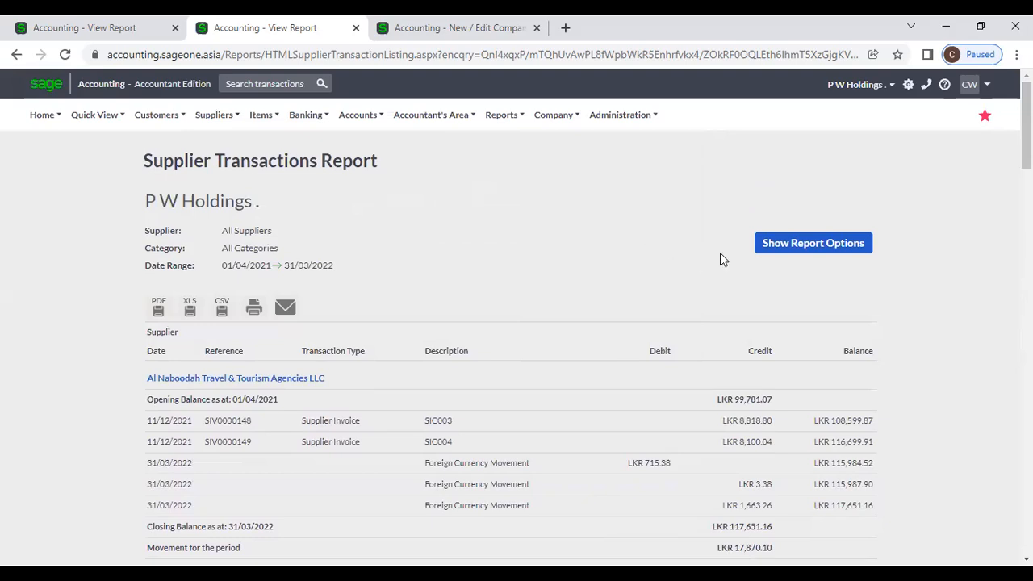
Step: Compare the foreign currency option and the end-of-report totals between the original report and its duplicate
click(763, 246)
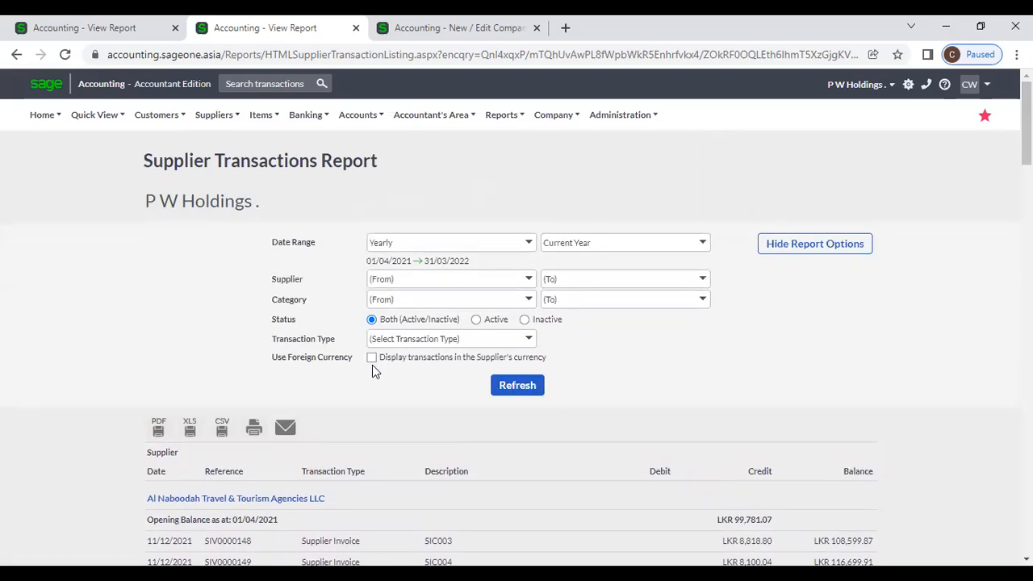
scroll(419, 403, down, 15)
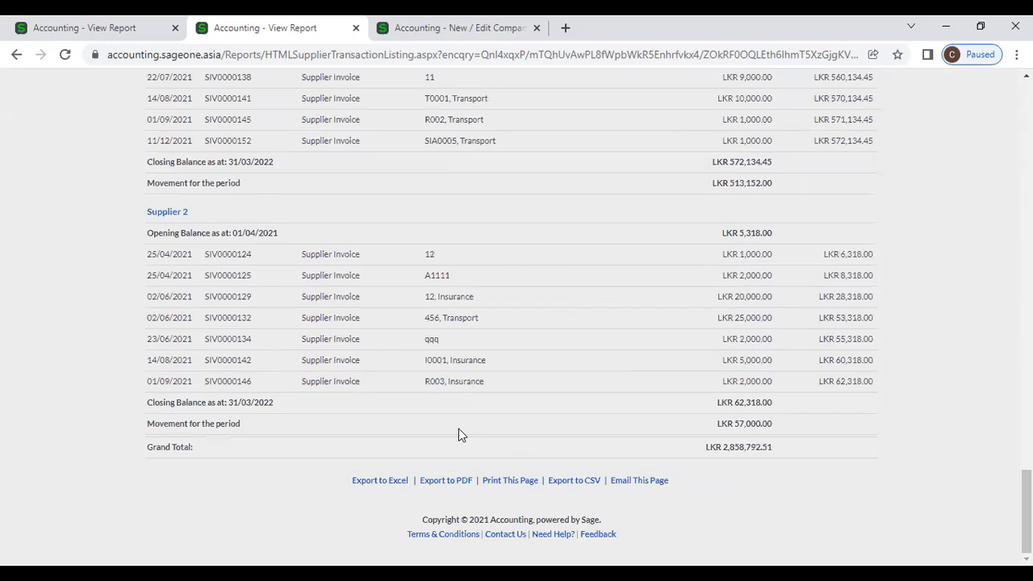
click(75, 26)
click(759, 245)
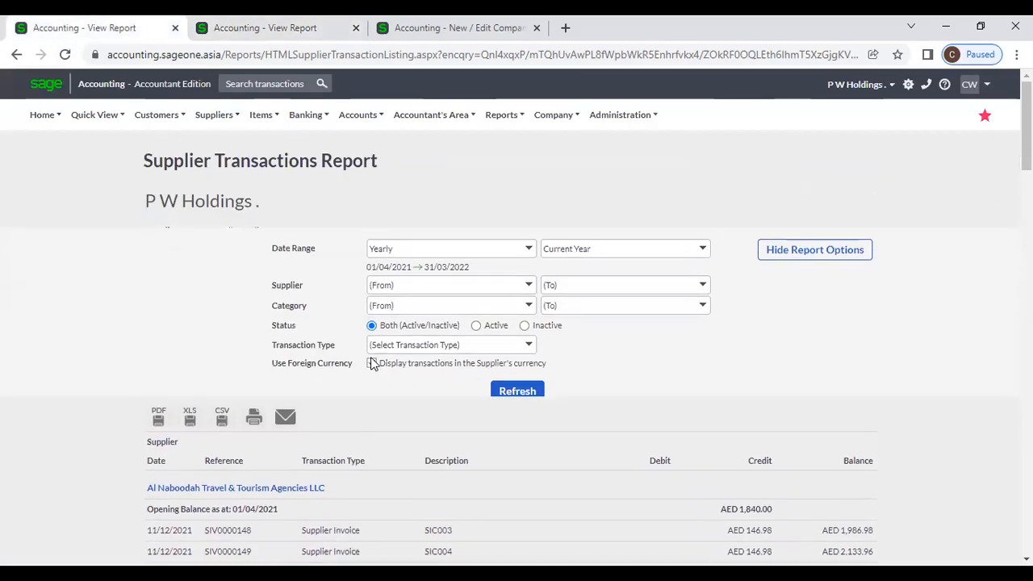
click(371, 357)
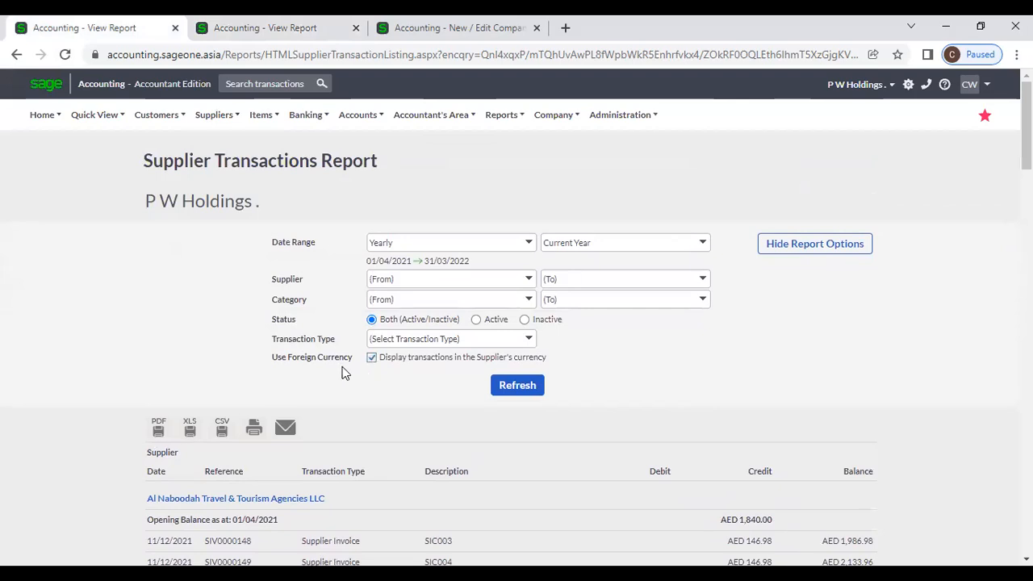
drag(1026, 129, 1026, 510)
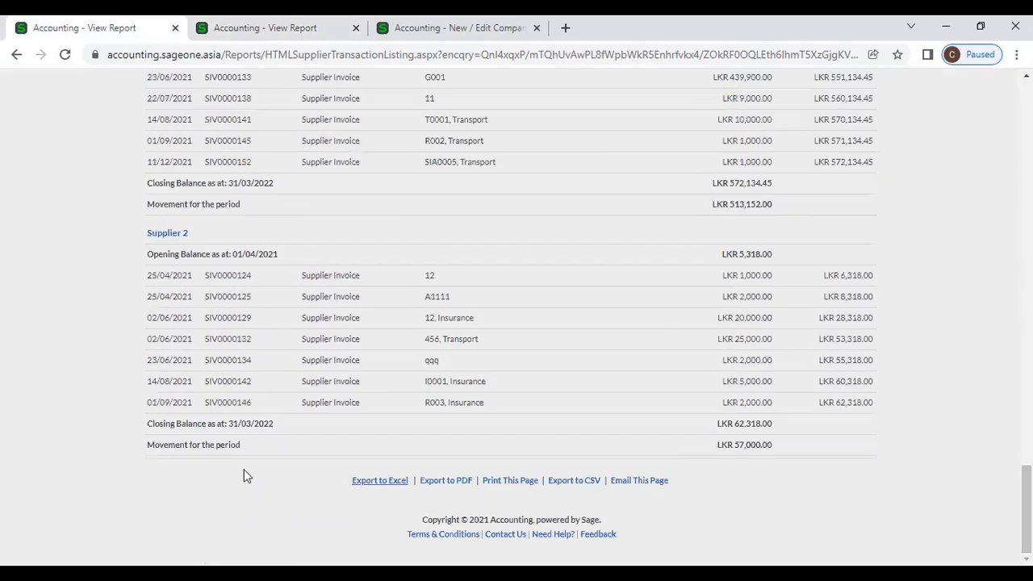
drag(1026, 509, 1026, 125)
click(271, 26)
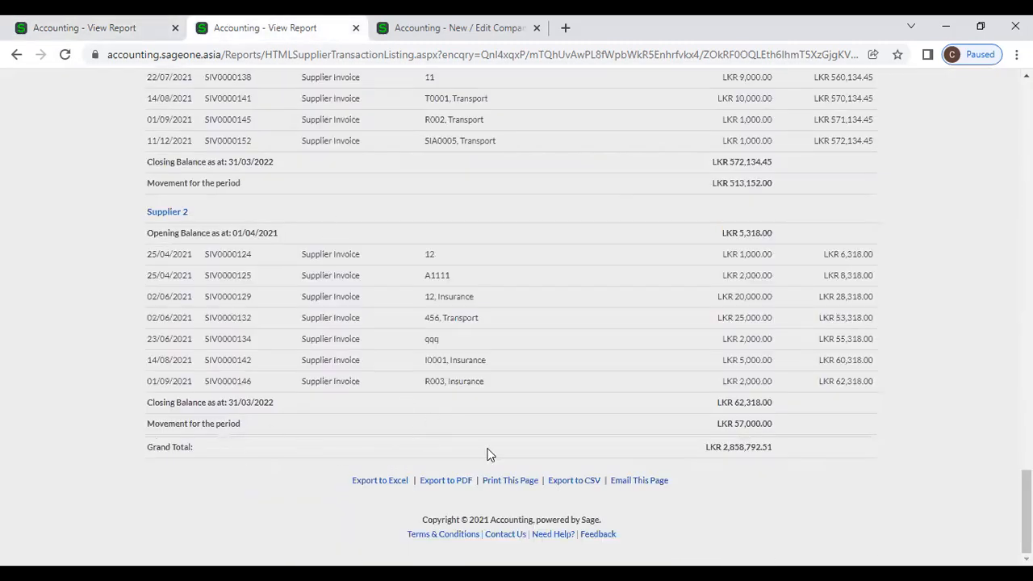
Step: Limit the duplicate report to the Supplier Invoice transaction type, regenerate it and review the listed invoices
drag(1026, 509, 1026, 121)
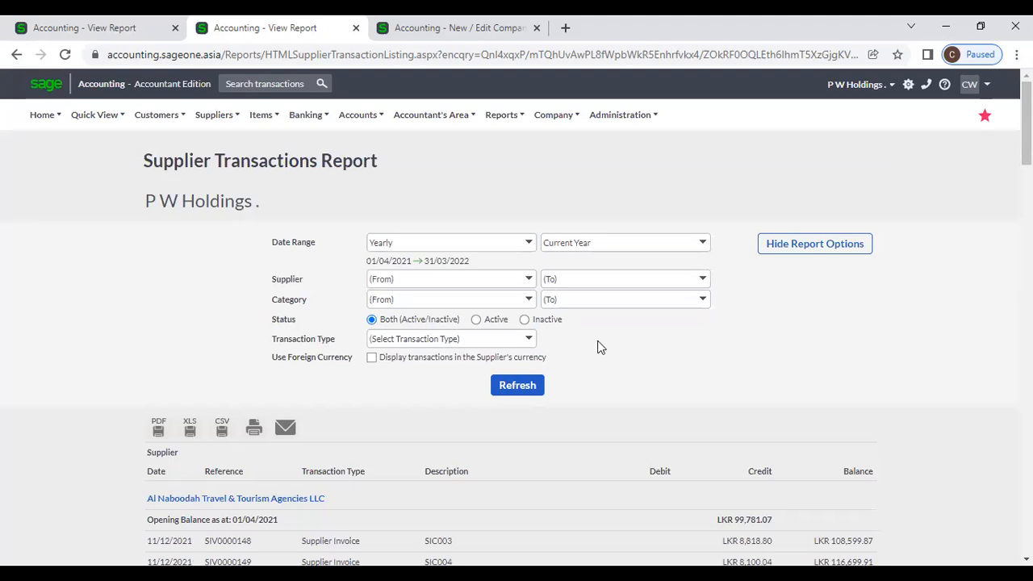
click(529, 340)
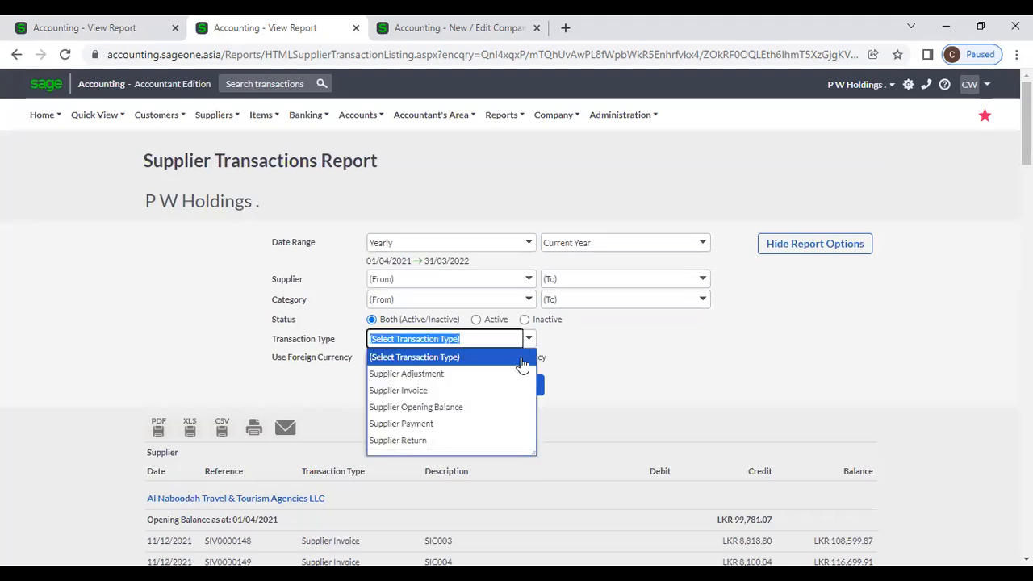
click(492, 391)
click(510, 394)
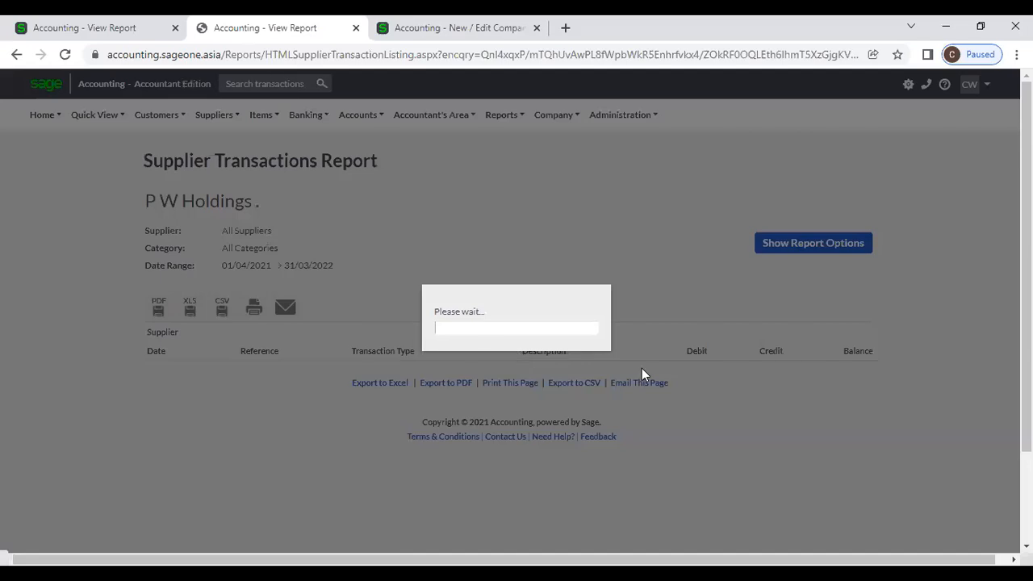
scroll(642, 368, down, 2)
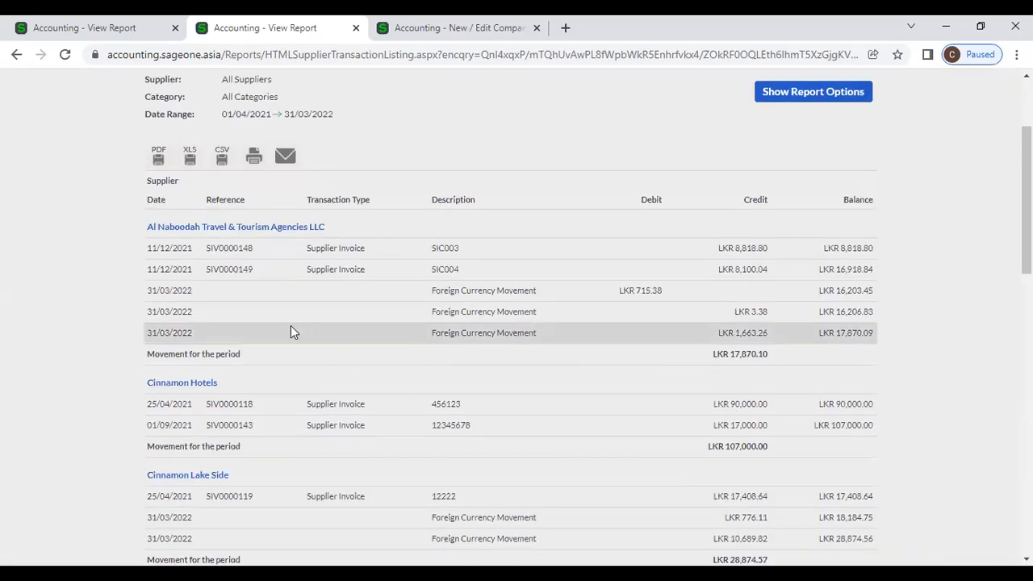
scroll(292, 332, down, 3)
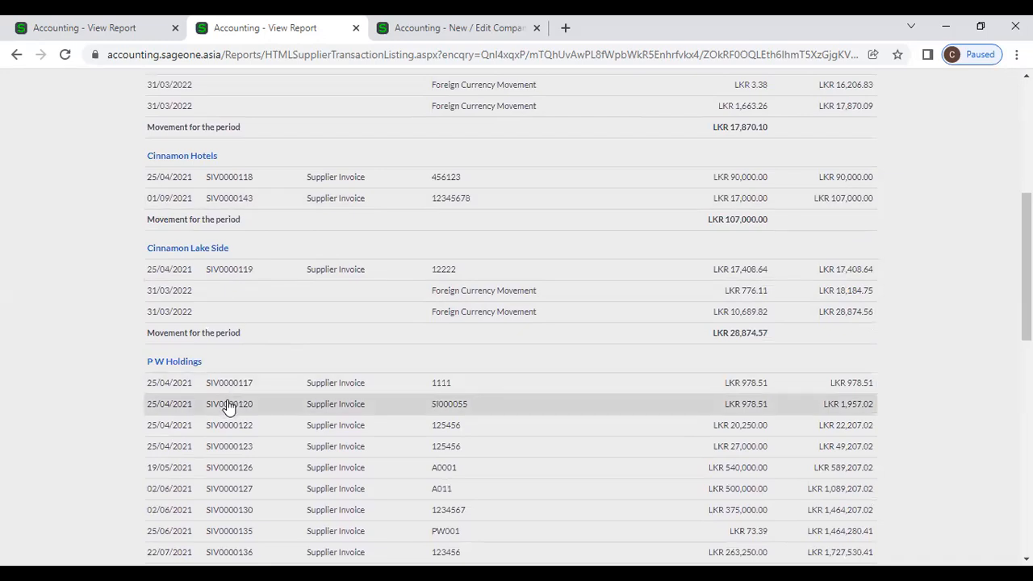
scroll(233, 407, down, 3)
scroll(238, 412, down, 6)
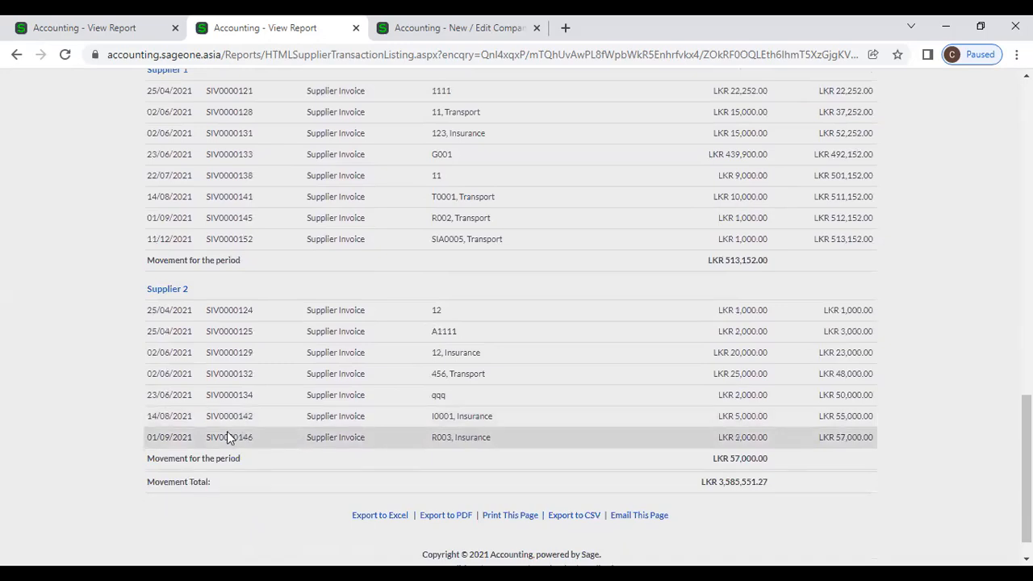
Step: Close the company settings browser tab and open the Supplier Purchase Orders report
click(476, 28)
click(537, 27)
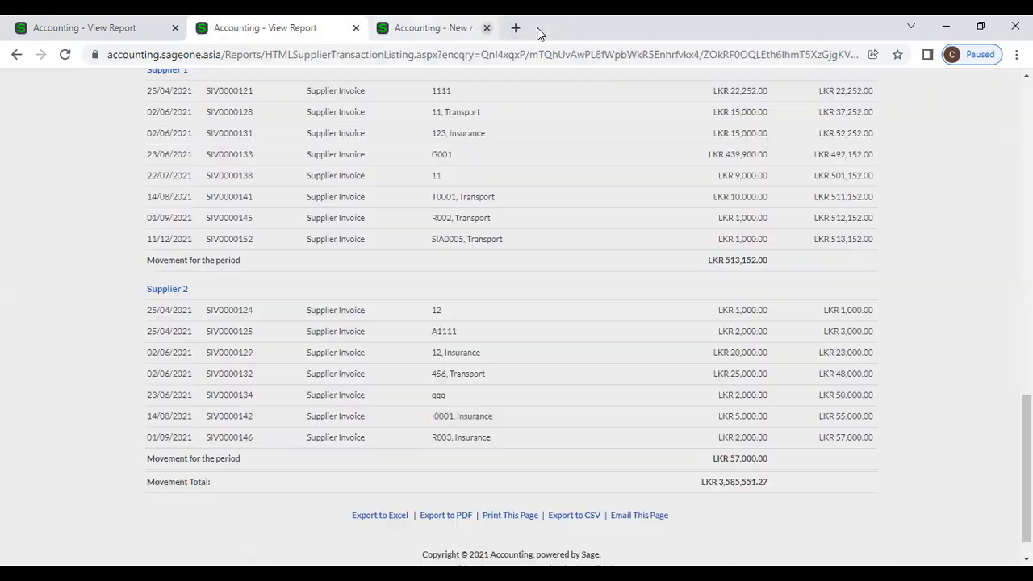
drag(1025, 430, 1025, 113)
click(229, 115)
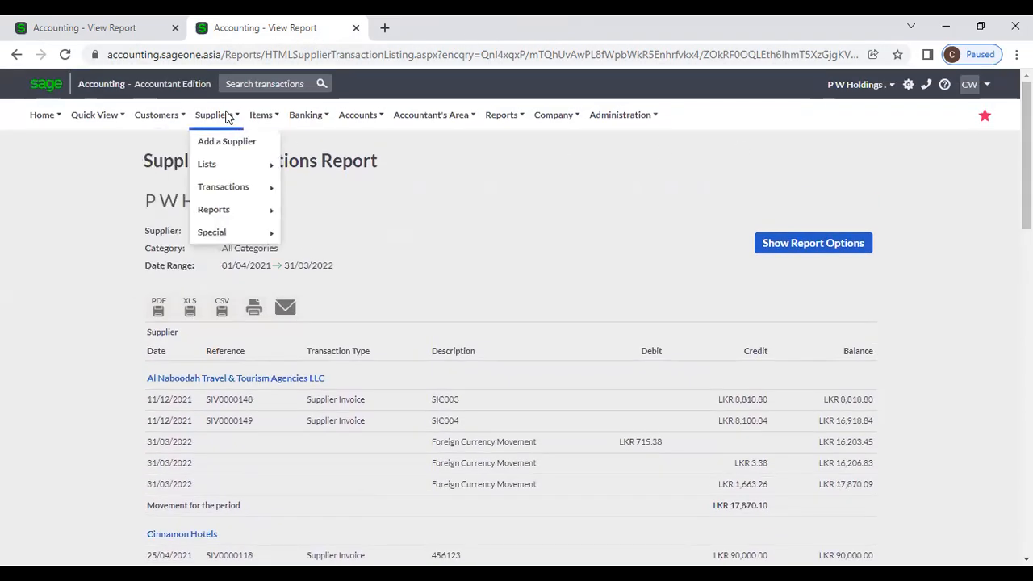
mouse_move(226, 210)
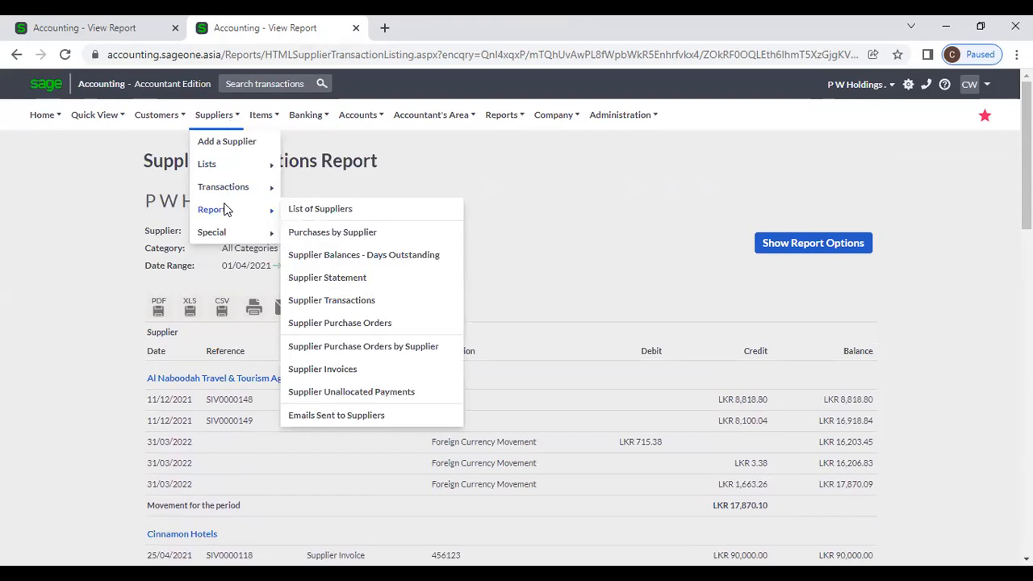
click(387, 324)
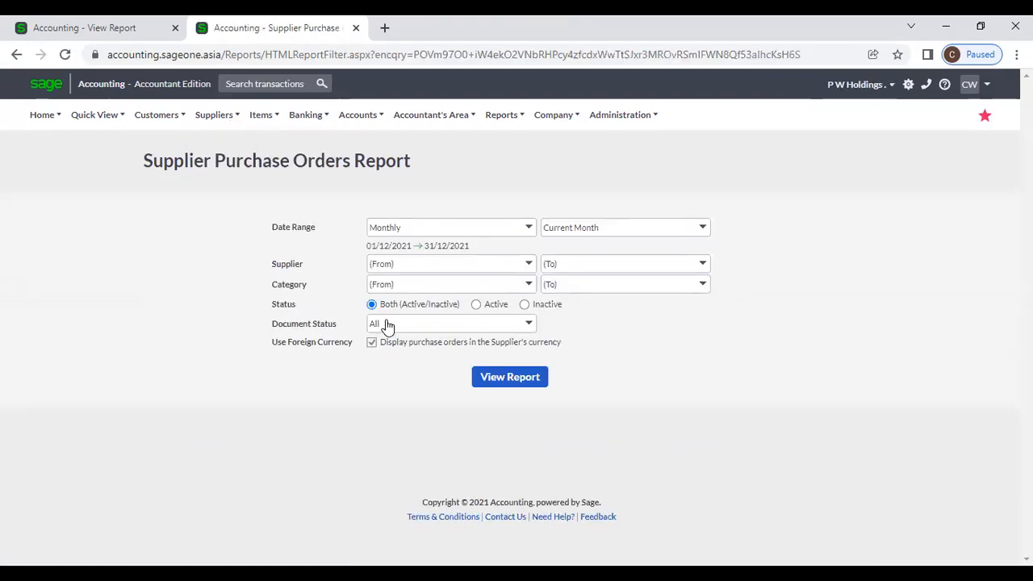
Step: Set the purchase orders report's date range to Yearly, Current Year, and check the Supplier and Category filters without choosing any
click(529, 228)
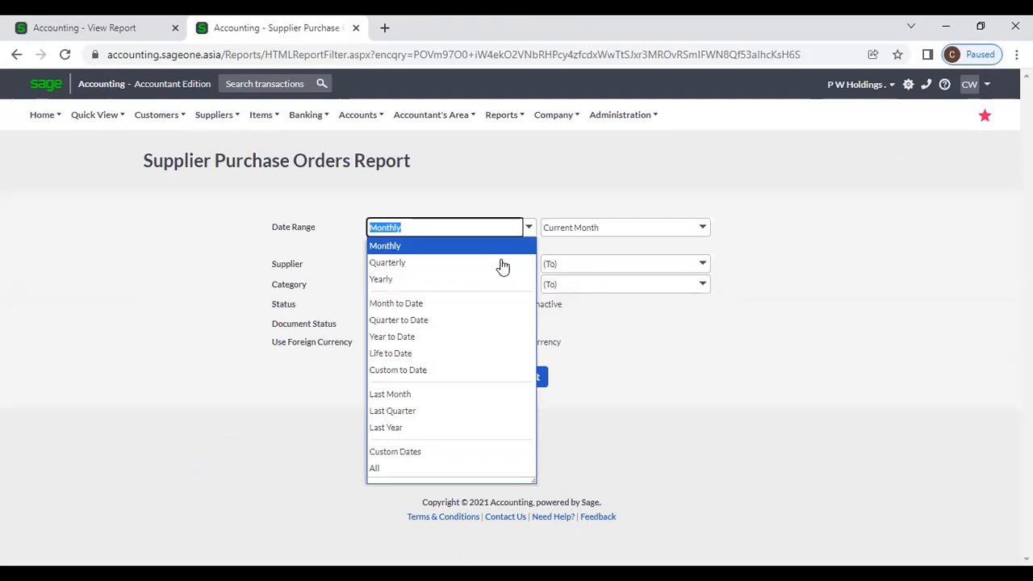
click(474, 280)
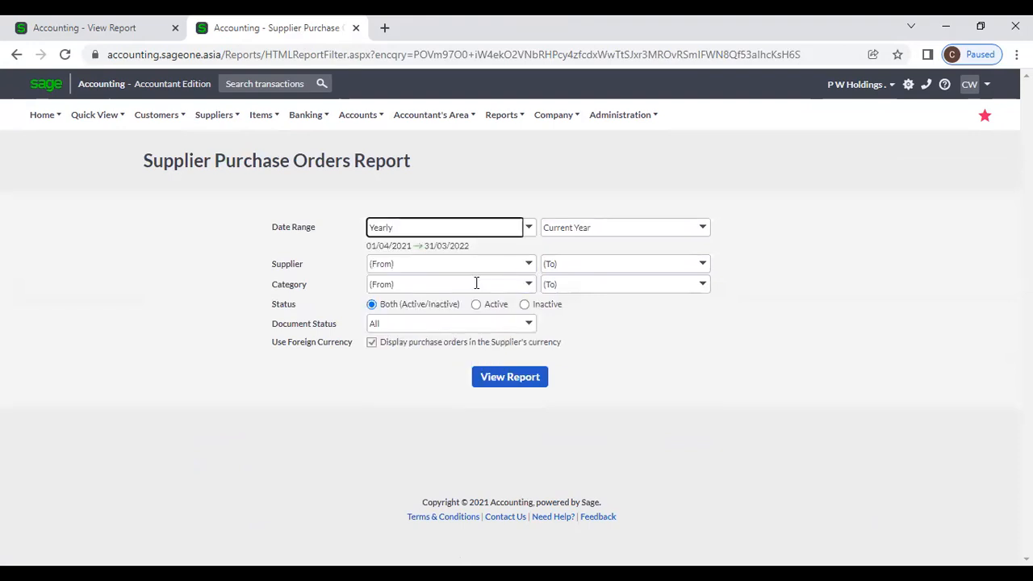
click(526, 266)
click(526, 270)
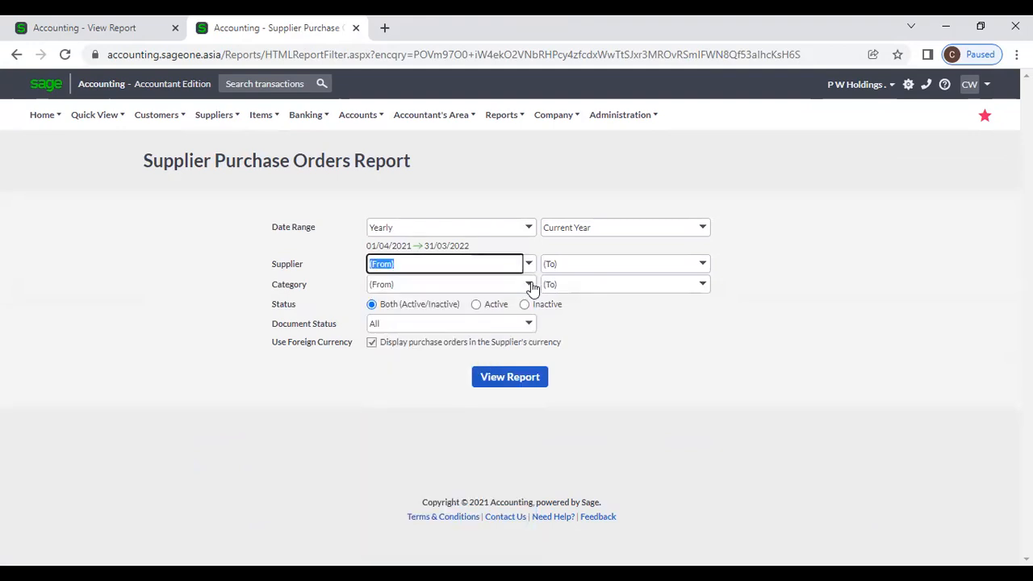
click(532, 286)
click(614, 330)
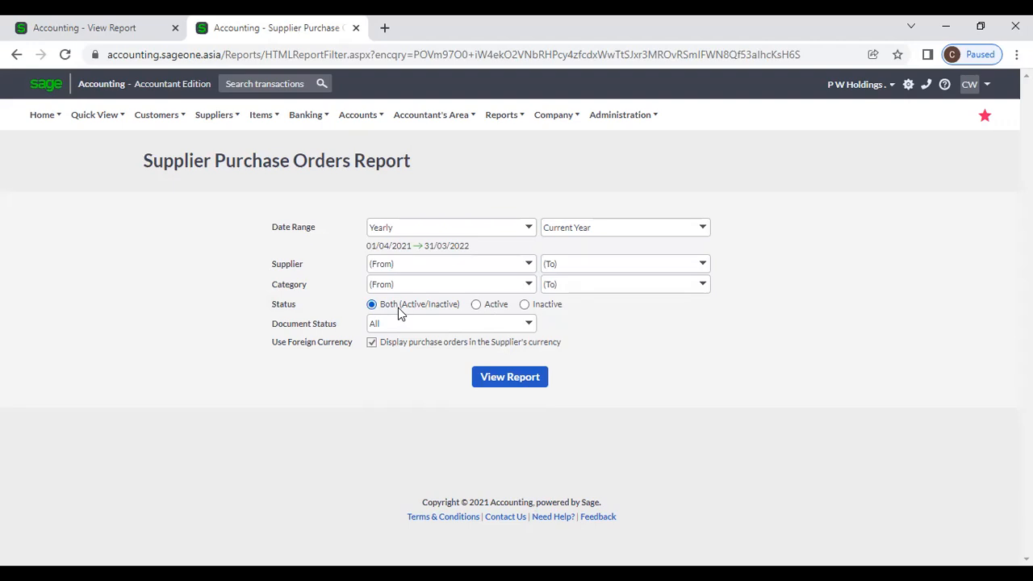
Step: Review the Document Status choices, keep All, and generate the Supplier Purchase Orders report in the supplier's currency
click(528, 325)
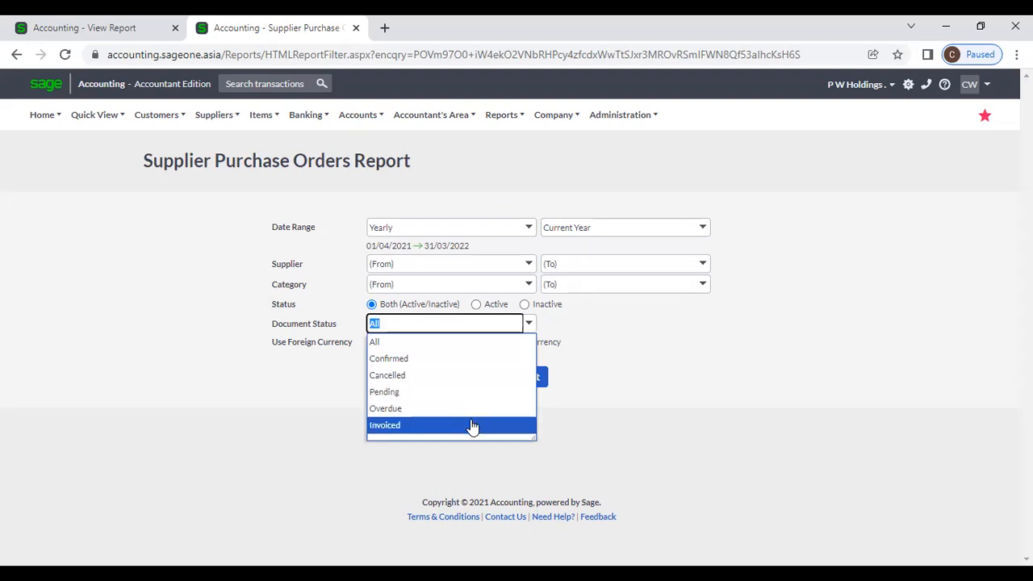
click(665, 393)
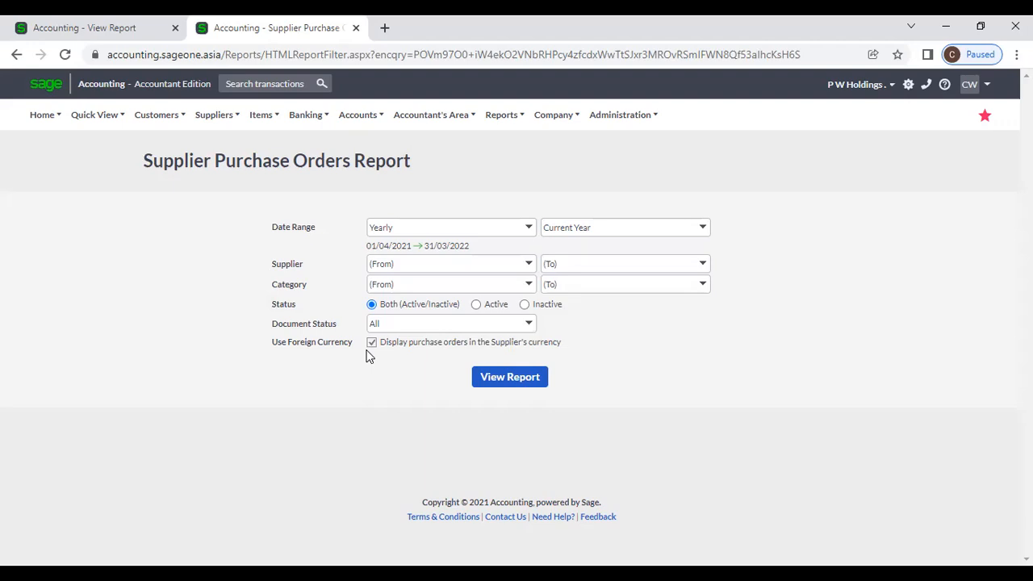
click(523, 379)
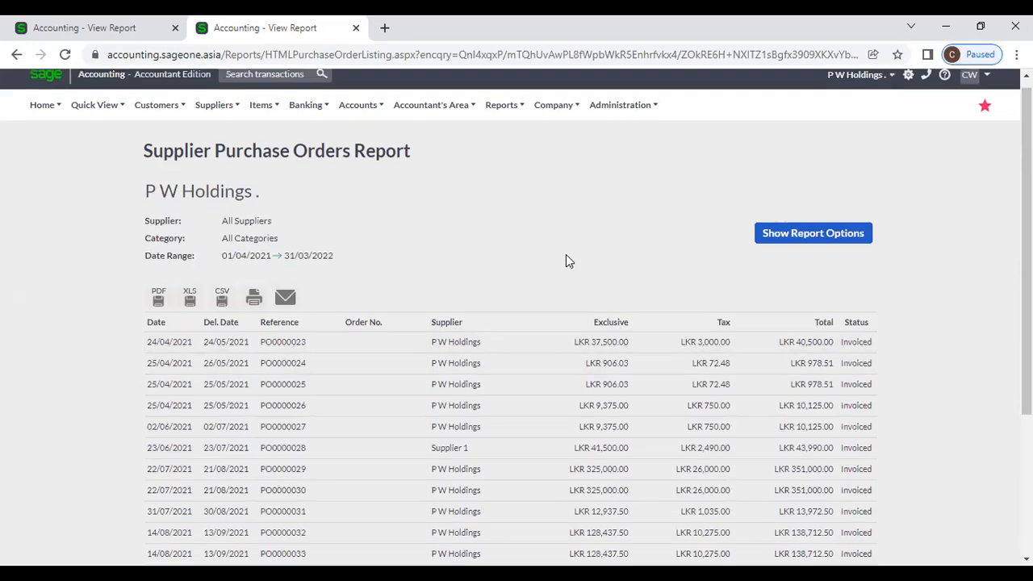
Step: Review the Supplier Purchase Orders report's date, reference, supplier, amount and status columns down to the last order
scroll(565, 255, down, 2)
scroll(565, 255, up, 2)
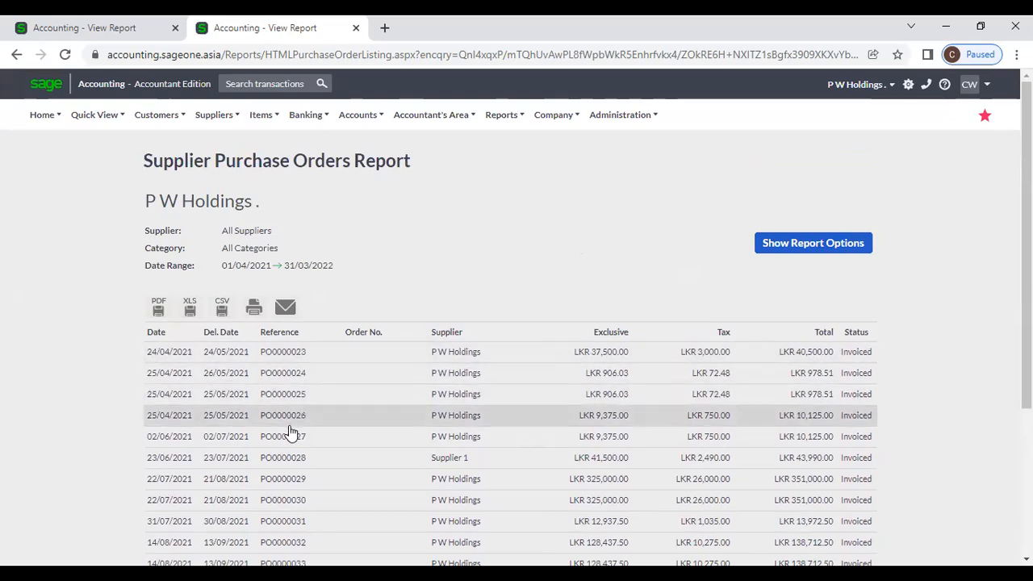
scroll(292, 431, down, 1)
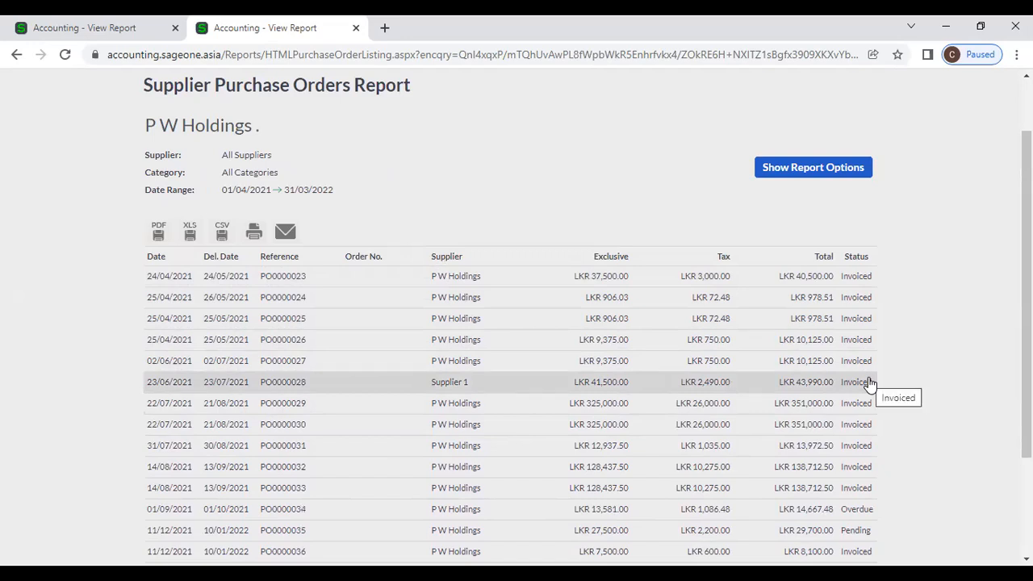
scroll(884, 203, down, 1)
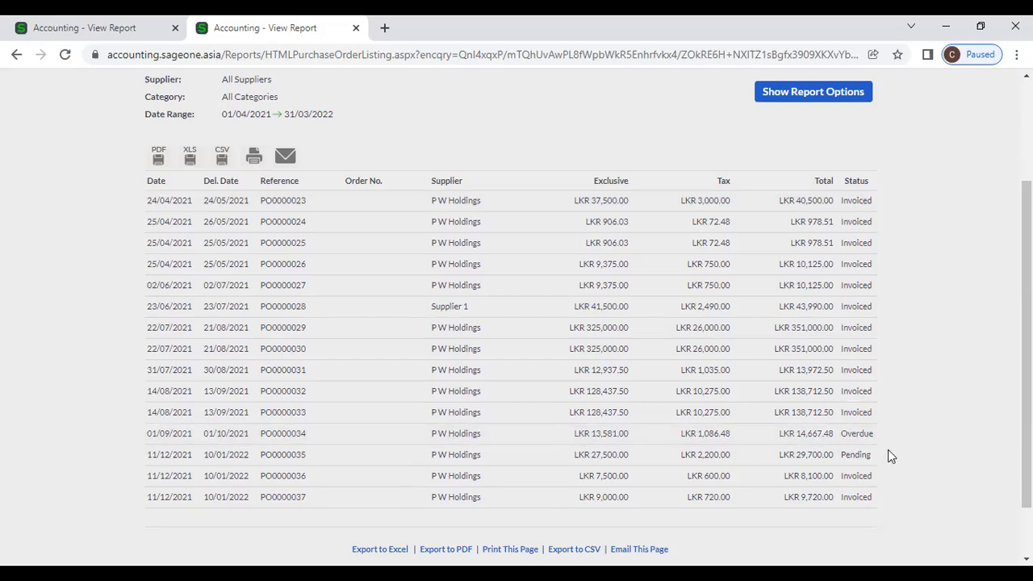
Step: Set the purchase orders report's date range to All, refresh it and review the listed orders
click(766, 98)
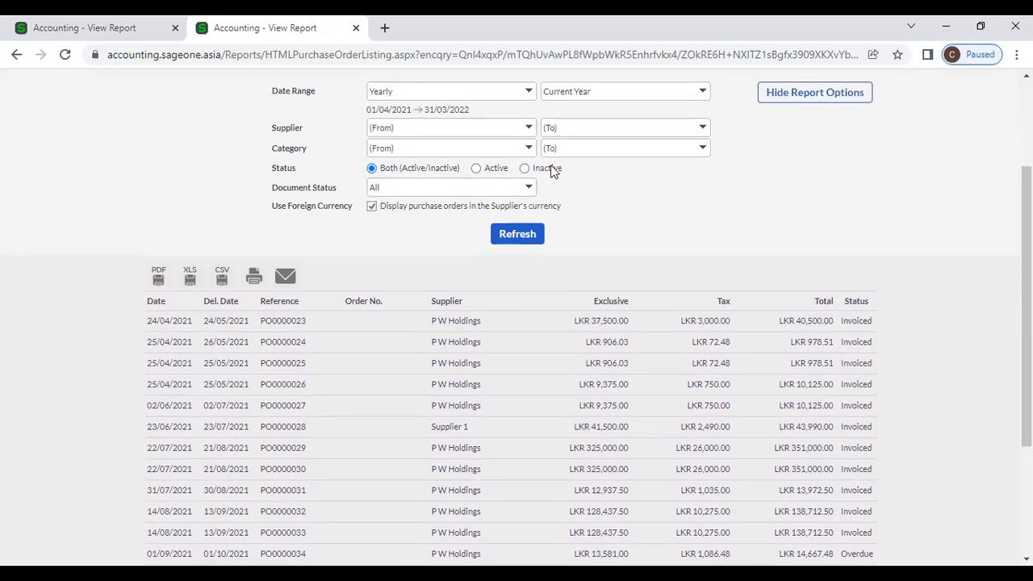
click(528, 91)
click(417, 333)
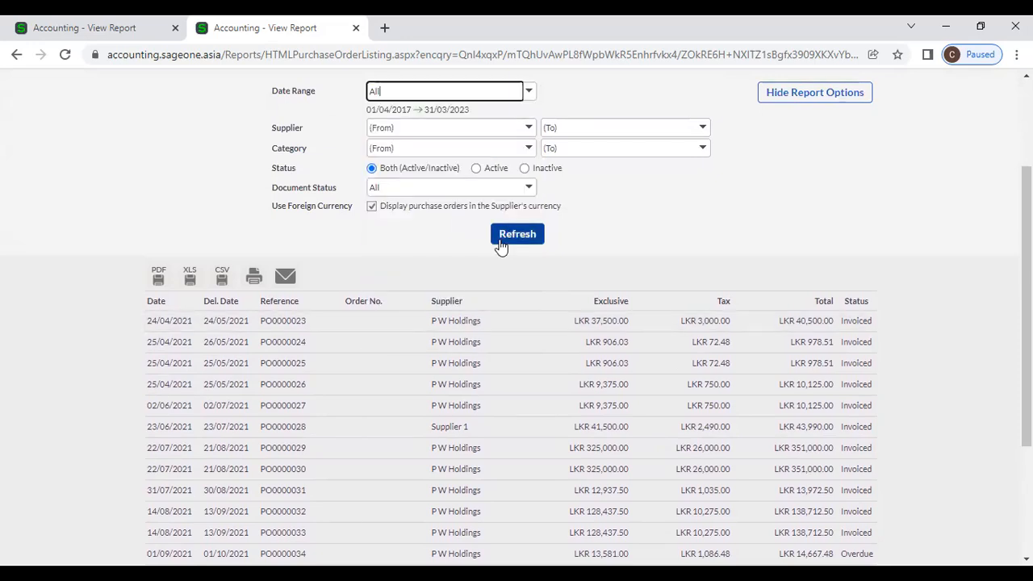
click(507, 238)
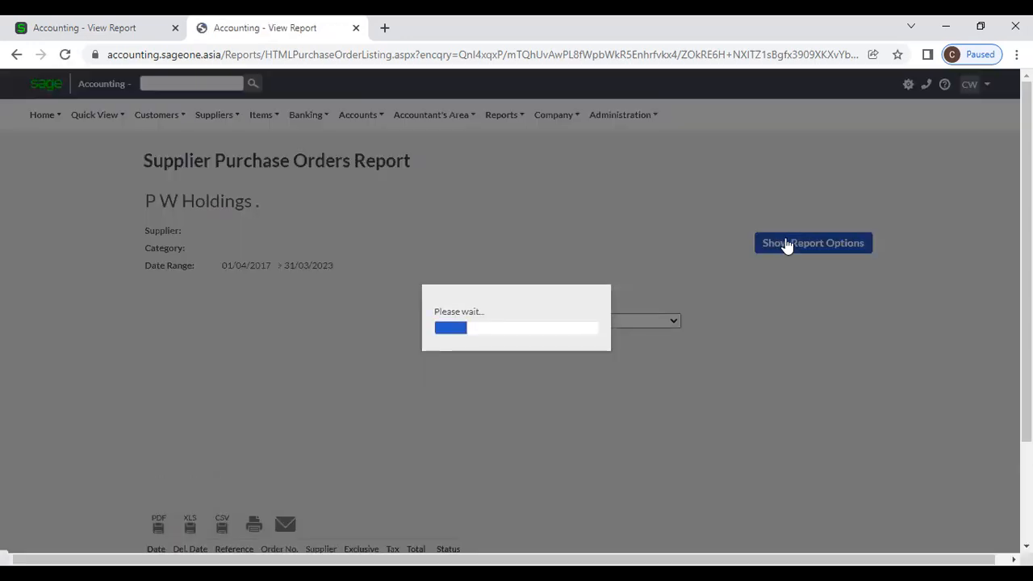
scroll(787, 245, down, 6)
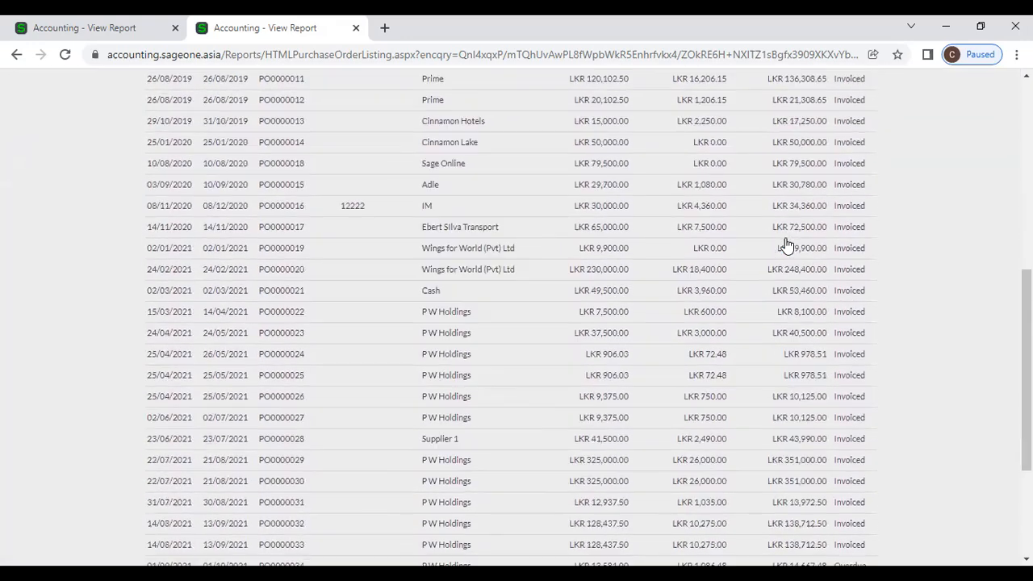
scroll(786, 245, down, 3)
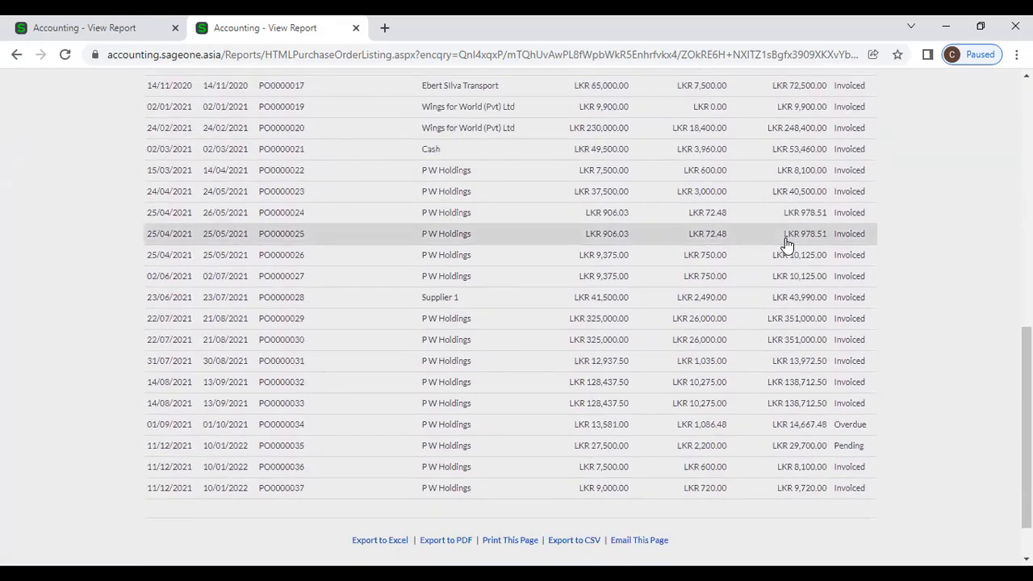
scroll(787, 245, up, 3)
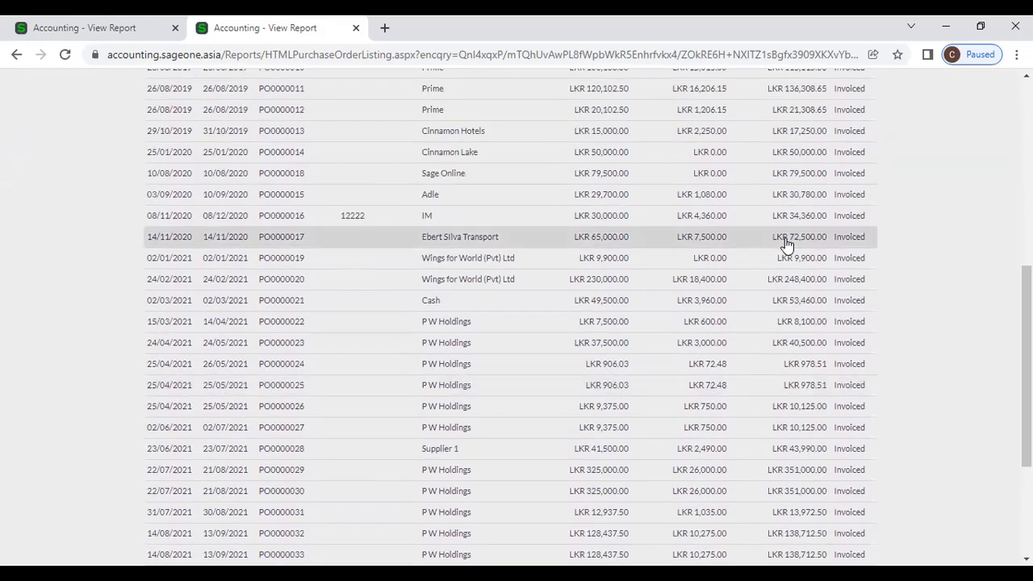
scroll(786, 245, up, 5)
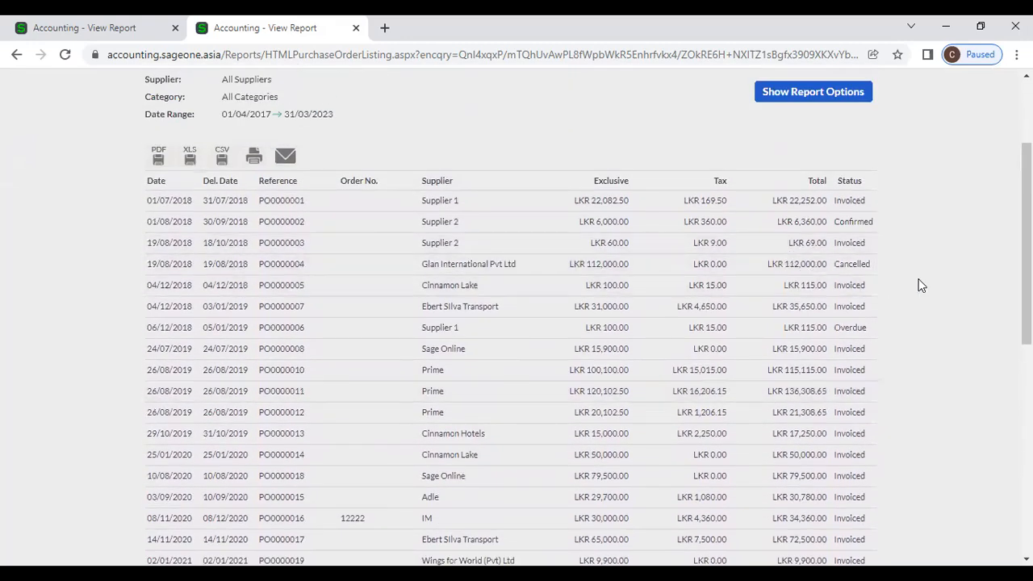
Step: Turn off display in the supplier's currency, refresh the purchase orders report and check its grand total row
click(759, 97)
click(373, 209)
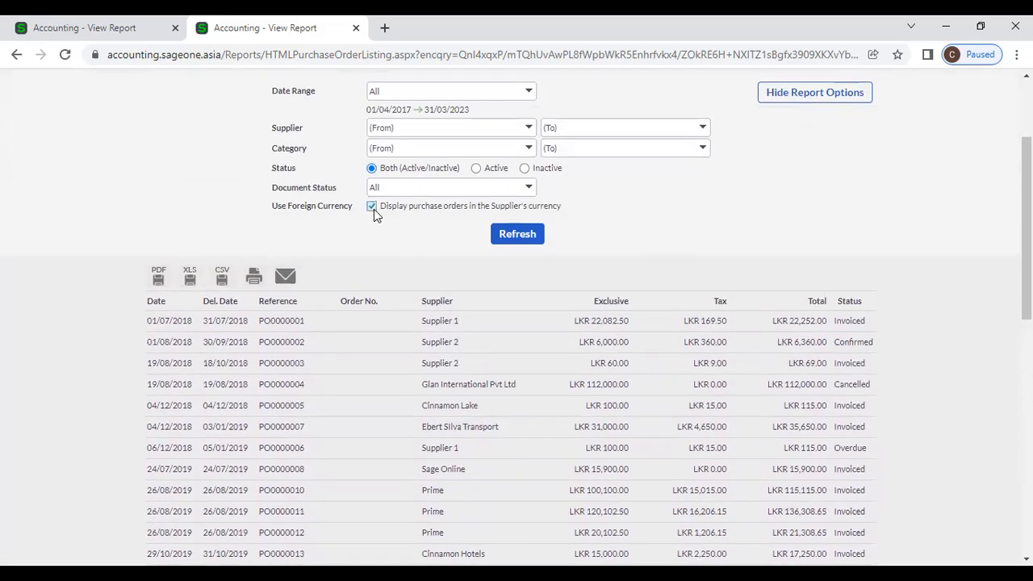
click(517, 234)
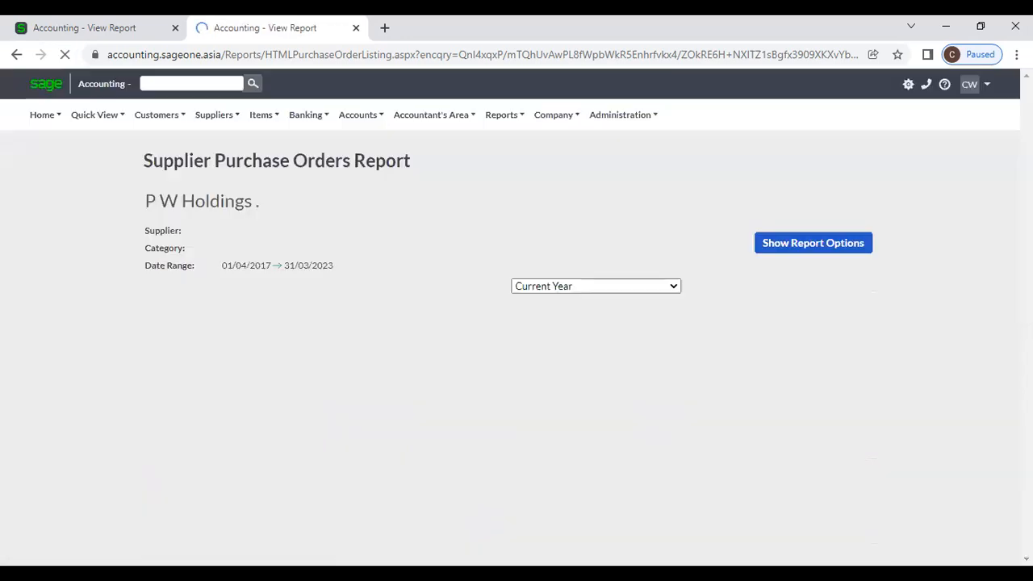
scroll(914, 358, down, 9)
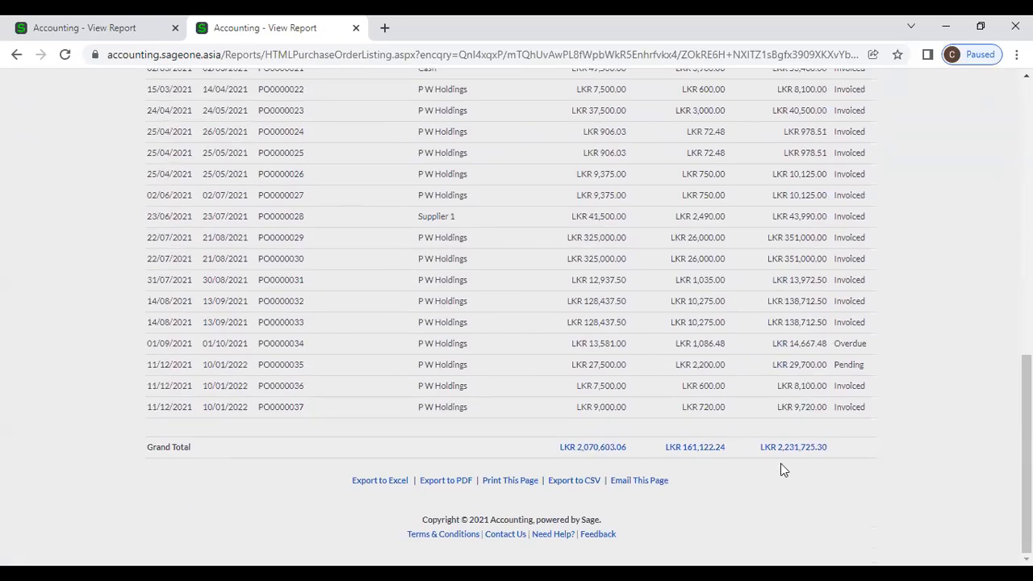
scroll(759, 475, up, 10)
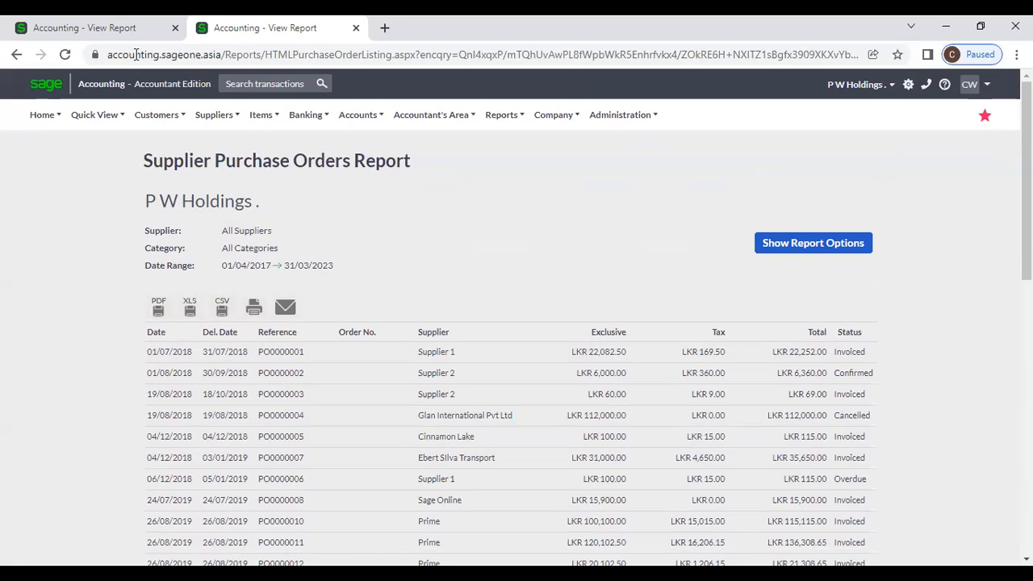
Step: In the first browser tab, open the Supplier Purchase Orders transaction list and sort it by Status
click(73, 22)
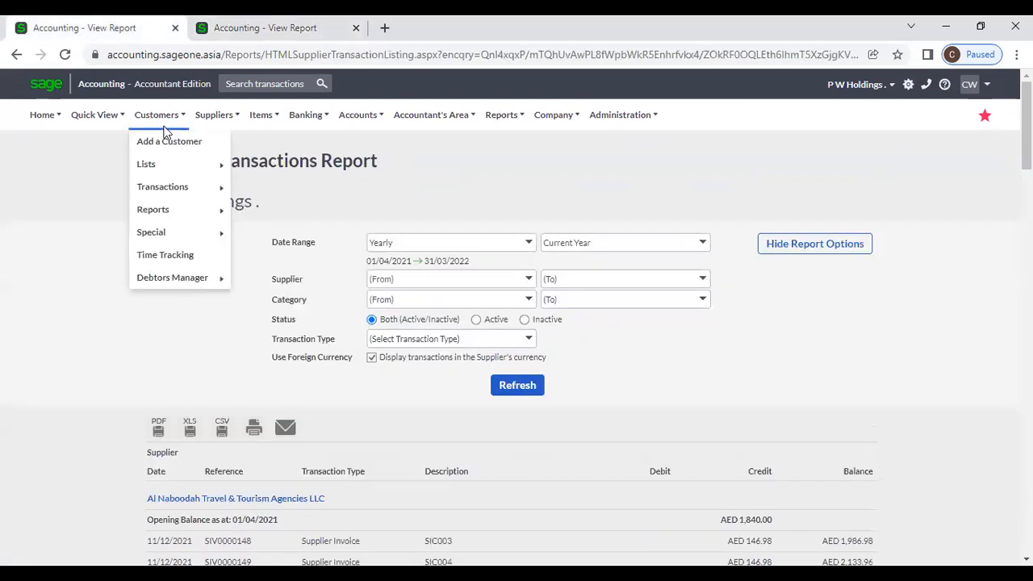
mouse_move(228, 121)
mouse_move(233, 187)
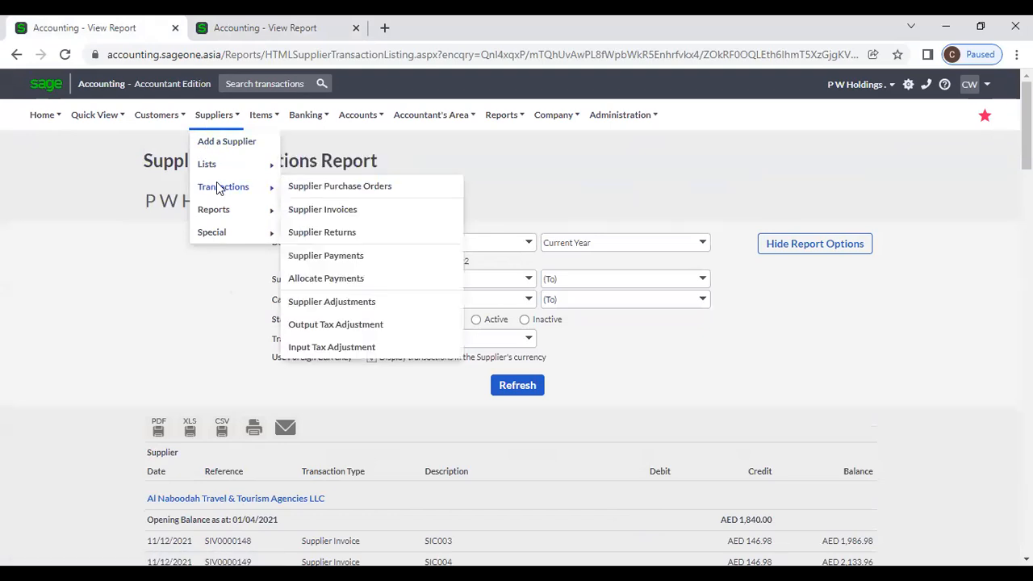
click(365, 187)
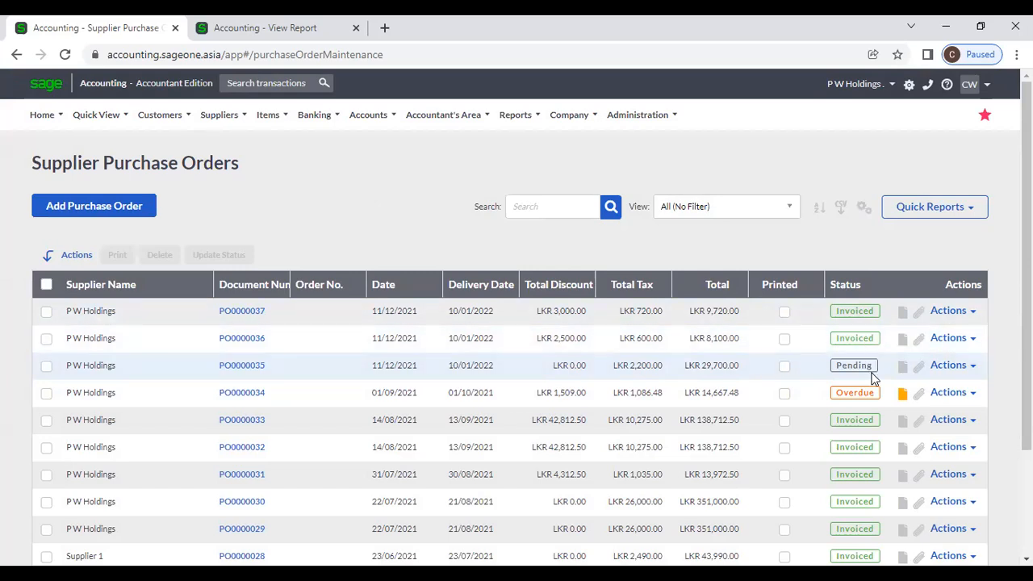
scroll(867, 353, down, 1)
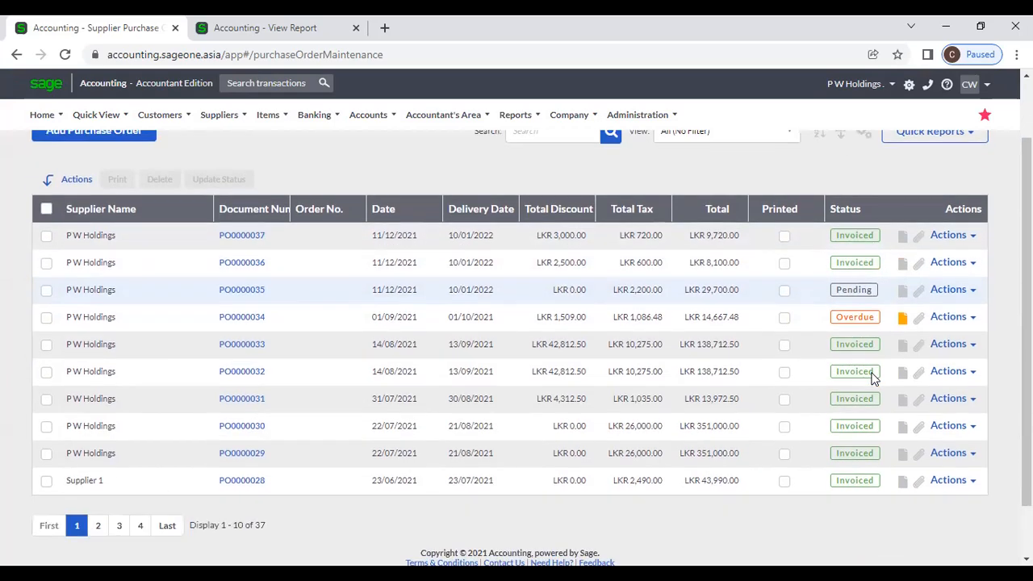
click(844, 212)
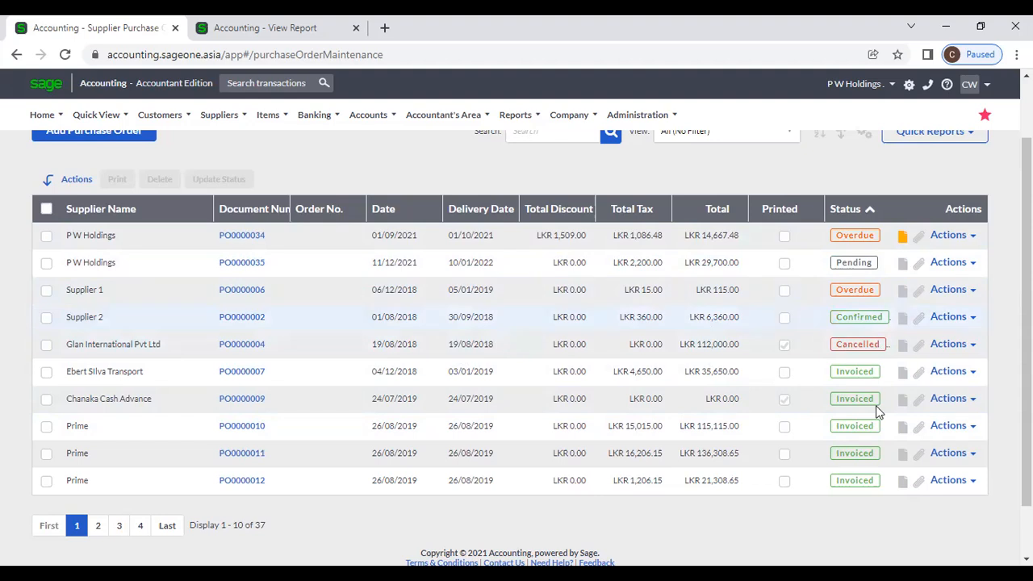
Step: Look at the generated report in the other browser tab and return to the Supplier Purchase Orders list
click(255, 25)
mouse_move(275, 121)
mouse_move(268, 232)
click(101, 26)
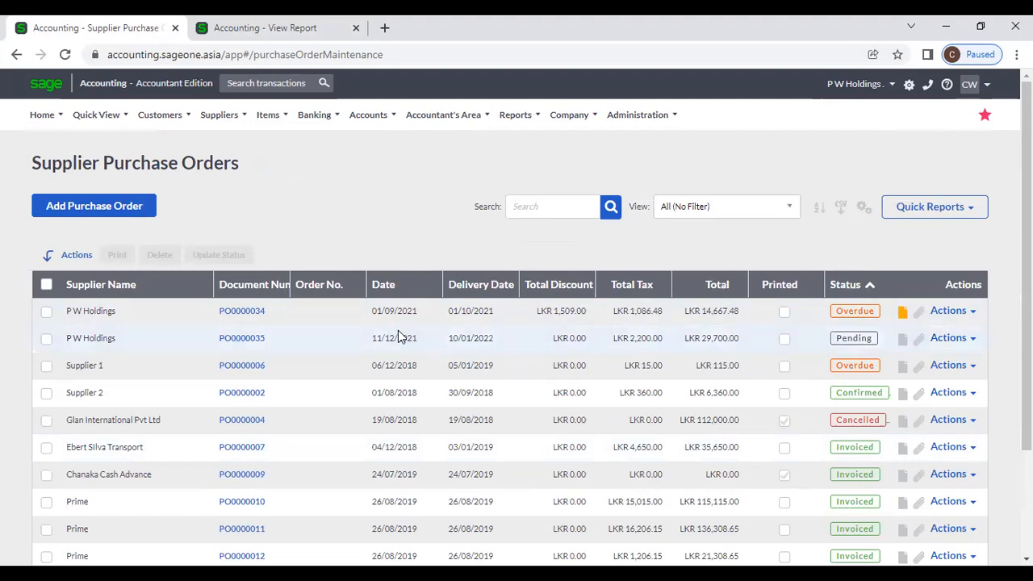
Step: Inspect the column choices for customising the purchase orders grid and close the dialog without changes
click(864, 212)
click(835, 231)
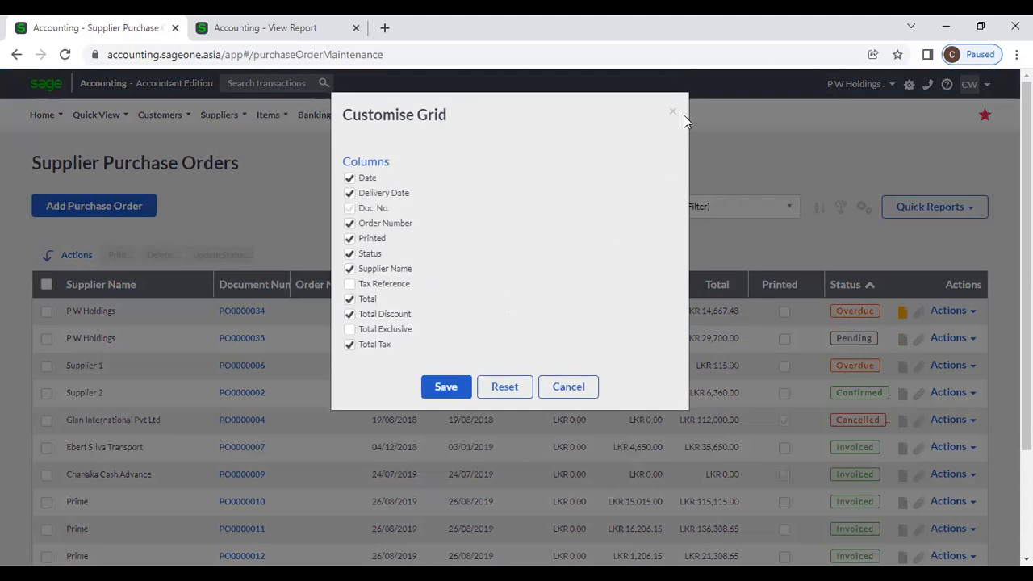
click(674, 113)
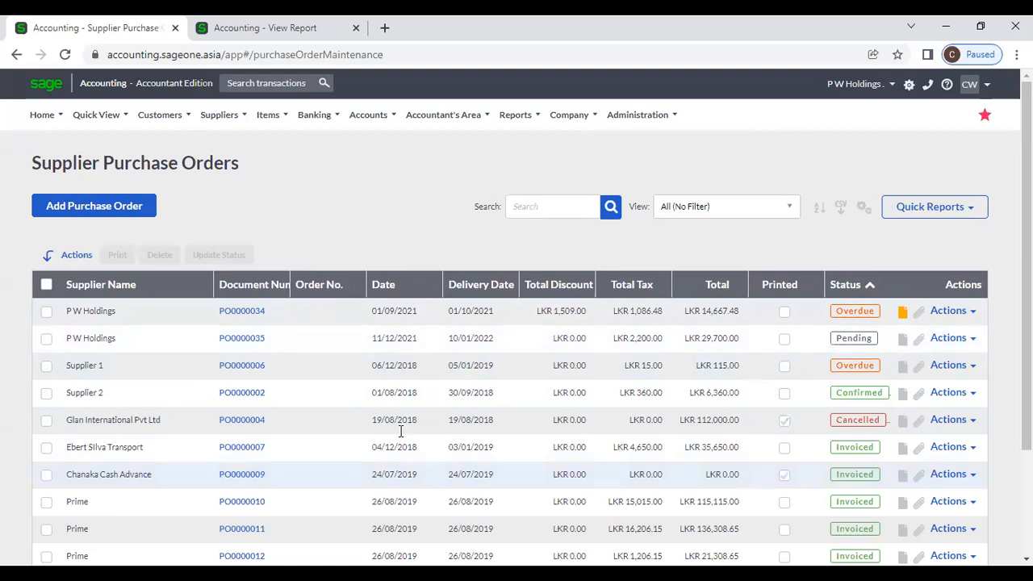
Step: Switch to the Supplier Purchase Orders report tab and look through the report from the grand total back to the first order
click(248, 21)
scroll(795, 398, down, 9)
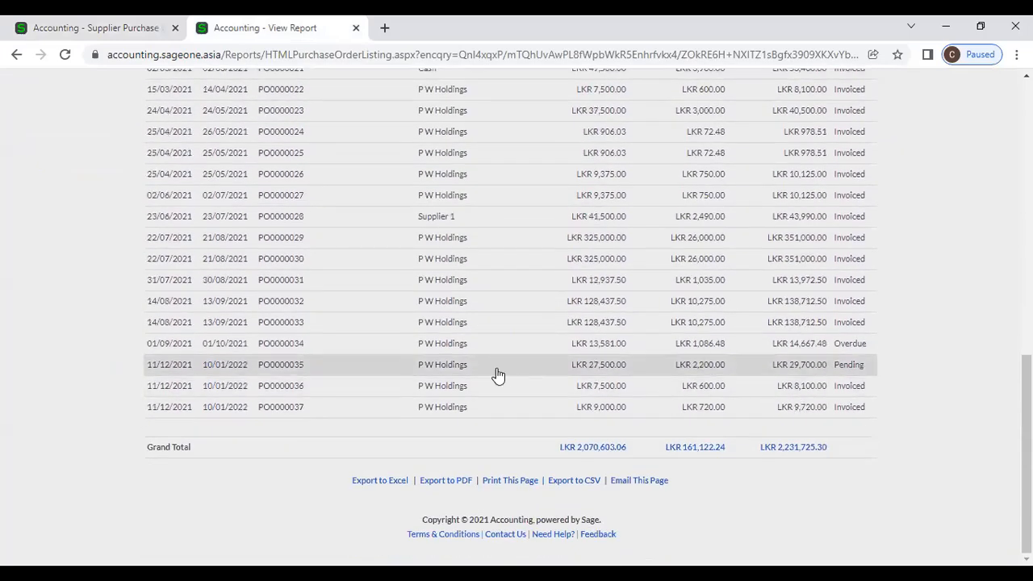
scroll(565, 338, up, 5)
scroll(386, 353, up, 5)
scroll(386, 353, up, 1)
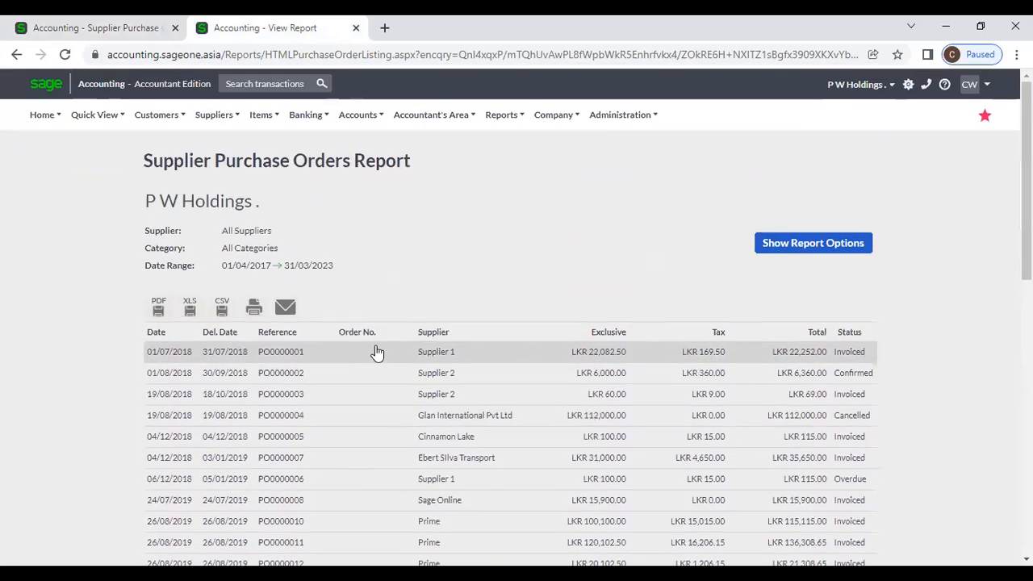
Step: Return to the purchase orders list tab and open the Supplier Purchase Orders by Supplier report
click(71, 30)
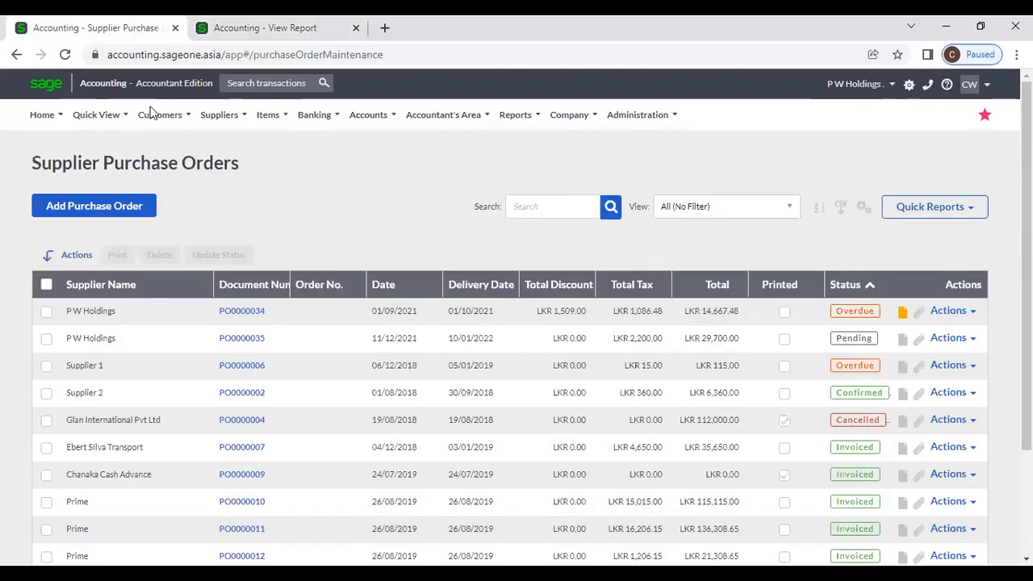
mouse_move(219, 115)
mouse_move(223, 216)
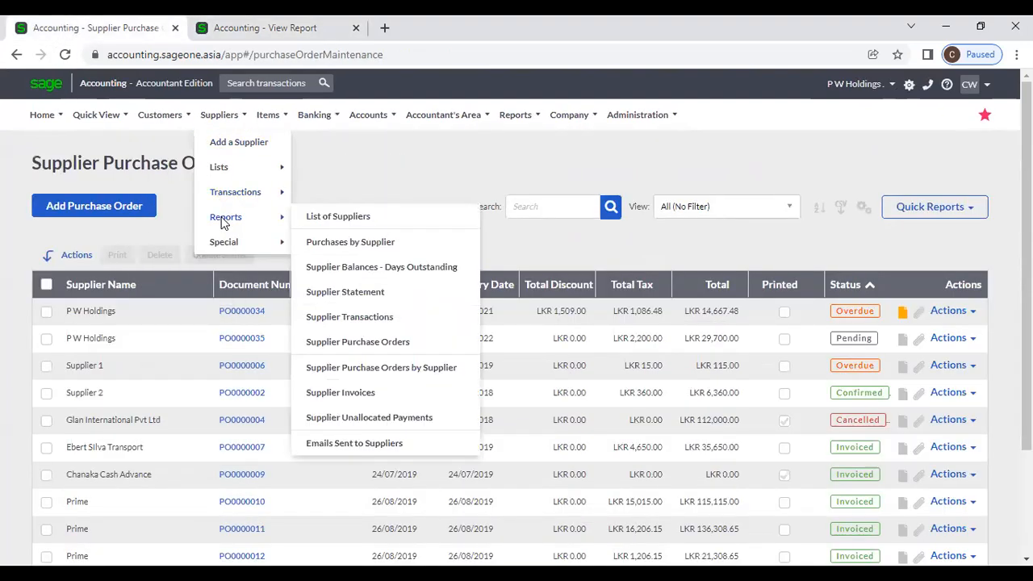
click(395, 373)
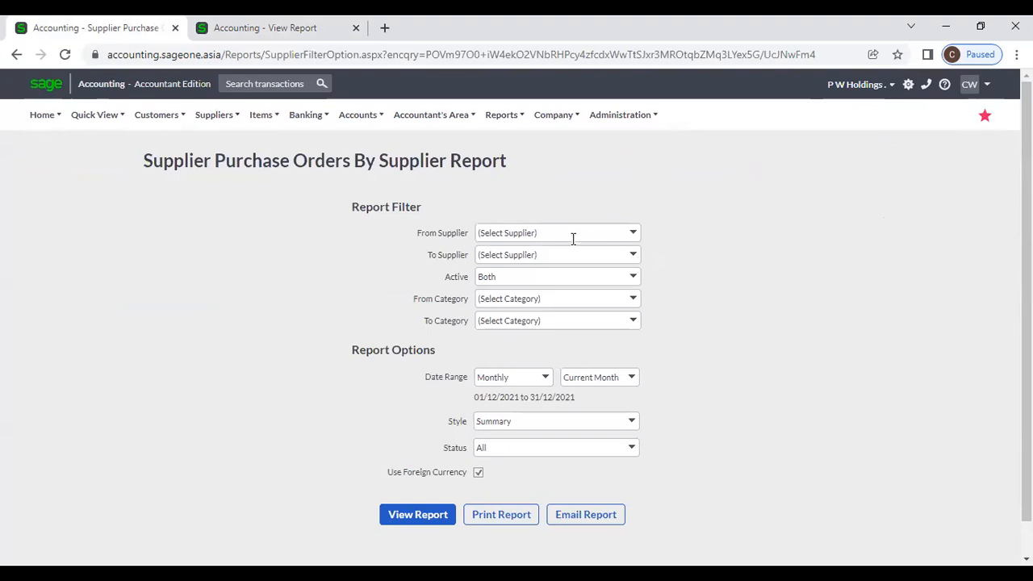
Step: Check the From Category filter without choosing one and set the by-supplier report's date range to All
click(634, 300)
click(634, 300)
click(546, 378)
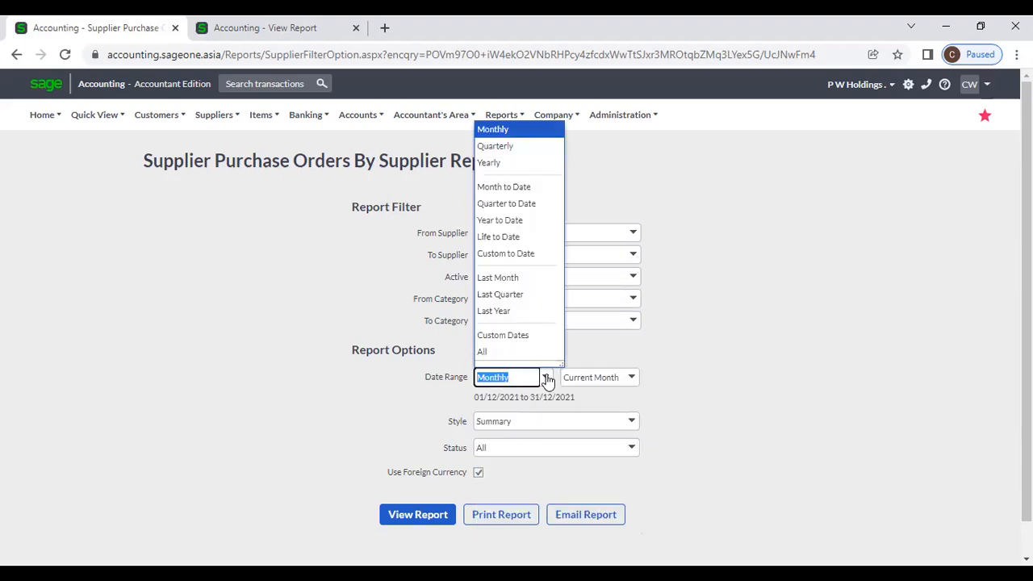
click(524, 351)
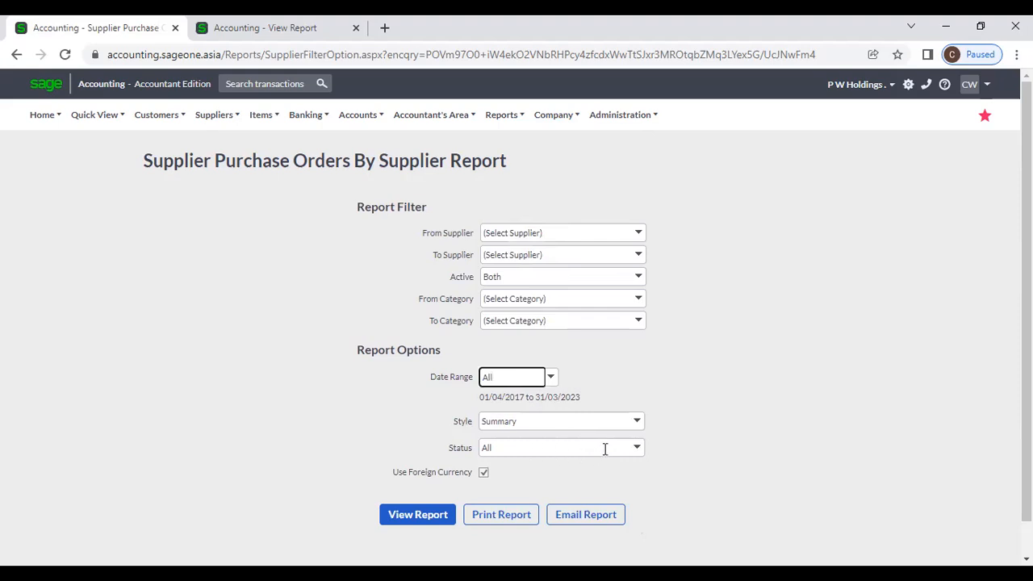
Step: Keep Style at Summary, review the Status choices but keep All, and view the by-supplier report with foreign currency enabled
click(638, 425)
click(639, 430)
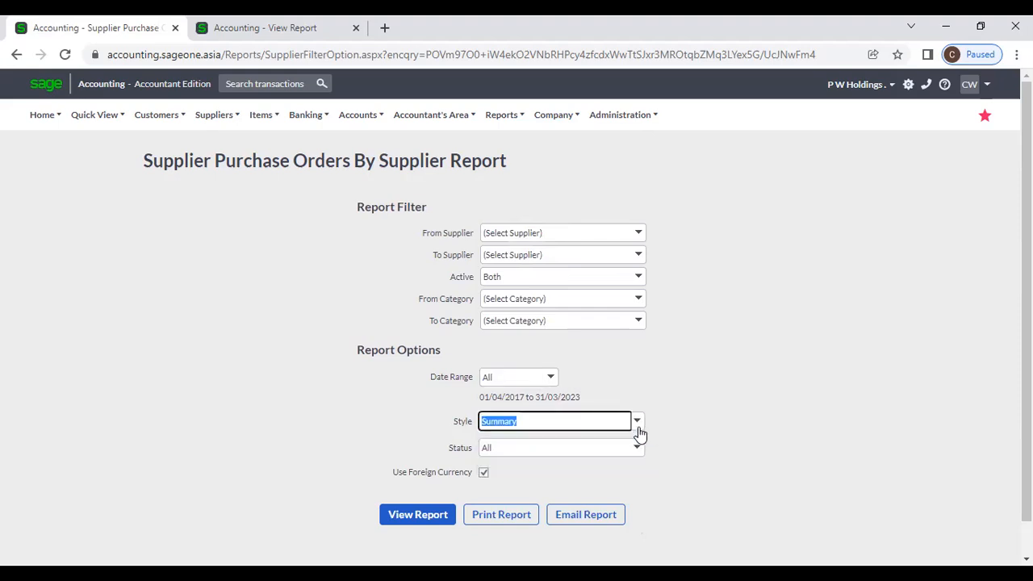
click(637, 449)
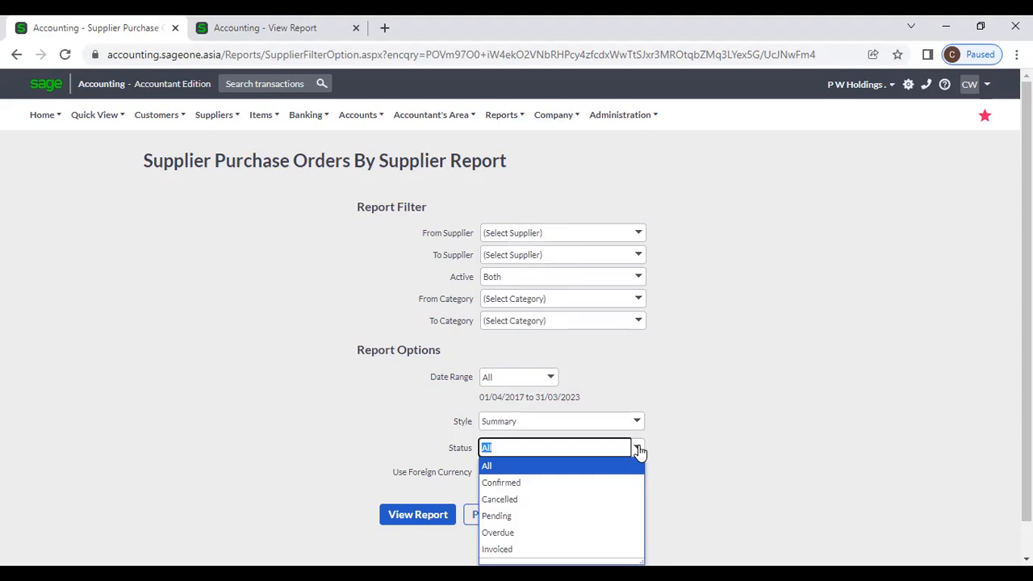
scroll(736, 430, down, 1)
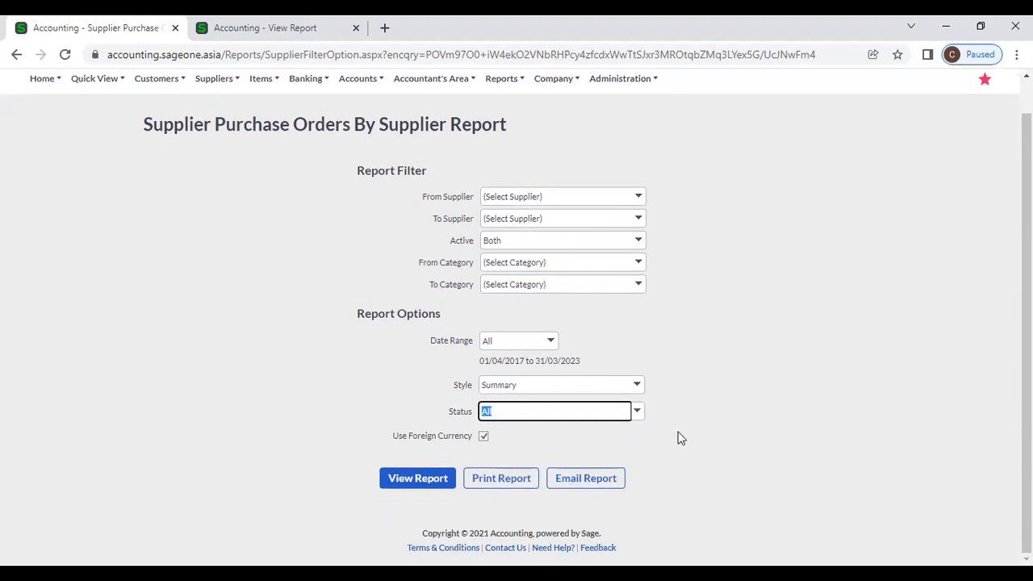
click(643, 421)
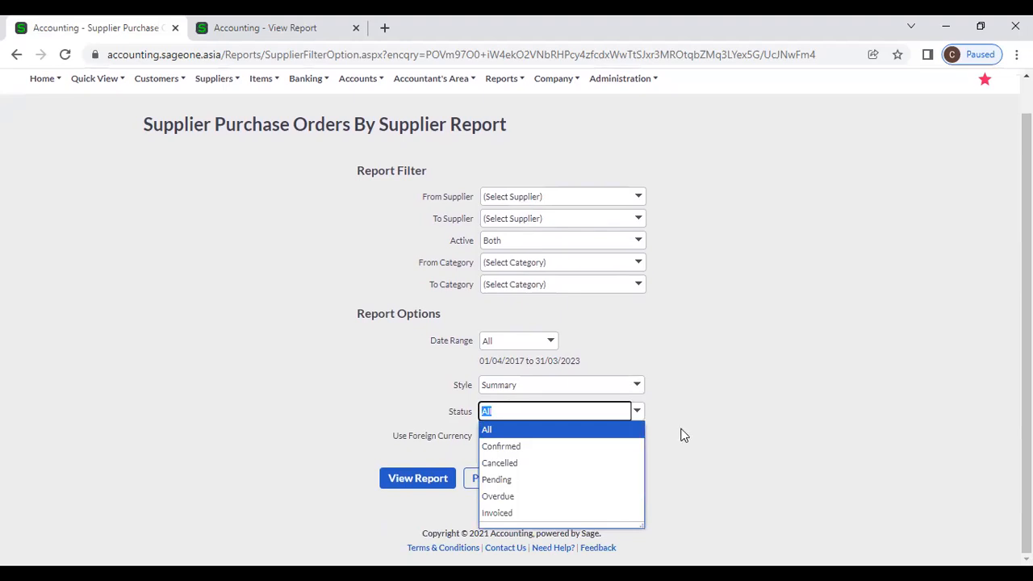
click(681, 436)
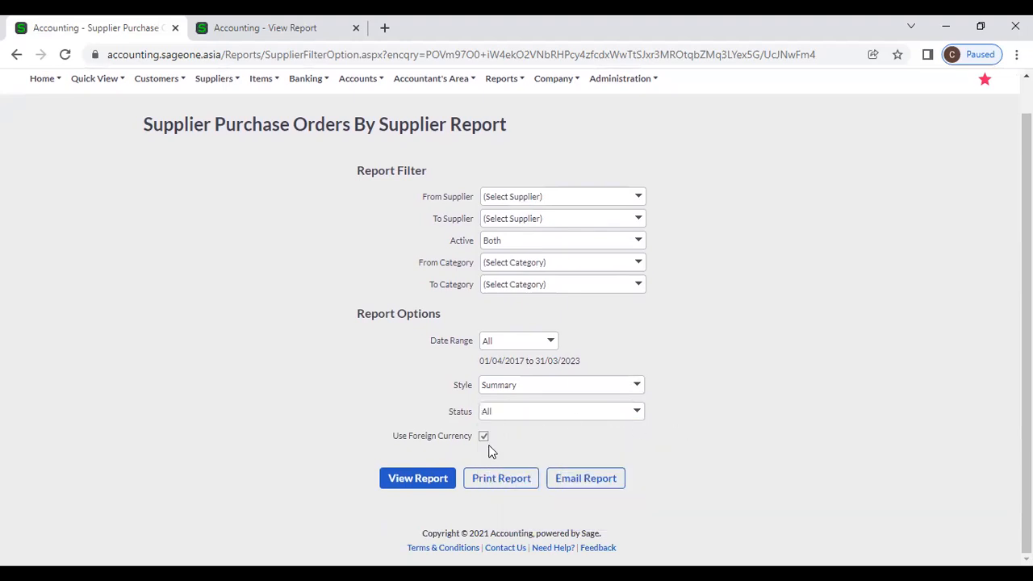
click(409, 482)
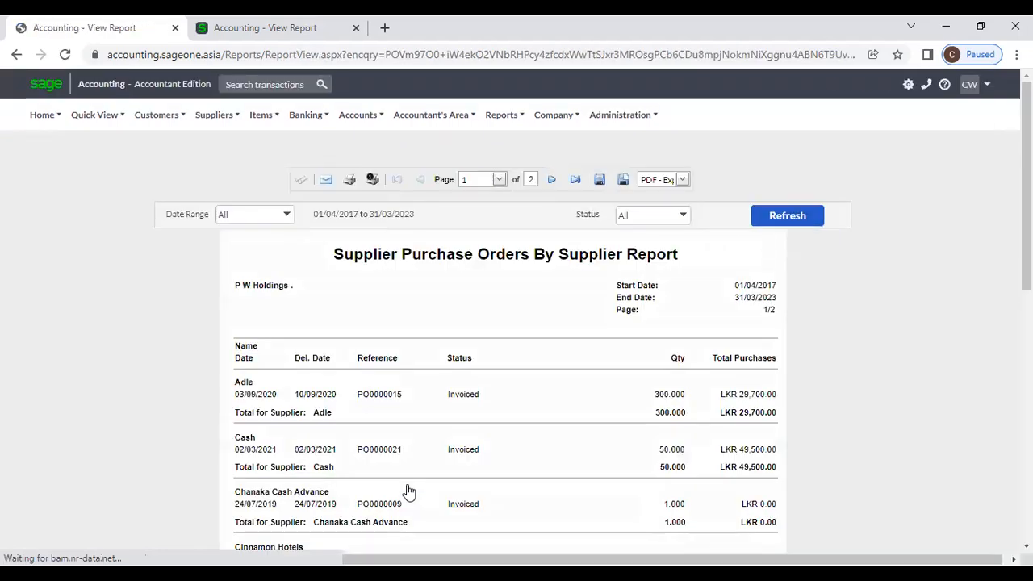
Step: Look through both pages of the Supplier Purchase Orders By Supplier report and return to its first page
scroll(371, 351, down, 1)
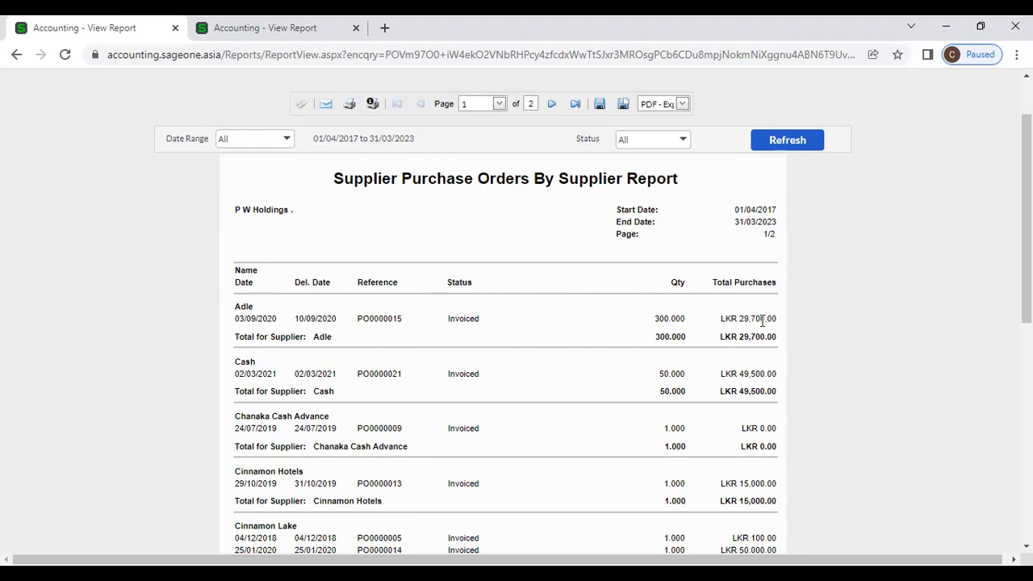
scroll(766, 315, down, 2)
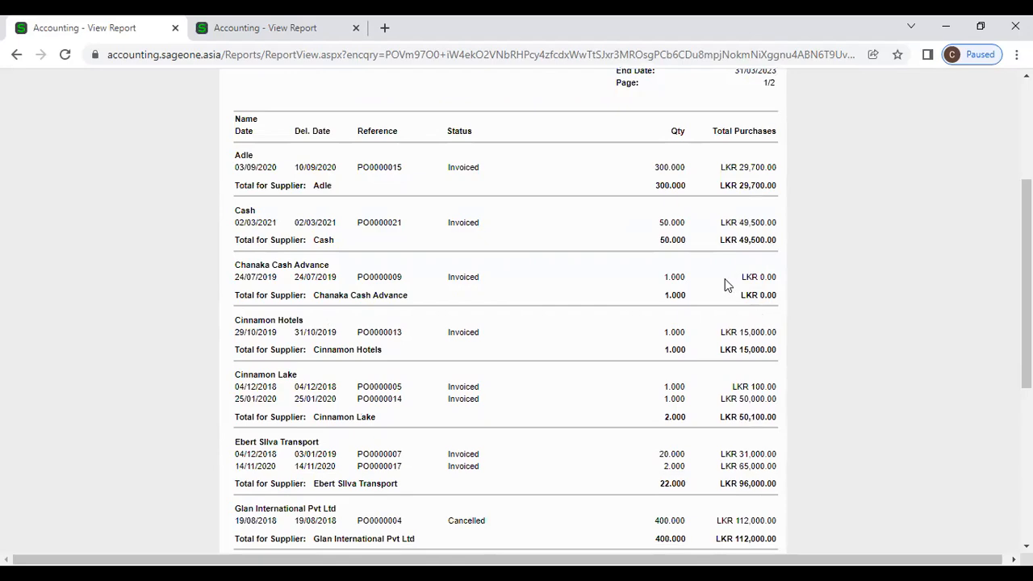
scroll(717, 299, down, 4)
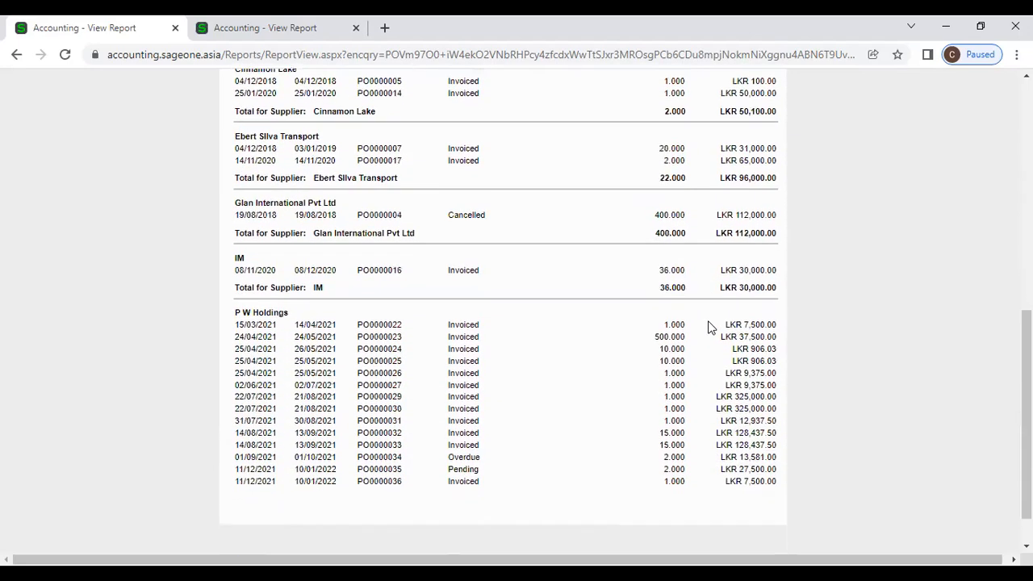
scroll(686, 323, up, 4)
scroll(685, 323, up, 4)
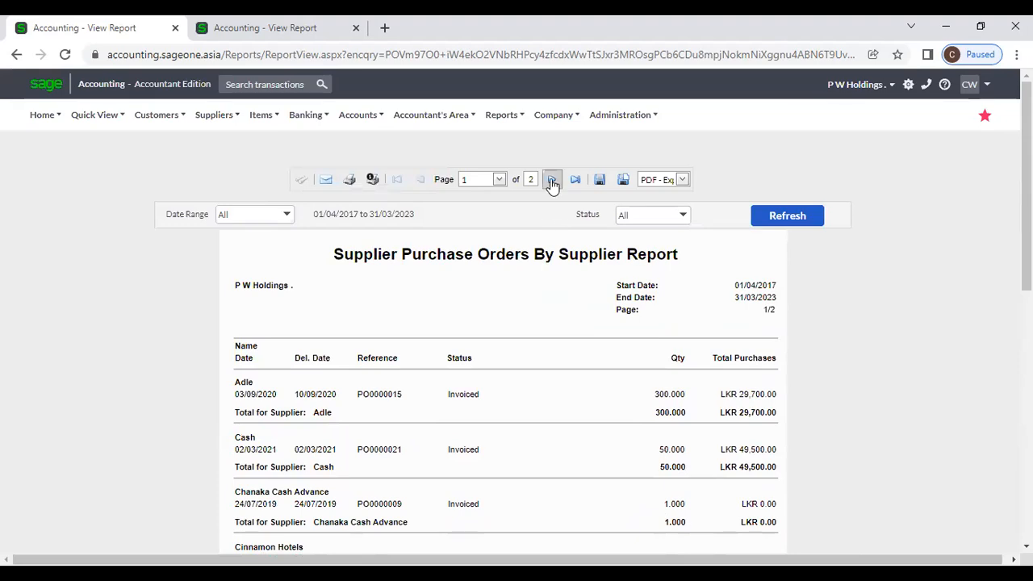
click(551, 179)
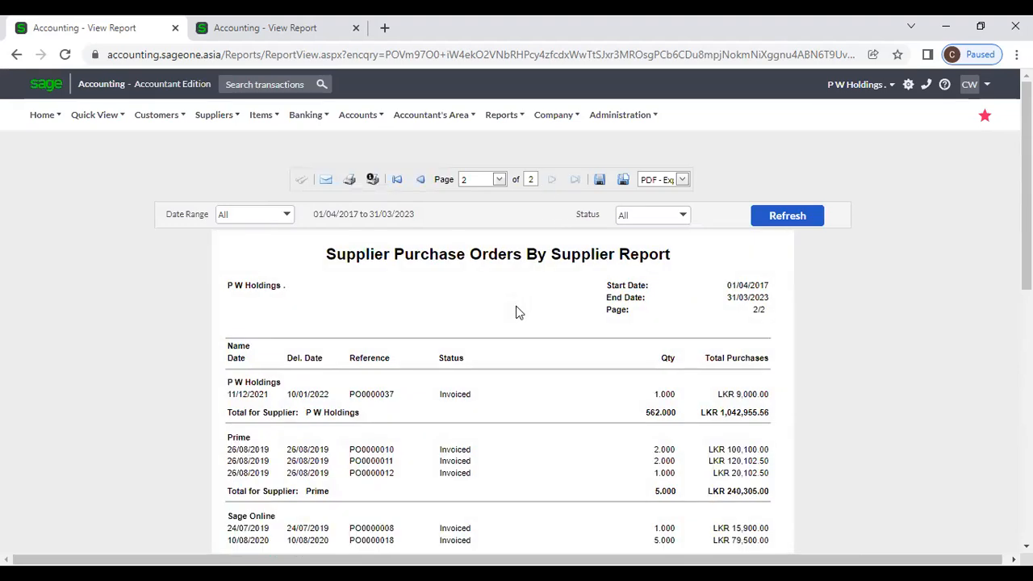
scroll(517, 313, down, 3)
scroll(517, 316, down, 4)
scroll(517, 321, up, 9)
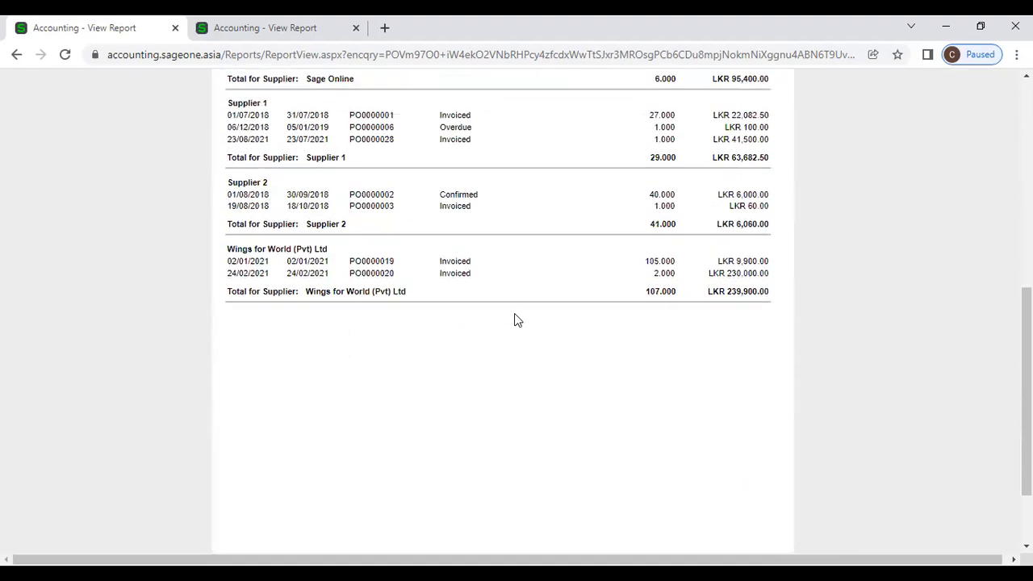
click(420, 179)
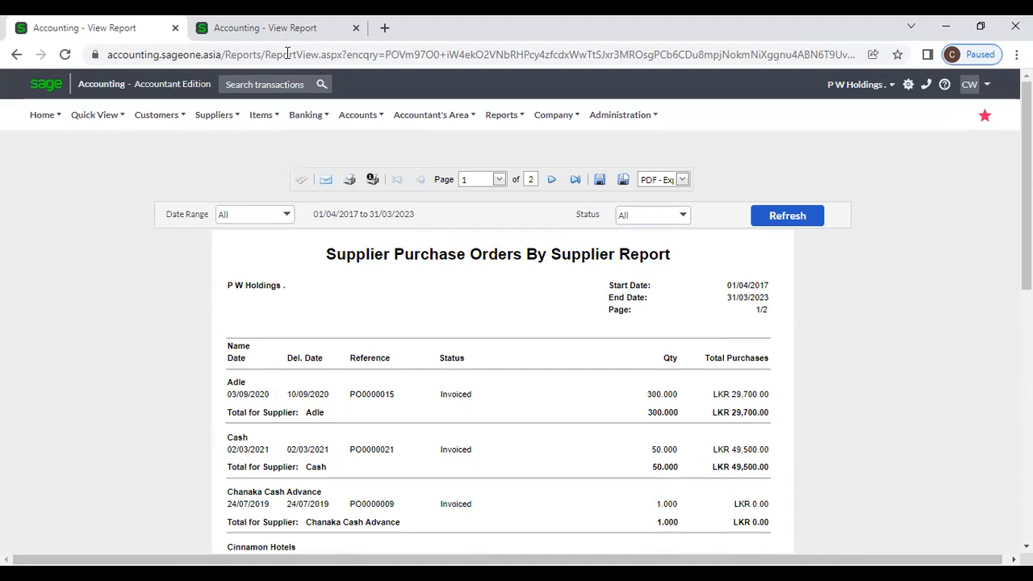
Step: Switch to the Supplier Purchase Orders report tab and examine how its orders are listed for comparison
click(282, 28)
mouse_move(218, 117)
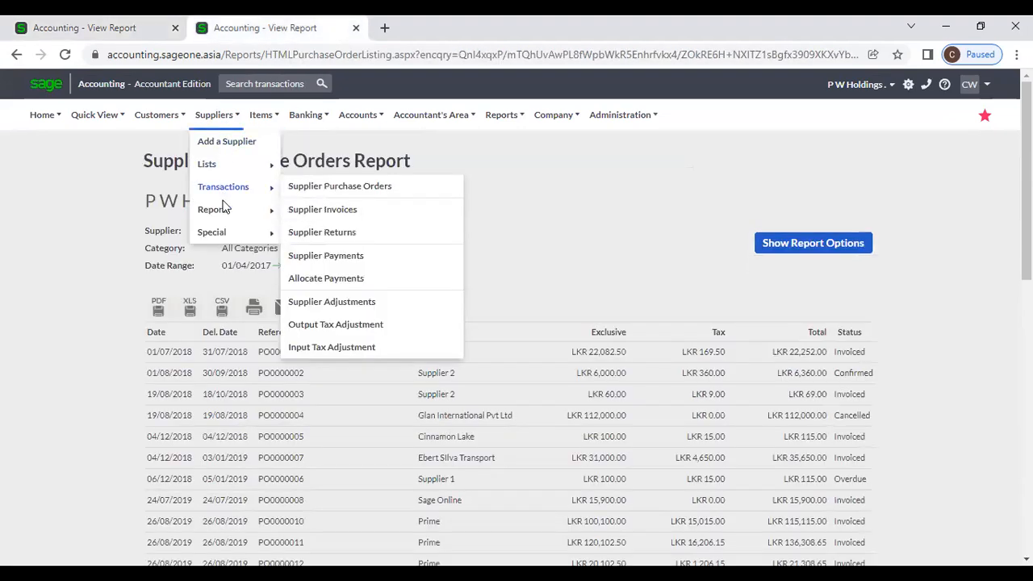
mouse_move(224, 214)
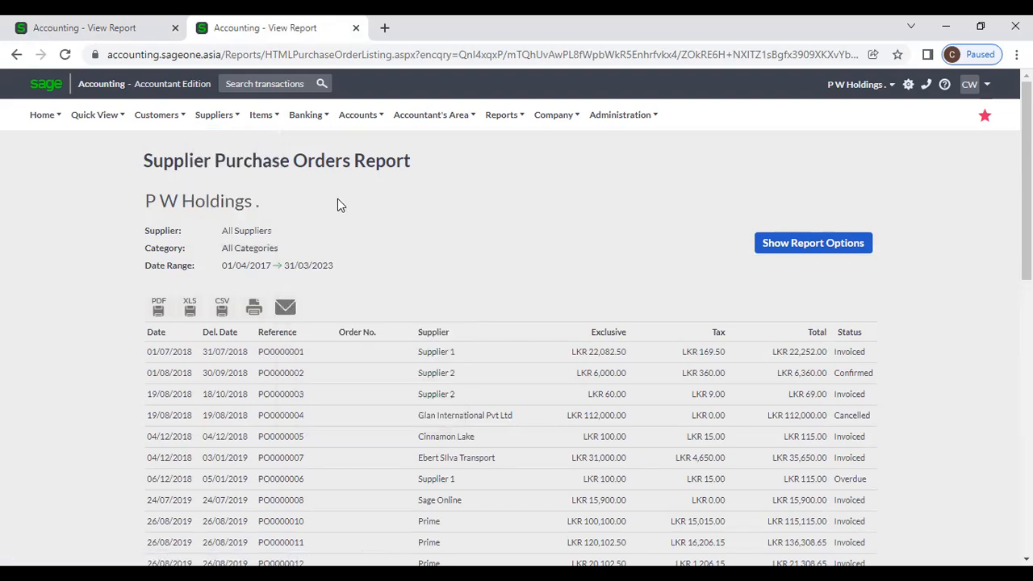
scroll(481, 368, down, 1)
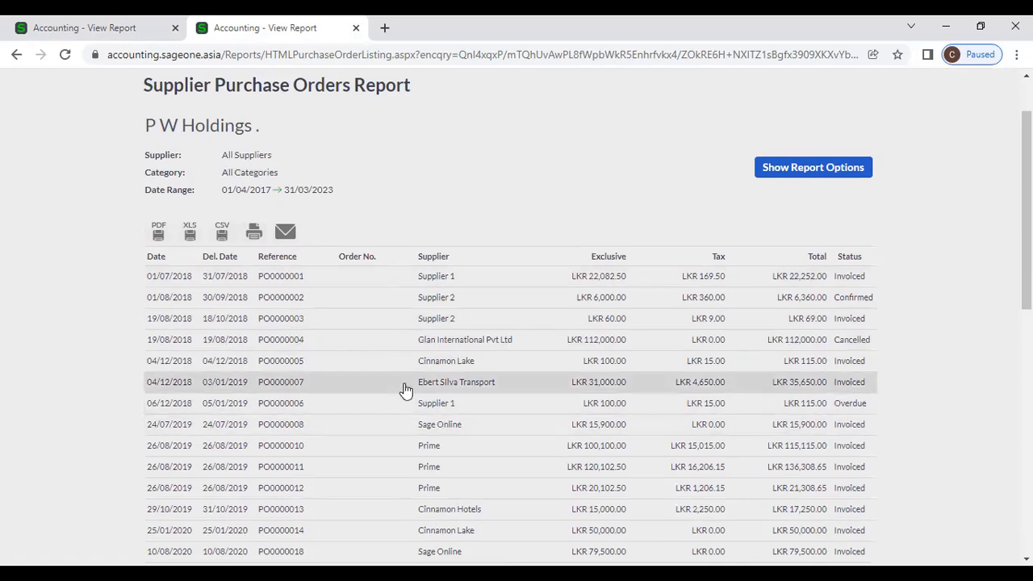
scroll(404, 392, down, 2)
scroll(306, 323, up, 2)
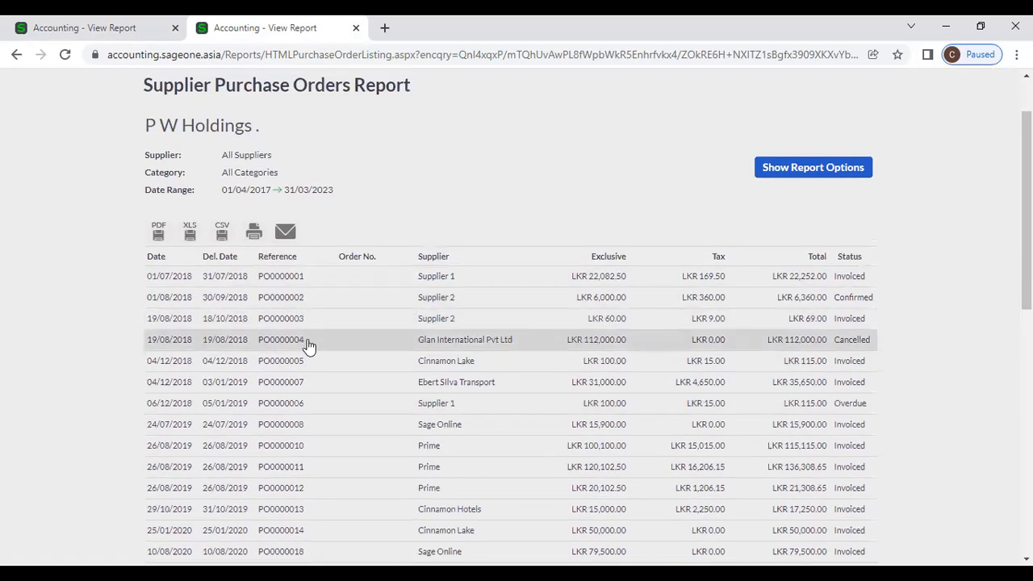
Step: Return to the by-supplier report tab and examine how page one groups orders and totals under each supplier
click(44, 29)
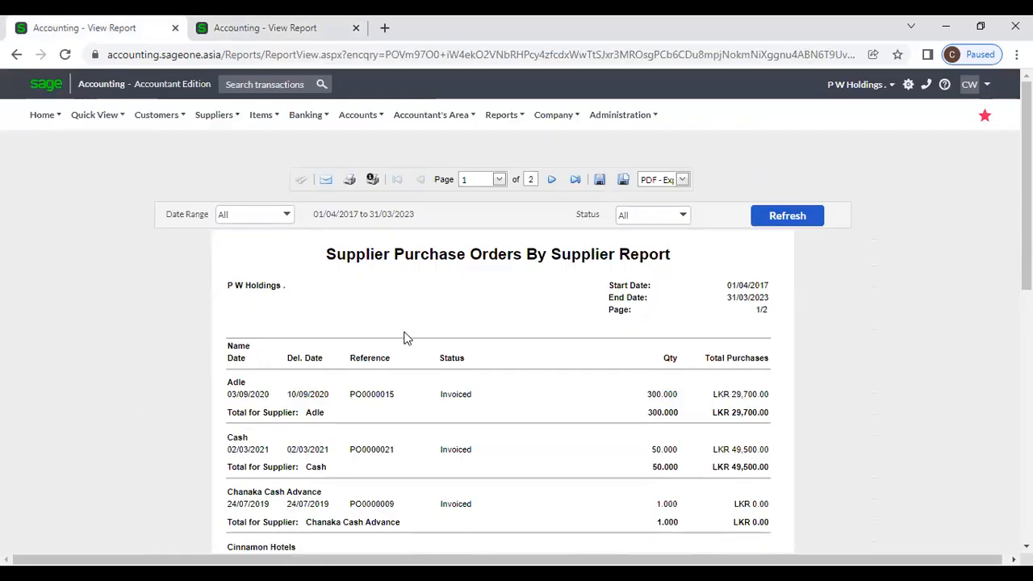
scroll(406, 339, down, 1)
scroll(408, 352, down, 1)
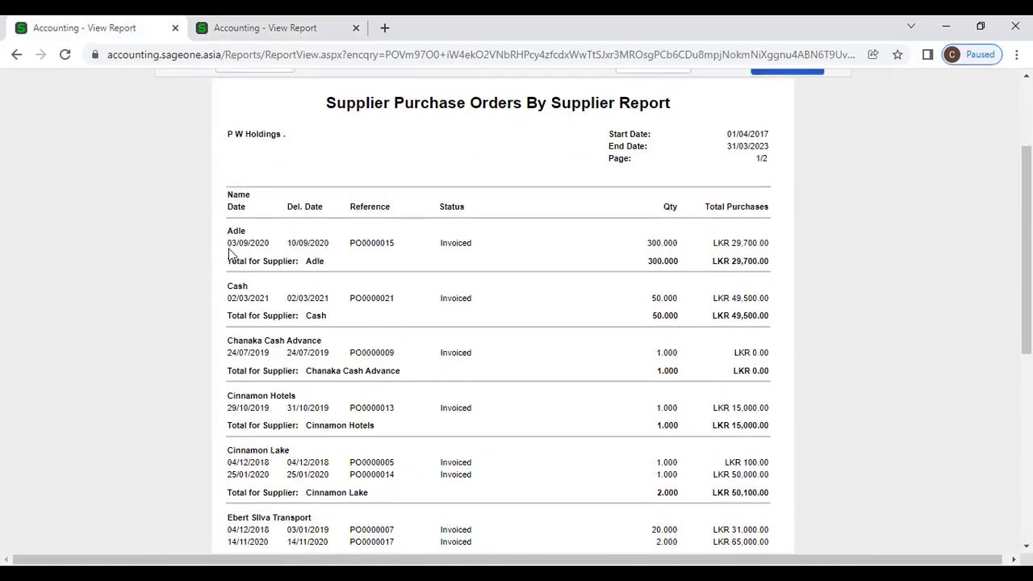
scroll(232, 255, down, 1)
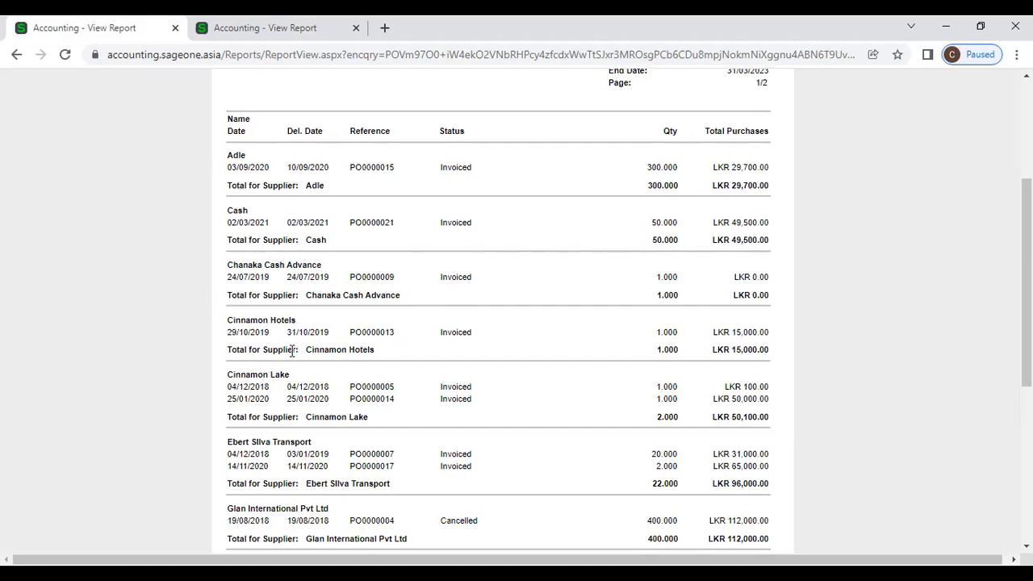
scroll(300, 403, down, 1)
scroll(300, 407, down, 5)
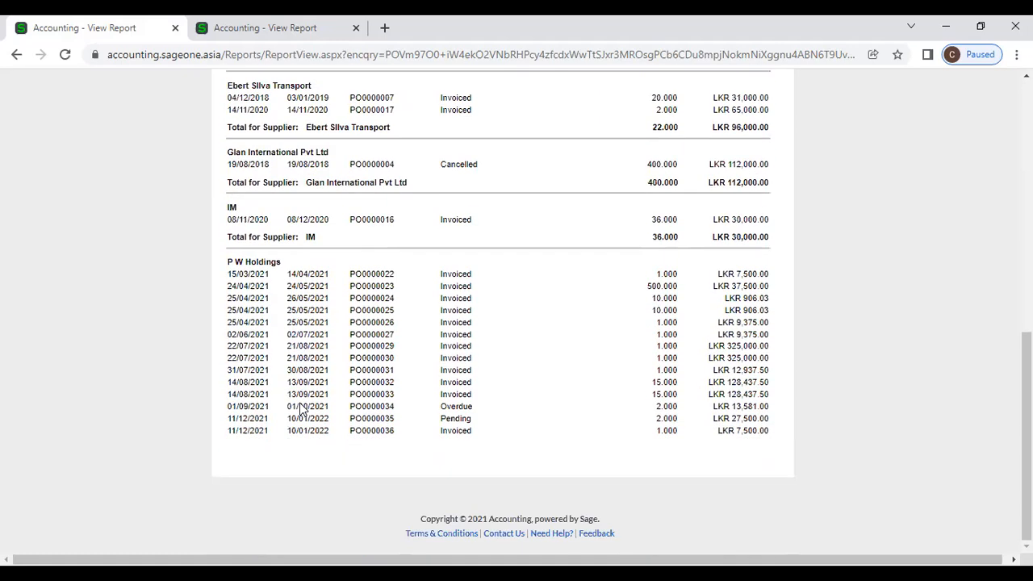
scroll(298, 381, up, 15)
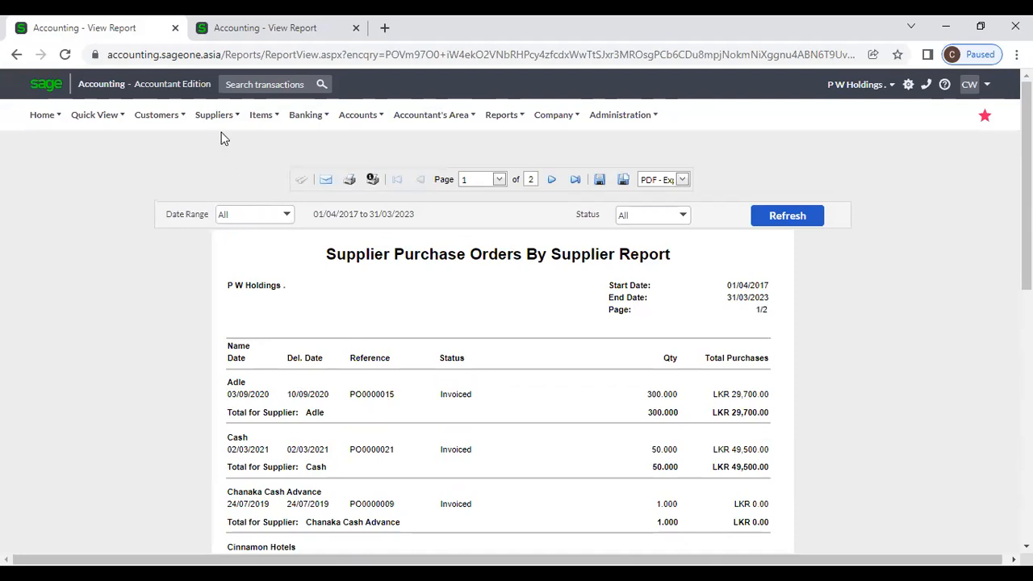
Step: Open the Supplier Invoices report and set its date range to Yearly for the current year
mouse_move(219, 122)
mouse_move(226, 211)
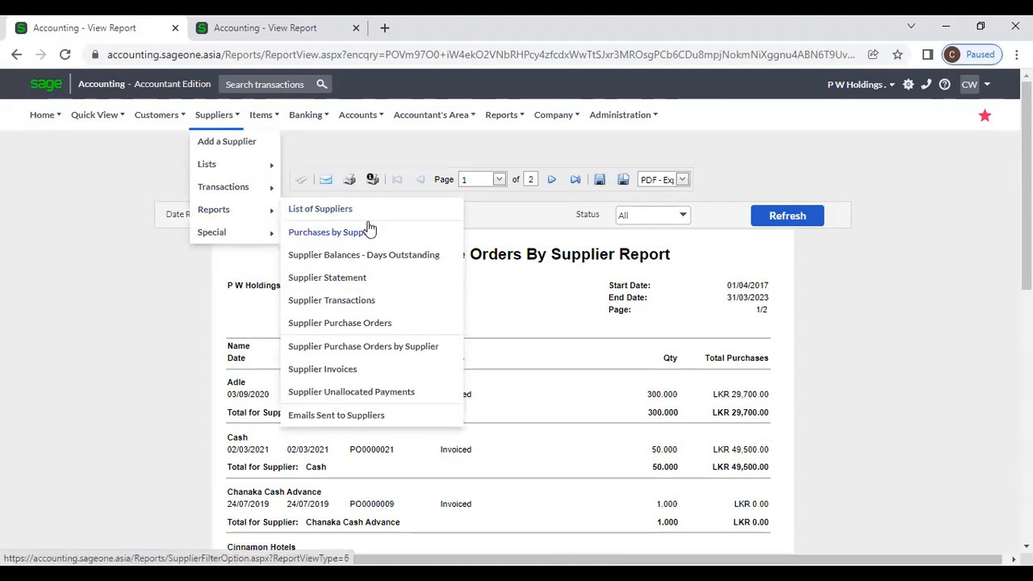
click(342, 370)
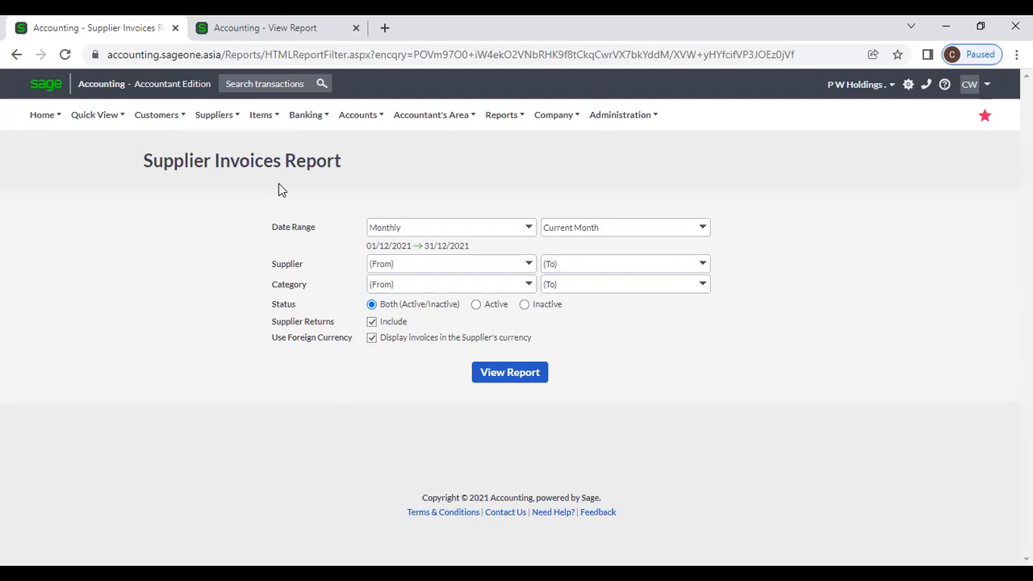
click(529, 229)
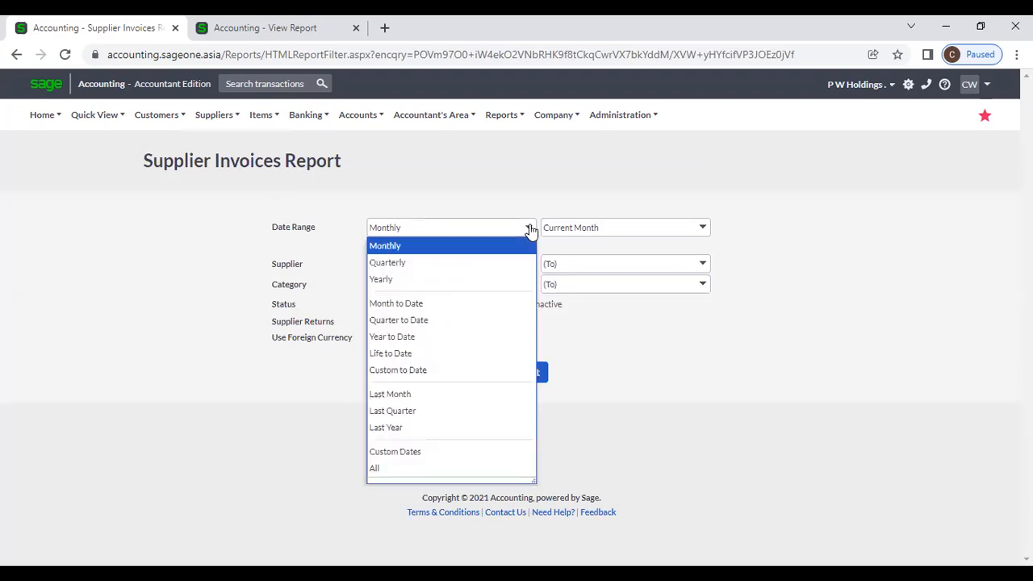
click(529, 227)
click(529, 229)
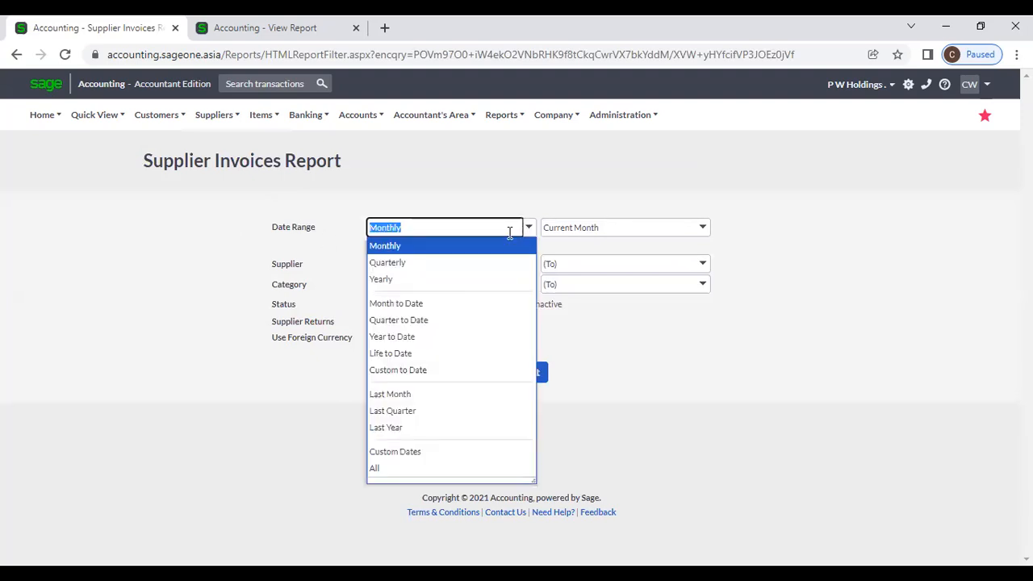
click(420, 281)
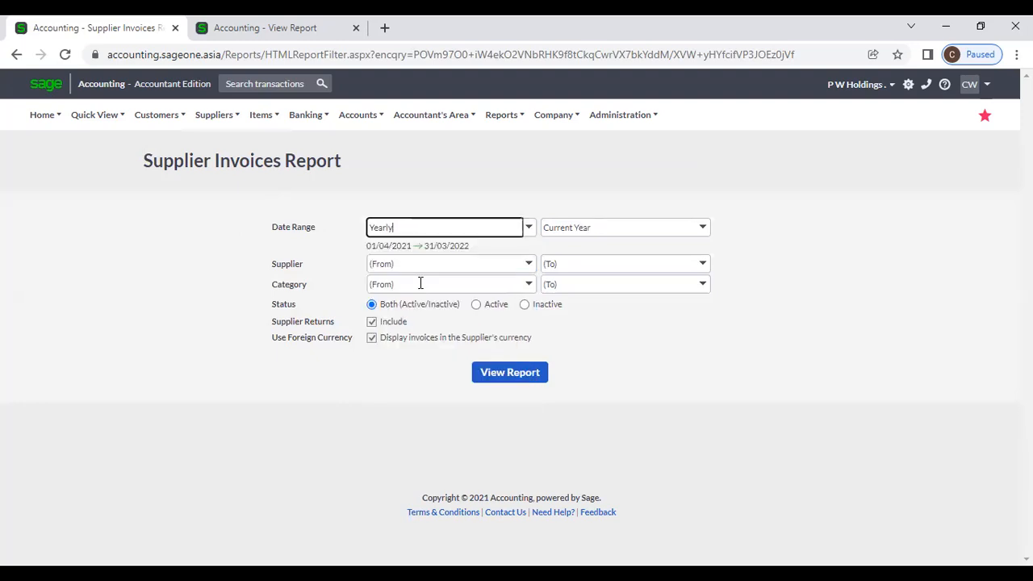
Step: Check the From Supplier and From Category filters without choosing any, and view the invoices report with returns and foreign currency included
click(530, 266)
click(517, 184)
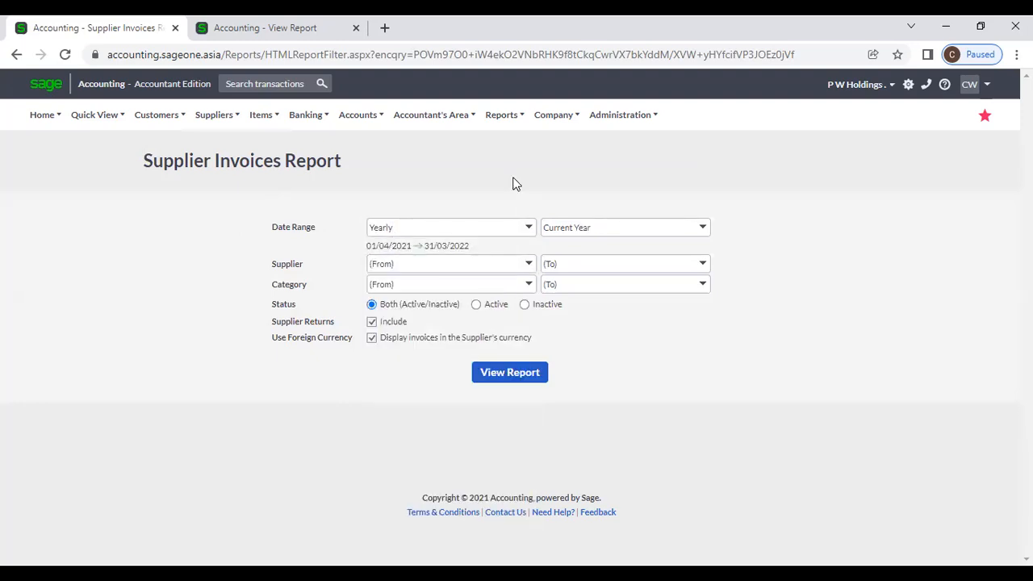
click(527, 286)
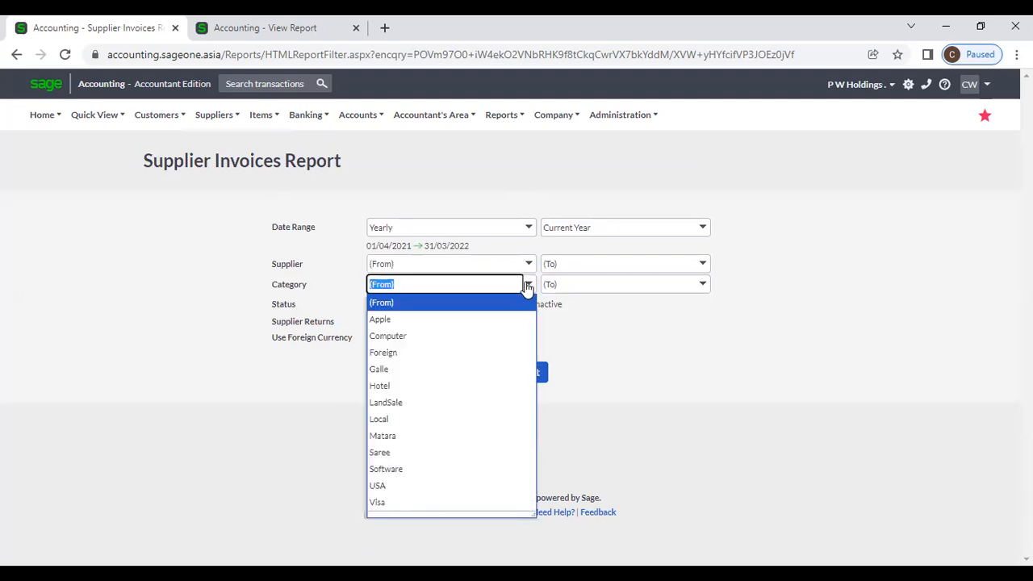
click(649, 355)
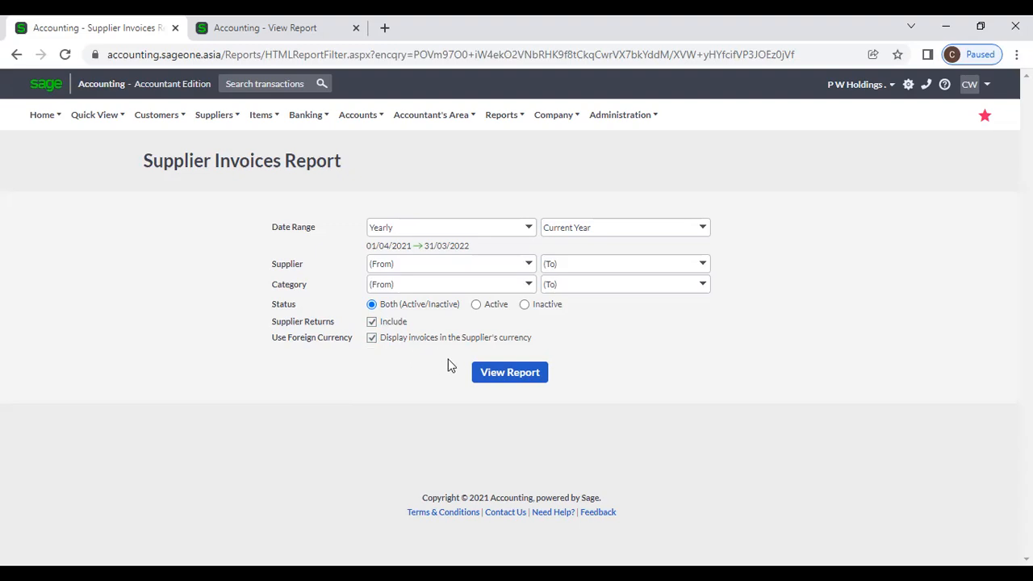
click(496, 377)
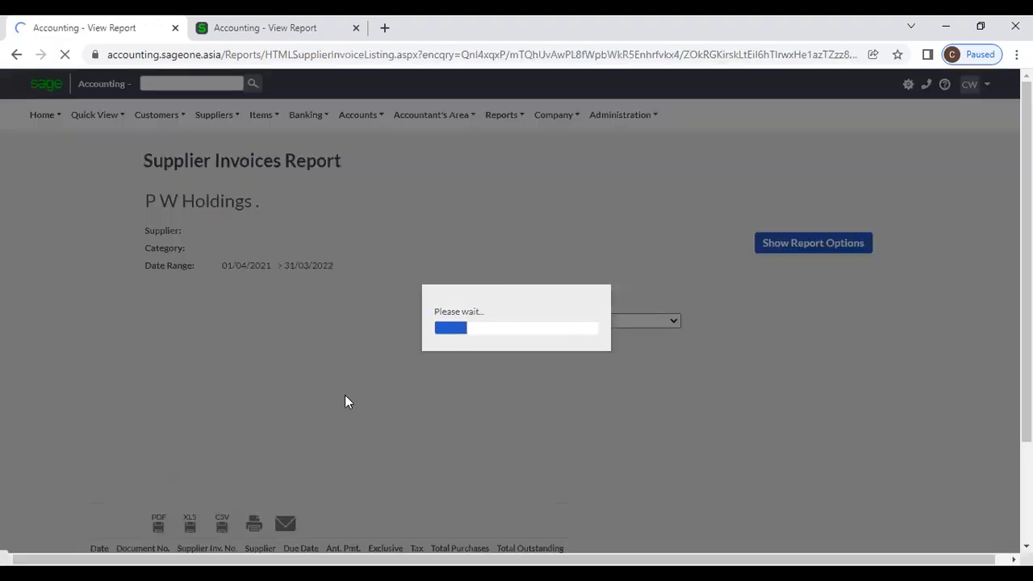
Step: Look through the Supplier Invoices report from first to last invoice, checking purchase totals, outstanding amounts and foreign-currency rows
scroll(345, 401, down, 1)
scroll(345, 401, down, 9)
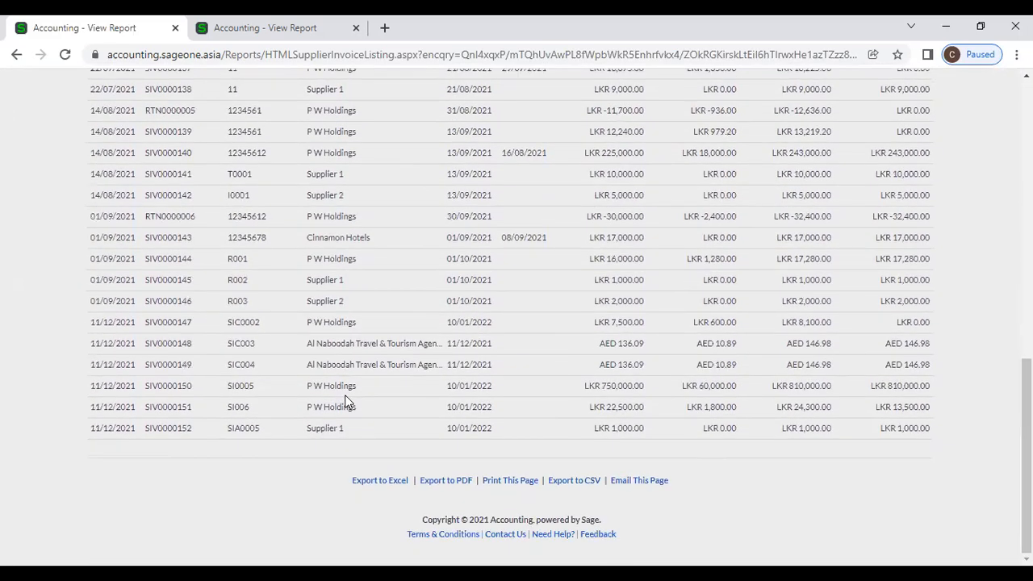
scroll(345, 395, up, 10)
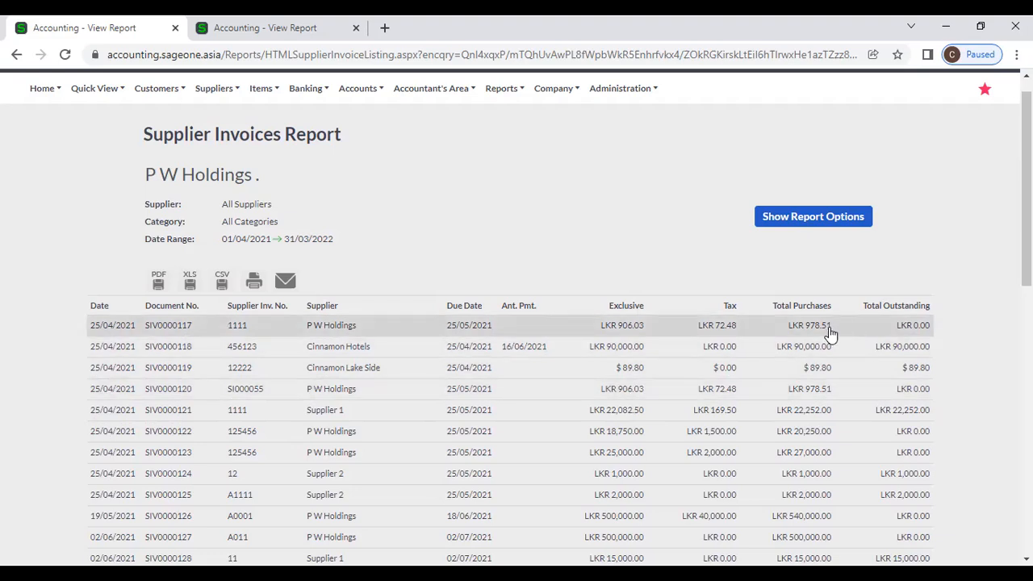
scroll(831, 333, down, 8)
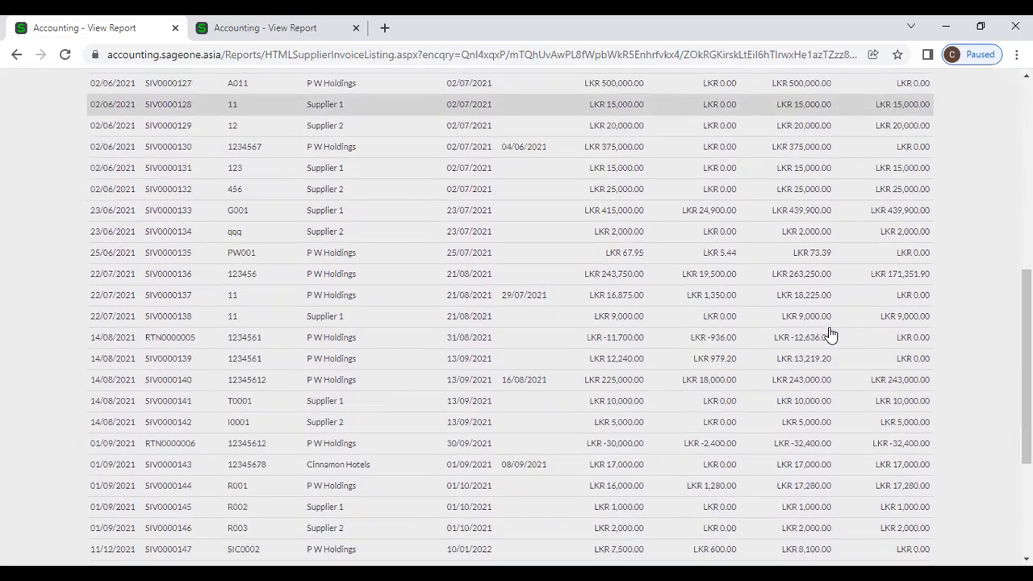
scroll(832, 335, up, 8)
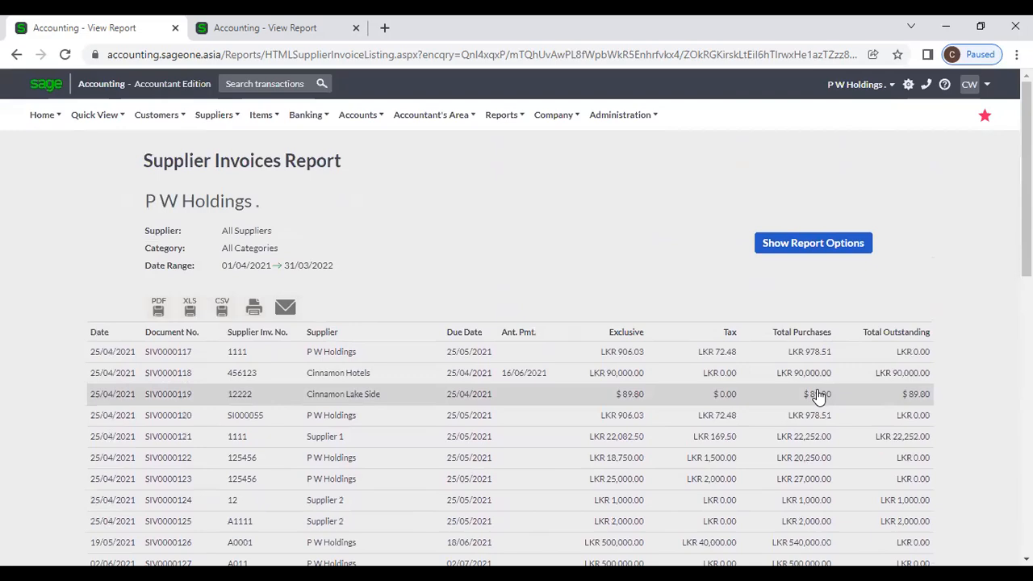
scroll(832, 399, down, 7)
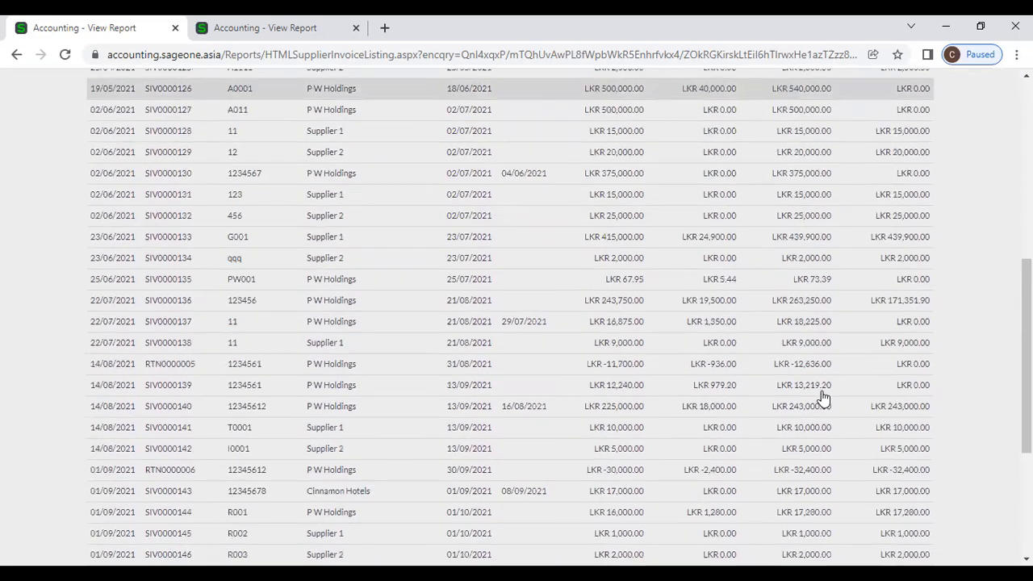
scroll(824, 398, down, 2)
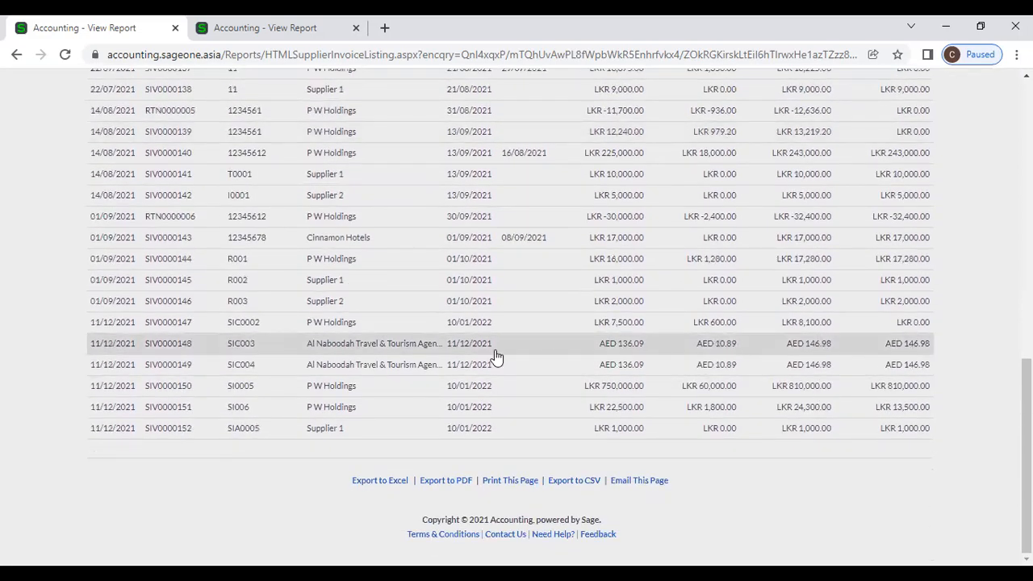
scroll(492, 352, up, 12)
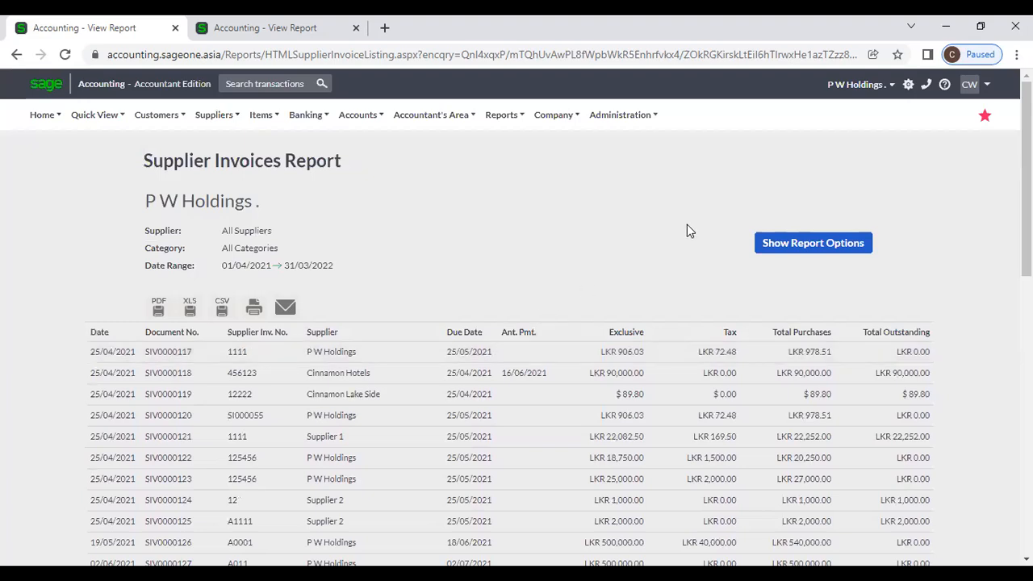
Step: Turn off displaying invoices in the supplier's currency in the report options and refresh the Supplier Invoices report
click(769, 242)
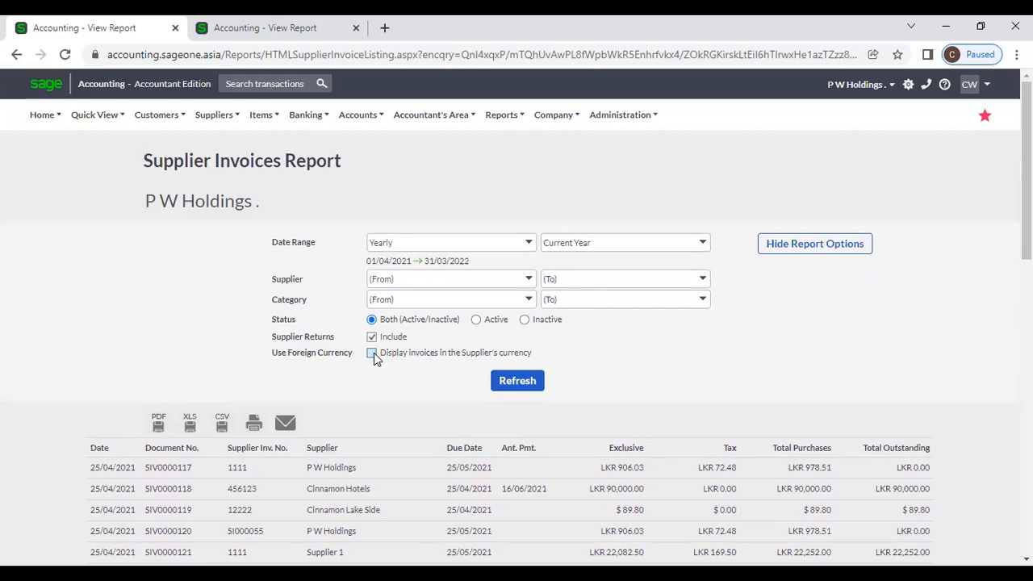
click(372, 352)
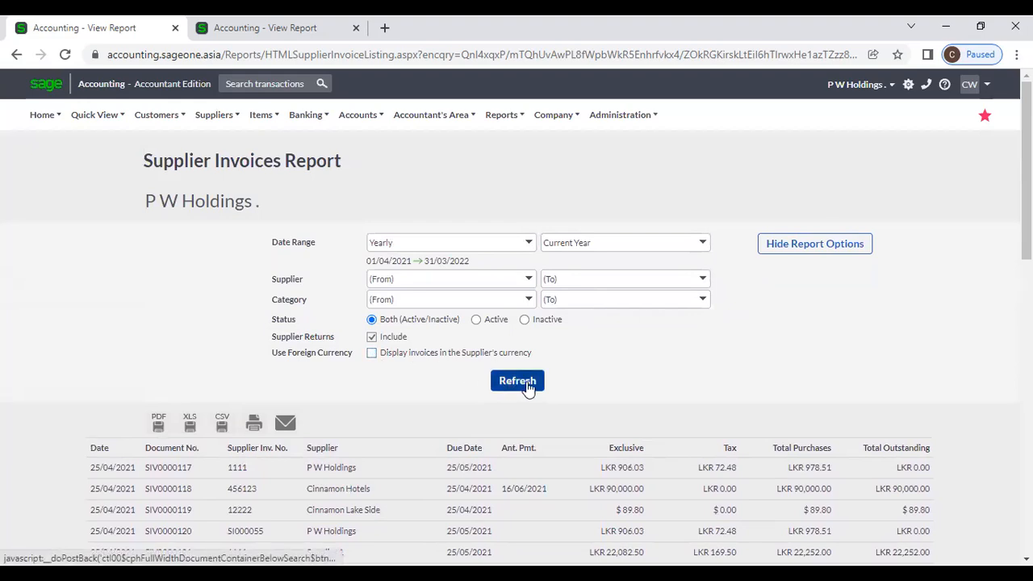
click(525, 382)
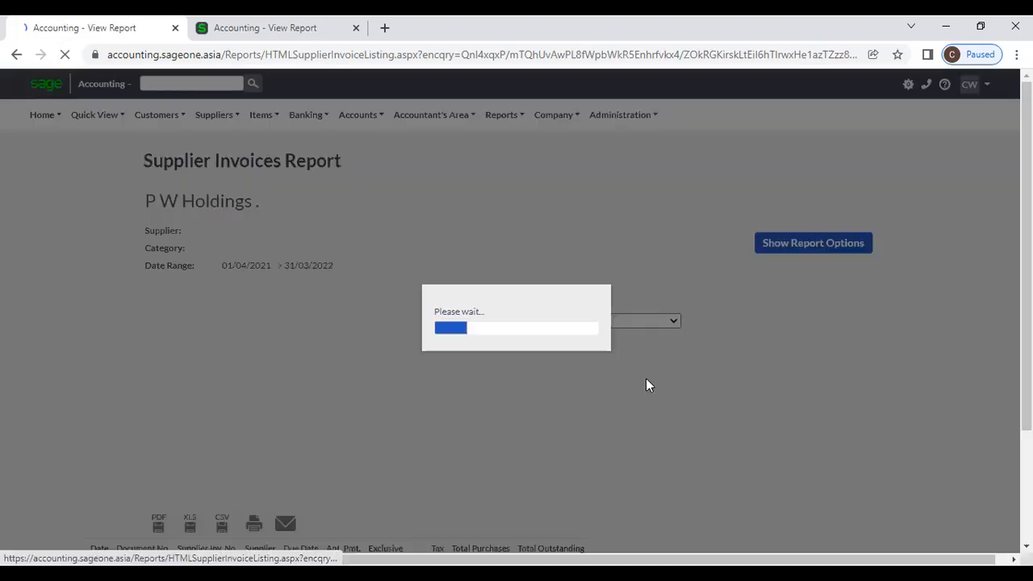
Step: Look through the refreshed Supplier Invoices report in local currency, checking document numbers, supplier invoice numbers, anticipated payment dates and grand totals
scroll(645, 385, down, 2)
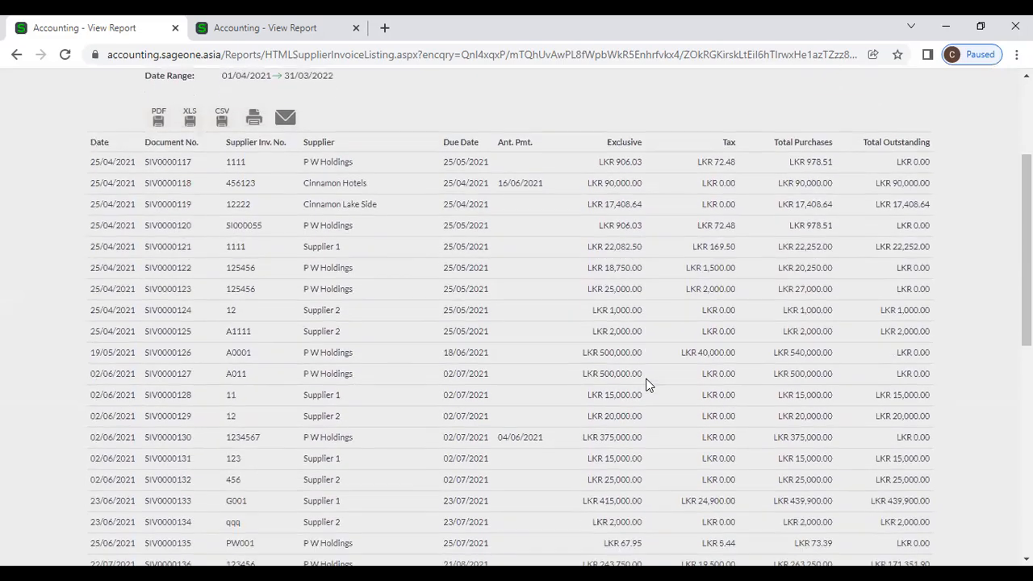
scroll(646, 385, down, 2)
scroll(645, 385, down, 4)
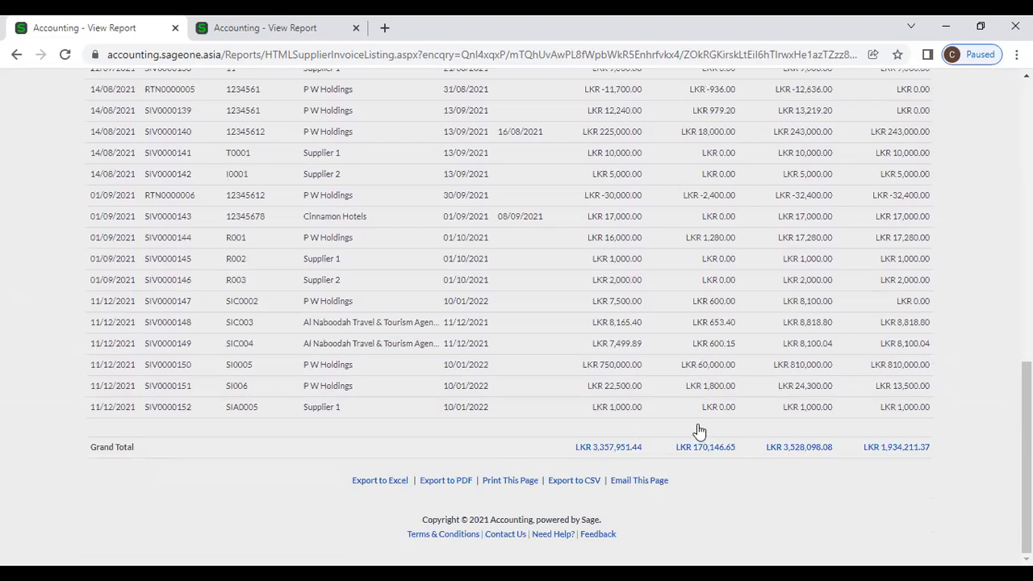
scroll(202, 416, up, 1)
scroll(200, 411, up, 9)
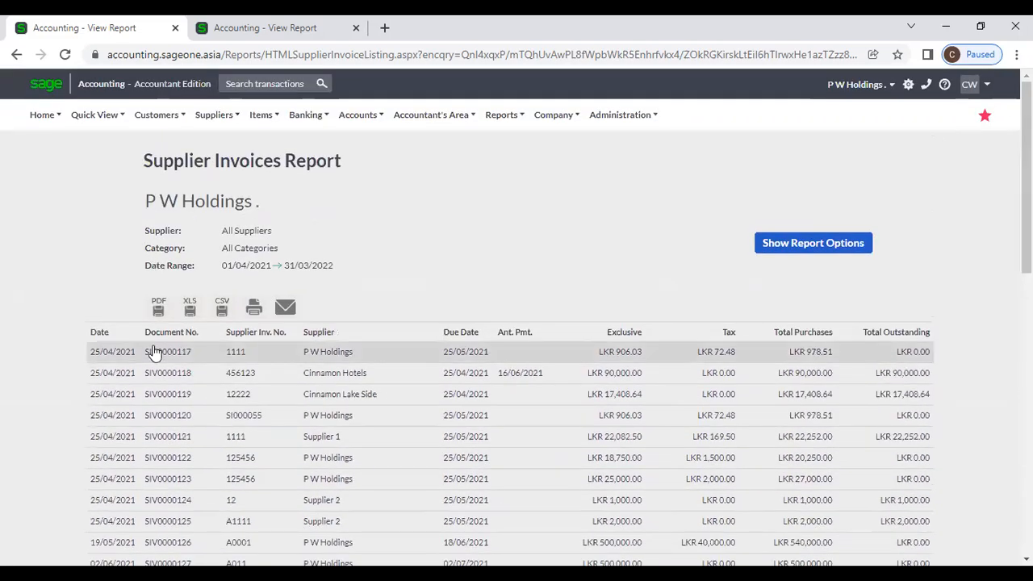
scroll(168, 367, down, 3)
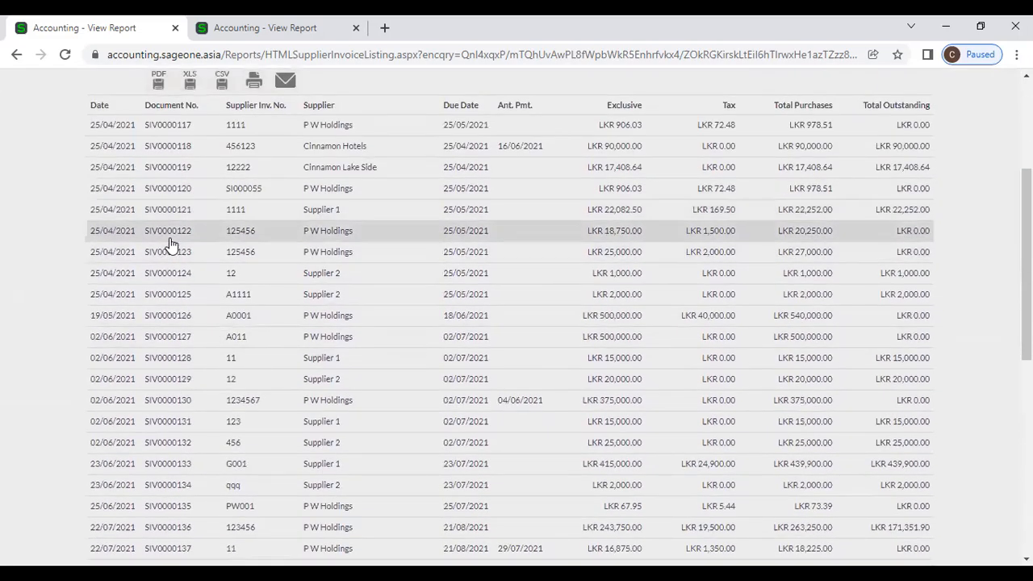
scroll(171, 378, down, 3)
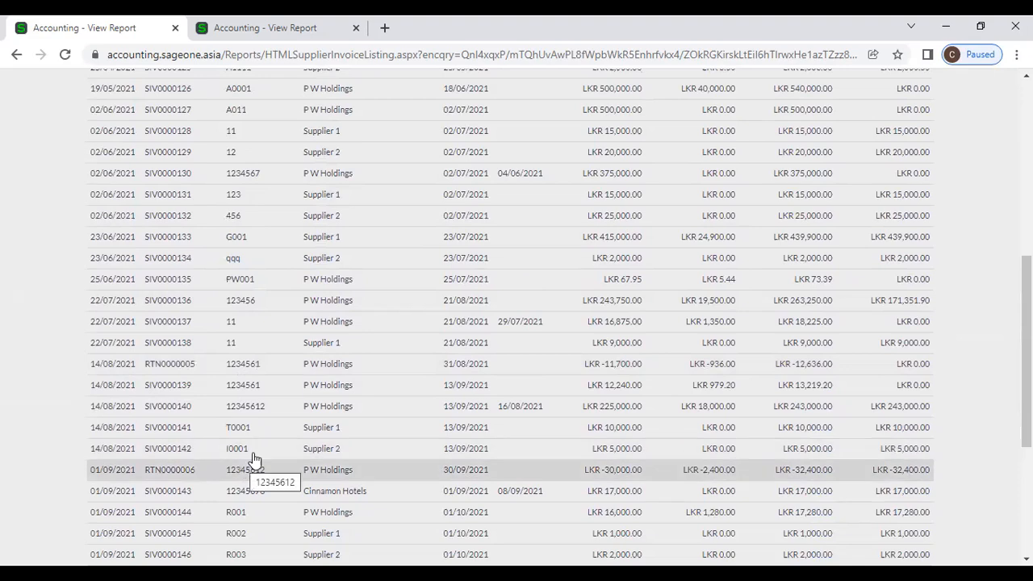
Step: Show the Supplier Invoices report options and compare the supplier returns setting with the return rows in the listing
scroll(254, 461, up, 5)
click(813, 184)
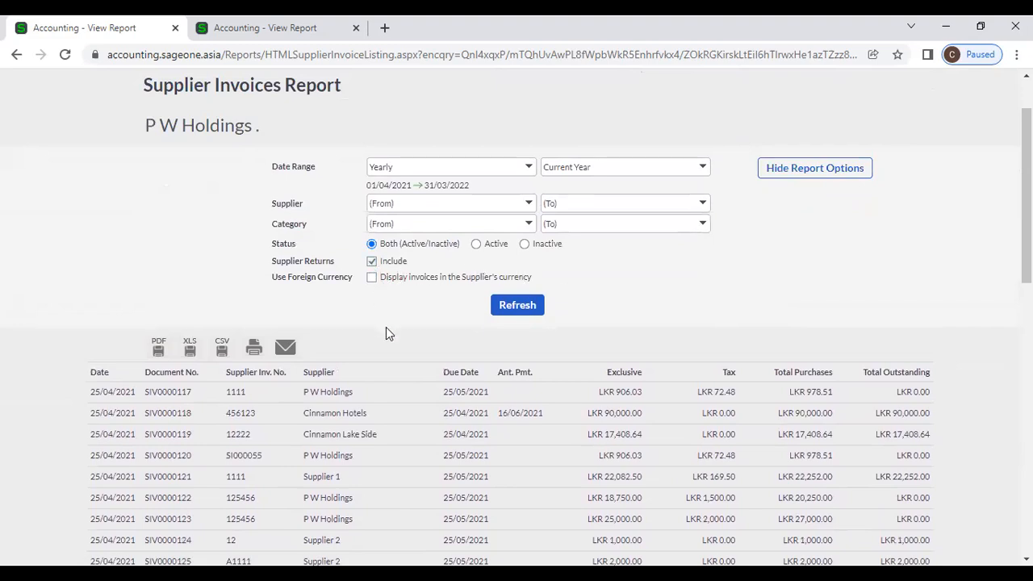
scroll(386, 327, down, 7)
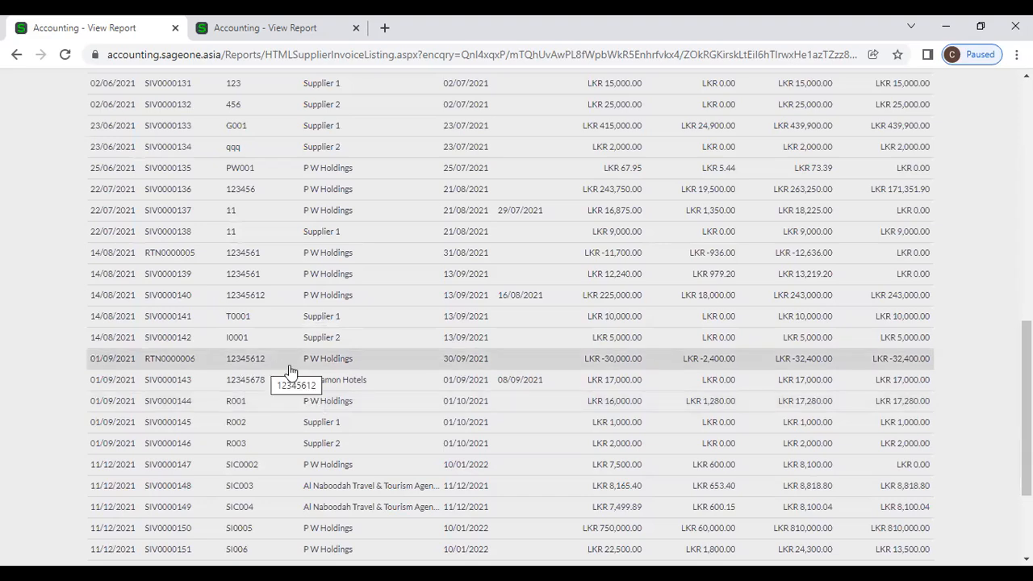
scroll(452, 380, down, 3)
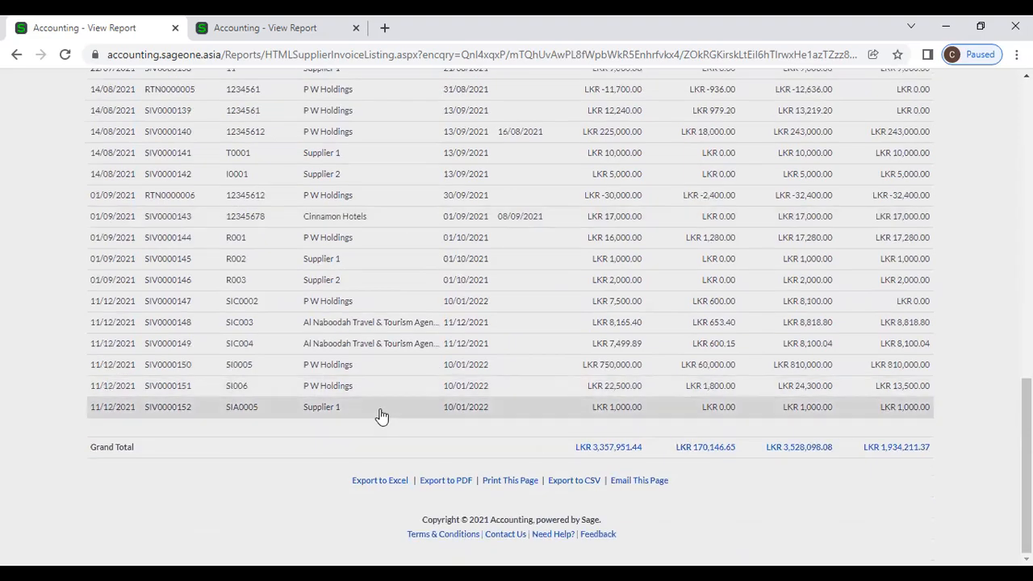
key(Home)
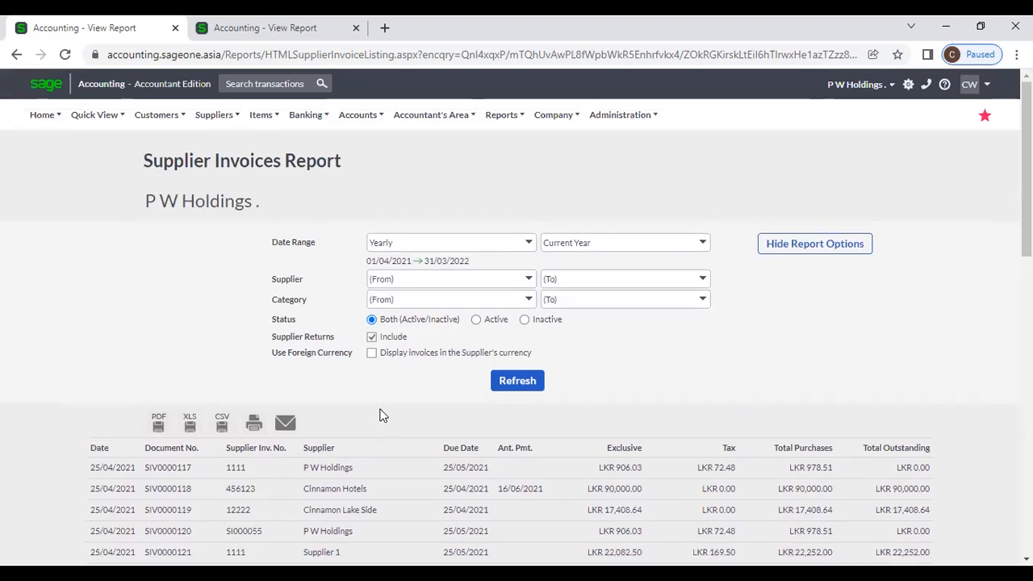
Step: Open the supplier invoices transaction list in the second browser tab and open the higher-numbered Al Naboodah Travel & Tourism invoice
click(250, 28)
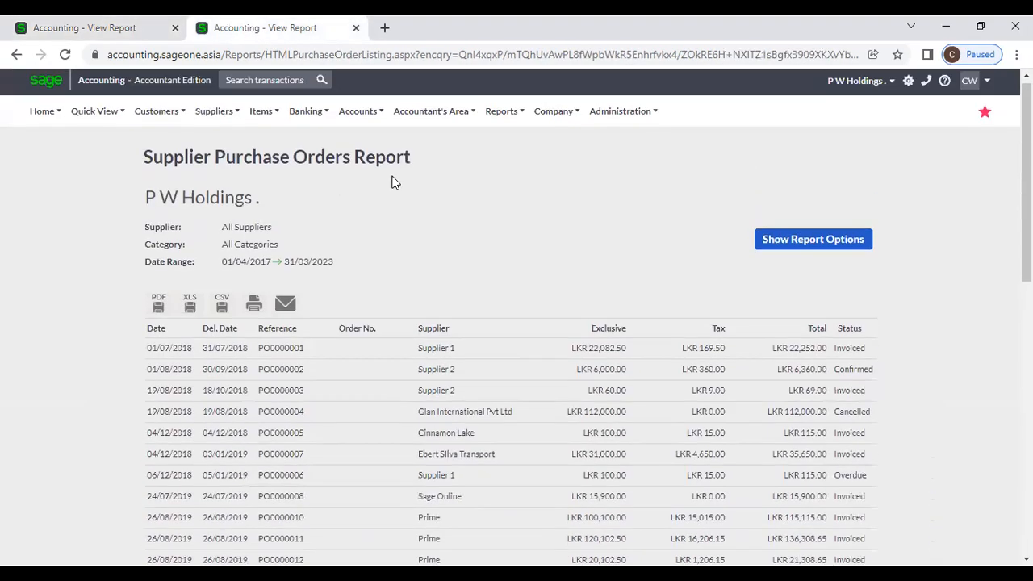
click(129, 28)
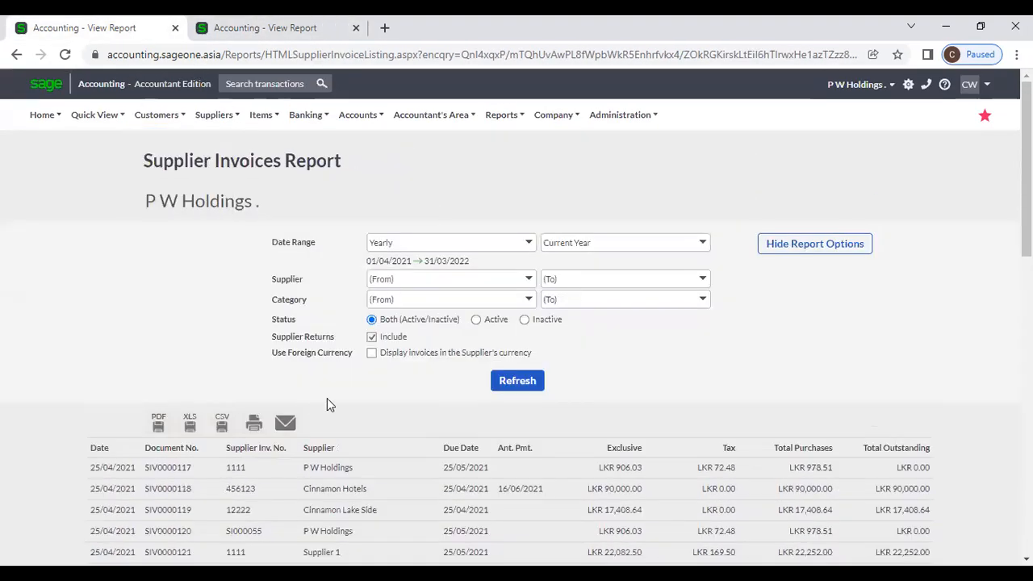
click(257, 28)
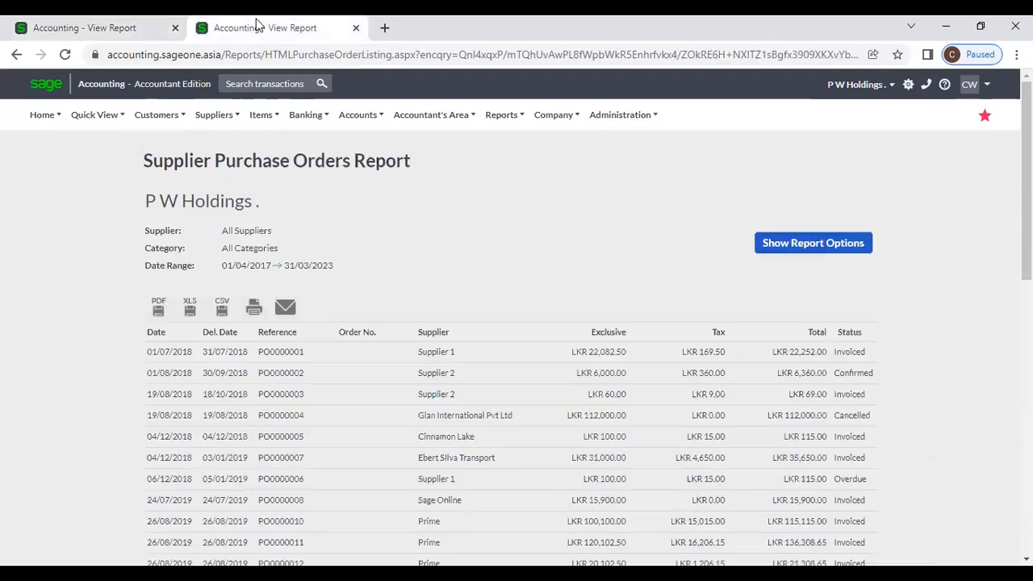
mouse_move(218, 116)
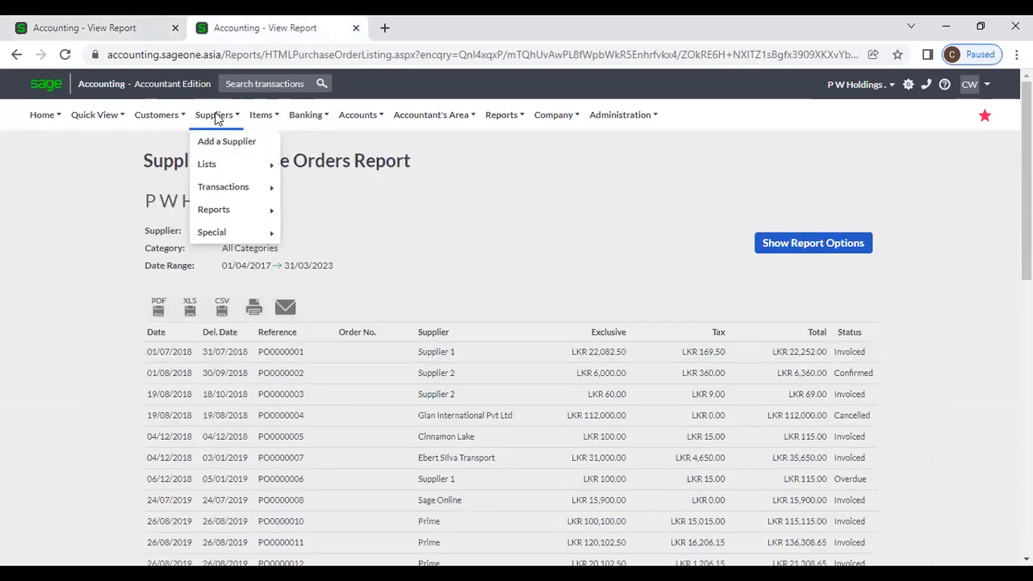
mouse_move(224, 196)
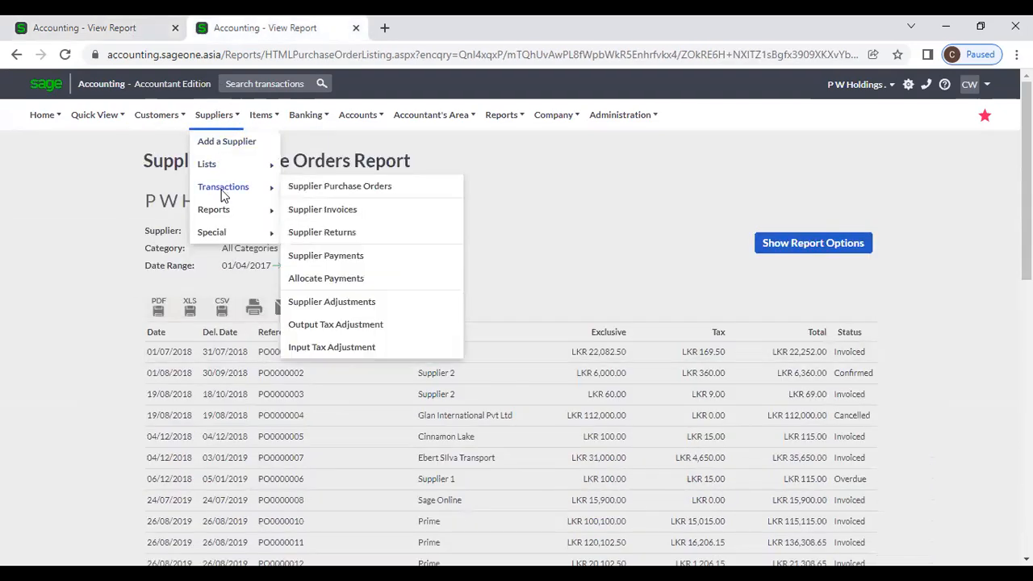
click(348, 214)
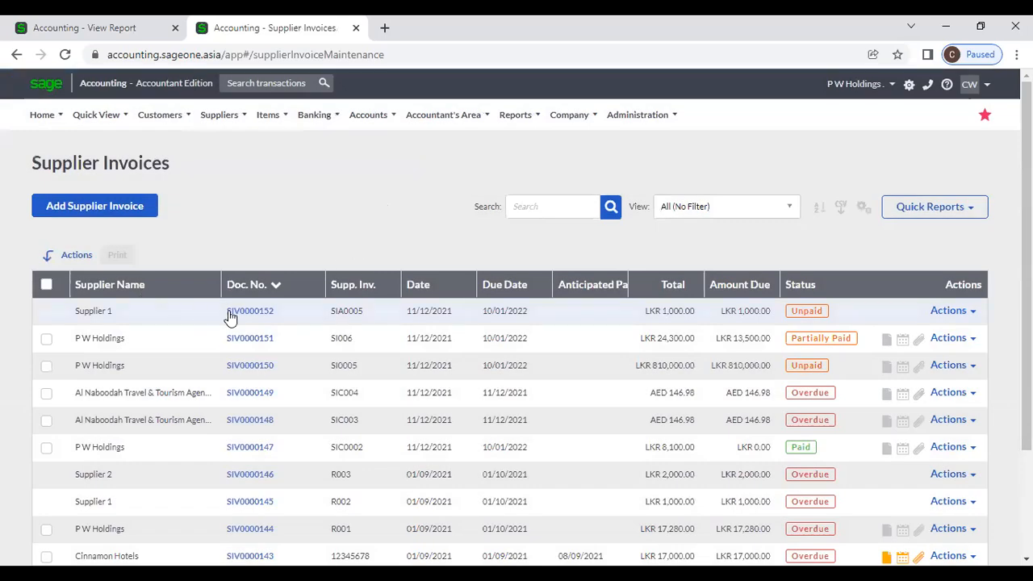
click(263, 398)
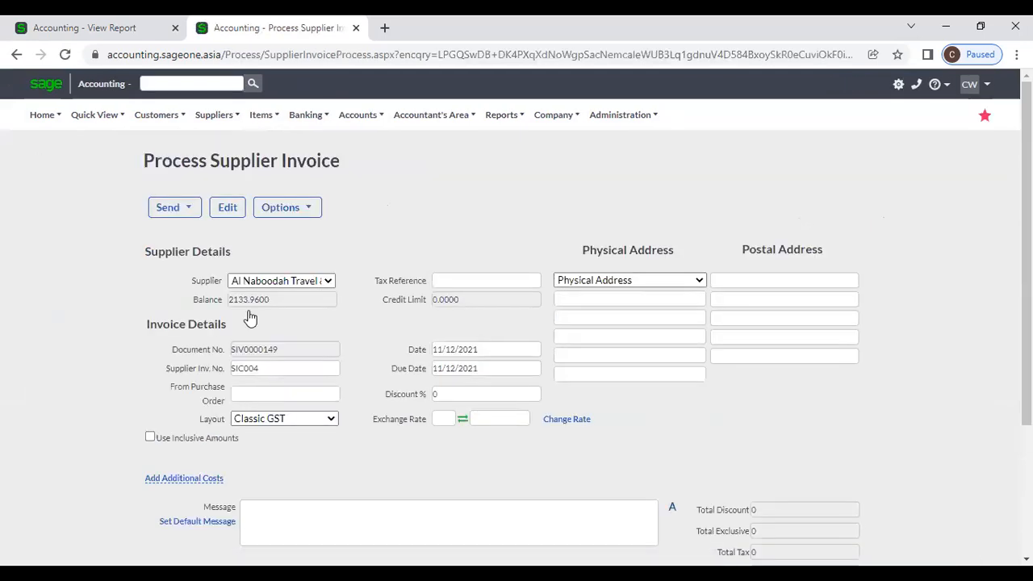
Step: Add an anticipated payment dated 28/12/2021 to the Al Naboodah invoice, leaving the note empty, and save it
click(280, 207)
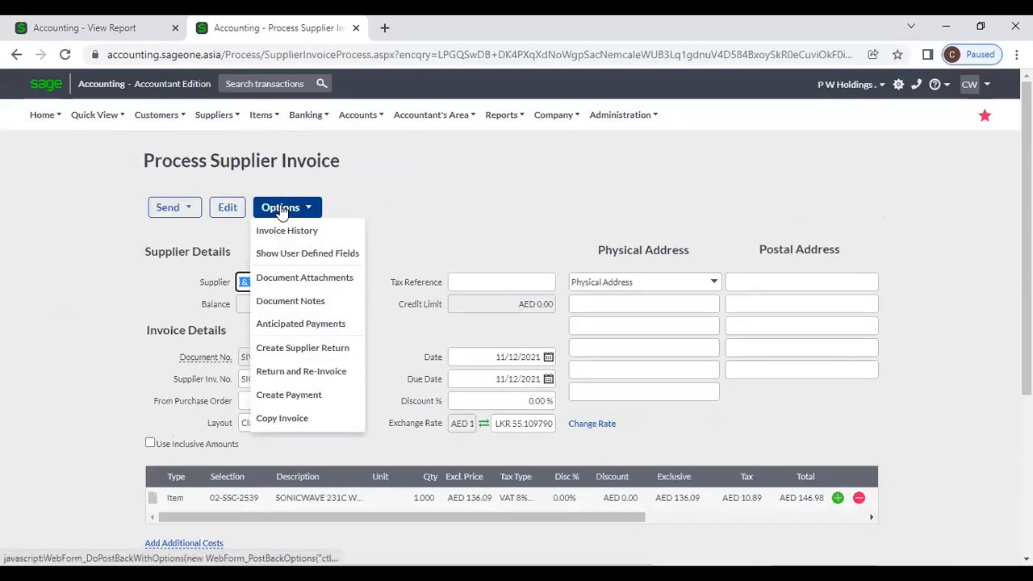
click(300, 324)
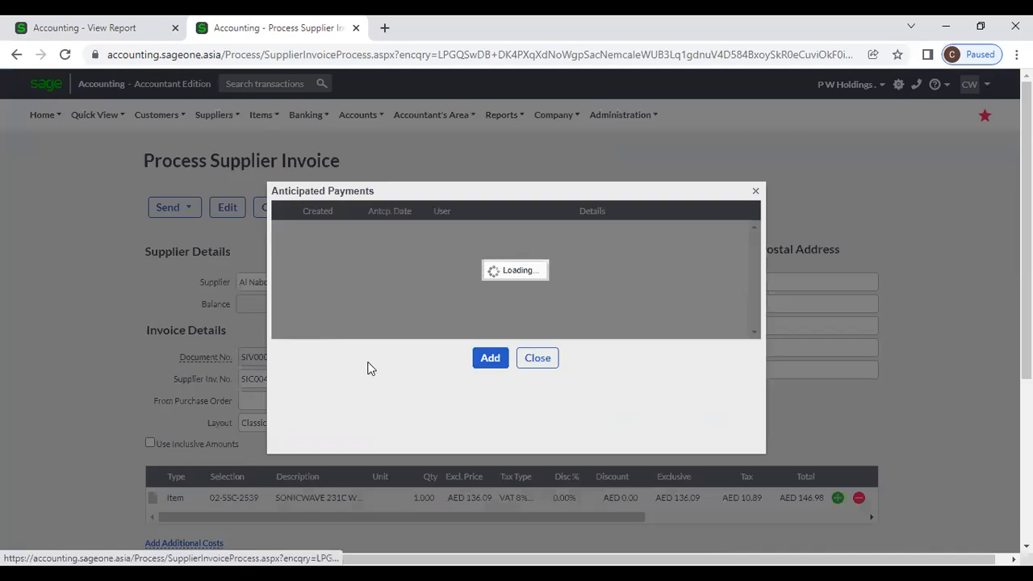
click(482, 358)
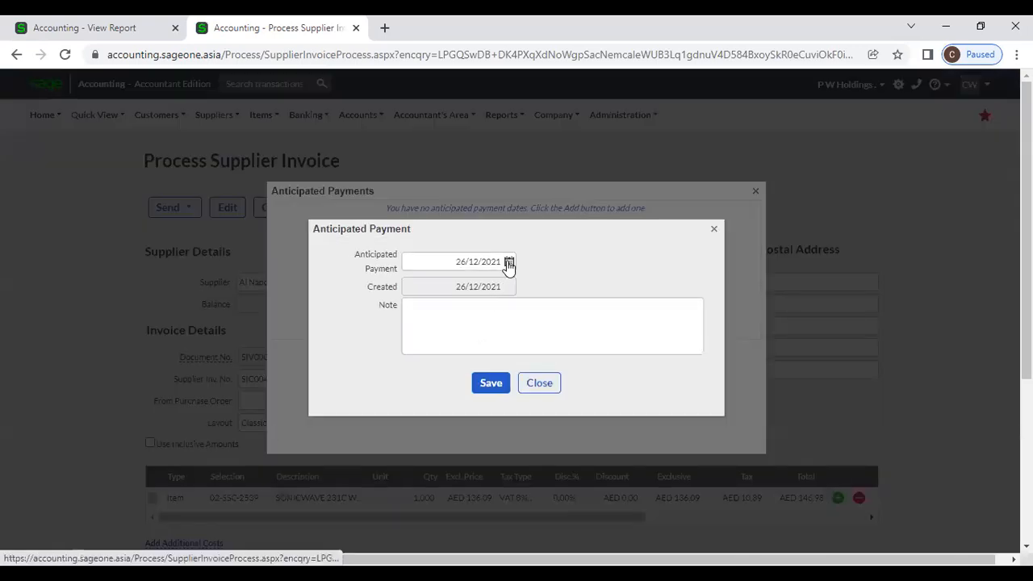
click(509, 263)
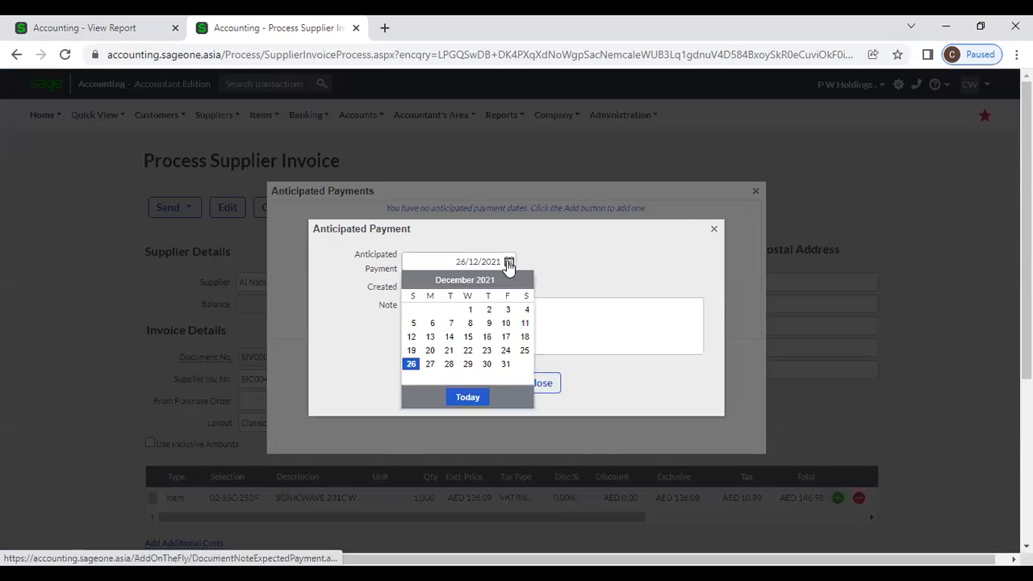
click(446, 365)
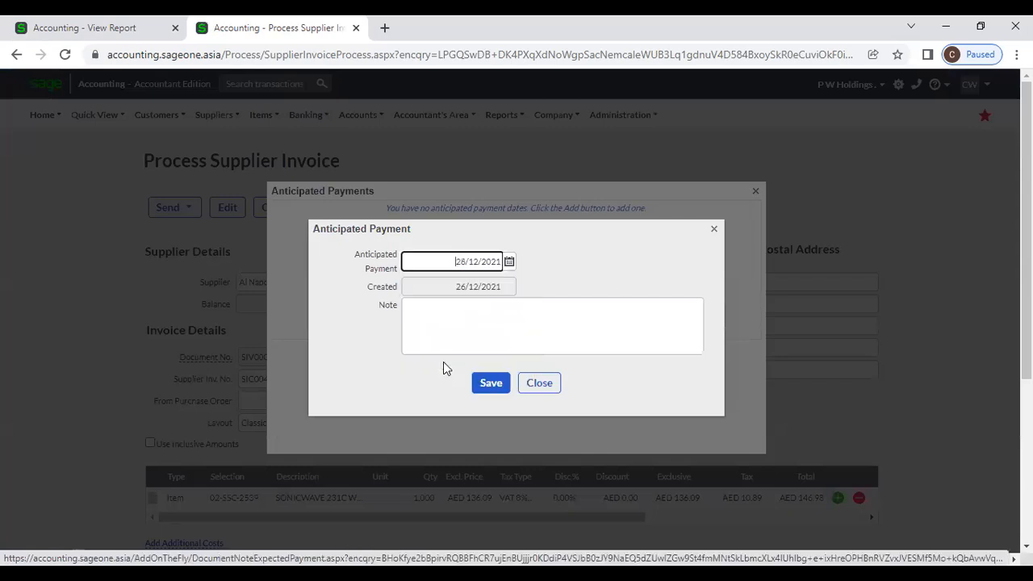
click(481, 387)
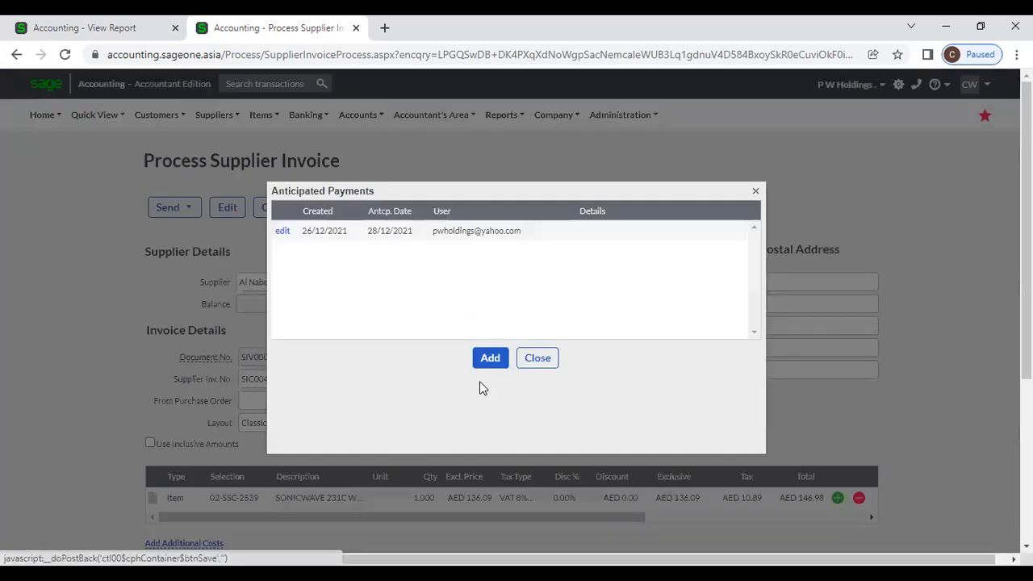
click(530, 358)
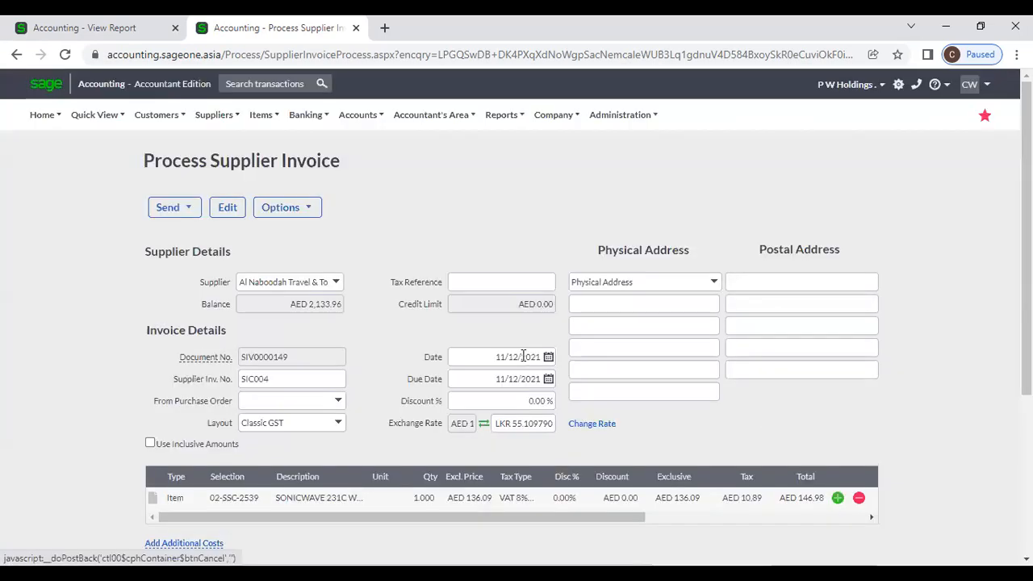
Step: Reload the Supplier Invoices report in the first browser tab and check the Al Naboodah invoice's anticipated payment date
click(91, 30)
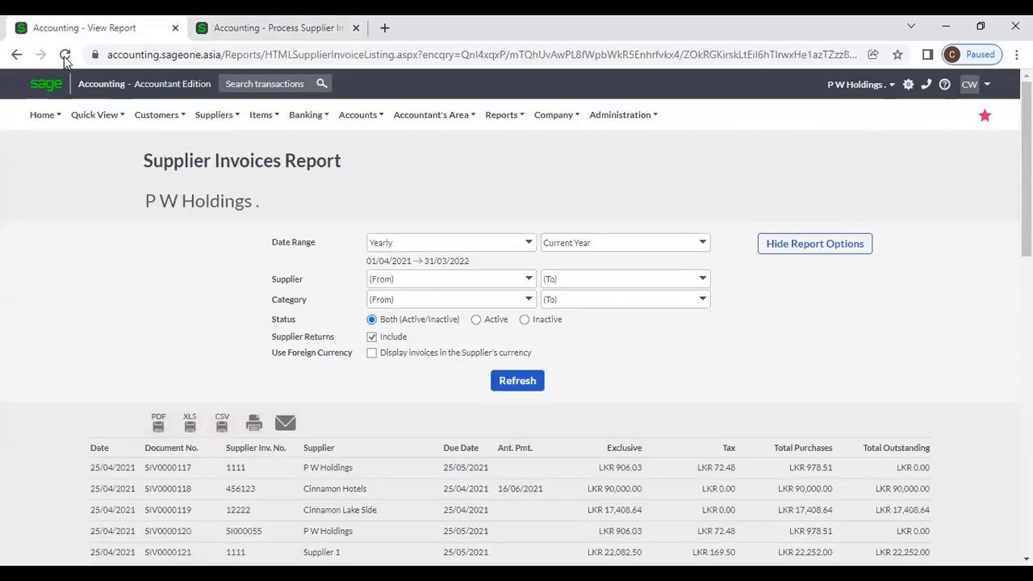
click(65, 54)
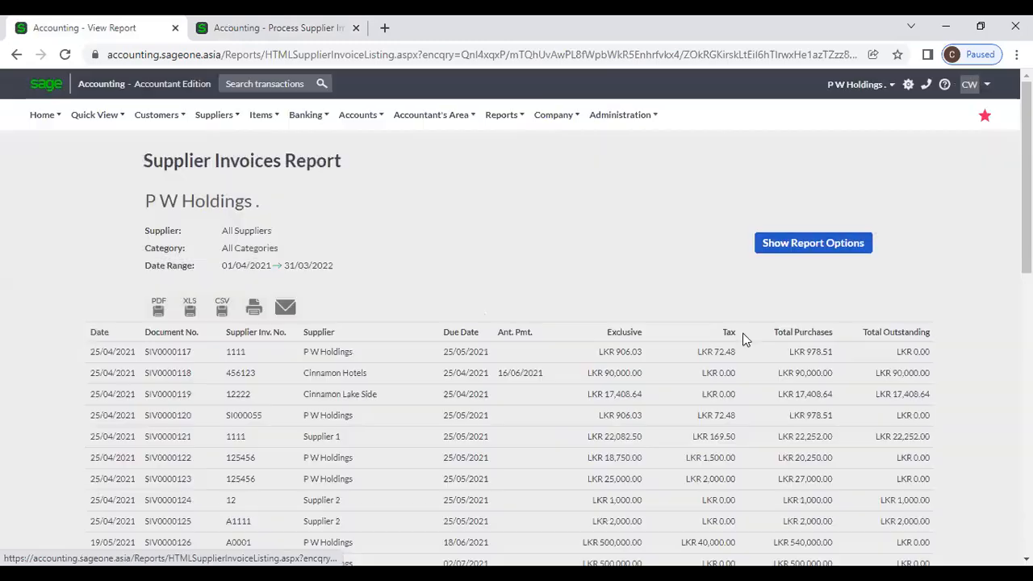
scroll(743, 337, down, 7)
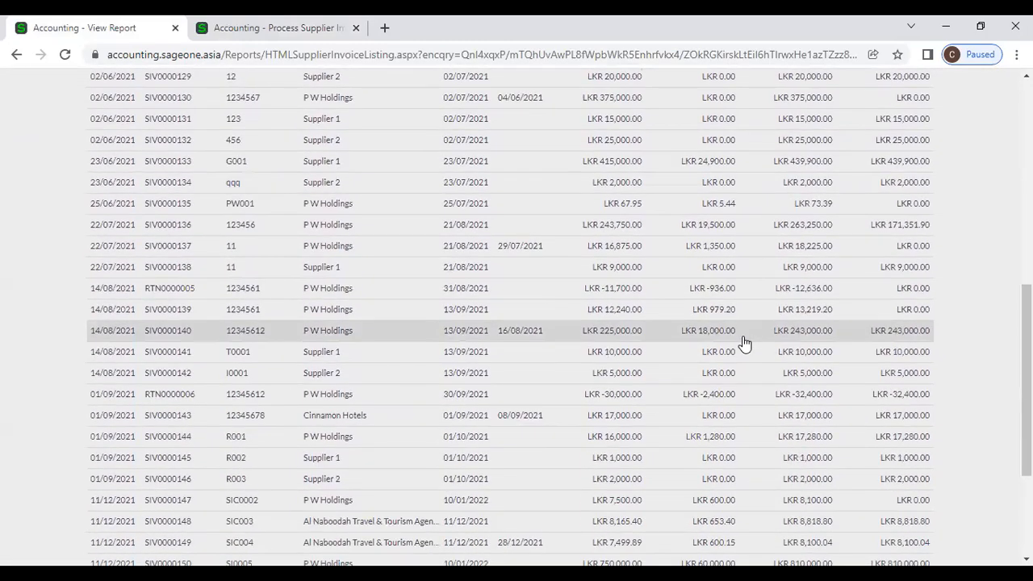
scroll(743, 343, down, 3)
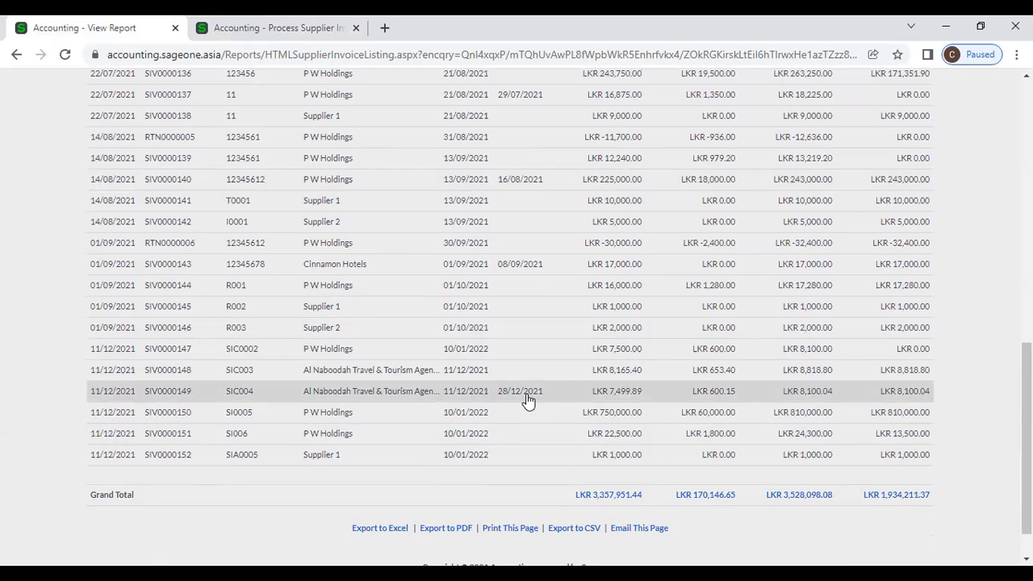
scroll(526, 401, up, 15)
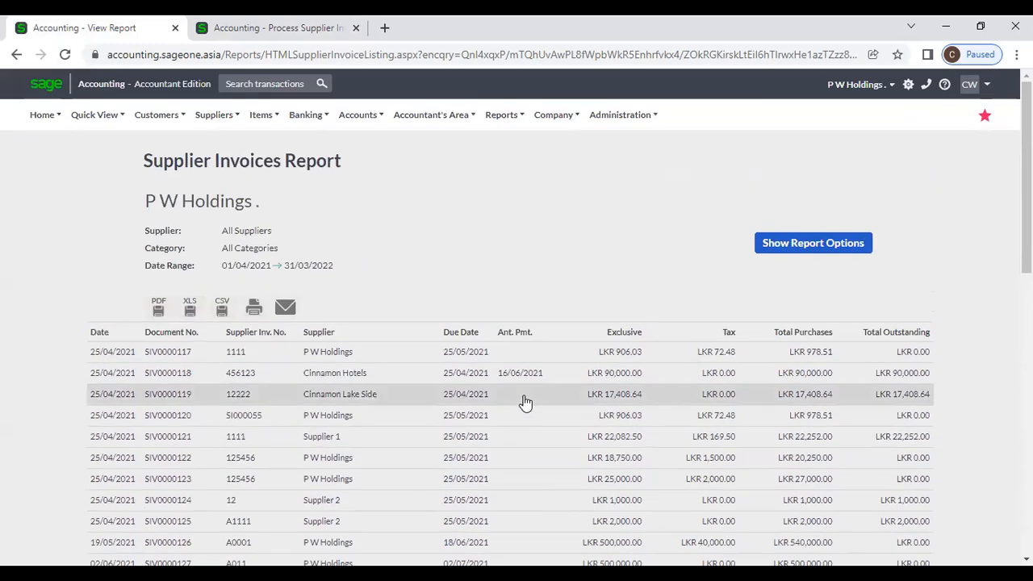
Step: Generate the Supplier Unallocated Payments report for all dates, with returns, adjustments and supplier currency included, and look through the payments per supplier
click(262, 27)
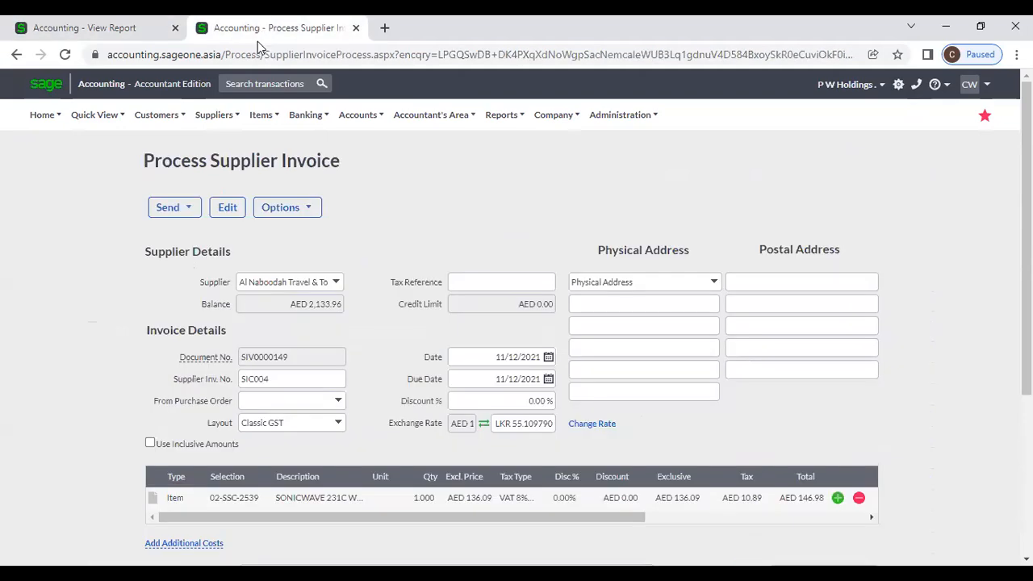
click(224, 120)
mouse_move(232, 211)
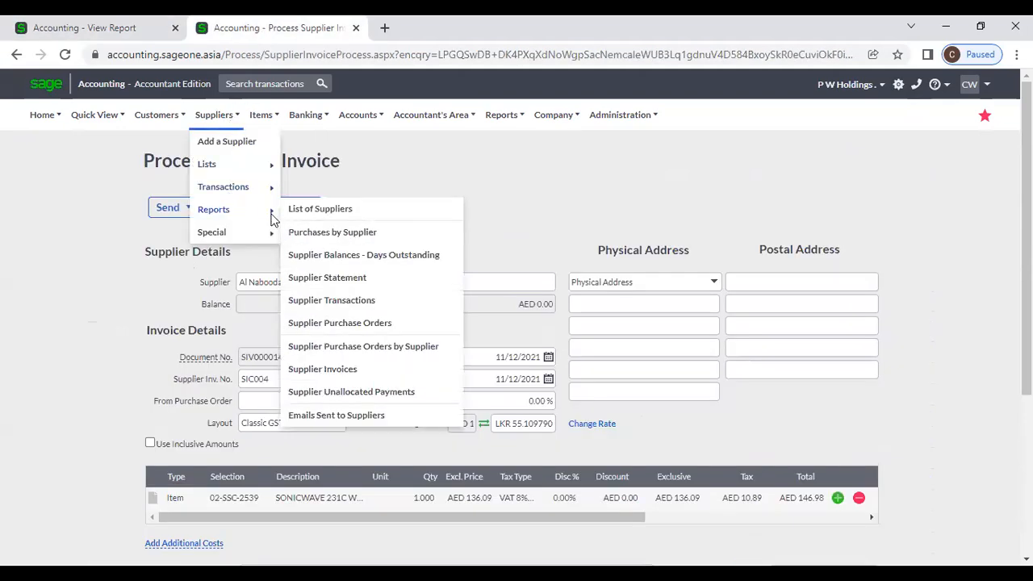
click(395, 394)
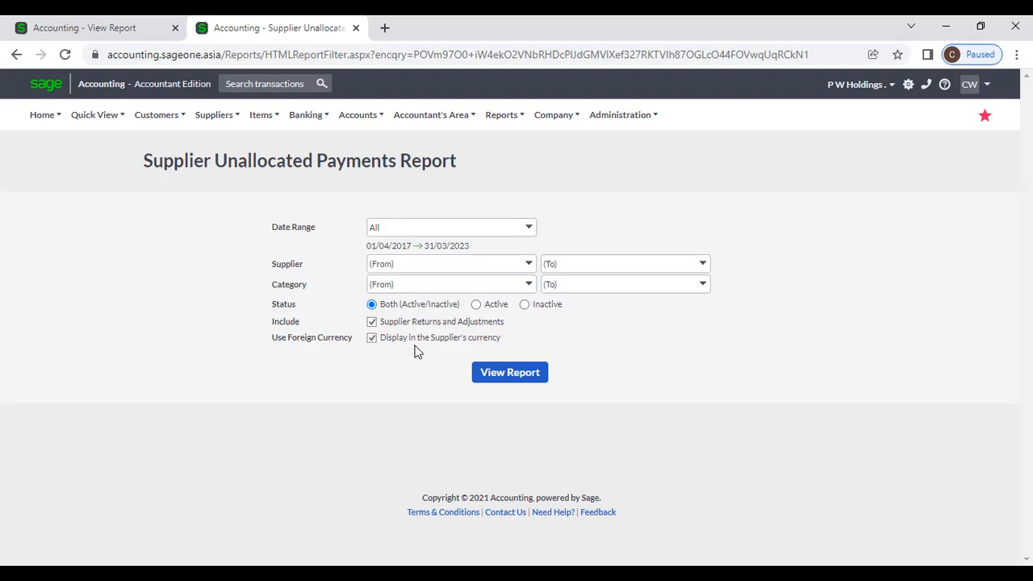
click(502, 377)
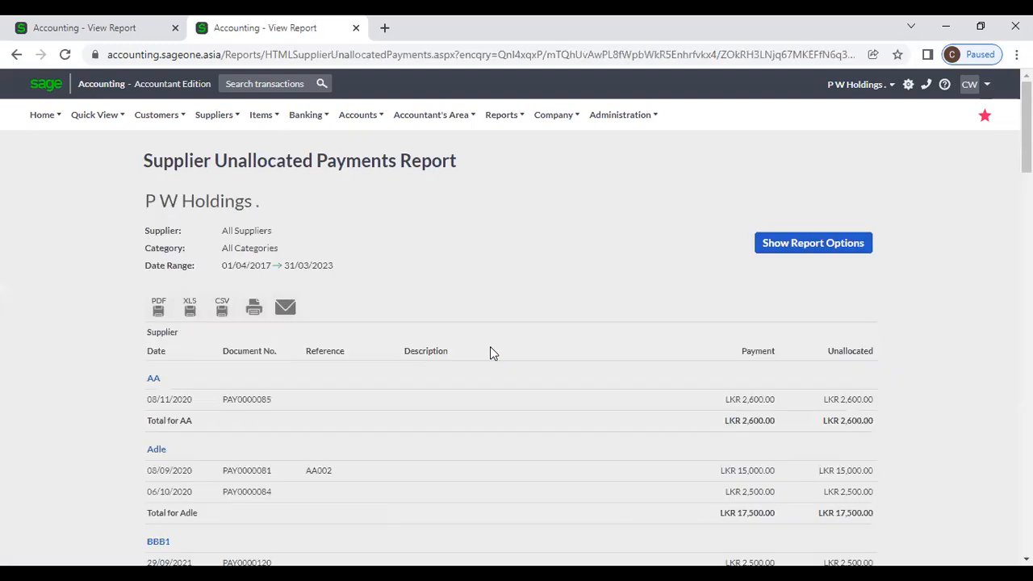
scroll(492, 353, down, 3)
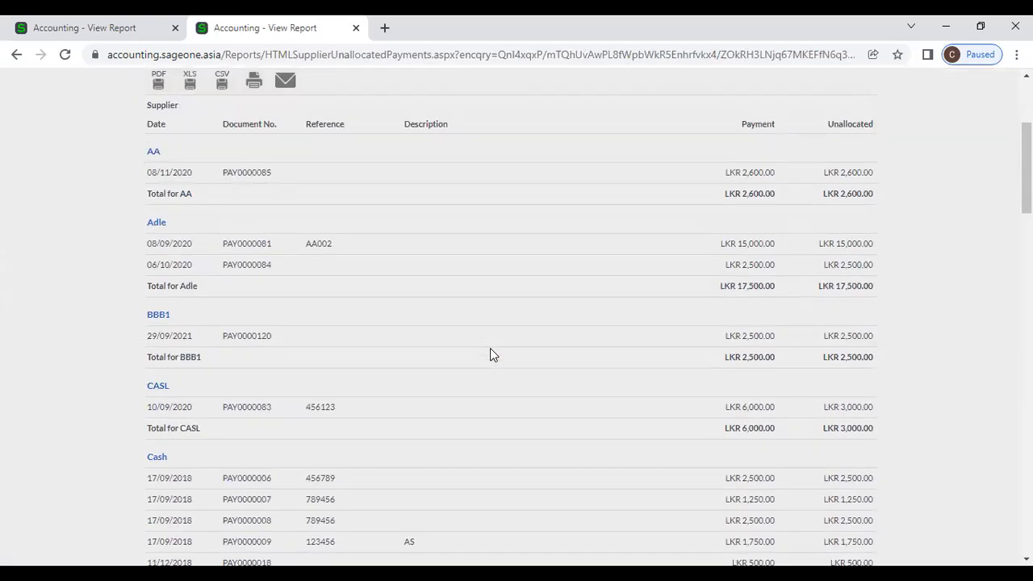
scroll(494, 355, down, 3)
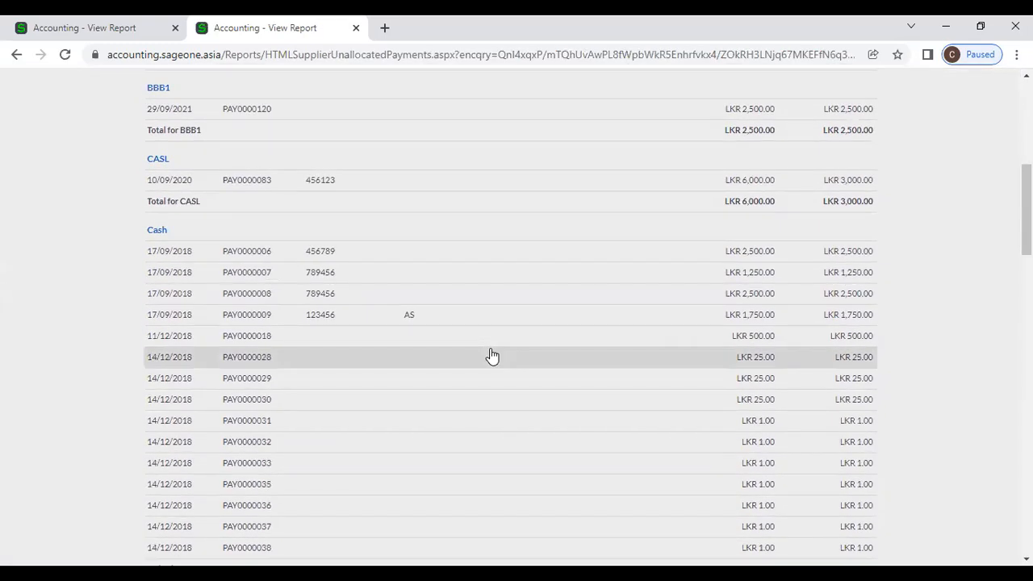
scroll(491, 351, up, 6)
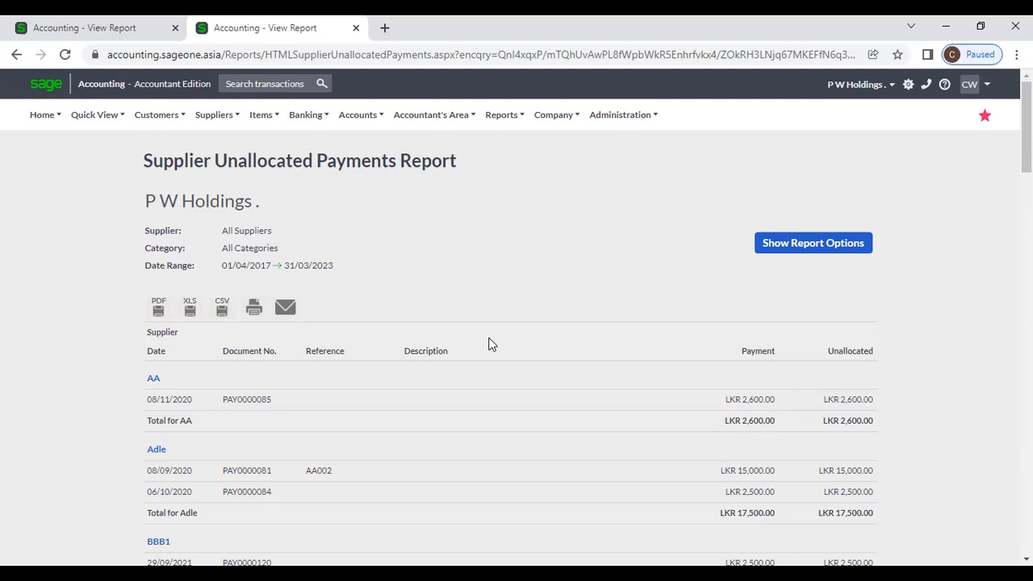
Step: Duplicate the Supplier Unallocated Payments report in a third browser tab and look through the Cash supplier's payments in the second tab
right_click(246, 31)
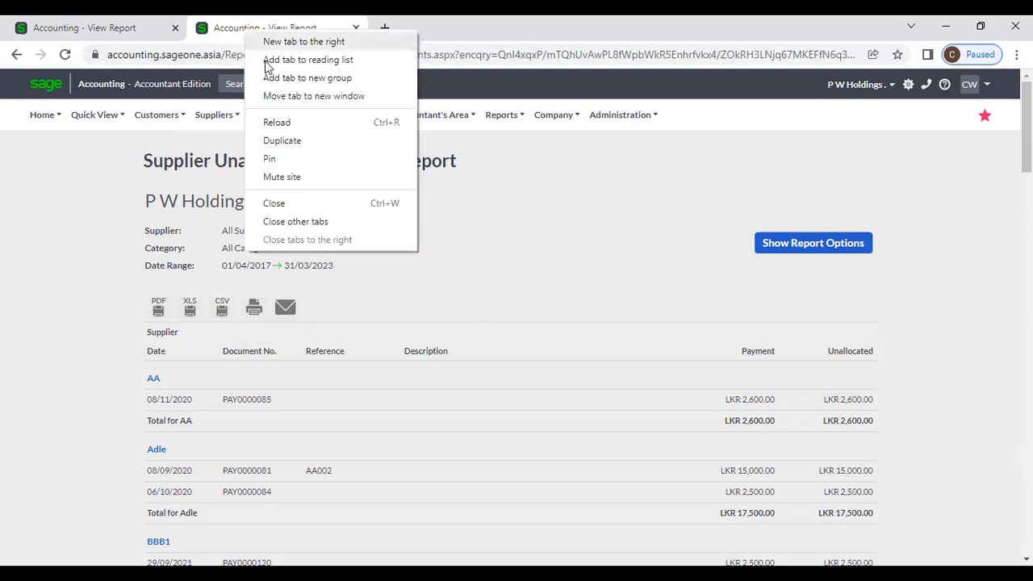
click(300, 133)
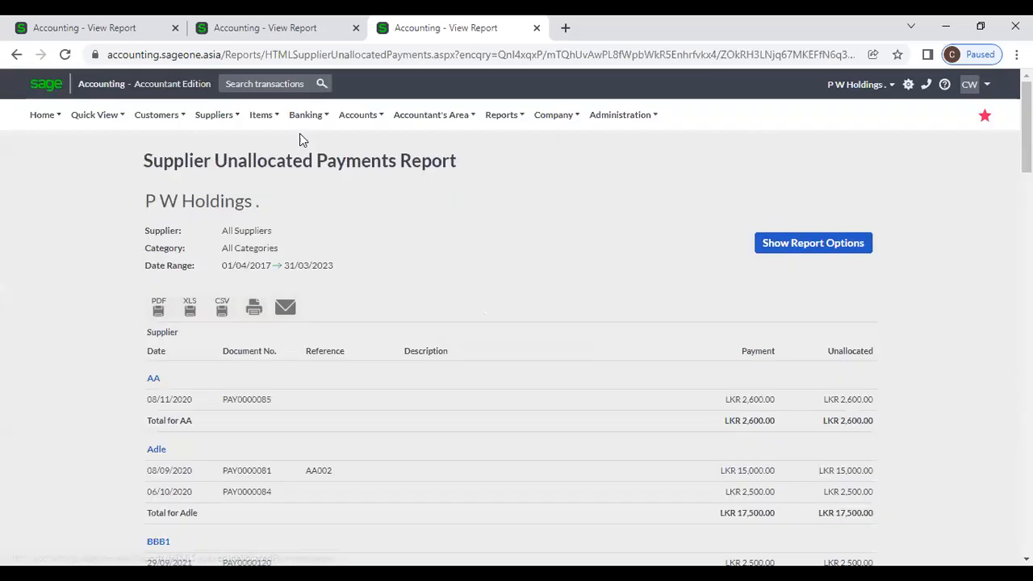
click(247, 30)
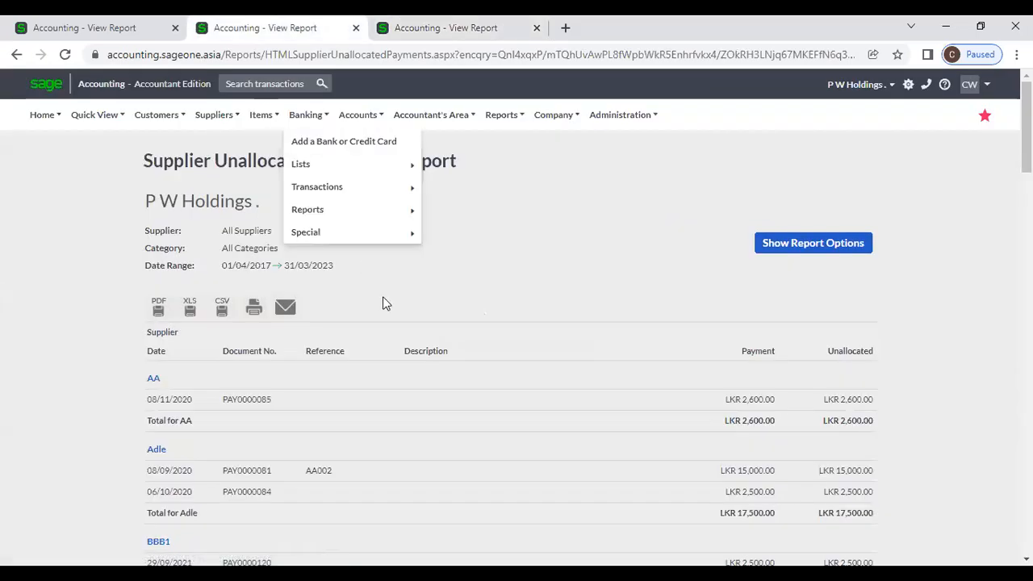
scroll(385, 300, down, 8)
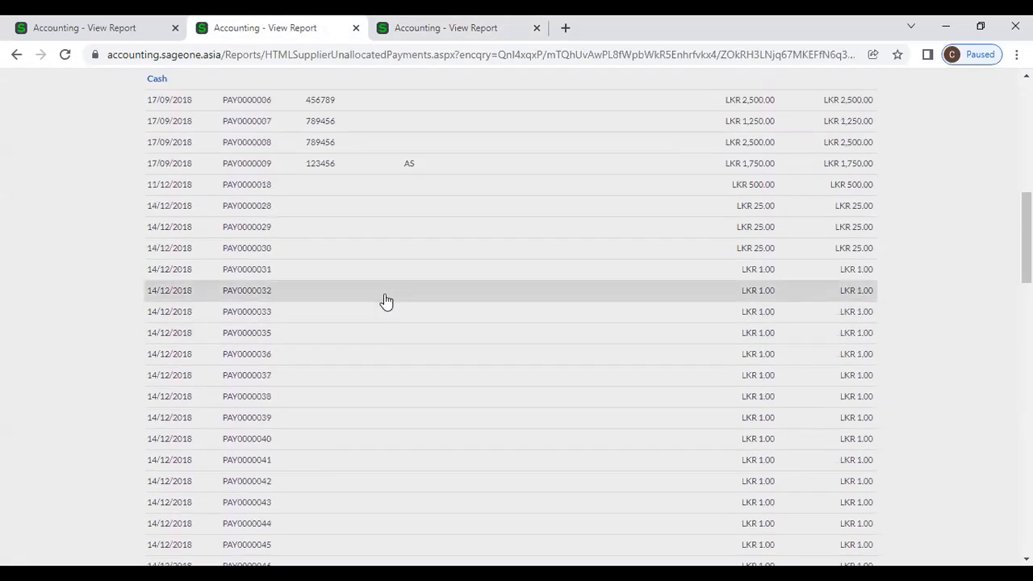
scroll(386, 300, up, 2)
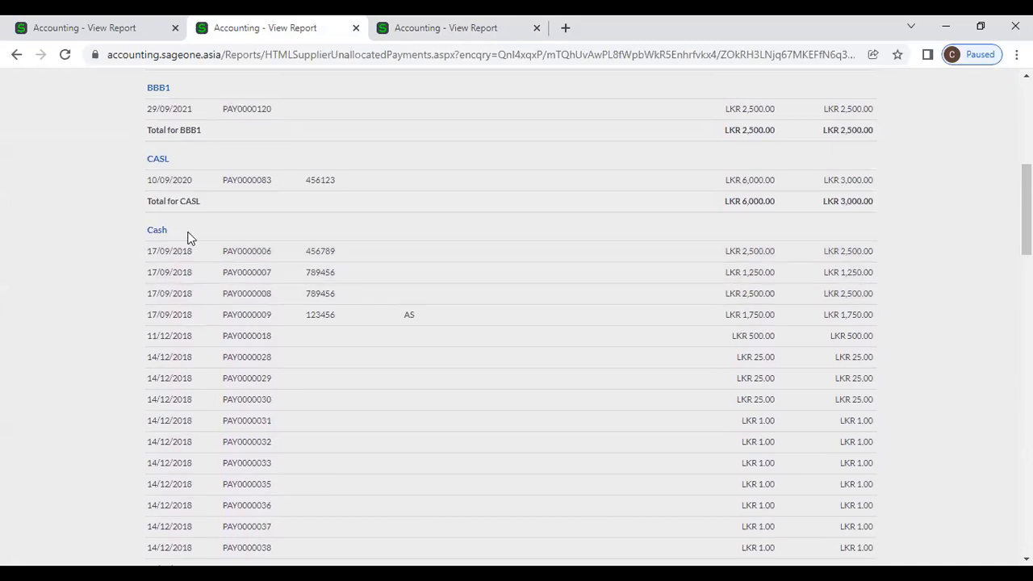
Step: Open the Supplier Balances - Days Outstanding report options in the third browser tab
click(446, 27)
mouse_move(427, 114)
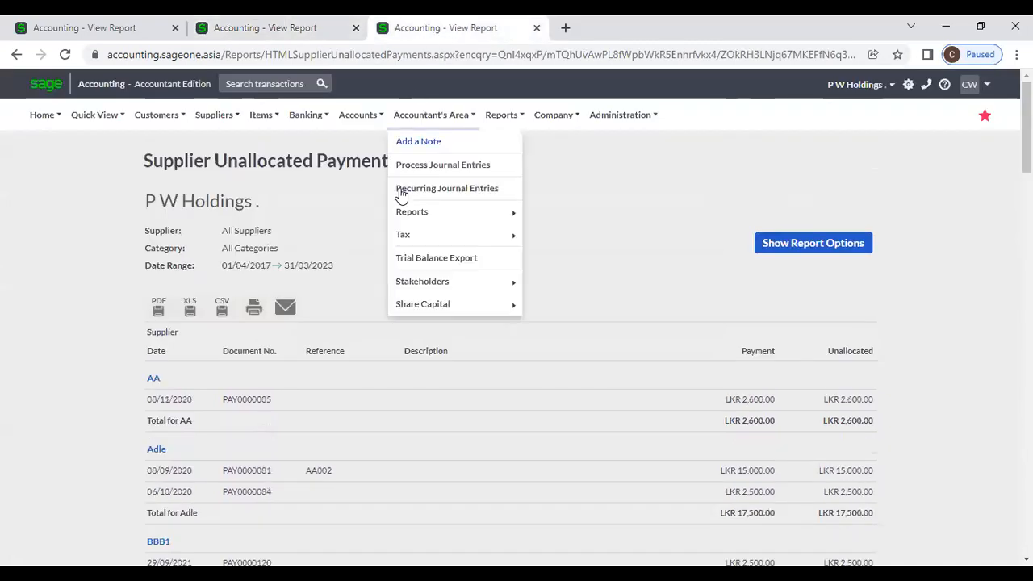
mouse_move(226, 191)
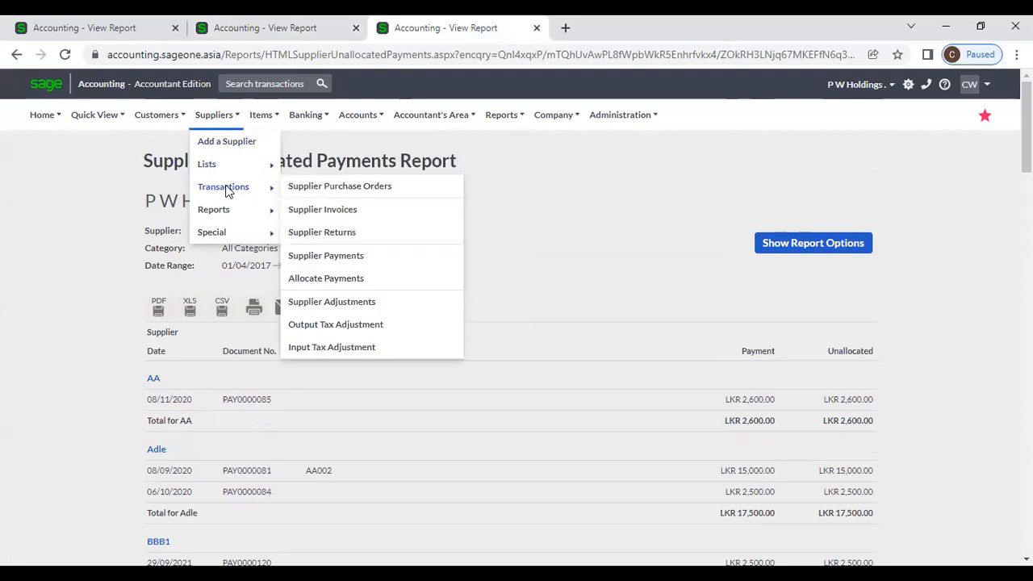
click(349, 254)
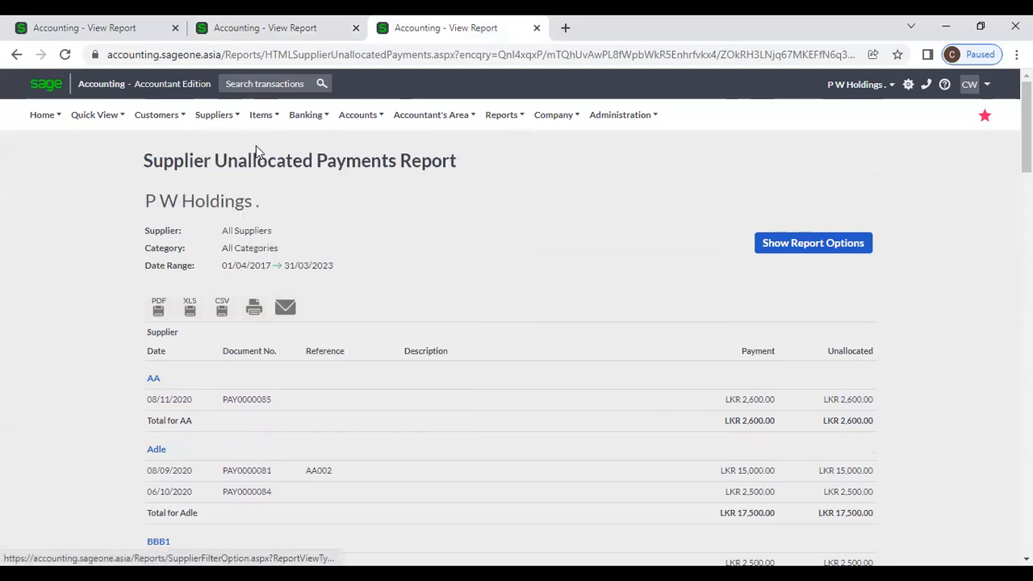
mouse_move(226, 121)
mouse_move(228, 209)
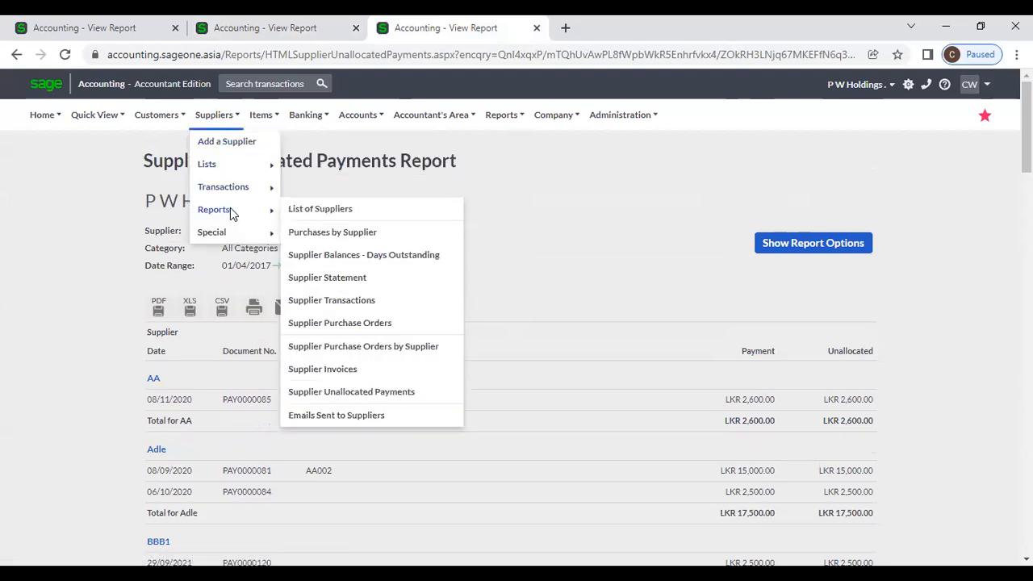
click(384, 257)
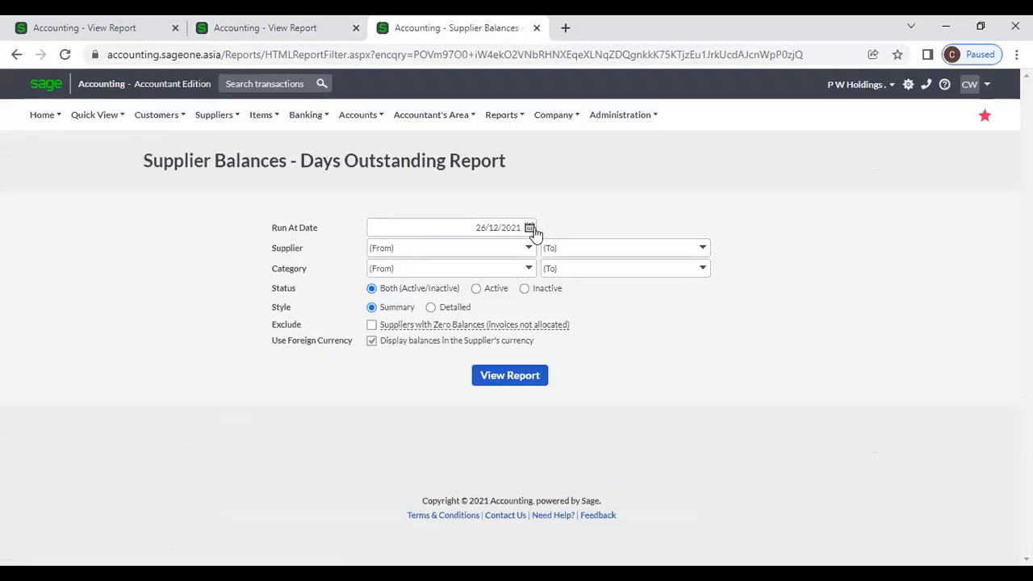
Step: Set the supplier range of the Days Outstanding report to Cash
click(532, 229)
click(555, 230)
click(527, 250)
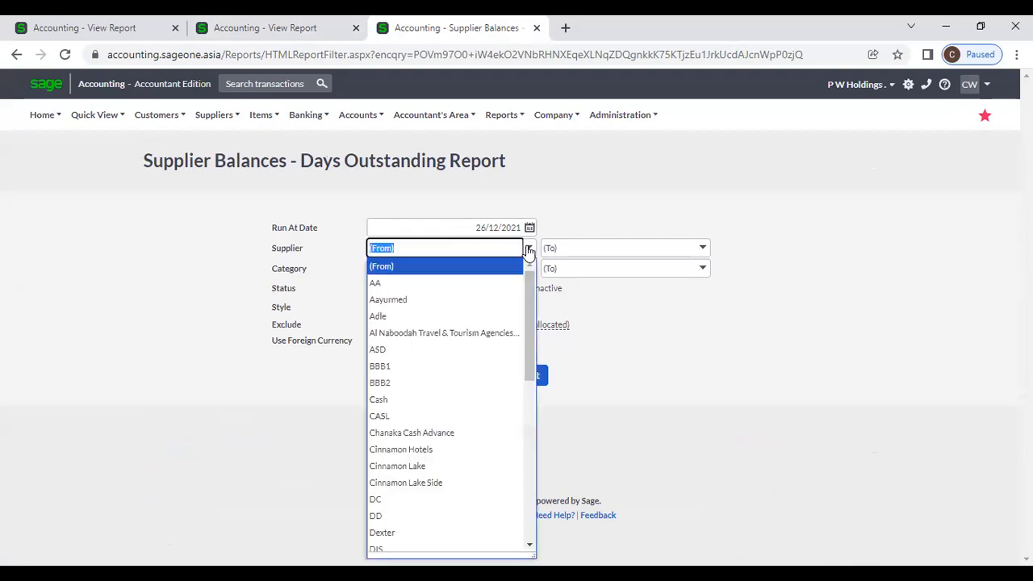
text(Cash)
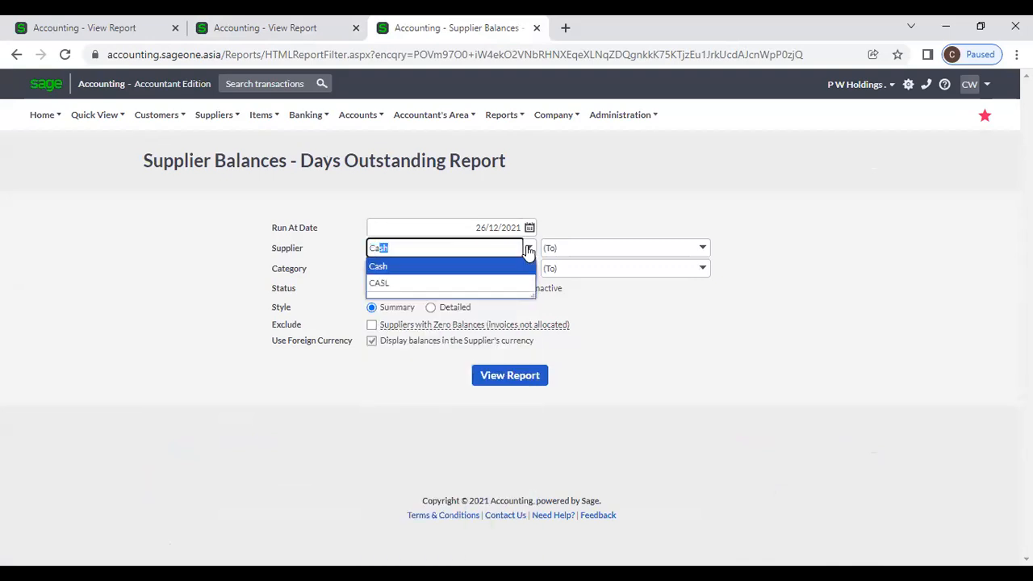
key(Return)
Step: Generate the detailed Supplier Balances - Days Outstanding report for P W Holdings as at 26/12/2021 and look through its ageing columns
click(529, 249)
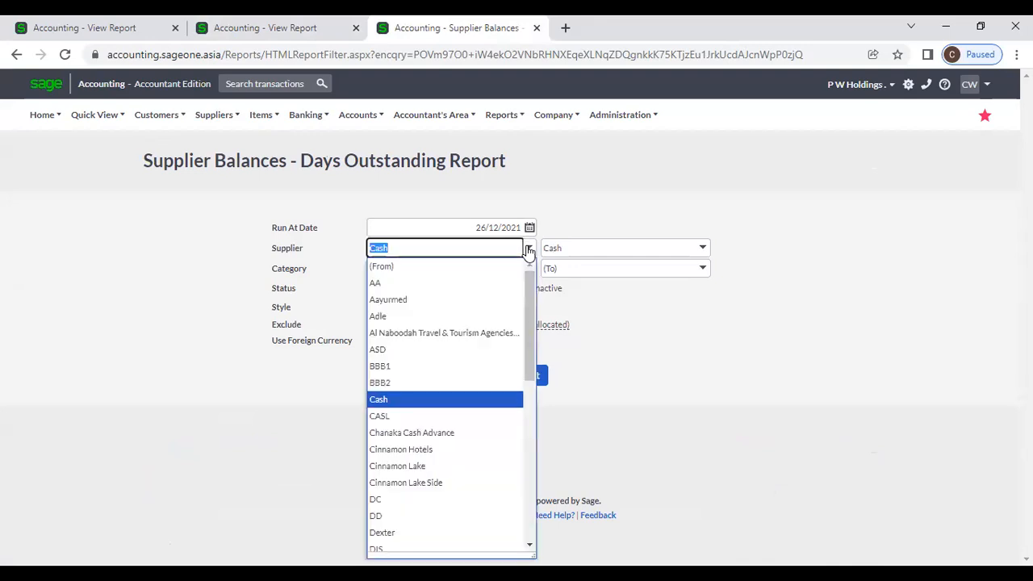
text(P W Holdings)
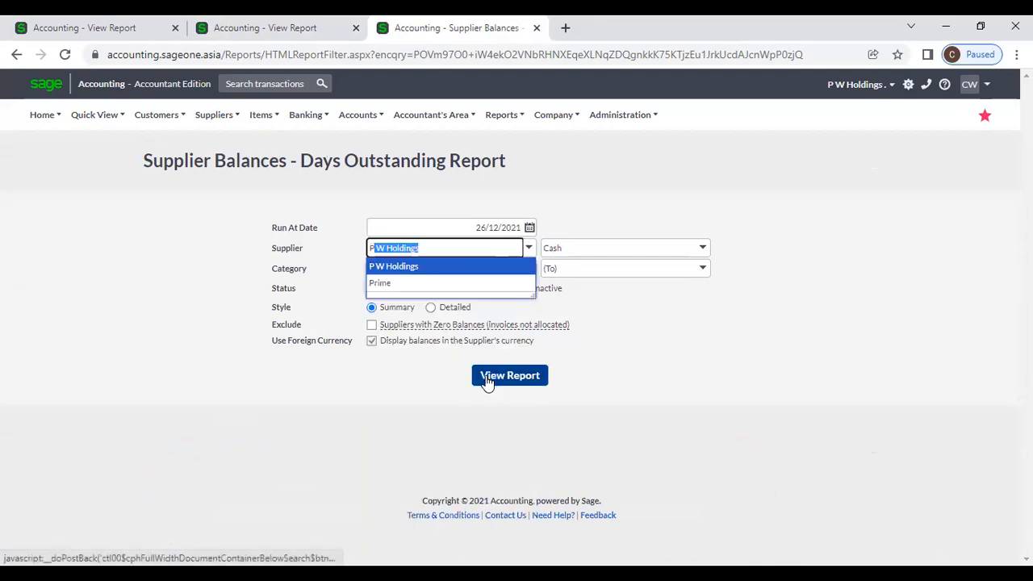
key(Return)
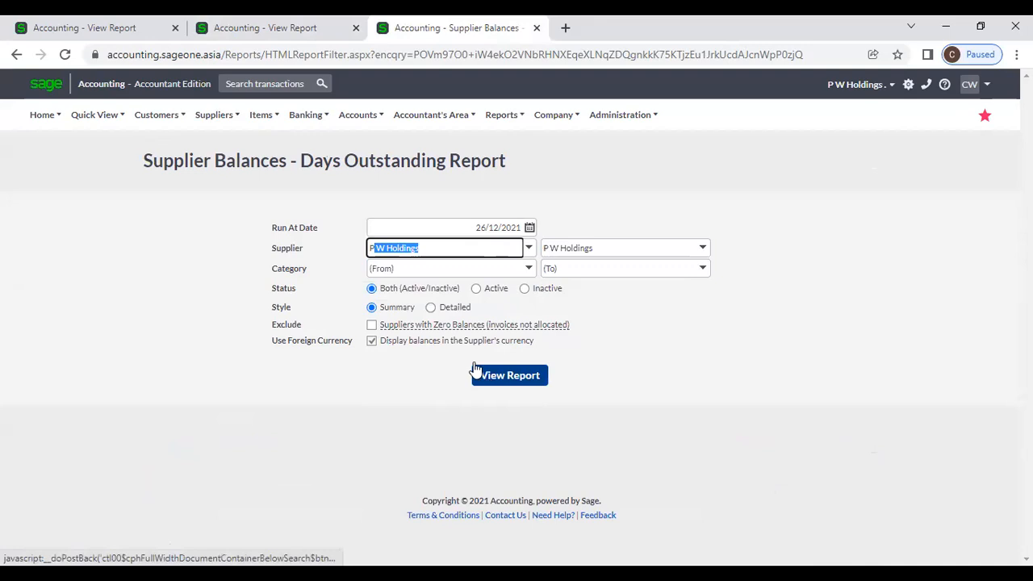
click(430, 307)
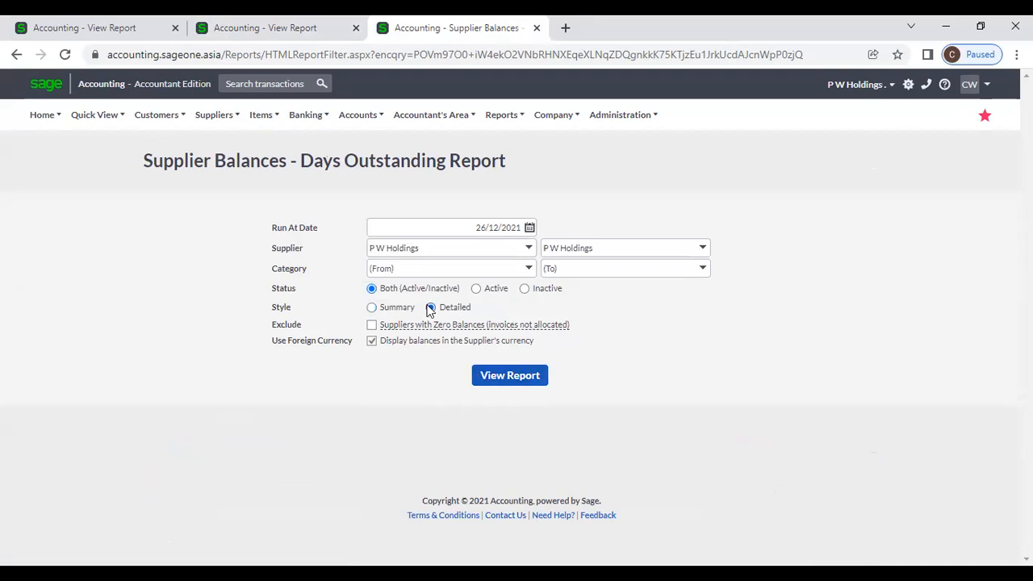
click(479, 371)
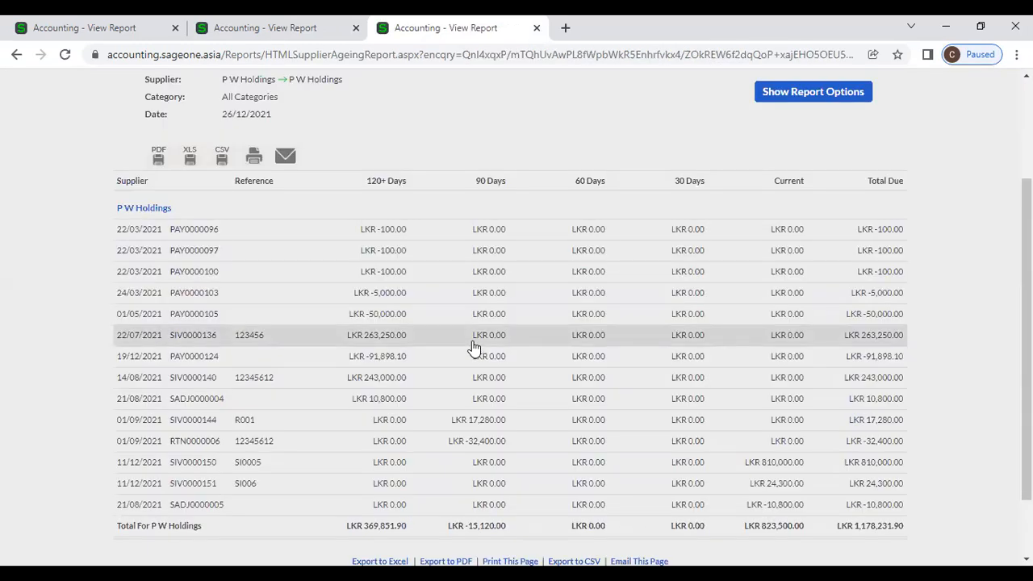
scroll(472, 347, up, 2)
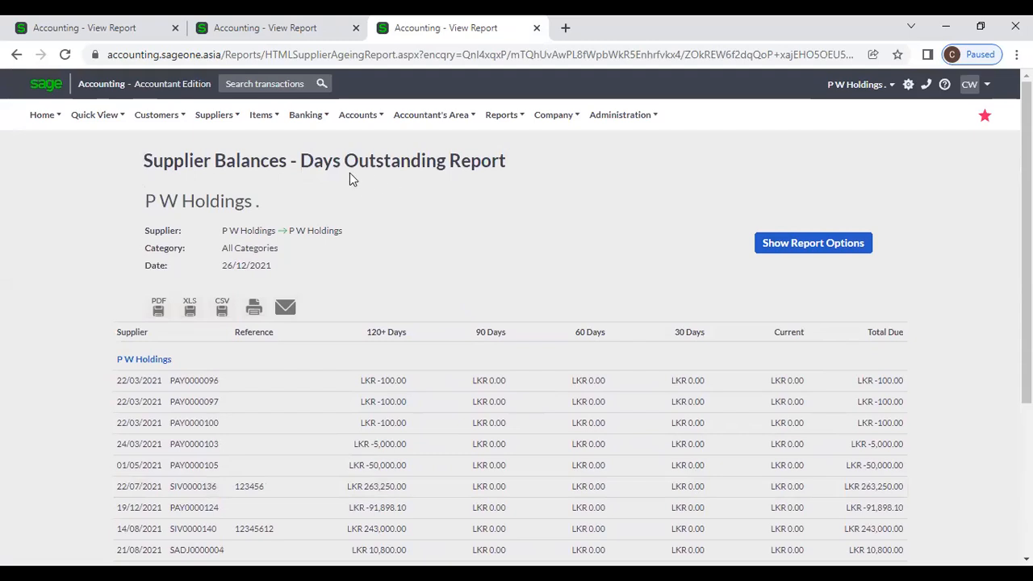
scroll(439, 198, down, 3)
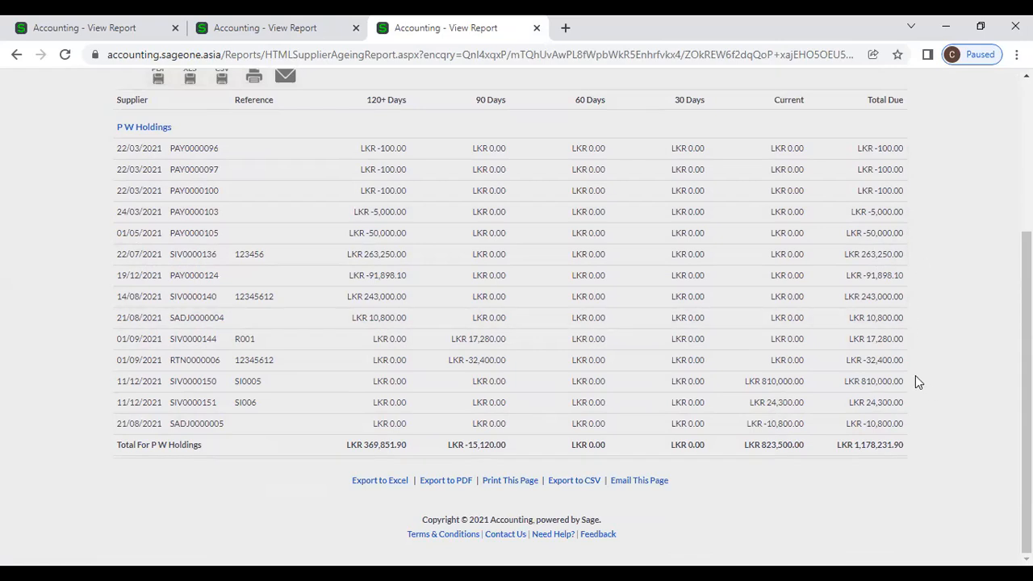
Step: Compare the Supplier Unallocated Payments report in the second browser tab with the P W Holdings Days Outstanding report in the third
click(287, 25)
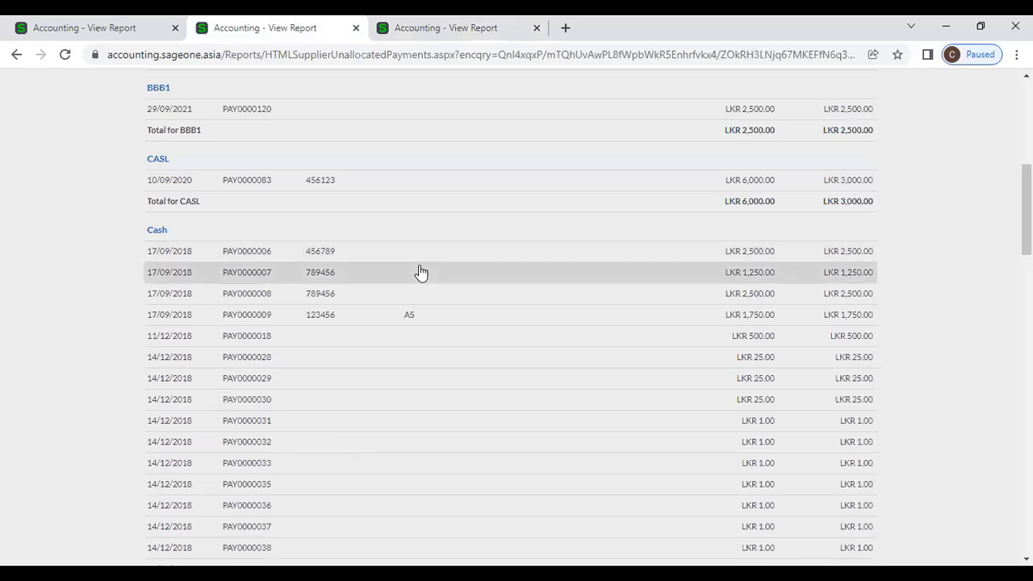
scroll(419, 273, up, 6)
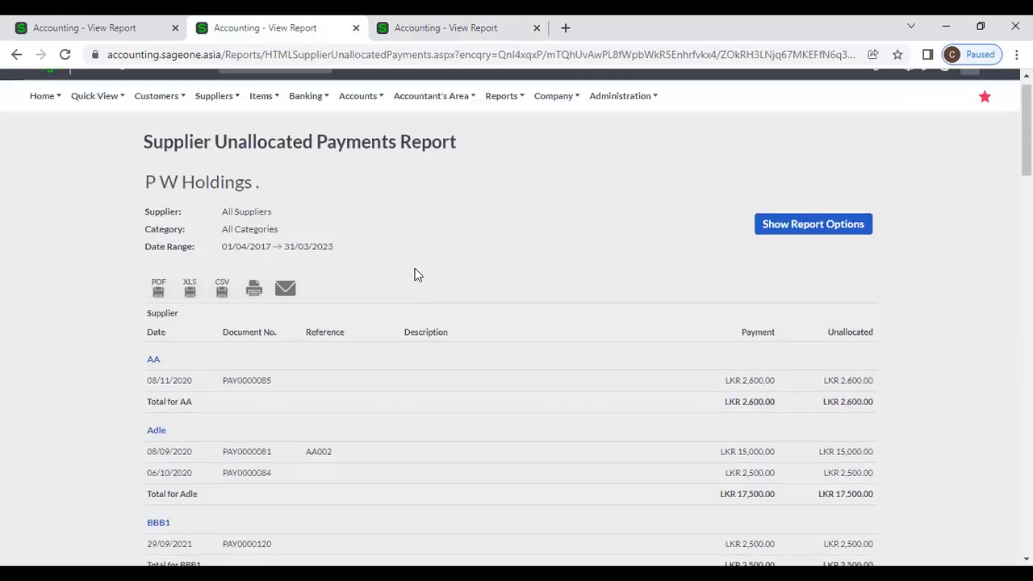
scroll(417, 275, up, 1)
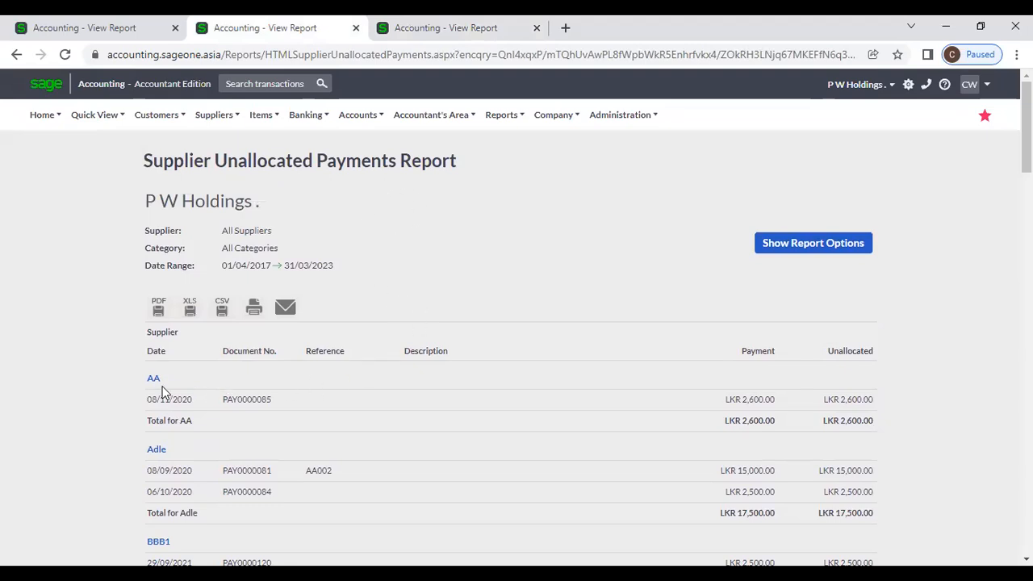
scroll(161, 393, down, 1)
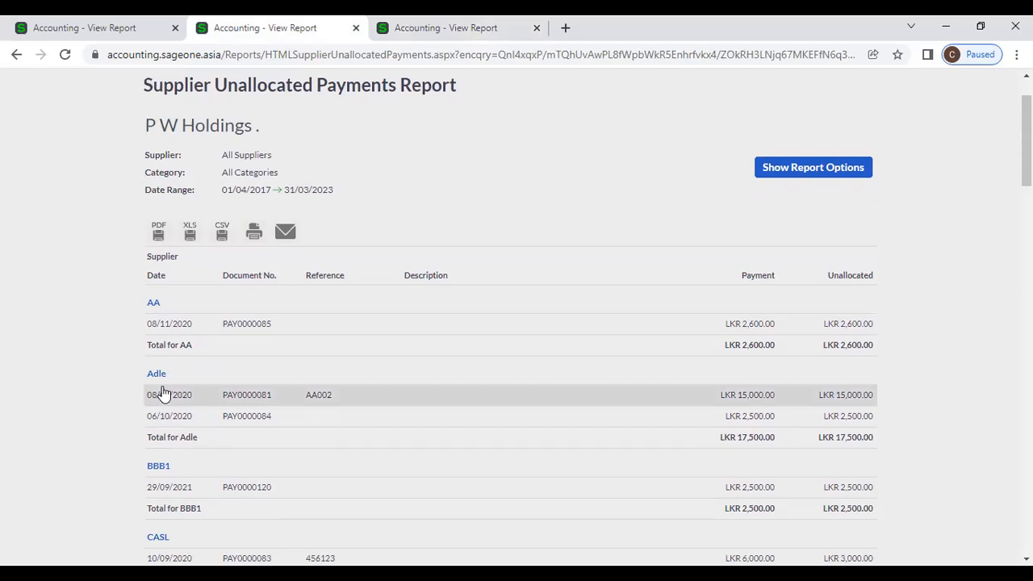
click(436, 27)
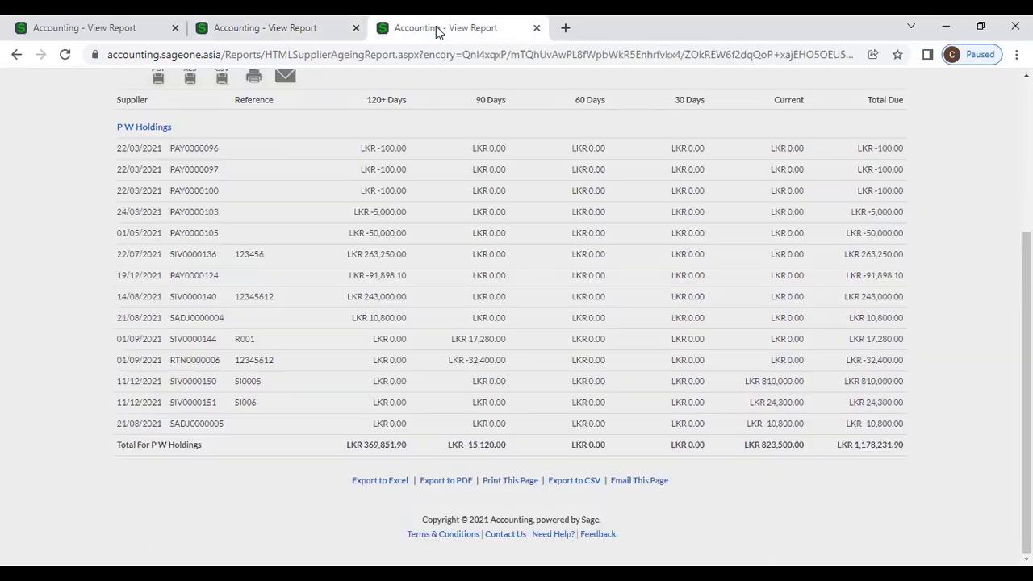
scroll(494, 345, up, 2)
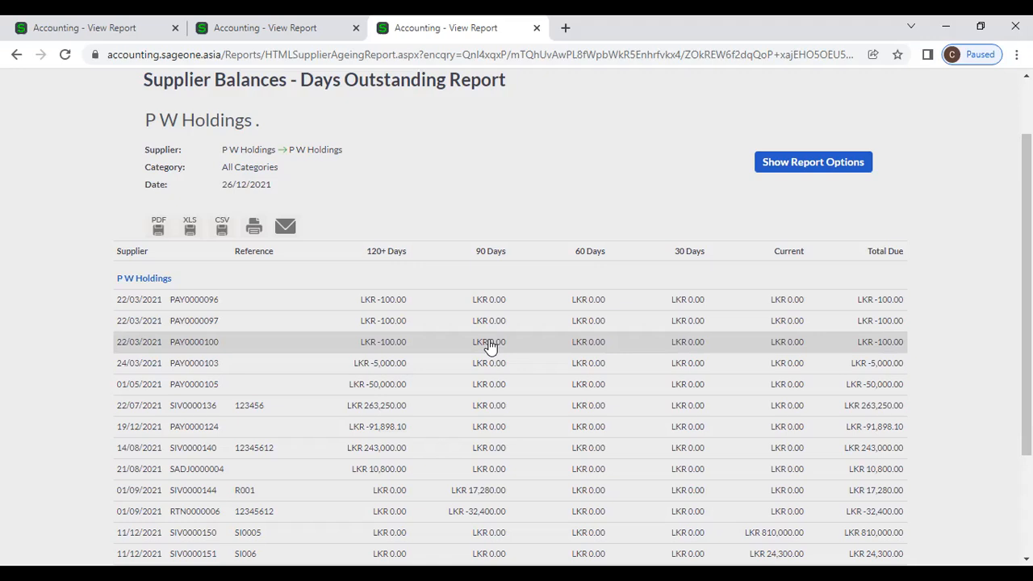
scroll(388, 384, down, 1)
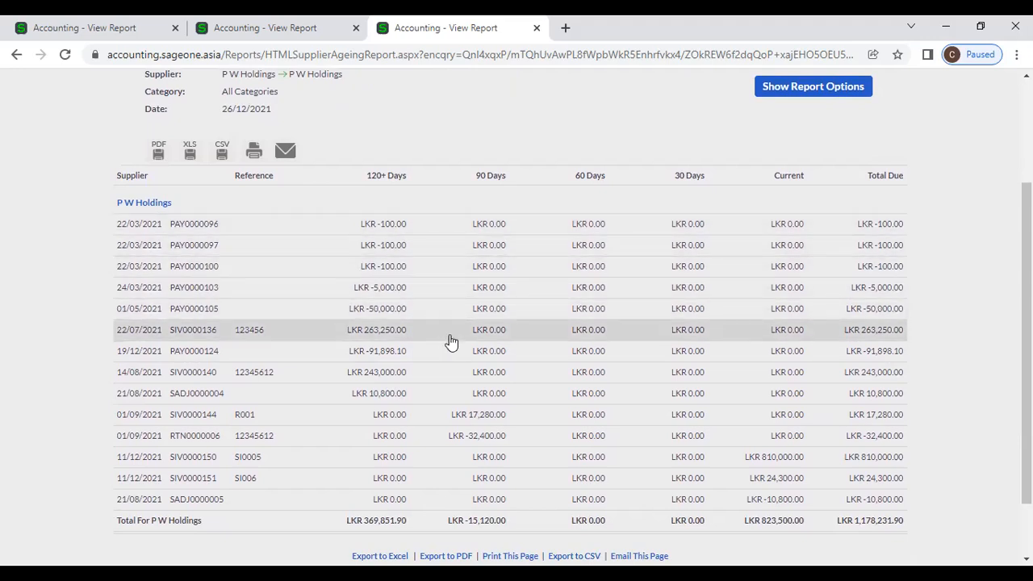
click(236, 29)
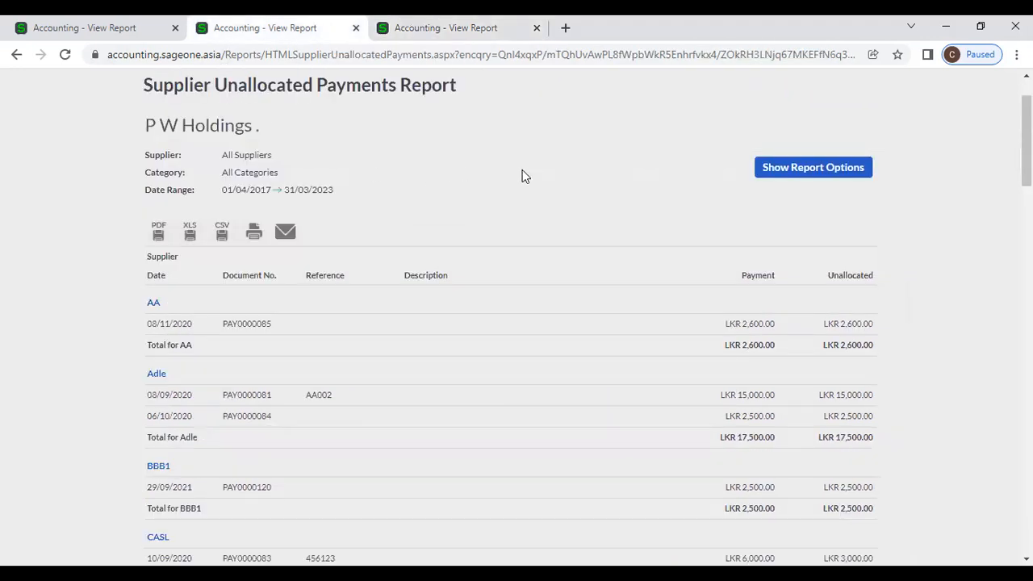
scroll(232, 359, up, 1)
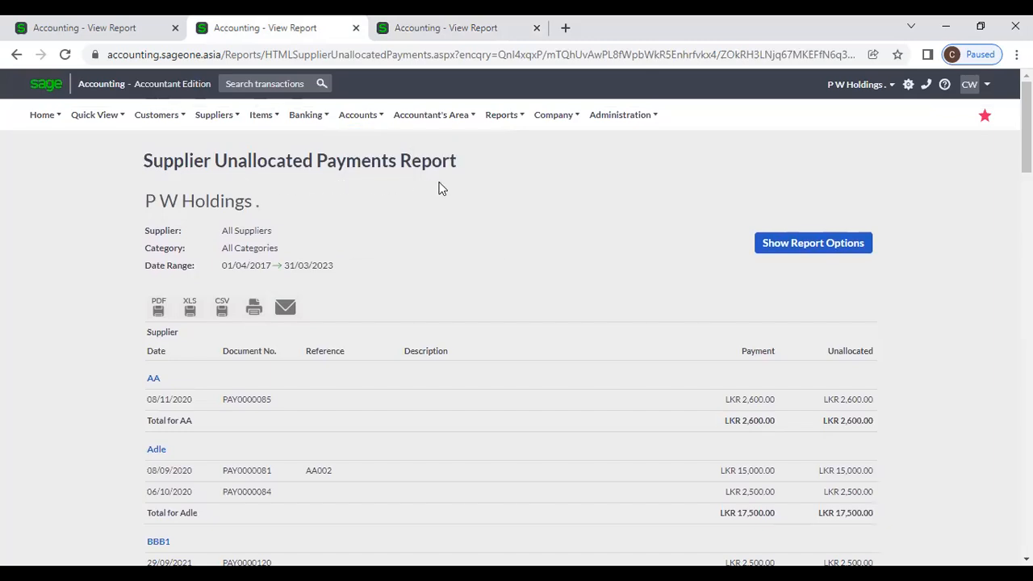
scroll(438, 188, down, 1)
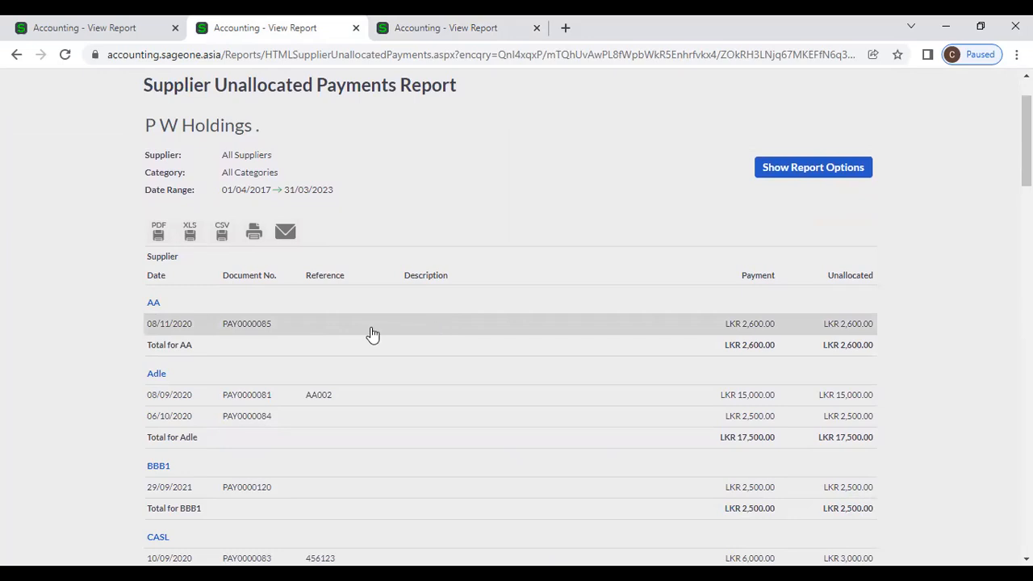
Step: Duplicate the Days Outstanding report in a fourth browser tab and open the supplier payment allocation page there
click(440, 32)
right_click(440, 32)
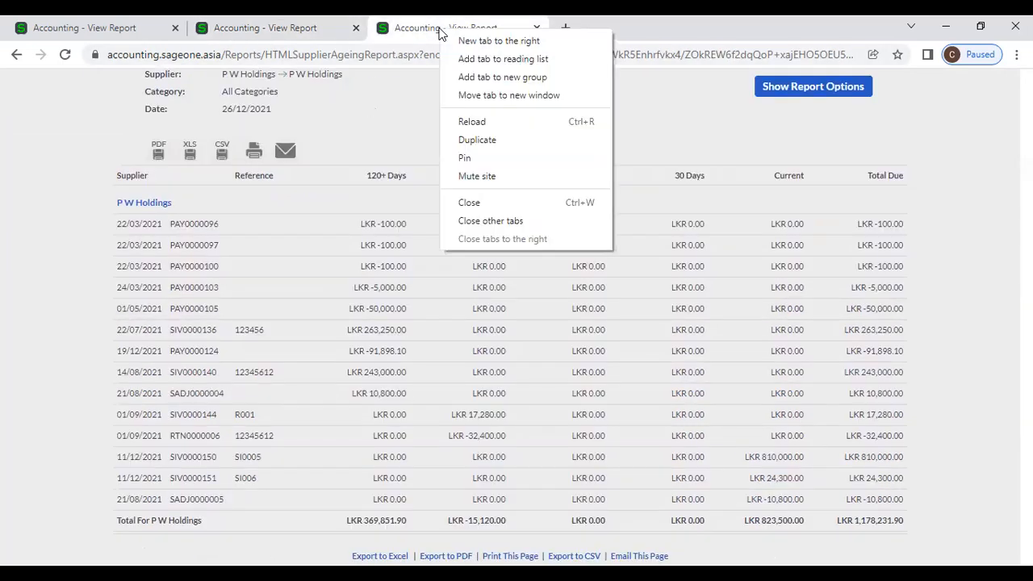
click(491, 123)
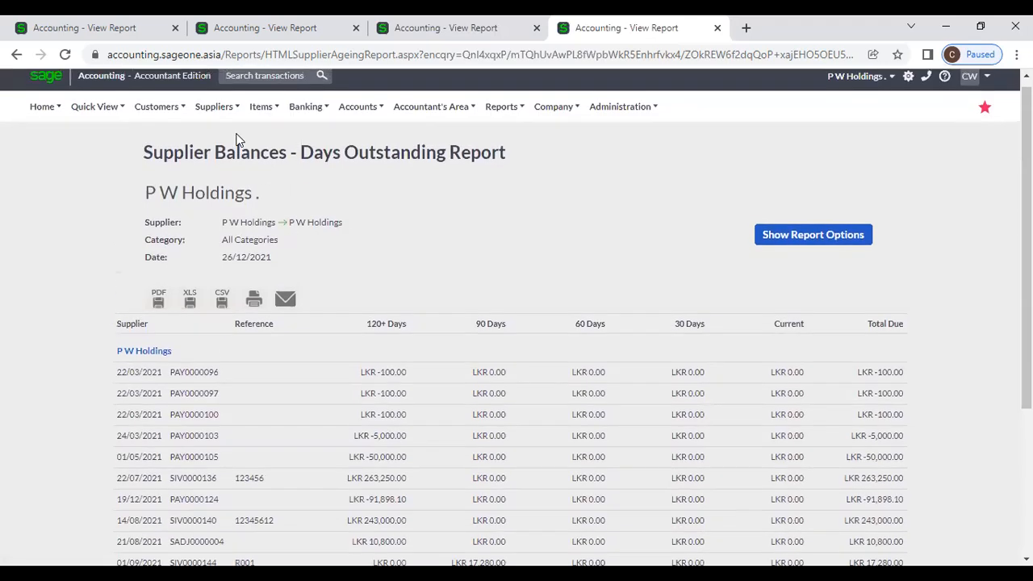
mouse_move(208, 119)
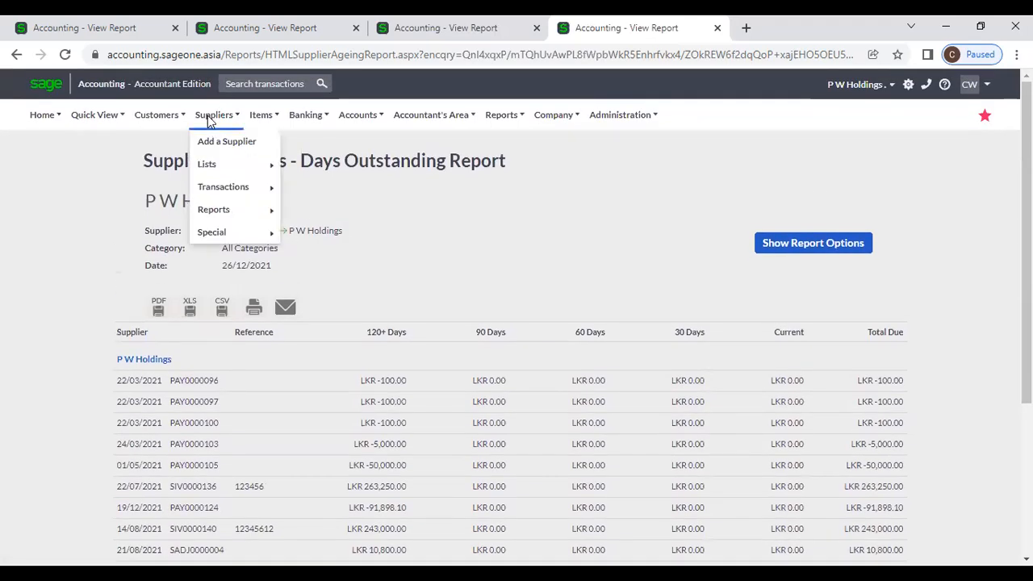
mouse_move(228, 192)
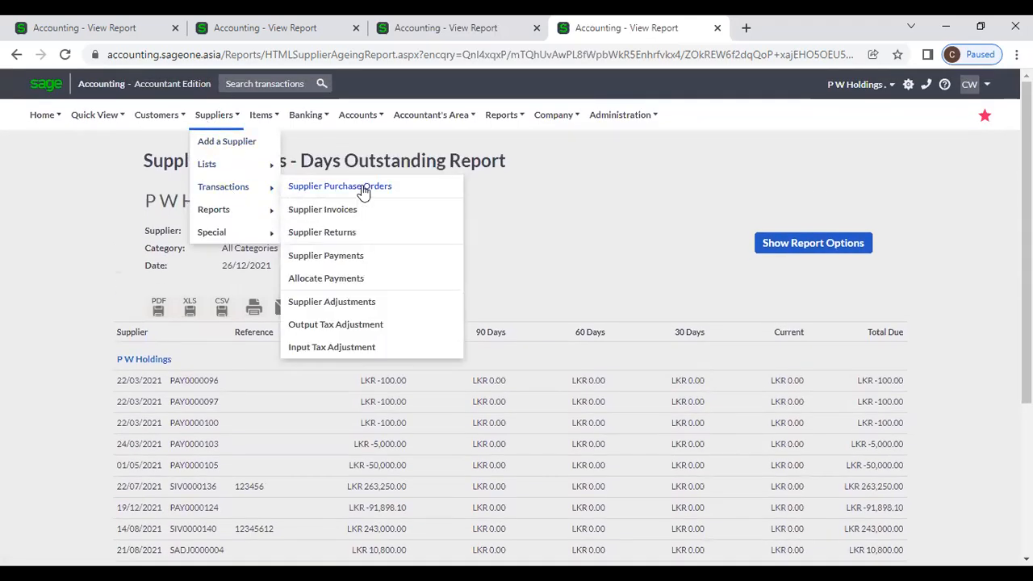
click(359, 280)
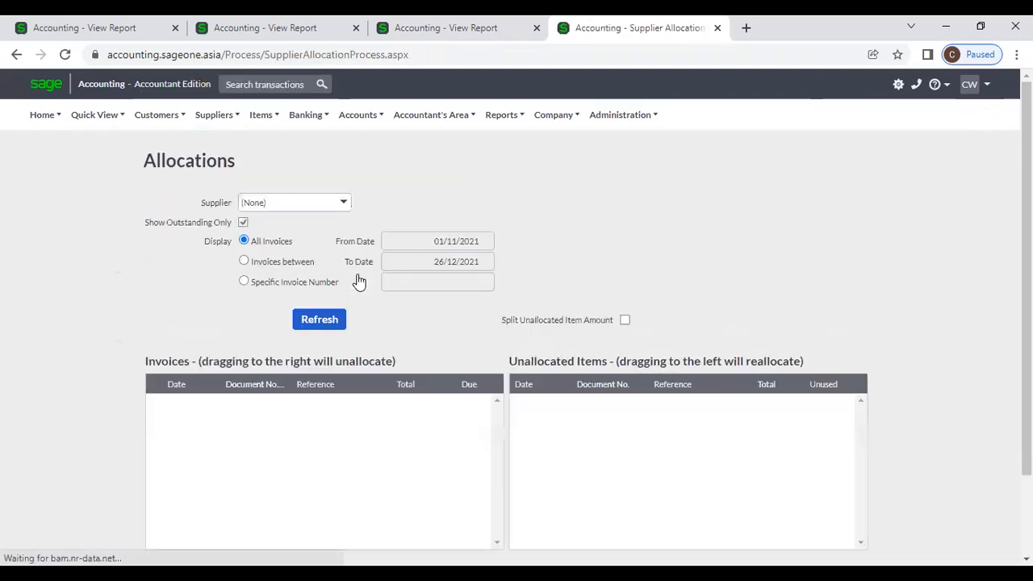
Step: Load all outstanding invoices and unallocated items for supplier P W Holdings on the Allocations page
click(343, 203)
text(P W Holdings)
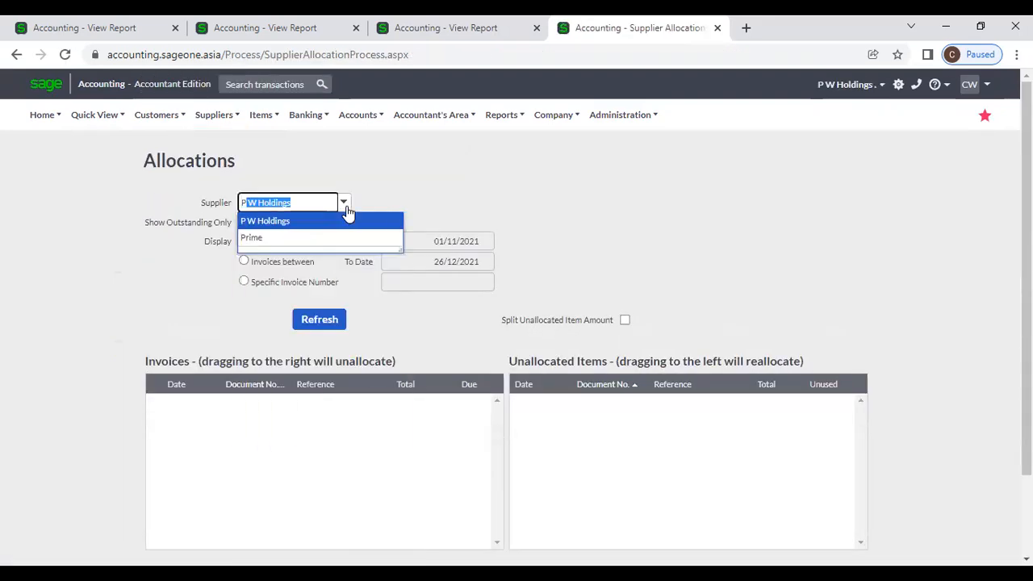
click(347, 221)
click(344, 316)
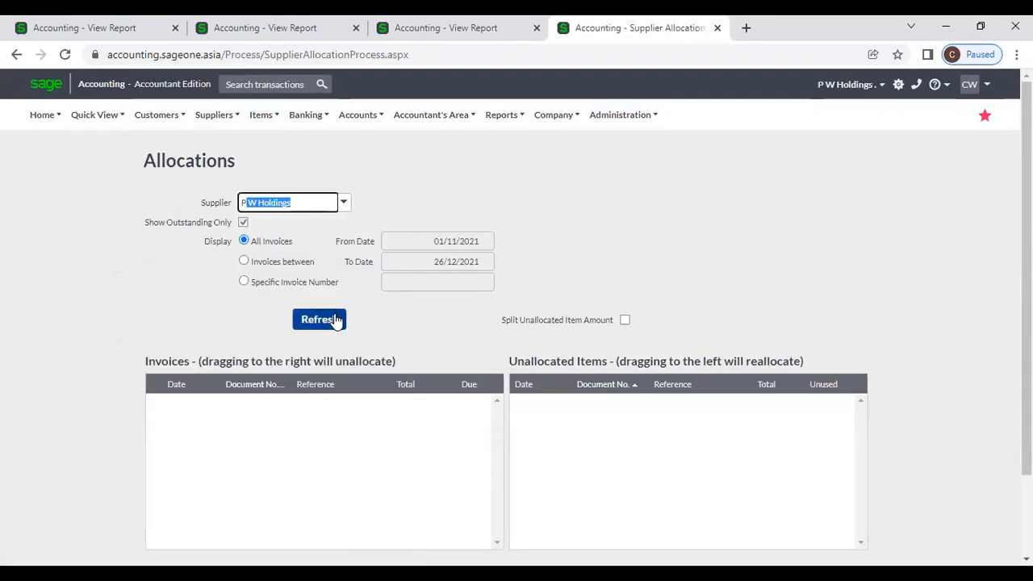
scroll(533, 306, down, 1)
scroll(556, 330, down, 1)
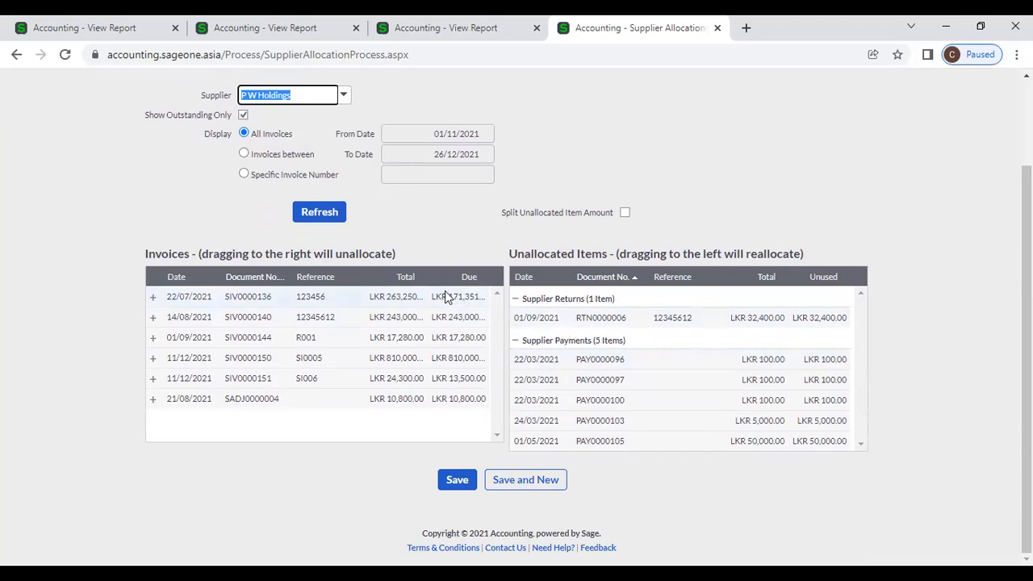
Step: Compare the P W Holdings entries in the Supplier Unallocated Payments report with those in the Days Outstanding report, including both report headers
click(291, 27)
scroll(416, 322, down, 3)
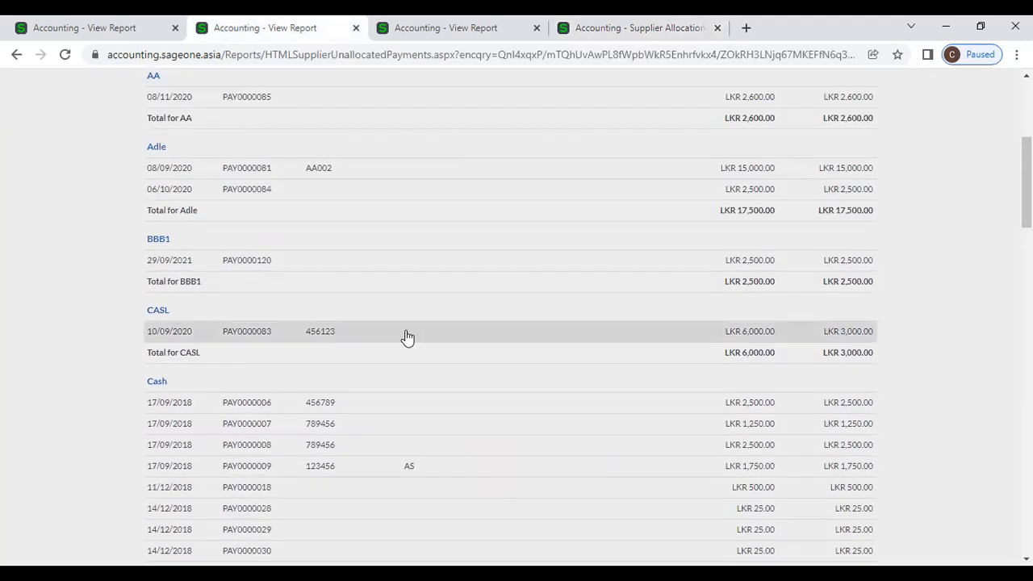
scroll(408, 425, down, 12)
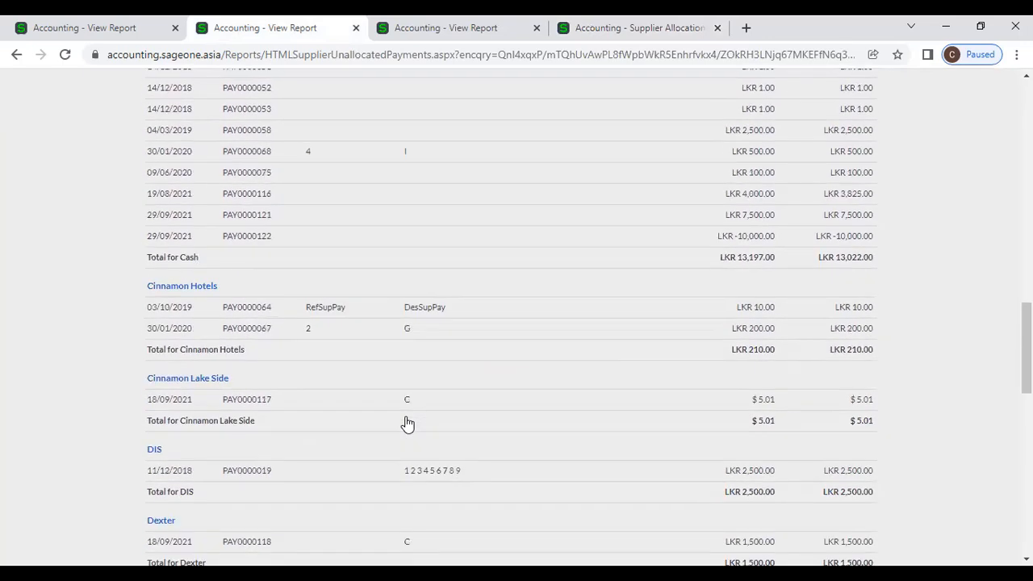
scroll(359, 450, down, 4)
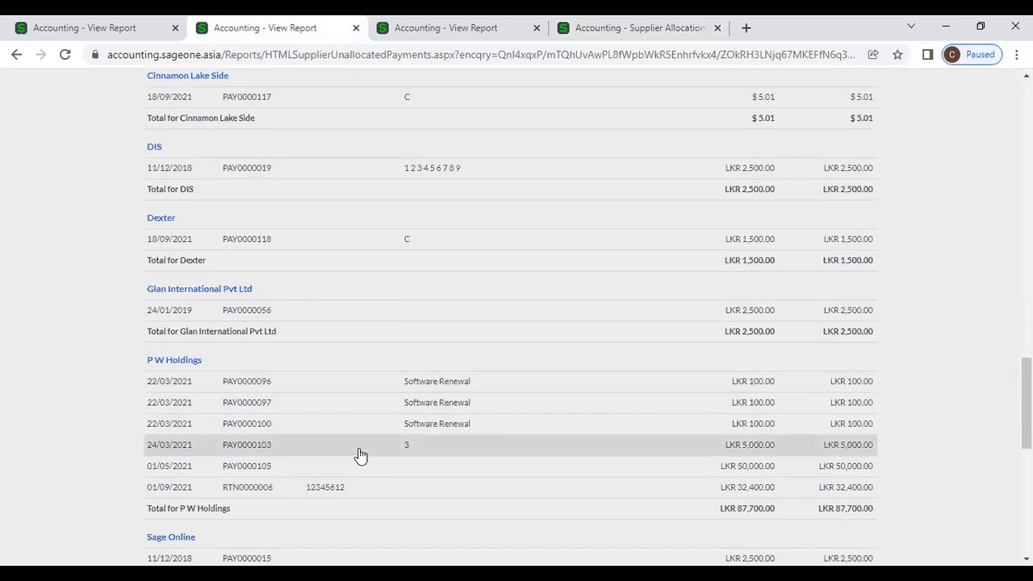
click(420, 29)
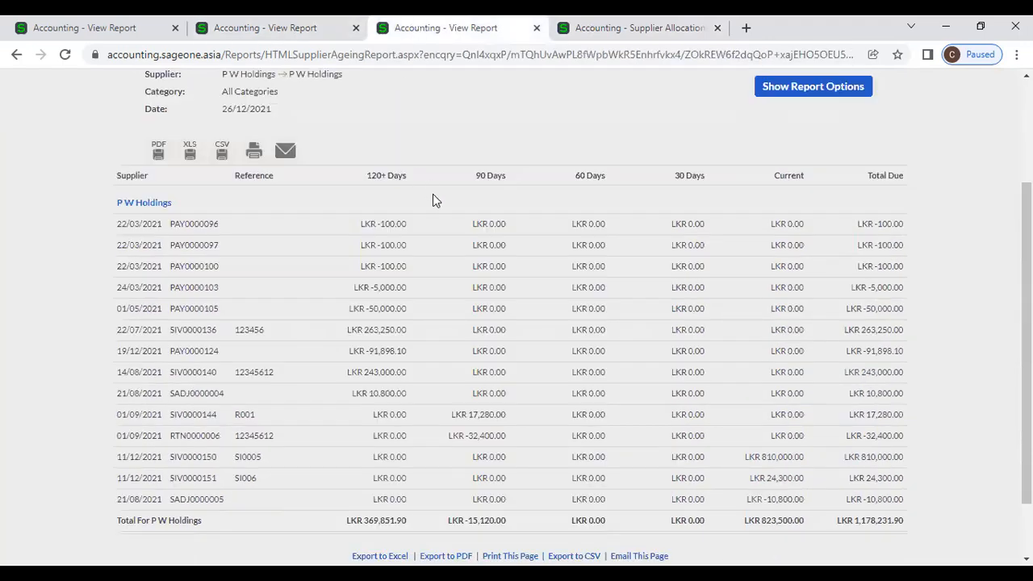
scroll(432, 200, up, 2)
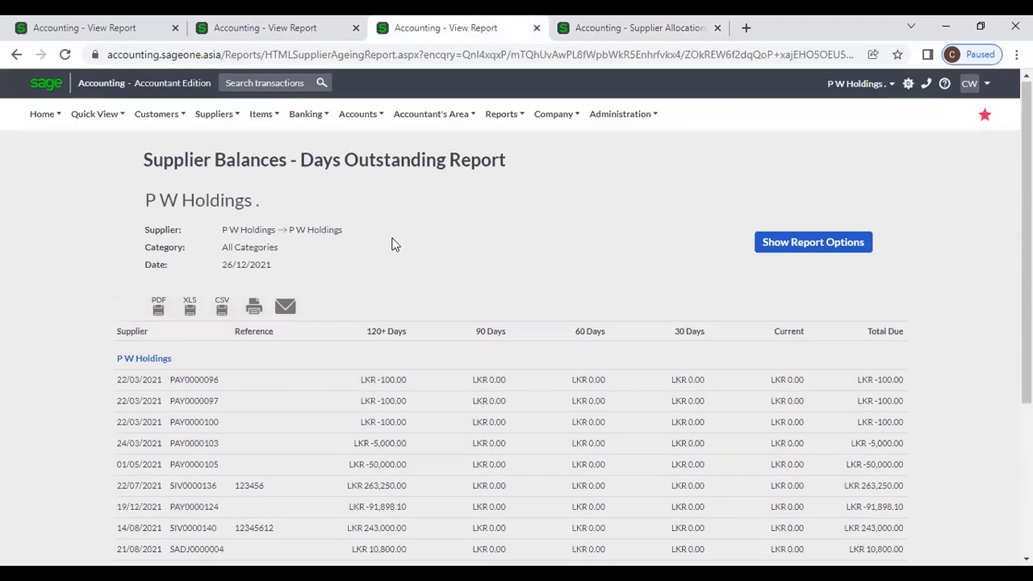
scroll(393, 242, down, 3)
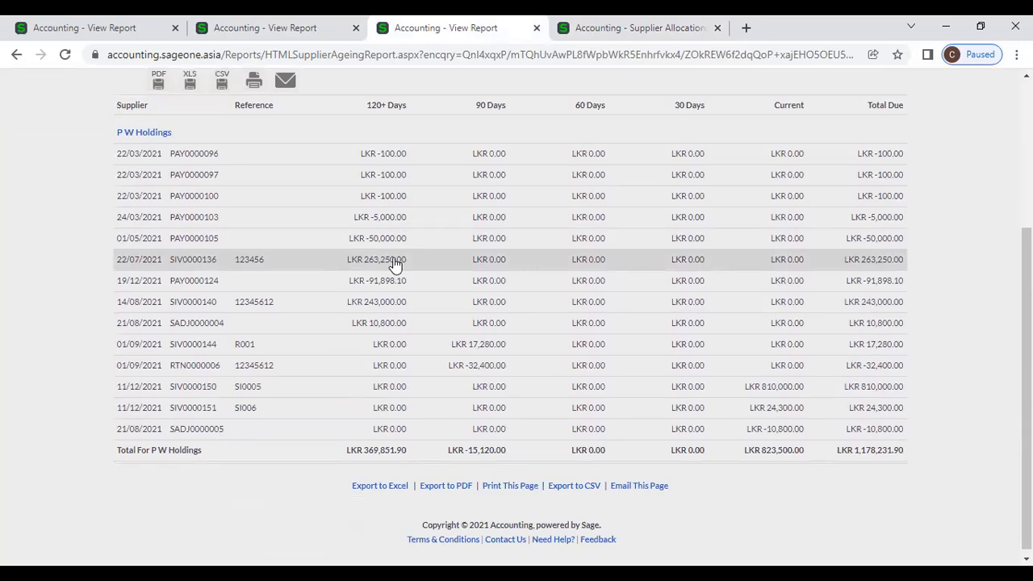
click(269, 28)
scroll(307, 194, up, 5)
scroll(308, 194, up, 10)
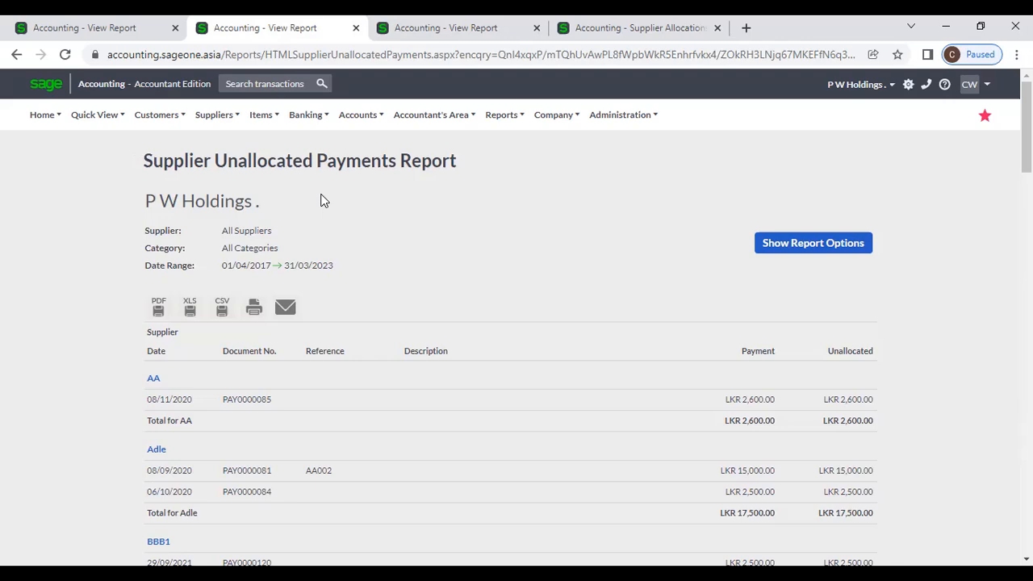
Step: Check the Supplier Invoices report in the first browser tab and open the Supplier Invoices transaction list in the second
click(55, 25)
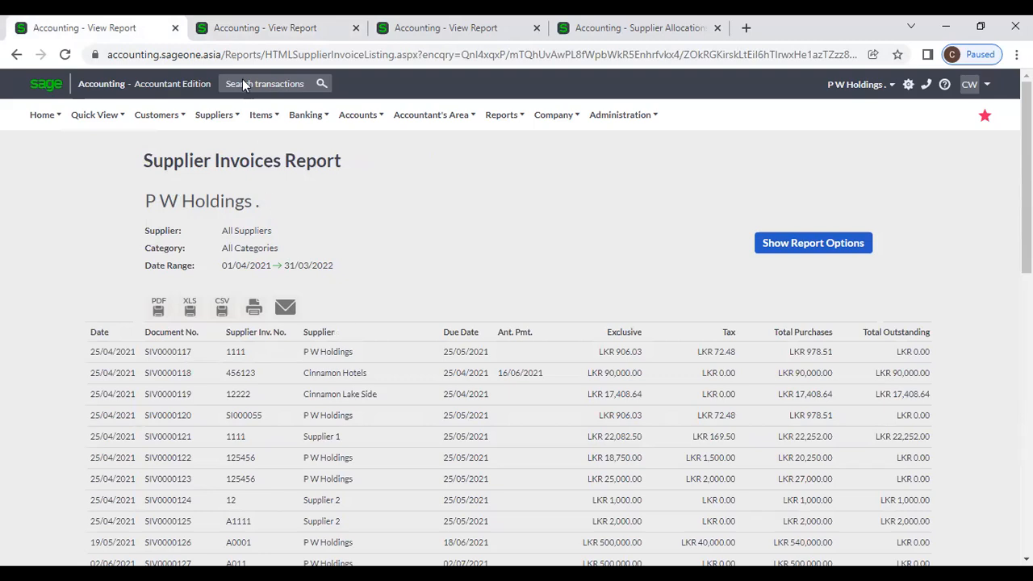
click(252, 27)
mouse_move(226, 121)
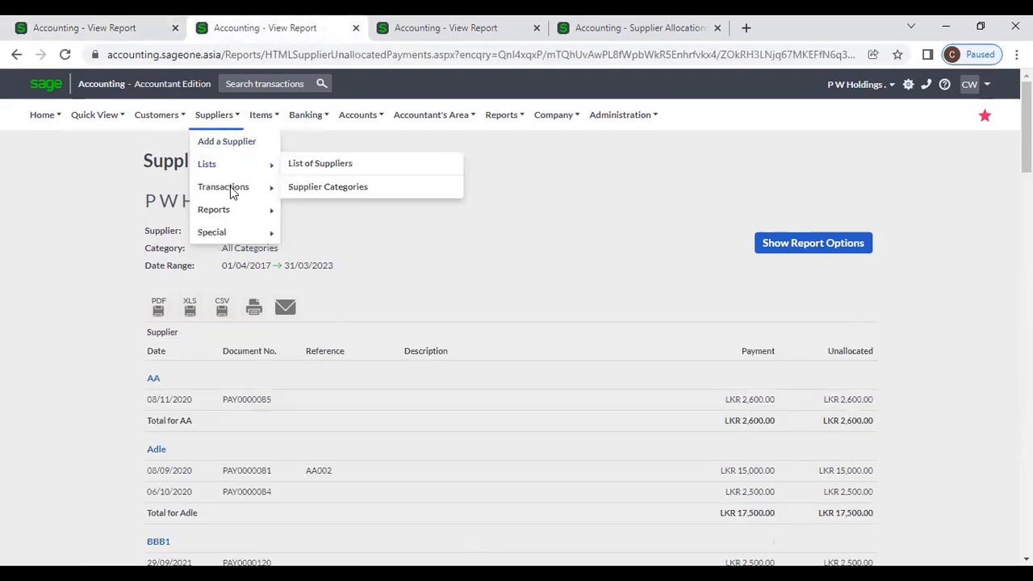
mouse_move(233, 197)
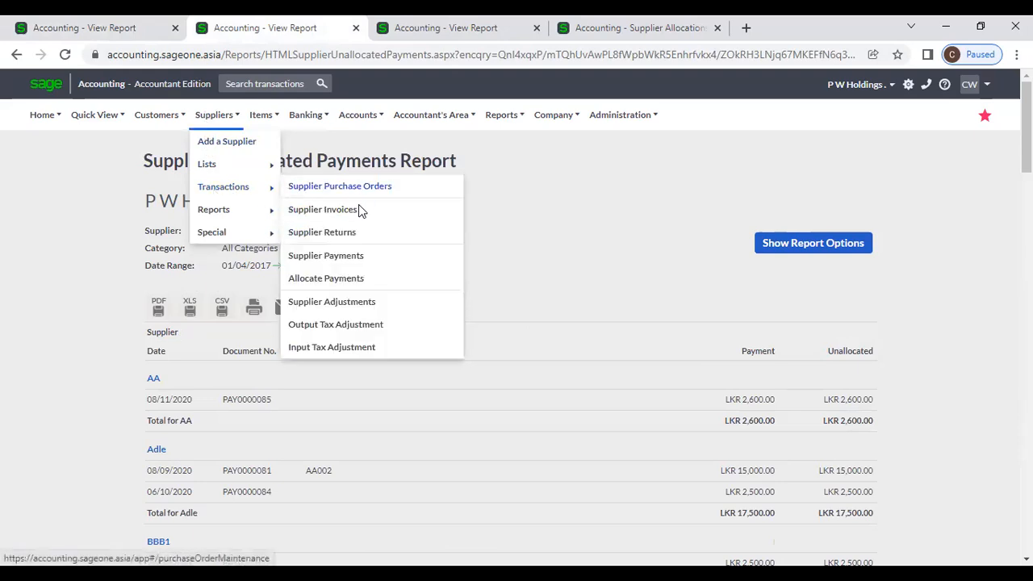
click(358, 209)
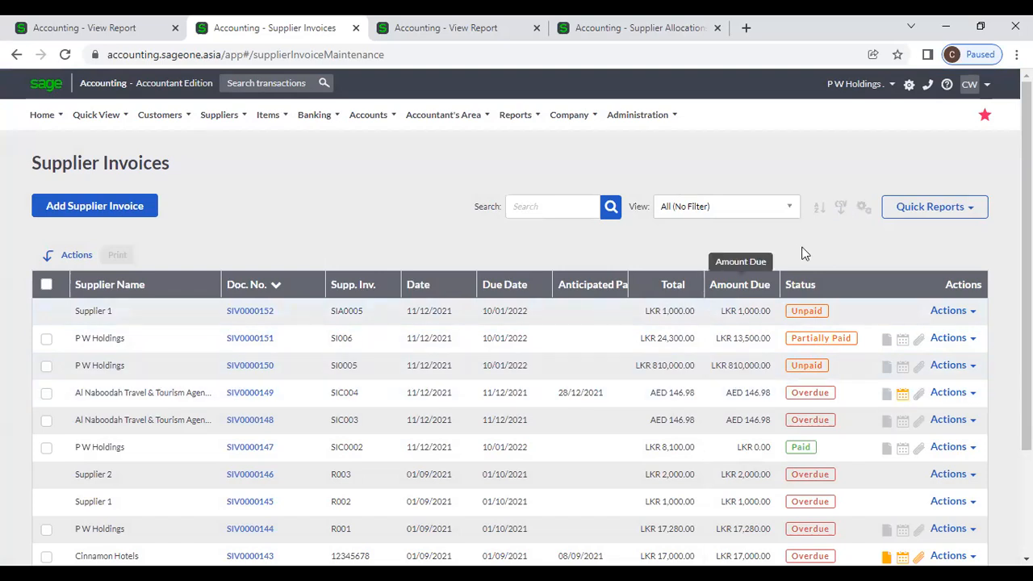
Step: Try sorting the supplier invoices by supplier name in both directions and return the list to descending document number order
click(862, 210)
click(848, 230)
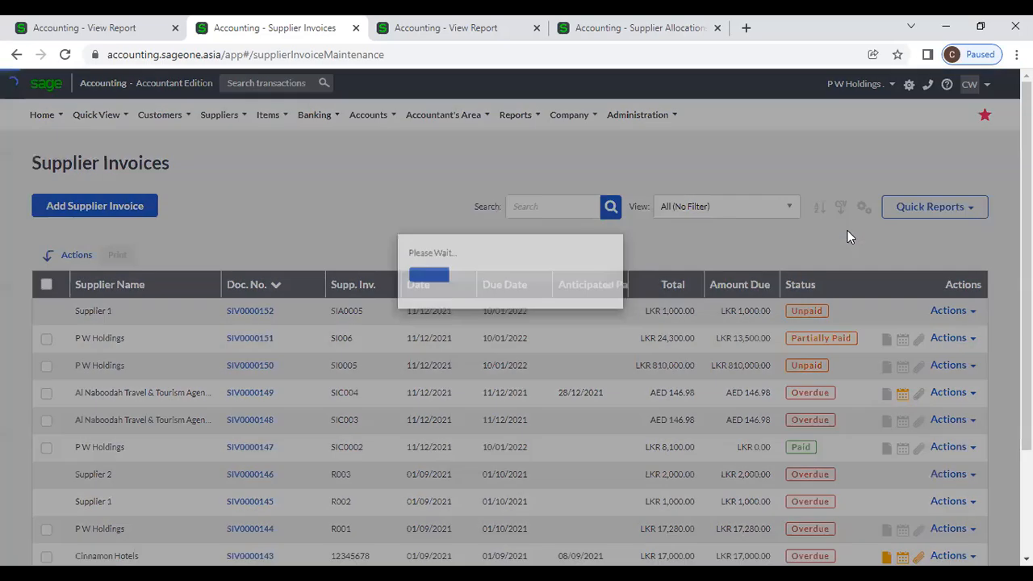
click(674, 115)
click(144, 284)
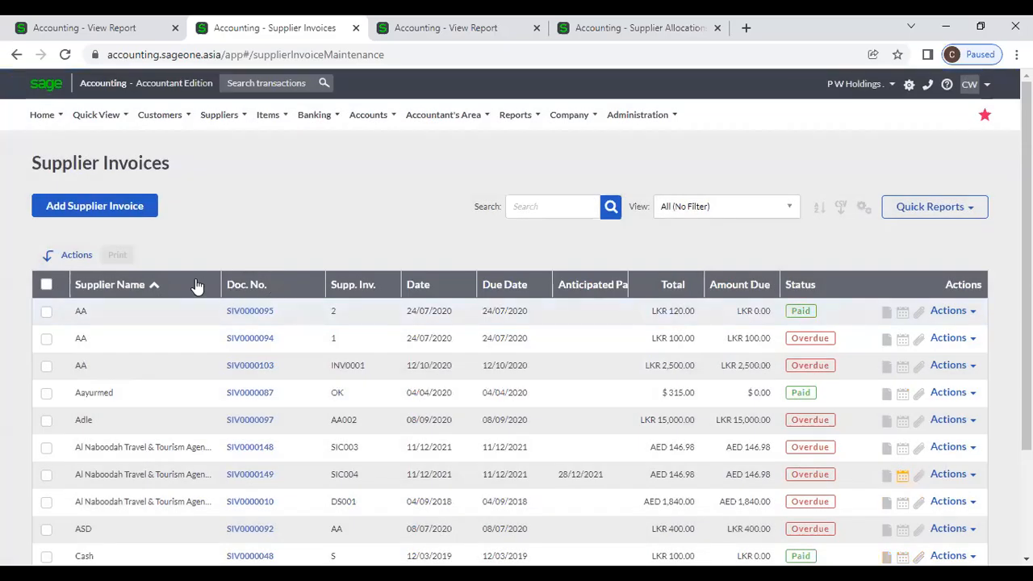
click(164, 286)
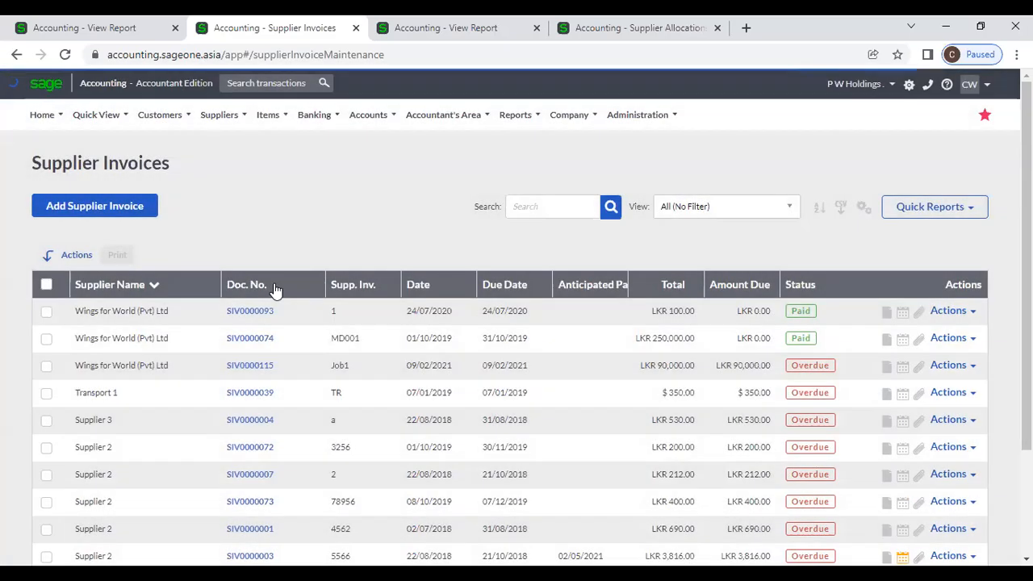
click(273, 288)
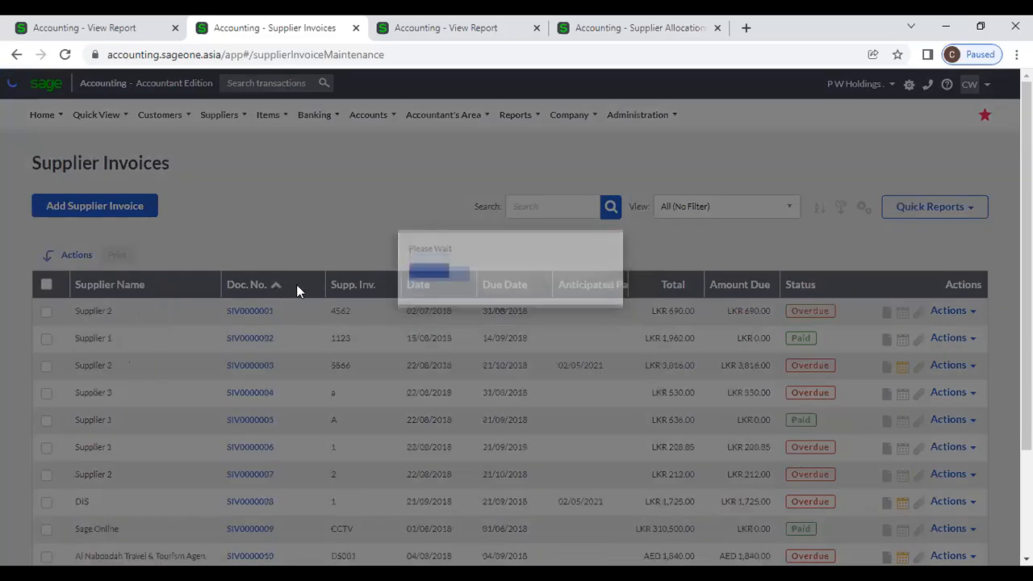
click(296, 287)
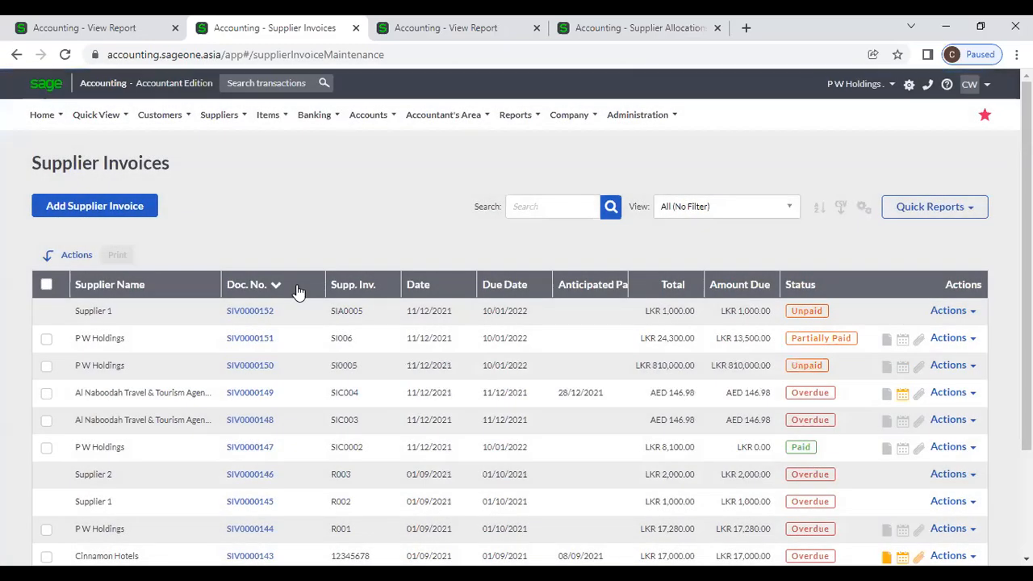
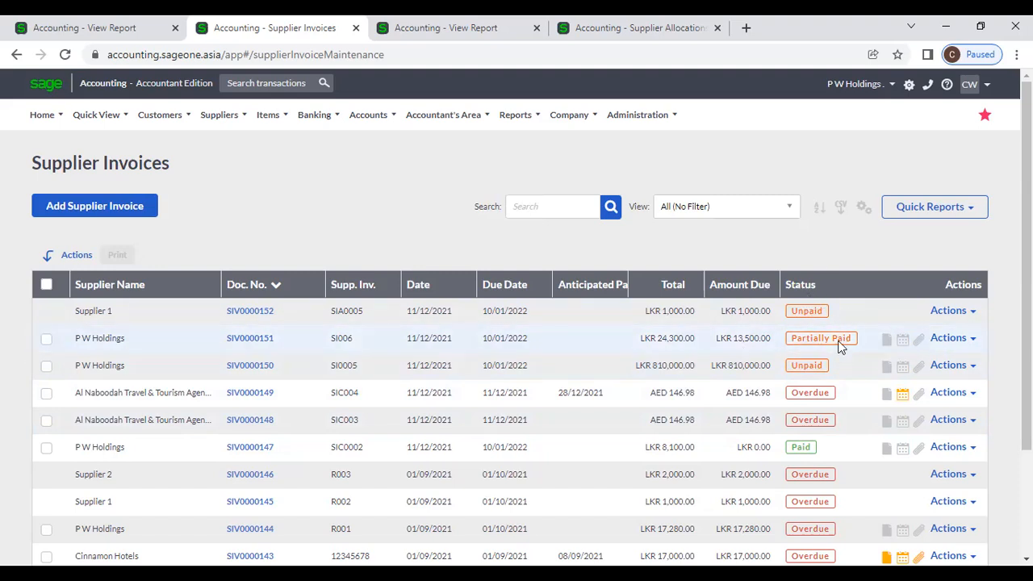
Step: Examine the payment statuses in the supplier invoice list and the Supplier Invoices report in the first browser tab
scroll(839, 347, down, 2)
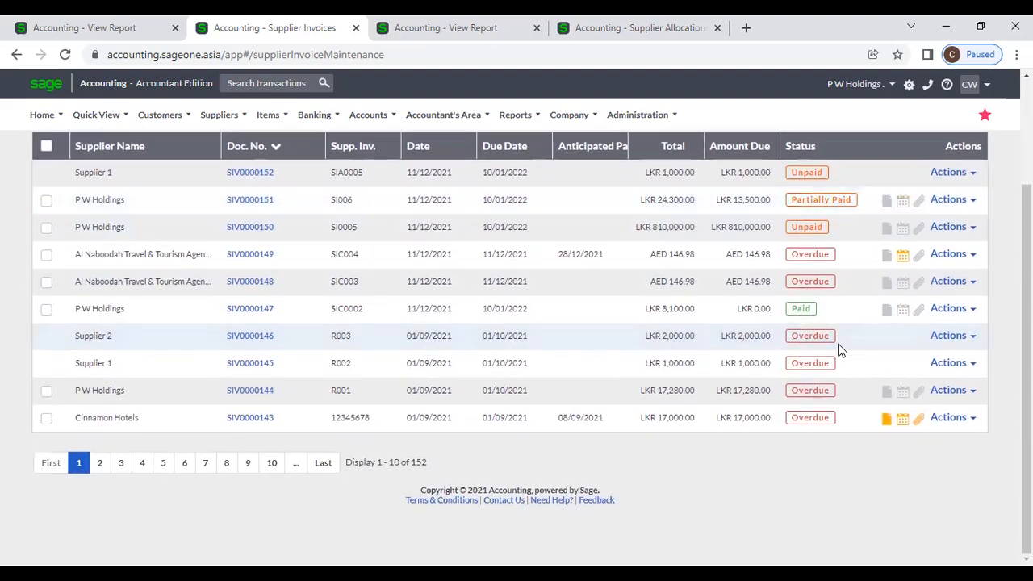
scroll(839, 347, up, 2)
click(56, 27)
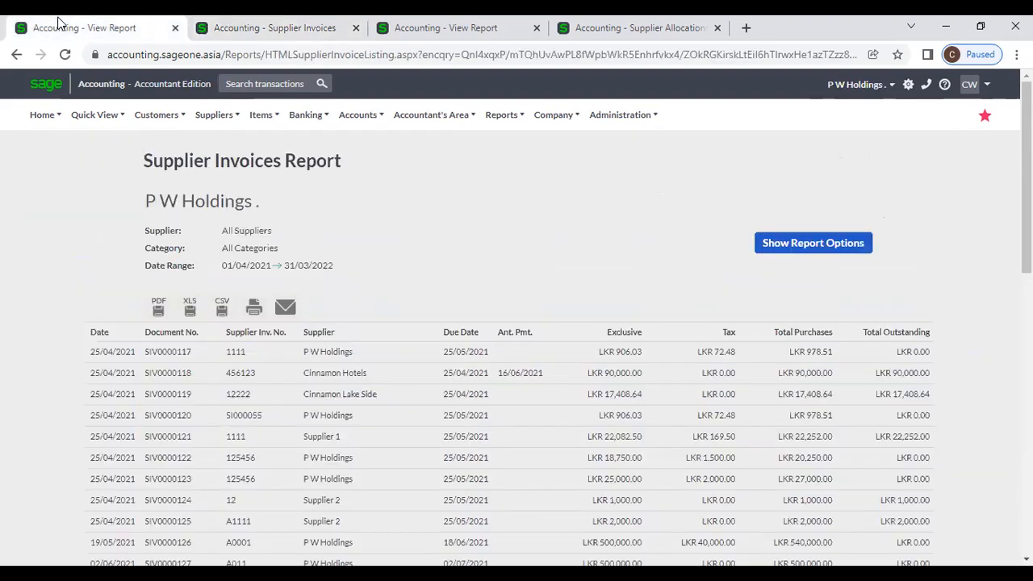
mouse_move(81, 222)
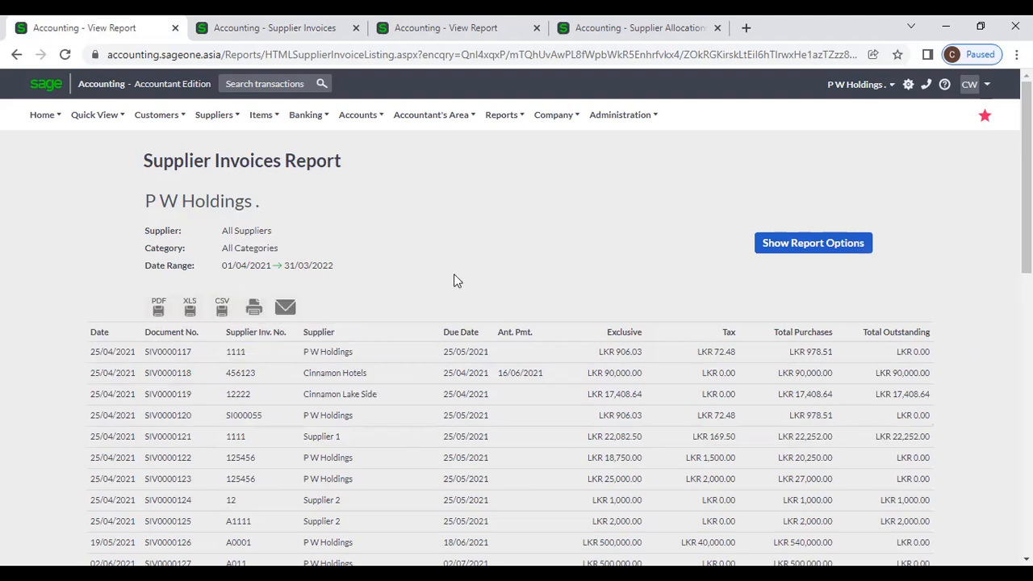
Step: Close every browser tab except the Supplier Invoices report and open the Emails Sent to Suppliers report options in it
click(536, 28)
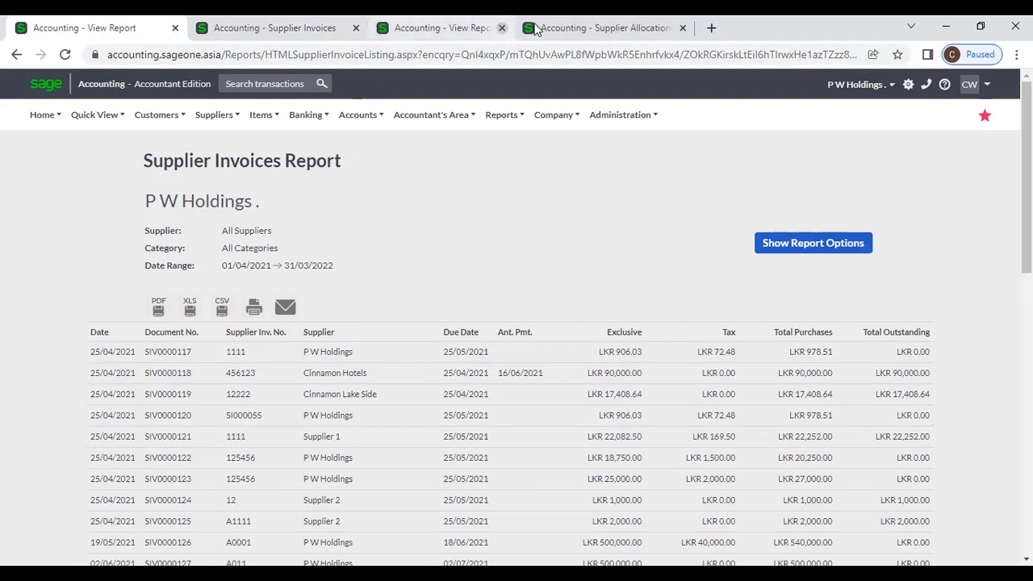
click(536, 27)
click(356, 29)
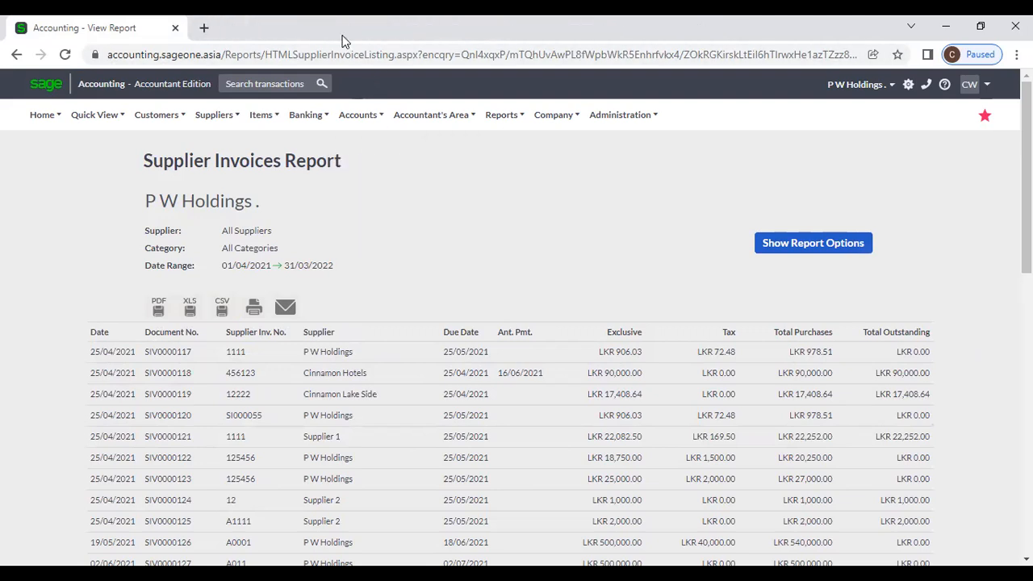
mouse_move(209, 113)
mouse_move(223, 219)
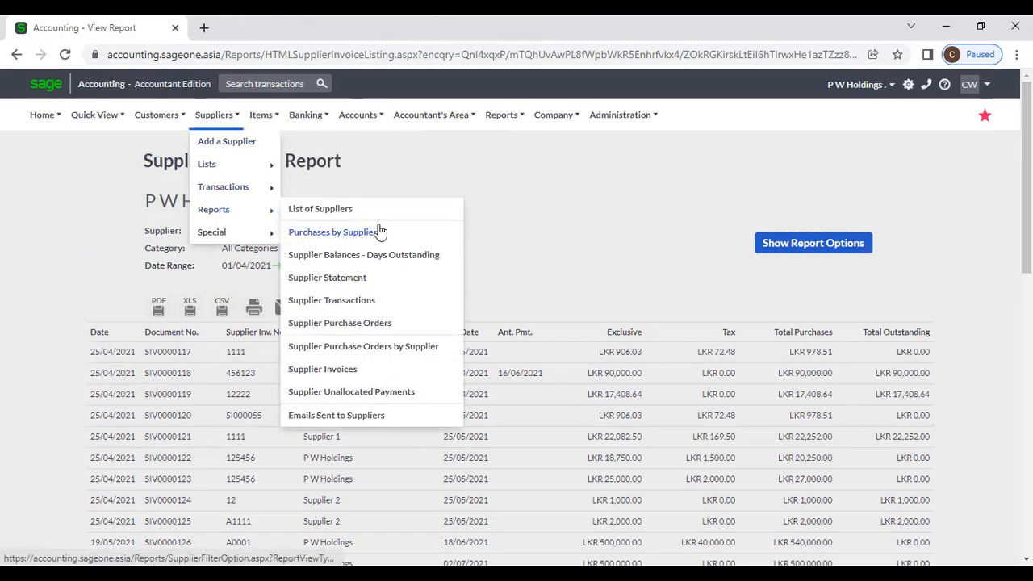
click(395, 418)
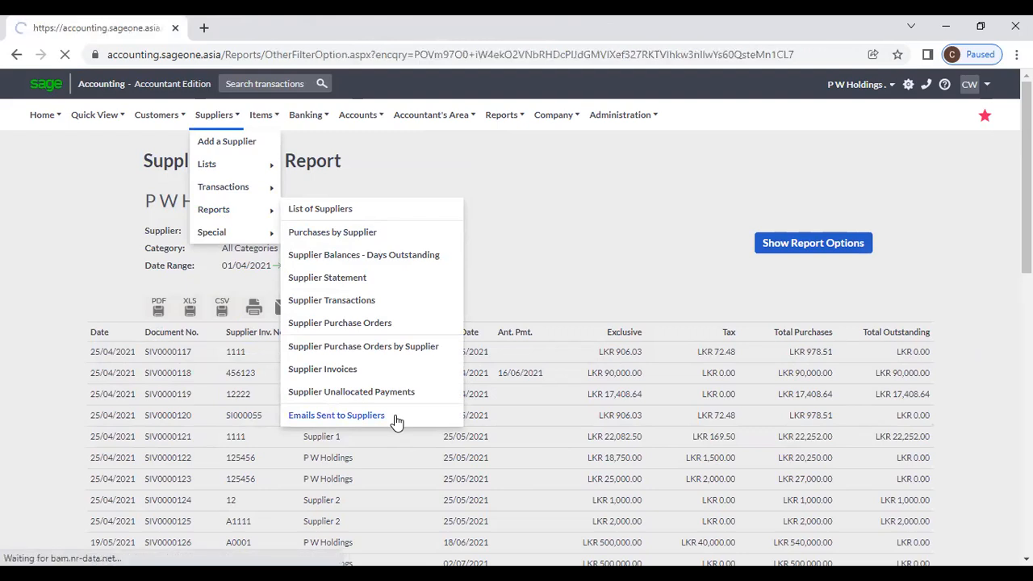
Step: Duplicate the Emails Sent to Suppliers browser tab and open the Supplier Purchase Orders list in the copy
right_click(106, 31)
click(163, 141)
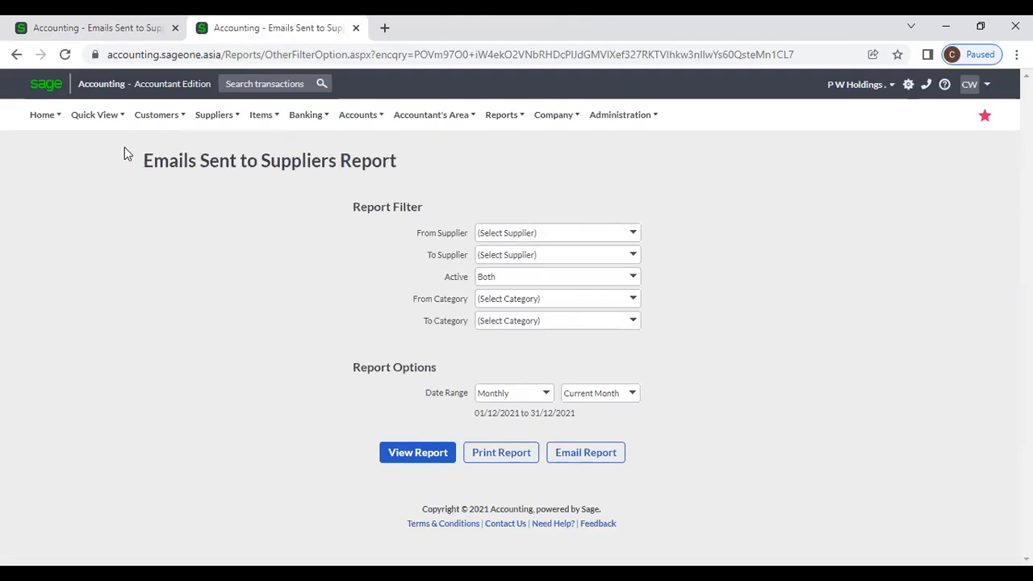
click(230, 113)
mouse_move(224, 192)
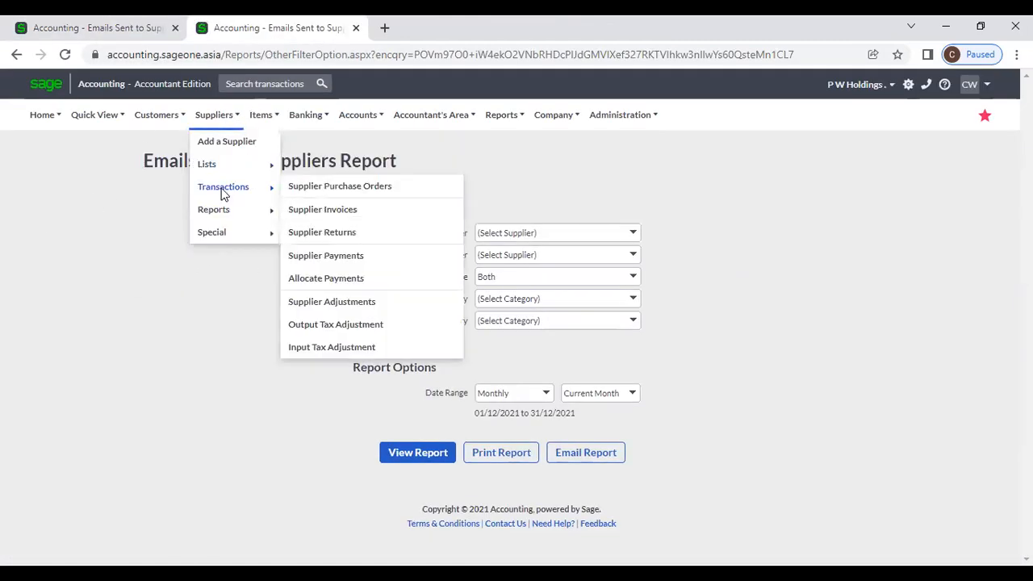
click(314, 192)
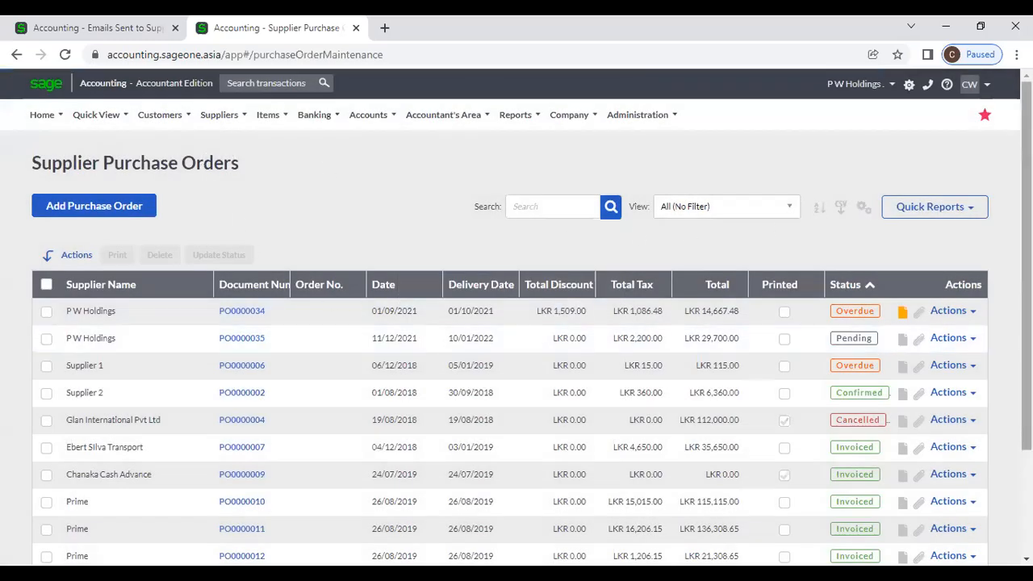
Step: View the email form for the overdue P W Holdings purchase order and close it without sending
click(968, 313)
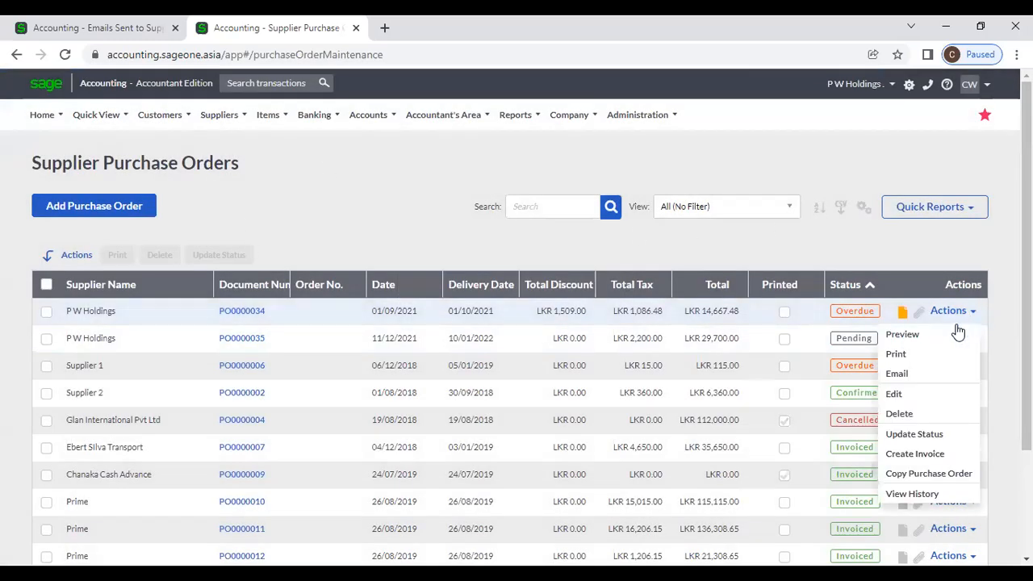
click(896, 367)
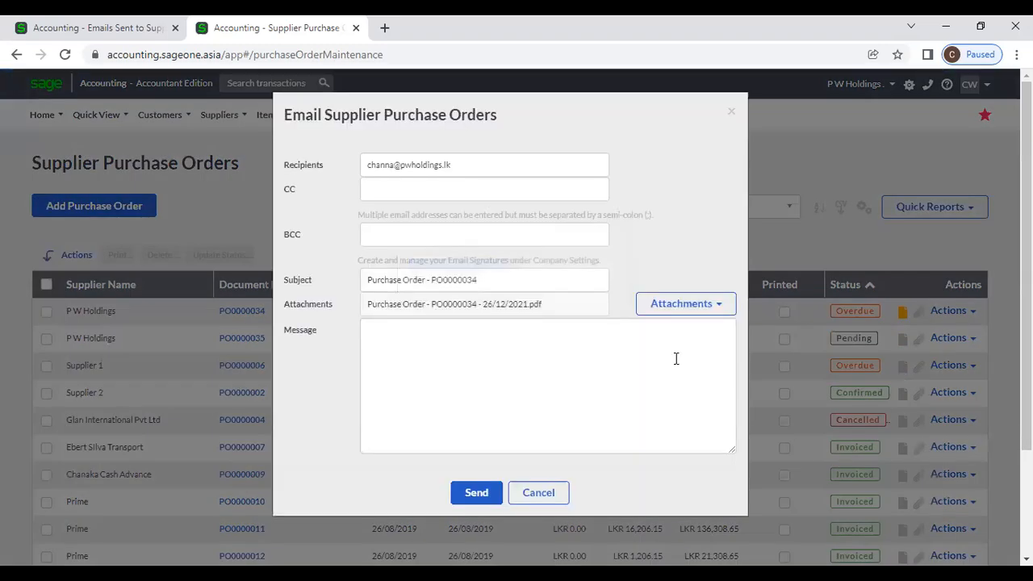
click(731, 111)
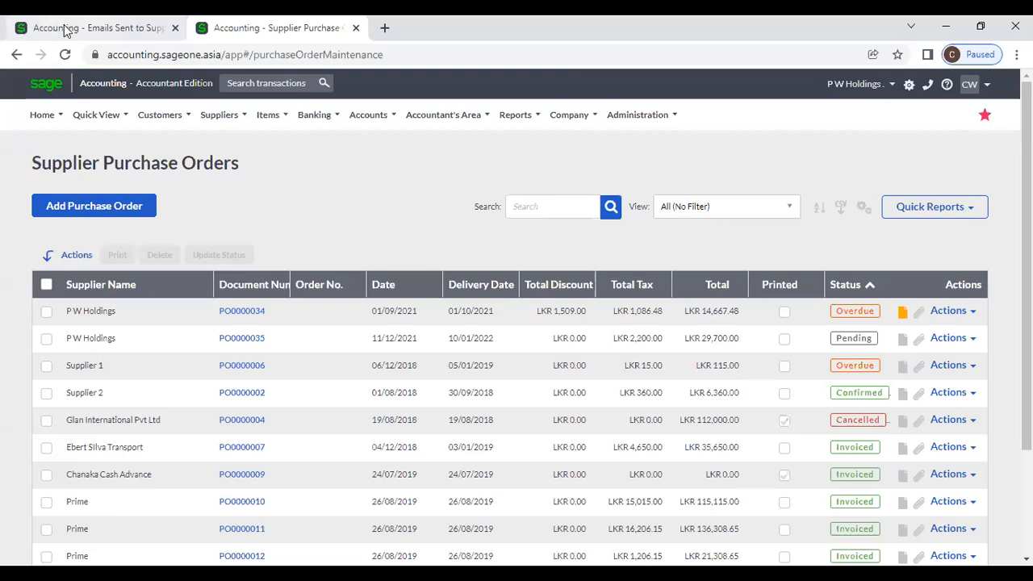
Step: Return to the Emails Sent to Suppliers report options and set the date range to All
click(96, 27)
click(157, 114)
click(688, 212)
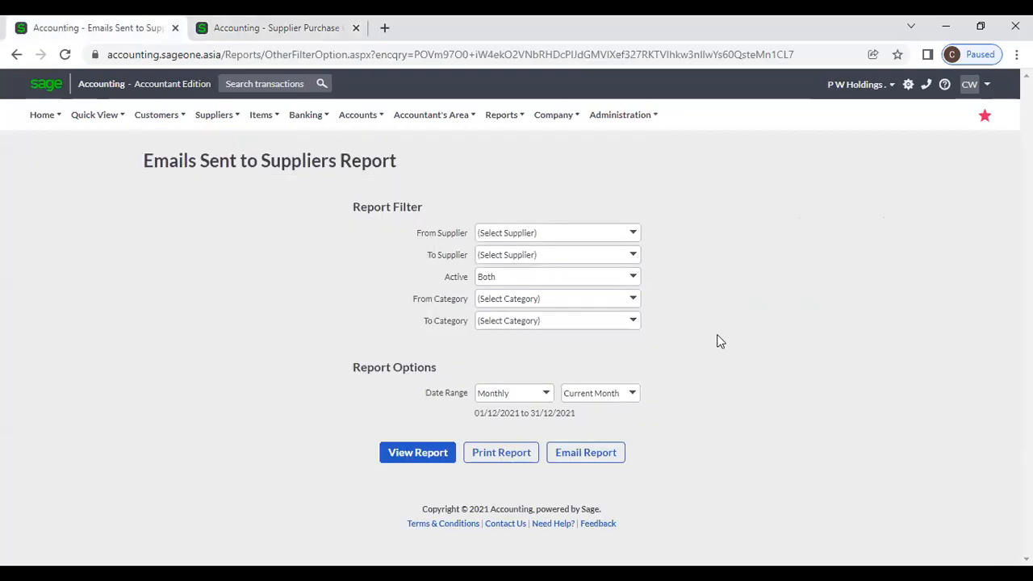
click(548, 395)
click(519, 368)
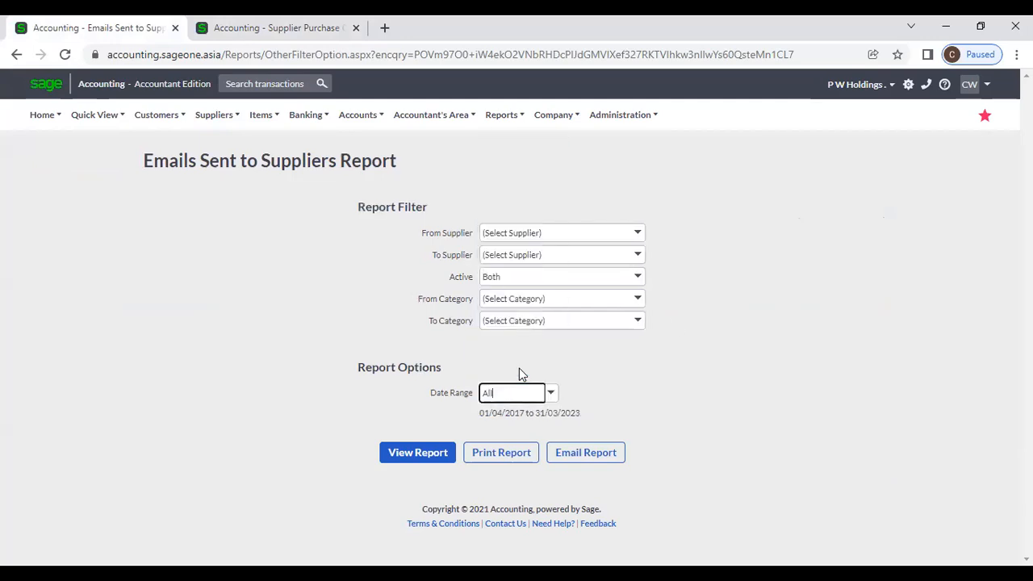
Step: Set the date range to Yearly for the current year, look through the filter choices and view the Emails Sent to Suppliers report
click(554, 393)
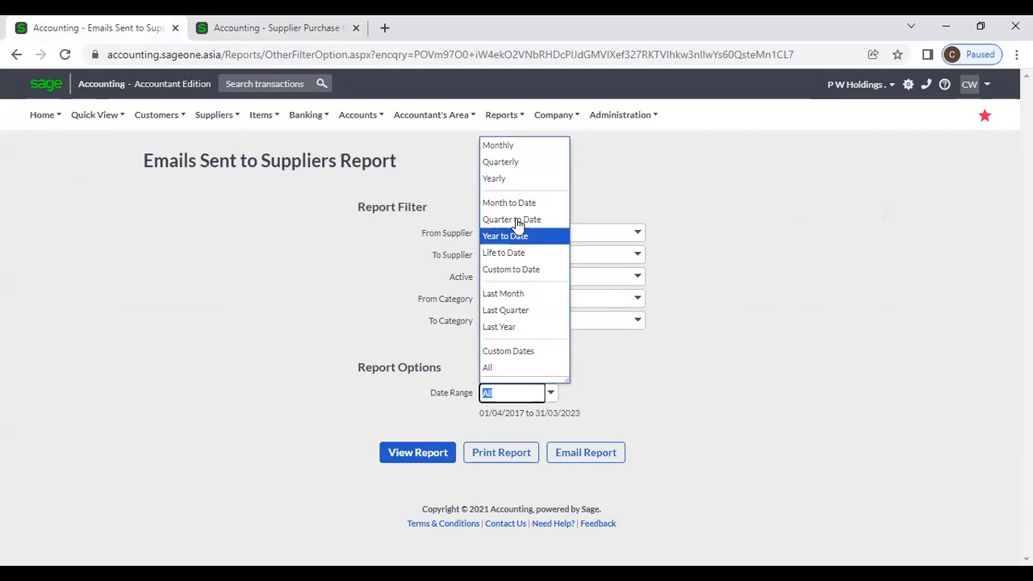
click(521, 177)
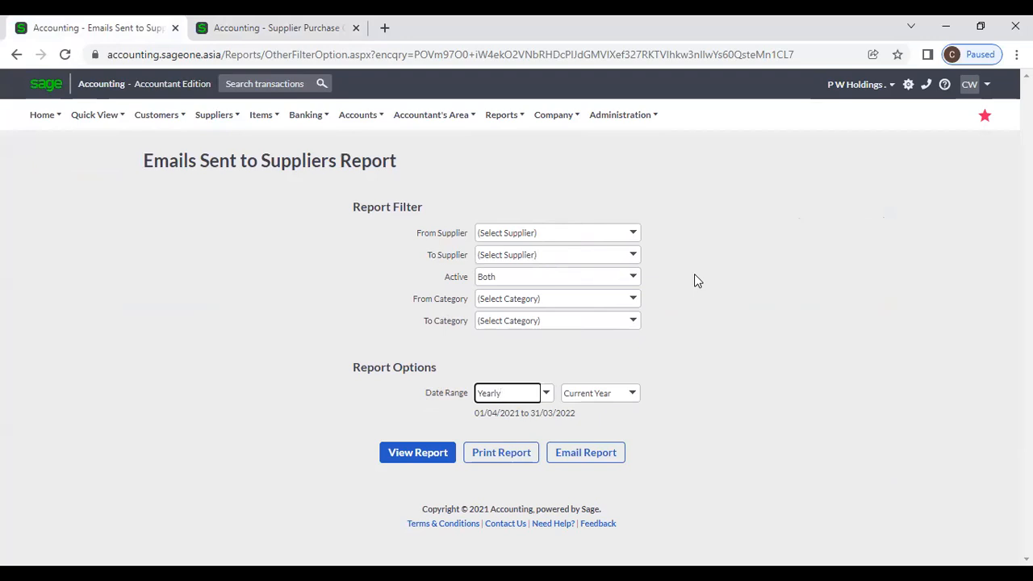
click(635, 235)
click(702, 226)
click(635, 279)
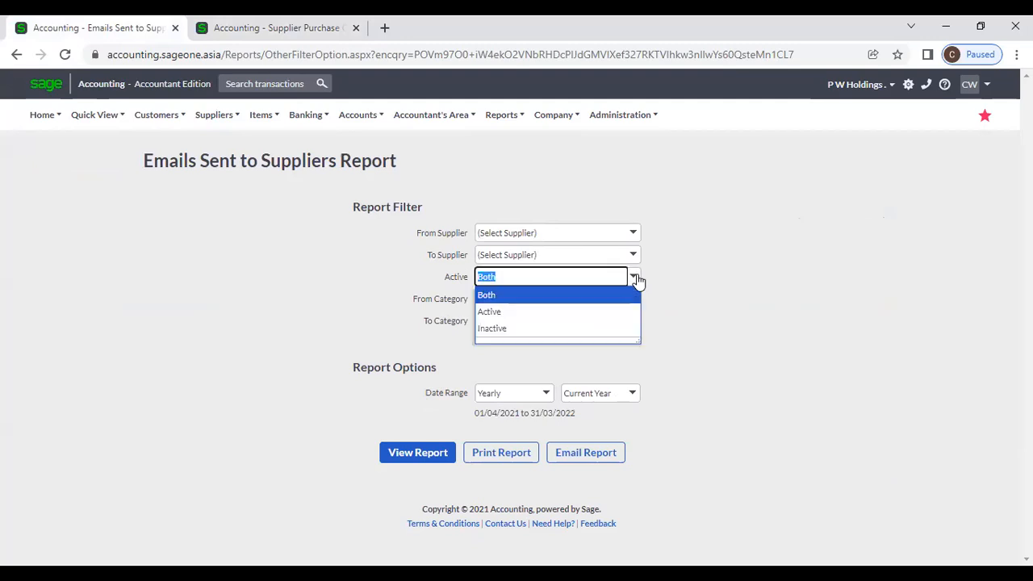
click(669, 280)
click(638, 301)
click(710, 311)
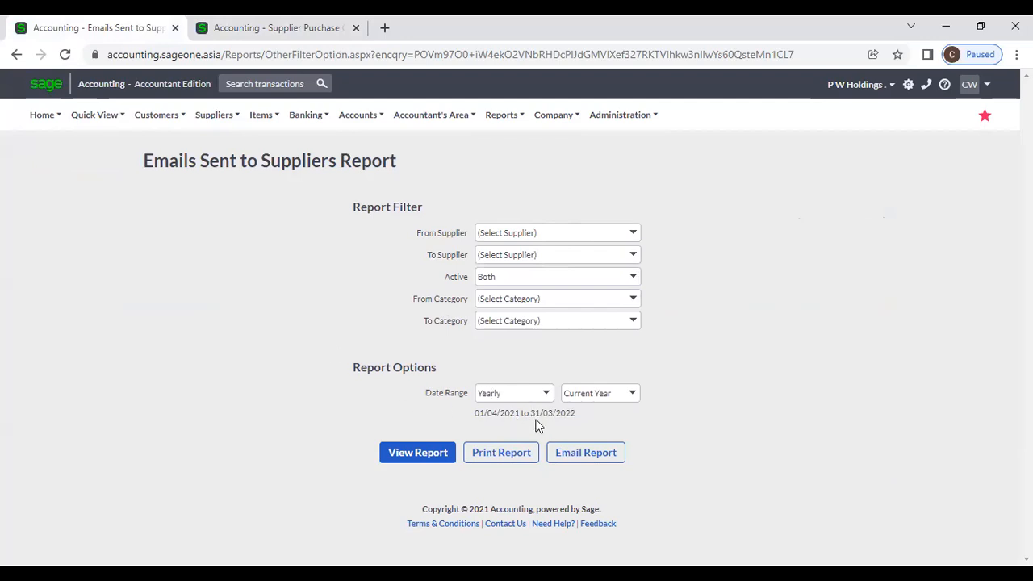
click(435, 455)
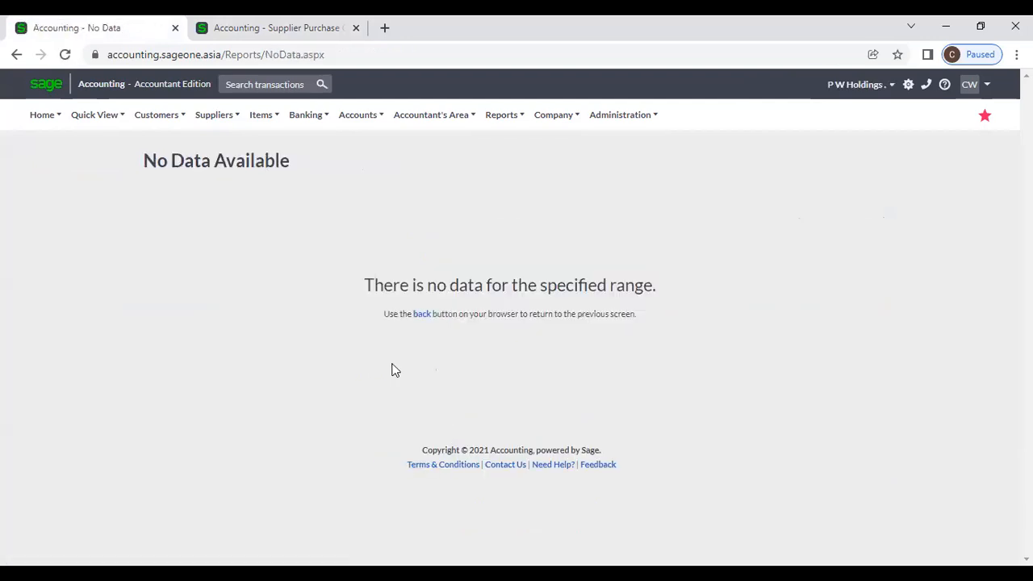
Step: Return to the report options, set the date range to All and view the Emails Sent to Suppliers report
click(422, 315)
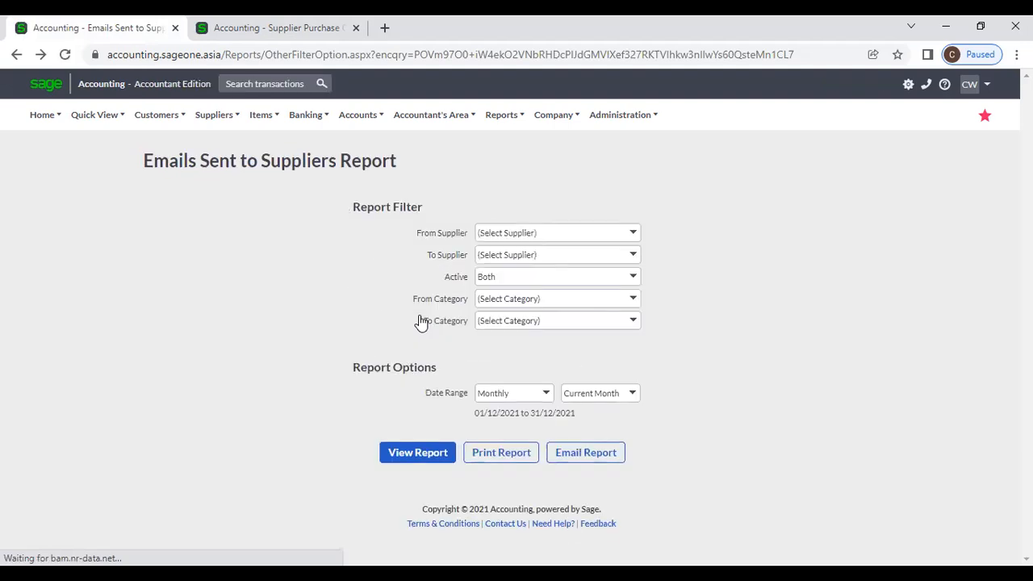
click(544, 395)
click(507, 368)
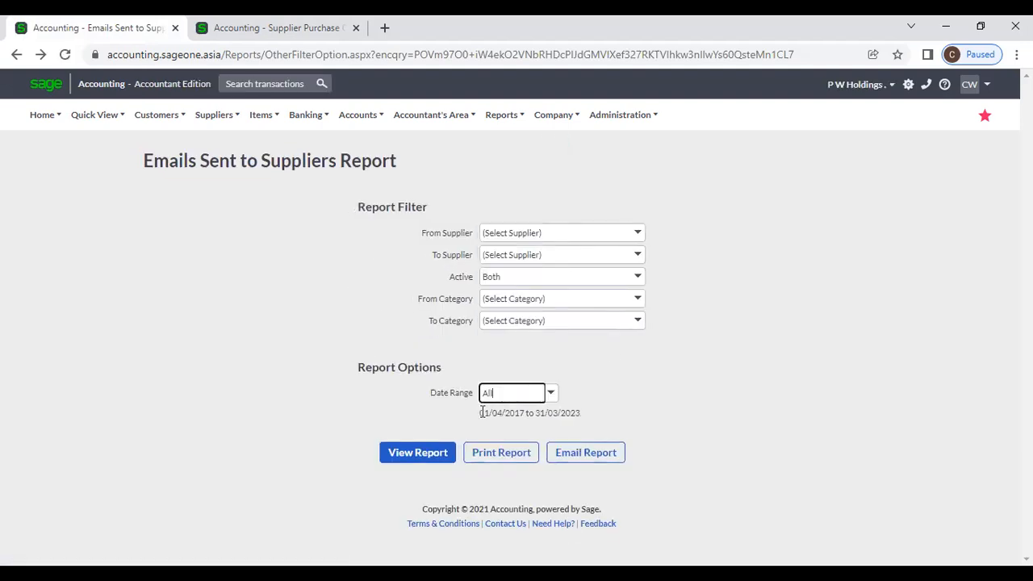
click(444, 453)
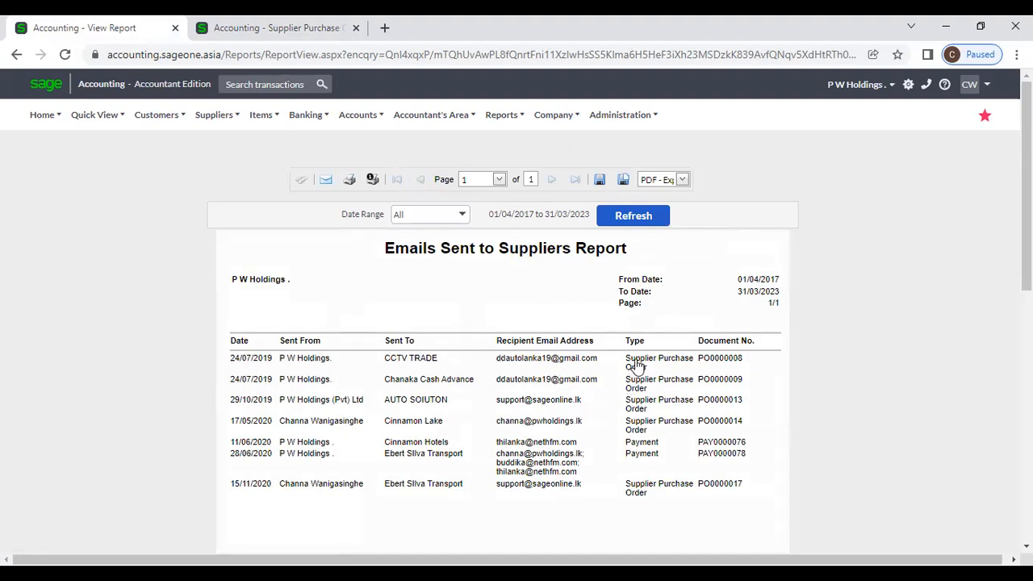
Step: Open the purchase order emailed to CCTV TRADE from the report and look through the document
click(713, 365)
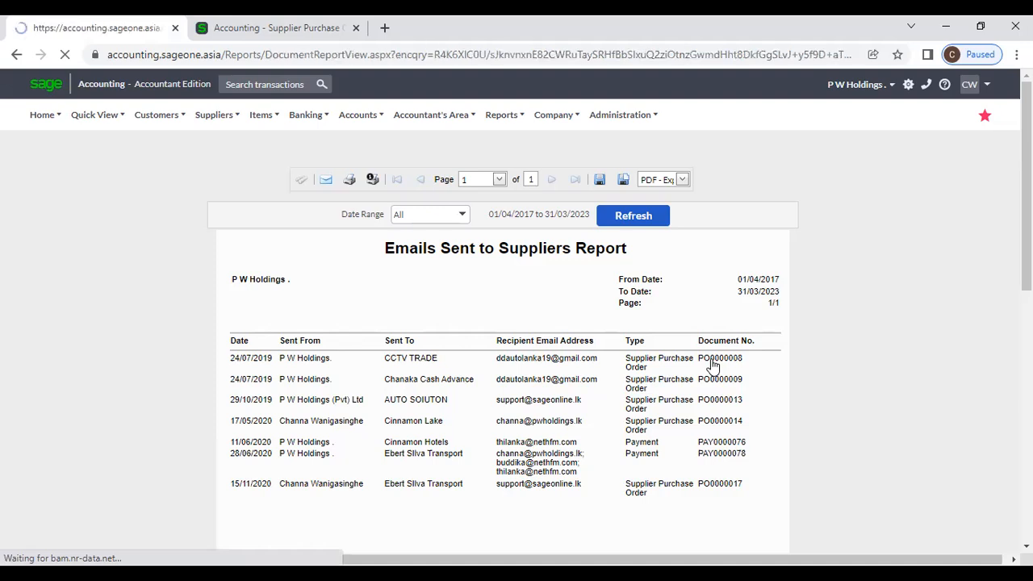
scroll(602, 410, down, 3)
scroll(602, 410, down, 3)
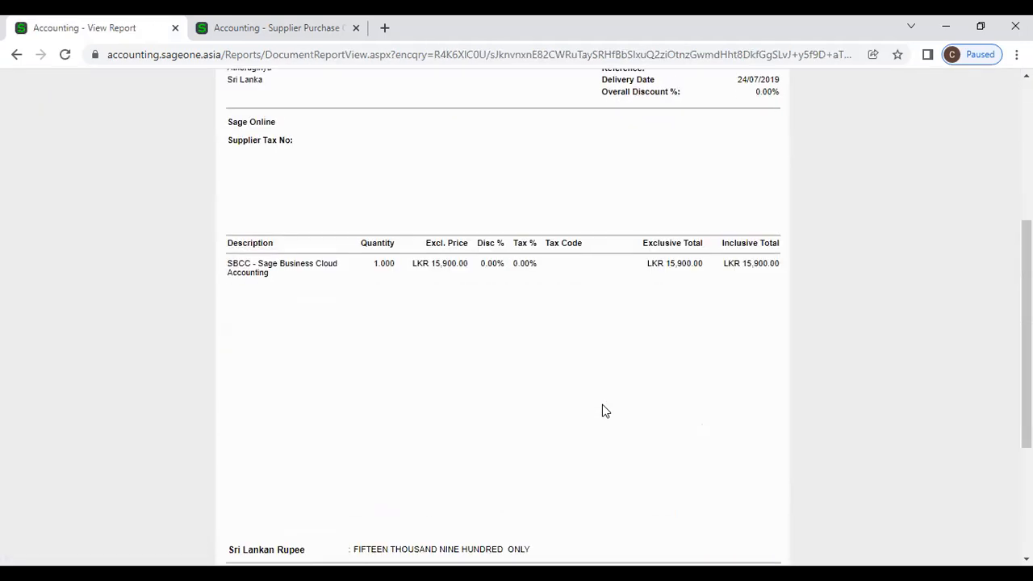
scroll(602, 411, up, 3)
scroll(602, 411, up, 3)
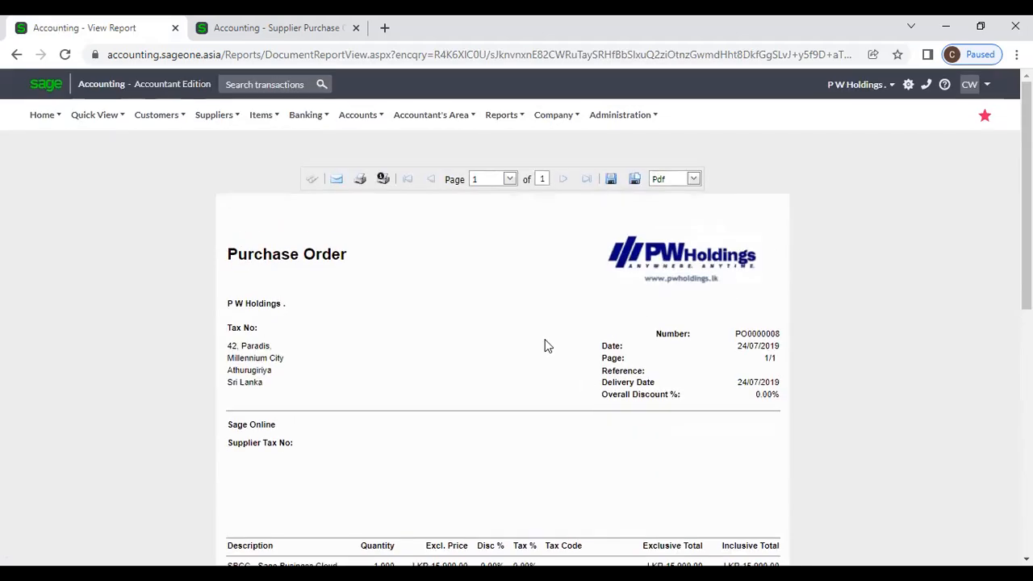
Step: Switch to the Supplier Purchase Orders browser tab and run the Supplier Invoices report there with its default options
click(233, 28)
mouse_move(194, 117)
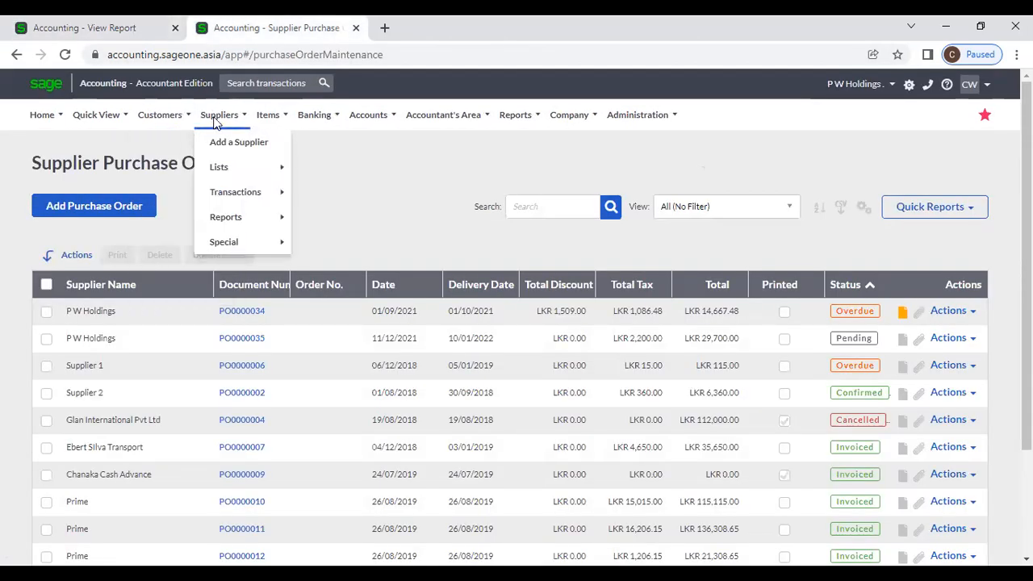
mouse_move(236, 218)
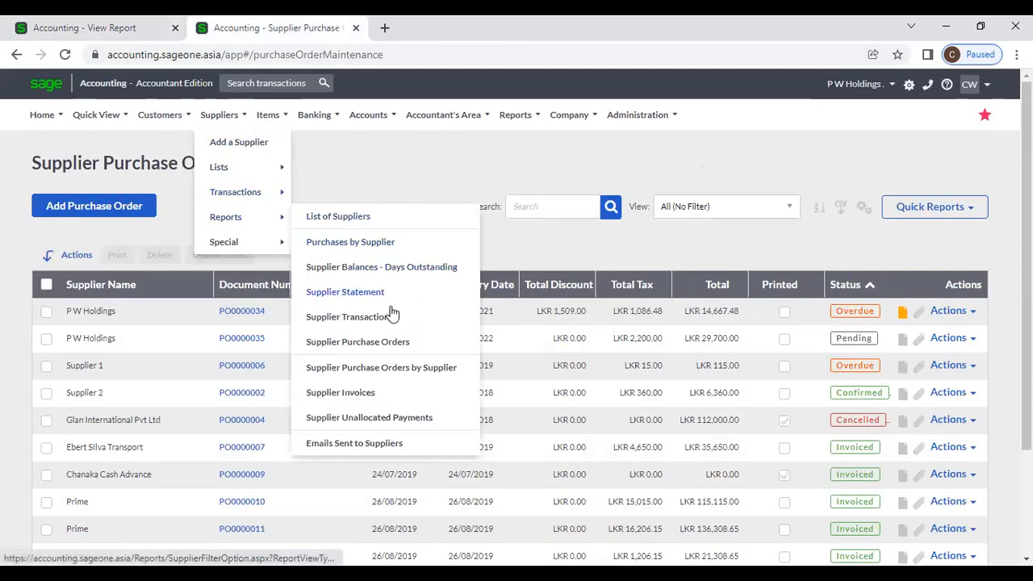
click(369, 393)
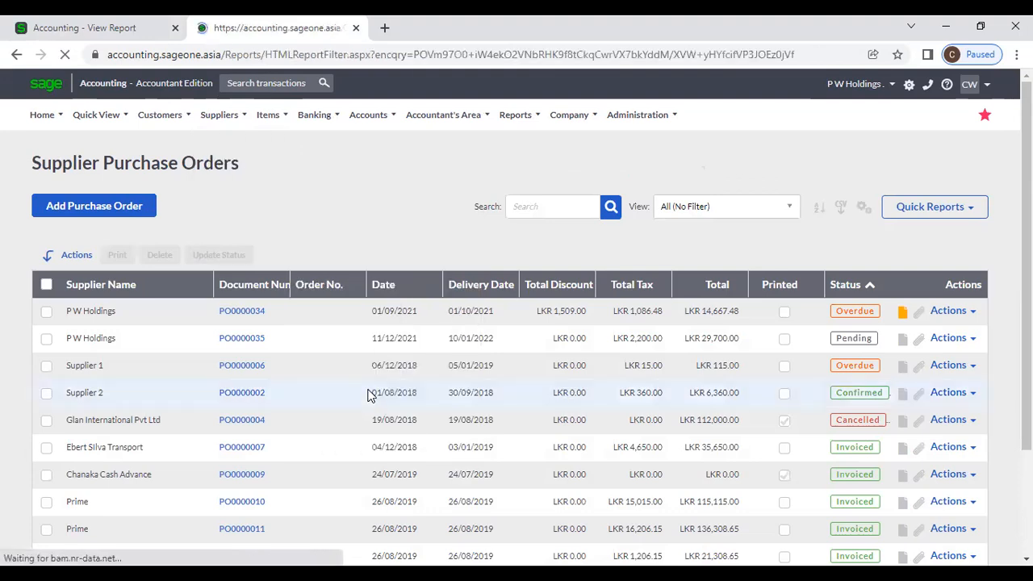
click(486, 370)
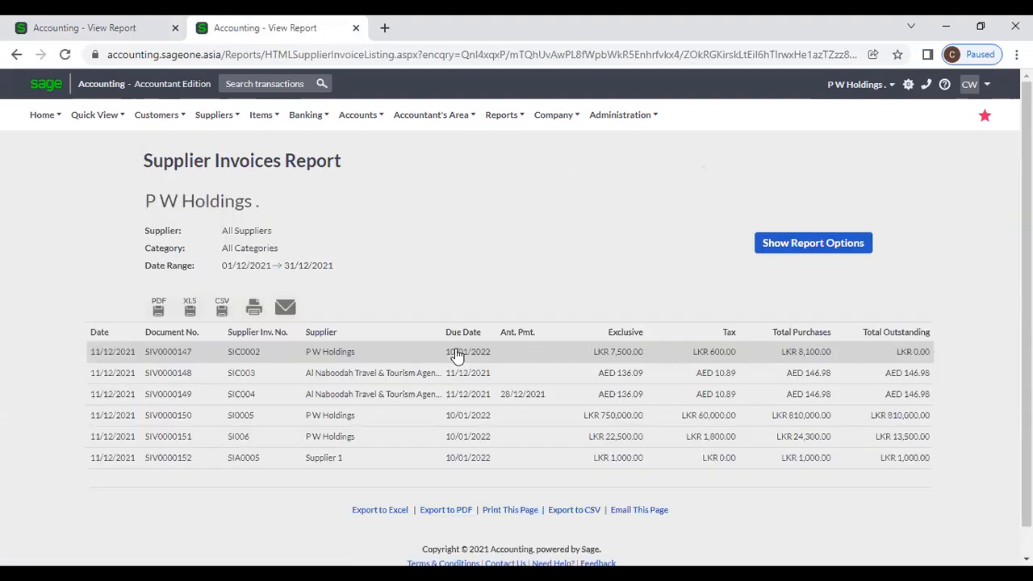
Step: Open the first Al Naboodah Travel & Tourism invoice from the report, look it over and return to the report
click(467, 382)
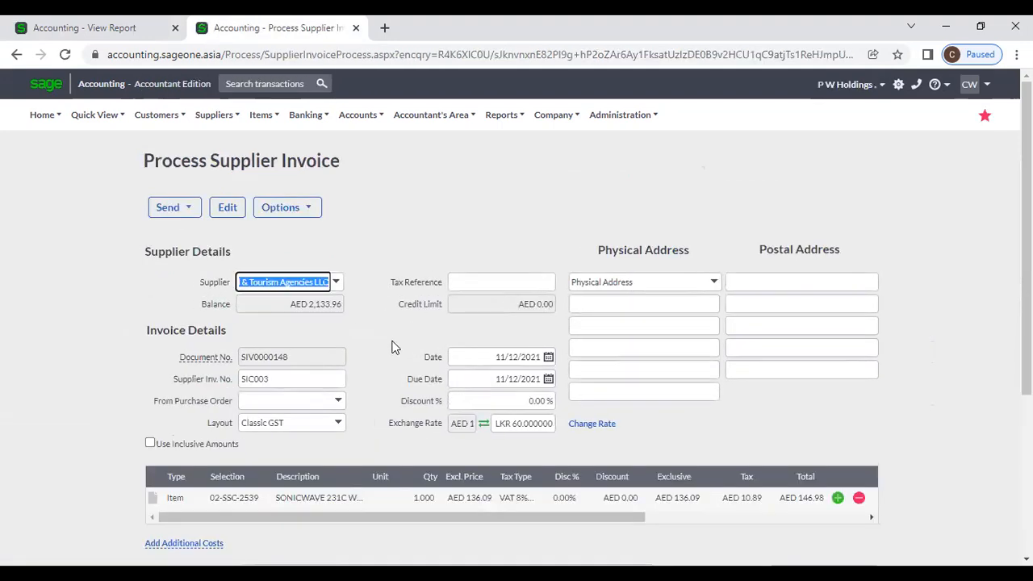
scroll(393, 347, down, 1)
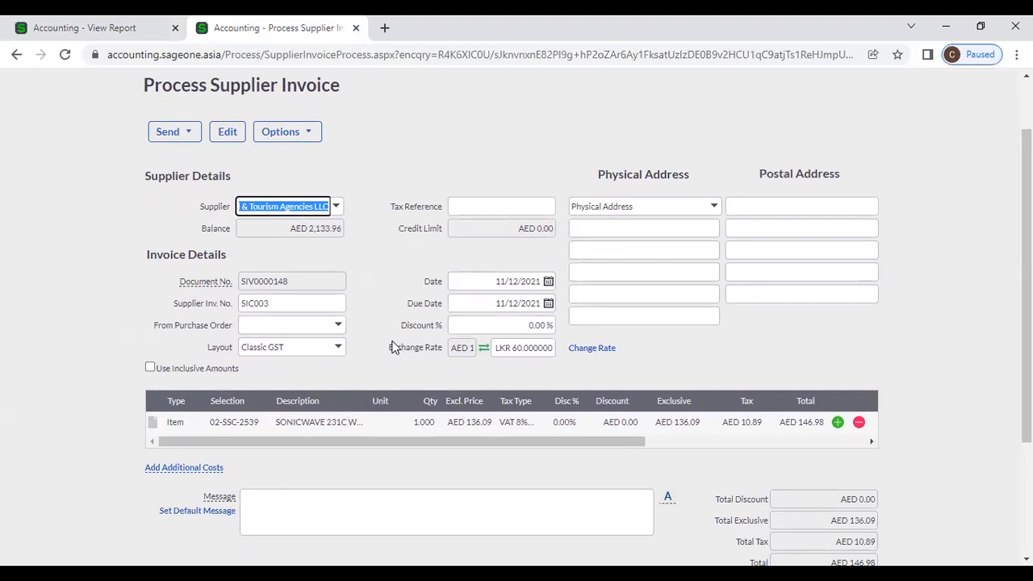
click(14, 56)
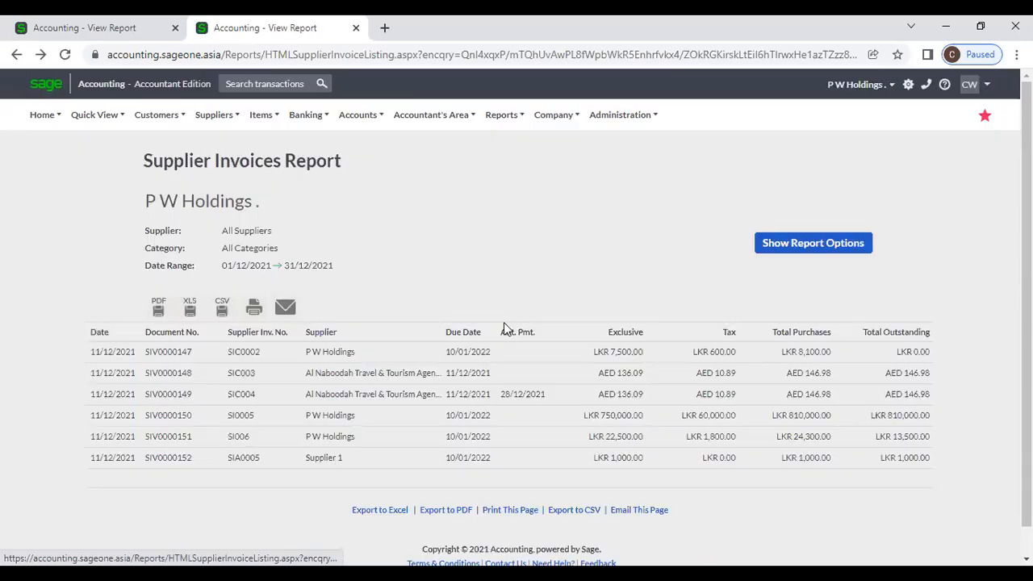
Step: Open the P W Holdings invoice for LKR 24,300.00, look through its items and additional costs, and return to the report
click(811, 440)
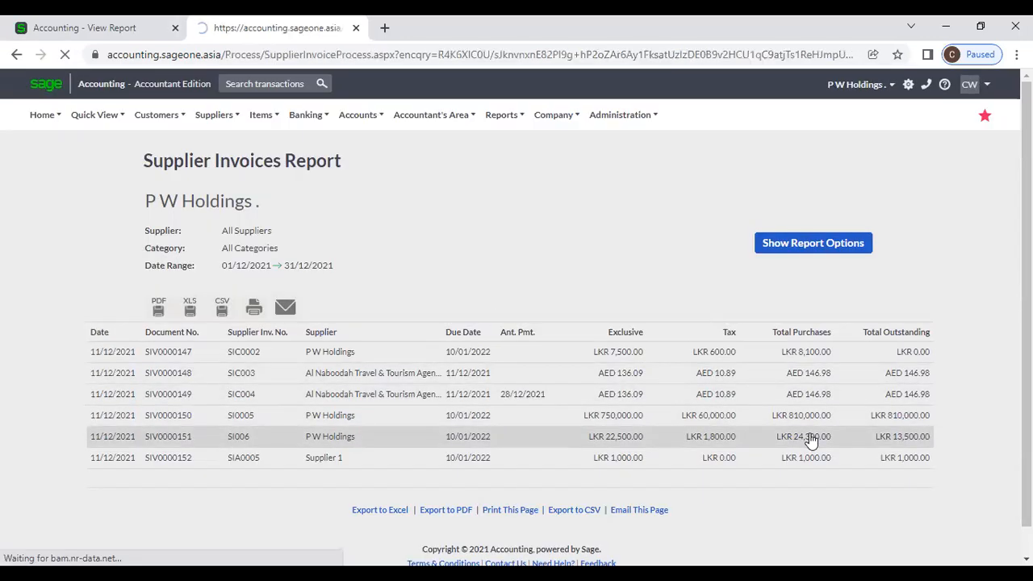
scroll(737, 427, down, 5)
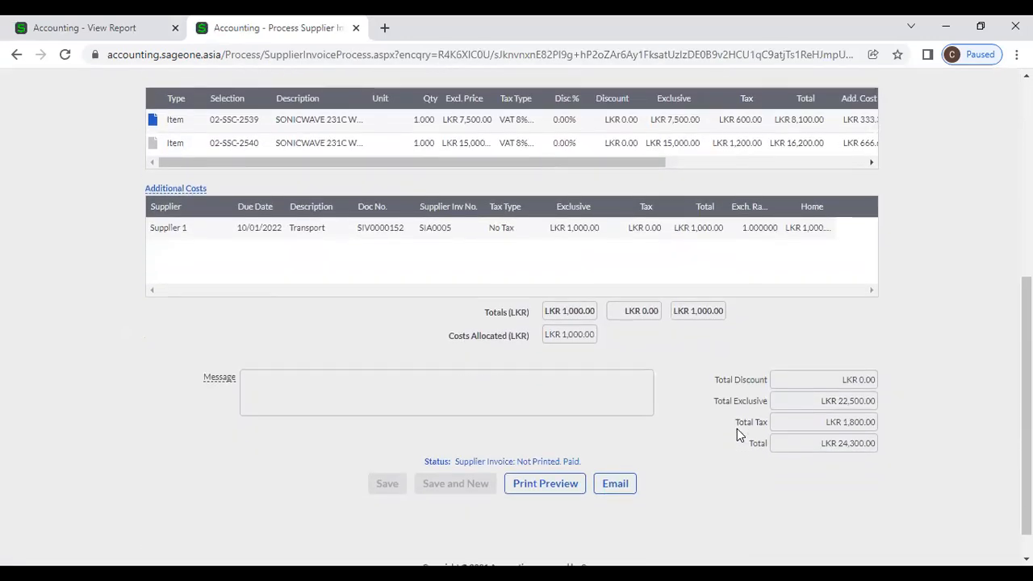
scroll(737, 432, up, 5)
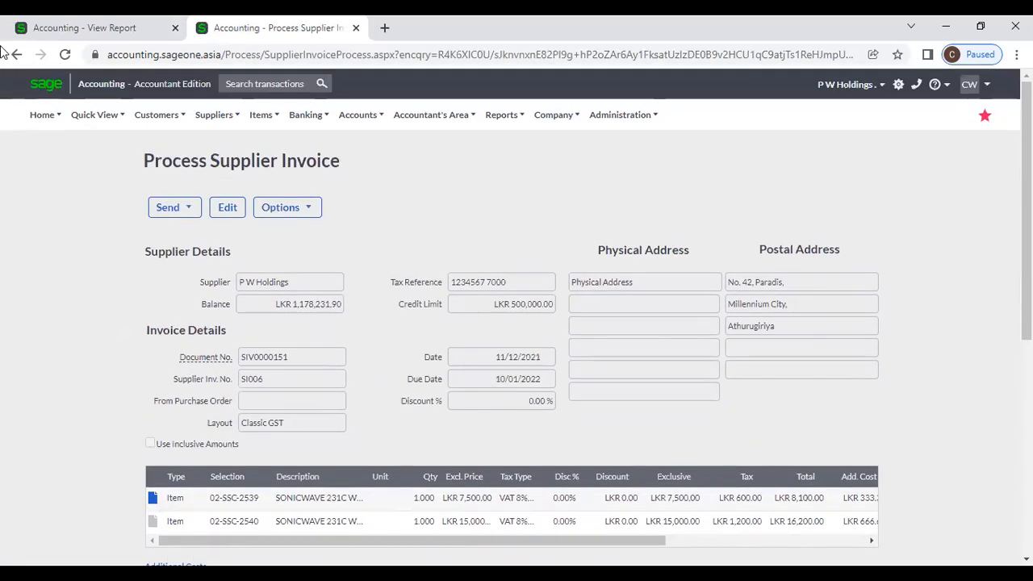
click(16, 55)
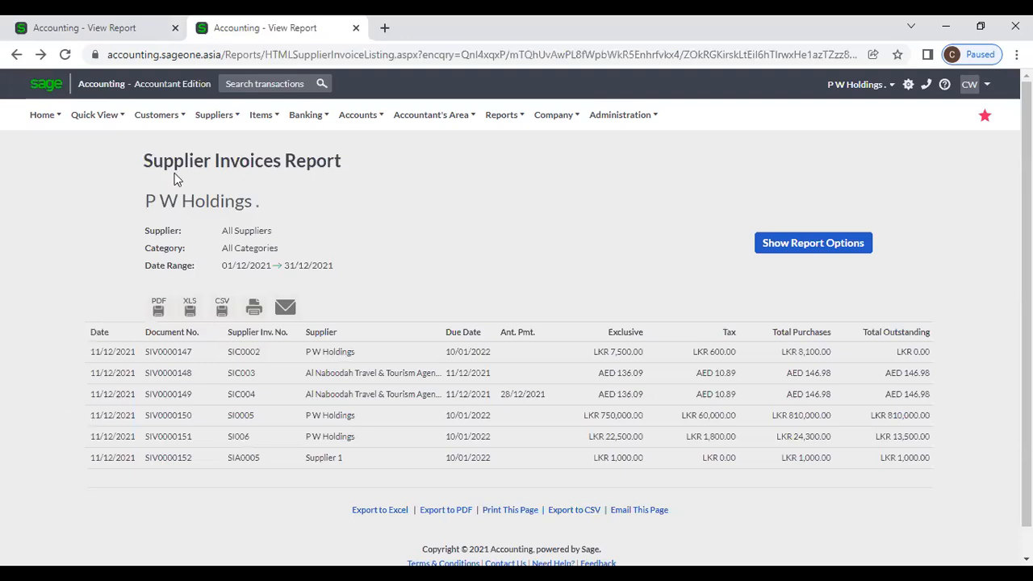
Step: Open the Adjust Supplier Opening Balances page from the special supplier functions
mouse_move(225, 118)
mouse_move(214, 235)
mouse_move(217, 212)
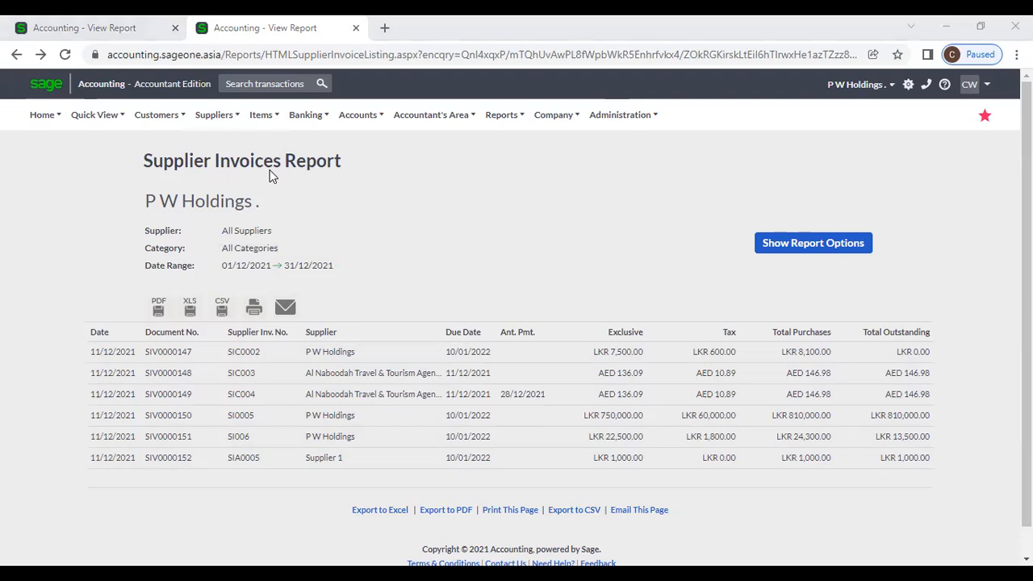
mouse_move(214, 115)
mouse_move(245, 238)
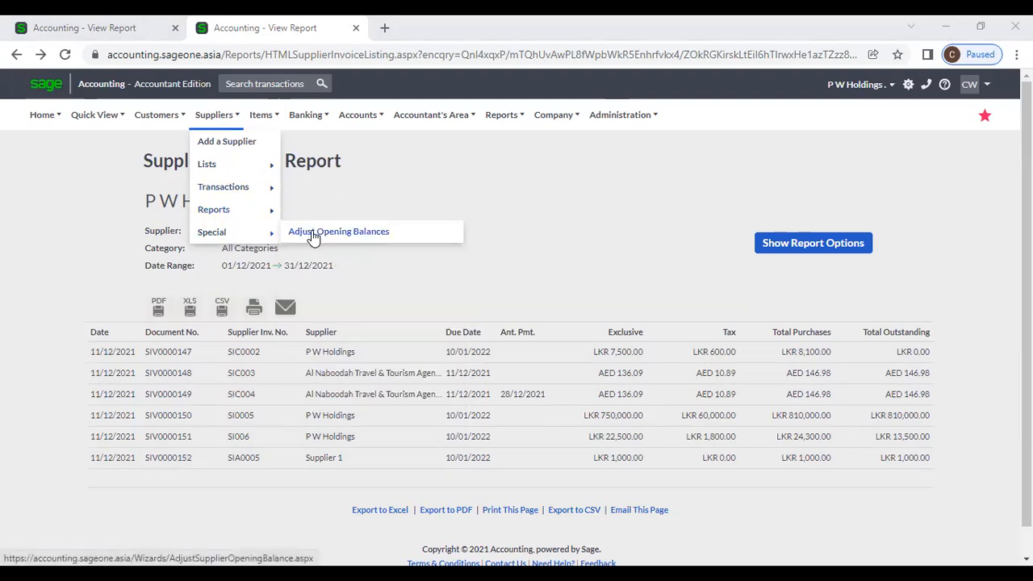
click(349, 234)
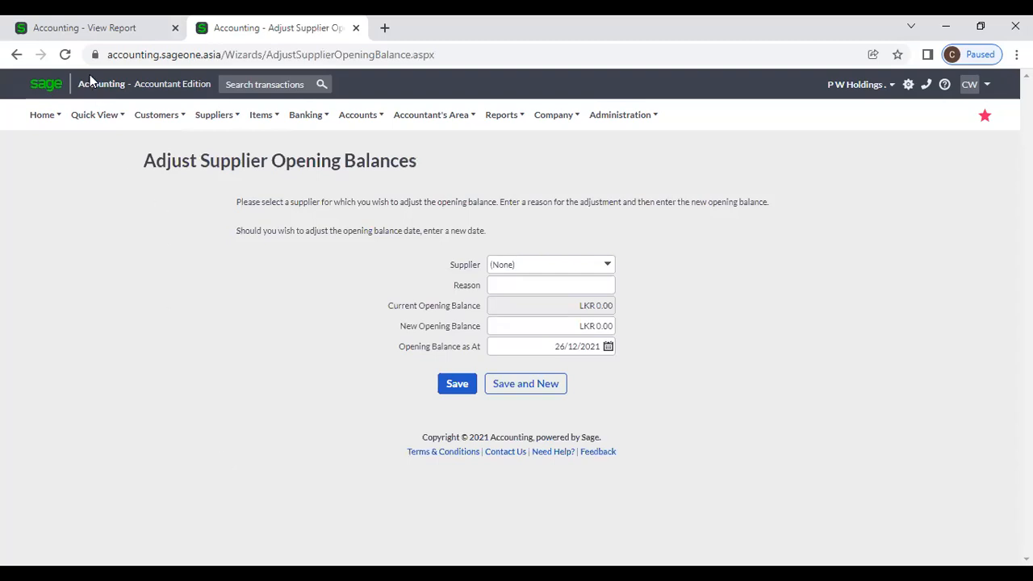
Step: Open a blank New Supplier form in the purchase order's browser tab and select its Opening Balance field
click(91, 32)
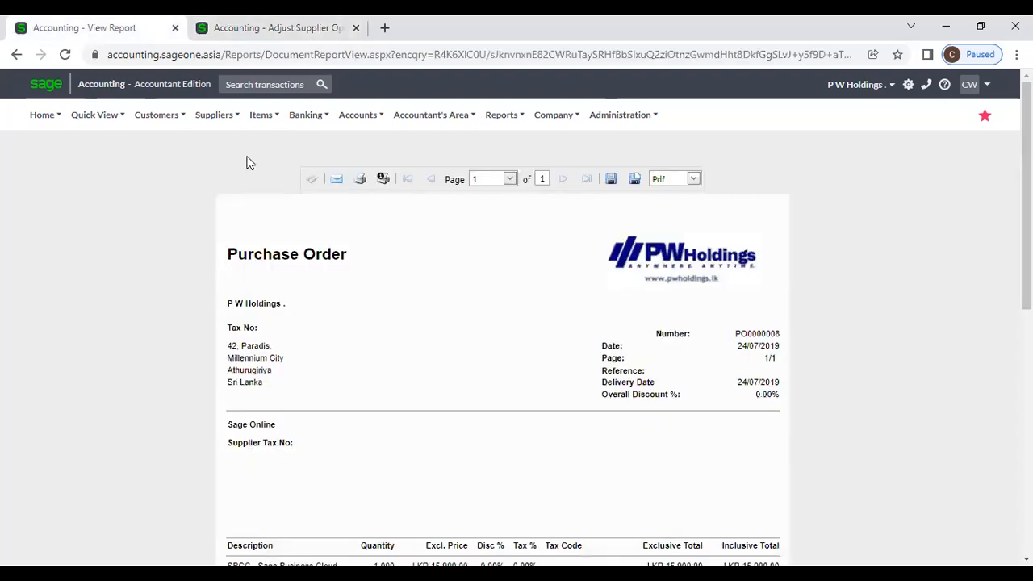
mouse_move(207, 134)
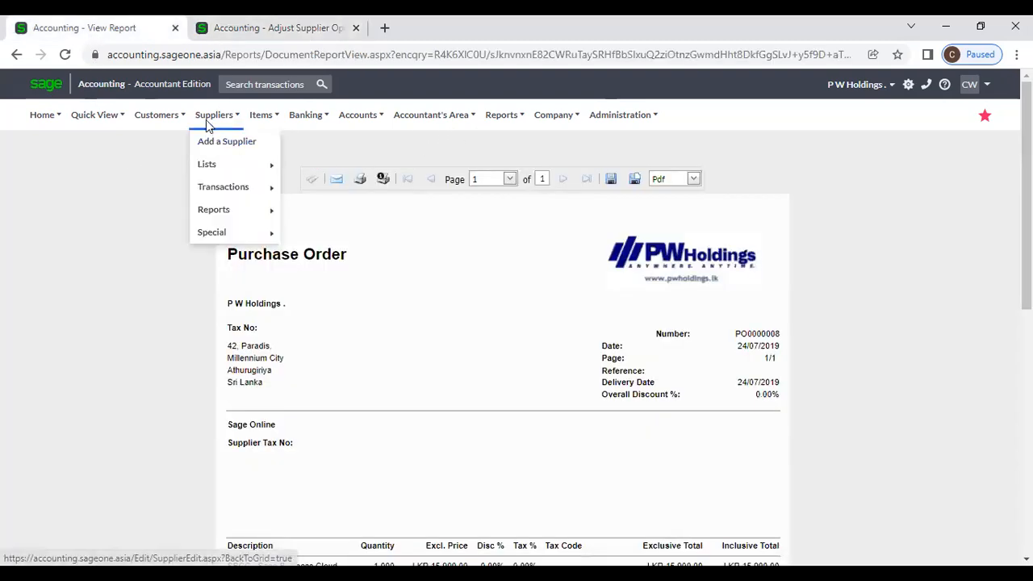
click(211, 149)
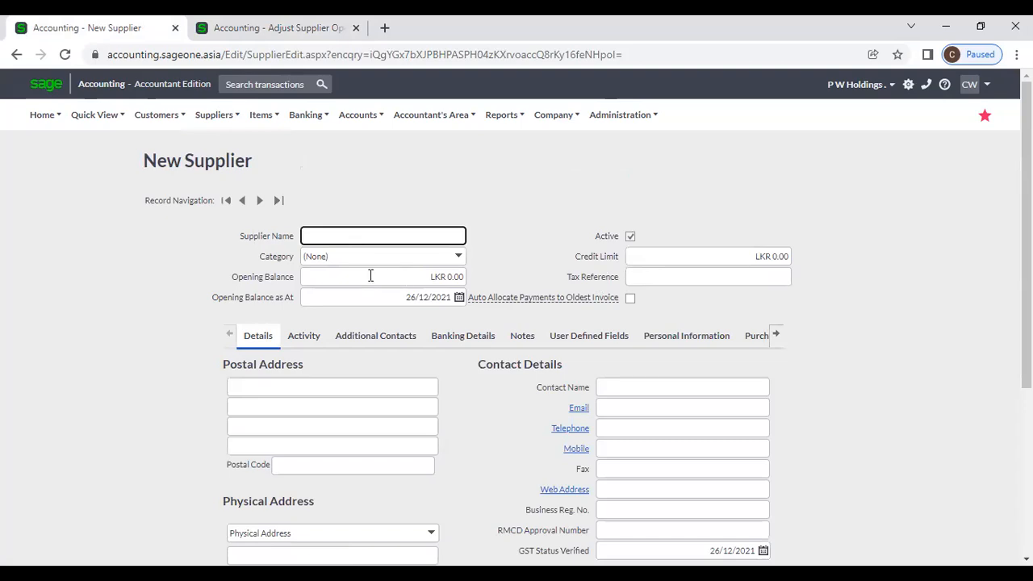
click(370, 276)
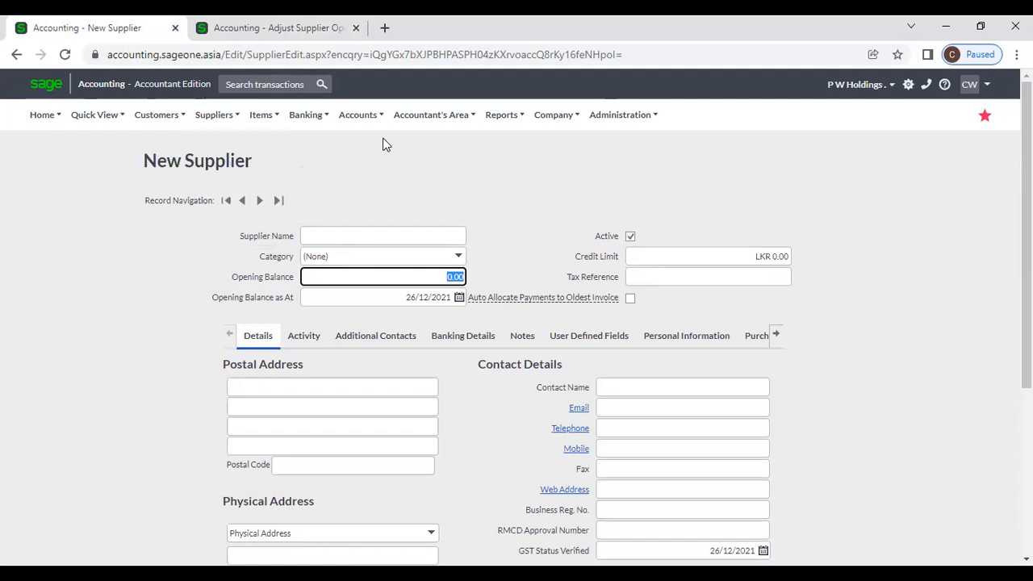
Step: Open the company's Opening Balances wizard and go from its Trade Payables account to the Supplier Opening Balances page
mouse_move(549, 120)
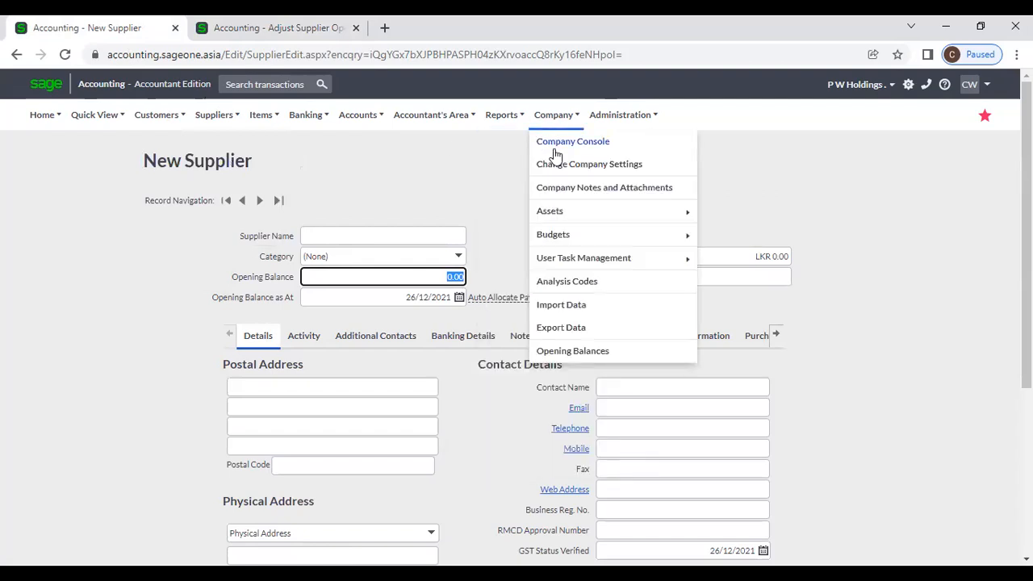
click(575, 351)
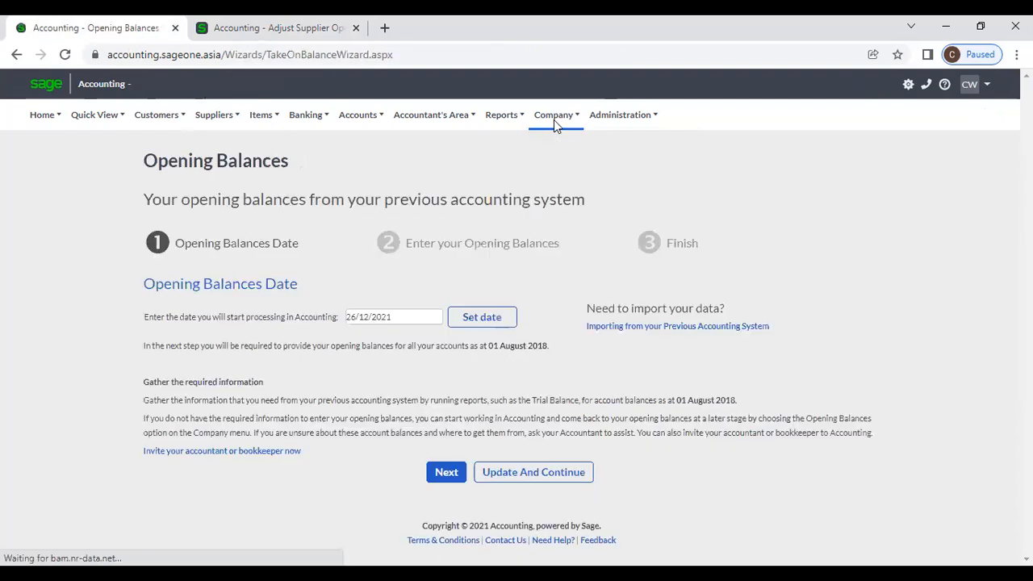
scroll(634, 323, down, 4)
scroll(628, 386, down, 6)
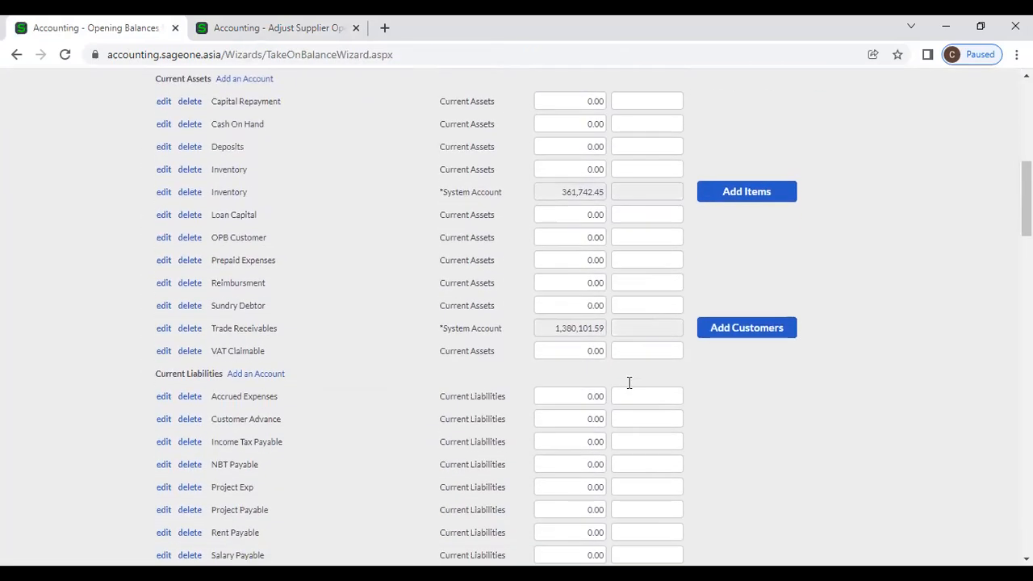
click(721, 367)
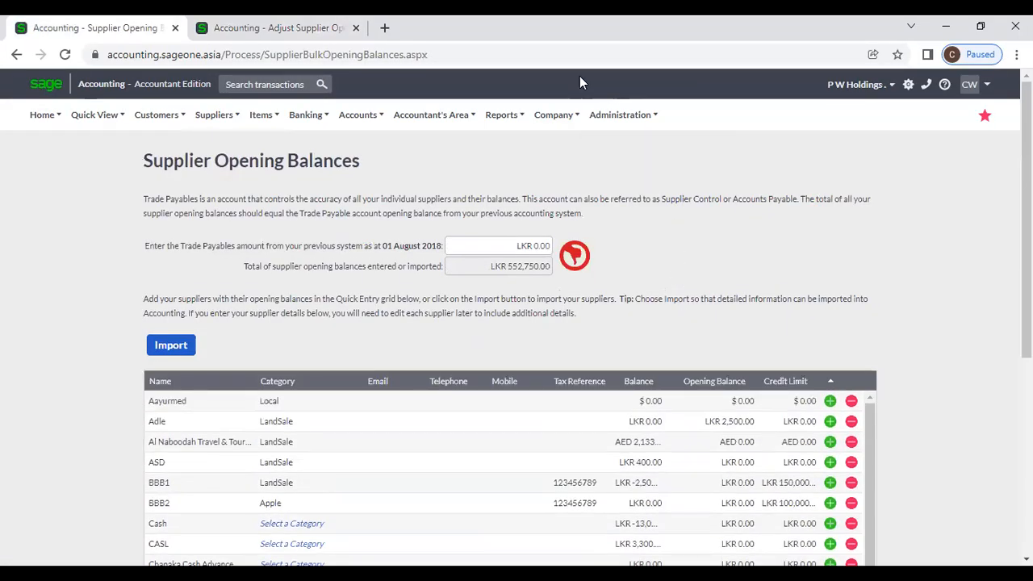
Step: Review where the company opening balances are reached, return to the Adjust Supplier Opening Balances page and show the supplier functions
click(576, 116)
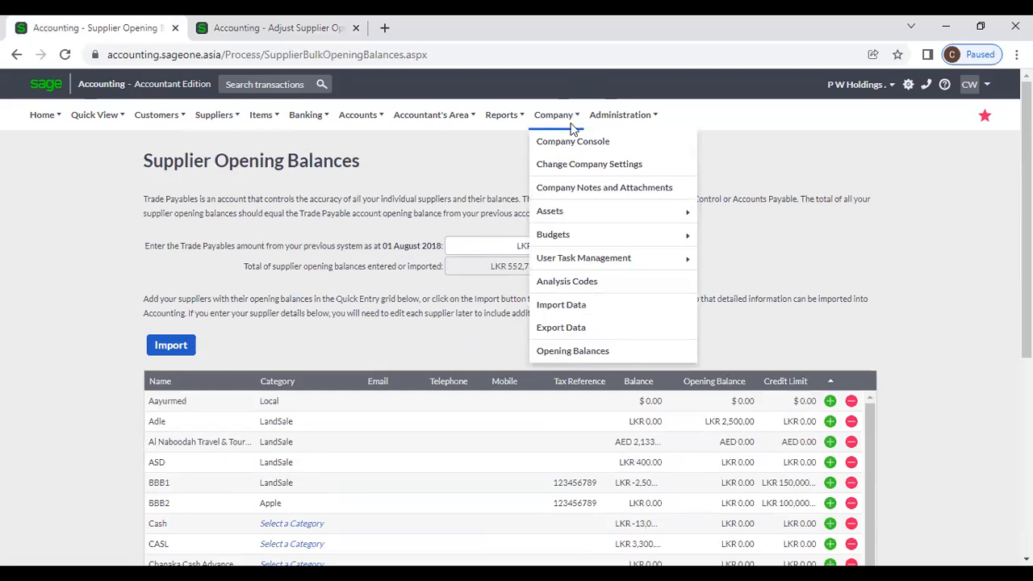
mouse_move(544, 110)
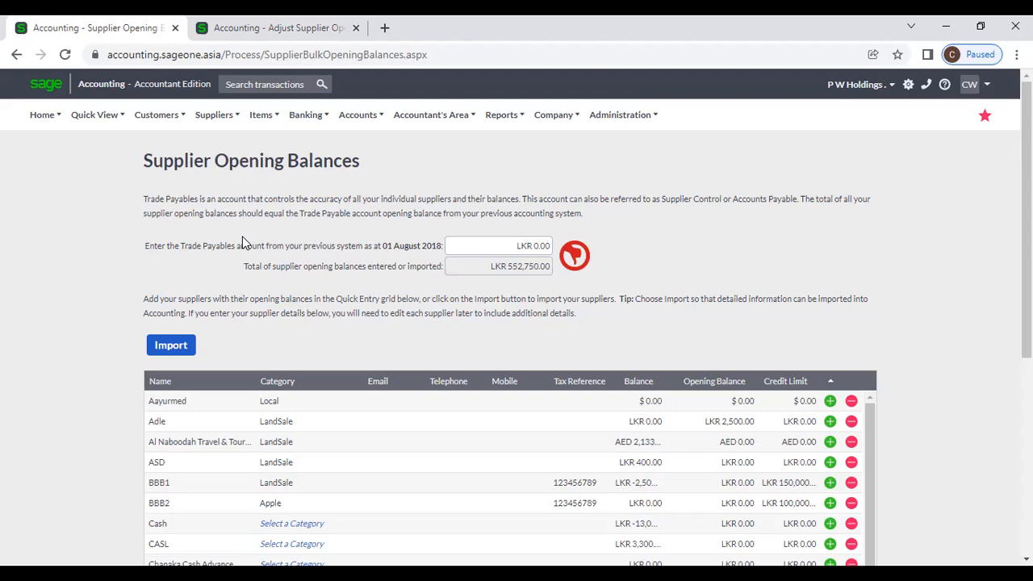
click(252, 29)
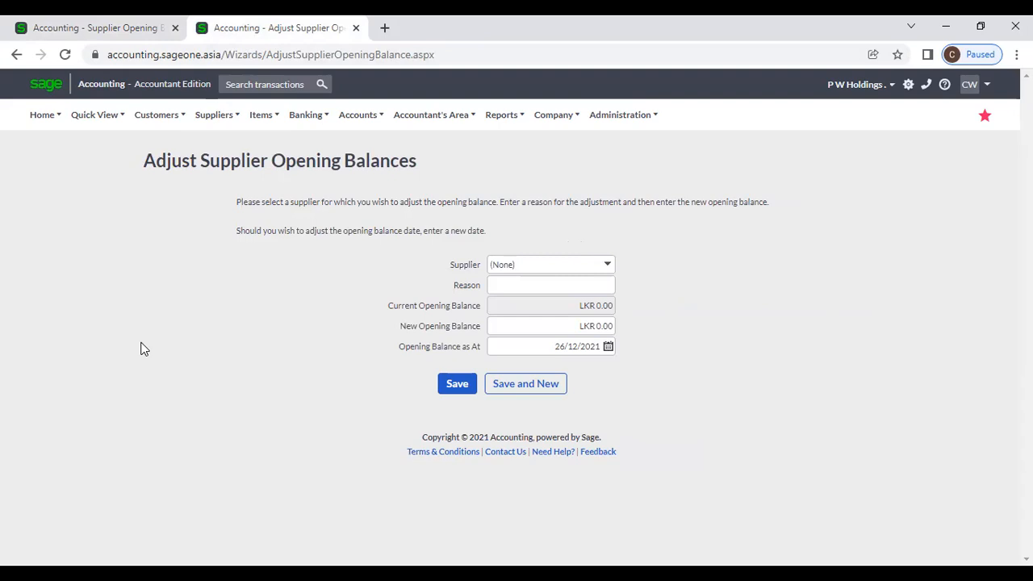
click(214, 117)
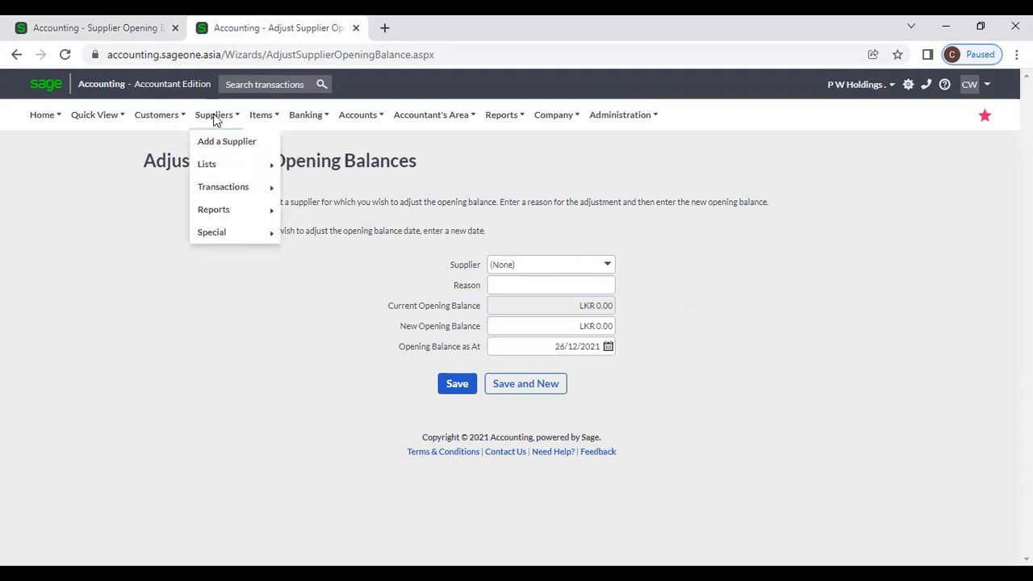
Step: Open the form for adjusting supplier opening balances
mouse_move(224, 234)
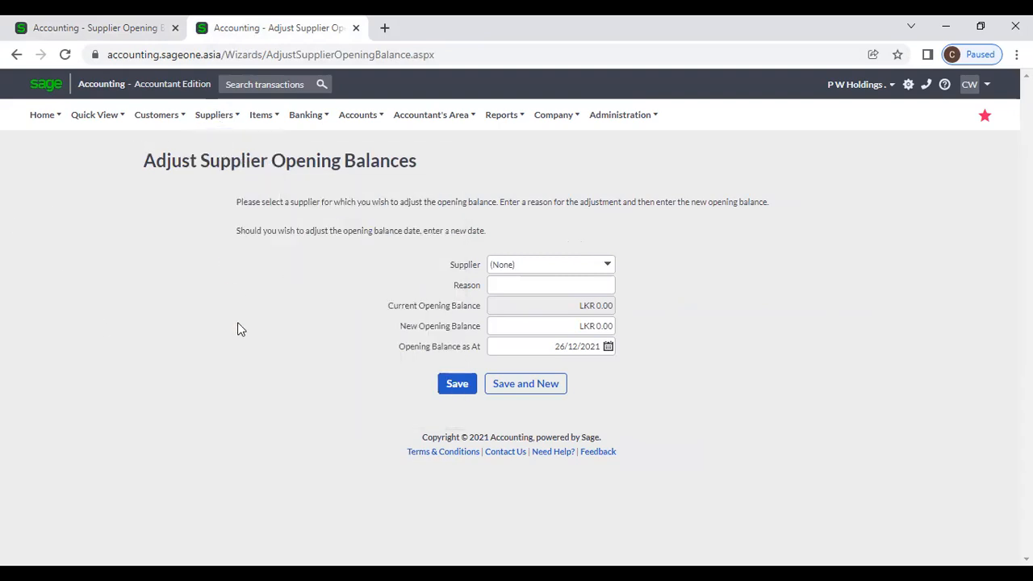
click(212, 118)
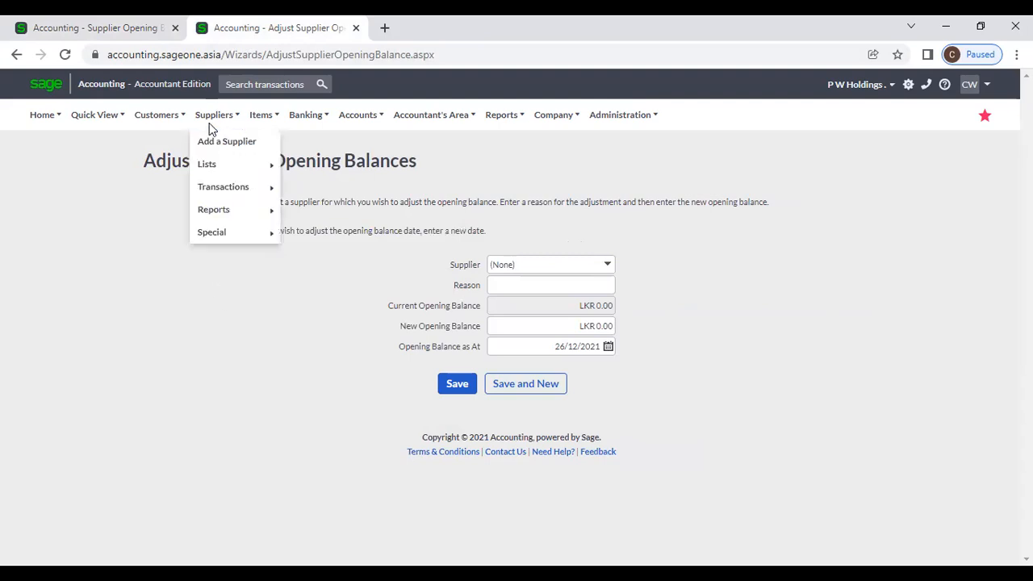
mouse_move(230, 232)
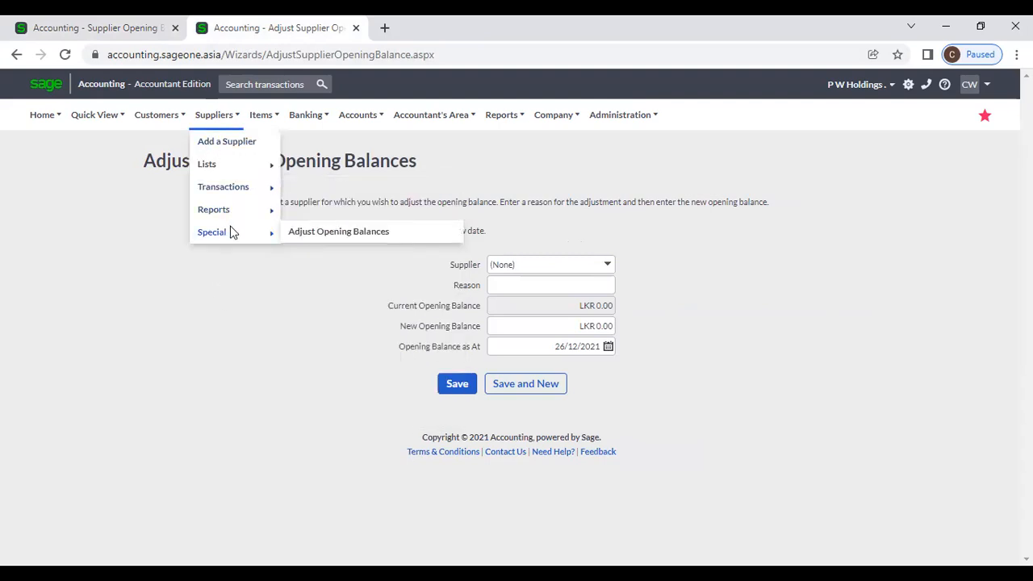
click(316, 240)
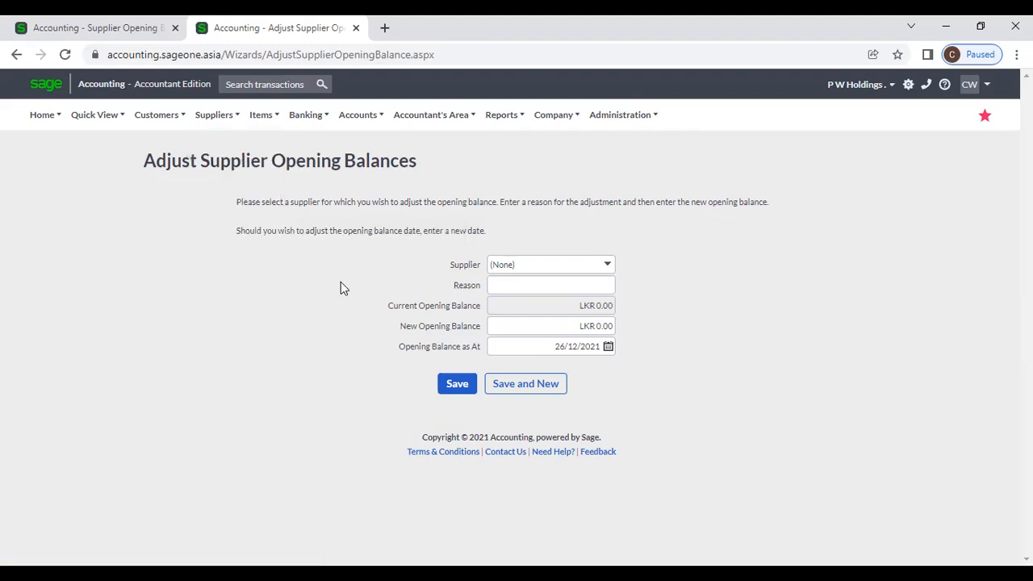
Step: Choose P W Holdings as the supplier for the opening balance adjustment
click(606, 267)
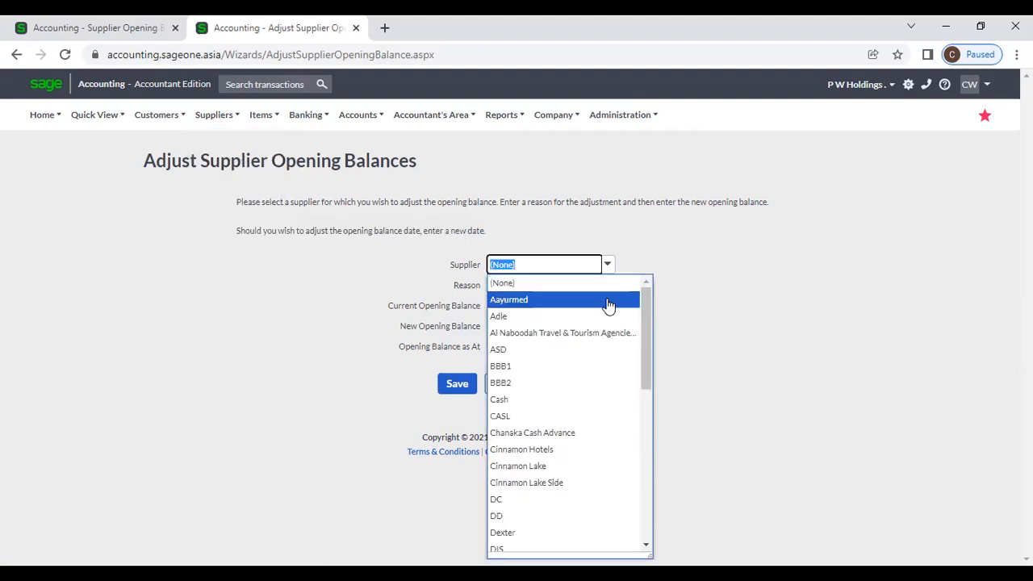
click(609, 304)
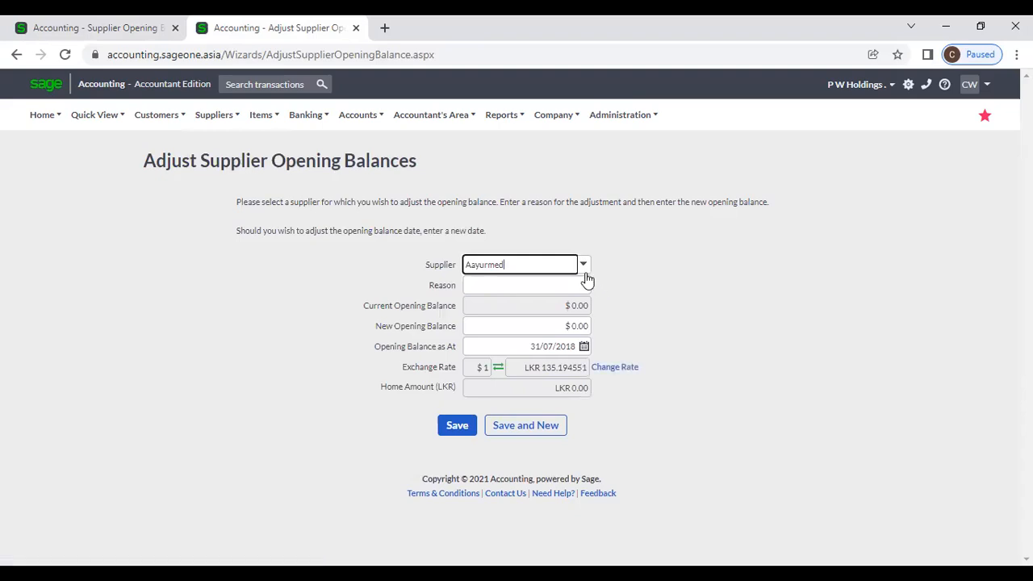
click(586, 274)
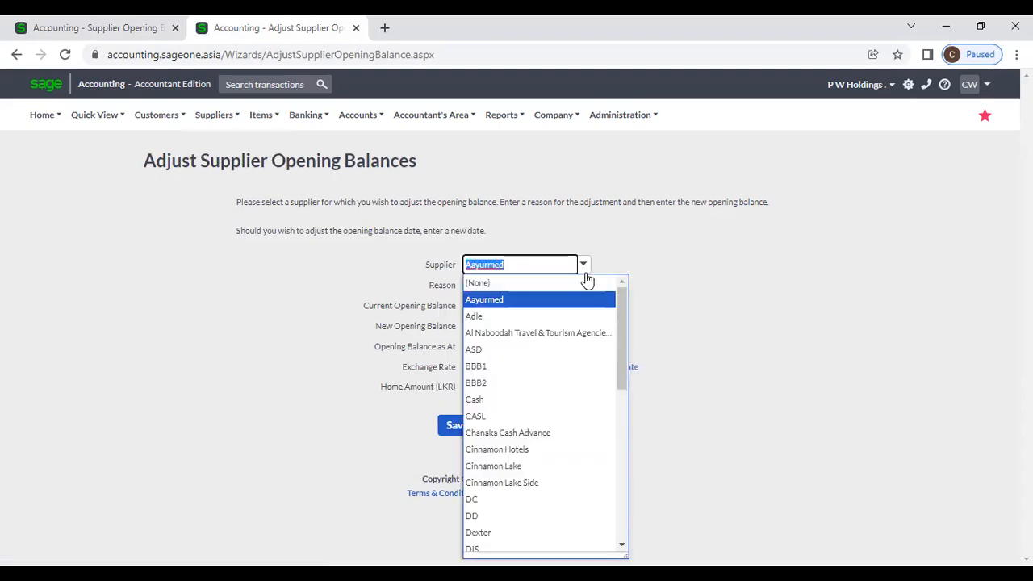
text(P W Holdings)
click(587, 282)
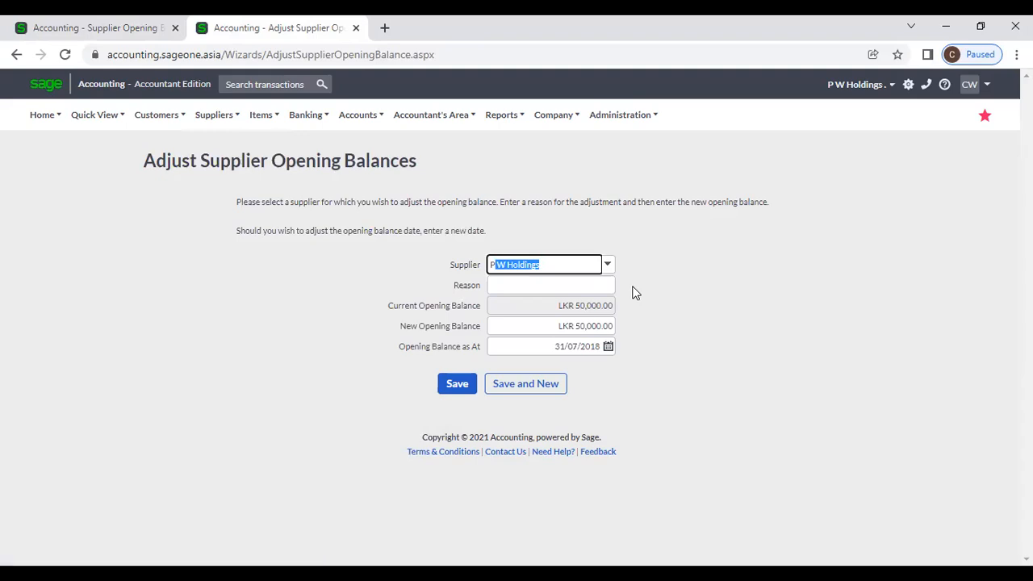
click(638, 279)
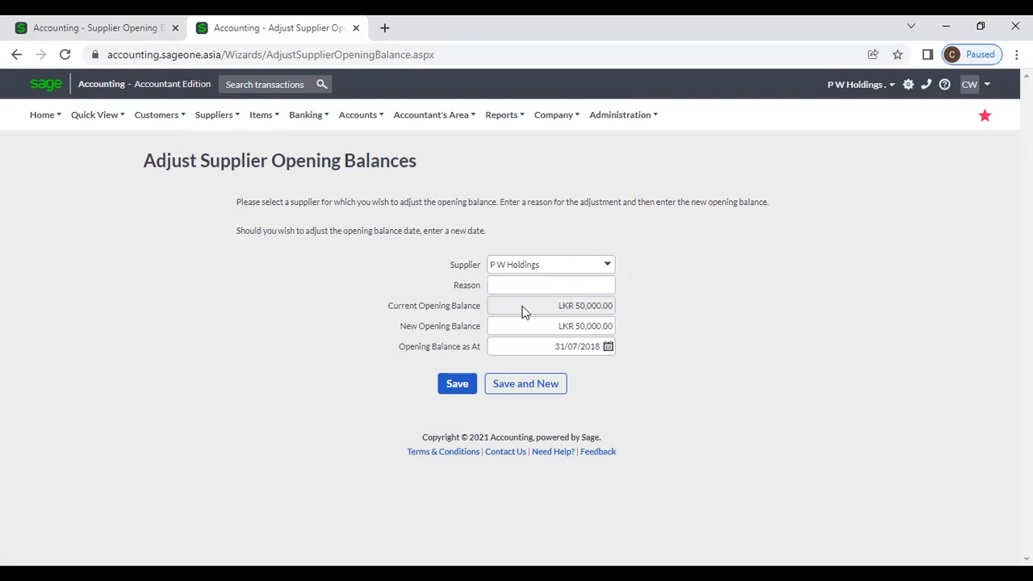
Step: Set the supplier's new opening balance to LKR 25,000.00
click(576, 326)
text(25)
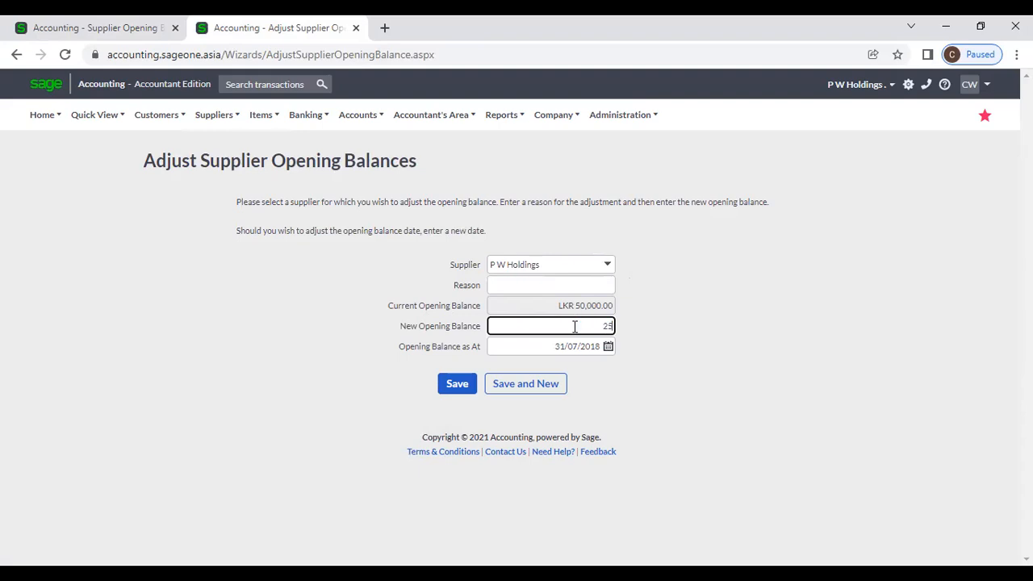
text(,00000)
click(869, 285)
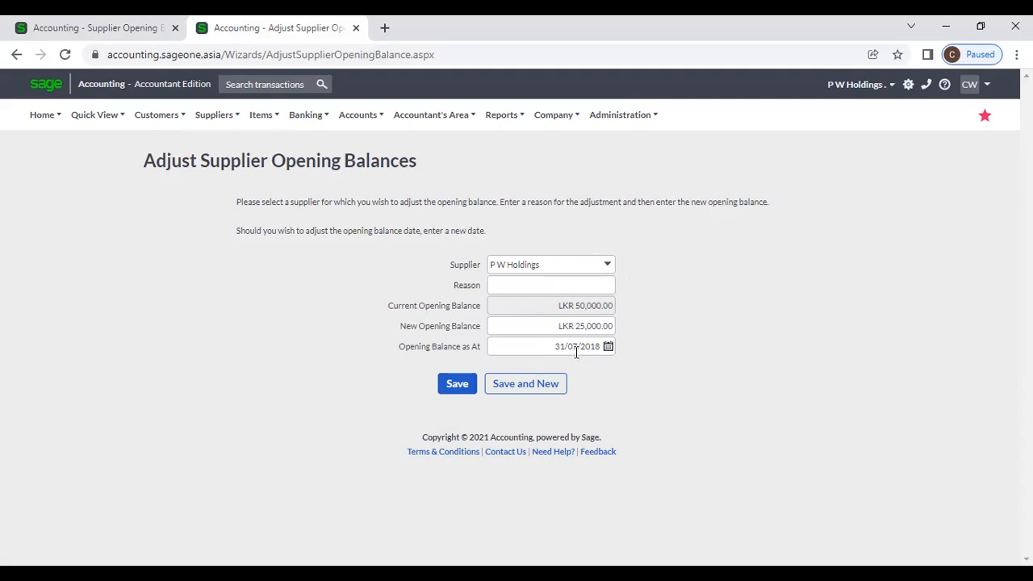
Step: Try to save the opening balance adjustment with the reason left blank
click(512, 285)
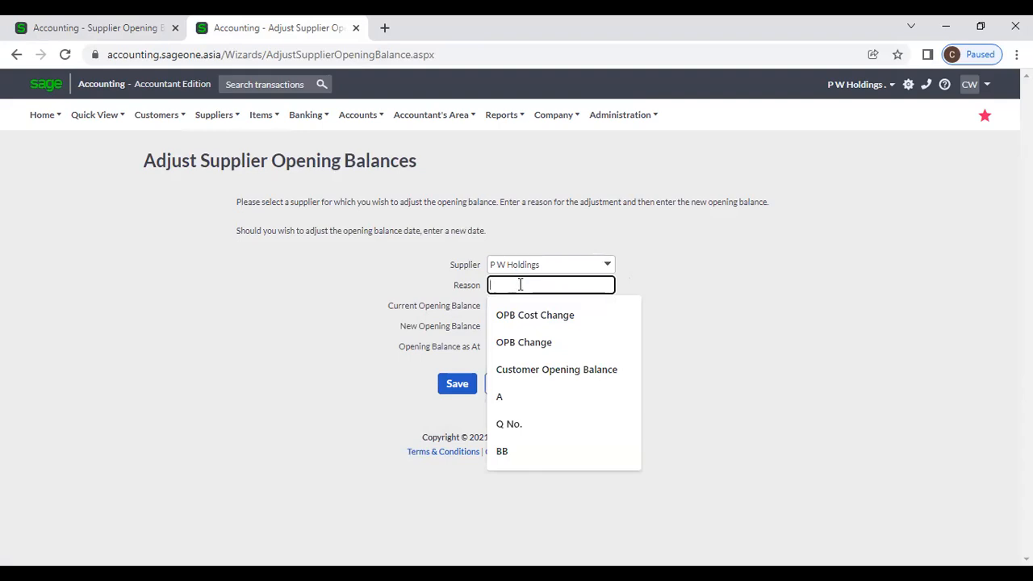
click(734, 314)
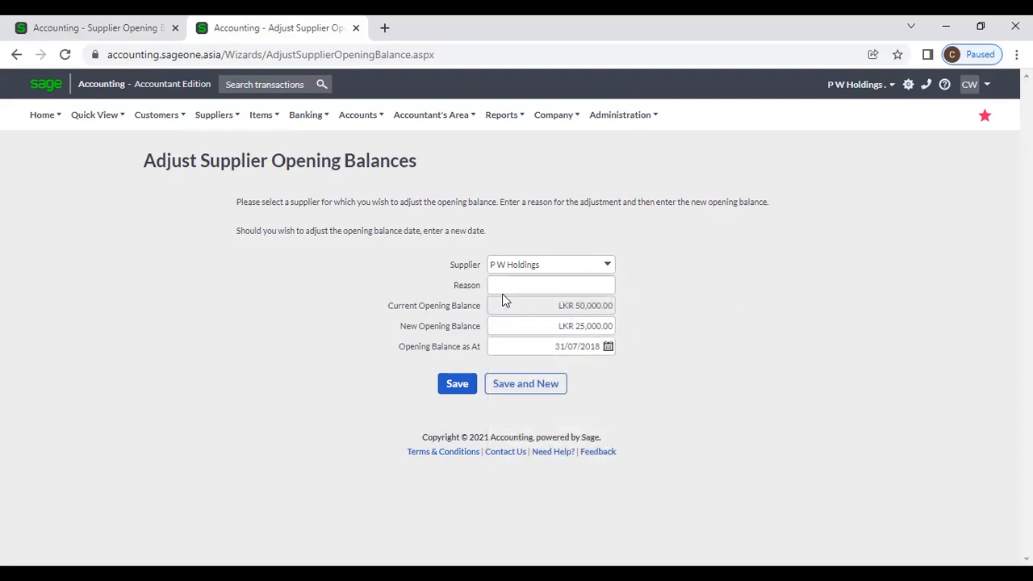
click(461, 387)
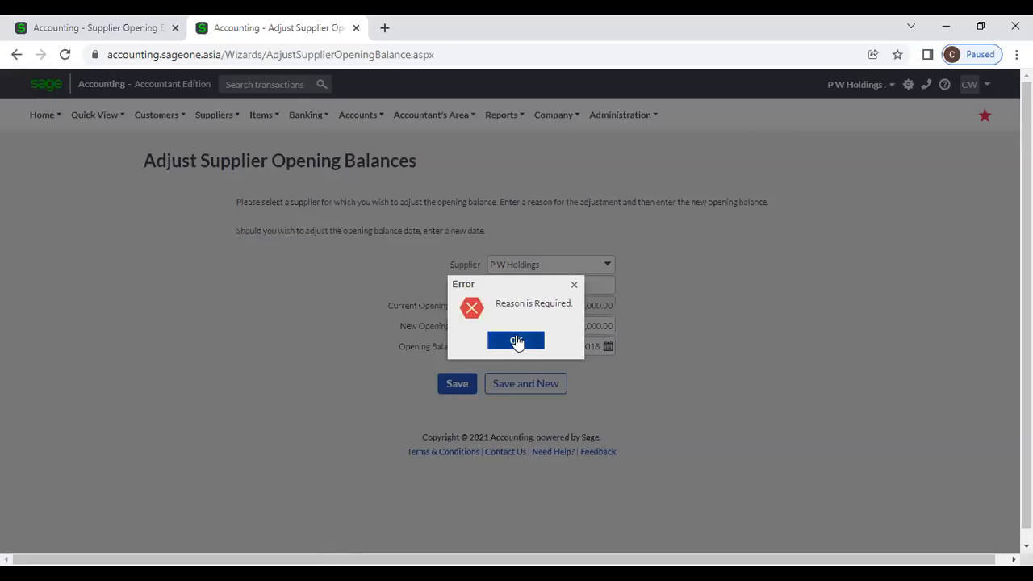
click(516, 340)
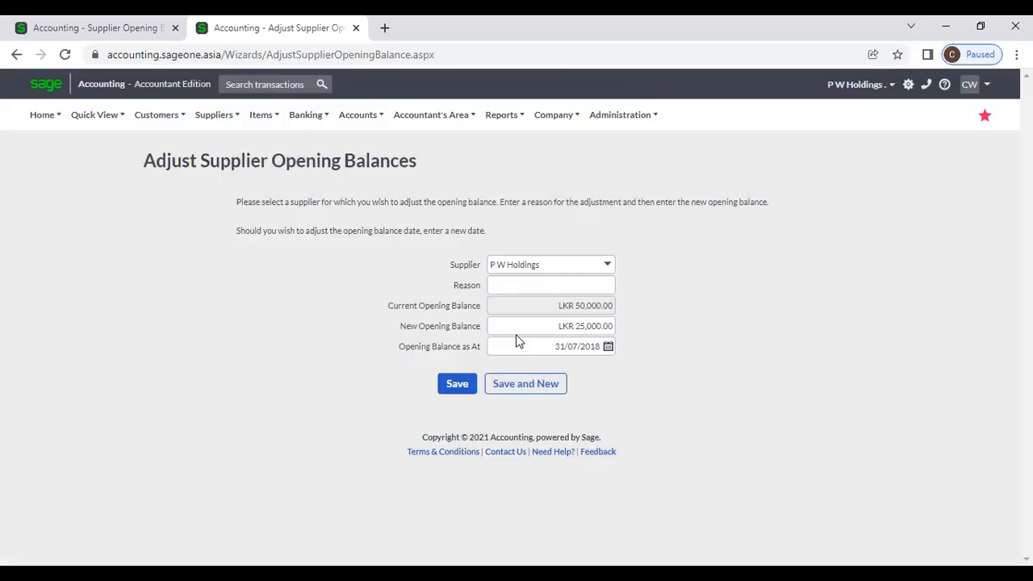
Step: Enter "Audit" as the reason for the opening balance adjustment
click(514, 287)
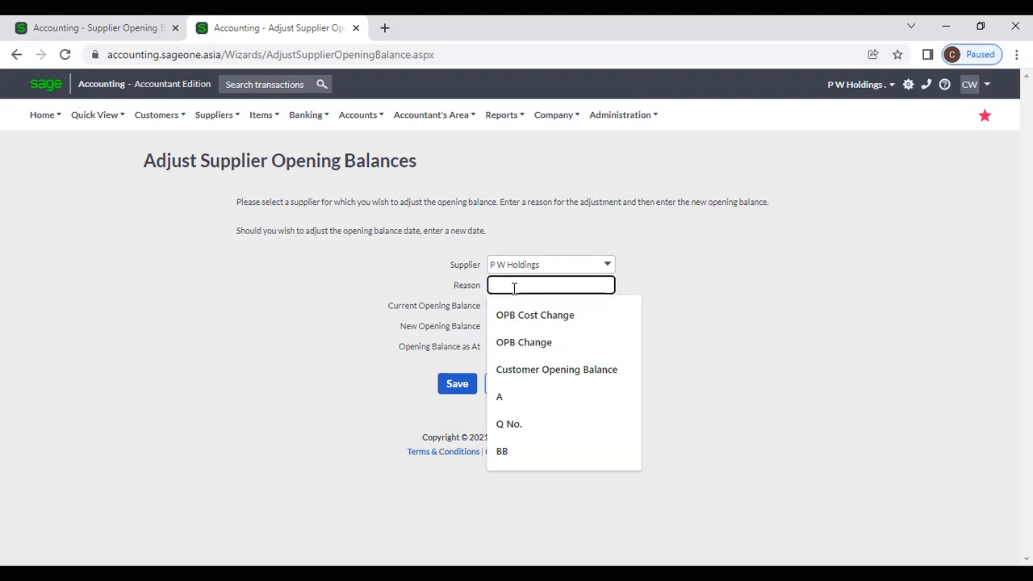
text(Audit)
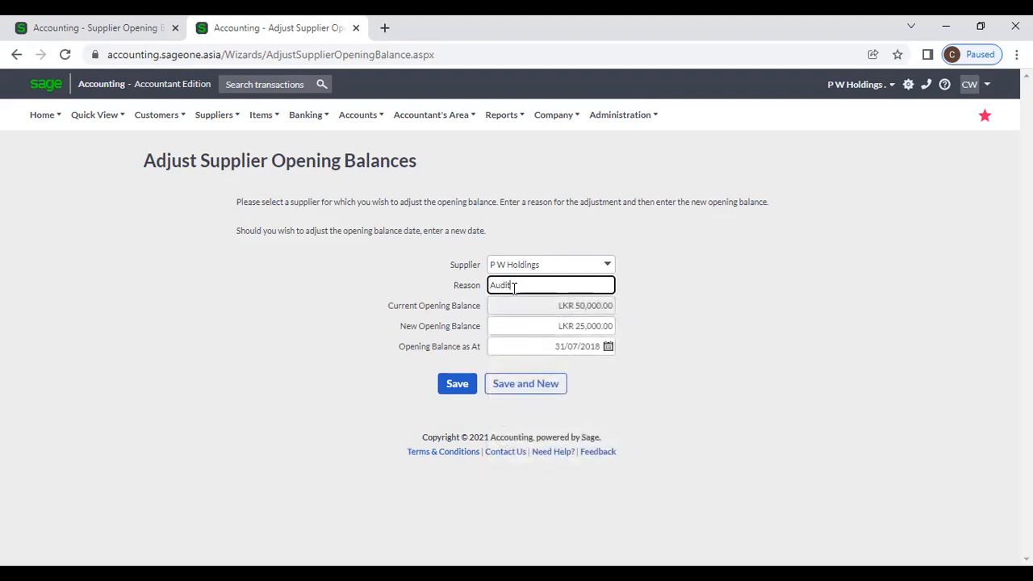
click(762, 284)
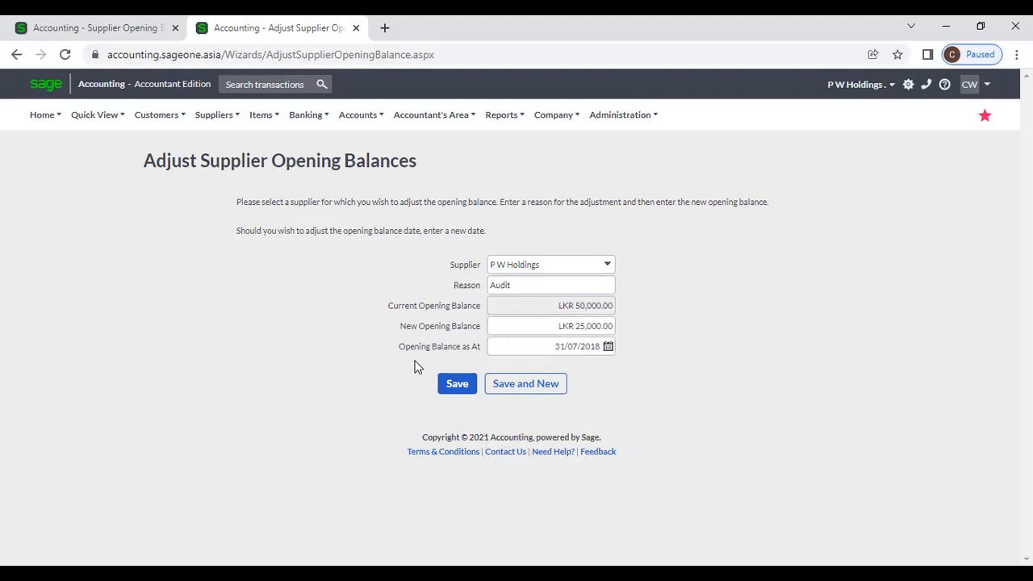
Step: Close the other browser page, which shows the supplier opening balance report
click(212, 118)
mouse_move(214, 234)
click(175, 28)
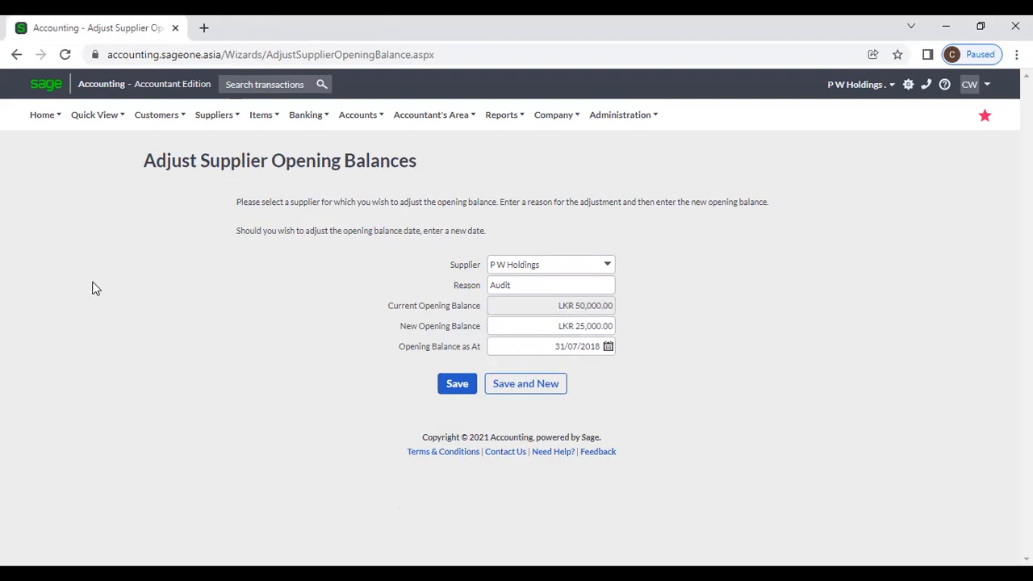
Step: Start a new supplier record
click(214, 121)
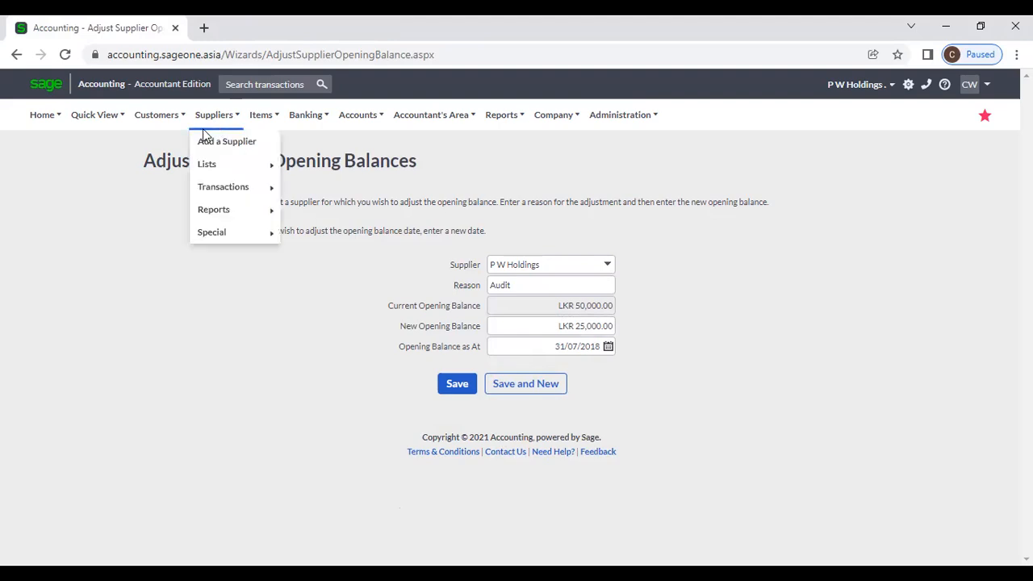
mouse_move(208, 167)
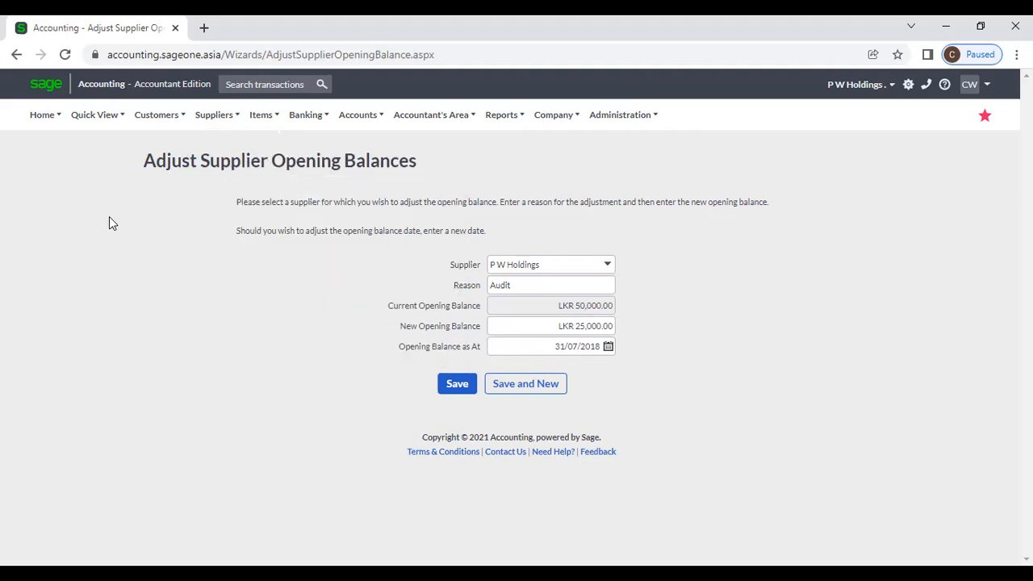
mouse_move(207, 113)
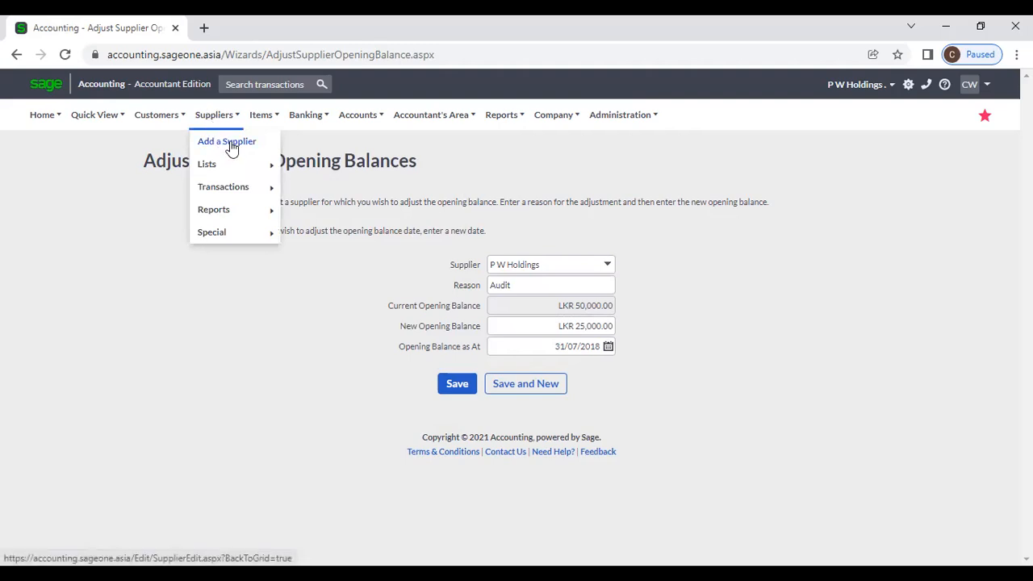
click(228, 143)
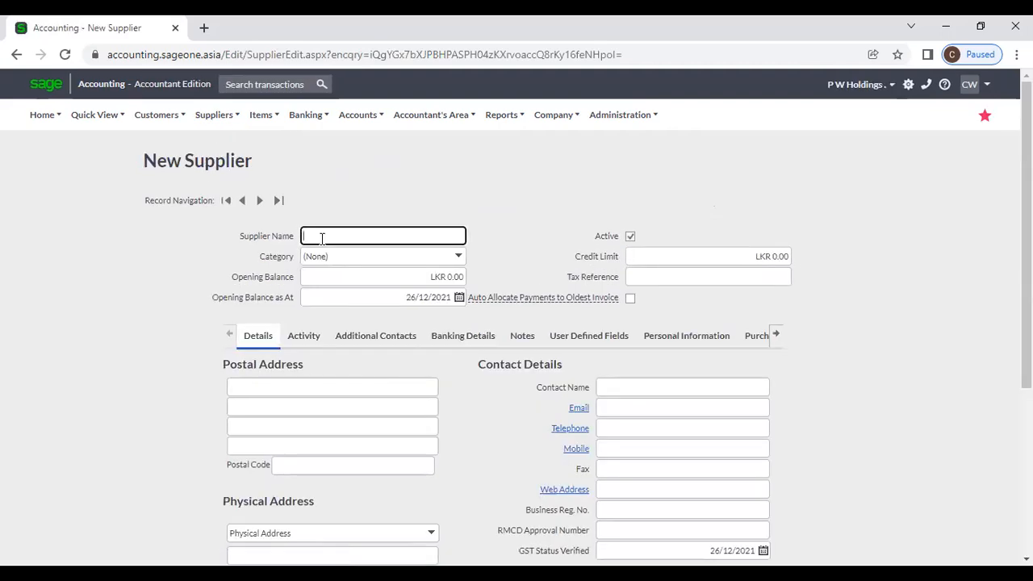
Step: Examine the new supplier's category choices, opening balance and date, credit limit, tax reference and automatic payment allocation option
click(460, 257)
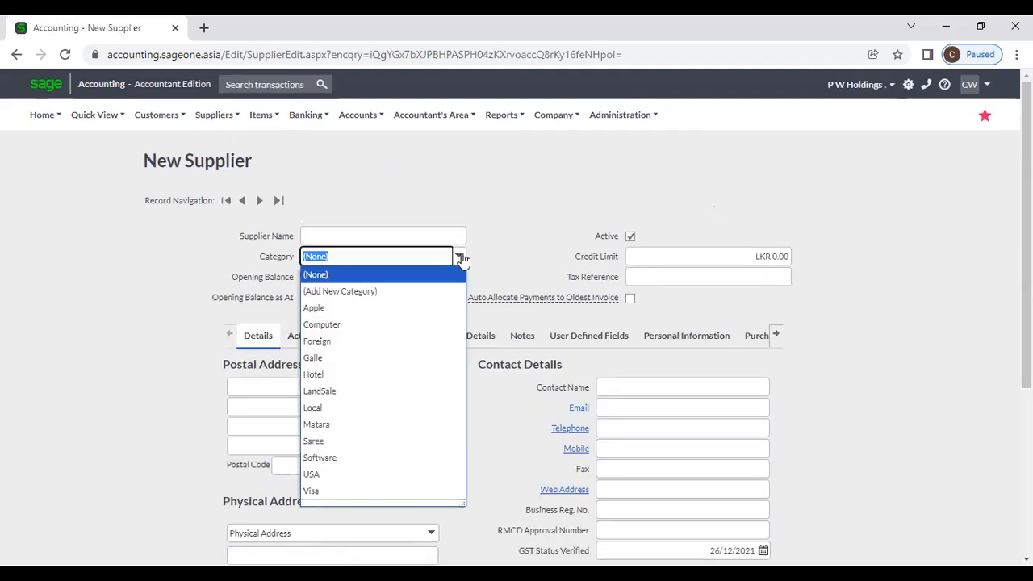
click(569, 230)
click(430, 277)
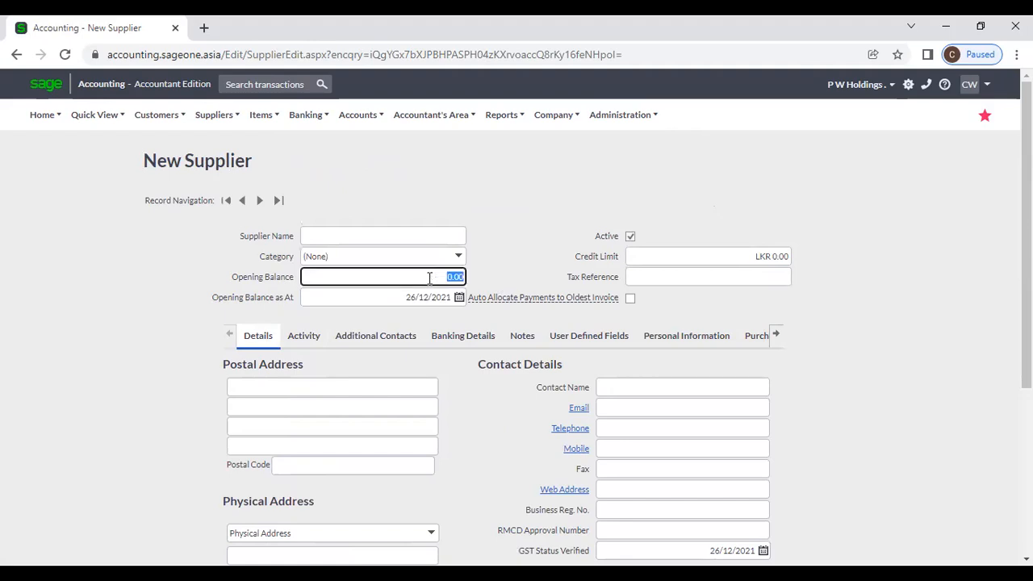
click(426, 297)
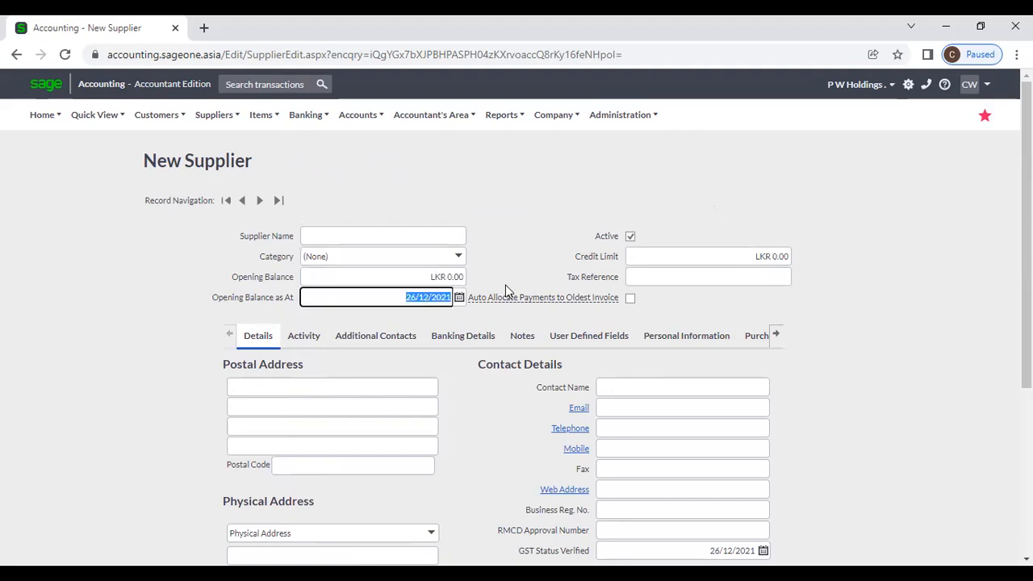
click(660, 257)
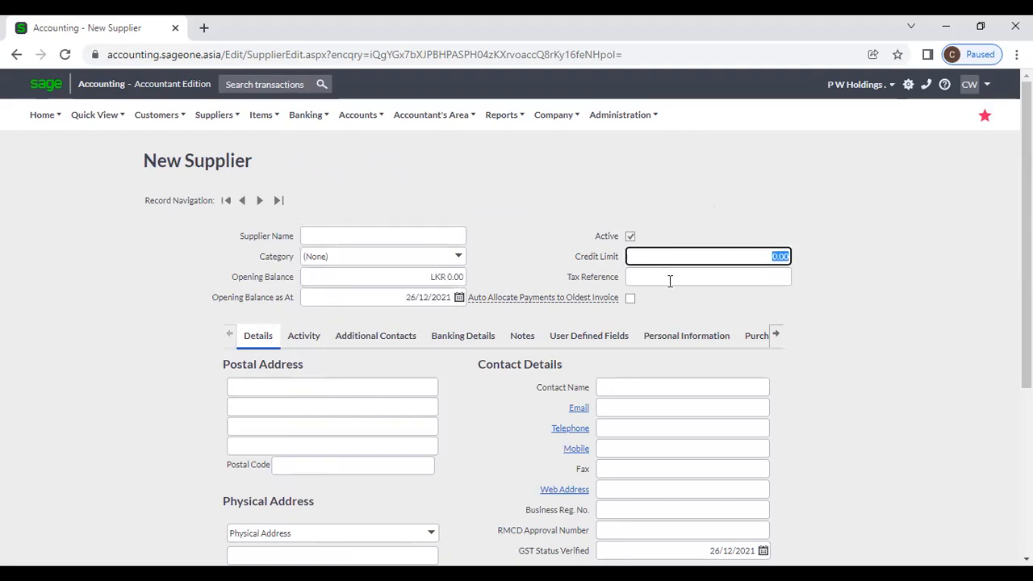
click(669, 278)
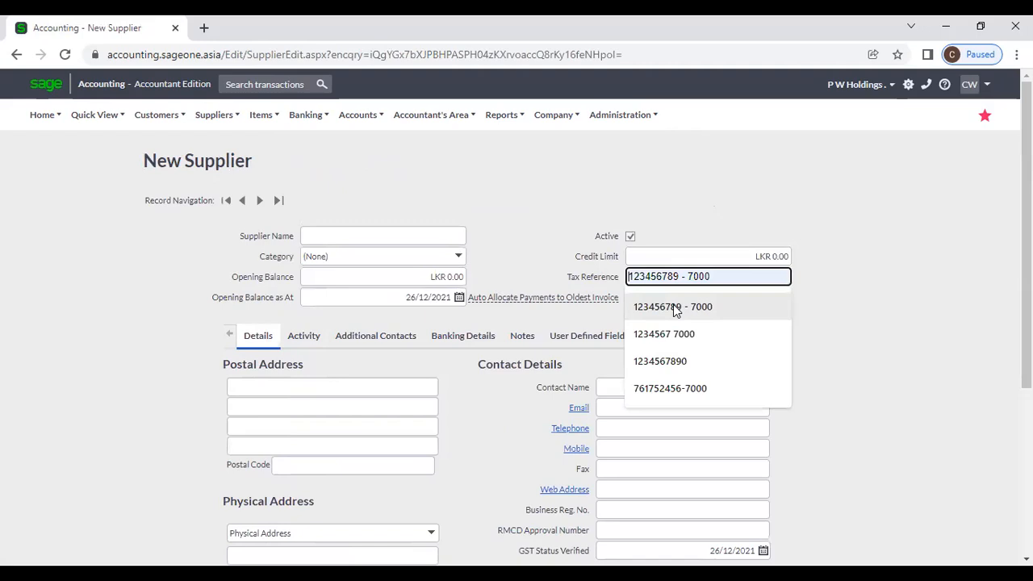
click(848, 306)
mouse_move(546, 300)
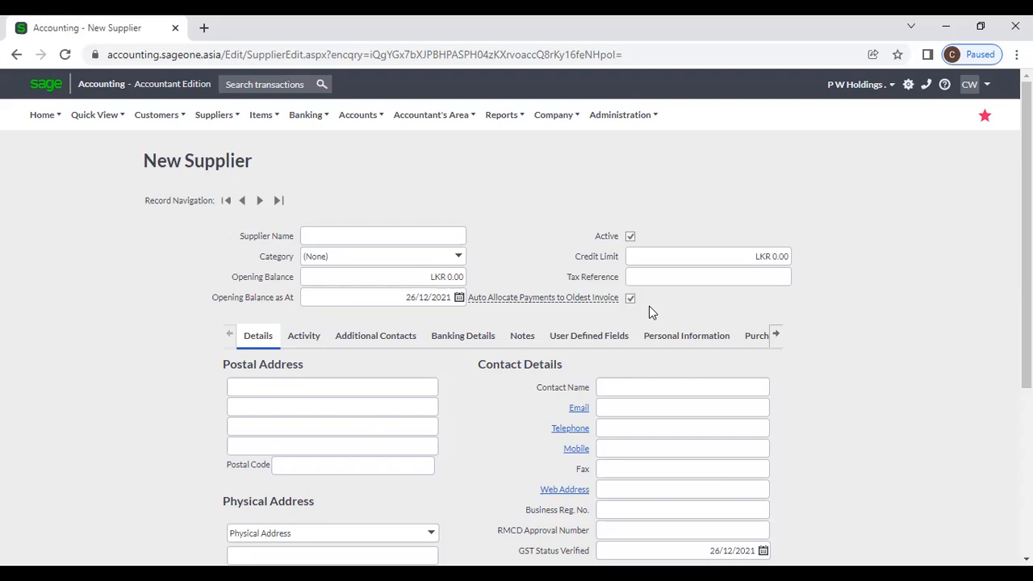
click(630, 299)
Step: Look at the saved address suggestions for the new supplier's postal and physical addresses
scroll(383, 429, down, 2)
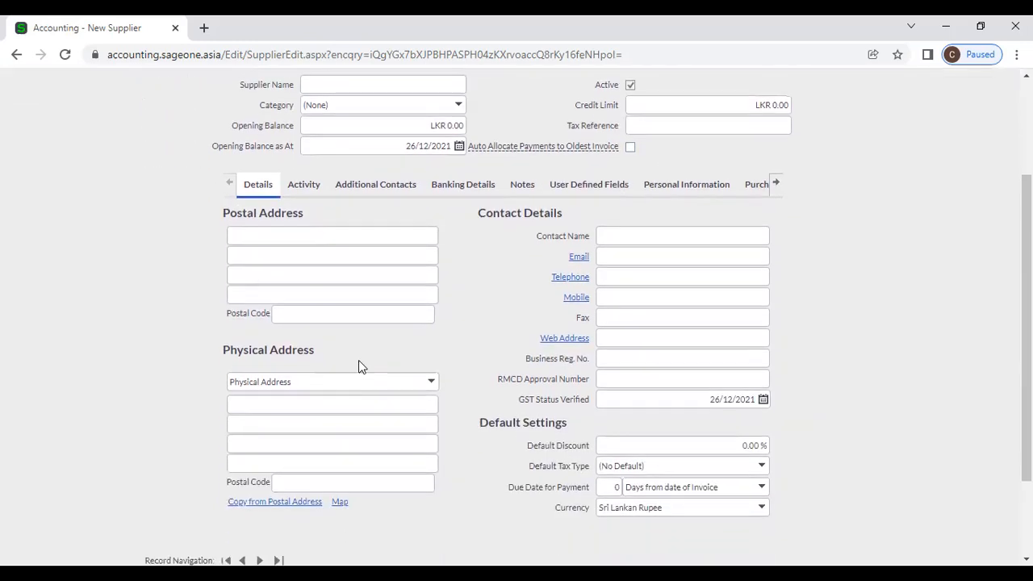
click(347, 233)
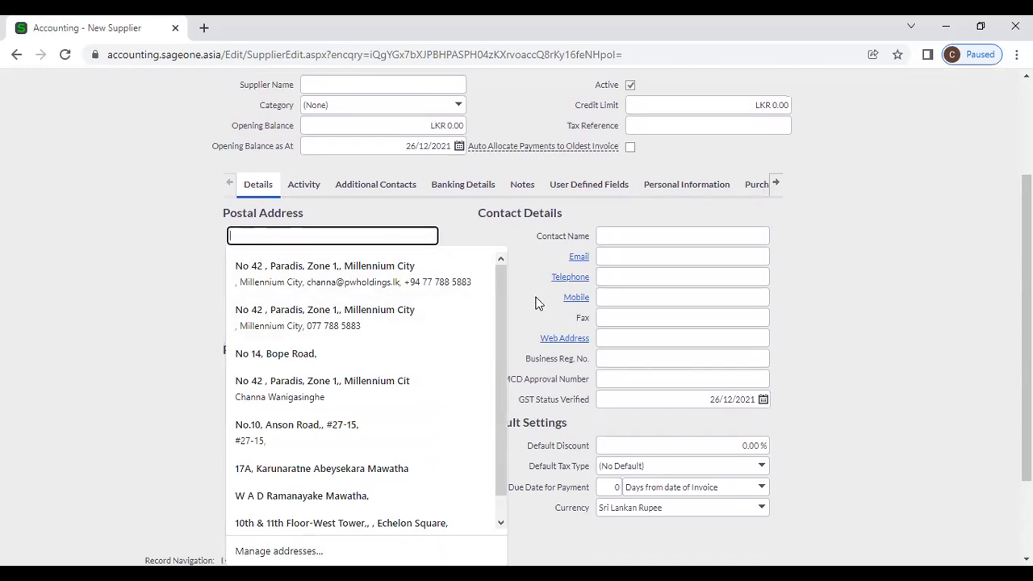
click(537, 303)
click(322, 402)
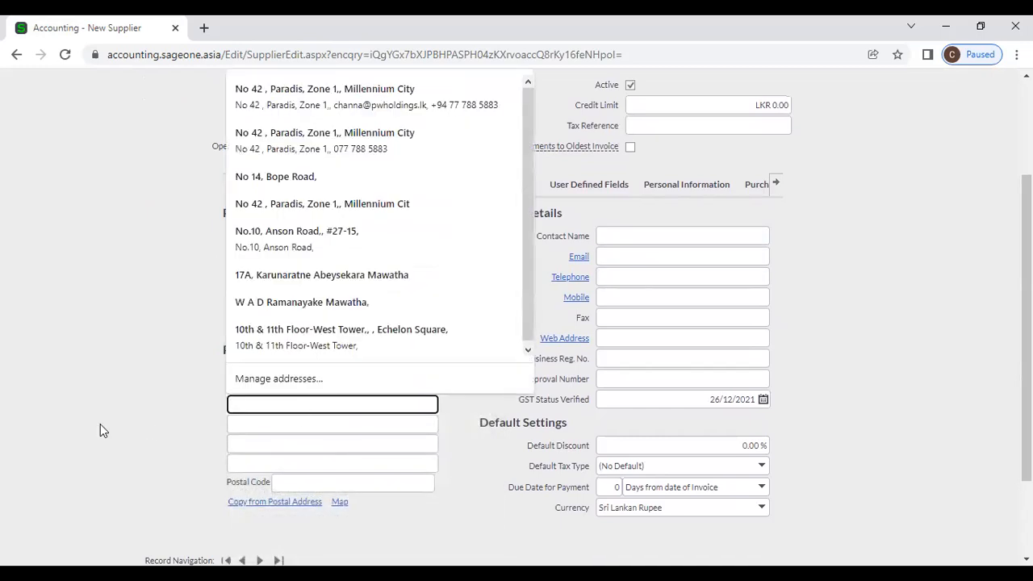
click(100, 424)
Step: Fill in the supplier's postal address and contact details from the first saved address, and copy the postal address to the physical address
click(240, 231)
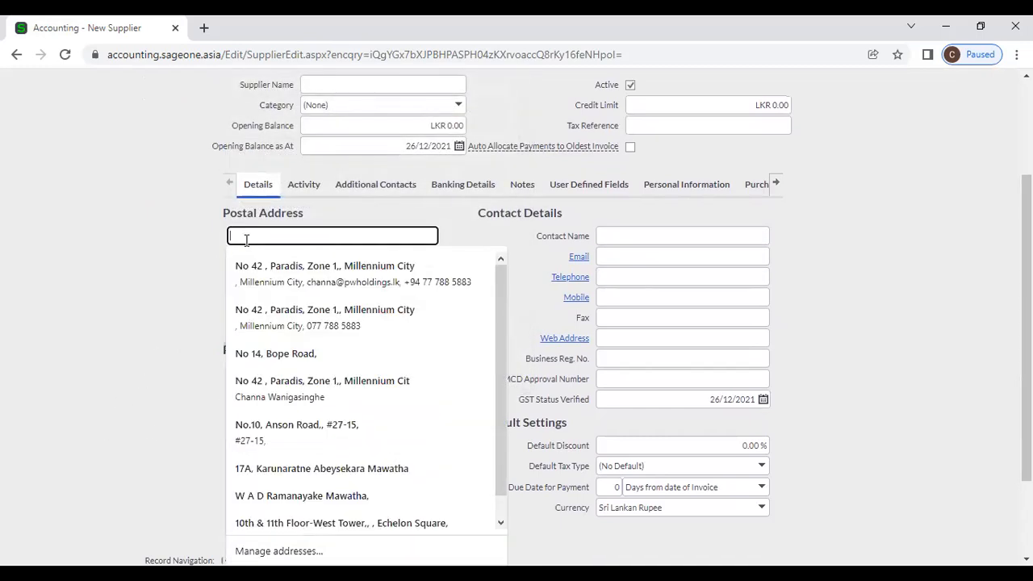
click(250, 263)
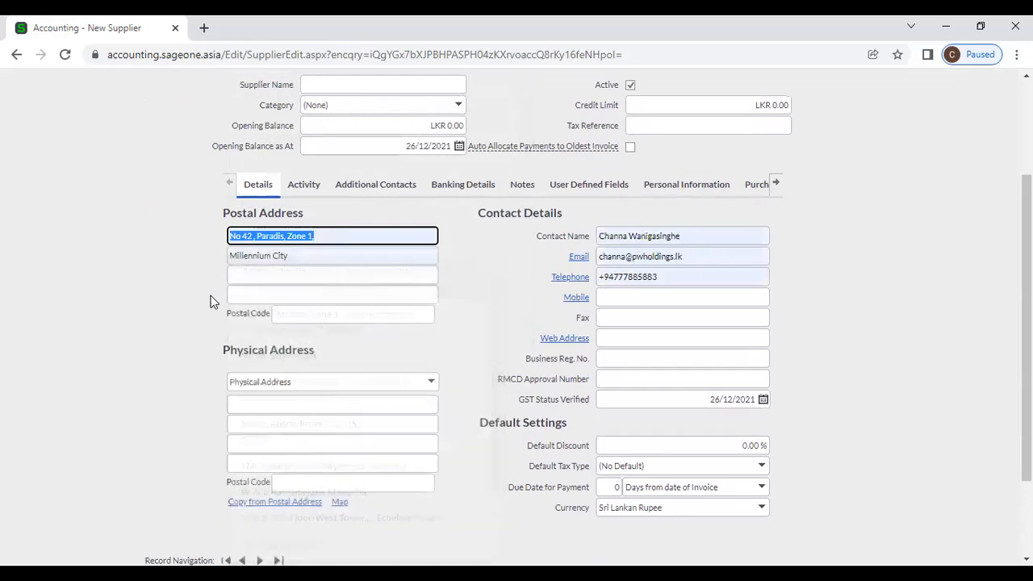
click(232, 504)
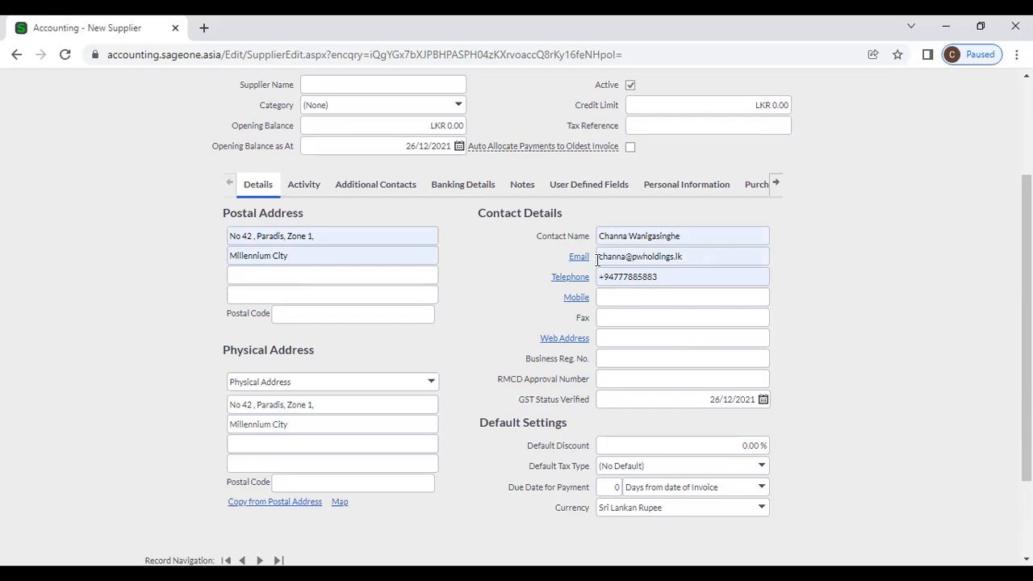
Step: Set the new supplier's default discount to 10%
click(690, 256)
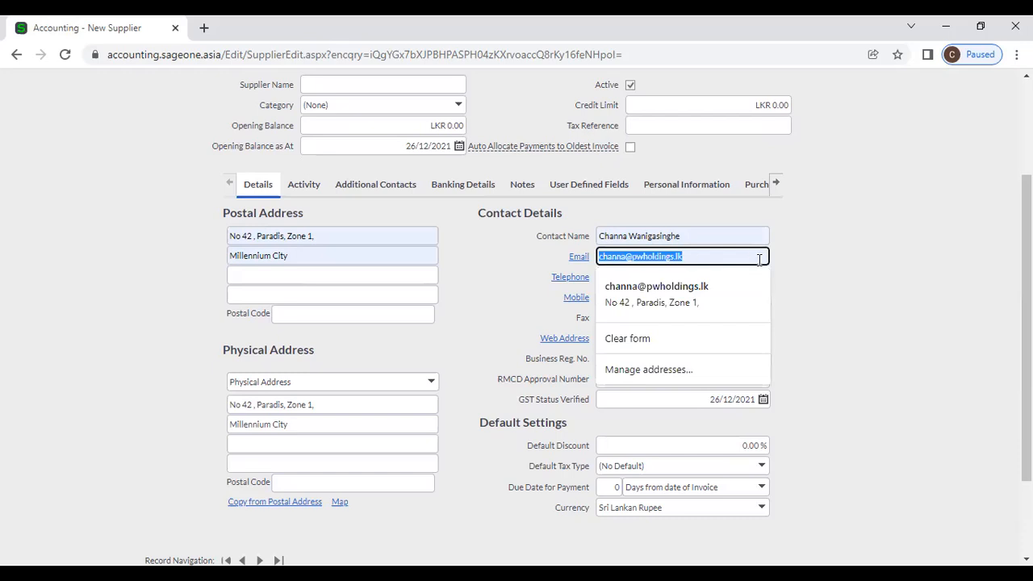
click(823, 283)
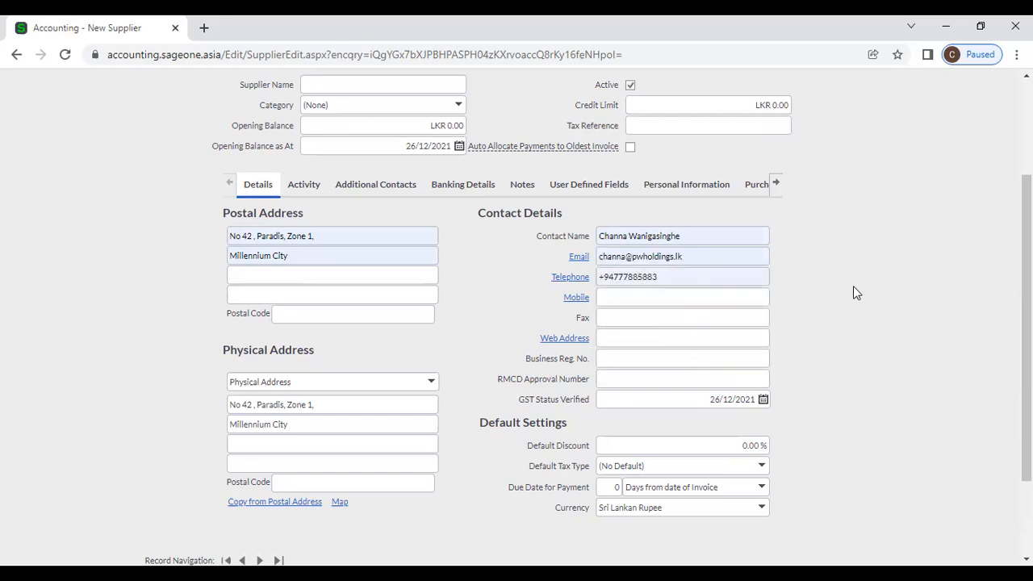
scroll(853, 293, down, 2)
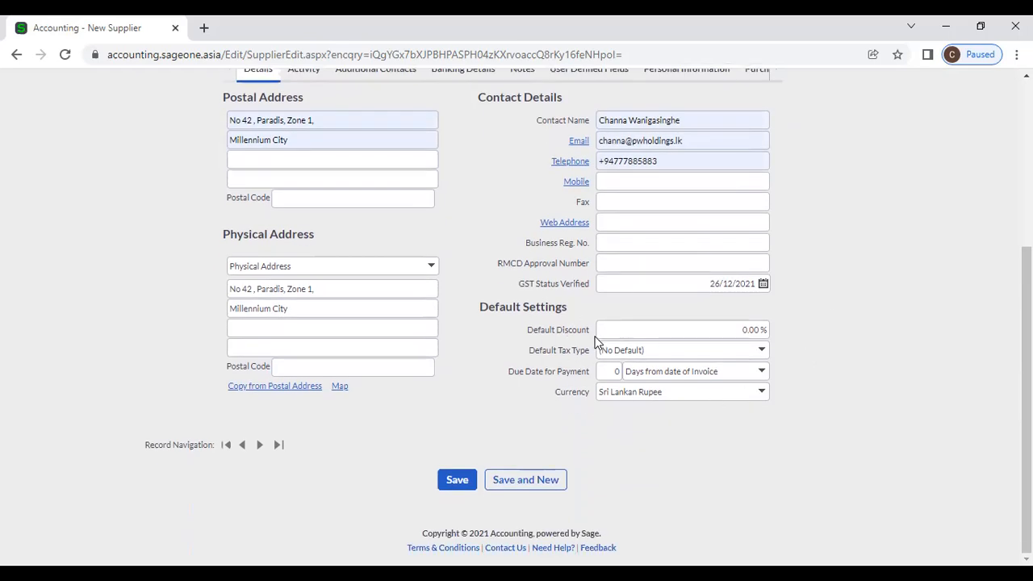
click(646, 330)
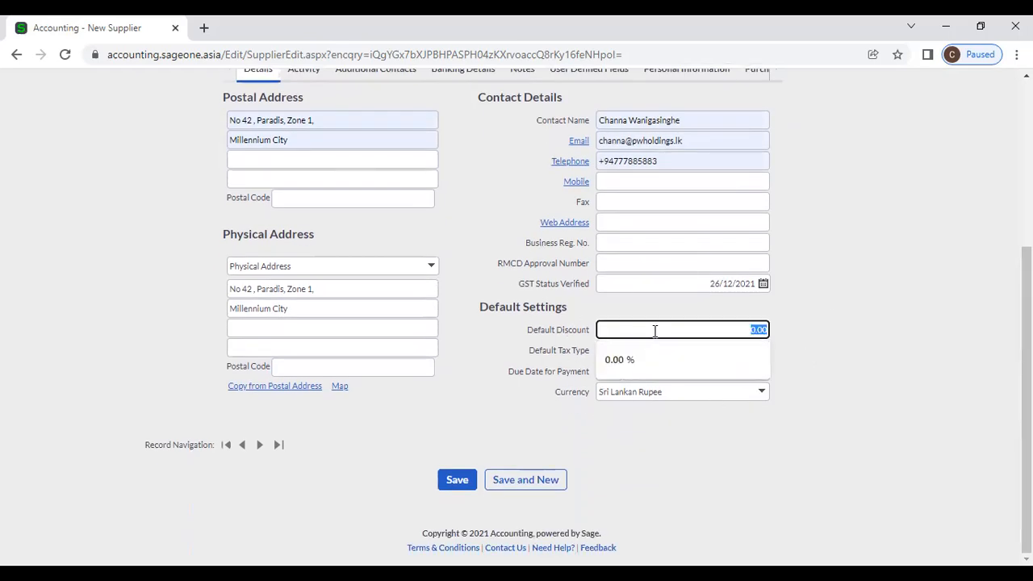
click(831, 326)
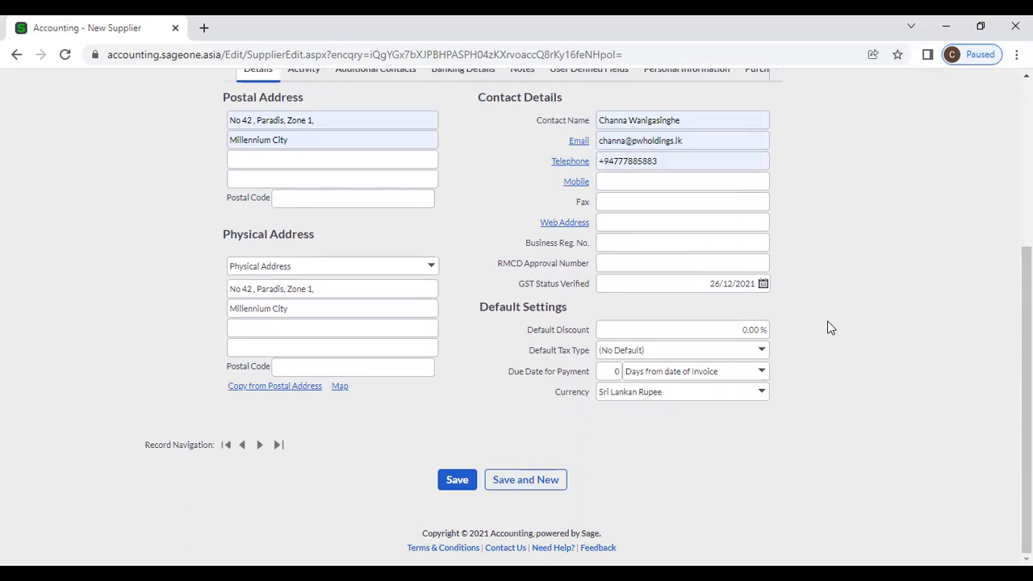
click(753, 331)
text(10)
click(901, 325)
click(753, 330)
click(802, 339)
Step: Set the default tax type to VAT 8% (8.00%) and the payment due date to 30 days from date of invoice
click(762, 355)
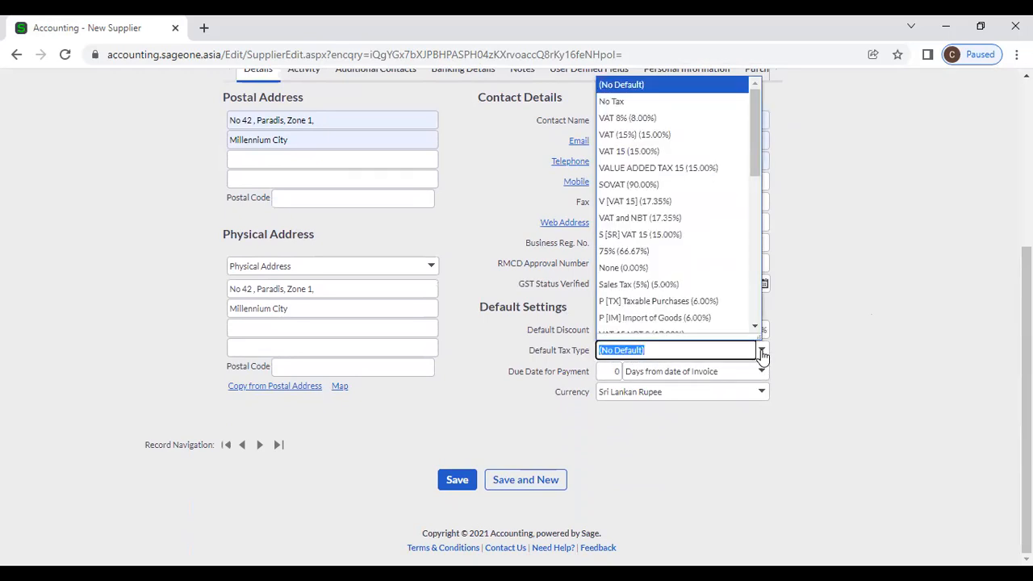
click(666, 119)
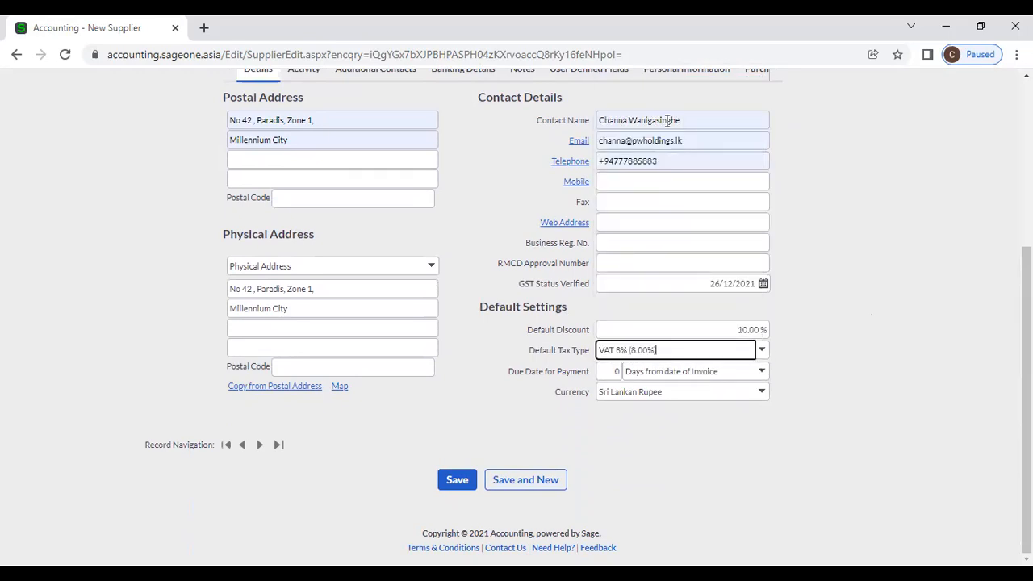
click(616, 372)
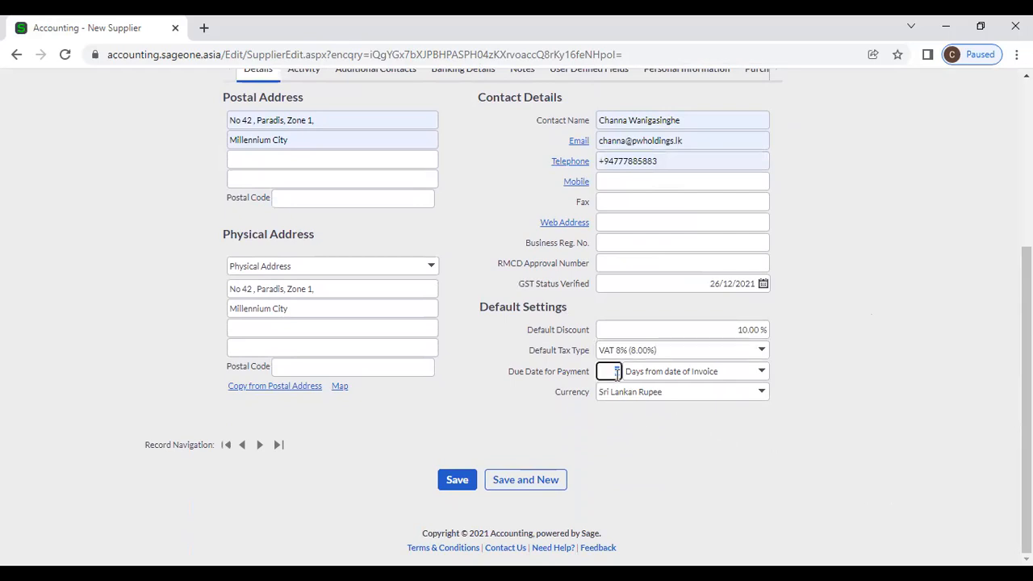
text(30)
click(708, 446)
click(763, 392)
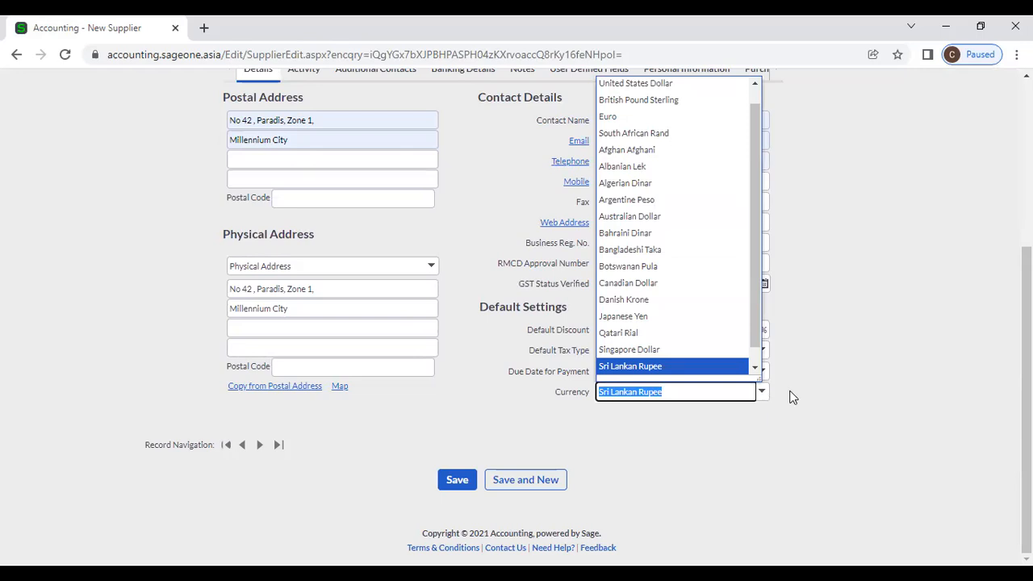
click(792, 397)
Step: Search the list of suppliers for "P W" and open the P W Holdings supplier record
scroll(781, 396, up, 3)
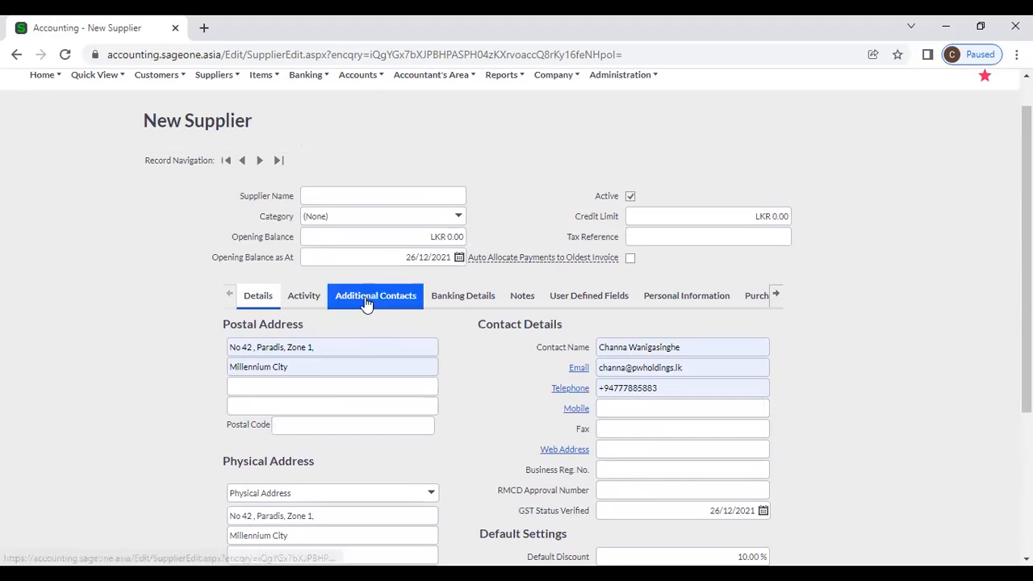
scroll(94, 277, up, 1)
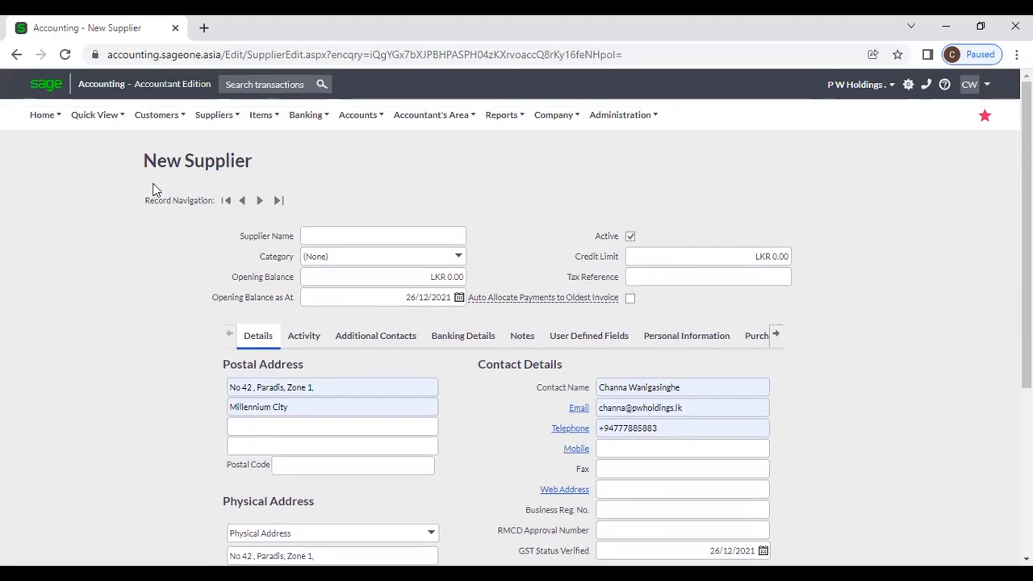
mouse_move(203, 109)
mouse_move(259, 164)
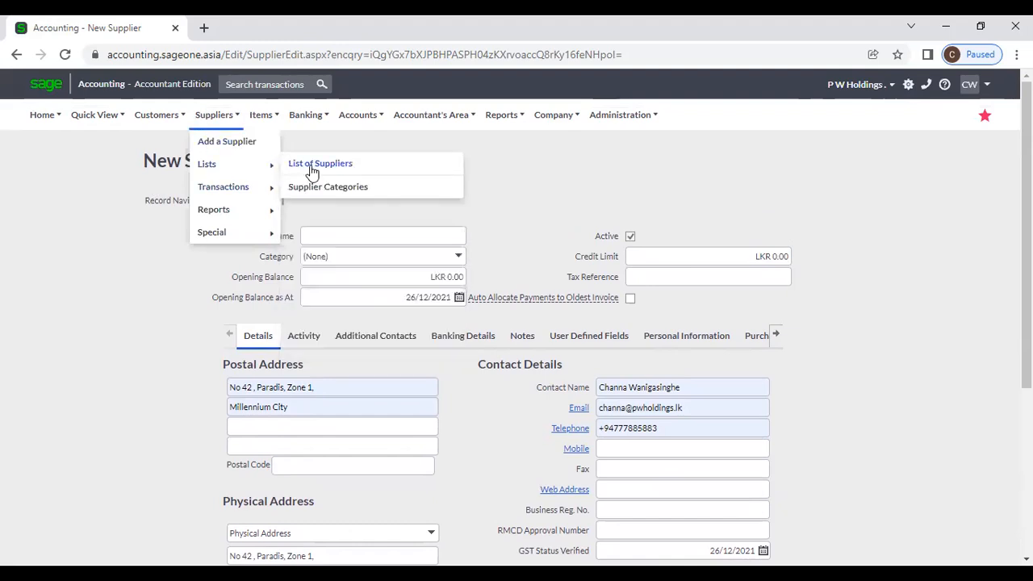
click(311, 171)
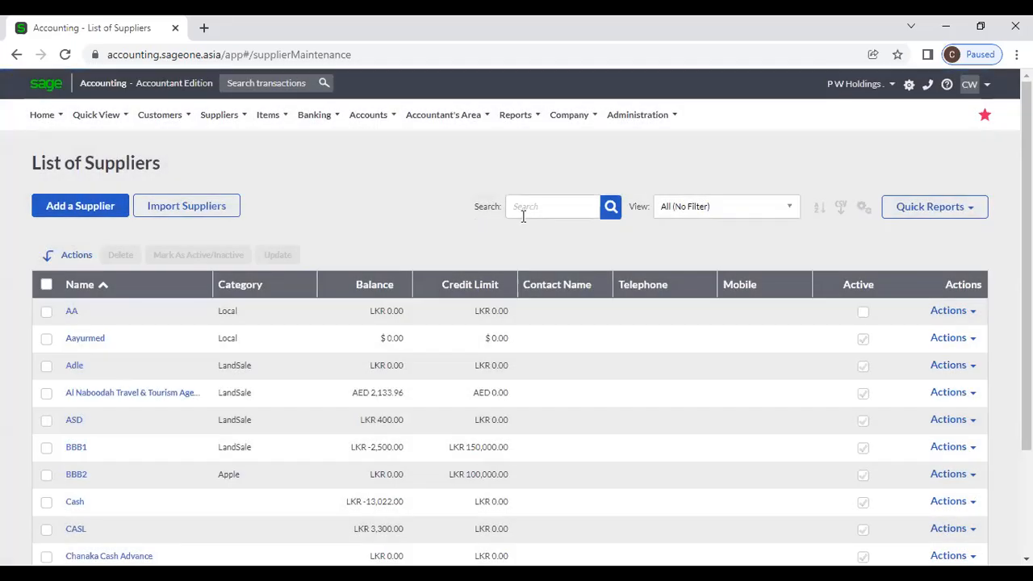
click(523, 213)
text(P W)
key(Return)
click(84, 312)
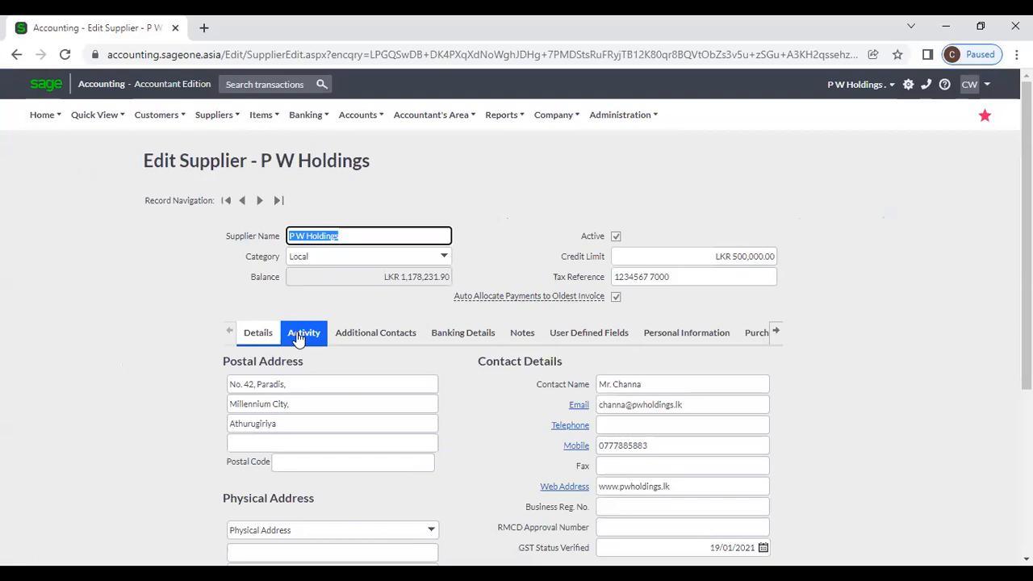
Step: Examine the supplier's invoice activity, view the details of the last listed invoice, and return to the supplier record
click(297, 338)
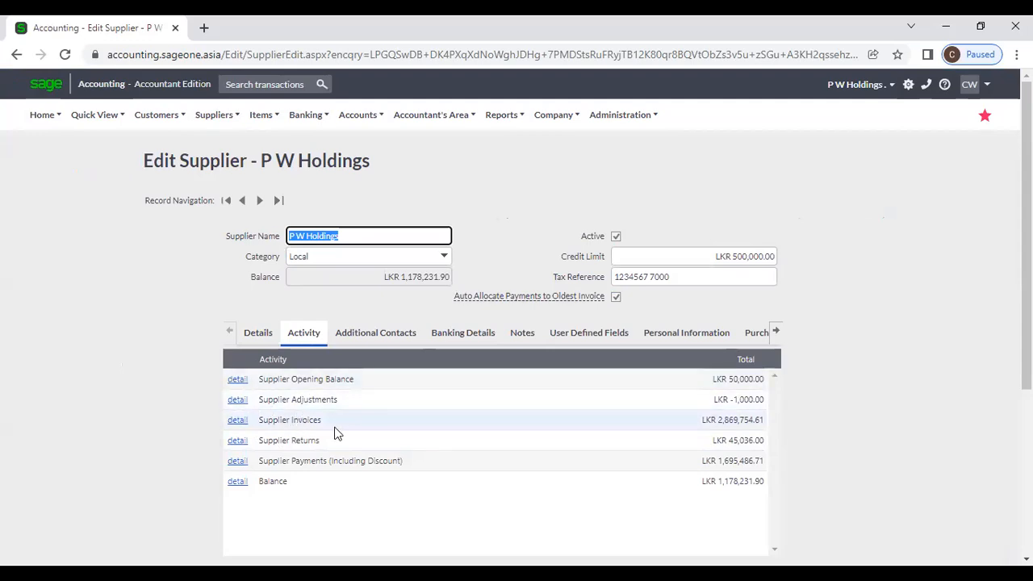
click(236, 420)
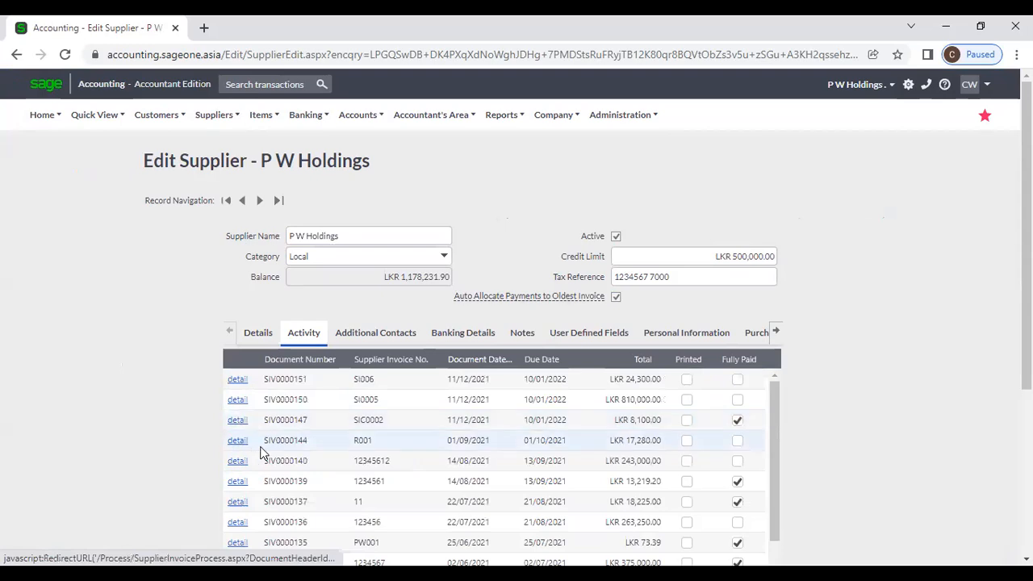
scroll(259, 454, down, 2)
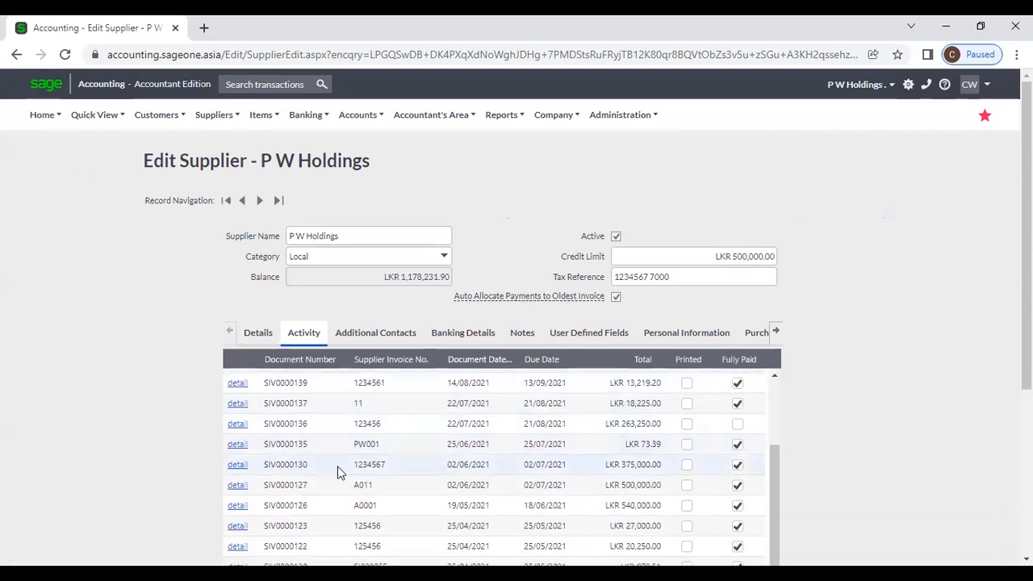
scroll(232, 434, down, 2)
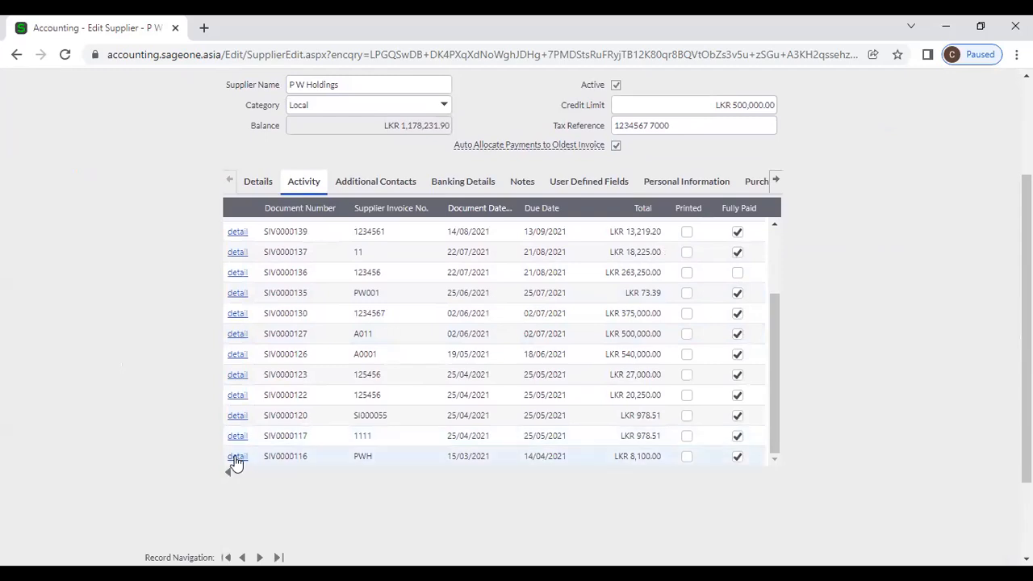
click(236, 458)
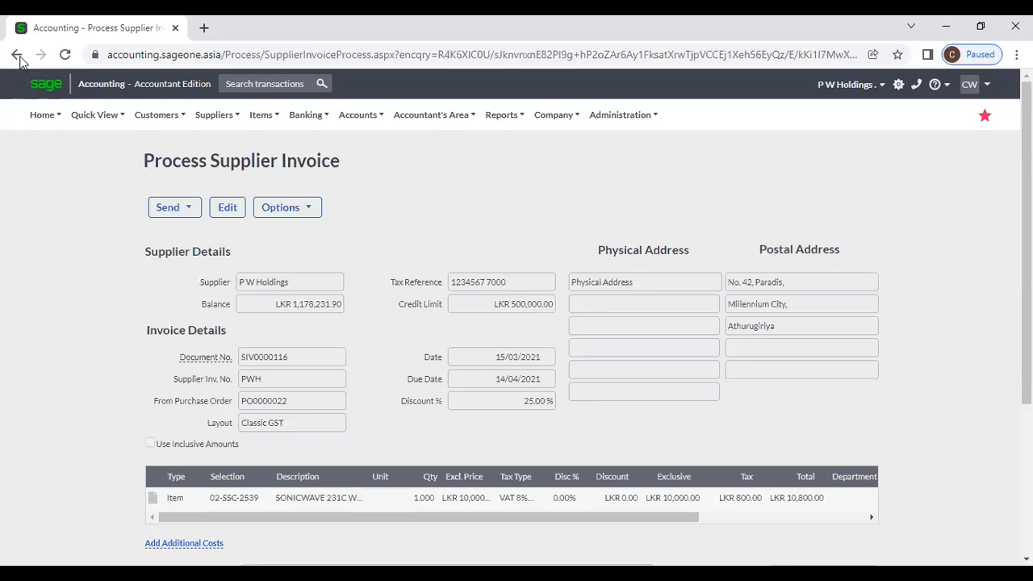
click(17, 55)
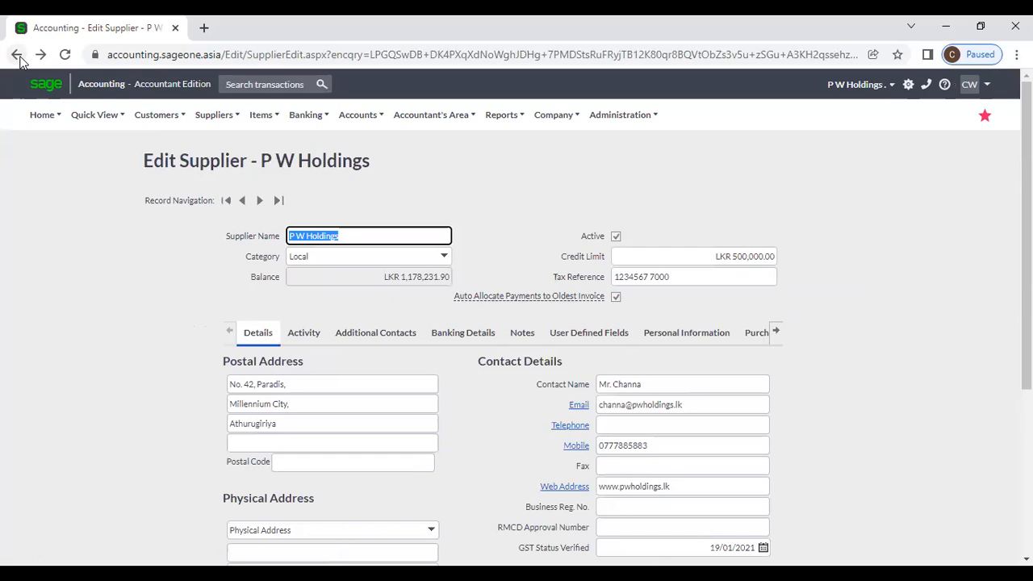
Step: Look at the supplier's additional contacts and compare them with the main contact's email in the supplier details
click(352, 340)
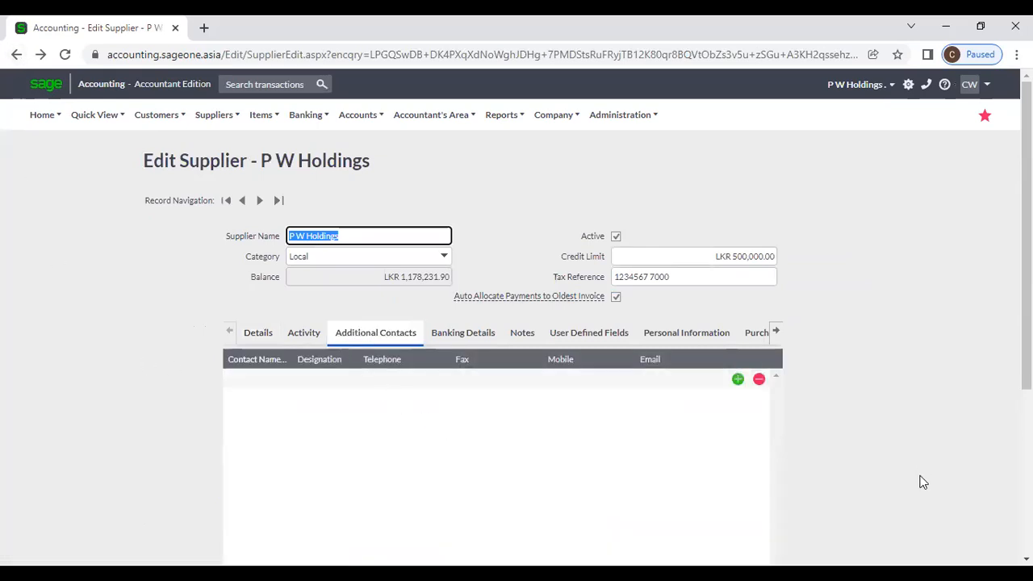
click(258, 333)
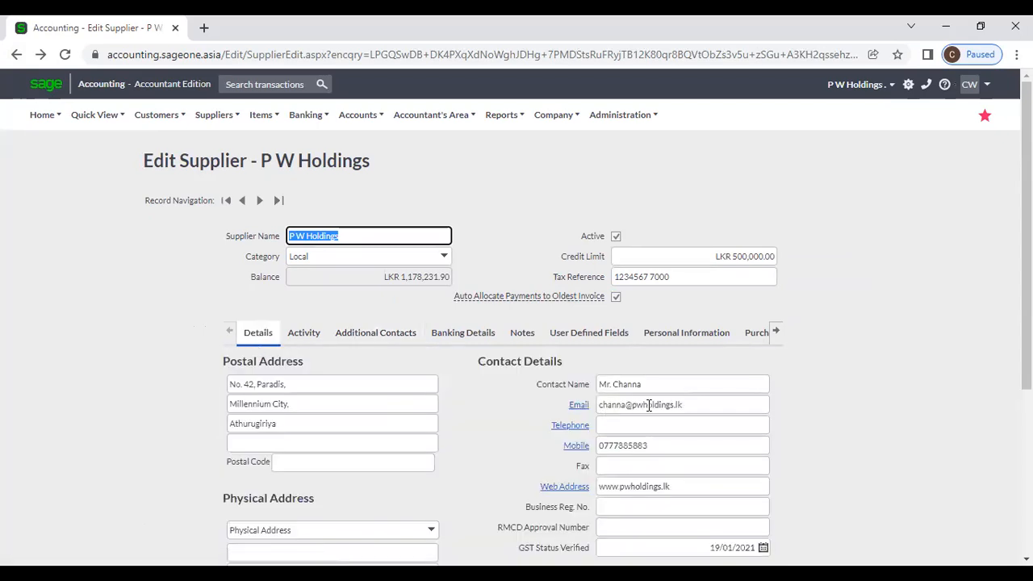
click(702, 403)
click(817, 419)
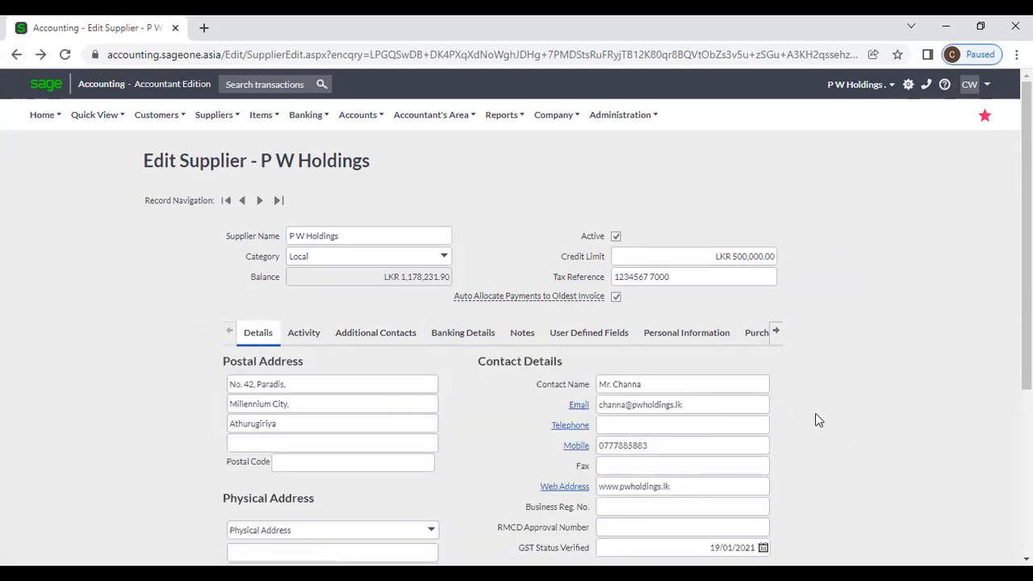
Step: Add two blank lines to the supplier's additional contacts list
click(355, 337)
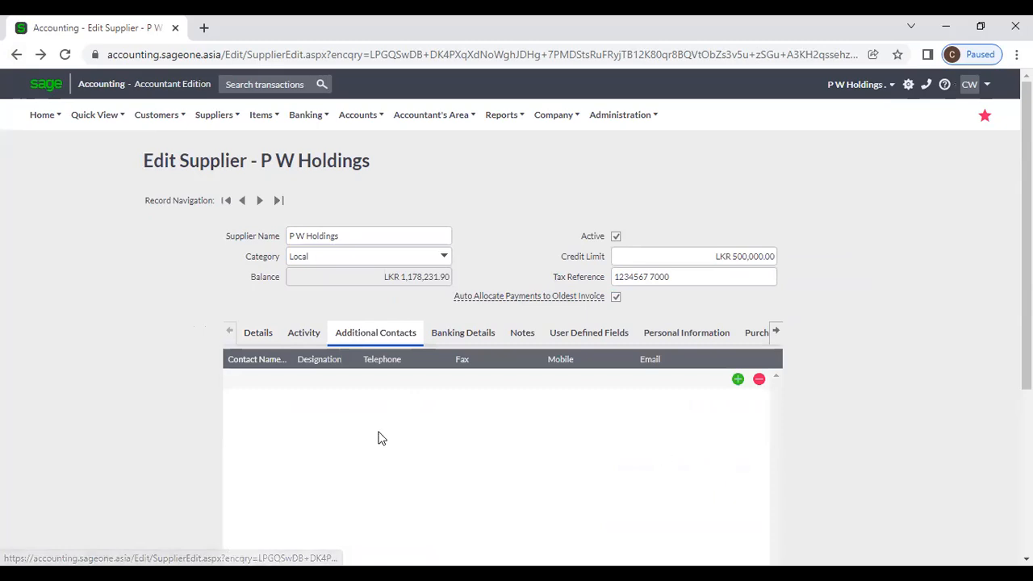
click(232, 378)
click(329, 380)
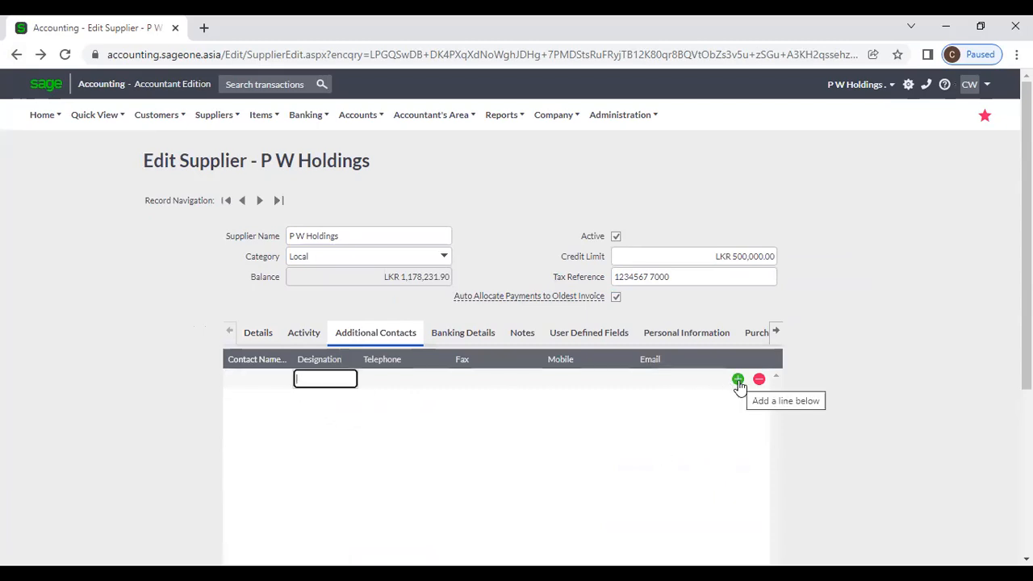
click(738, 379)
click(738, 380)
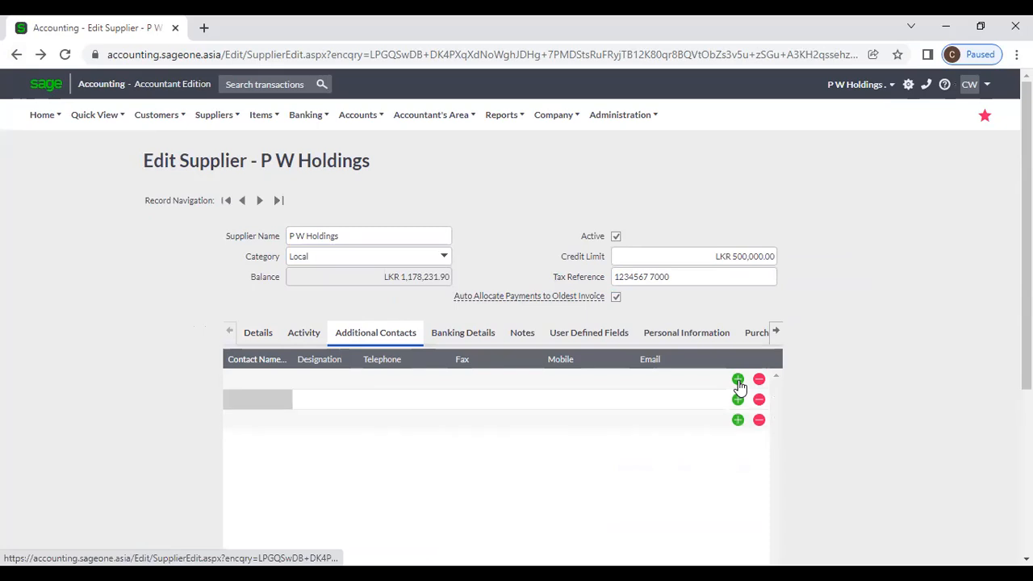
Step: Review the supplier's banking details fields and the notes with their action dates
click(456, 335)
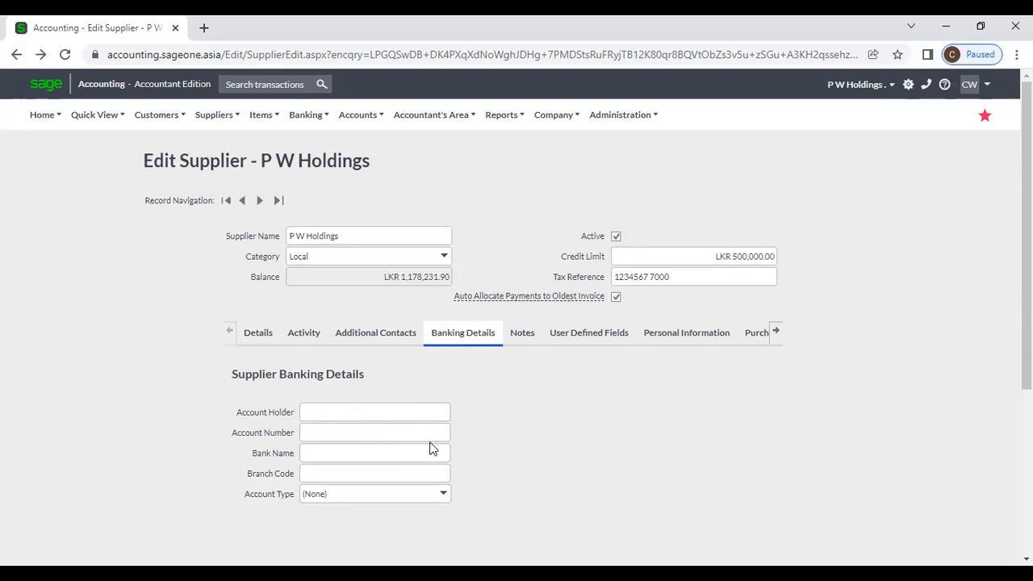
click(523, 339)
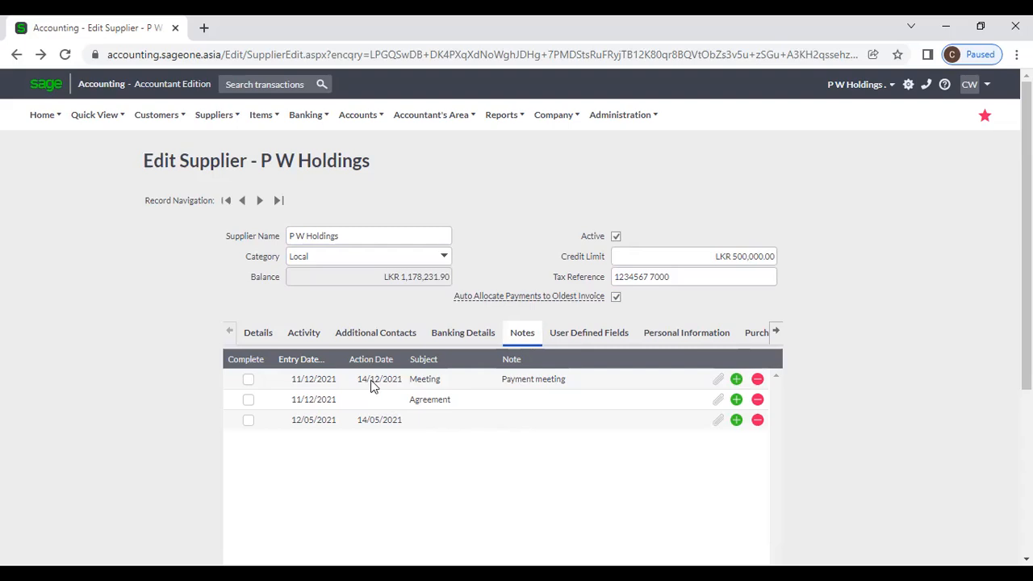
Step: Open the dashboard in a duplicate browser tab and expand the overdue supplier notes in the To Do List
right_click(92, 28)
click(128, 135)
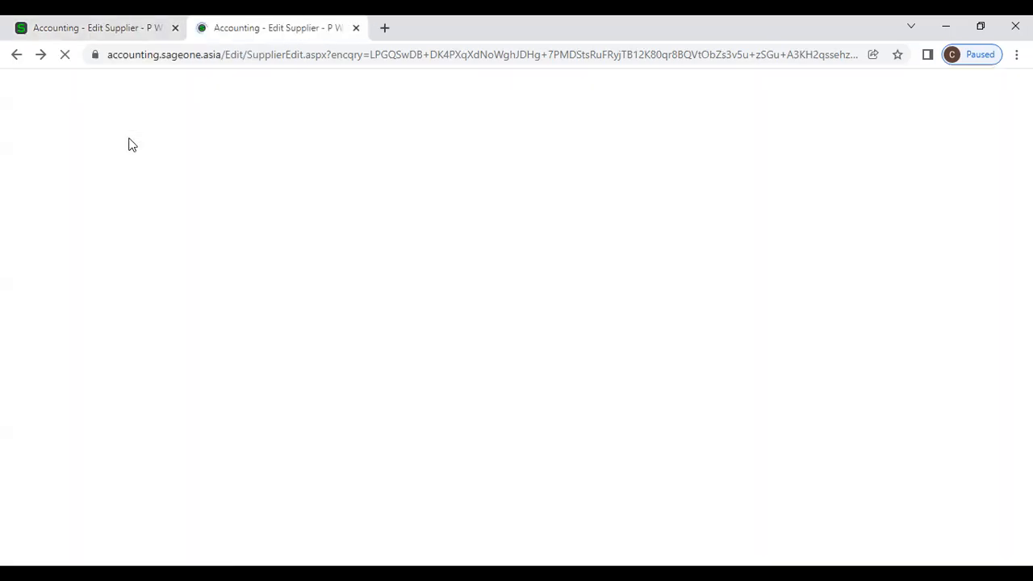
mouse_move(79, 121)
mouse_move(42, 114)
click(62, 145)
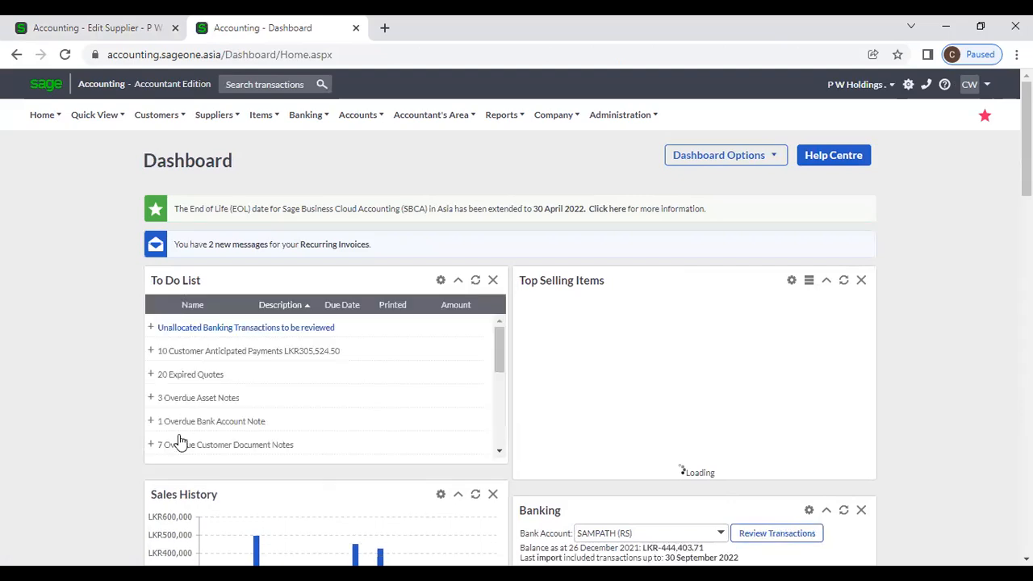
scroll(192, 404, down, 5)
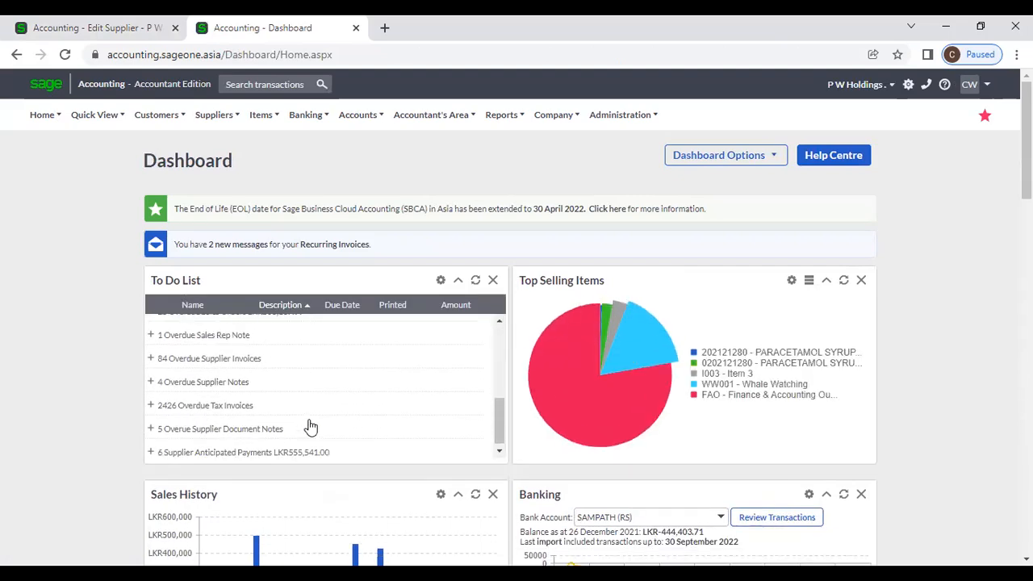
click(151, 382)
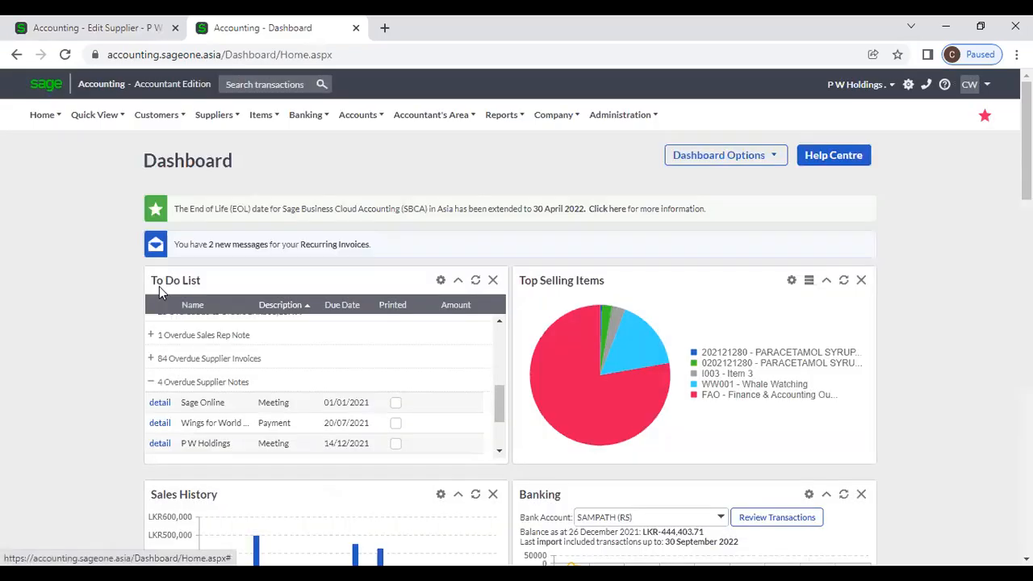
Step: Return to the P W Holdings supplier record and examine its user-defined text, numeric, yes/no and date fields
click(109, 33)
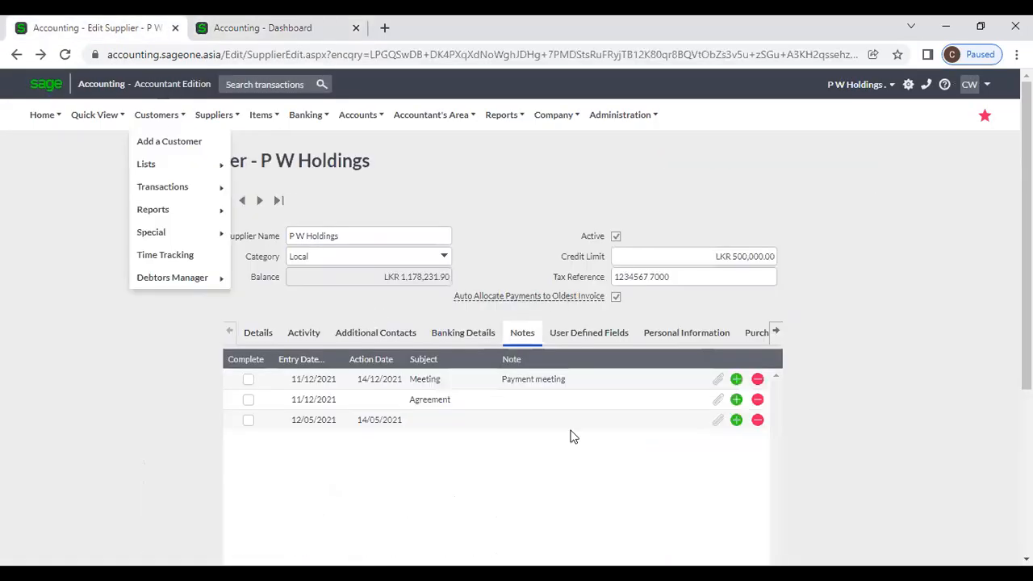
click(567, 340)
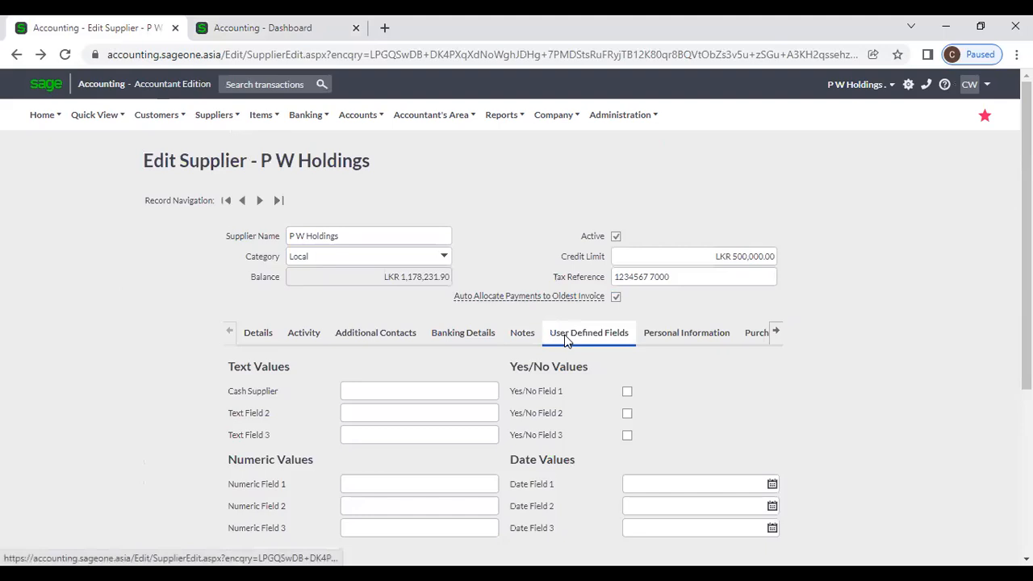
scroll(517, 403, down, 2)
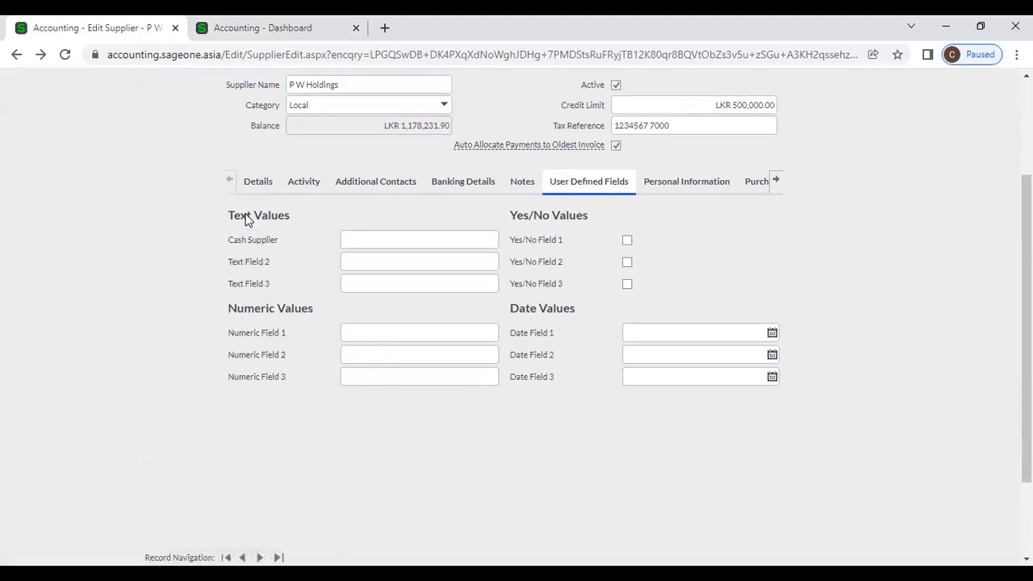
Step: Compare the supplier's address, contact and default details with its user-defined fields, including the Cash Supplier text field
click(258, 181)
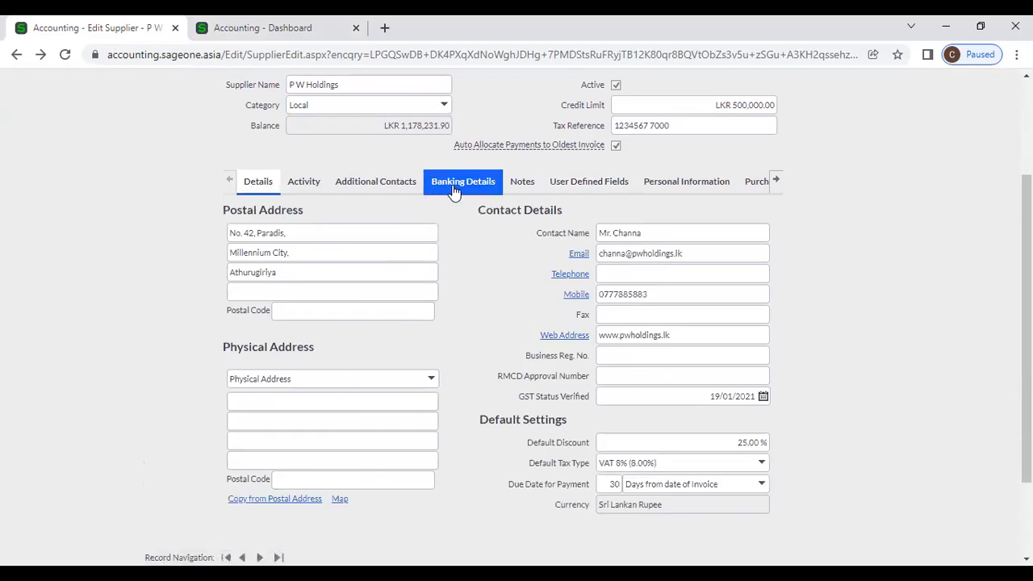
click(578, 179)
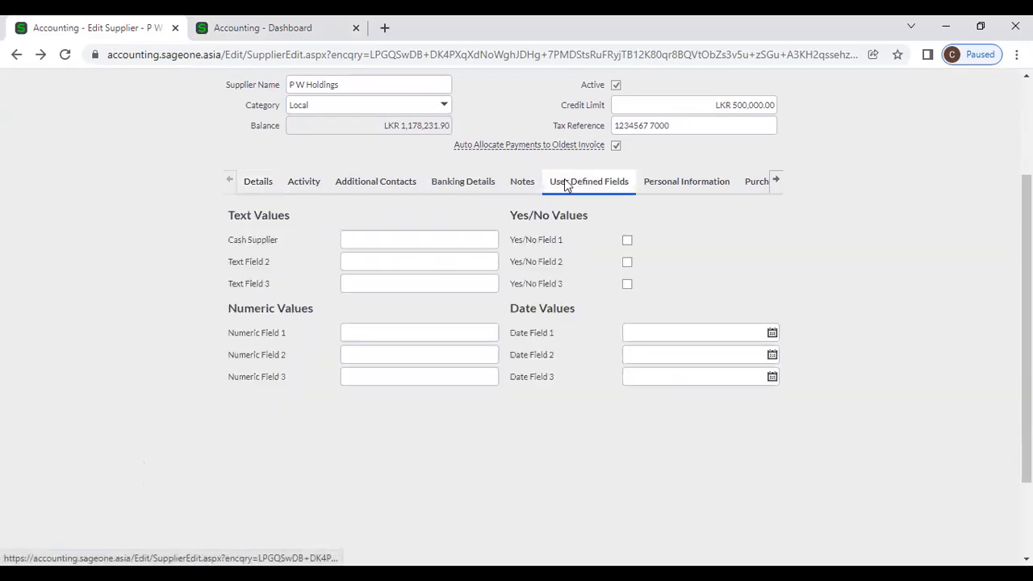
click(374, 239)
click(99, 282)
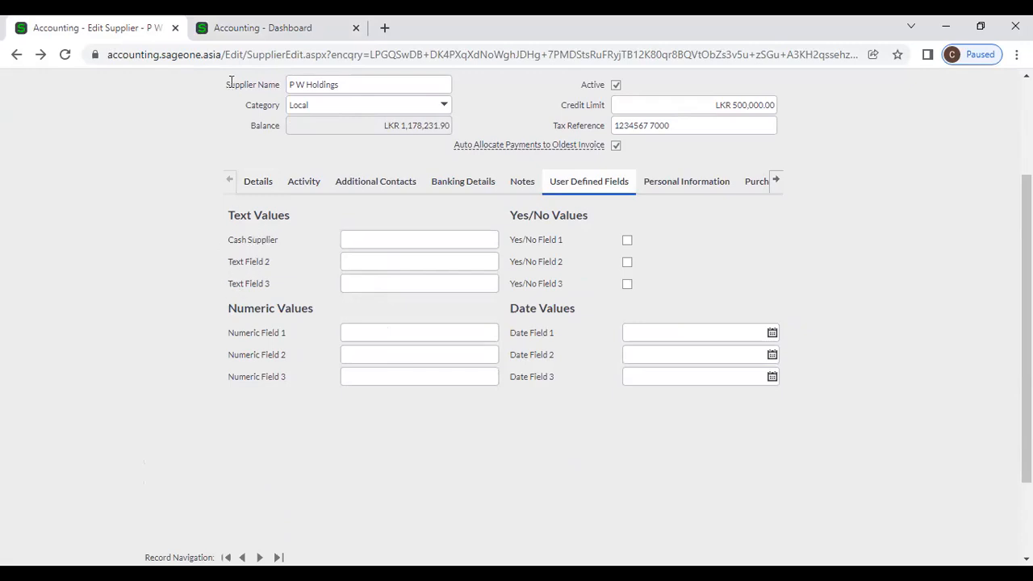
Step: In the other browser tab, open the company settings and inspect the supplier user-defined field names, especially the three text fields
click(239, 27)
mouse_move(549, 120)
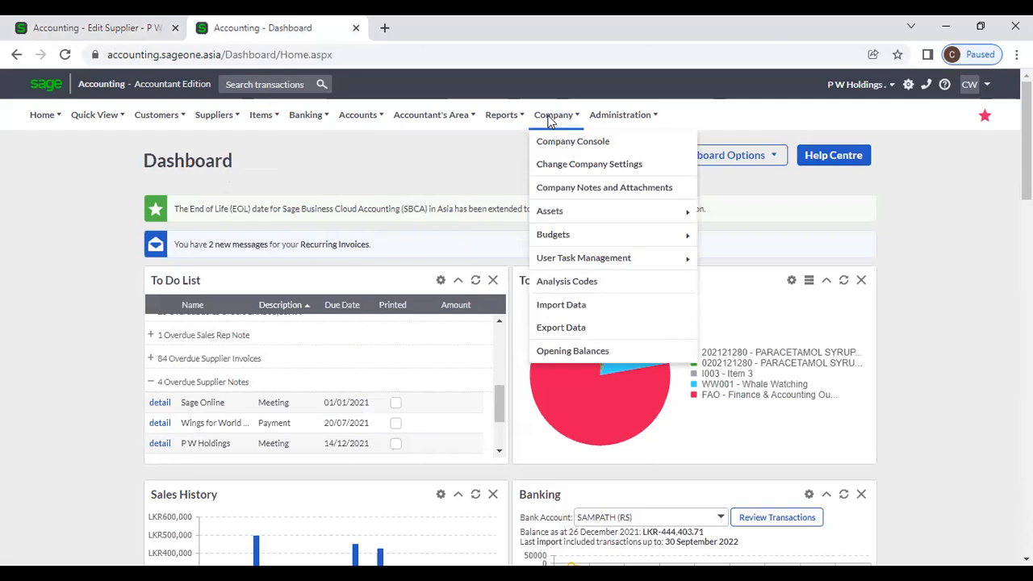
click(566, 165)
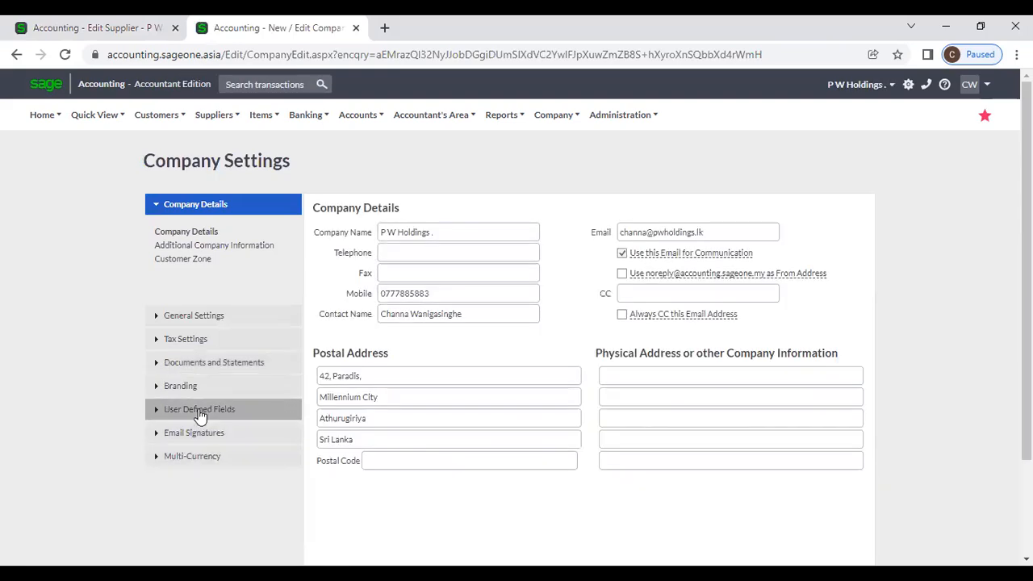
click(197, 411)
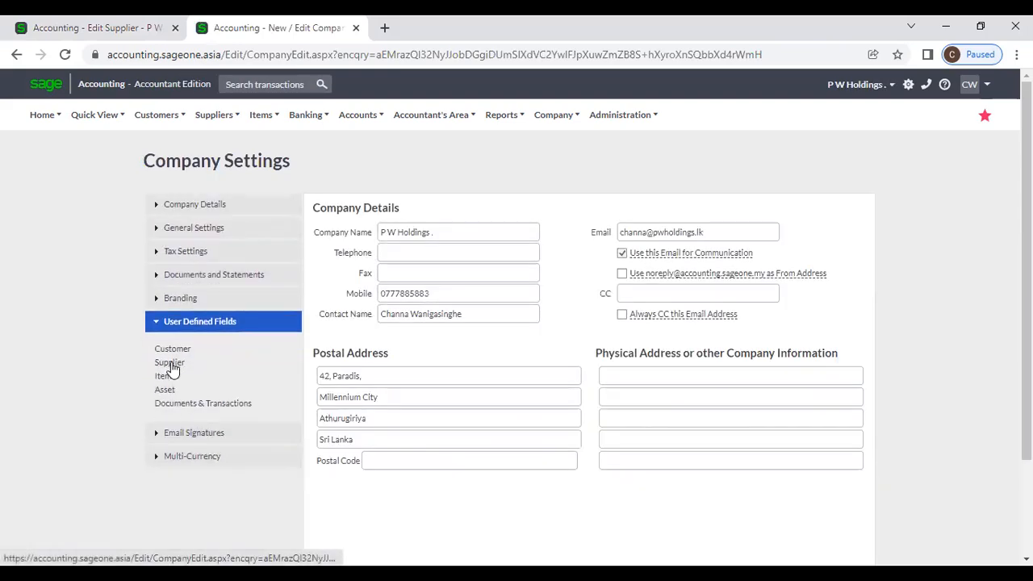
click(169, 363)
triple_click(495, 262)
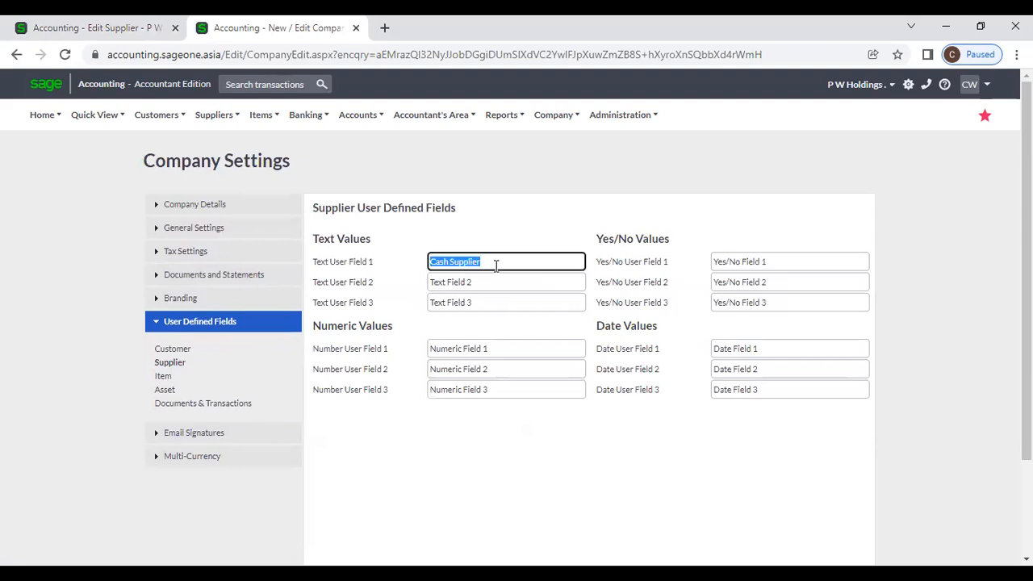
triple_click(496, 283)
triple_click(496, 301)
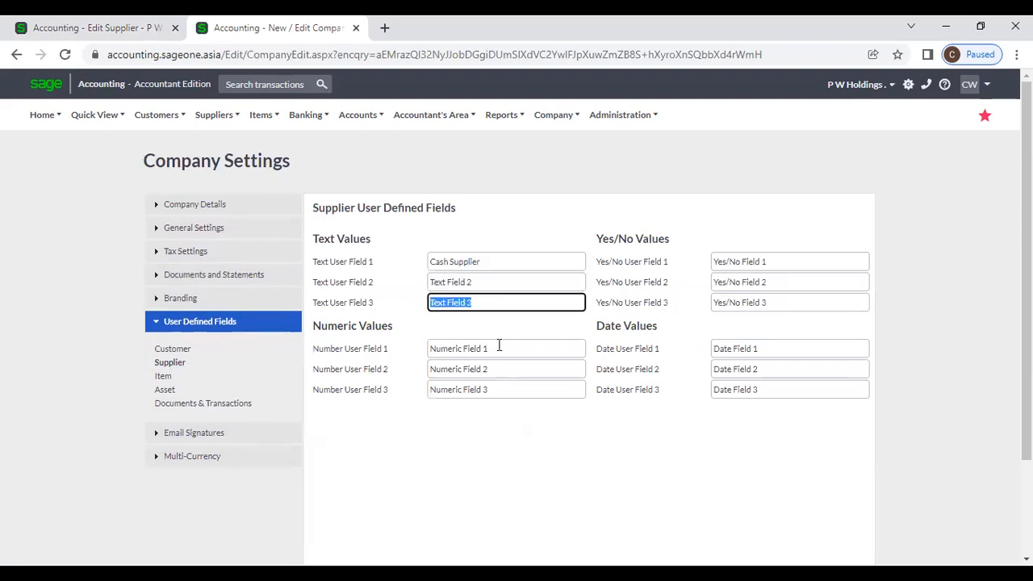
Step: Return to the P W Holdings supplier record and review its personal information protection settings and purchases graph
click(125, 28)
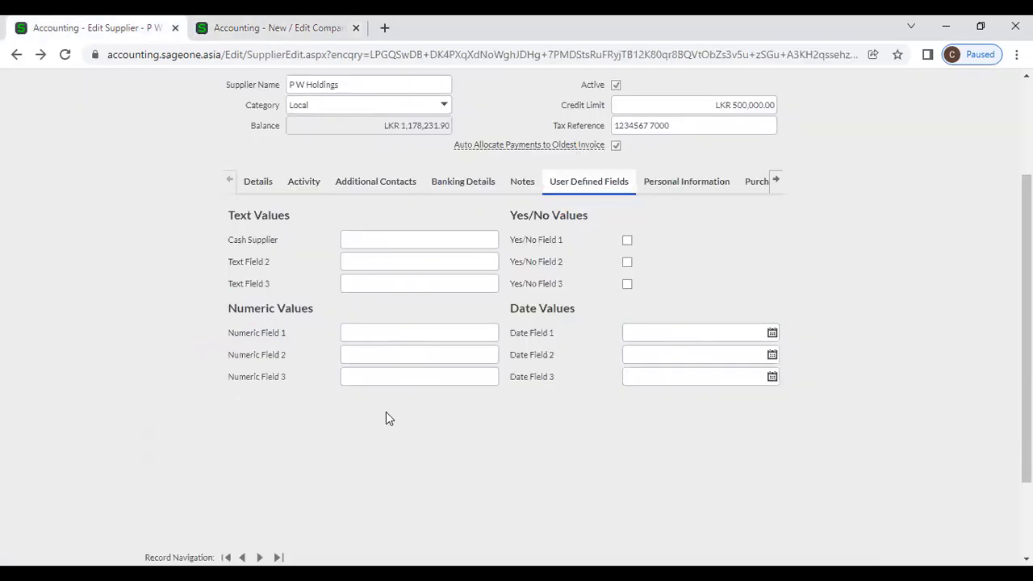
click(645, 187)
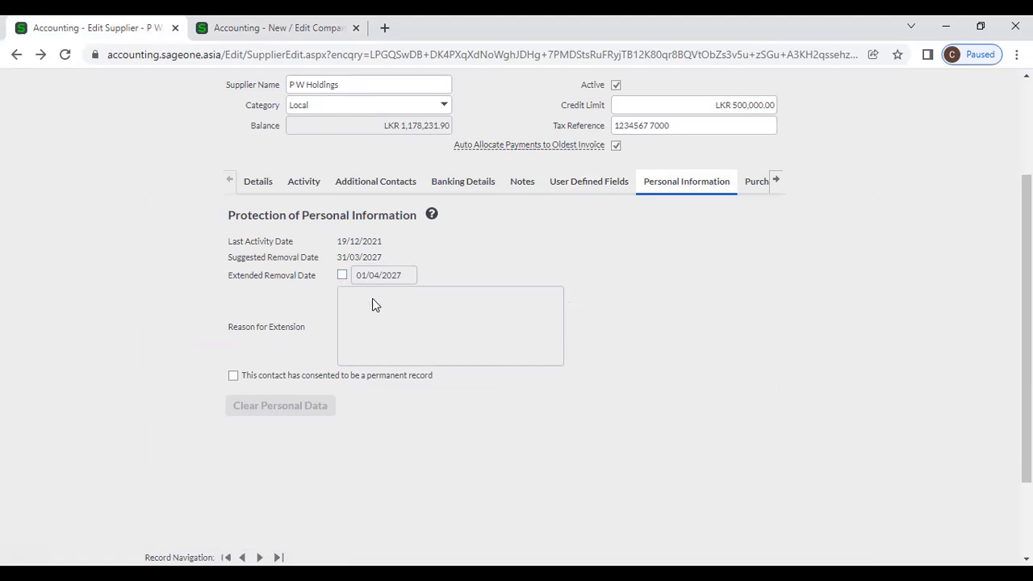
click(755, 181)
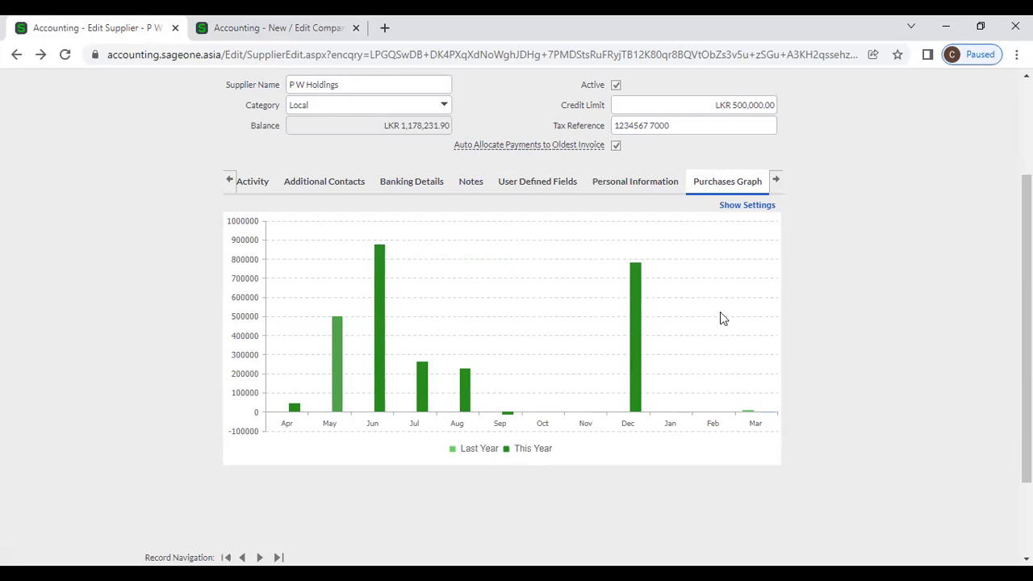
Step: Review the supplier's purchase orders and unpaid invoices
click(780, 182)
click(781, 182)
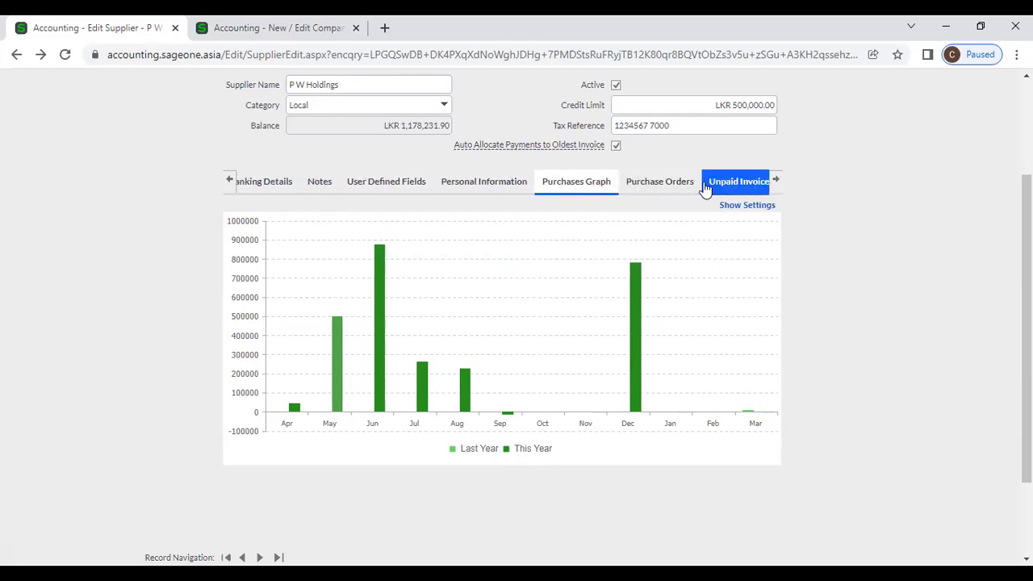
click(694, 186)
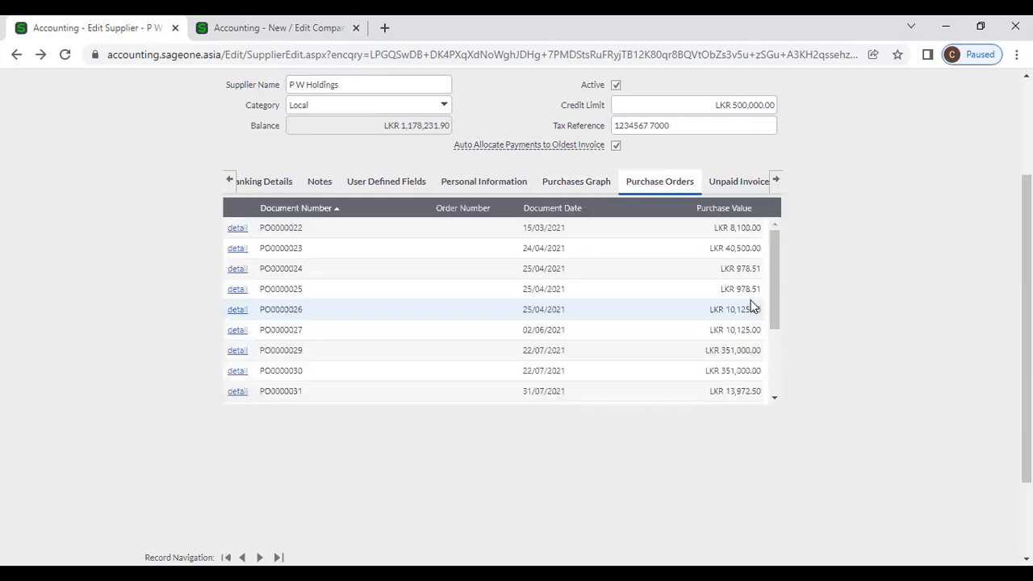
click(729, 186)
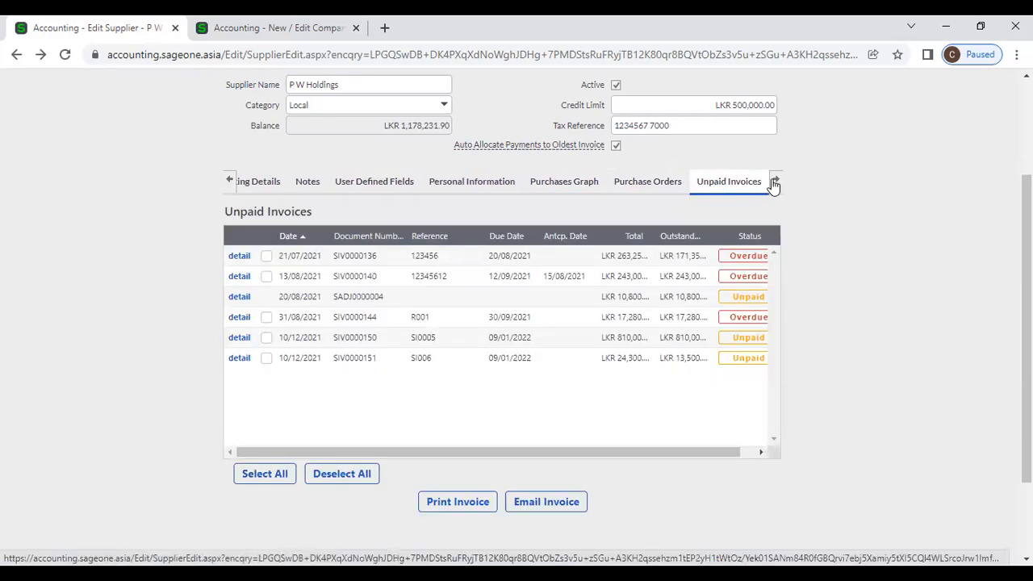
Step: Examine the supplier's report layouts, checking the layout selection for the Purchase Order report
click(775, 186)
click(743, 186)
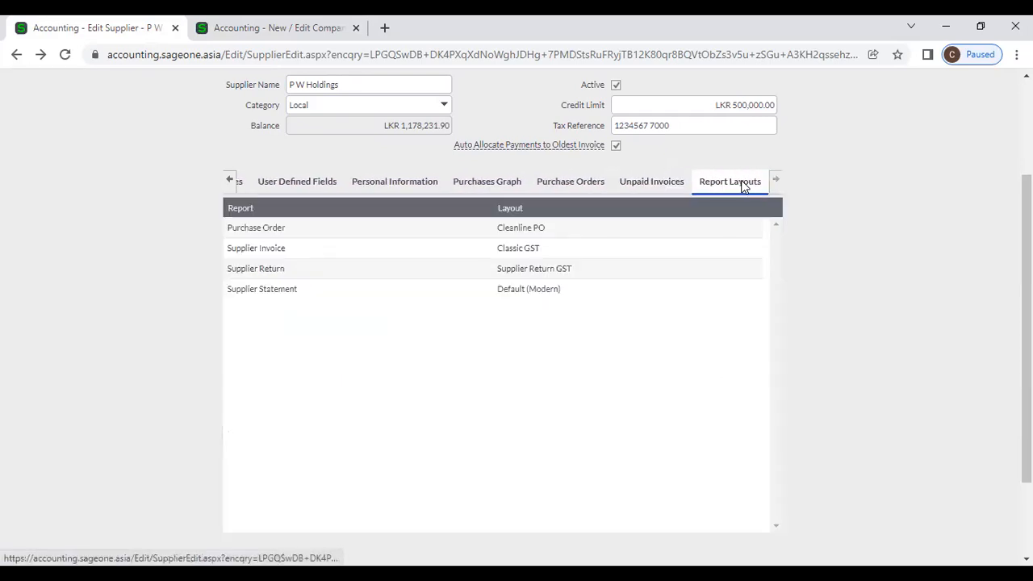
click(733, 227)
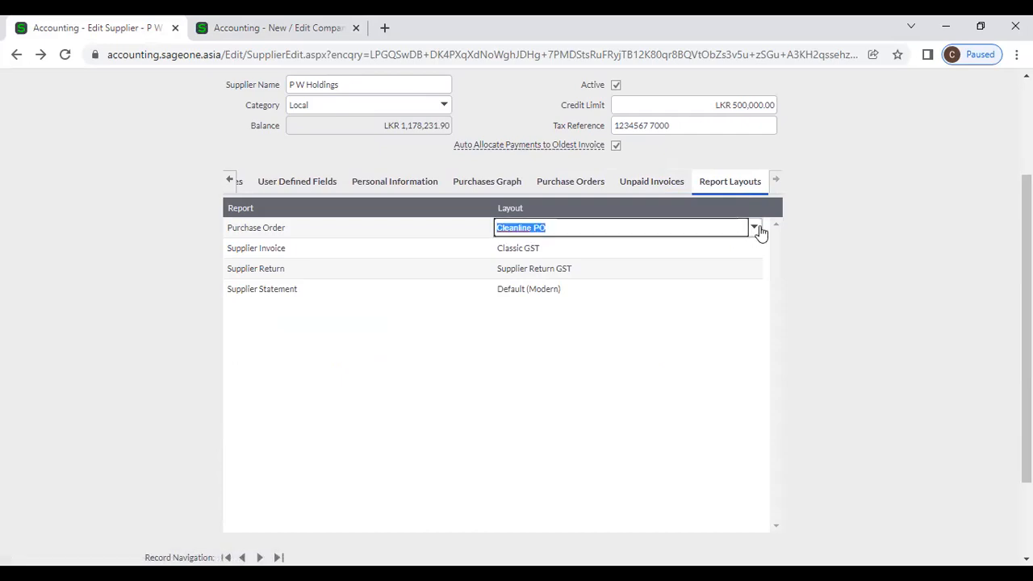
click(755, 227)
click(831, 248)
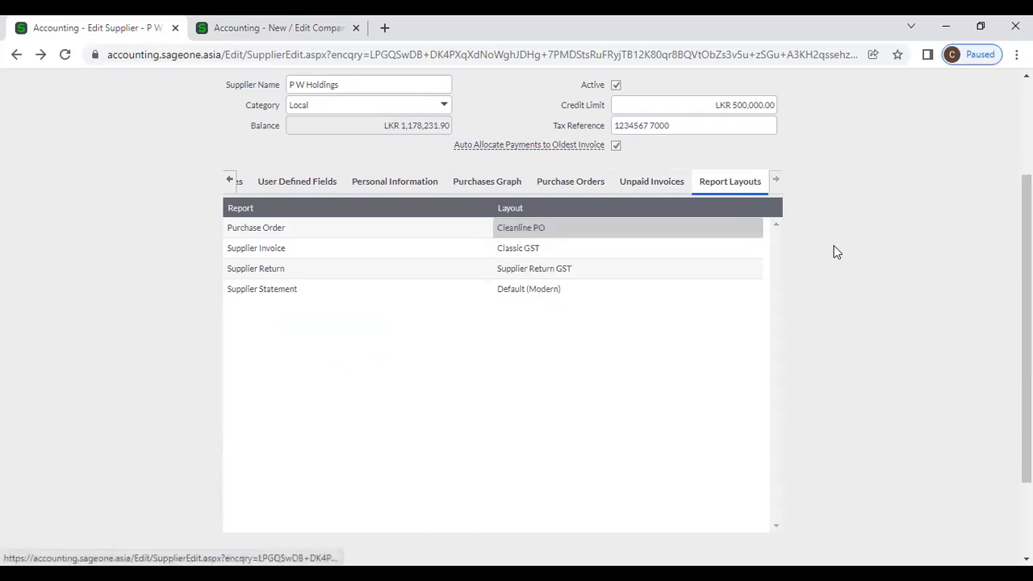
scroll(835, 294, down, 2)
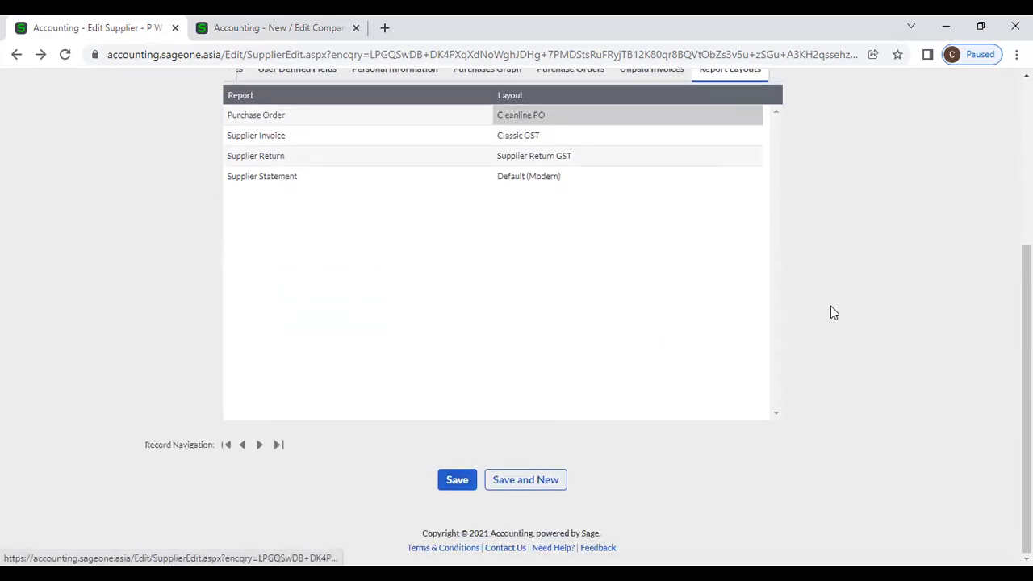
scroll(832, 320, up, 4)
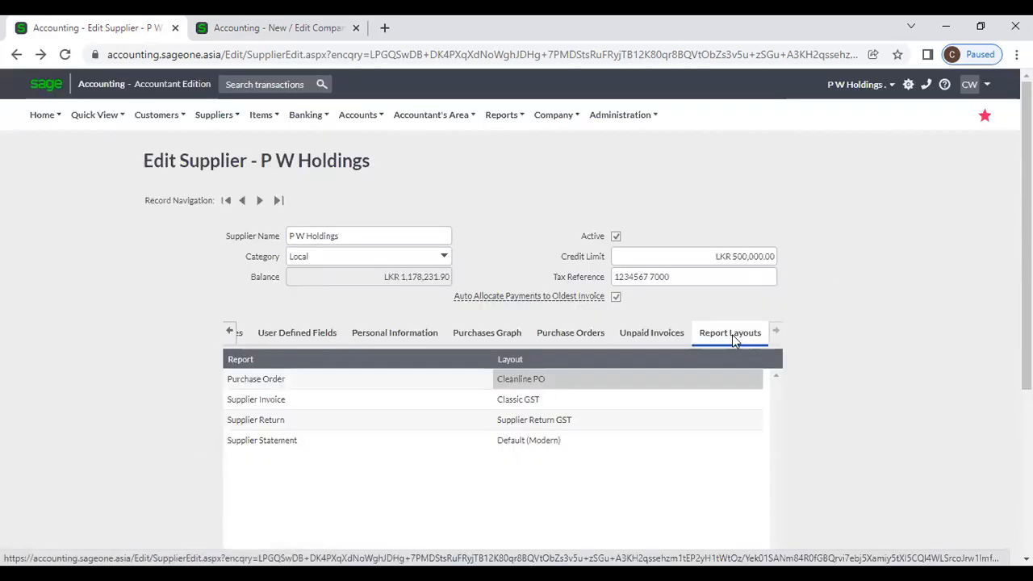
Step: Open the List of Suppliers, view the blank New Supplier form and go back to the list
mouse_move(210, 118)
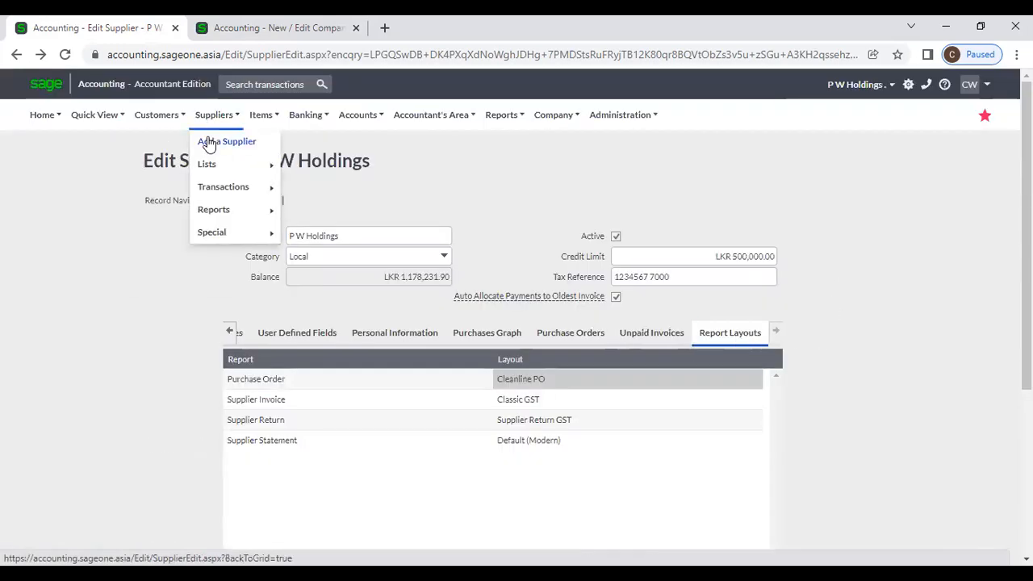
mouse_move(213, 167)
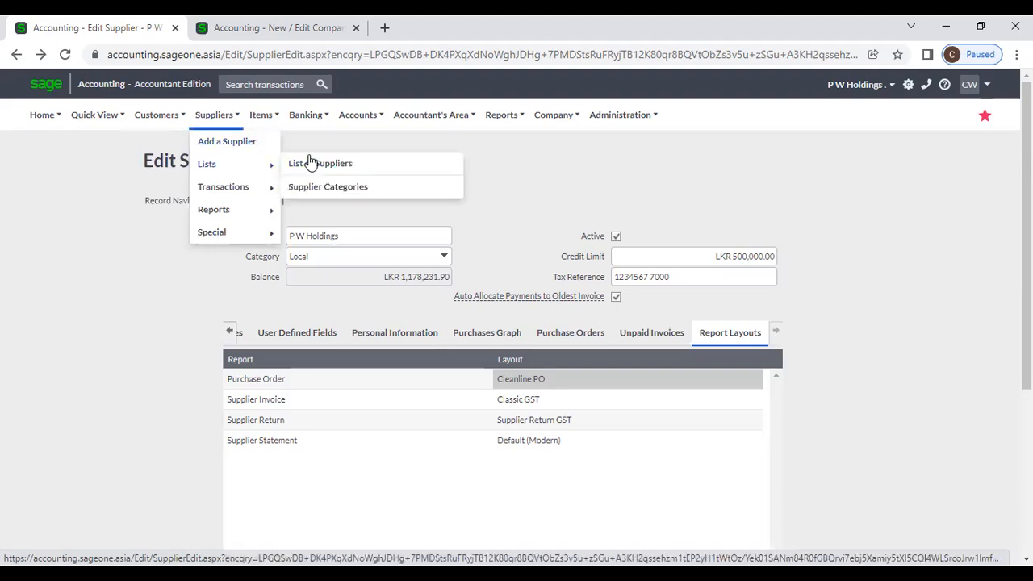
click(373, 167)
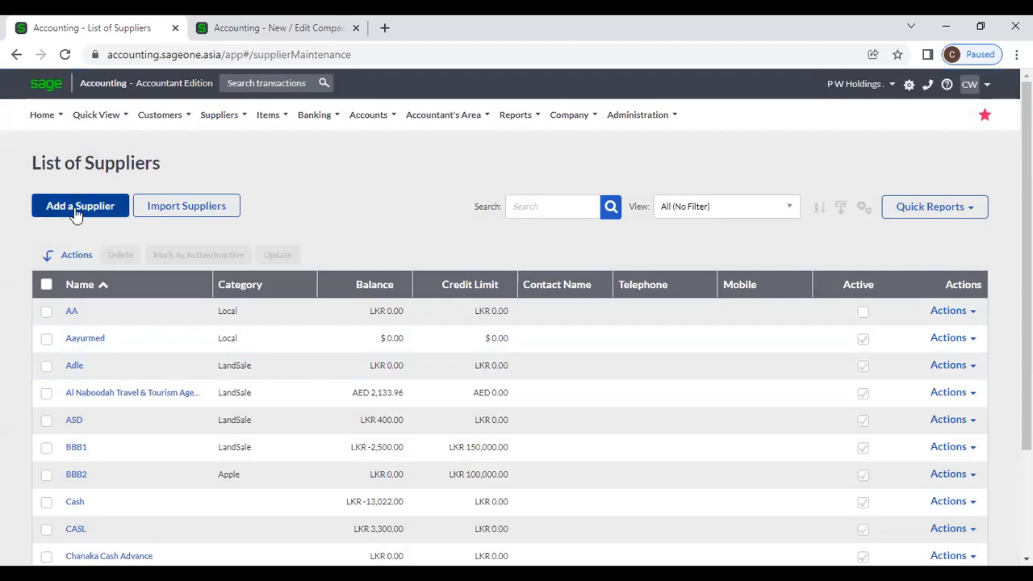
click(76, 209)
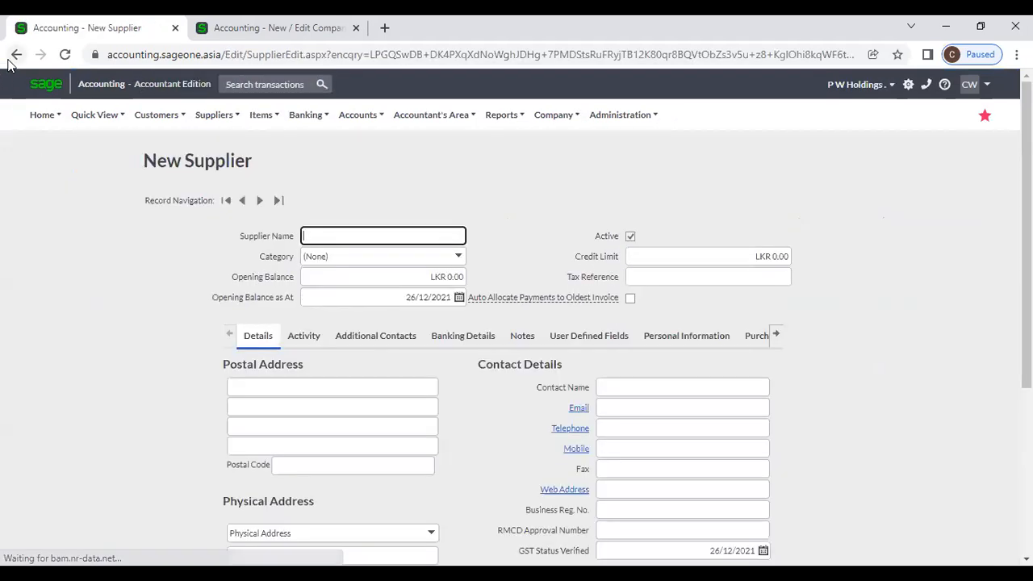
click(16, 54)
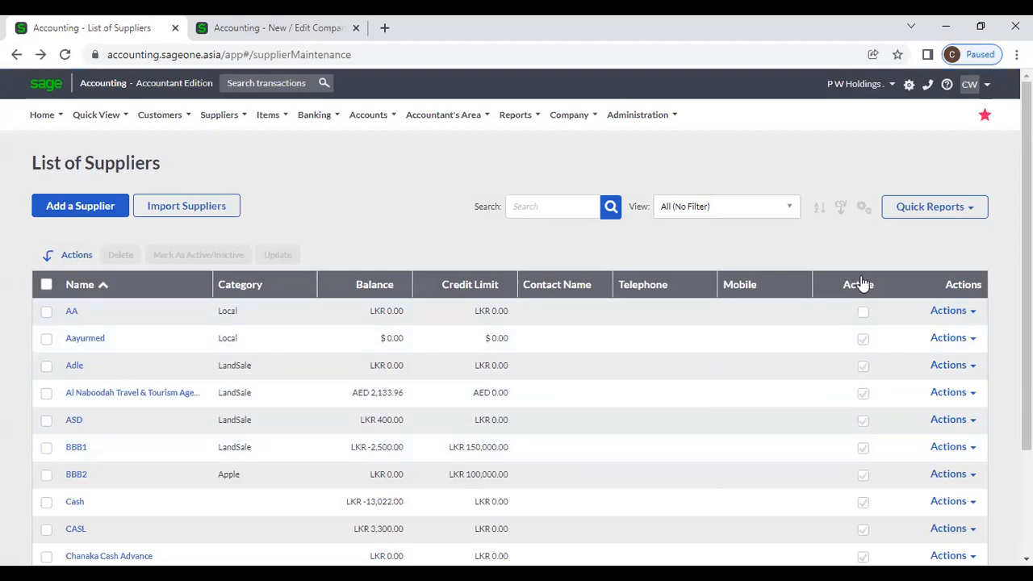
Step: Inspect the supplier list's grid customisation options, search field and view filters
click(863, 208)
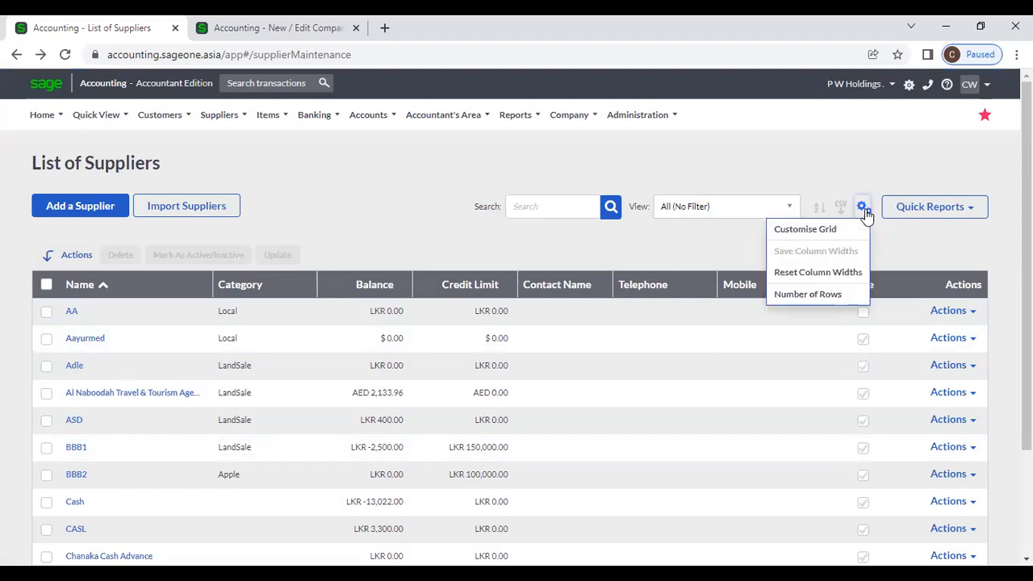
click(562, 203)
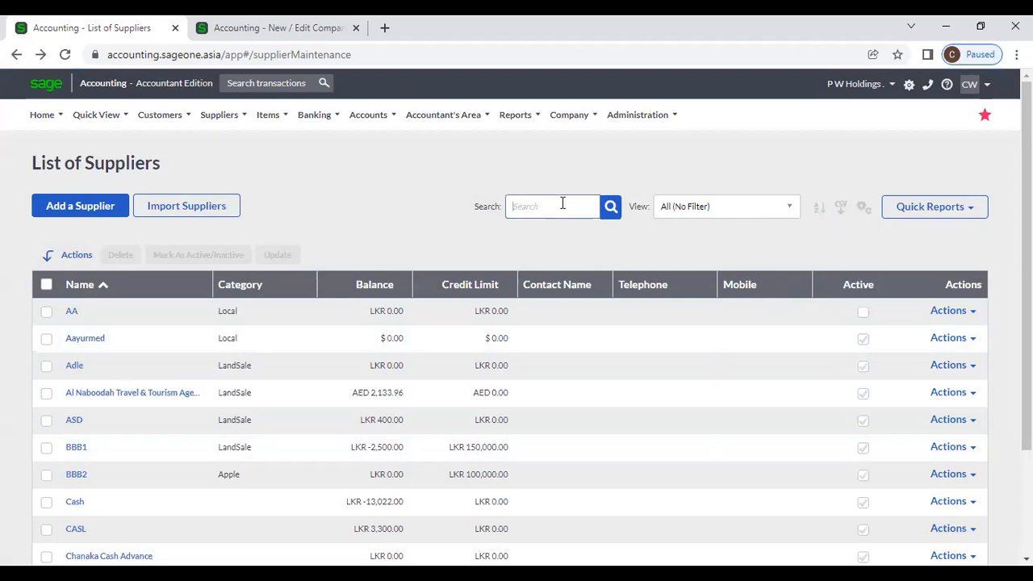
click(777, 212)
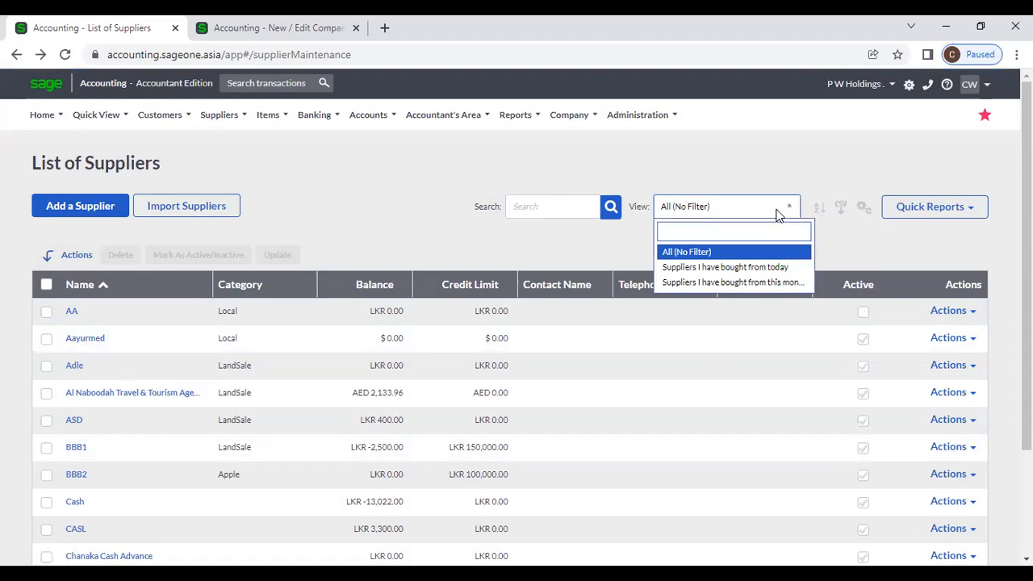
click(720, 170)
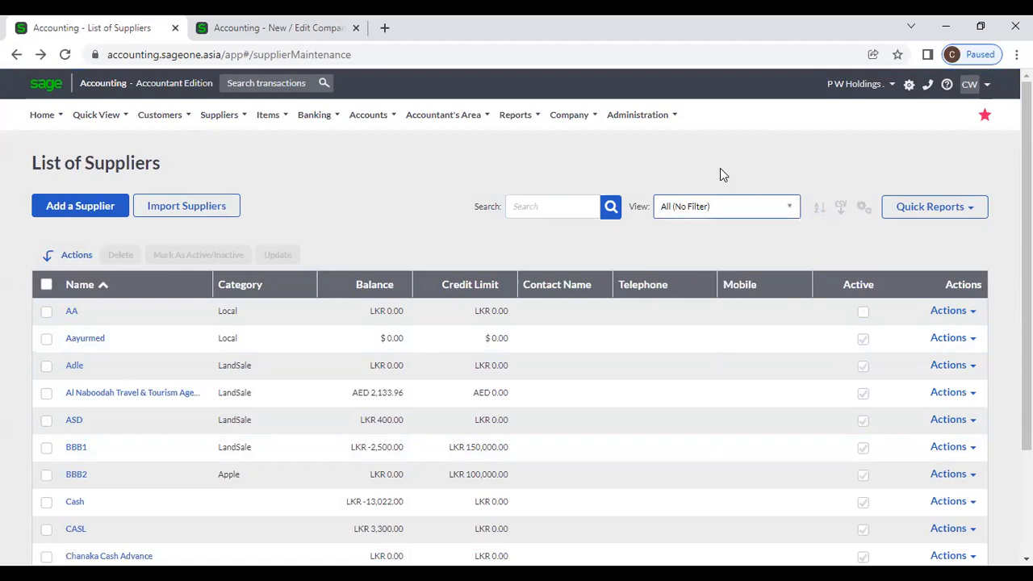
Step: Open the Supplier Categories list, view the blank New Supplier Category form and go back to the list
click(234, 117)
mouse_move(237, 167)
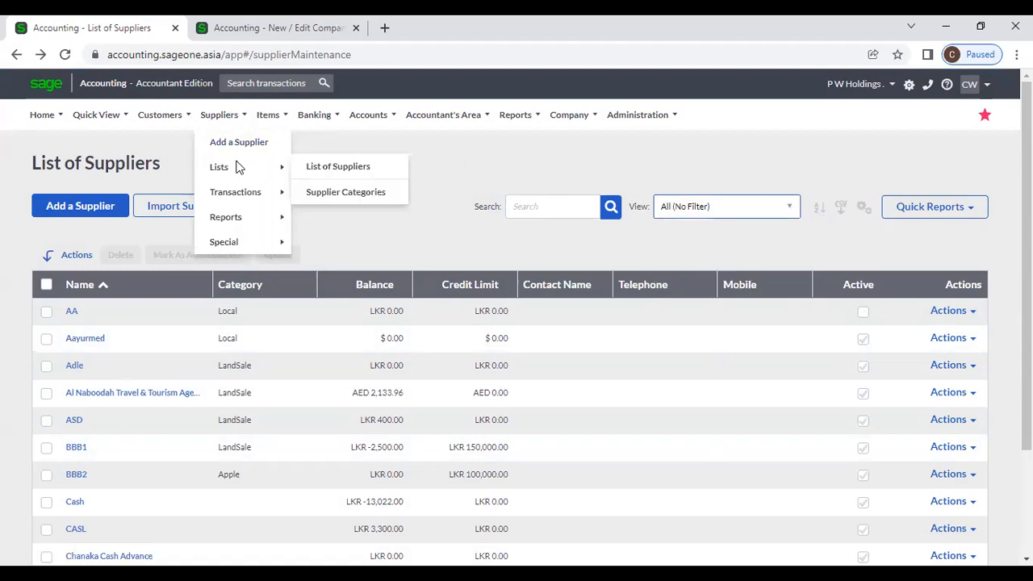
click(329, 191)
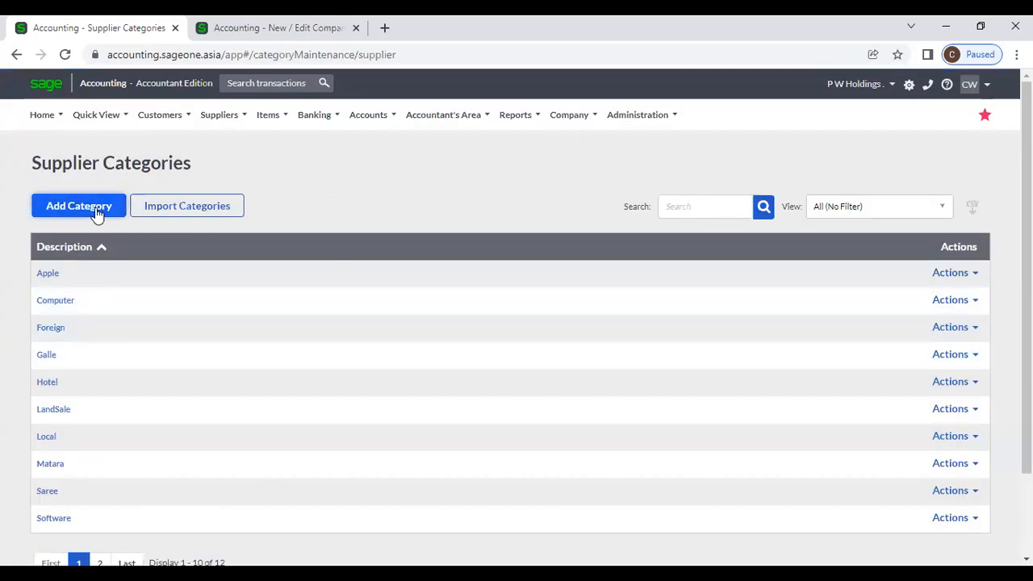
click(66, 208)
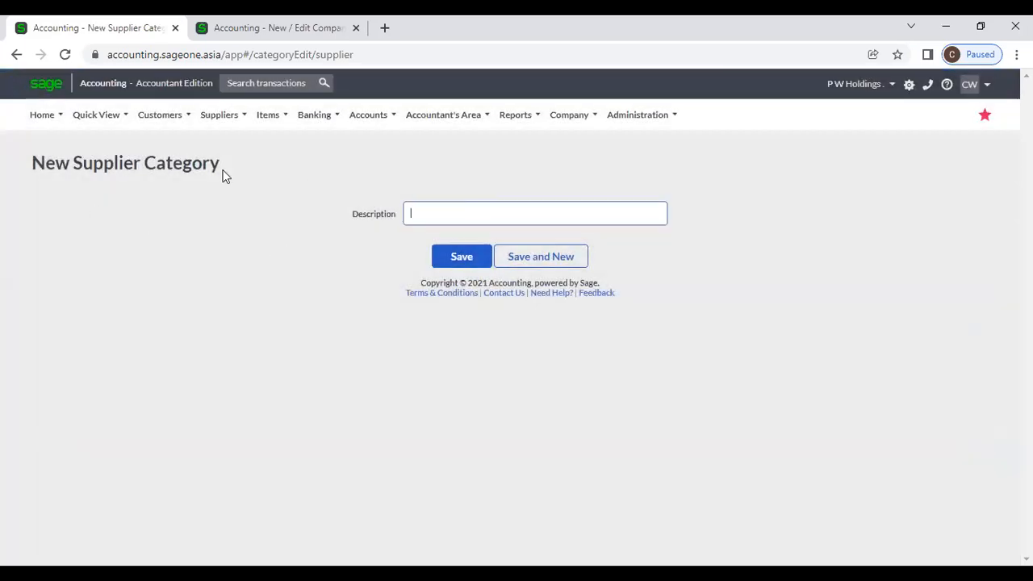
click(16, 54)
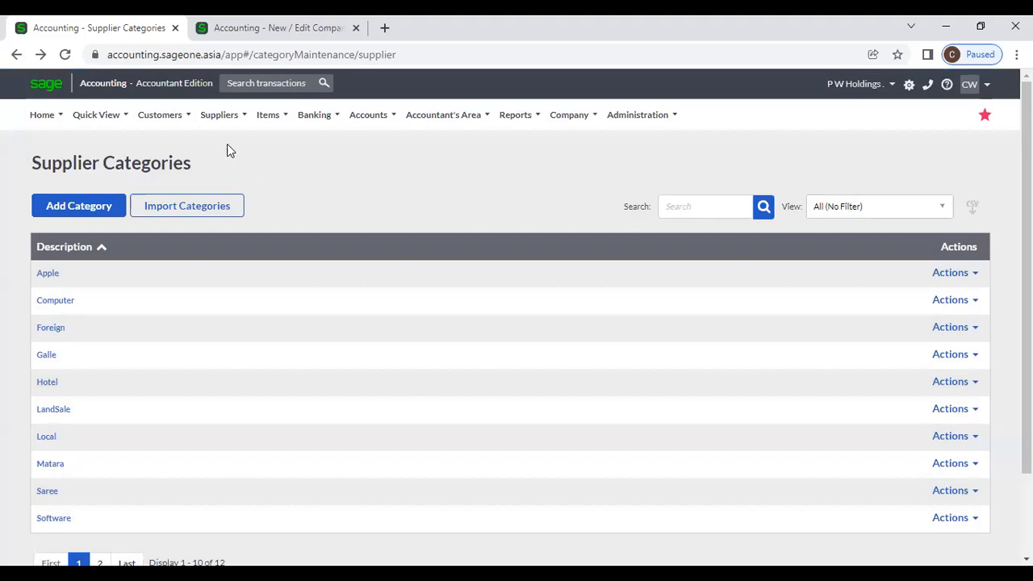
Step: Open the Supplier Purchase Orders list and start a new purchase order
click(219, 114)
mouse_move(223, 194)
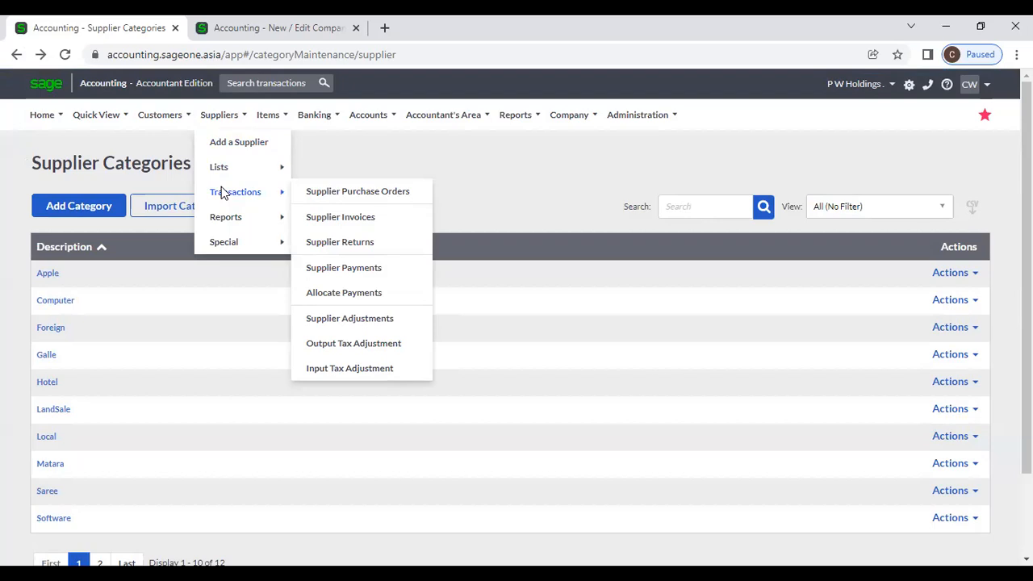
click(396, 194)
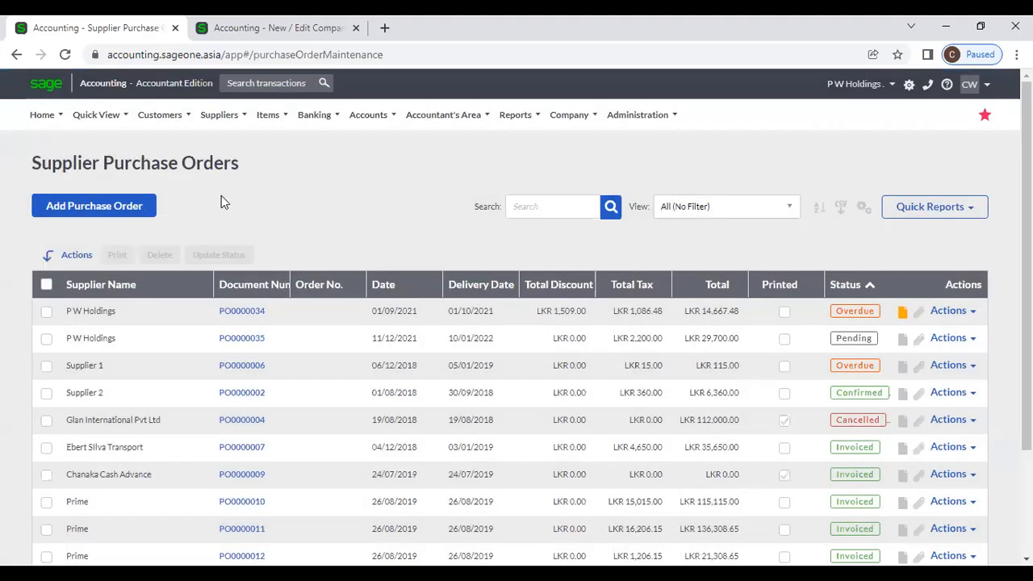
click(123, 212)
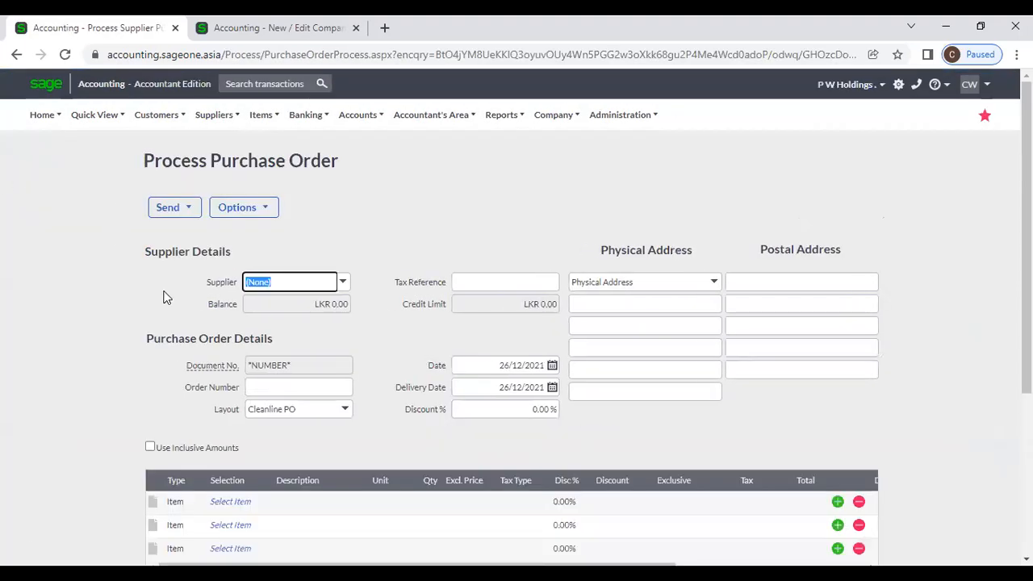
Step: Open the Supplier Invoices list and start a new supplier invoice
scroll(162, 305, down, 3)
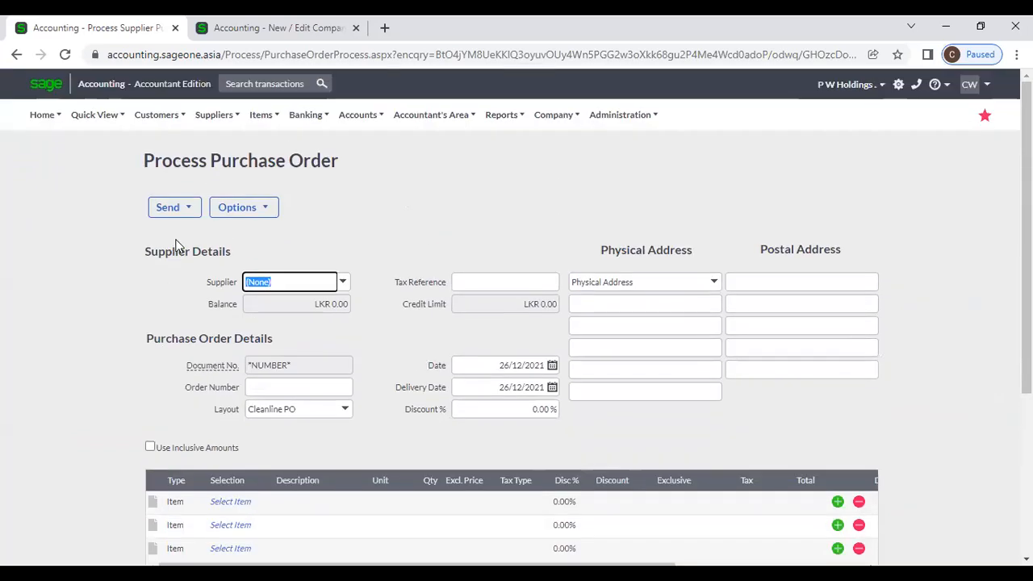
mouse_move(212, 114)
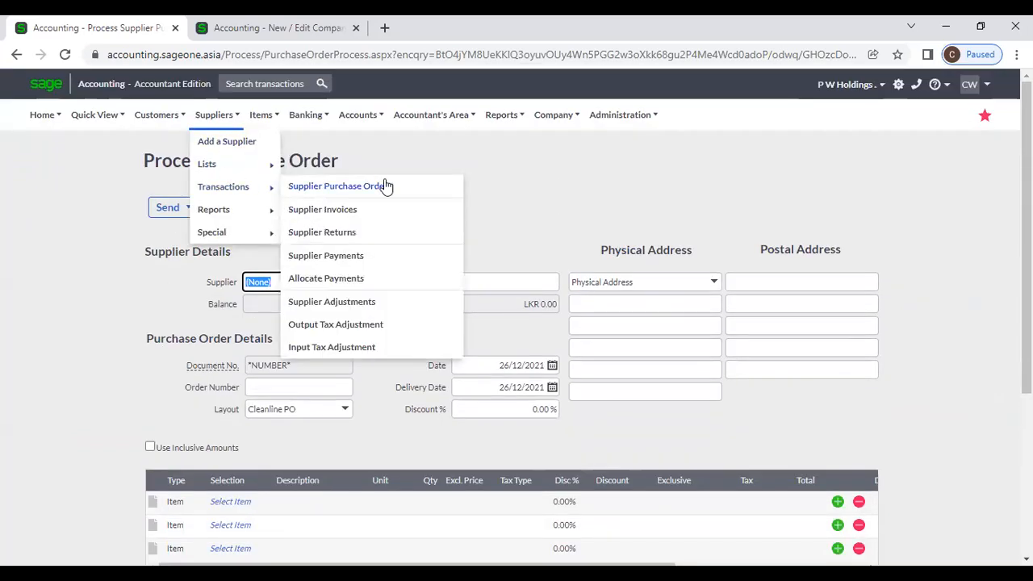
click(371, 212)
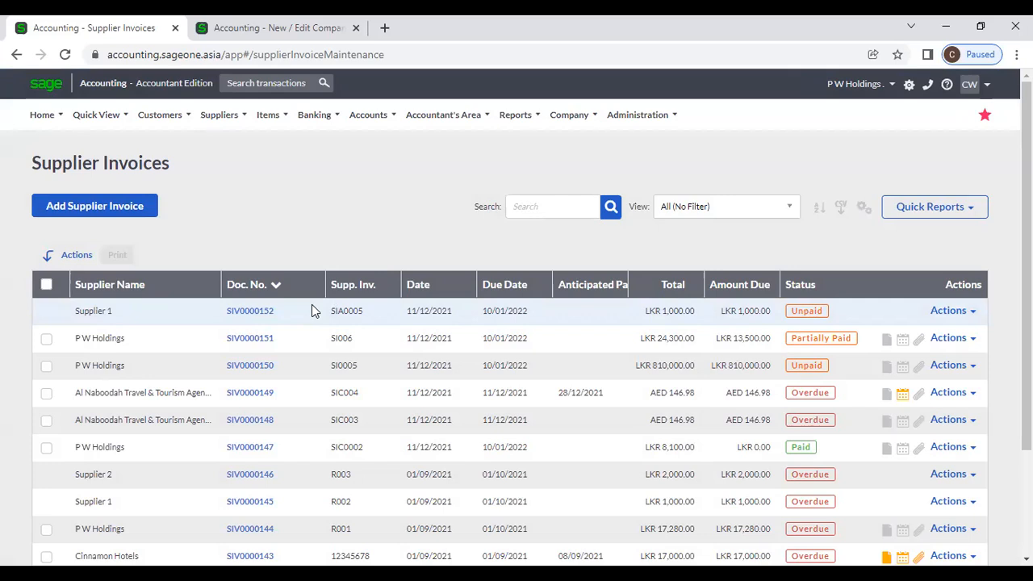
click(78, 216)
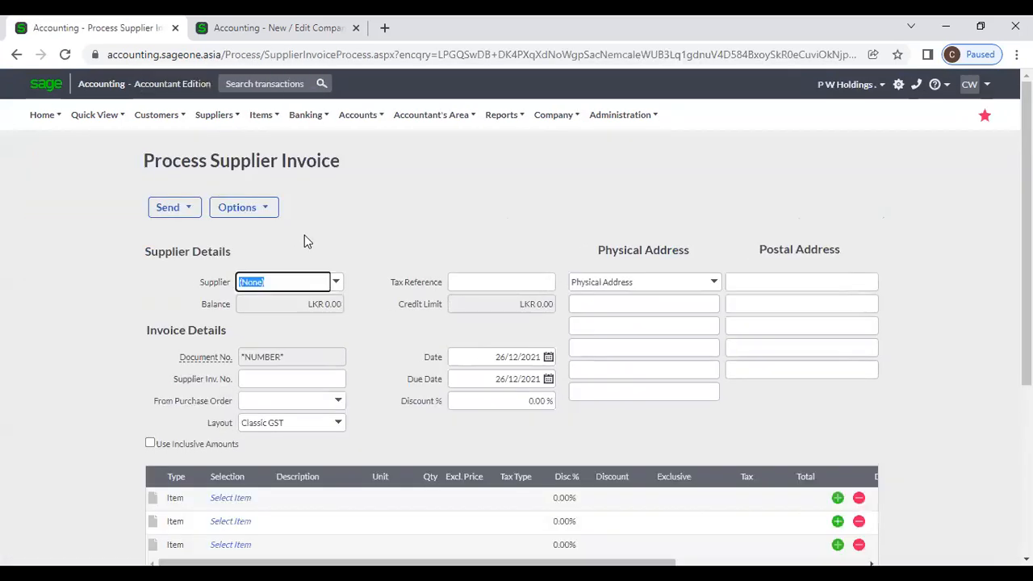
Step: Select supplier P W Holdings and load the purchase order dated 02/06/2021 into the invoice, agreeing to invoice it again
click(334, 287)
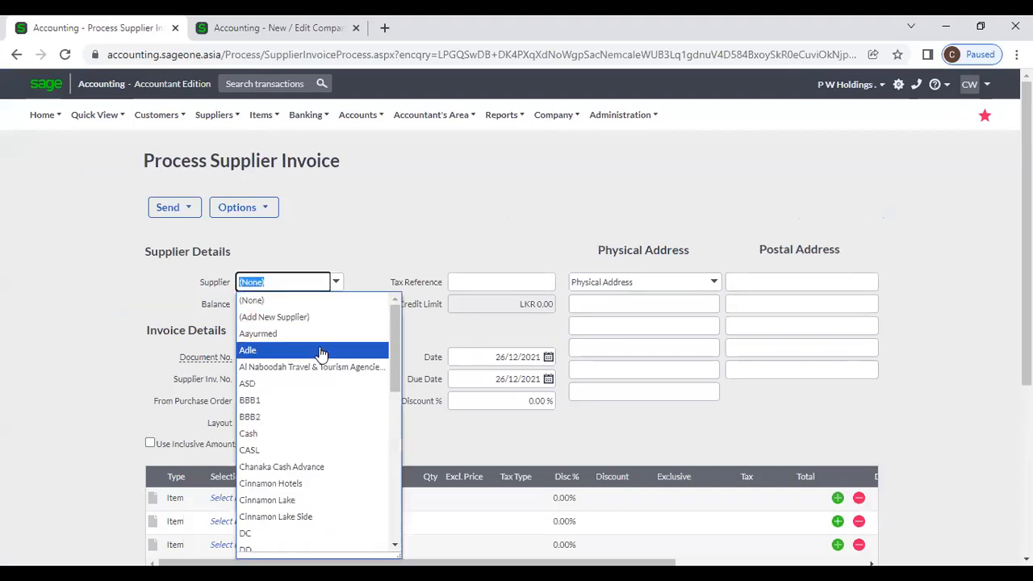
text(p)
click(315, 301)
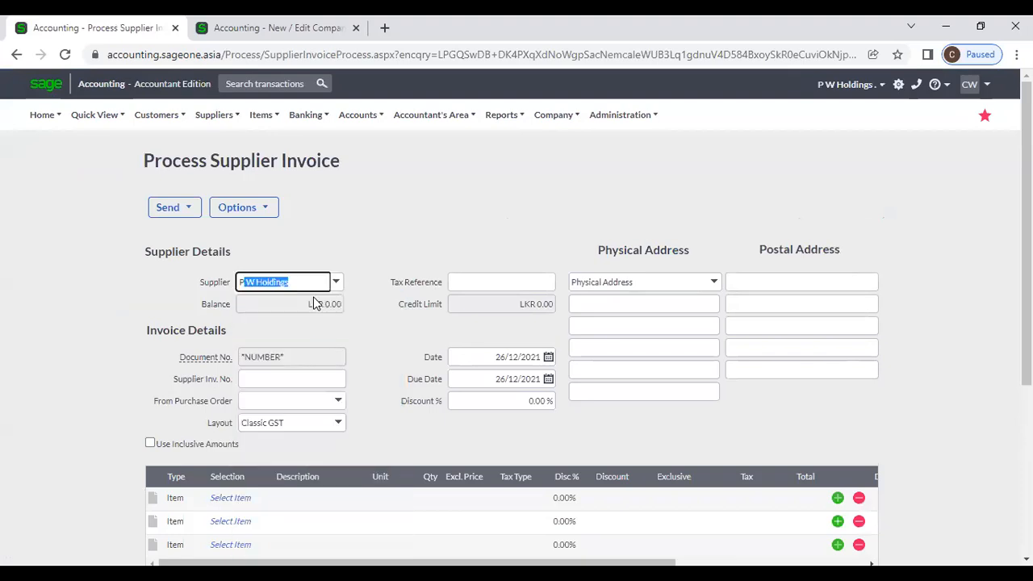
click(337, 401)
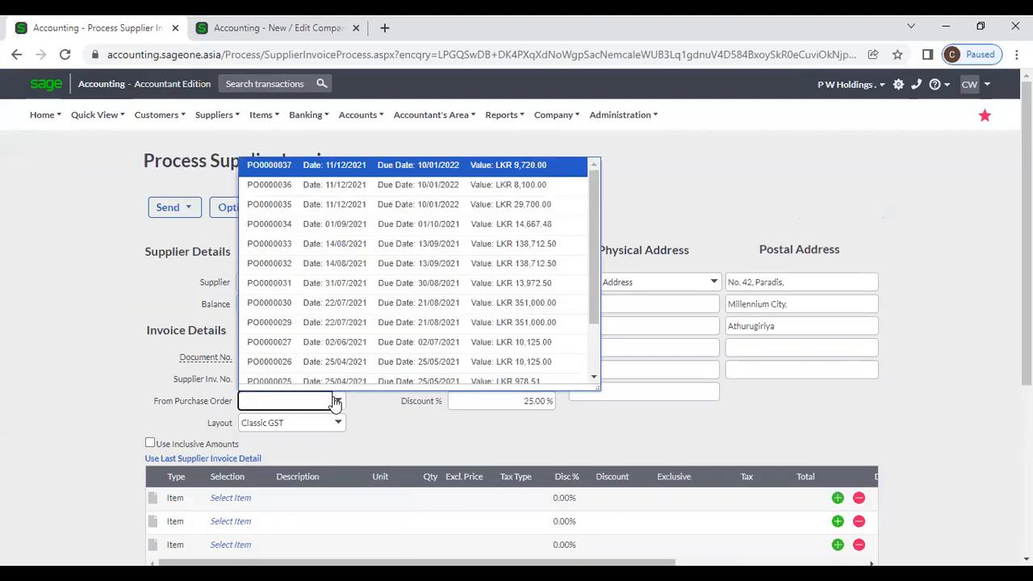
click(315, 342)
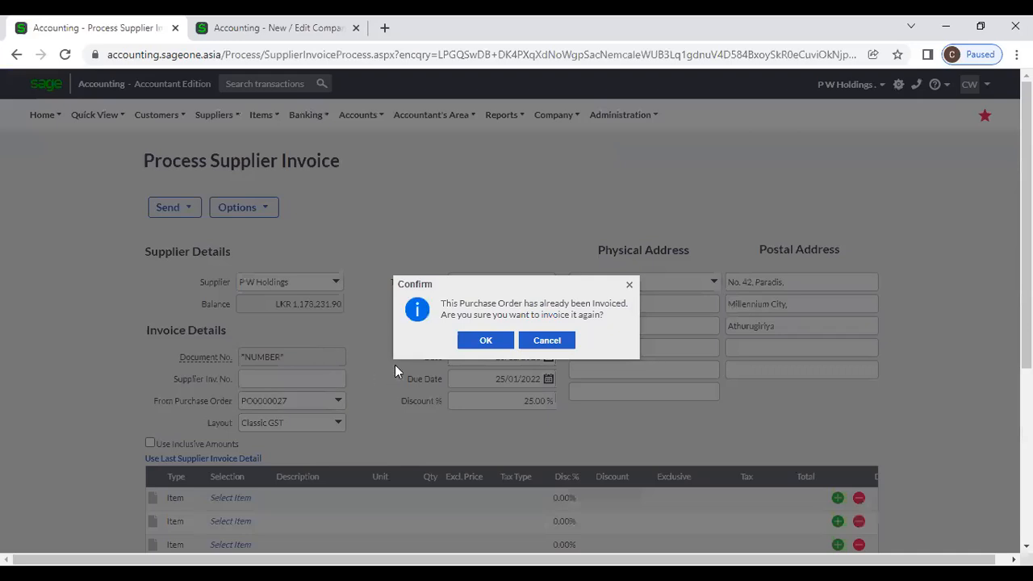
click(483, 340)
Step: Add an additional cost line to the invoice for the cash advance supplier with a total of LKR 1,000
scroll(405, 369, down, 5)
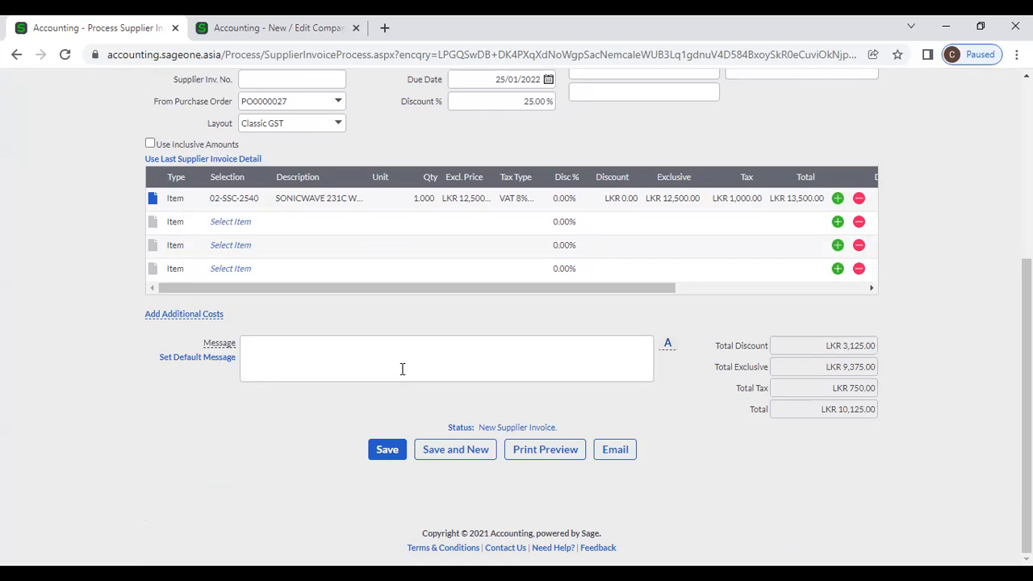
mouse_move(196, 322)
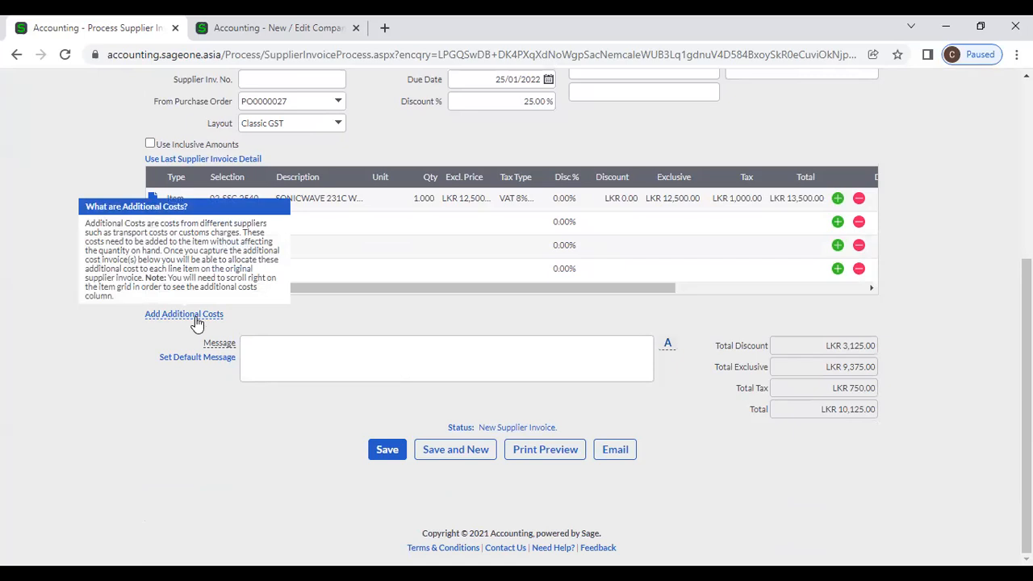
click(196, 317)
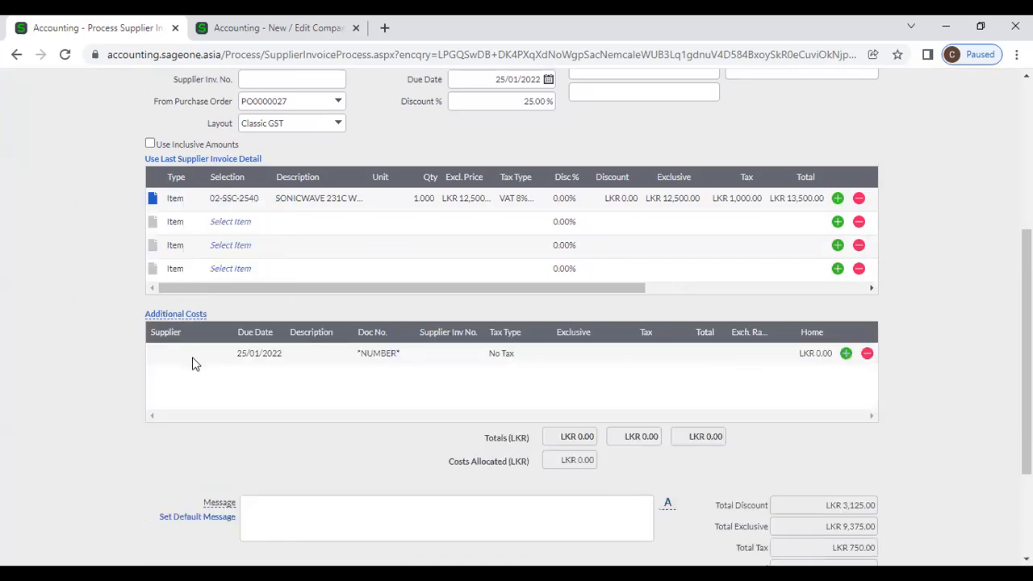
click(192, 355)
click(217, 355)
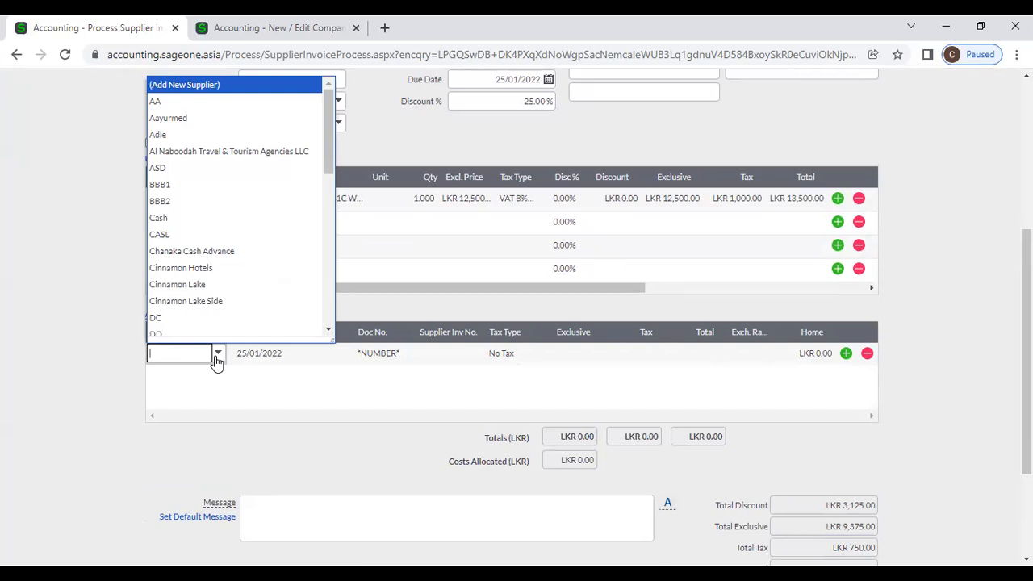
click(192, 251)
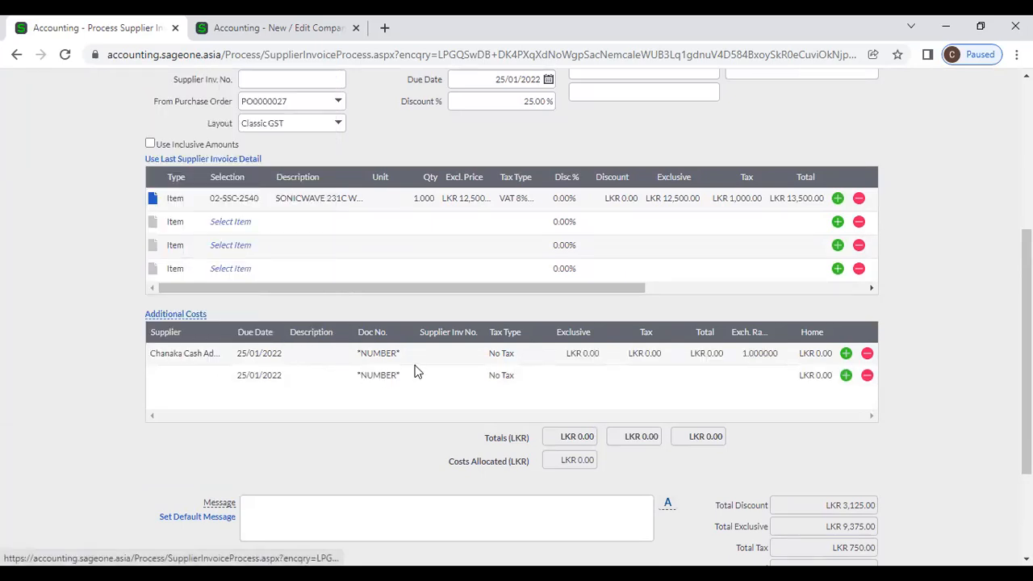
click(718, 355)
text(1,00)
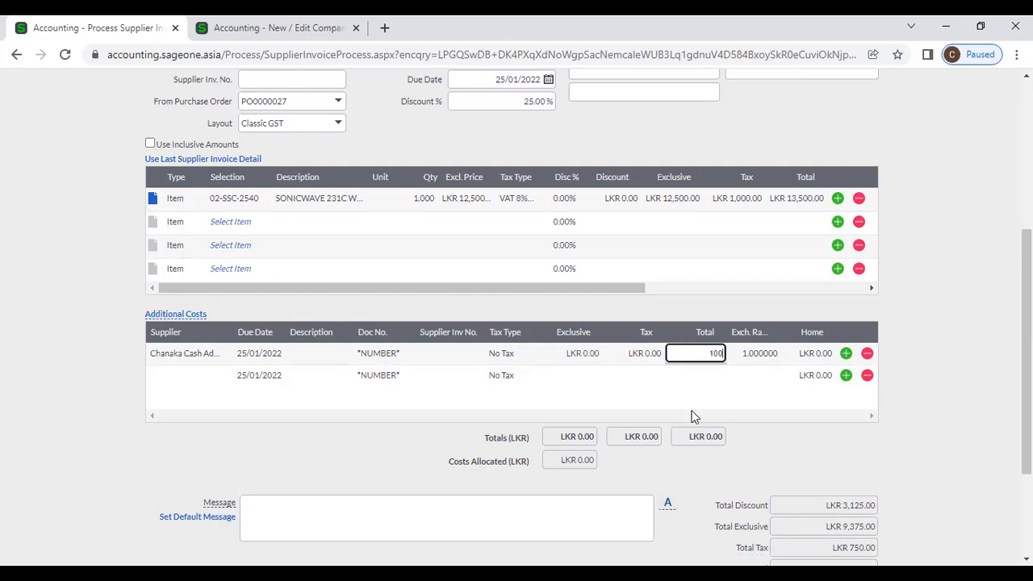
text(0)
click(973, 301)
Step: Inspect the item line's additional cost allocation and its Department, Job and Area columns
click(779, 289)
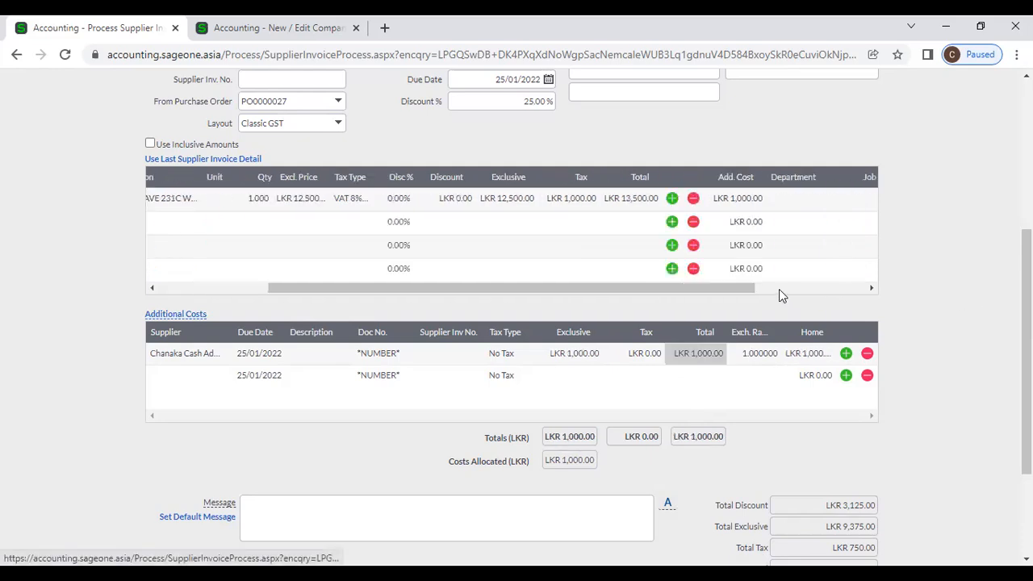
click(779, 289)
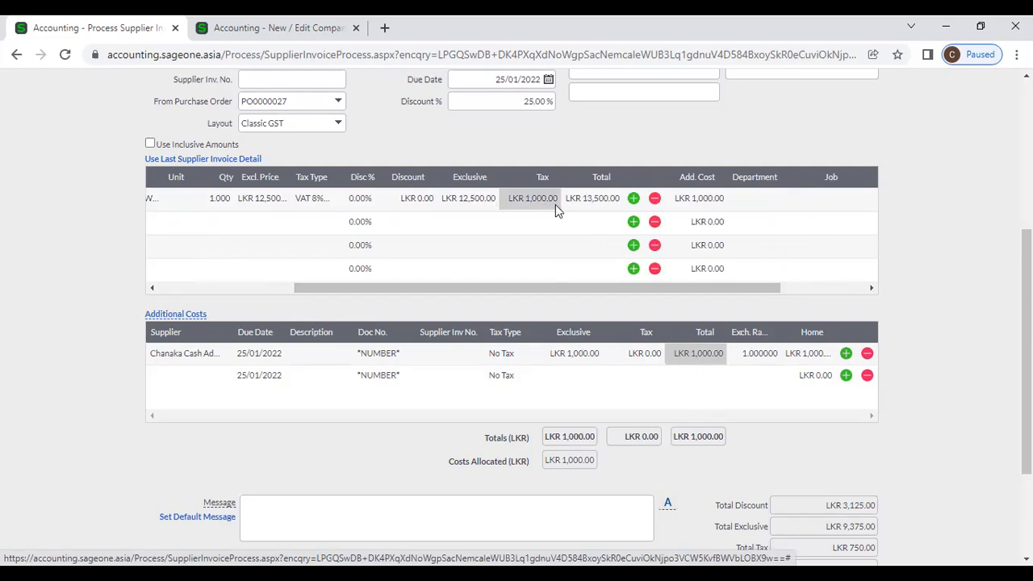
click(703, 200)
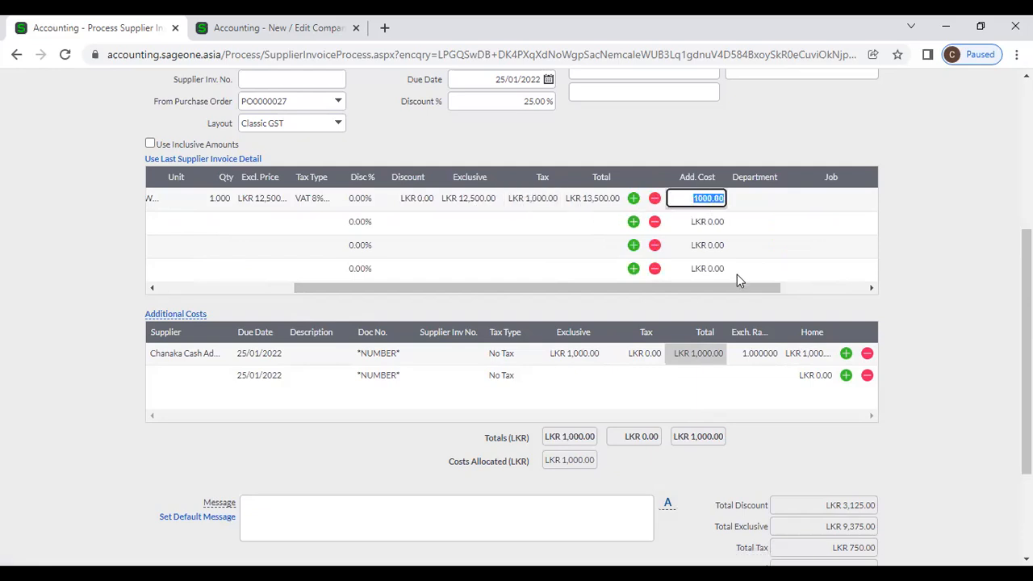
drag(743, 285, 915, 308)
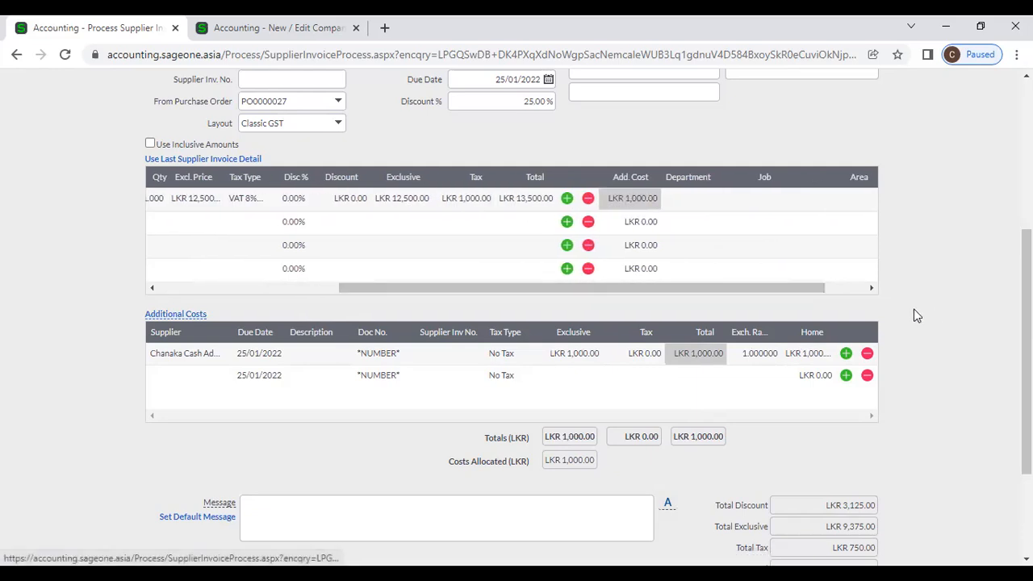
click(867, 289)
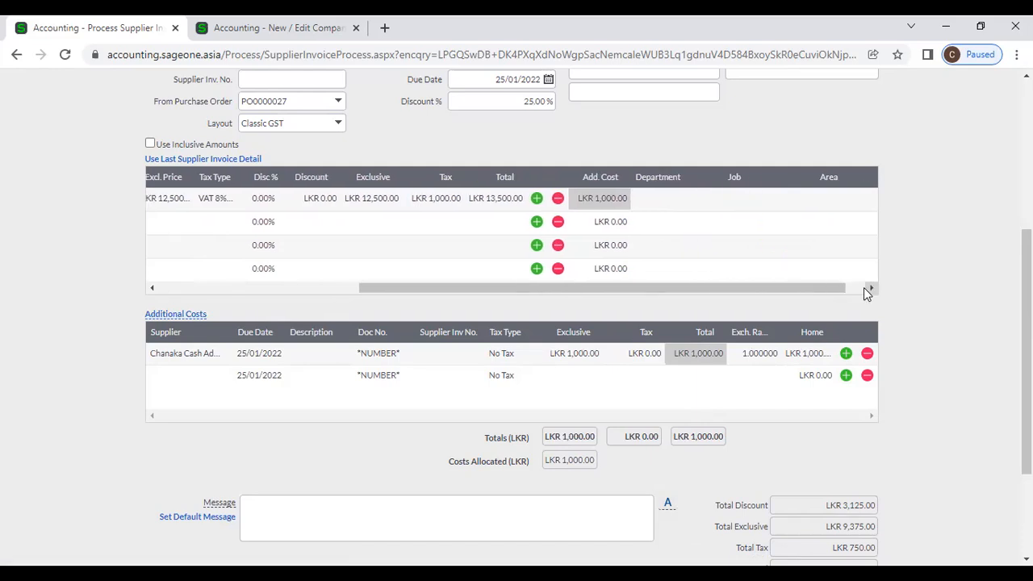
Step: View the company's Analysis Codes in the second browser tab and check the Department choices on the invoice line
click(204, 26)
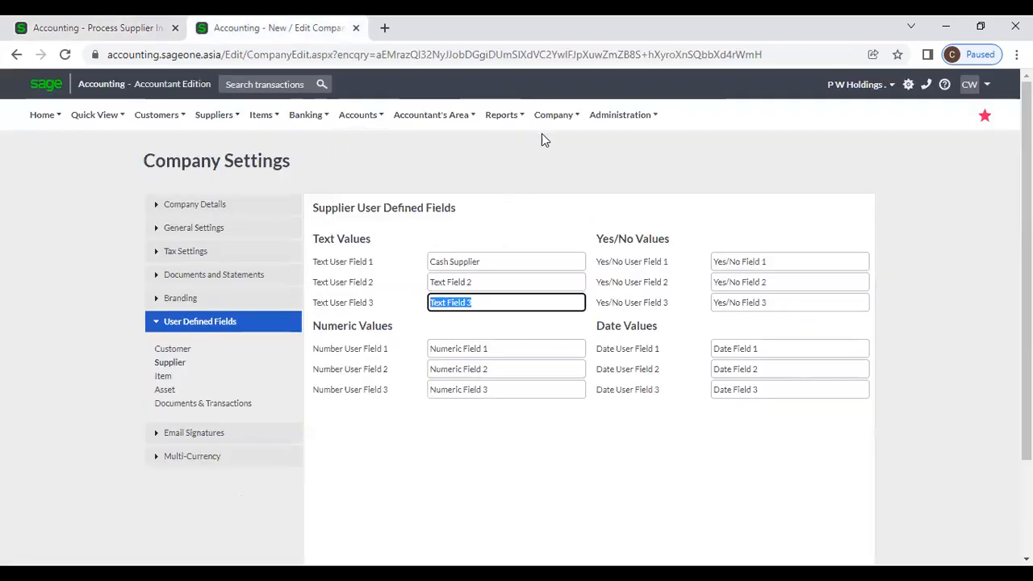
mouse_move(554, 123)
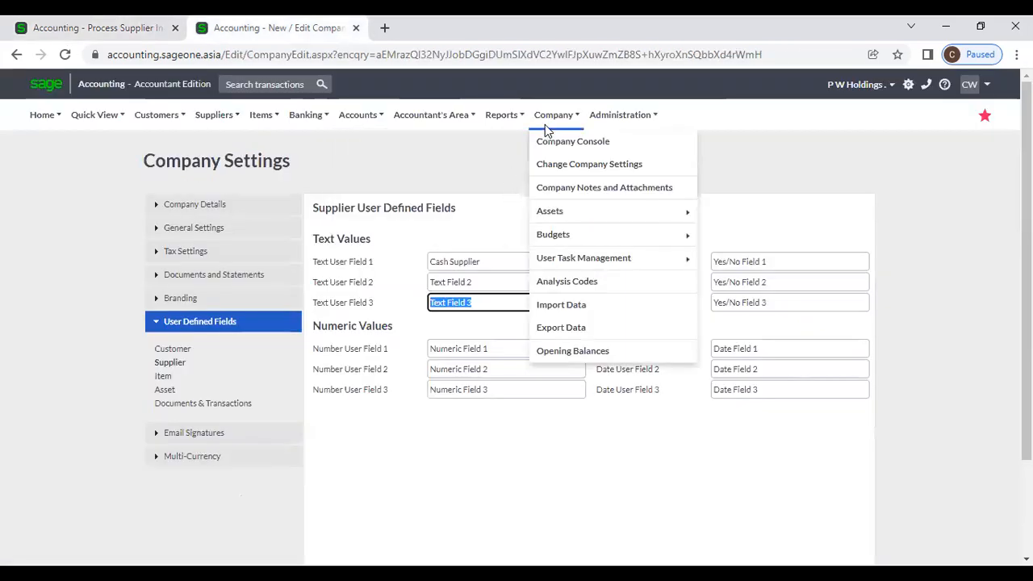
click(584, 284)
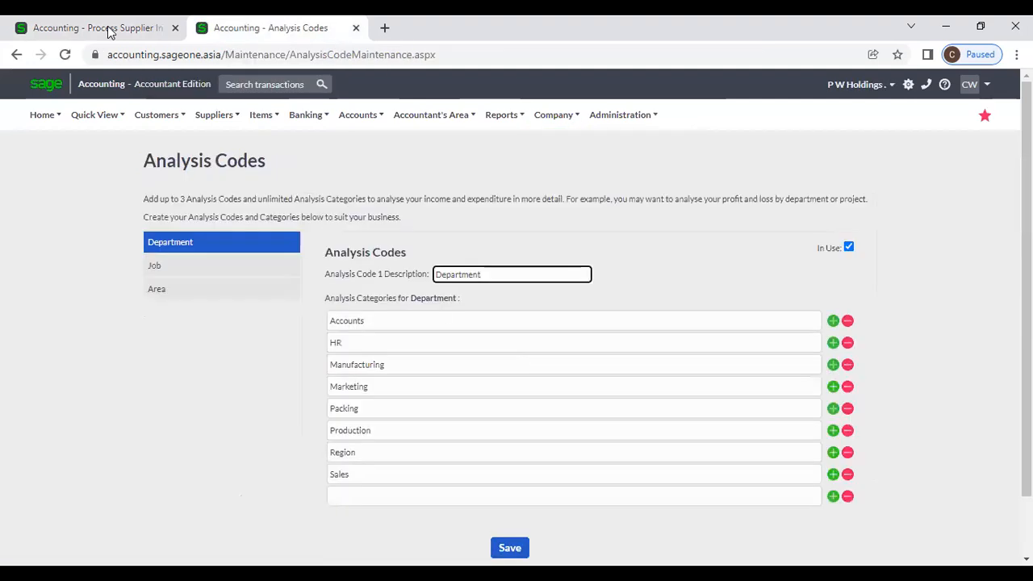
click(108, 28)
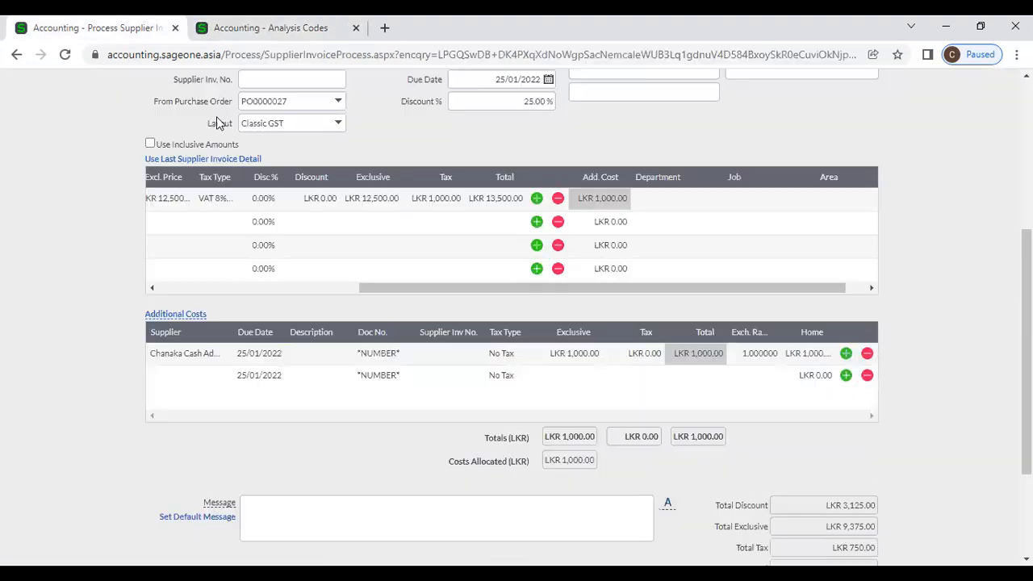
click(675, 205)
click(715, 205)
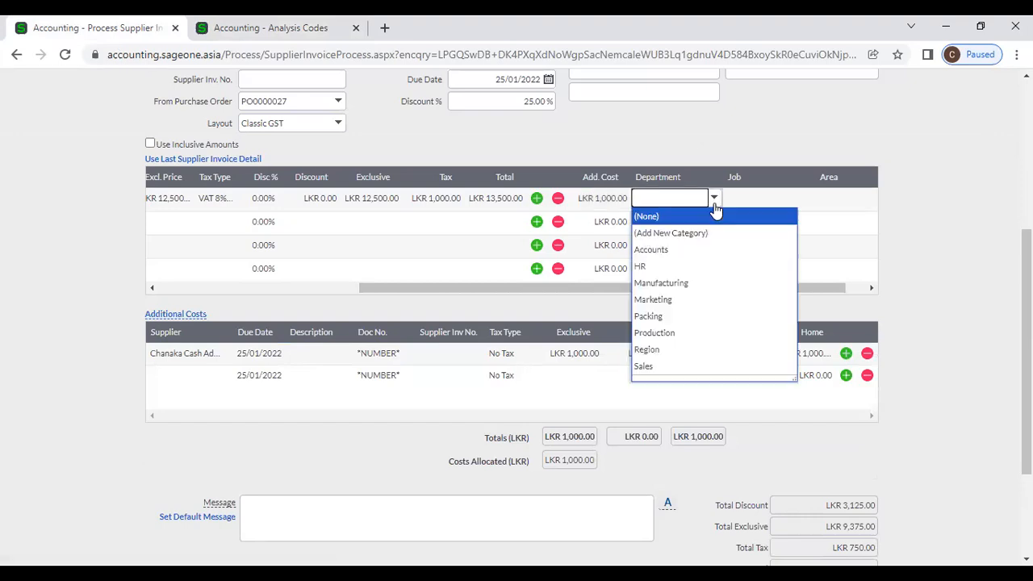
click(936, 278)
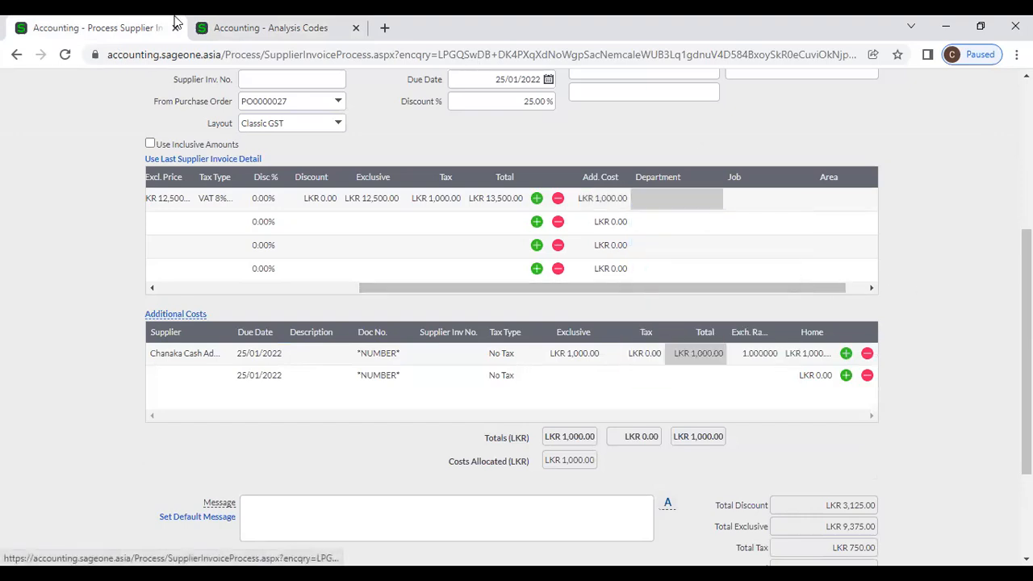
Step: Review the Department analysis categories again and compare them with the Department field of the invoice line
click(249, 29)
mouse_move(484, 117)
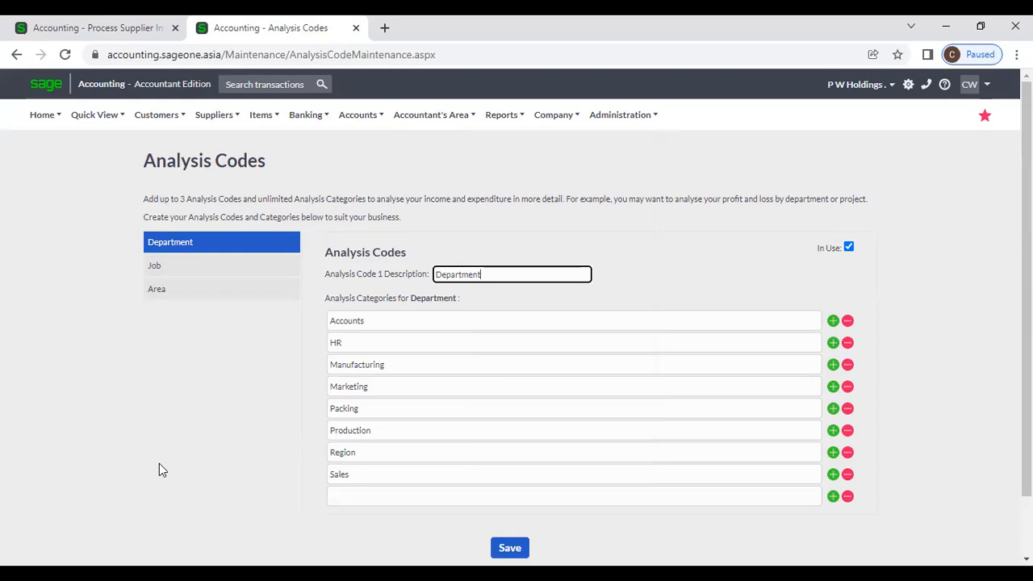
click(89, 29)
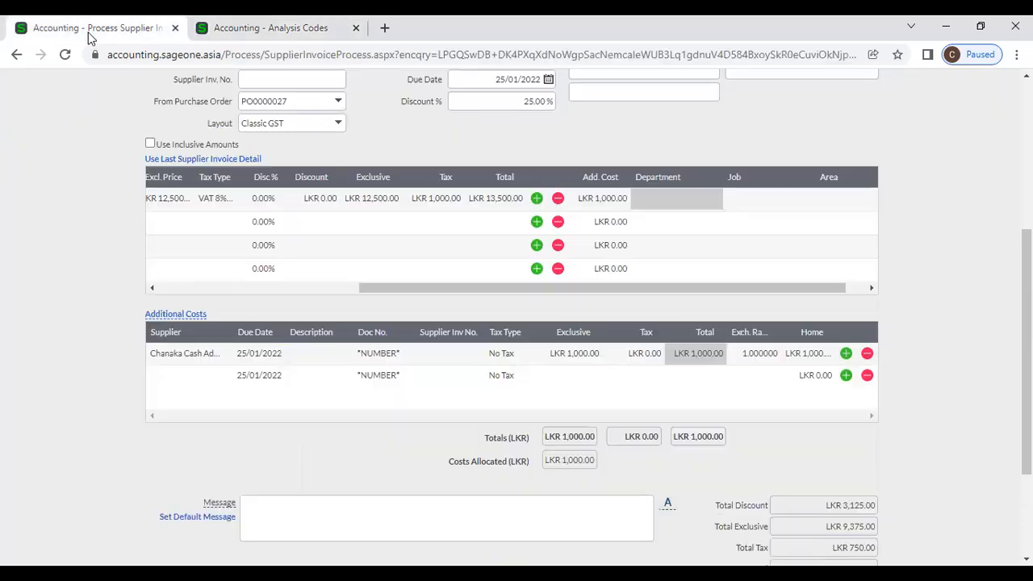
click(668, 207)
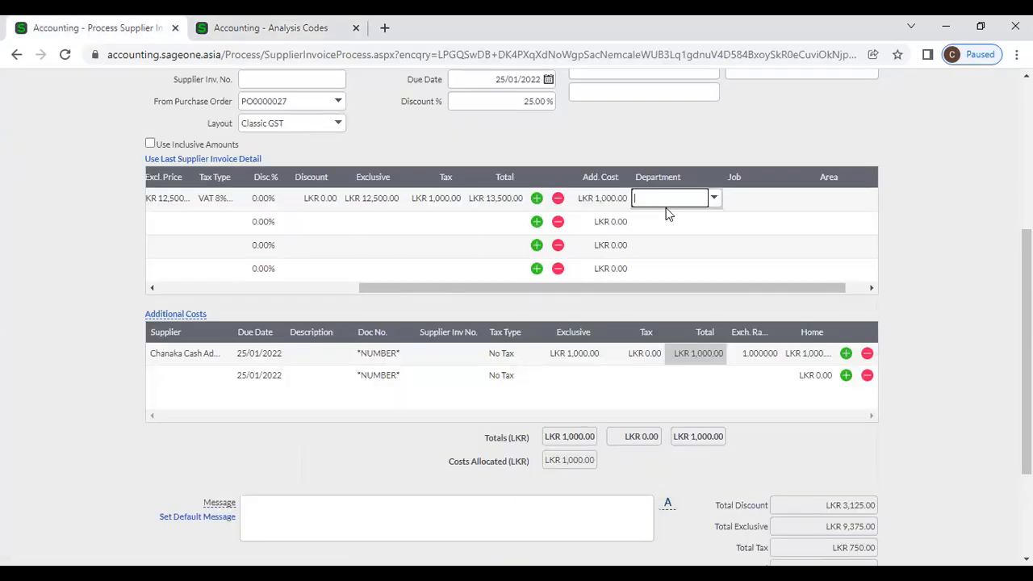
click(717, 208)
click(714, 150)
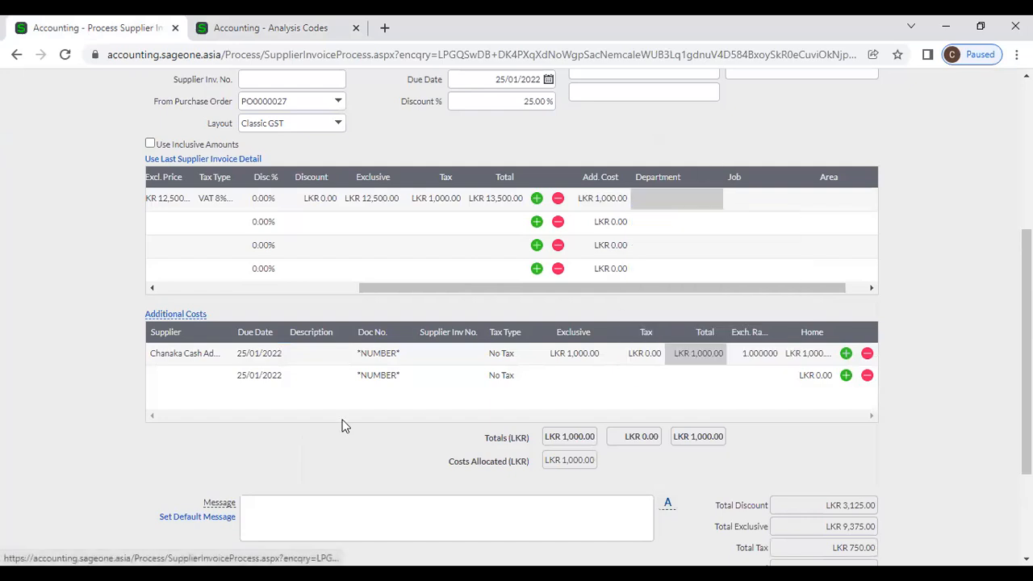
Step: Check the invoice's send options, then leave the invoice and open the Supplier Returns list
scroll(343, 425, up, 2)
scroll(213, 435, up, 3)
click(200, 207)
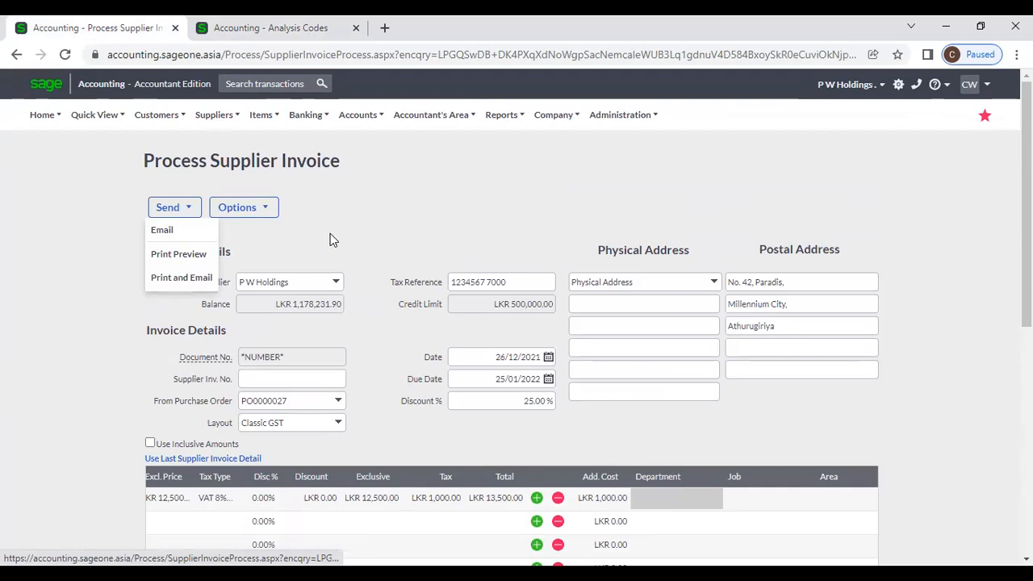
click(213, 114)
click(325, 231)
click(585, 139)
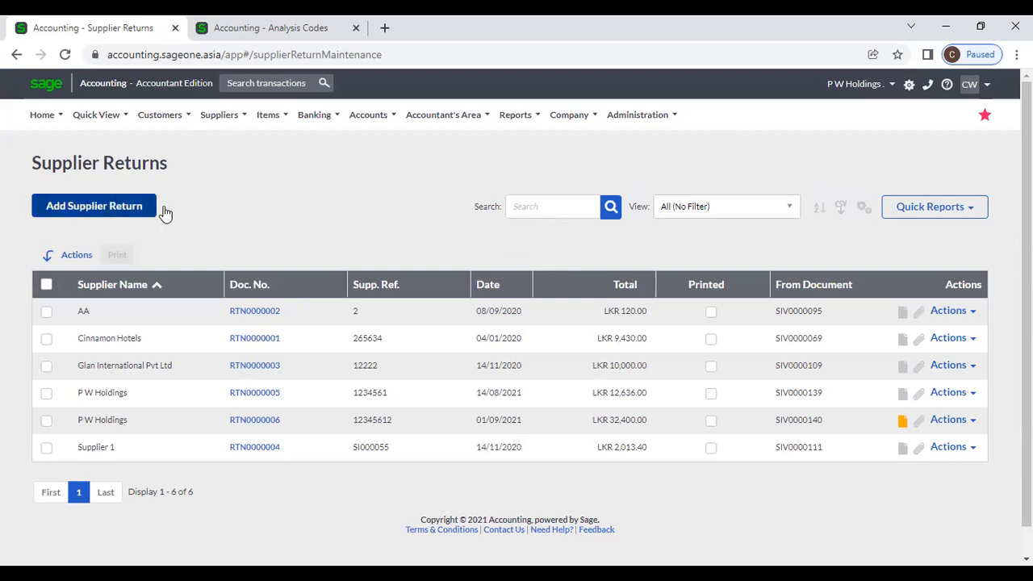
Step: Start a new supplier payment and select P W Holdings as the supplier
mouse_move(198, 119)
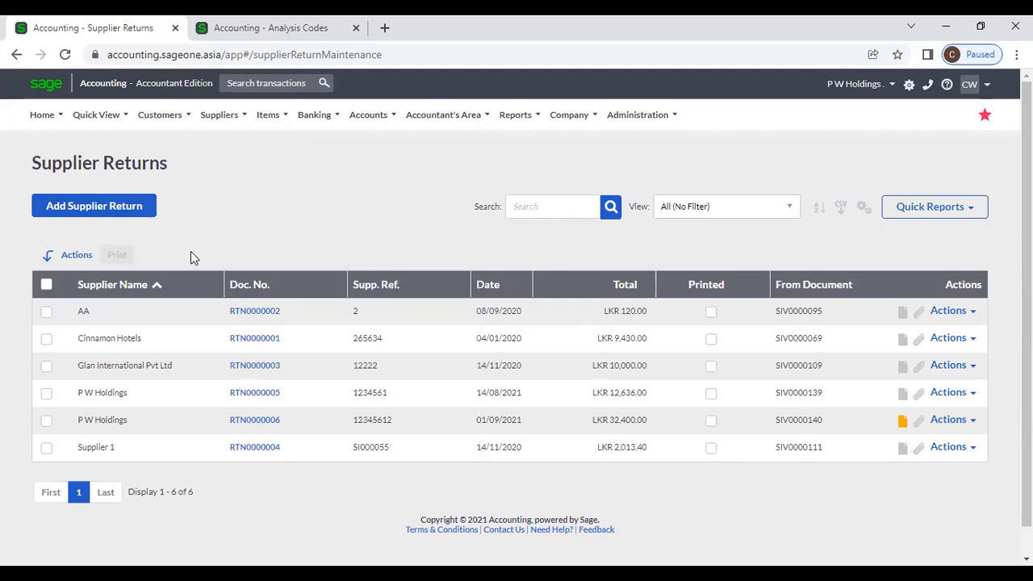
mouse_move(230, 200)
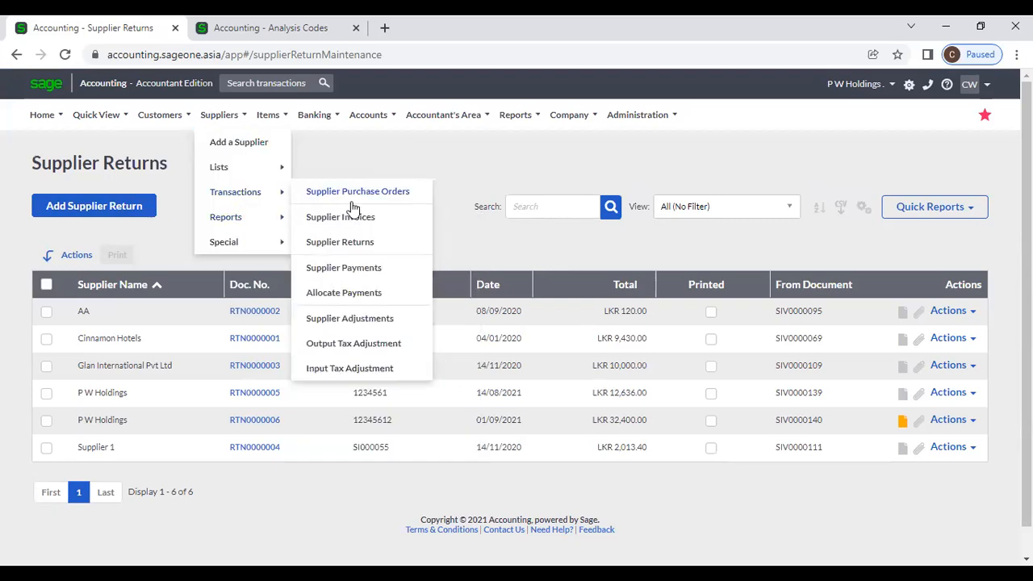
click(380, 275)
click(154, 208)
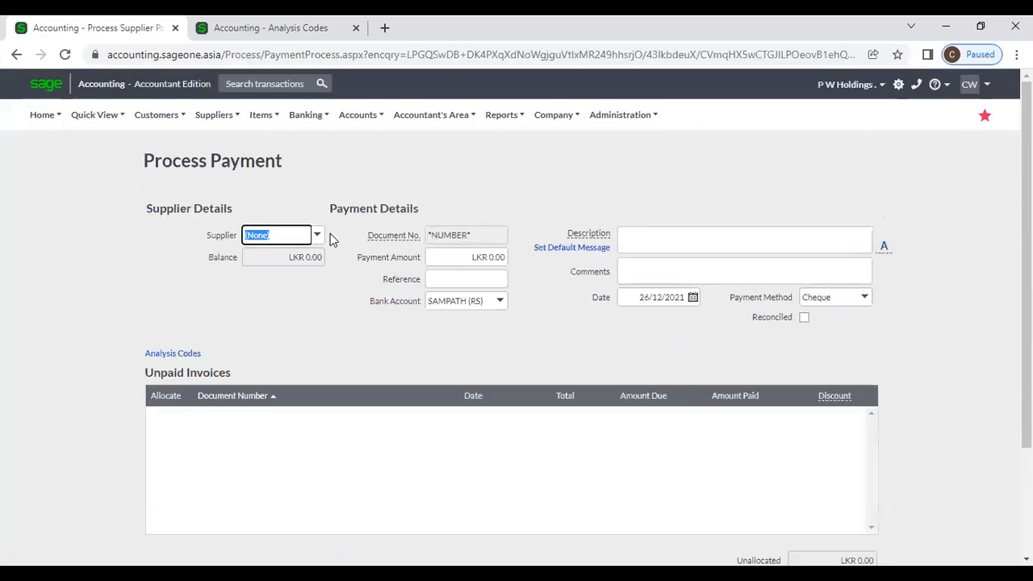
text(p)
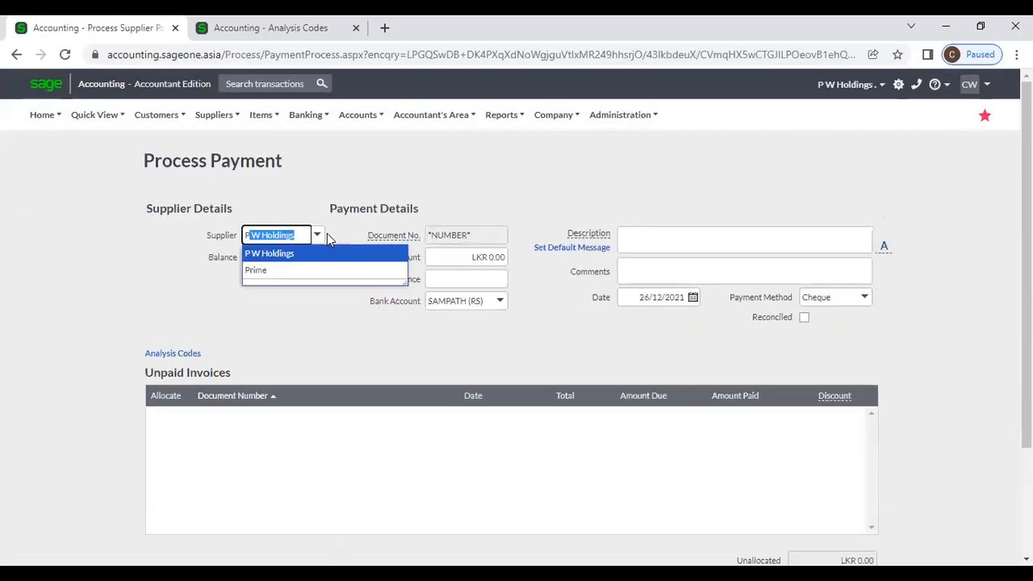
key(Return)
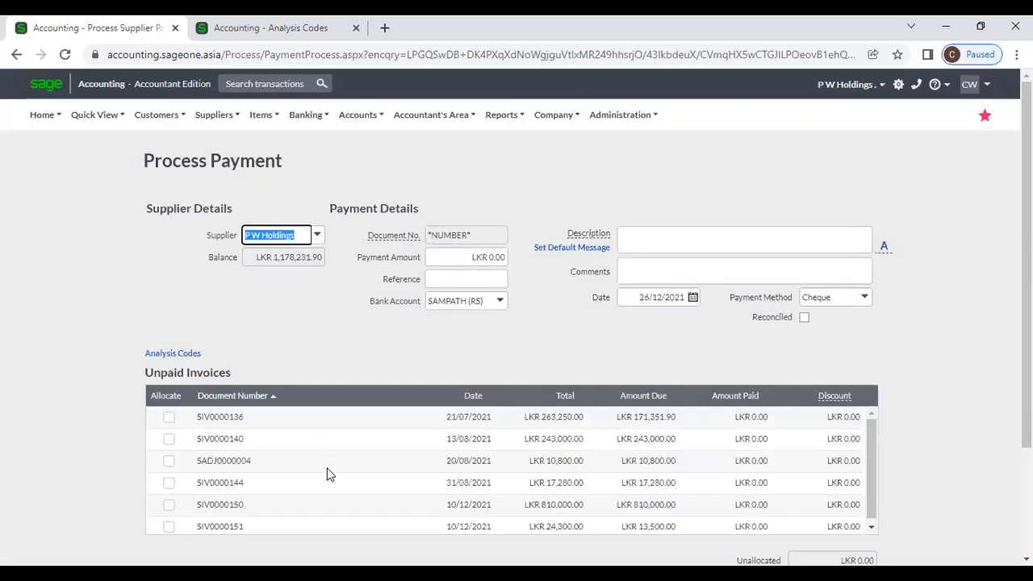
Step: Examine the payment's amount, reference, bank account and payment method choices, its unpaid invoices and the processing options
click(481, 260)
click(479, 280)
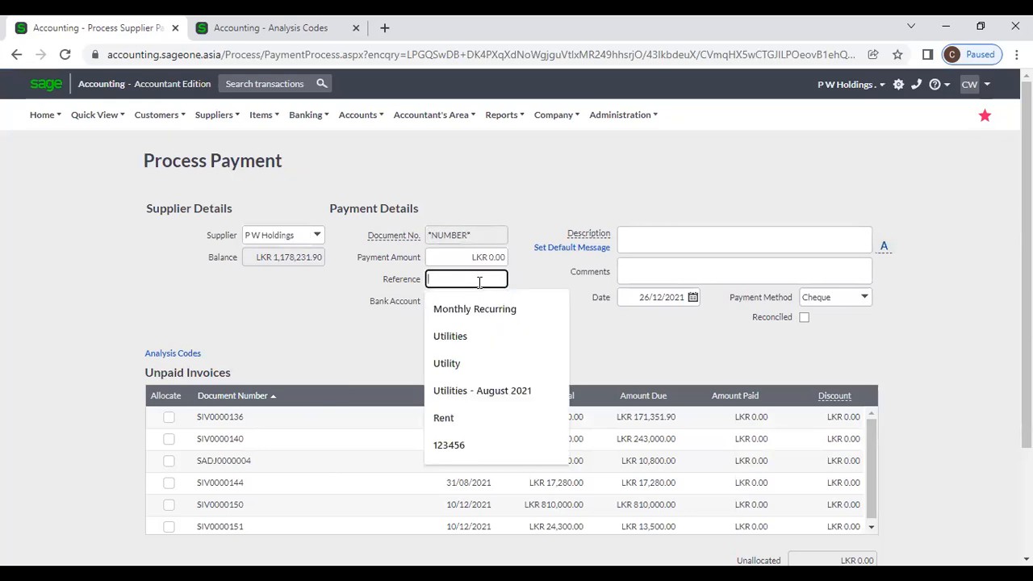
click(588, 356)
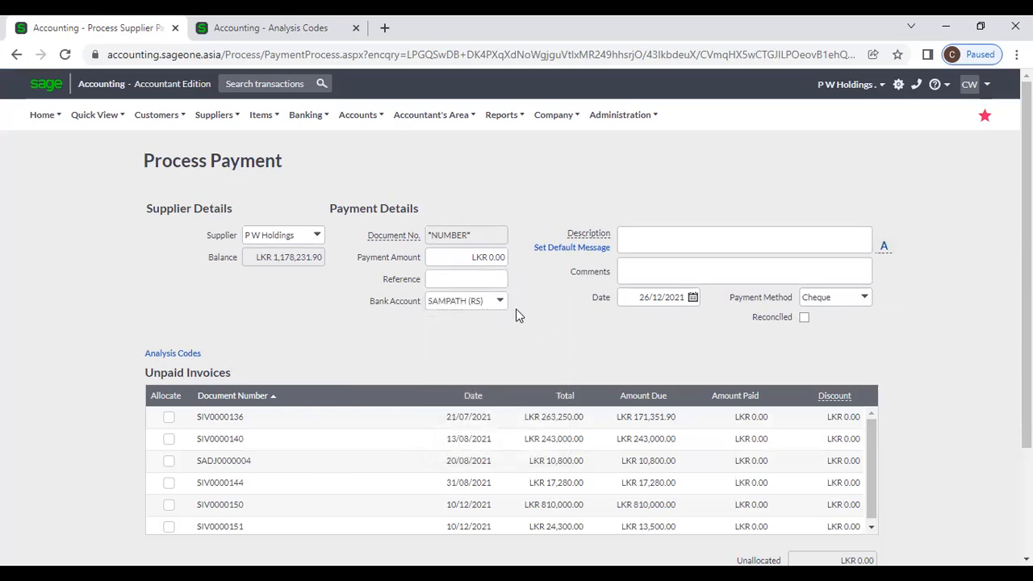
click(501, 303)
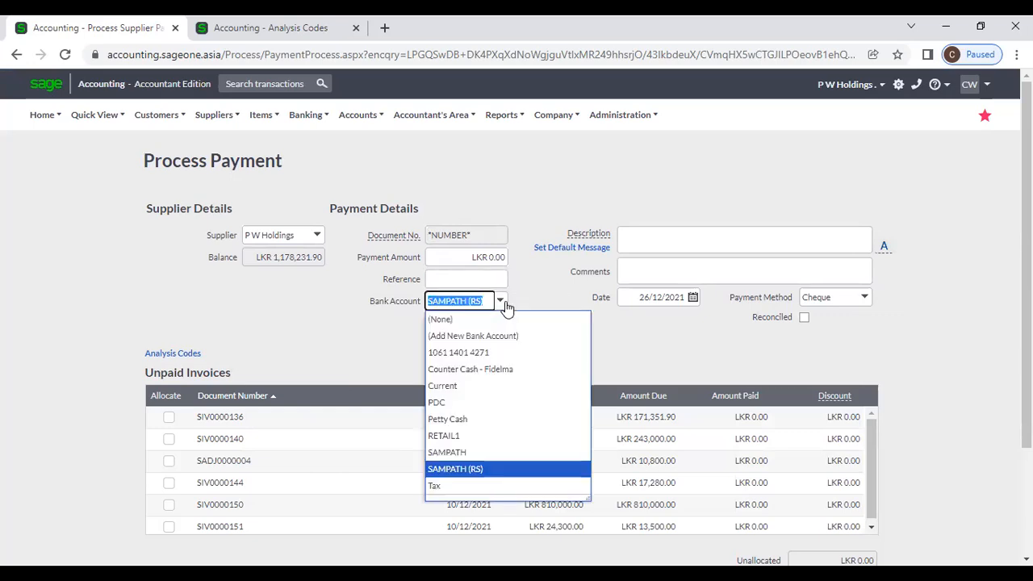
click(644, 345)
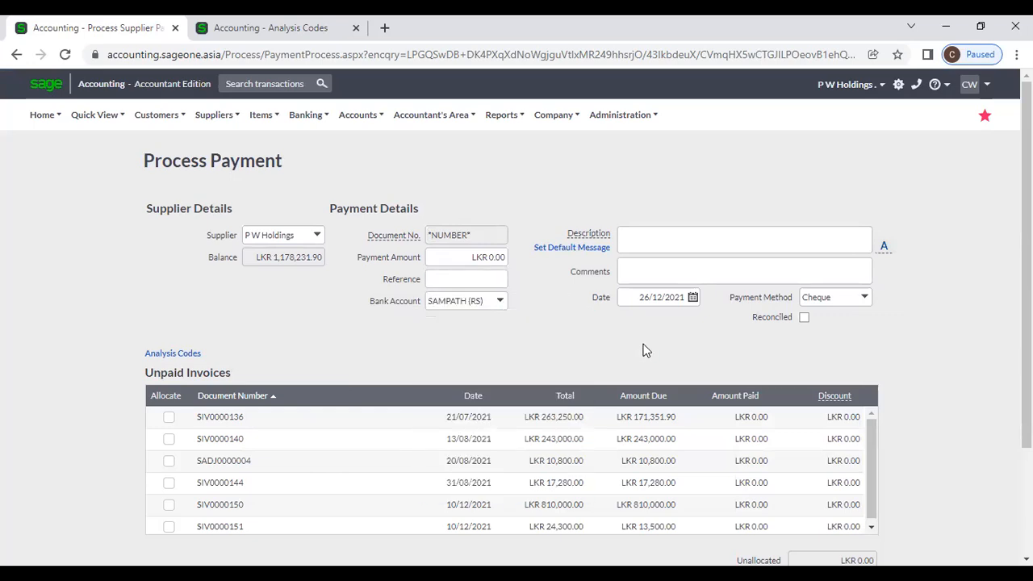
click(867, 298)
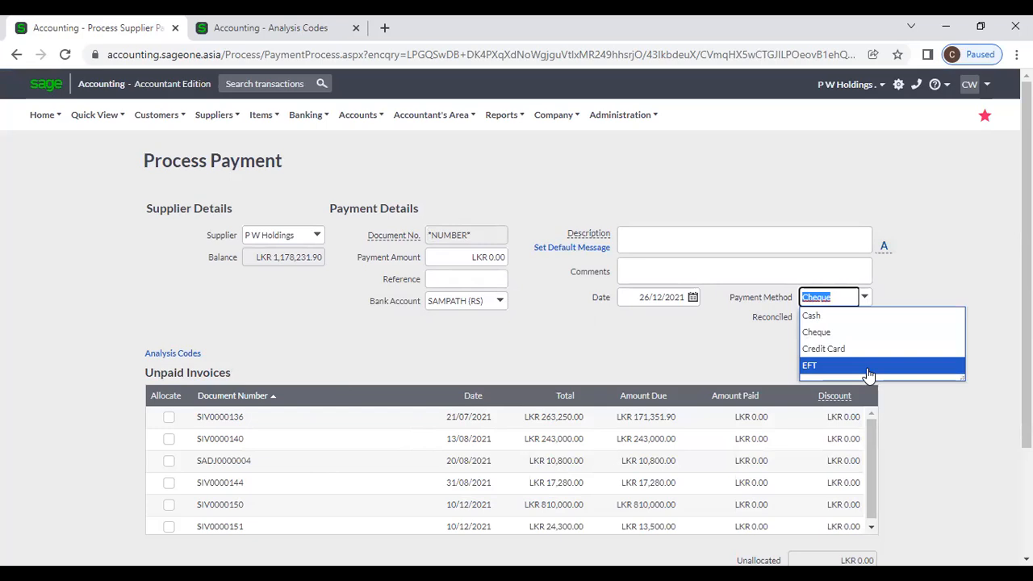
click(928, 452)
scroll(926, 437, down, 3)
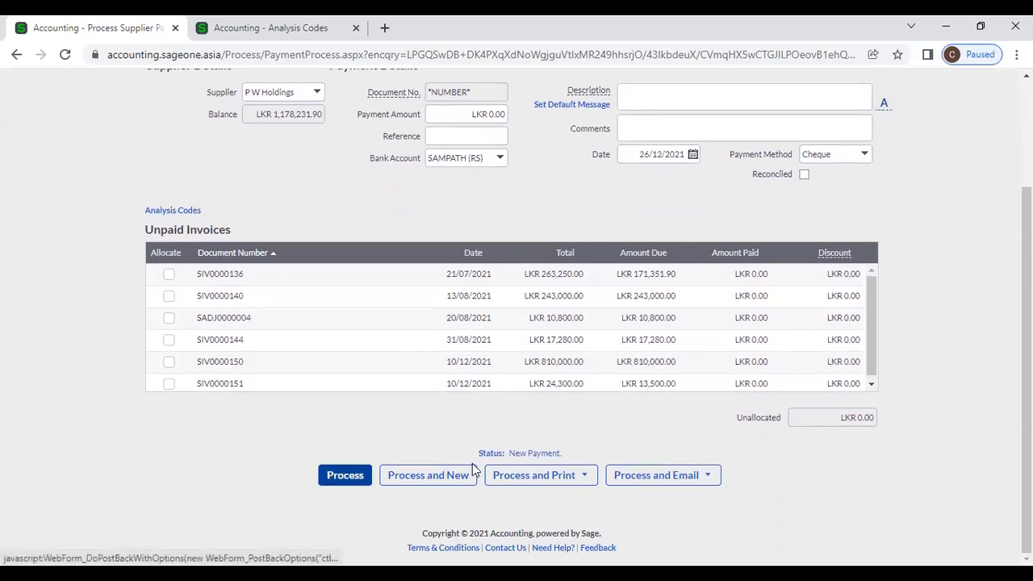
mouse_move(527, 484)
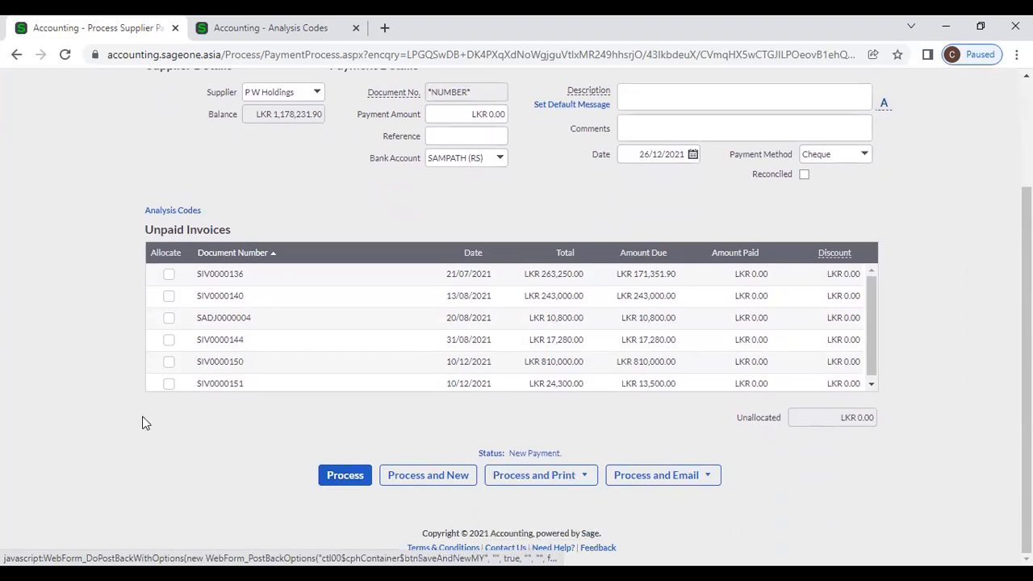
scroll(142, 421, up, 2)
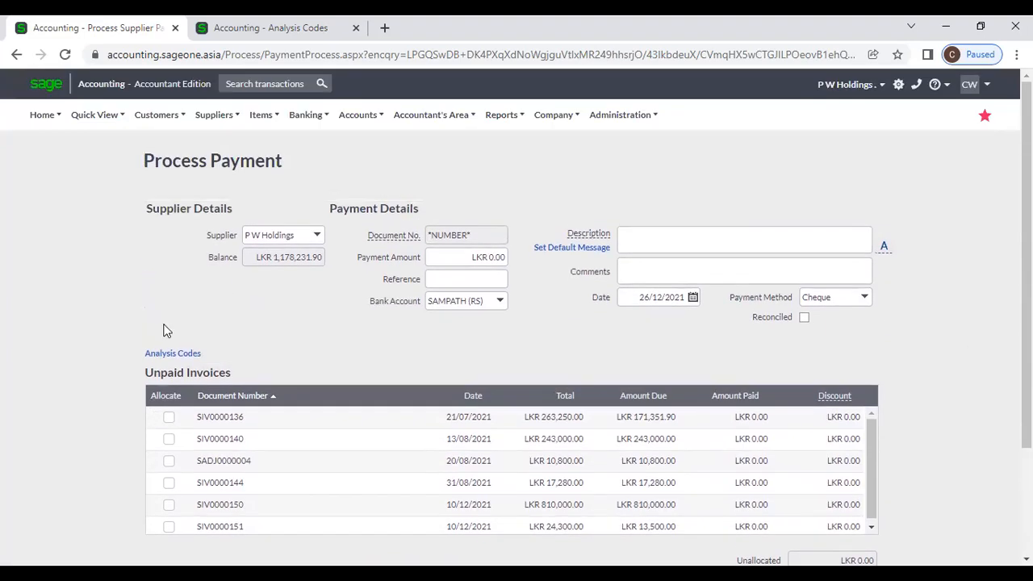
mouse_move(224, 115)
mouse_move(233, 188)
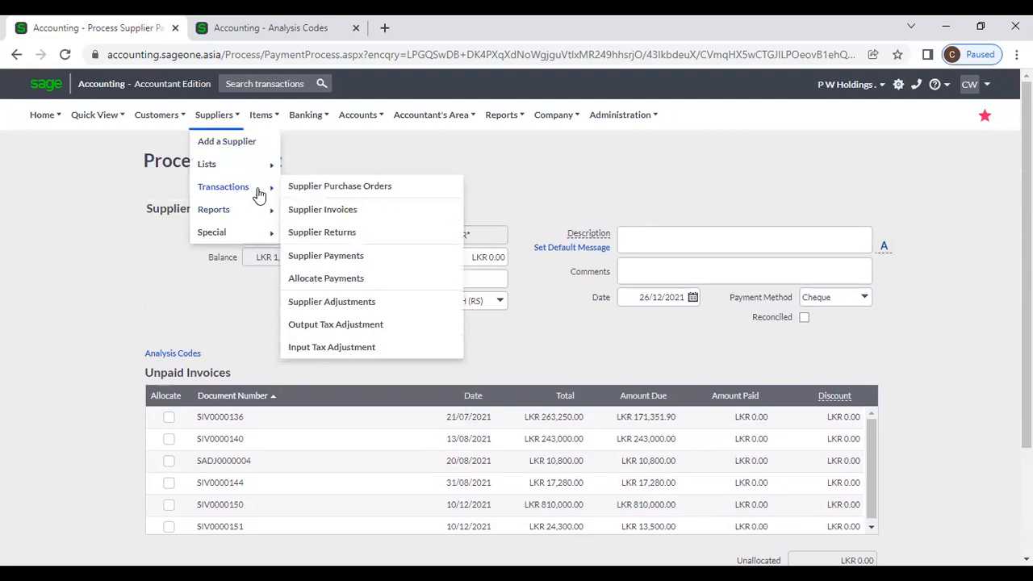
click(355, 311)
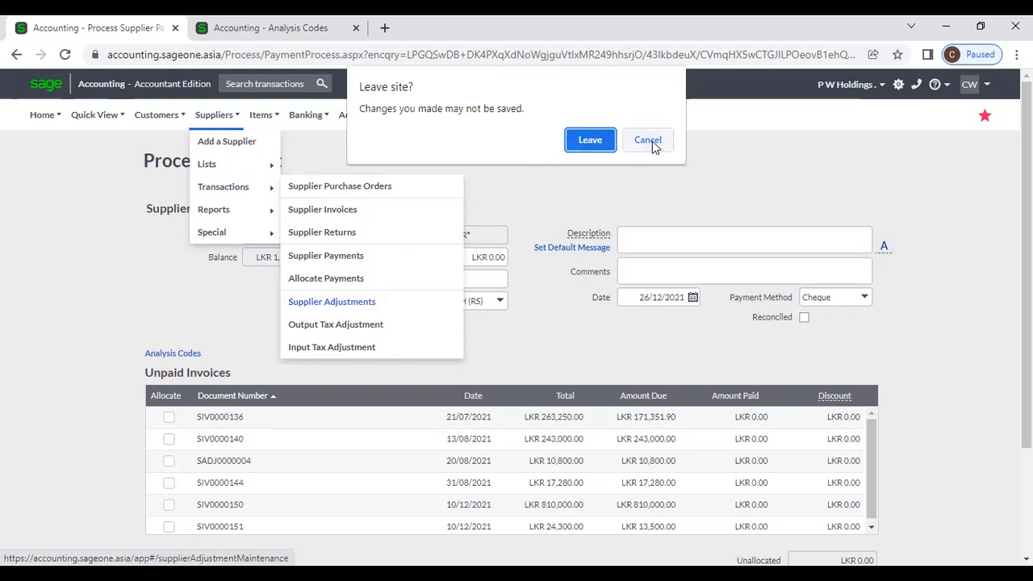
key(Escape)
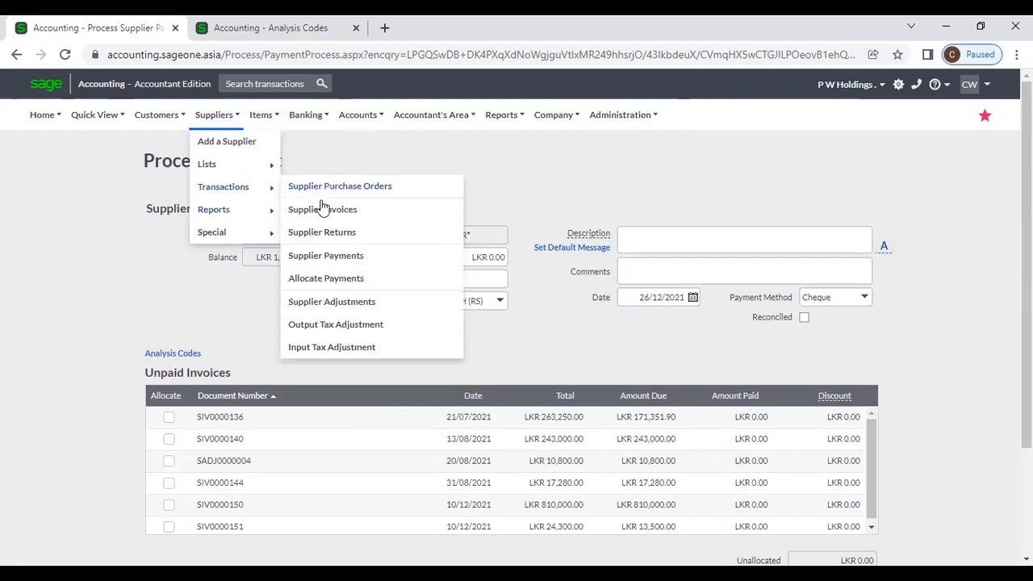
Step: Leave the payment unsaved and display the outstanding invoices and unallocated items of P W Holdings in payment allocation
click(326, 279)
click(591, 168)
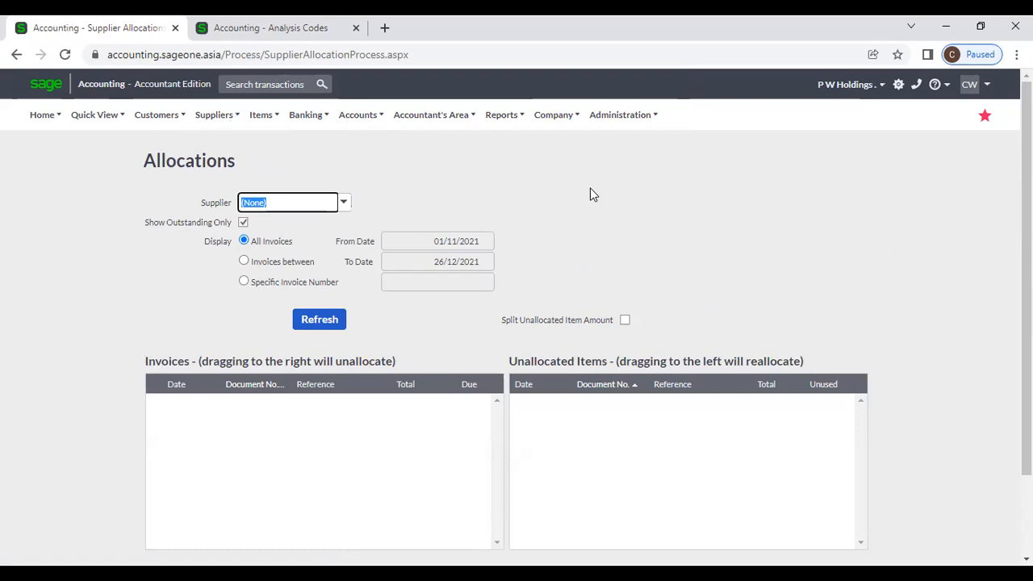
text(P W Holdings)
key(Return)
click(309, 322)
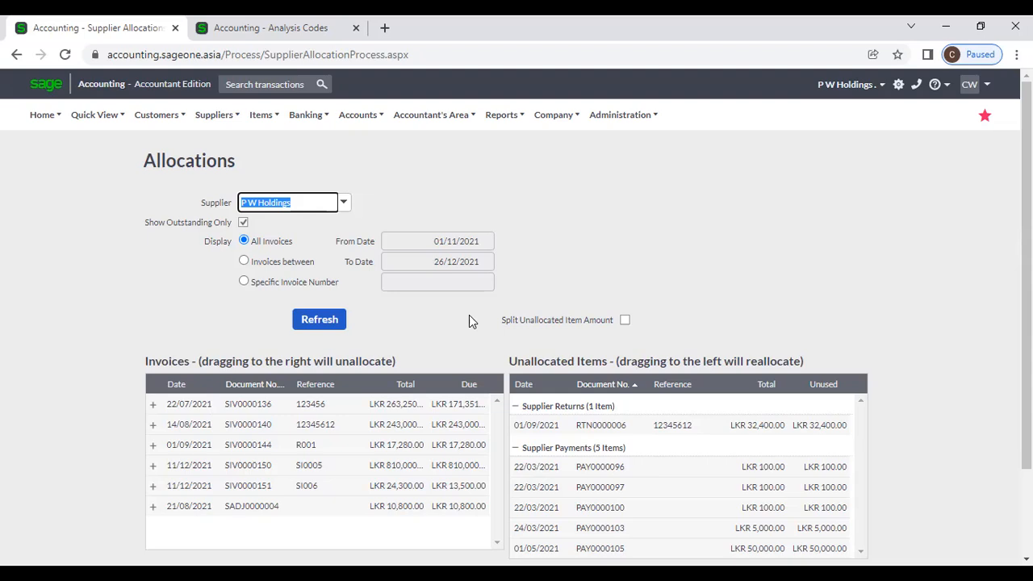
Step: Add a new supplier adjustment from the Supplier Adjustments list and select P W Holdings as the supplier
click(214, 115)
mouse_move(217, 188)
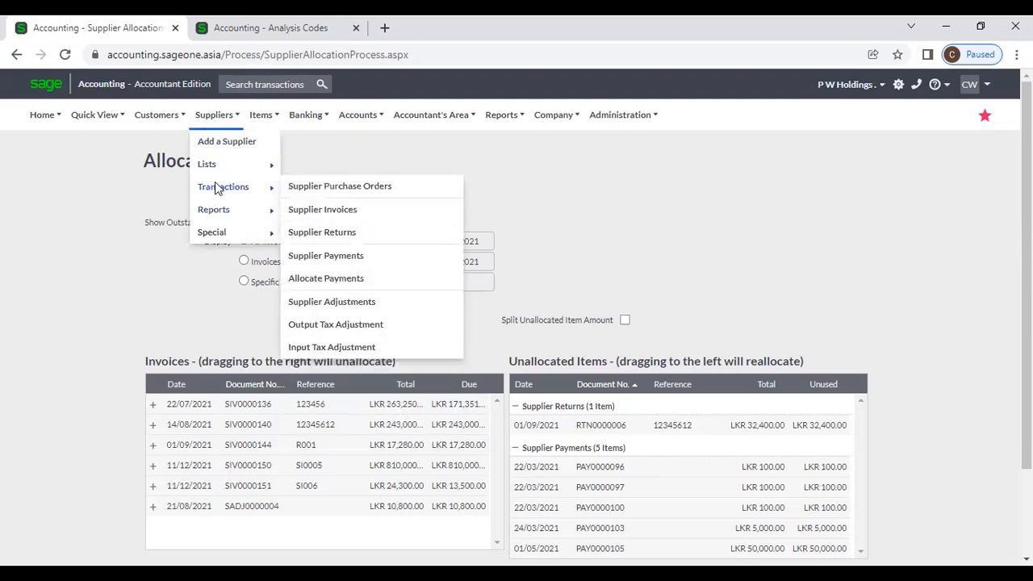
click(336, 302)
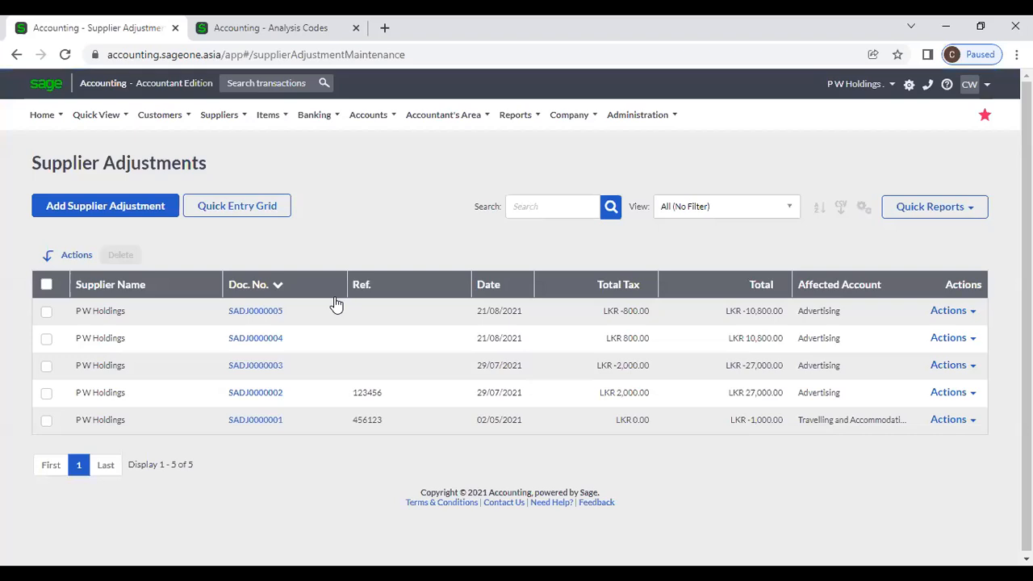
click(150, 221)
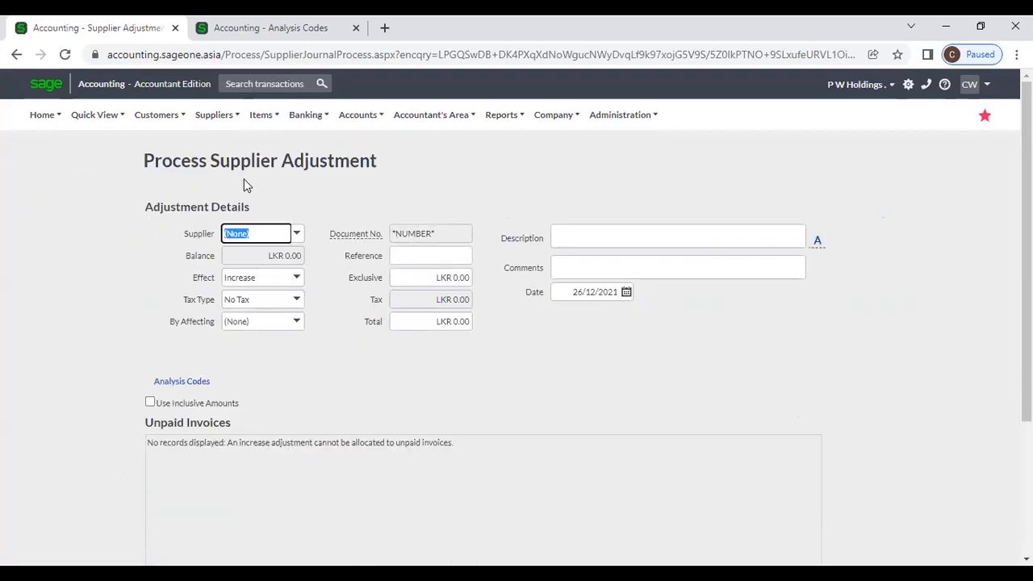
click(295, 233)
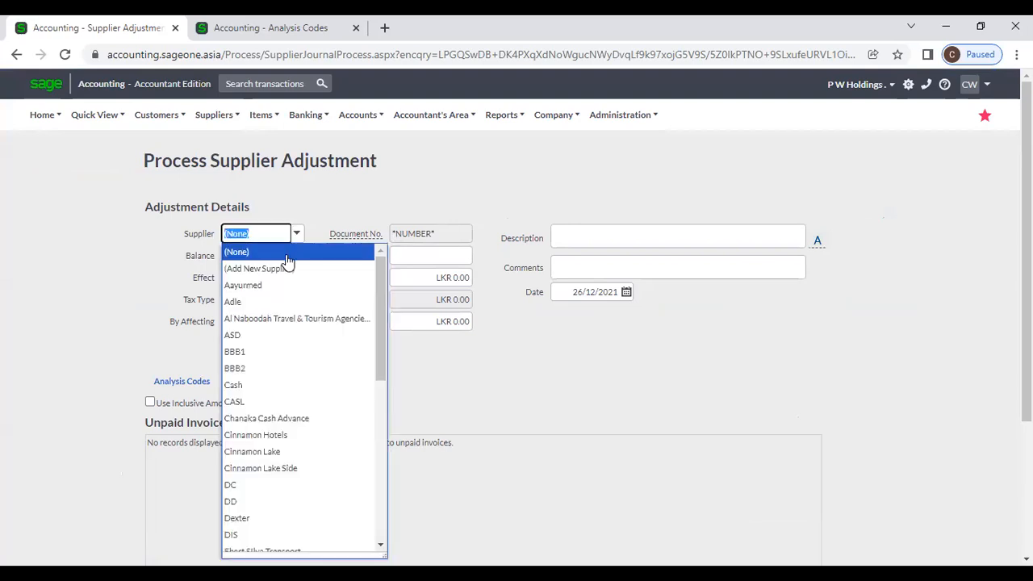
text(p)
key(Return)
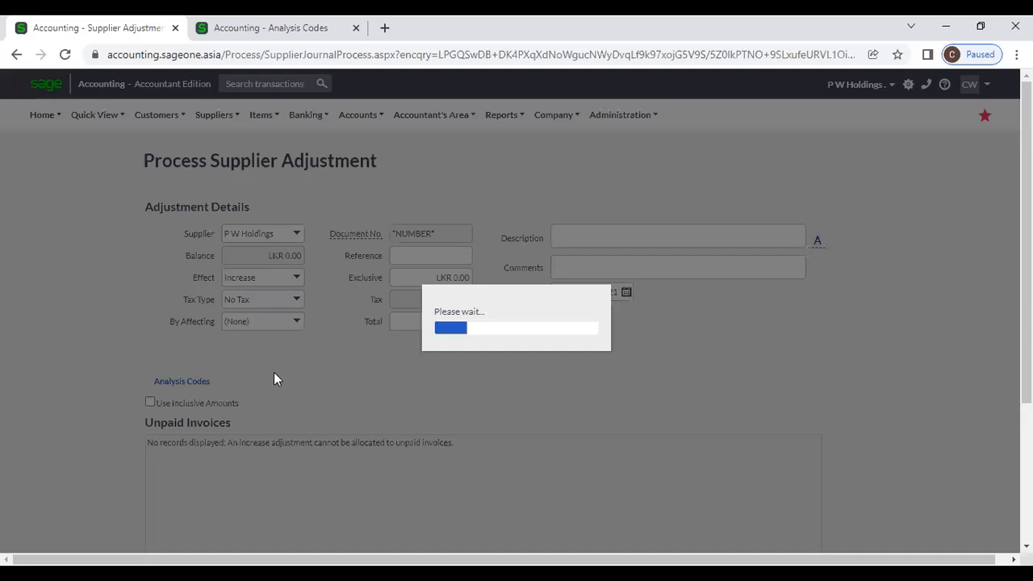
click(300, 233)
click(298, 349)
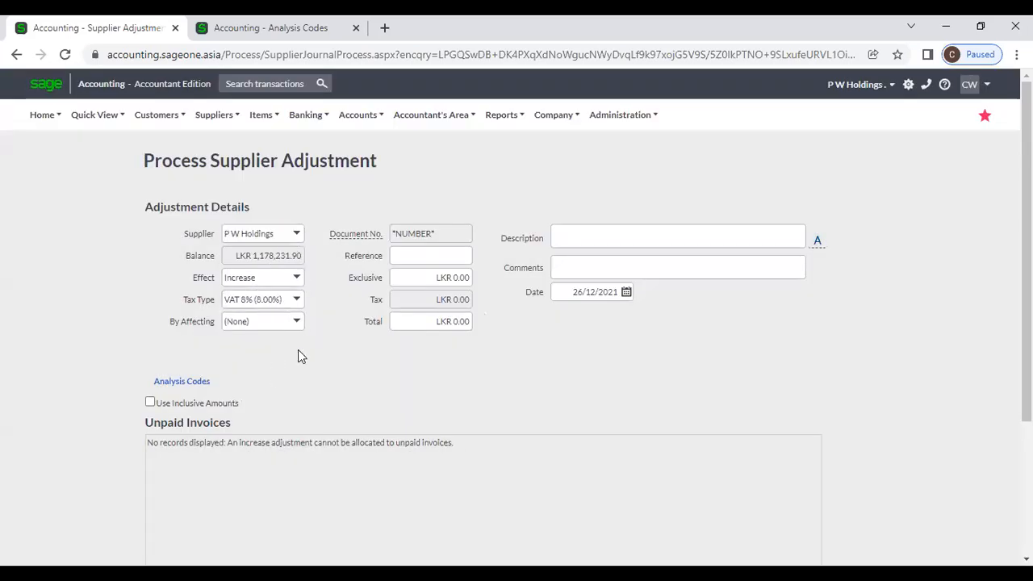
Step: Check the adjustment's Effect choices, keeping Increase, and set Advertising as the affected account
click(299, 278)
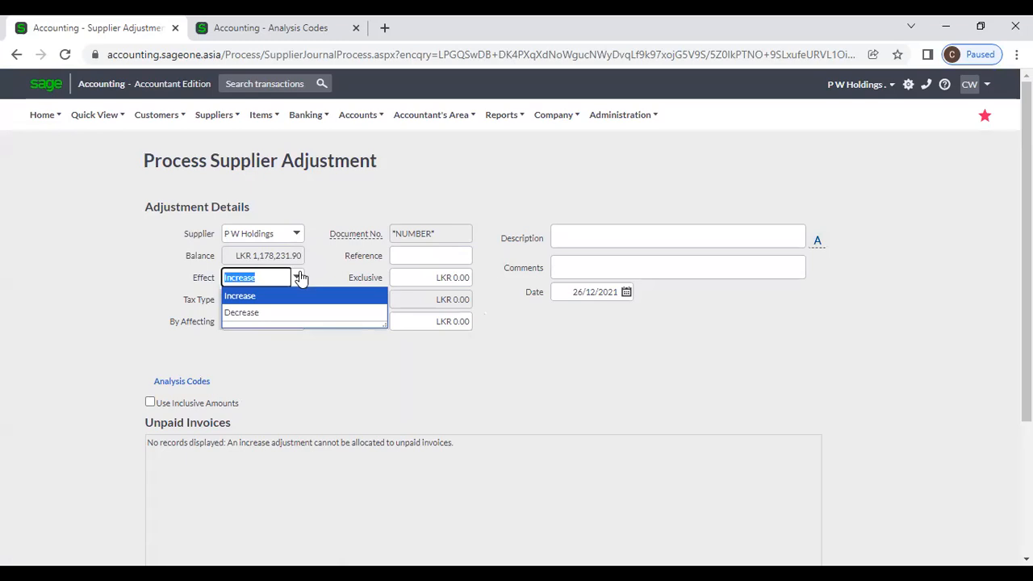
click(315, 276)
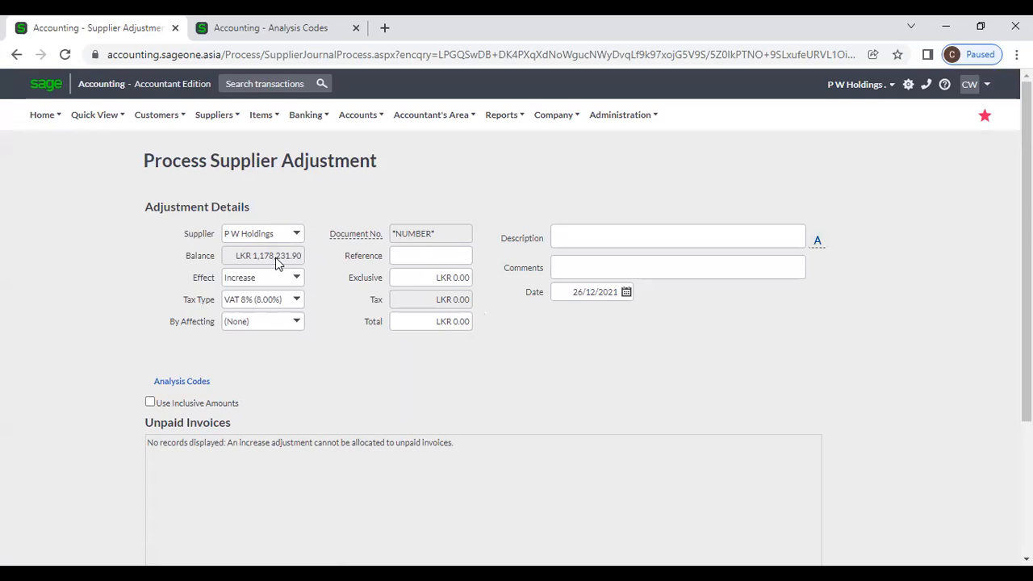
click(297, 323)
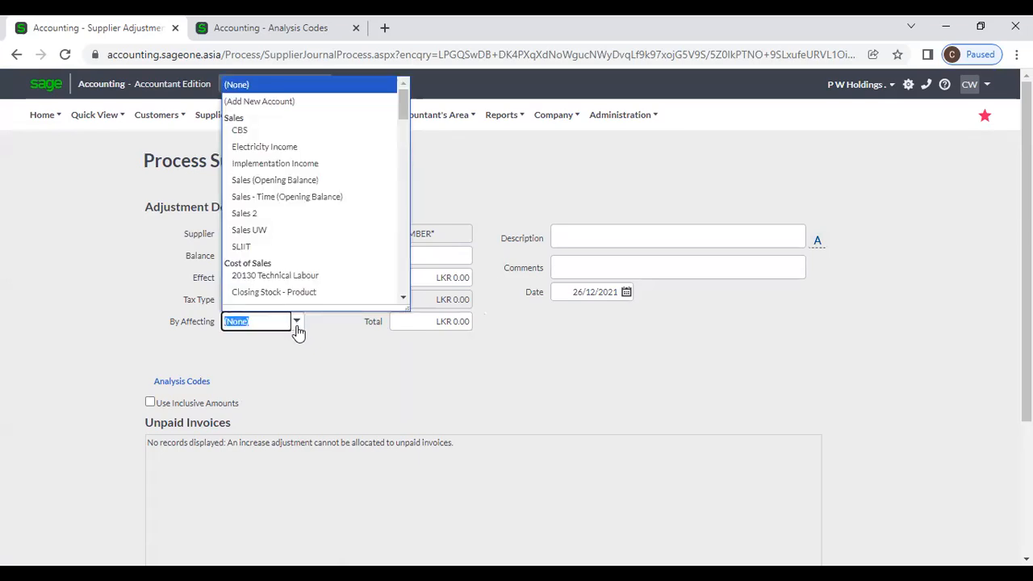
text(Advertising)
key(Return)
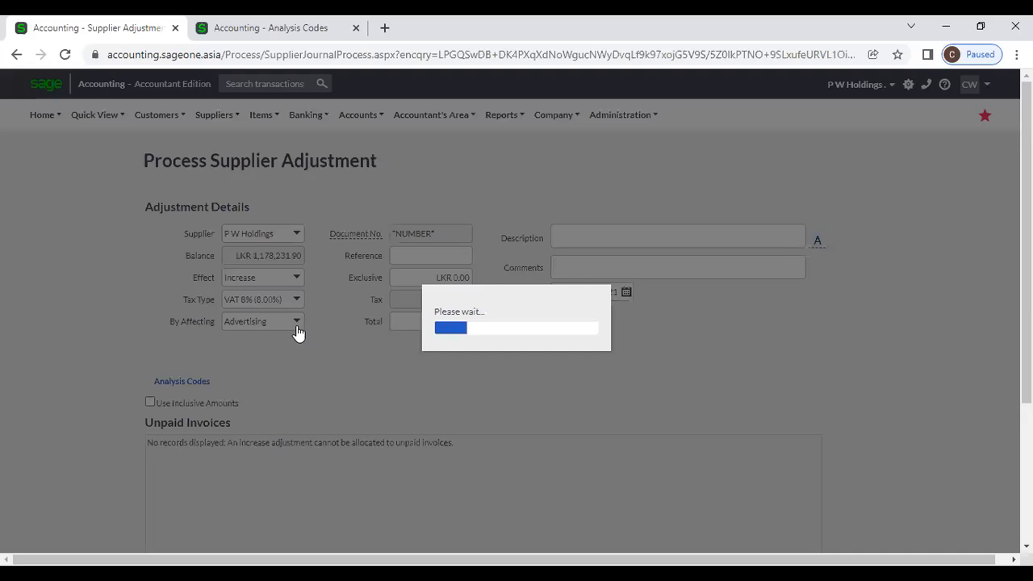
click(318, 363)
Step: Set the adjustment's exclusive amount to LKR 1,000.00
click(405, 279)
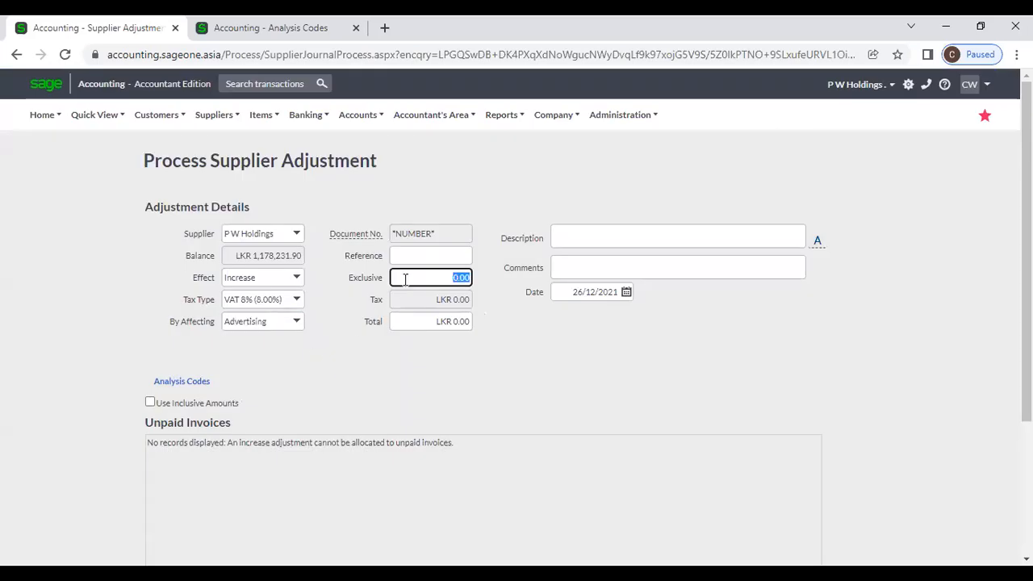
text(1000)
click(391, 348)
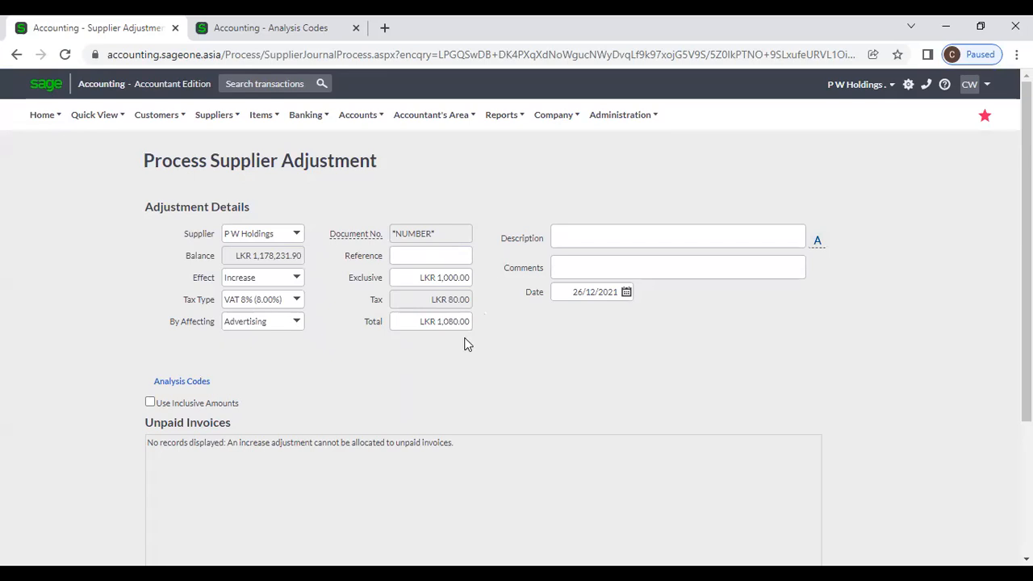
Step: Change the adjustment's effect to Decrease and review the unpaid invoices available for allocation
scroll(293, 370, down, 1)
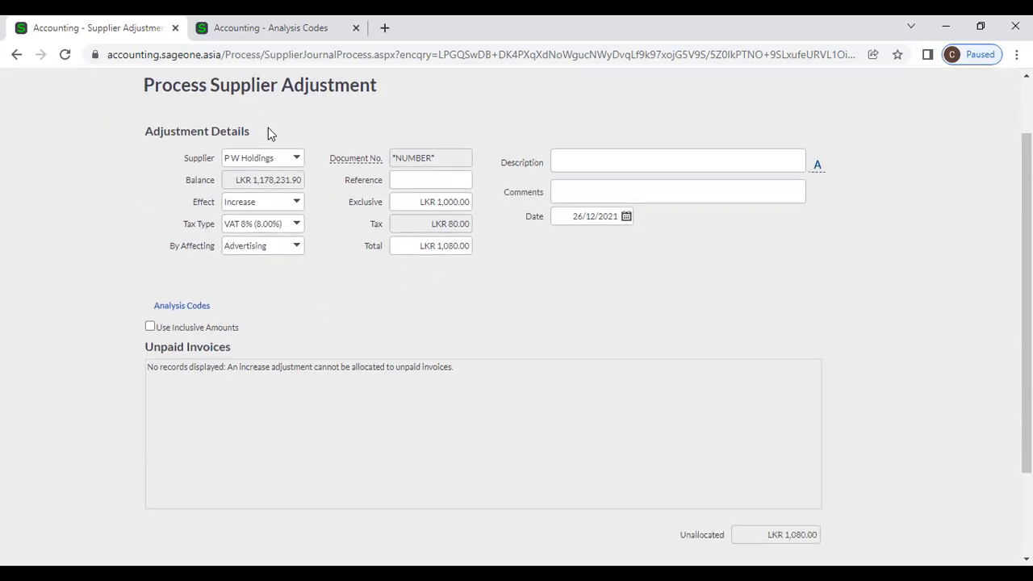
click(299, 203)
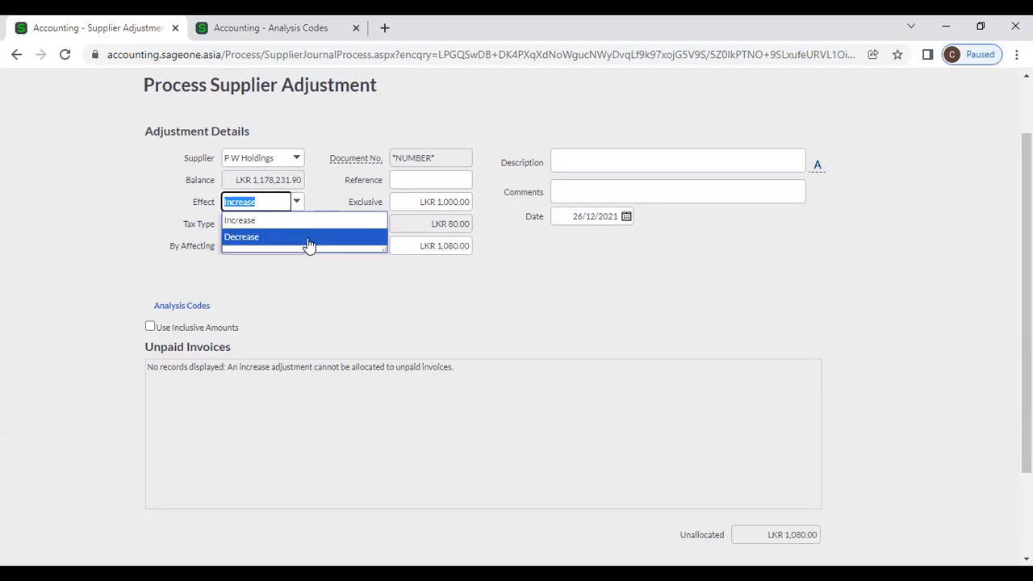
click(308, 237)
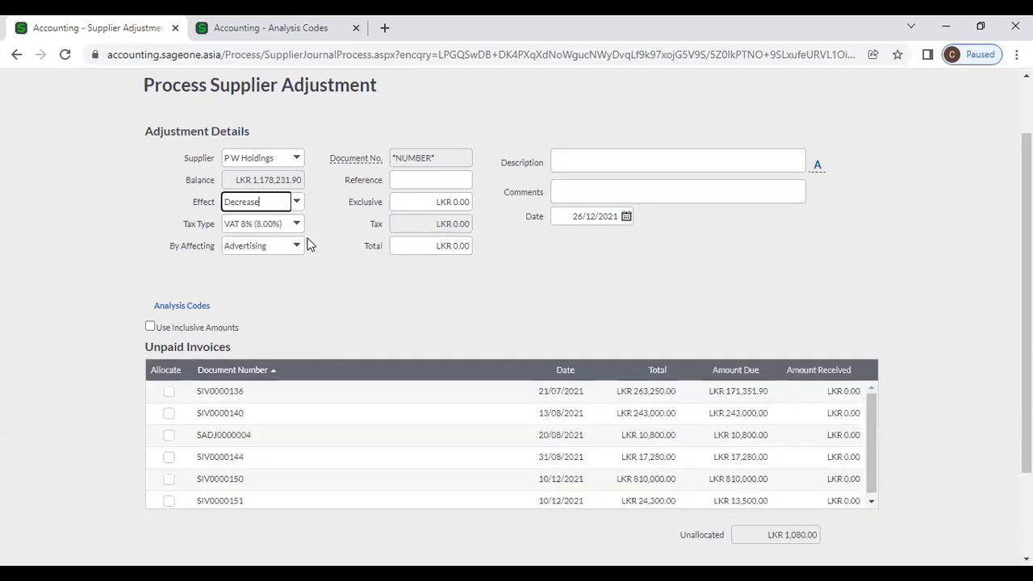
click(335, 291)
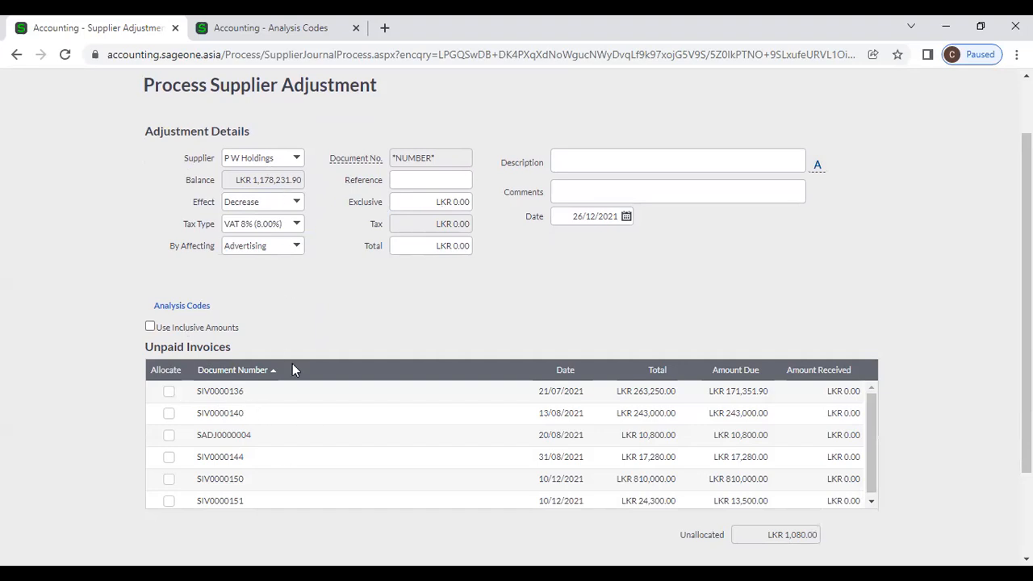
scroll(347, 334, down, 3)
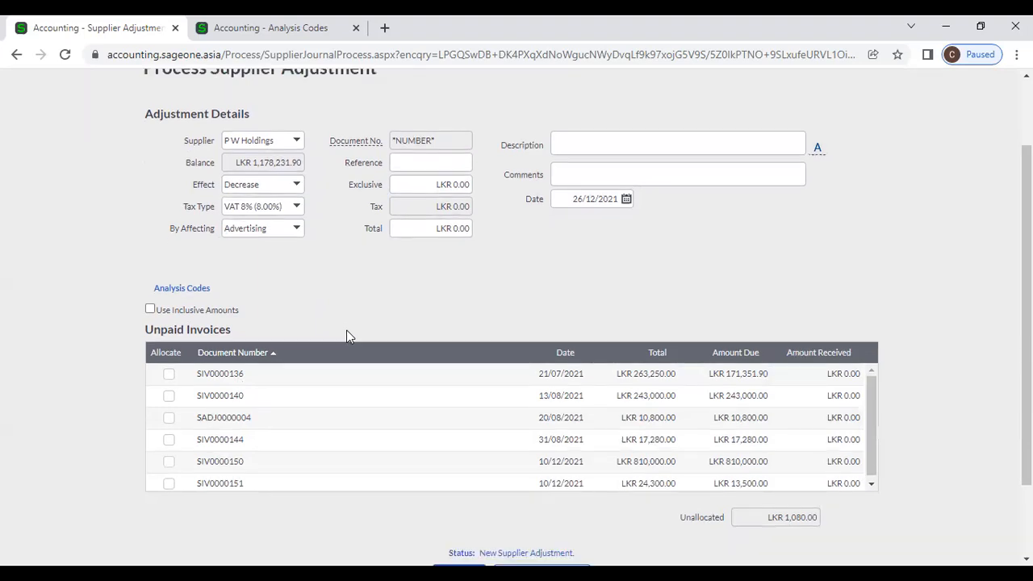
Step: Leave the supplier adjustment without saving it and open the filter page of the Supplier Listing report
scroll(347, 334, up, 5)
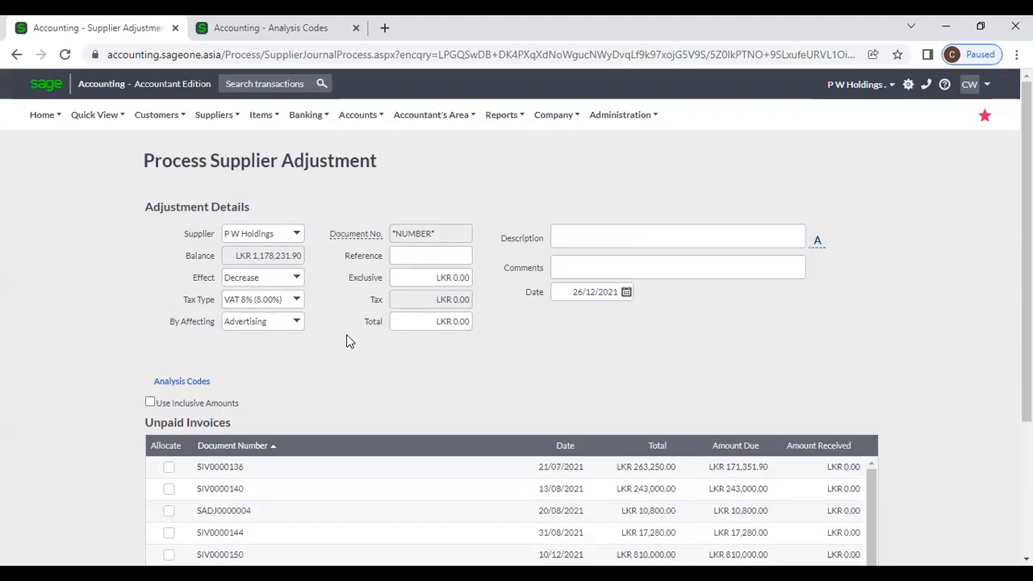
mouse_move(199, 124)
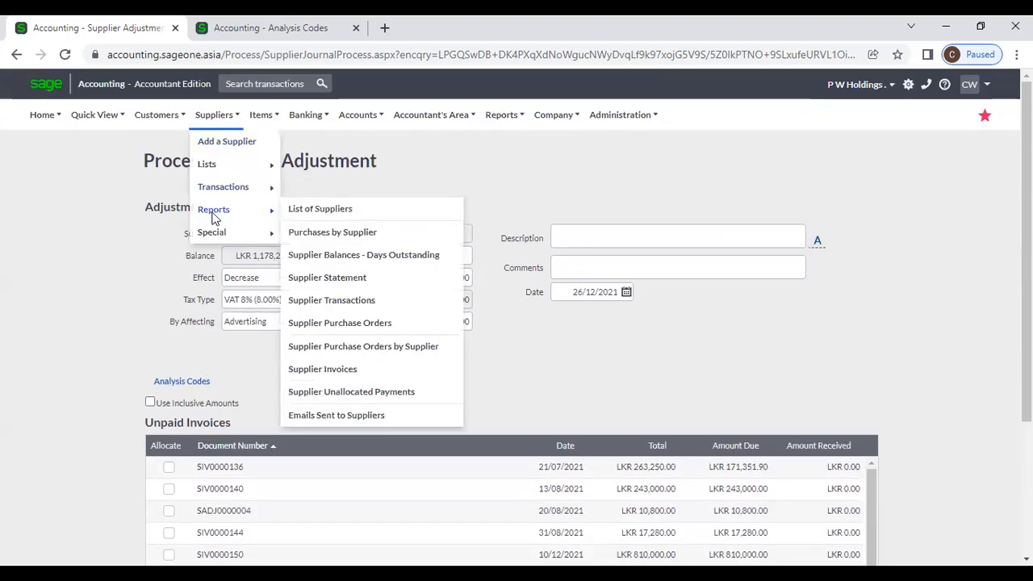
mouse_move(234, 209)
mouse_move(267, 191)
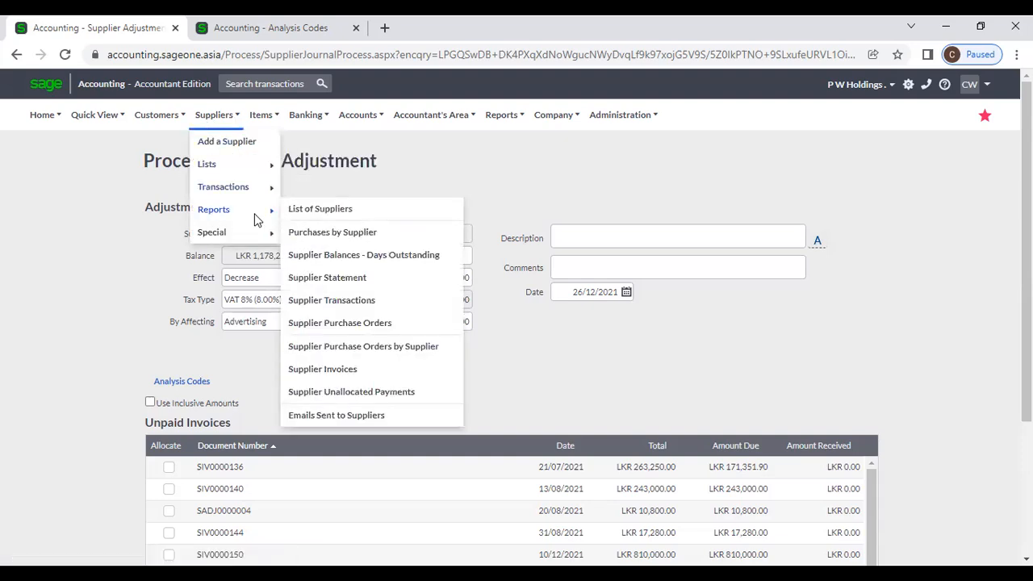
click(315, 218)
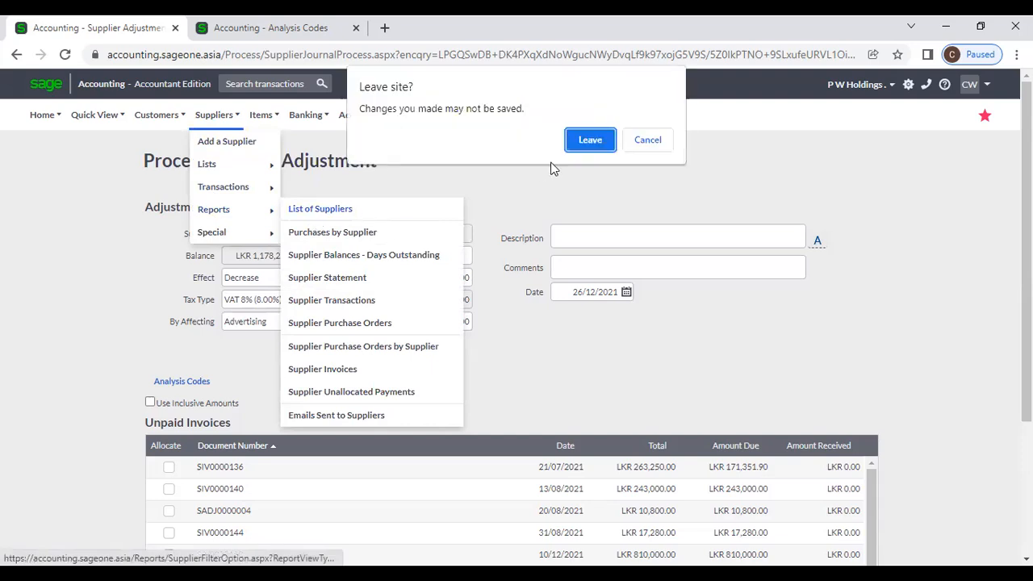
click(575, 152)
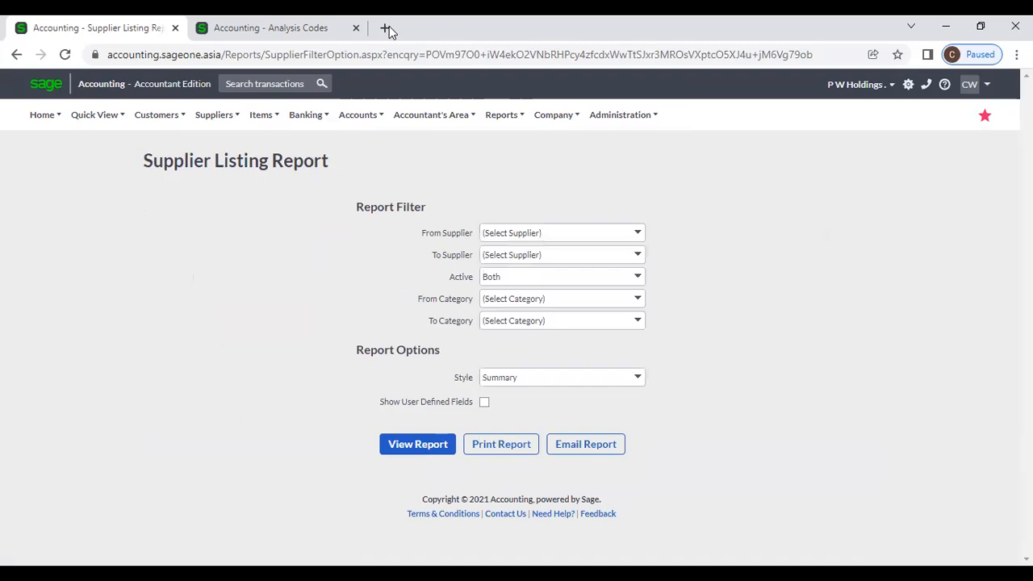
Step: Close the Analysis Codes page and open the Supplier Balances - Days Outstanding report to show its filter options
click(363, 29)
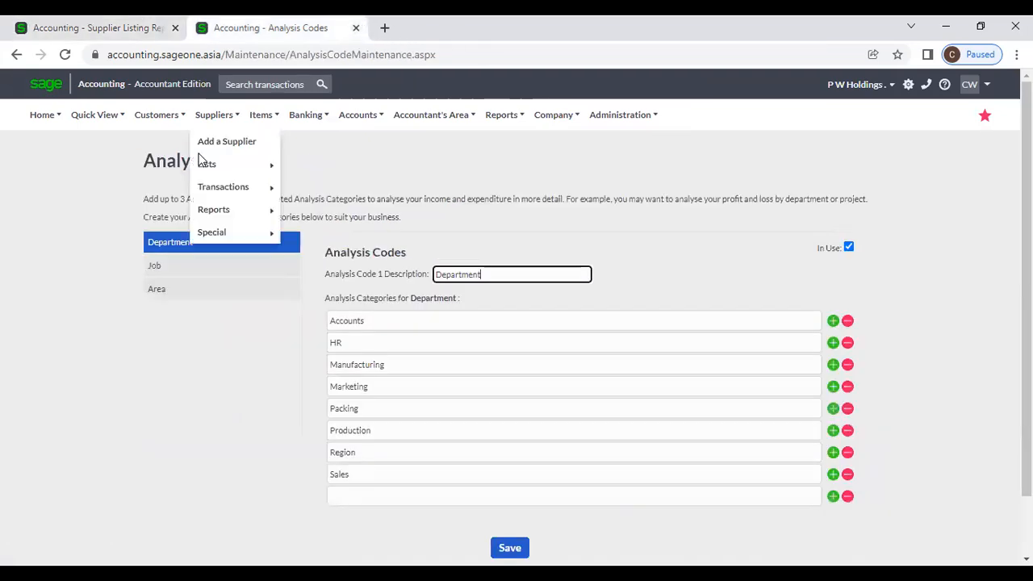
click(356, 29)
click(214, 114)
mouse_move(219, 183)
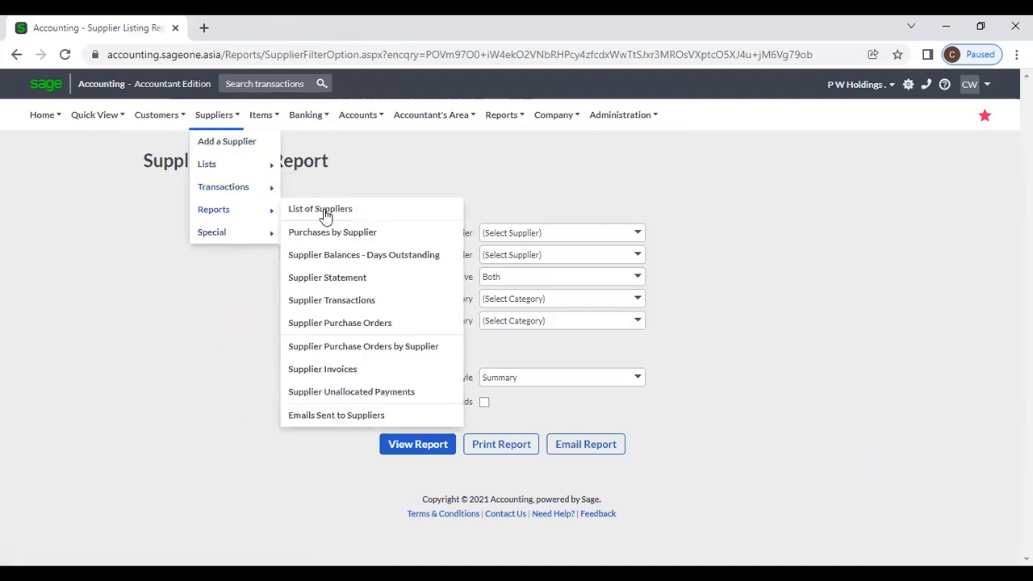
click(407, 255)
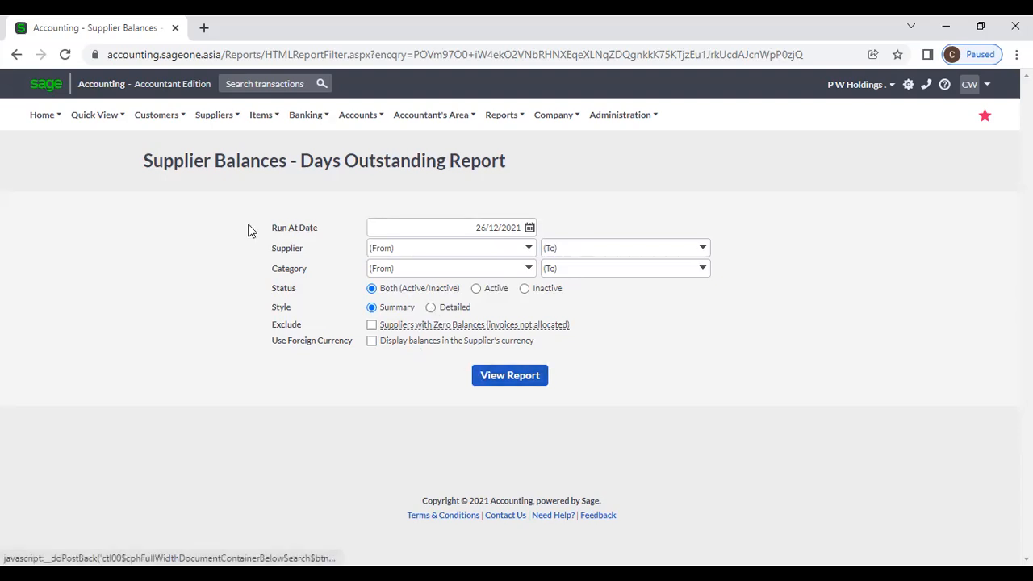
Step: Open the special supplier function for adjusting opening balances
mouse_move(216, 123)
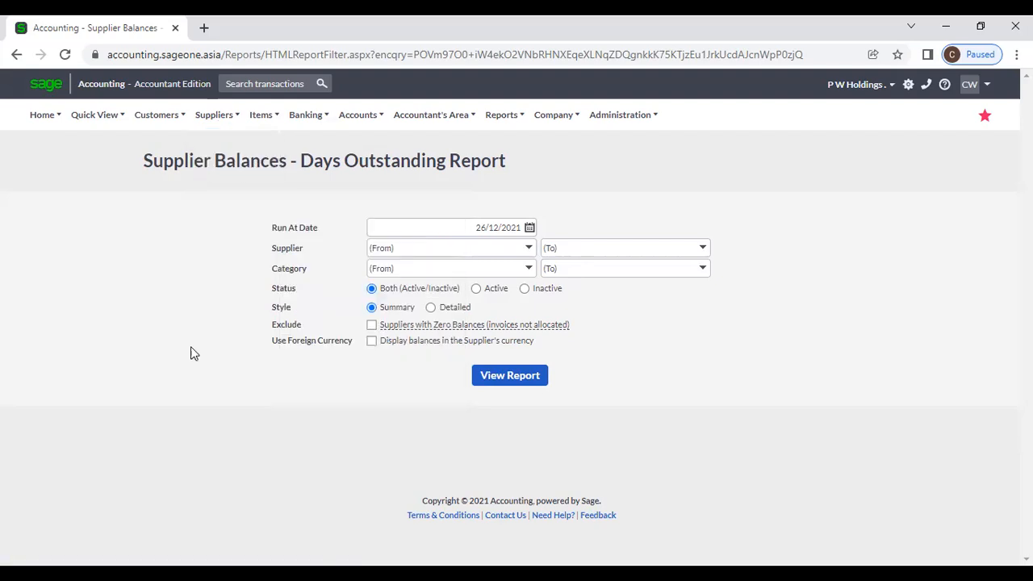
mouse_move(205, 113)
mouse_move(231, 233)
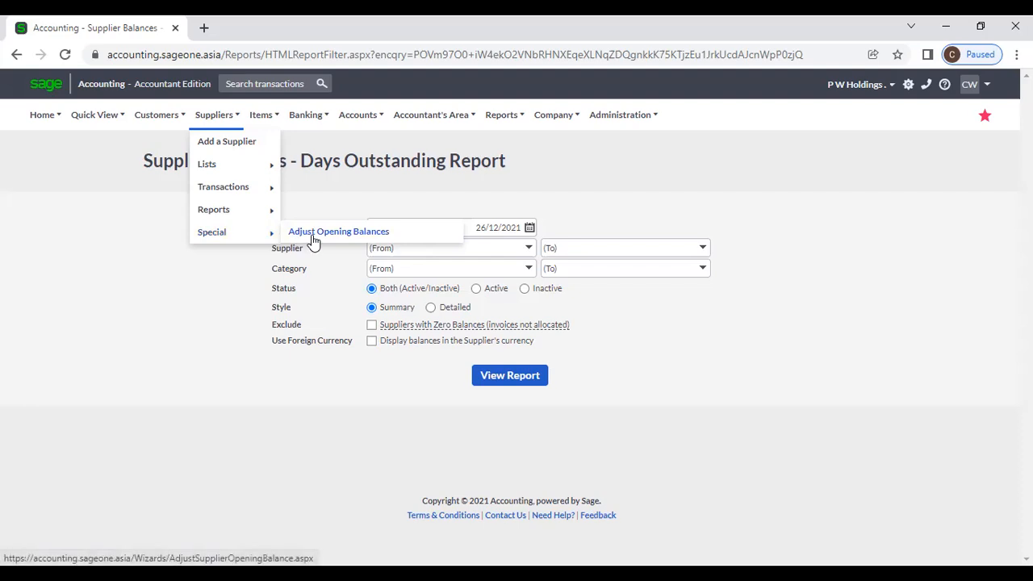
mouse_move(222, 215)
click(311, 232)
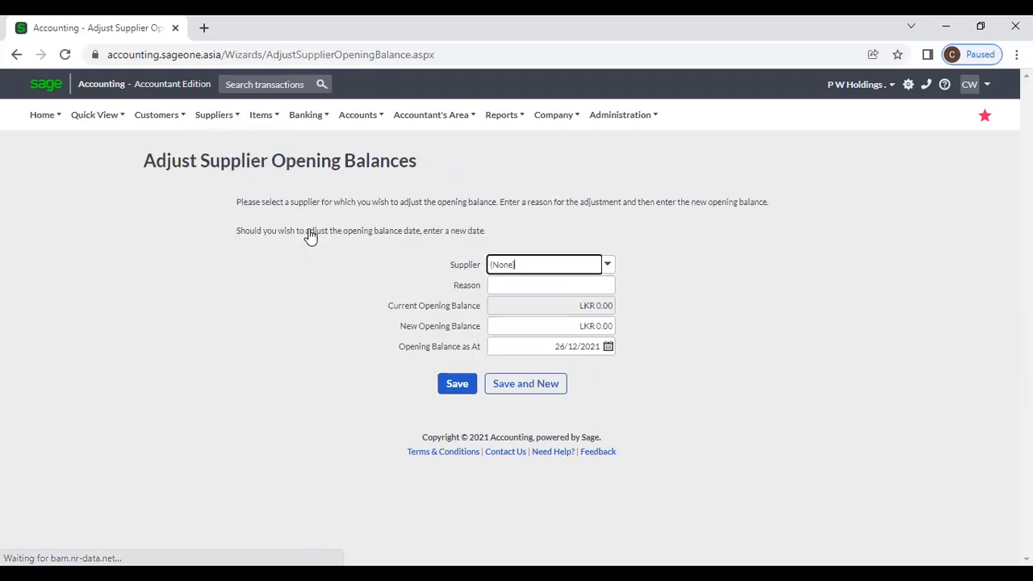
Step: Select Al Naboodah Travel & Tourism Agencies LLC as the supplier and examine the new opening balance and reason fields
click(606, 266)
click(592, 334)
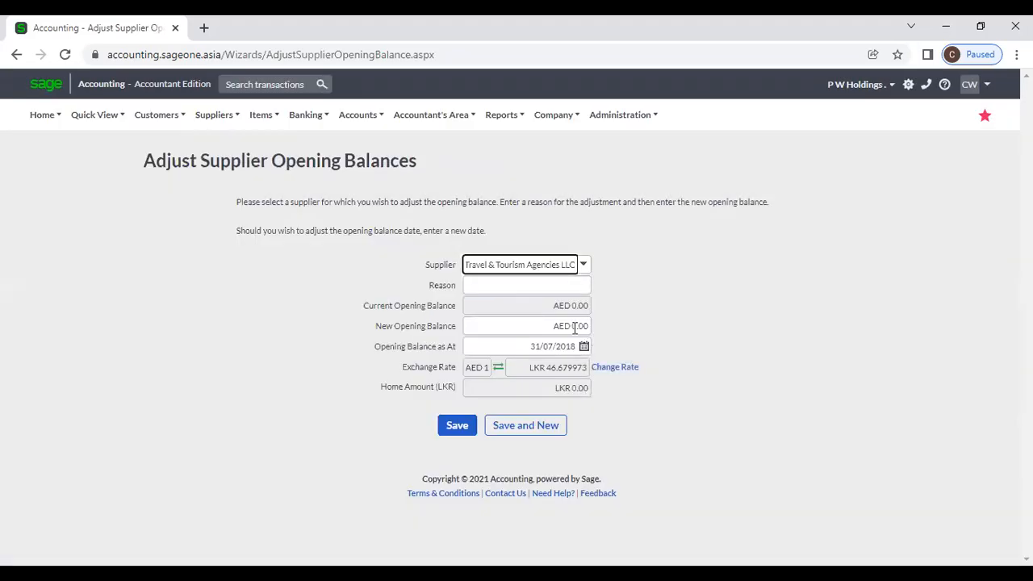
click(579, 327)
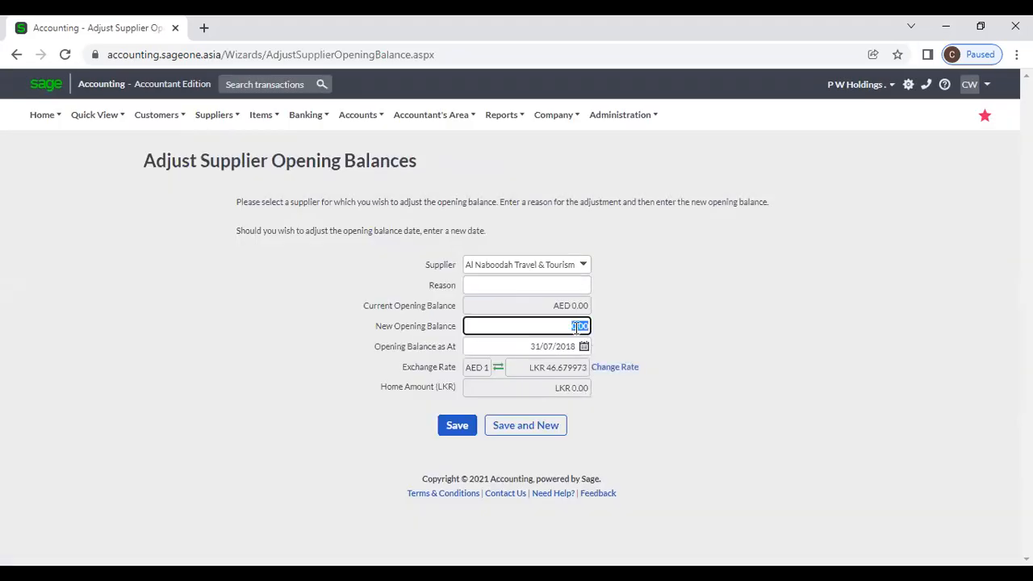
click(537, 285)
click(644, 291)
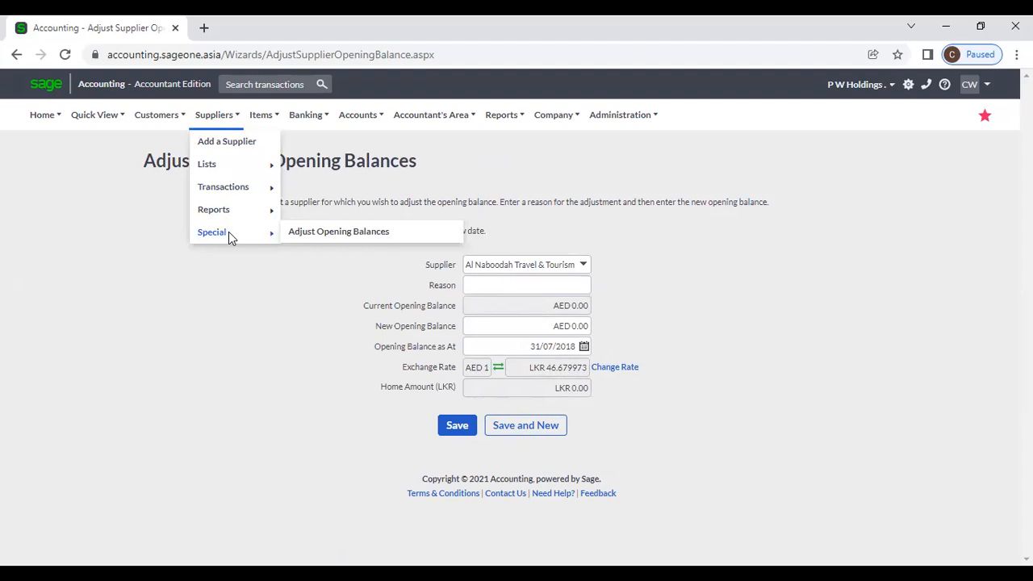
Step: Start a new customer record and fill in P W Holdings as the customer name from the saved address suggestion
mouse_move(154, 106)
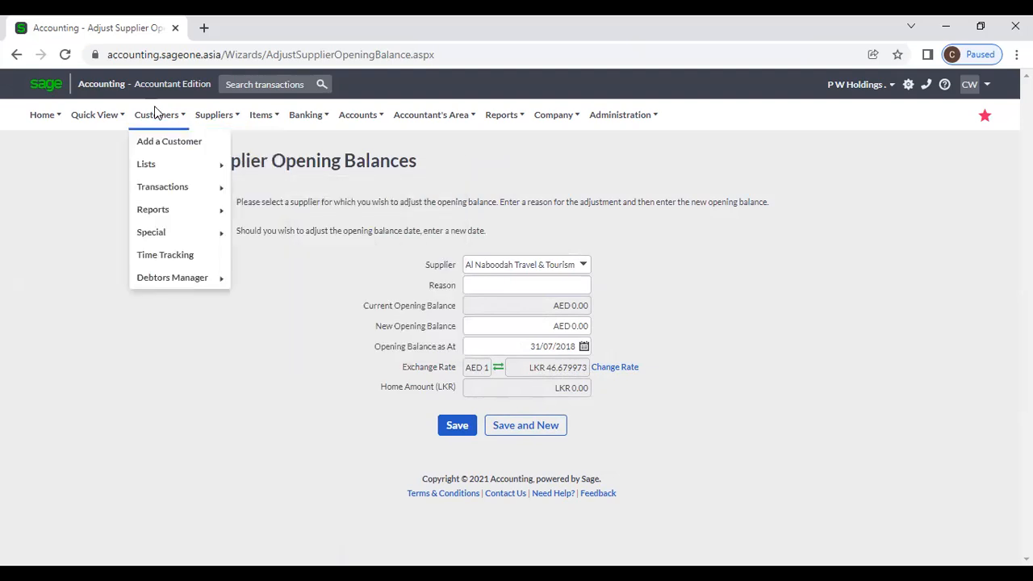
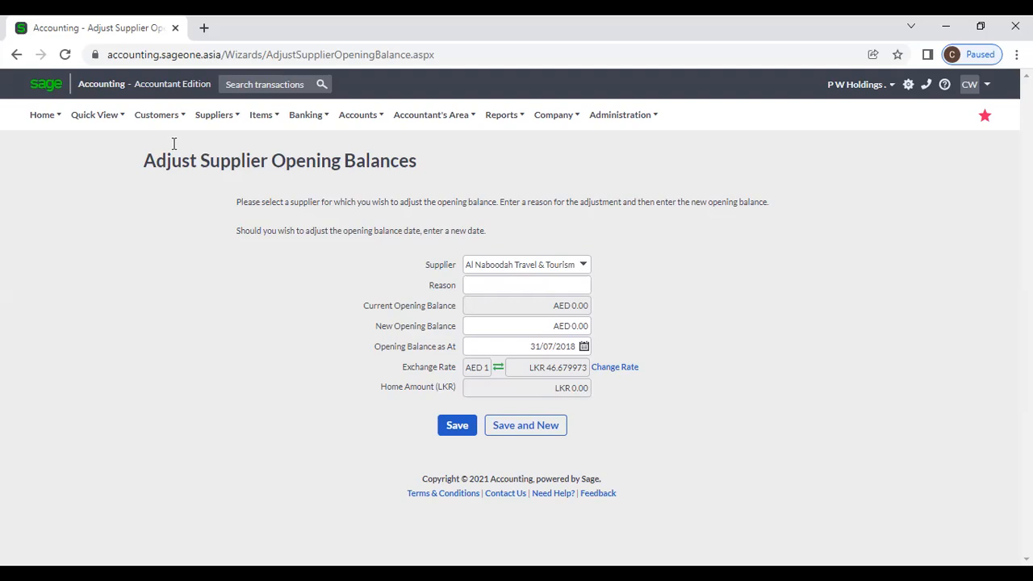
mouse_move(164, 115)
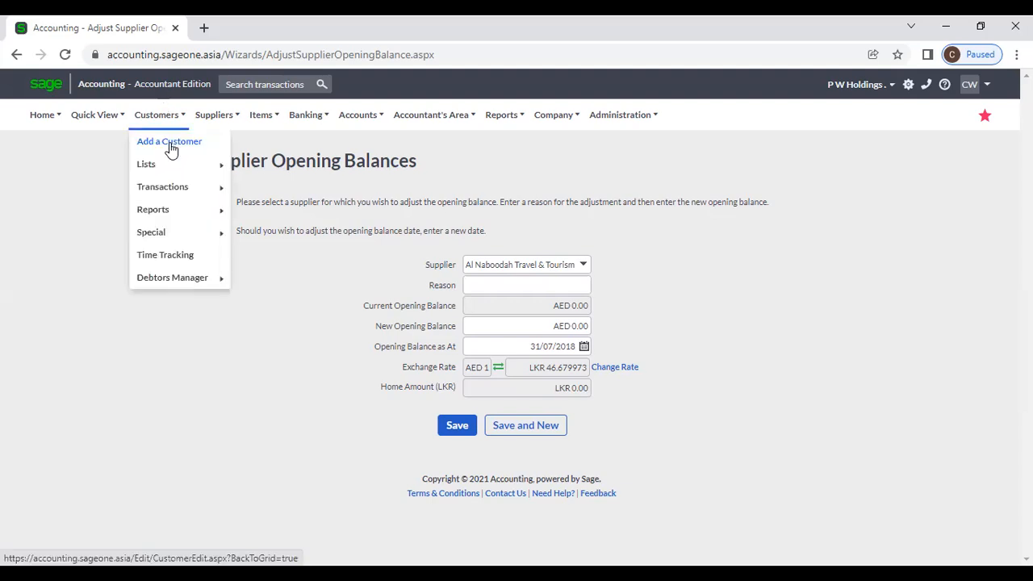
click(170, 144)
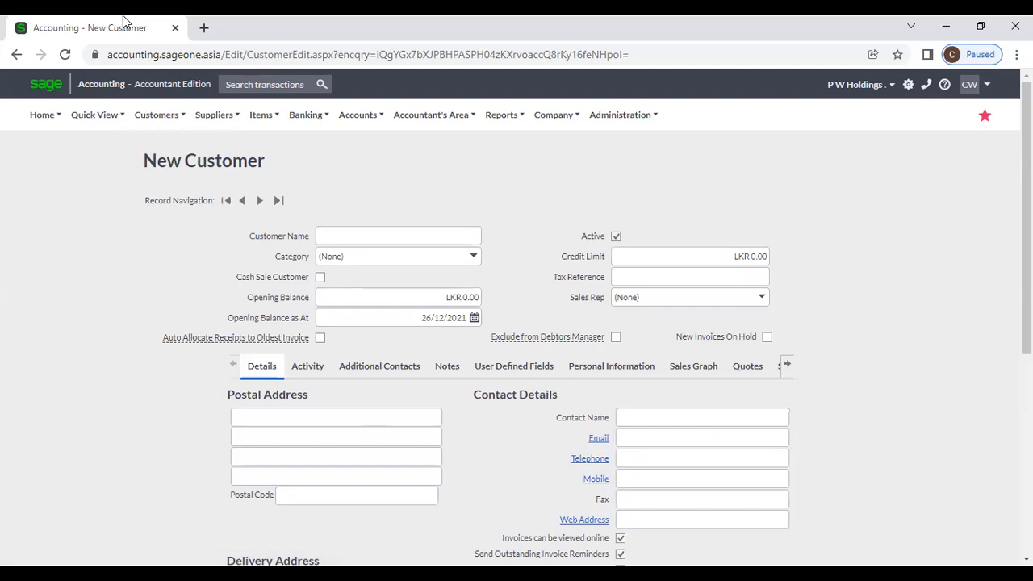
mouse_move(44, 115)
mouse_move(143, 128)
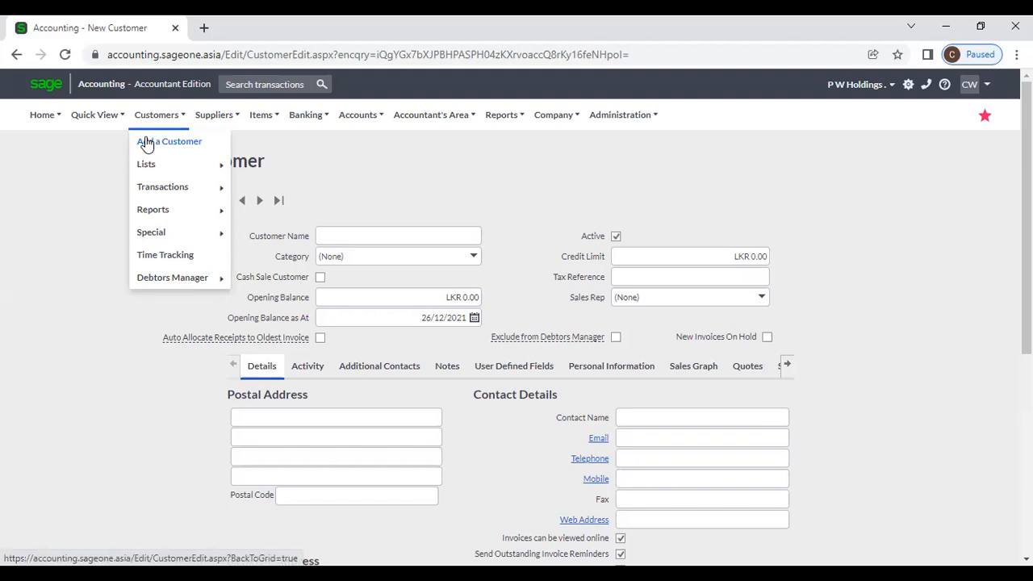
click(155, 144)
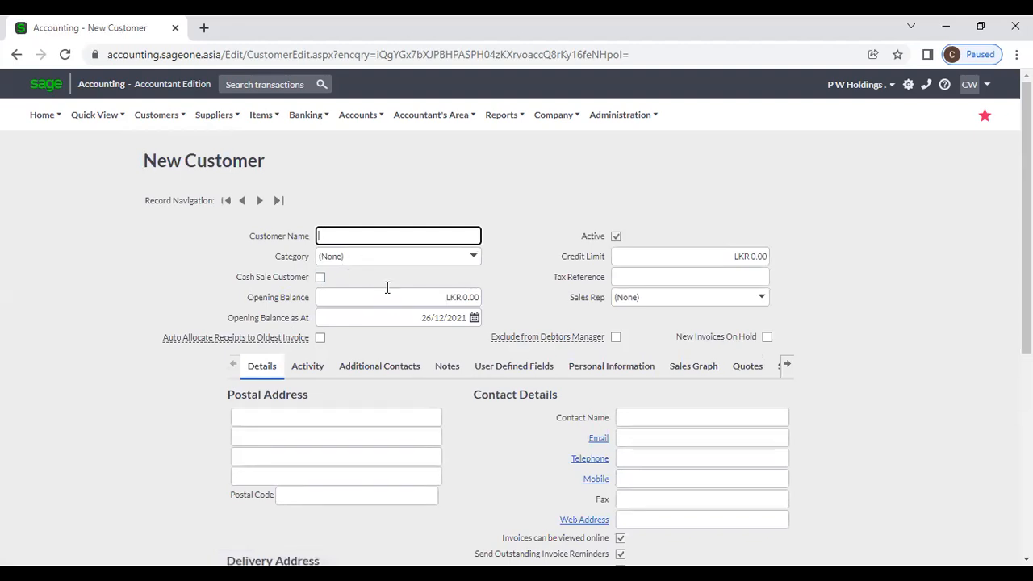
text(P W Holdings)
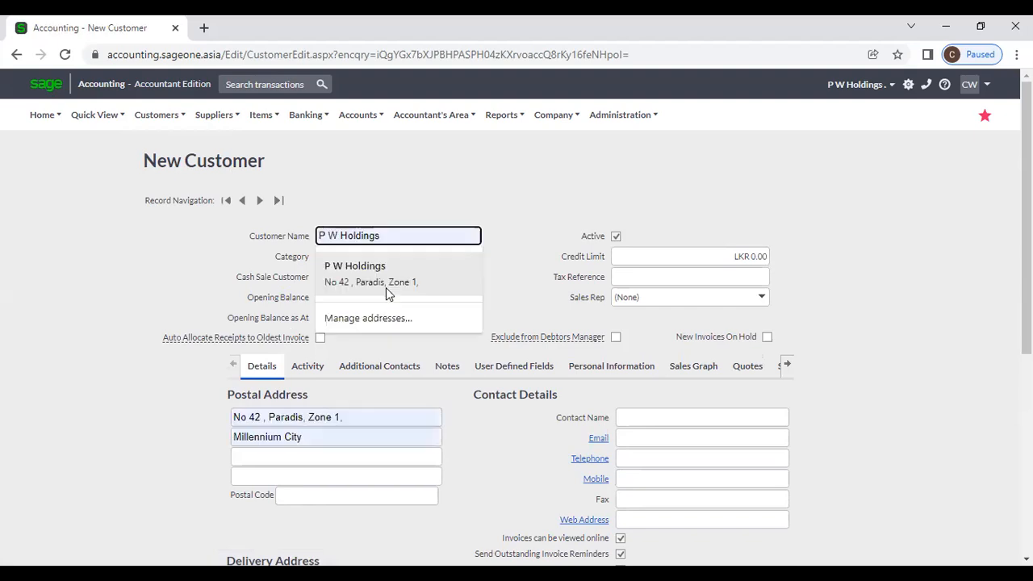
click(386, 292)
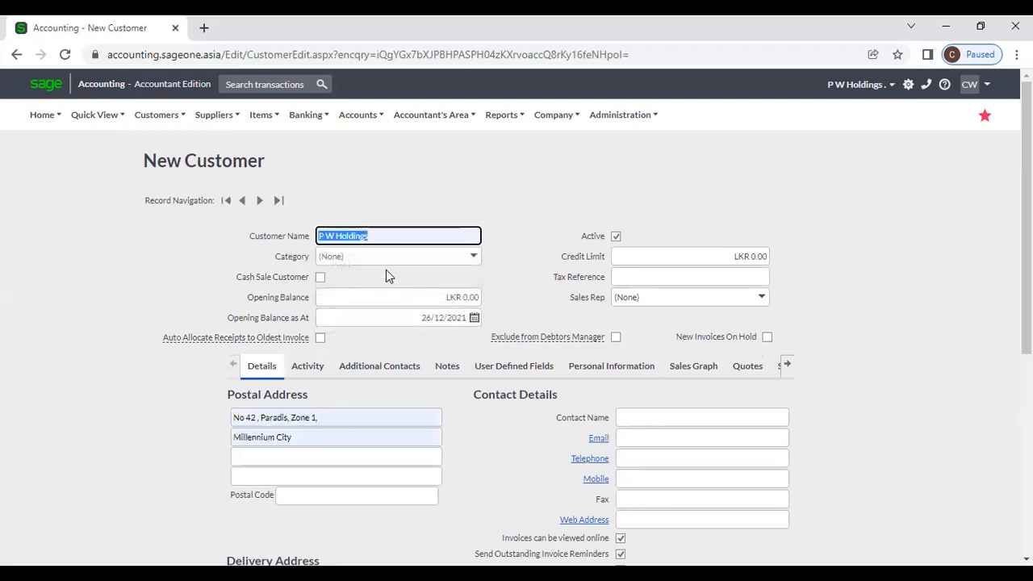
Step: Review the available customer categories, open the form for adding a new category and close it without saving
click(471, 266)
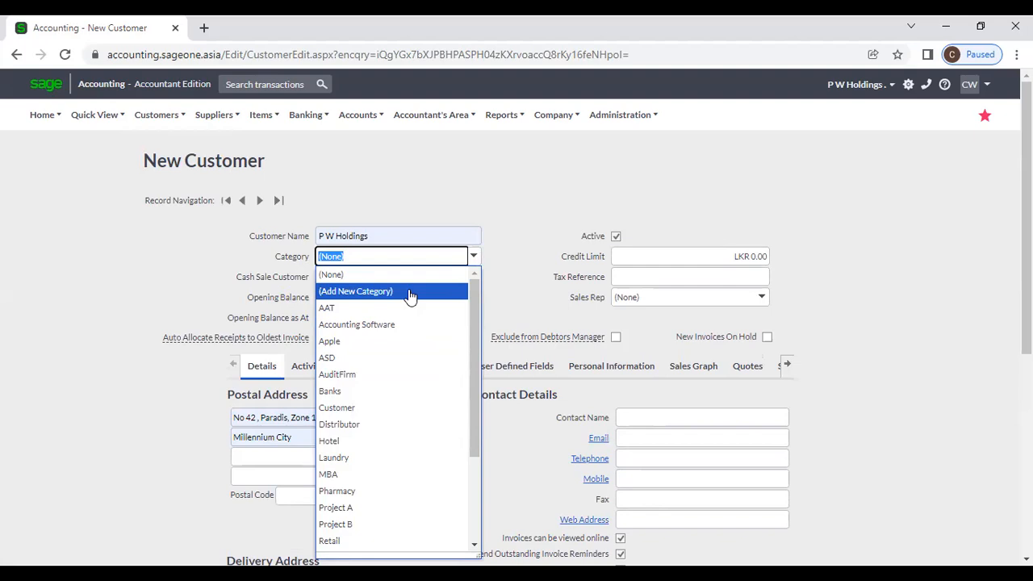
click(406, 205)
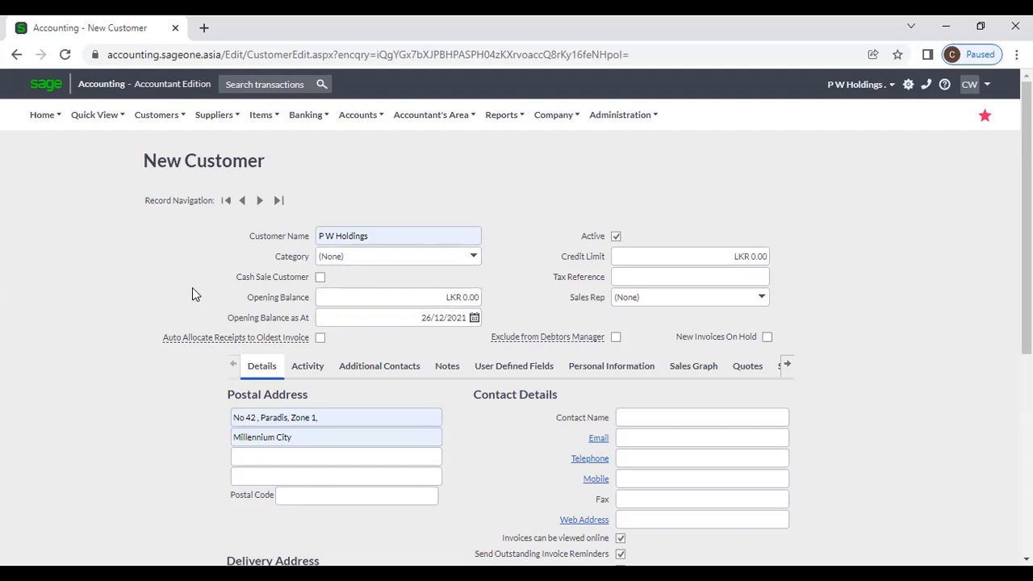
click(473, 258)
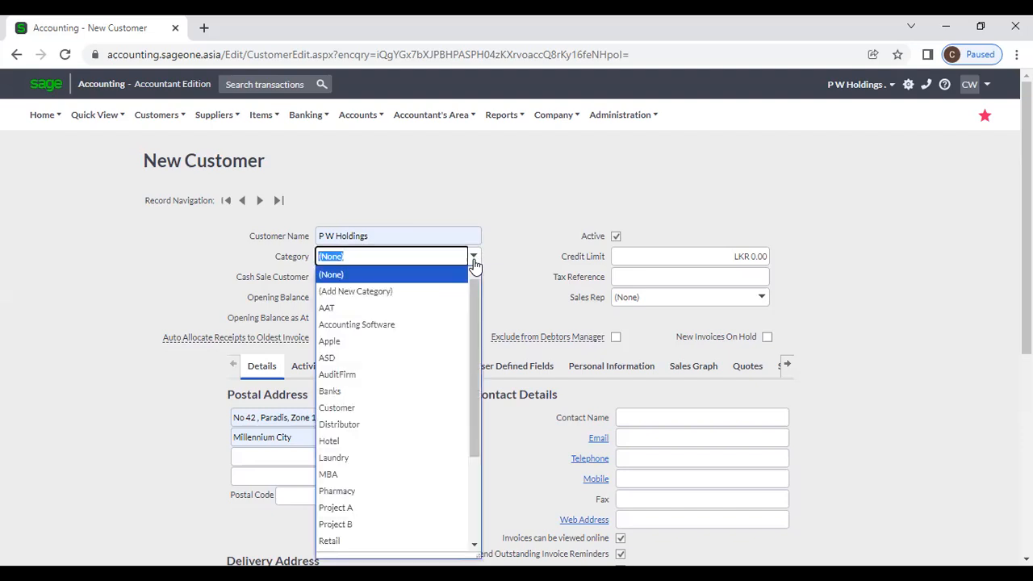
click(438, 291)
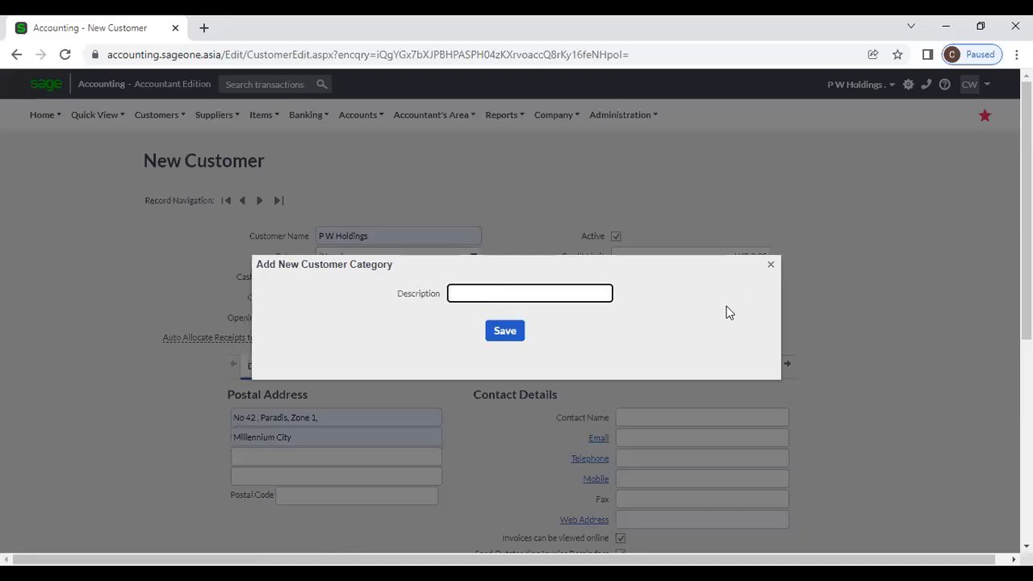
click(770, 265)
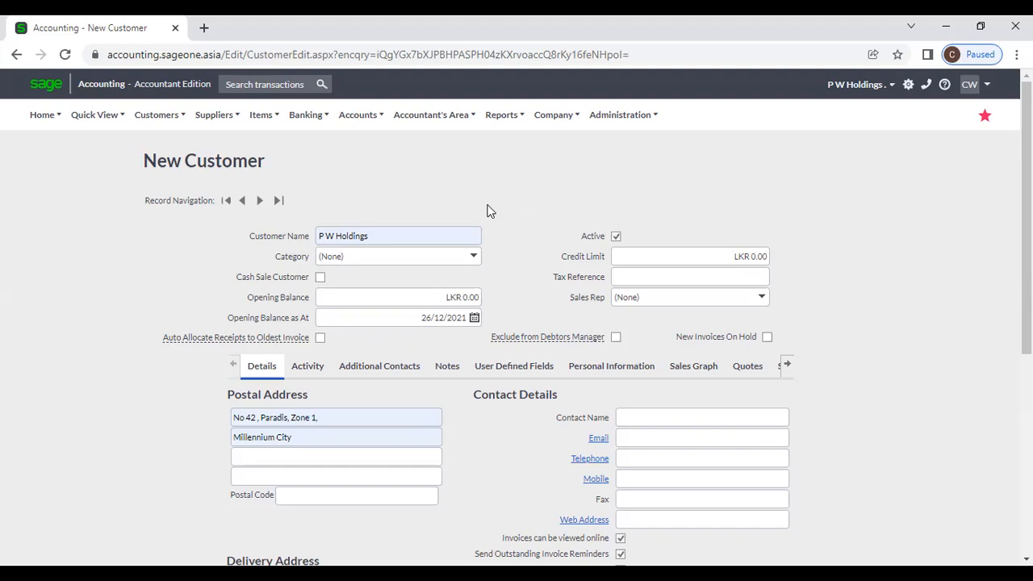
Step: Mark the customer as a cash sale customer, examine the affected address and contact fields, and clear the option again
click(320, 277)
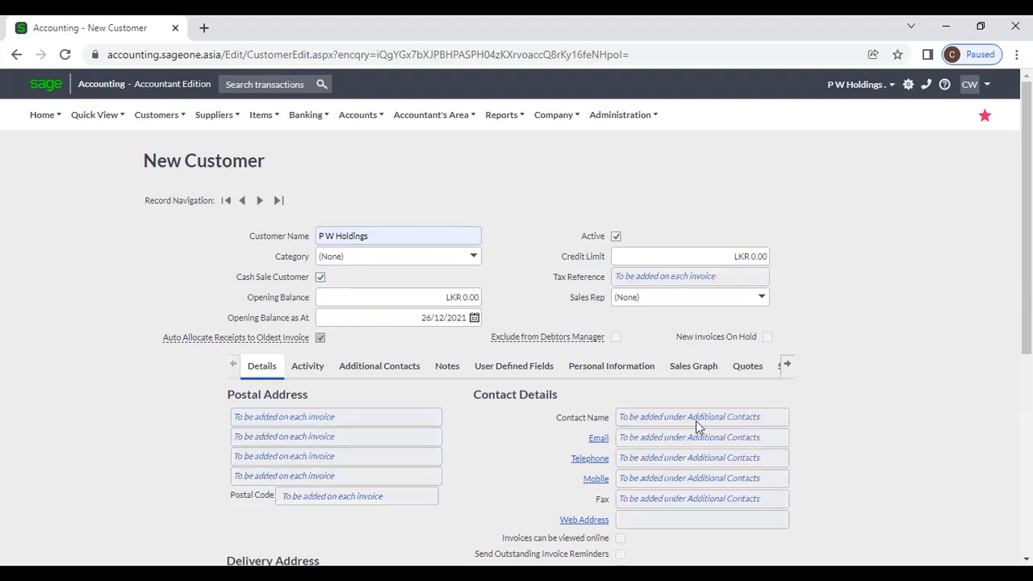
scroll(696, 420, down, 1)
scroll(696, 422, down, 3)
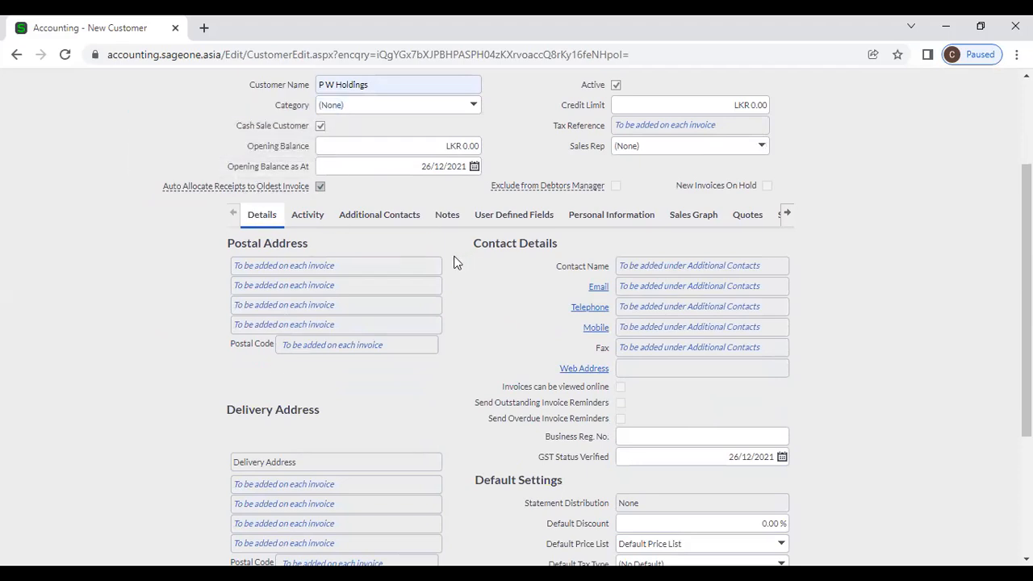
scroll(391, 326, up, 2)
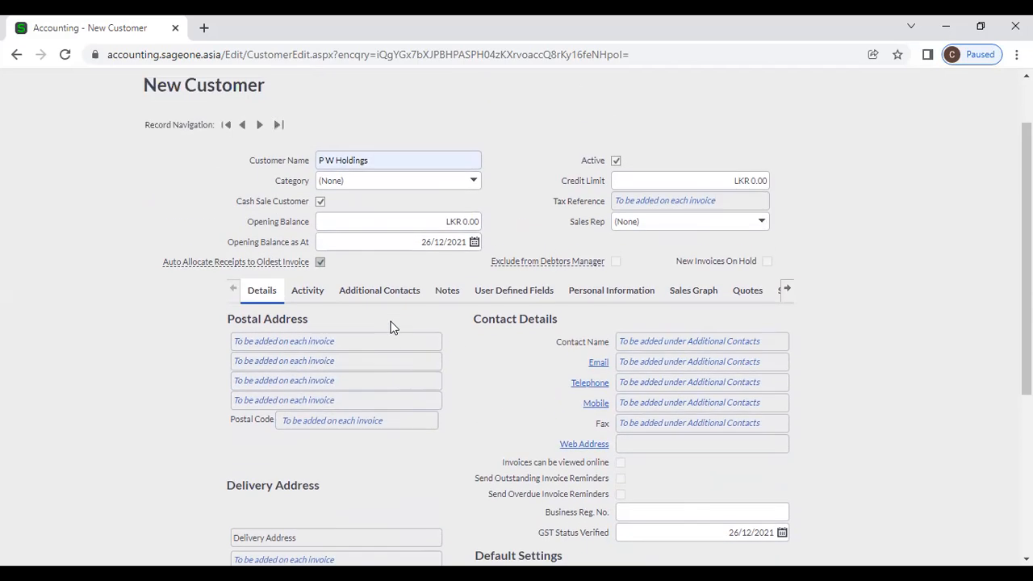
click(320, 202)
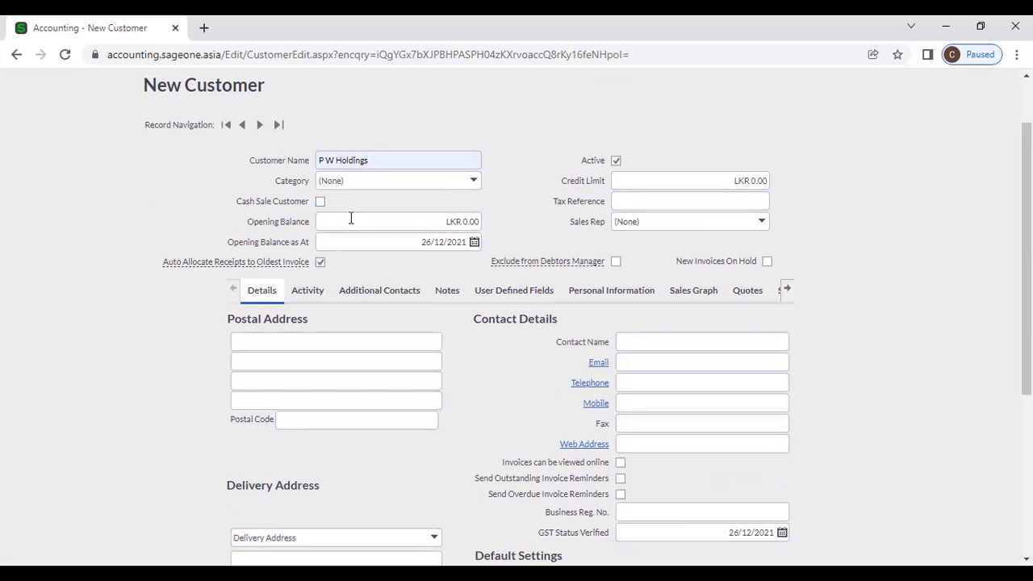
Step: Check the opening balance and its date, and set the customer's credit limit to LKR 50,000.00
click(387, 221)
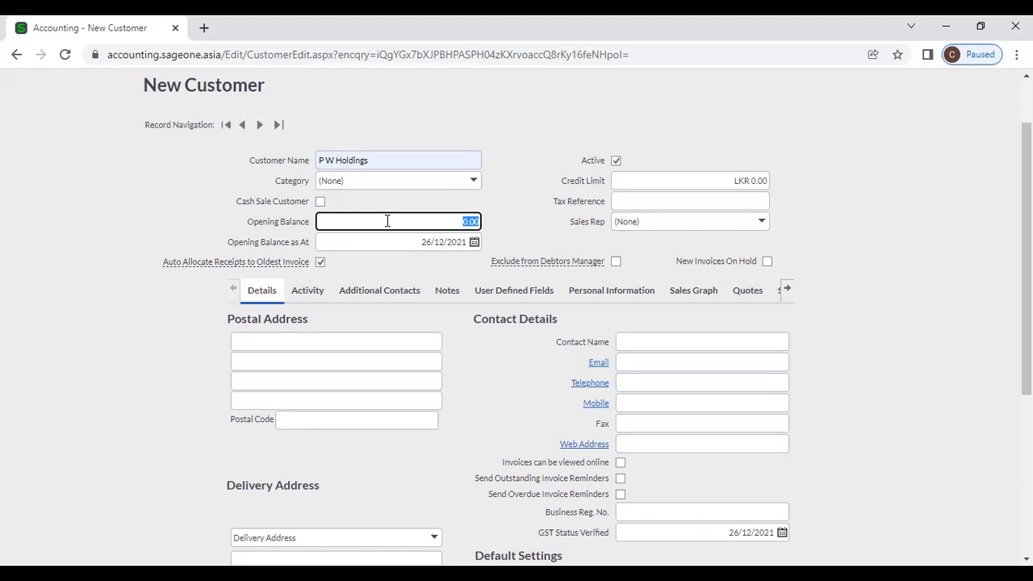
key(Tab)
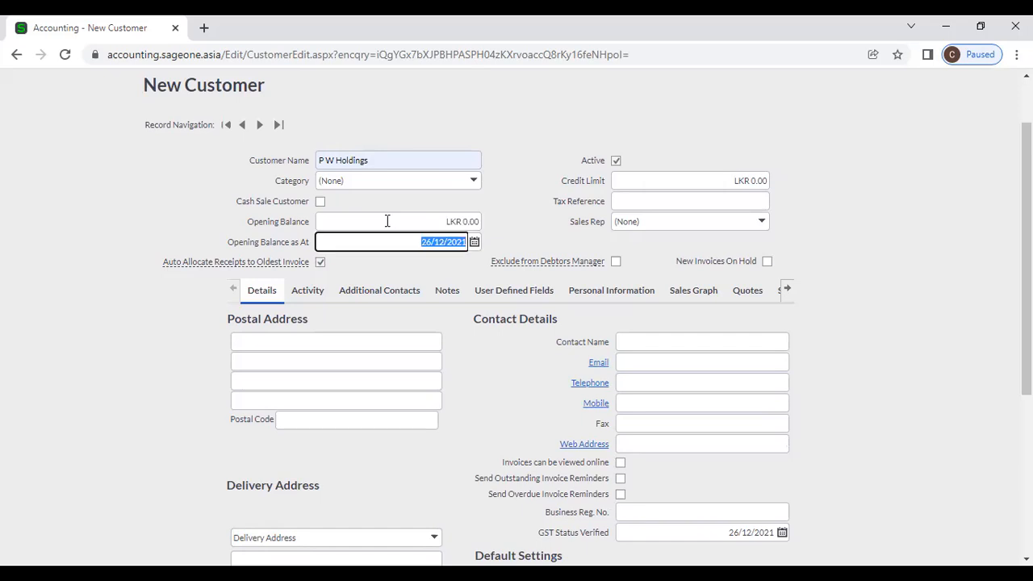
click(661, 180)
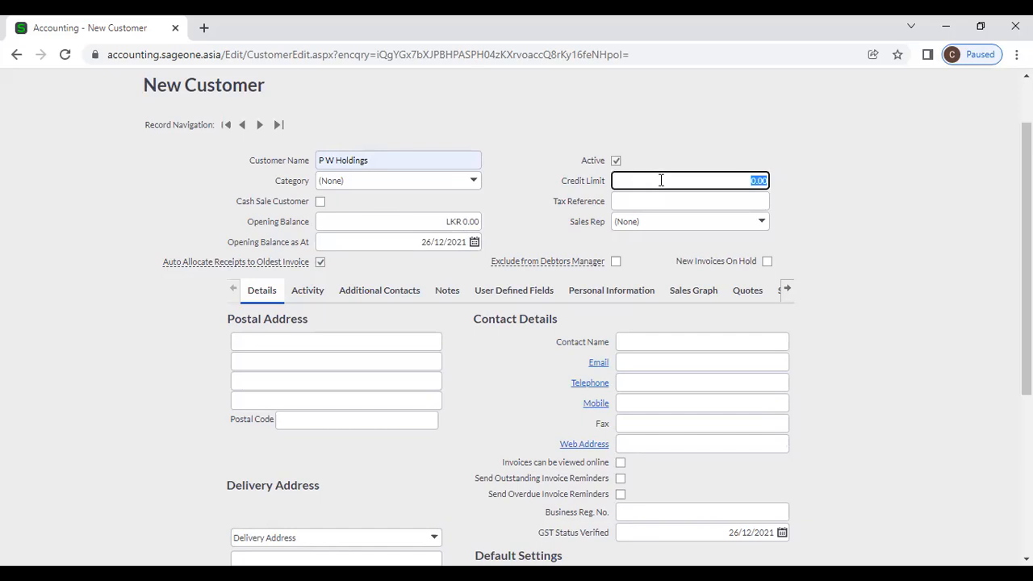
key(BackSpace)
text(50000)
key(Tab)
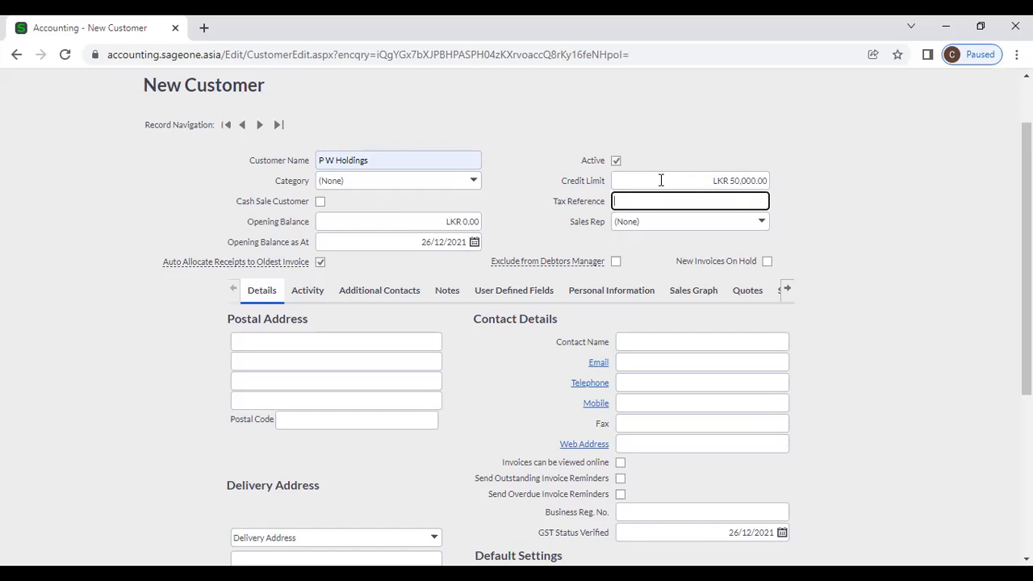
Step: Fill in the tax reference from the second saved suggestion and assign an existing sales rep to the customer
text(1)
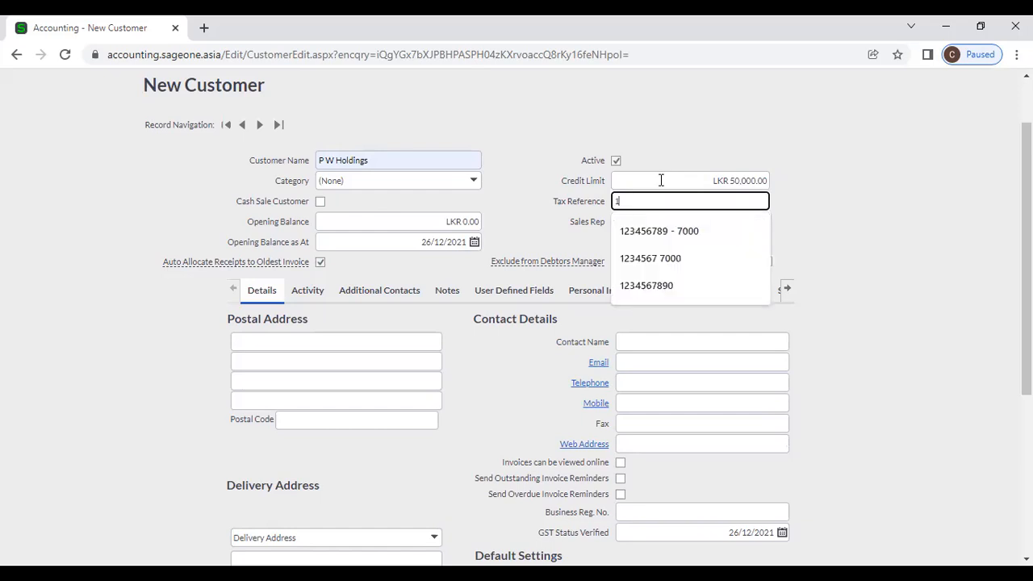
key(Down)
key(Down)
key(Return)
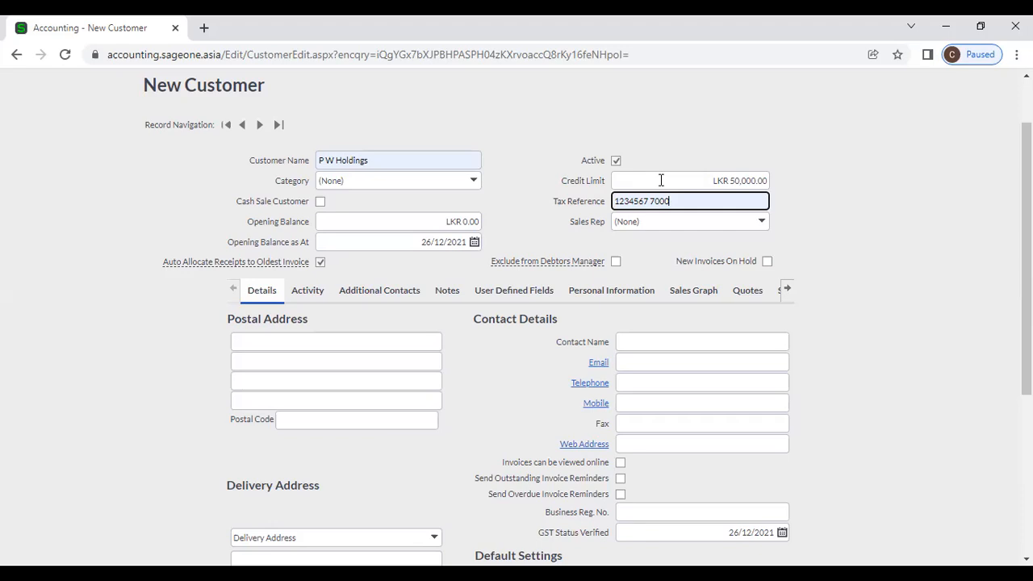
key(Tab)
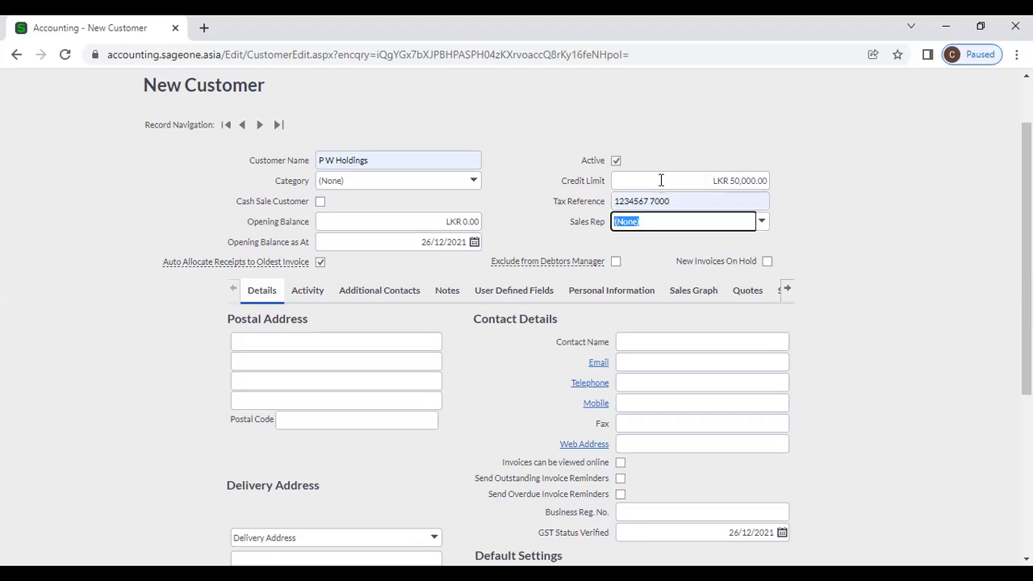
click(762, 222)
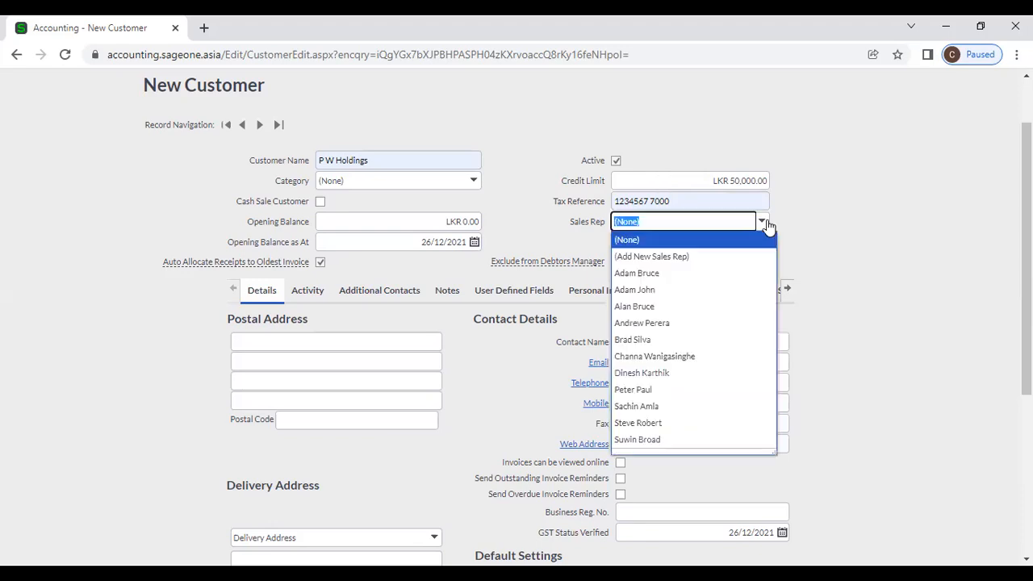
click(744, 289)
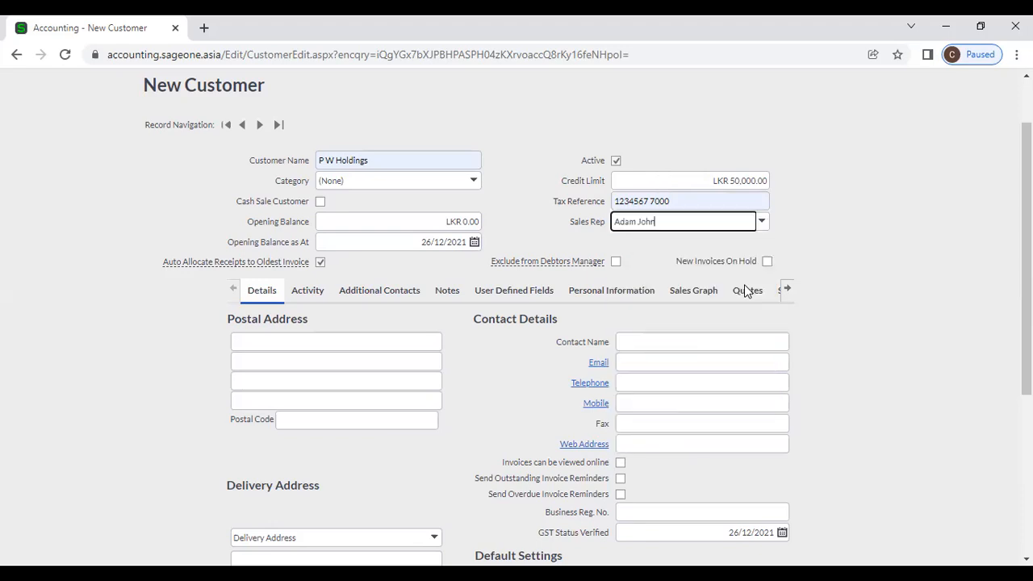
click(827, 252)
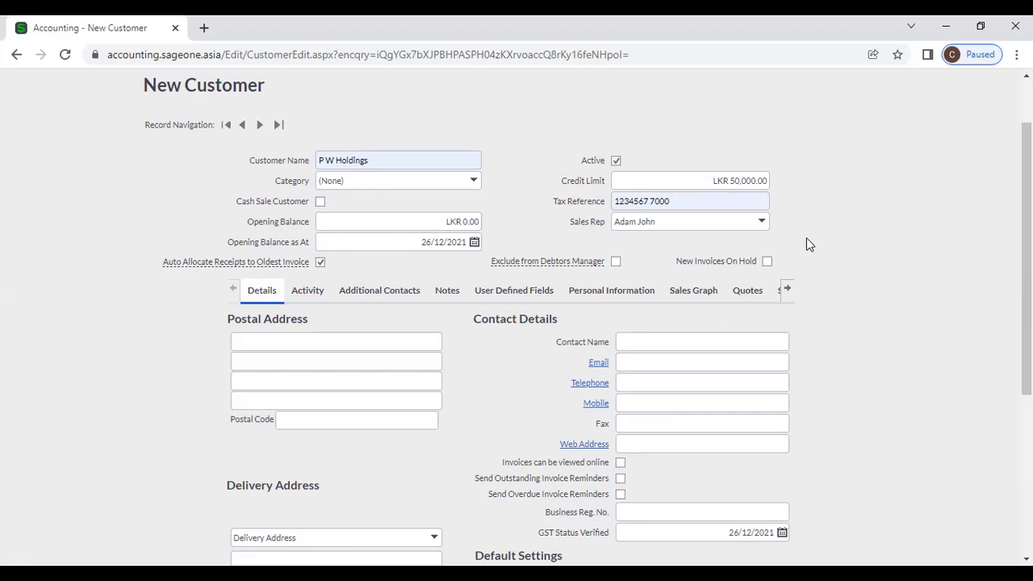
Step: Open the form for adding a new sales rep, look over its fields and close it without saving
click(765, 224)
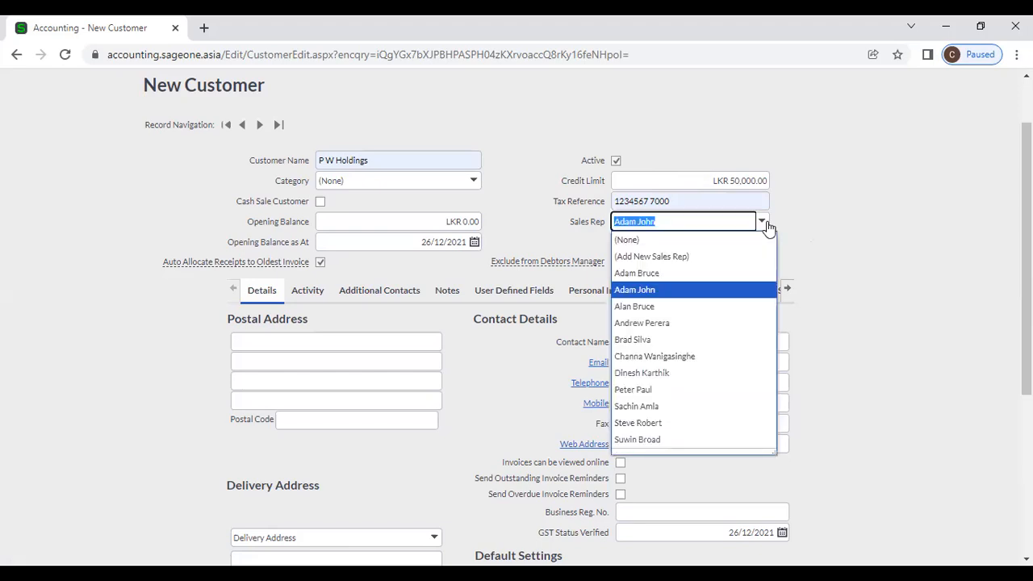
click(715, 257)
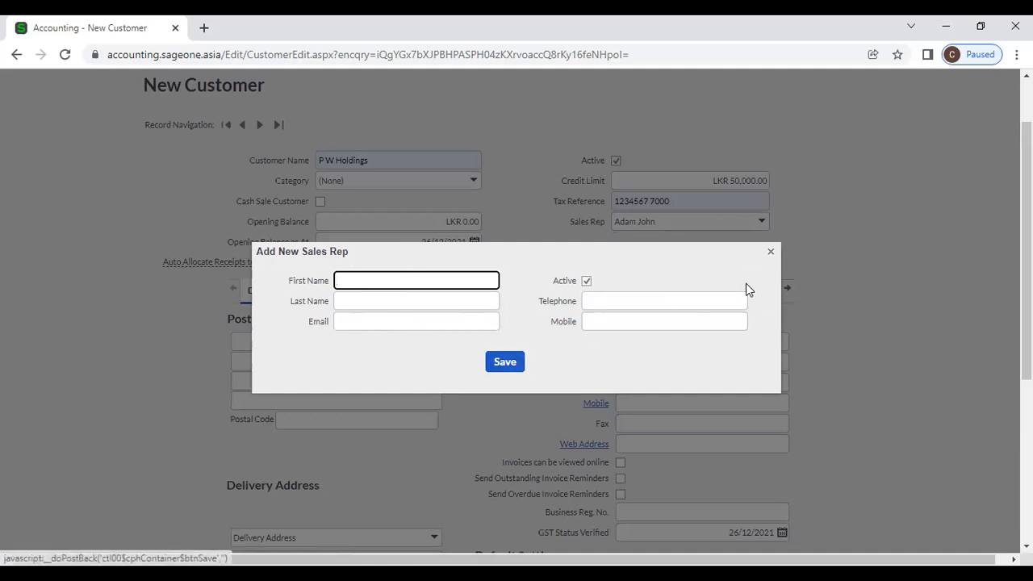
click(770, 252)
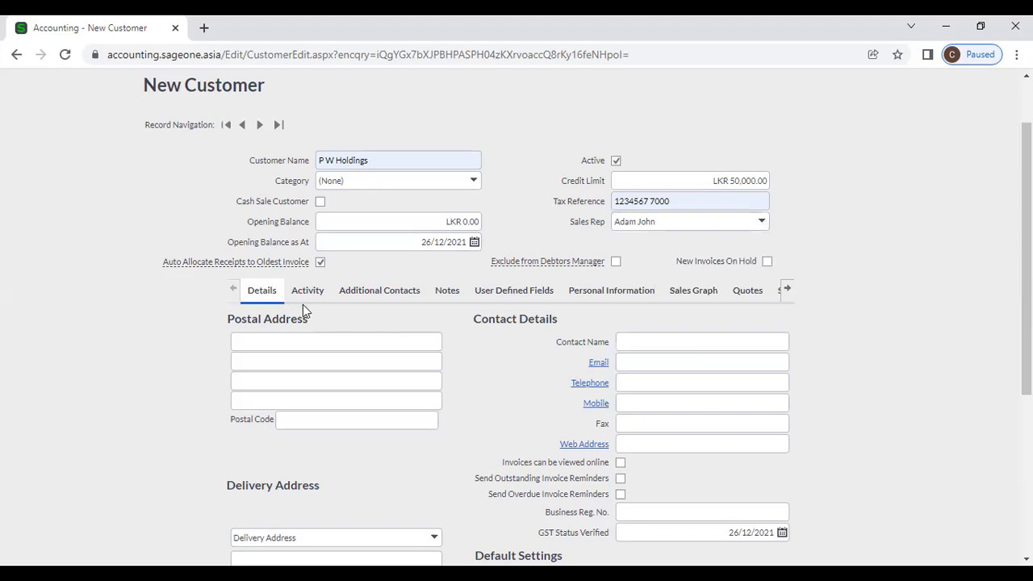
Step: Duplicate the New Customer page in a second browser tab and open My Profile there
mouse_move(185, 260)
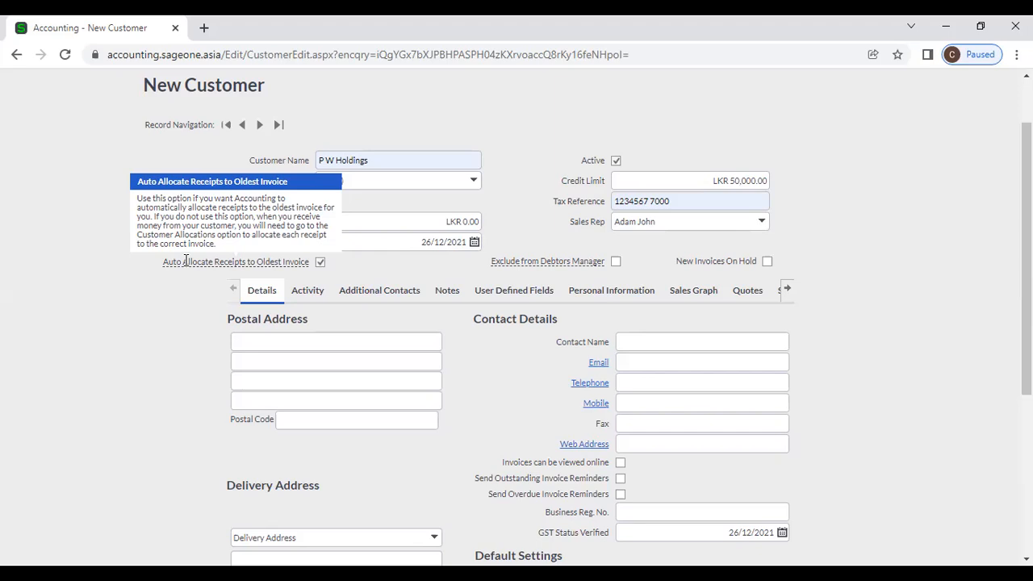
mouse_move(561, 267)
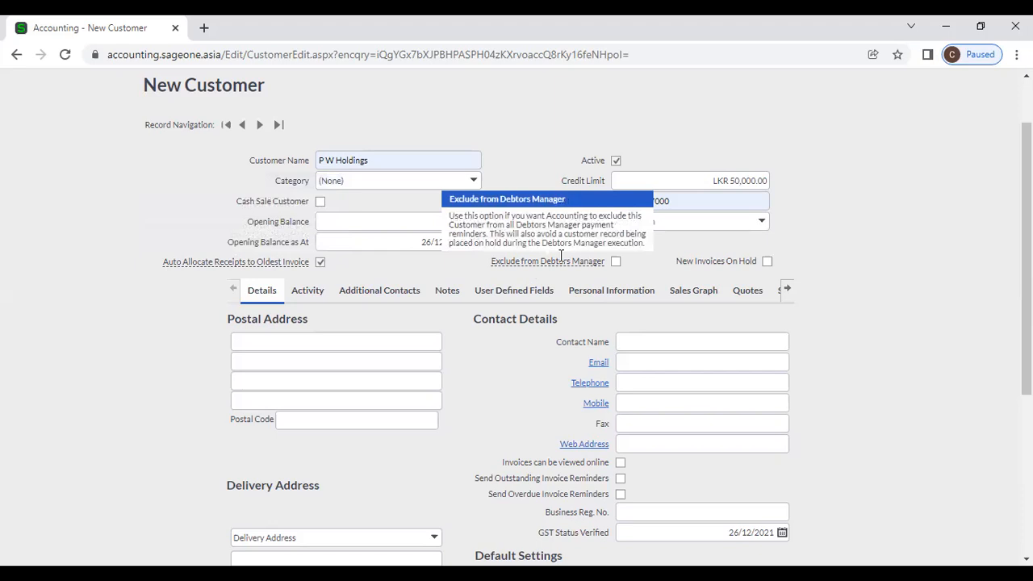
right_click(104, 30)
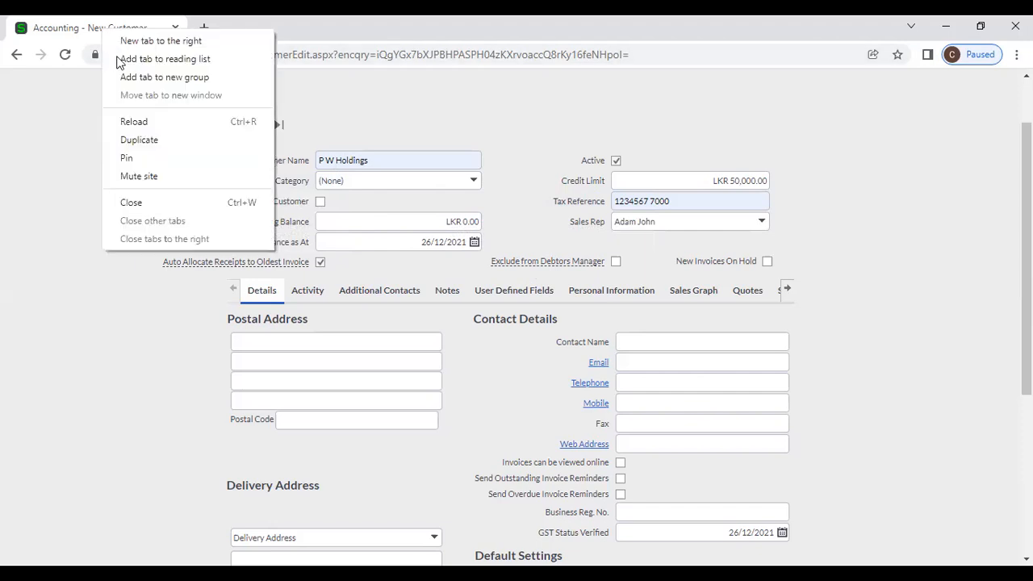
click(134, 140)
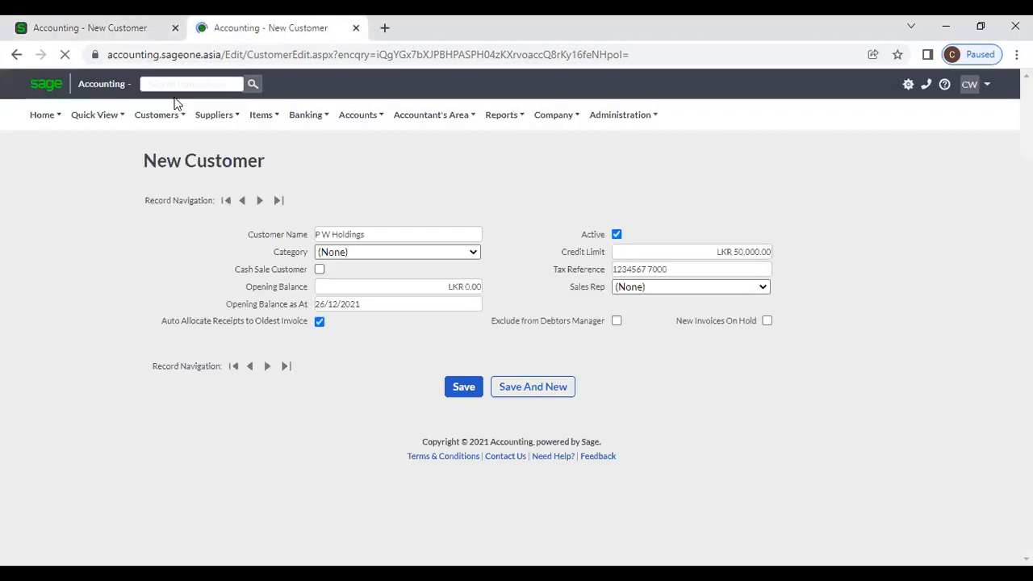
click(157, 114)
mouse_move(166, 282)
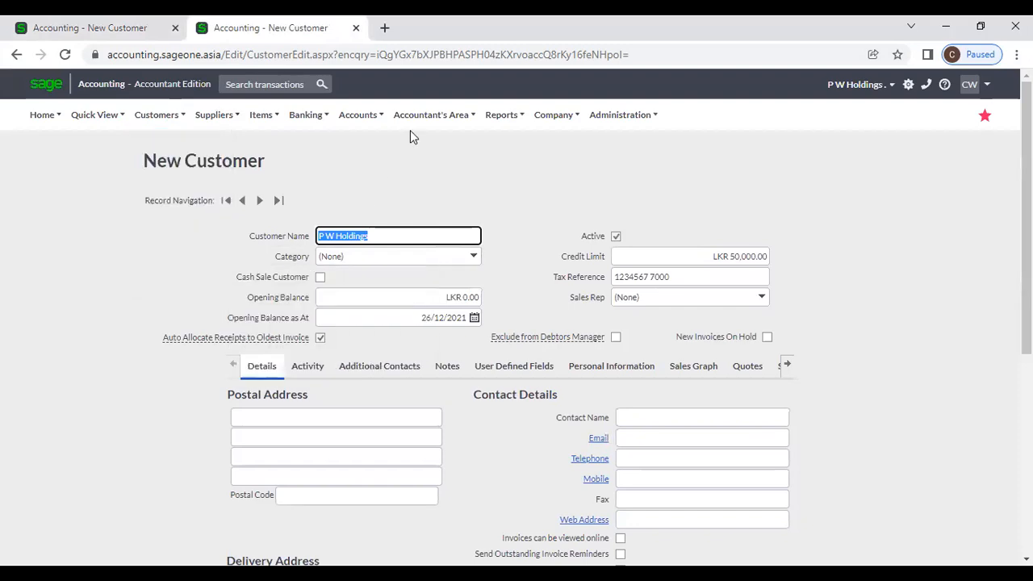
mouse_move(546, 121)
mouse_move(622, 121)
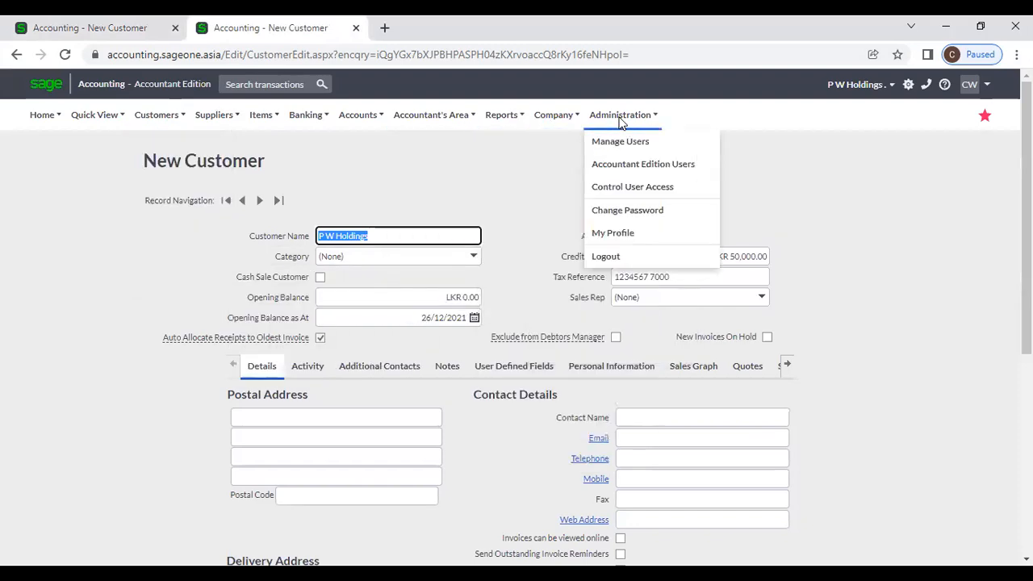
click(622, 236)
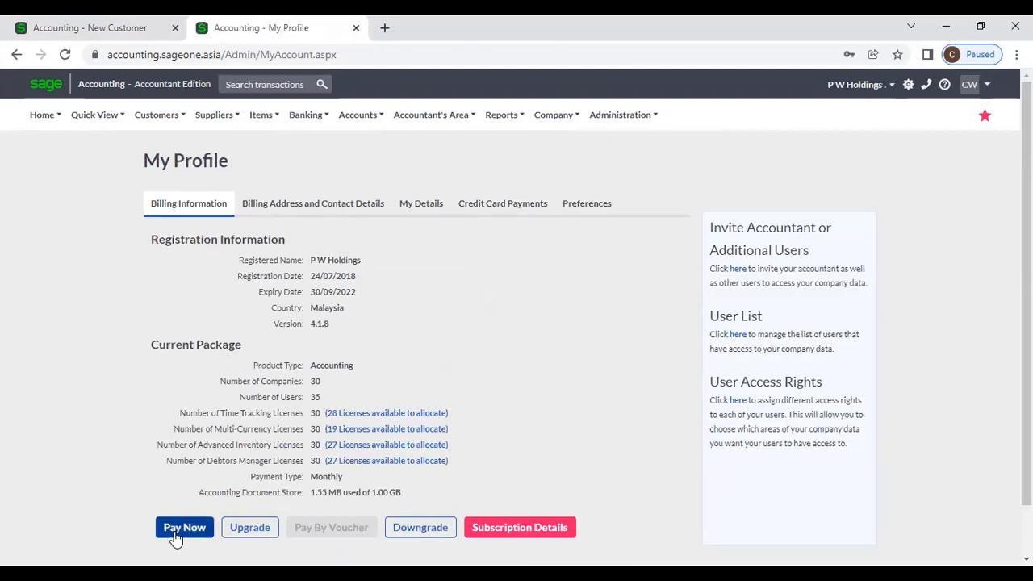
Step: Open the subscription upgrade options and enter 1 additional Debtors Manager licence without continuing the upgrade
click(244, 529)
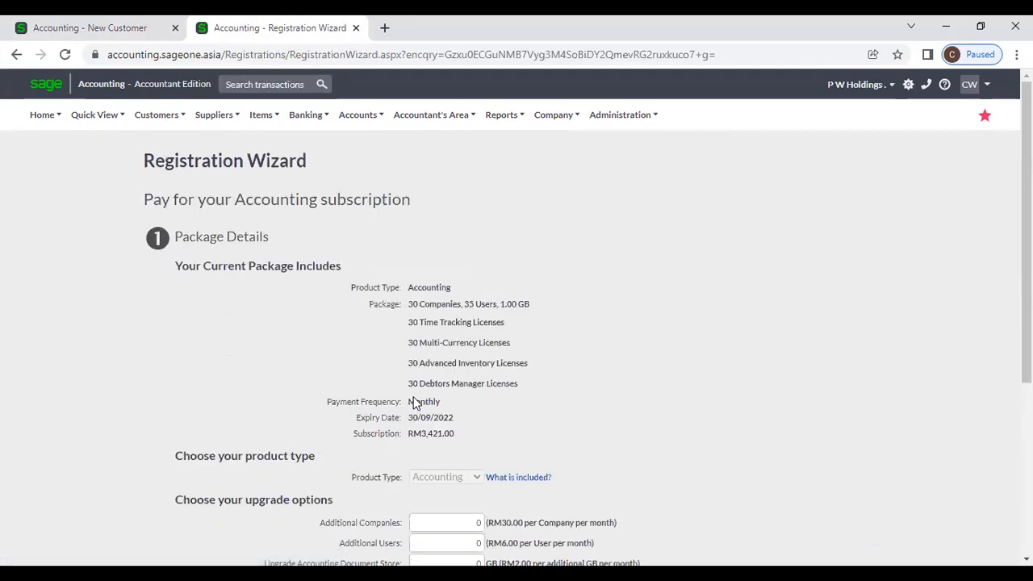
scroll(415, 399, down, 4)
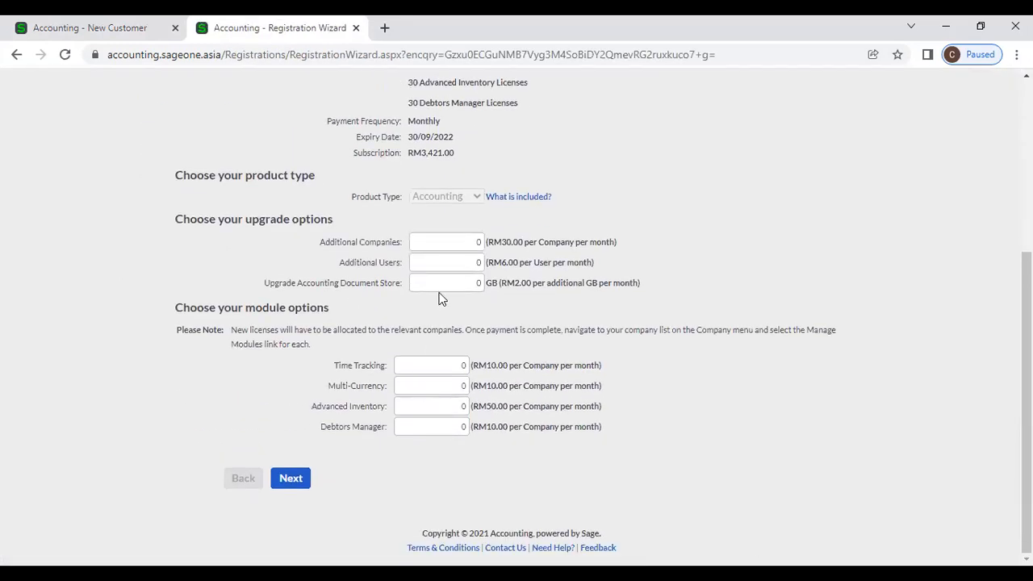
click(433, 422)
text(1)
click(389, 451)
Step: Open the Debtors Manager's Outstanding Invoices Workflow and examine its interaction timeline from invoice issue through overdue to payment
click(155, 122)
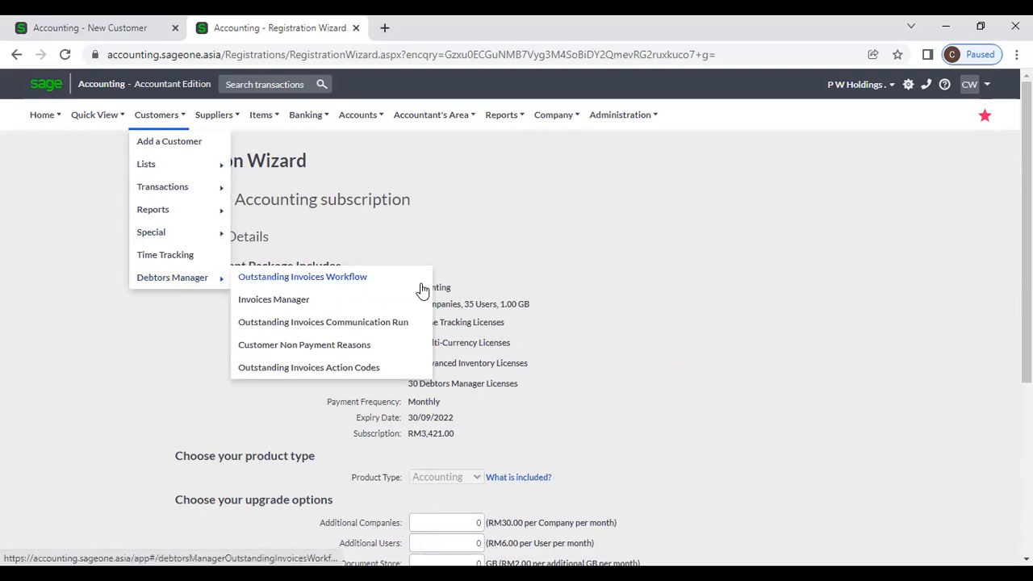
click(404, 286)
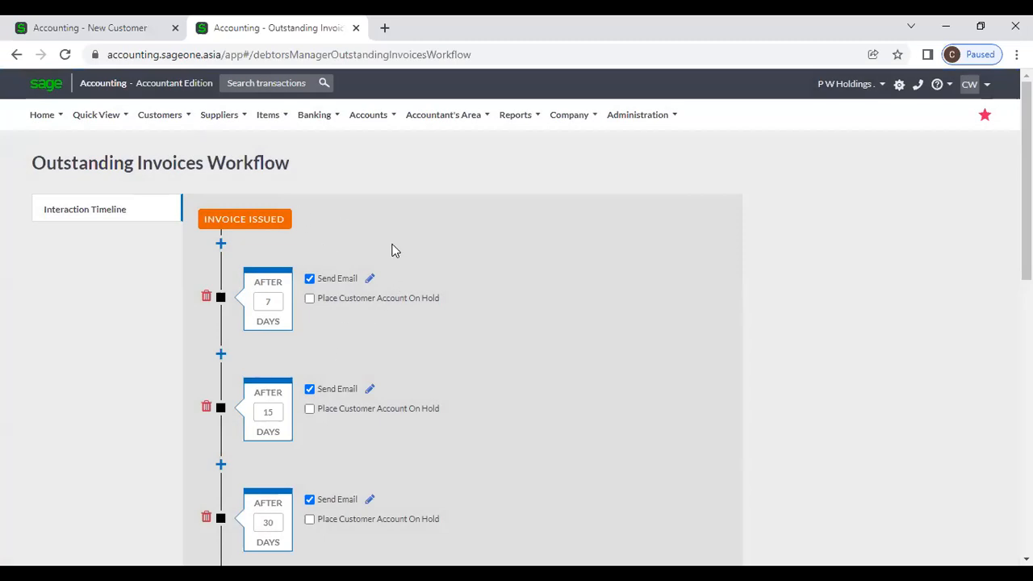
scroll(430, 313, down, 2)
scroll(430, 313, up, 2)
scroll(361, 380, down, 4)
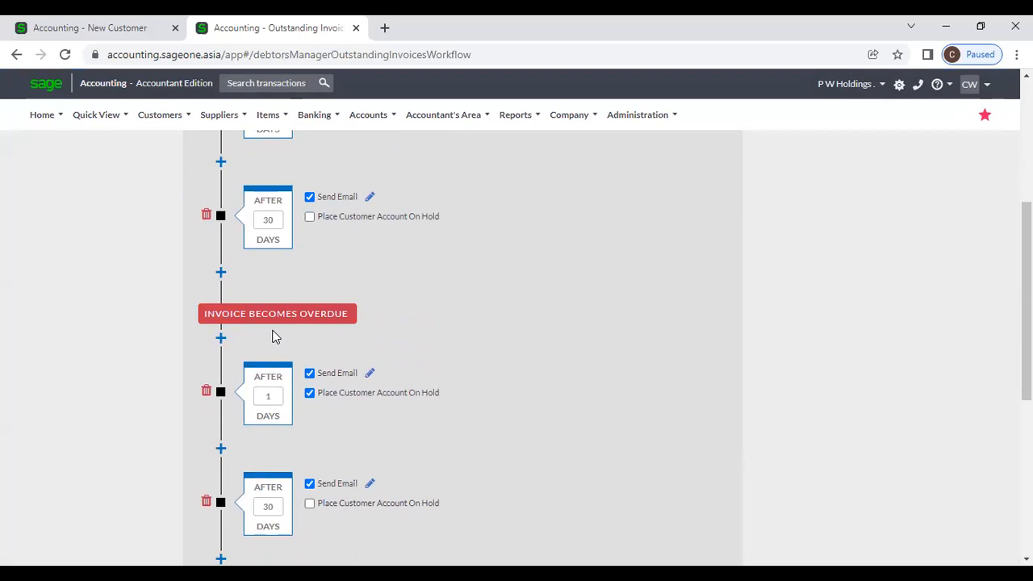
scroll(273, 336, down, 2)
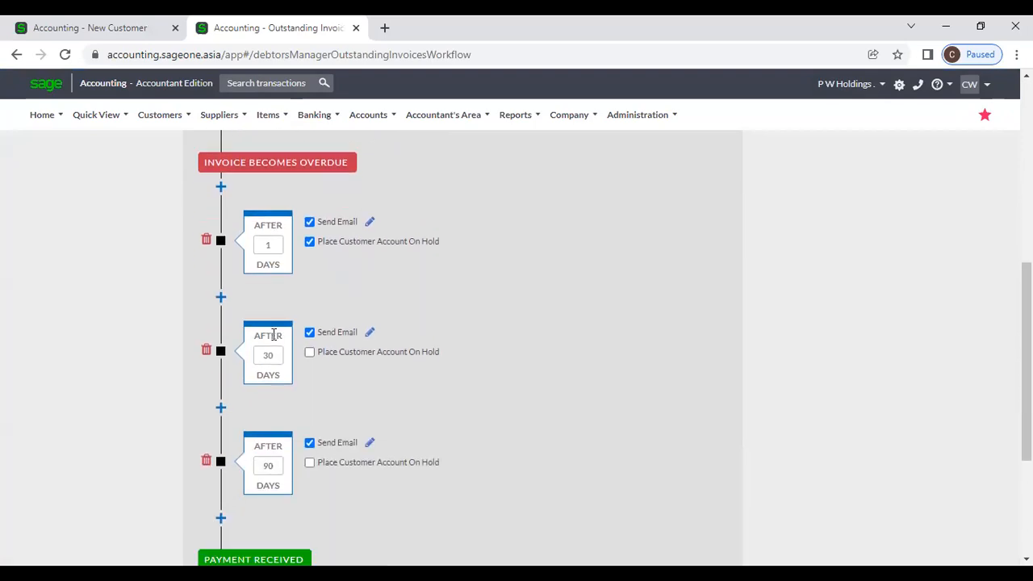
scroll(274, 334, down, 2)
scroll(273, 334, up, 12)
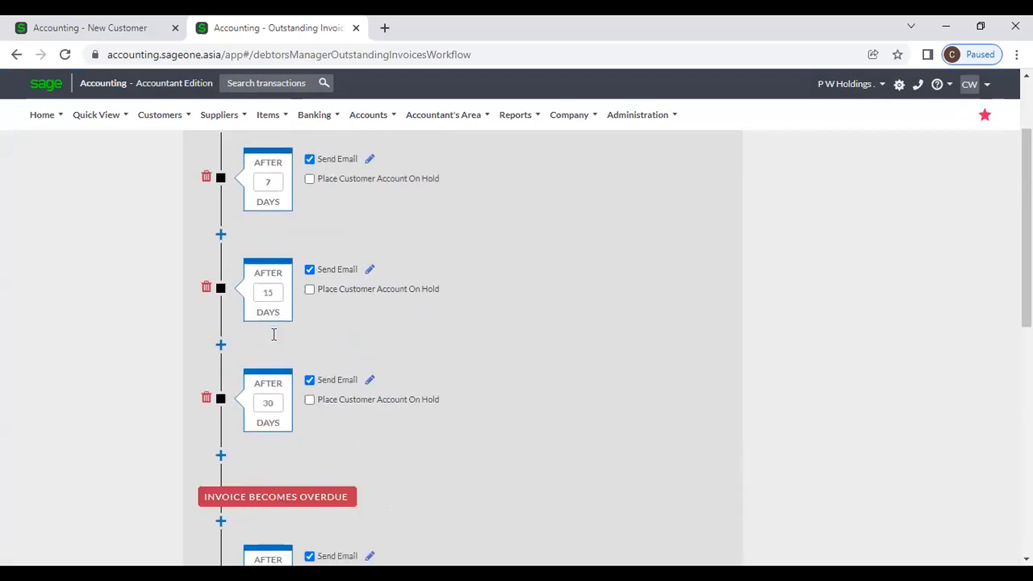
scroll(274, 334, up, 1)
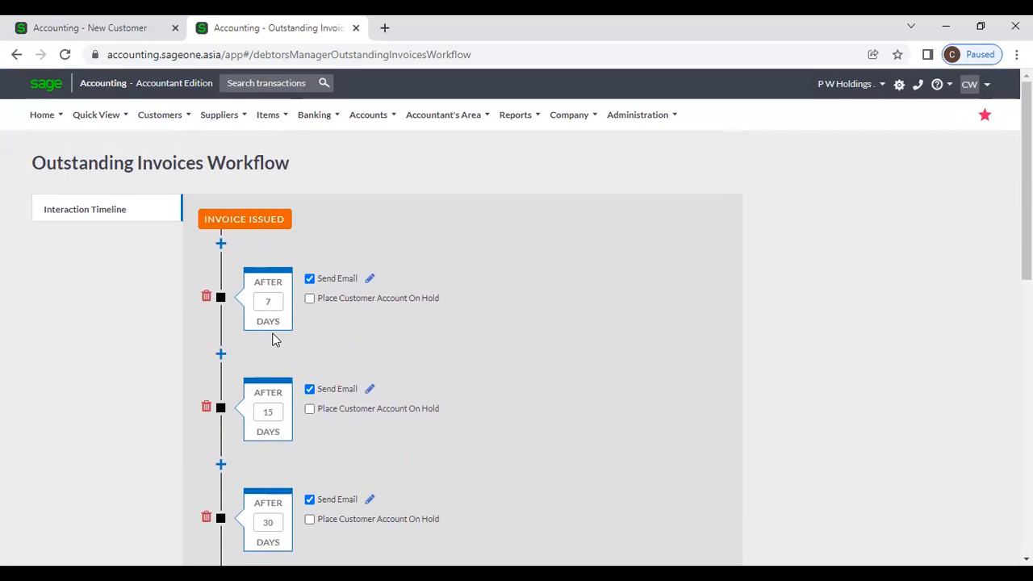
Step: Add a 10-day stage after the 7-day reminder and insert another stage after the 1-day overdue reminder in the timeline
click(221, 353)
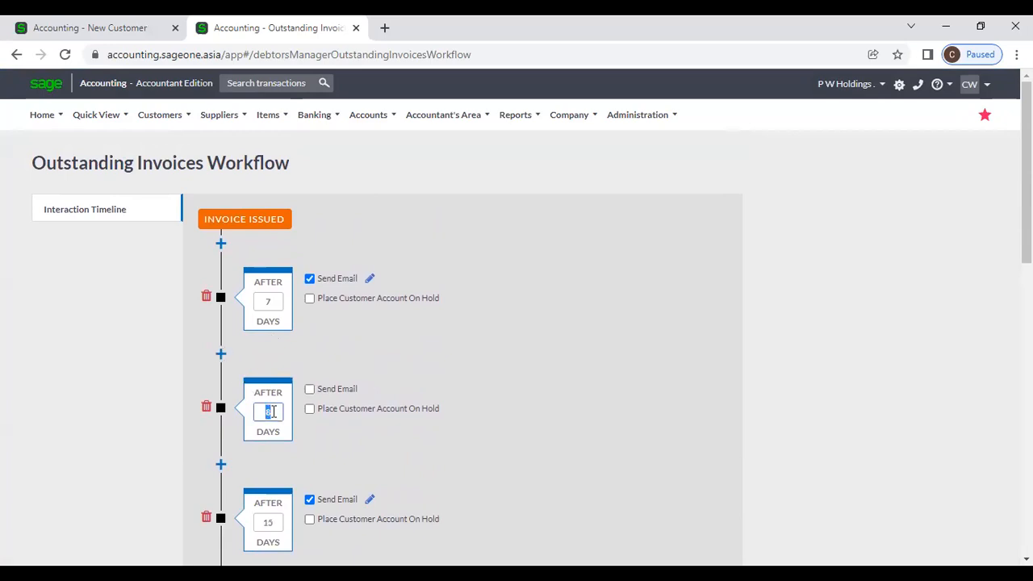
text(10)
scroll(448, 380, down, 2)
scroll(438, 386, down, 5)
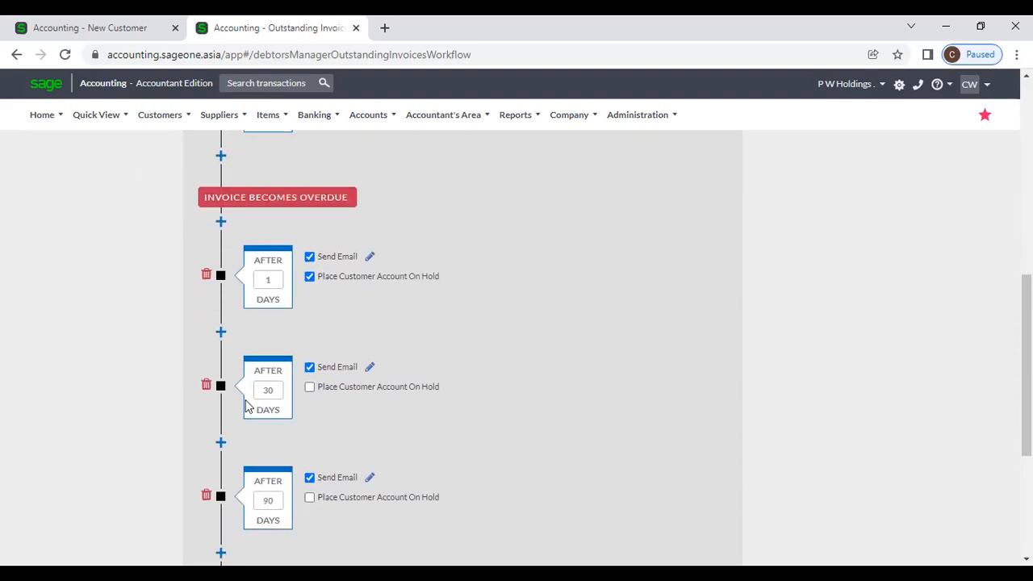
click(220, 332)
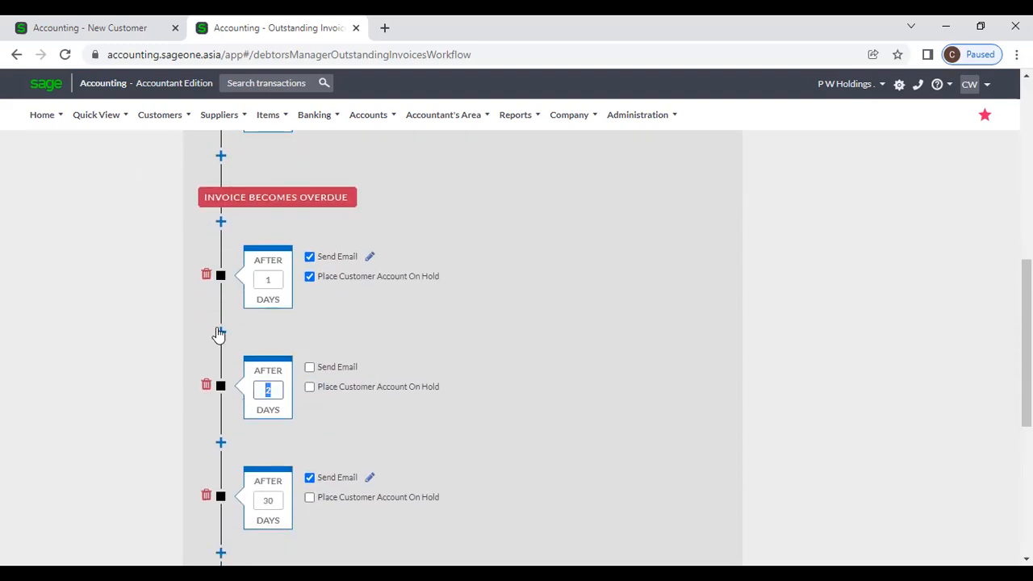
scroll(251, 232, up, 6)
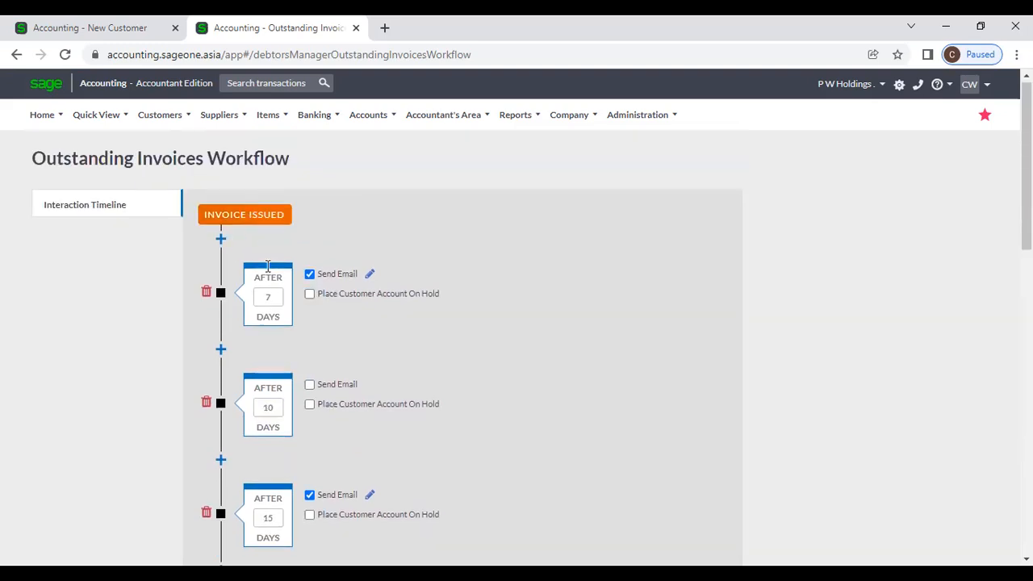
scroll(262, 232, down, 6)
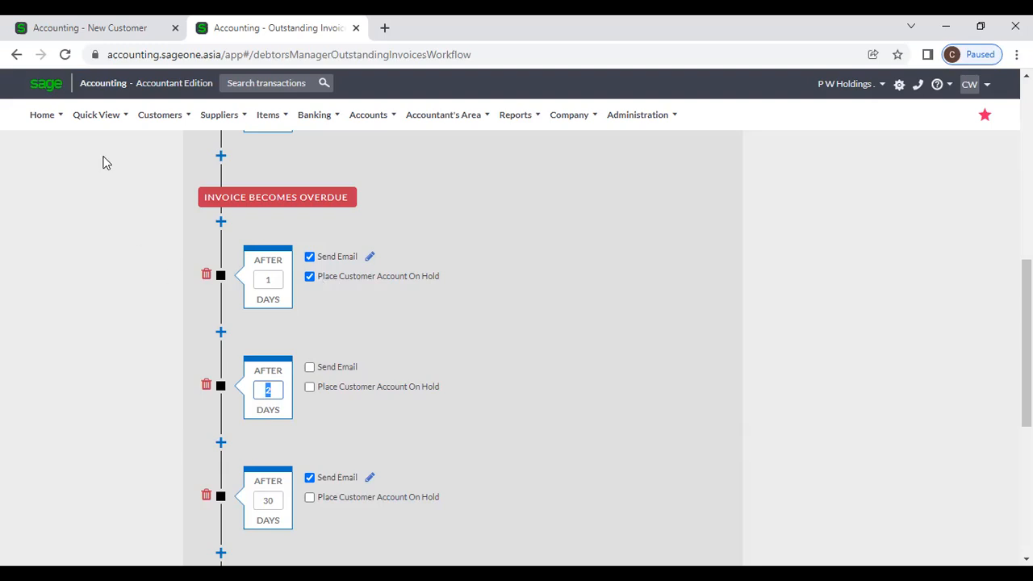
Step: Return to the original New Customer page, exclude the customer from Debtors Manager, and switch New Invoices On Hold on and off again
click(96, 27)
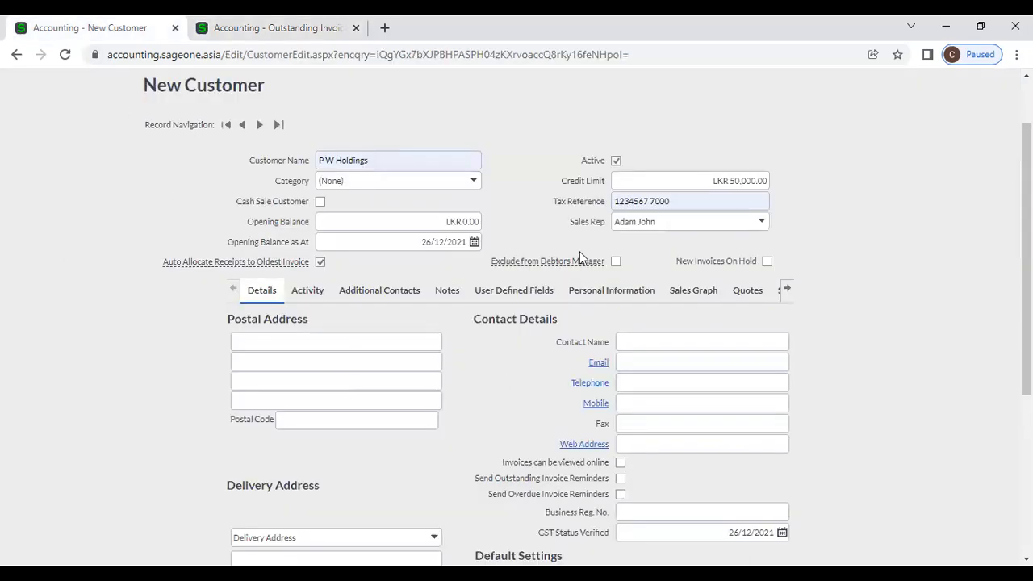
mouse_move(574, 265)
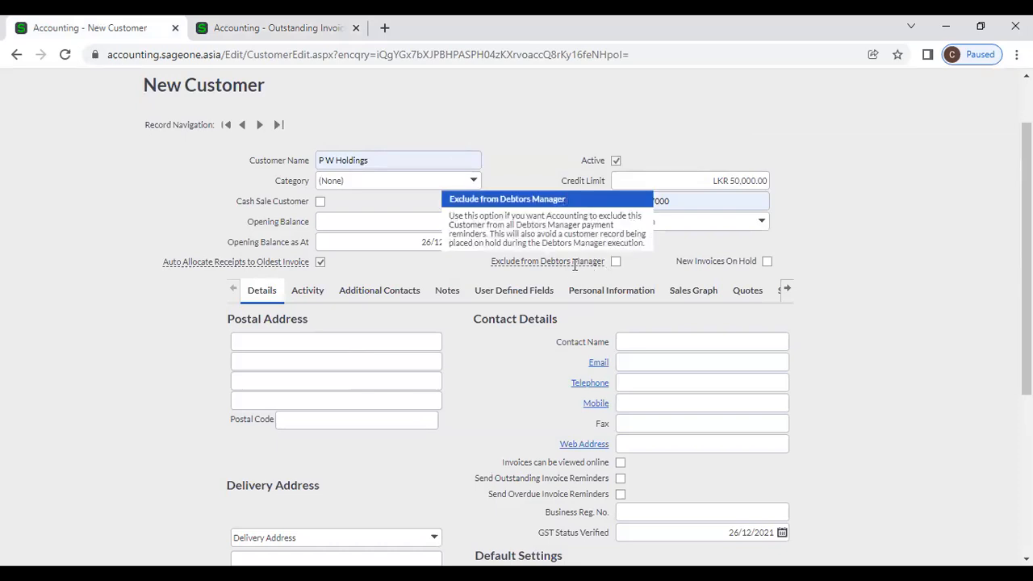
click(616, 262)
mouse_move(561, 265)
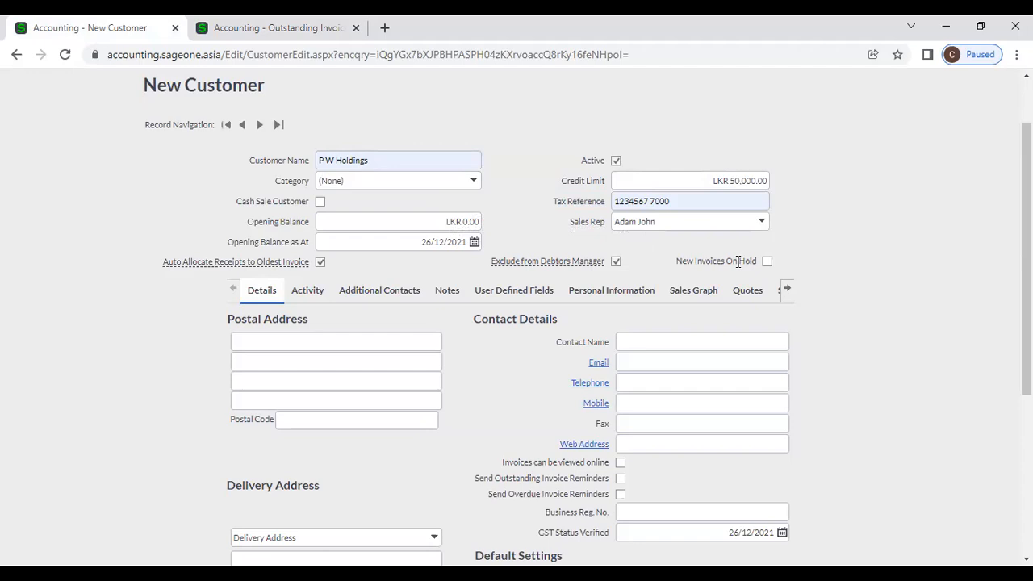
click(765, 263)
click(766, 263)
Step: Fill in the customer's postal address from the first saved address suggestion
scroll(476, 379, down, 1)
click(358, 266)
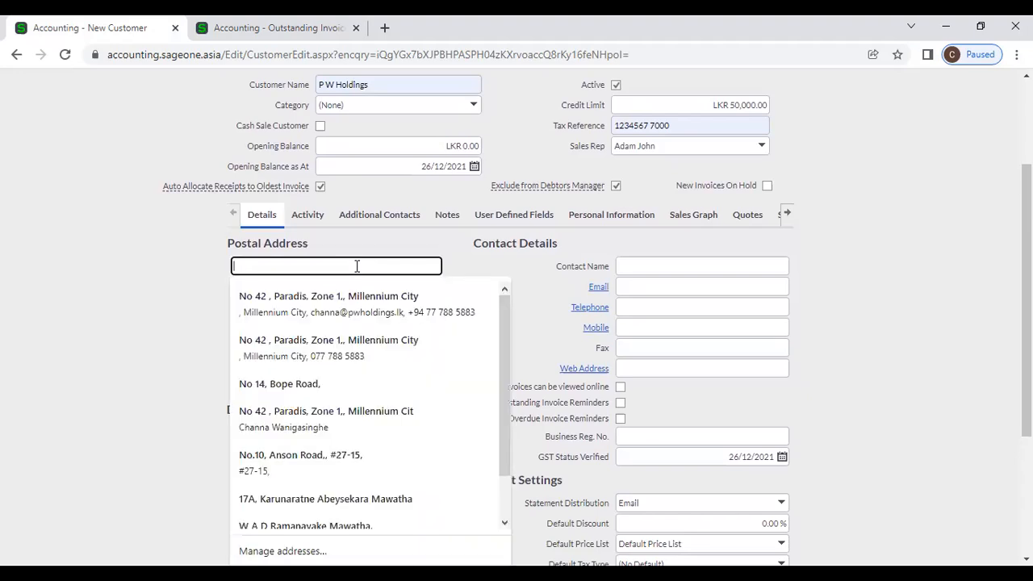
click(357, 307)
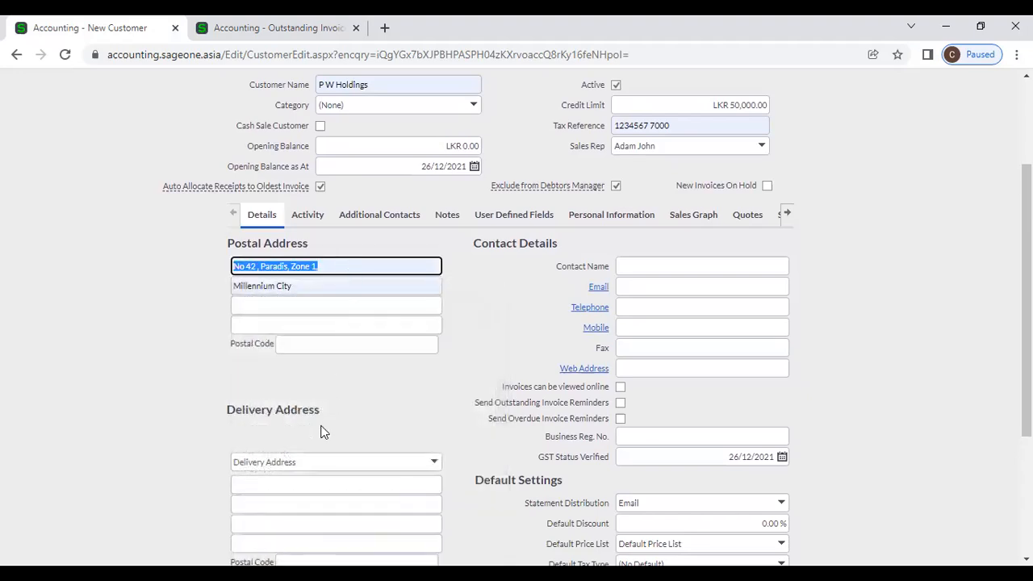
scroll(320, 457, down, 1)
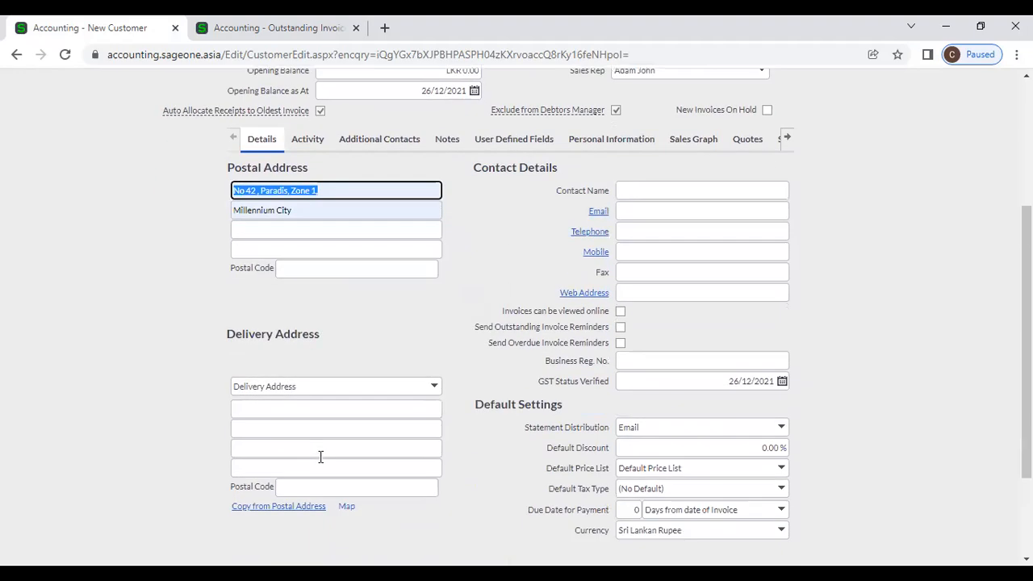
Step: Copy the customer's postal address into the delivery address
click(318, 408)
click(467, 472)
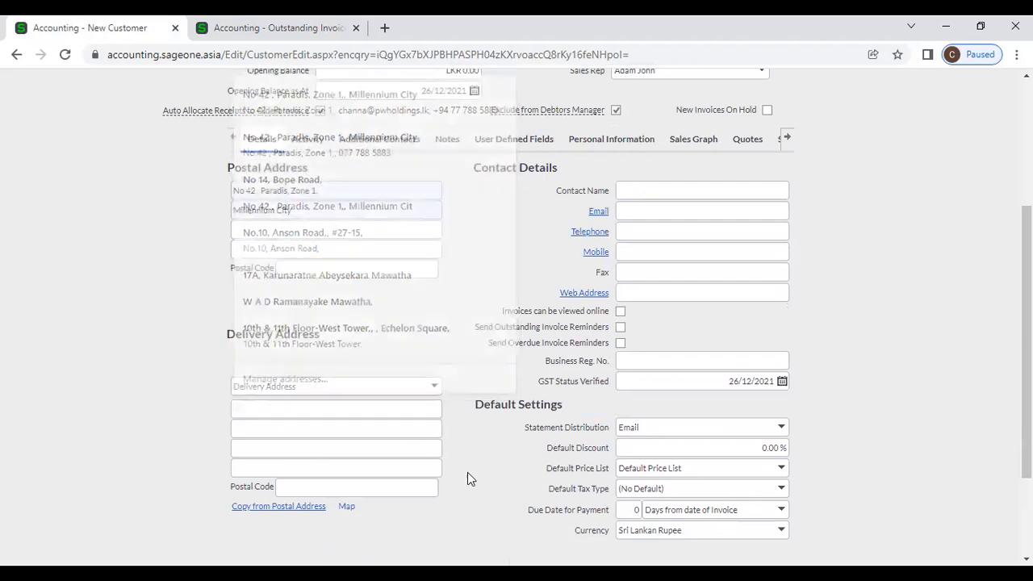
click(311, 509)
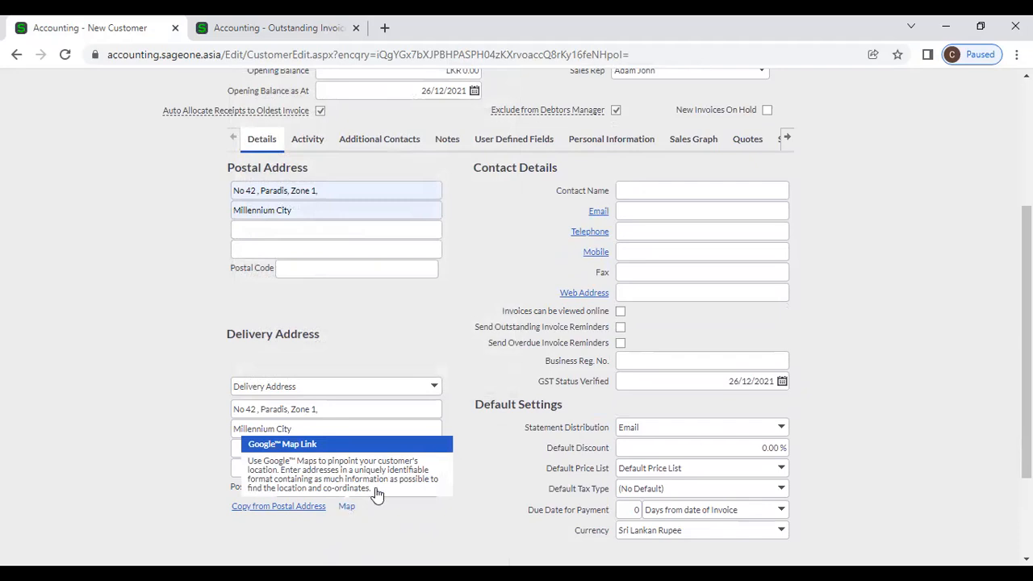
click(686, 191)
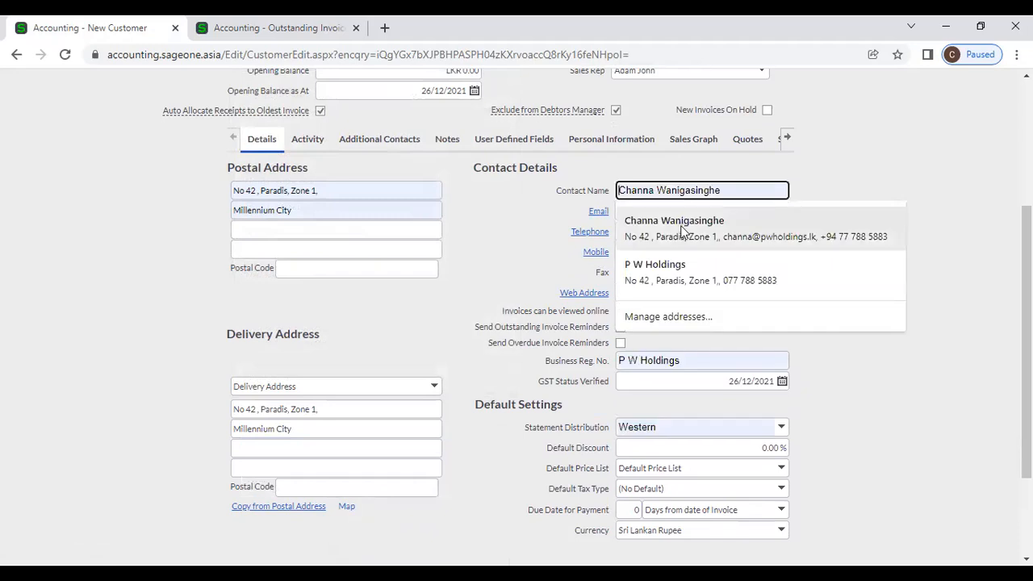
click(684, 225)
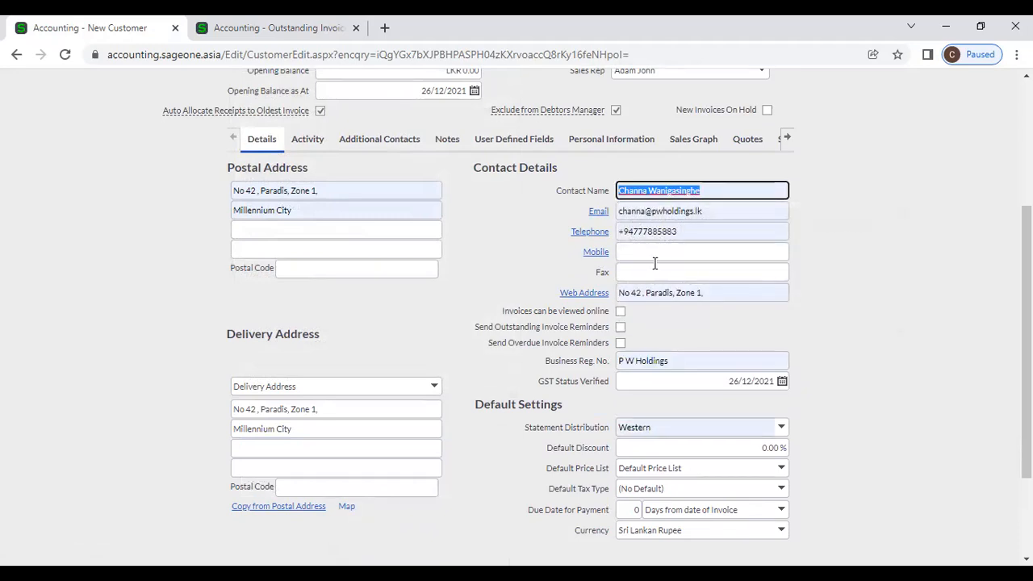
click(717, 292)
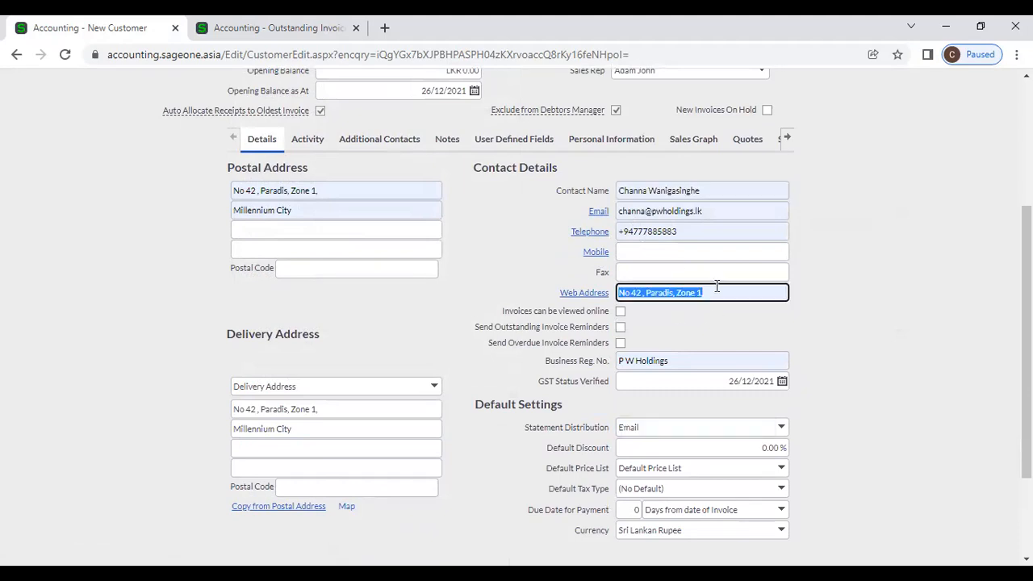
text(www.aatsl.lk)
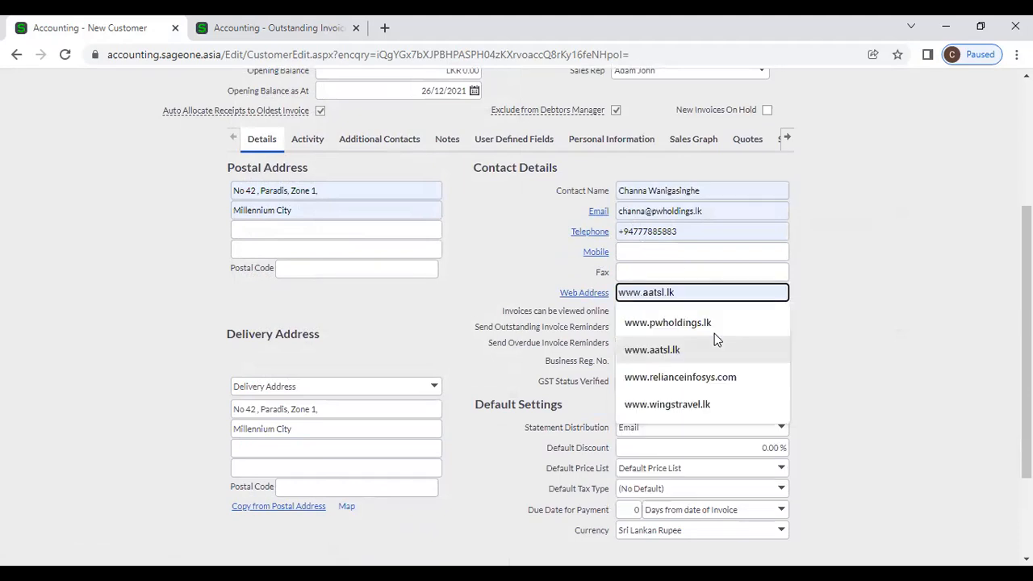
click(723, 332)
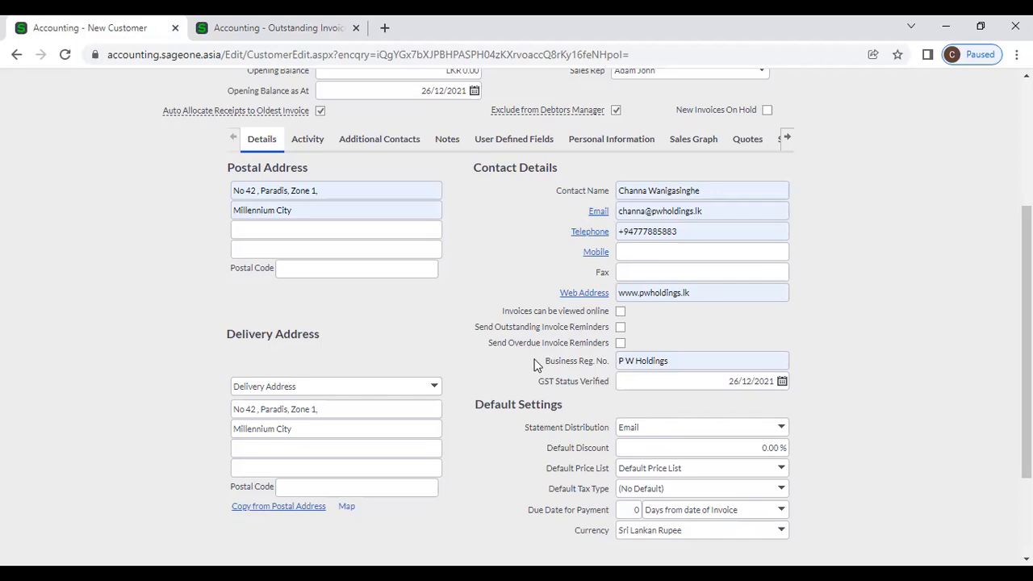
Step: Open the Customer Zone page of Company Settings in the other browser tab, examine its invoice viewing options, and return to New Customer
click(292, 30)
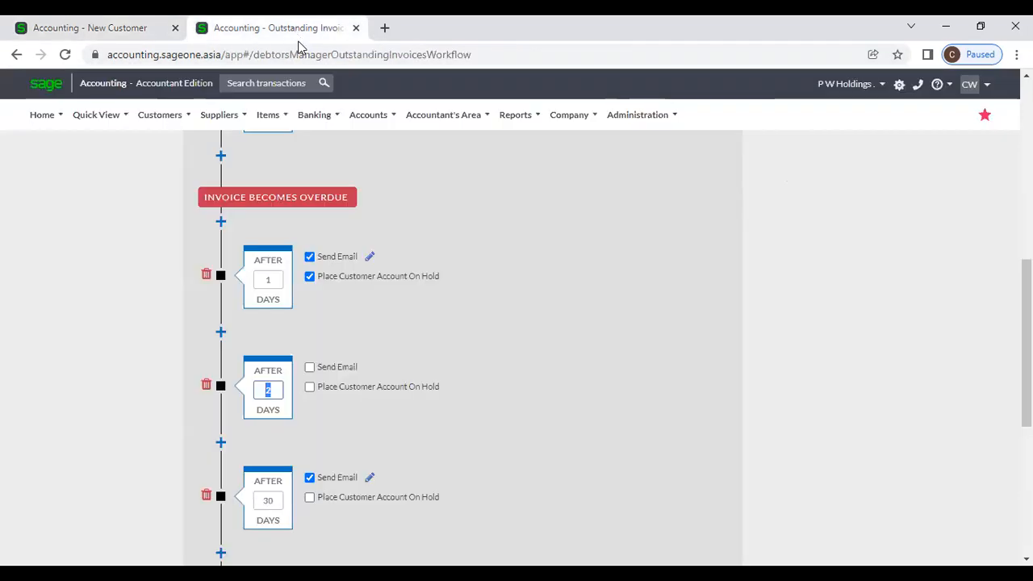
scroll(597, 150, up, 10)
click(557, 118)
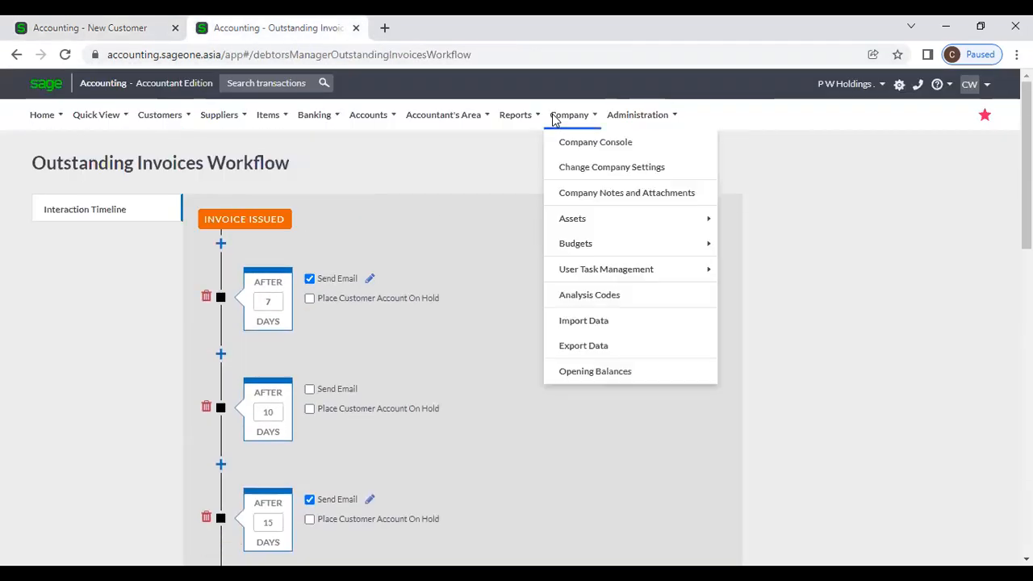
click(569, 166)
click(588, 144)
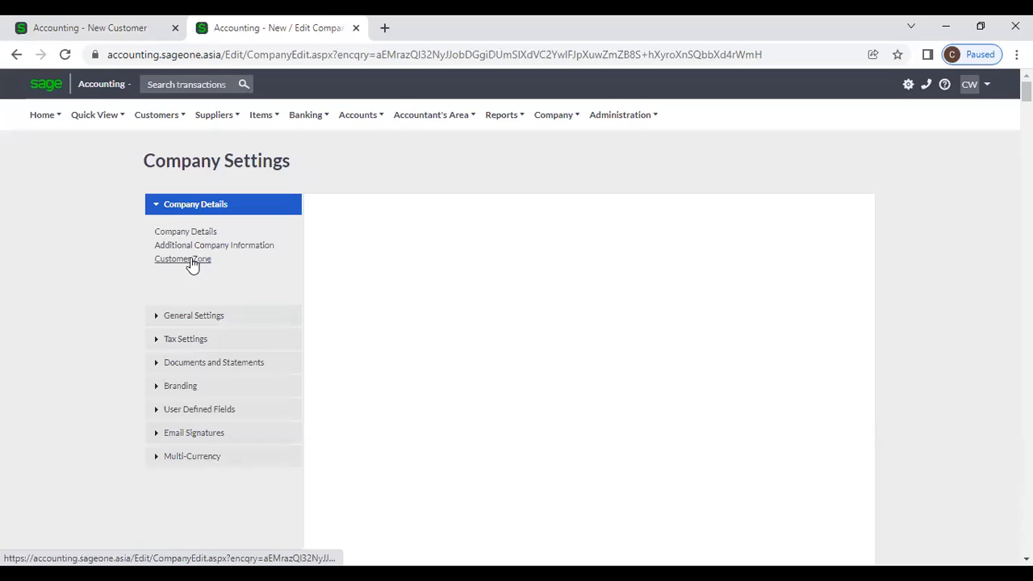
click(191, 260)
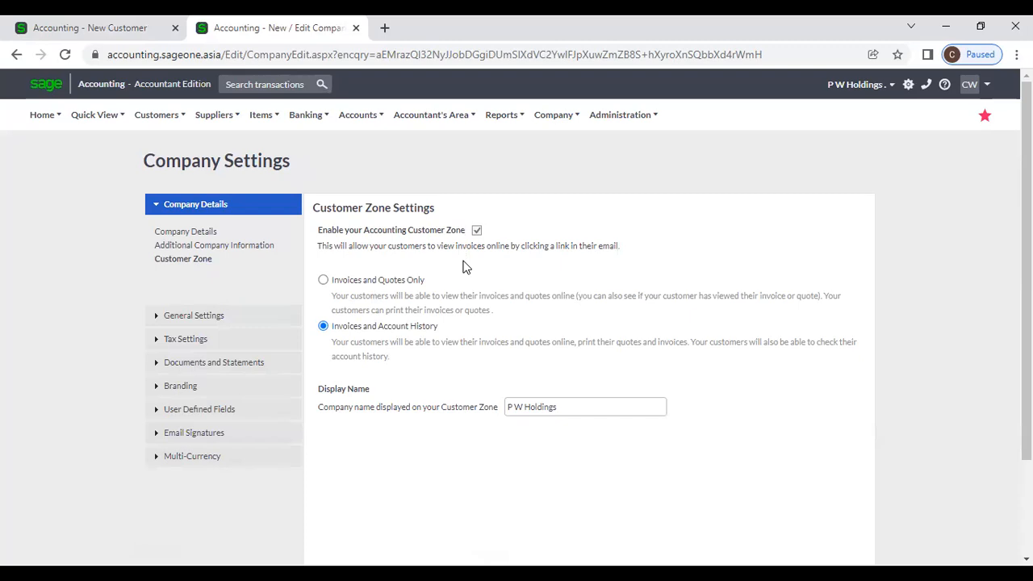
click(125, 29)
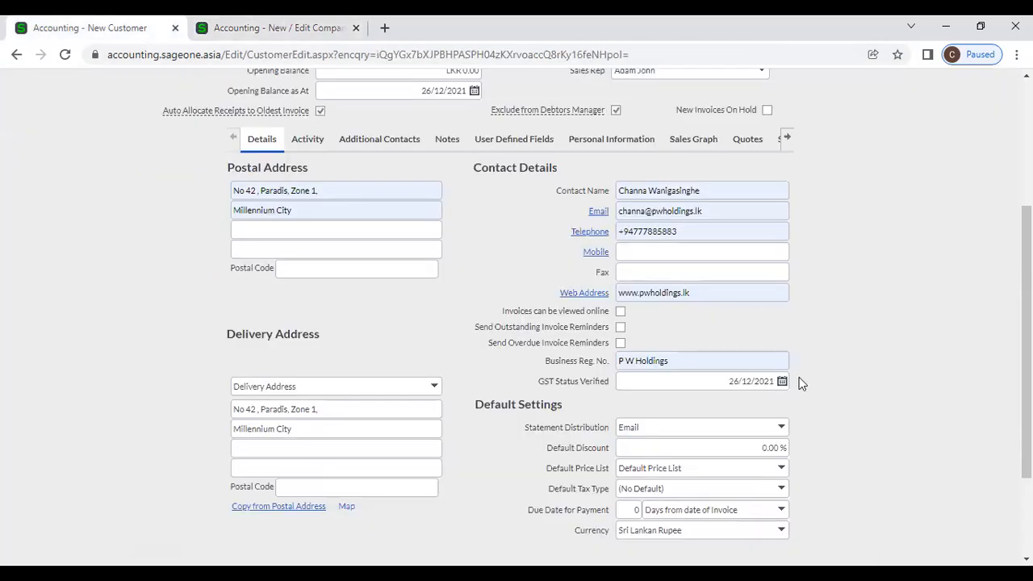
Step: Review the New Customer details, recheck the Customer Zone settings in the other browser tab, and come back to the customer page
scroll(801, 385, up, 1)
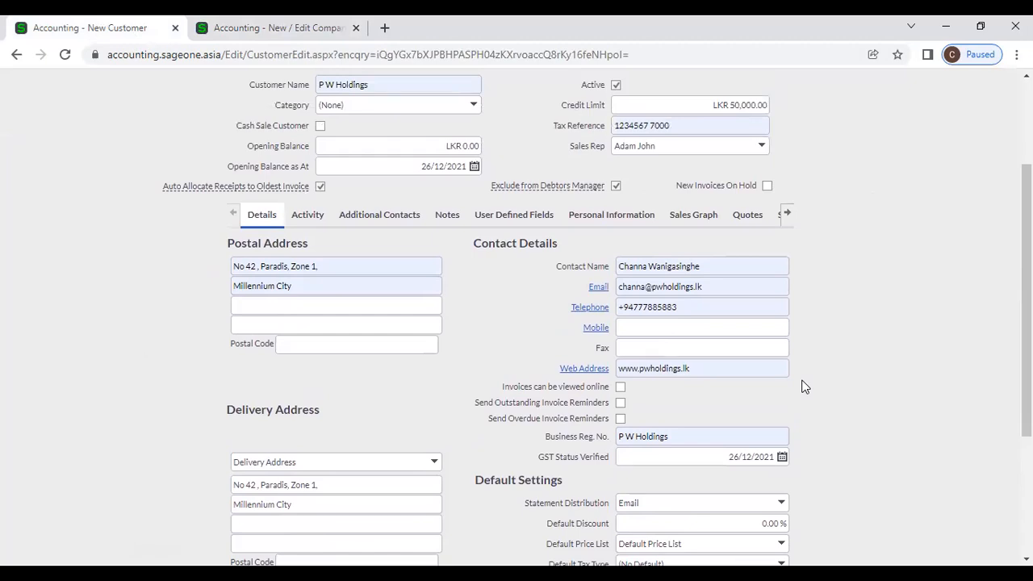
scroll(801, 384, up, 2)
scroll(802, 384, down, 4)
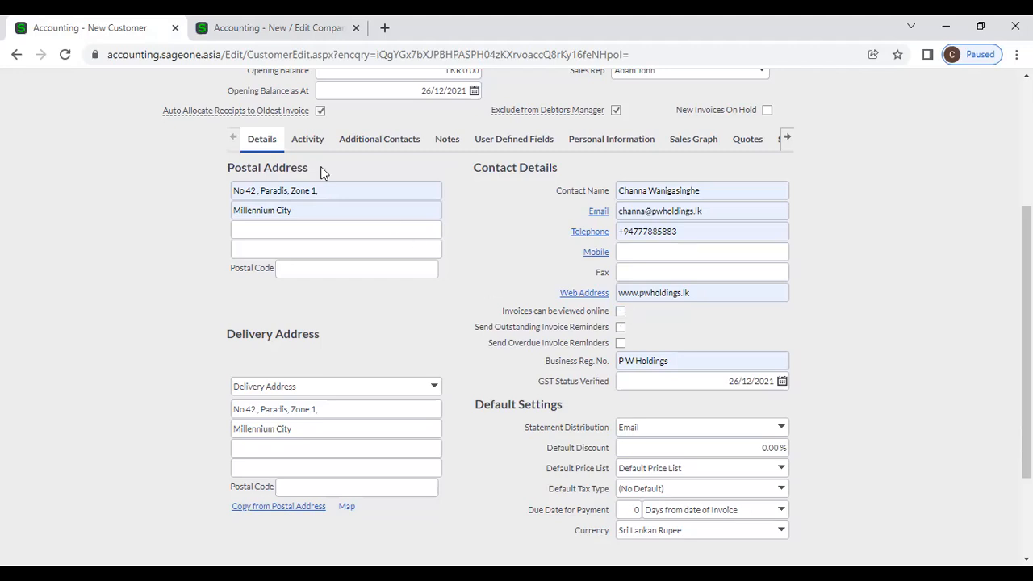
click(262, 32)
click(309, 115)
mouse_move(372, 248)
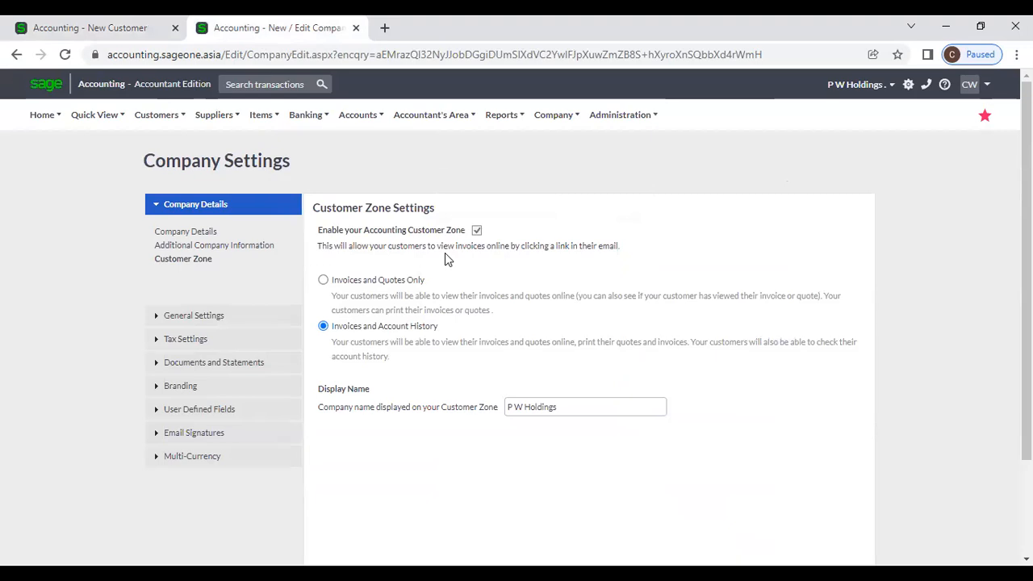
click(85, 23)
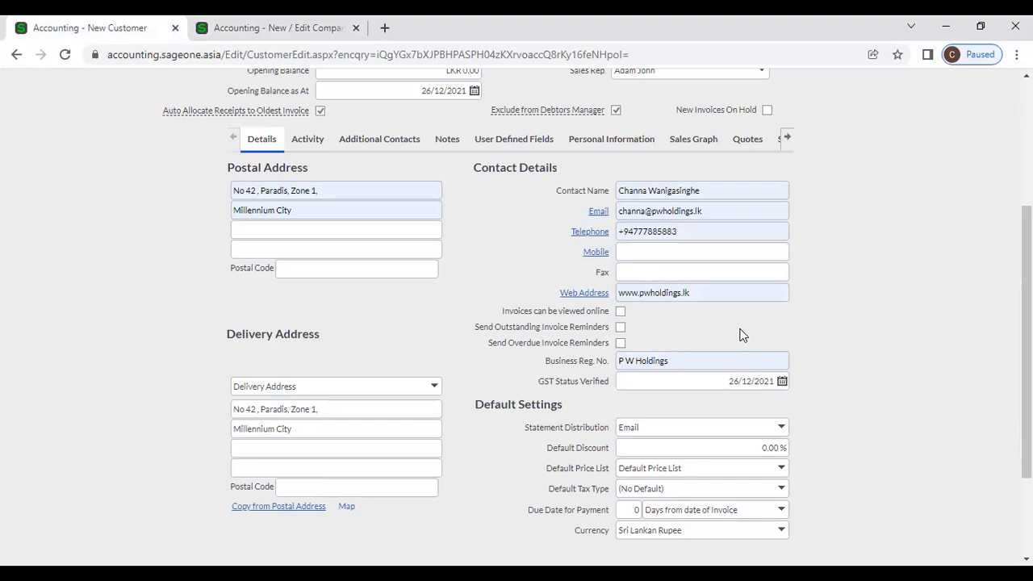
Step: Switch online invoice viewing and the outstanding and overdue invoice reminders on and off again for the customer
click(620, 312)
click(621, 327)
click(620, 343)
click(621, 343)
click(620, 311)
scroll(664, 324, down, 1)
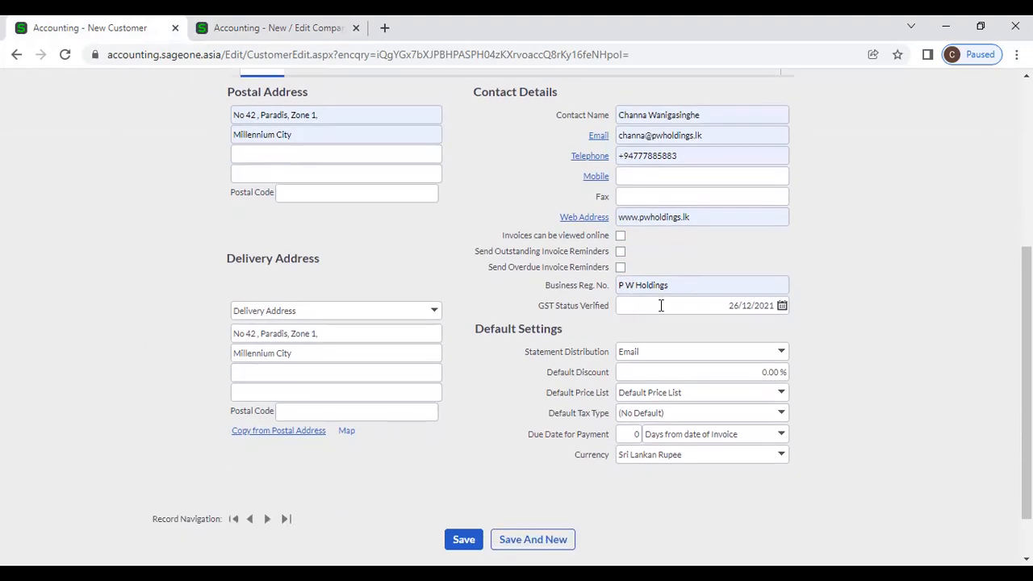
scroll(540, 350, down, 1)
scroll(540, 350, up, 3)
scroll(540, 350, down, 2)
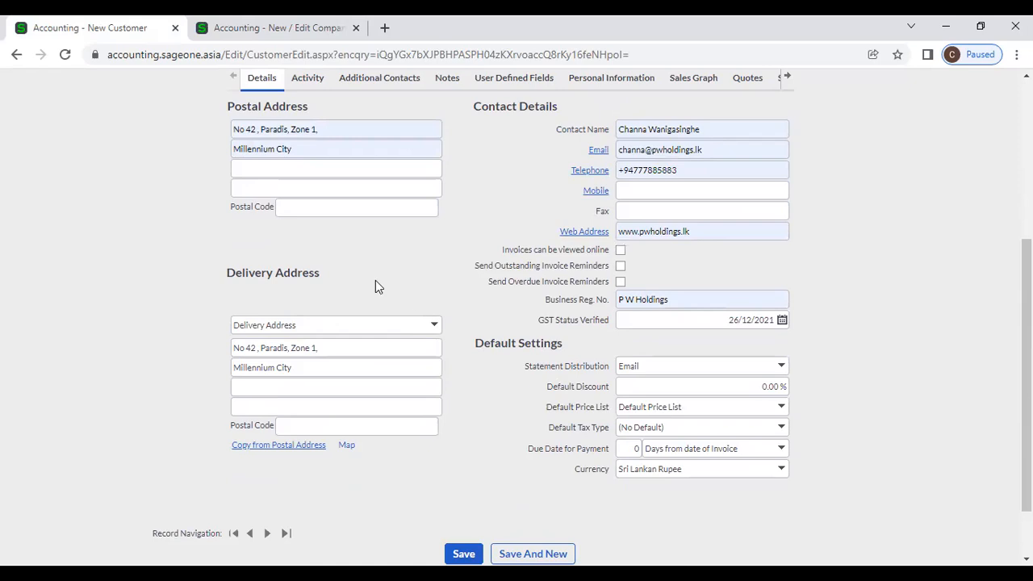
Step: View the actions available for the first invoice in the Customer Tax Invoices list, and return to the New Customer page
click(254, 24)
mouse_move(148, 128)
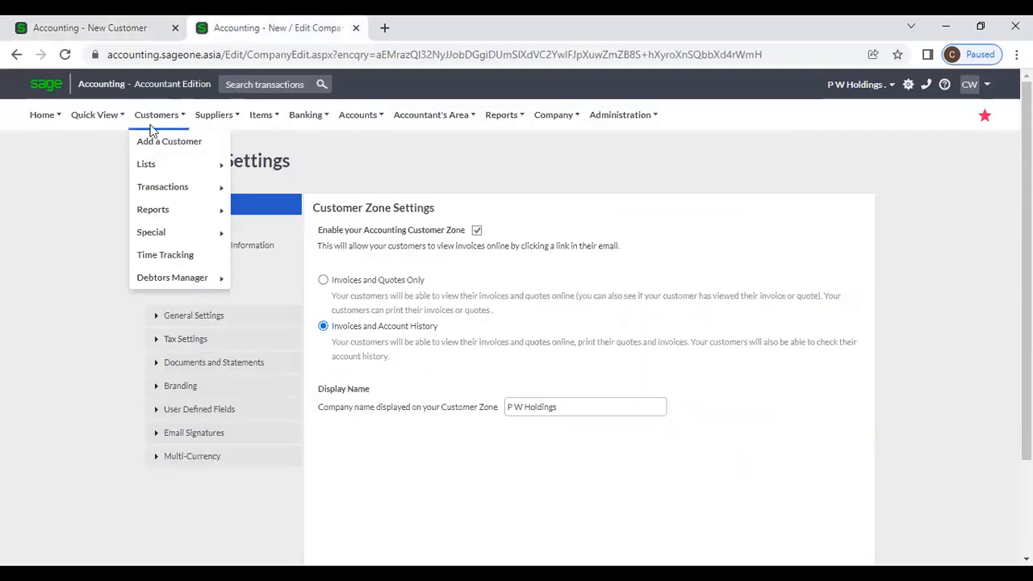
mouse_move(167, 166)
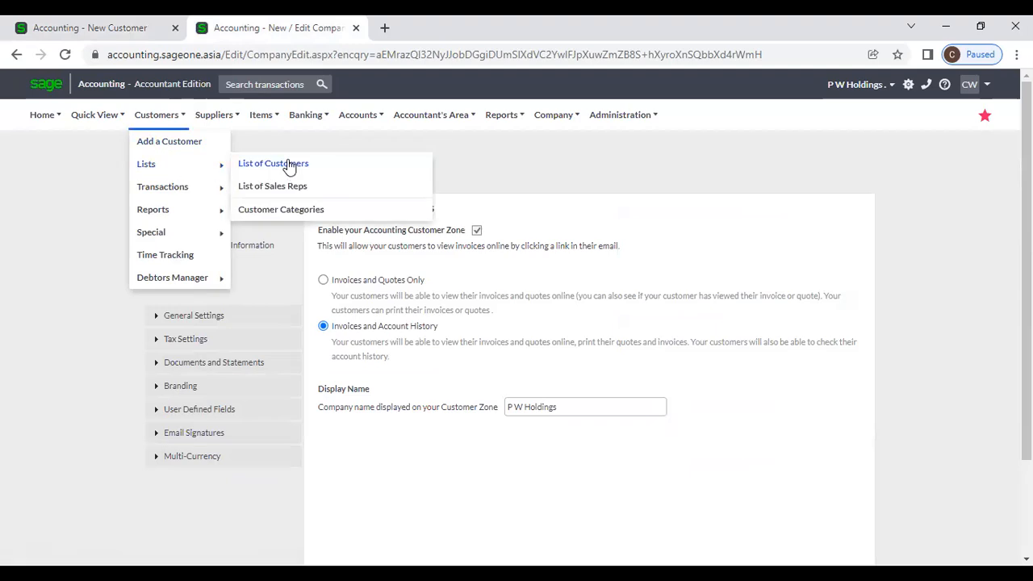
mouse_move(226, 192)
click(288, 230)
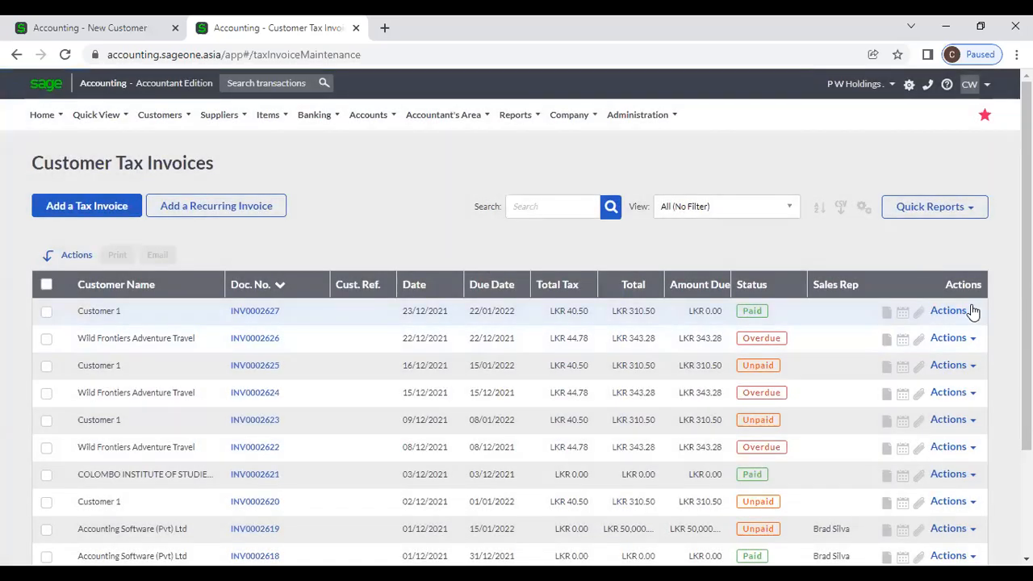
click(973, 310)
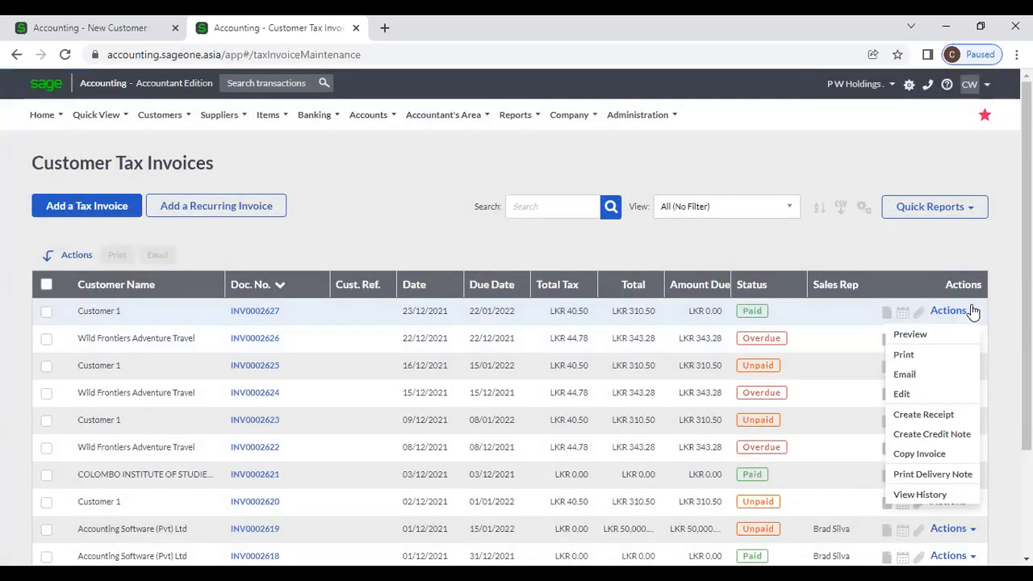
click(84, 32)
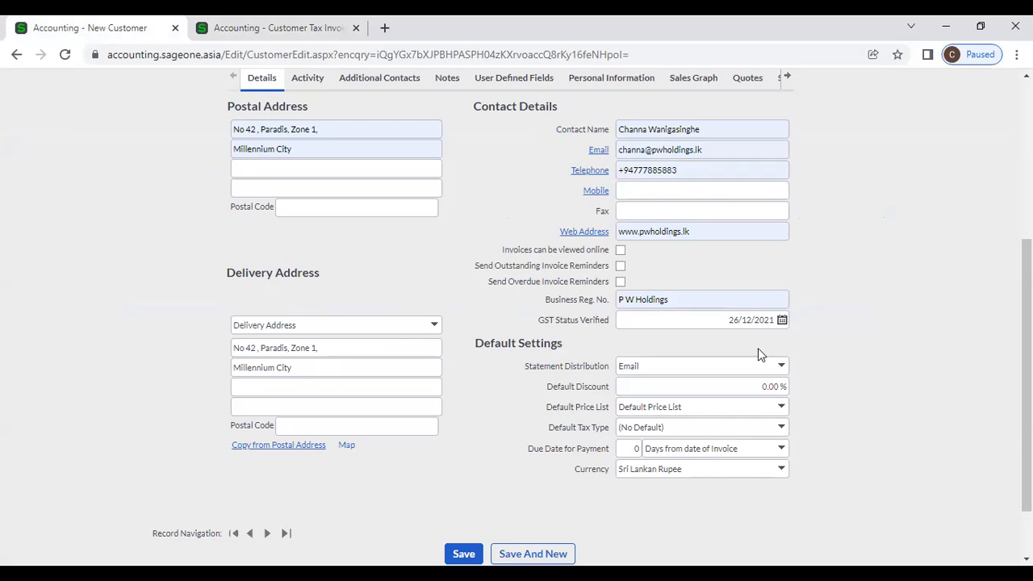
Step: Check the Statement Distribution options and the contact's email field, and choose Print as the customer's statement distribution
click(781, 367)
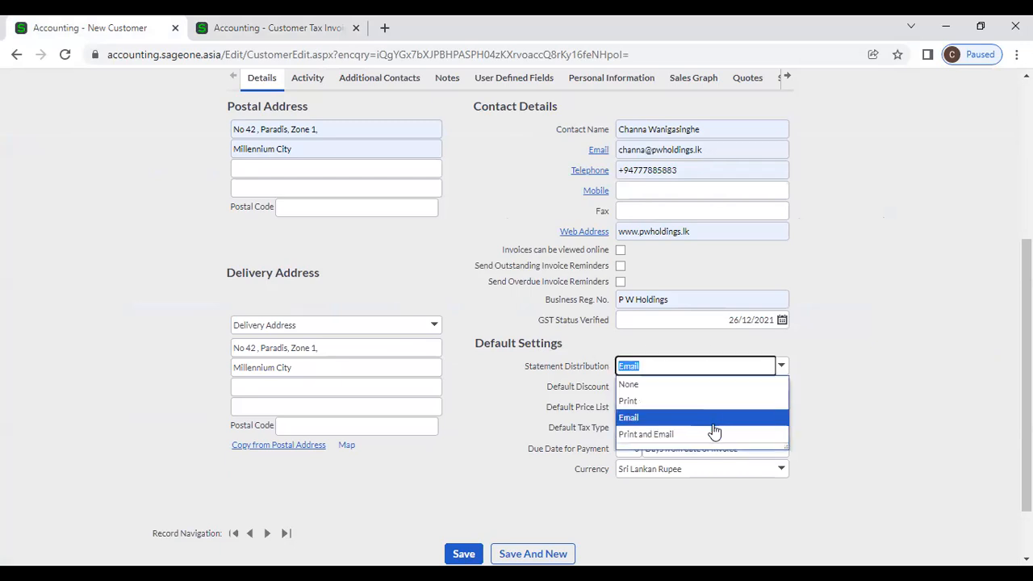
click(880, 399)
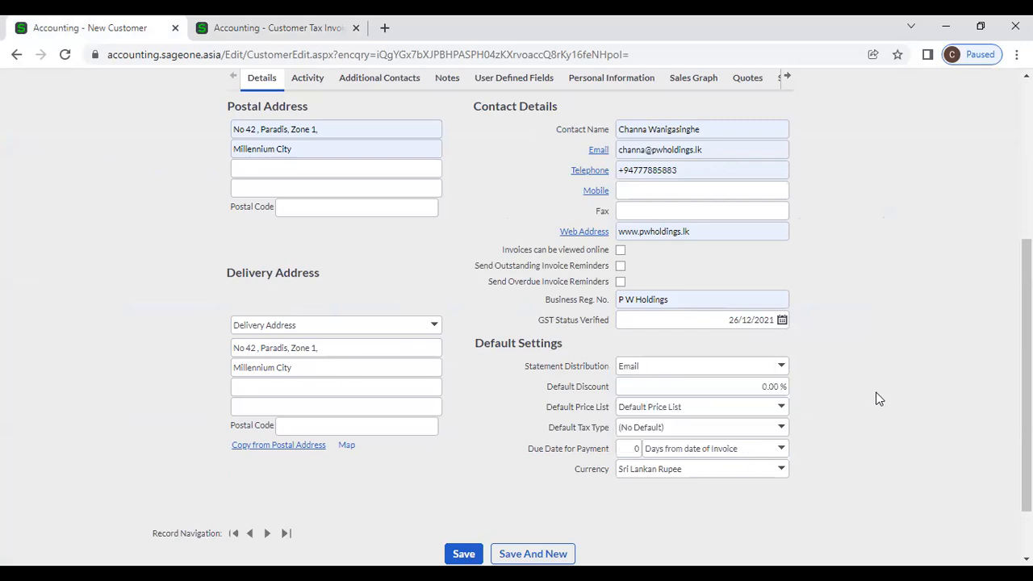
click(750, 150)
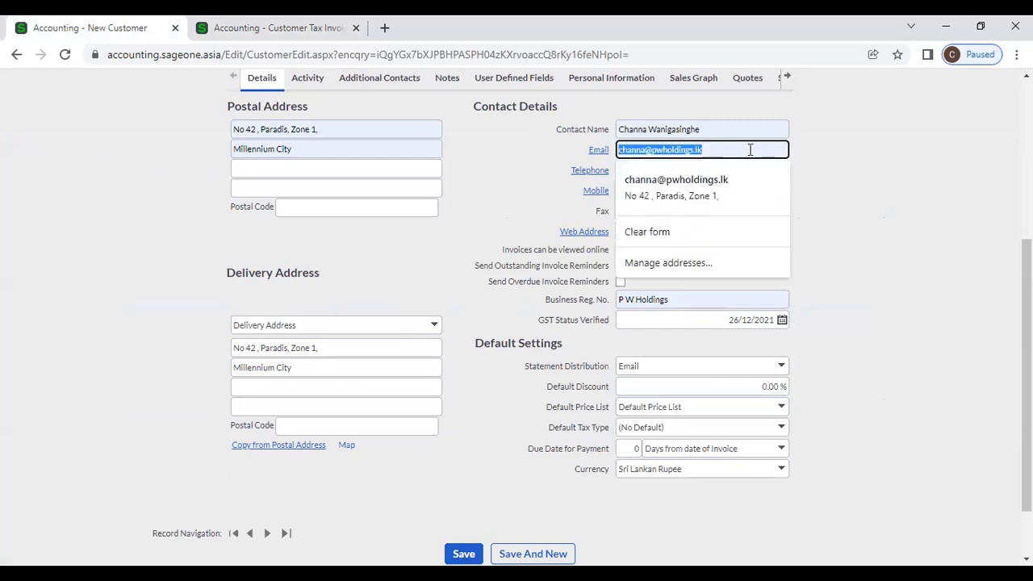
click(781, 367)
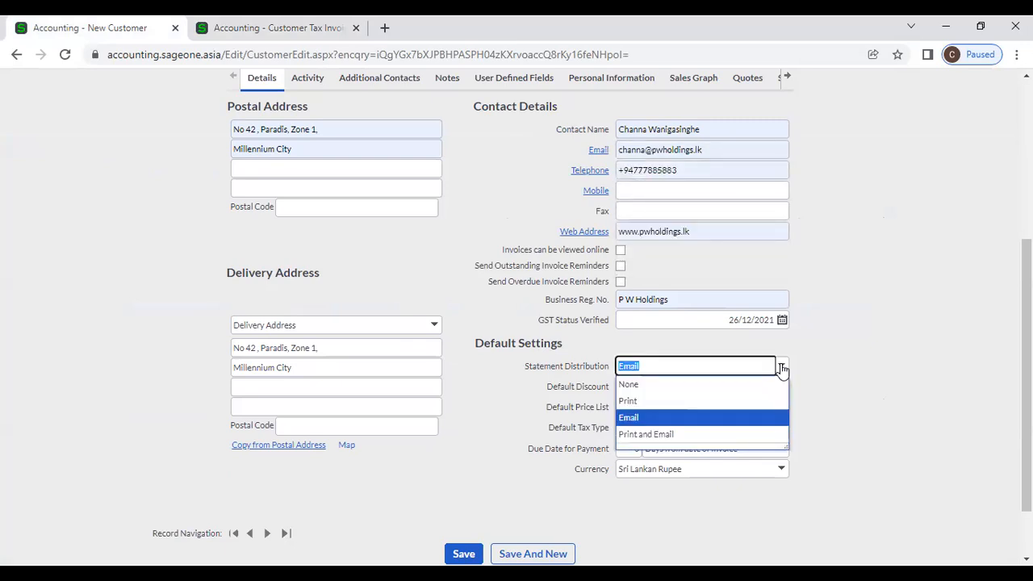
click(721, 401)
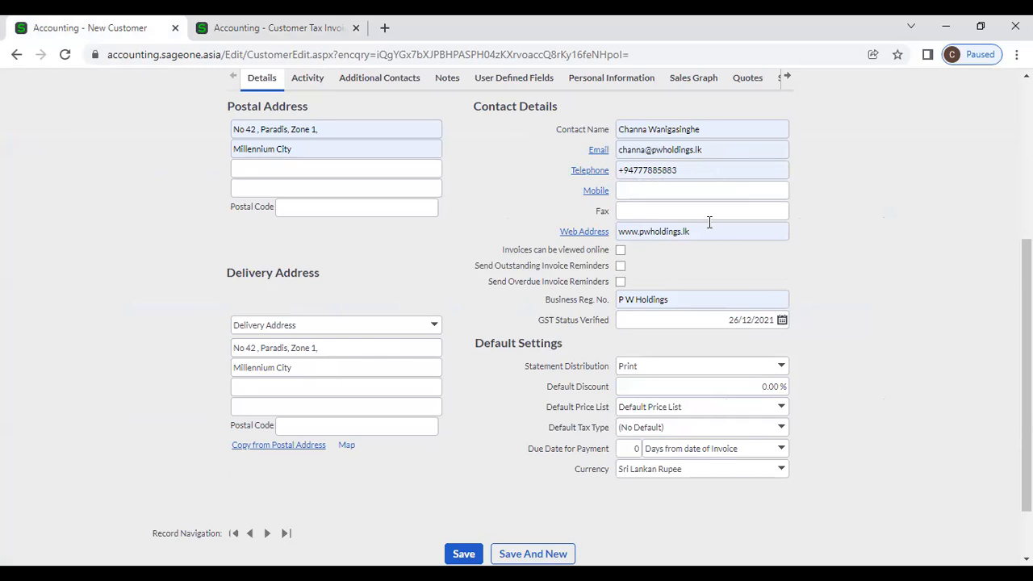
click(711, 150)
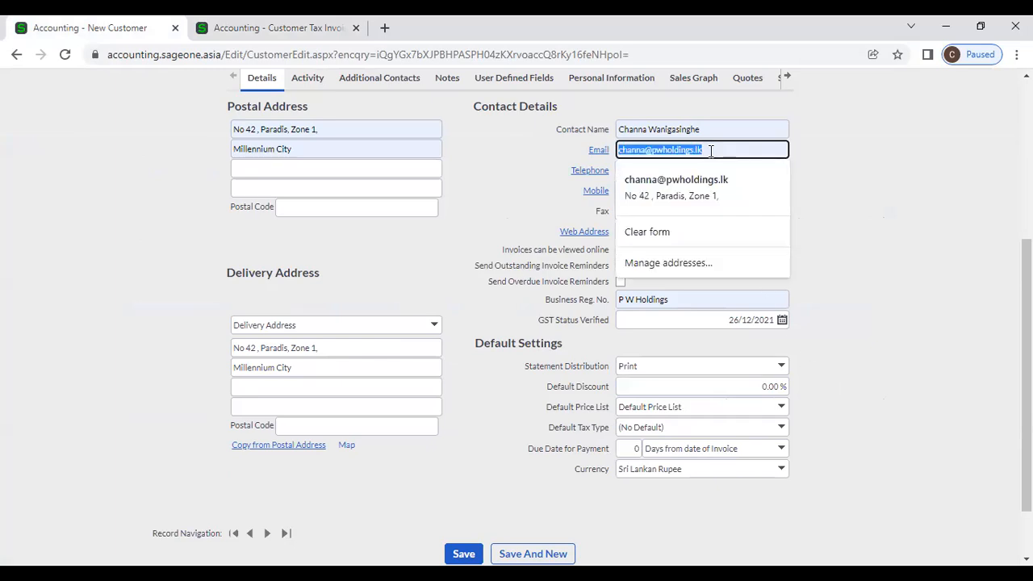
click(832, 384)
click(781, 367)
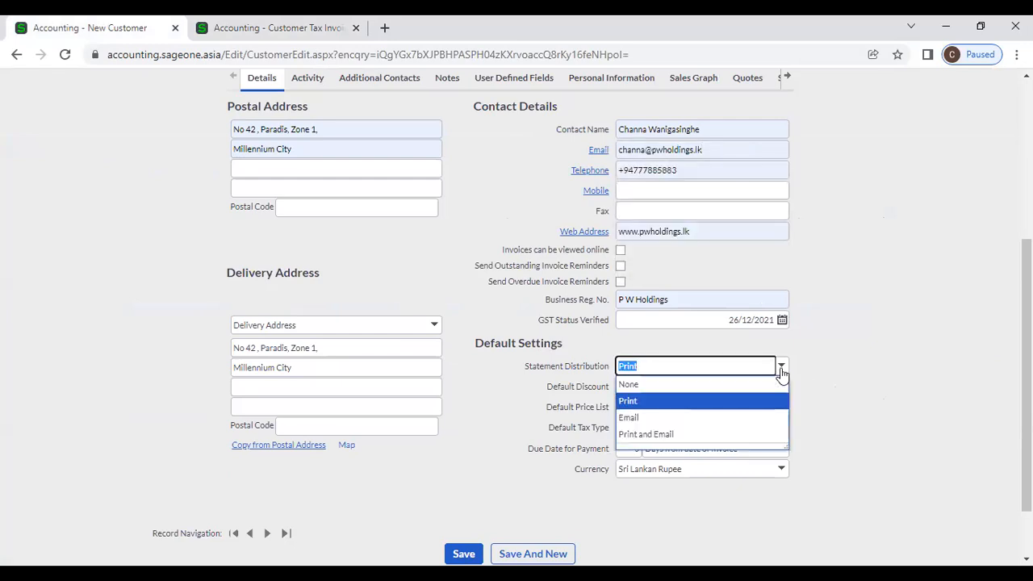
click(741, 403)
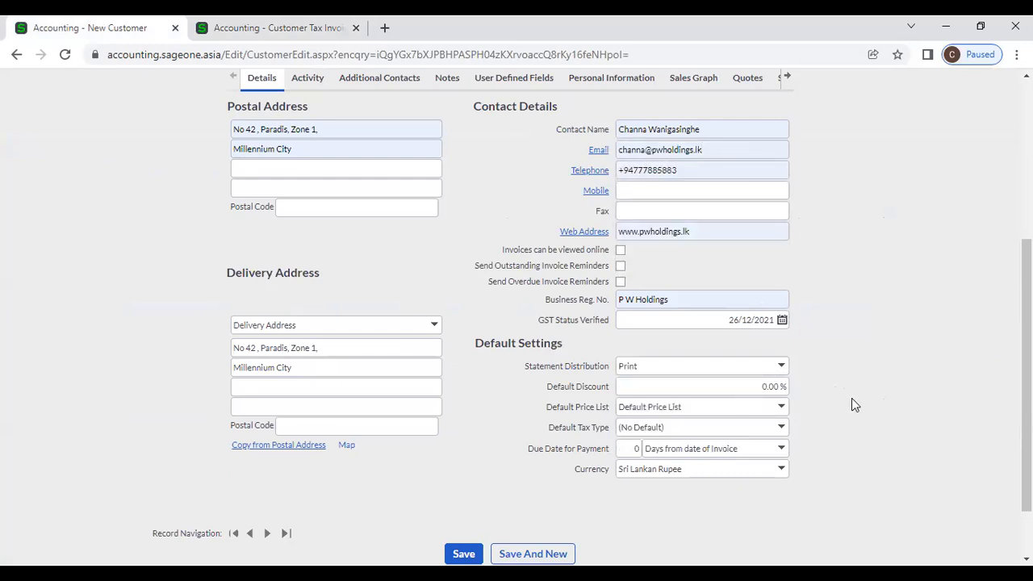
Step: Set the customer's Statement Distribution to Email
click(715, 148)
click(808, 391)
click(782, 368)
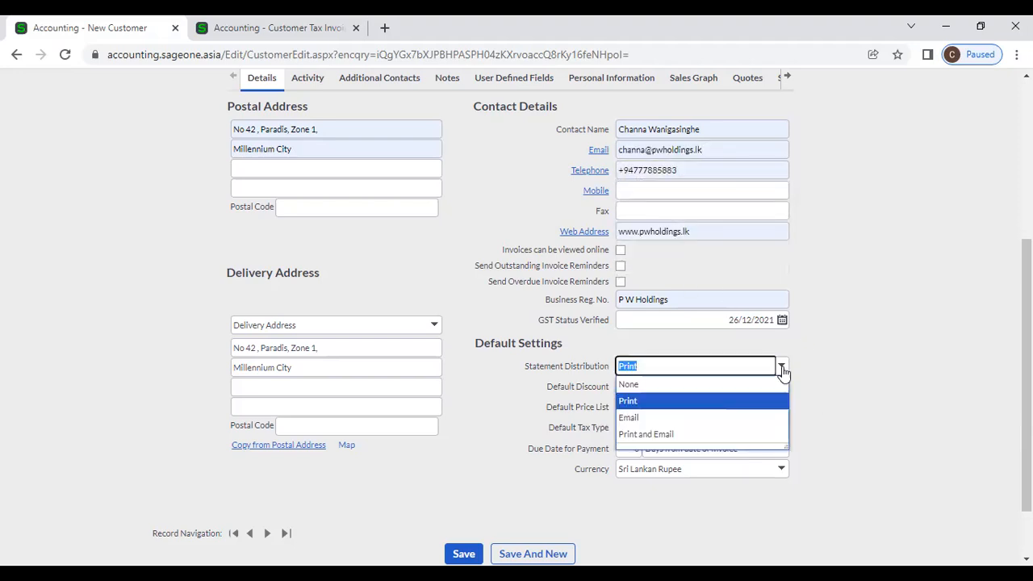
click(777, 417)
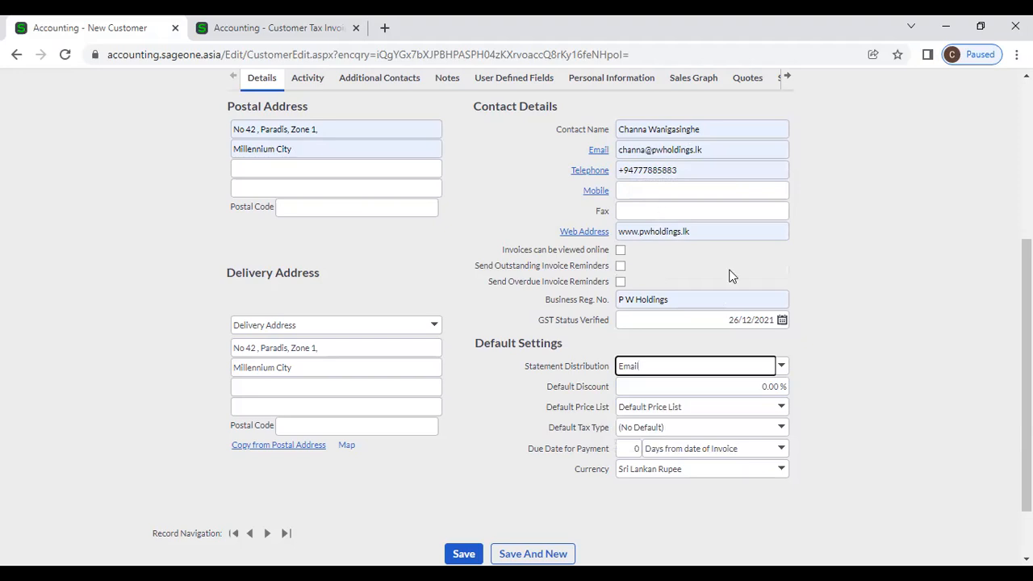
Step: Switch the customer's Statement Distribution to Print and back to Email, checking the contact's email field in between
click(782, 368)
click(718, 401)
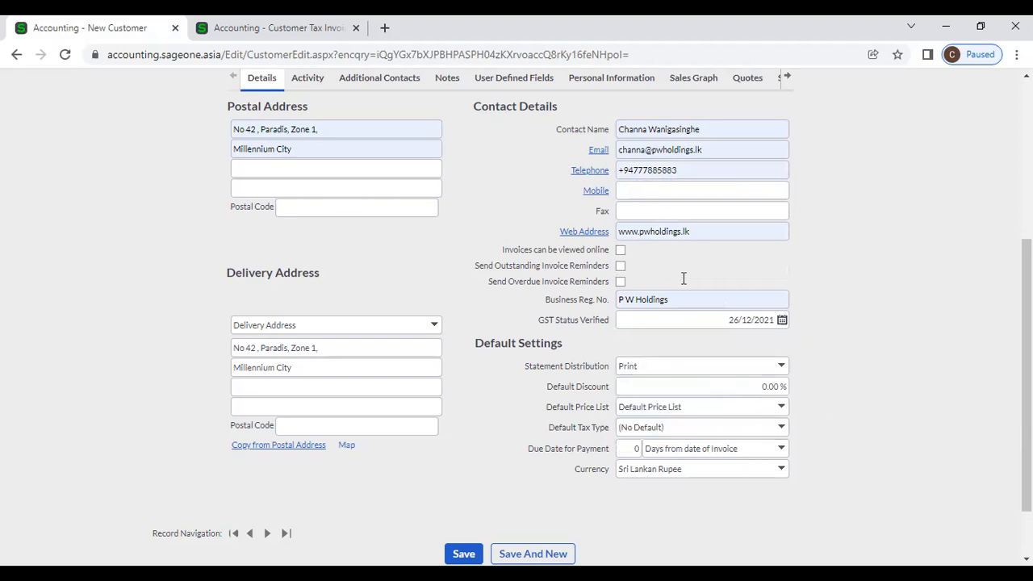
click(722, 151)
click(841, 363)
click(782, 368)
click(699, 417)
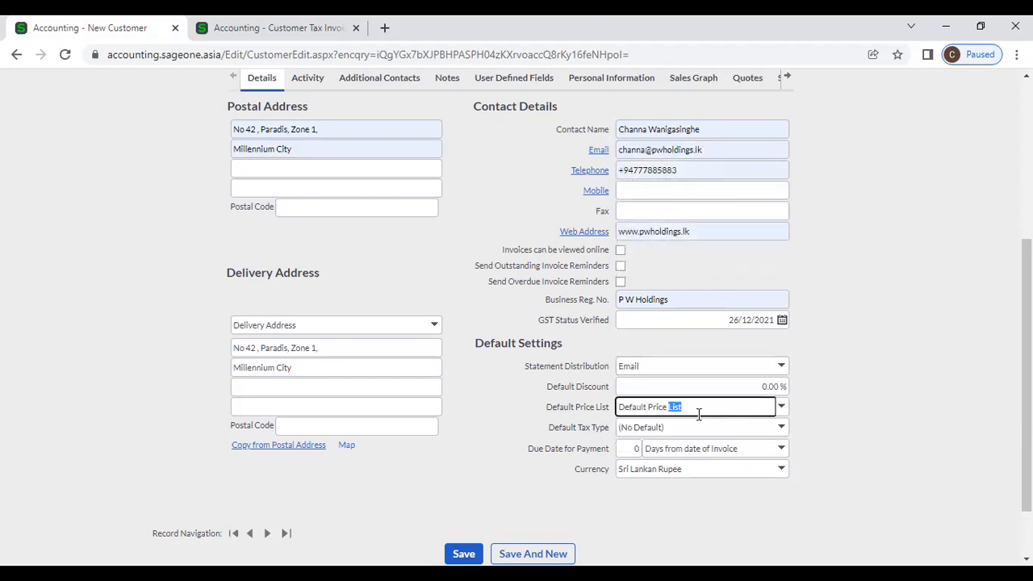
Step: Set the customer's Default Discount to 10%
click(829, 397)
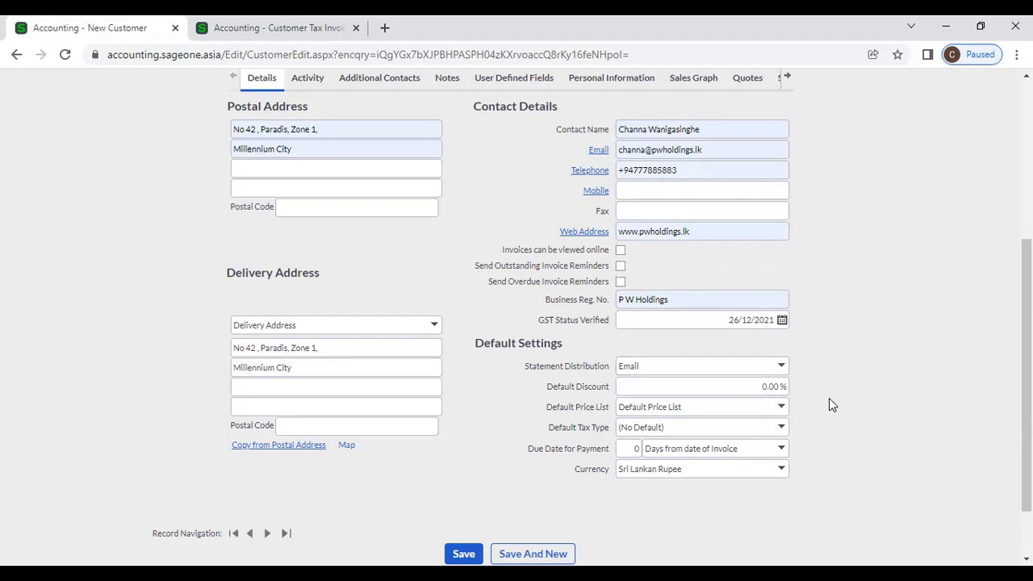
click(759, 385)
click(783, 386)
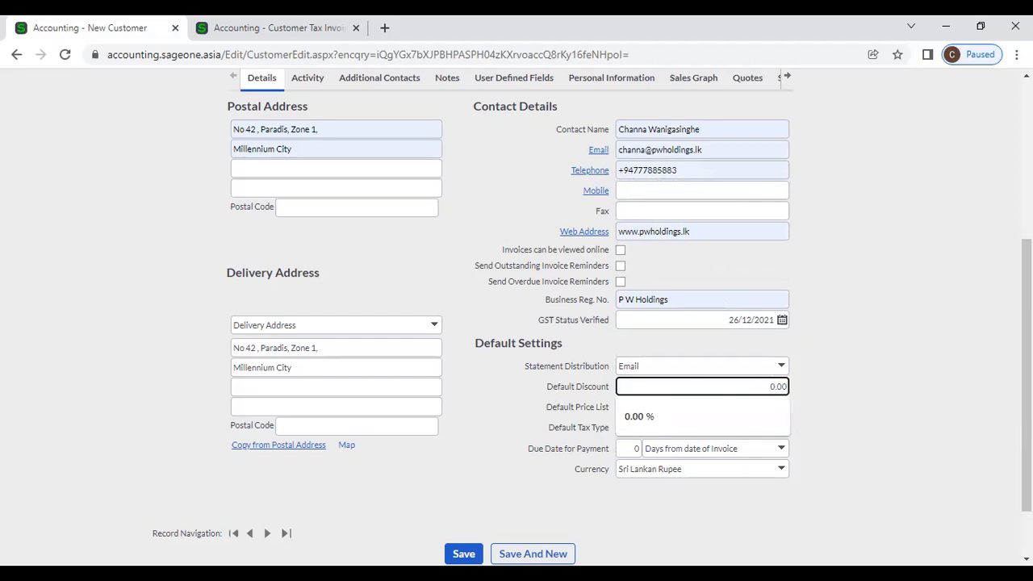
key(BackSpace)
key(BackSpace)
key(BackSpace)
key(BackSpace)
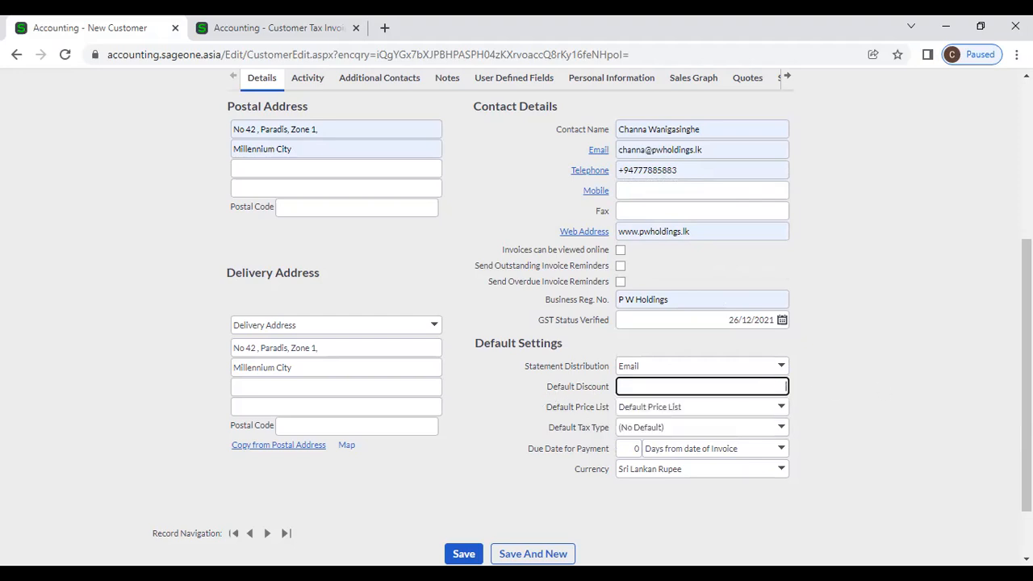
text(10)
click(937, 385)
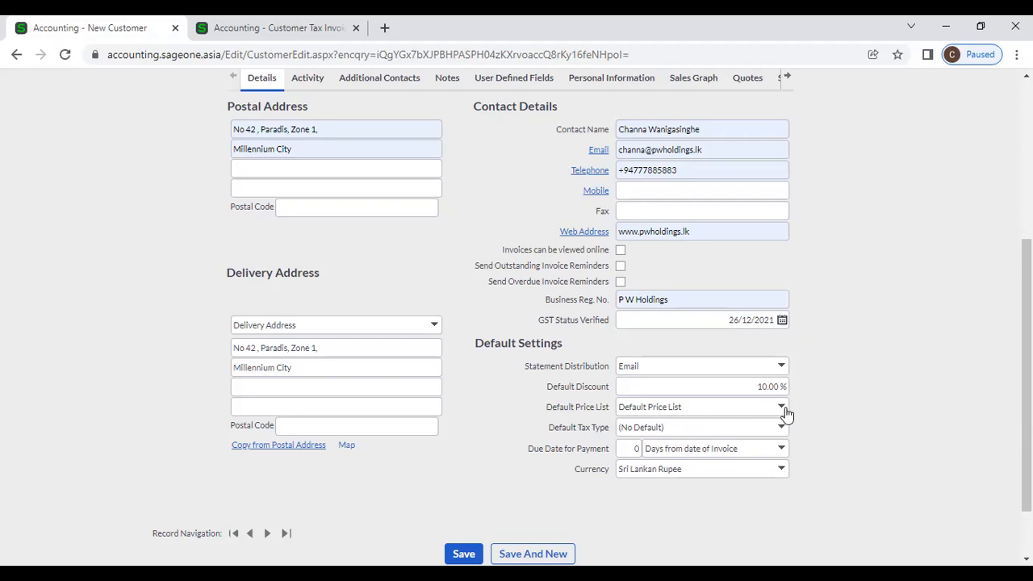
Step: Check the customer's Default Price List options, and open the Item Settings in the company settings on the second browser page
click(784, 409)
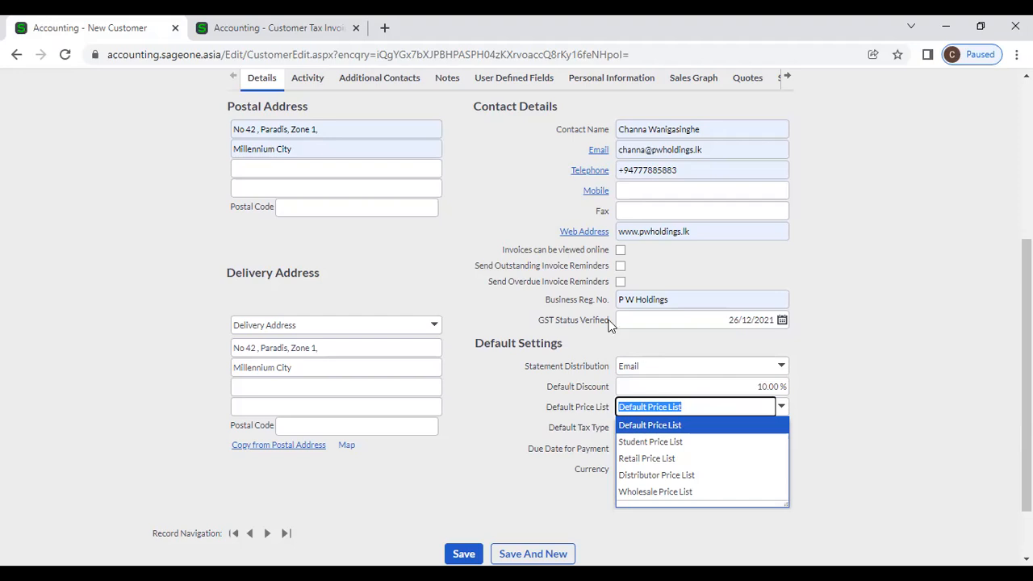
click(842, 352)
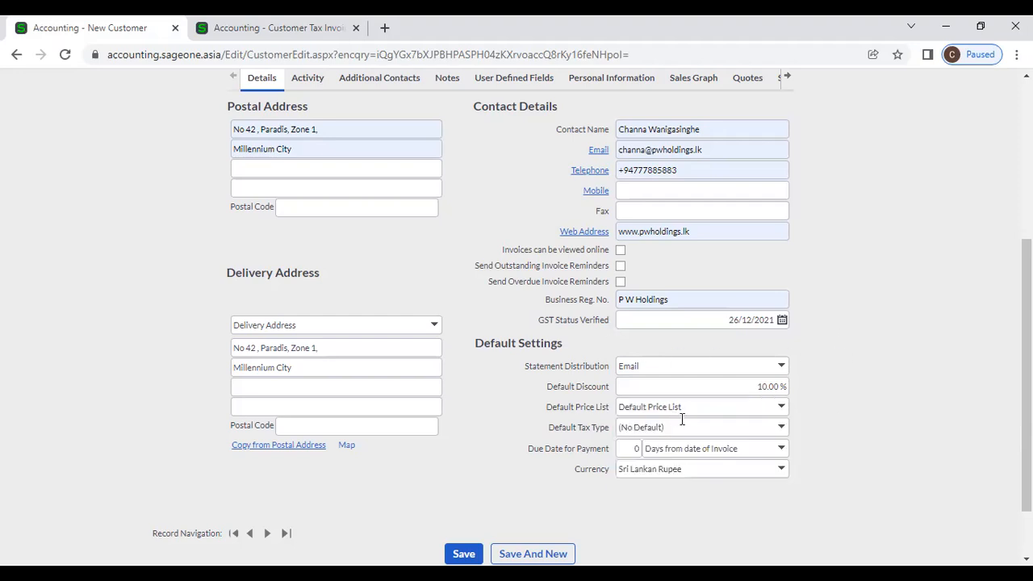
click(327, 28)
mouse_move(563, 117)
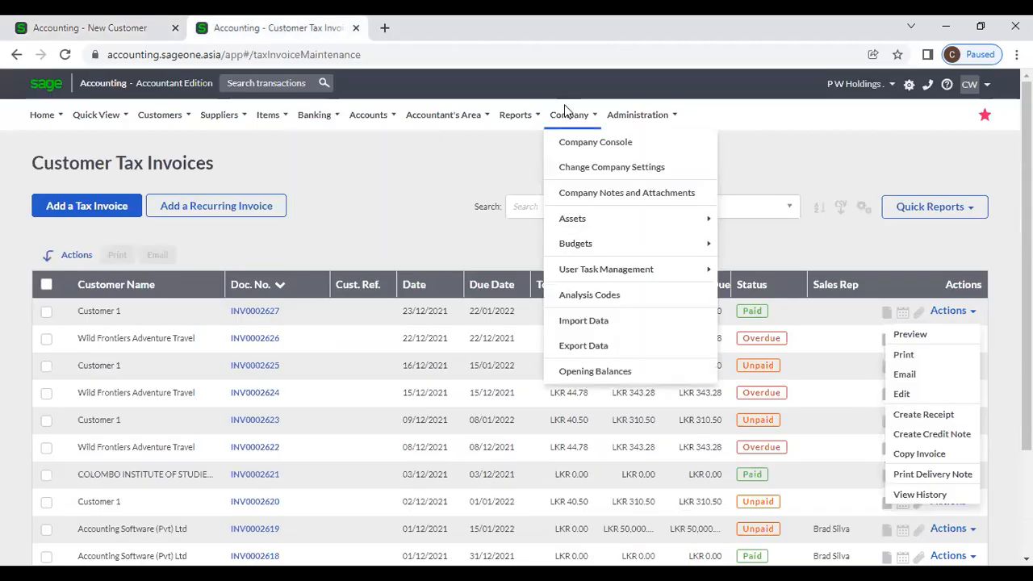
click(583, 163)
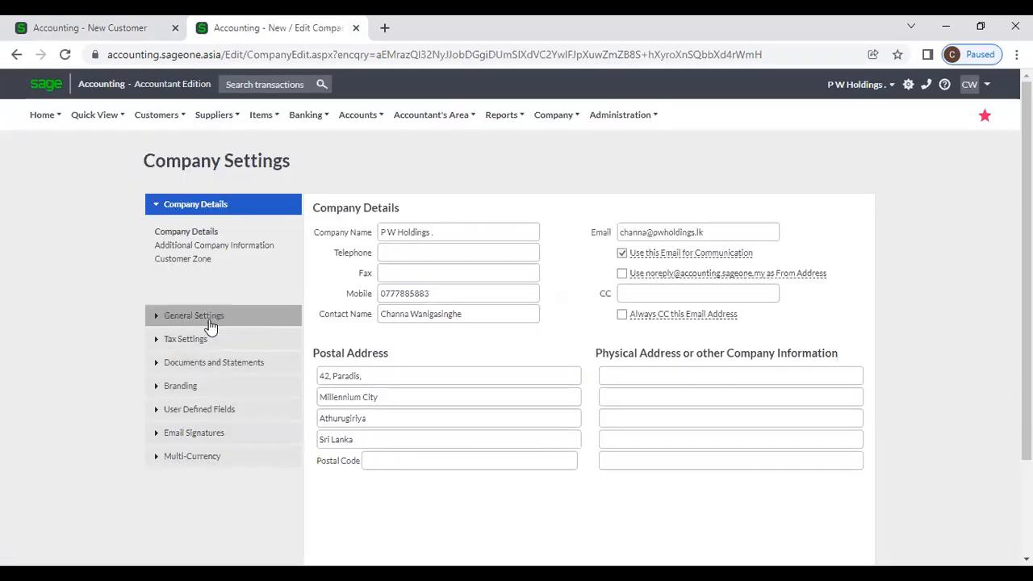
click(206, 319)
click(196, 312)
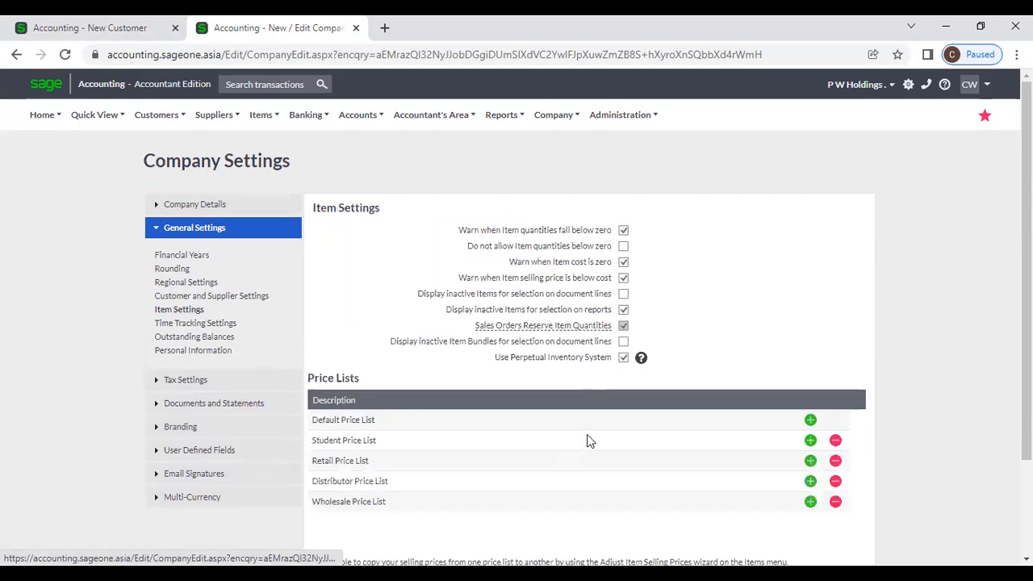
Step: Add two extra price lists below Wholesale Price List in the Item Settings, and remove both again
scroll(602, 432, down, 3)
click(810, 379)
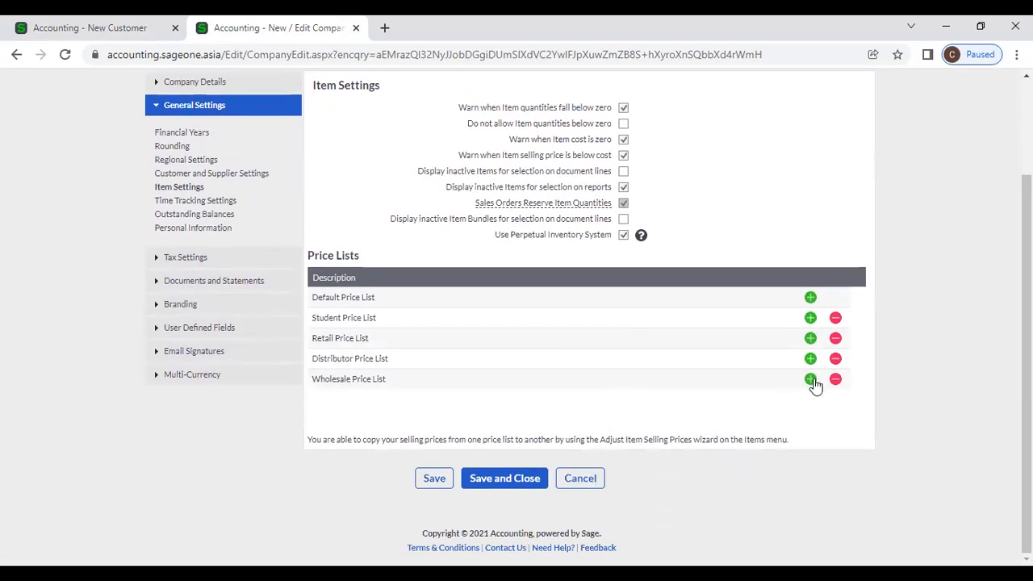
click(810, 399)
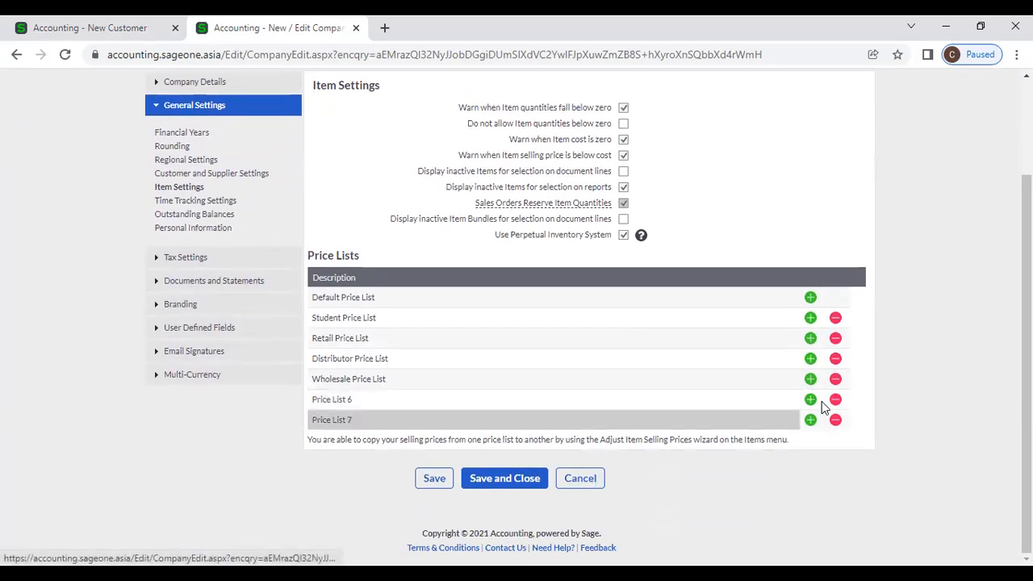
click(836, 419)
click(836, 401)
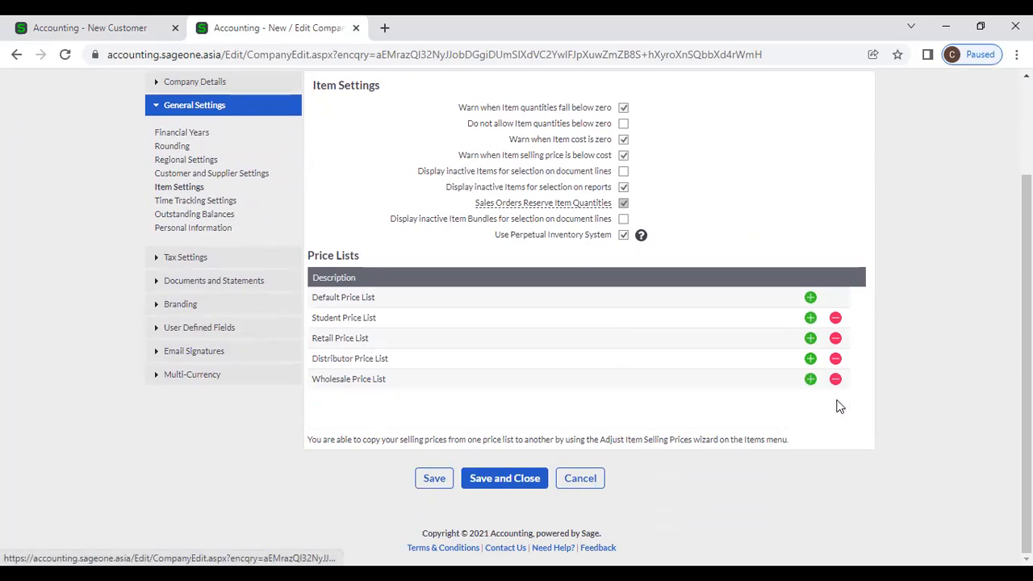
Step: Return to the New Customer page and review the available Default Price List options
click(35, 27)
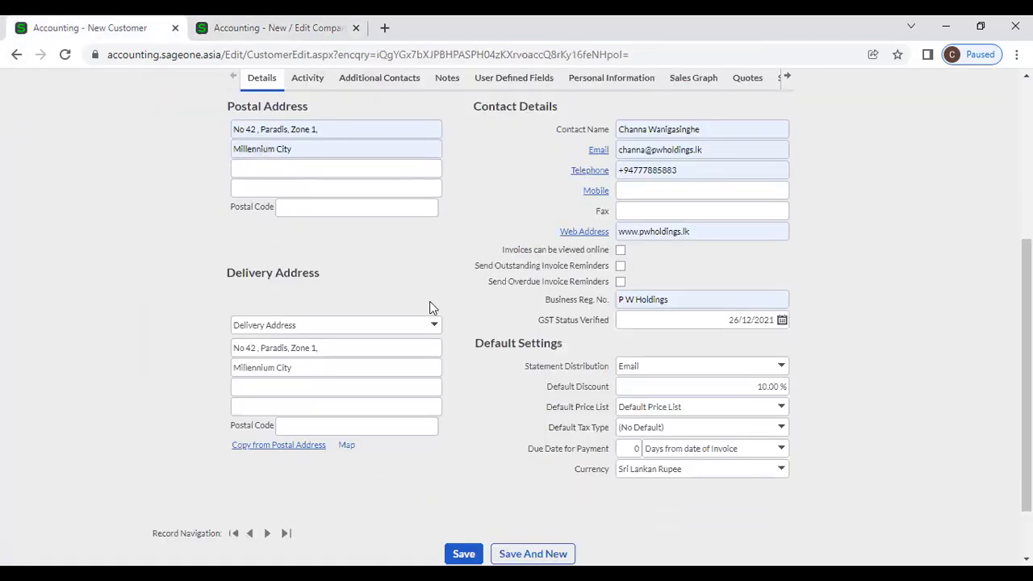
click(780, 409)
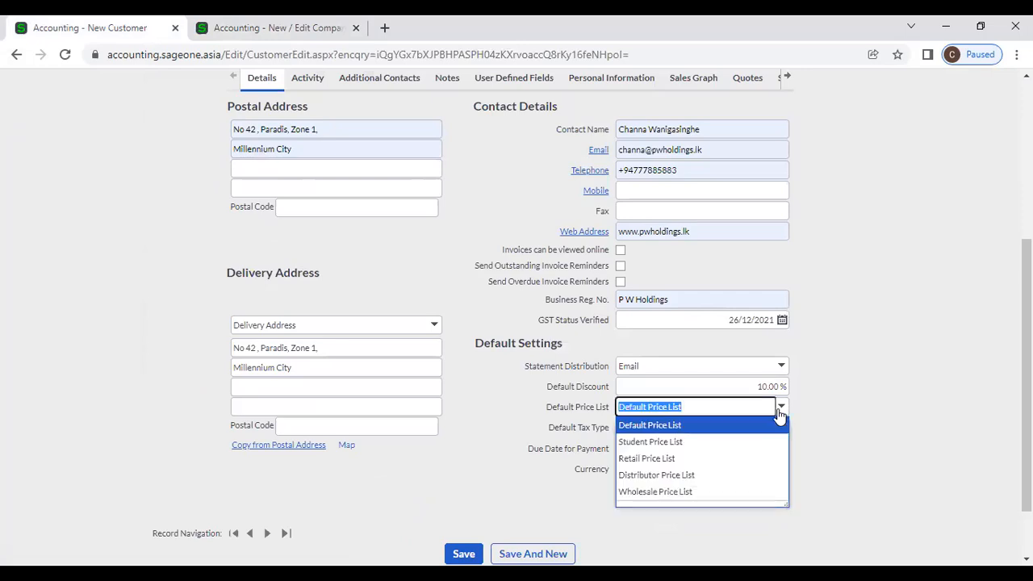
click(781, 410)
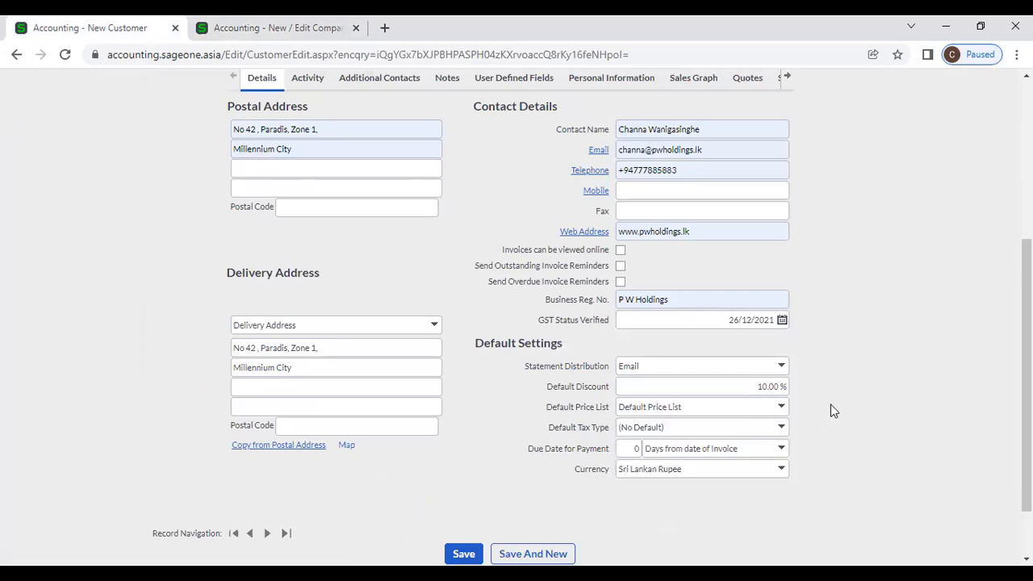
Step: Set the customer's Default Tax Type to VAT 8% (8.00%) and the payment due date to 30 days from date of invoice
click(780, 429)
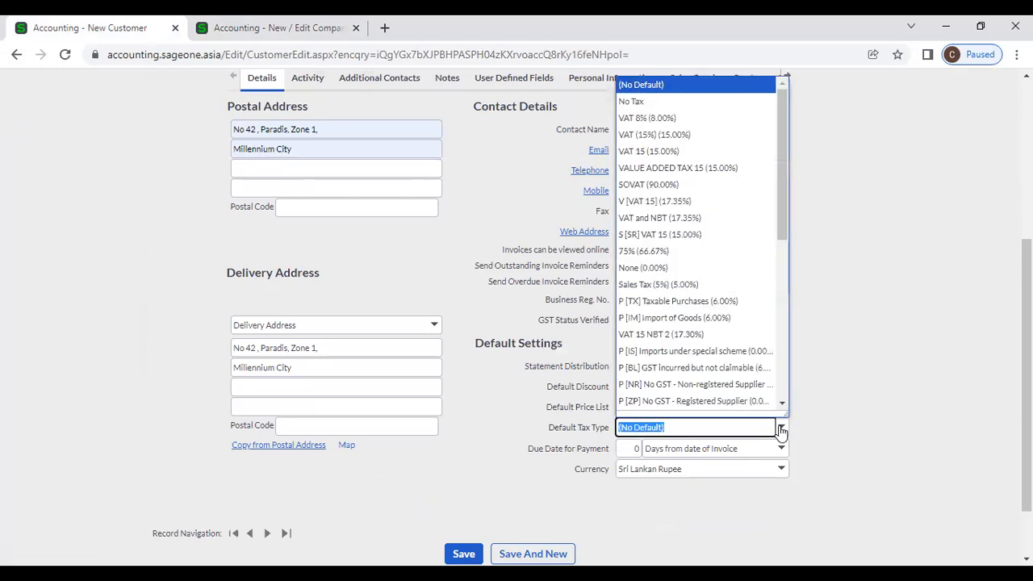
click(687, 117)
click(835, 411)
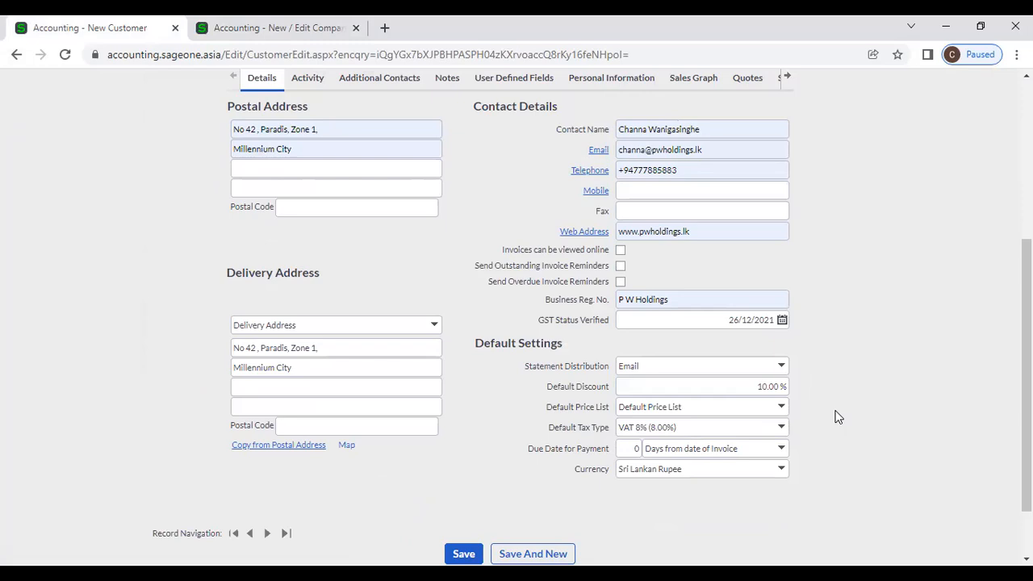
click(628, 448)
text(30)
Step: Set the customer's currency to United Arab Emirates Dirham
click(781, 471)
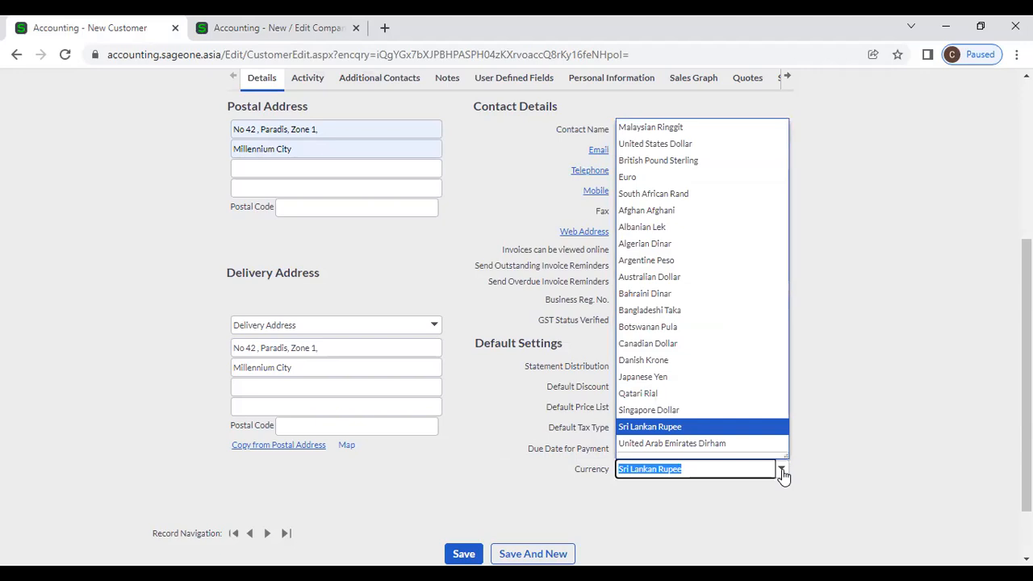
click(745, 446)
click(745, 508)
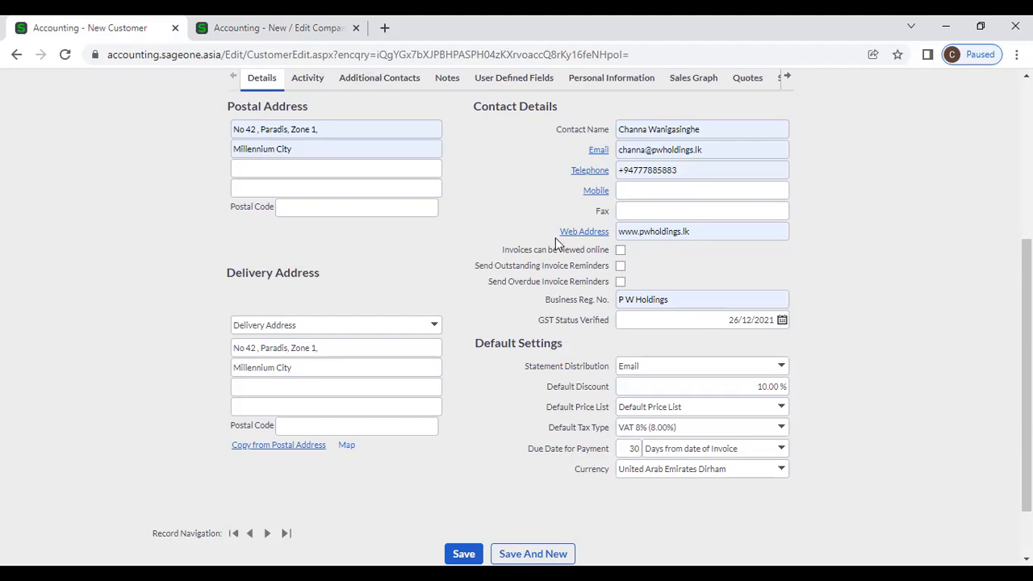
Step: Review the completed New Customer form and the additional sections available for the customer record
scroll(536, 260, down, 1)
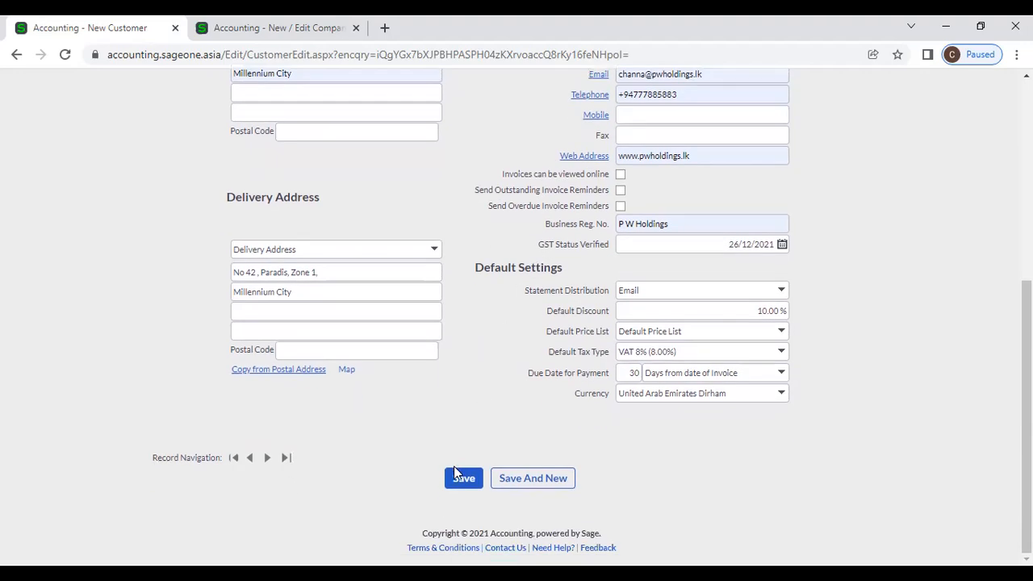
scroll(455, 474, up, 3)
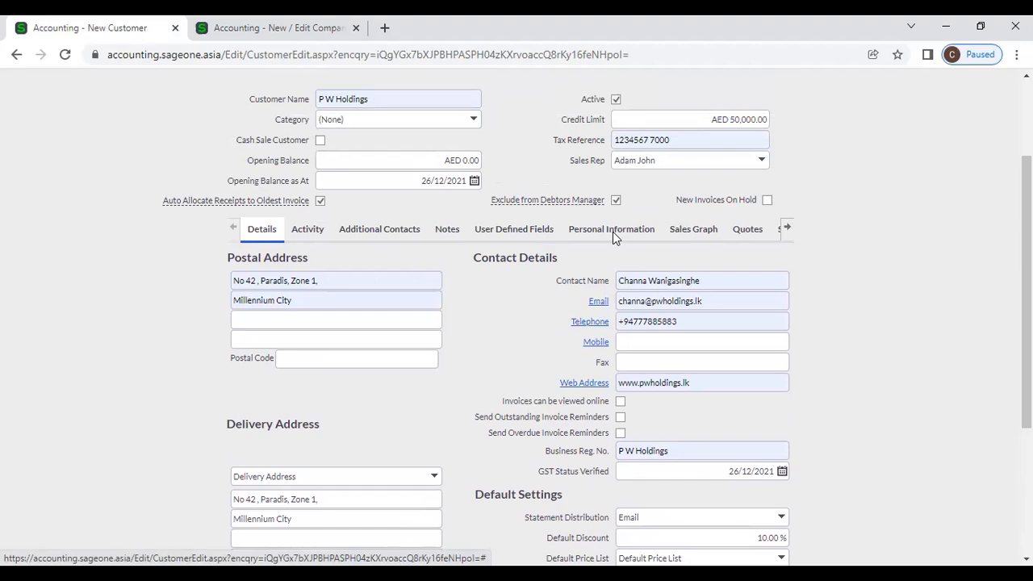
click(786, 234)
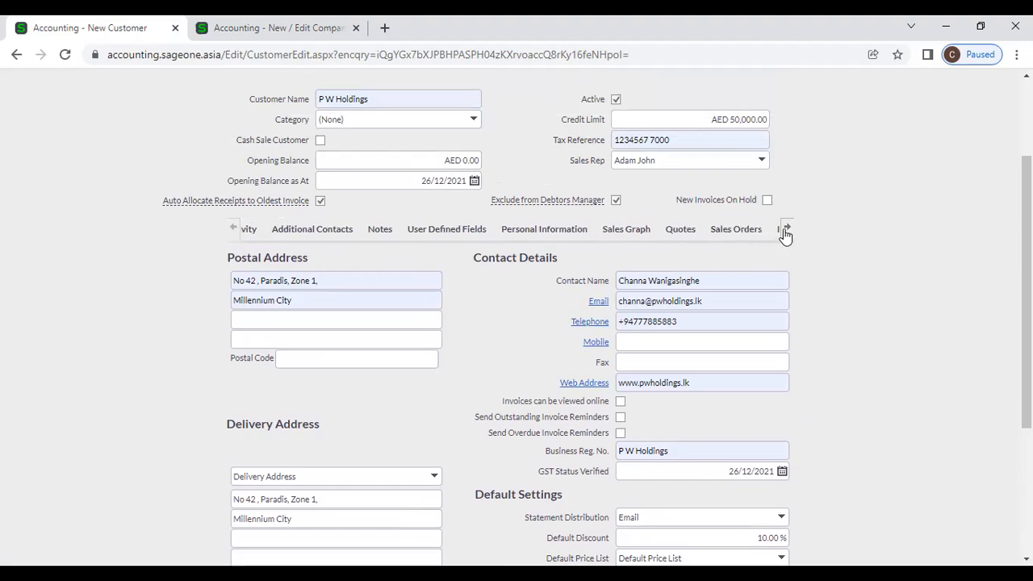
click(234, 228)
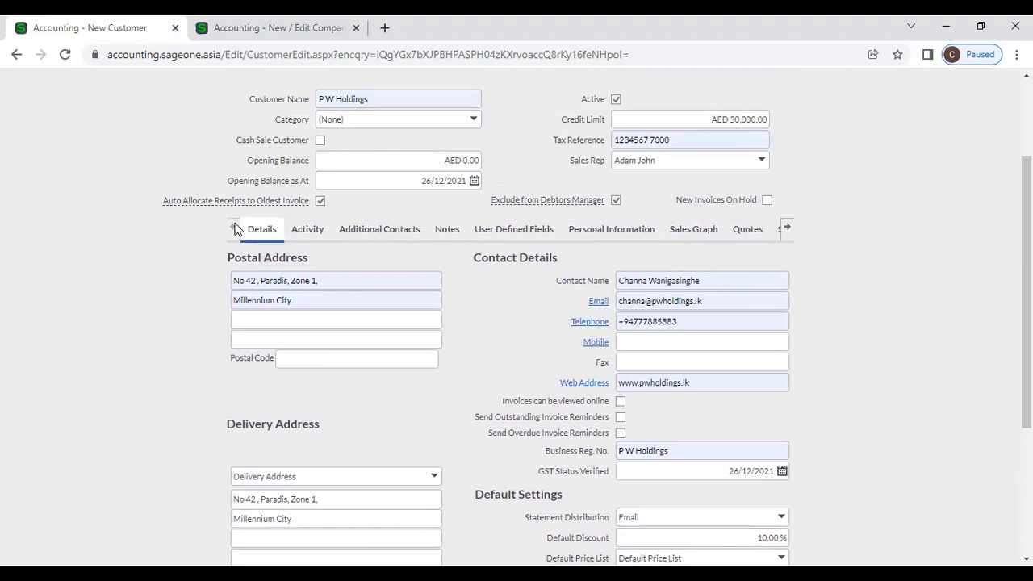
Step: Search the List of Customers for "P W" and open the P W Holdings customer record
scroll(62, 321, up, 3)
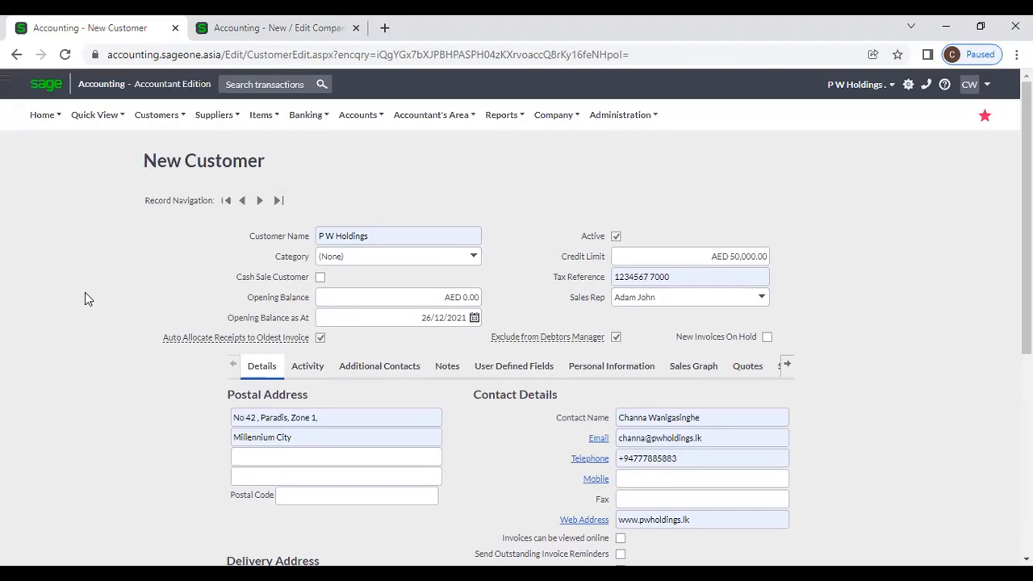
mouse_move(155, 124)
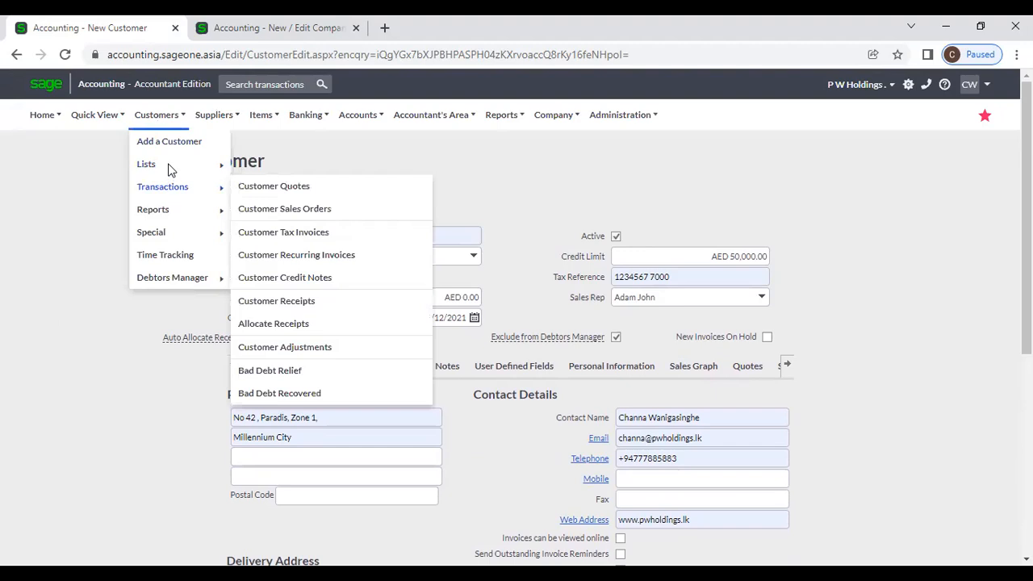
mouse_move(178, 164)
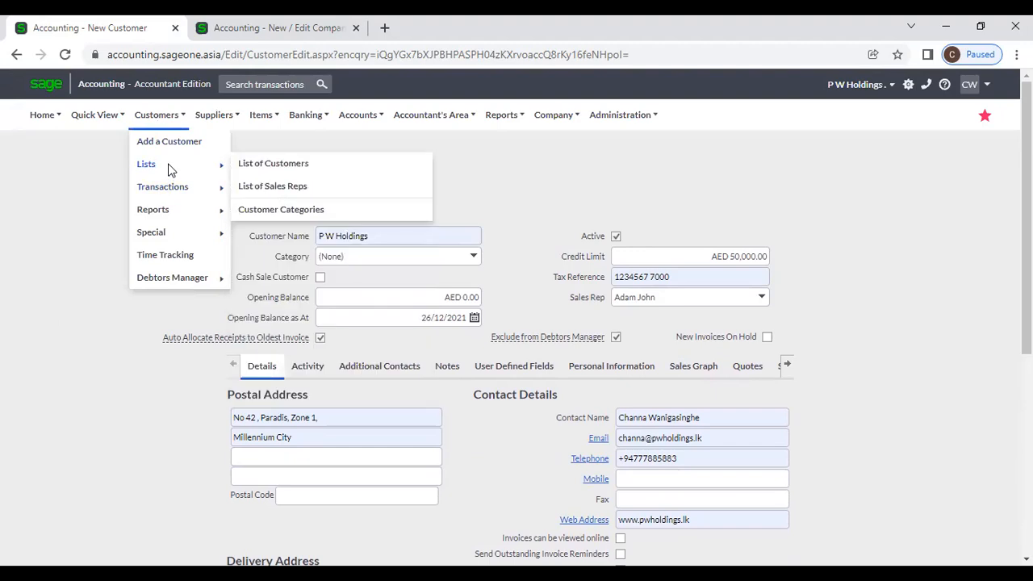
click(252, 167)
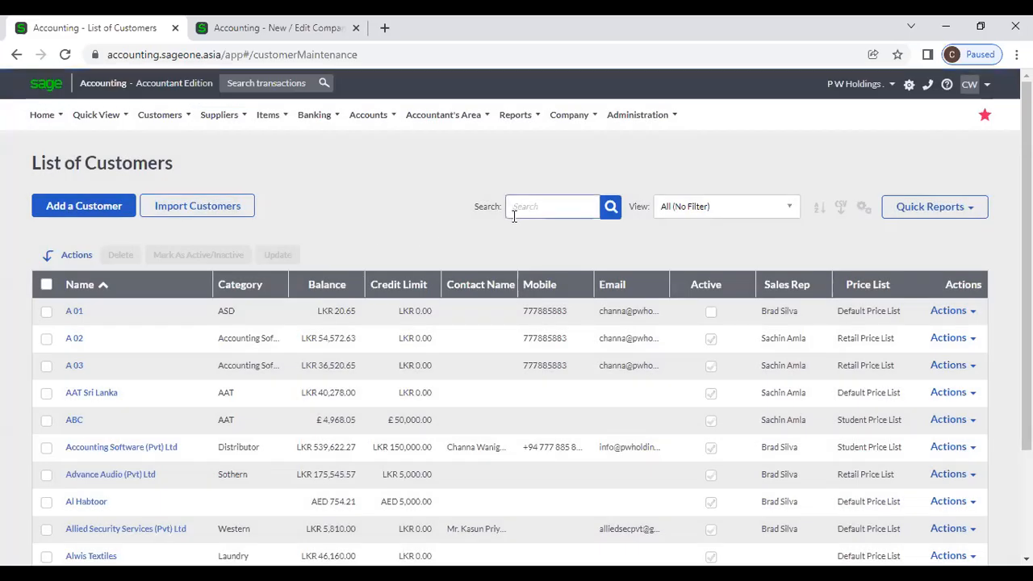
click(514, 216)
text(PW)
key(Return)
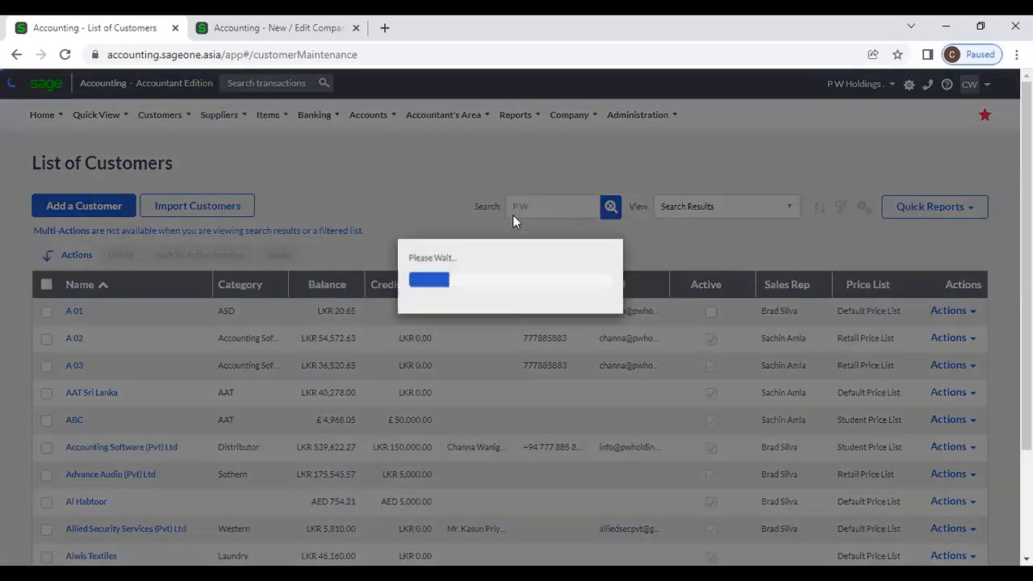
click(84, 312)
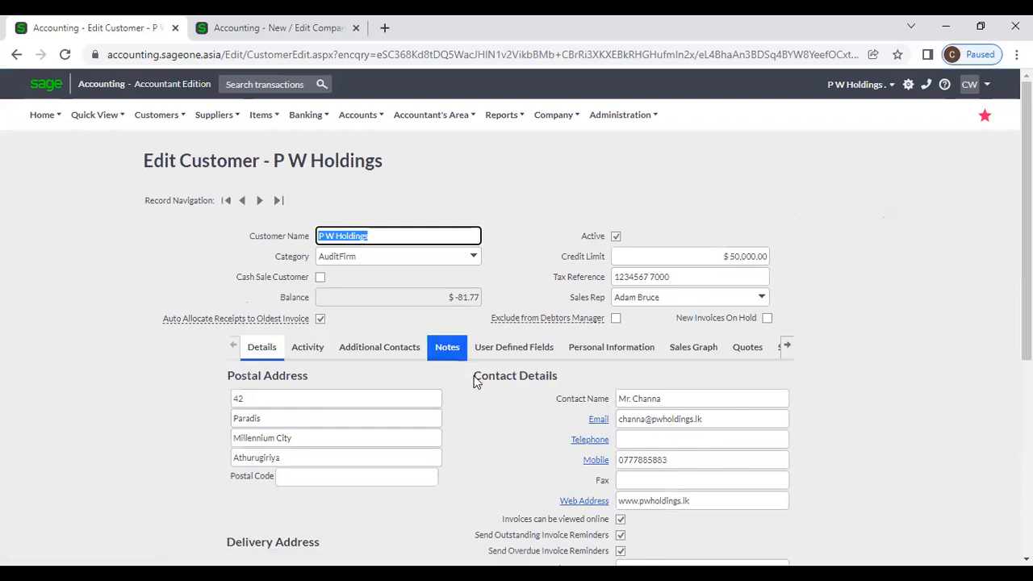
Step: Review the existing P W Holdings customer's default settings and view its activity totals
scroll(488, 392, down, 1)
scroll(408, 389, down, 3)
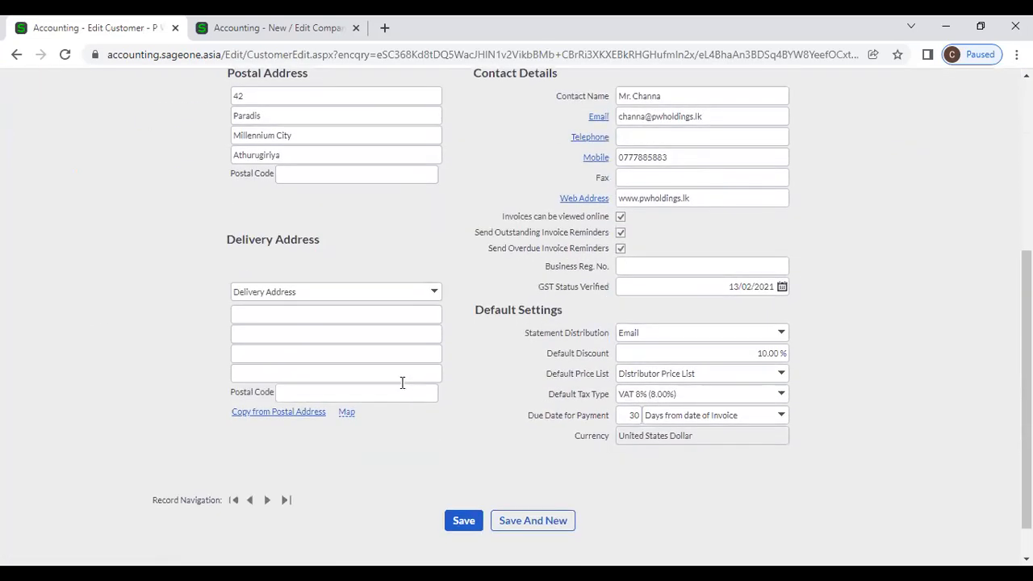
scroll(402, 383, up, 4)
click(304, 201)
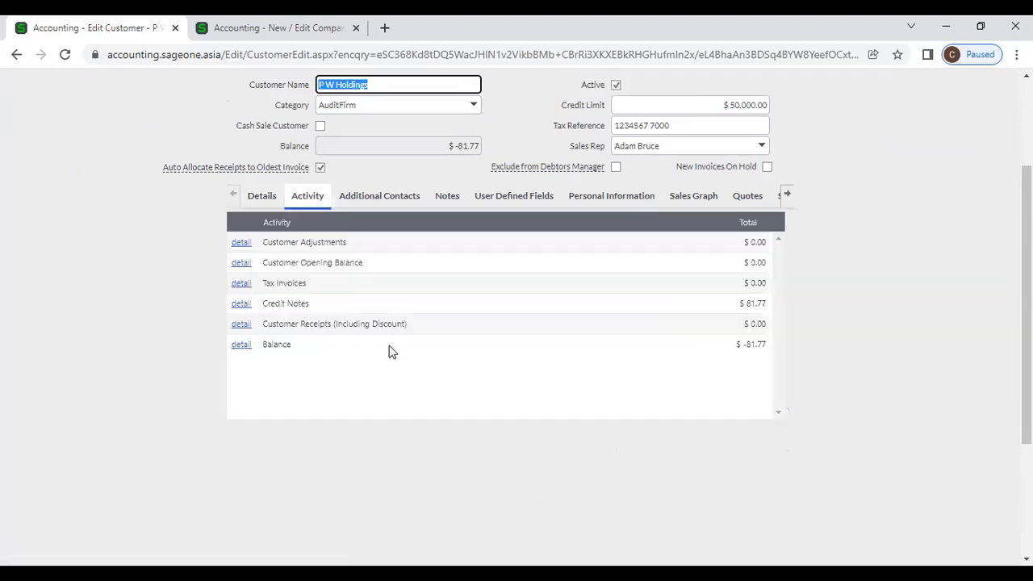
scroll(395, 362, up, 2)
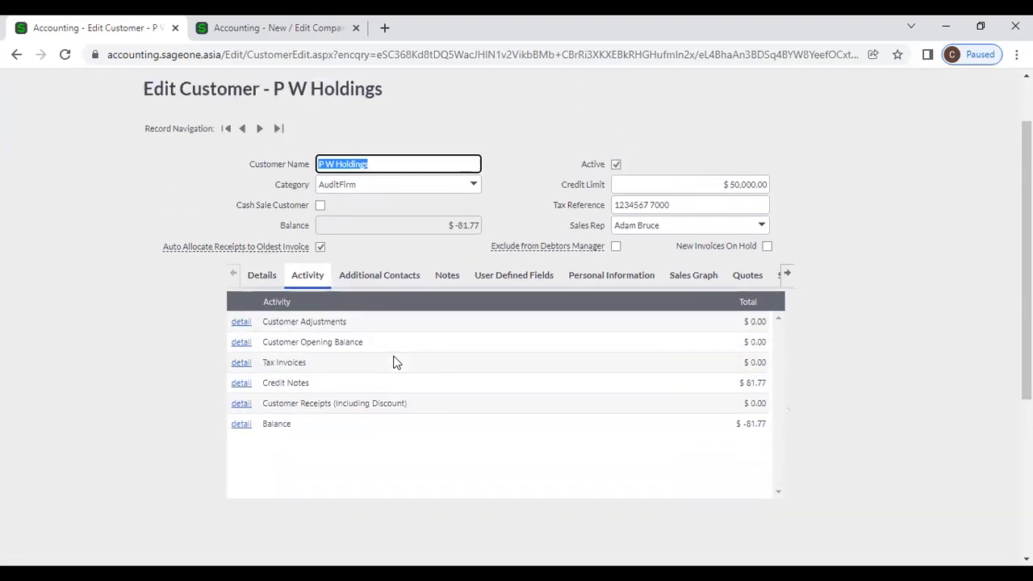
scroll(475, 453, down, 2)
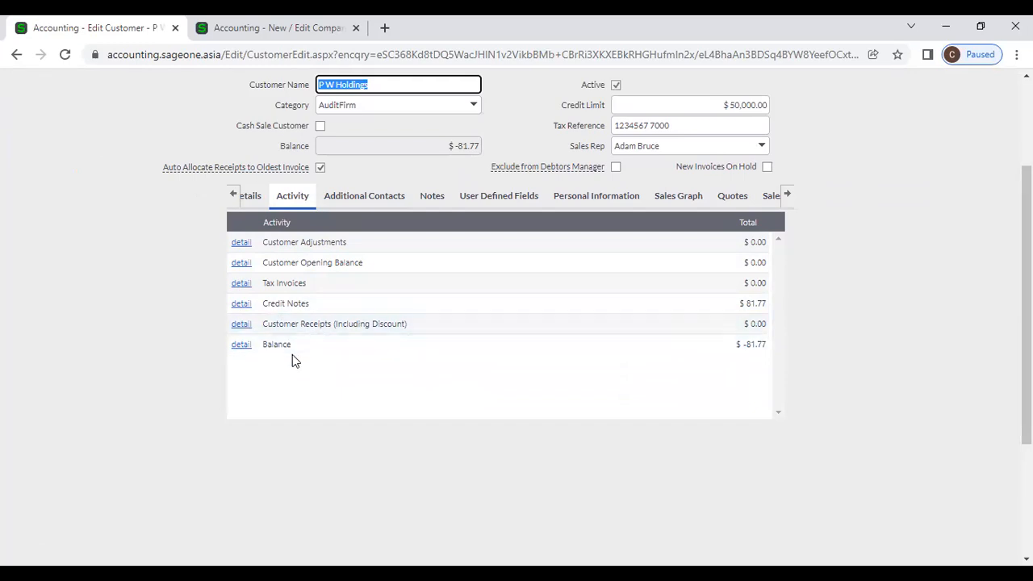
scroll(292, 355, up, 2)
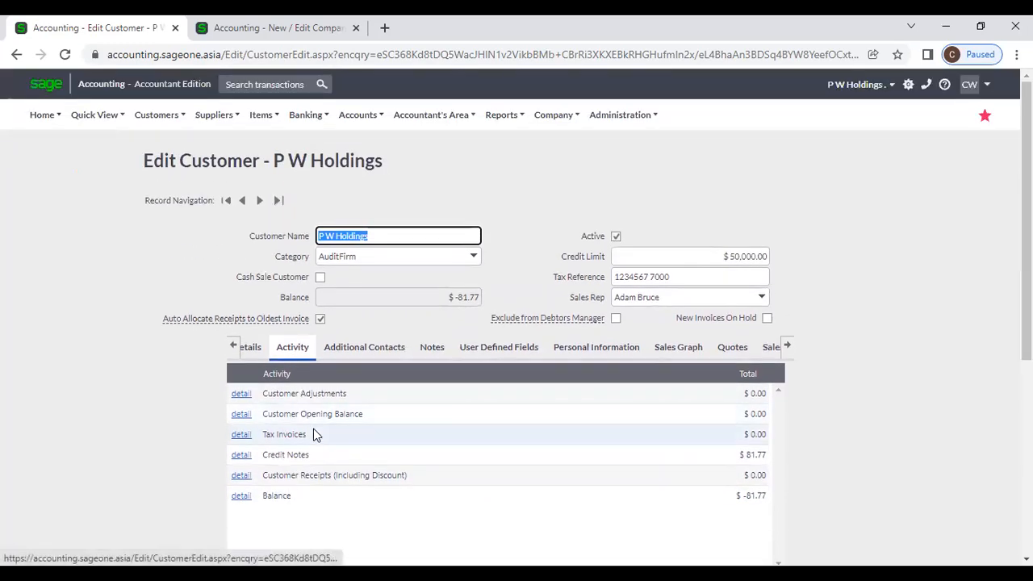
scroll(315, 435, down, 2)
scroll(274, 388, up, 2)
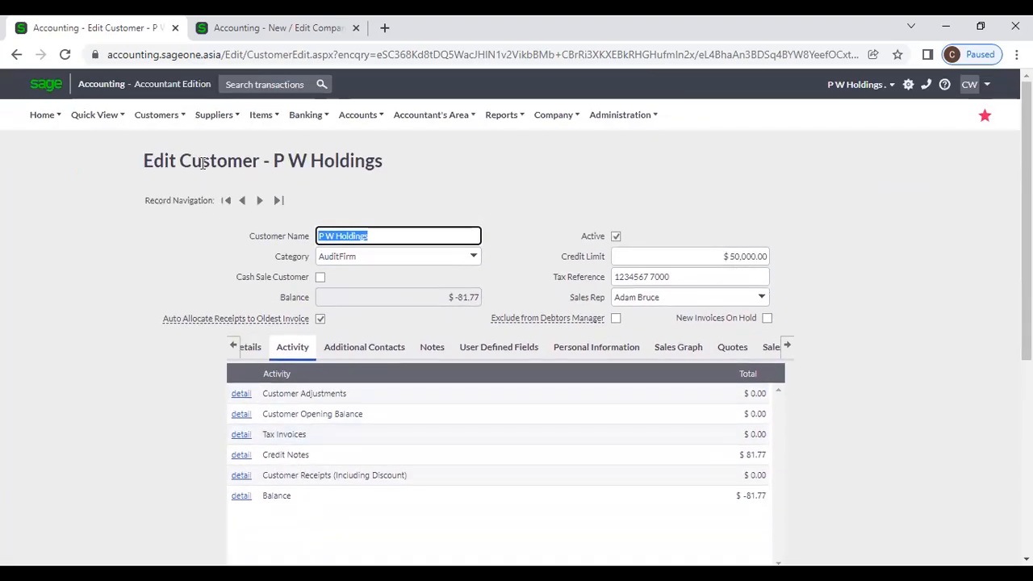
Step: Open the customer Accounting Software (Pvt) Ltd from the customer list and show its activity summary
mouse_move(164, 126)
mouse_move(165, 173)
click(292, 170)
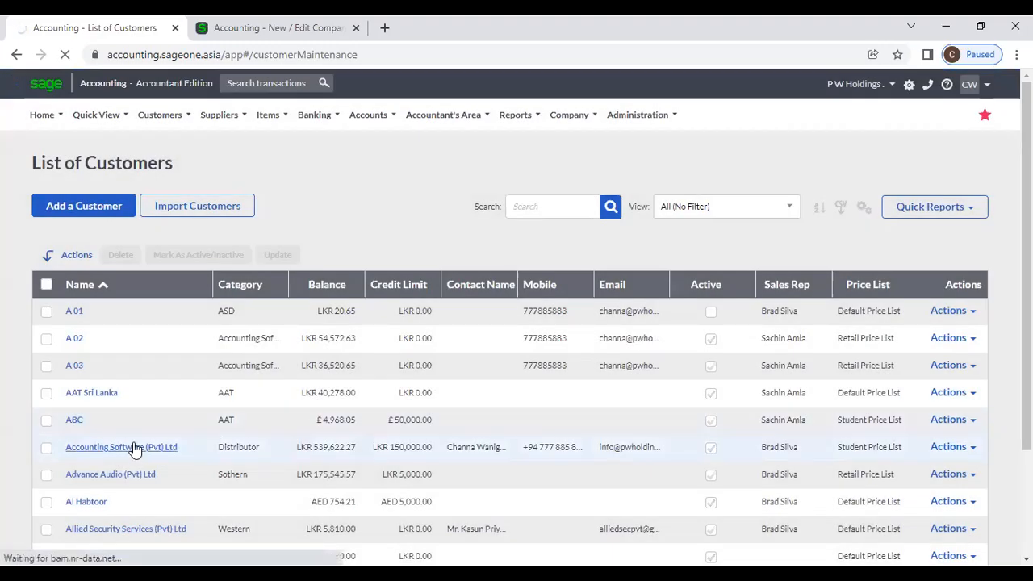
click(134, 449)
click(307, 347)
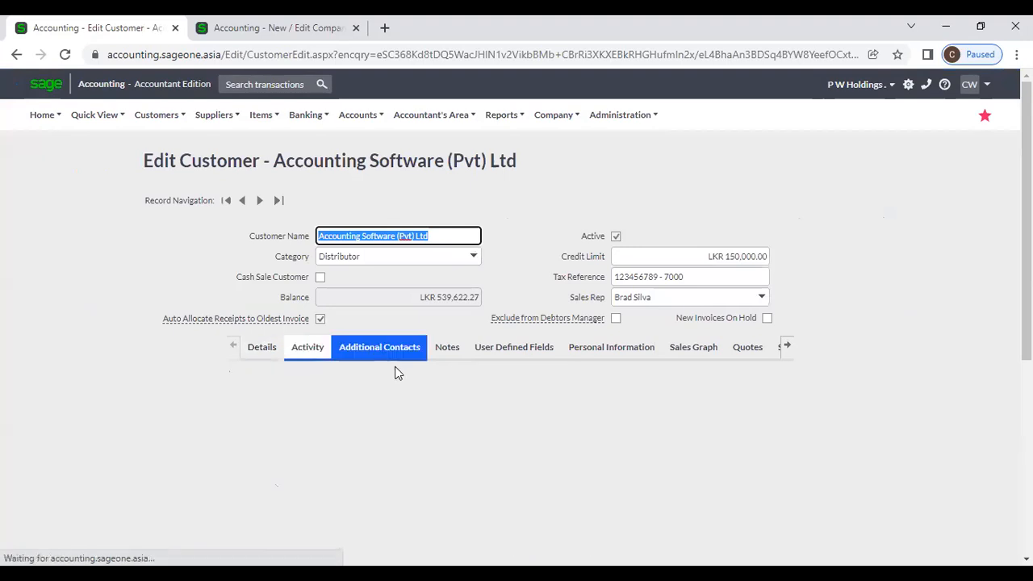
scroll(395, 372, down, 3)
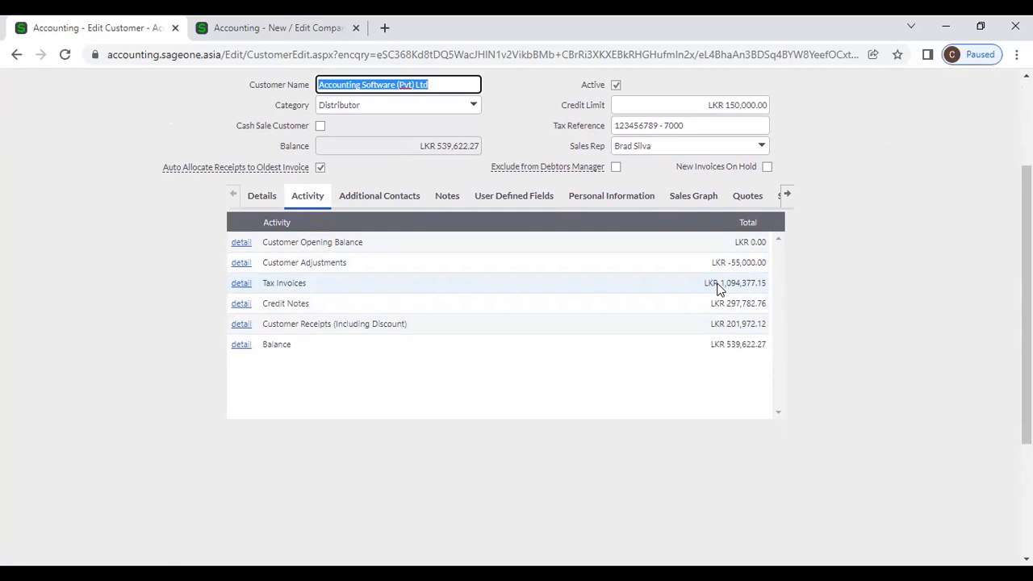
Step: View the LKR 50,000.00 tax invoice dated 01/12/2021 from the customer's tax invoice activity and return to the activity summary
click(240, 283)
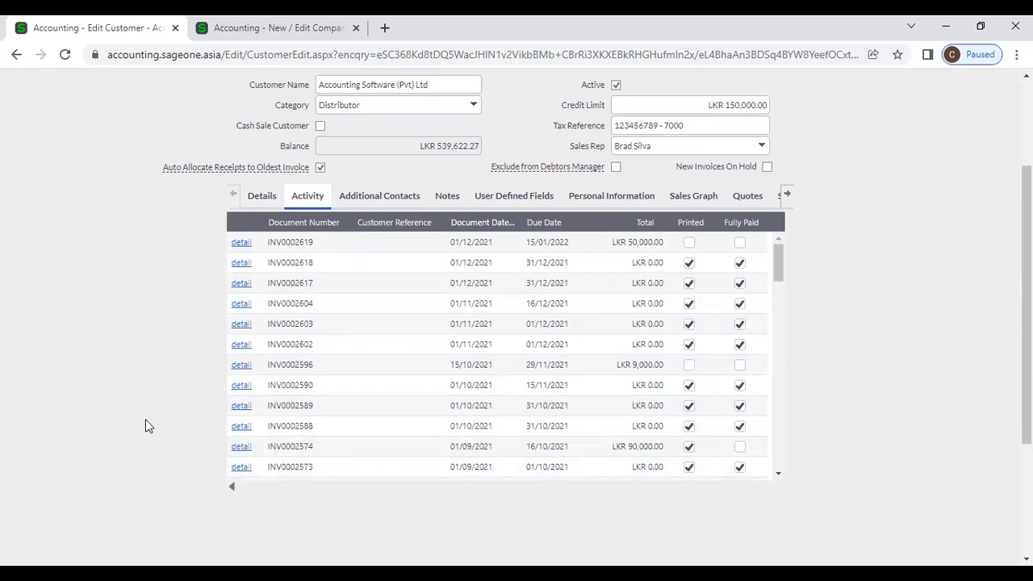
click(241, 243)
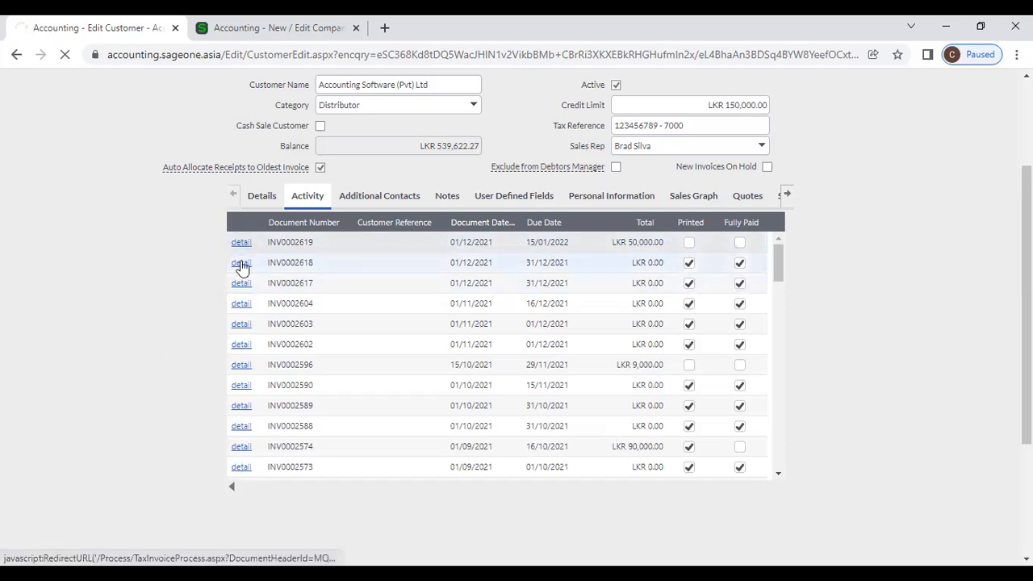
scroll(296, 337, down, 3)
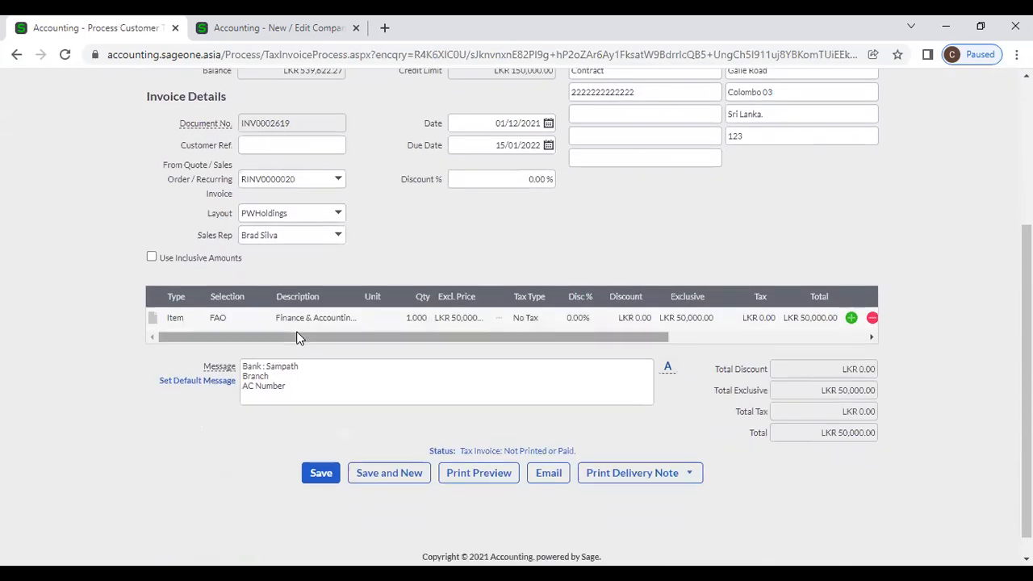
click(24, 54)
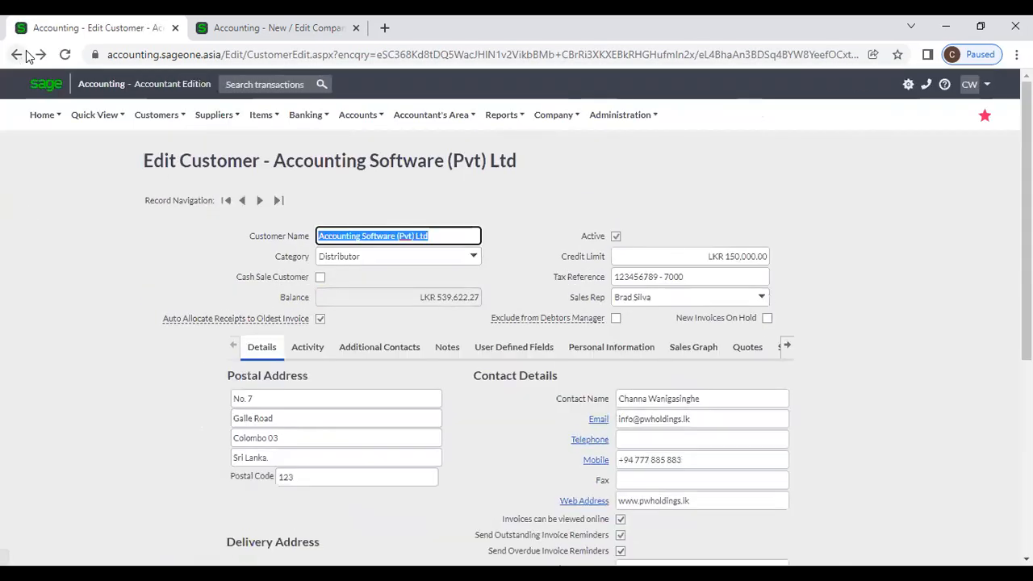
mouse_move(42, 114)
click(307, 347)
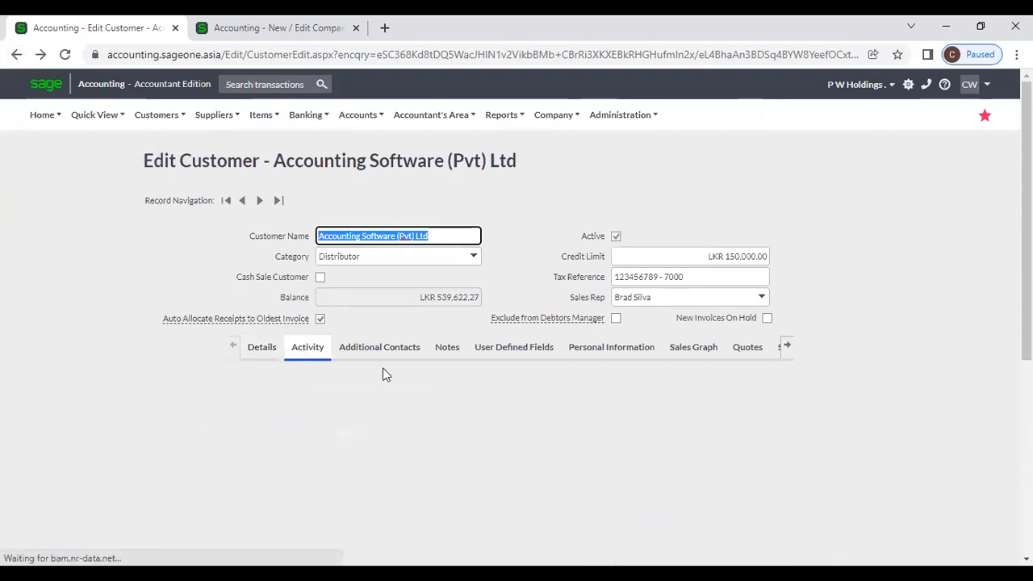
scroll(392, 377, down, 1)
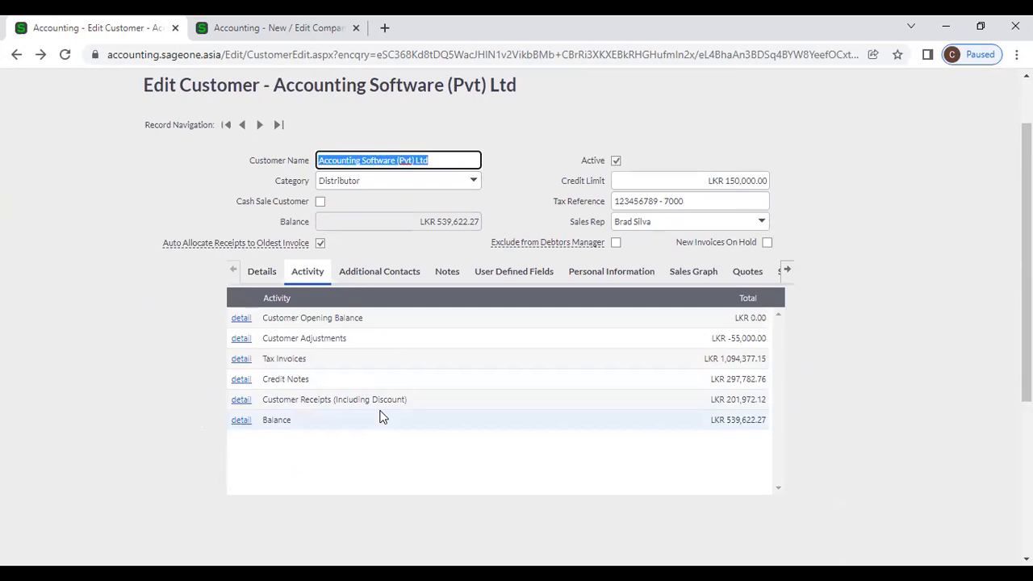
Step: Compare the customer's additional contacts with the main contact details
click(356, 283)
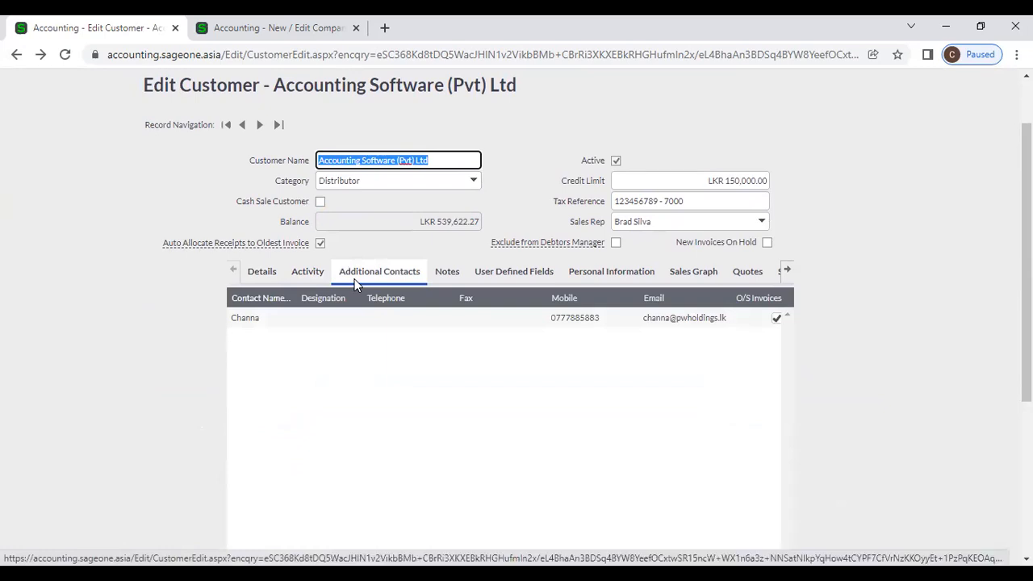
click(258, 272)
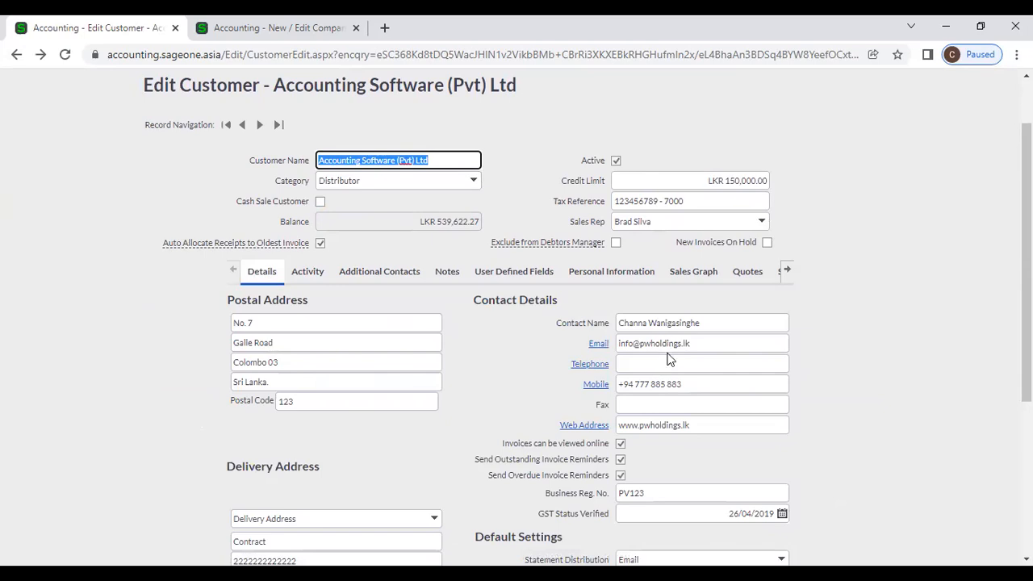
click(401, 279)
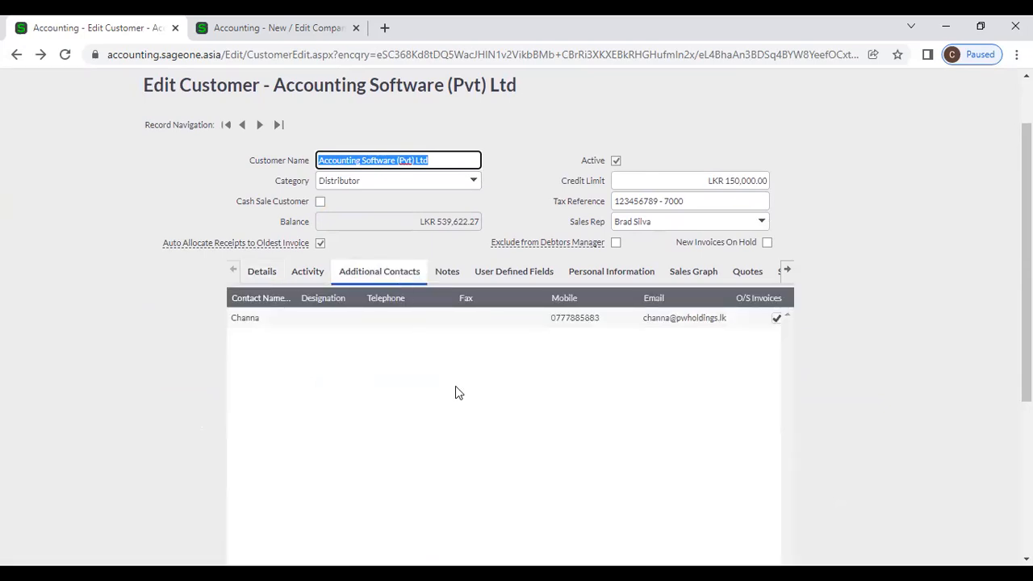
Step: Add a blank line to the customer's additional contacts and show its outstanding and overdue invoice options
scroll(427, 387, down, 2)
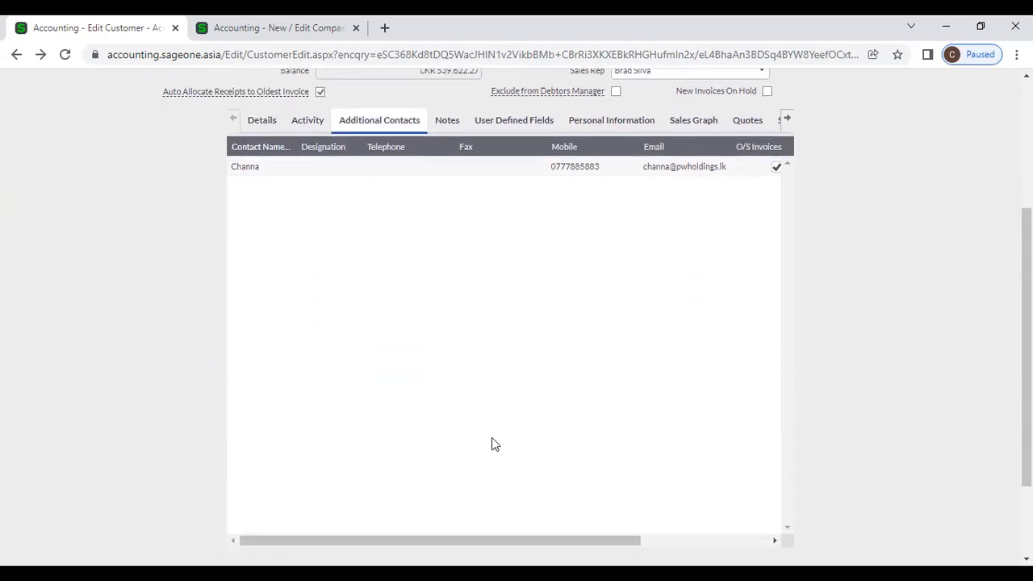
click(650, 541)
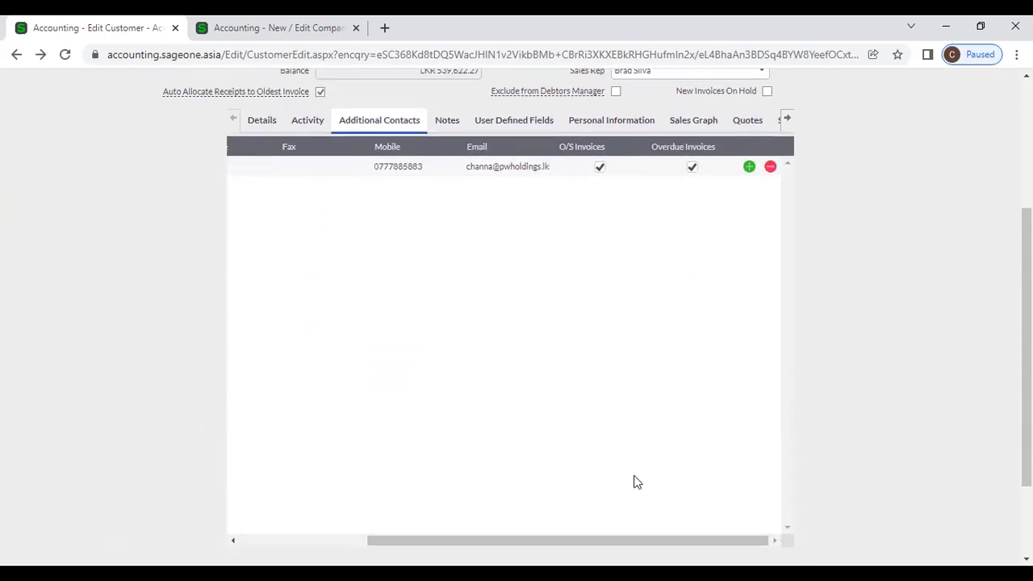
click(751, 168)
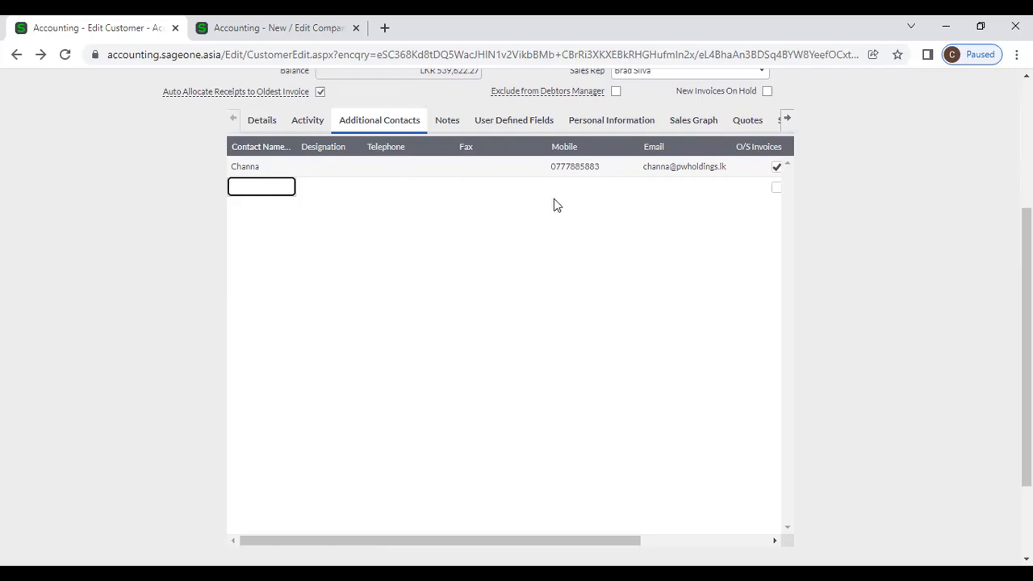
click(759, 541)
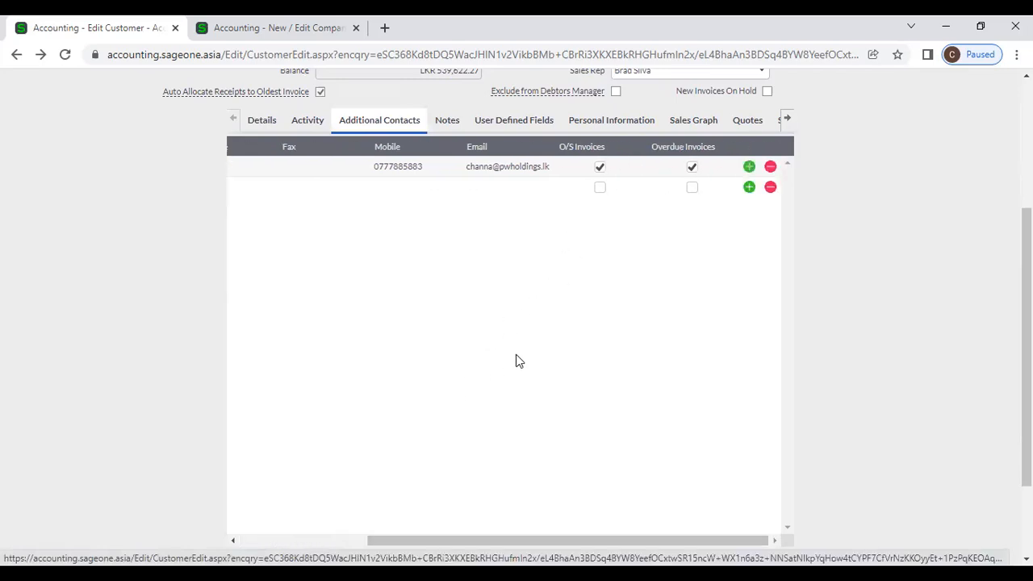
scroll(521, 359, up, 1)
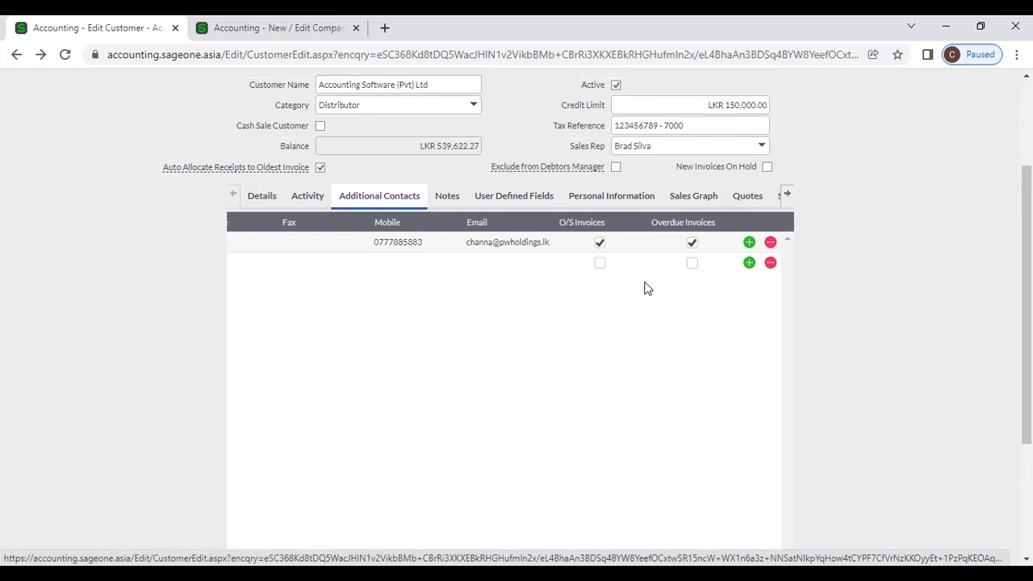
scroll(644, 284, up, 1)
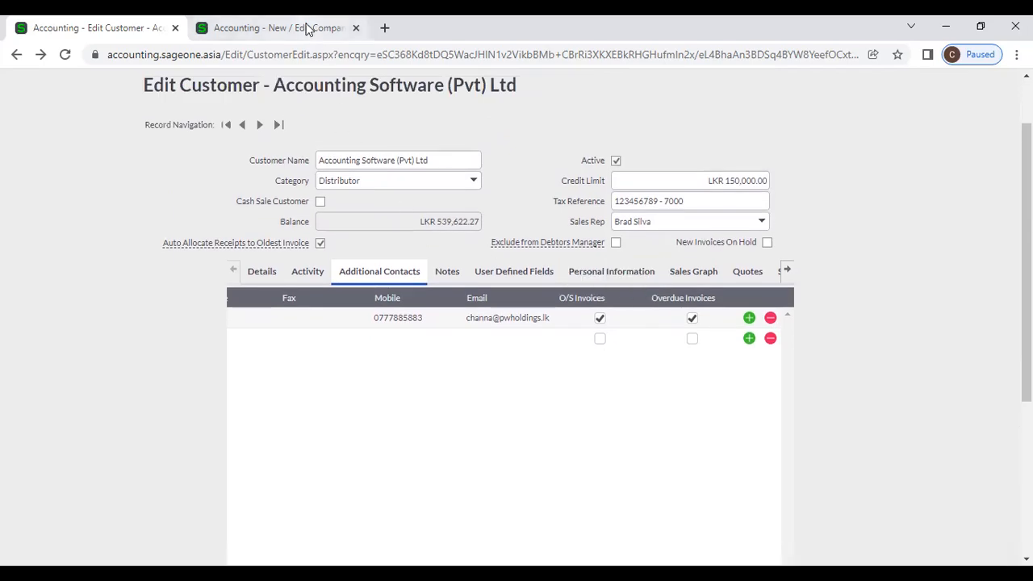
Step: Open the Debtors Manager's Outstanding Invoices Workflow in the other browser tab
click(307, 29)
scroll(188, 133, up, 2)
click(145, 117)
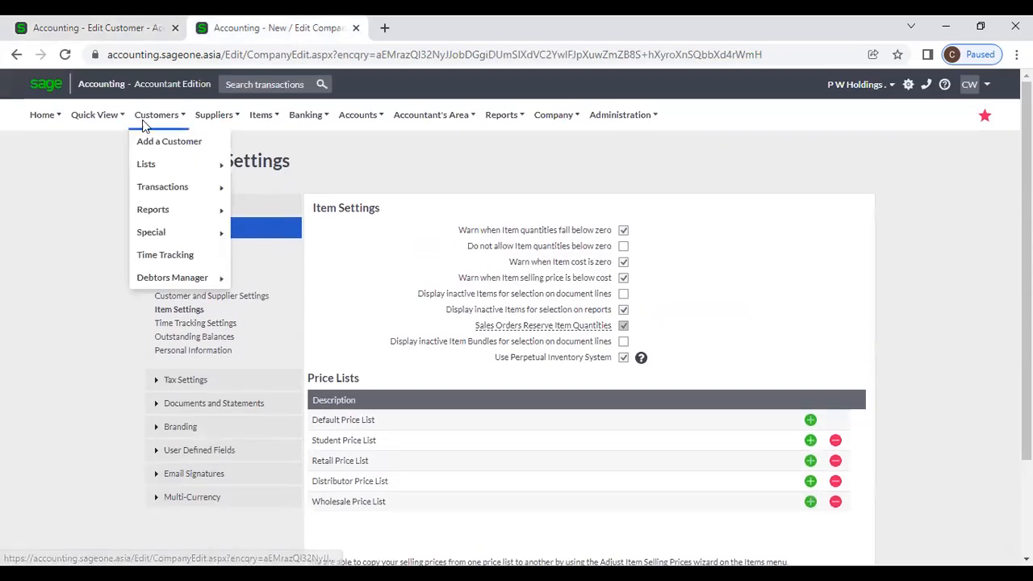
mouse_move(170, 277)
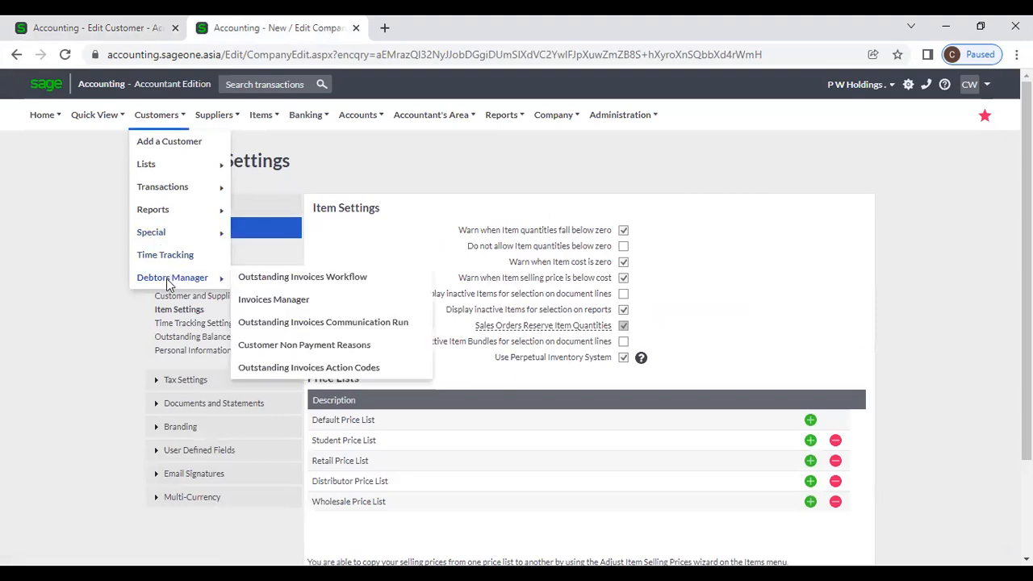
click(271, 278)
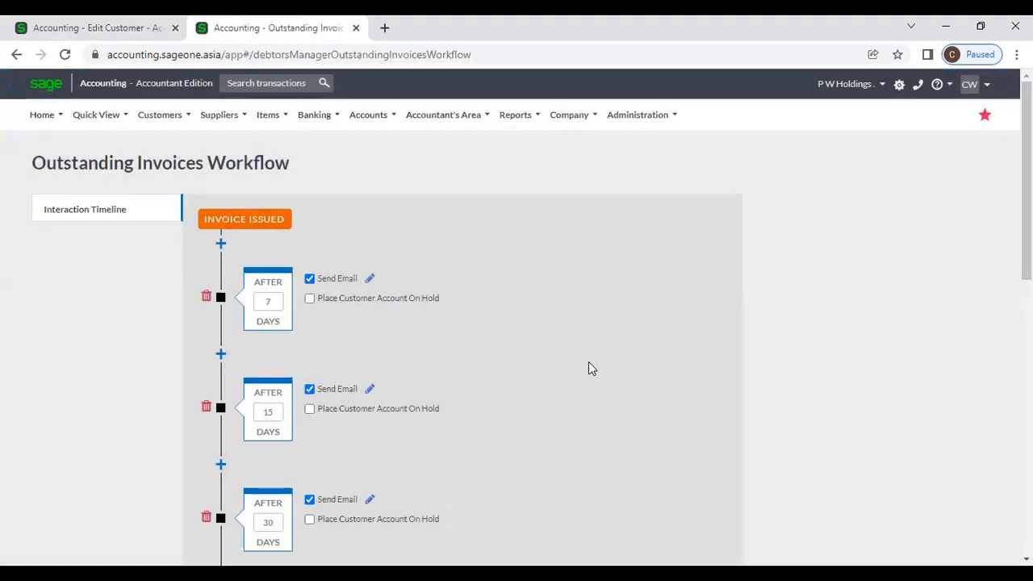
Step: Return to the customer record and check the additional contact's invoice reminder options against the main contact details
click(73, 25)
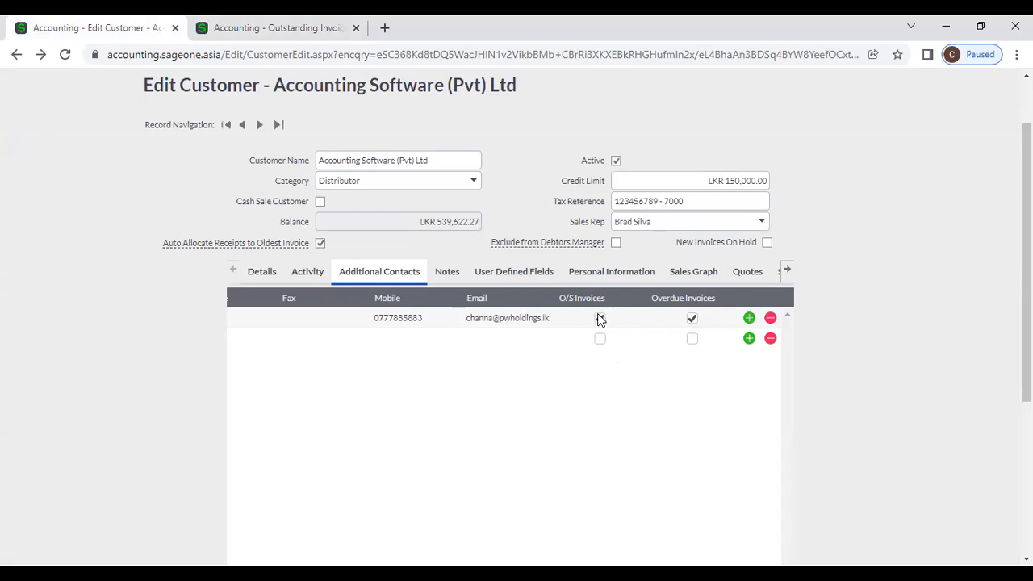
click(692, 318)
click(262, 271)
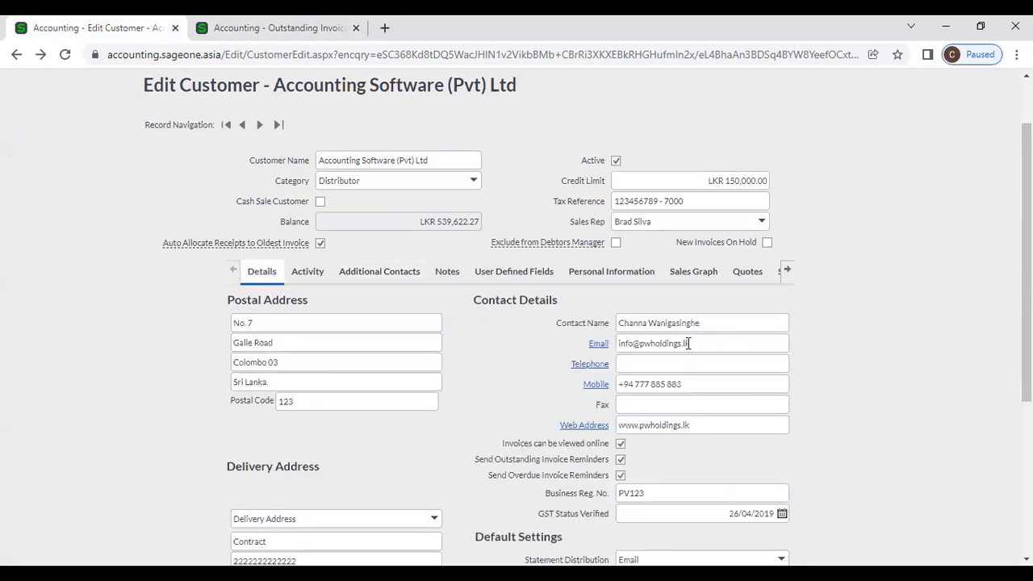
click(393, 276)
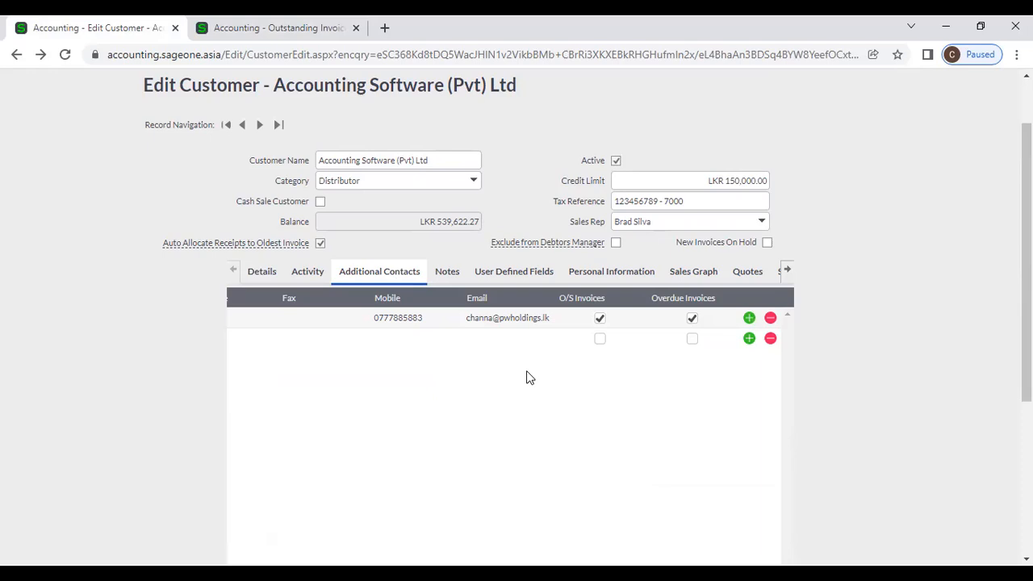
Step: View the customer's notes and open the main dashboard in the other browser tab
click(447, 273)
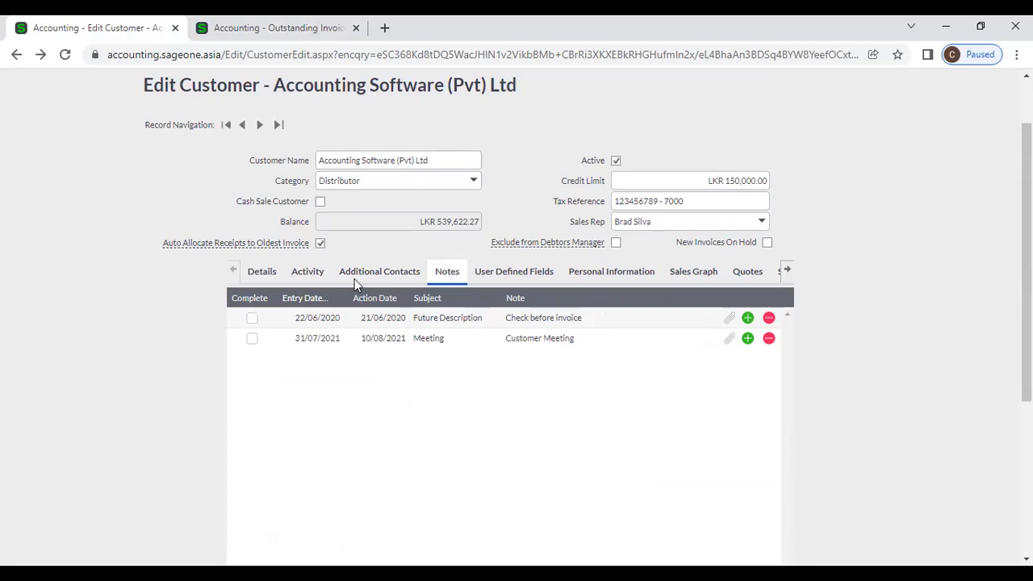
click(245, 24)
click(42, 115)
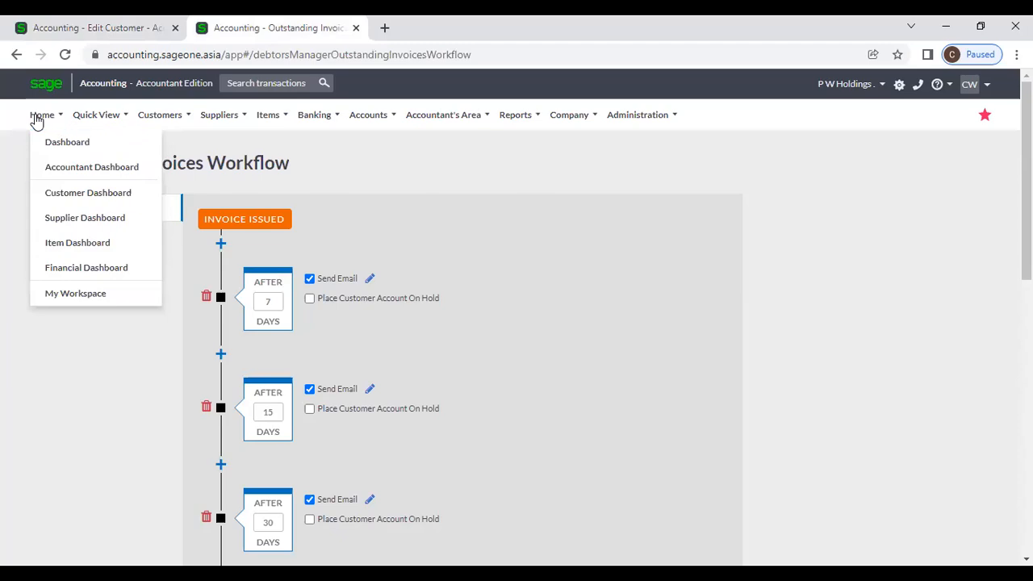
click(40, 144)
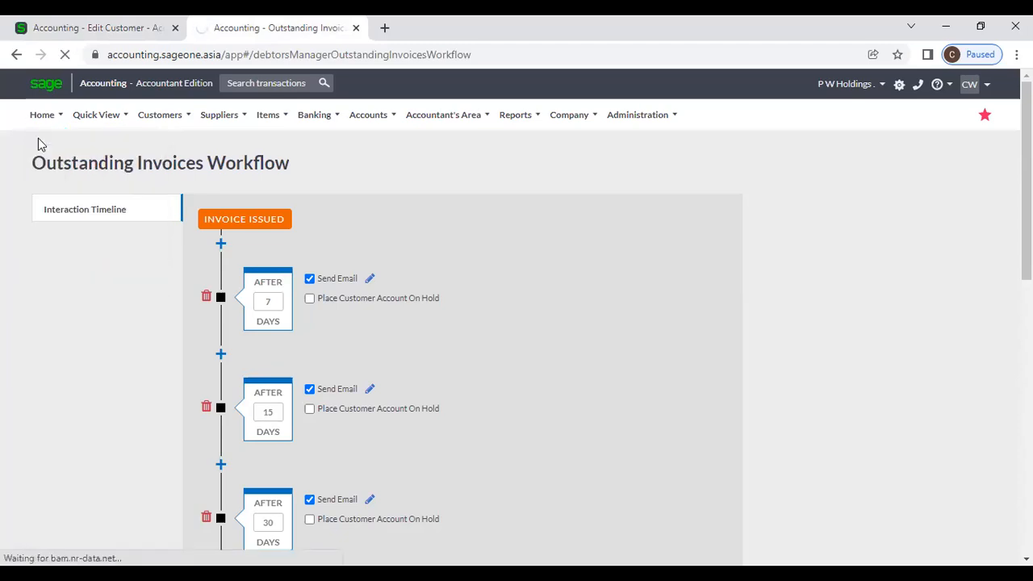
Step: Add a new note line with the subject Agreement to the customer's notes
click(97, 25)
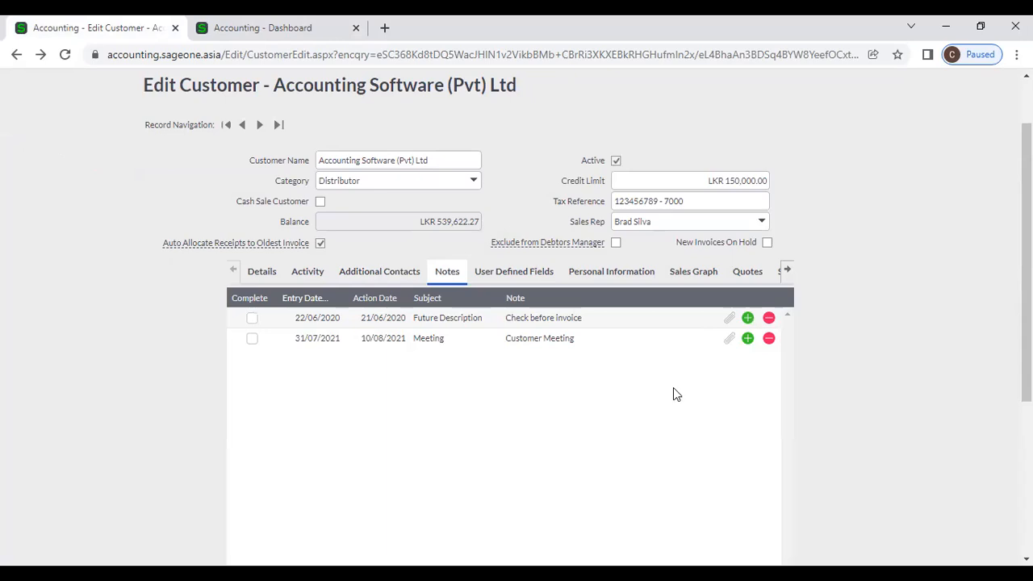
click(747, 339)
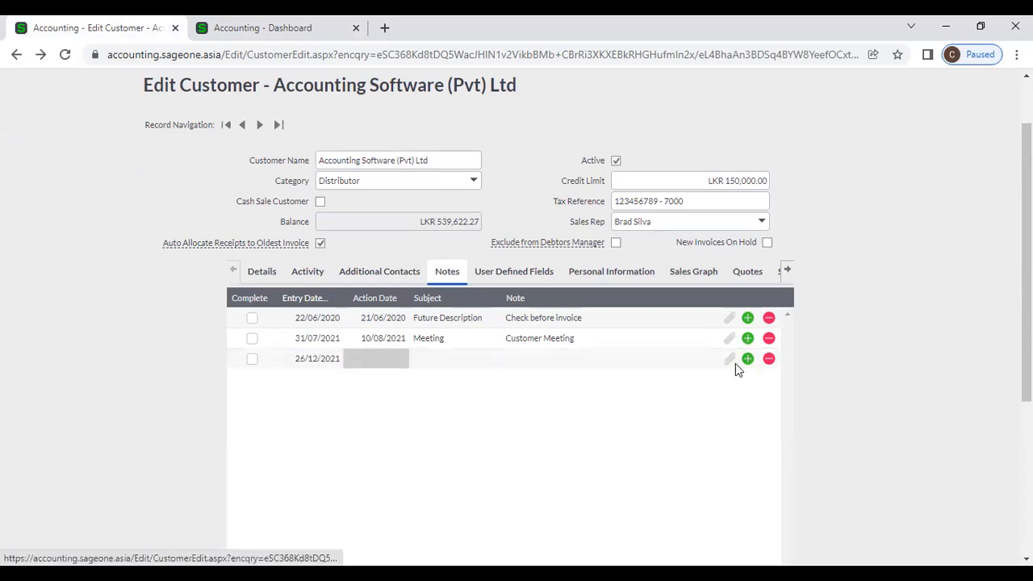
click(394, 360)
click(462, 353)
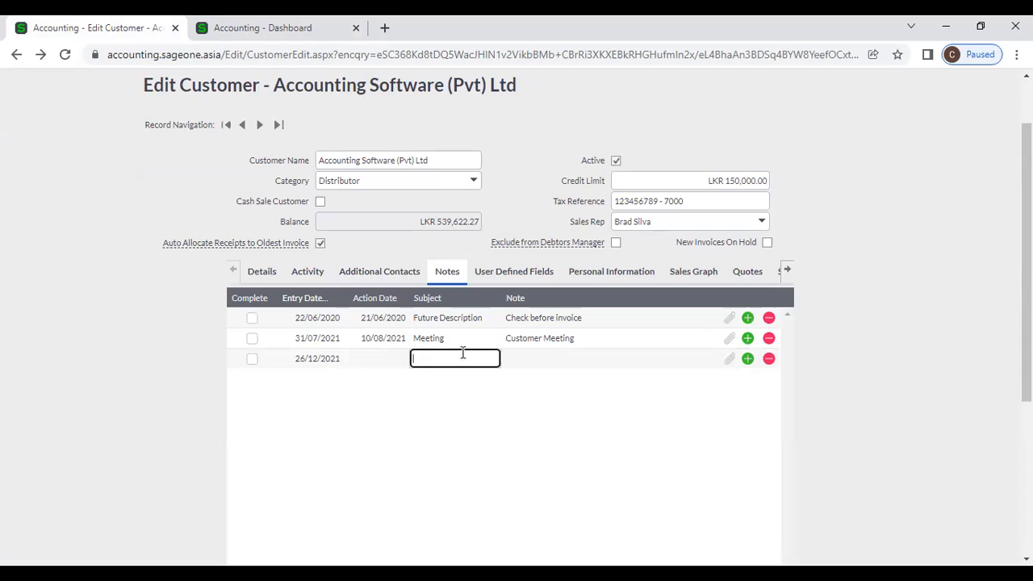
text(Agreement)
key(Tab)
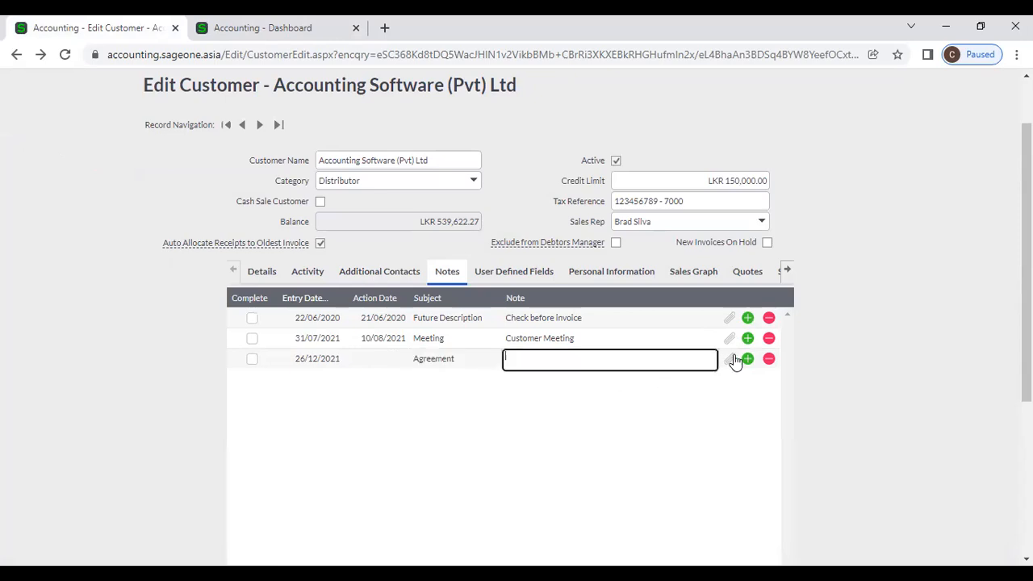
Step: View the attachments window for the Agreement note and close it without adding a file
click(729, 360)
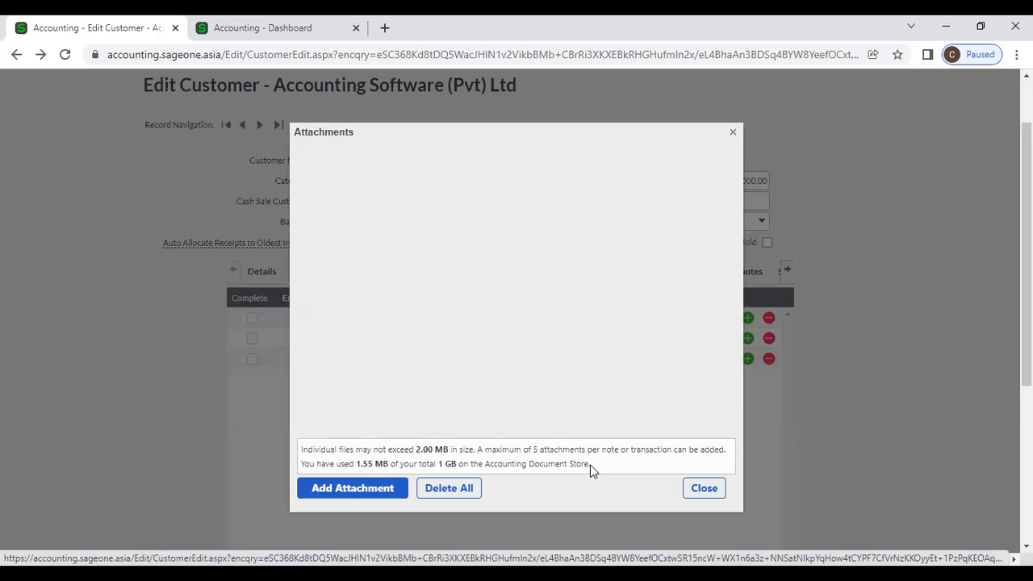
click(699, 489)
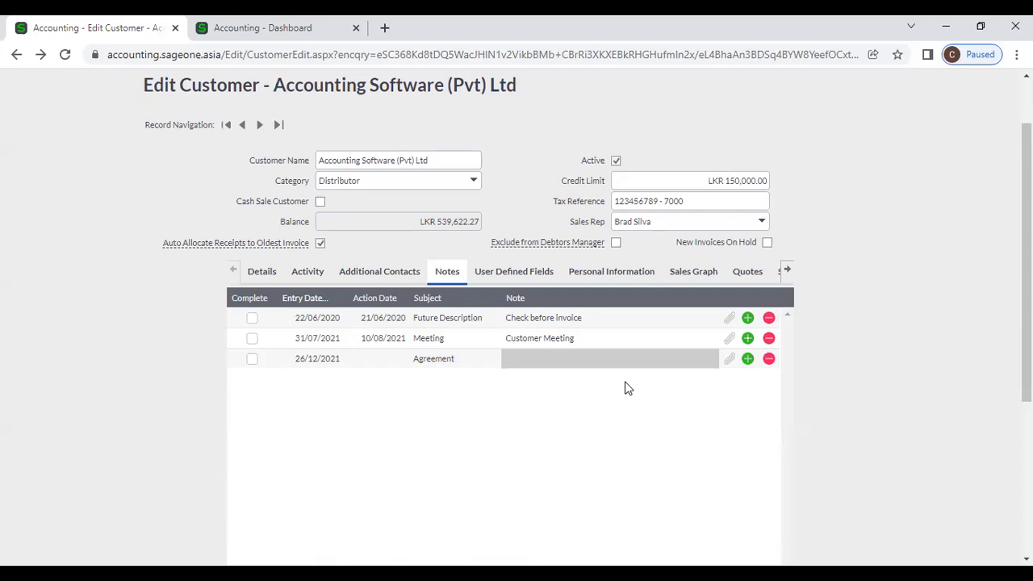
Step: Check the Meeting note's action date and expand the overdue customer notes in the dashboard's To Do List in the other browser tab
click(387, 339)
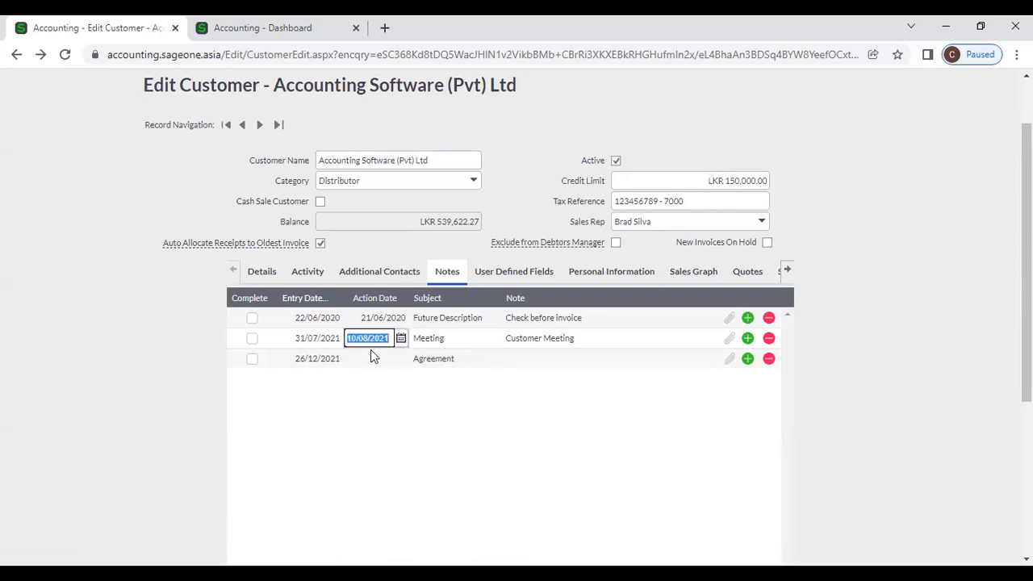
click(260, 27)
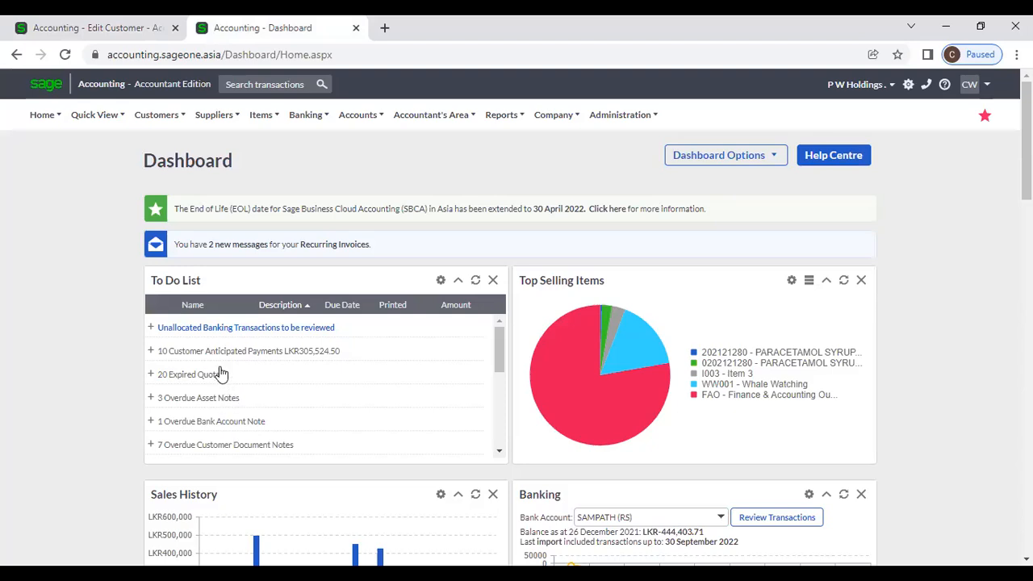
scroll(222, 378, down, 1)
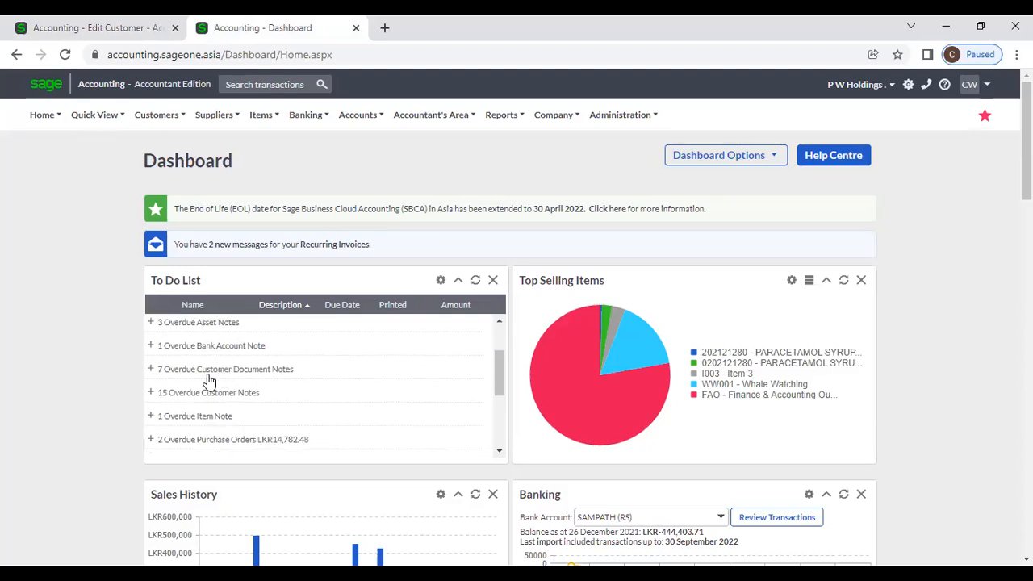
click(151, 392)
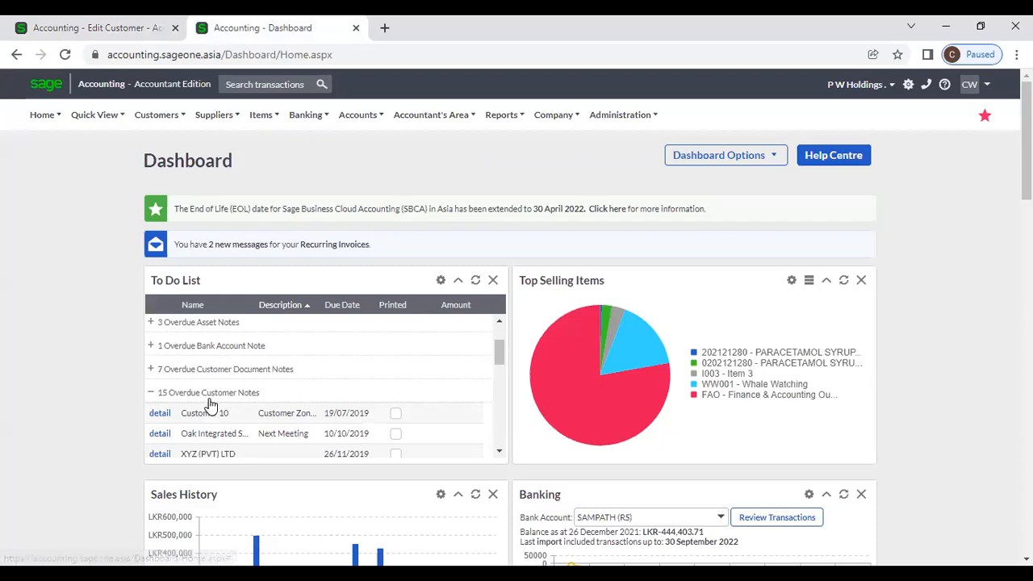
scroll(214, 415, down, 1)
Step: Return to the customer record and compare its user defined fields with the standard details
click(92, 27)
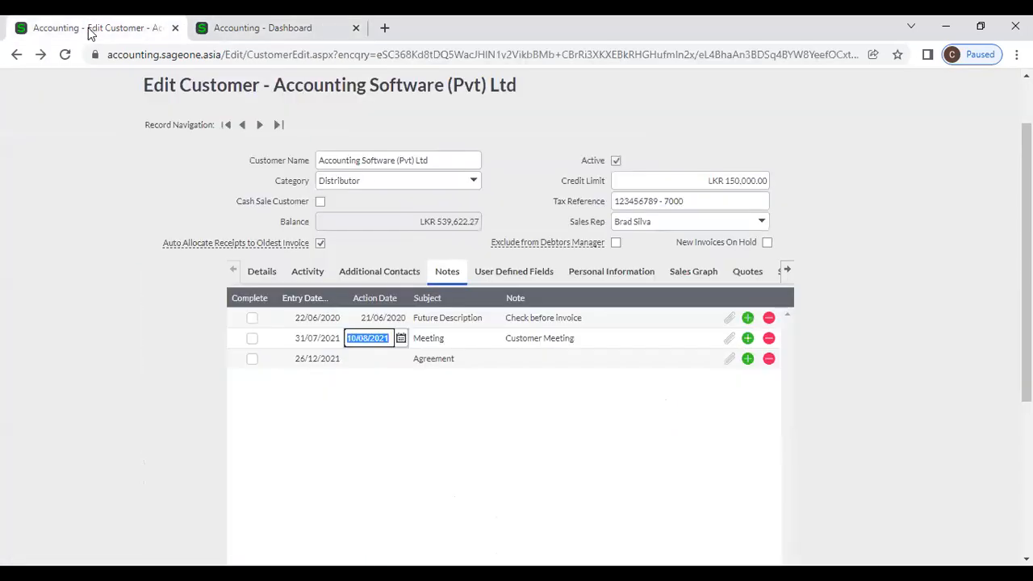
click(521, 273)
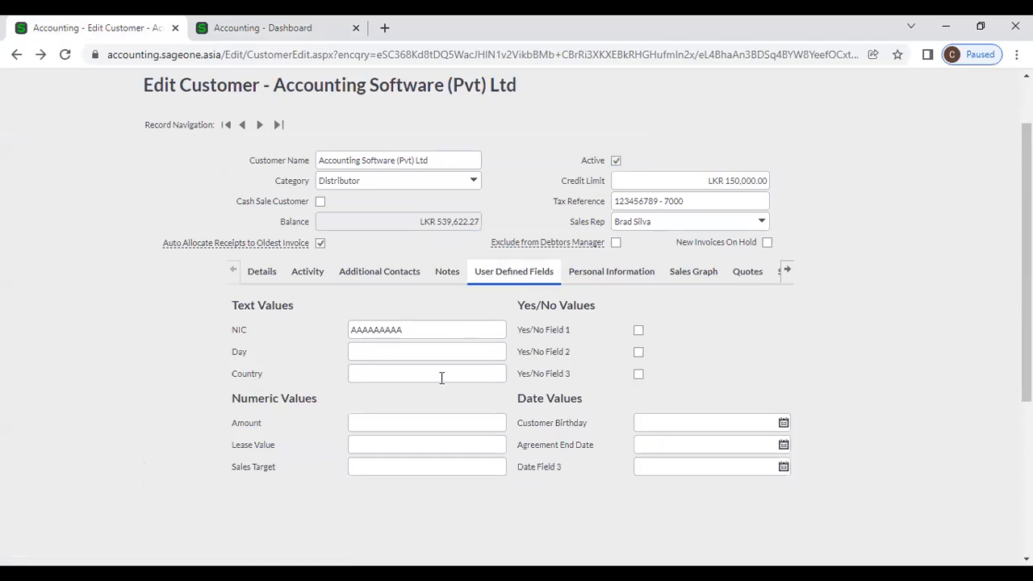
click(267, 271)
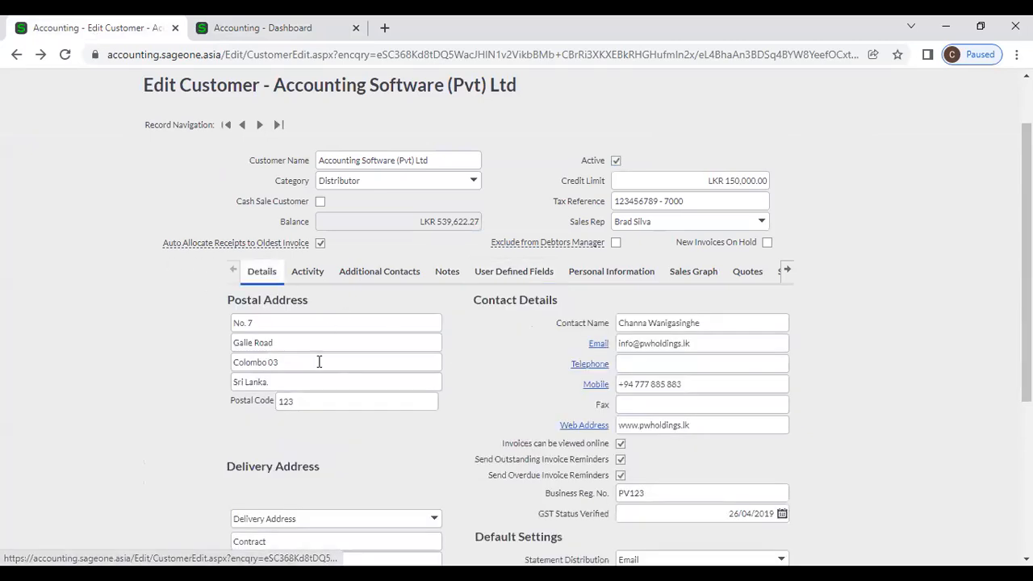
click(503, 274)
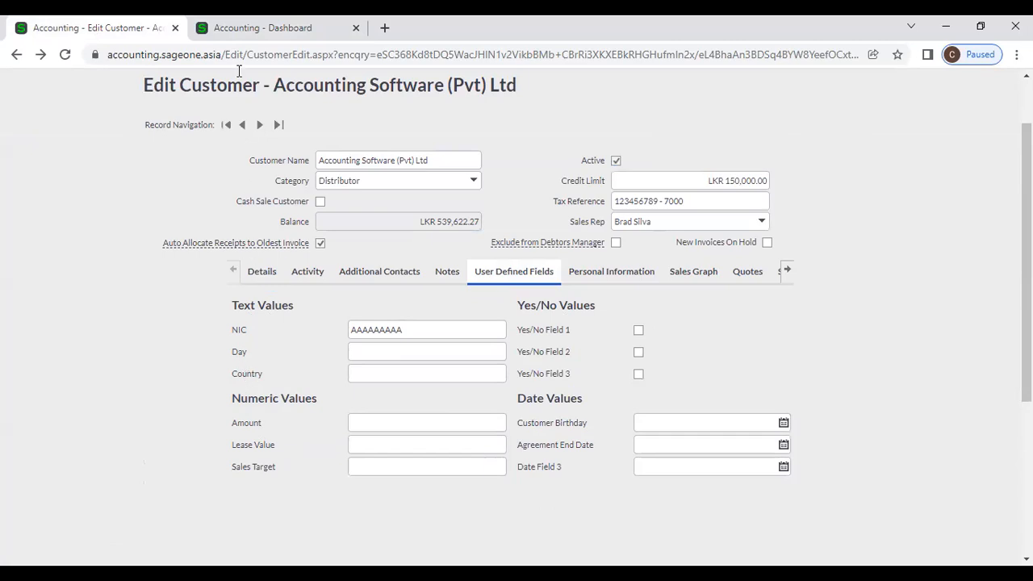
Step: Open the customer user defined fields in Company Settings in the other browser tab
click(240, 32)
click(553, 115)
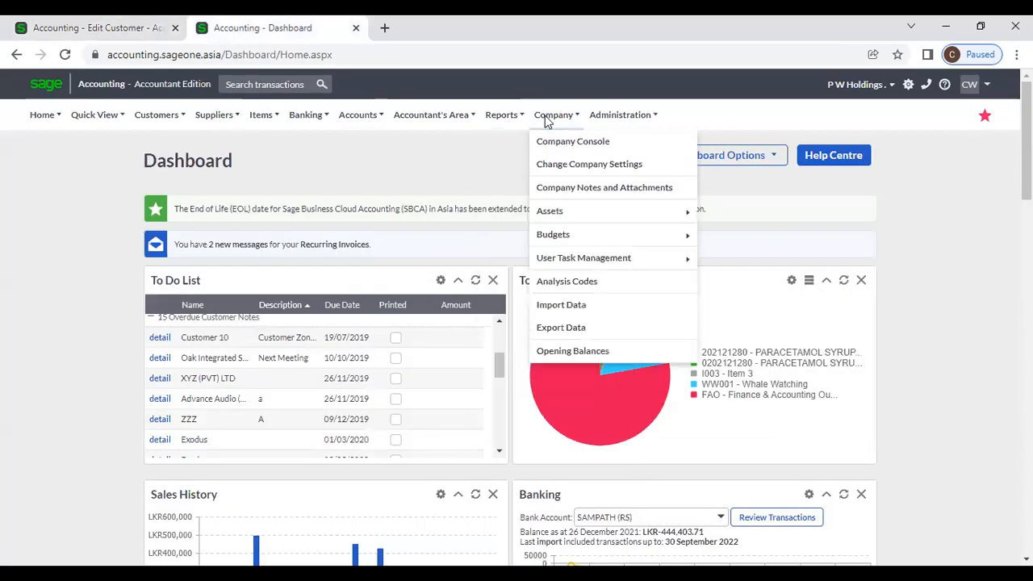
click(552, 163)
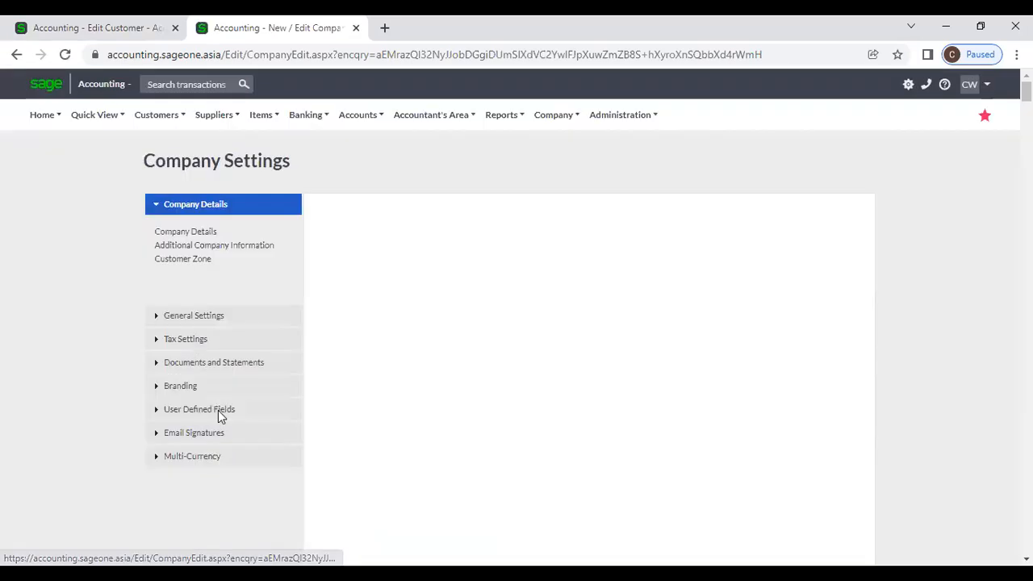
click(217, 414)
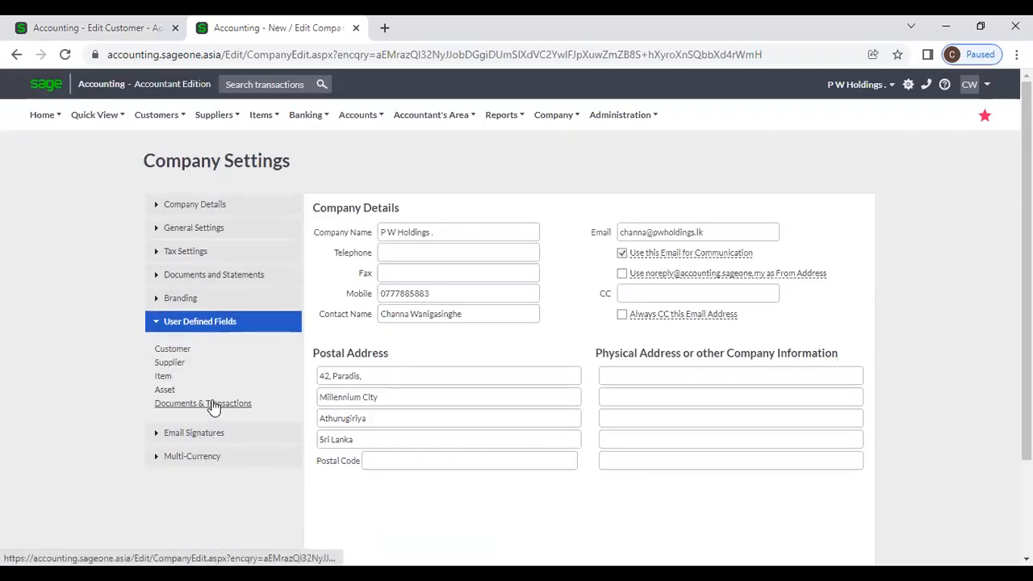
click(185, 351)
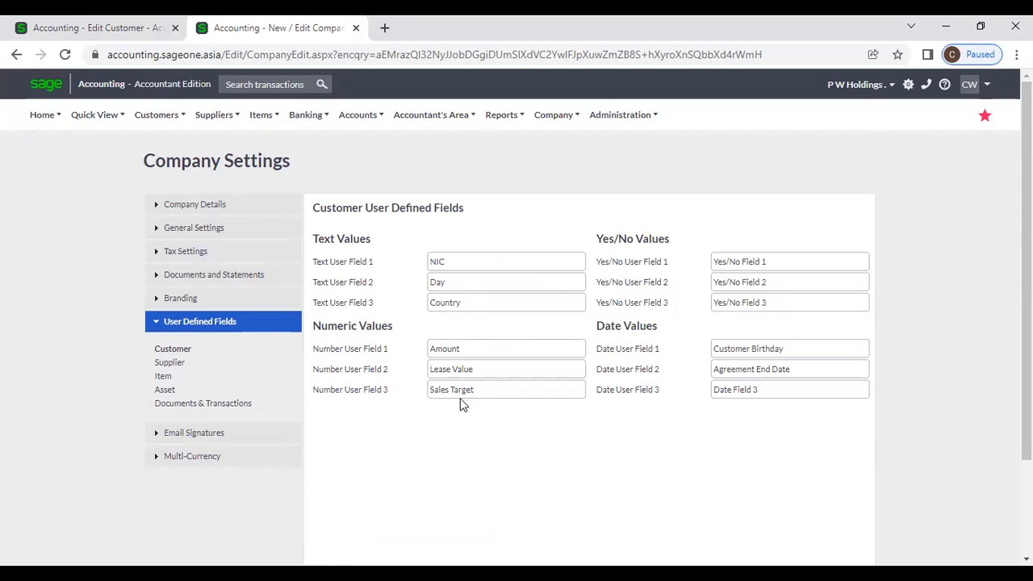
Step: Return to the customer record and examine the text, numeric, yes/no and date user defined fields
click(81, 36)
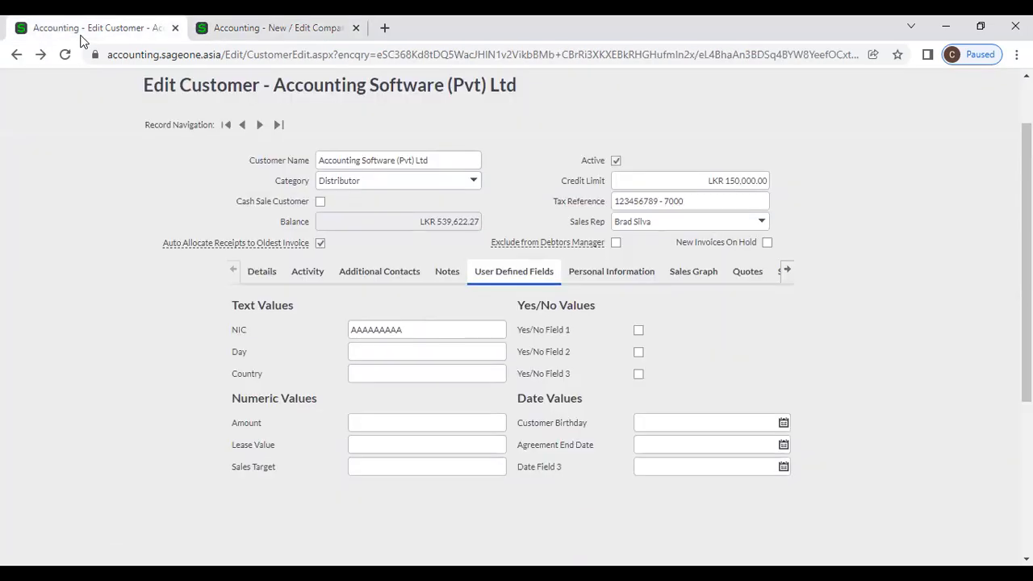
scroll(575, 399, down, 2)
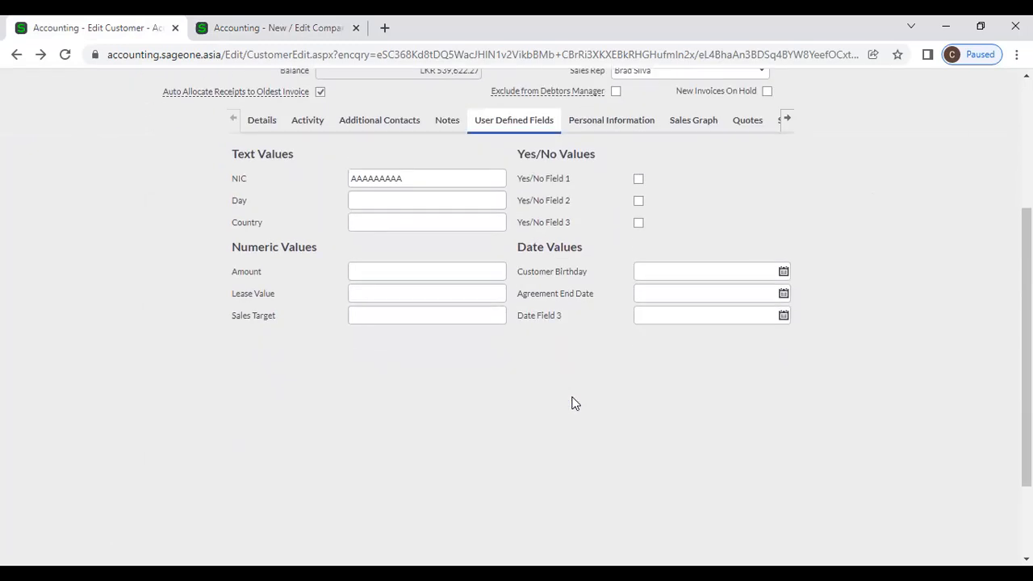
scroll(571, 404, down, 2)
scroll(571, 408, up, 3)
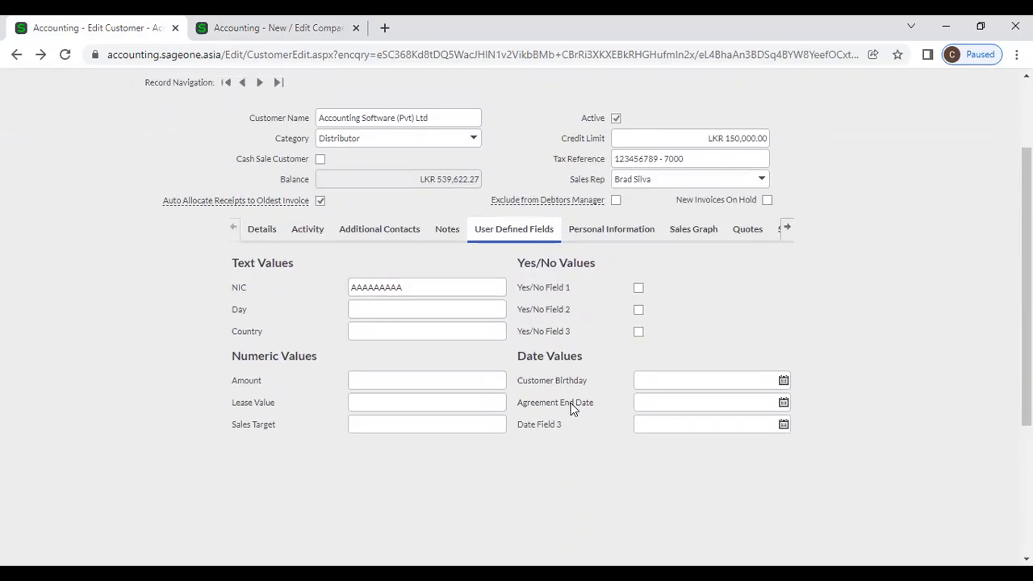
Step: Review the customer's personal information protection settings and sales graph
click(611, 231)
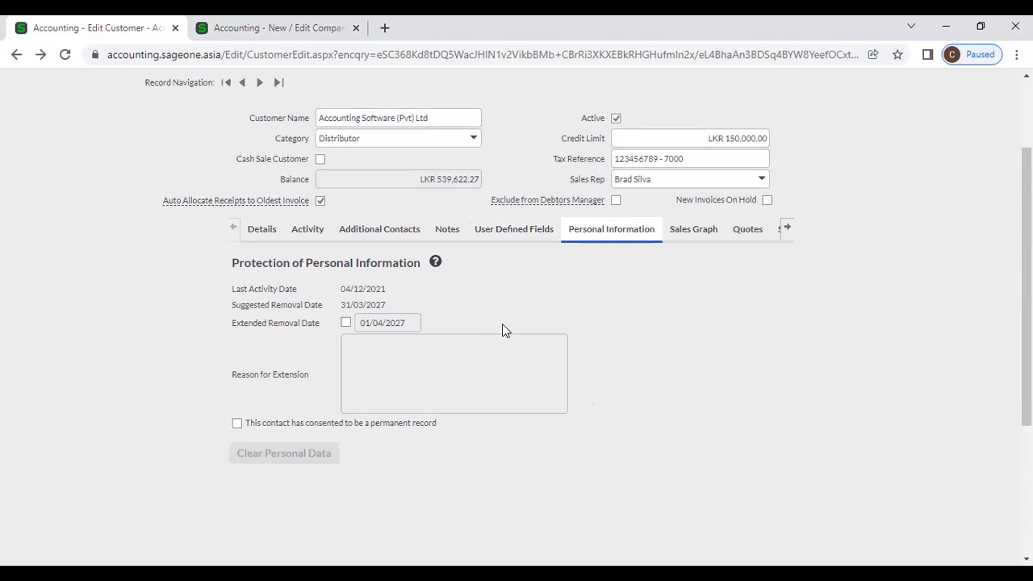
click(664, 233)
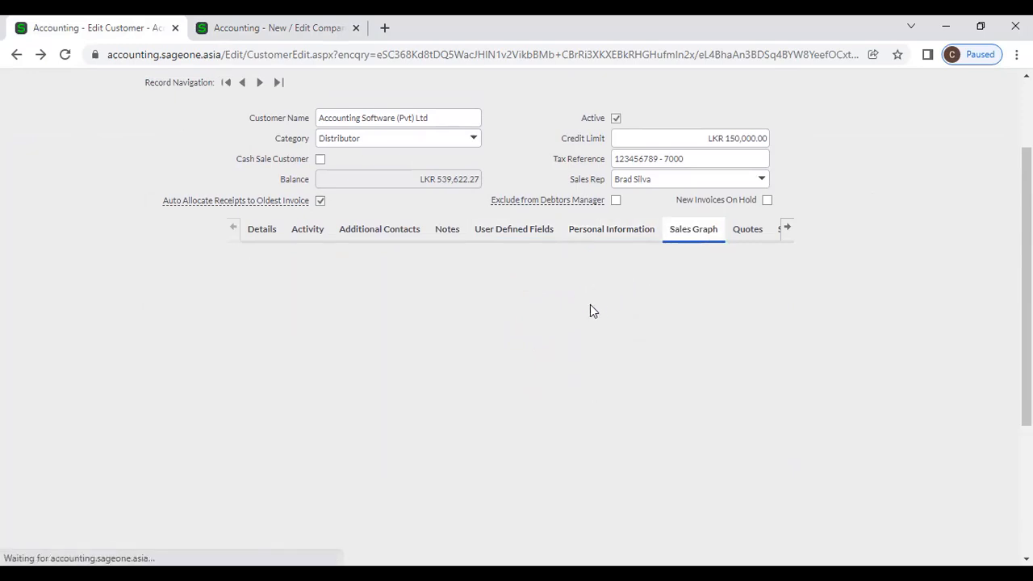
scroll(576, 308, down, 1)
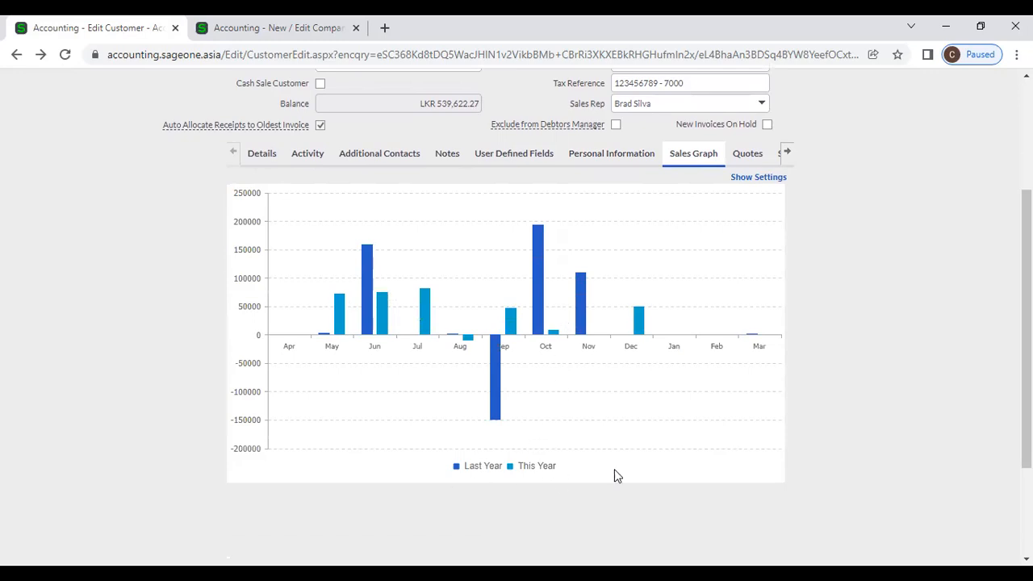
scroll(614, 476, up, 3)
Step: Review the customer's quotes and sales orders
click(747, 351)
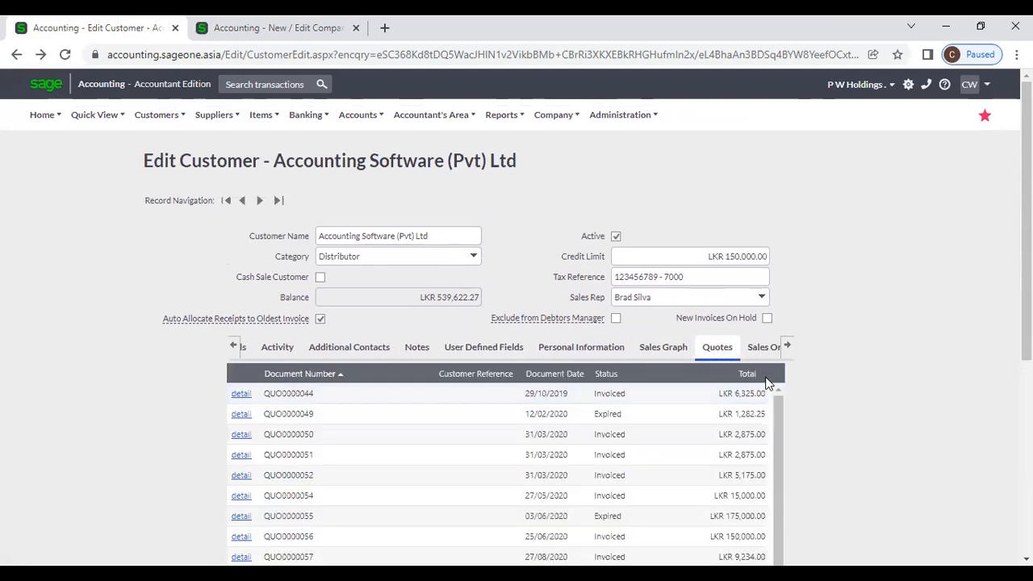
scroll(750, 376, down, 2)
scroll(614, 317, down, 1)
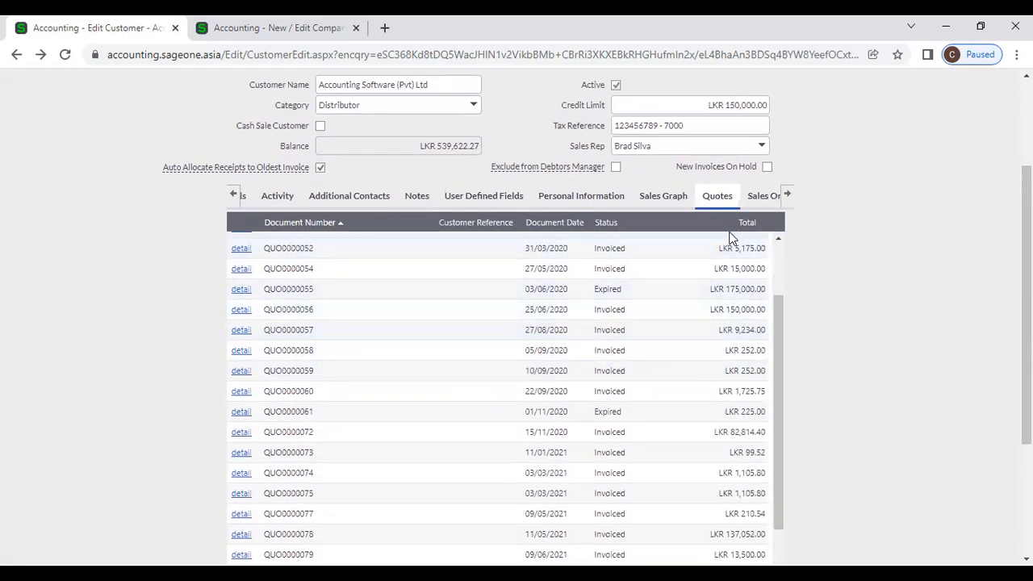
click(761, 203)
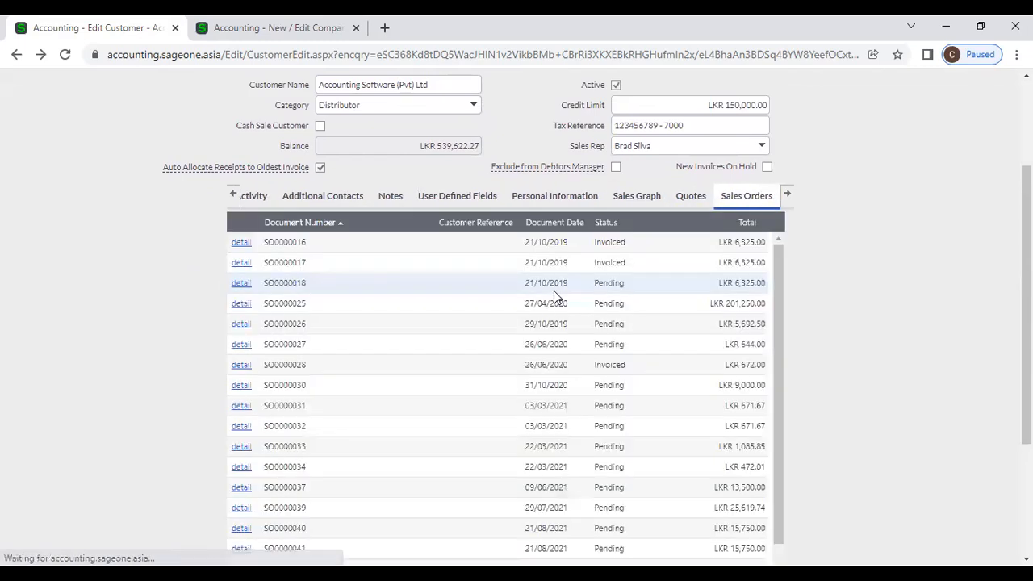
Step: View the customer's unpaid invoices and the report layouts assigned to the customer
click(786, 197)
click(680, 196)
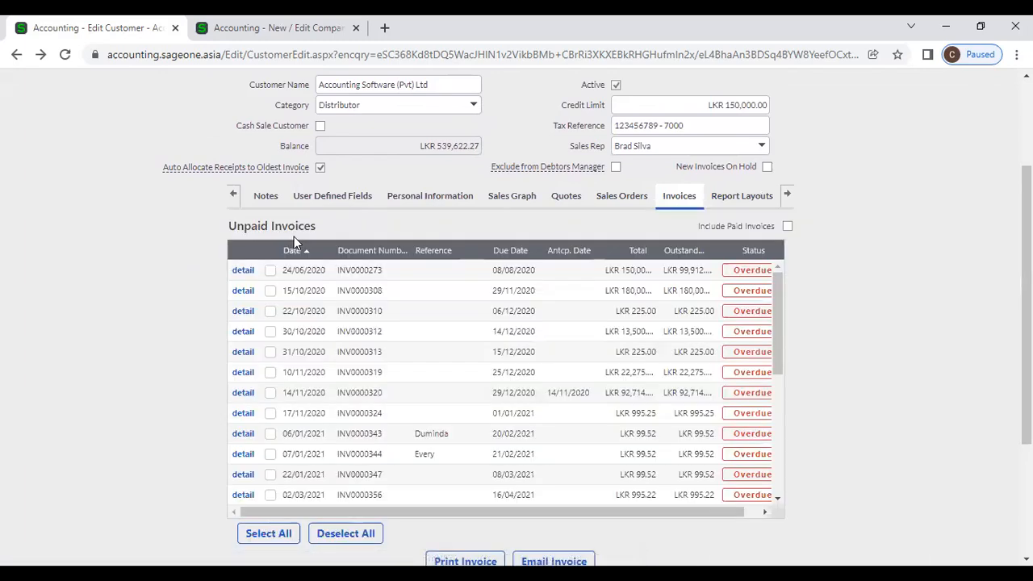
click(721, 199)
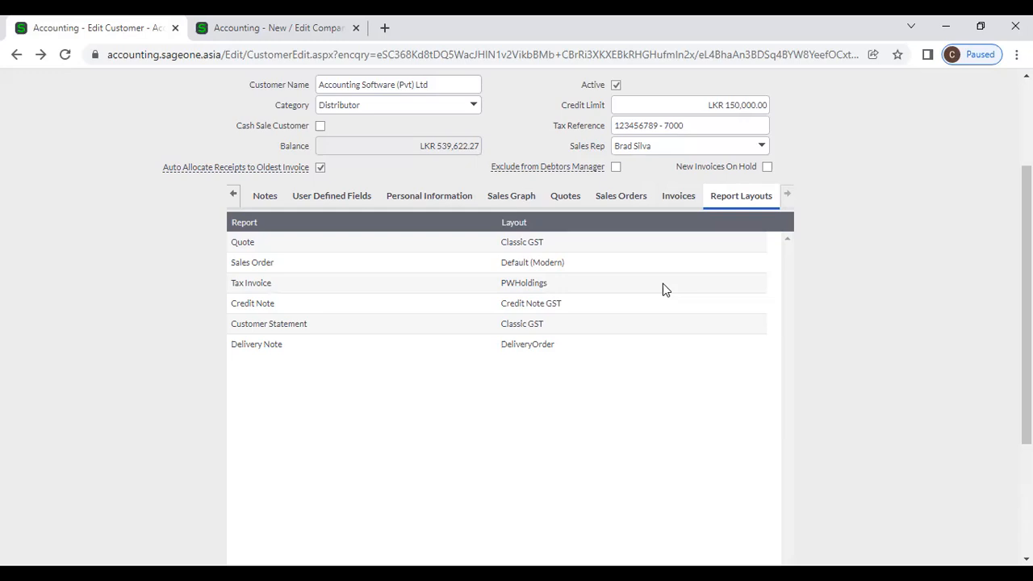
Step: Show the desktop to locate the Accounting Custom Layout Designer, and return to the customer's report layouts
click(945, 27)
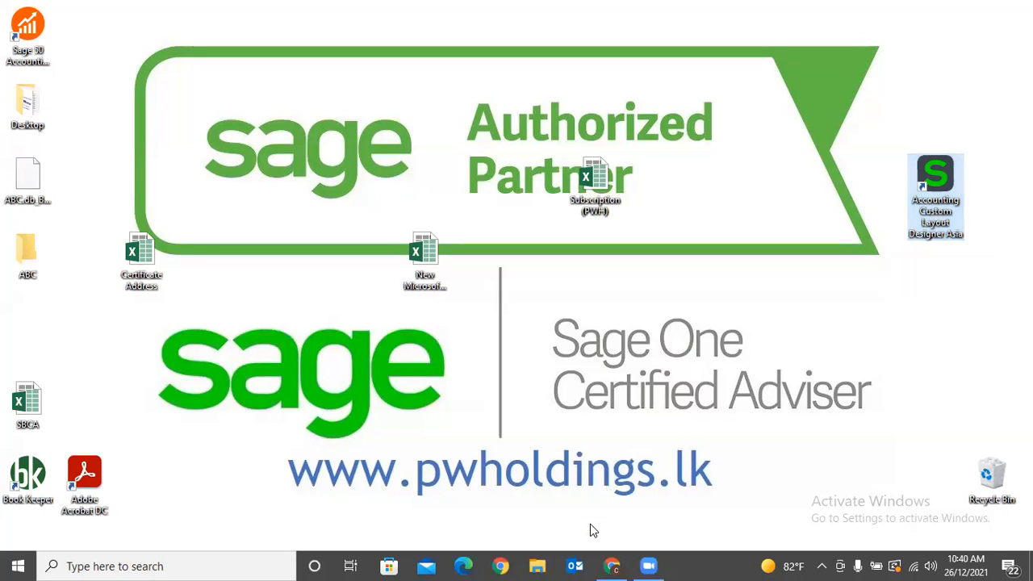
click(609, 565)
click(207, 316)
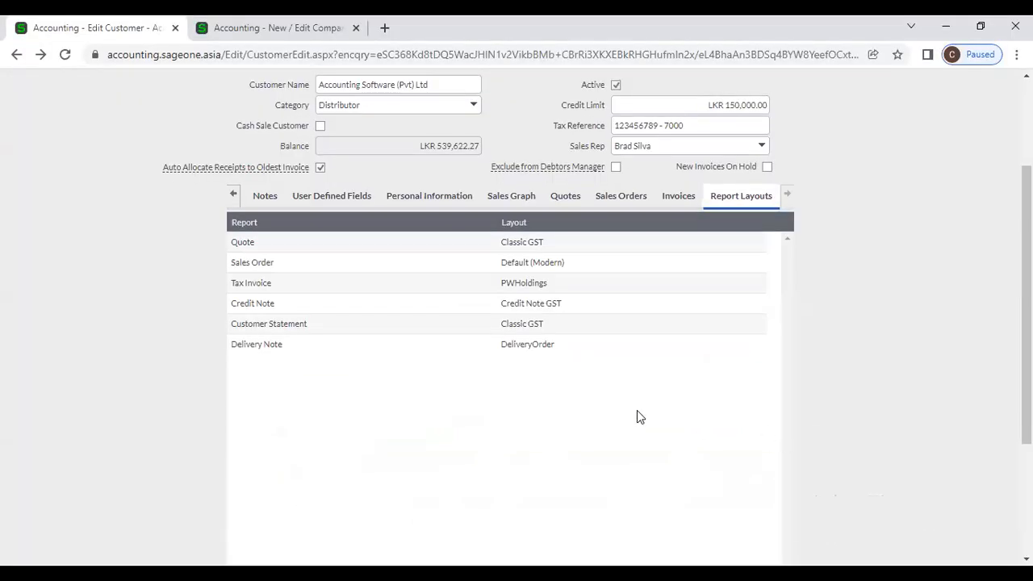
Step: Inspect the layout assigned to the customer's Tax Invoice without changing it
click(692, 284)
click(759, 284)
click(759, 284)
click(864, 289)
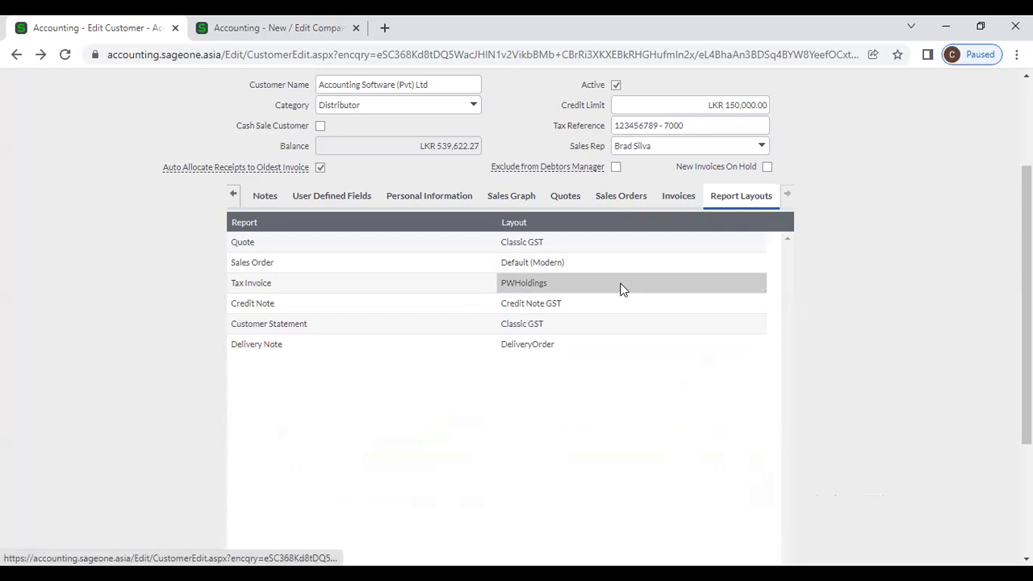
Step: Recap the customer record's details, additional contacts, notes, user defined fields, activity and personal information
scroll(620, 289, down, 3)
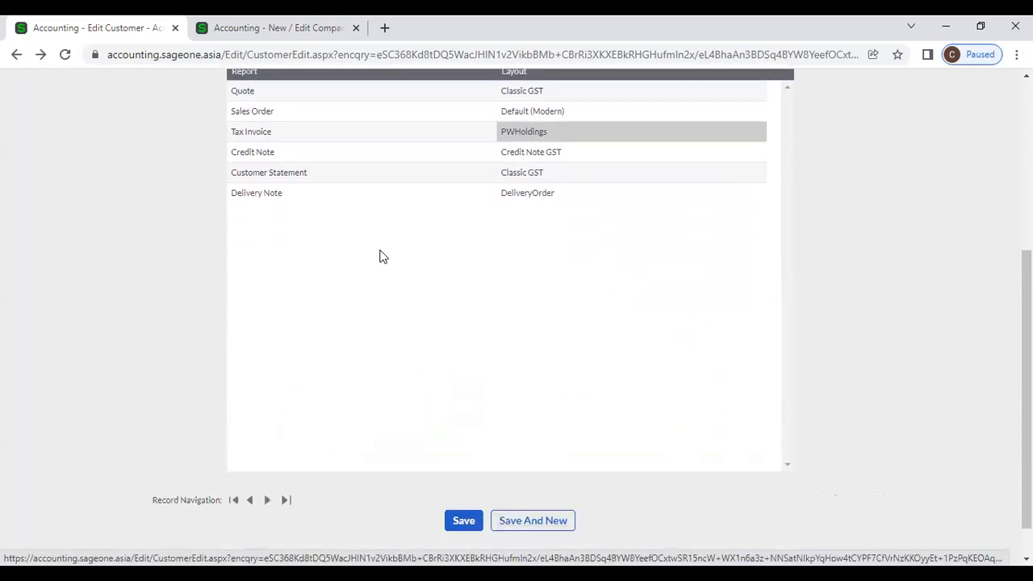
scroll(258, 375, up, 4)
click(233, 347)
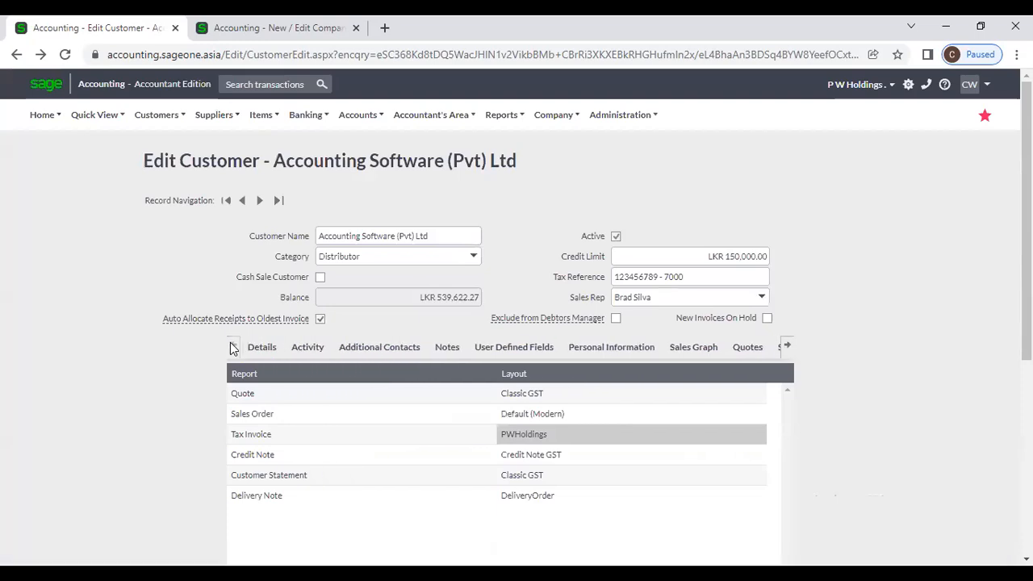
click(261, 352)
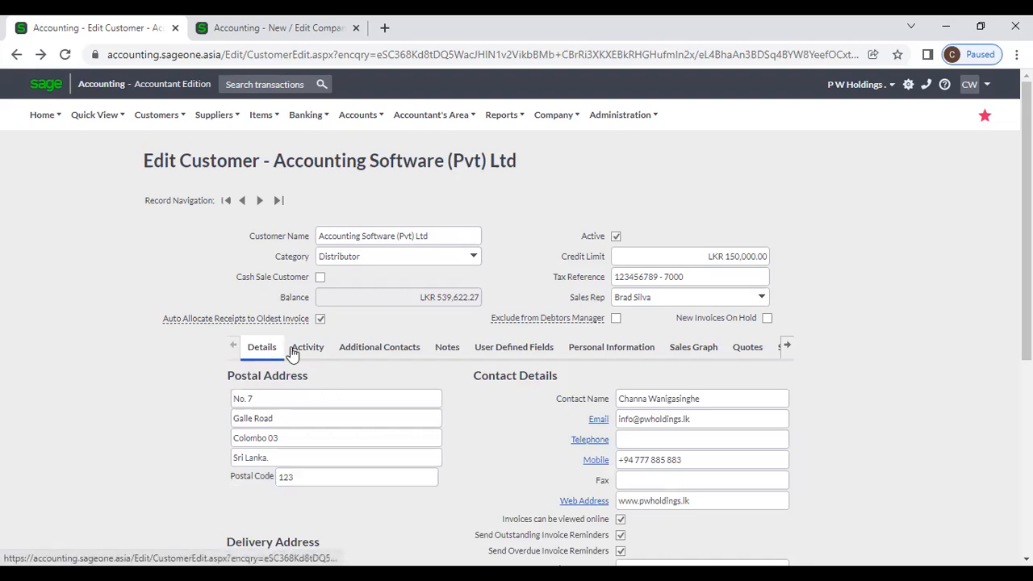
click(361, 353)
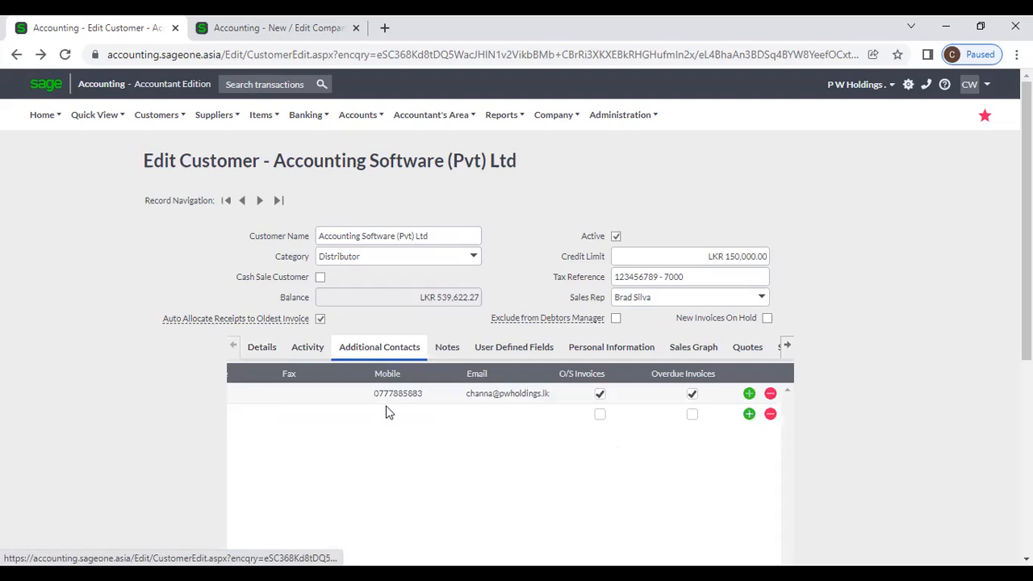
click(436, 350)
click(509, 349)
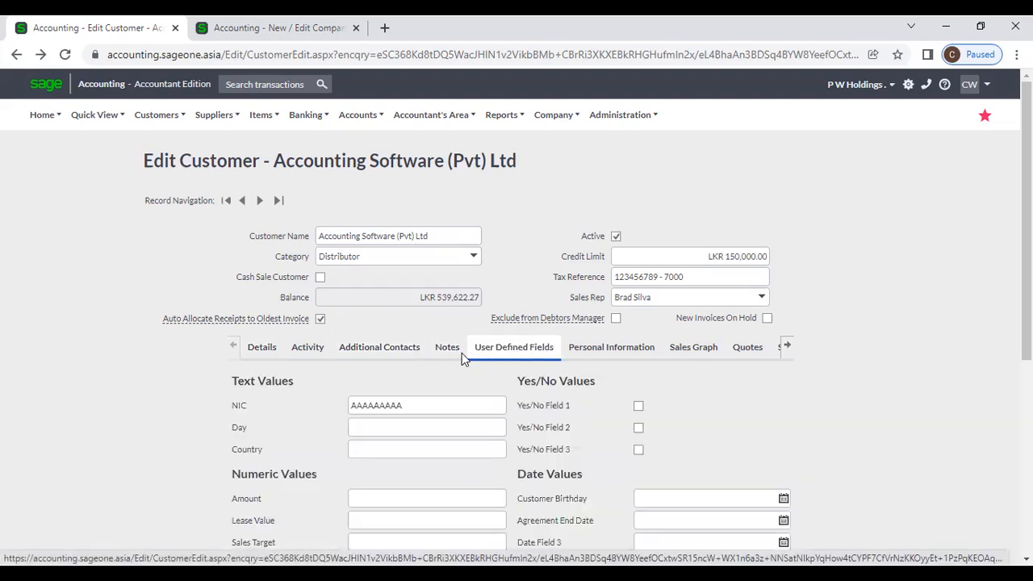
click(308, 349)
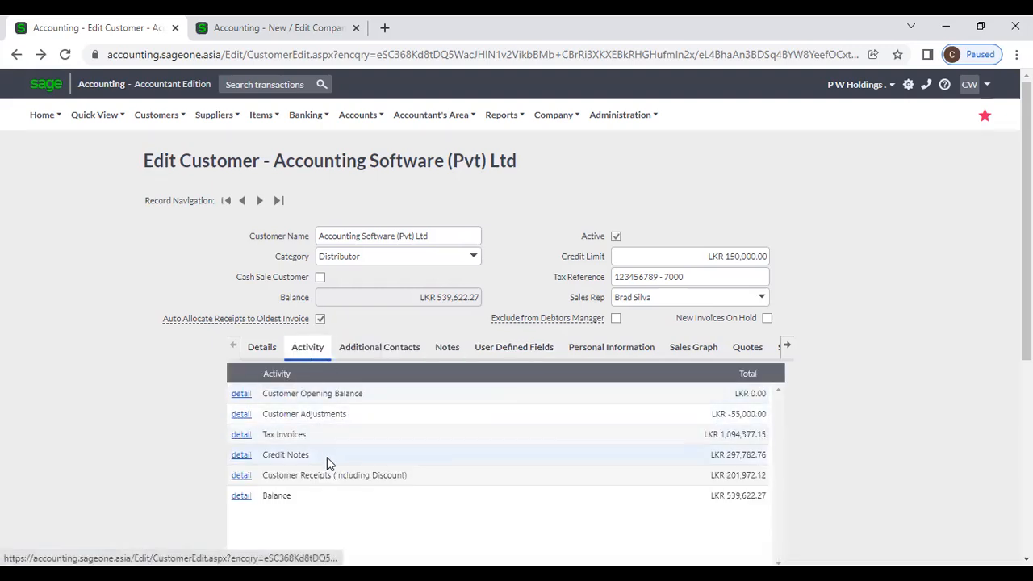
click(394, 352)
click(614, 351)
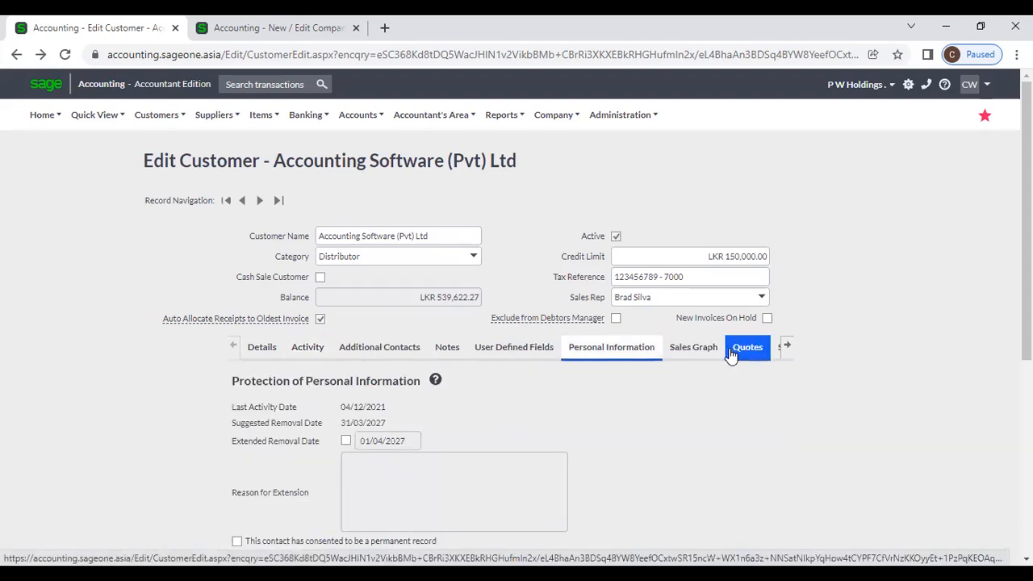
Step: Review the customer's sales graph, quotes, sales orders and unpaid invoices
click(706, 353)
click(744, 353)
click(787, 345)
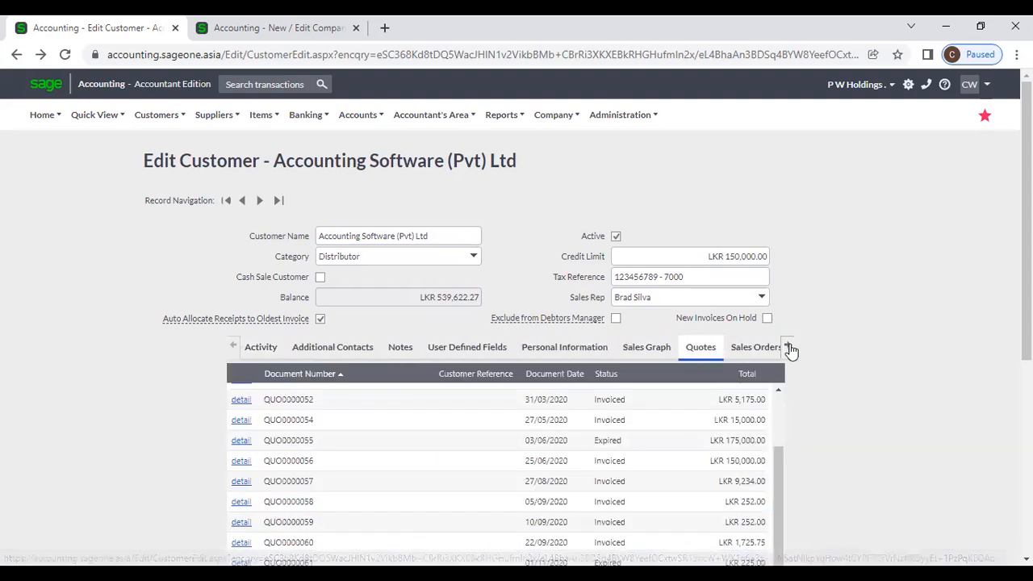
click(637, 352)
click(679, 347)
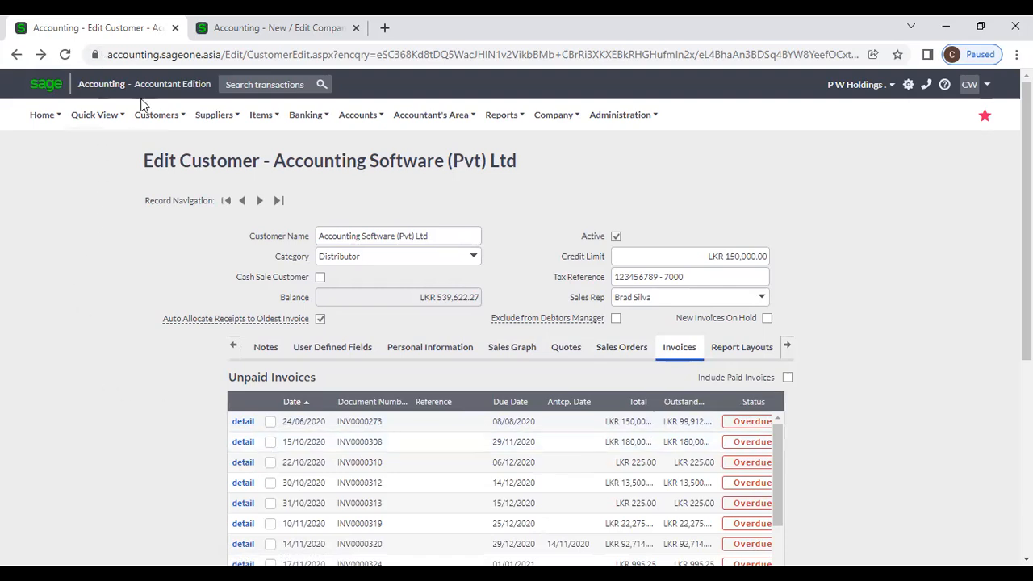
Step: Leave the customer record and open the List of Customers
mouse_move(153, 117)
mouse_move(152, 164)
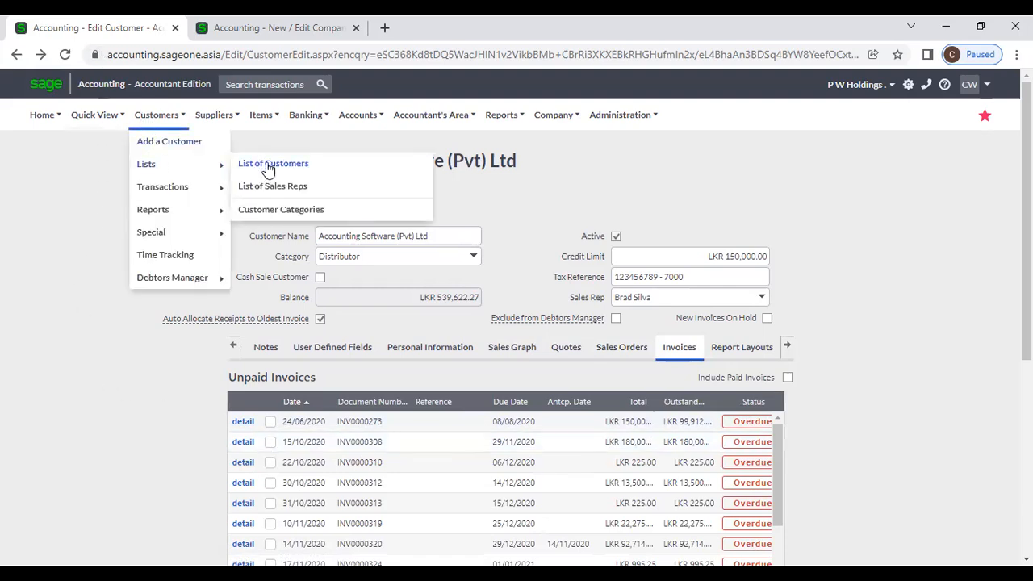
click(269, 166)
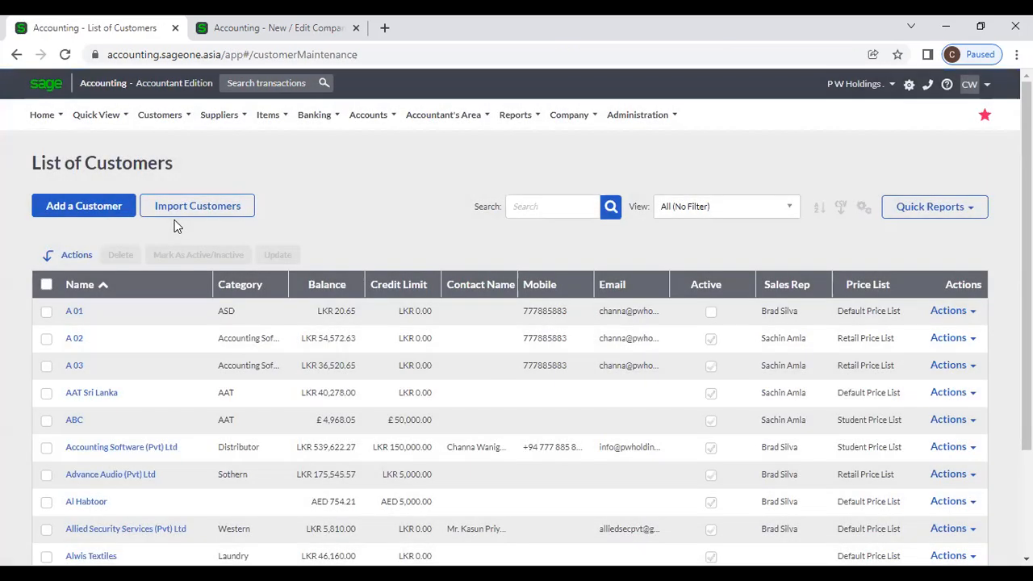
mouse_move(166, 124)
mouse_move(172, 167)
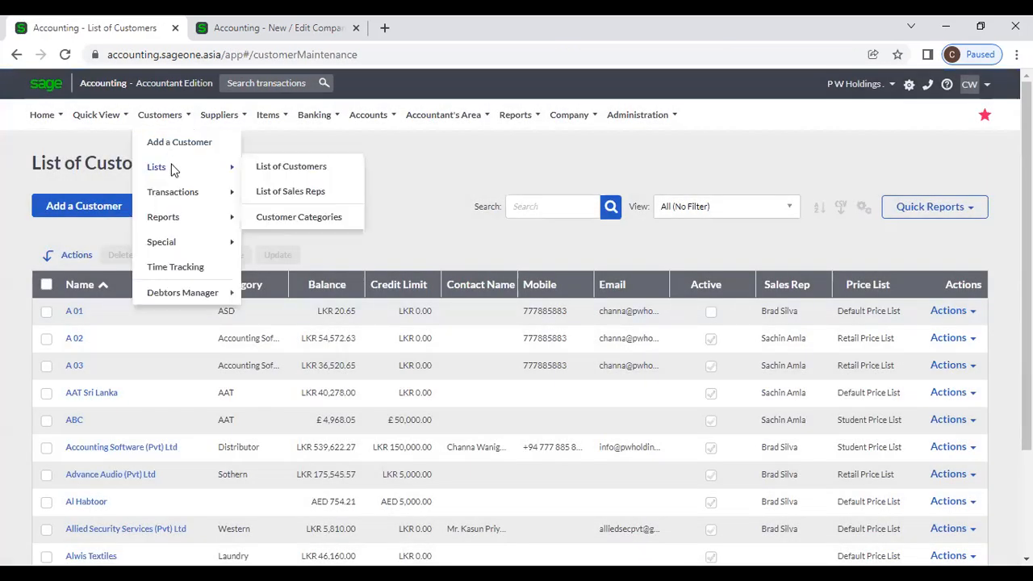
click(269, 167)
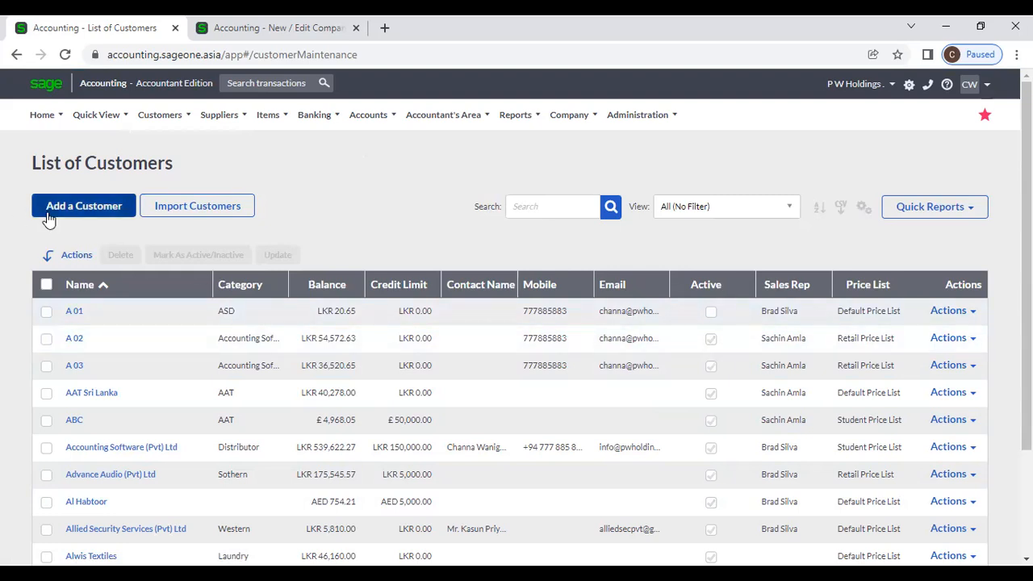
Step: Review the columns and user defined fields offered for customising the customer grid, leaving them unchanged
mouse_move(144, 129)
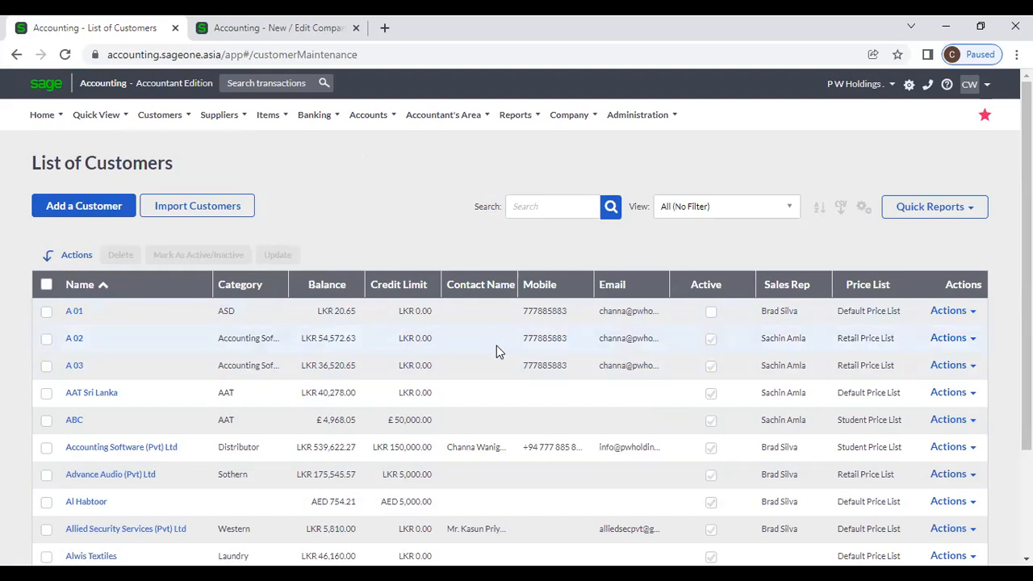
click(851, 228)
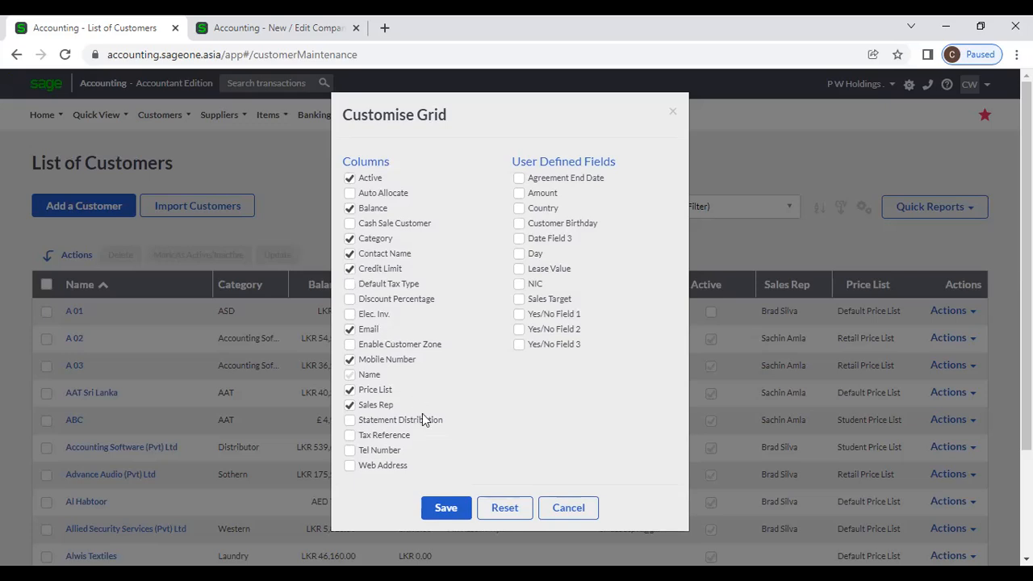
click(574, 511)
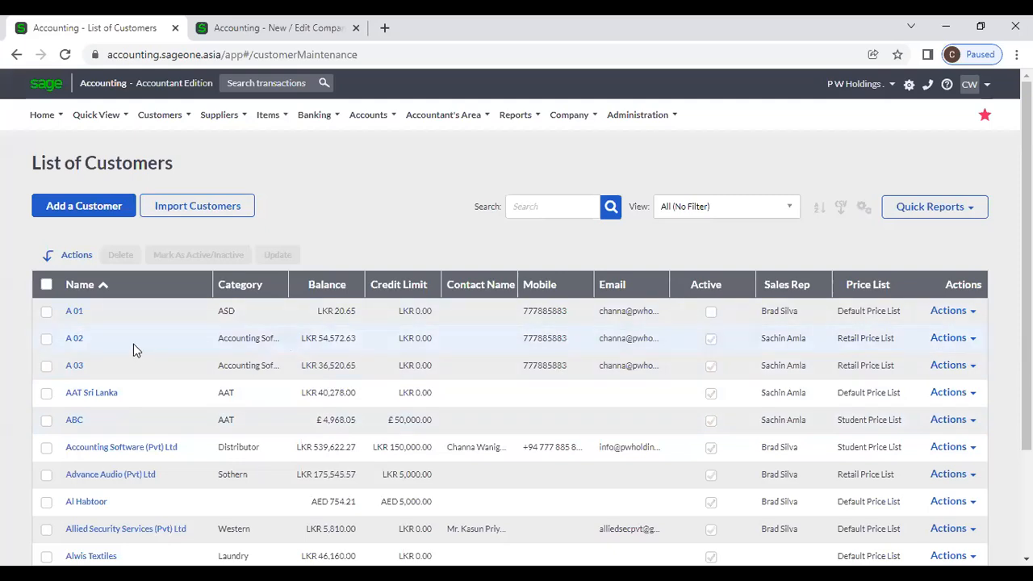
Step: Sort the customer list by name descending, and by balance in both directions, finishing with balance ascending
click(178, 284)
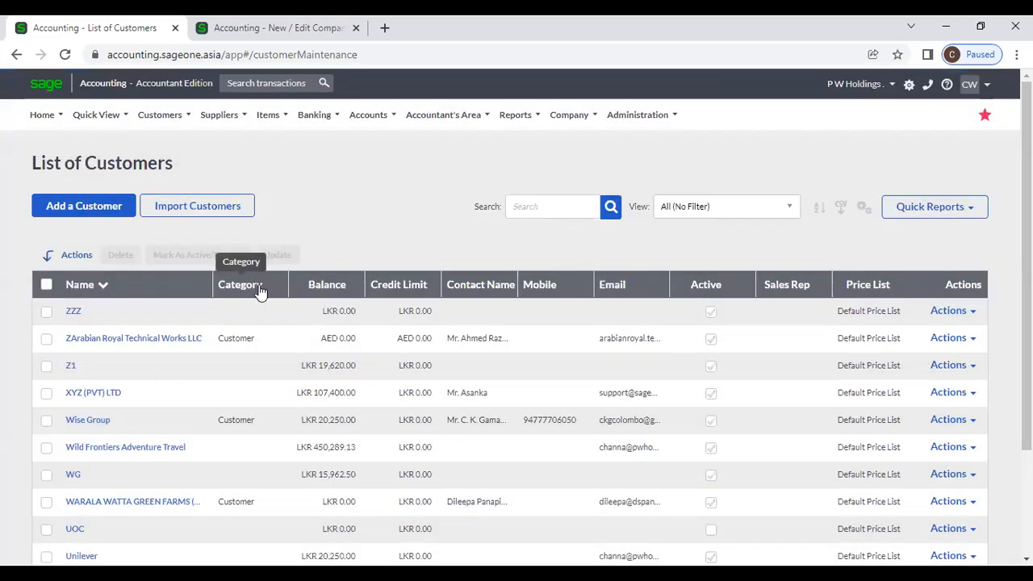
click(325, 287)
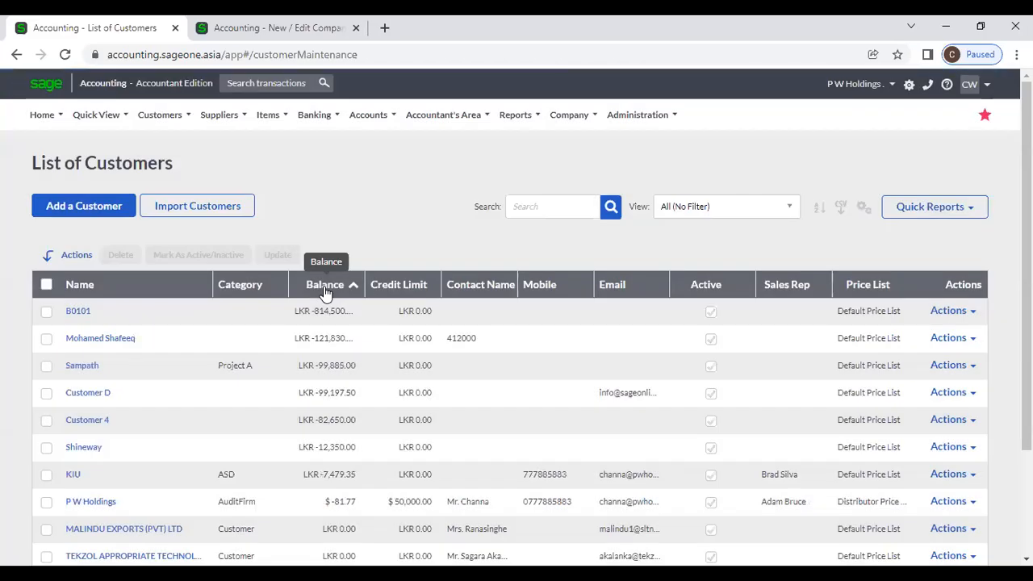
click(325, 287)
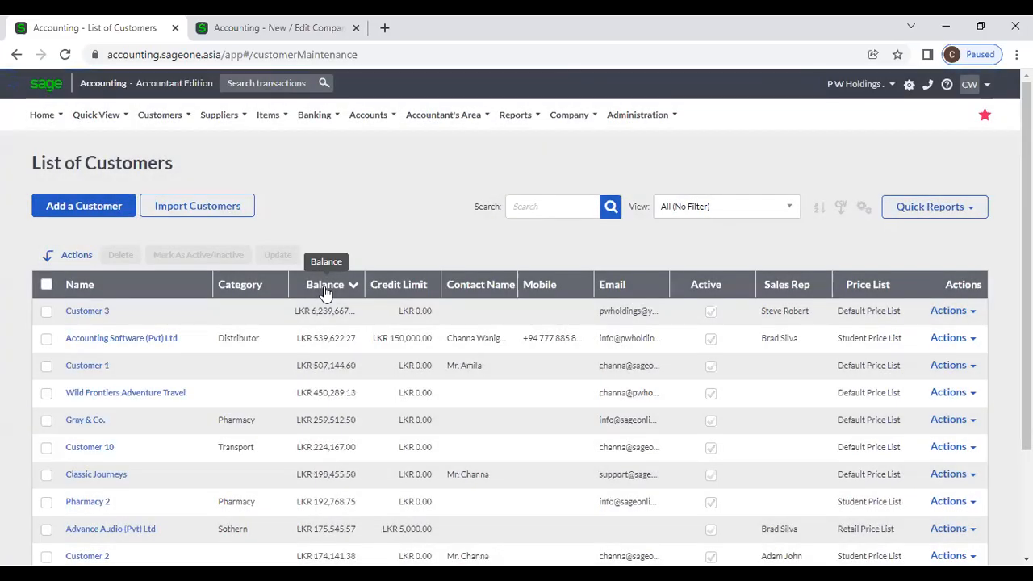
click(325, 289)
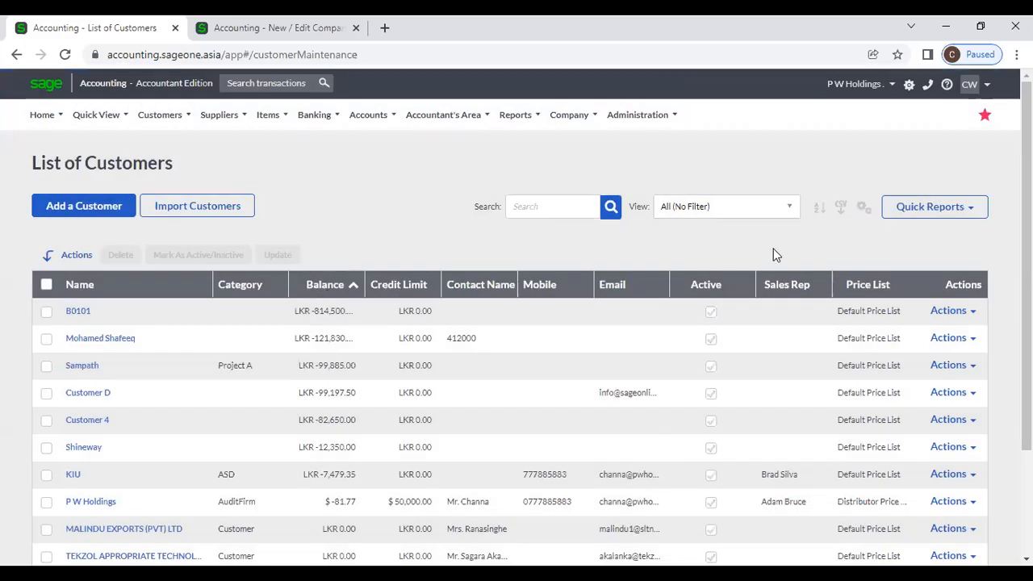
Step: Set up a multi-column sort by Active, True to False, and Amount, Smallest to Largest, and cancel it
click(819, 211)
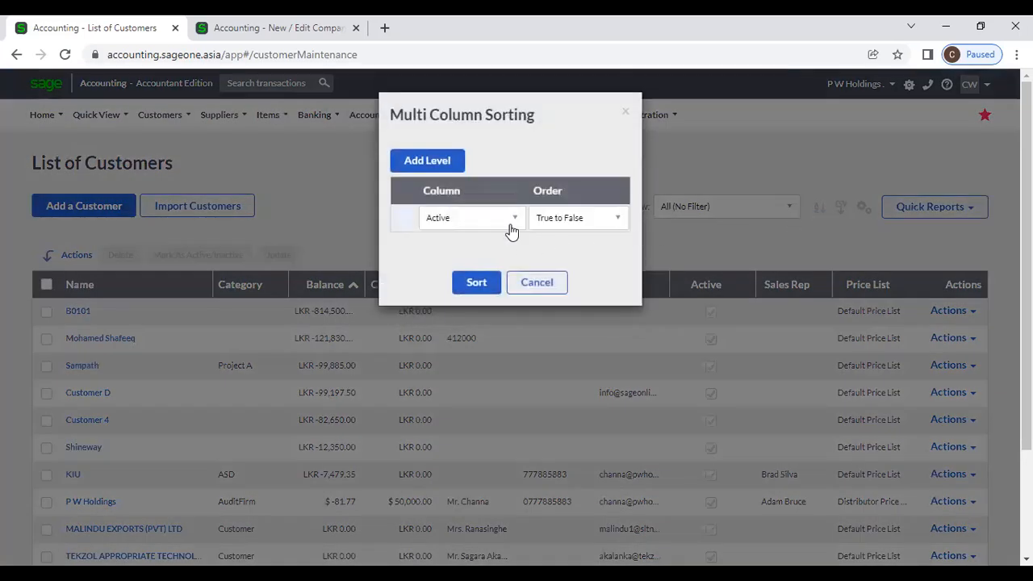
click(452, 164)
click(511, 247)
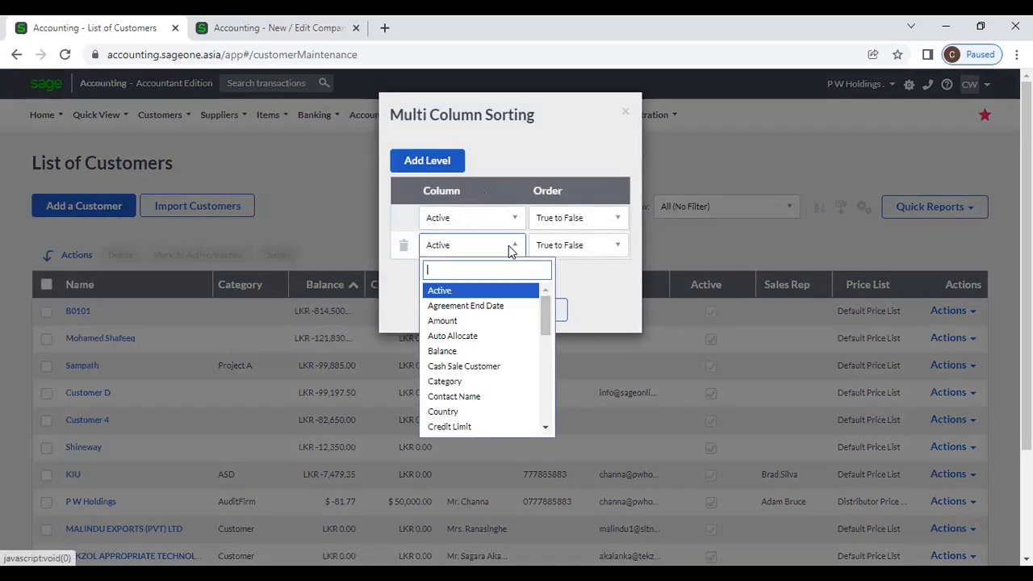
click(448, 324)
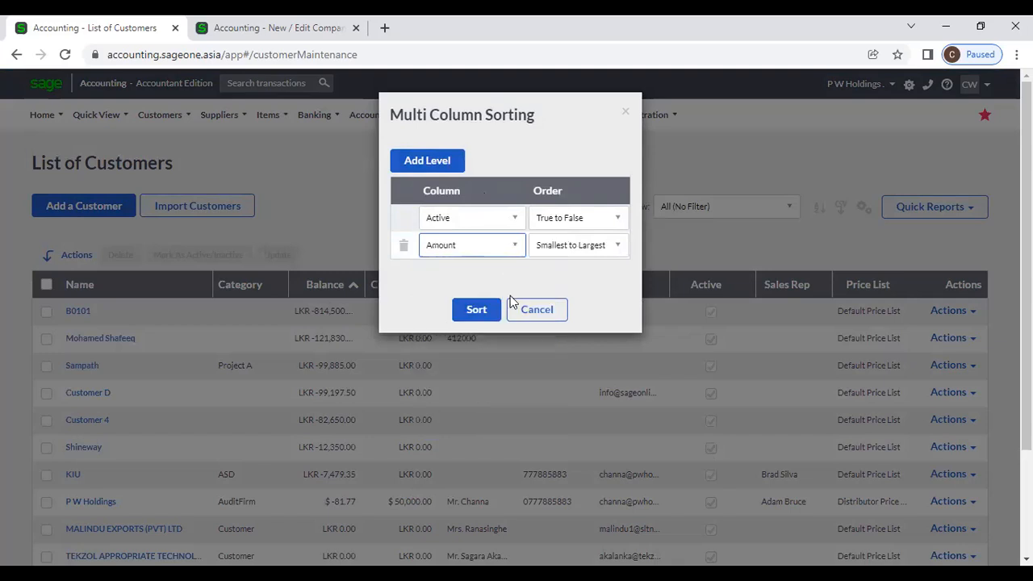
click(521, 307)
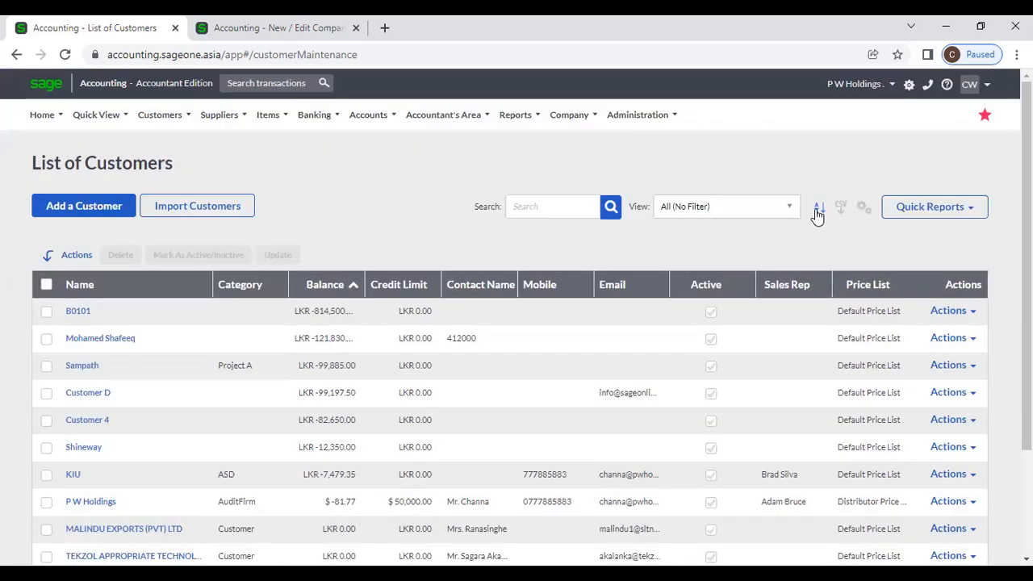
Step: Filter the list to customers who have bought this month, and restore the All (No Filter) view
click(788, 209)
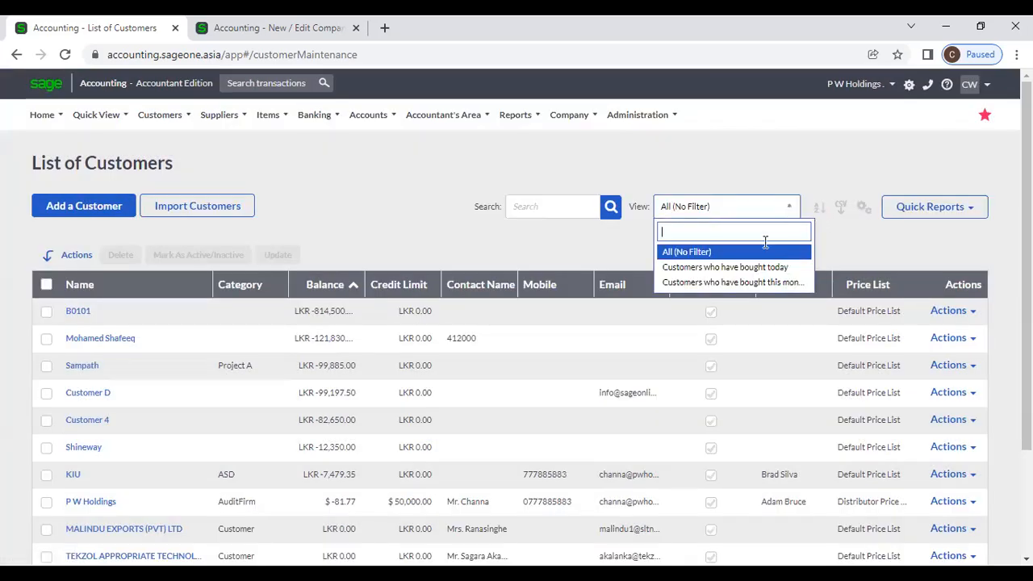
click(759, 284)
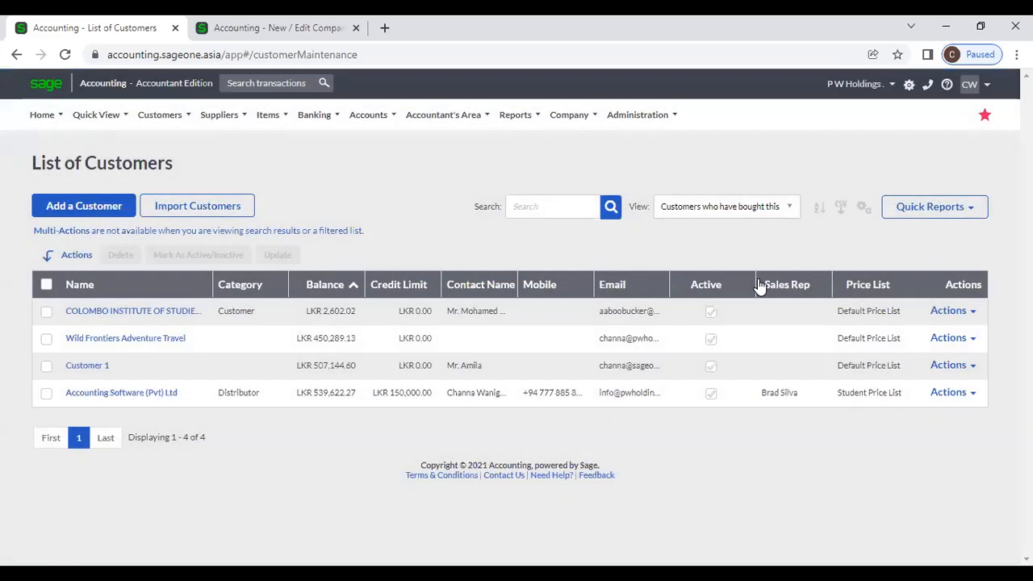
click(788, 207)
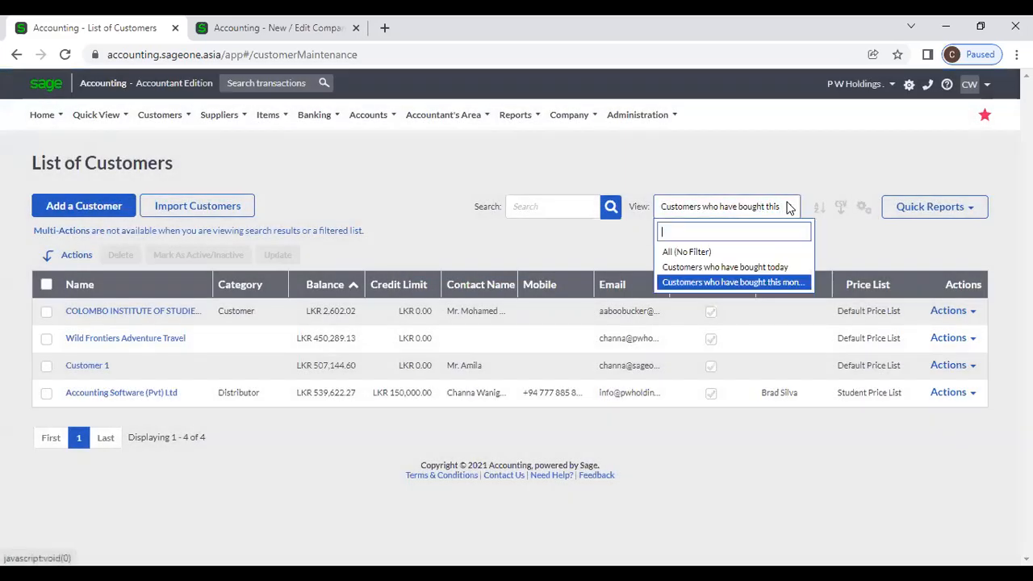
click(731, 257)
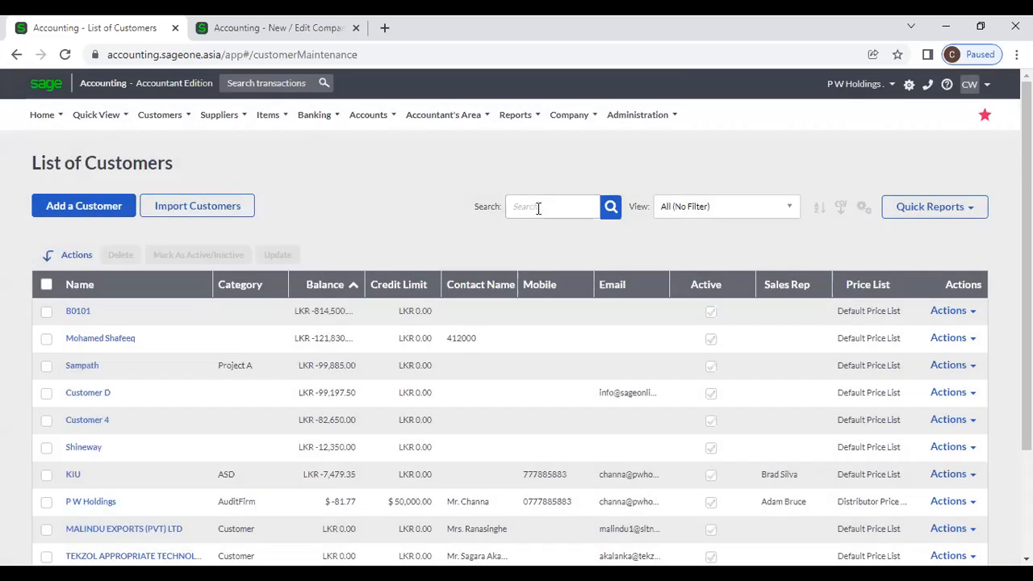
Step: Search the customer list for "P W" and clear the search
click(538, 208)
text(P W)
key(Return)
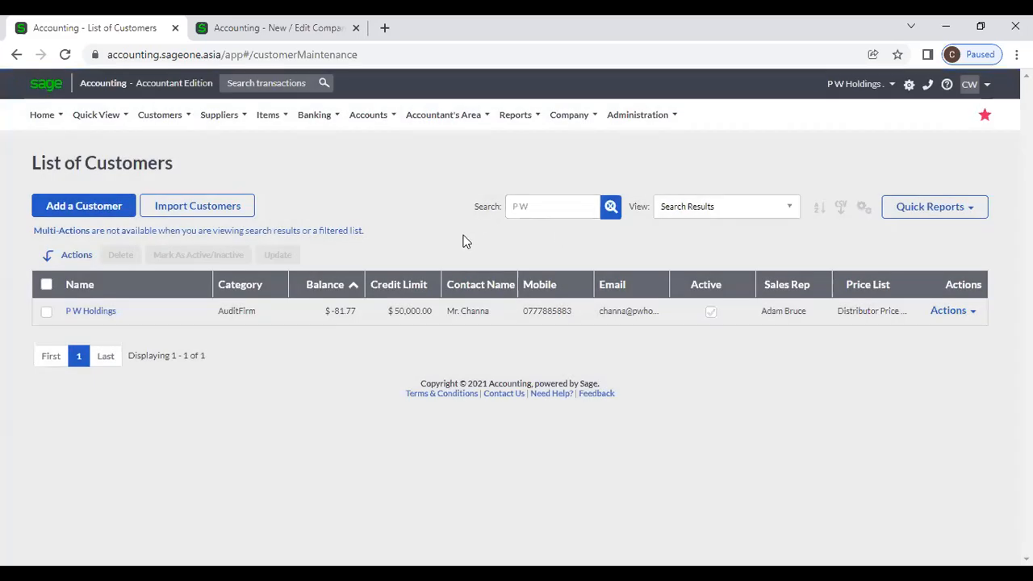
click(610, 208)
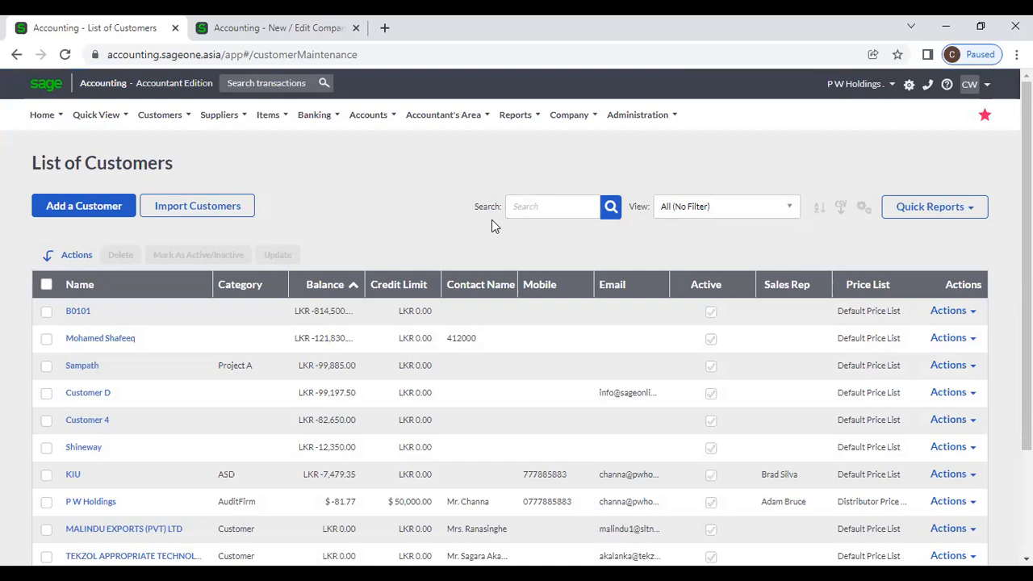
Step: Select the first three customers in the list to see the bulk actions, and deselect them
click(47, 313)
click(47, 340)
click(46, 366)
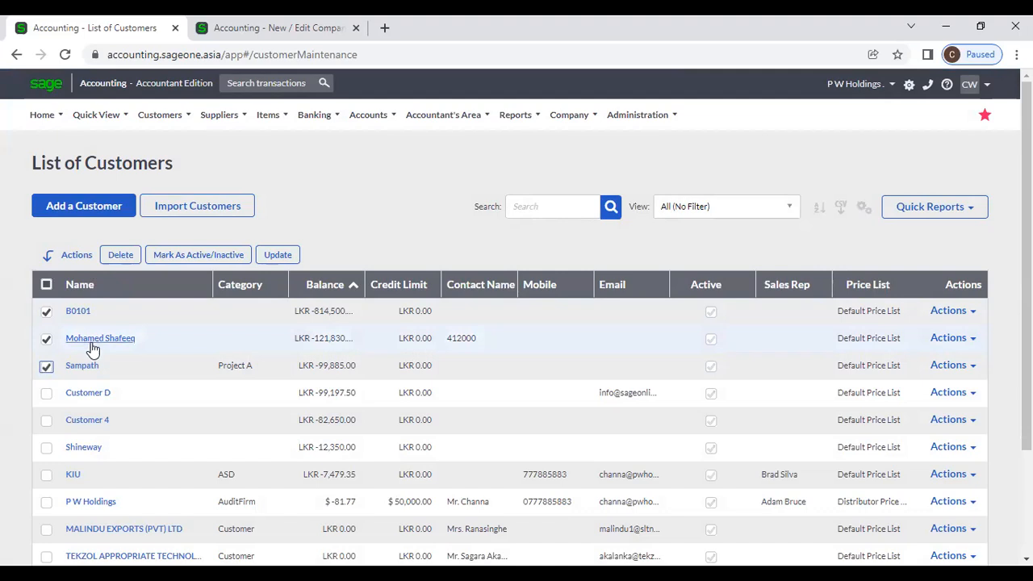
click(46, 367)
click(46, 339)
click(46, 312)
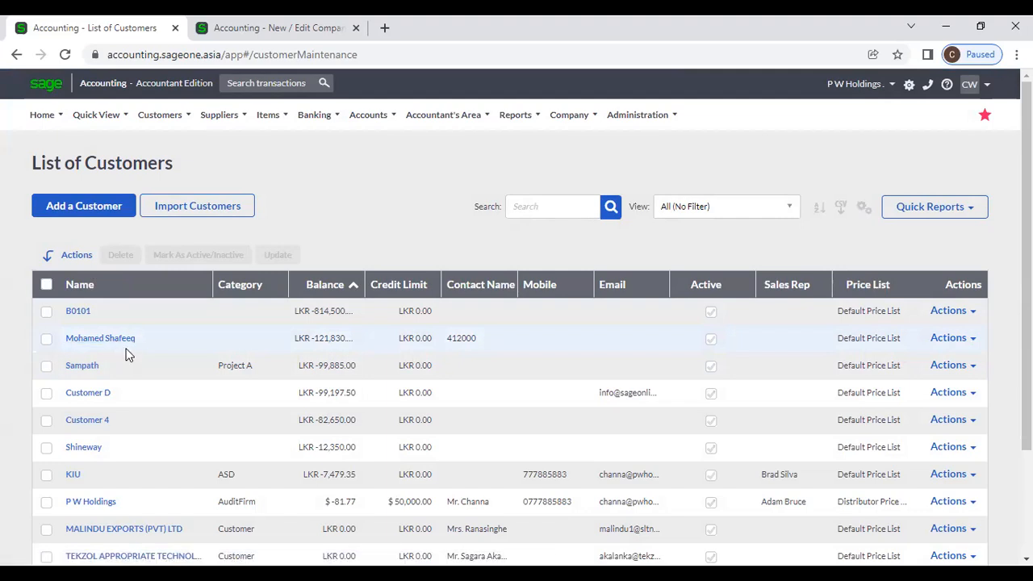
Step: Open customer B0101, look through its category choices and details, and return to the customer list
click(78, 313)
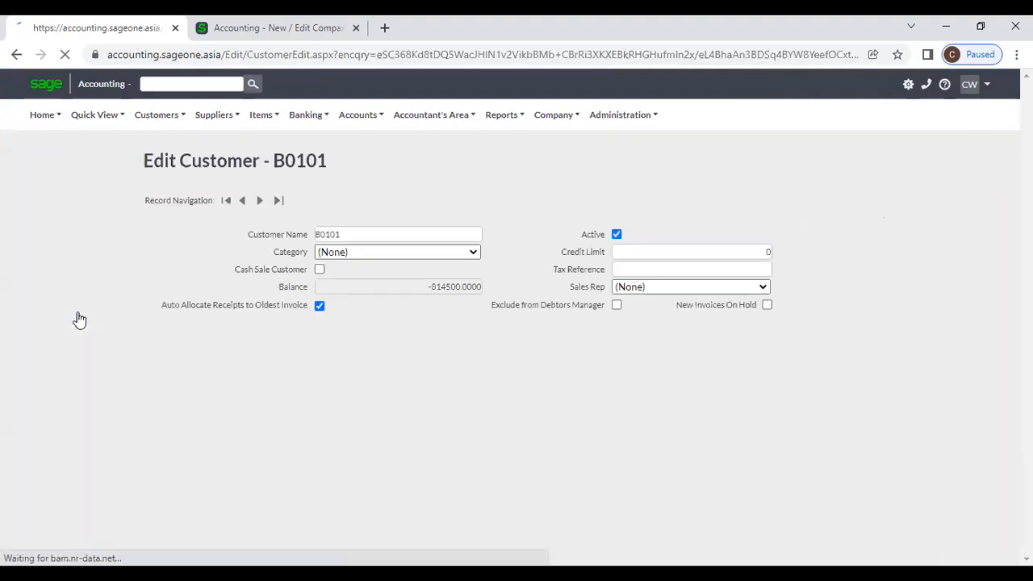
click(476, 256)
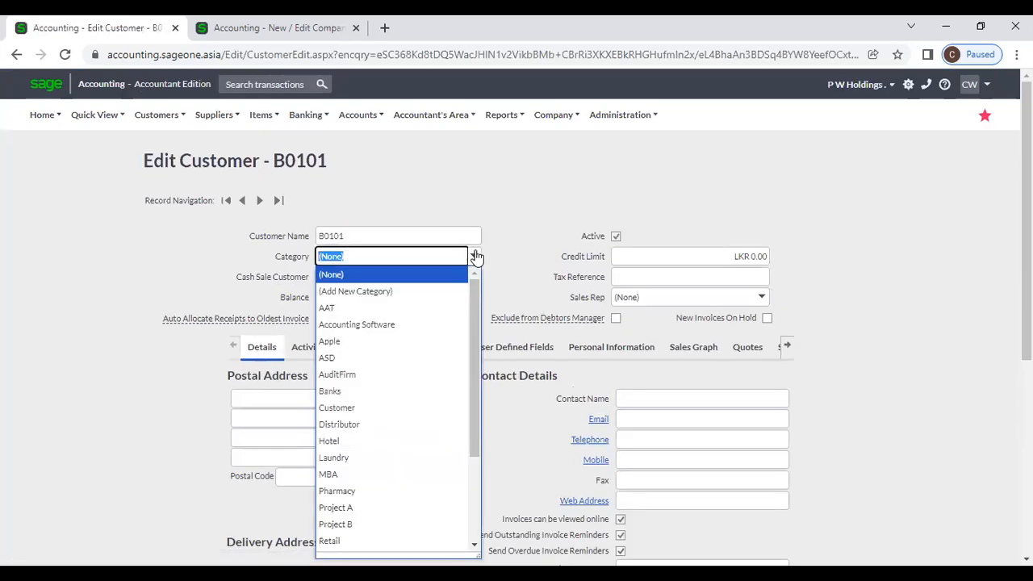
click(565, 242)
scroll(790, 275, down, 4)
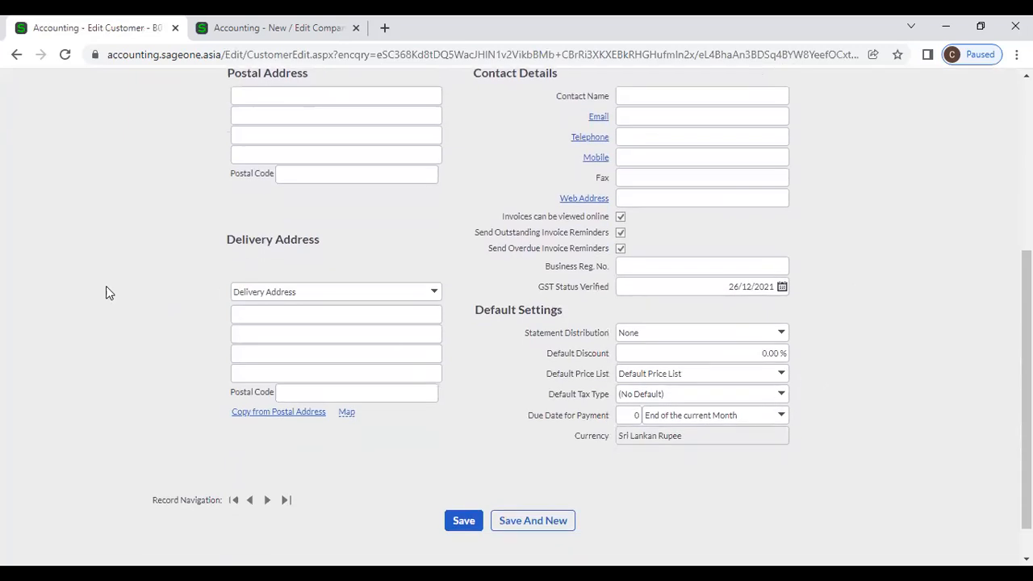
scroll(105, 293, up, 4)
click(16, 54)
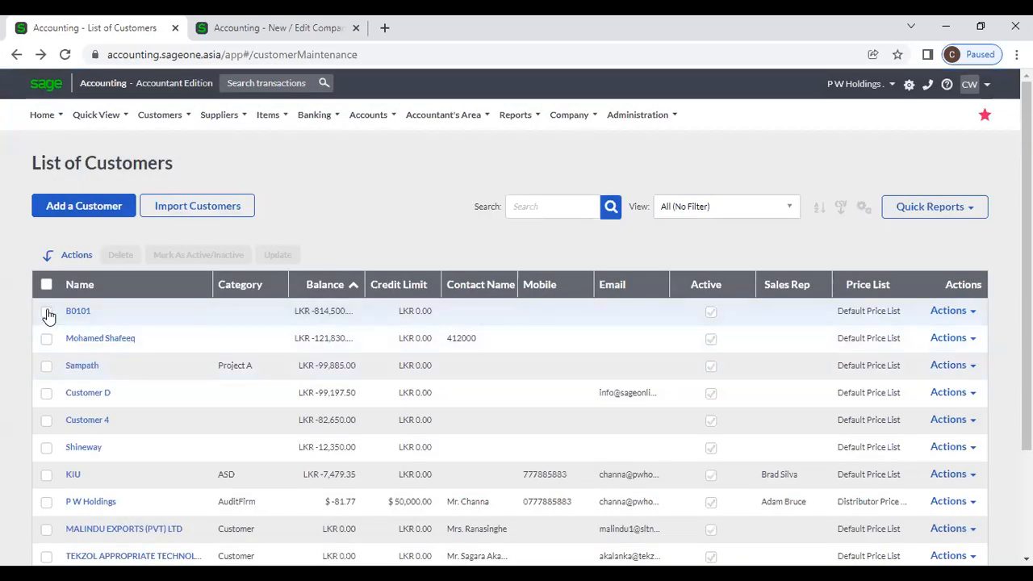
Step: Mark the first five customers in the list, B0101 through Customer 4, as inactive
click(46, 312)
click(46, 339)
click(46, 366)
click(45, 396)
click(46, 421)
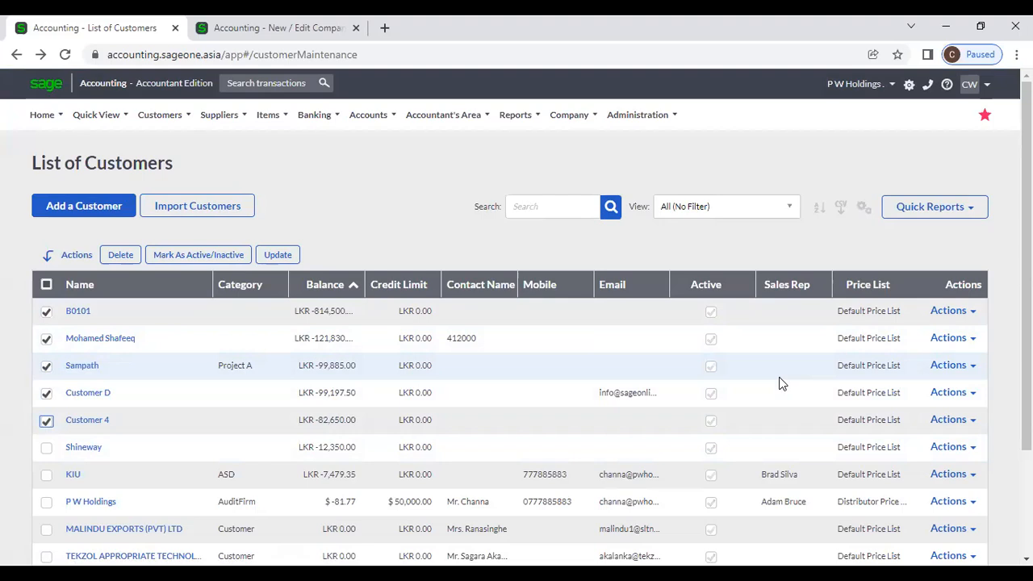
click(184, 252)
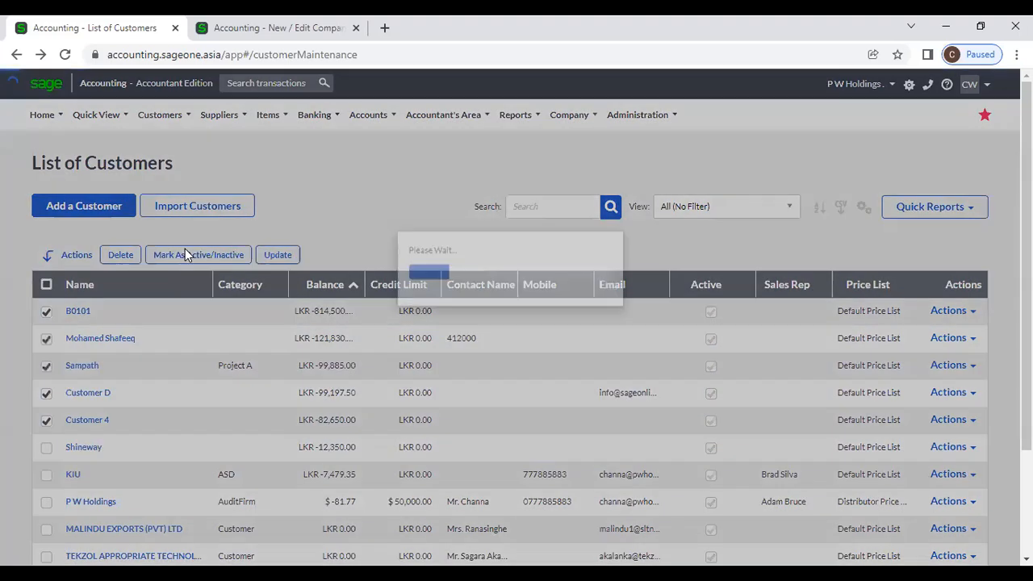
click(527, 163)
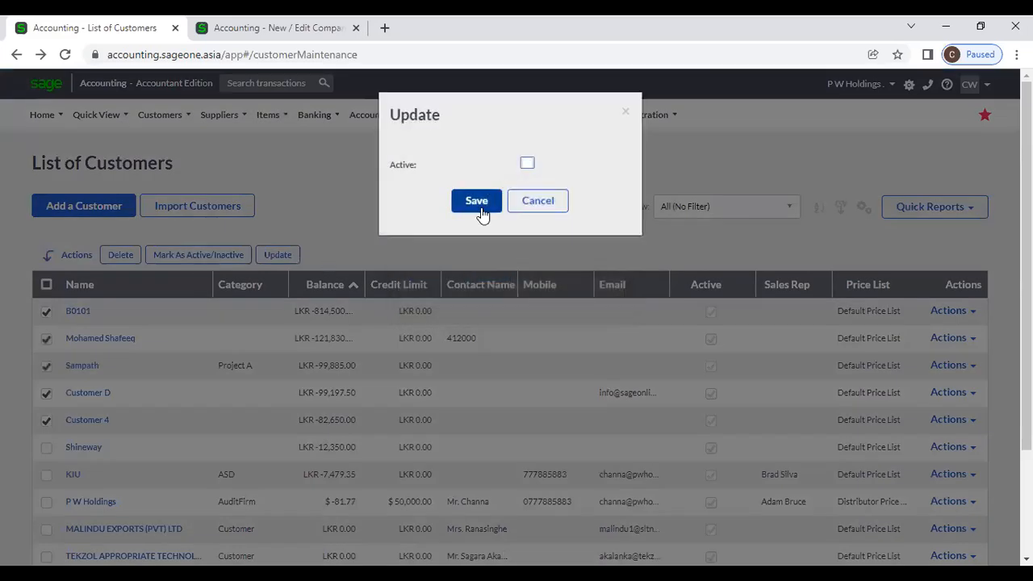
click(480, 210)
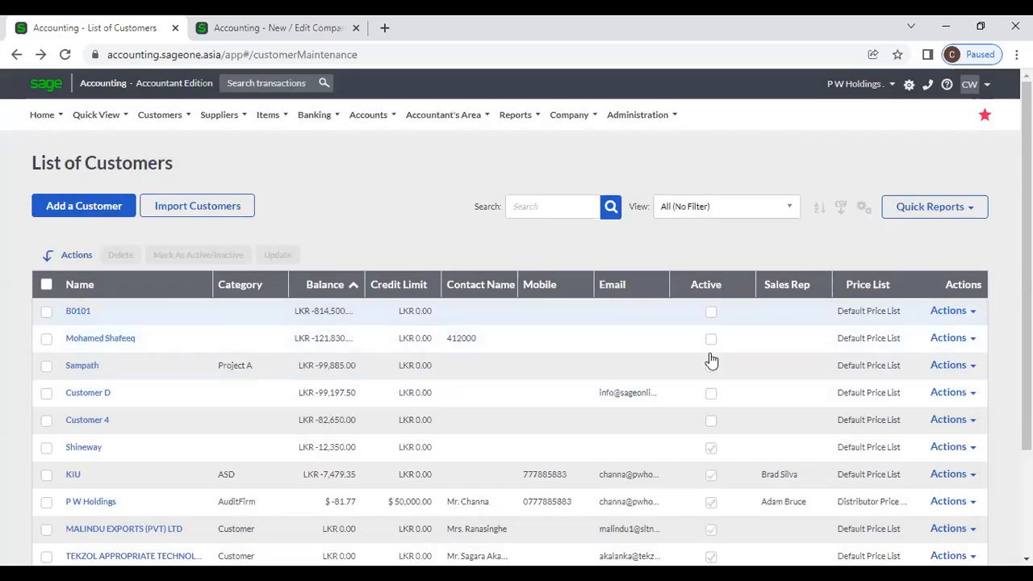
Step: Mark the first five customers in the list, B0101 through Customer 4, as active again
click(46, 311)
click(46, 339)
click(46, 365)
click(46, 393)
click(46, 421)
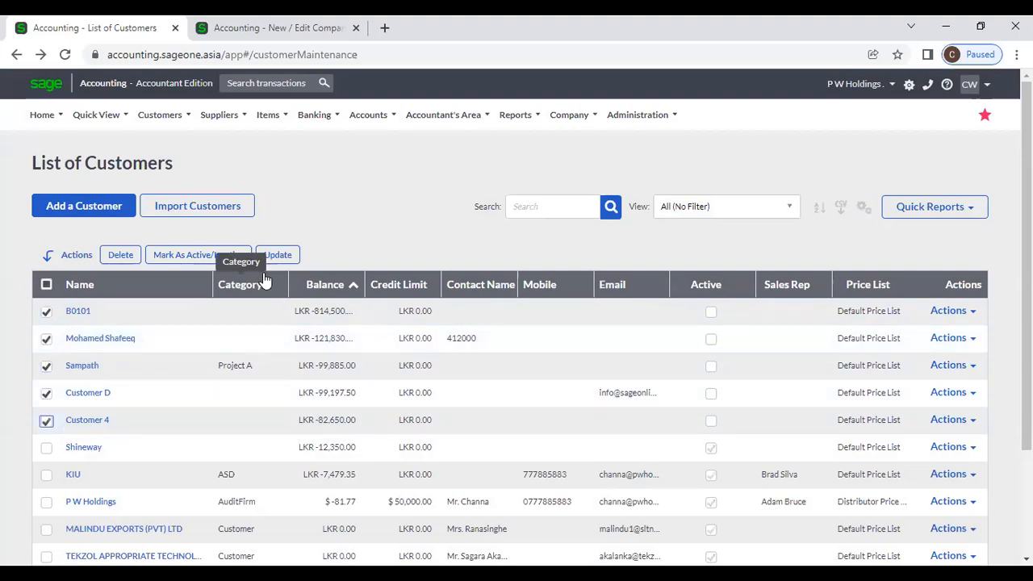
click(216, 255)
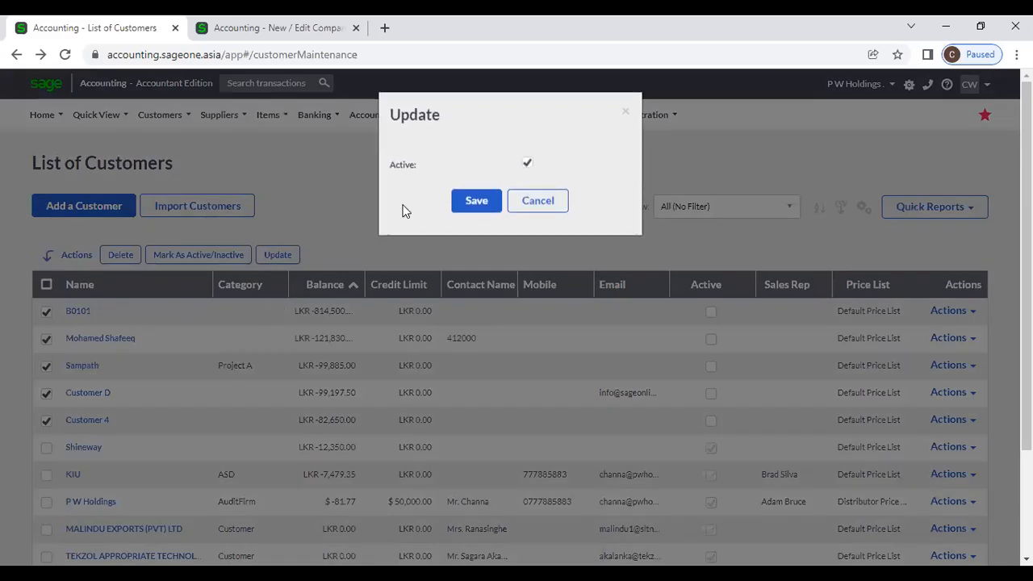
click(489, 203)
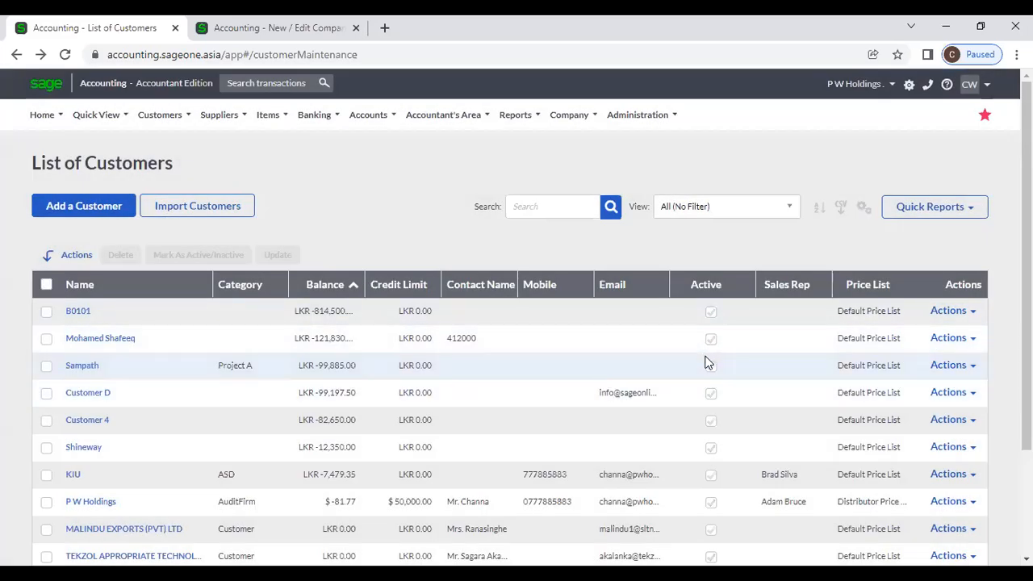
Step: Set the category of the first four customers, B0101 through Customer D, to Accounting Software and widen the Category column
click(46, 312)
click(46, 339)
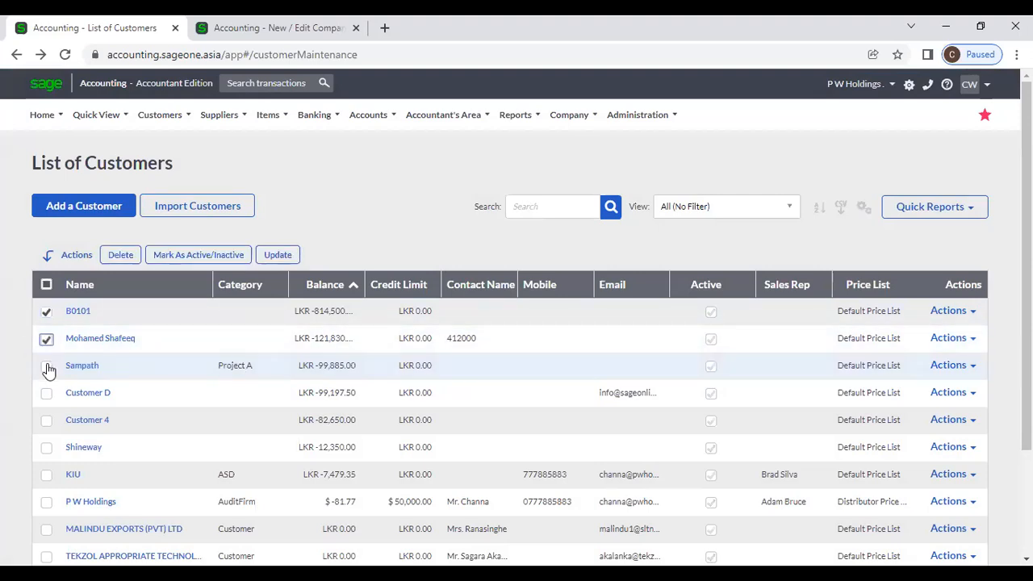
click(46, 365)
click(47, 393)
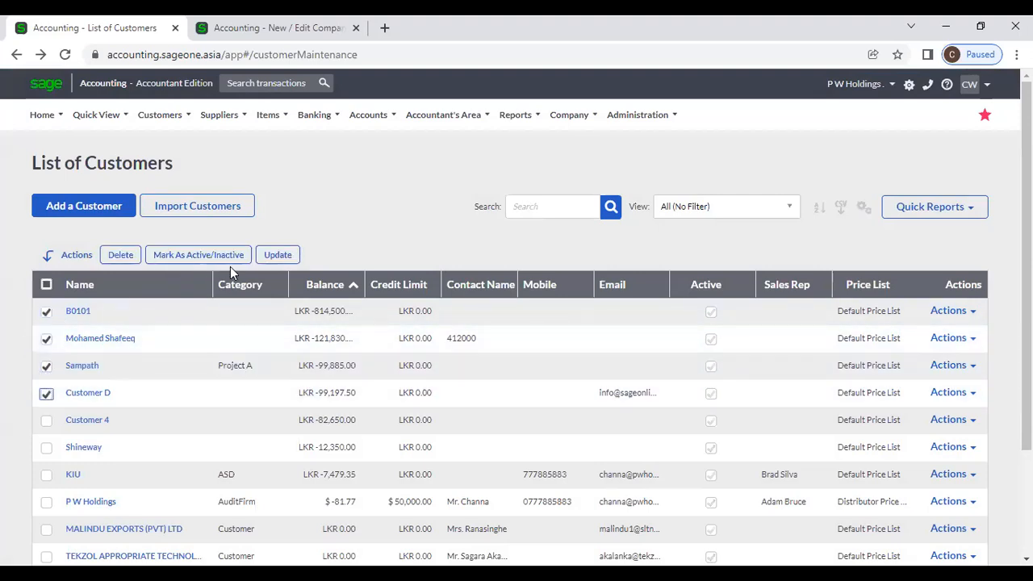
click(267, 254)
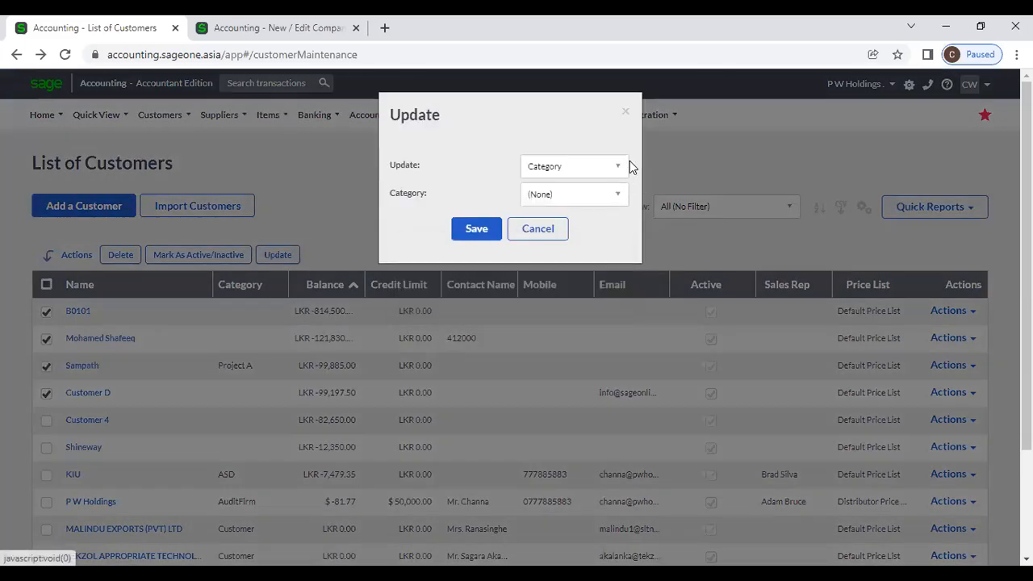
click(618, 168)
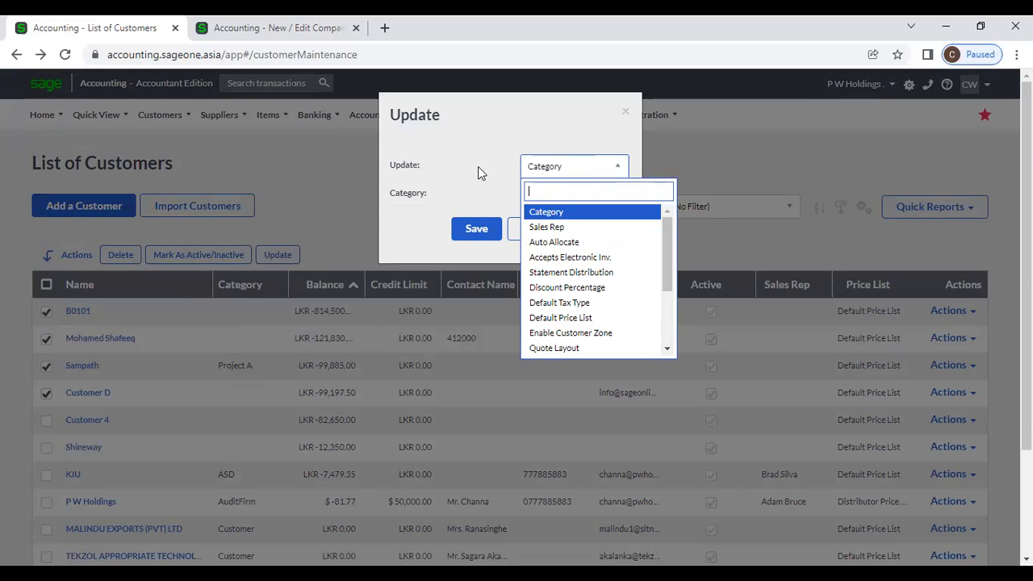
key(Down)
click(424, 192)
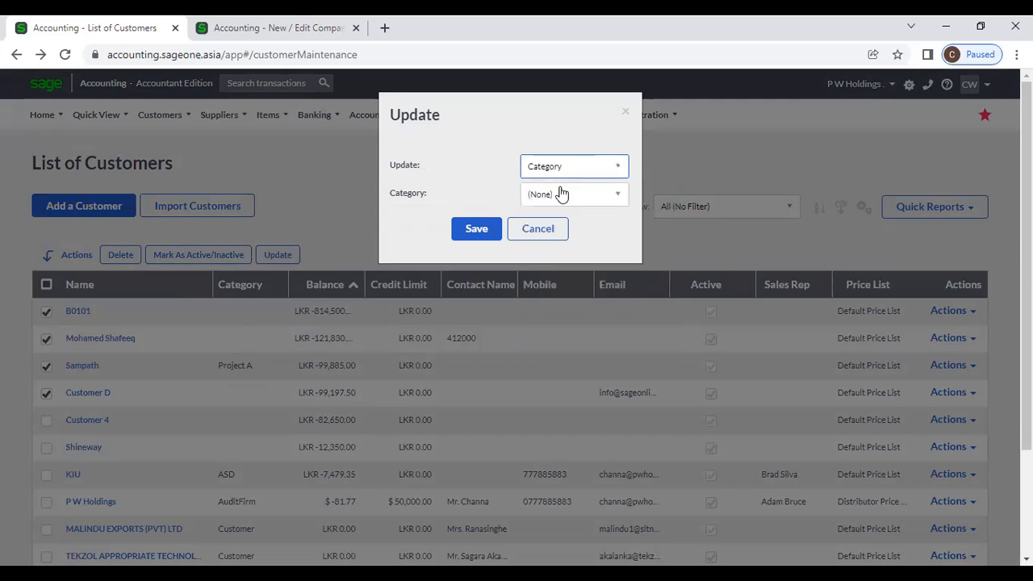
click(617, 198)
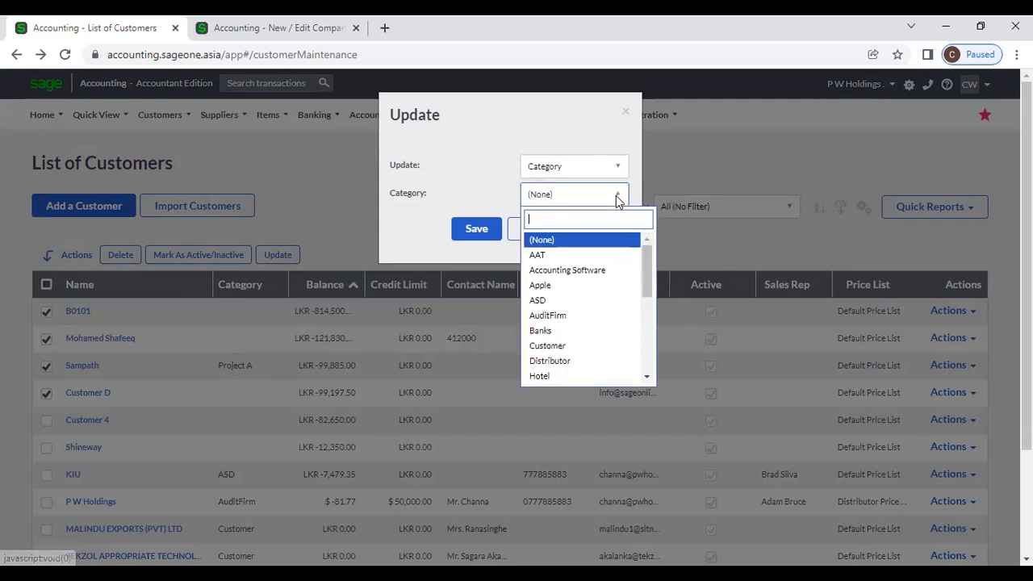
click(620, 272)
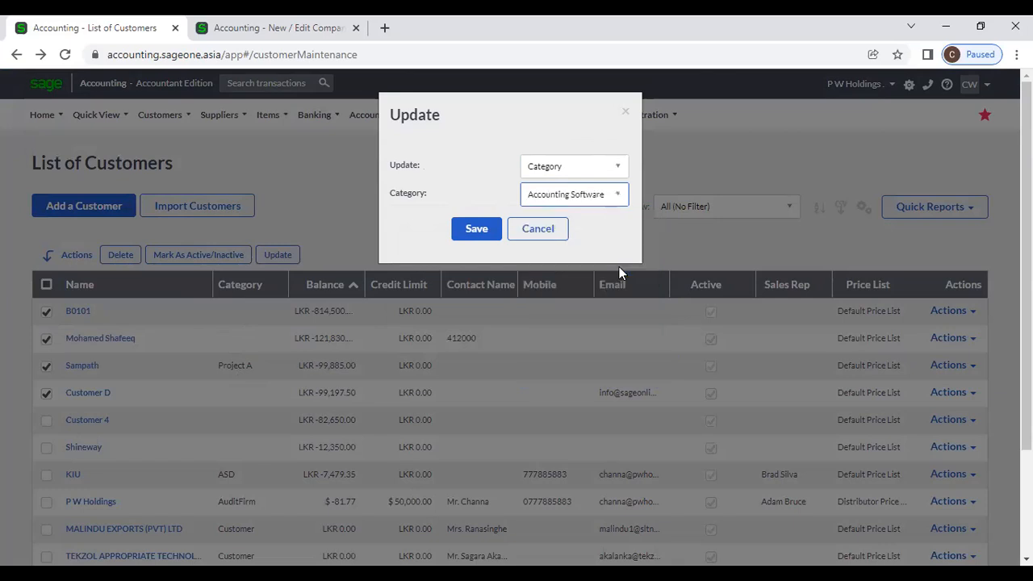
click(619, 209)
click(620, 209)
click(471, 228)
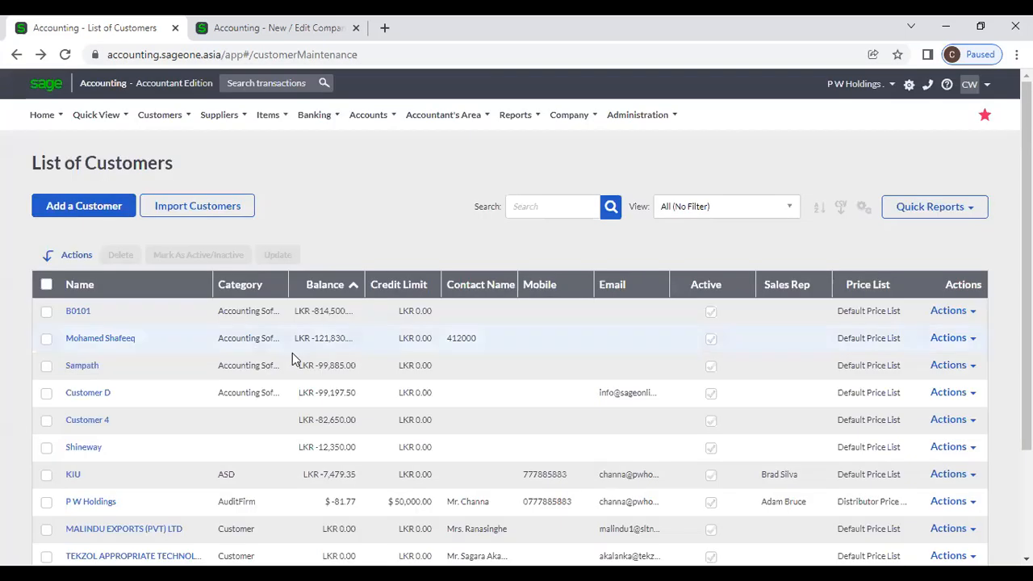
drag(288, 287, 363, 288)
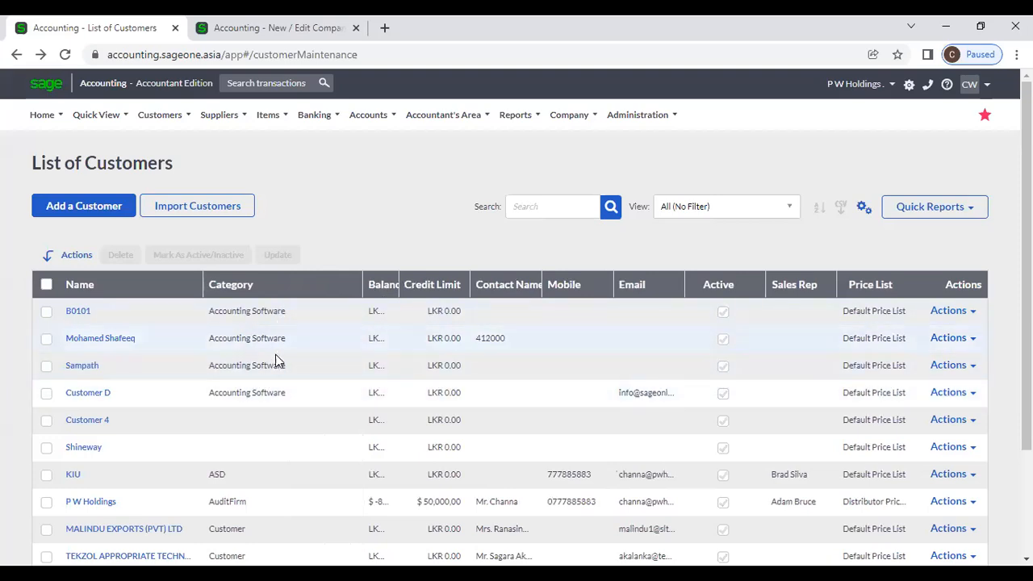
Step: Change the category of the first four customers, B0101 through Customer D, to AuditFirm with a bulk update
click(46, 311)
click(46, 338)
click(46, 393)
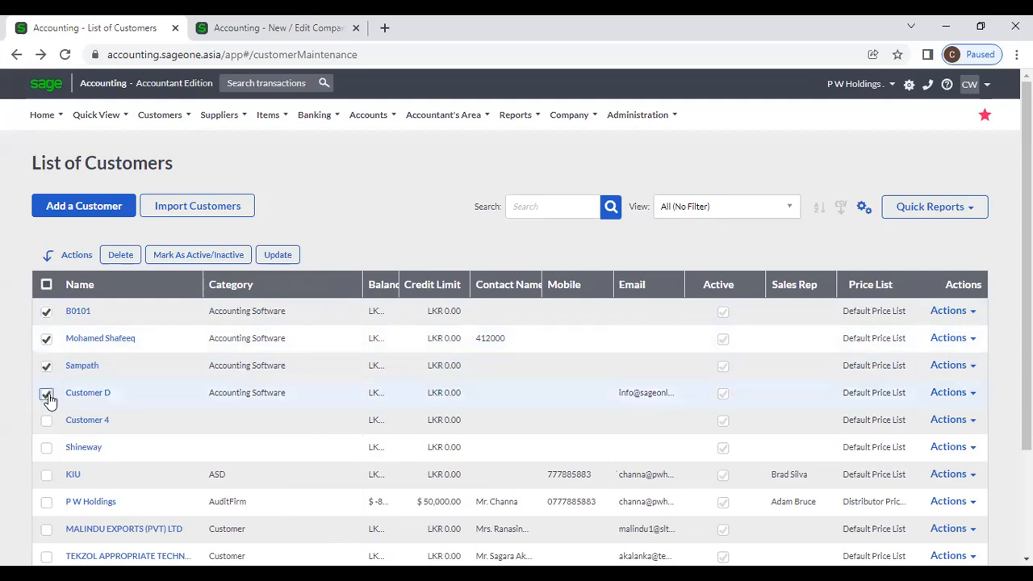
click(284, 255)
click(619, 166)
click(619, 168)
click(611, 201)
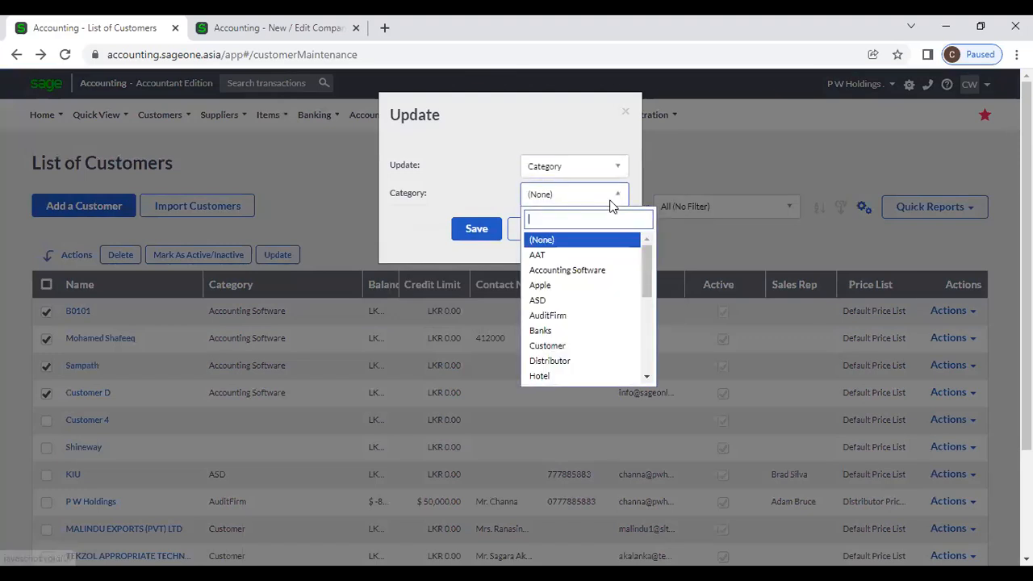
click(599, 316)
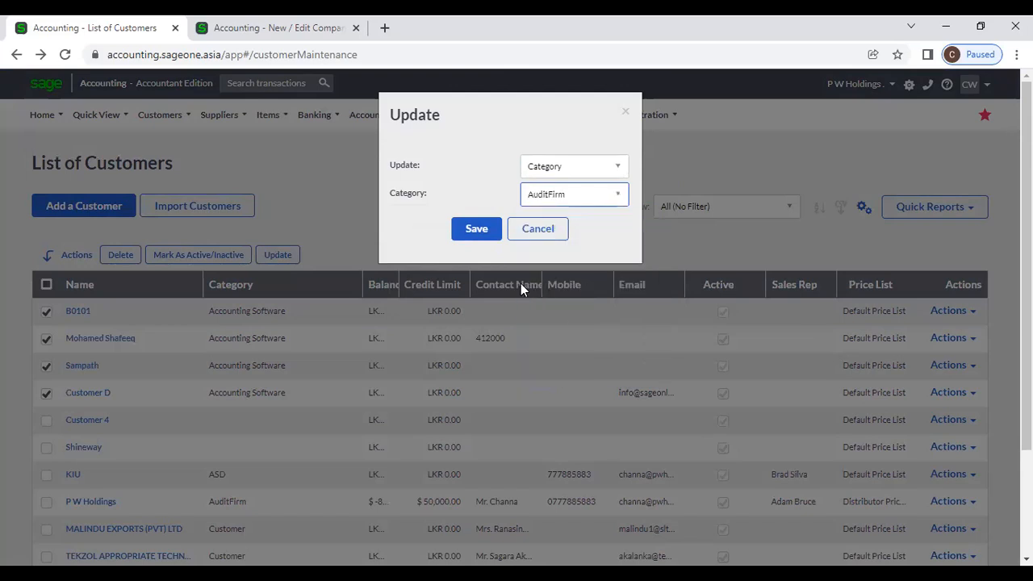
click(476, 228)
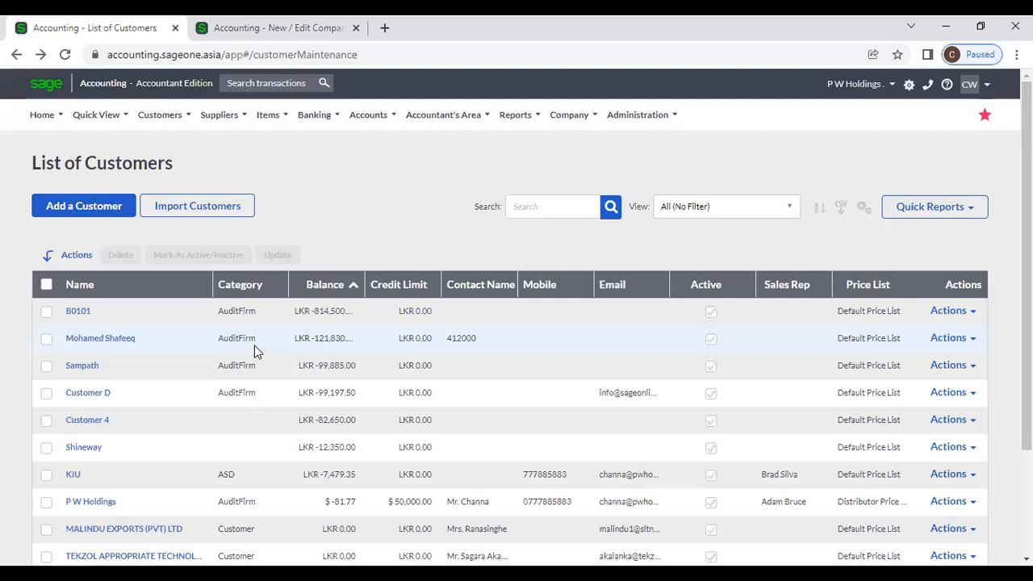
Step: Change the category of the first four customers, B0101 through Customer D, back to Accounting Software with a bulk update
click(46, 312)
click(46, 340)
click(46, 366)
click(46, 393)
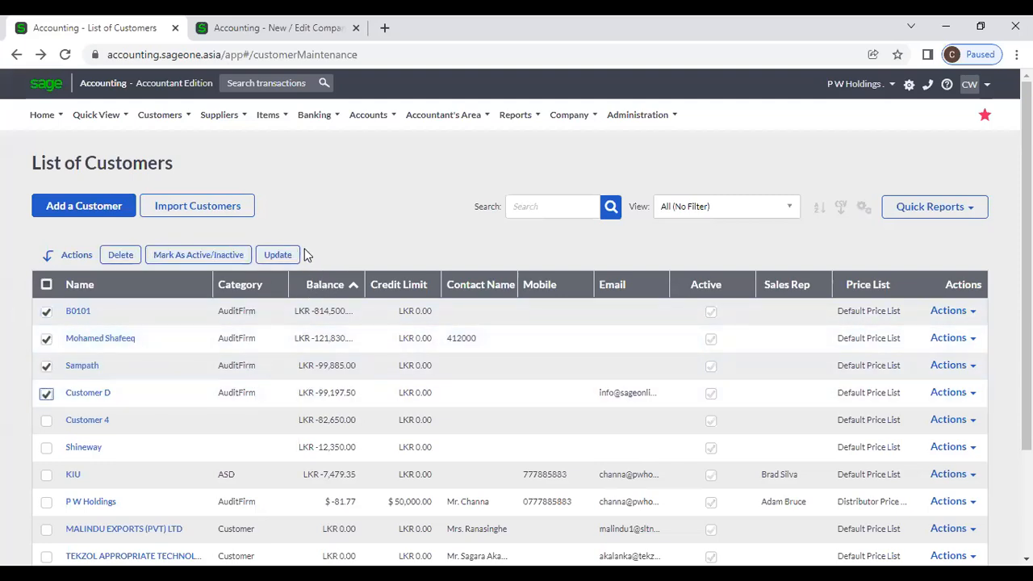
click(278, 255)
click(618, 194)
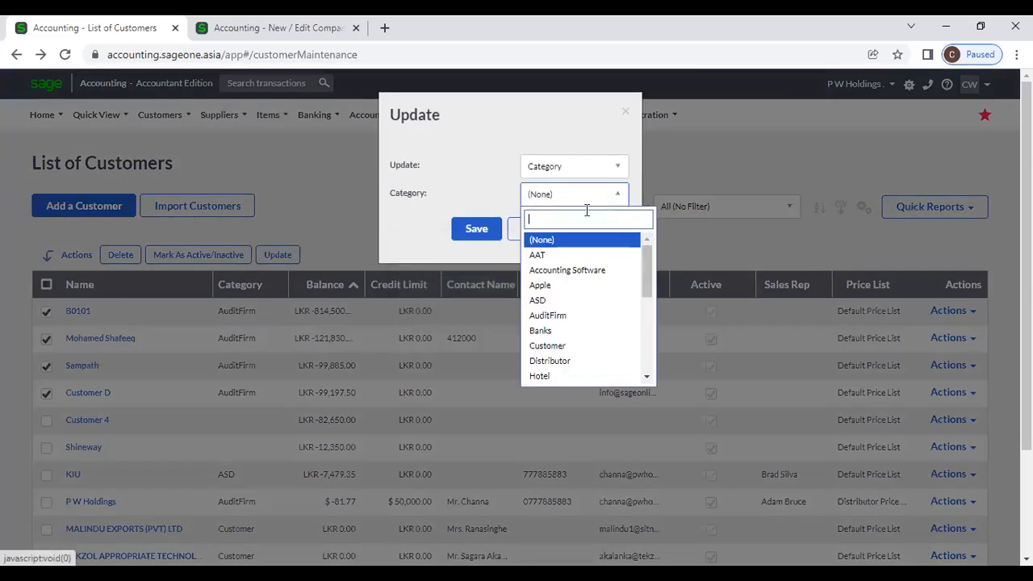
click(565, 268)
click(476, 228)
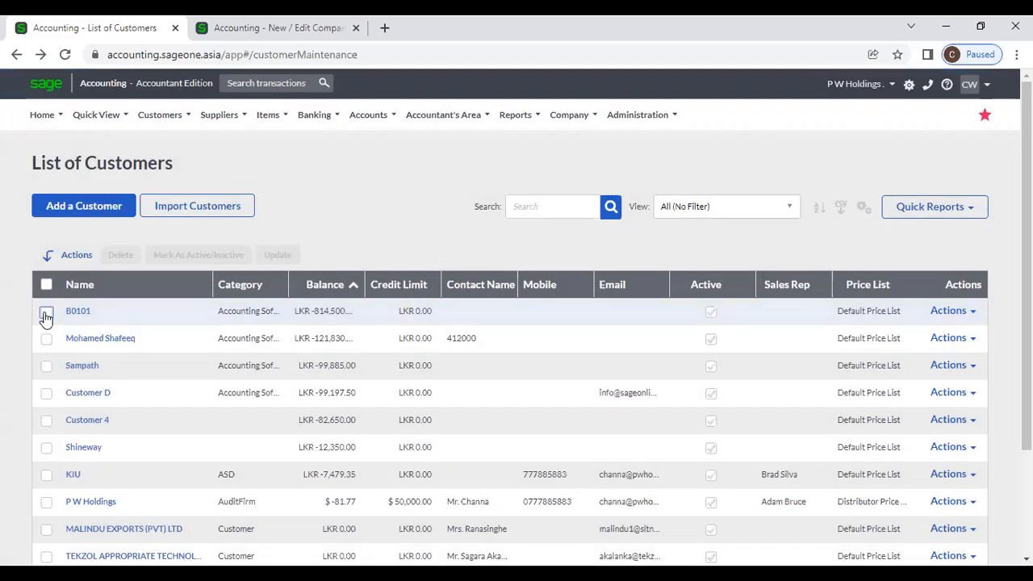
Step: Assign the seventh named sales rep in the choices to the first four customers, B0101 through Customer D, with a bulk update
click(46, 312)
click(46, 338)
click(46, 366)
click(46, 393)
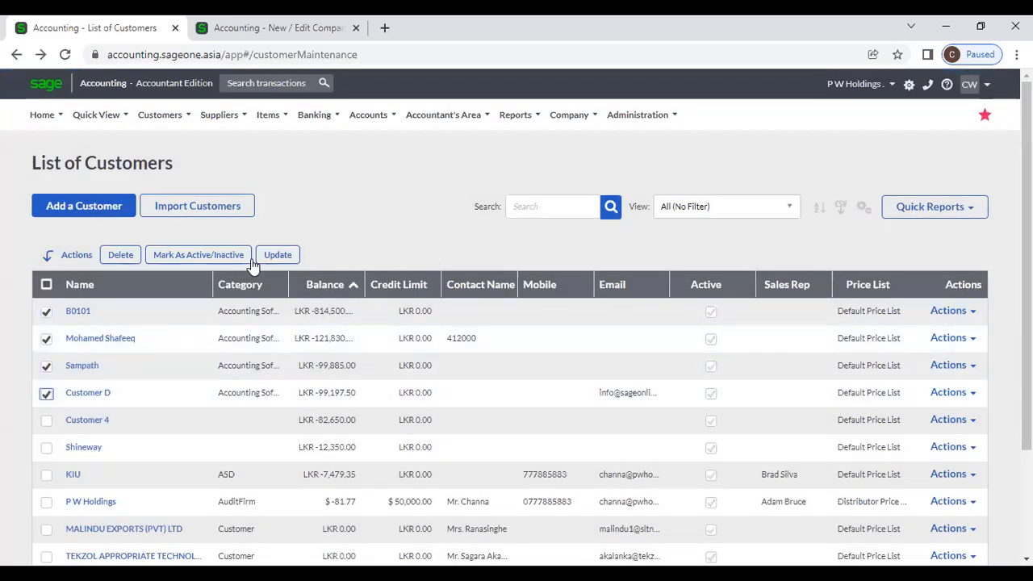
click(278, 254)
click(617, 197)
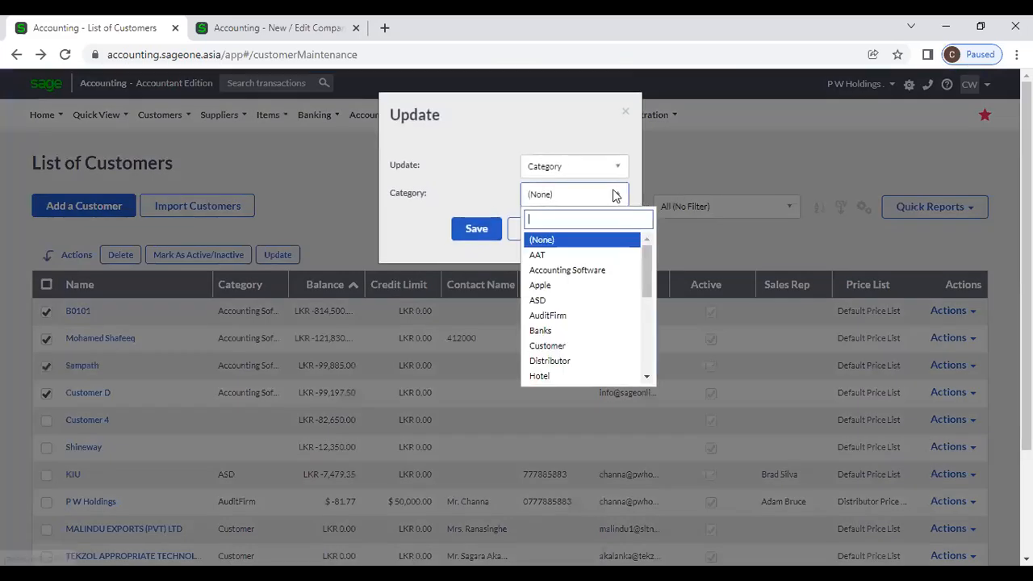
click(613, 168)
click(613, 168)
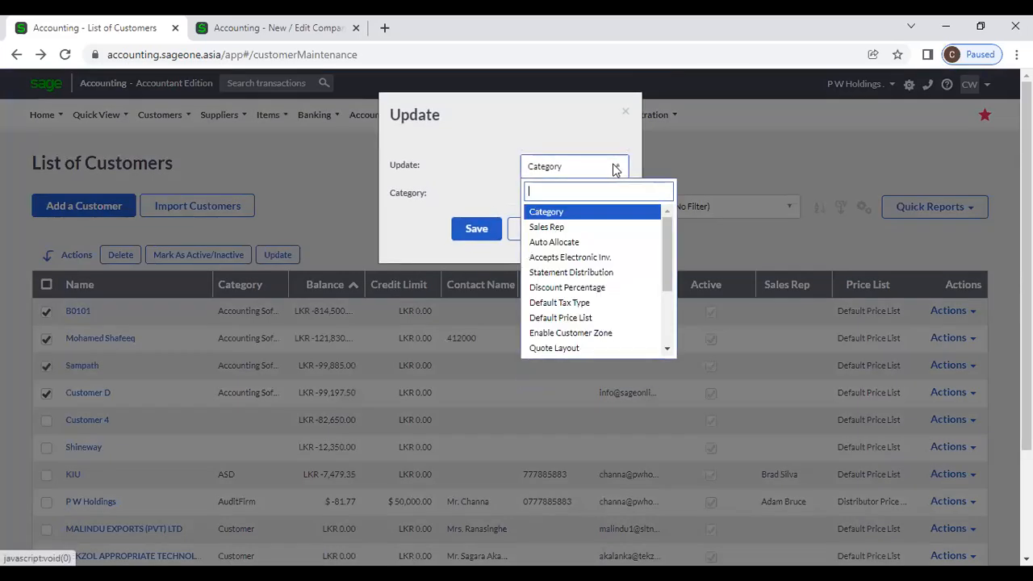
click(607, 230)
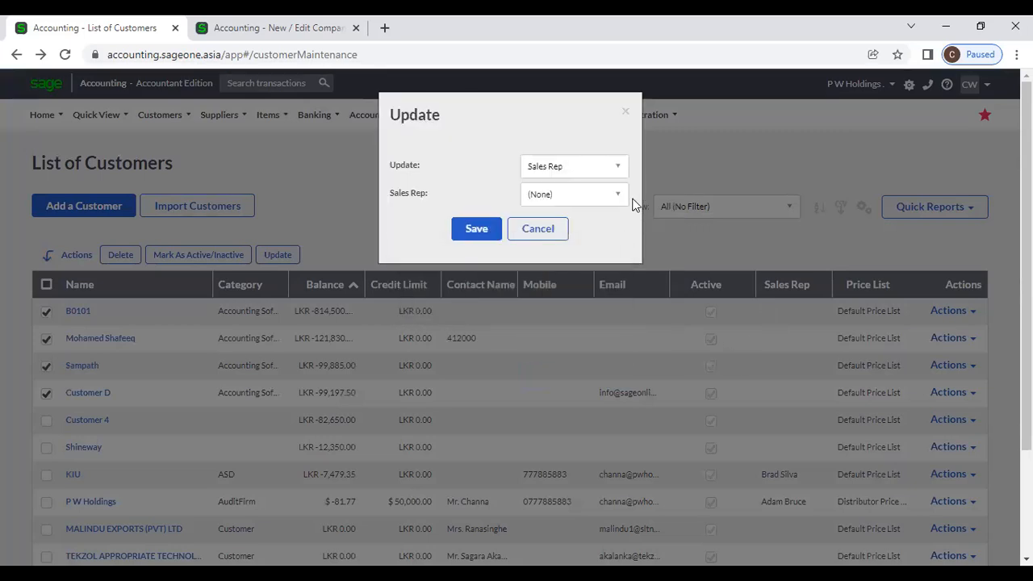
click(627, 194)
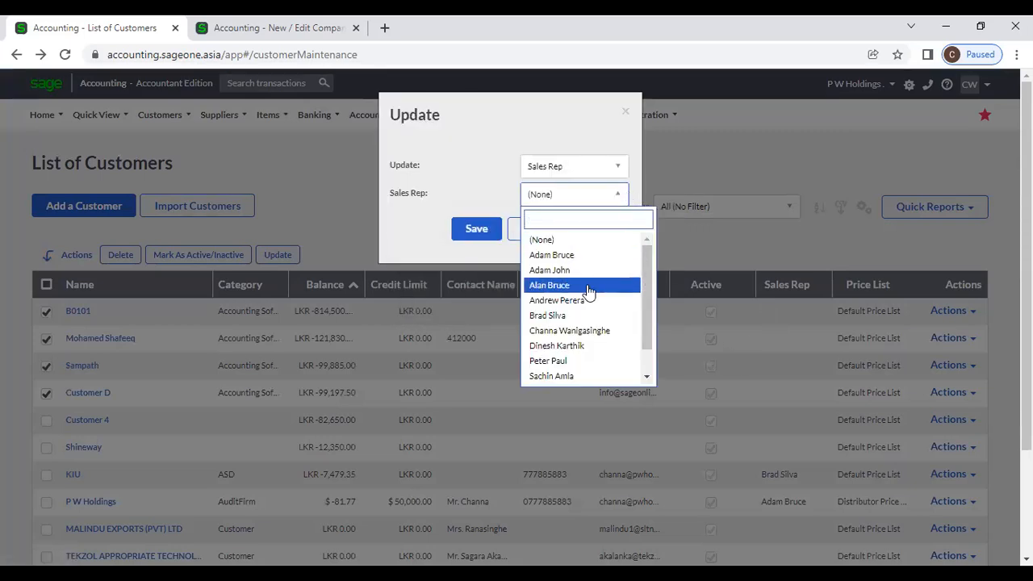
click(598, 346)
click(474, 229)
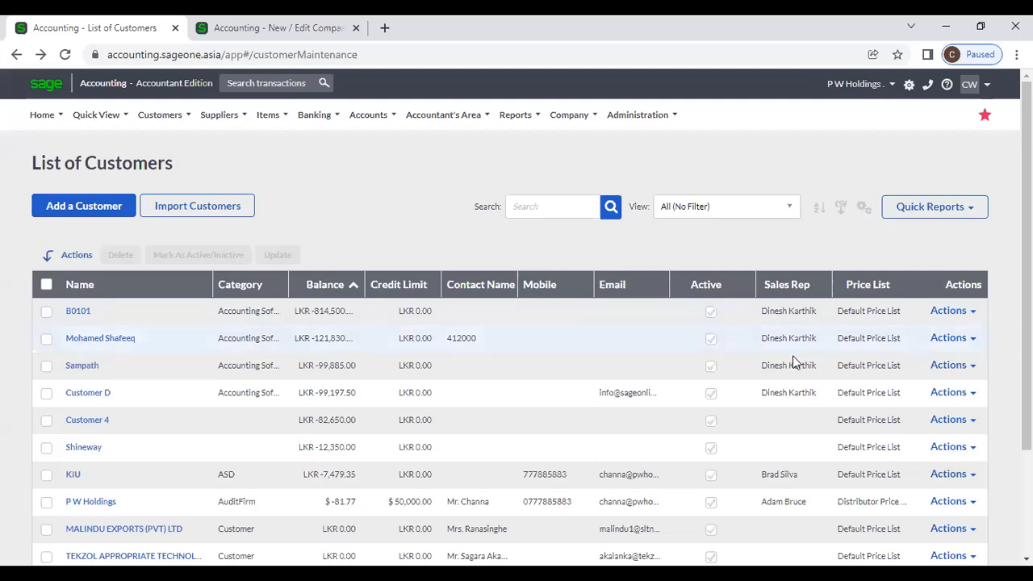
Step: Set the default price list of the first four customers, B0101 through Customer D, to Retail Price List with a bulk update
click(46, 312)
click(46, 338)
click(46, 365)
click(46, 393)
click(277, 255)
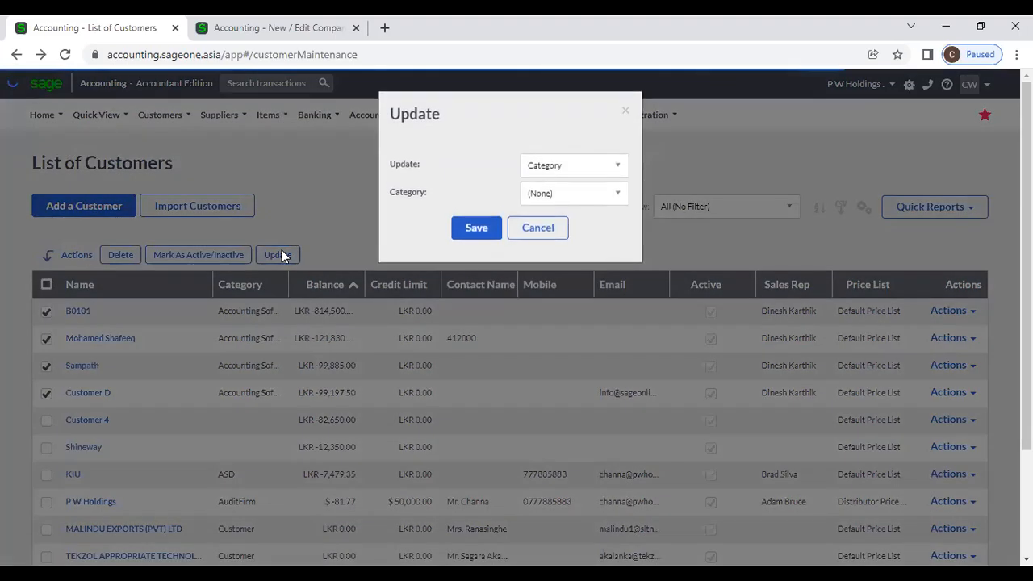
click(586, 167)
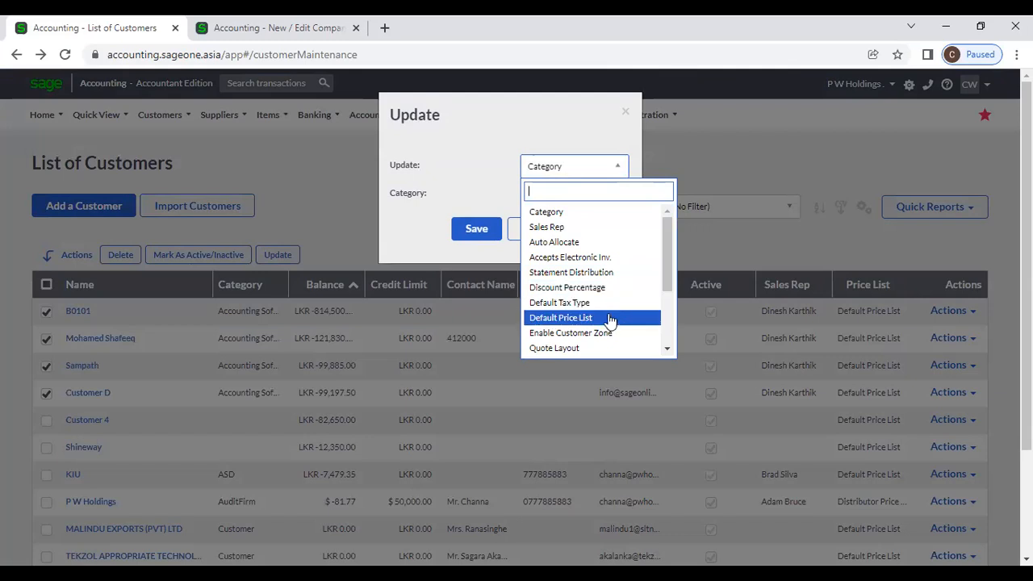
scroll(609, 320, down, 3)
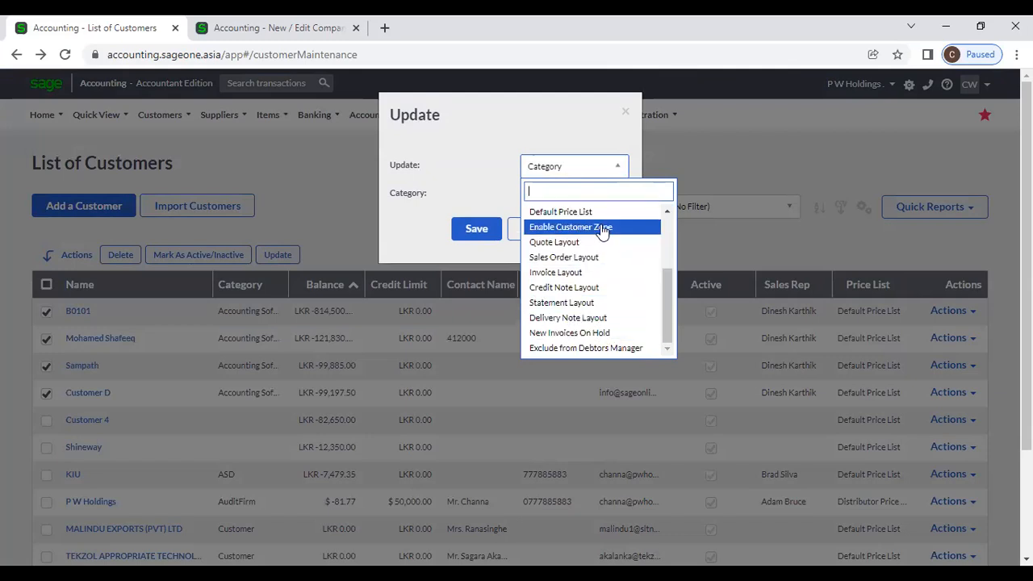
click(478, 158)
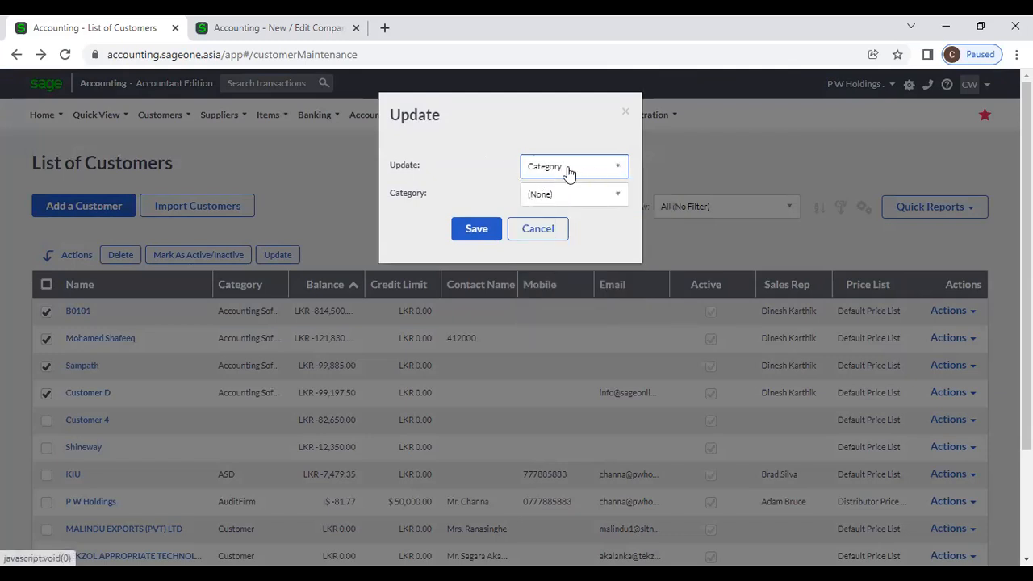
click(608, 199)
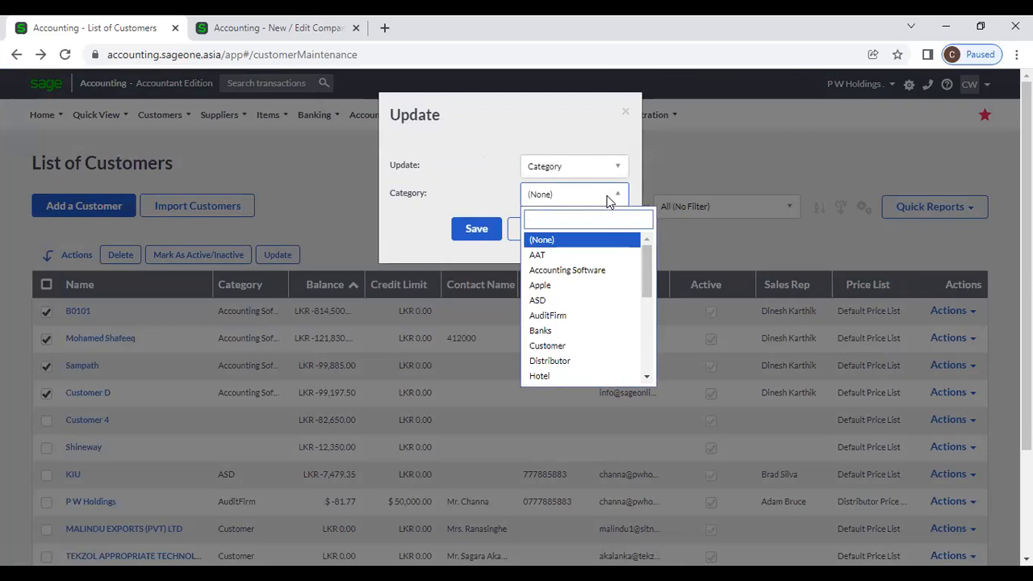
click(512, 157)
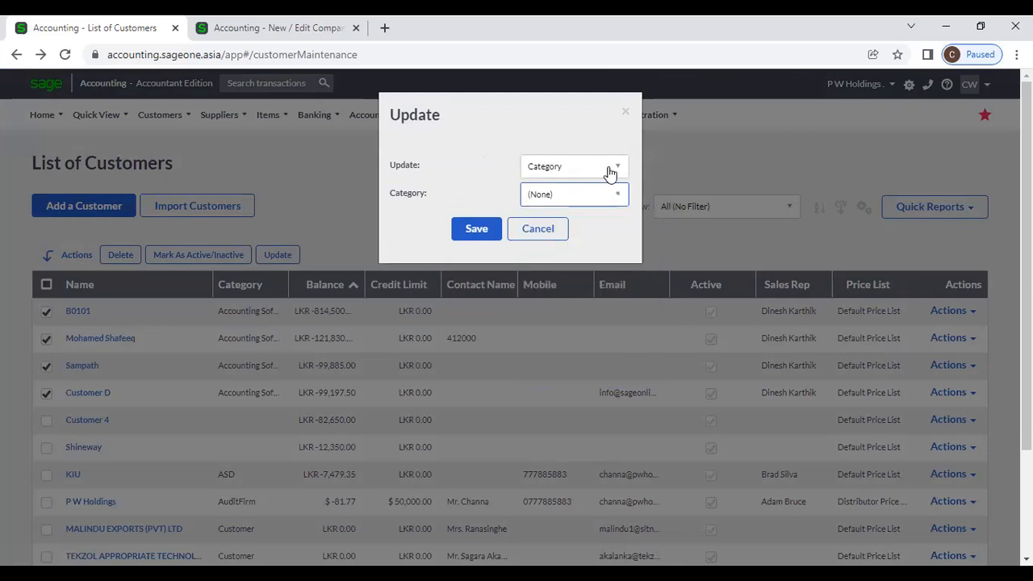
click(609, 173)
scroll(586, 323, down, 3)
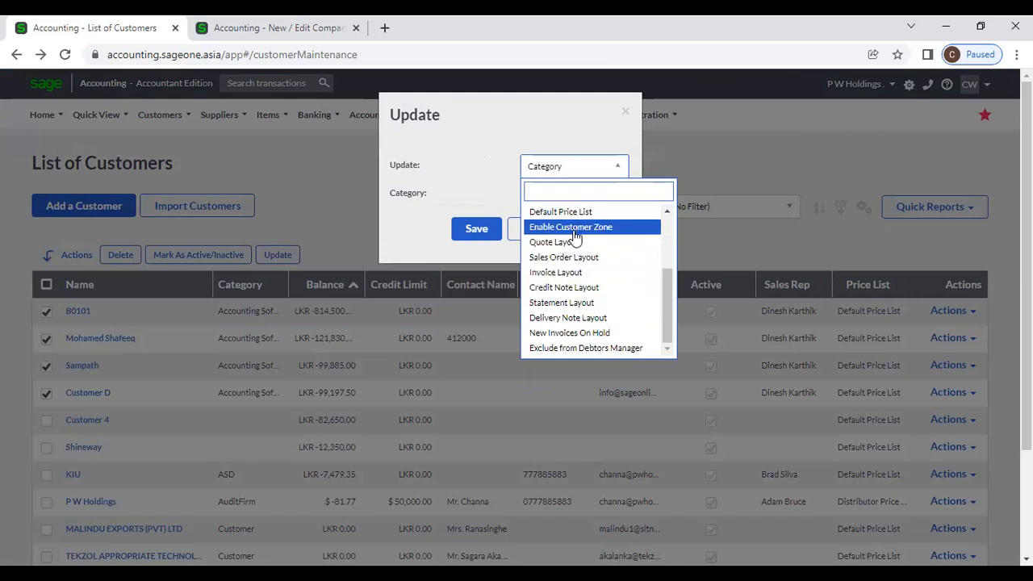
click(560, 212)
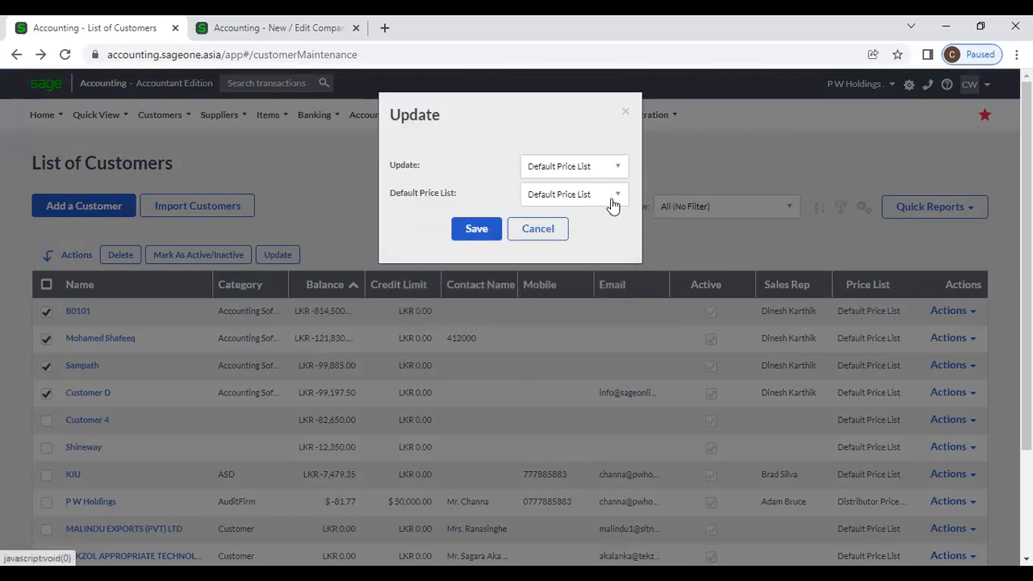
click(613, 198)
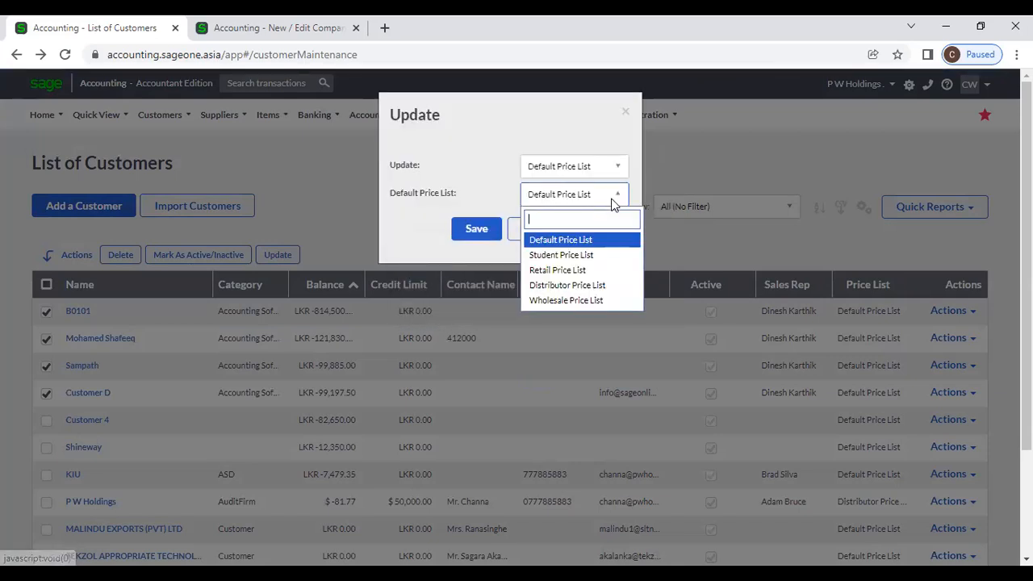
click(598, 274)
click(480, 228)
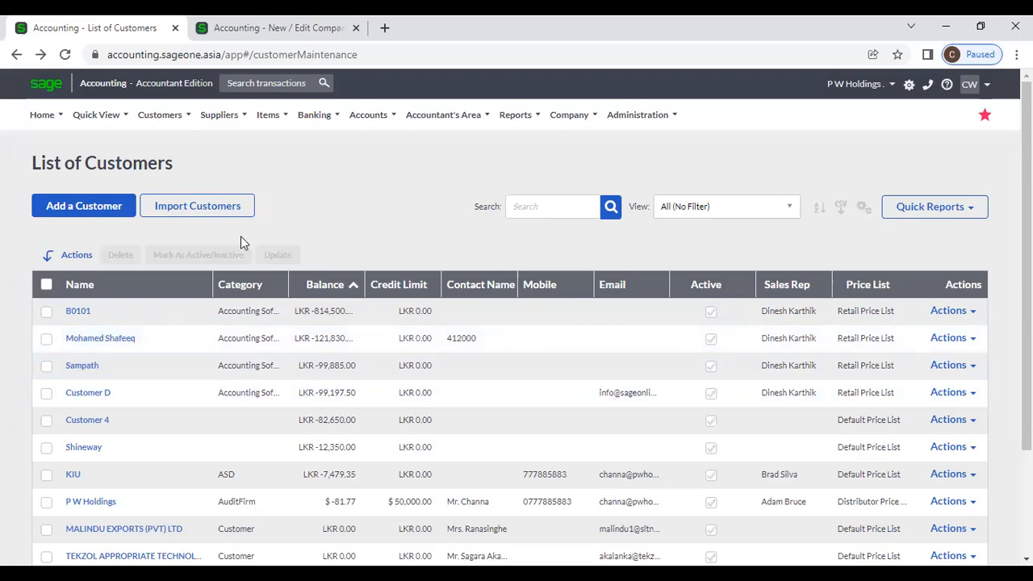
Step: Open the List of Sales Reps and look through its entries
click(164, 116)
mouse_move(161, 169)
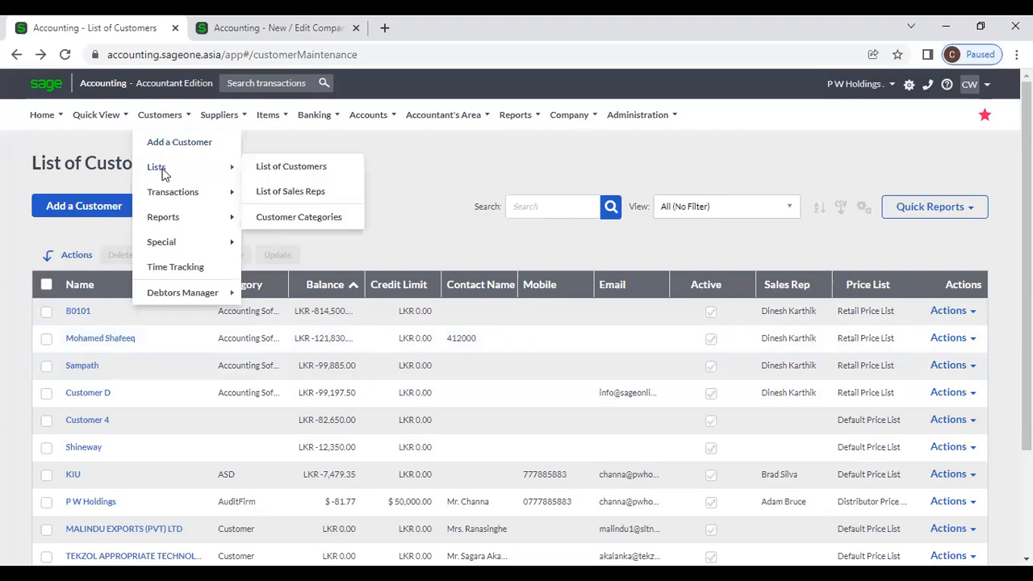
click(304, 196)
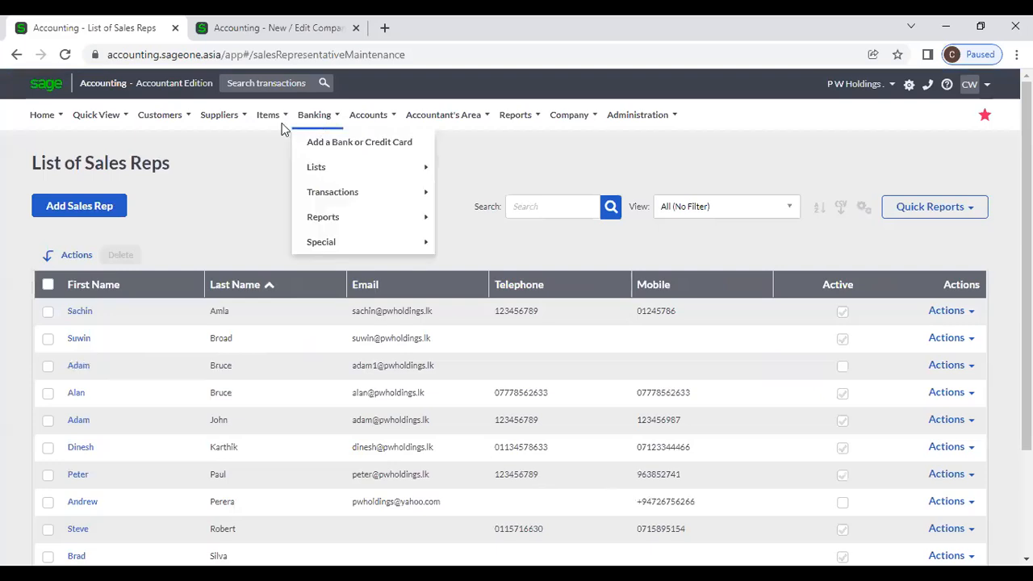
scroll(355, 246, down, 2)
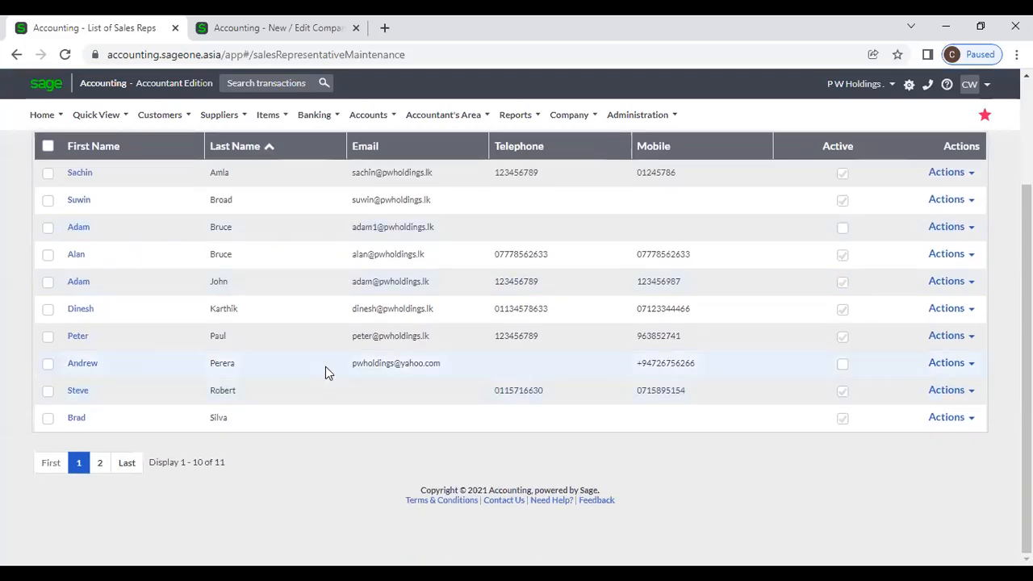
scroll(326, 370, up, 2)
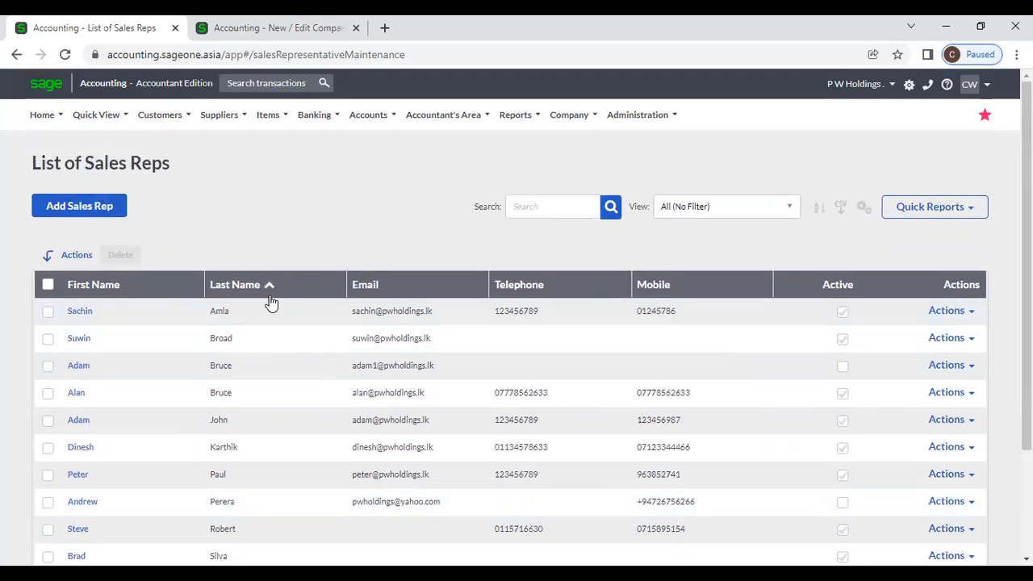
Step: Start a new sales rep record and try to add an attachment to its blank note, without saving the record
click(66, 211)
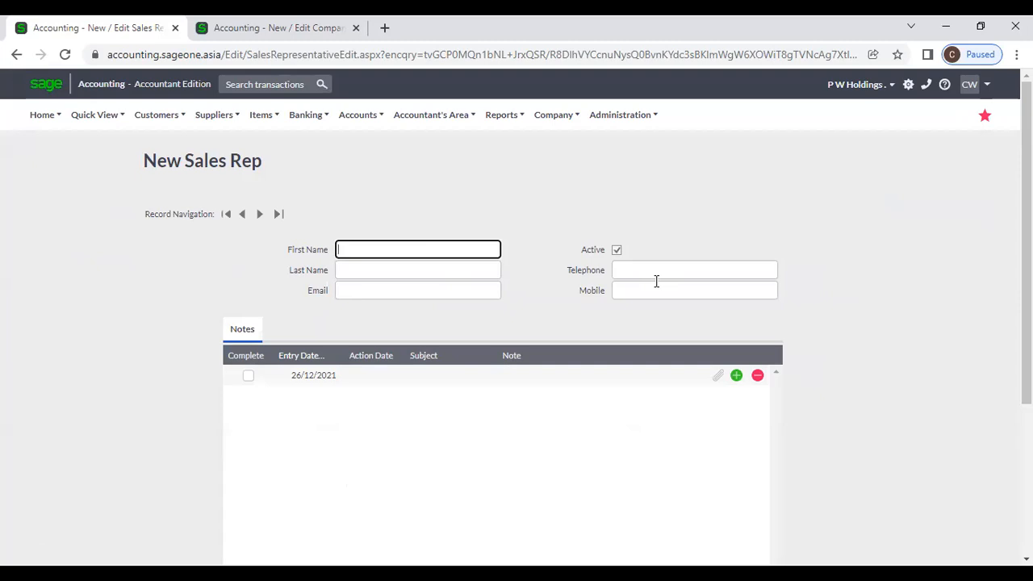
click(718, 375)
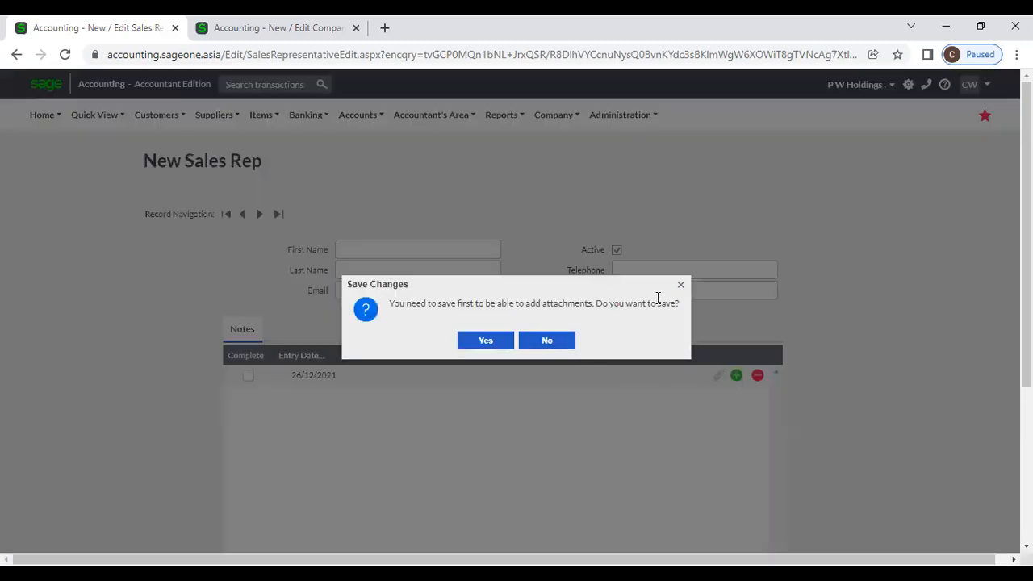
click(682, 286)
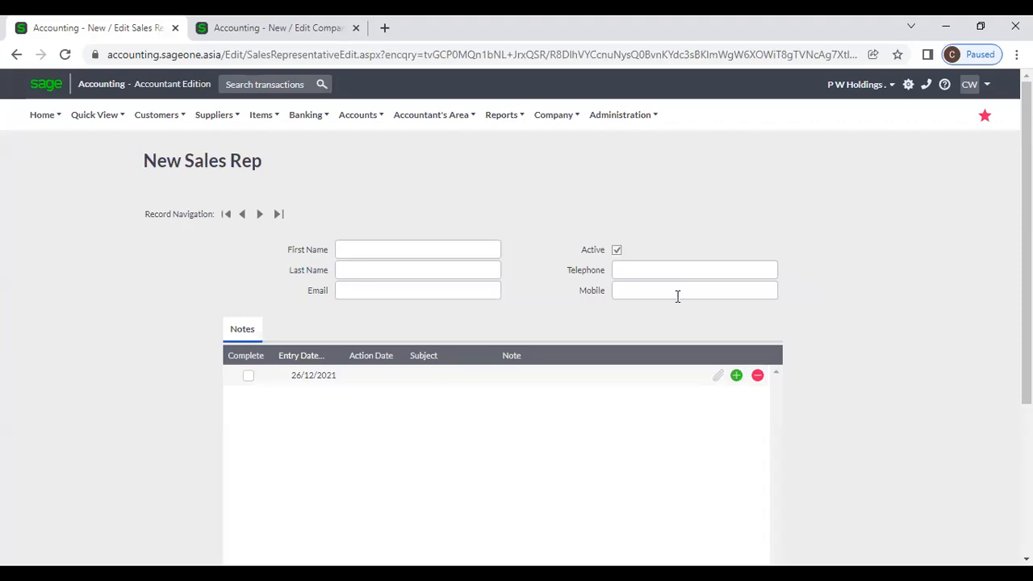
Step: Enter Incentive as the note's subject and try to save the new sales rep in order to attach a file
click(461, 375)
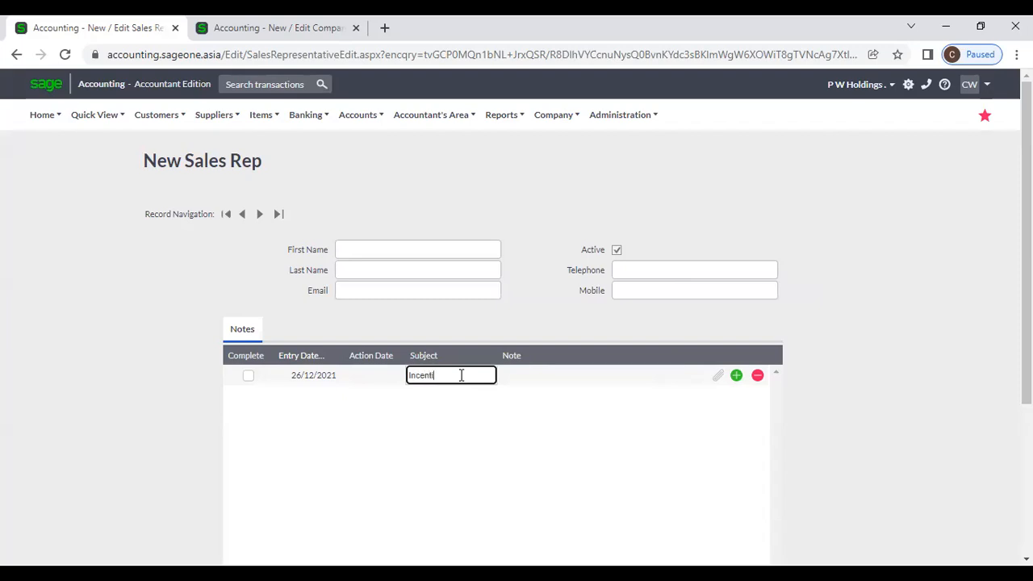
key(Tab)
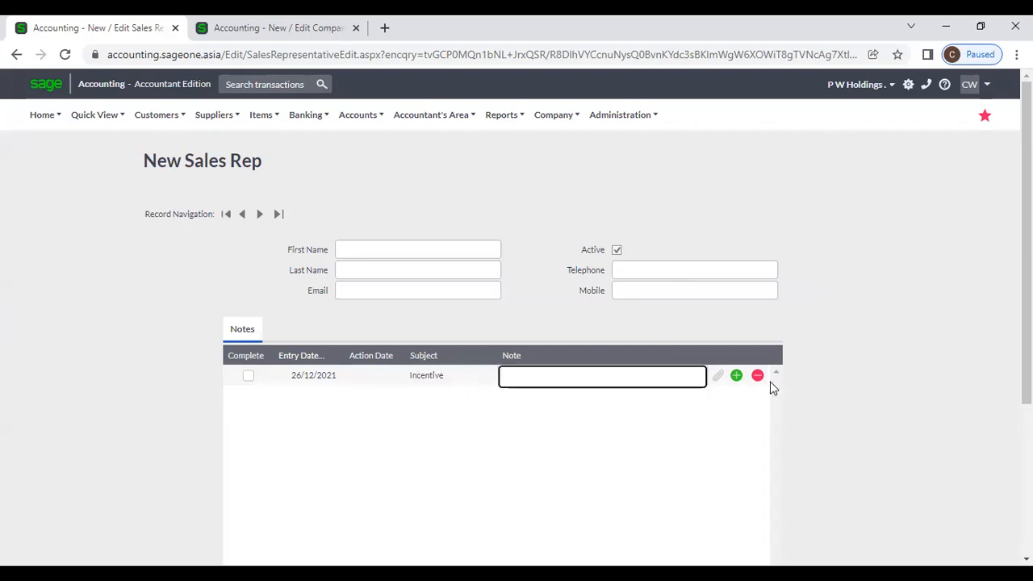
click(716, 377)
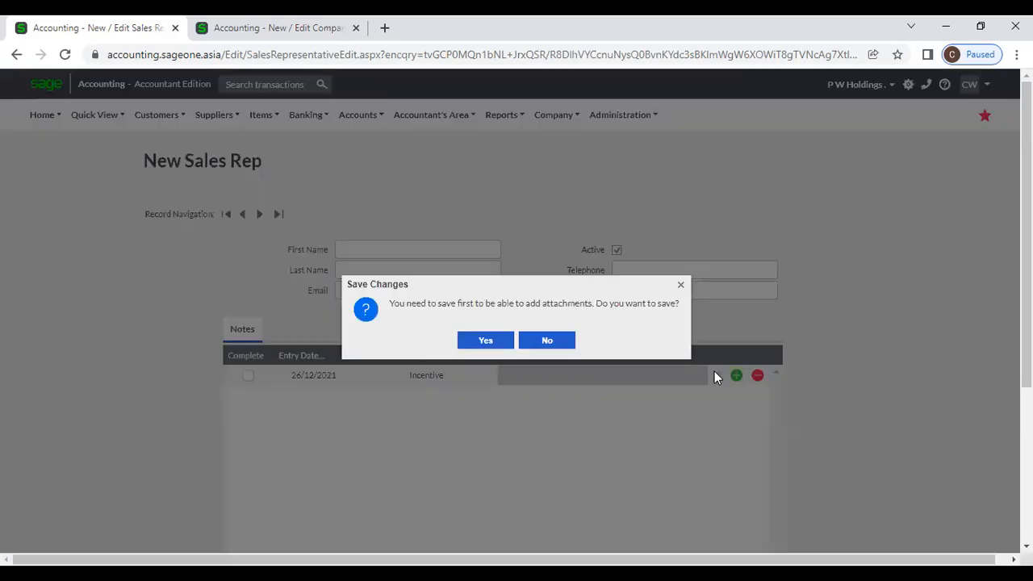
click(483, 340)
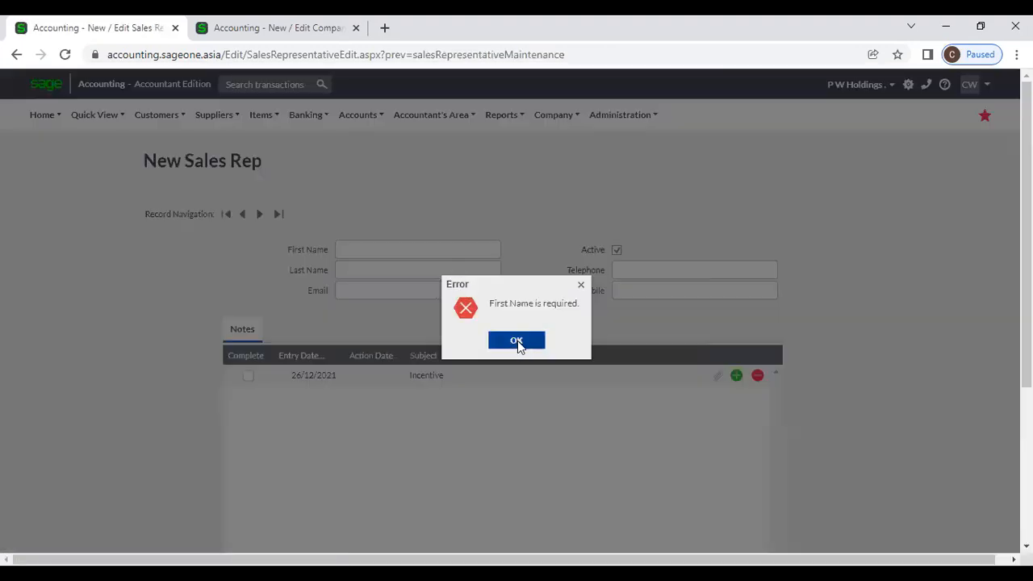
click(516, 343)
Step: Enter A as the sales rep's first name and try again to save the record for a note attachment
click(402, 249)
text(A)
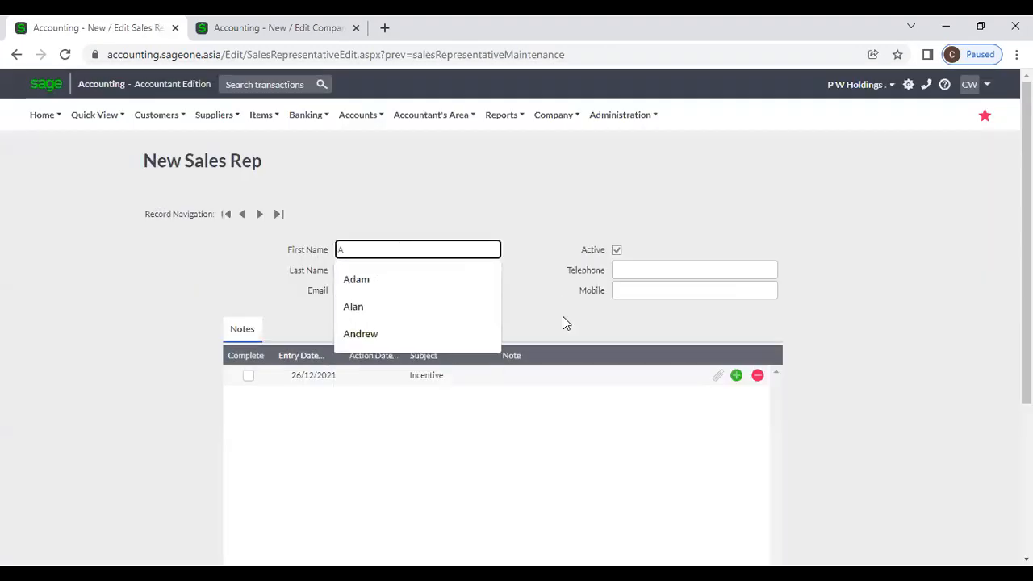
click(717, 377)
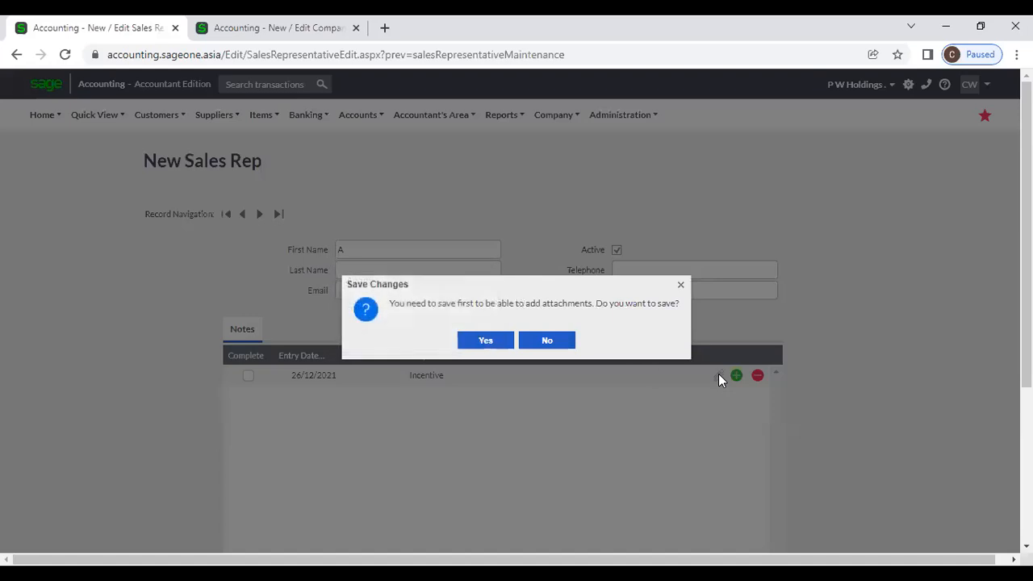
click(487, 341)
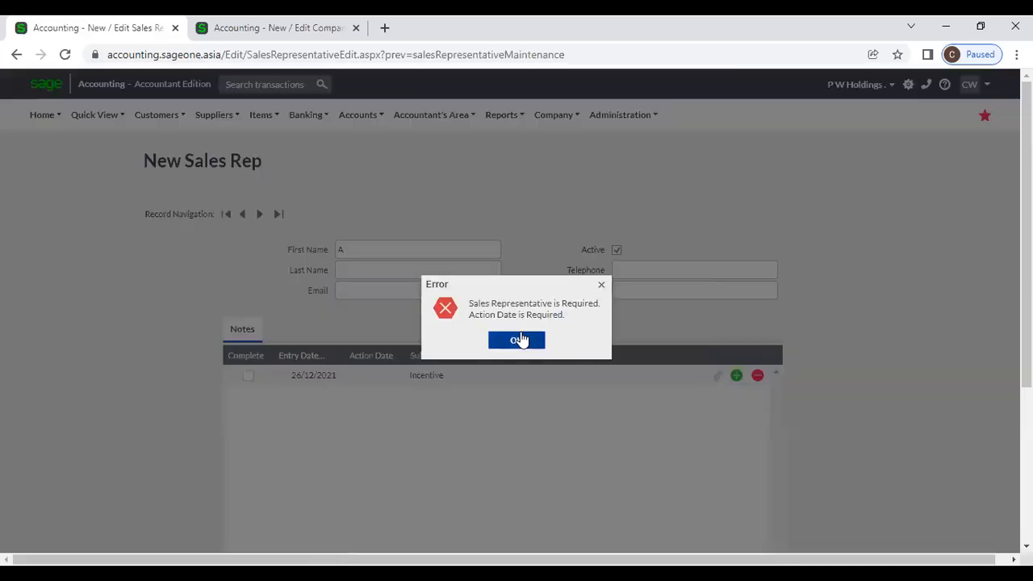
click(519, 340)
Step: Set the Incentive note's action date to 31/12/2021 and try to save the sales rep for an attachment
click(363, 376)
click(396, 375)
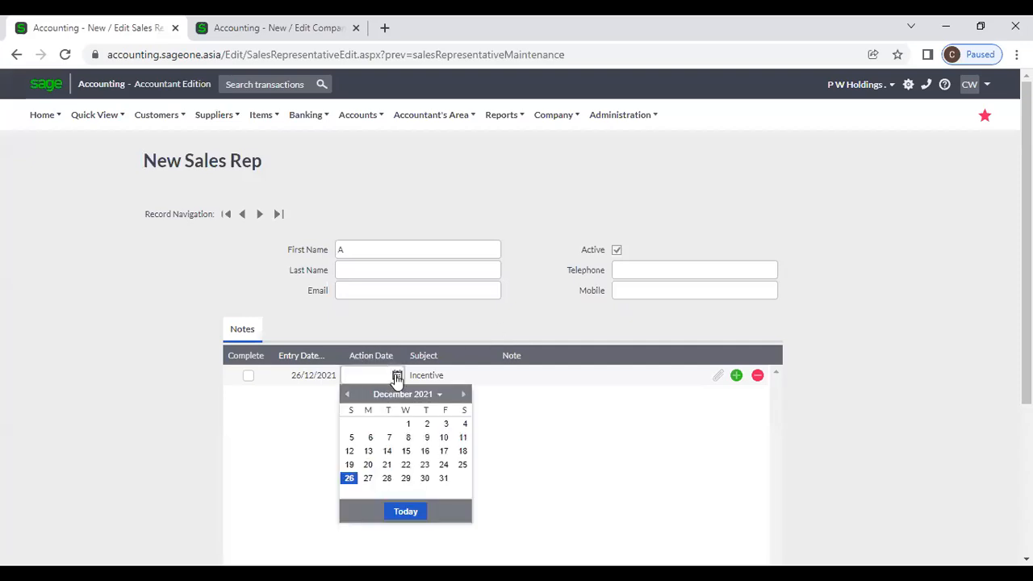
click(443, 478)
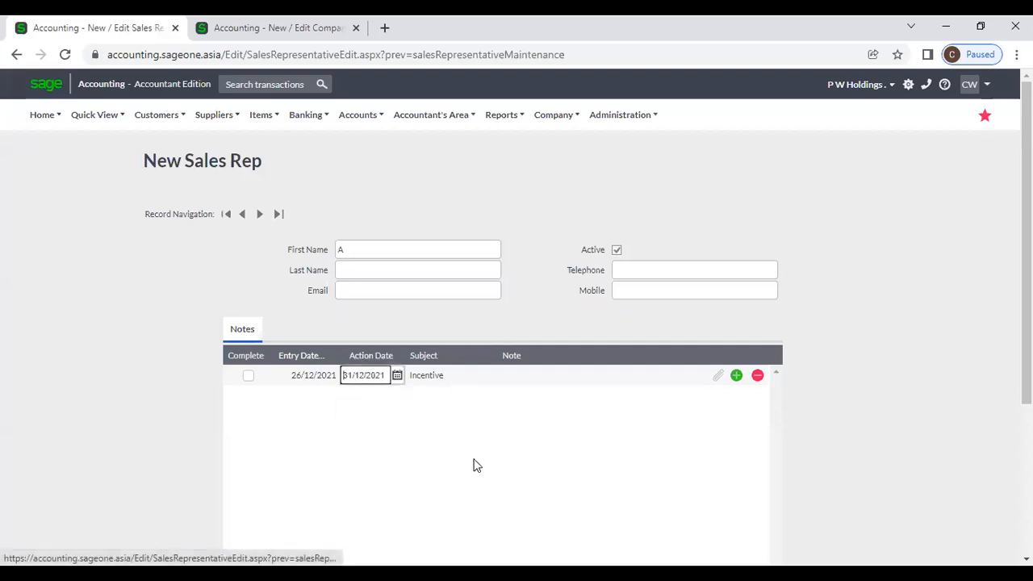
click(718, 376)
click(483, 340)
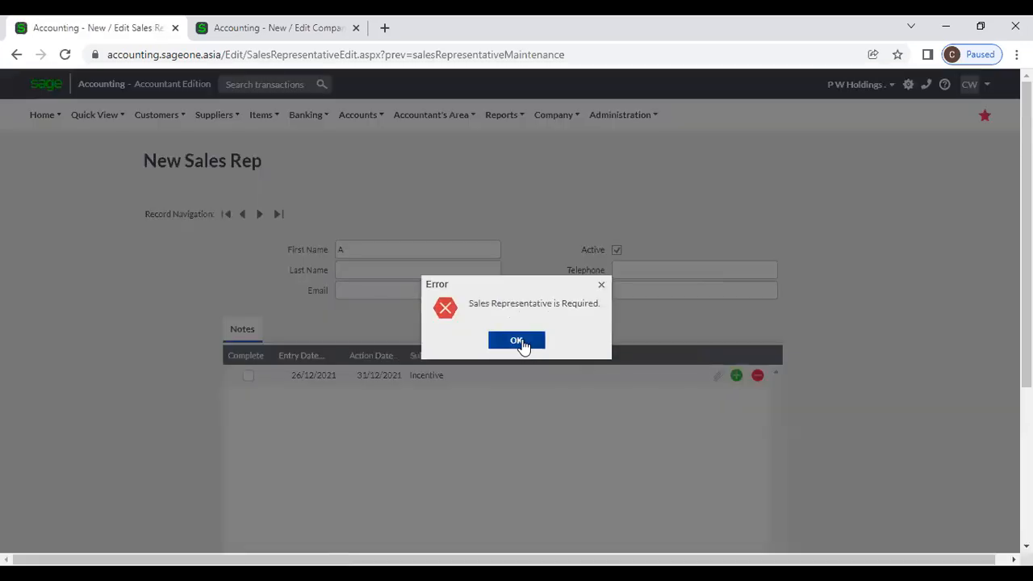
click(517, 340)
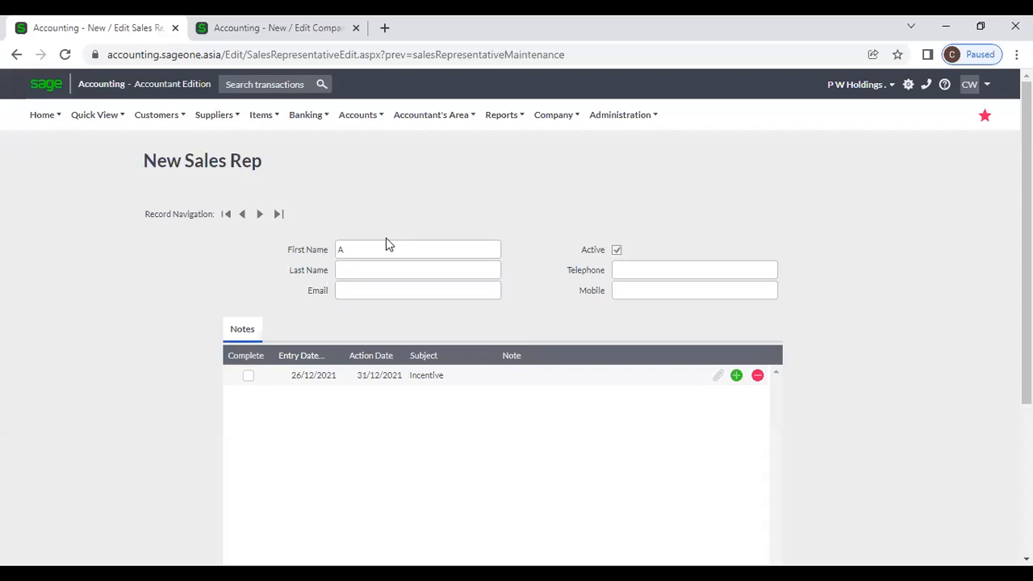
Step: Change the new sales rep's first name to ABC and try once more to save the record for an attachment
click(385, 247)
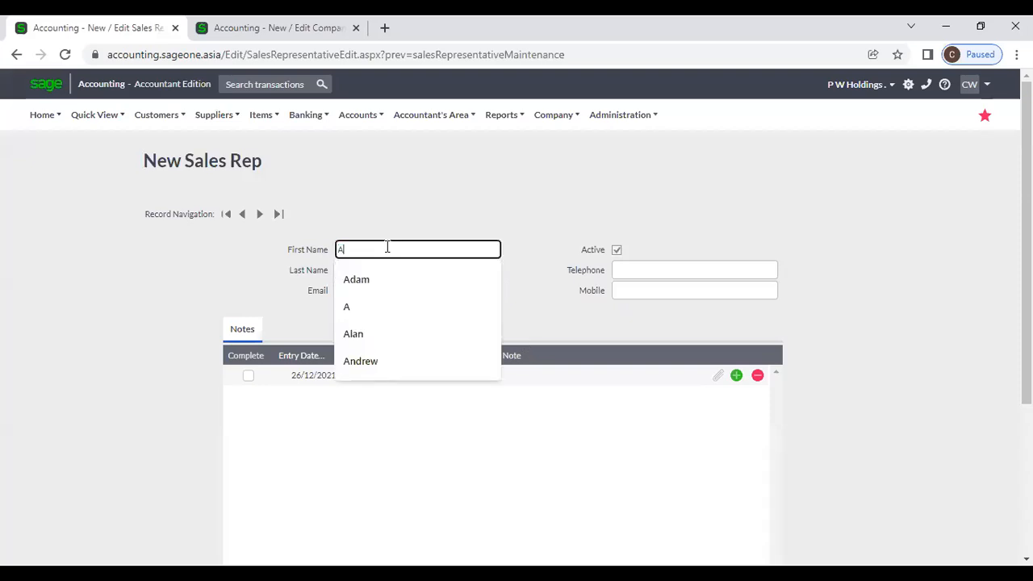
text(BC)
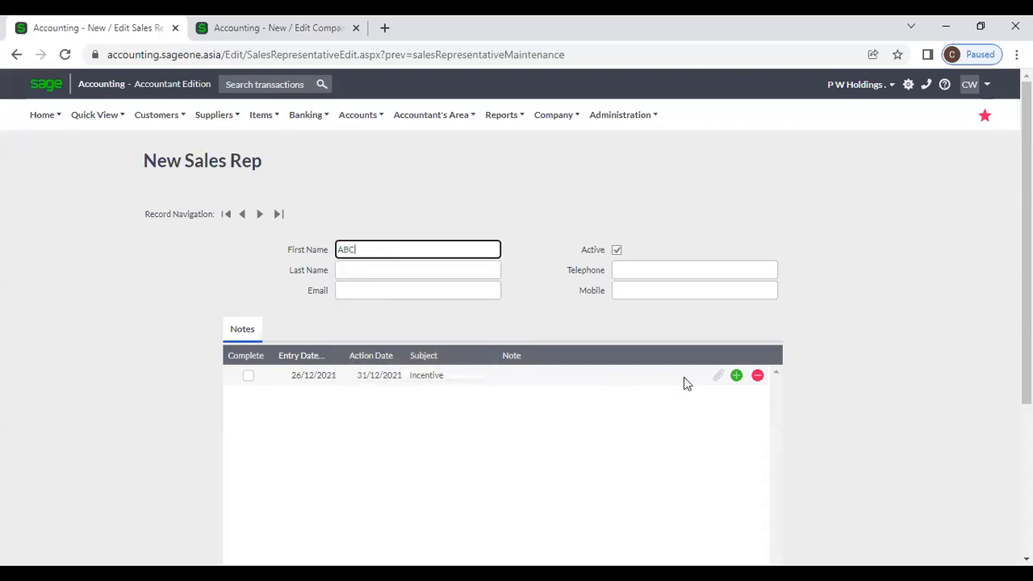
click(718, 377)
click(498, 340)
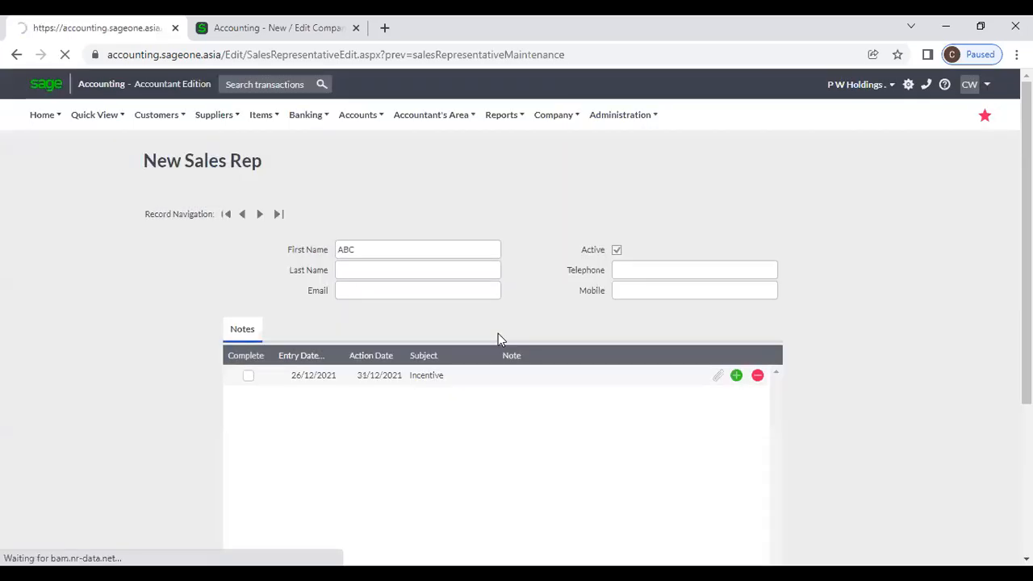
click(536, 343)
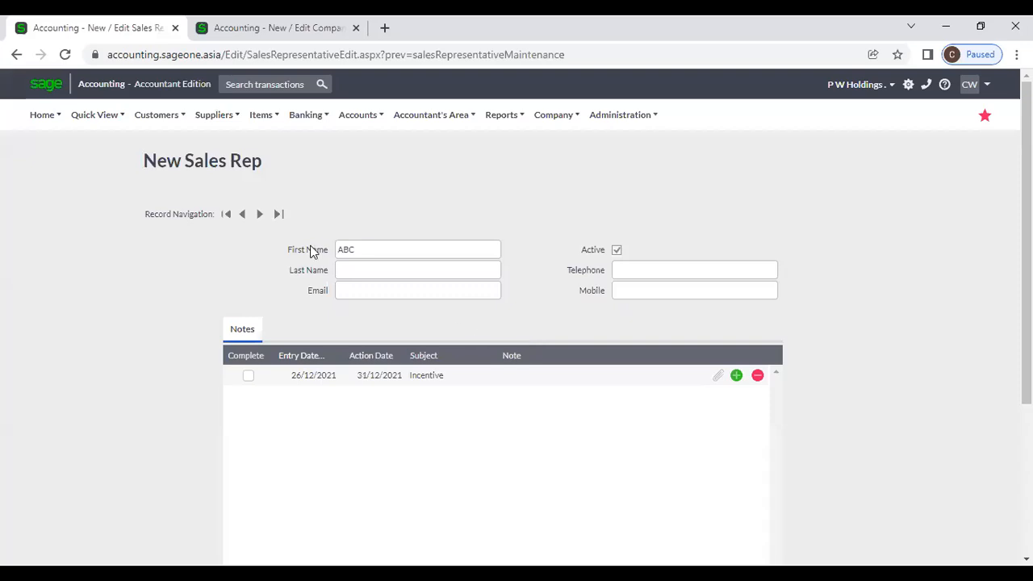
Step: Return to the List of Sales Reps, open the first listed rep and view the attachments of the existing note
mouse_move(173, 129)
mouse_move(168, 190)
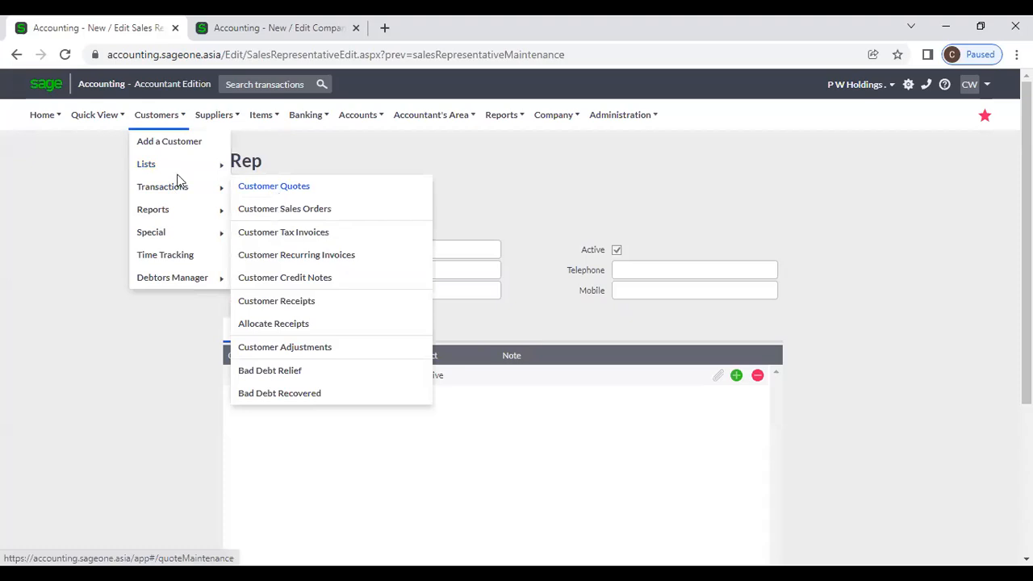
click(275, 186)
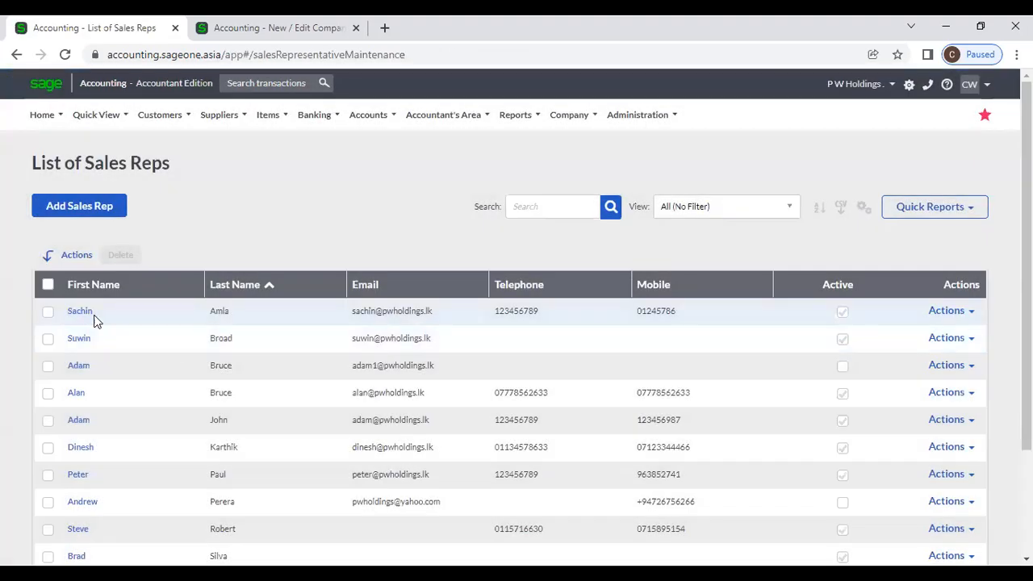
click(84, 317)
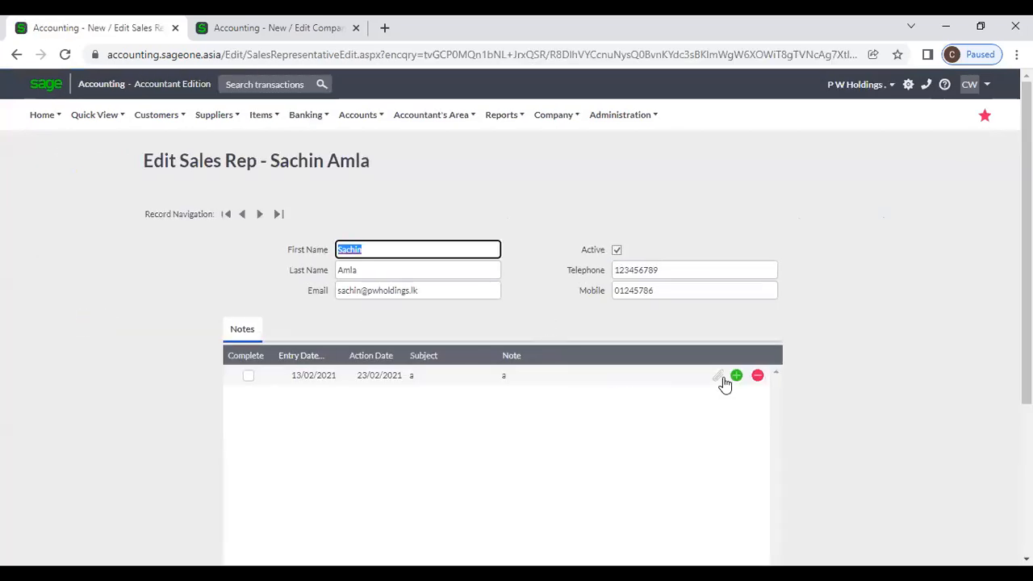
click(720, 378)
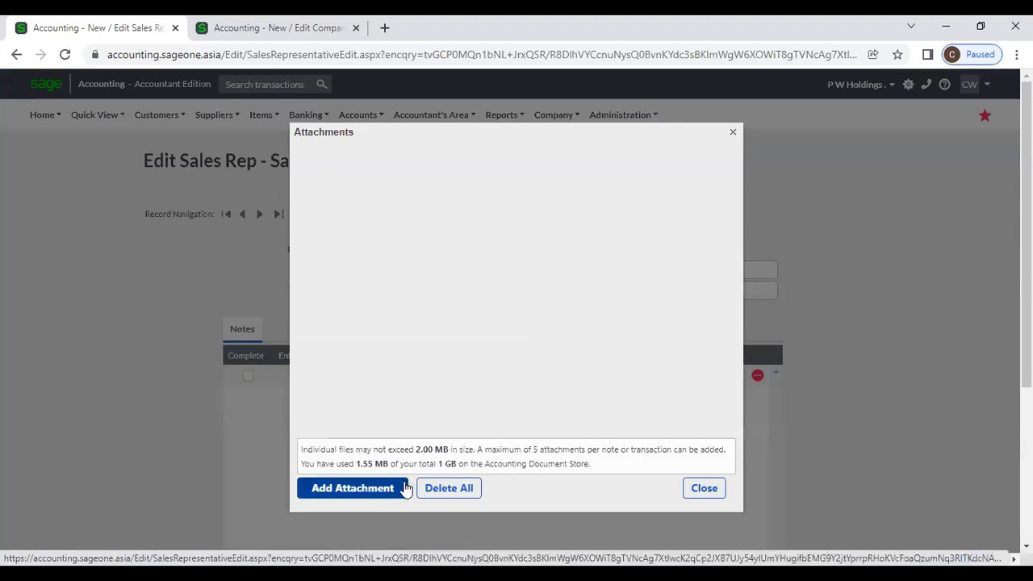
click(703, 489)
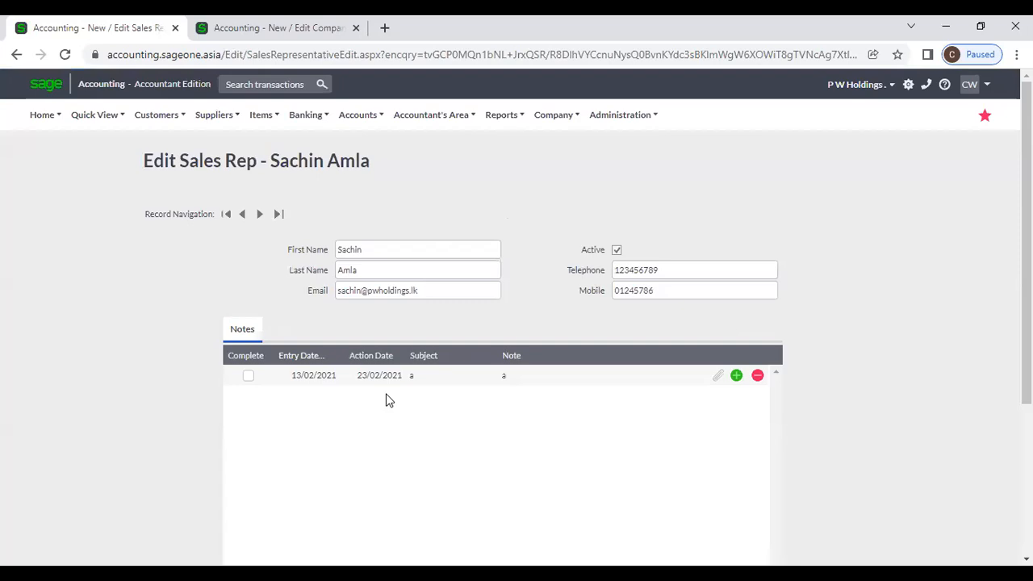
Step: Leave the sales rep record and open the List of Customers
click(165, 117)
mouse_move(169, 166)
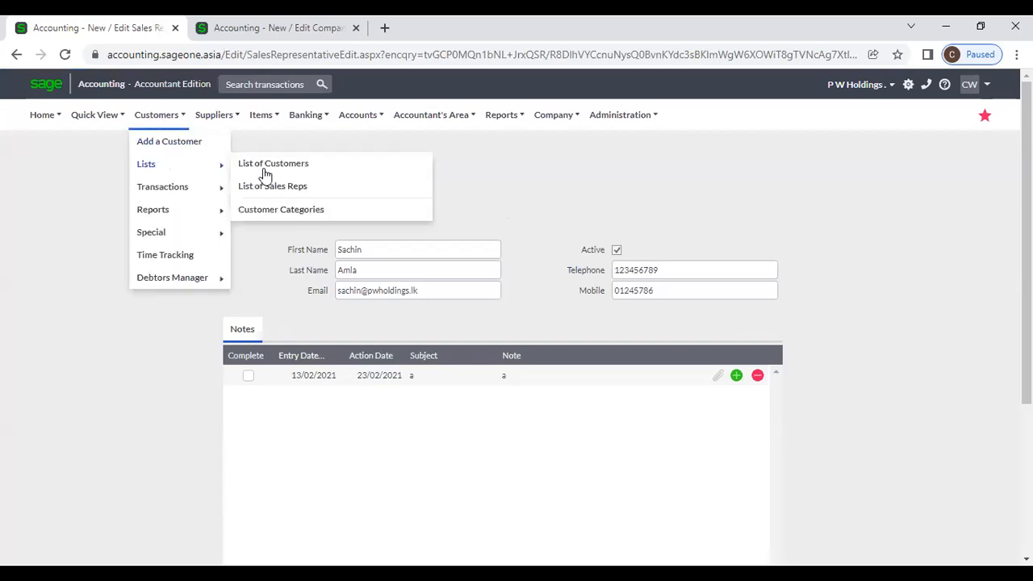
click(279, 172)
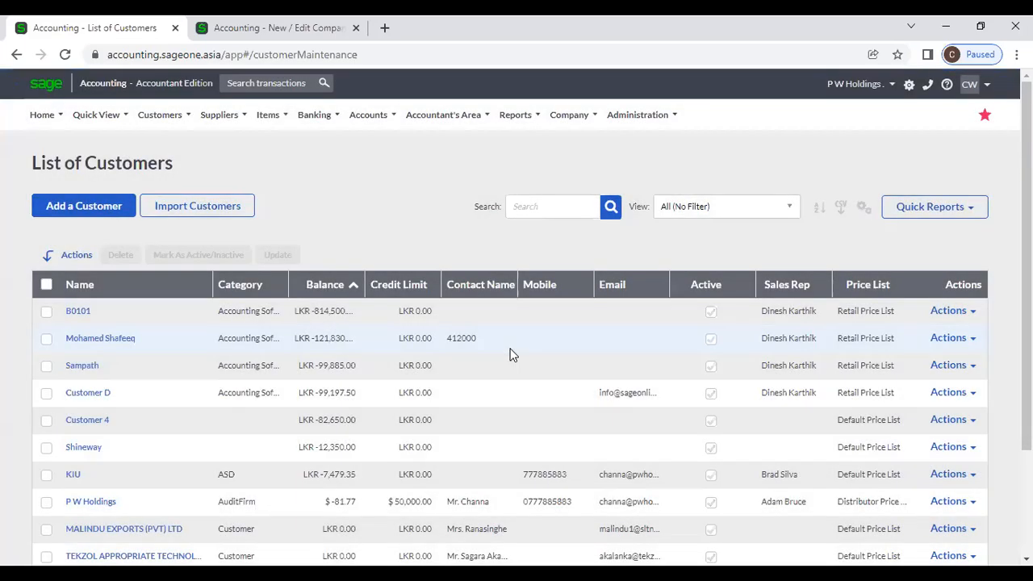
Step: Go back to the List of Sales Reps and review the listed reps down to the end of the page
click(161, 116)
mouse_move(156, 170)
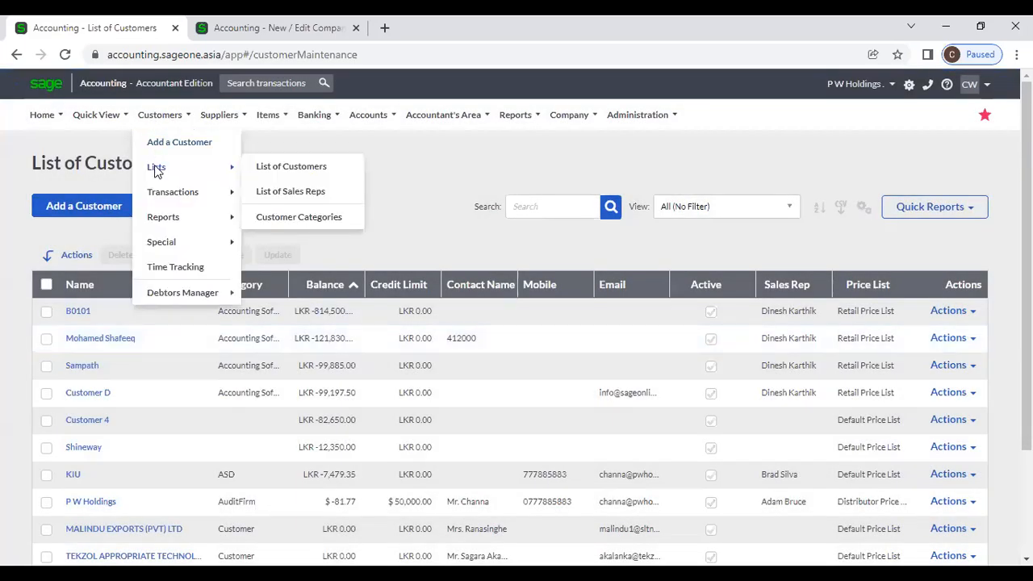
click(289, 190)
scroll(604, 323, down, 2)
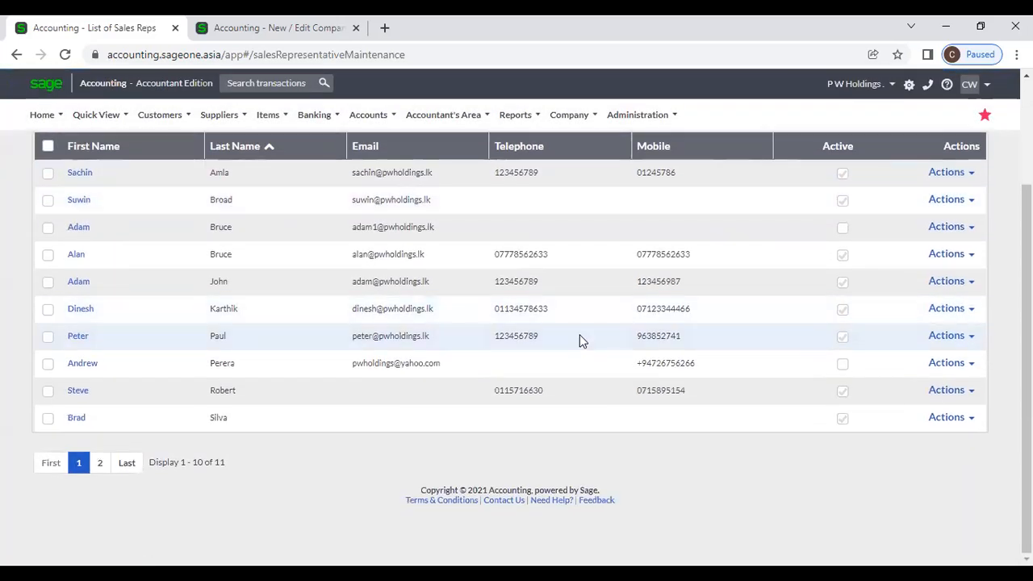
scroll(580, 334, up, 3)
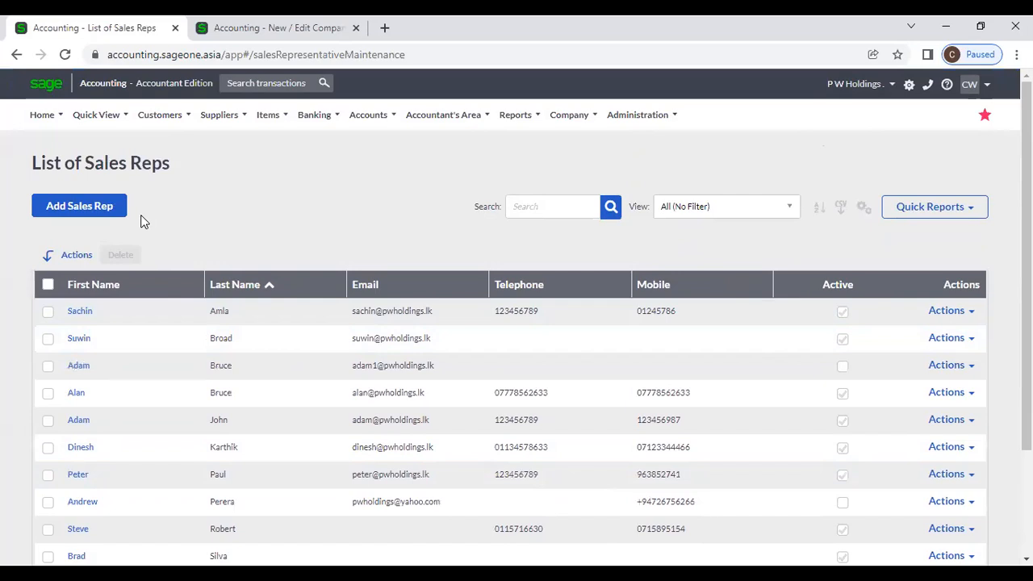
Step: Open the list of Customer Categories
click(164, 117)
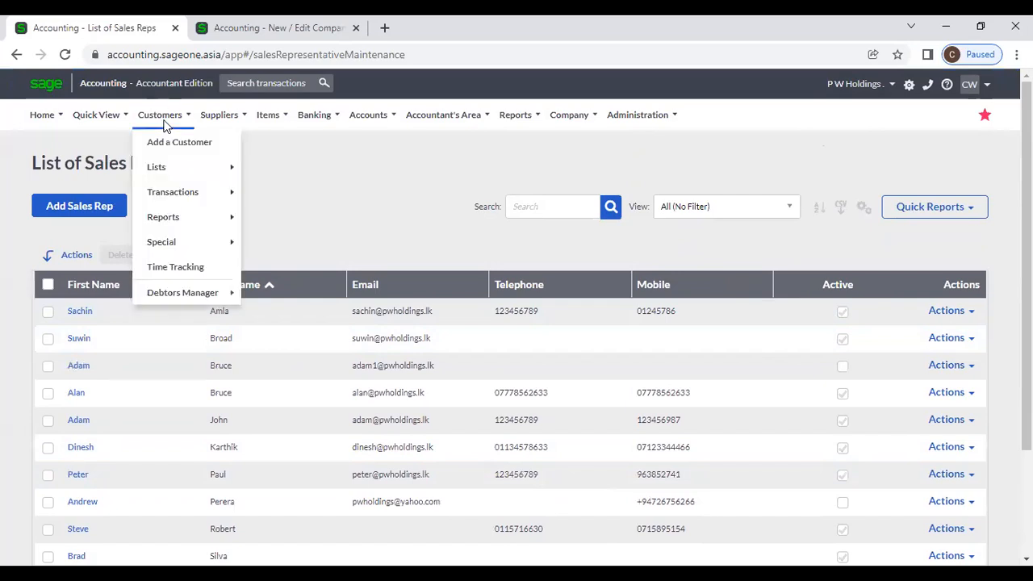
mouse_move(177, 170)
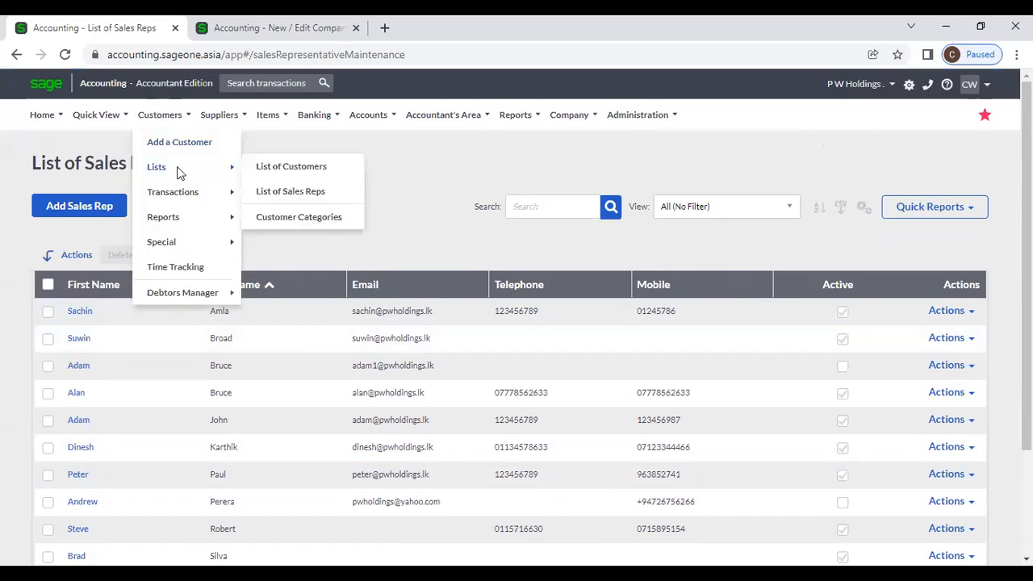
click(337, 227)
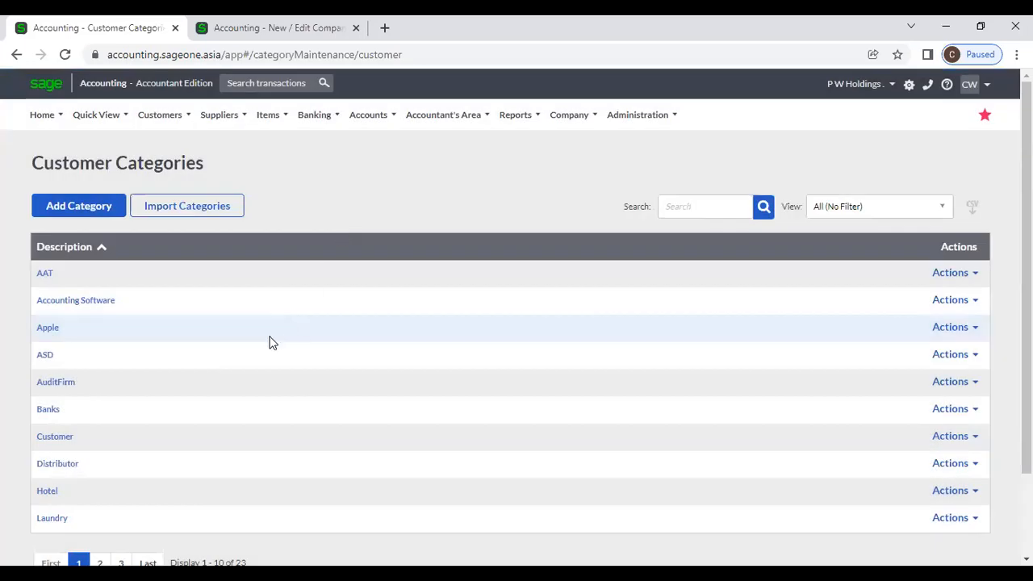
Step: Open a blank new customer category form, then return to the Customer Categories list and sort it by ascending description
click(112, 205)
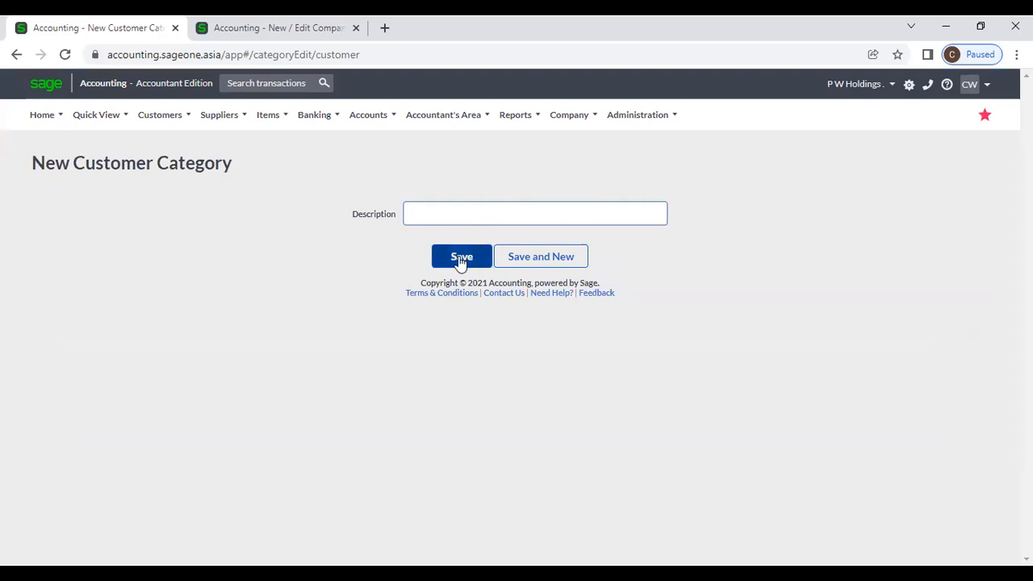
mouse_move(176, 127)
mouse_move(174, 193)
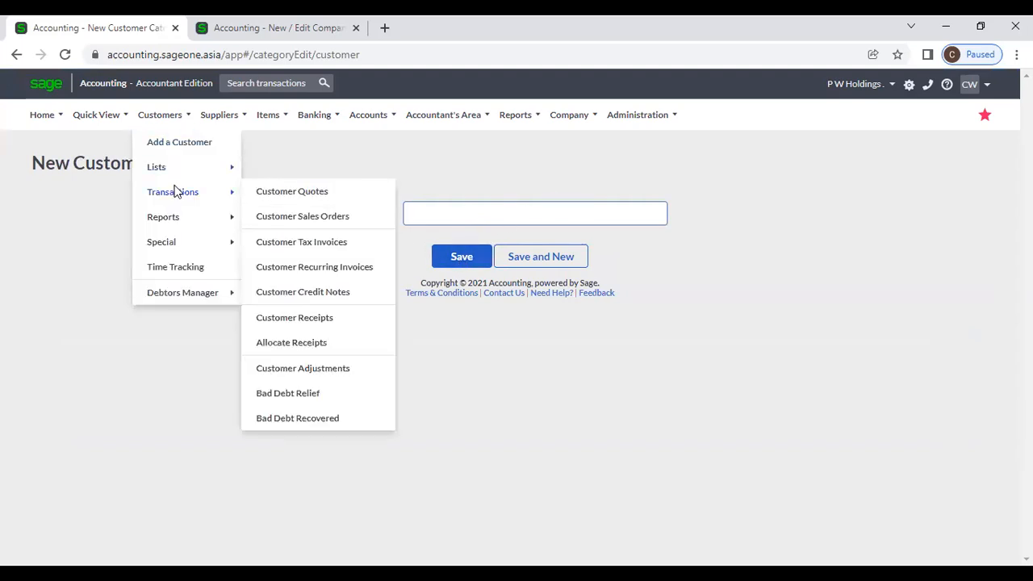
mouse_move(202, 168)
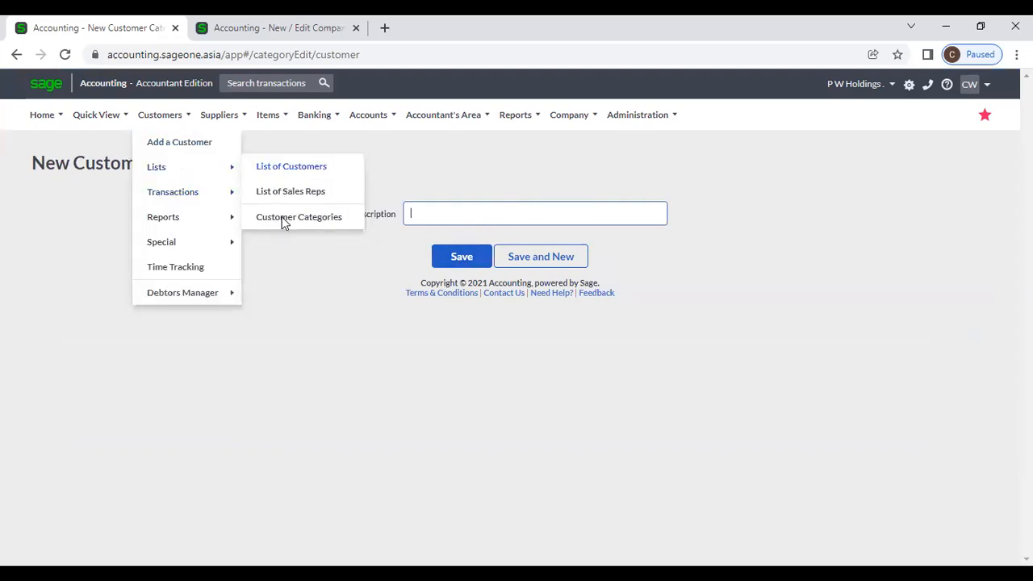
click(284, 218)
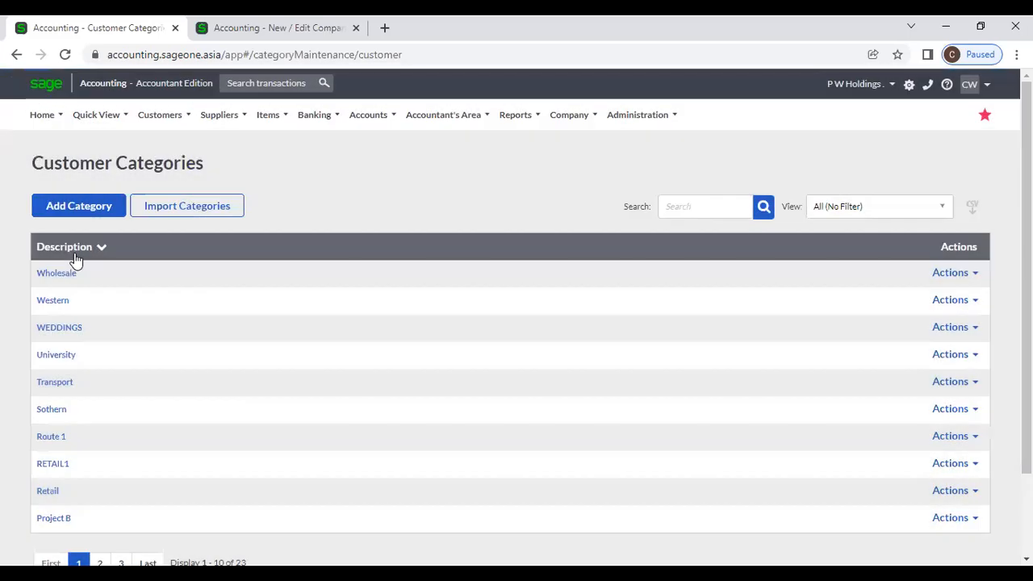
click(74, 255)
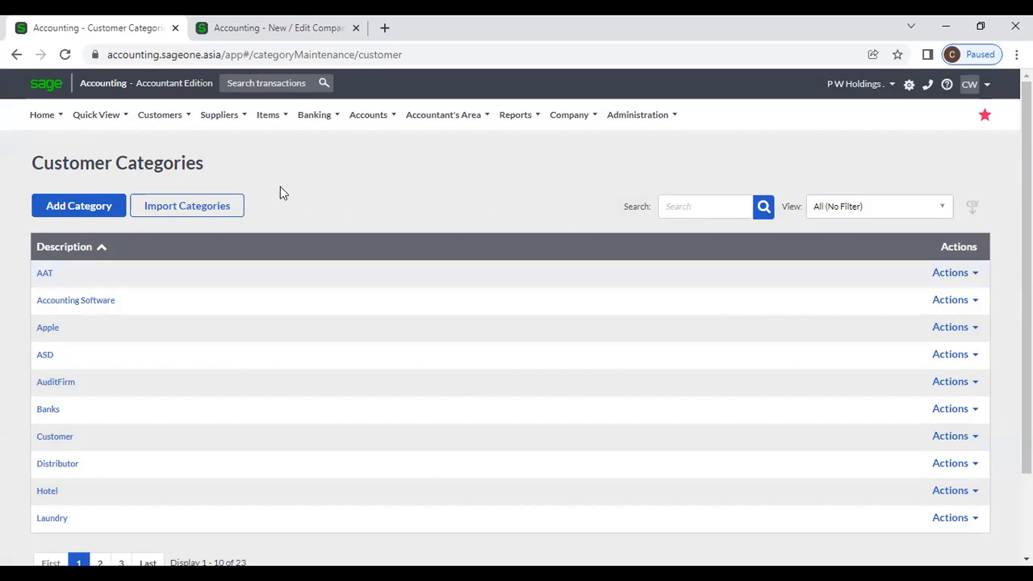
Step: Look over the customer list and transaction options, then open the Customer Quotes list
click(167, 121)
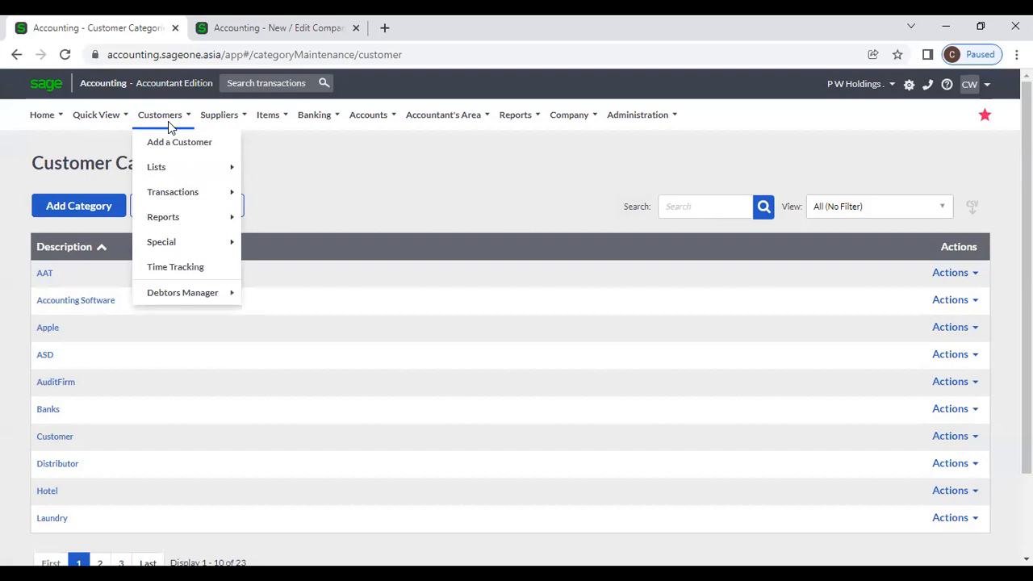
mouse_move(177, 167)
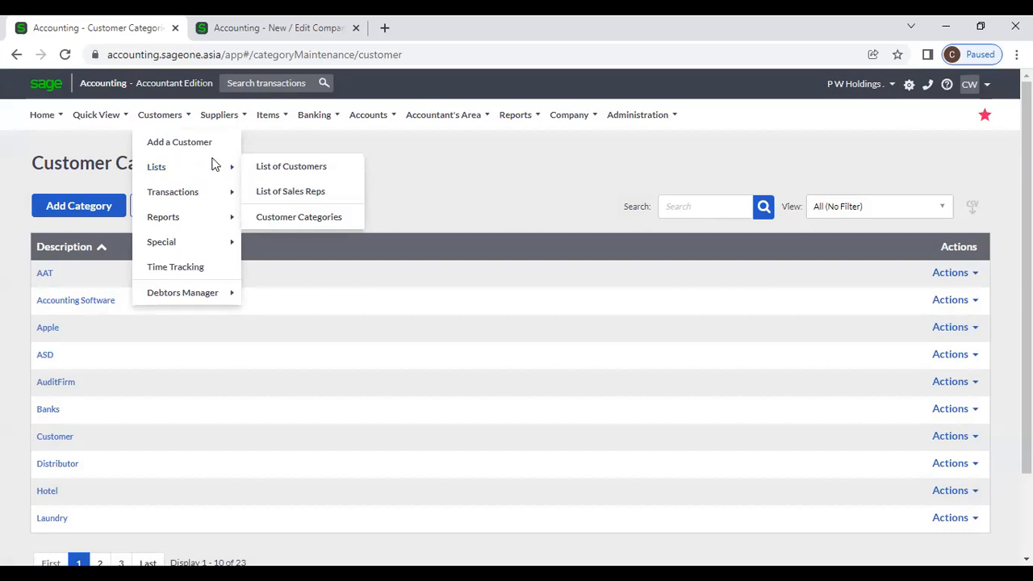
mouse_move(213, 193)
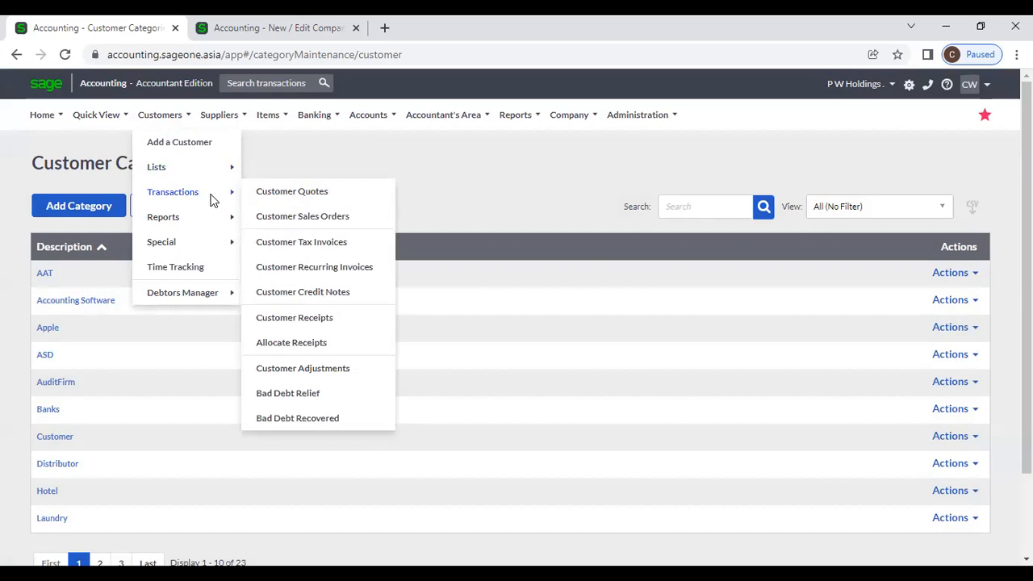
click(288, 200)
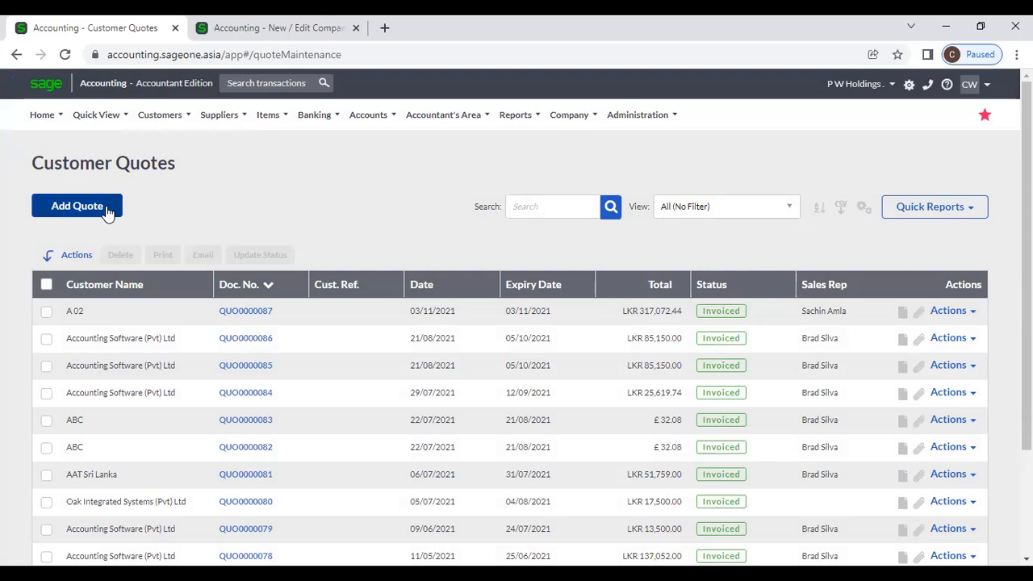
Step: Switch to the Company Settings browser tab, reload the company settings and open the Document Numbers under Documents and Statements
click(256, 28)
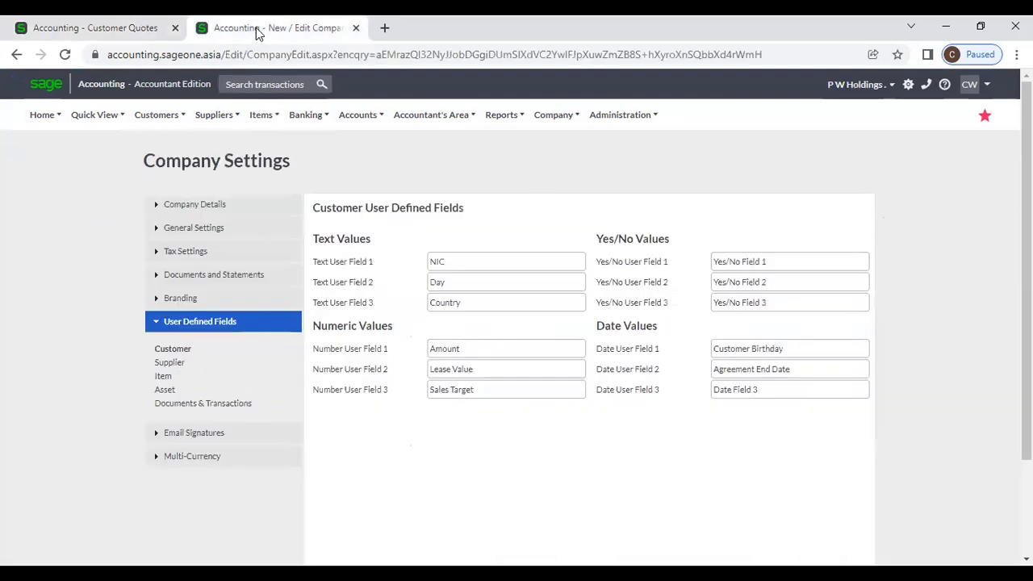
mouse_move(553, 115)
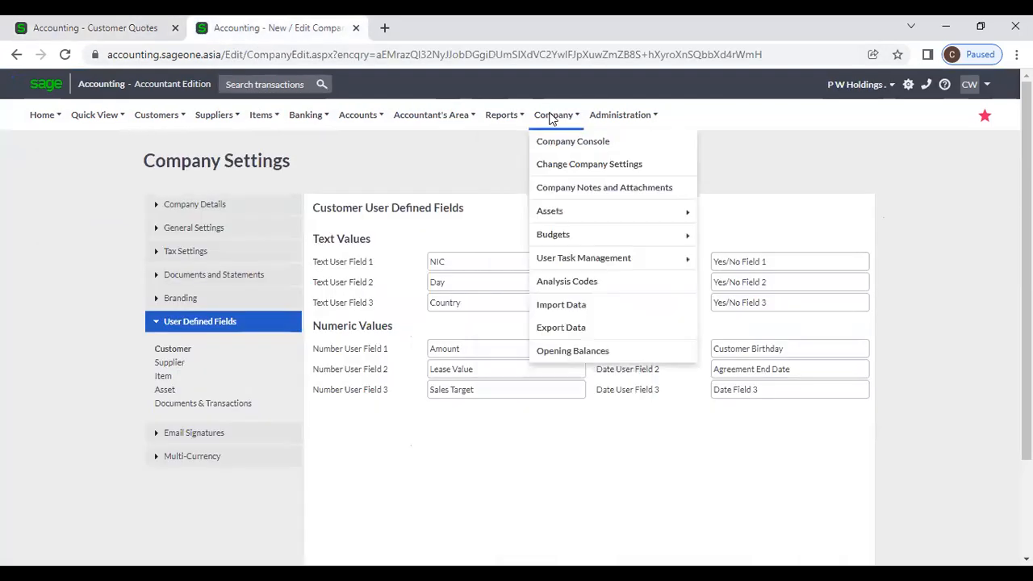
click(554, 166)
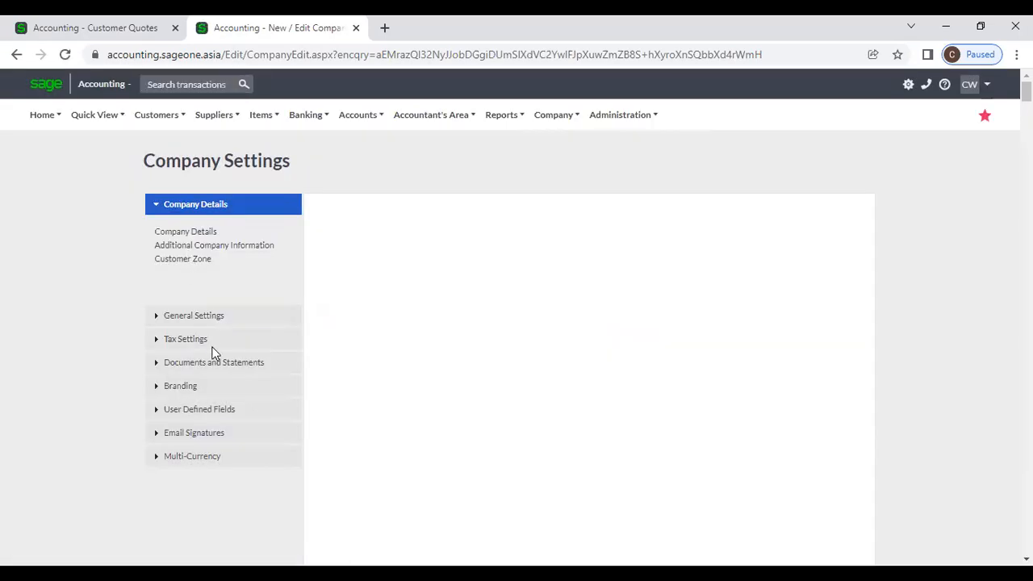
click(214, 364)
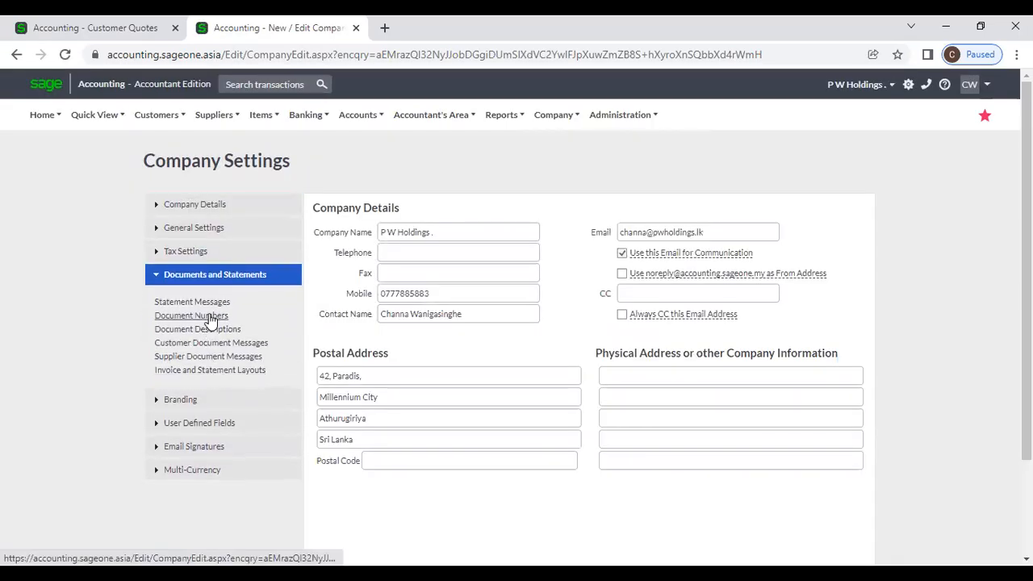
click(208, 318)
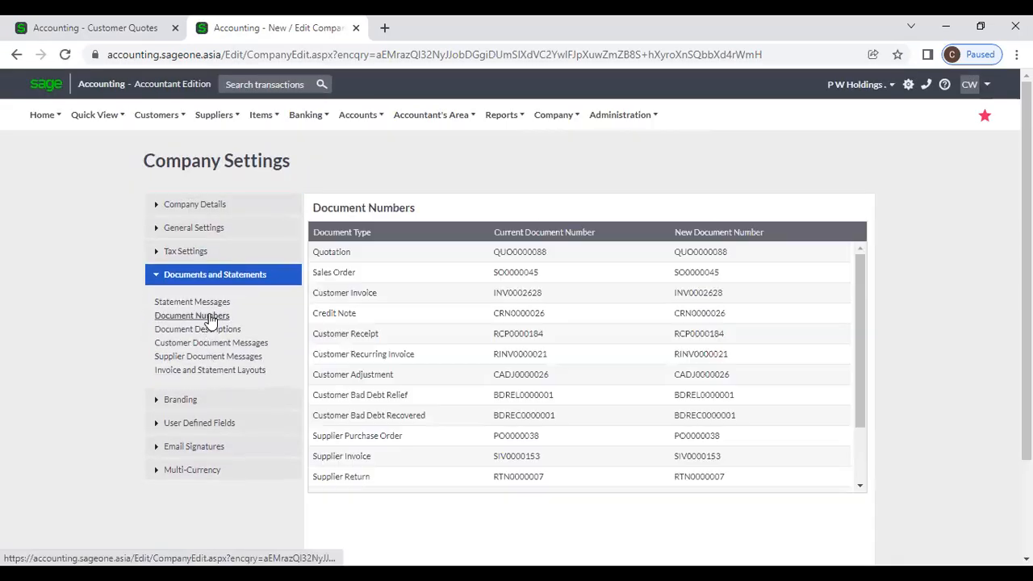
Step: Examine the editable new document numbers for Quotation and Customer Invoice without changing them
click(724, 253)
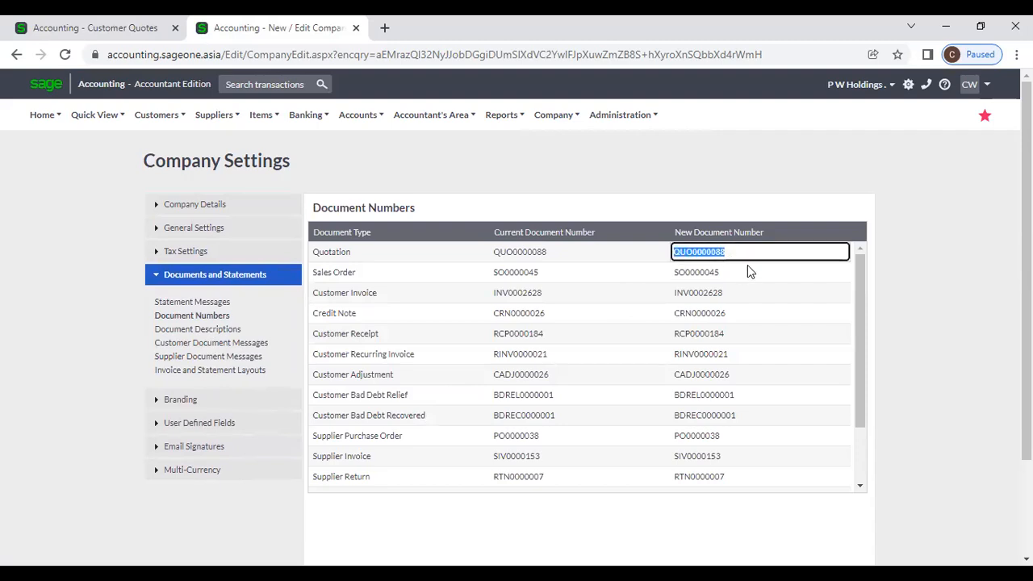
click(745, 294)
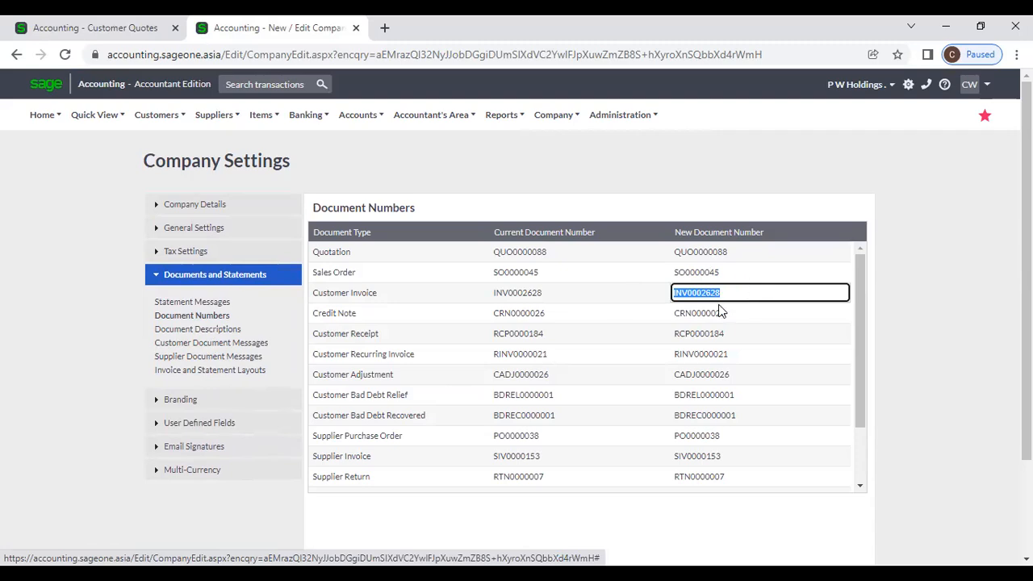
click(915, 309)
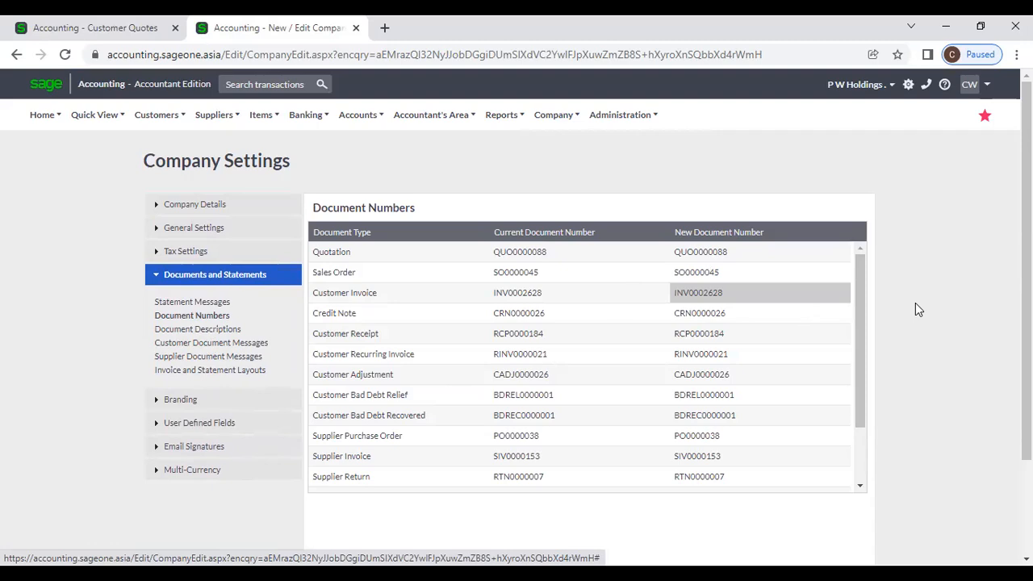
click(789, 292)
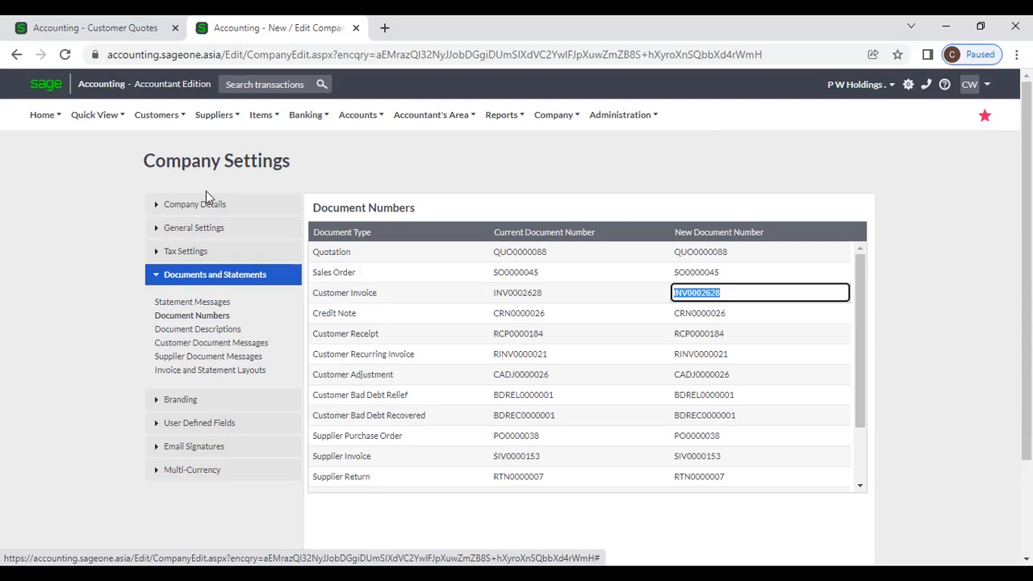
Step: Return to the Customer Quotes browser tab and start a new quote for the customer Accounting Software (Pvt) Ltd
click(155, 123)
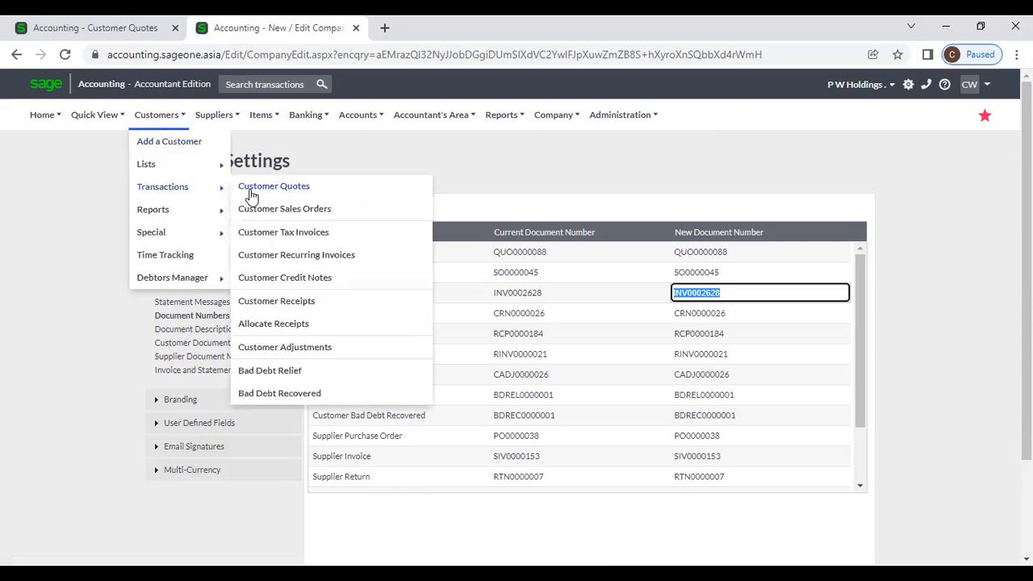
click(103, 29)
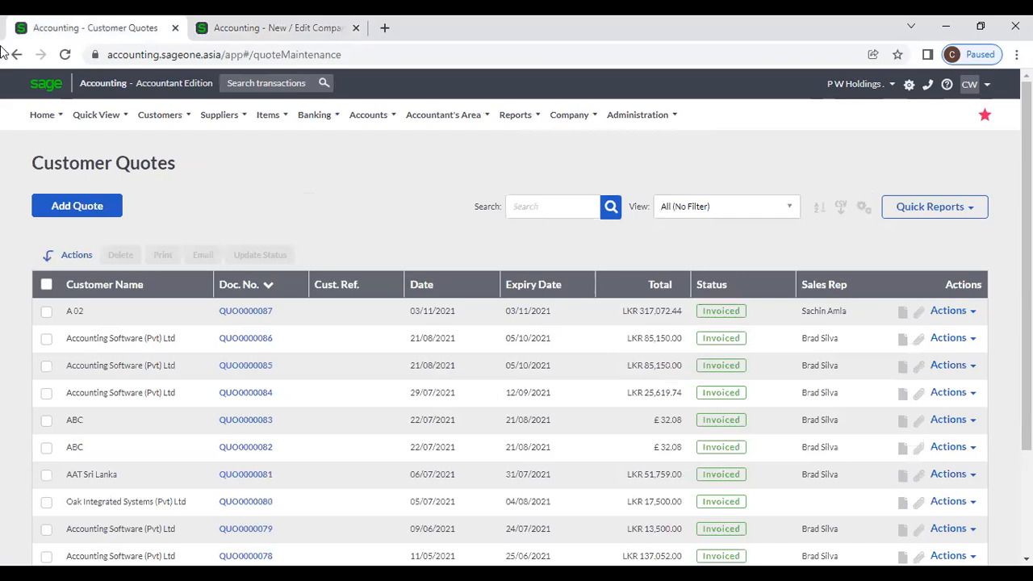
click(160, 114)
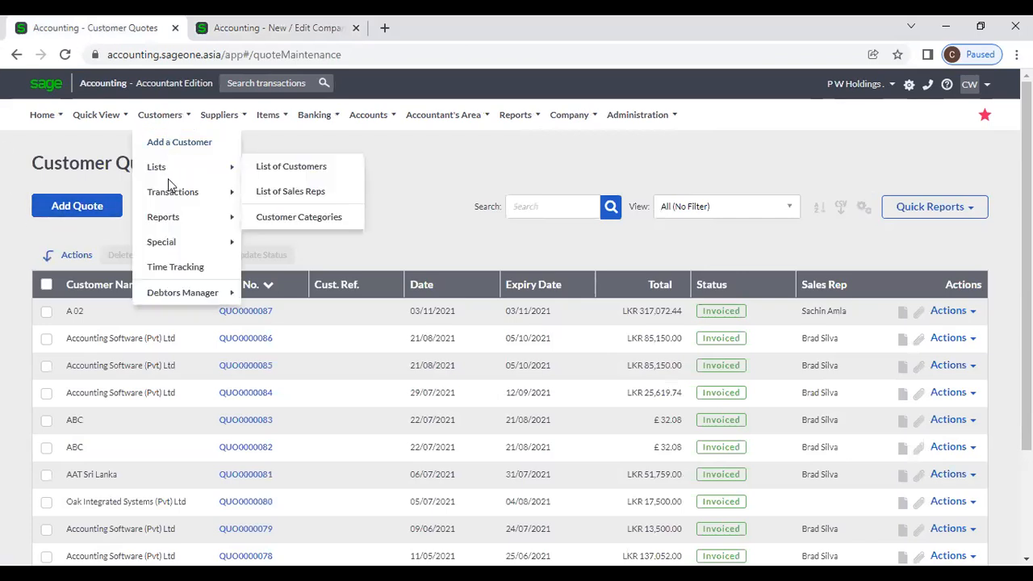
mouse_move(173, 192)
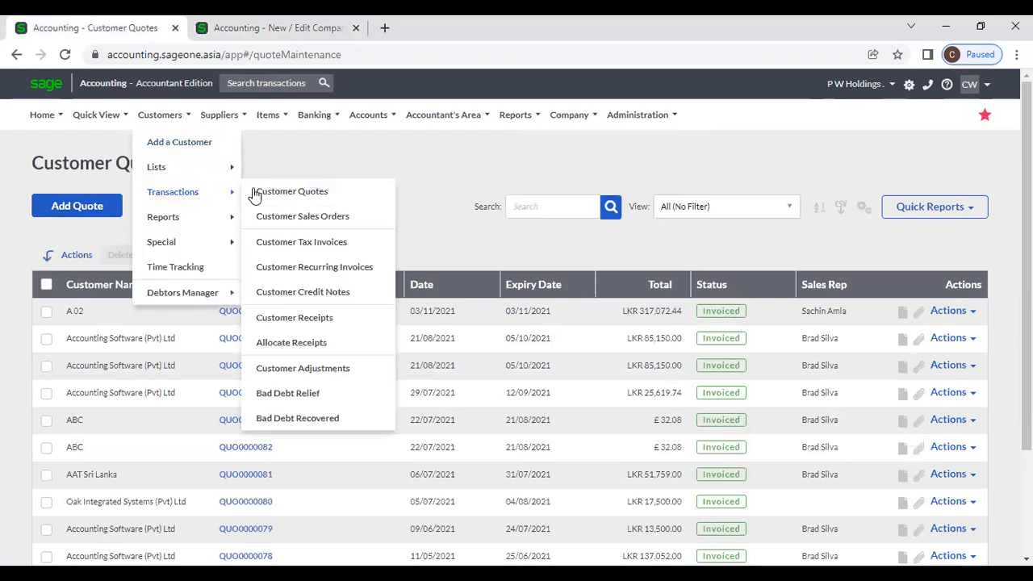
click(67, 215)
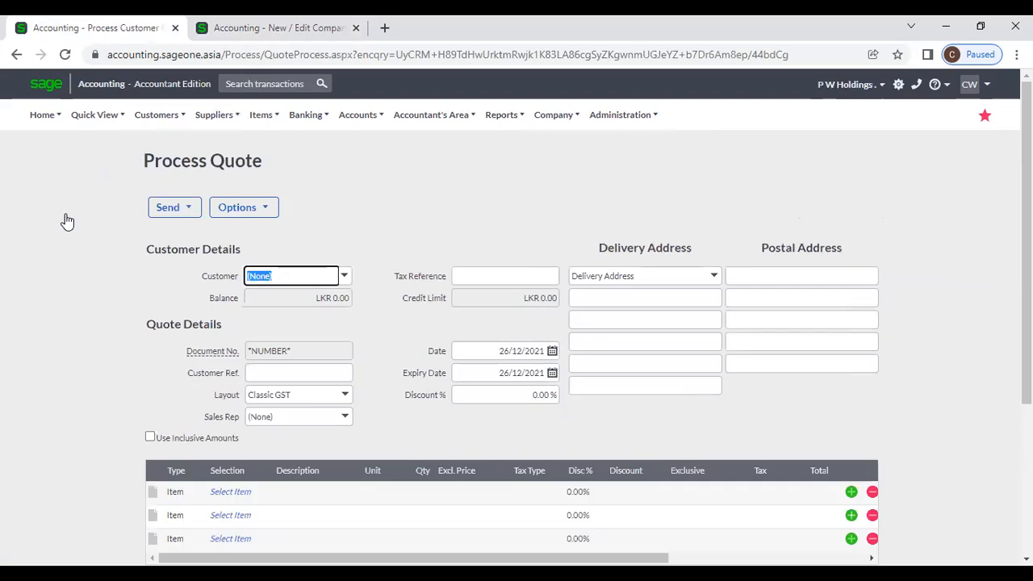
text(A)
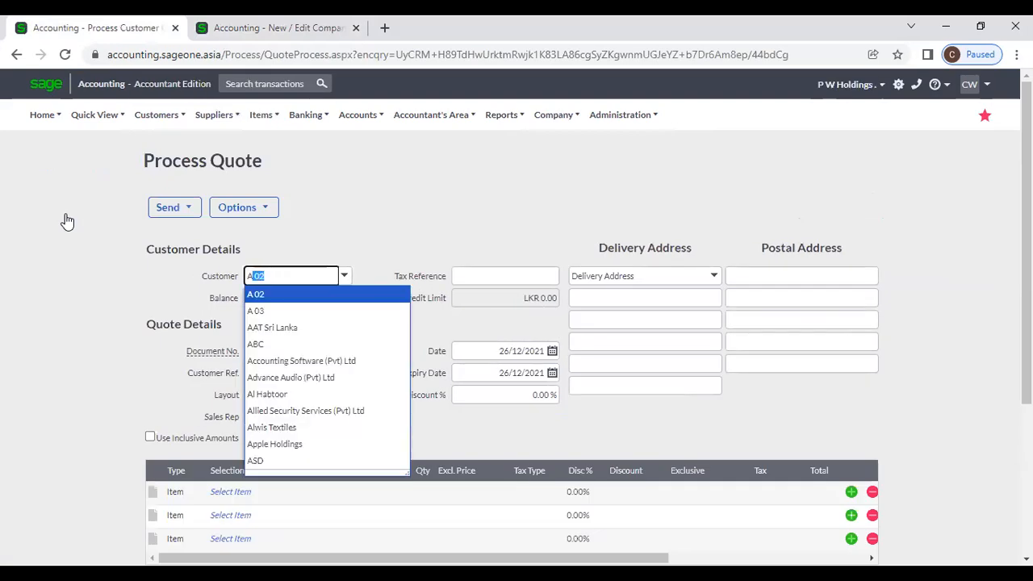
text(ccounting Software (Pv)
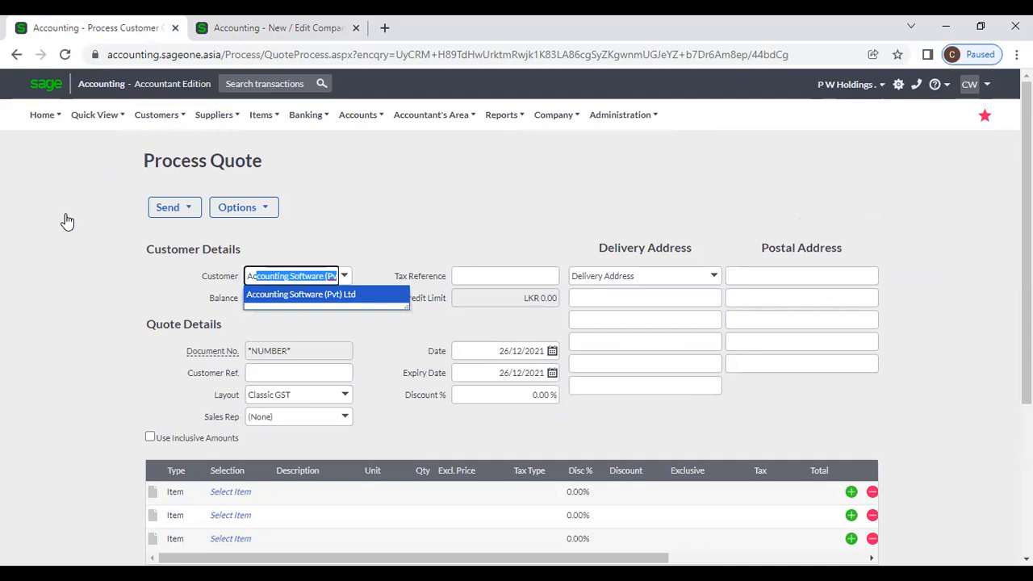
key(Return)
Step: Examine the quote's send options, tax reference, credit limit, addresses, item lines, dates and discount percentage
click(174, 208)
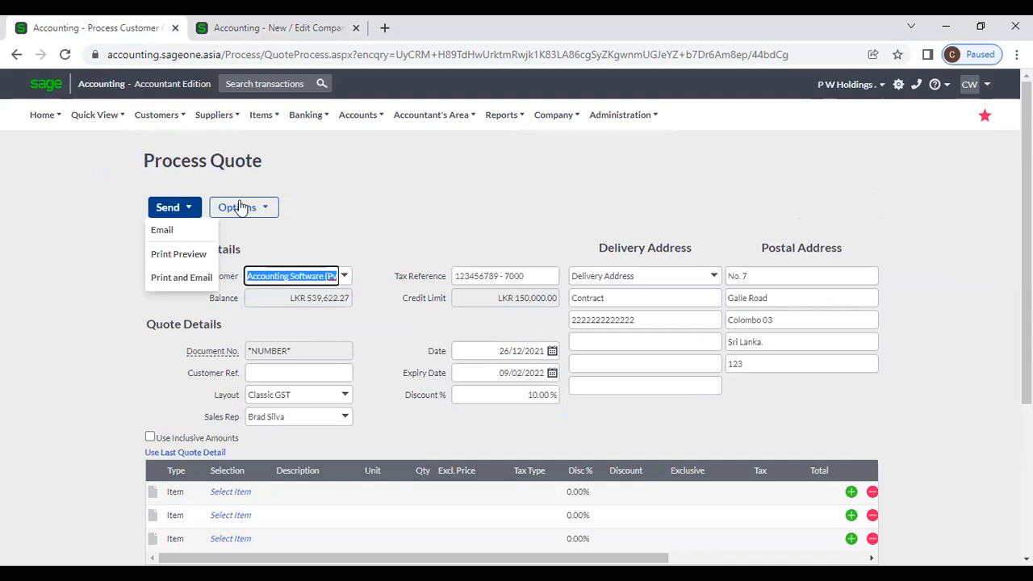
click(387, 182)
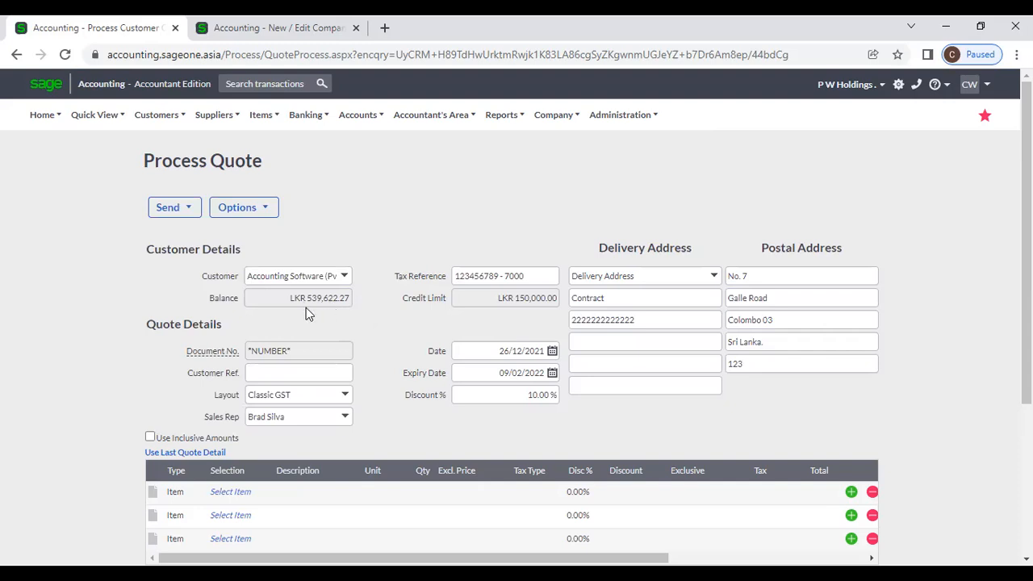
triple_click(484, 276)
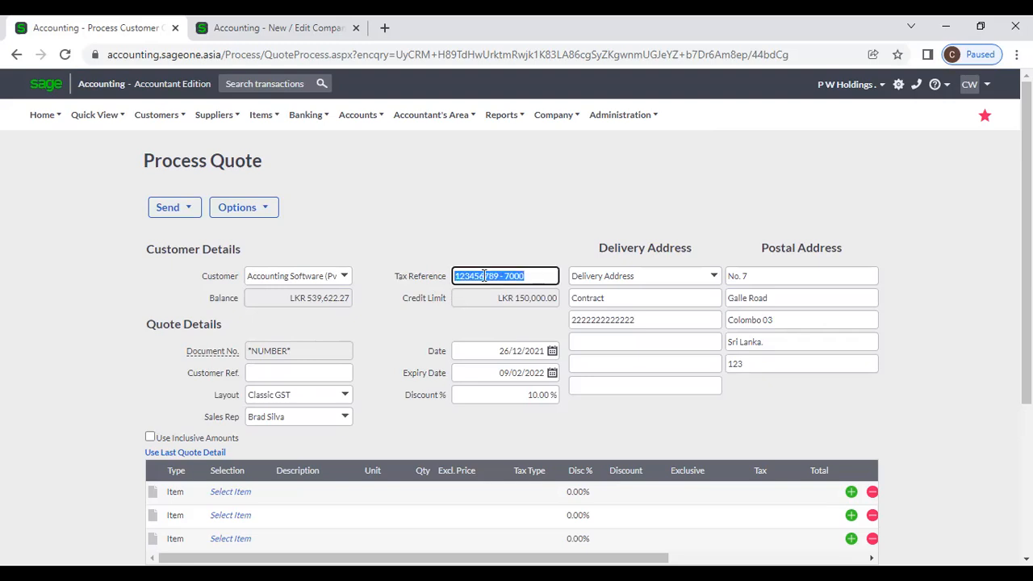
click(478, 299)
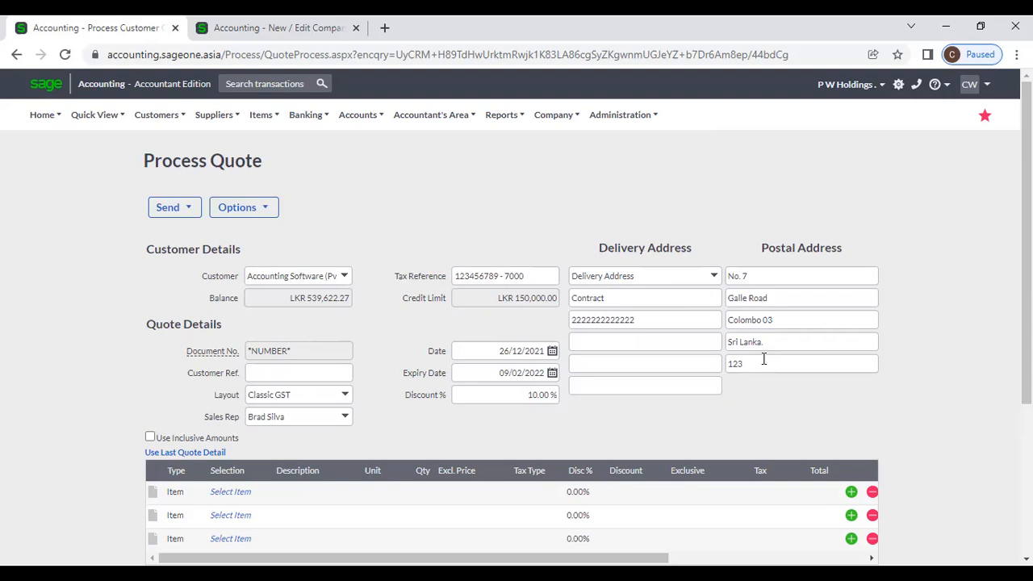
scroll(456, 413, down, 1)
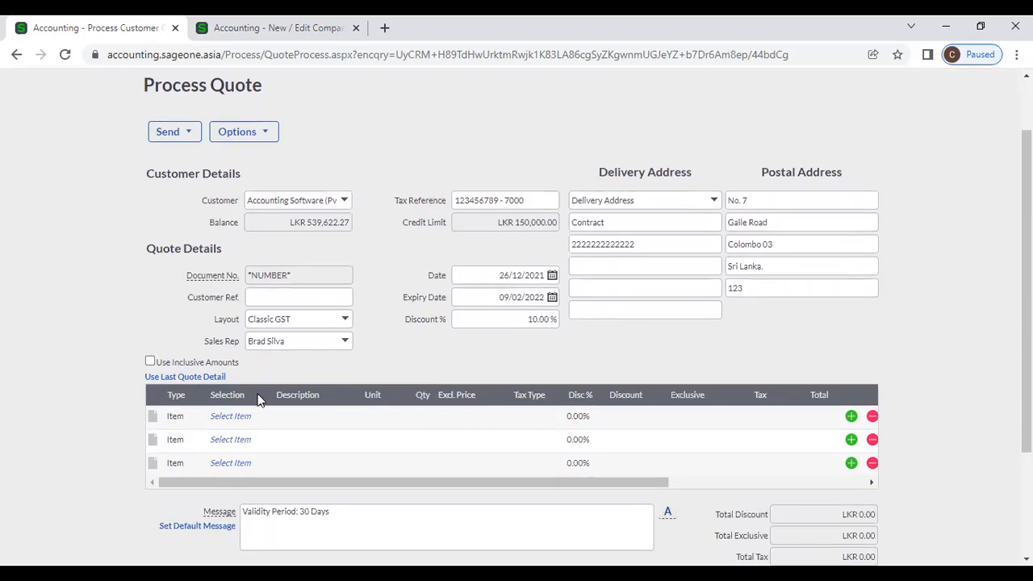
click(249, 418)
click(417, 366)
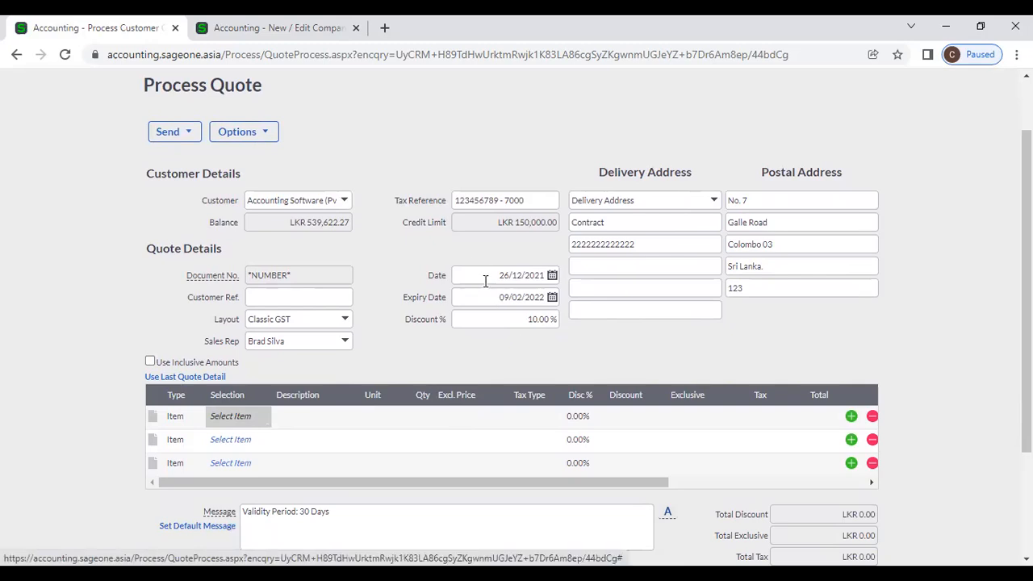
click(519, 319)
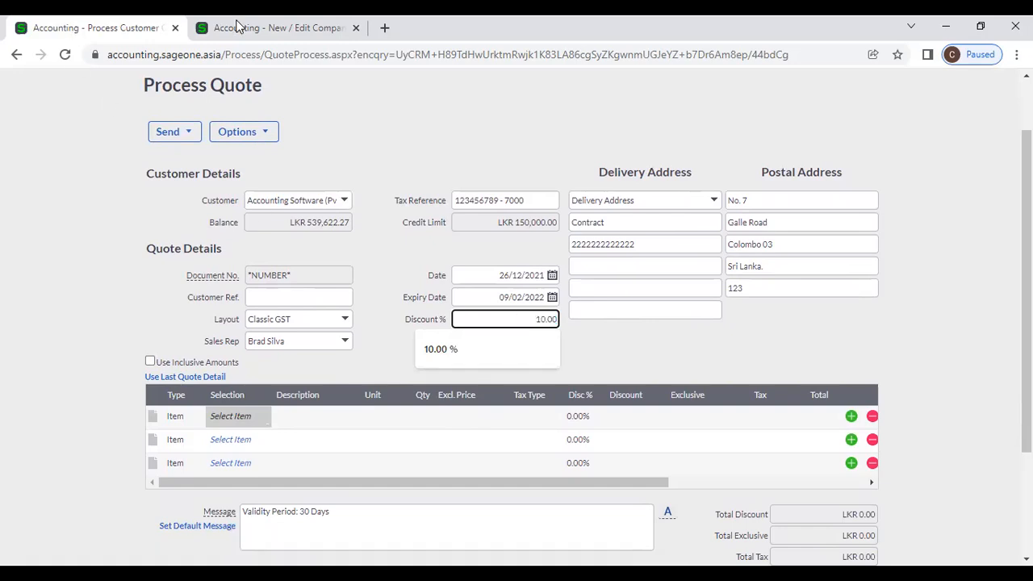
Step: Switch to the Company Settings browser tab, open the List of Customers there and sort it by ascending name
click(239, 26)
mouse_move(214, 117)
mouse_move(168, 127)
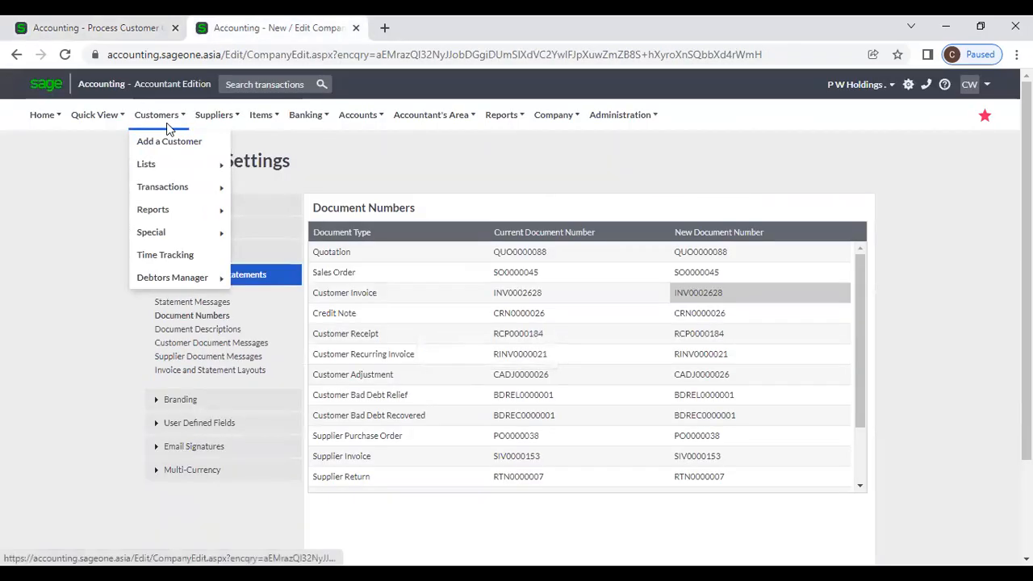
mouse_move(230, 167)
click(271, 164)
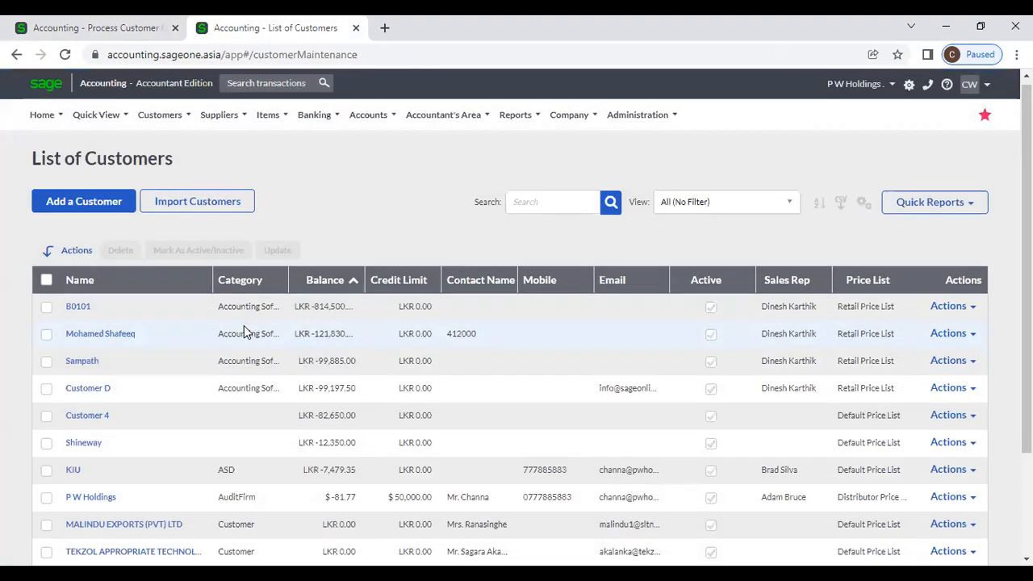
scroll(226, 343, down, 1)
click(110, 209)
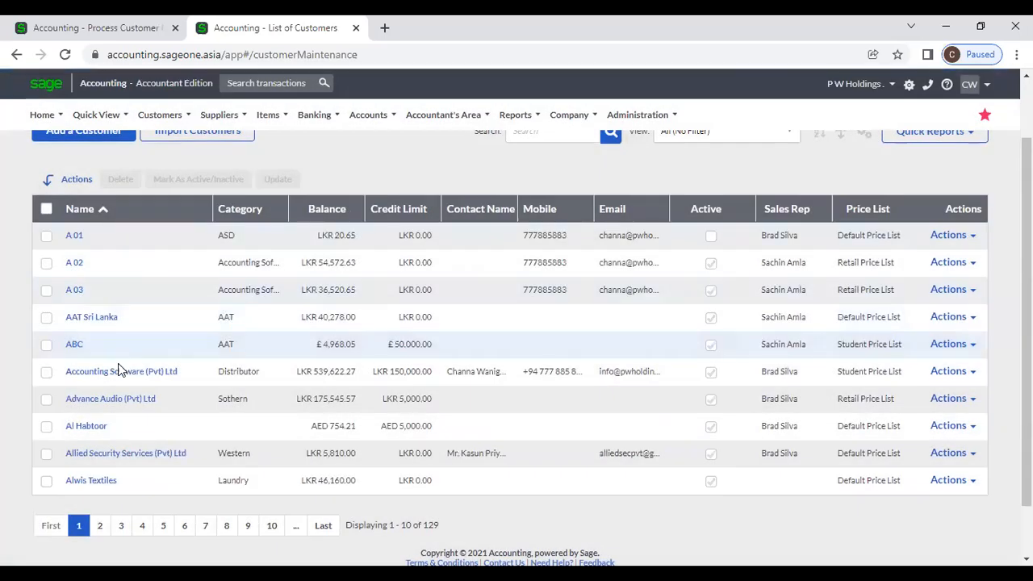
Step: Open the customer record for Accounting Software (Pvt) Ltd and check its default discount among the default settings
click(122, 378)
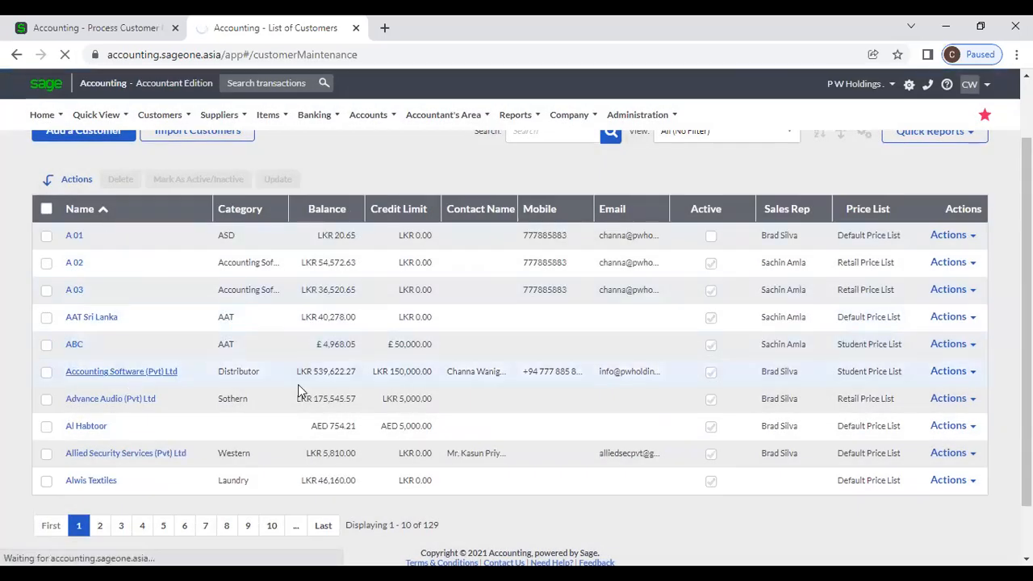
scroll(699, 434, down, 4)
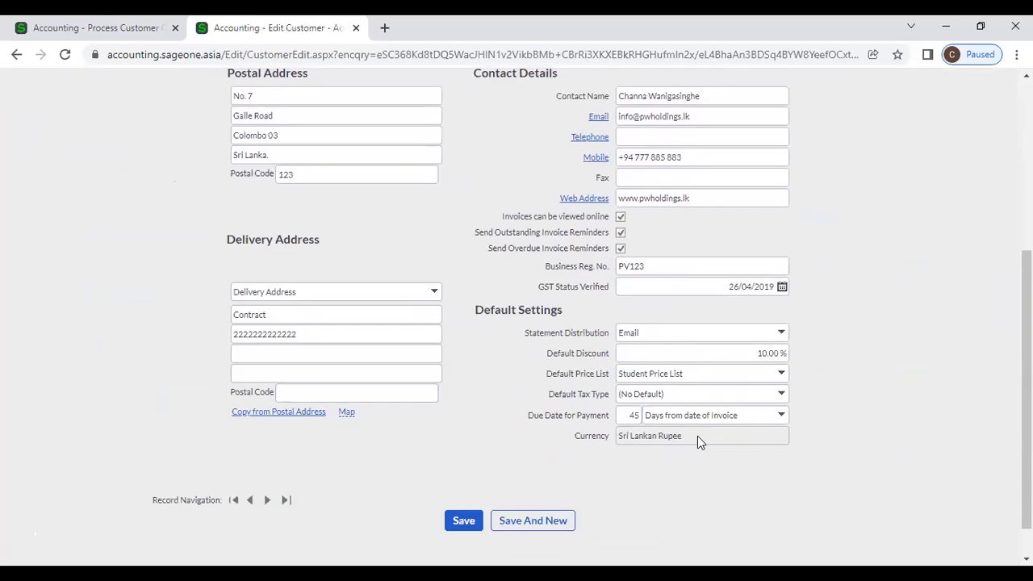
click(753, 356)
click(869, 363)
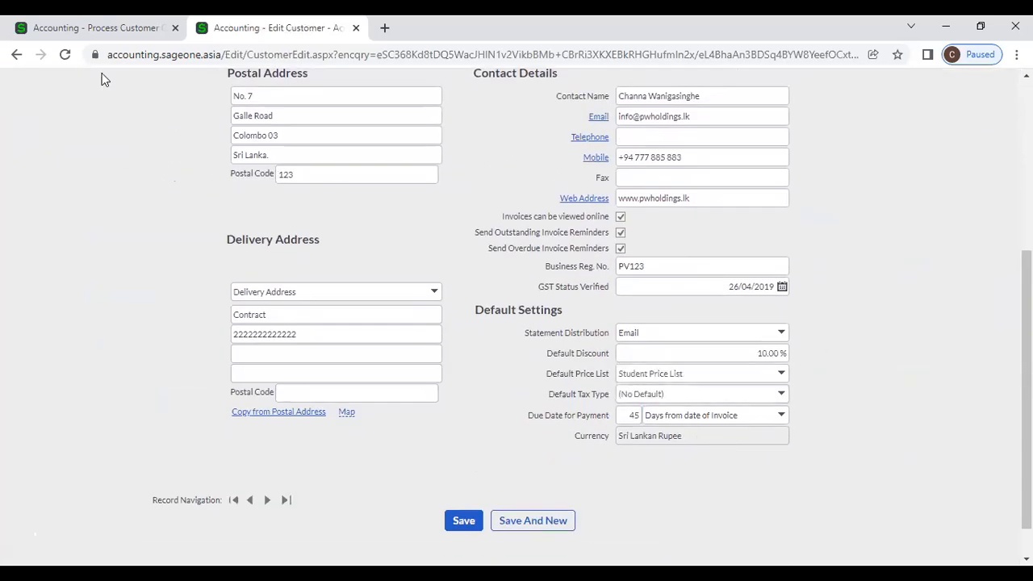
Step: Return to the Process Quote browser tab and clear the quote's discount percentage to 0.00%
click(45, 24)
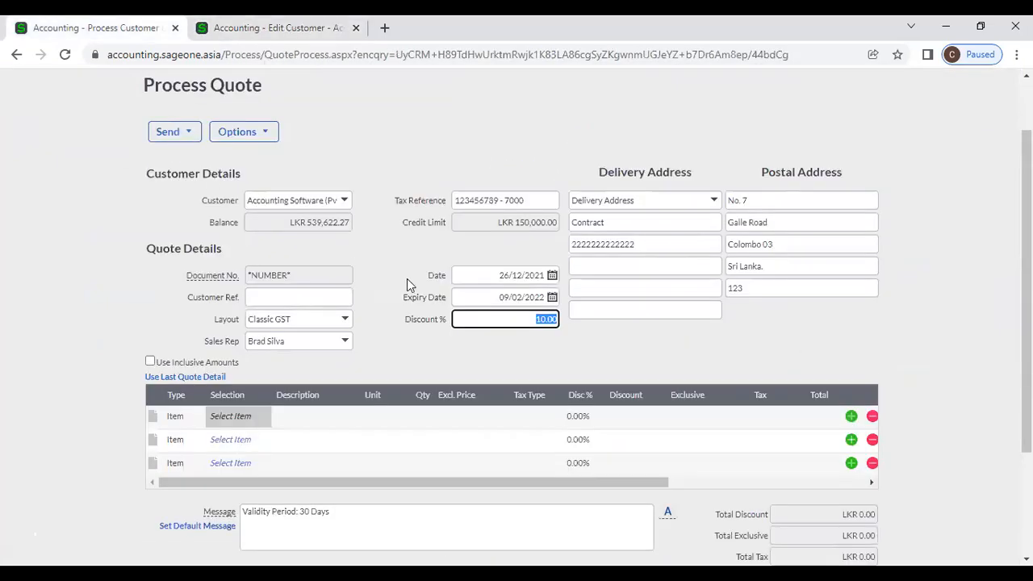
key(BackSpace)
click(528, 347)
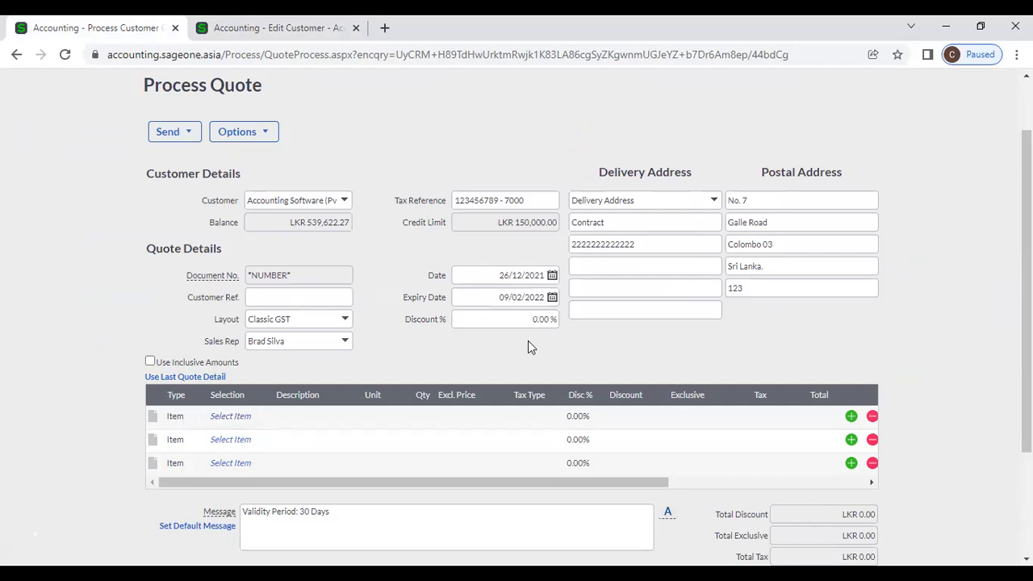
Step: Select the item FAO, Finance & Accounting Outsourcing, on the first quote line
click(244, 417)
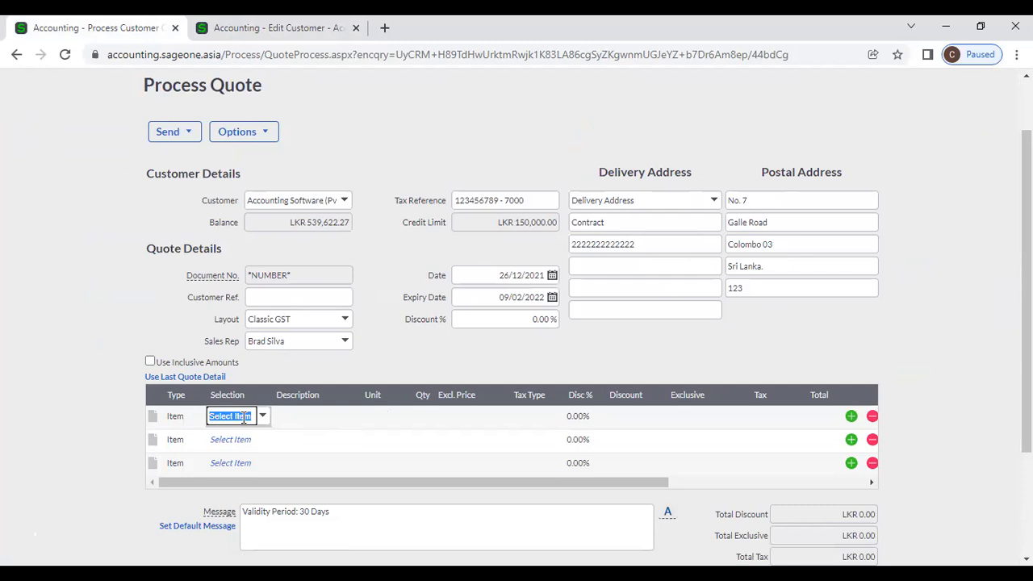
click(262, 418)
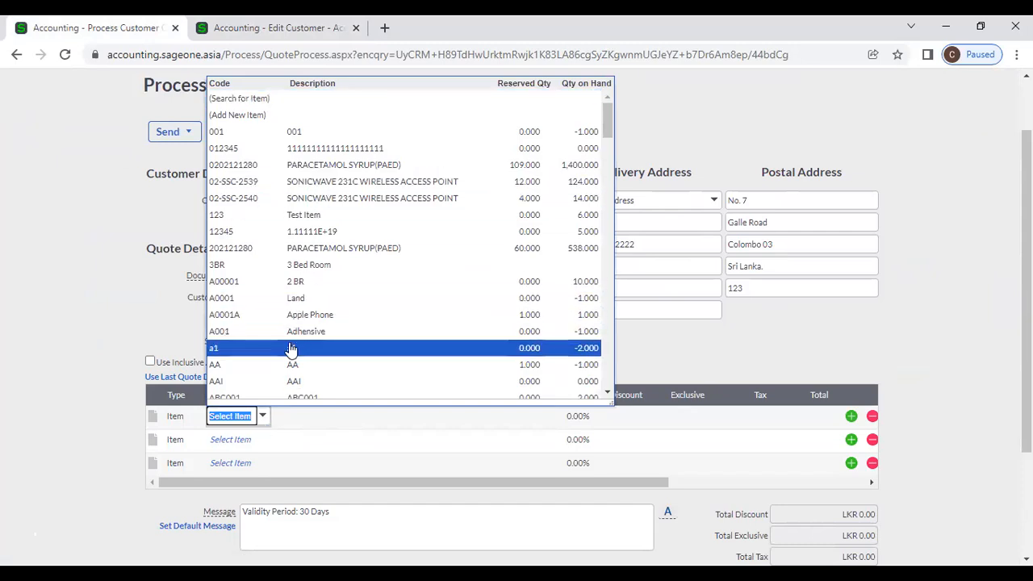
text(f)
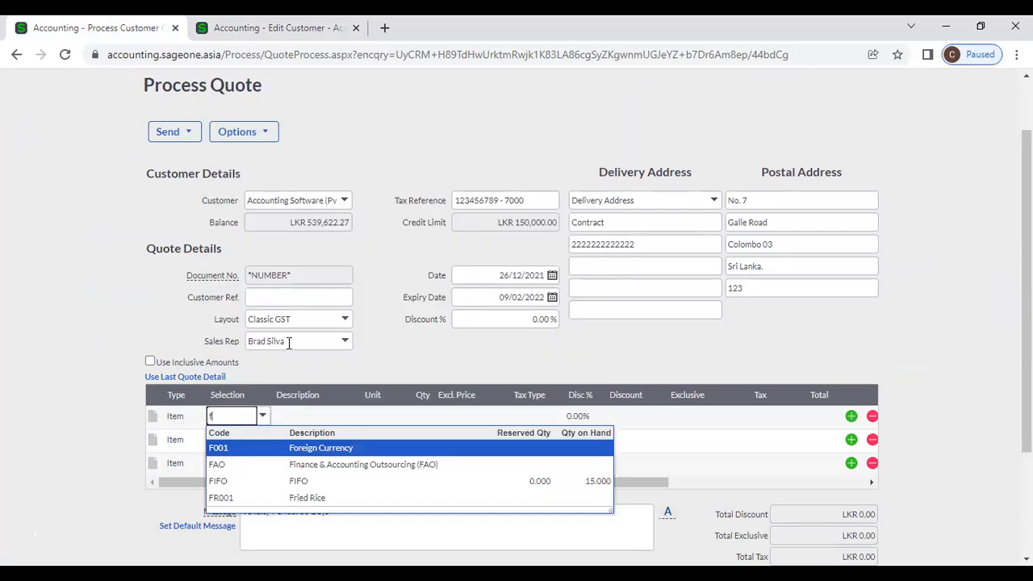
key(Down)
key(Tab)
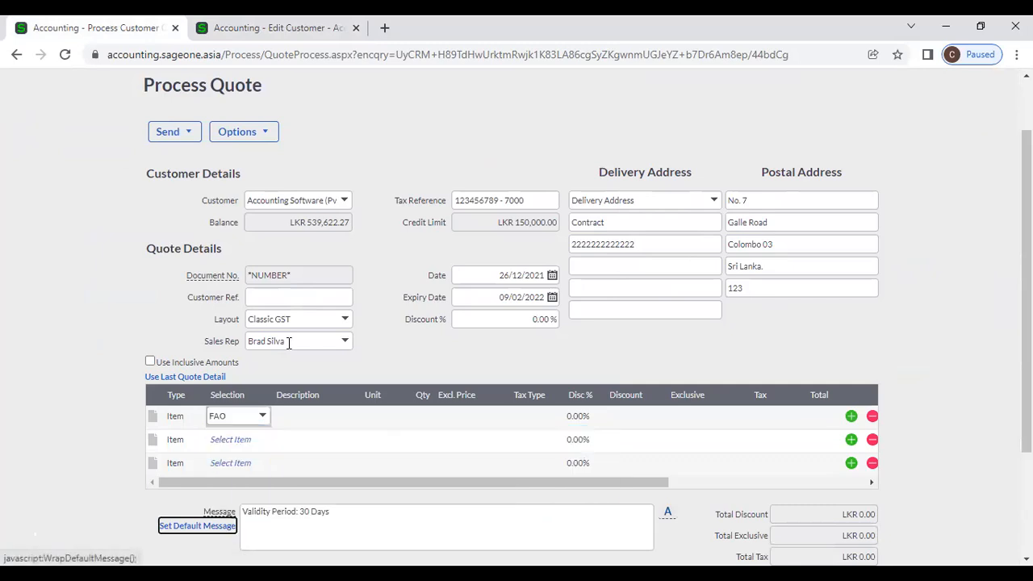
Step: Set the exclusive price of the FAO line to LKR 50,000 and leave its tax type at No Tax
click(454, 420)
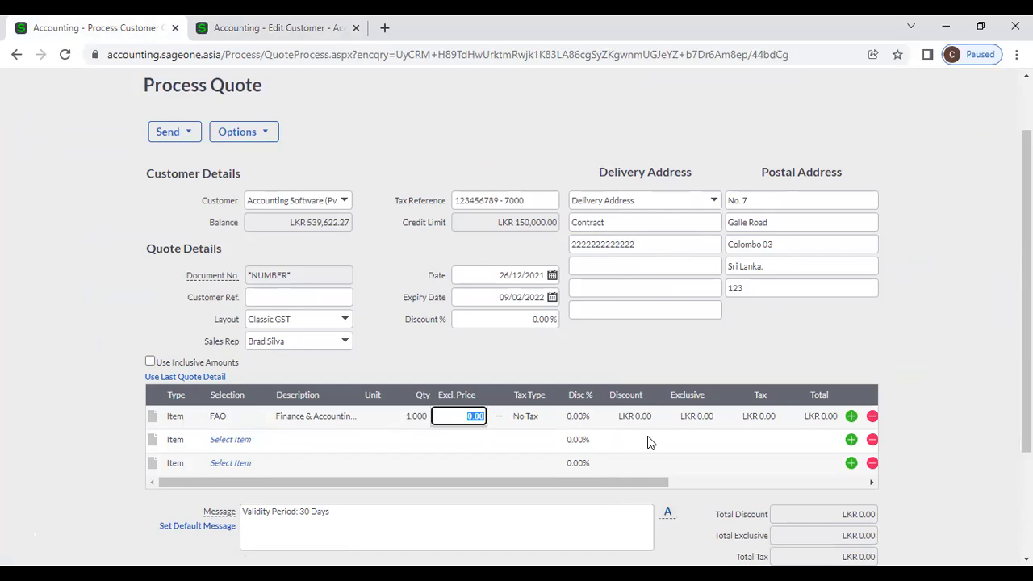
text(500000)
key(Tab)
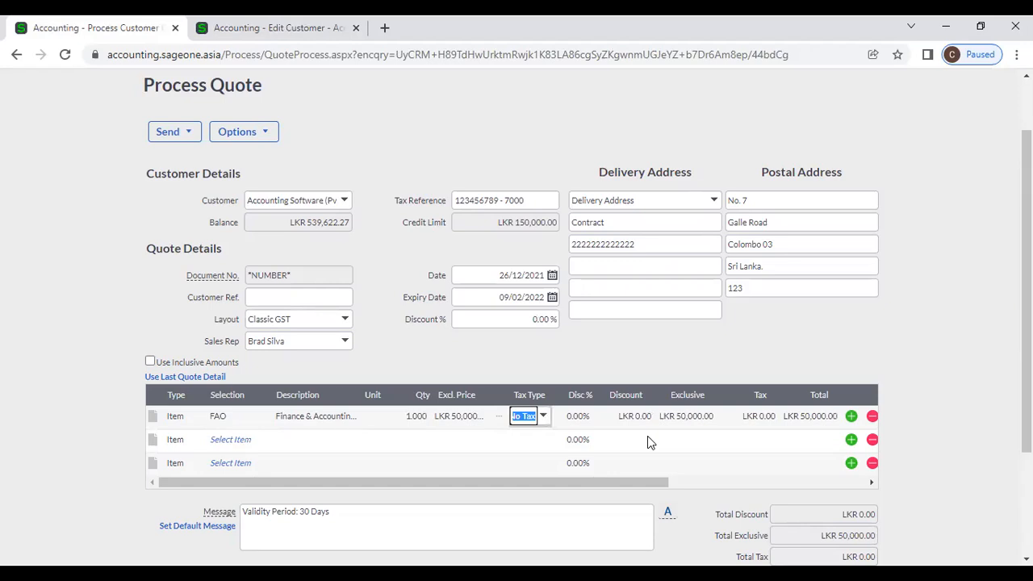
click(563, 362)
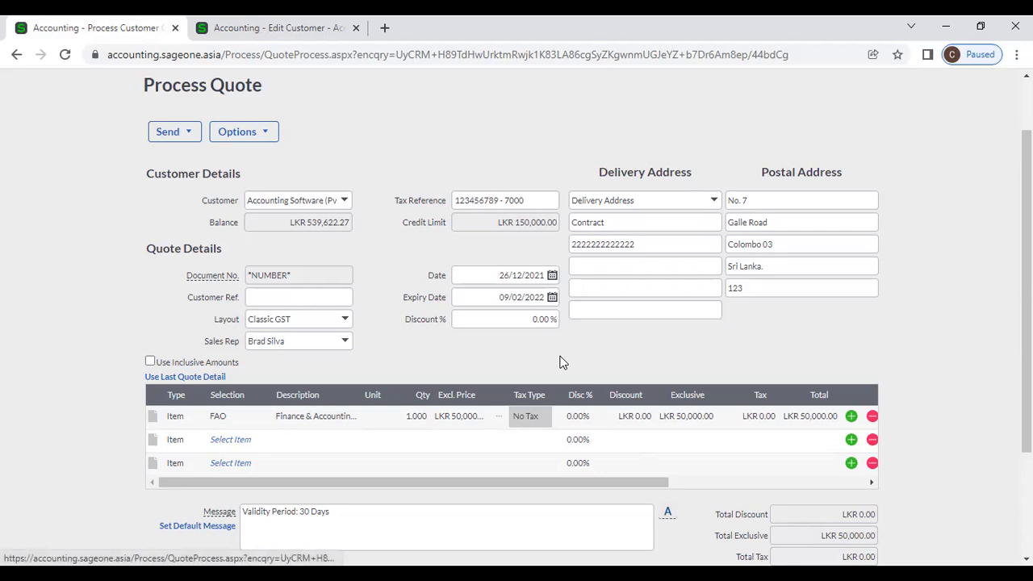
Step: Replace the first line's item with 02-SSC-2539, SONICWAVE 231C WIRELESS ACCESS POINT
click(251, 417)
click(262, 417)
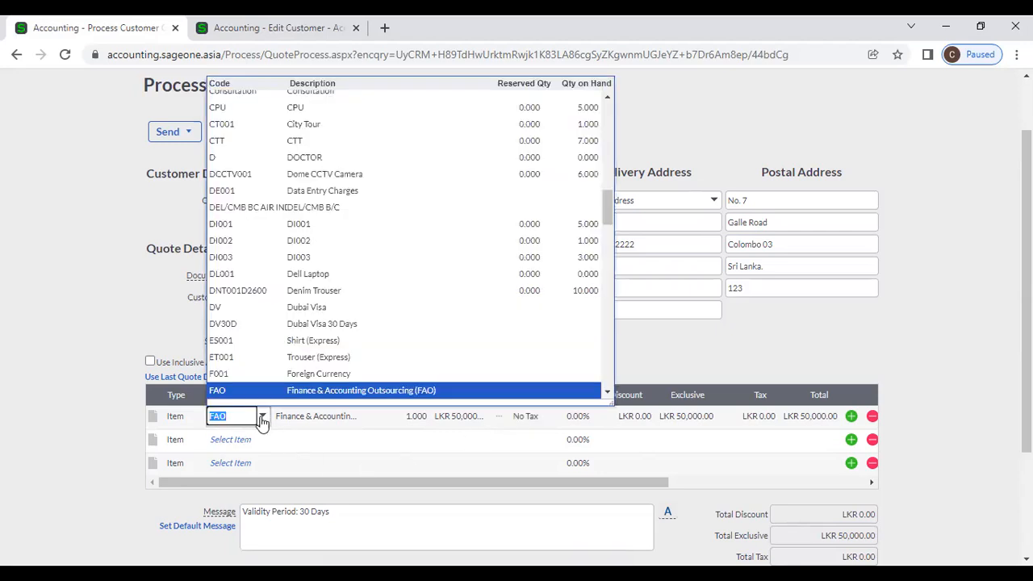
scroll(311, 198, up, 10)
scroll(311, 198, up, 1)
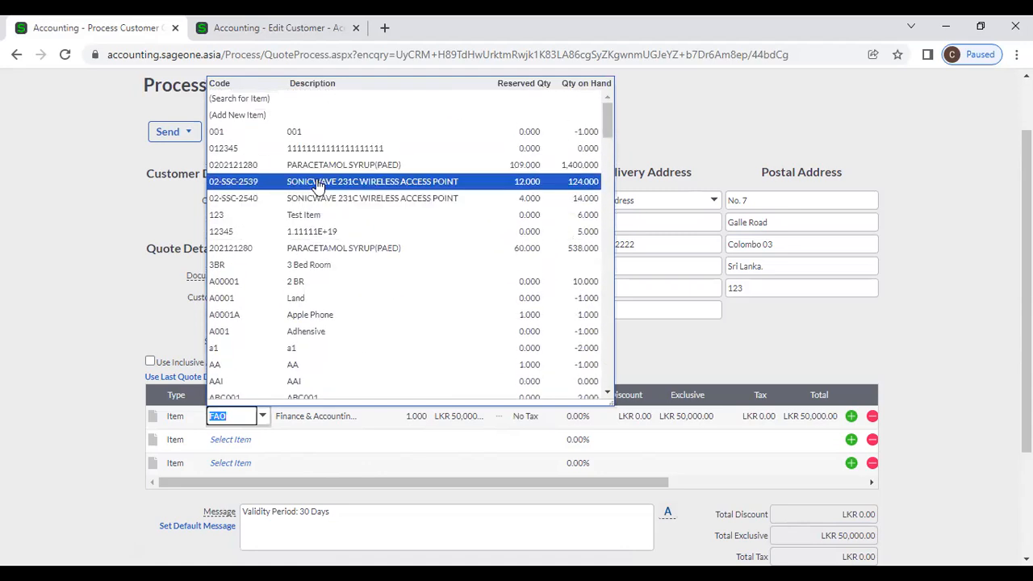
click(319, 183)
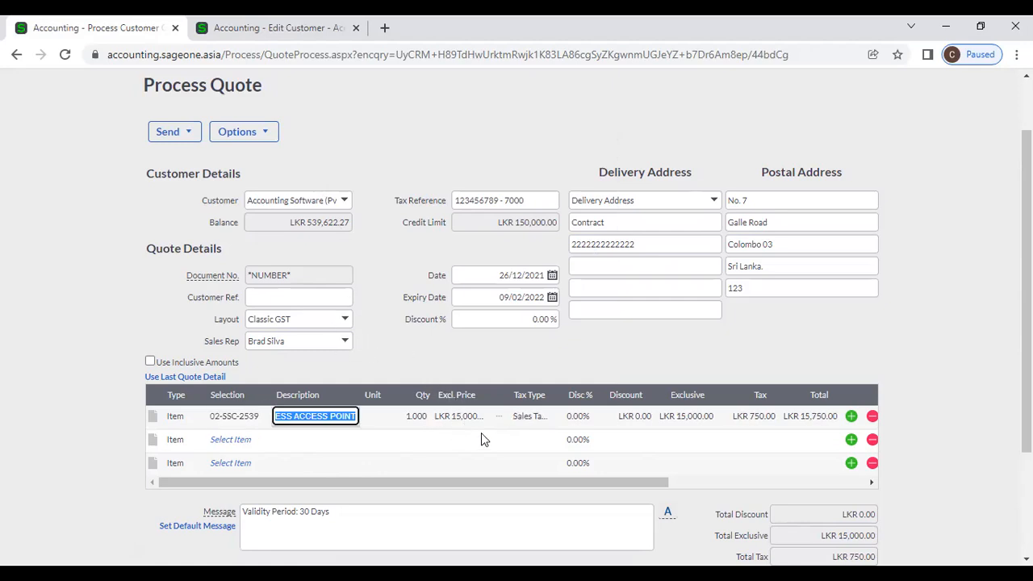
Step: Set the quantity of the wireless access point line to 2 and keep its default exclusive price
key(Tab)
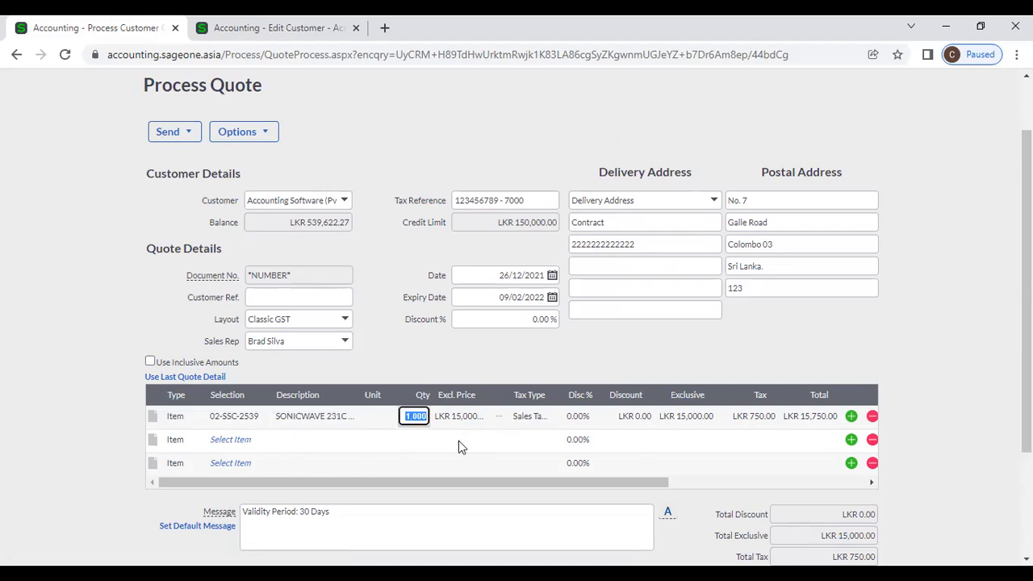
text(2)
key(Tab)
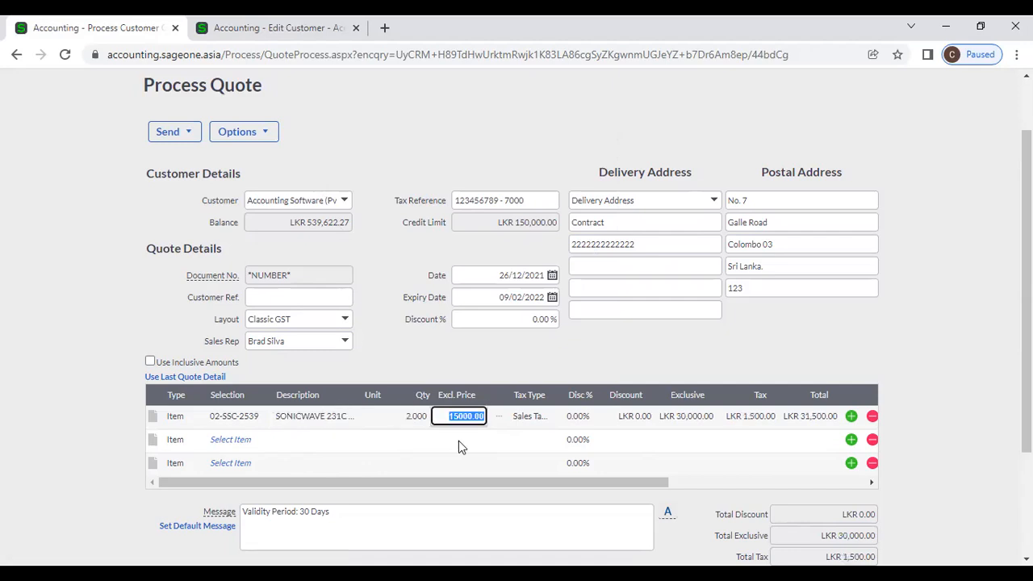
key(Tab)
scroll(714, 428, down, 3)
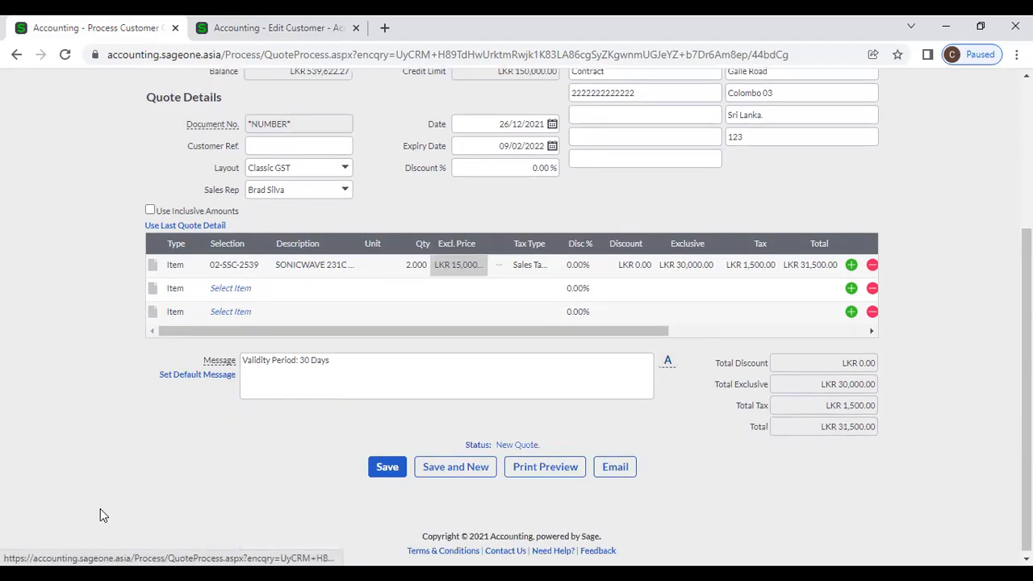
Step: Check the header and contact details in the customer record's browser tab, including the sales rep, and return to the quote
scroll(100, 506, up, 3)
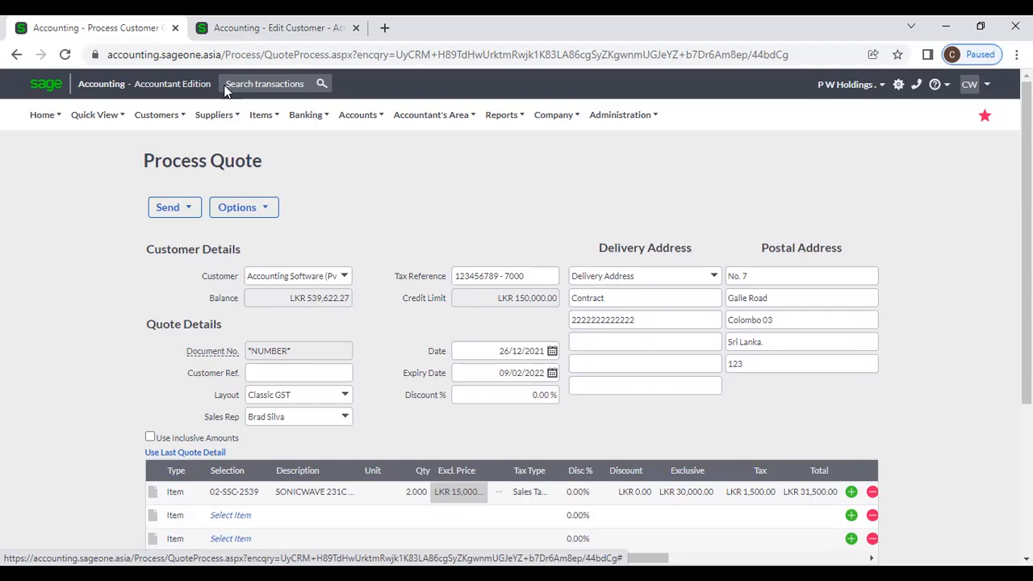
click(280, 24)
scroll(710, 238, up, 2)
scroll(696, 242, up, 1)
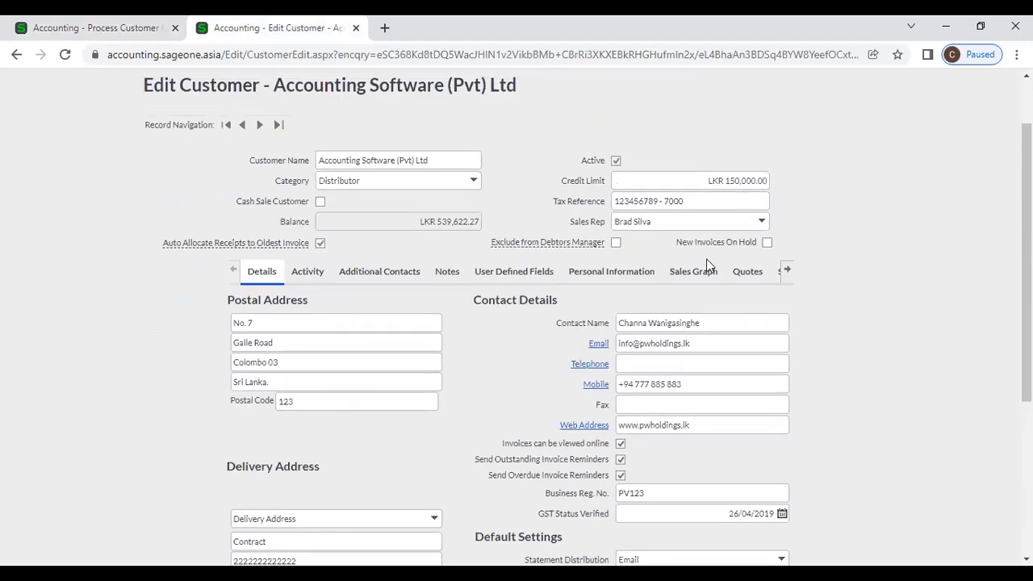
click(50, 30)
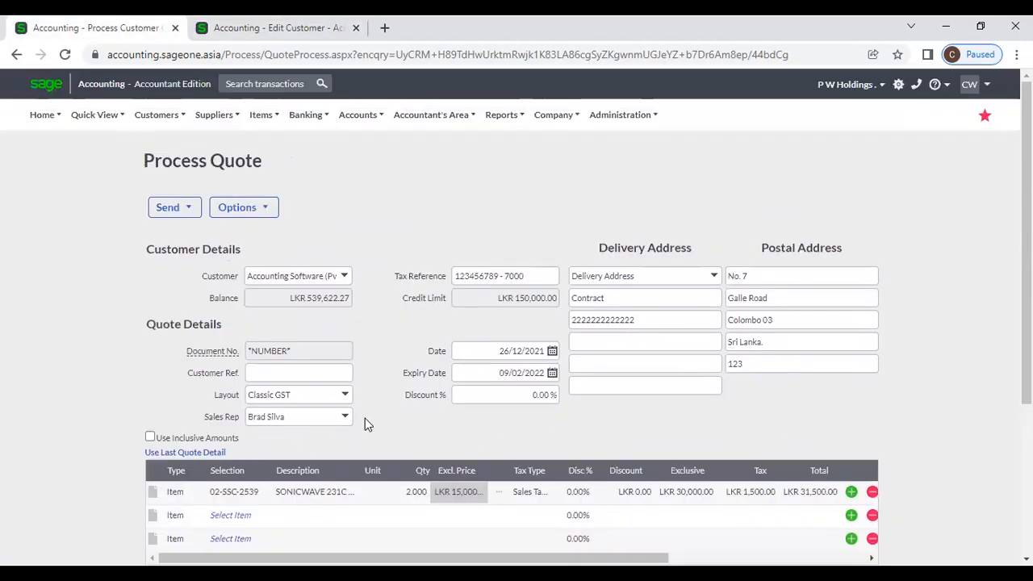
Step: Examine the quote's expiry date, item code, quantity, exclusive price, tax and totals without changing them
click(495, 367)
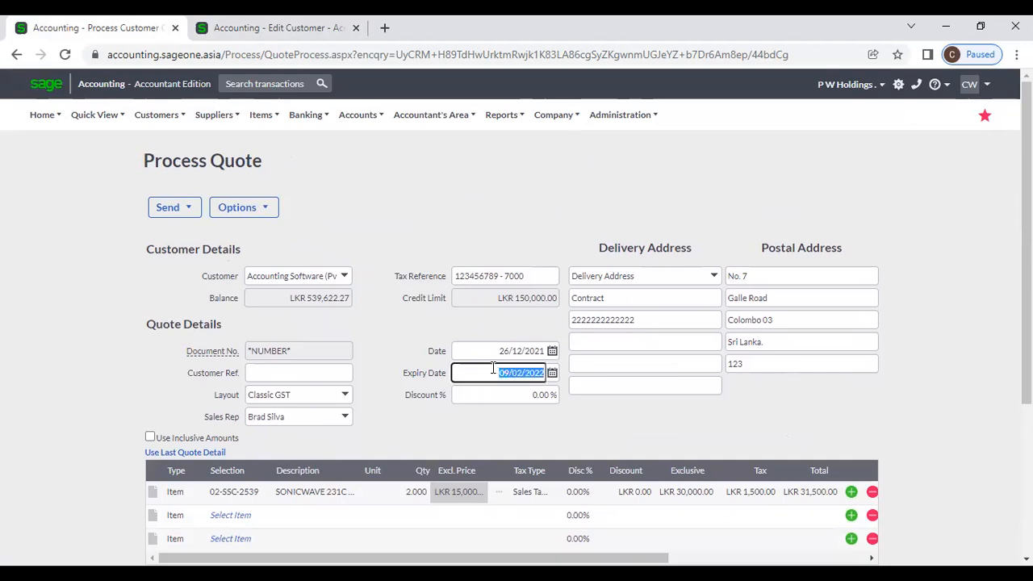
click(388, 354)
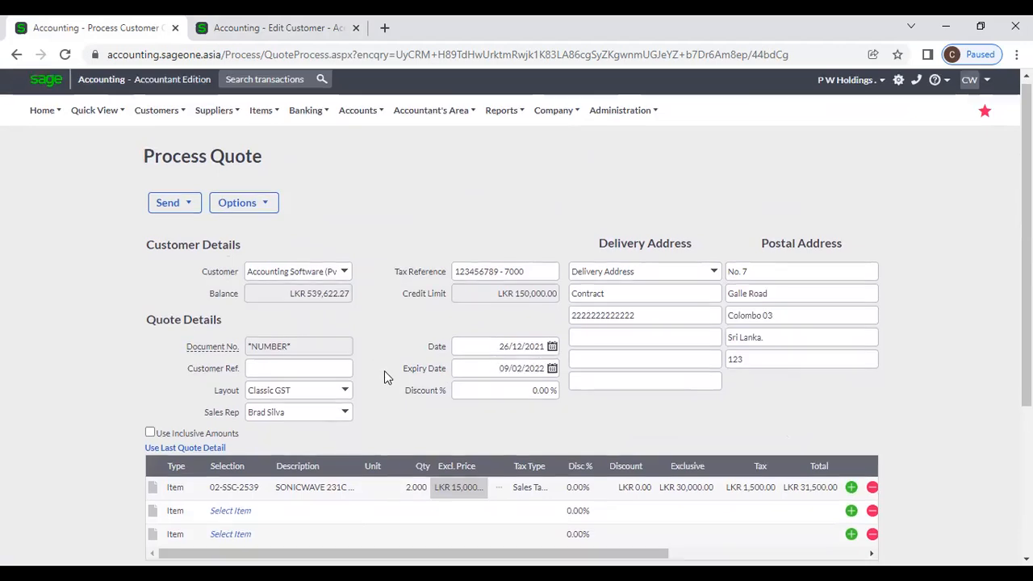
scroll(384, 373, down, 2)
click(214, 349)
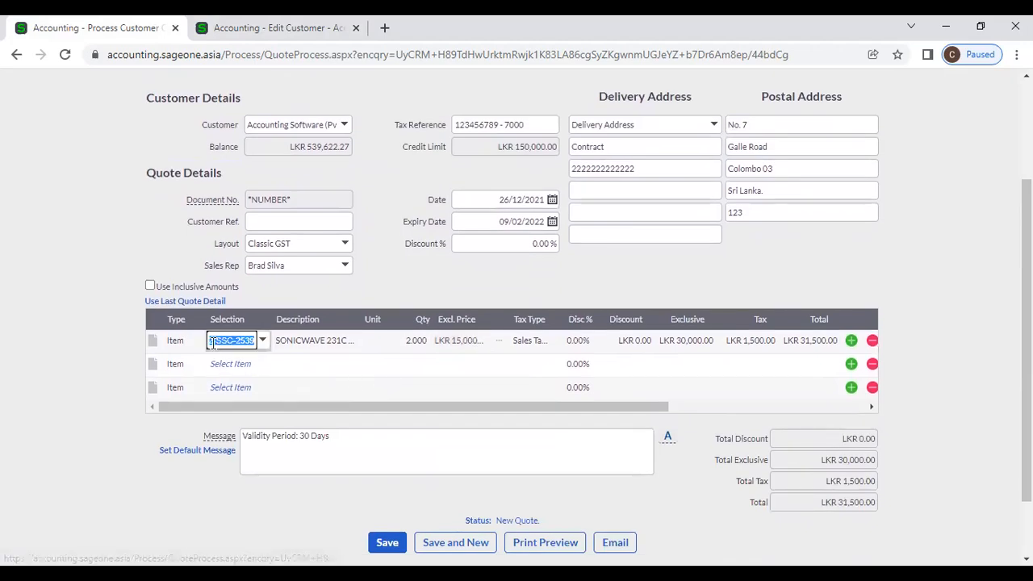
click(411, 346)
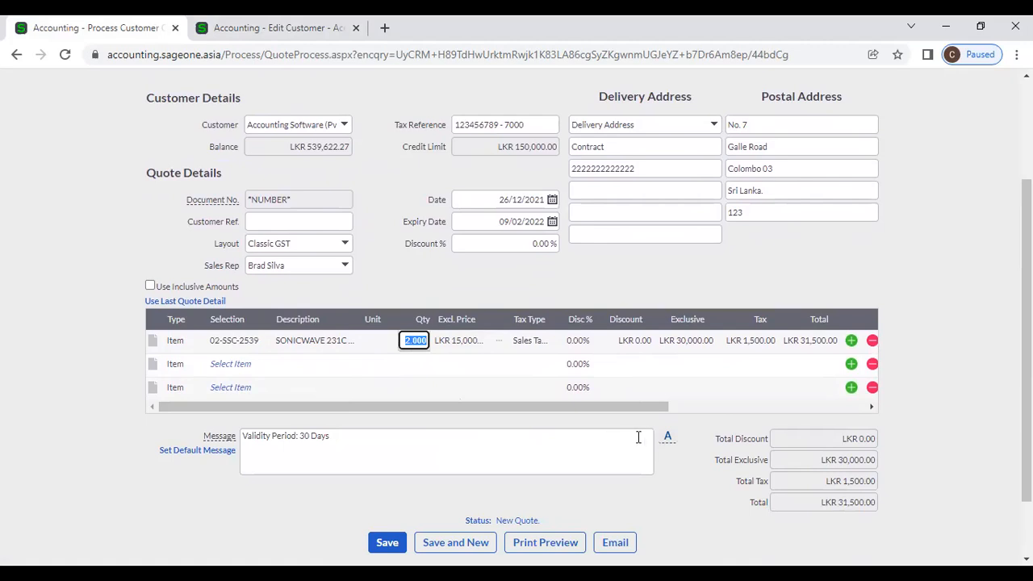
click(440, 343)
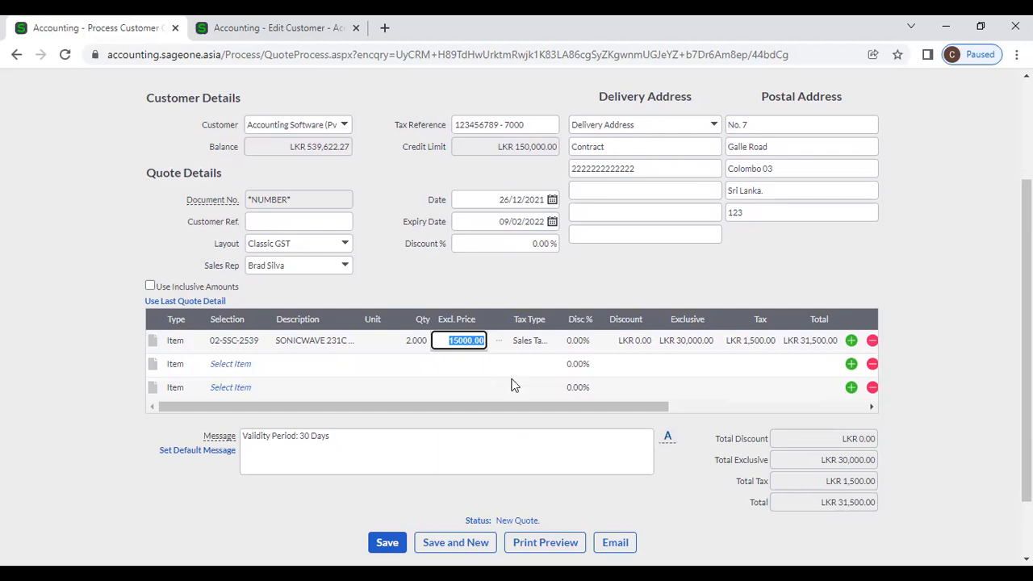
click(678, 490)
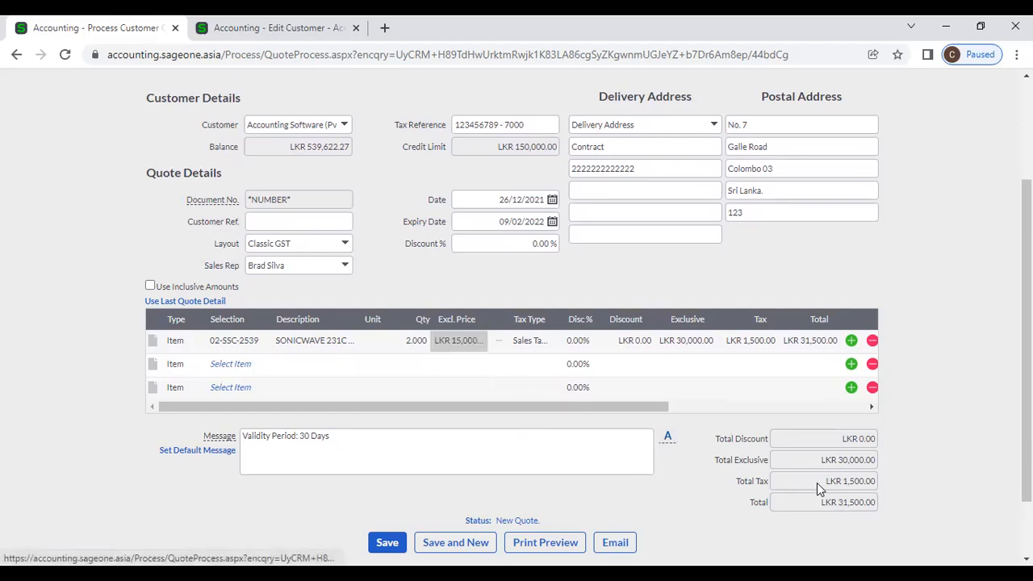
scroll(747, 500, down, 1)
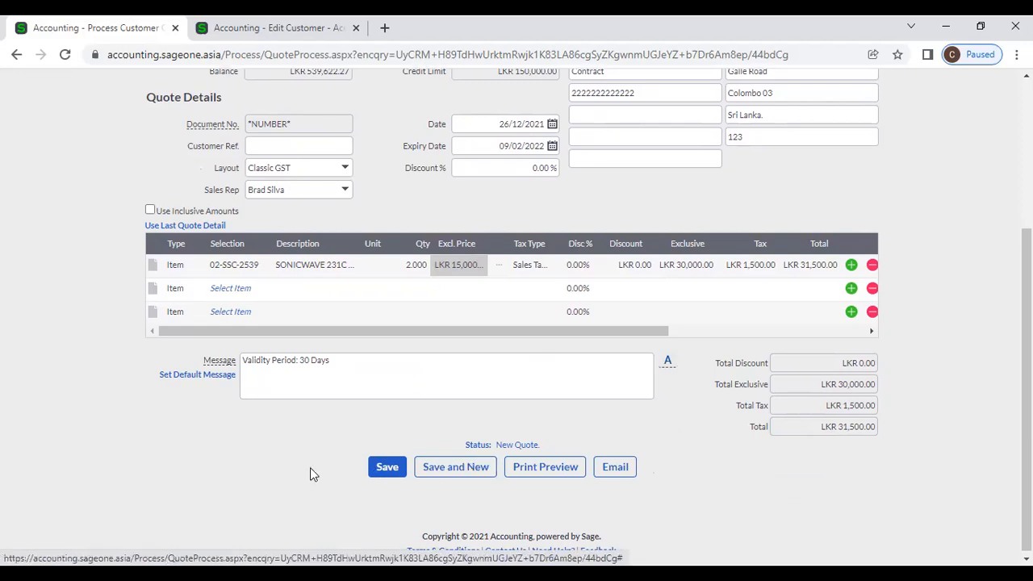
scroll(276, 501, up, 2)
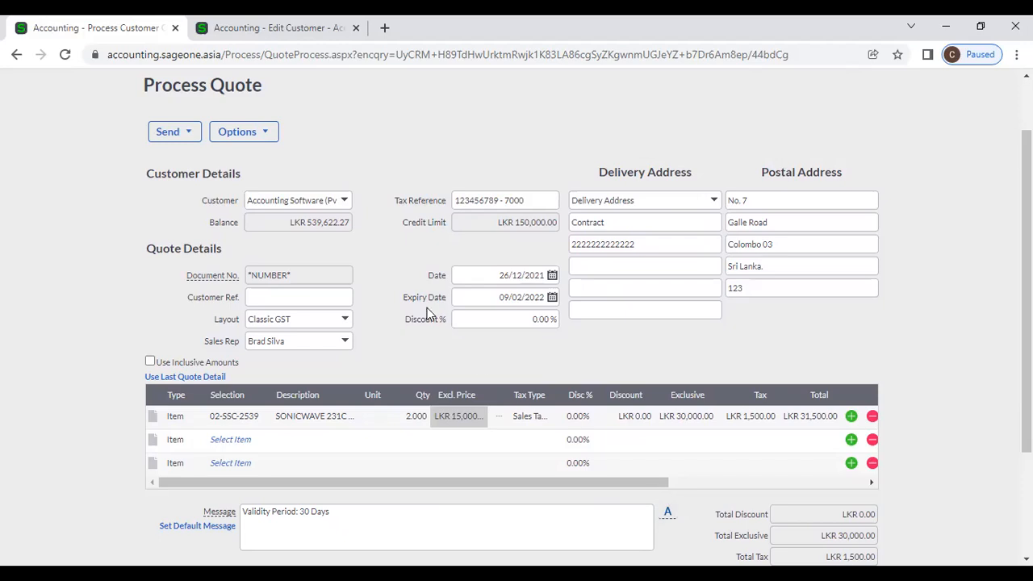
scroll(406, 303, down, 3)
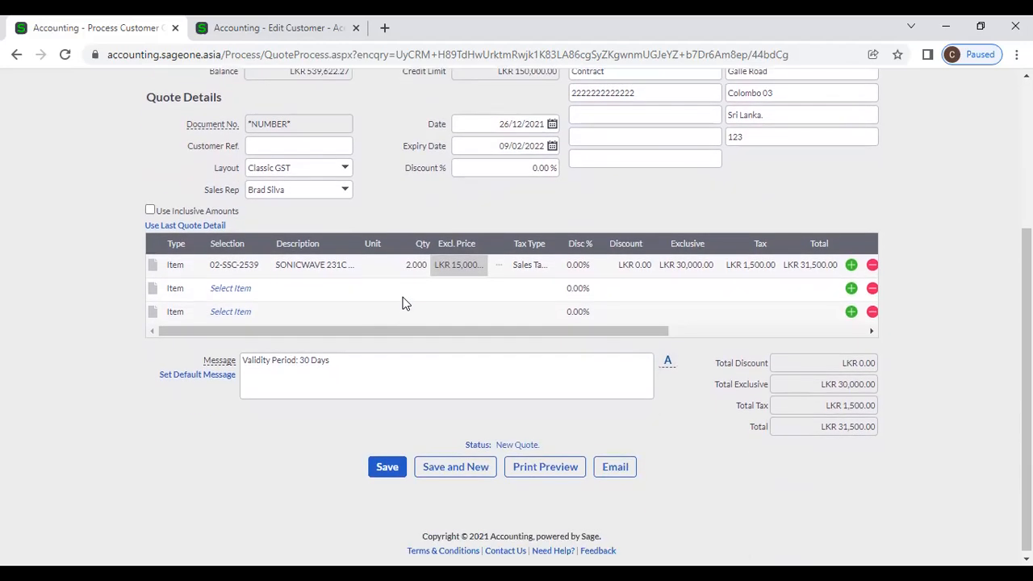
scroll(406, 303, up, 1)
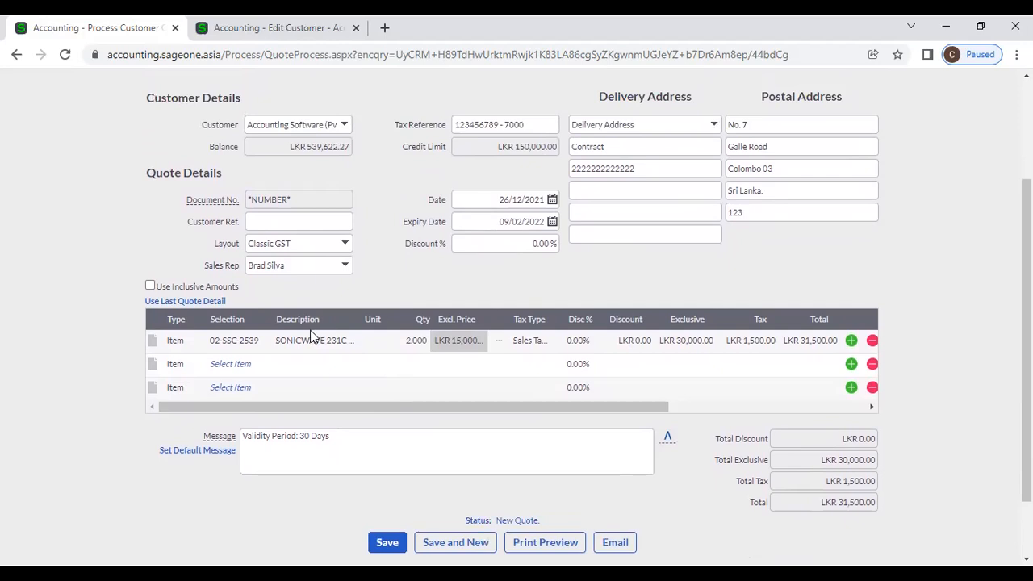
Step: Review the available line types for the quote's second line and the list of items it can use
click(171, 366)
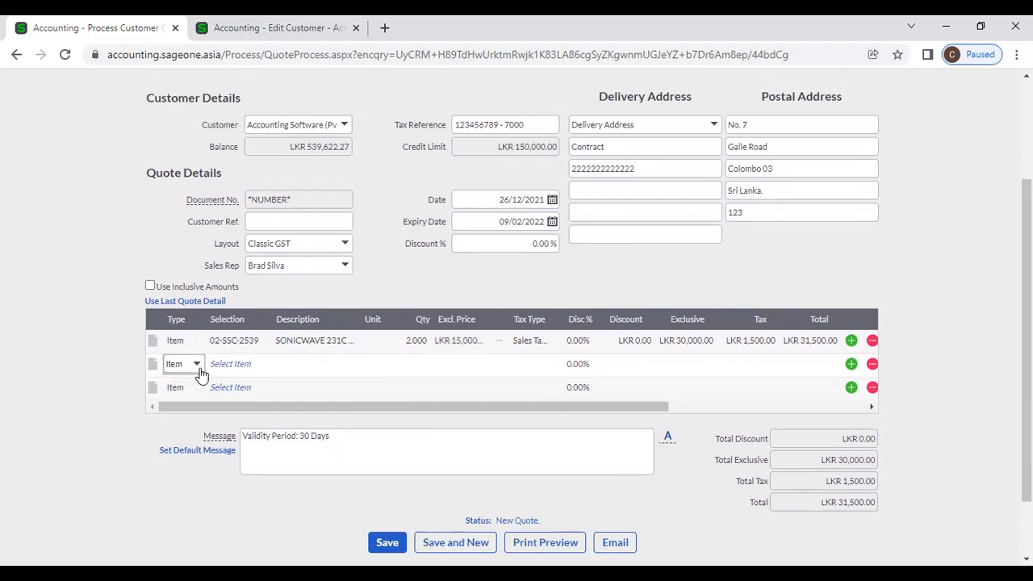
click(197, 366)
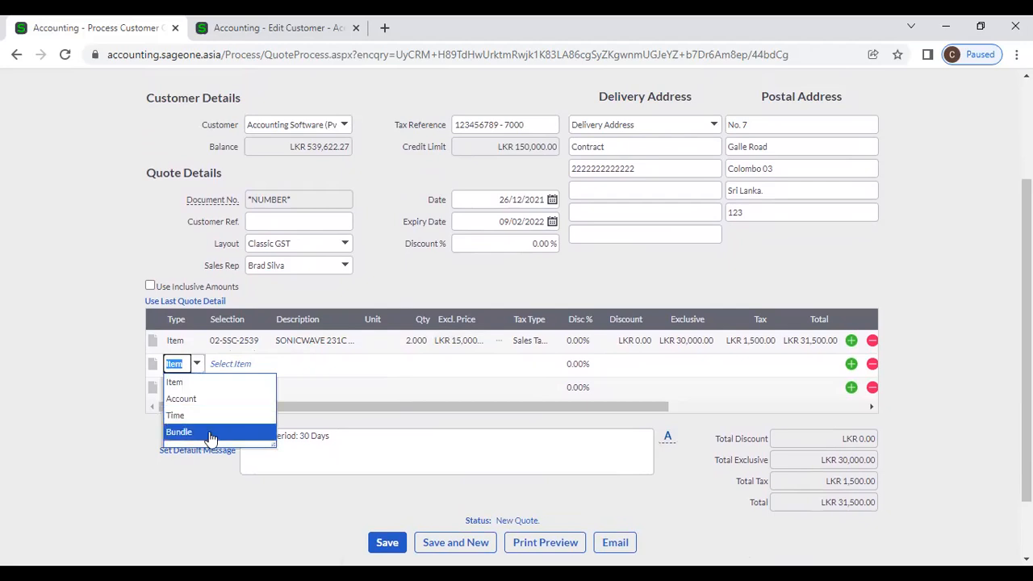
click(205, 386)
click(238, 364)
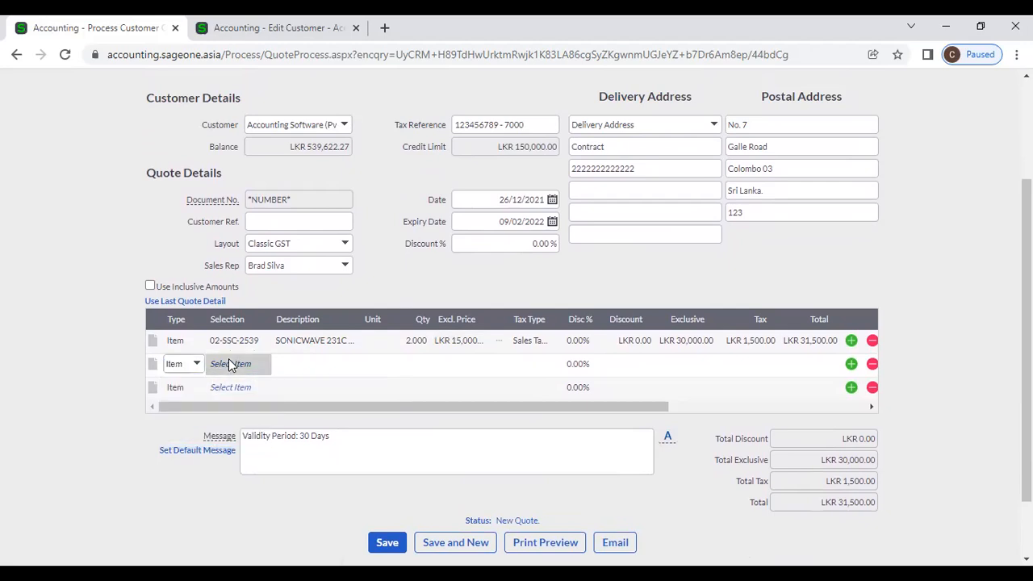
click(263, 365)
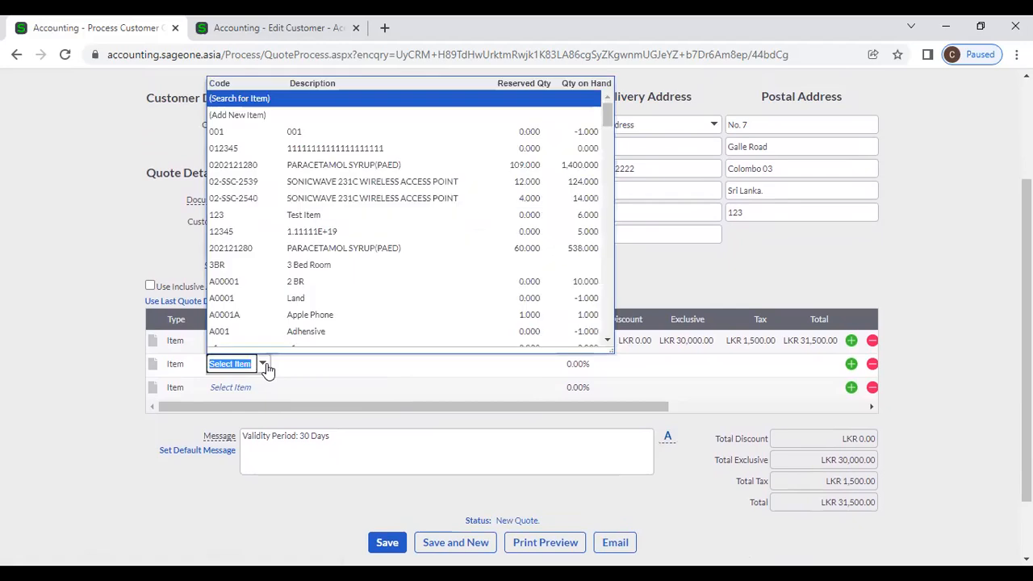
Step: Set the second quote line's type to Account and choose the Implementation Income account
click(191, 365)
click(196, 365)
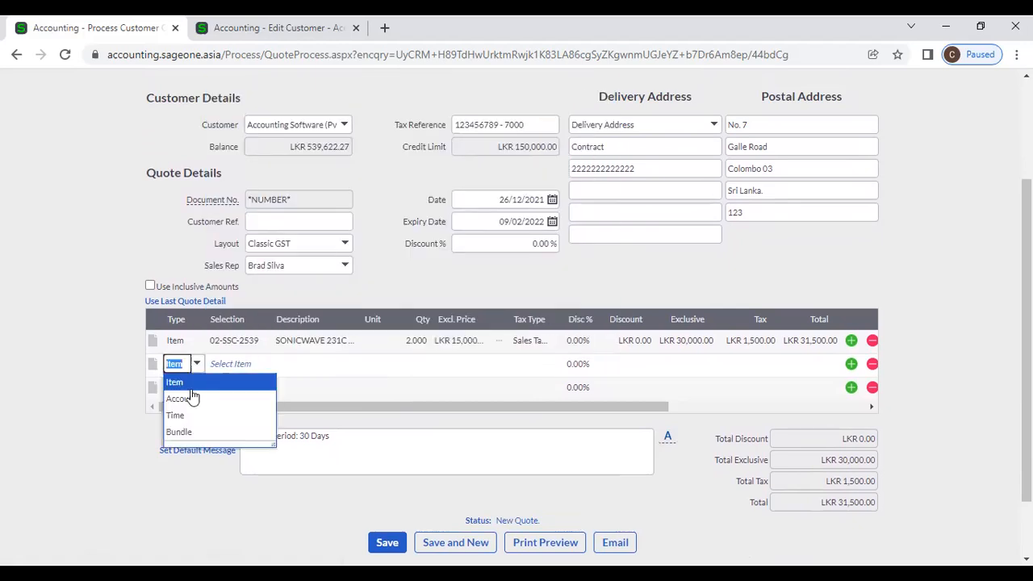
click(194, 396)
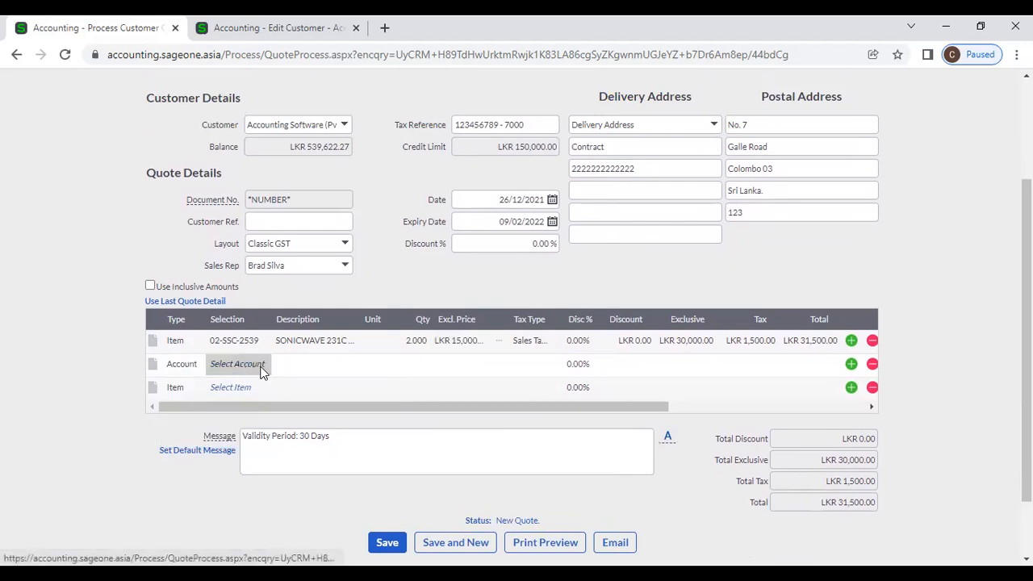
click(263, 367)
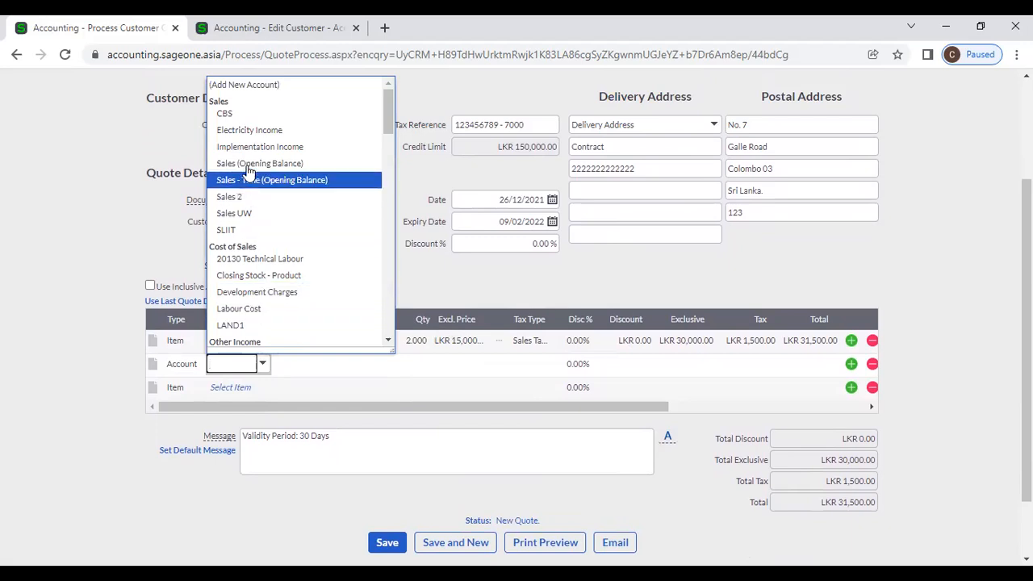
click(246, 131)
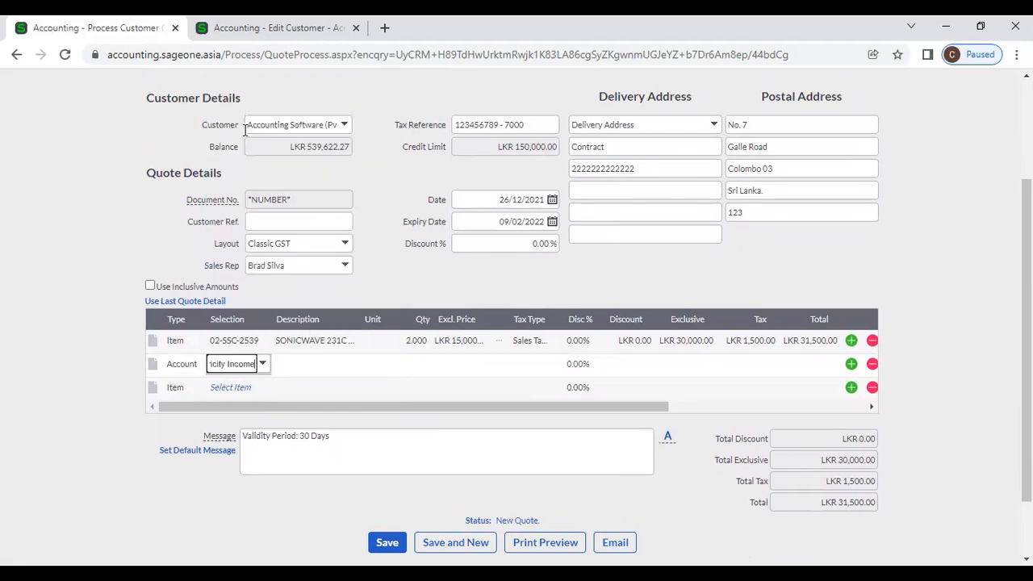
click(263, 364)
click(242, 147)
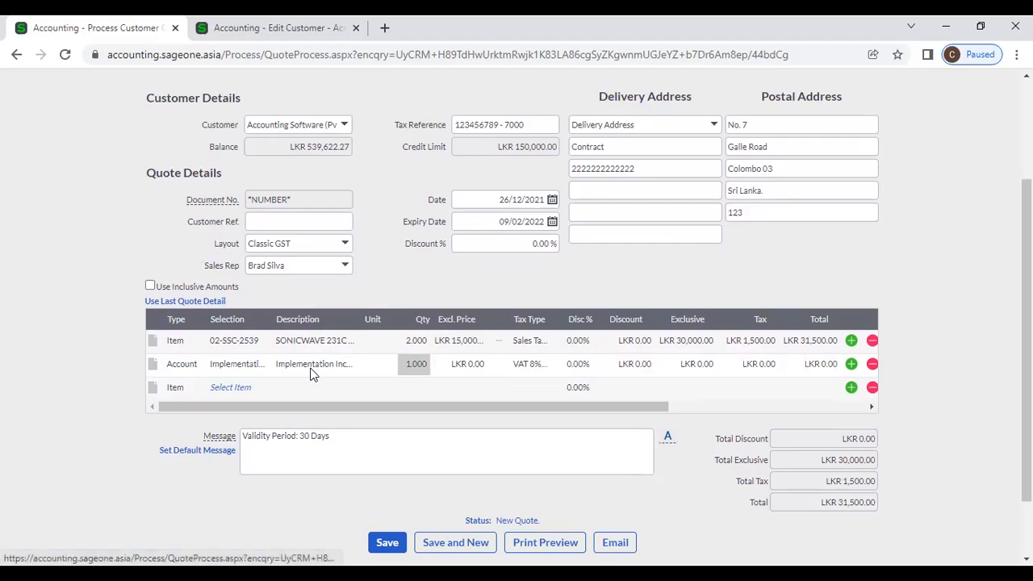
Step: Change the Implementation Income line's type to Time
click(189, 364)
click(196, 364)
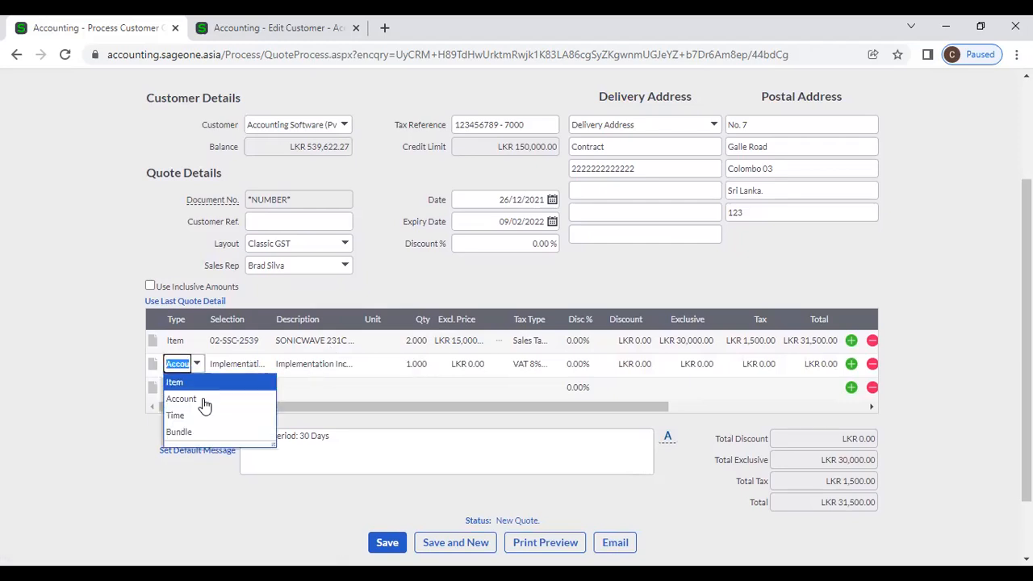
click(202, 416)
click(246, 364)
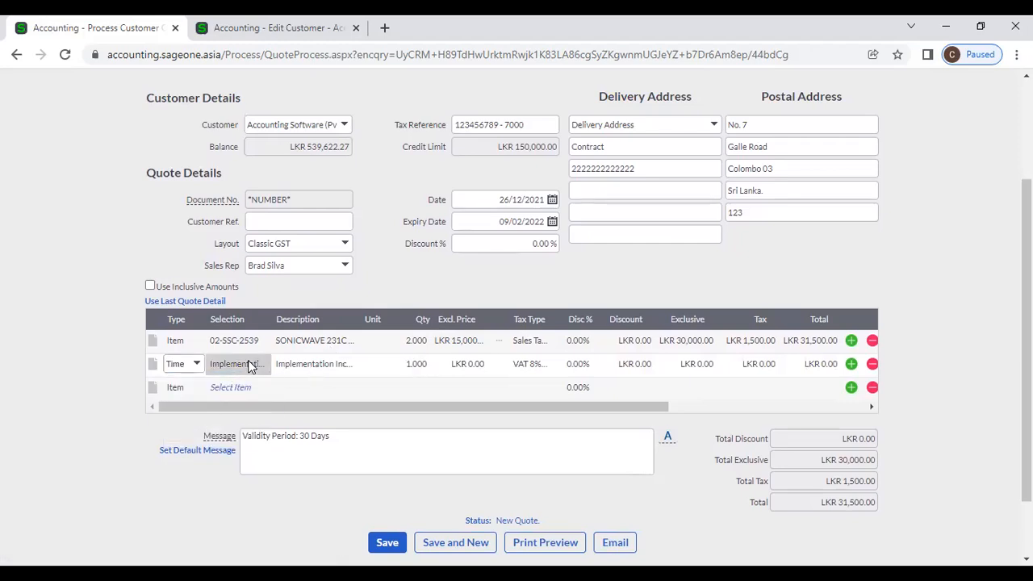
Step: Change the second line's type to Bundle and choose the bundle COM001 - Computer
click(181, 370)
click(196, 366)
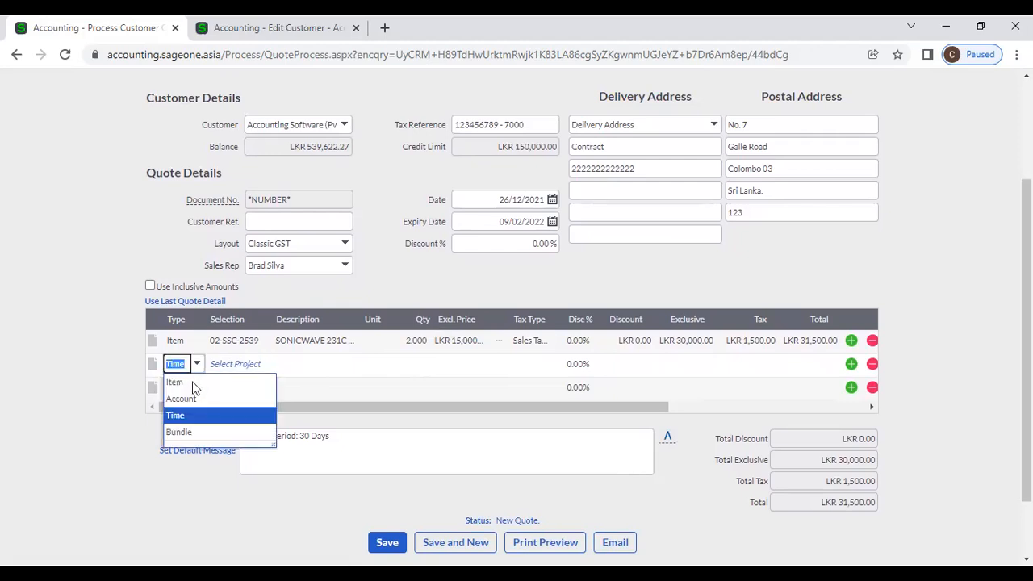
click(184, 430)
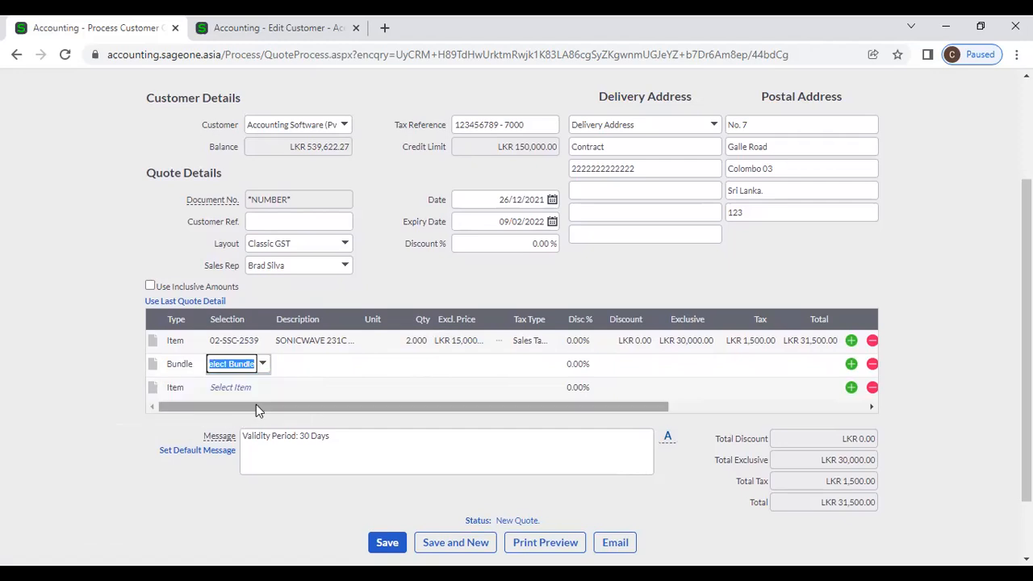
click(260, 364)
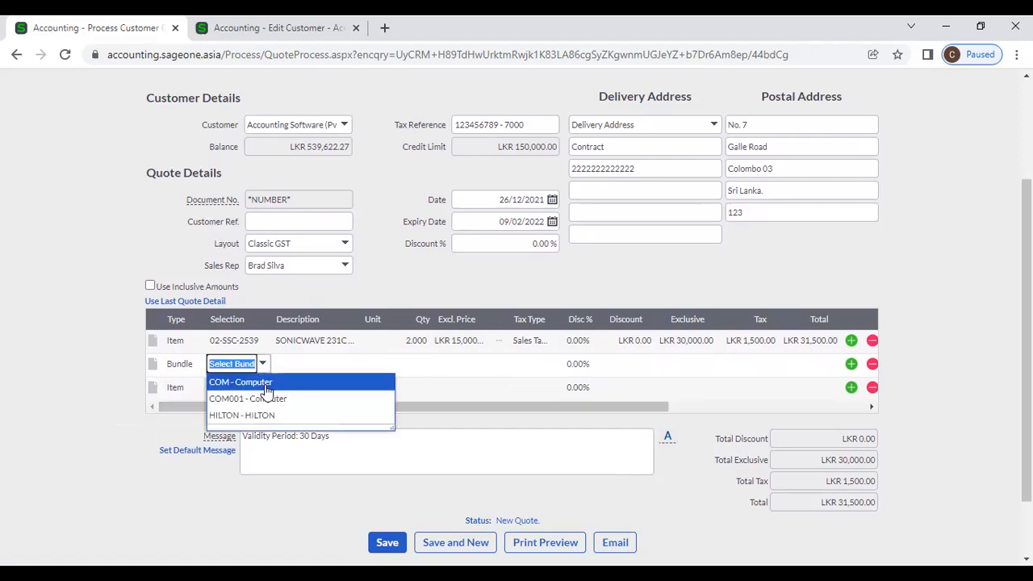
scroll(267, 391, up, 3)
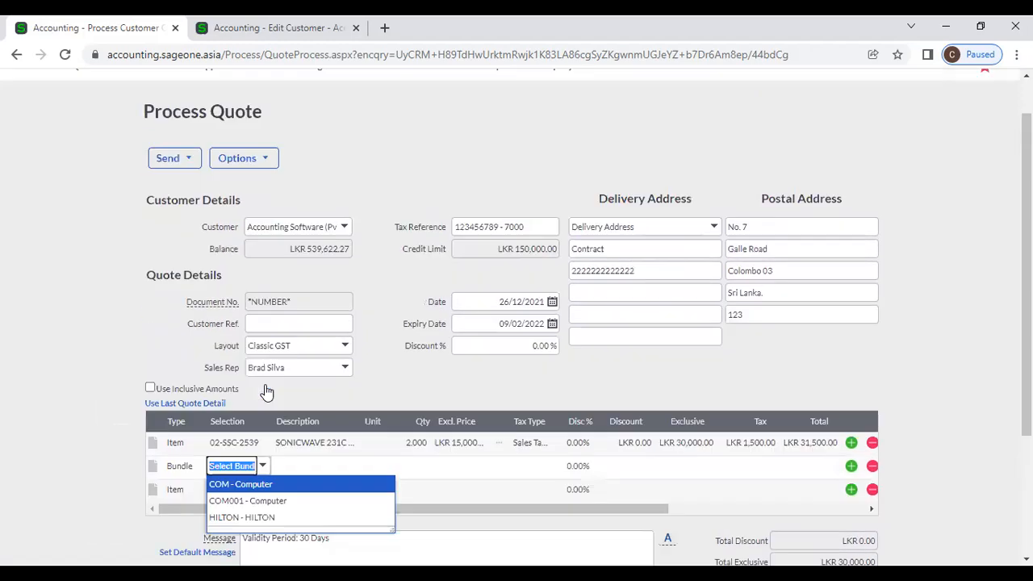
scroll(191, 325, down, 3)
scroll(191, 325, down, 1)
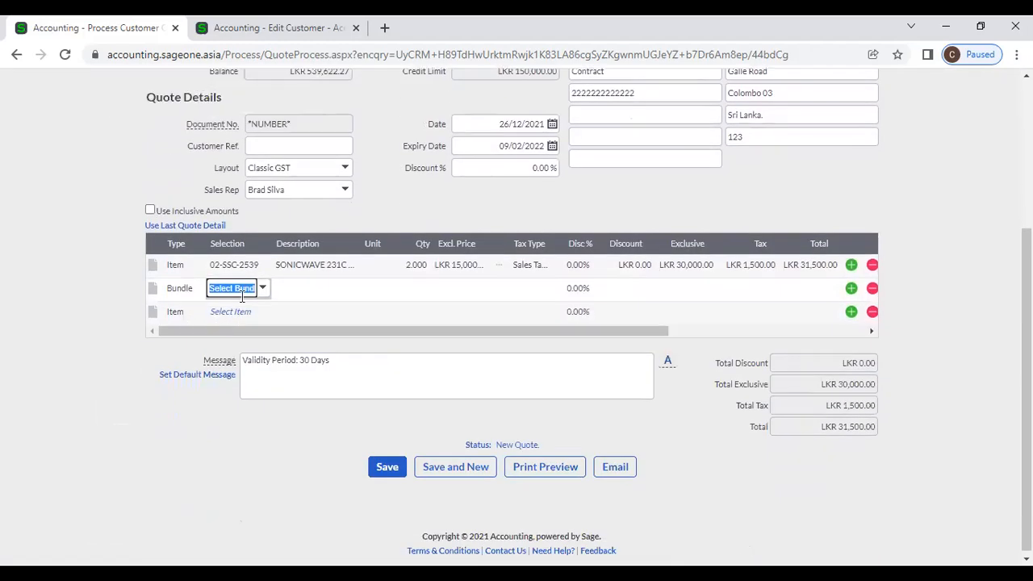
click(262, 289)
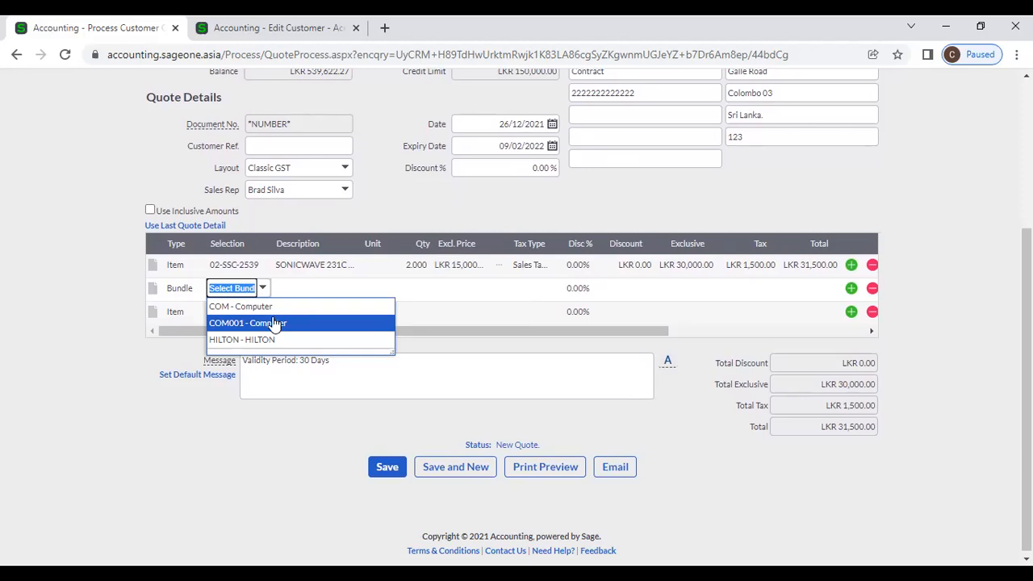
click(275, 322)
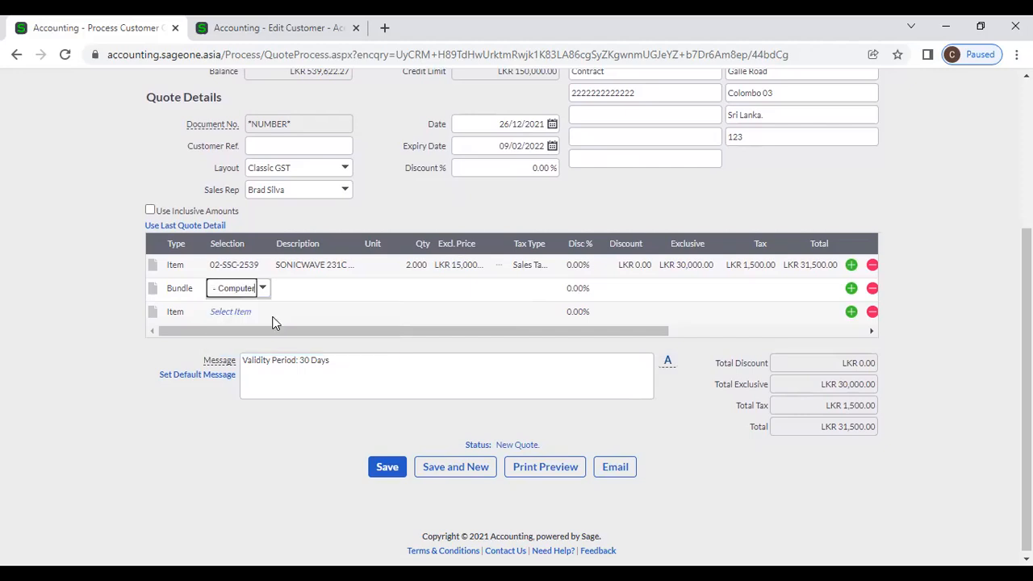
key(Tab)
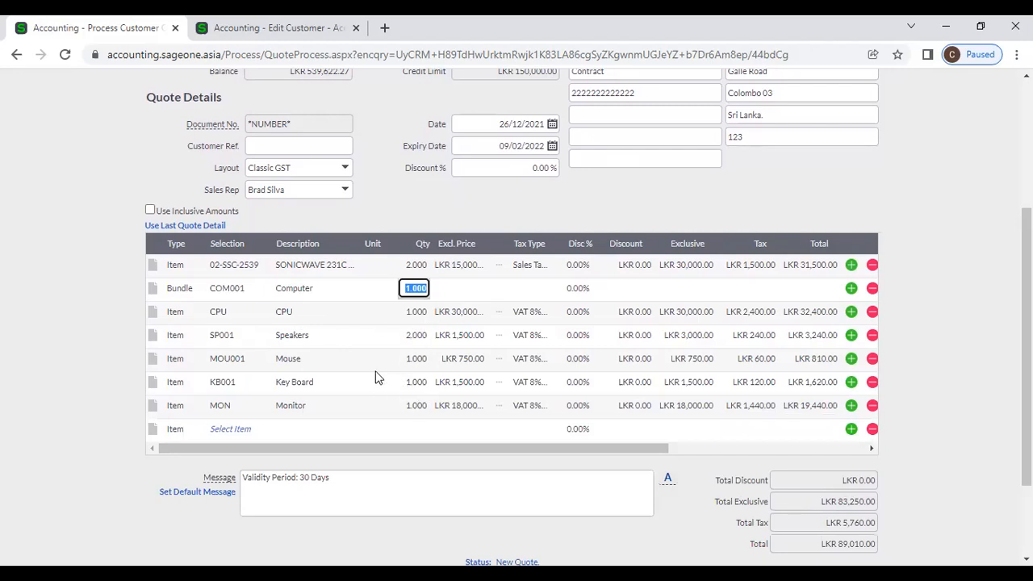
Step: Check the type of the bundle line and the line types available for the wireless access point line
scroll(375, 376, down, 1)
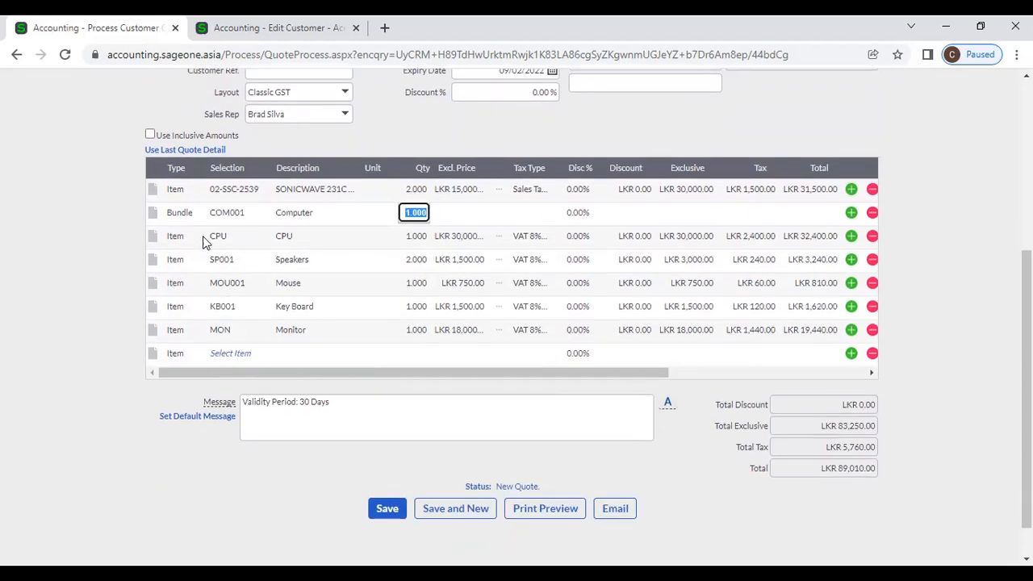
click(184, 214)
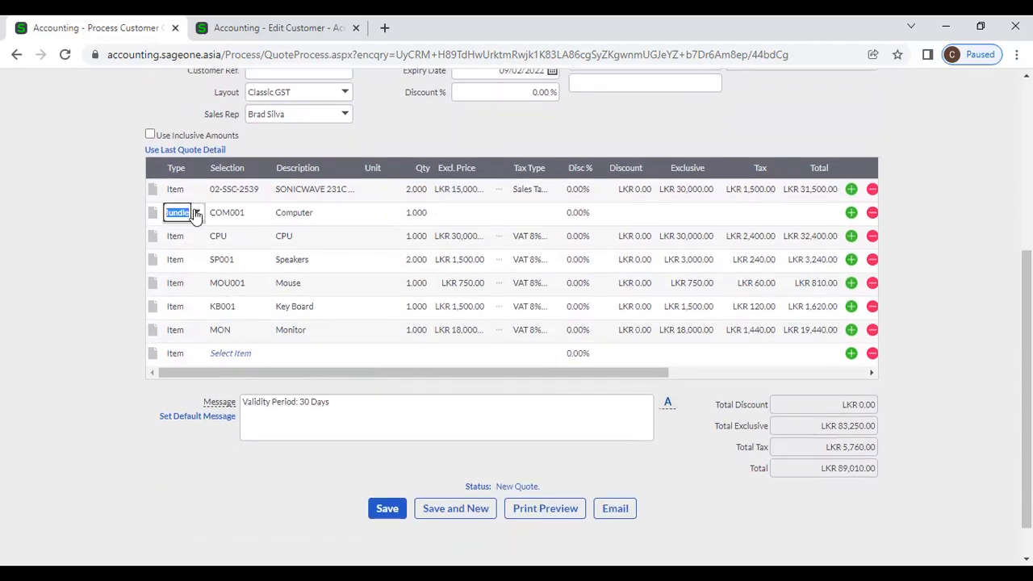
click(192, 193)
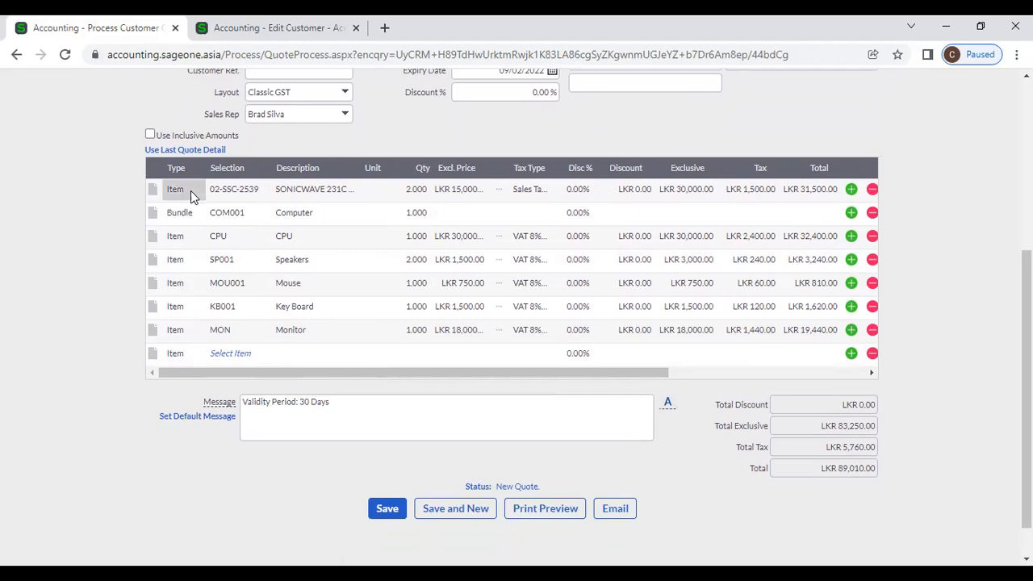
click(197, 191)
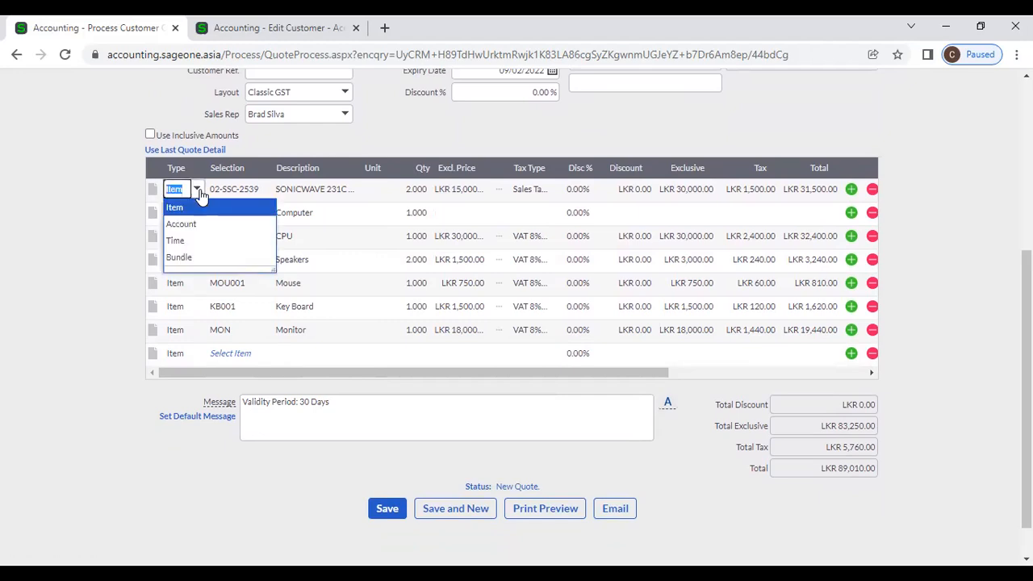
click(73, 205)
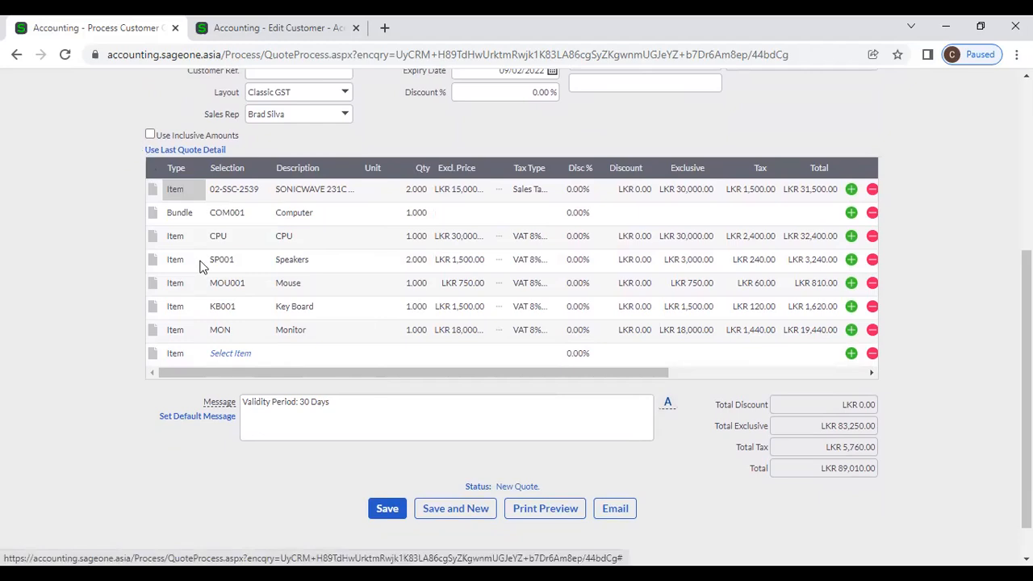
Step: Turn on Use Inclusive Amounts for the quote and remove the Computer bundle line with all its component item lines
click(151, 136)
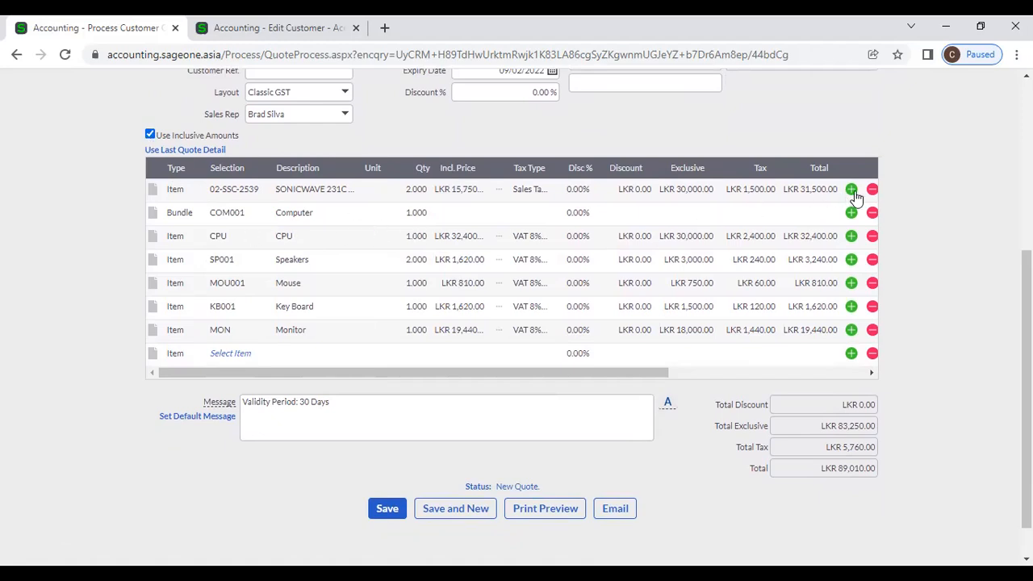
click(872, 213)
click(872, 215)
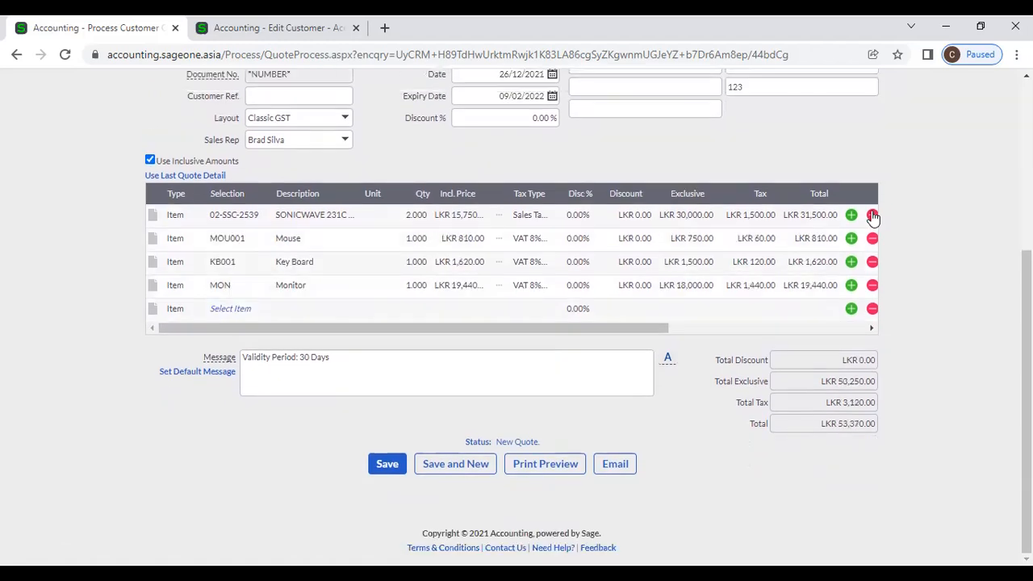
click(873, 238)
click(872, 261)
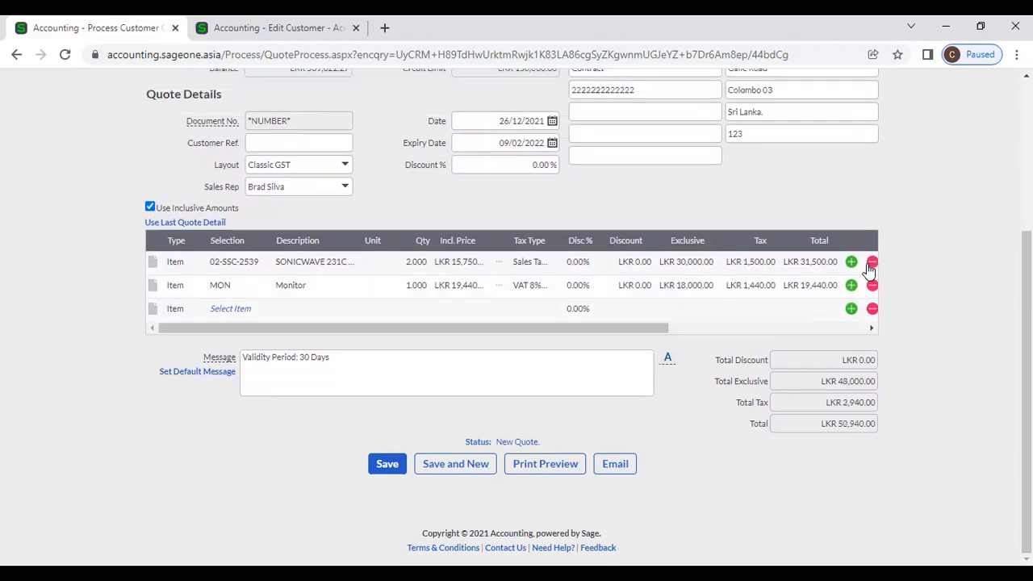
click(872, 285)
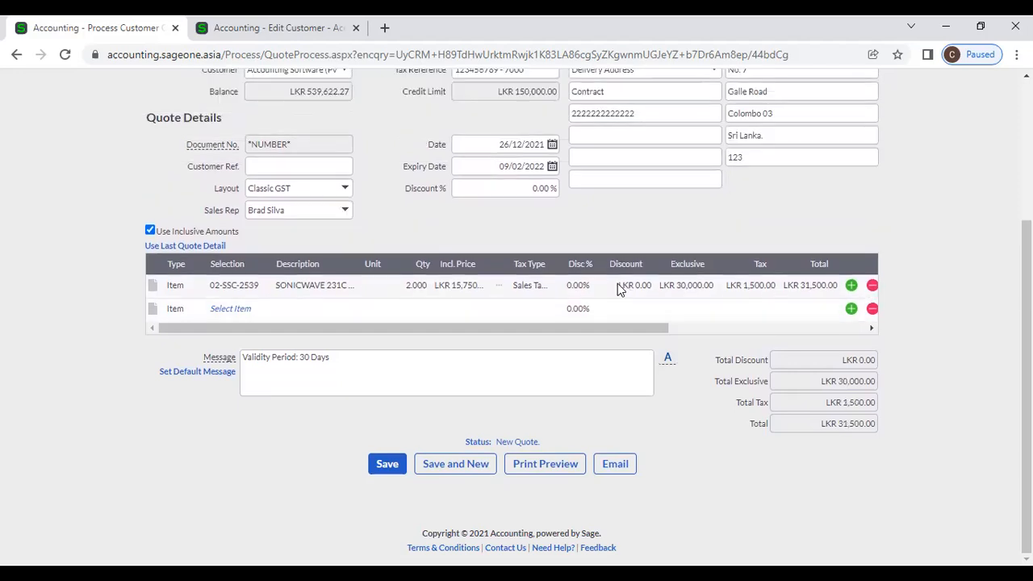
Step: Set the wireless access point line's tax type to VAT 8% and its inclusive price to 20000
click(541, 287)
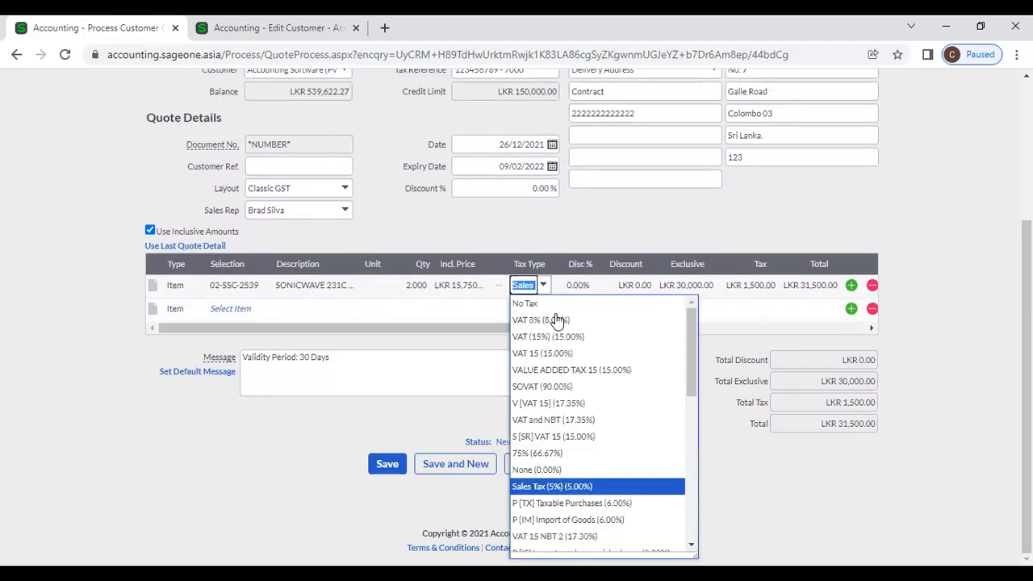
click(557, 320)
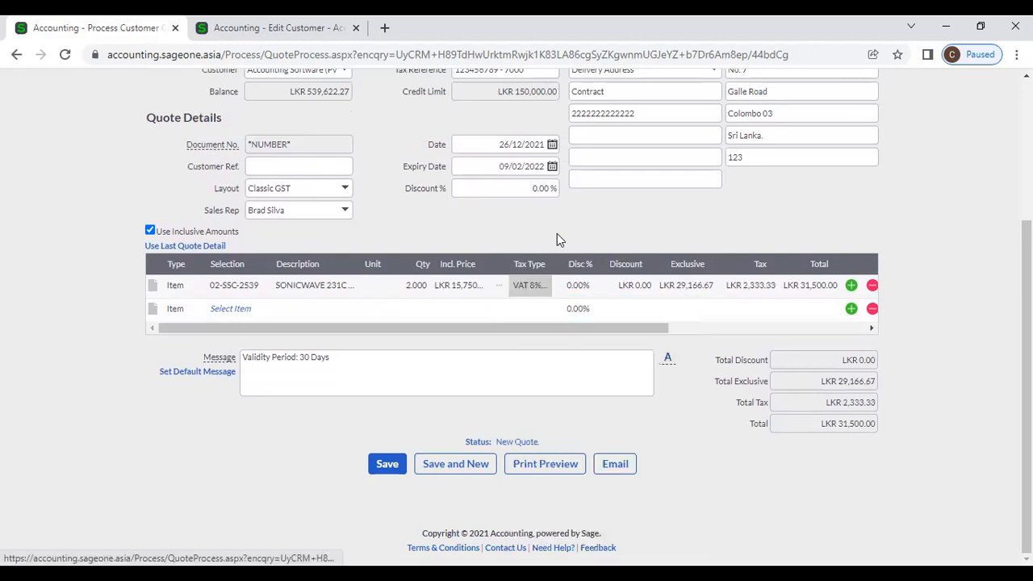
click(456, 285)
text(20000)
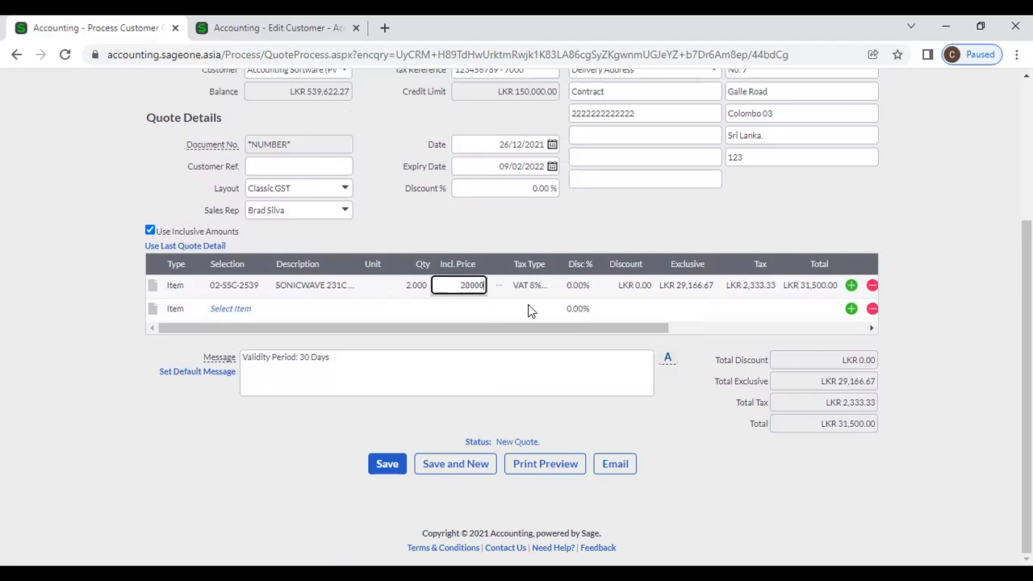
Step: Set the wireless access point line's quantity to 1 and its inclusive price to 10000
click(414, 285)
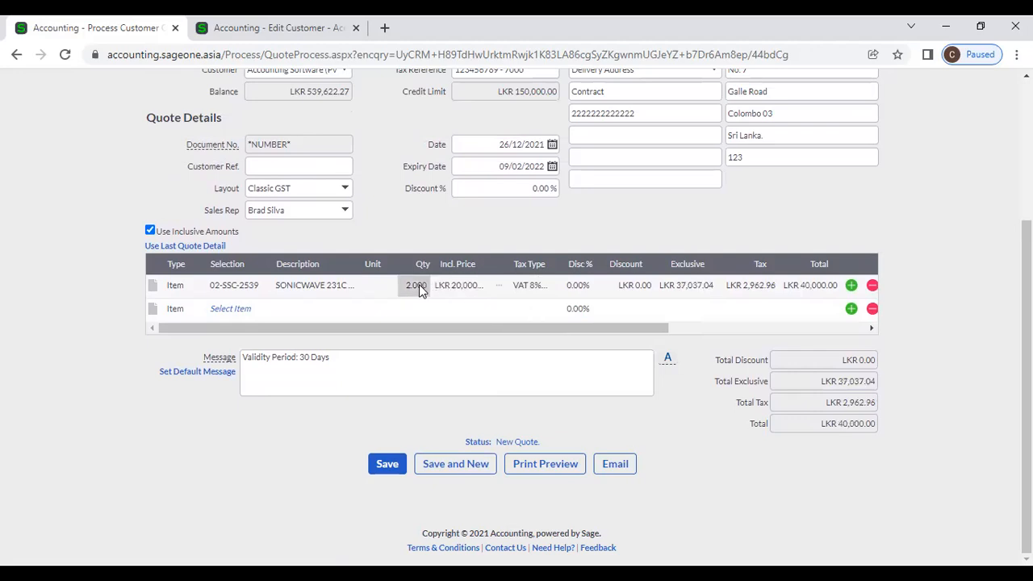
text(1)
key(Tab)
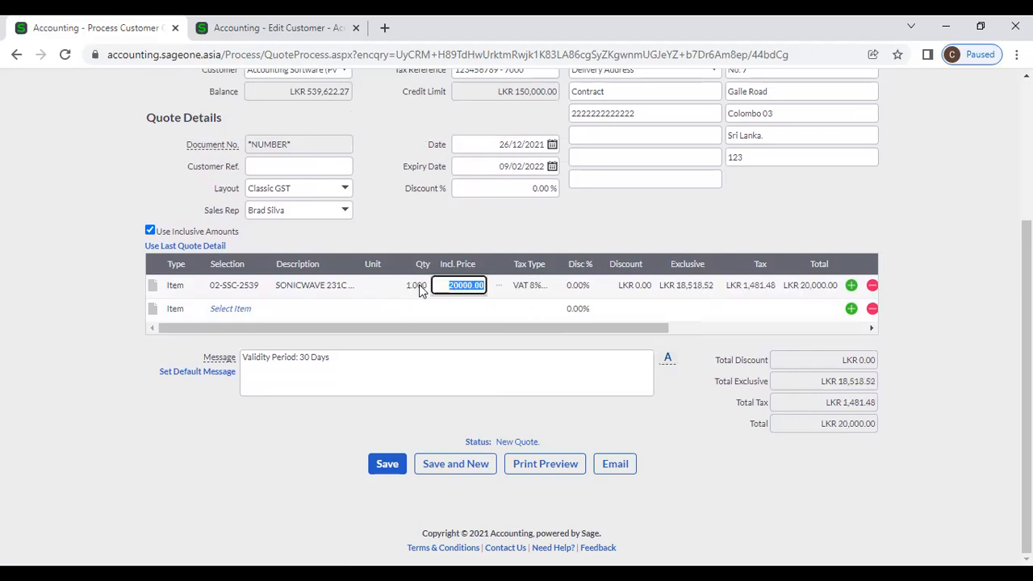
text(10000)
key(Tab)
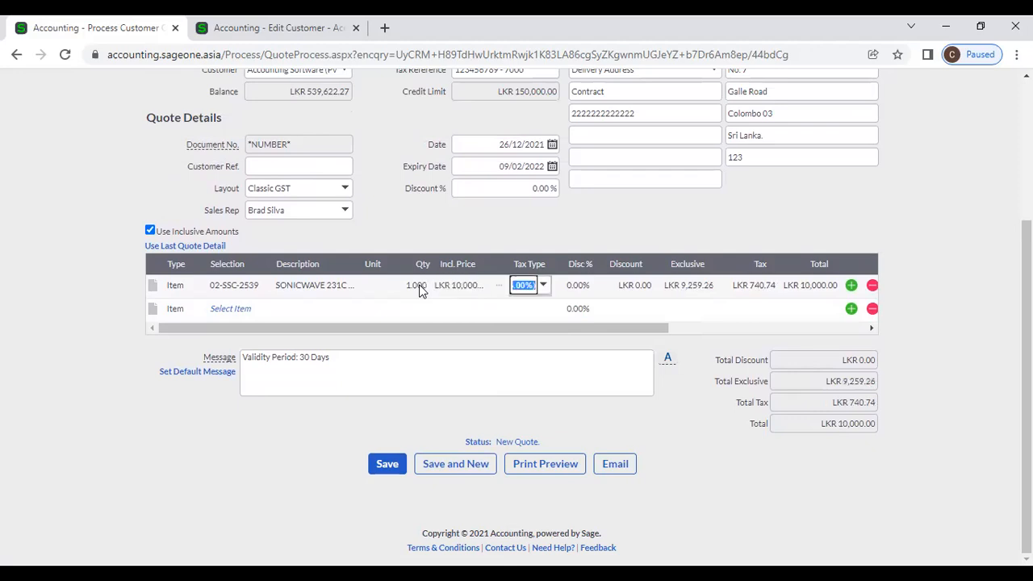
click(465, 231)
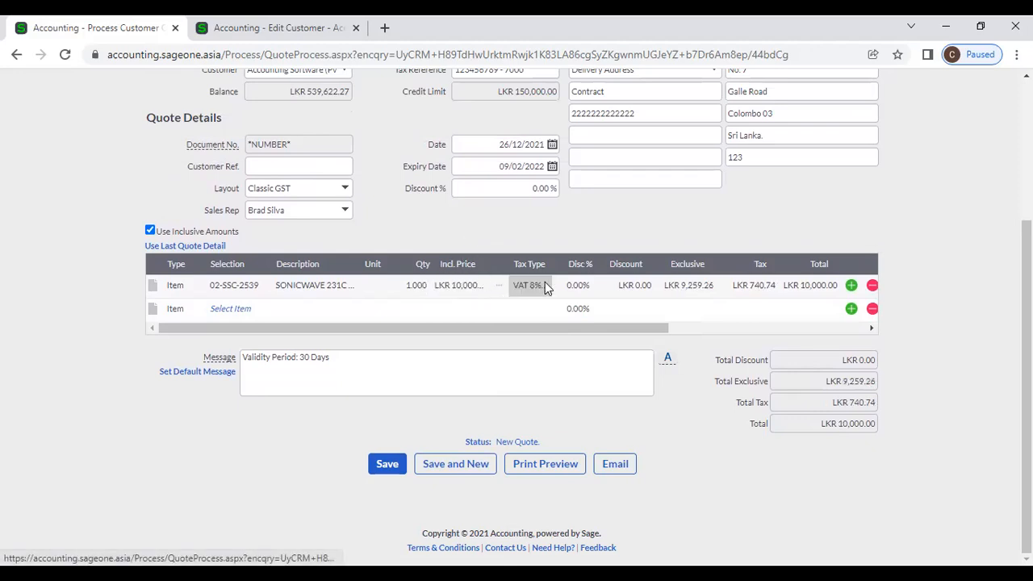
Step: Turn off Use Inclusive Amounts for the quote and set the wireless access point line's exclusive price to 10000
click(150, 231)
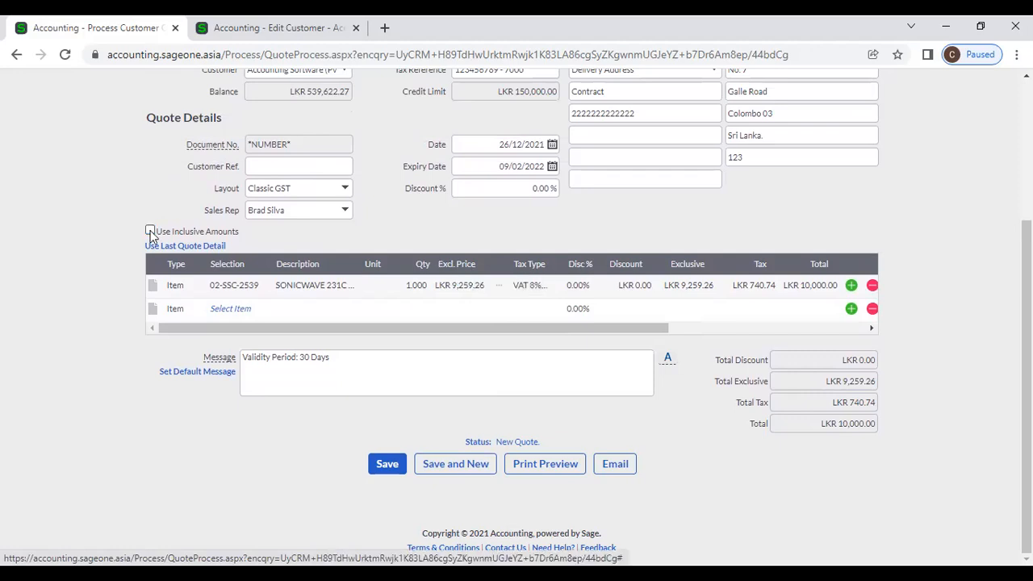
click(476, 285)
text(10,00)
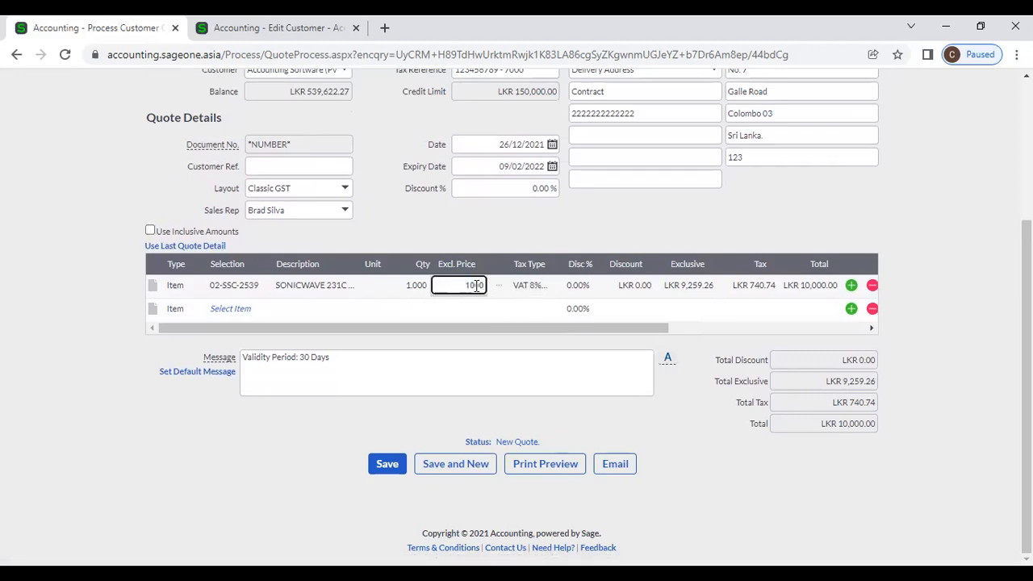
text(0)
key(Tab)
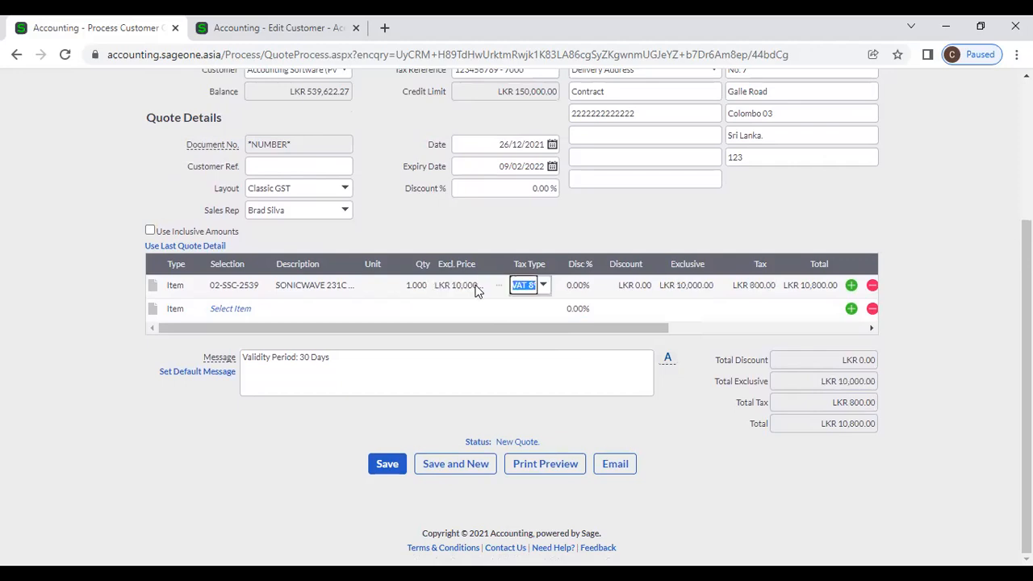
click(481, 215)
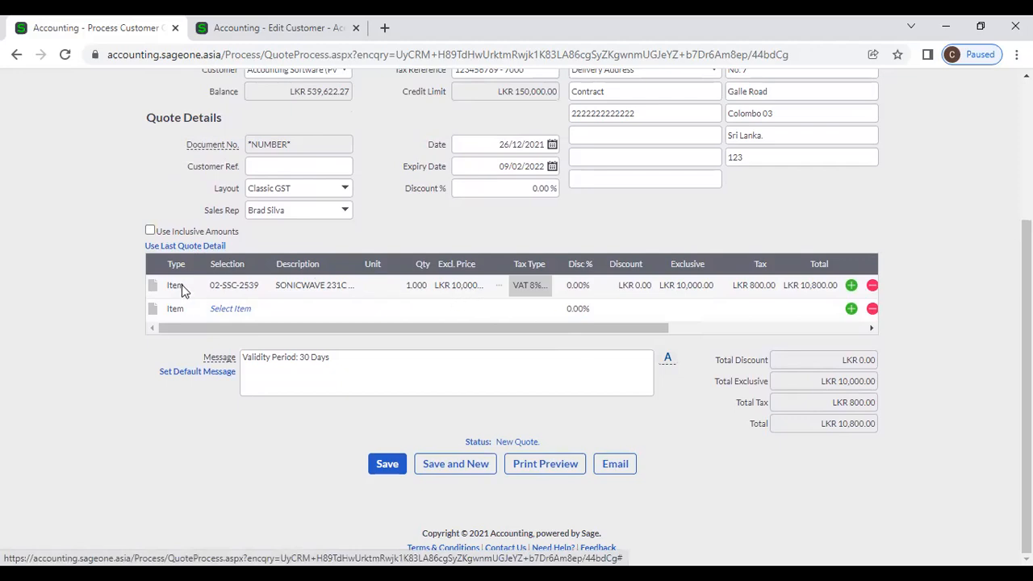
Step: Turn Use Inclusive Amounts on and back off to compare the line's inclusive and exclusive prices
click(151, 232)
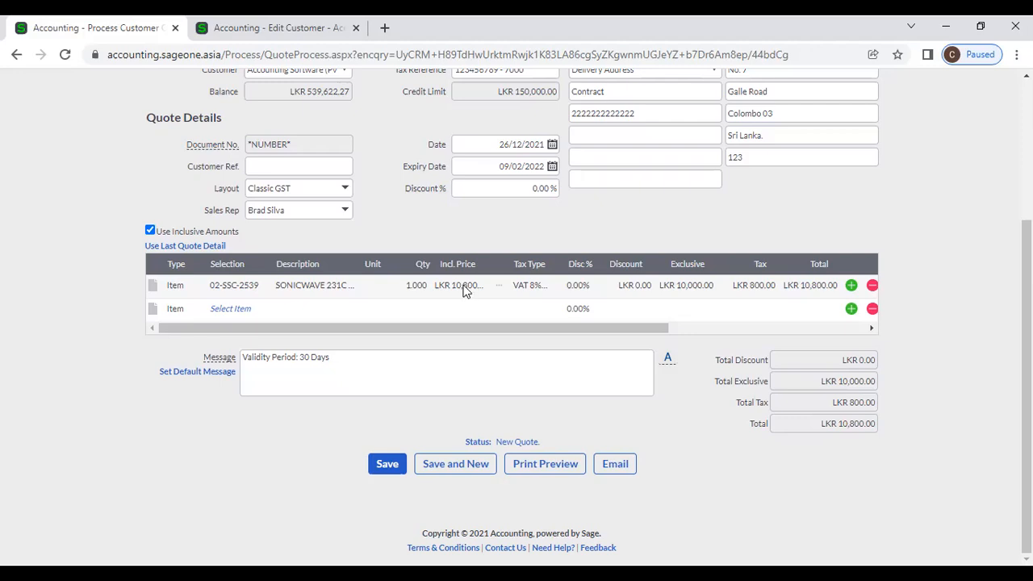
click(150, 231)
scroll(452, 290, up, 1)
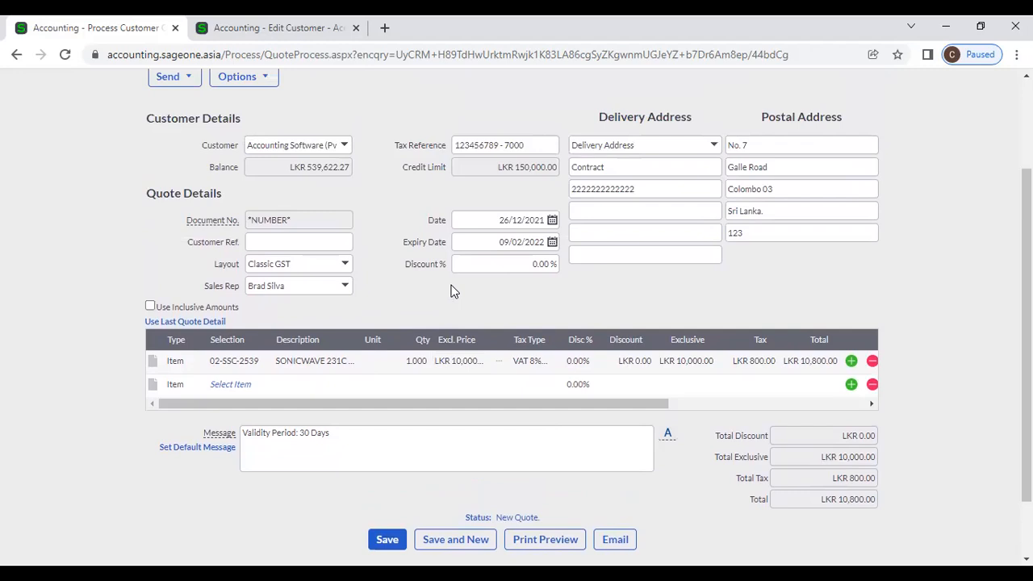
Step: Check the suggested entries for the quote's Customer Ref. field without filling it in
click(321, 234)
click(384, 204)
click(341, 240)
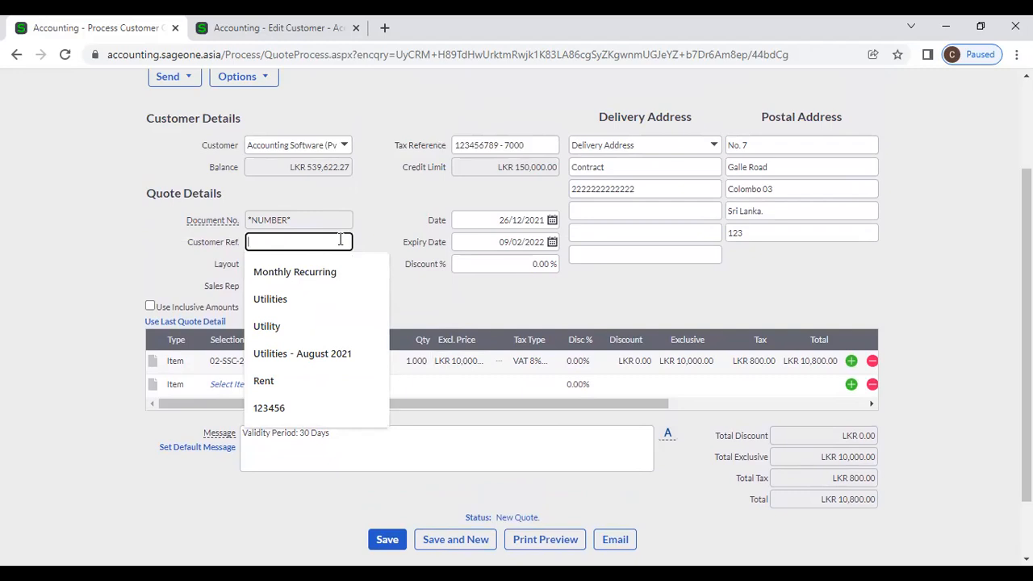
click(387, 207)
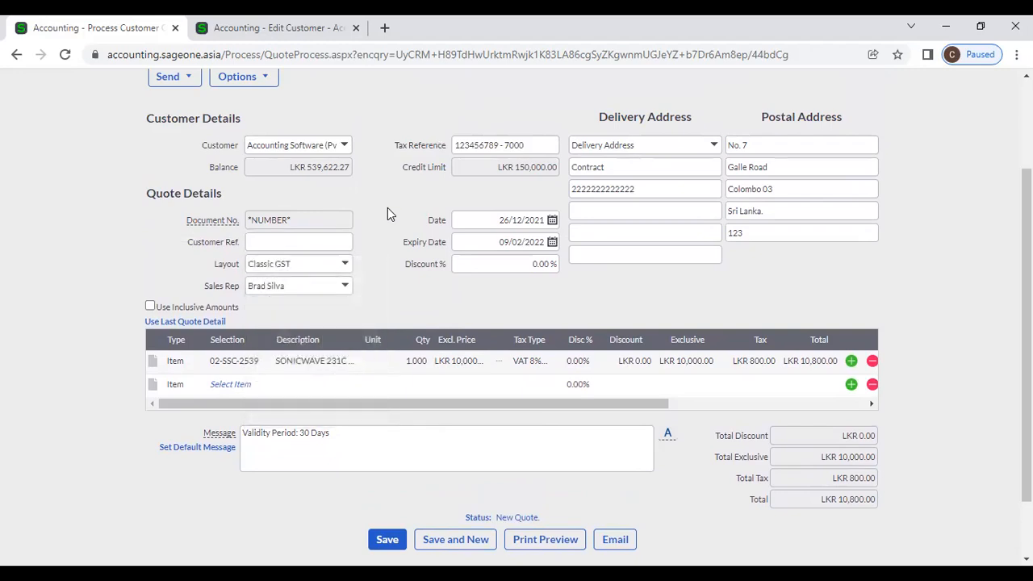
Step: Open the Customer Document Messages in Company Settings and examine the default message for quotes
scroll(387, 207, down, 2)
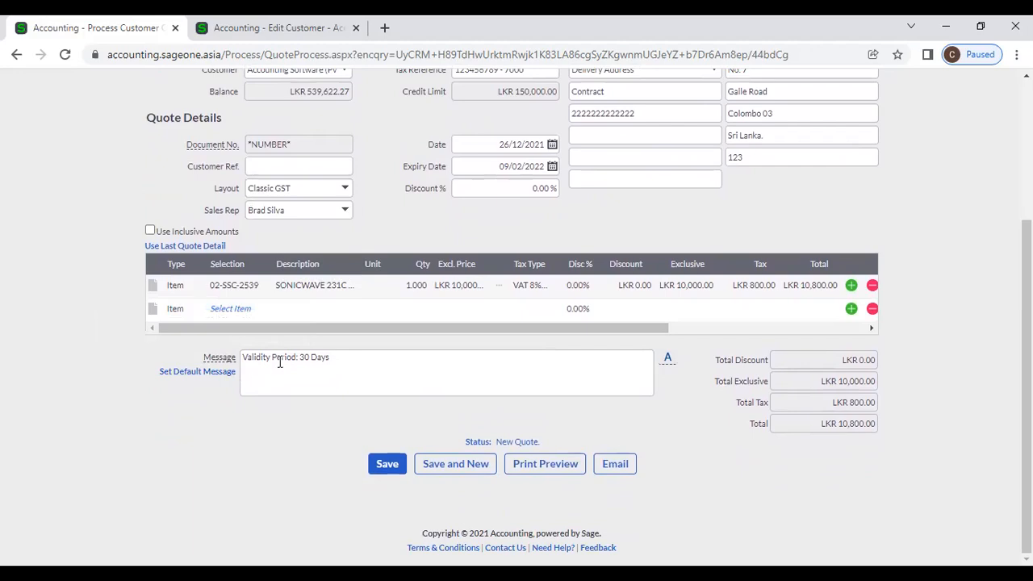
click(270, 34)
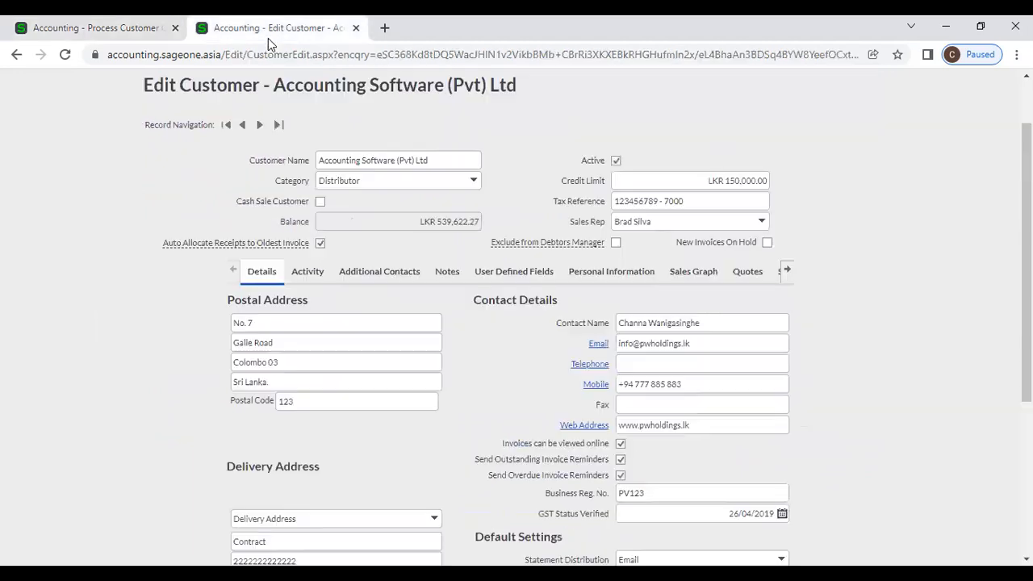
scroll(406, 238, up, 2)
click(554, 114)
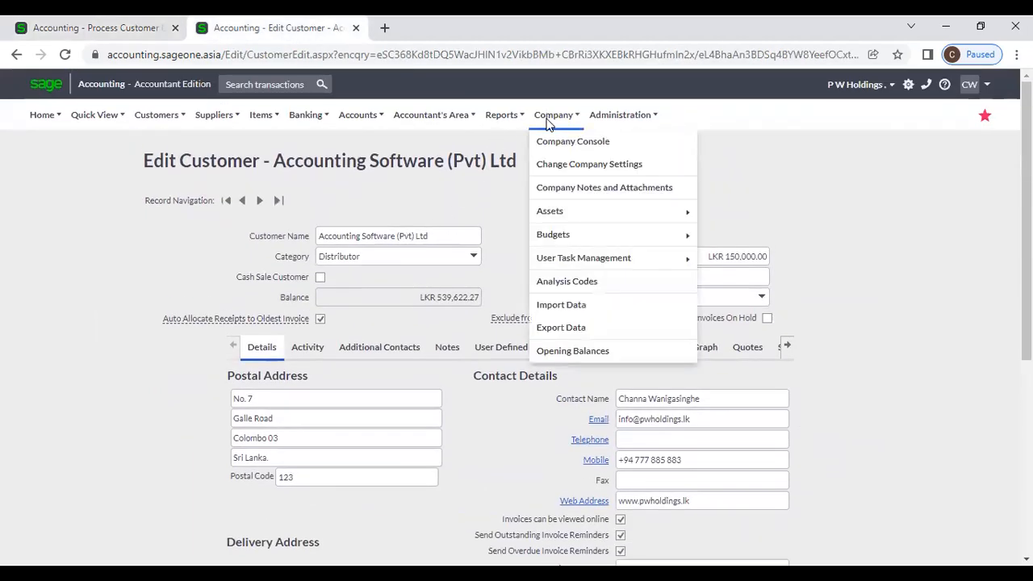
click(558, 166)
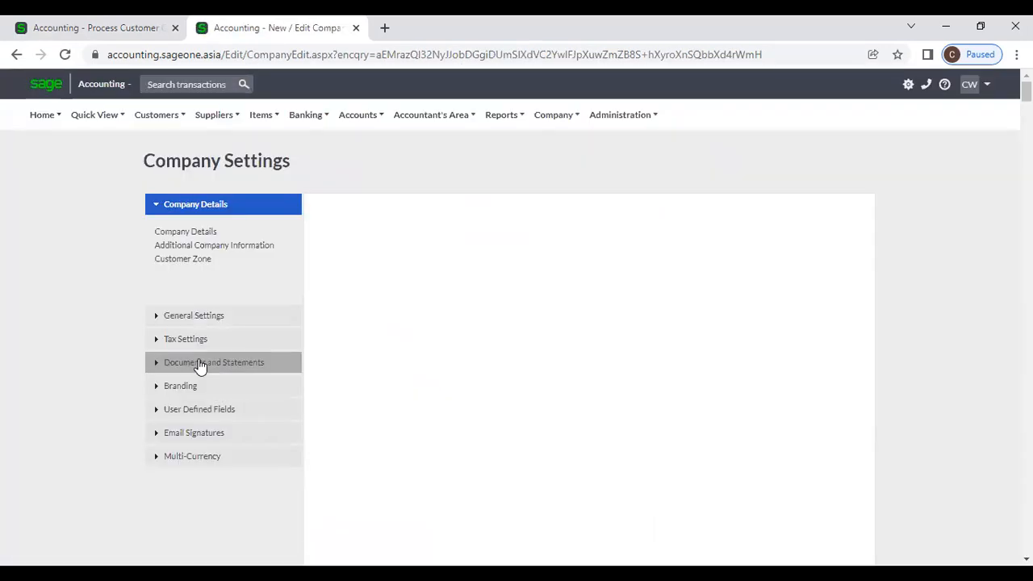
click(200, 365)
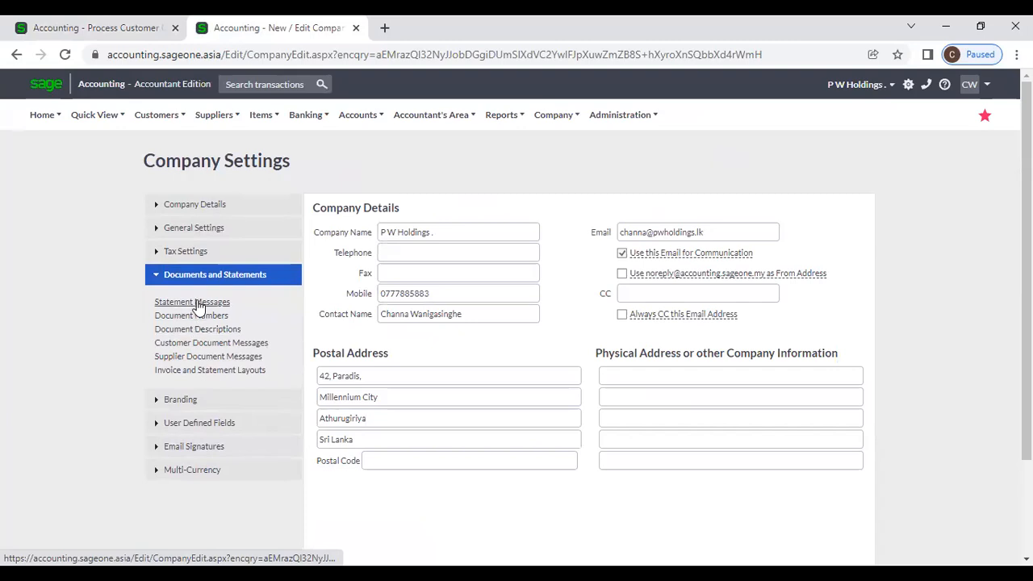
click(198, 343)
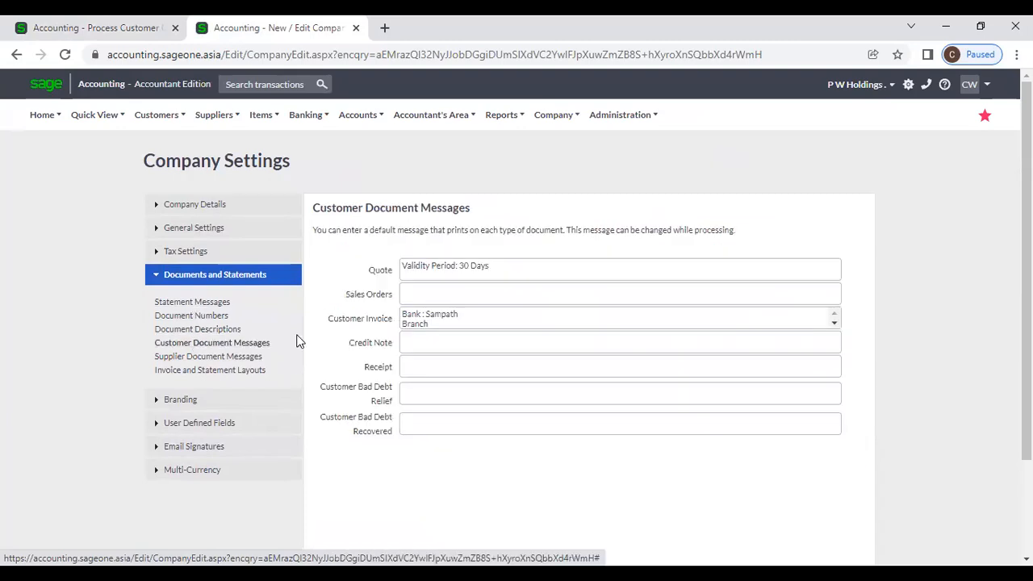
triple_click(412, 267)
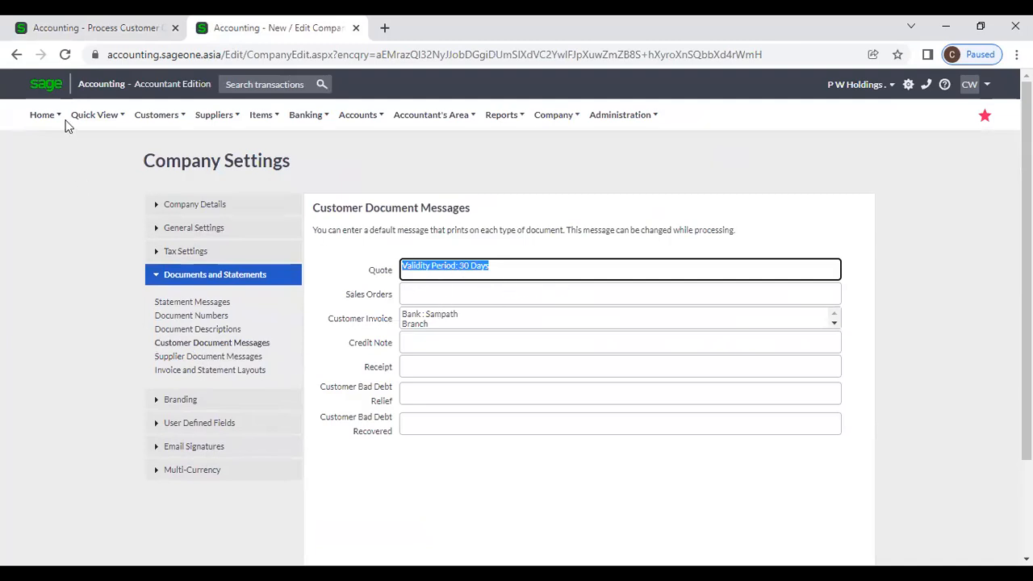
Step: Return to the quote and compare its message with the default quote message
click(101, 29)
triple_click(343, 365)
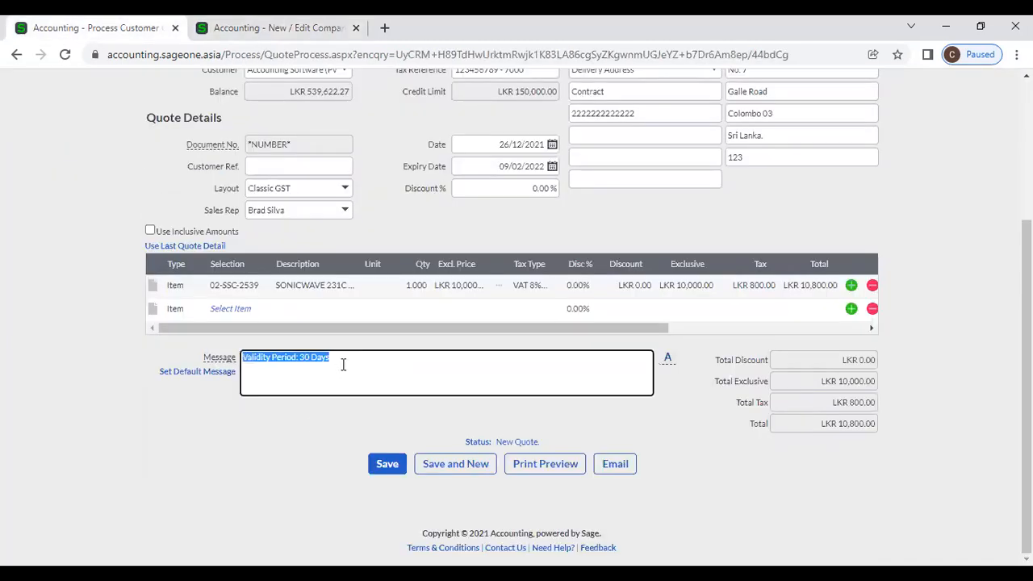
click(182, 510)
Step: View the quote's gross profit based on average cost and on last cost, and close the Quote GP window
scroll(329, 418, up, 5)
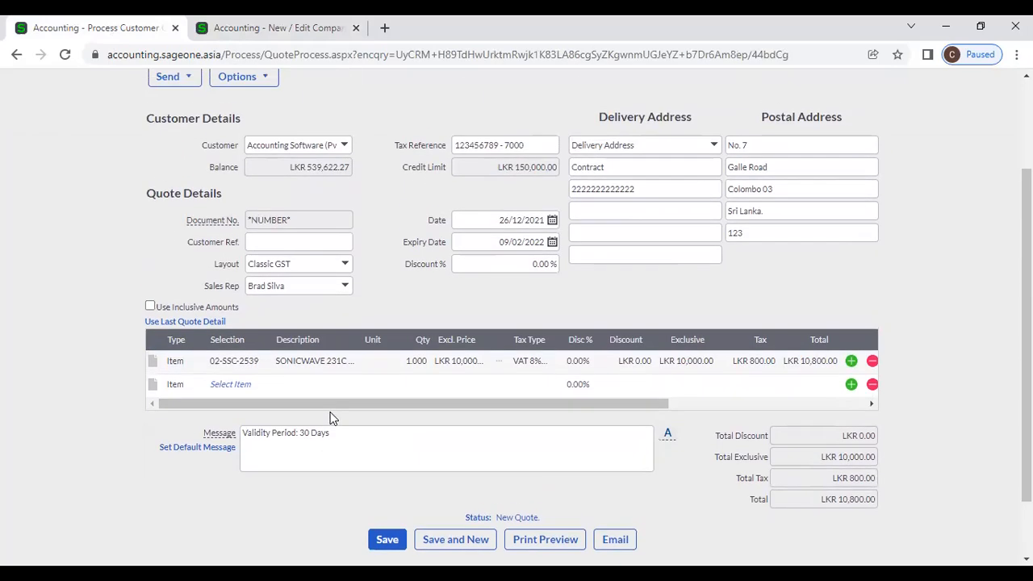
click(253, 212)
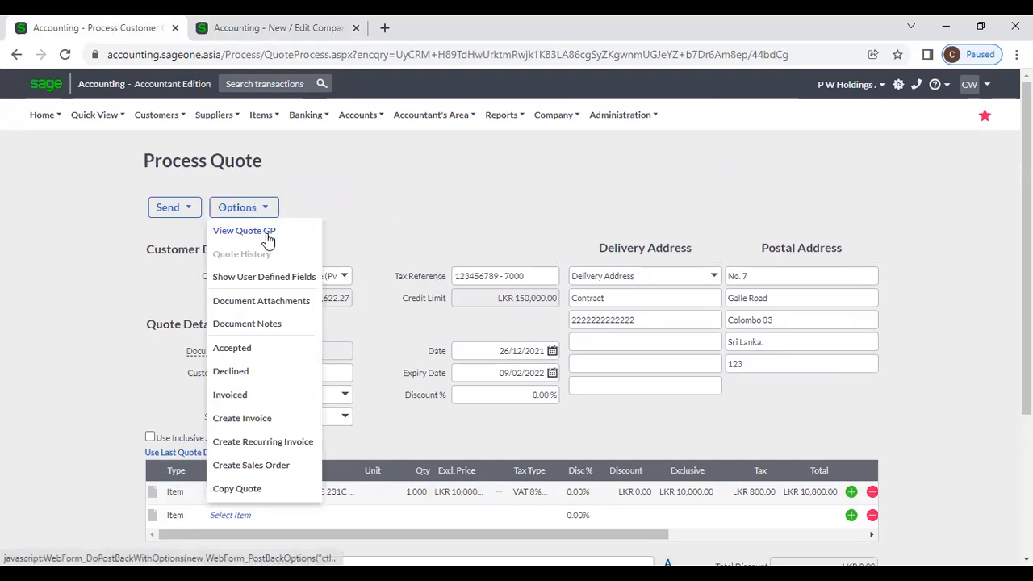
click(269, 234)
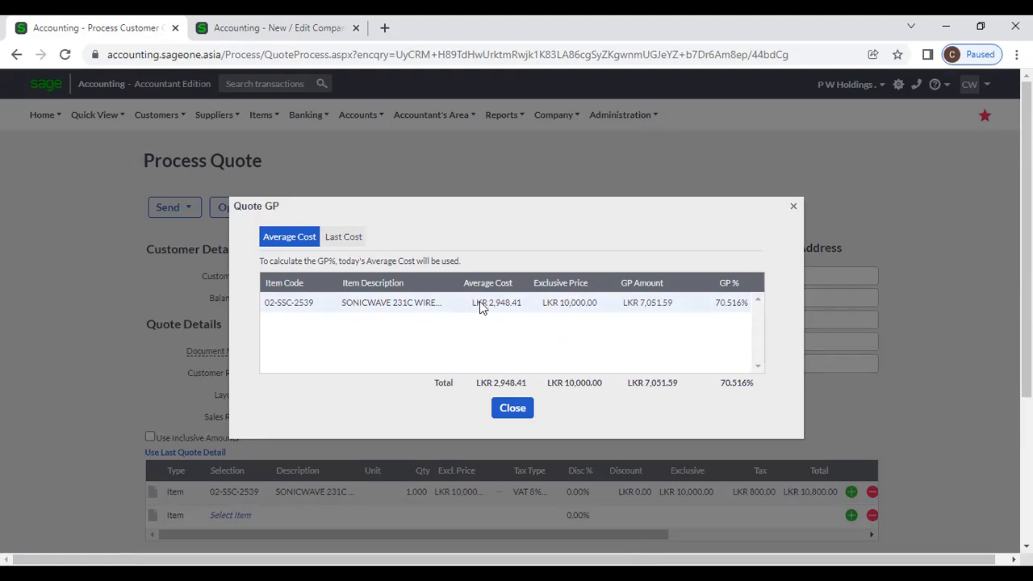
click(356, 236)
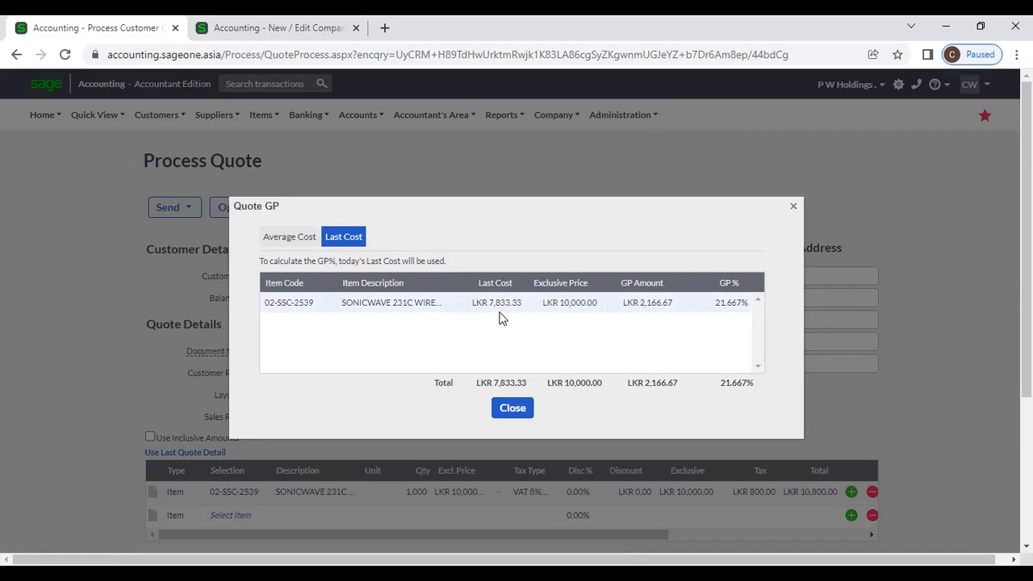
click(521, 407)
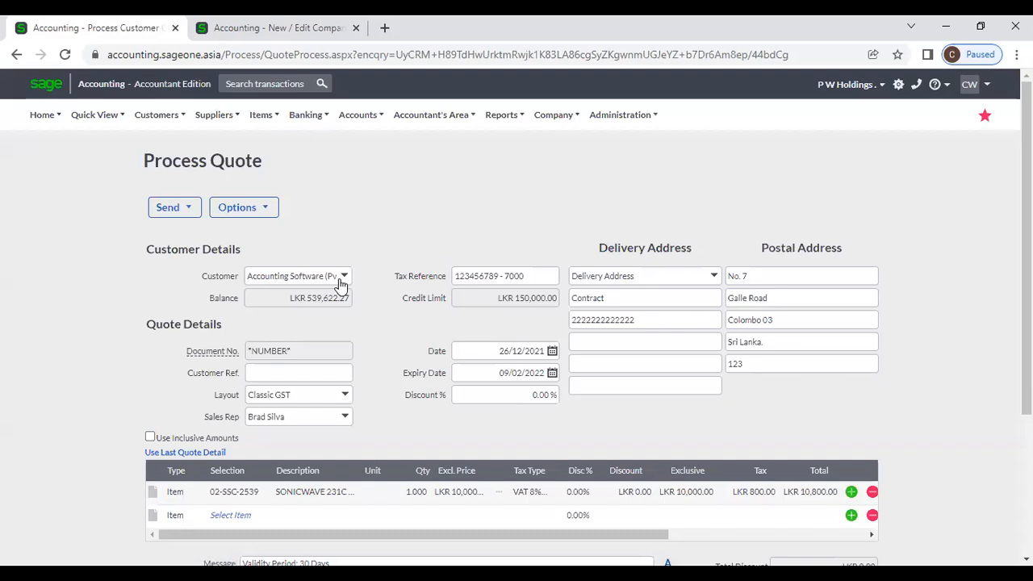
Step: Open Control User Access in the other browser tab and show the permissions of the first user with access to P W Holdings
click(265, 212)
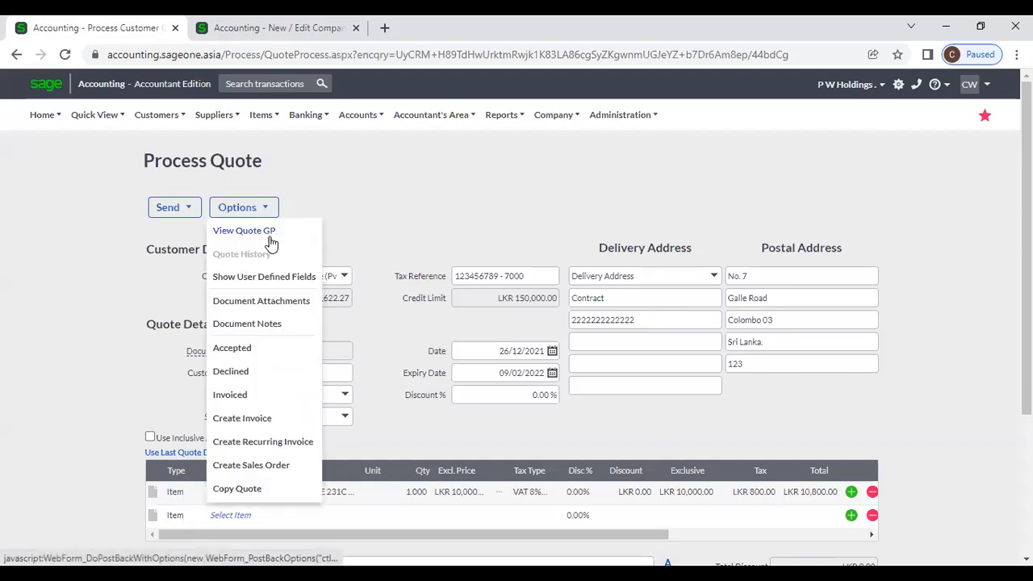
click(292, 31)
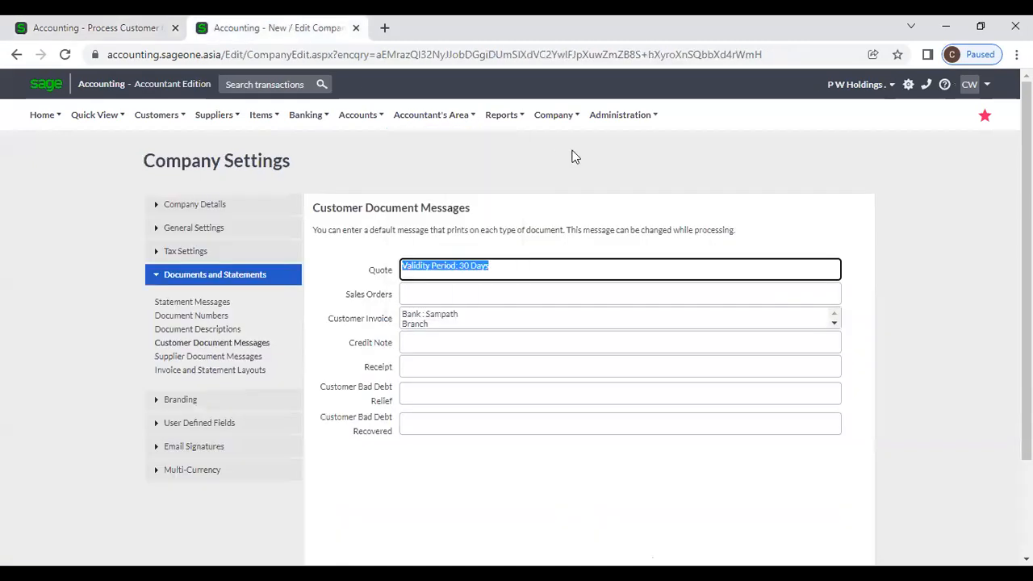
mouse_move(598, 119)
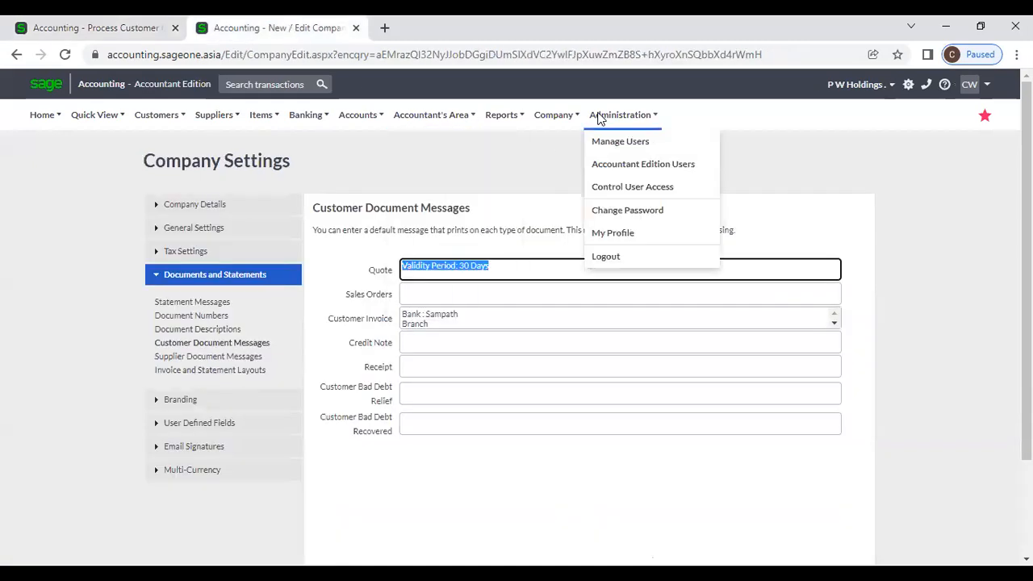
click(615, 192)
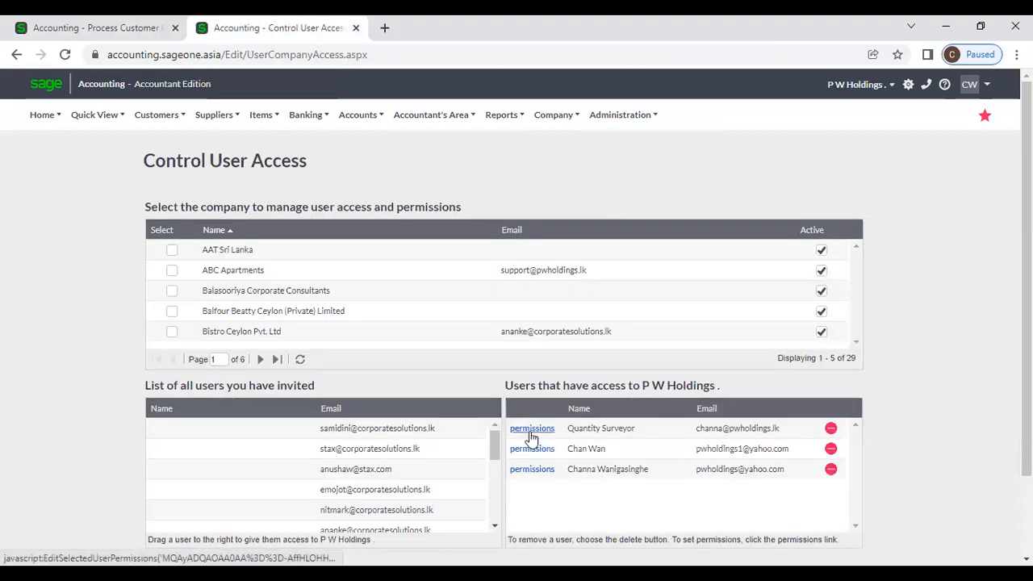
click(531, 434)
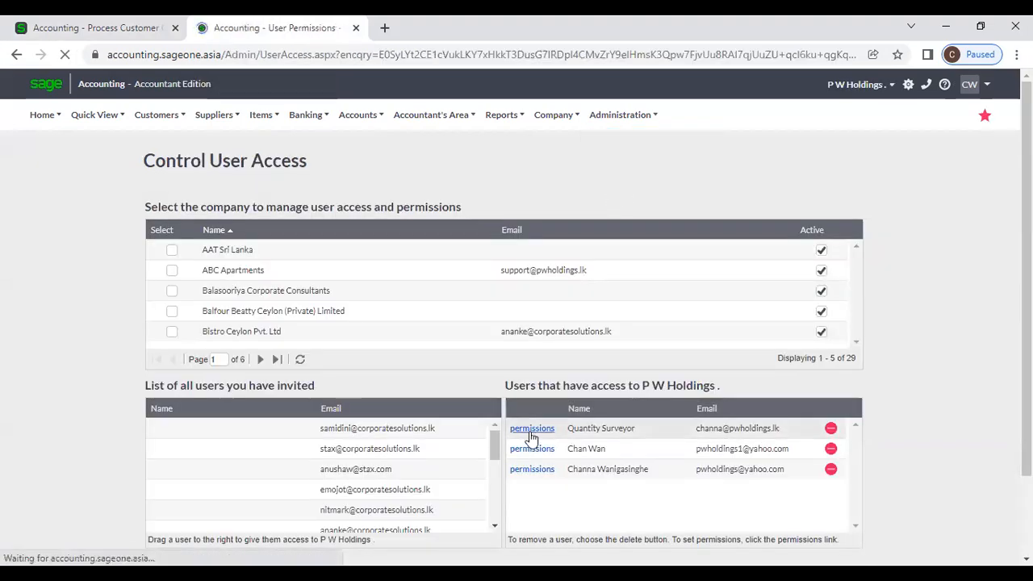
Step: Expand the Customers and Customer Tax Invoices permissions to check the right to view GP on invoices, quotes and sales orders
scroll(358, 372, down, 1)
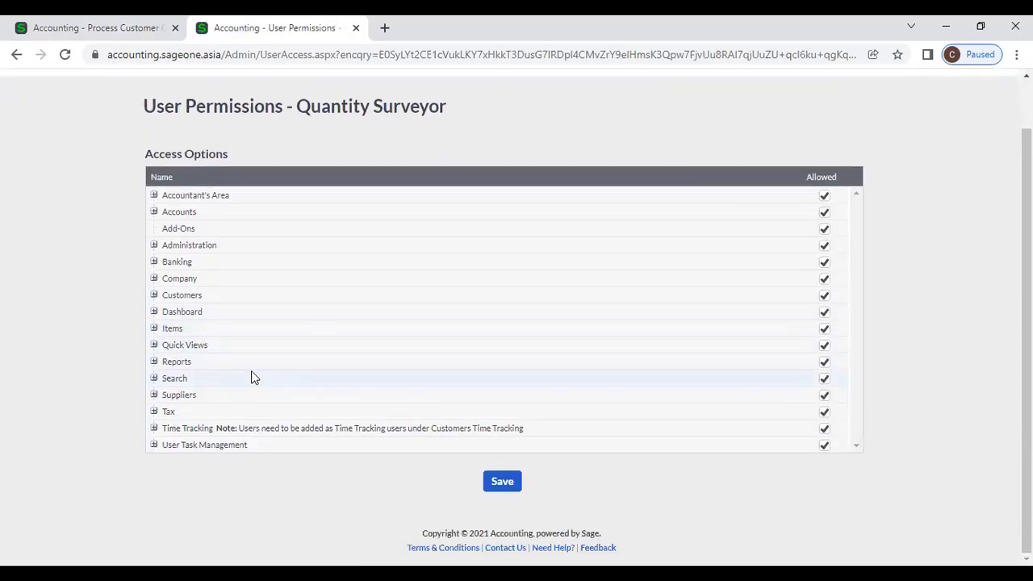
click(154, 294)
scroll(211, 344, down, 1)
scroll(211, 344, down, 2)
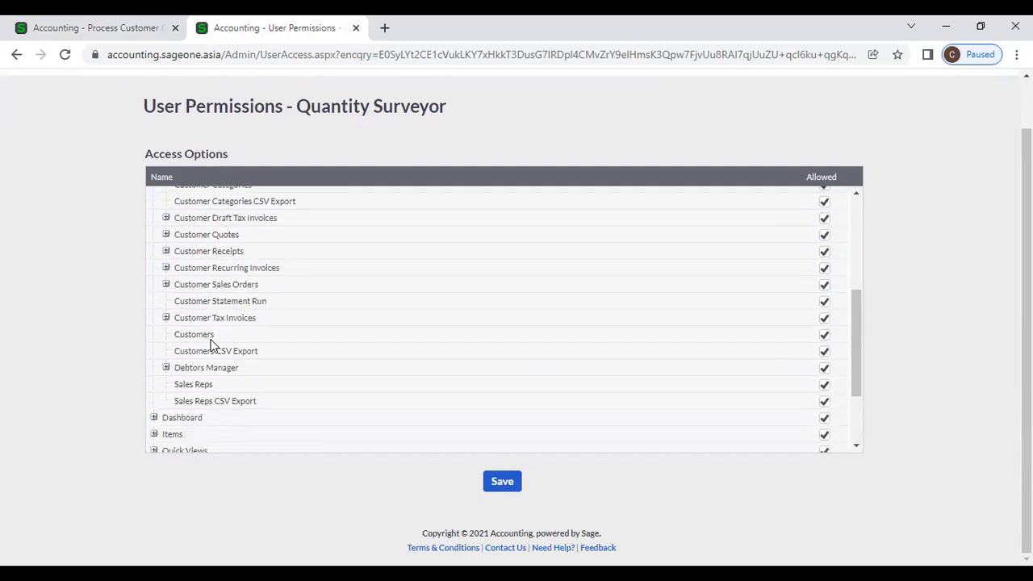
click(166, 318)
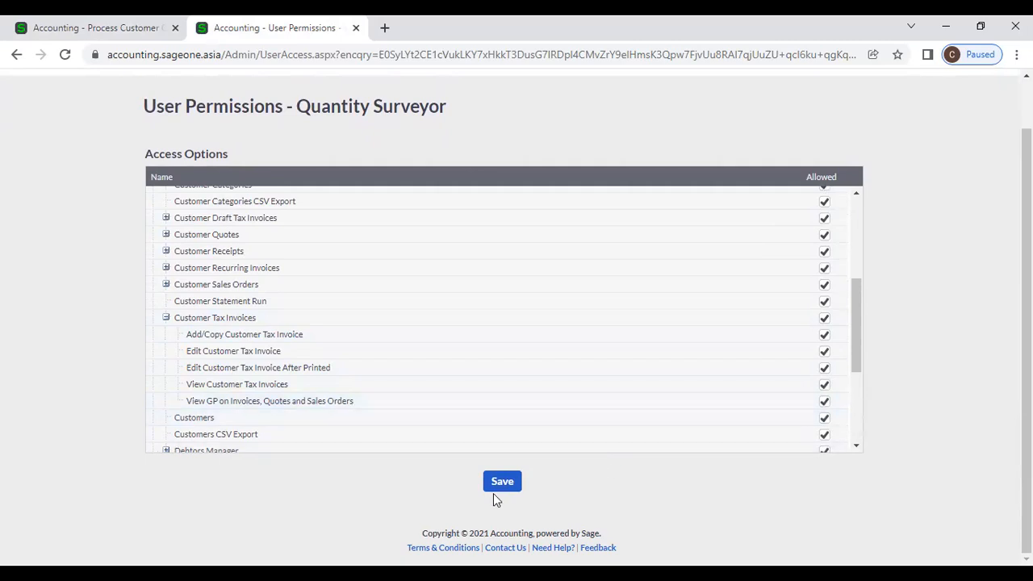
Step: Return to the quote for Accounting Software (Pvt) Ltd, review its available options and save it
click(88, 27)
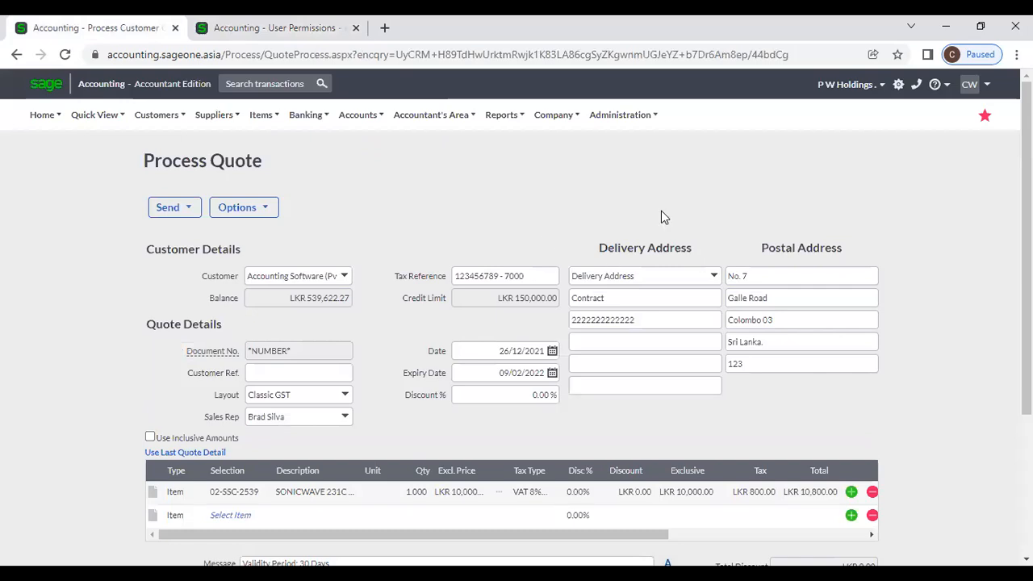
click(242, 207)
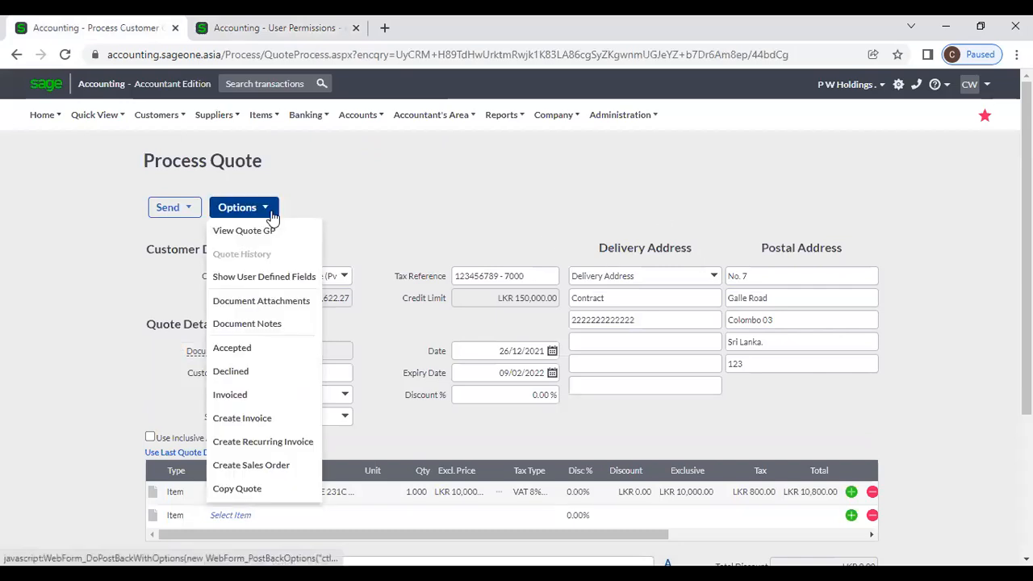
click(353, 219)
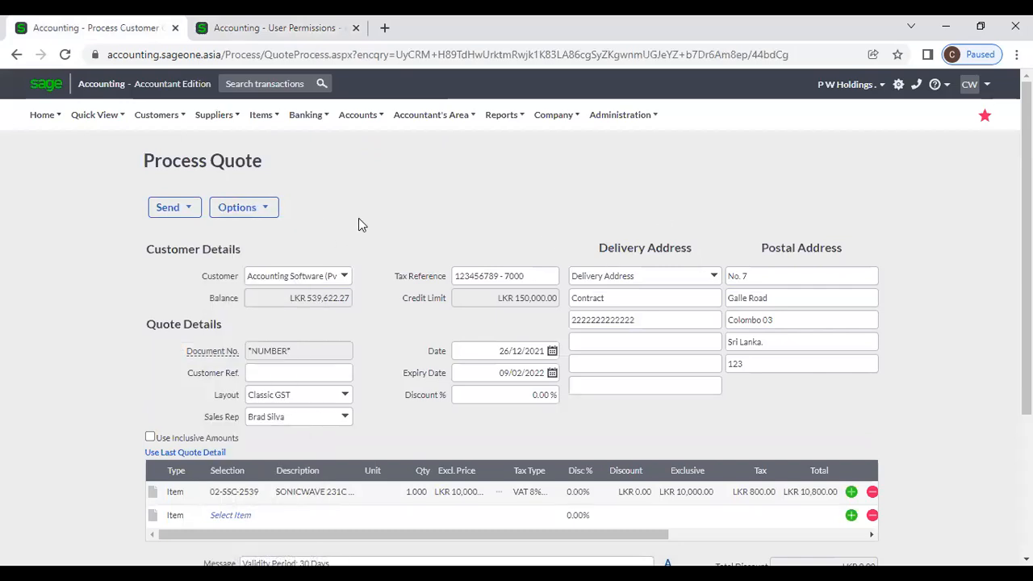
scroll(358, 242, down, 3)
click(386, 466)
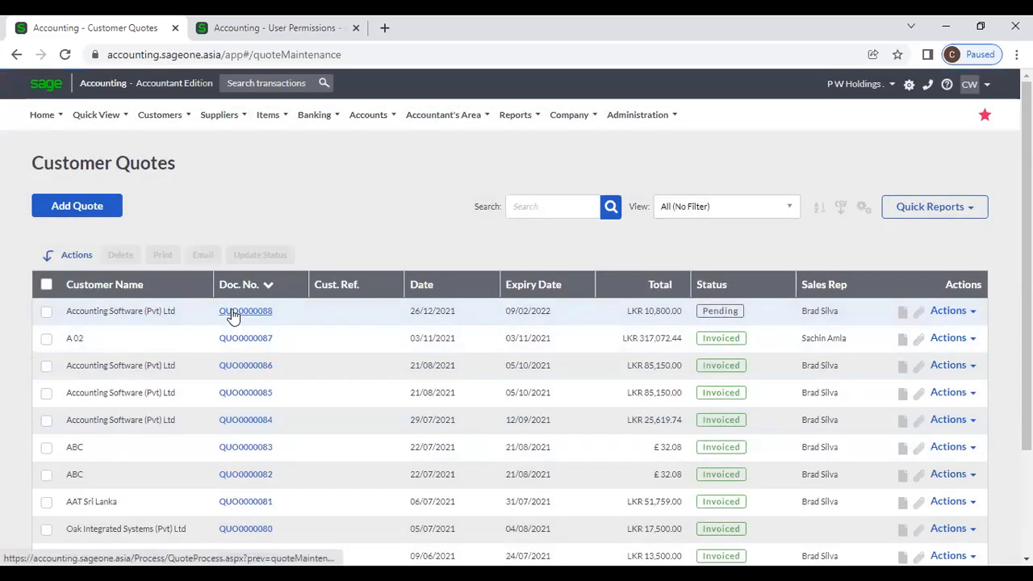
Step: Set the item's exclusive price to 15,000 on the pending Accounting Software (Pvt) Ltd quote and save it
click(232, 313)
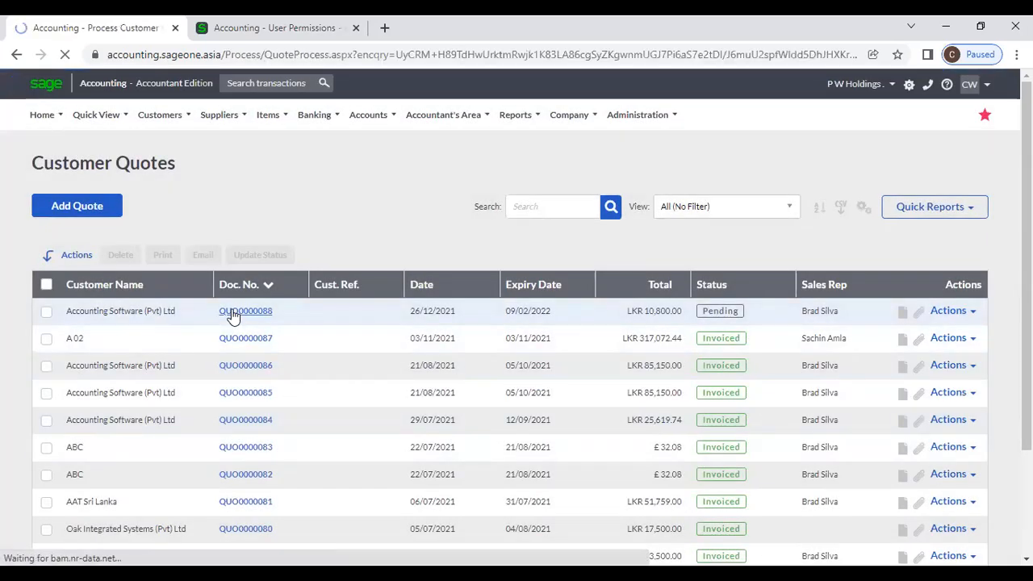
scroll(557, 423, down, 1)
scroll(557, 422, down, 1)
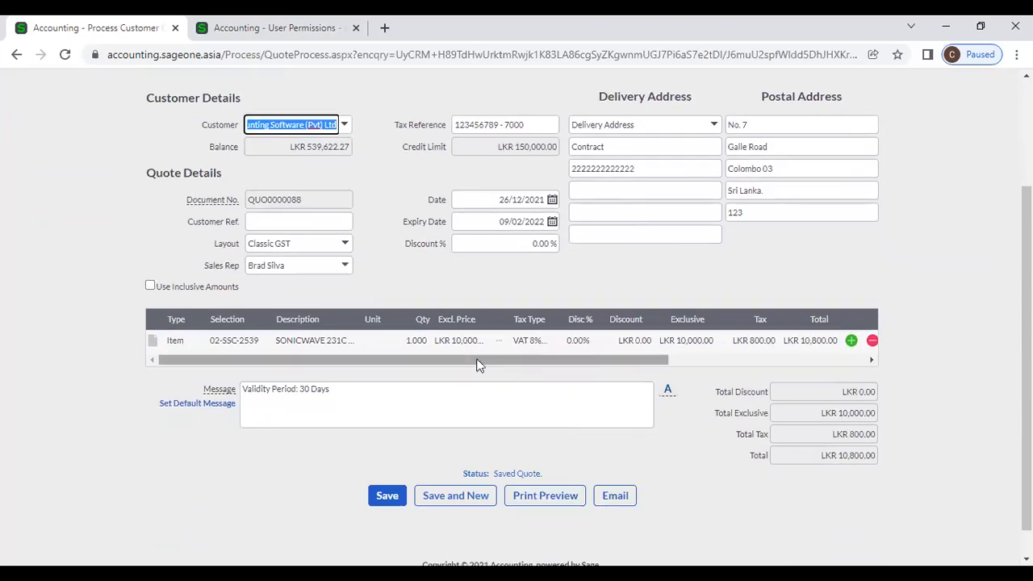
click(549, 345)
text(15)
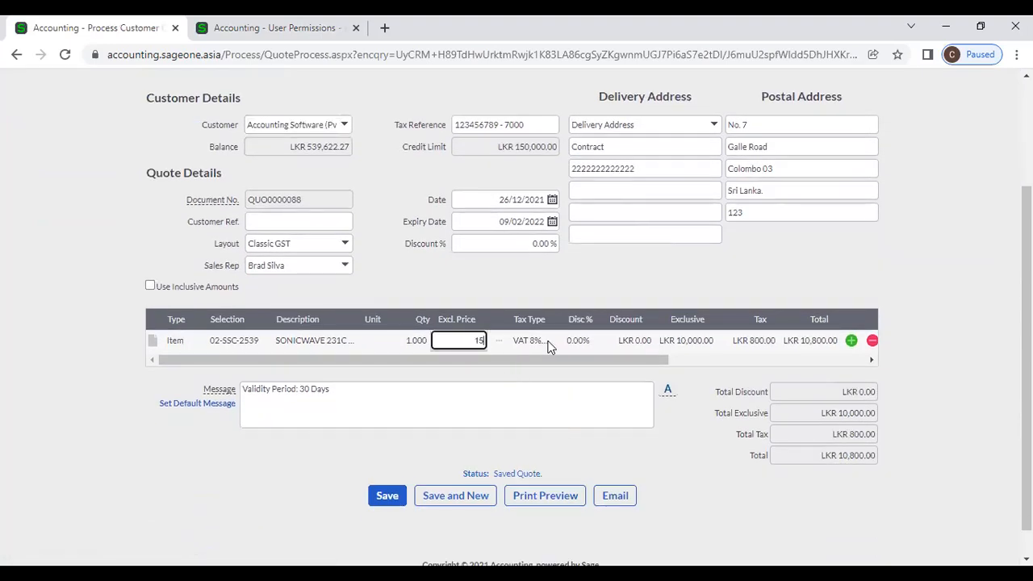
text(,0000)
key(Tab)
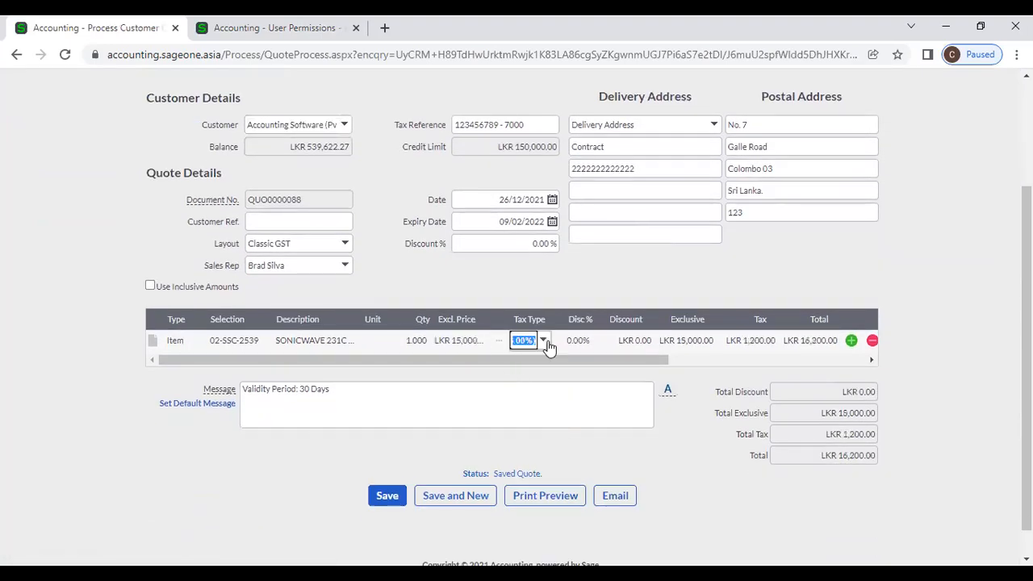
click(388, 497)
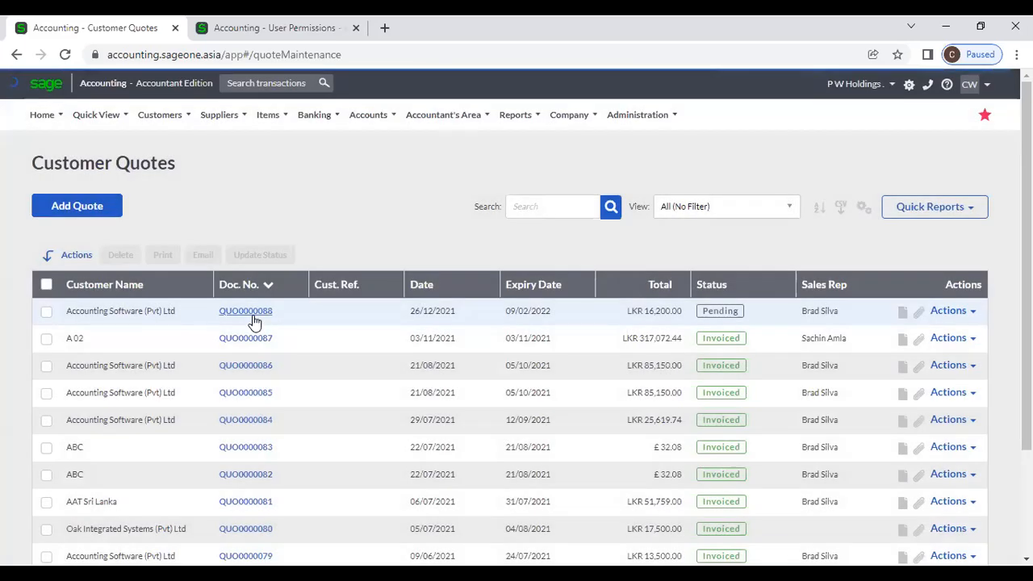
Step: Reopen the pending Accounting Software (Pvt) Ltd quote and review its quote history
click(250, 316)
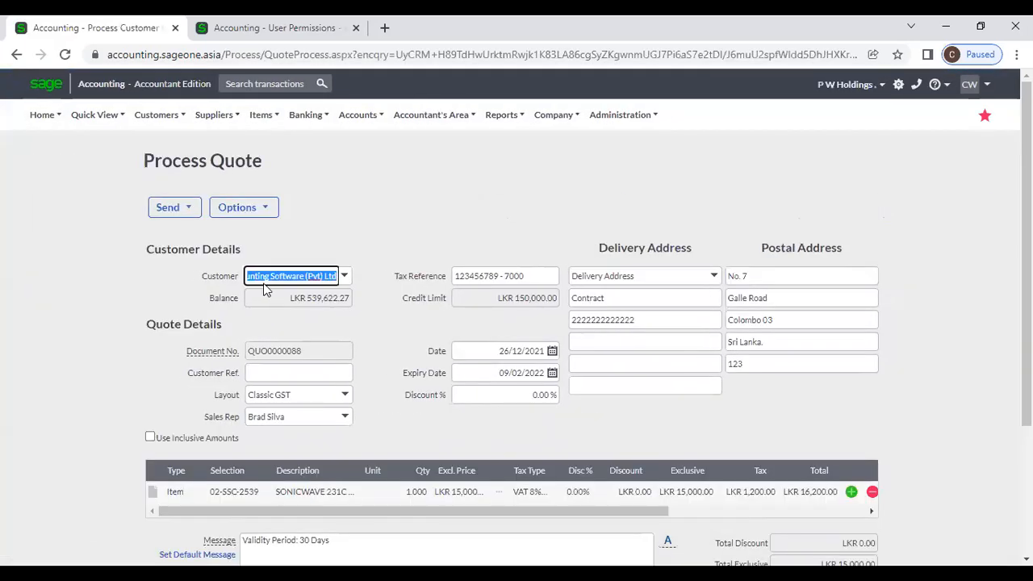
click(260, 215)
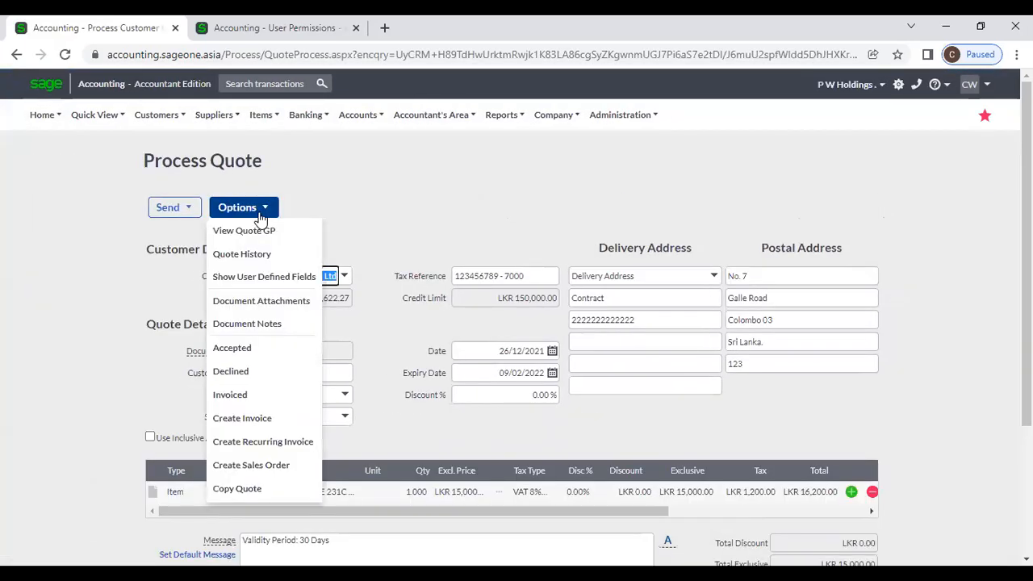
click(264, 256)
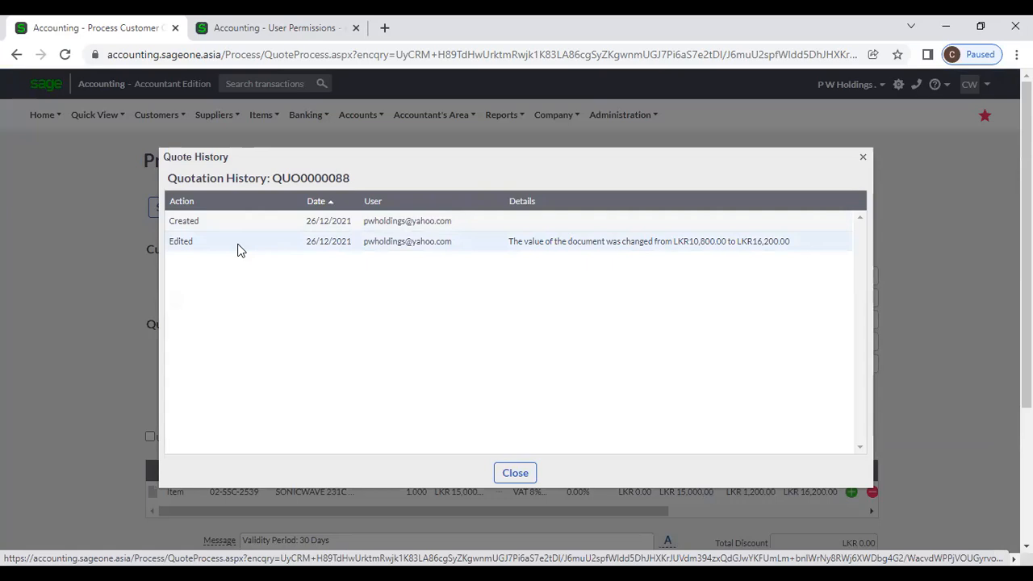
click(523, 473)
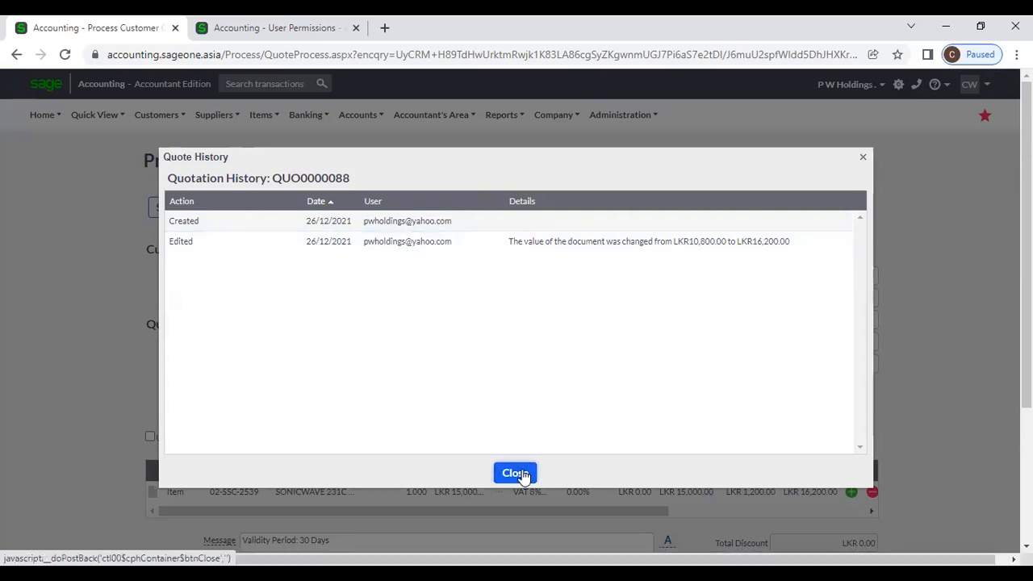
Step: View the quote's user defined fields and its document attachments, leaving both without changes
click(267, 212)
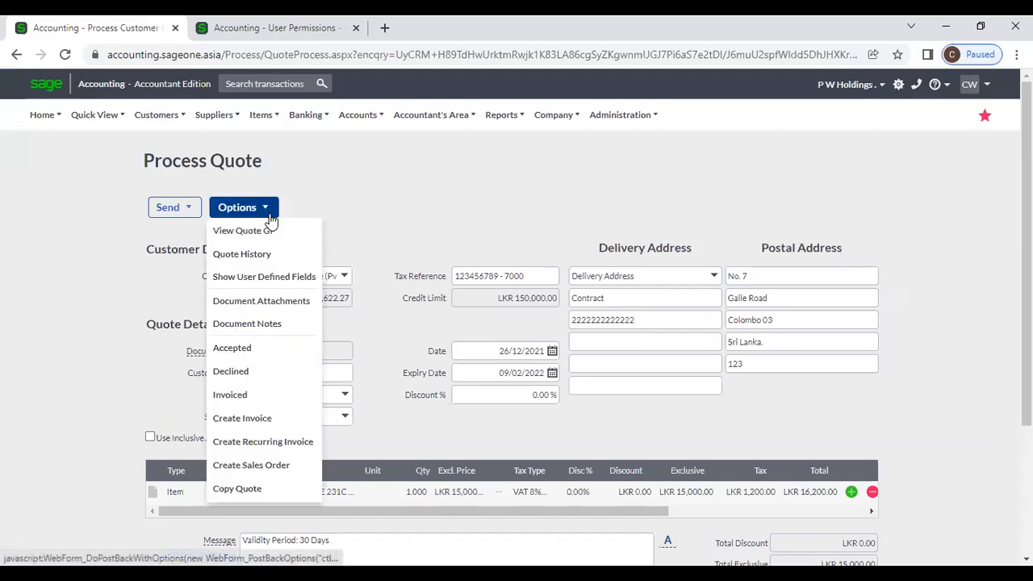
click(277, 283)
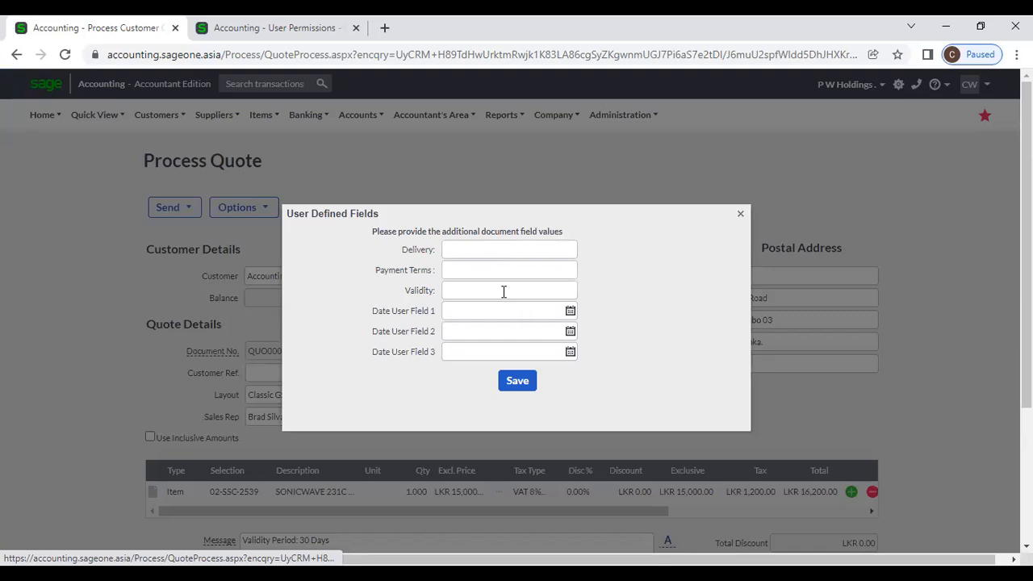
click(736, 217)
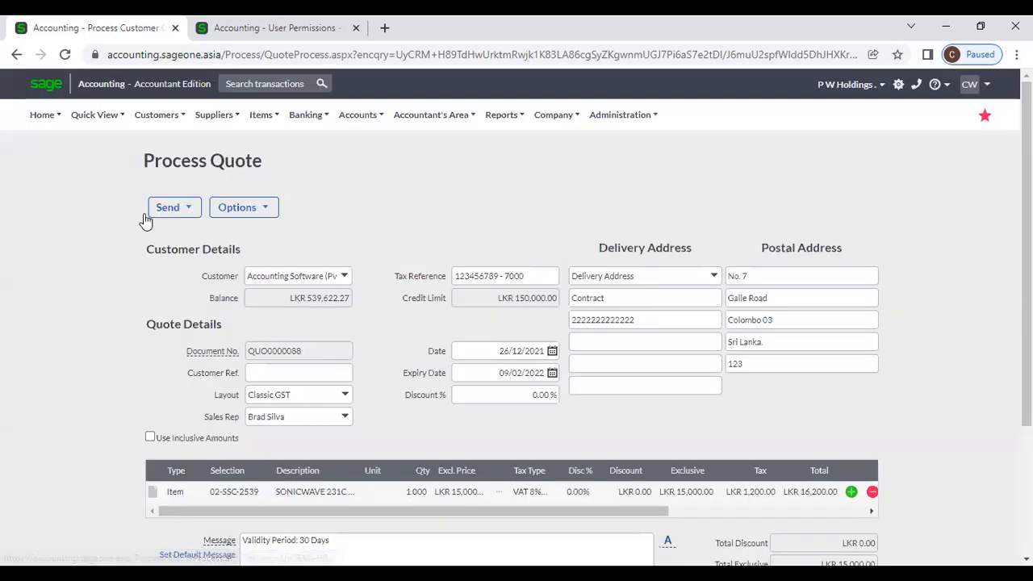
click(237, 207)
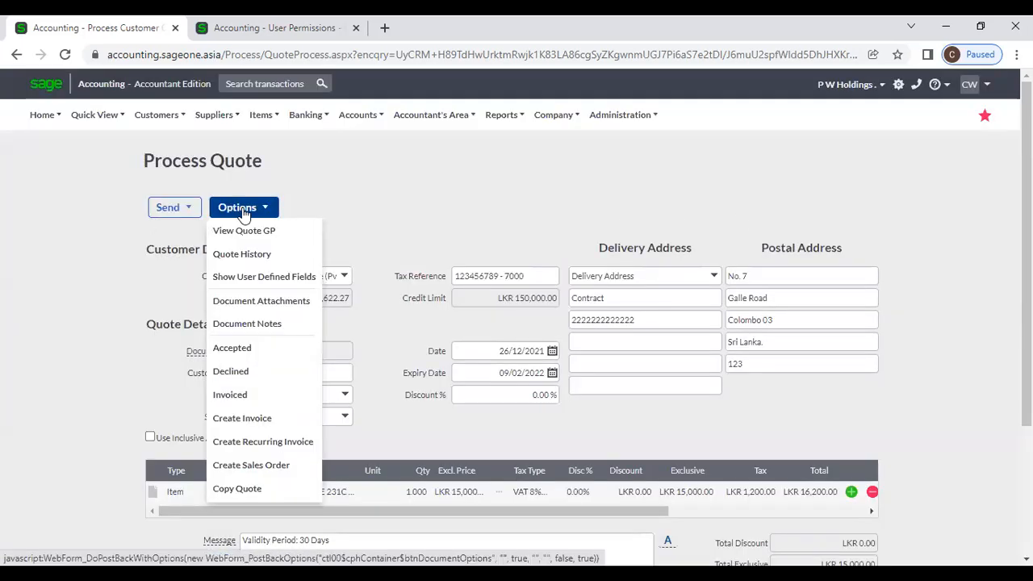
click(272, 301)
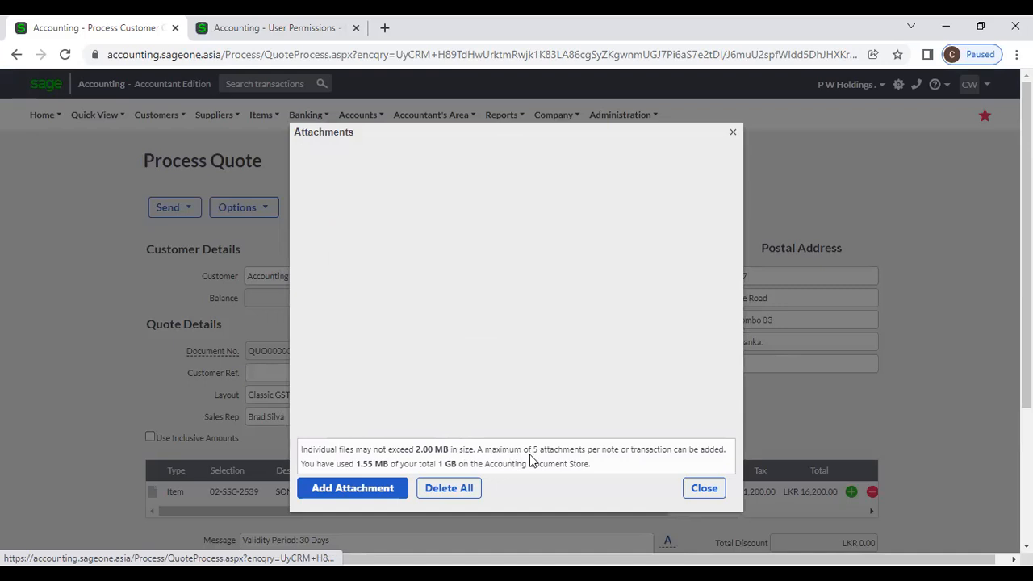
click(702, 490)
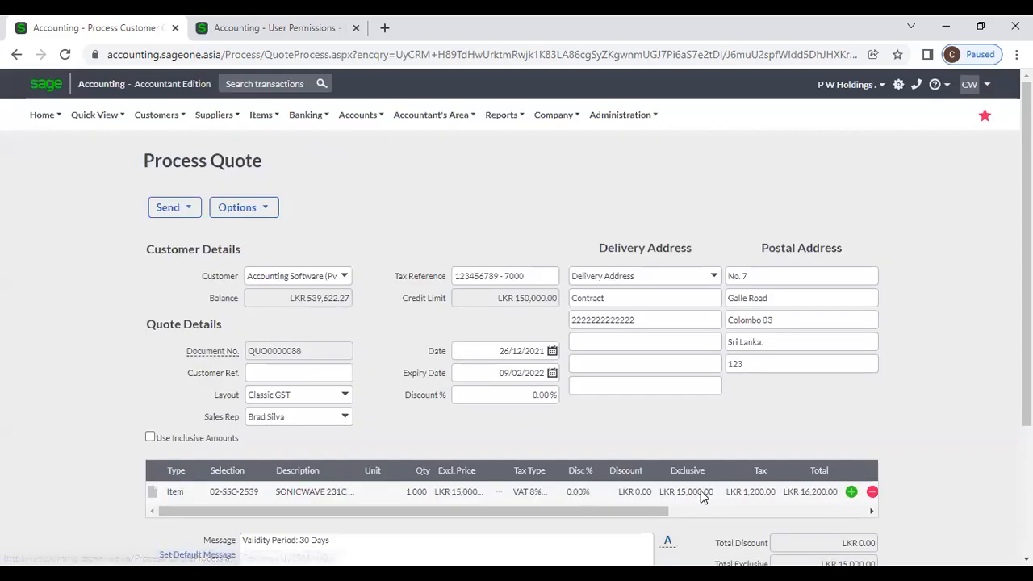
Step: Examine the quote's document notes and the blank note form with its action date calendar, without saving a note
click(237, 207)
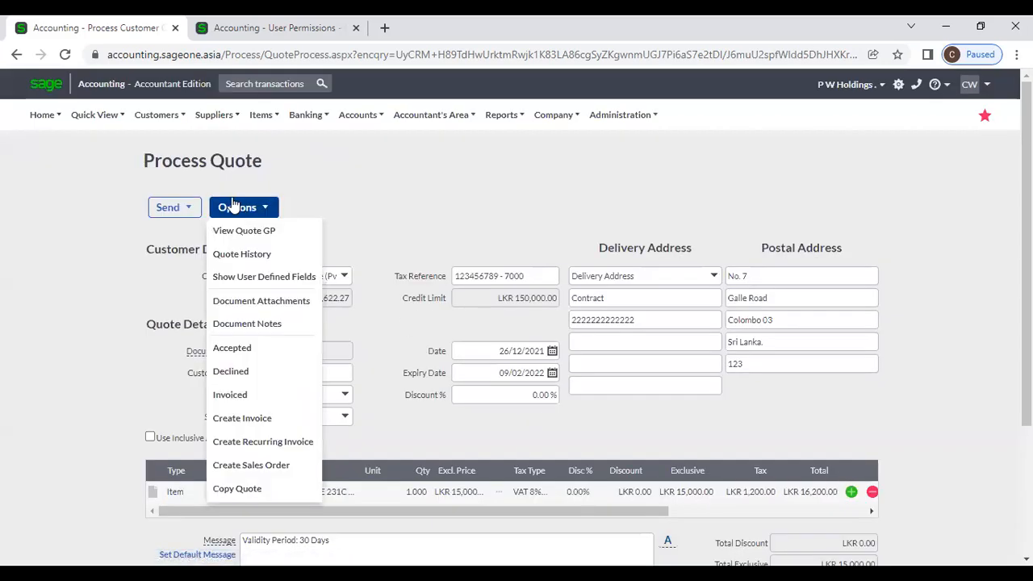
click(273, 326)
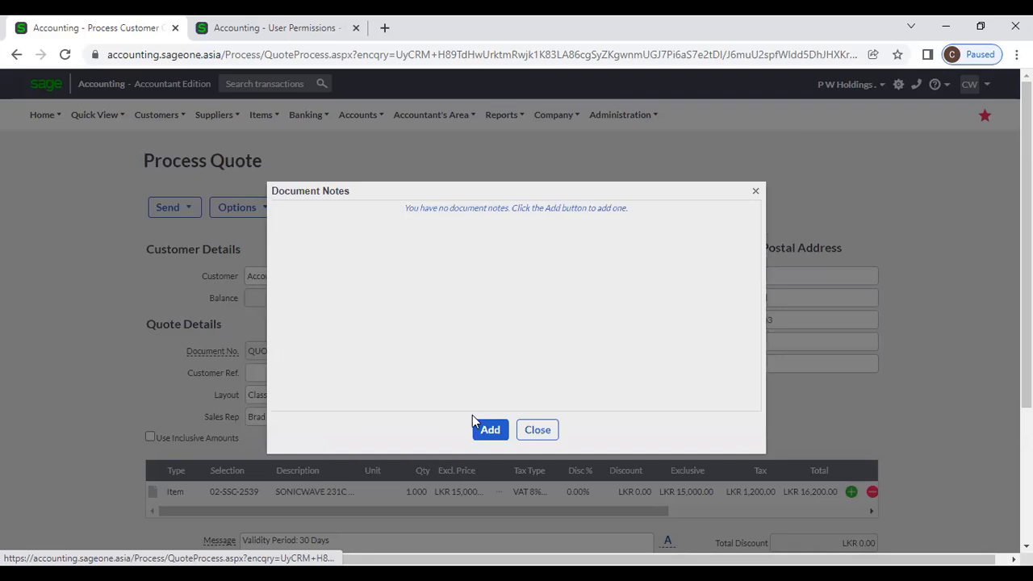
click(489, 431)
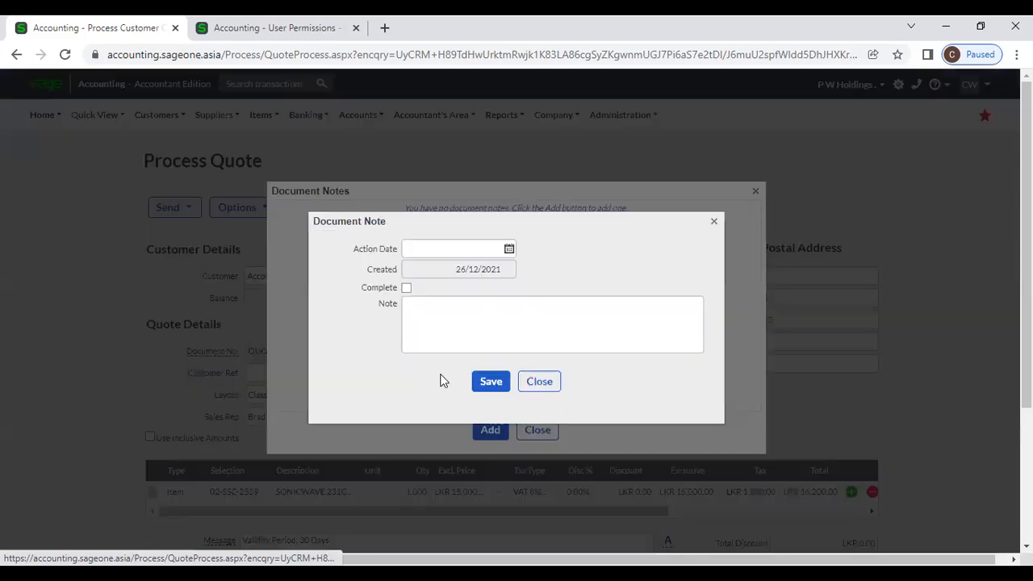
click(509, 249)
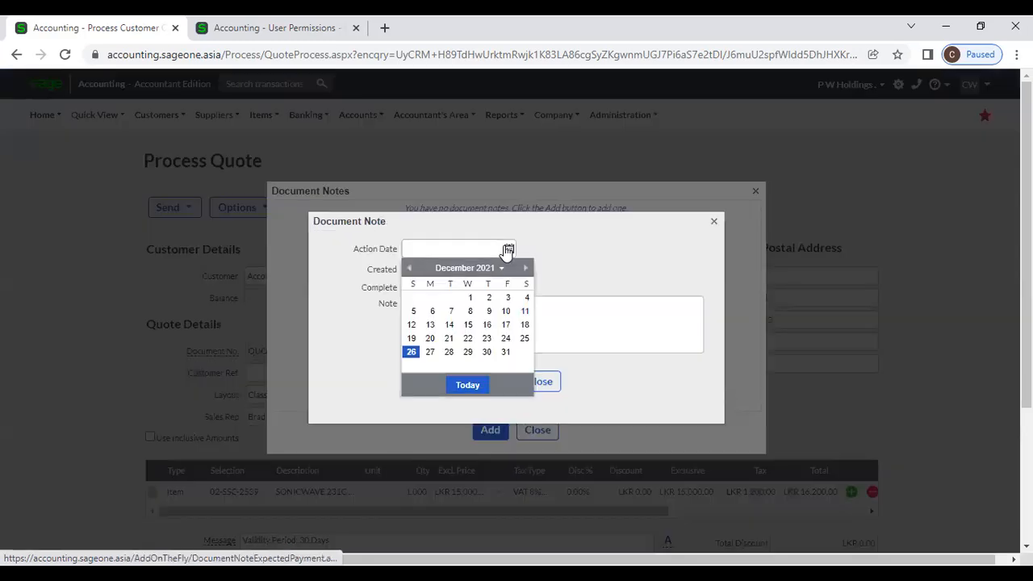
click(554, 250)
click(458, 333)
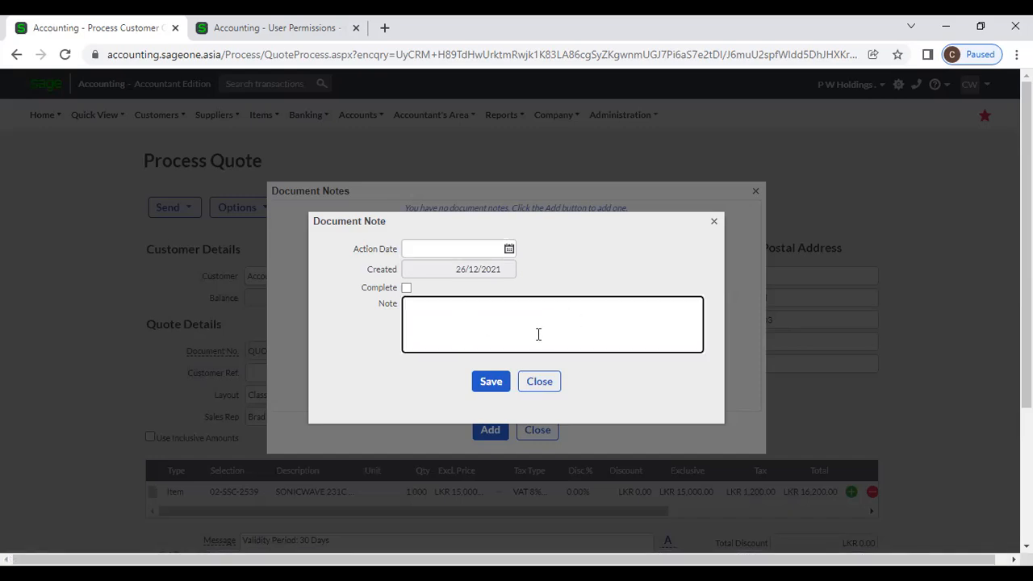
click(543, 383)
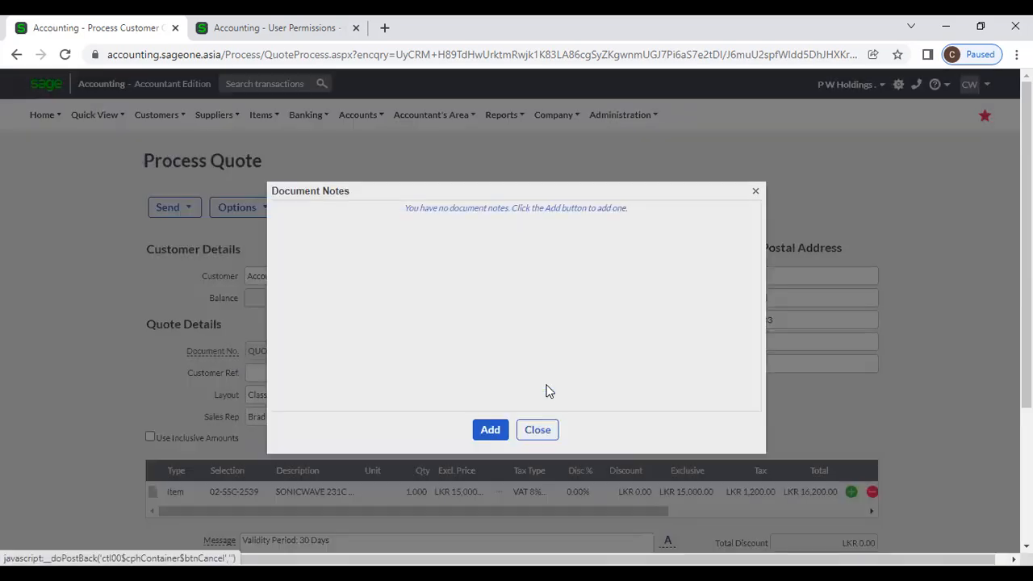
click(546, 432)
click(242, 208)
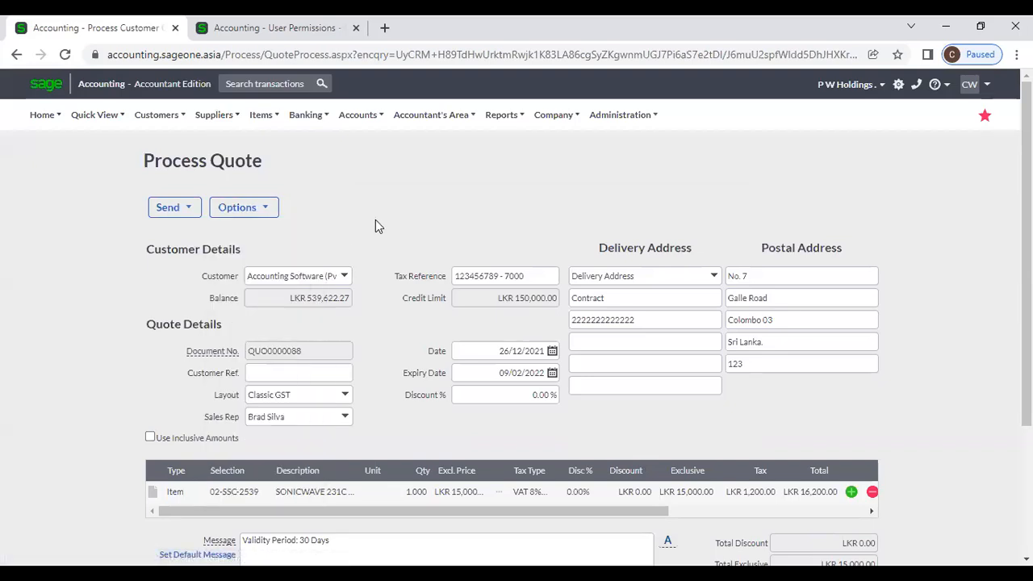
click(233, 217)
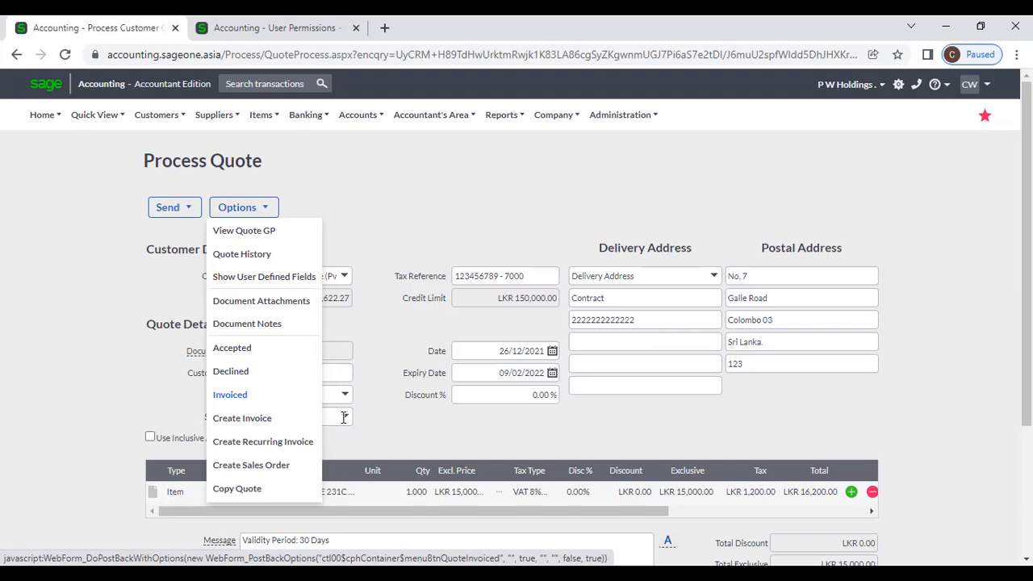
mouse_move(270, 214)
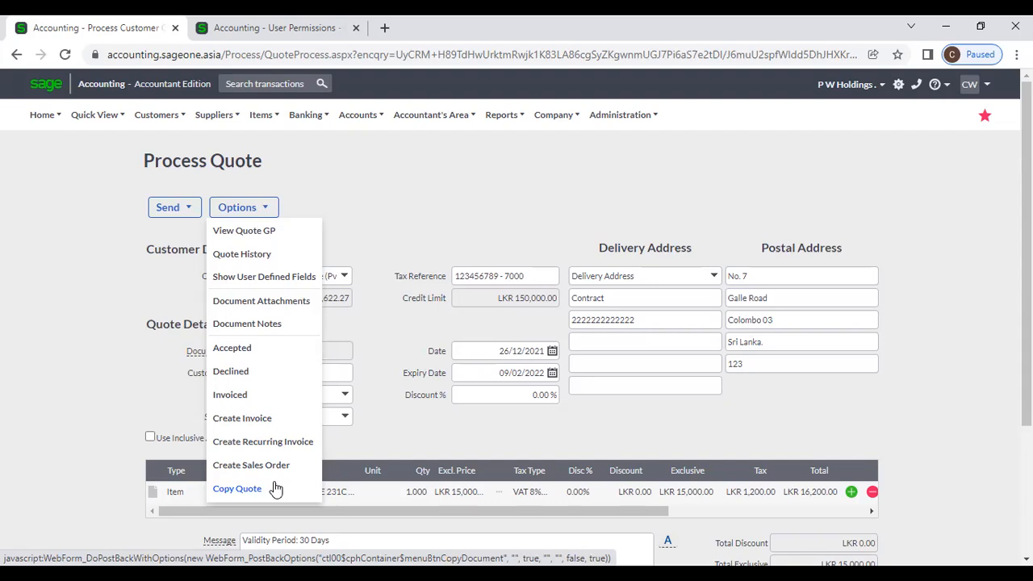
Step: Return to the Customer Quotes list from the open quote
mouse_move(260, 200)
mouse_move(157, 115)
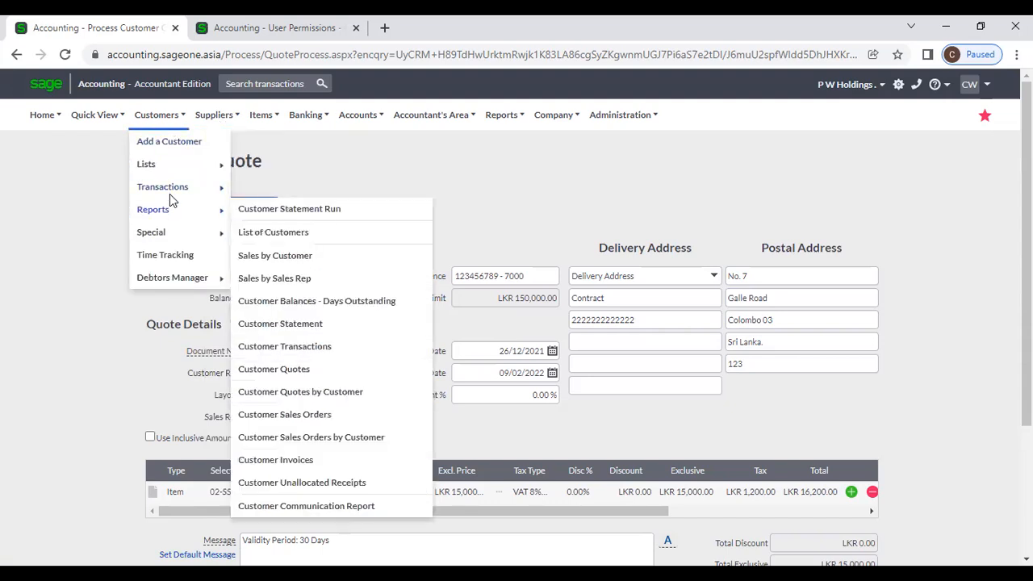
mouse_move(193, 196)
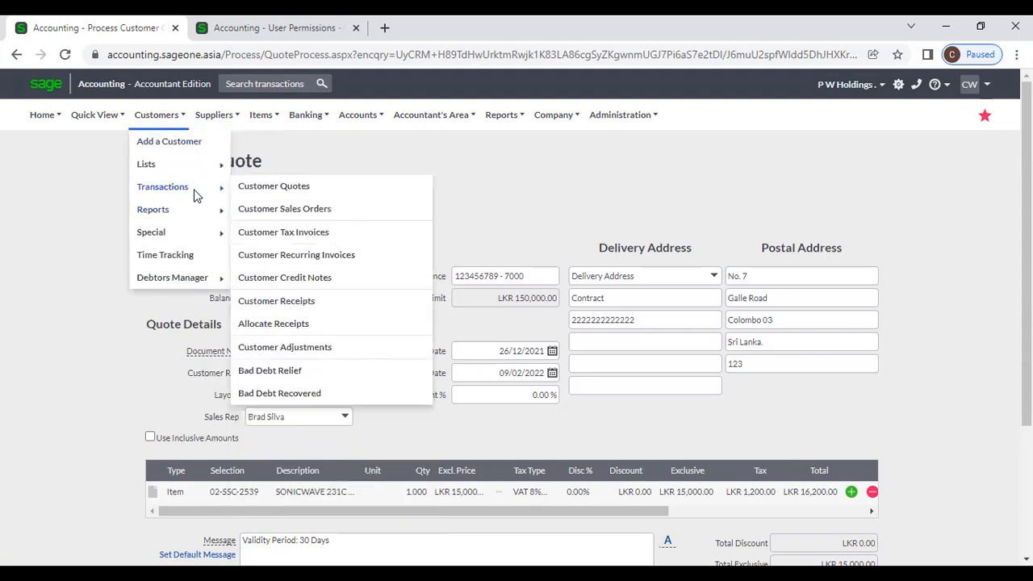
click(285, 198)
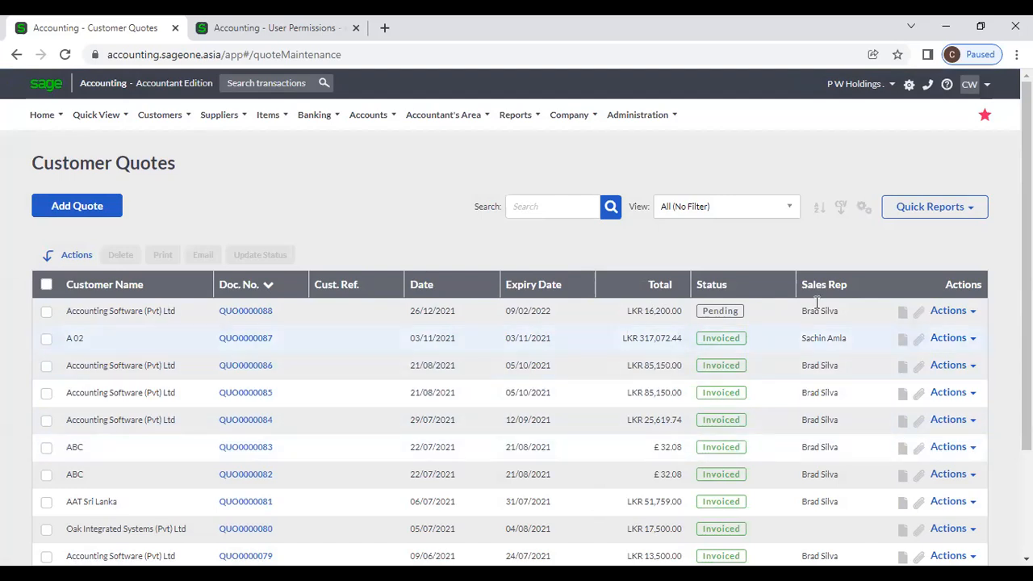
Step: Try switching the Status column off and on in the quotes grid customisation, and cancel the changes
click(864, 208)
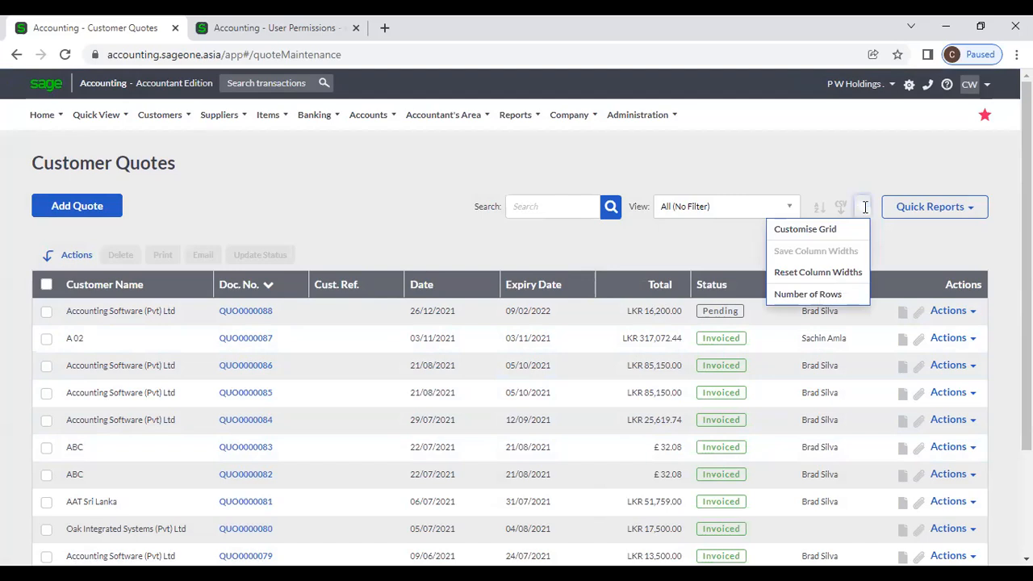
click(843, 230)
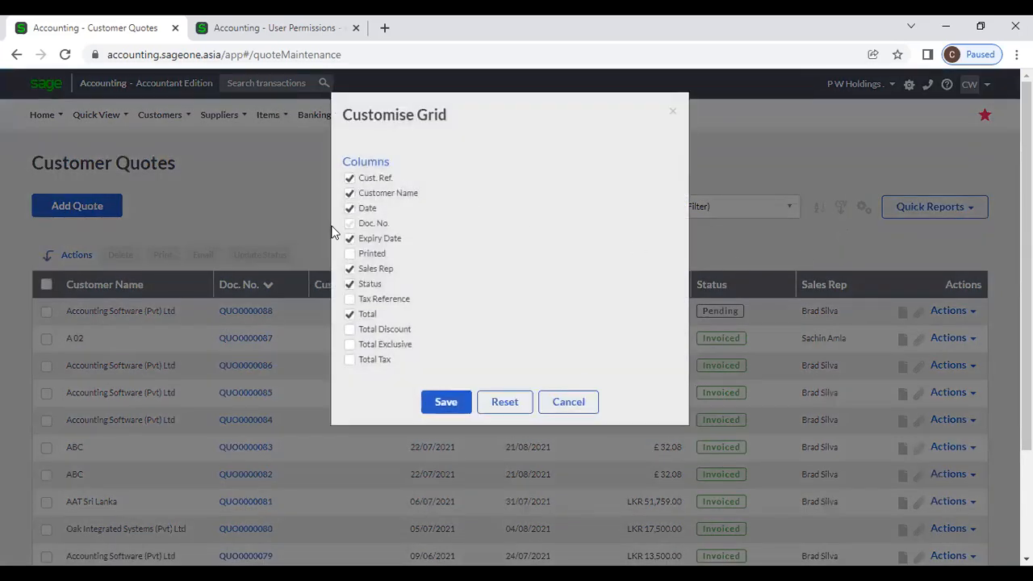
click(351, 283)
click(350, 283)
click(349, 284)
click(575, 405)
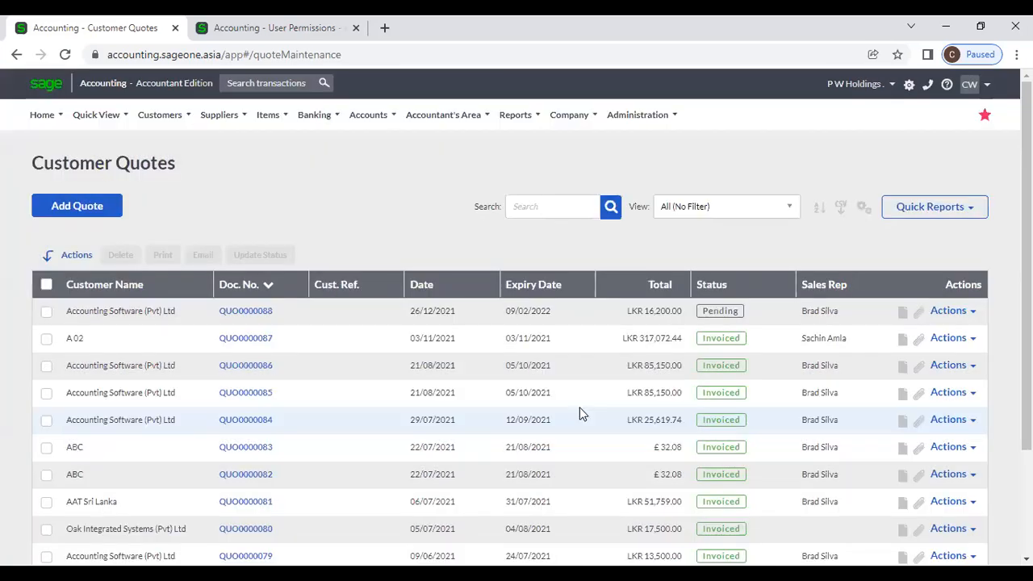
Step: Export the customer quotes list to a CSV file
click(841, 206)
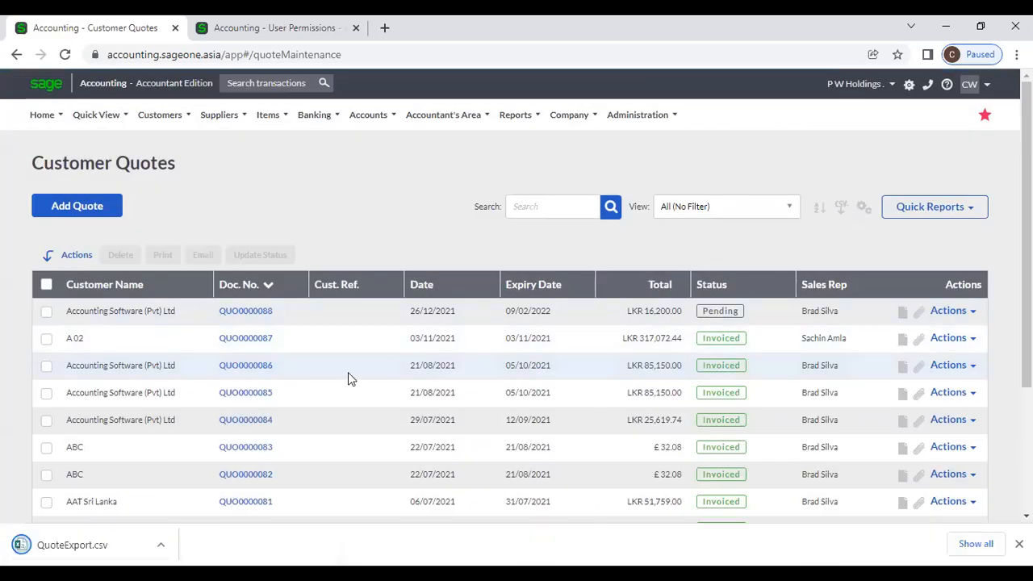
Step: Start a multi-column sort of the quotes list, add a second level, and set the first level to Customer Name, A to Z
click(821, 213)
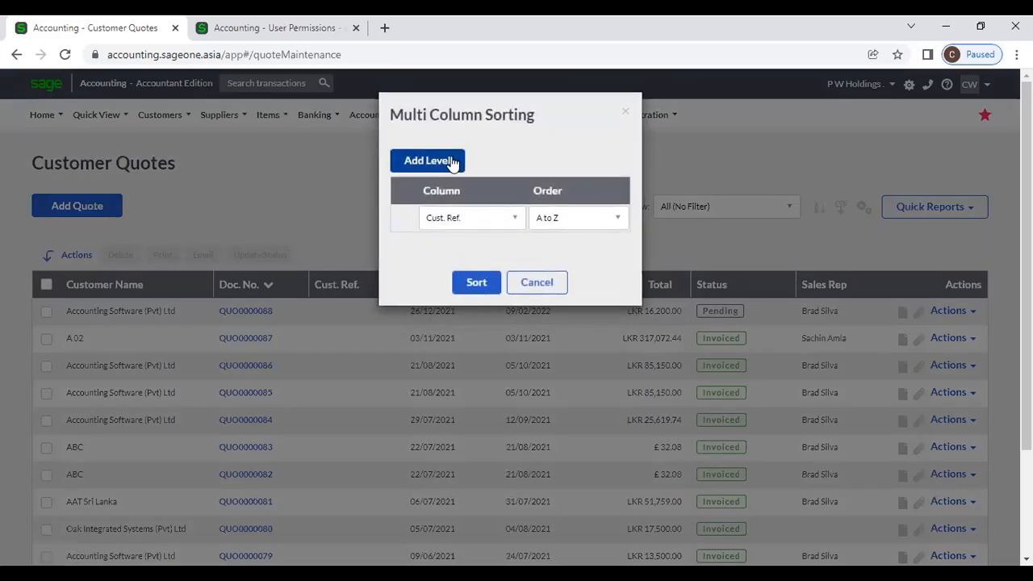
click(453, 164)
click(499, 245)
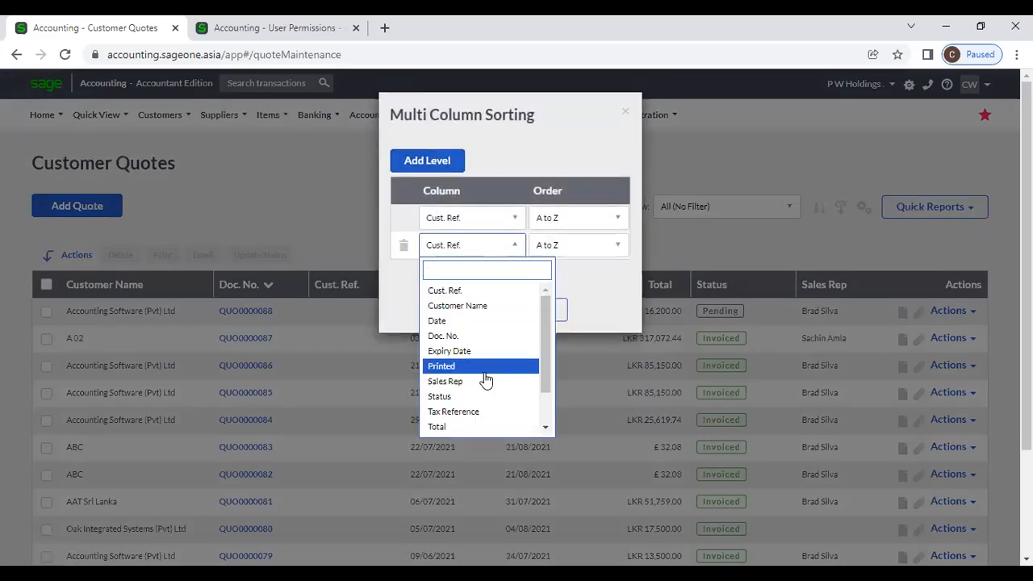
scroll(478, 363, down, 1)
click(471, 219)
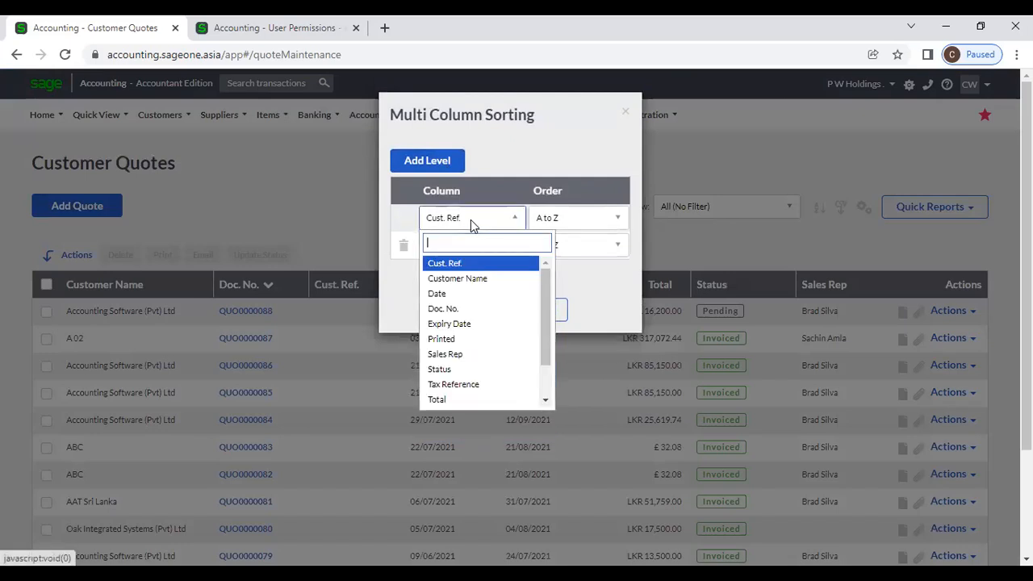
scroll(474, 343, down, 1)
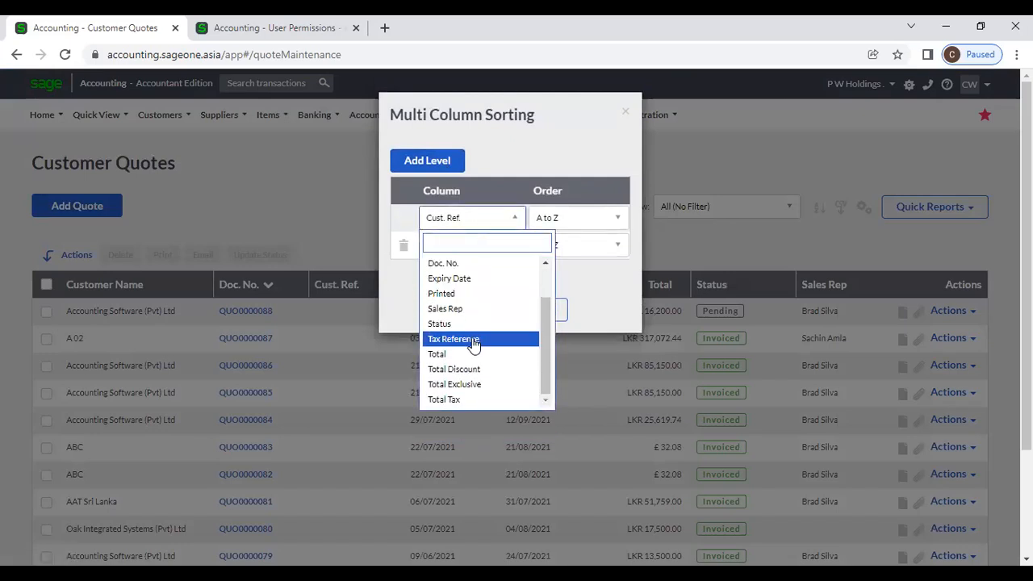
scroll(473, 338, up, 1)
click(477, 276)
Step: Set the second sort level to Total, A to Z, and apply the sort to the quotes list
click(484, 251)
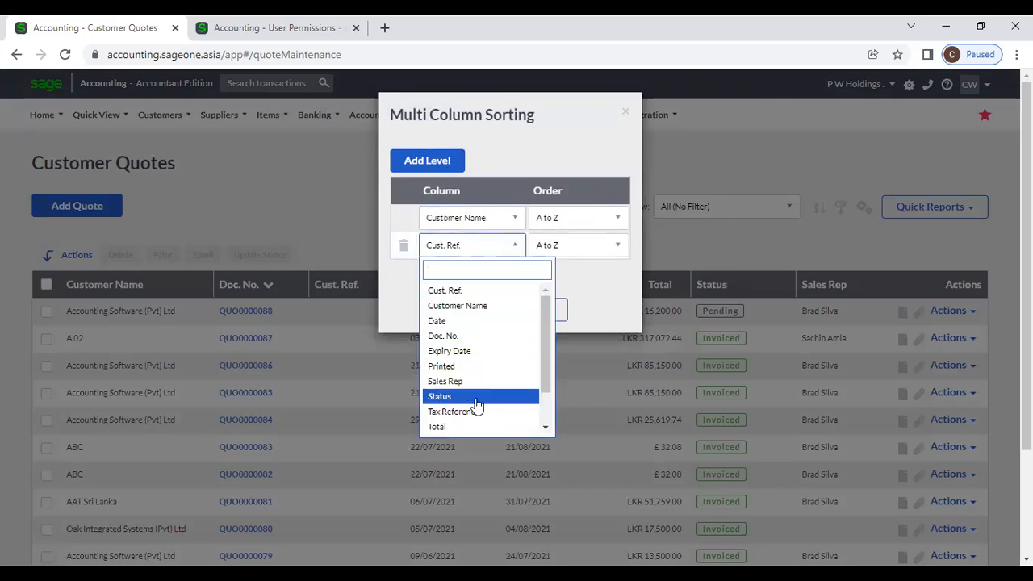
scroll(476, 403, down, 1)
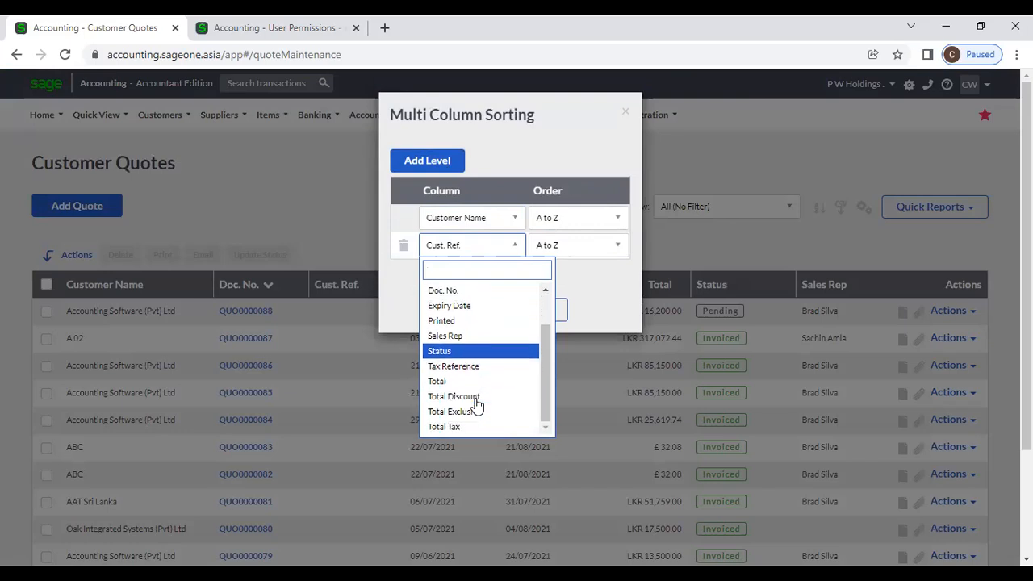
scroll(512, 396, down, 1)
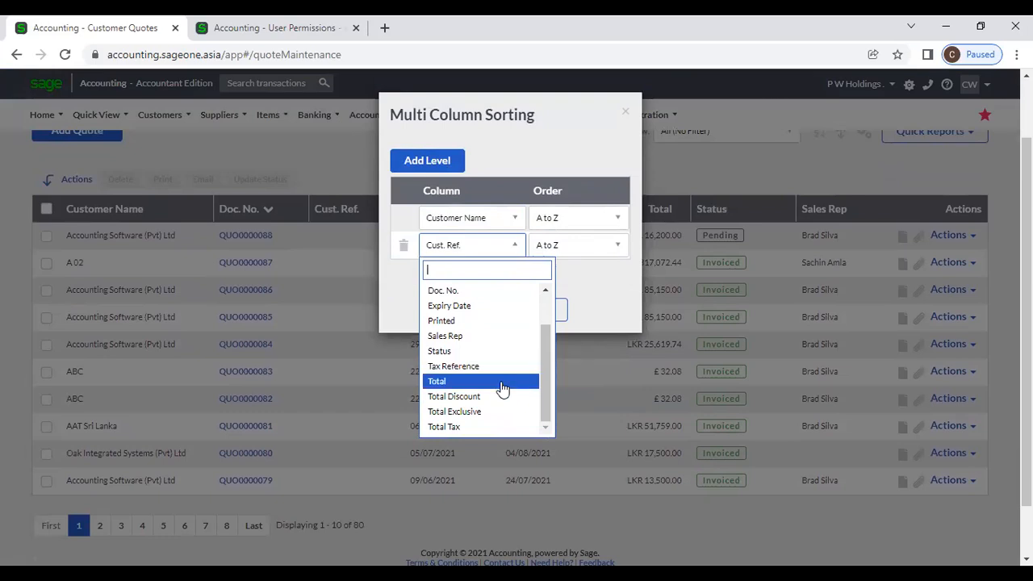
click(506, 382)
click(477, 309)
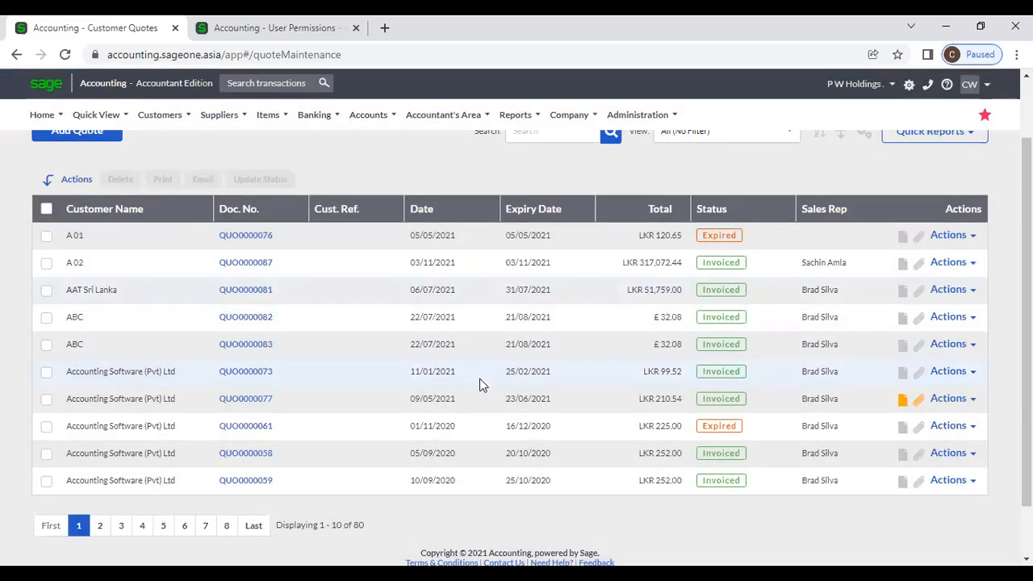
scroll(614, 314, up, 1)
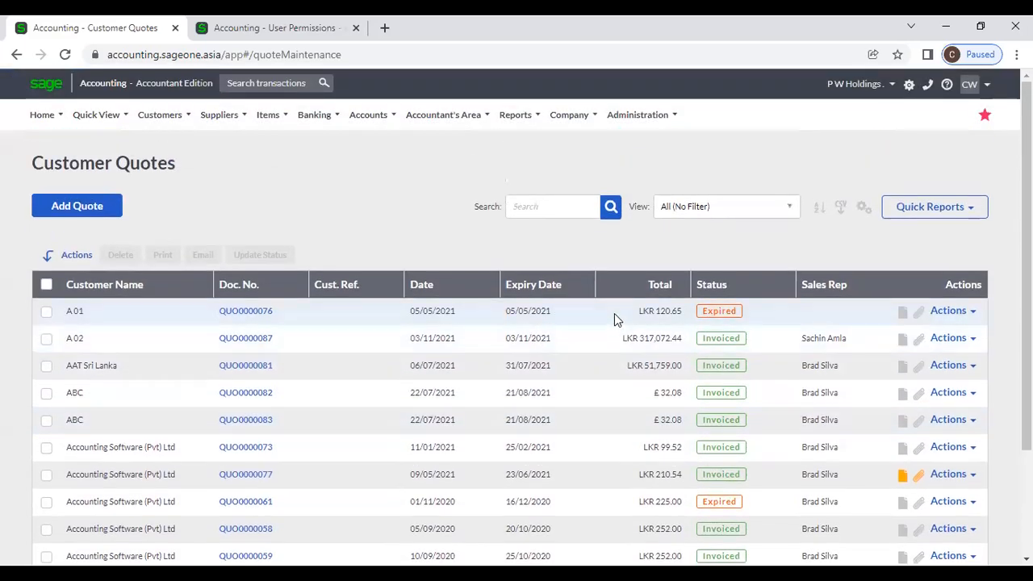
Step: View only the quotes dated this month, and return the list to All (No Filter)
click(706, 208)
click(740, 284)
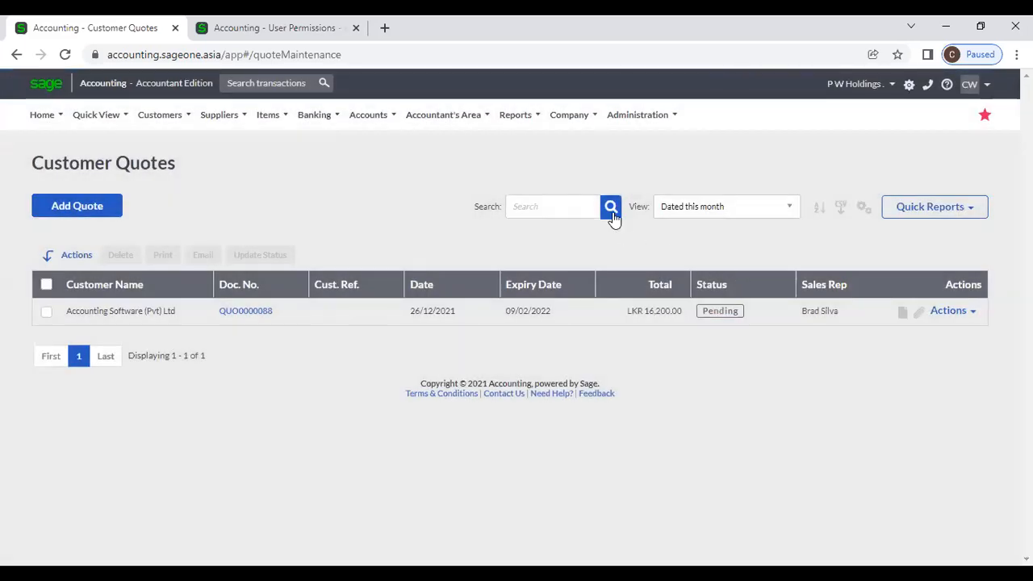
click(781, 208)
click(694, 252)
Step: Search the customer quotes for "Acc", review the matches, and clear the search
click(537, 206)
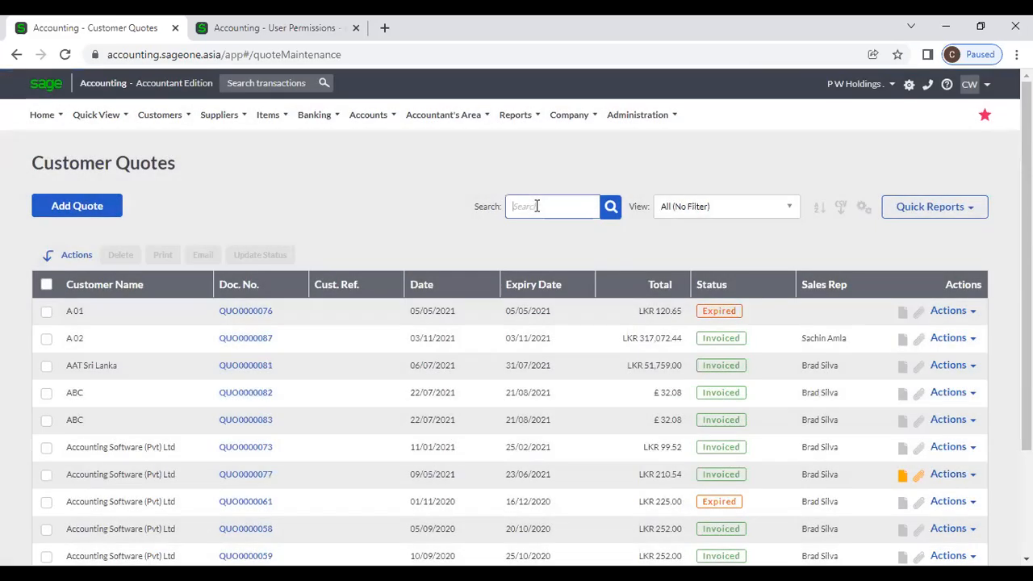
text(Acc)
key(Return)
scroll(385, 417, down, 2)
scroll(384, 419, up, 2)
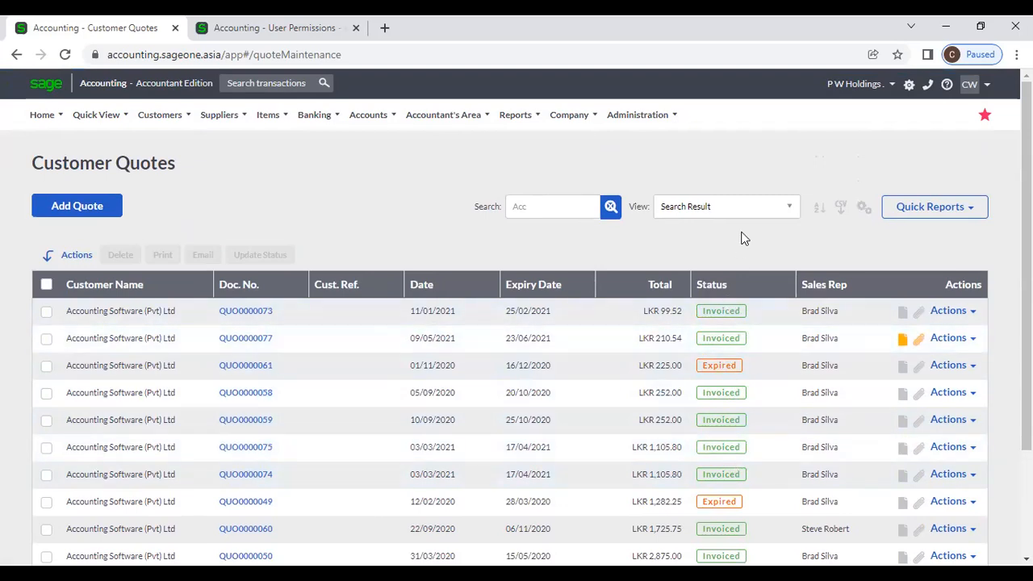
click(610, 207)
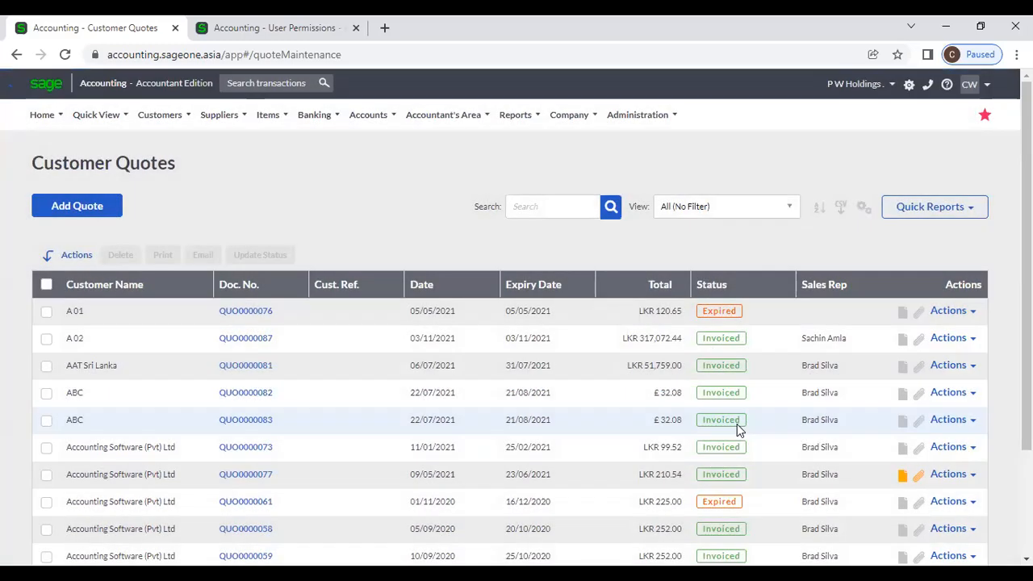
Step: Sort the quotes list by Status in ascending order and reverse it to descending
click(737, 288)
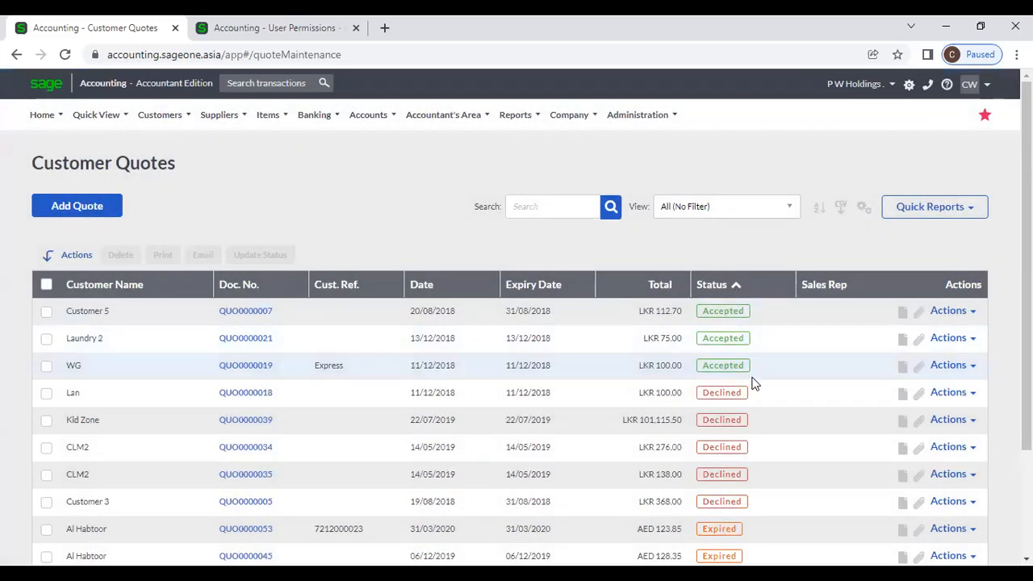
scroll(752, 384, down, 1)
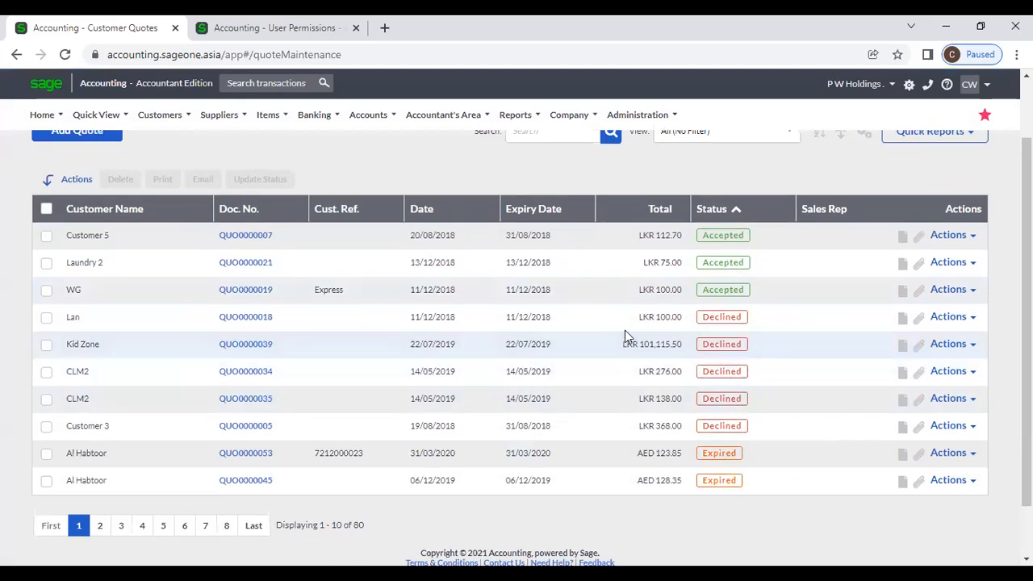
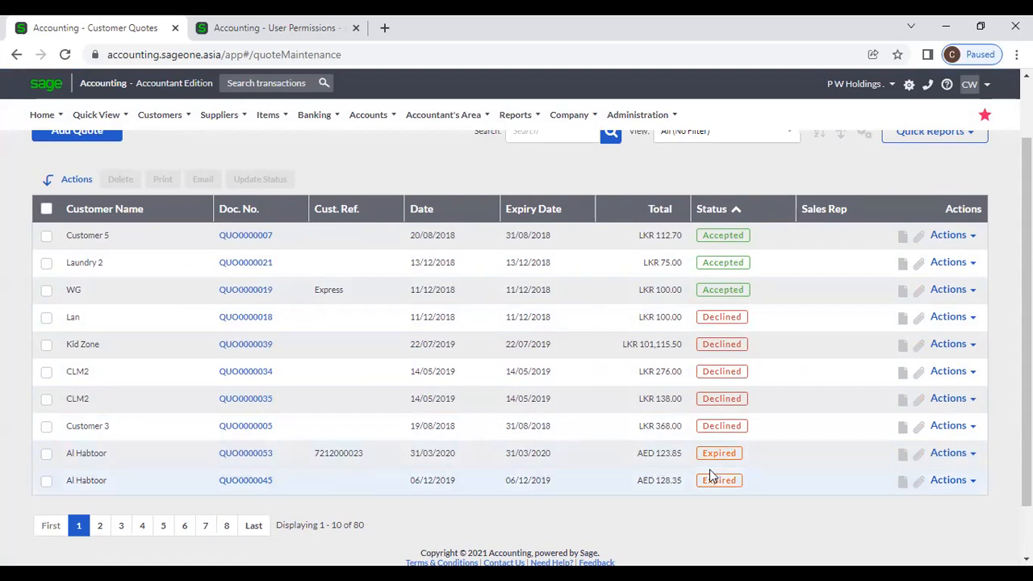
click(723, 212)
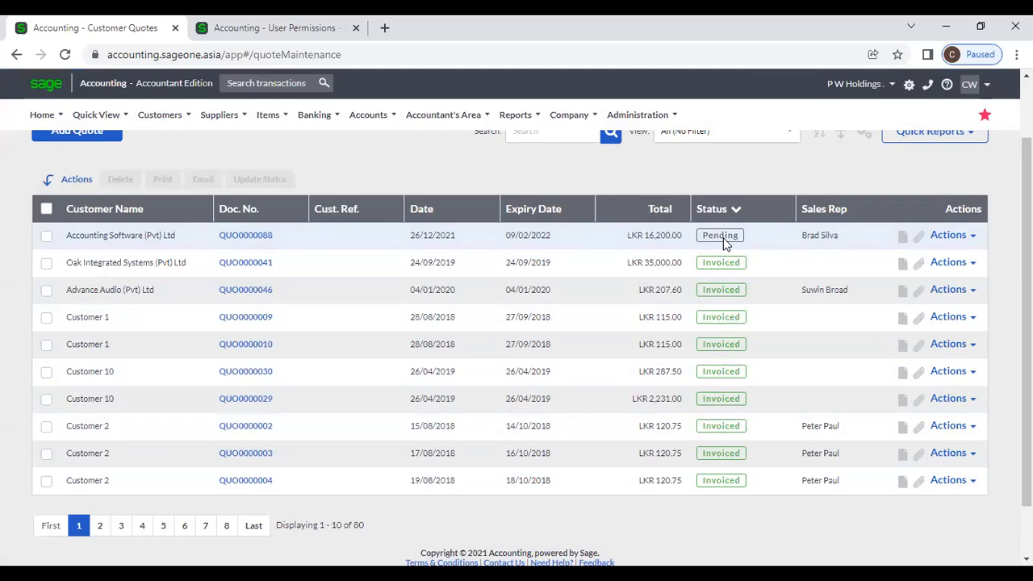
Step: Sort the quotes list by document number in descending order, newest quote first
click(249, 209)
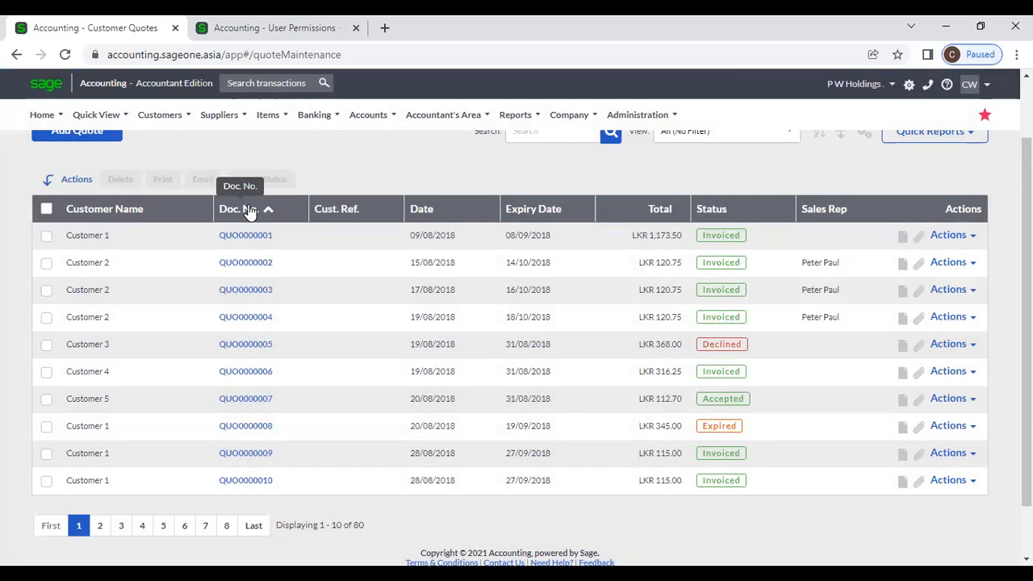
click(248, 208)
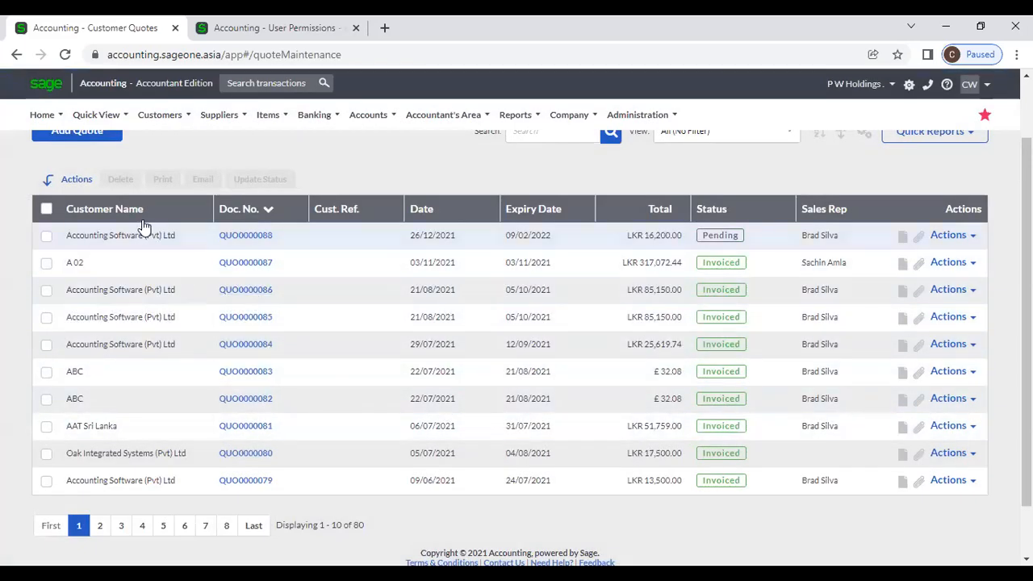
scroll(142, 213, up, 1)
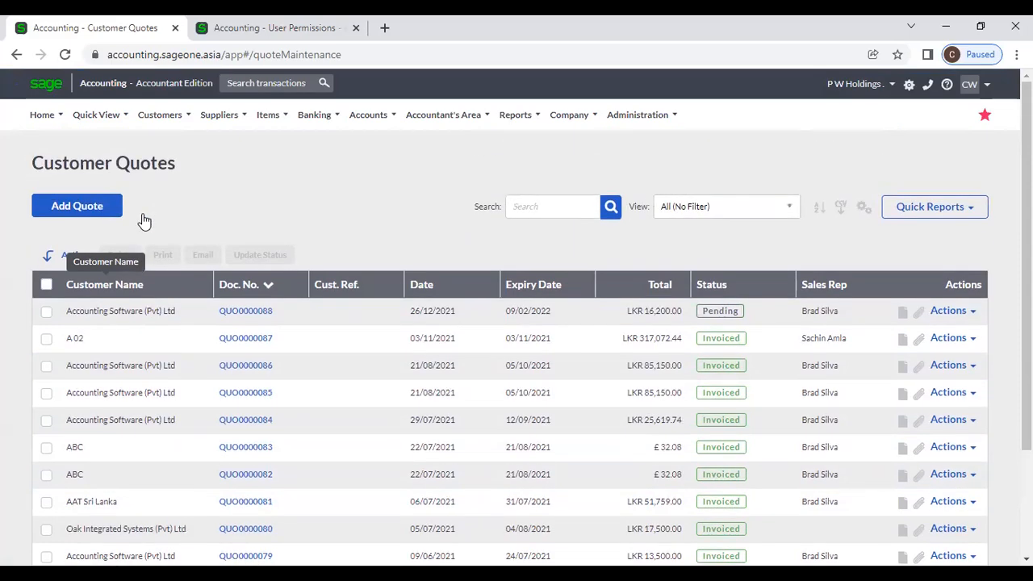
Step: Sort the quotes by Customer Name ascending, and restore the descending document number order
click(130, 284)
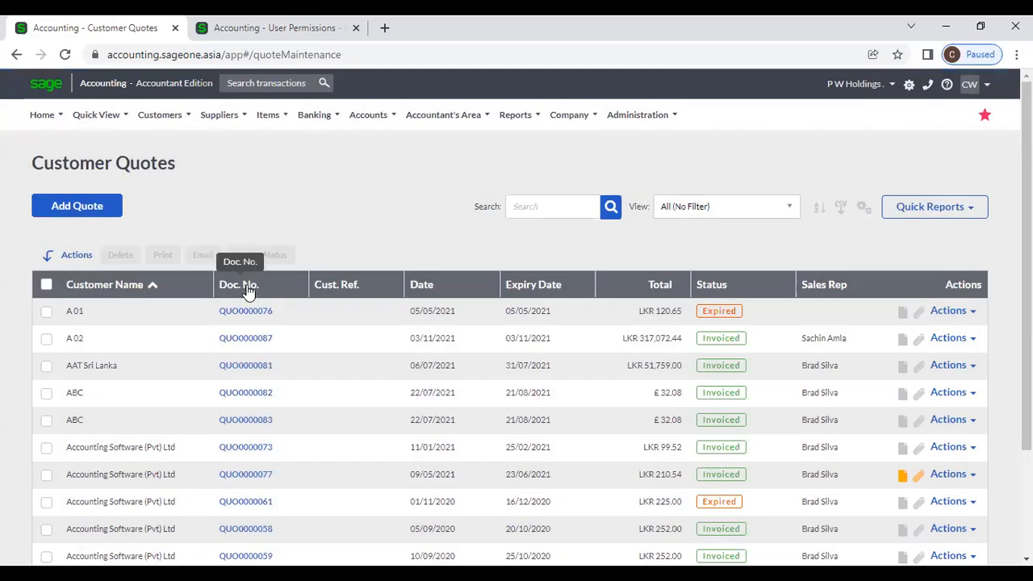
click(247, 286)
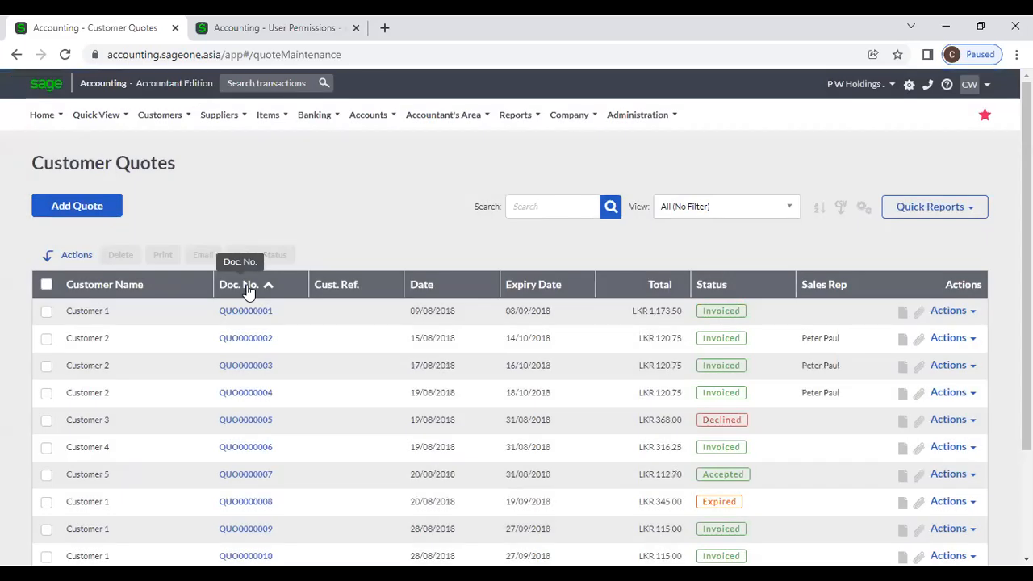
click(247, 285)
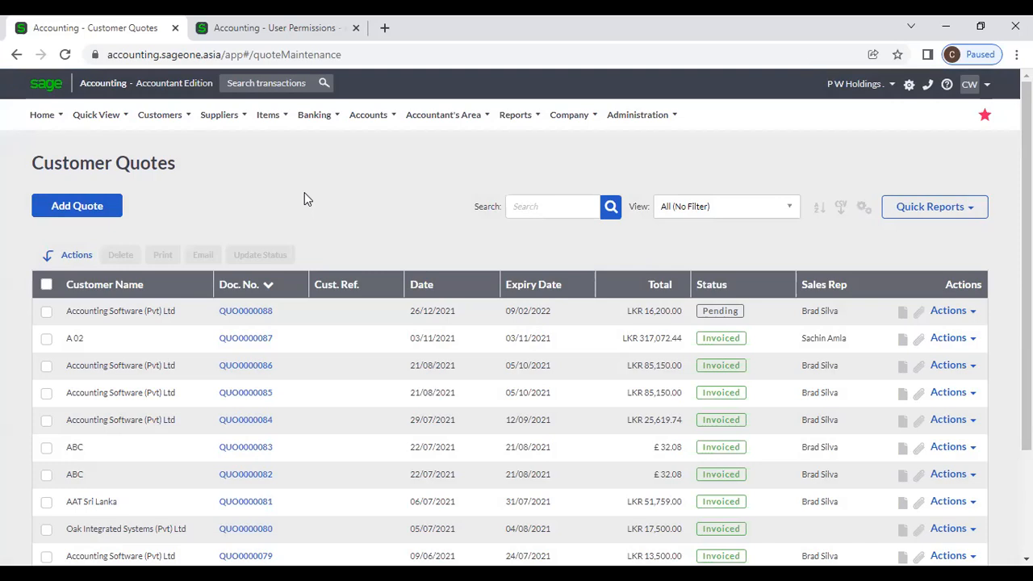
Step: Select the two newest quotes for bulk actions and clear both selections
click(47, 312)
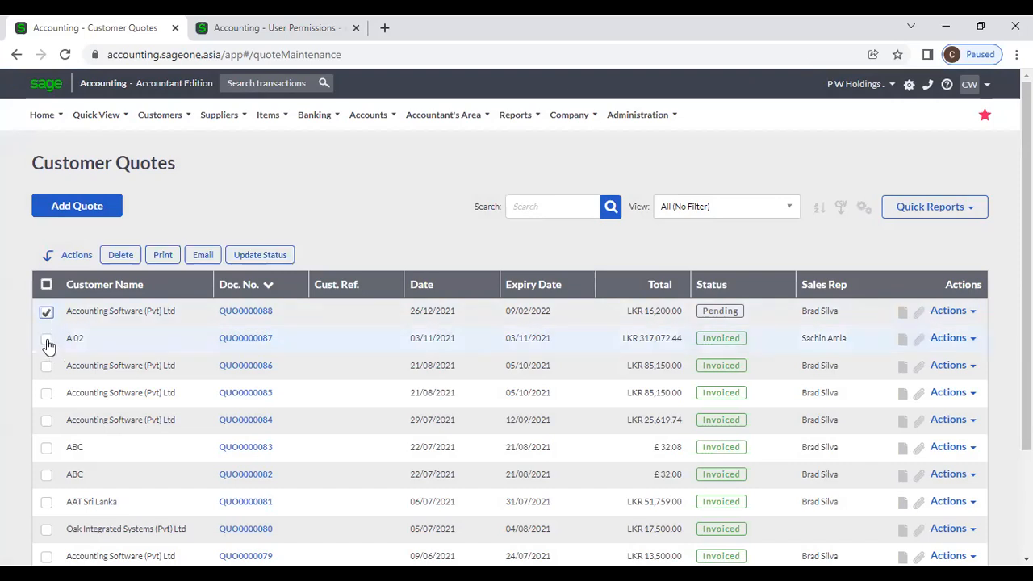
click(47, 340)
click(46, 340)
click(46, 312)
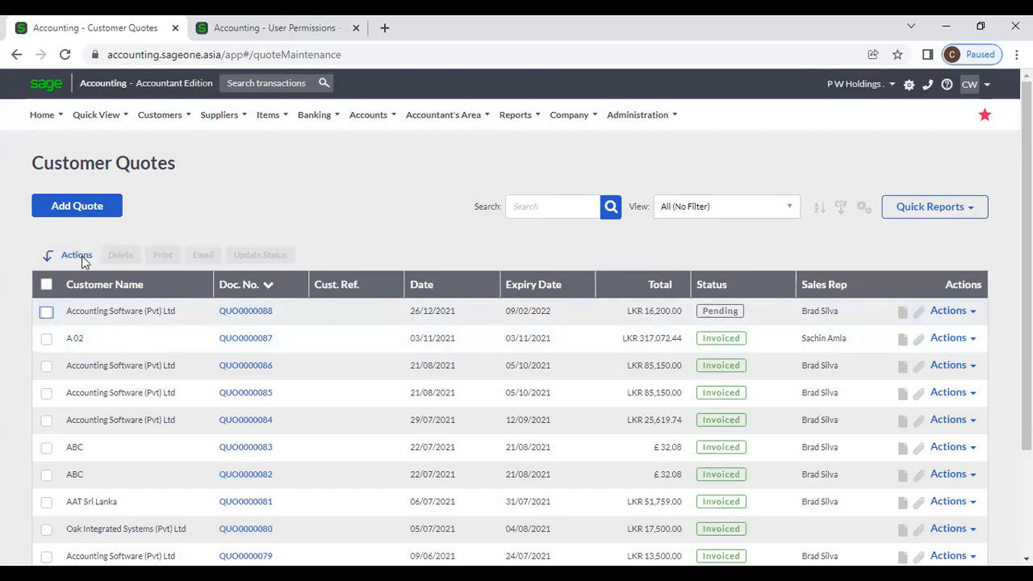
Step: Examine the status options for a bulk update of the three newest quotes, cancel without saving, and clear the selection
click(46, 312)
click(46, 338)
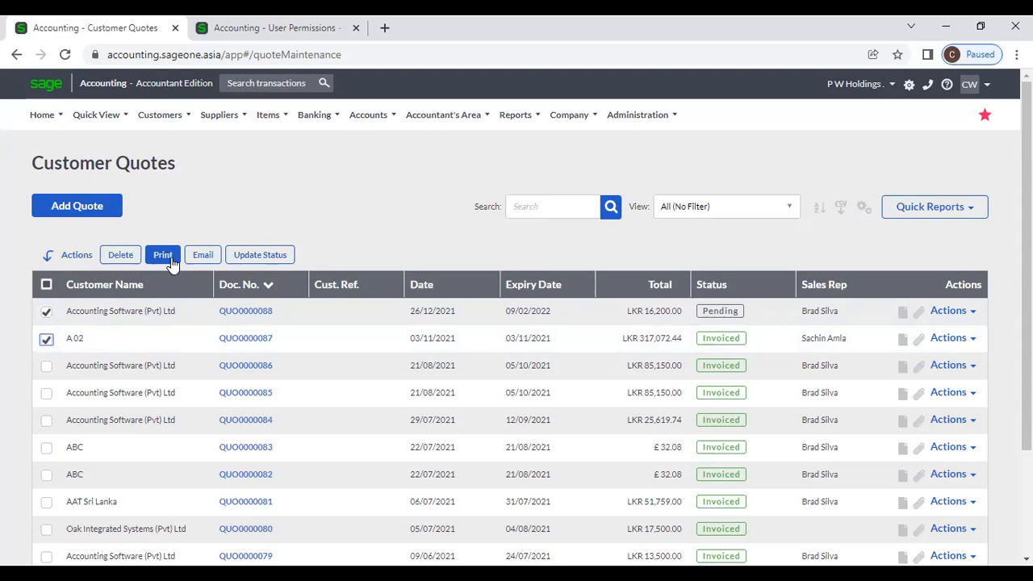
click(46, 367)
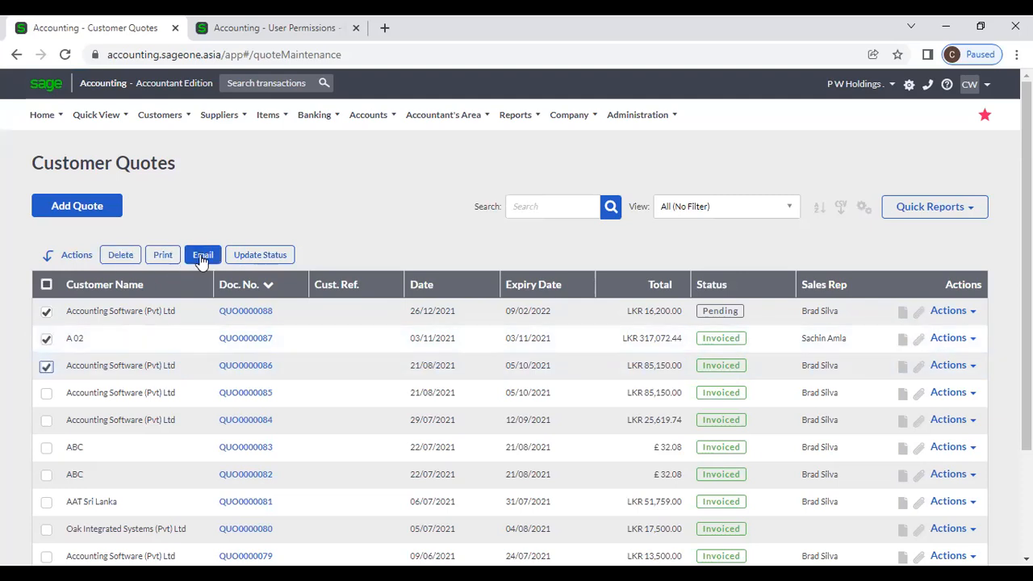
click(255, 259)
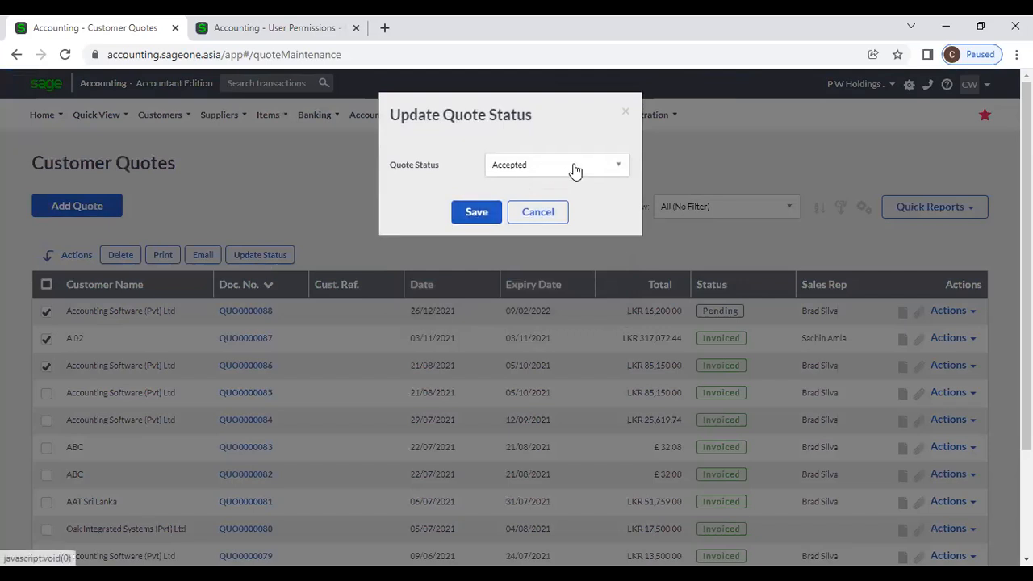
click(575, 168)
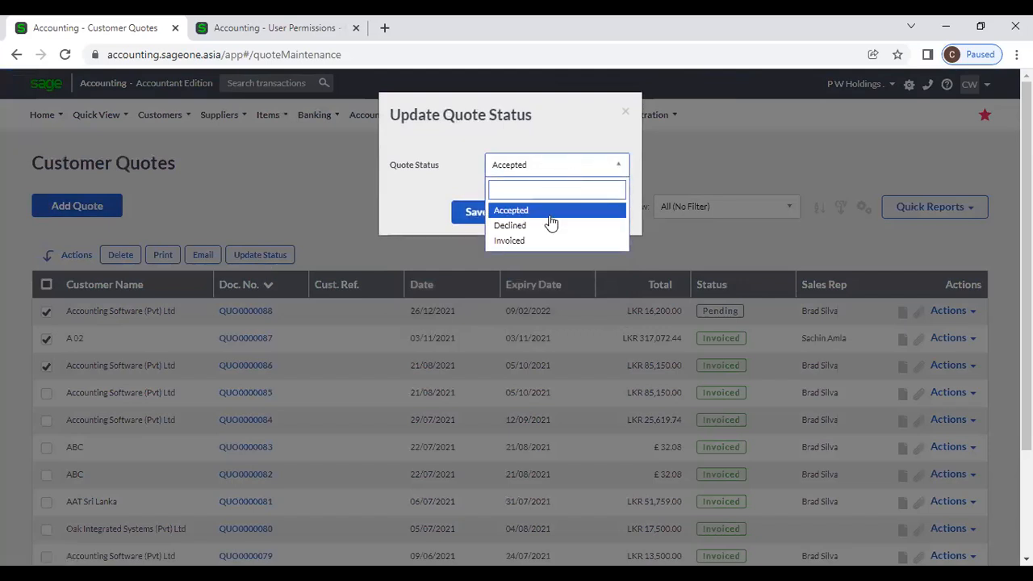
click(449, 164)
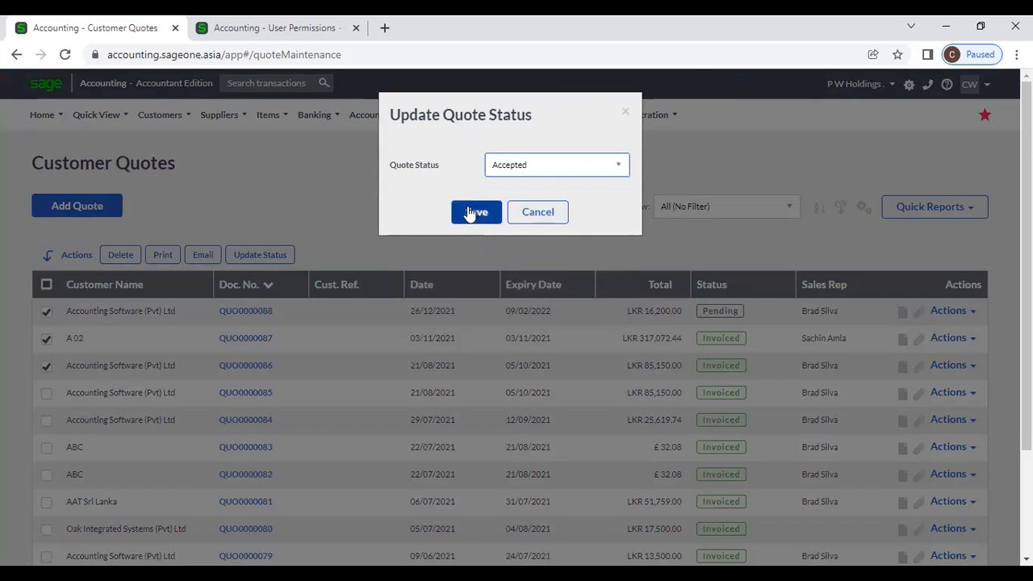
click(536, 212)
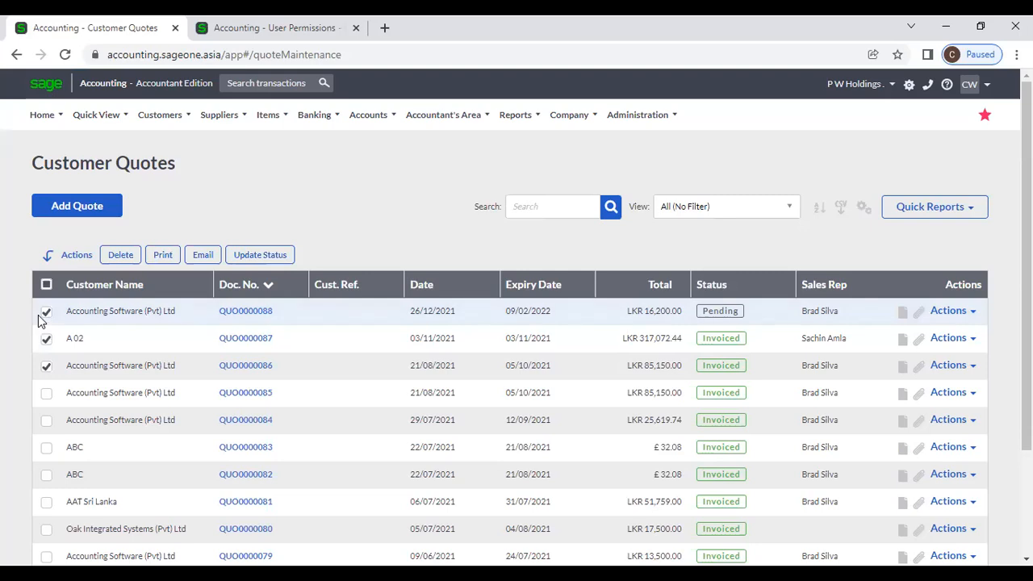
click(46, 312)
click(46, 338)
click(46, 365)
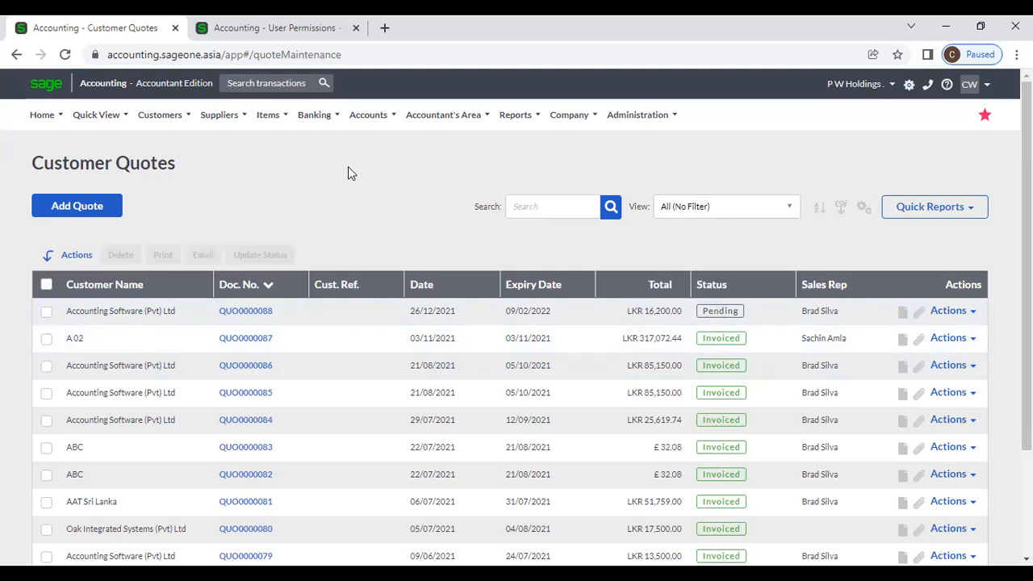
Step: Examine the actions available for the pending Accounting Software (Pvt) Ltd quote without choosing one
click(970, 312)
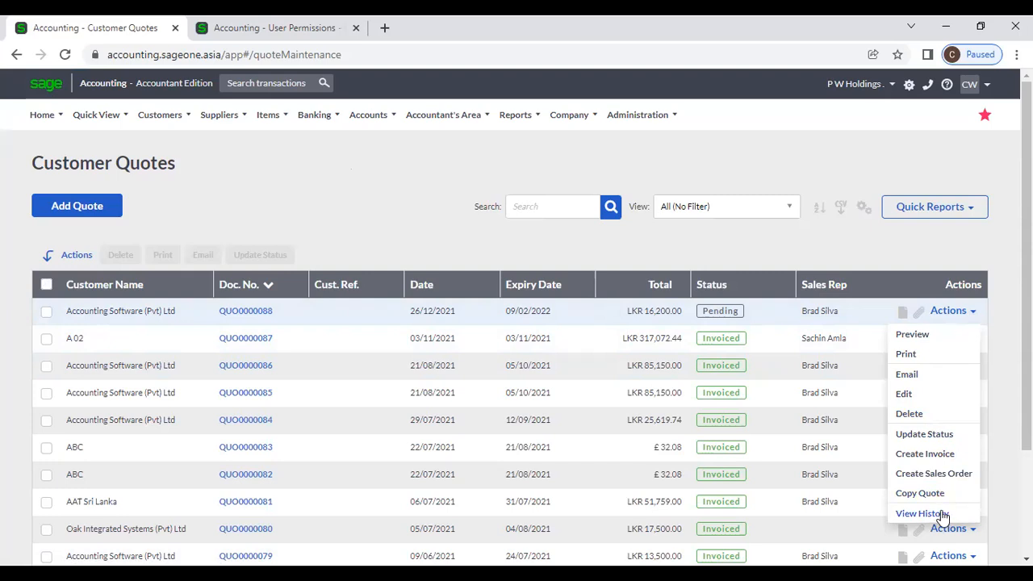
click(739, 154)
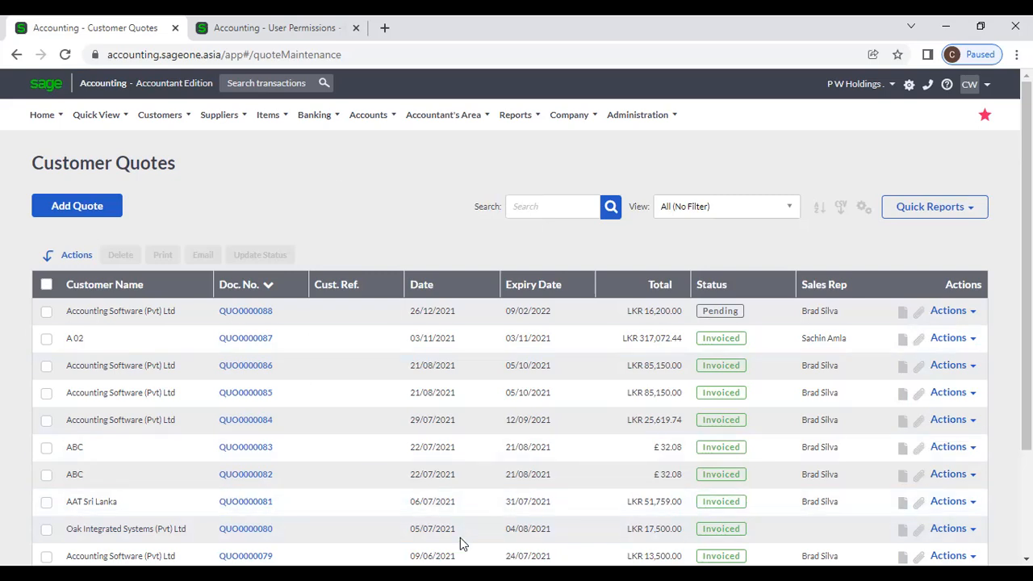
click(337, 192)
Step: Open the list of customer sales orders from the customer transactions
click(160, 115)
mouse_move(174, 191)
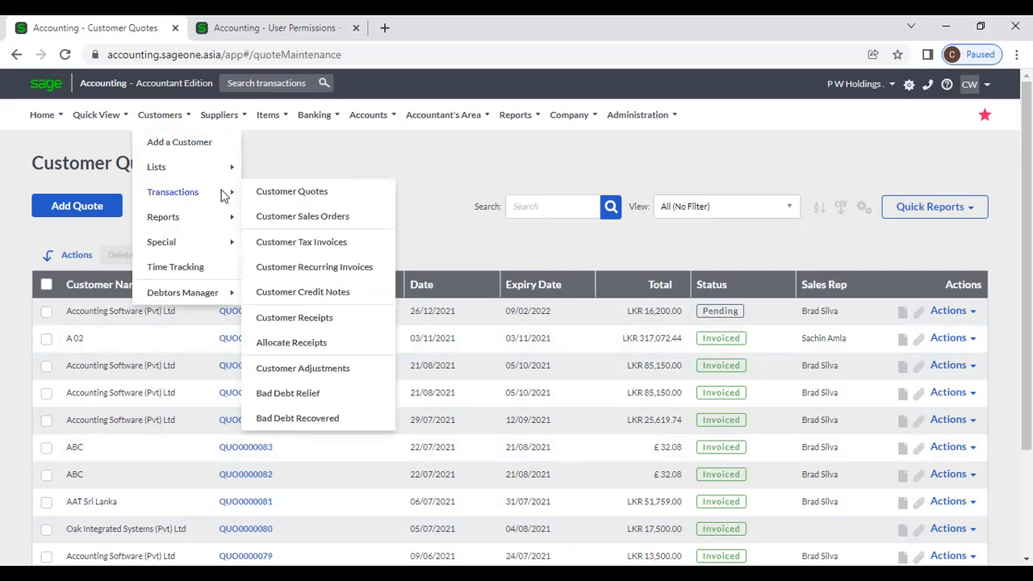
click(263, 215)
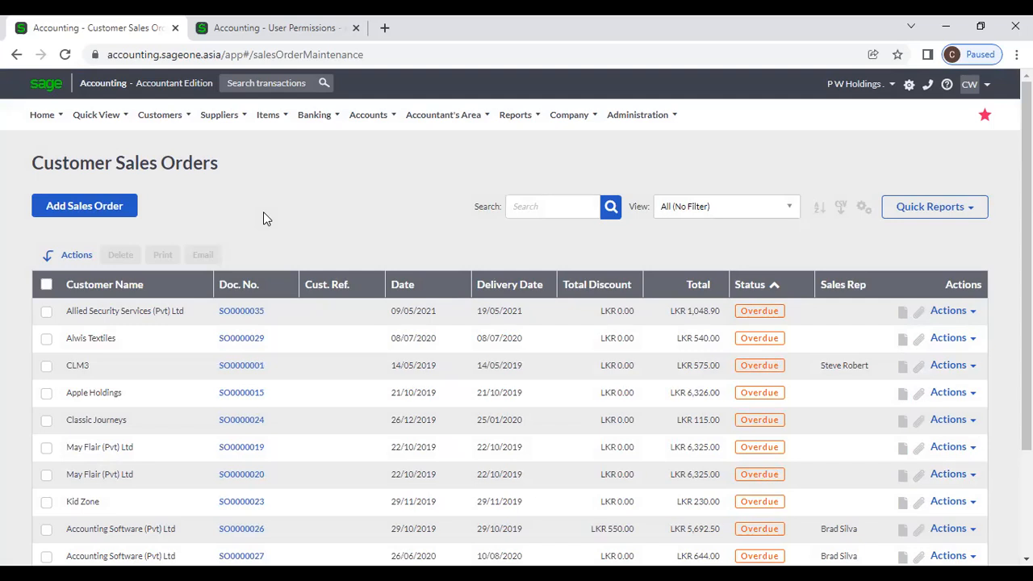
Step: Open the Item Settings in the company's general settings and examine the Sales Orders Reserve Item Quantities option
click(259, 28)
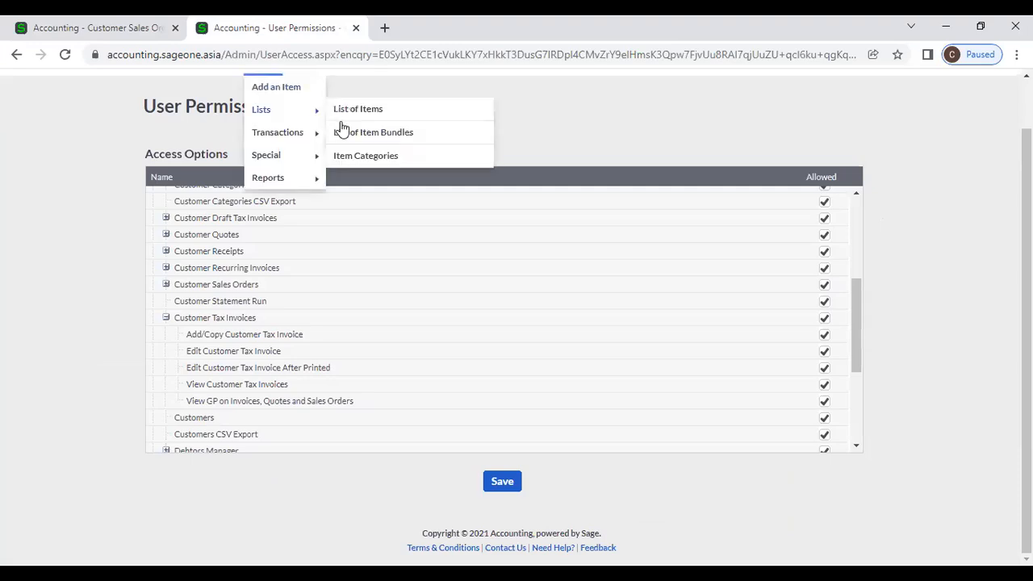
mouse_move(553, 115)
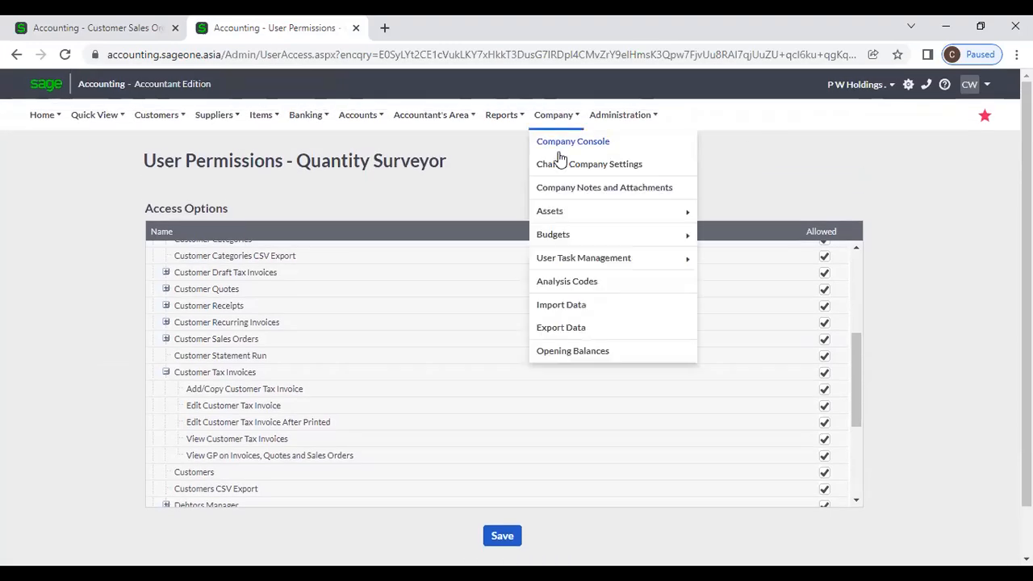
click(562, 167)
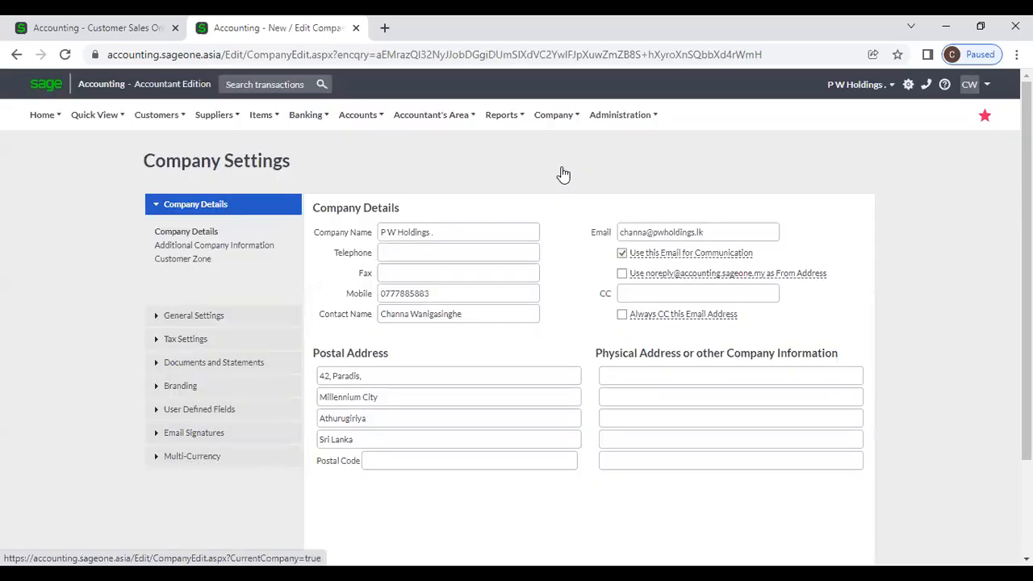
click(205, 315)
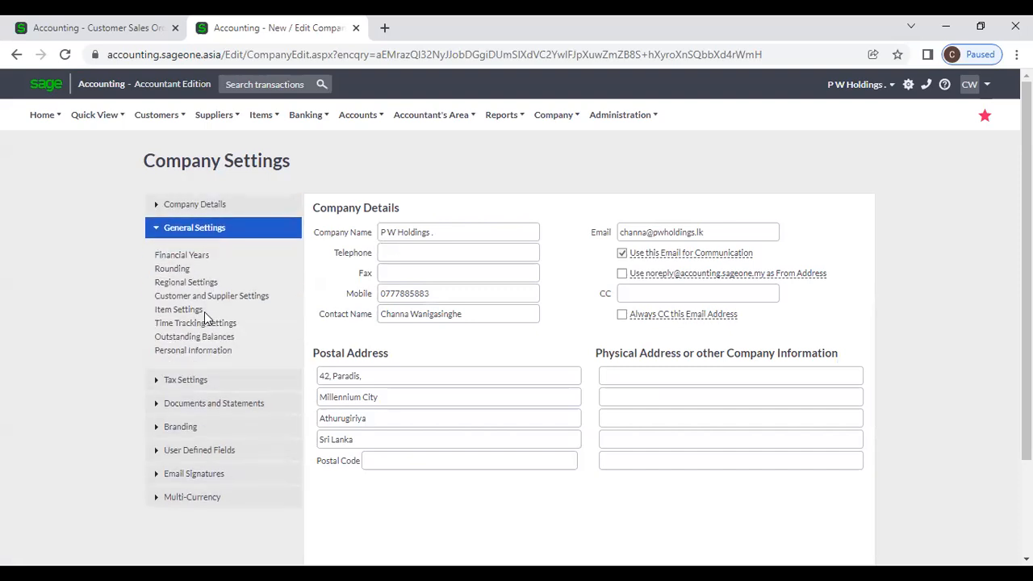
click(193, 313)
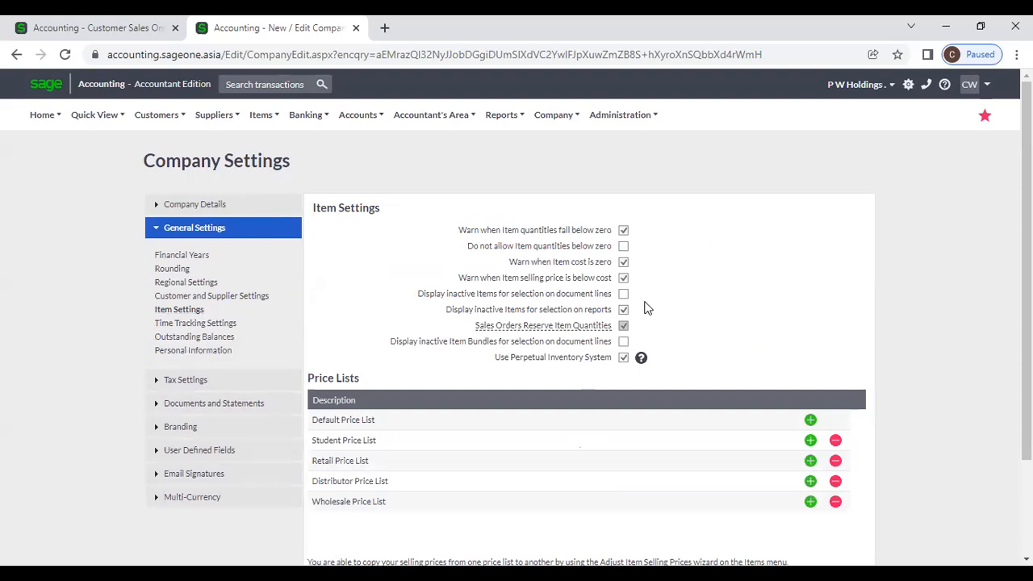
click(552, 116)
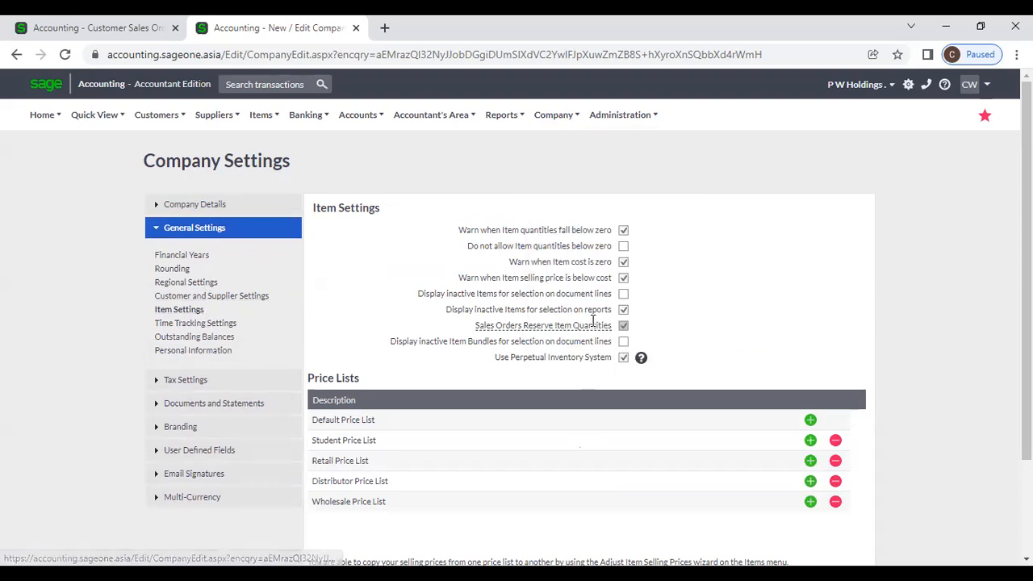
mouse_move(580, 326)
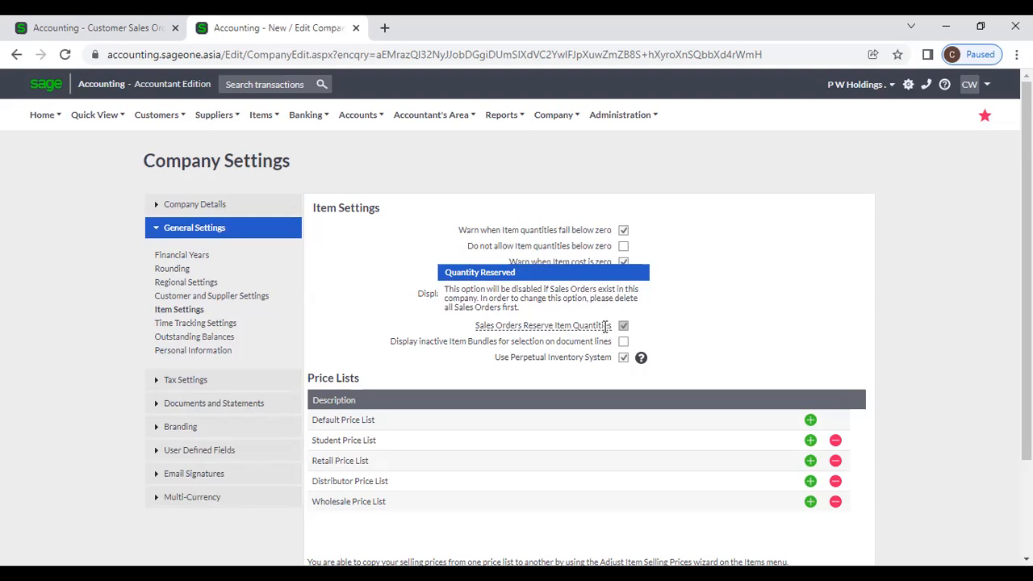
Step: Start a sales order from the sales orders list and examine the items' reserved and on-hand quantities without selecting an item
click(89, 27)
mouse_move(108, 175)
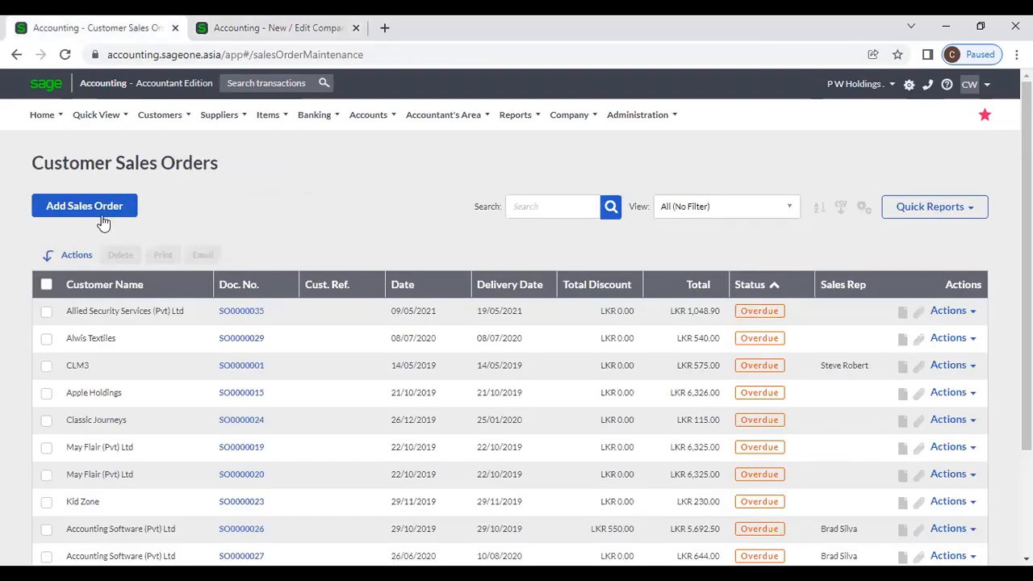
click(104, 220)
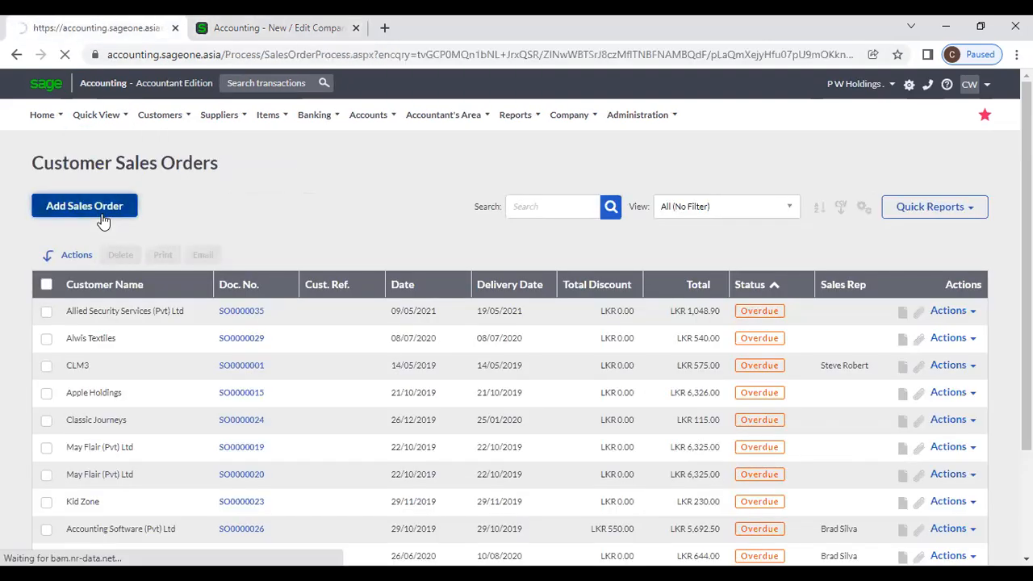
scroll(384, 440, down, 3)
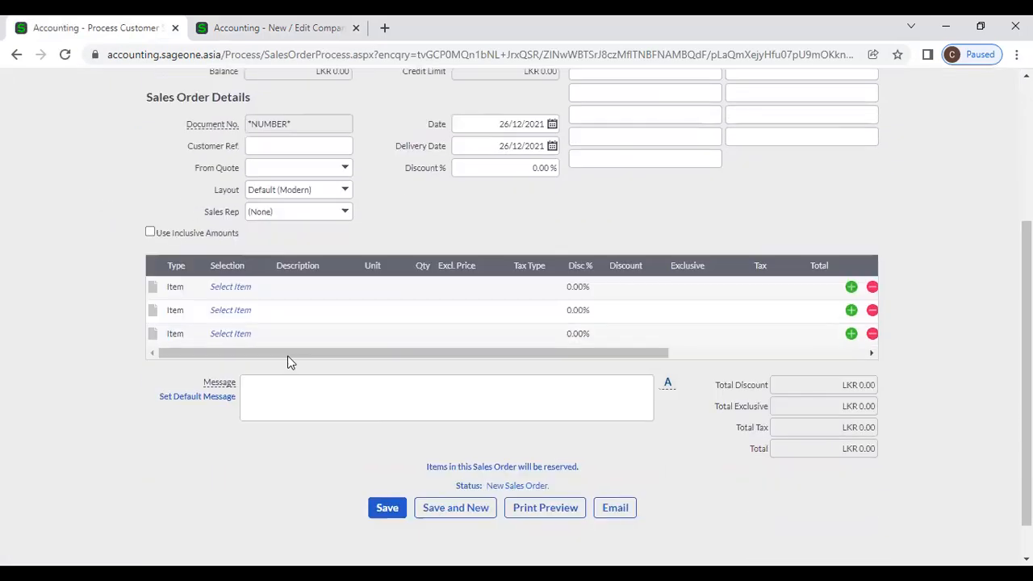
click(242, 289)
click(260, 292)
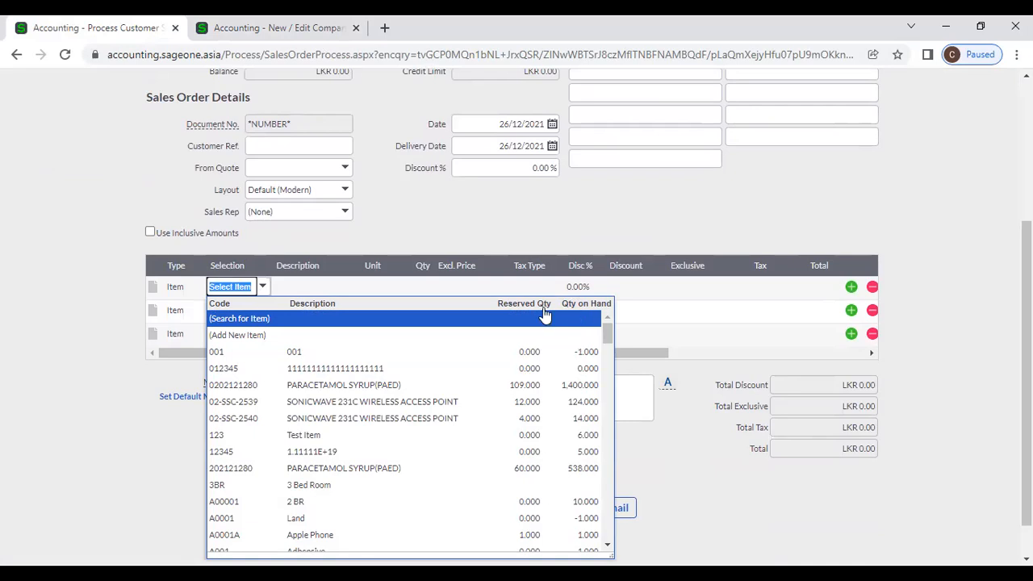
click(471, 212)
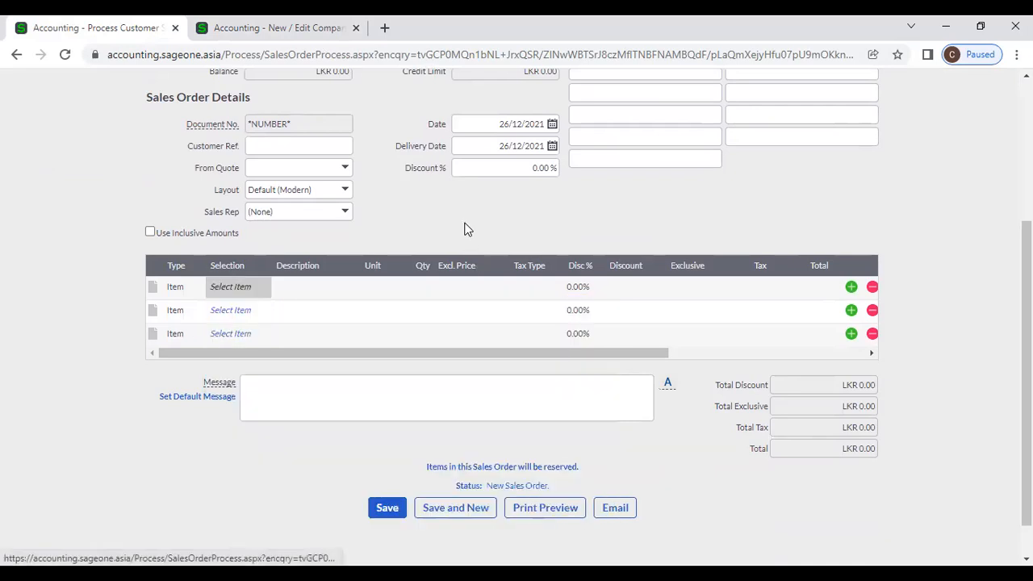
Step: Leave the blank sales order without saving and return to the customer sales orders list
scroll(468, 229, up, 1)
scroll(469, 226, up, 2)
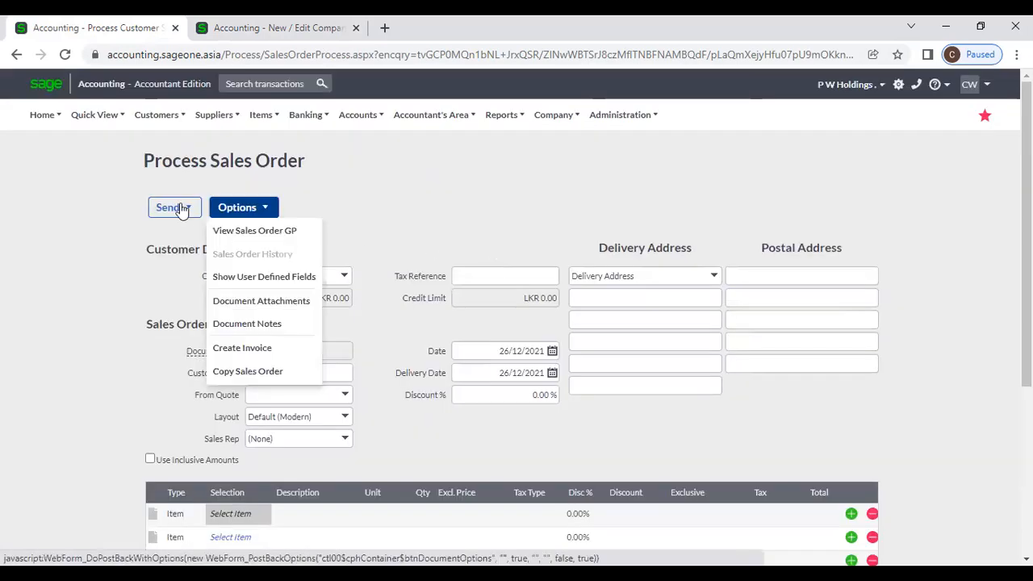
mouse_move(157, 114)
mouse_move(163, 193)
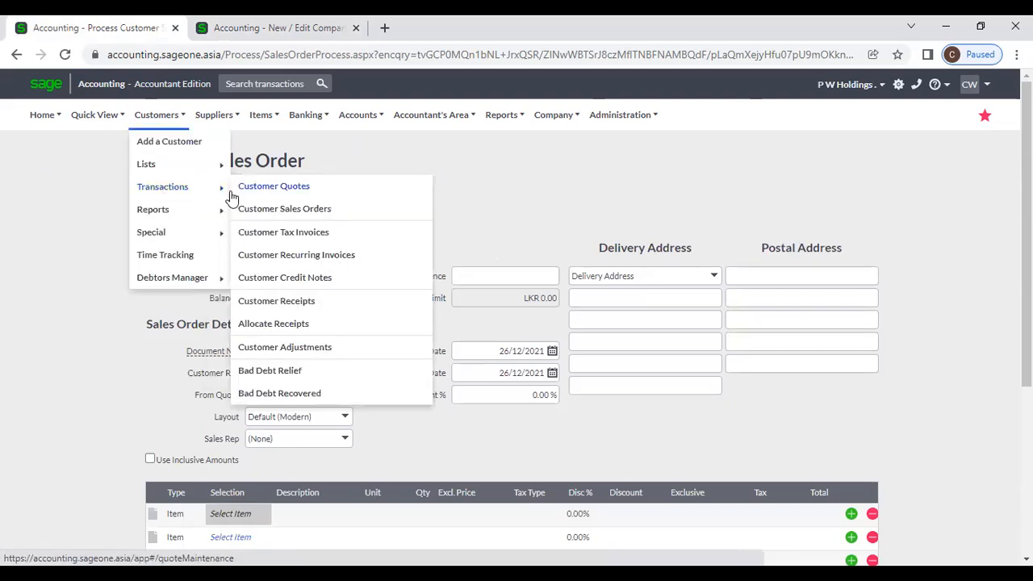
click(246, 210)
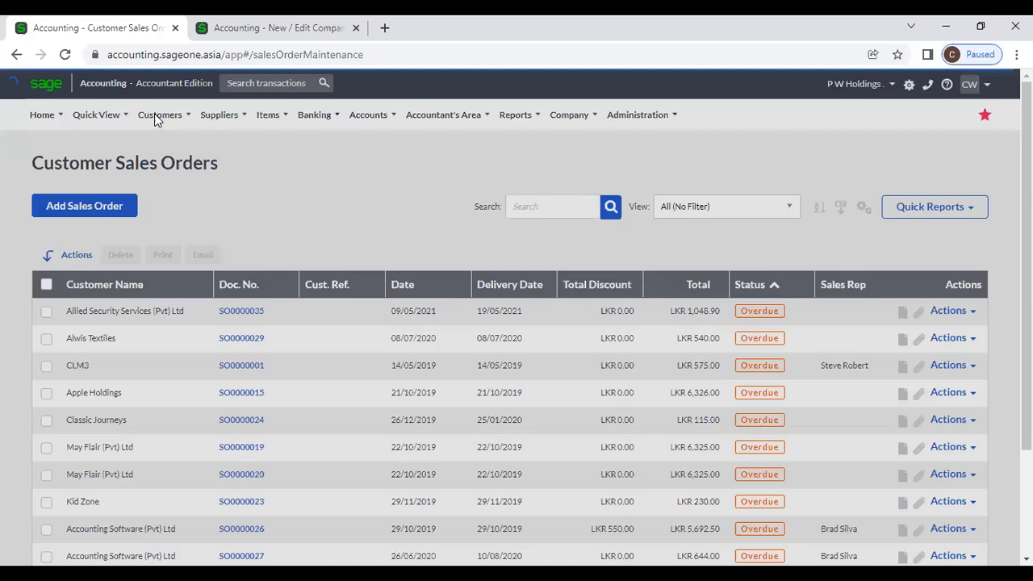
mouse_move(157, 115)
mouse_move(168, 195)
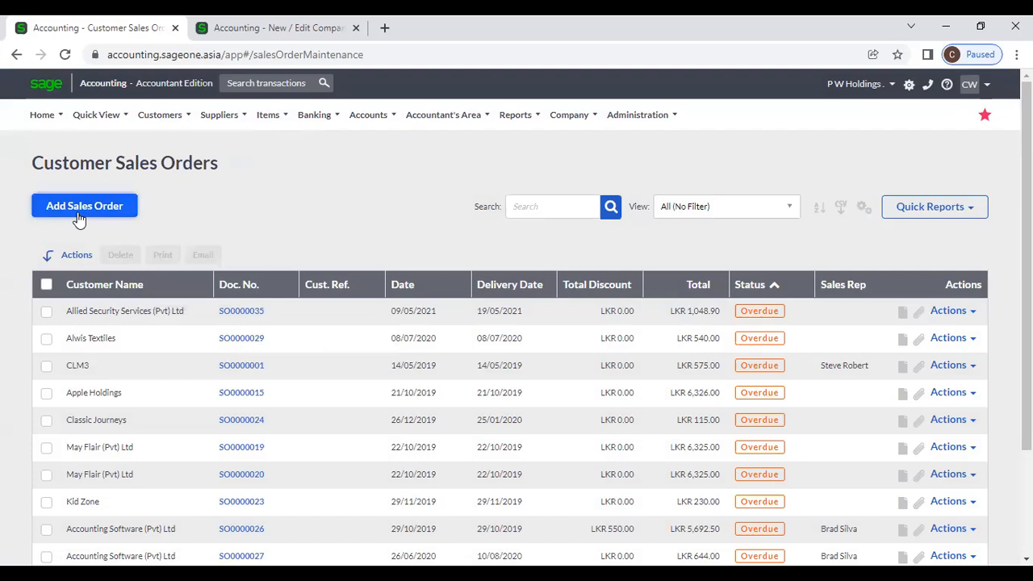
Step: Start a new sales order for the customer Accounting Software (Pvt) Ltd
click(79, 218)
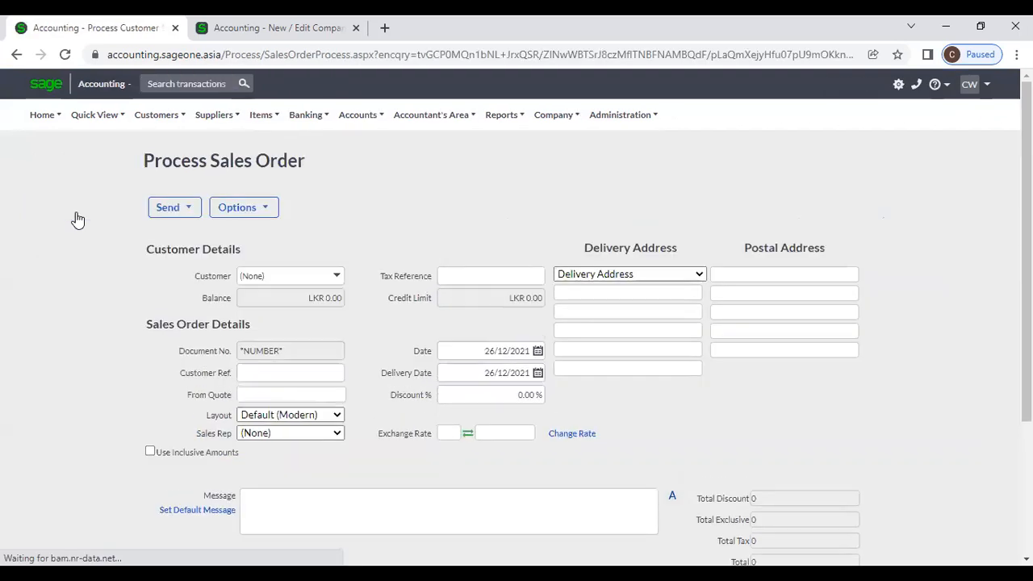
click(347, 279)
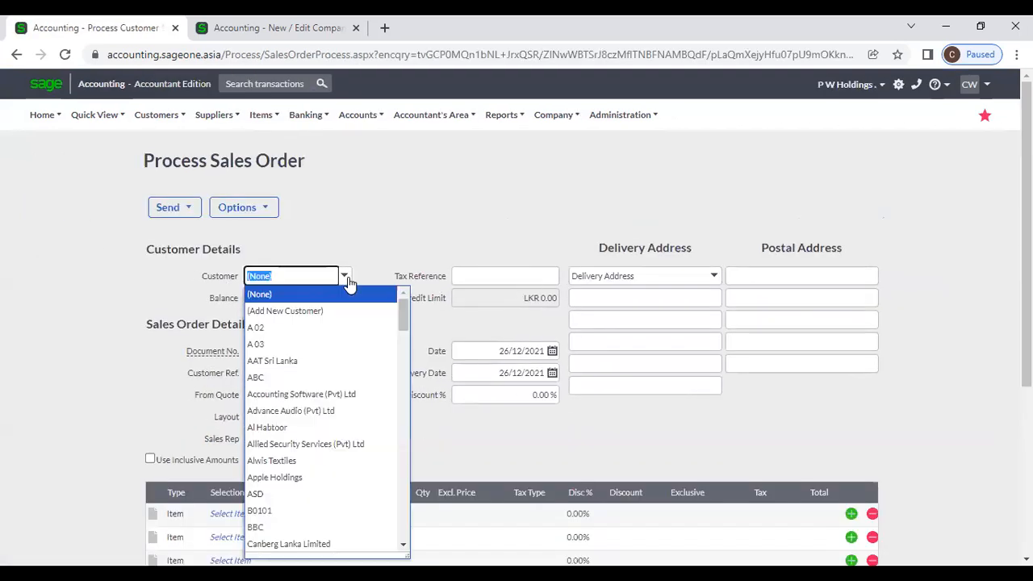
text(Accounting Software (Pv)
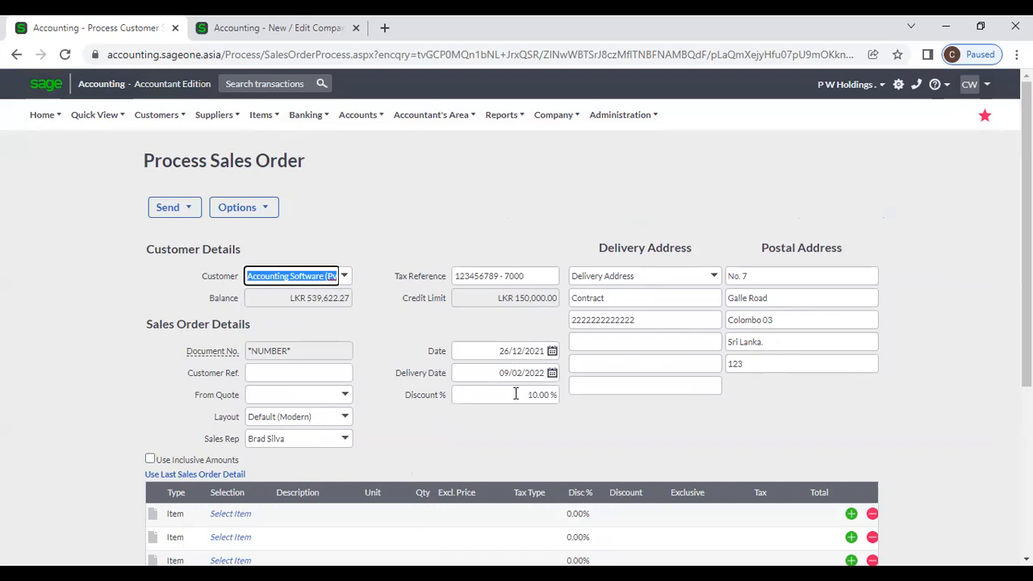
scroll(446, 400, down, 3)
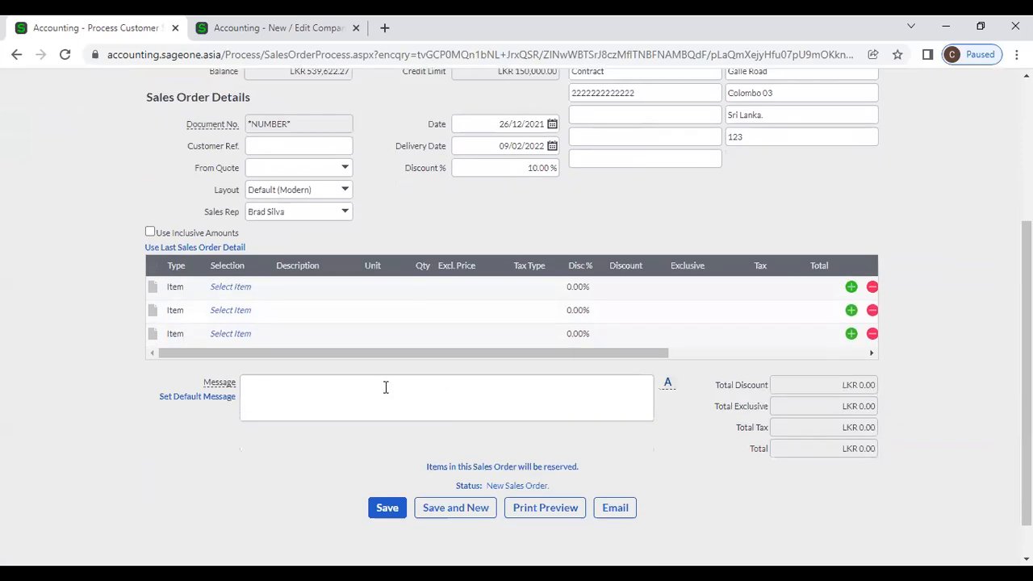
click(238, 288)
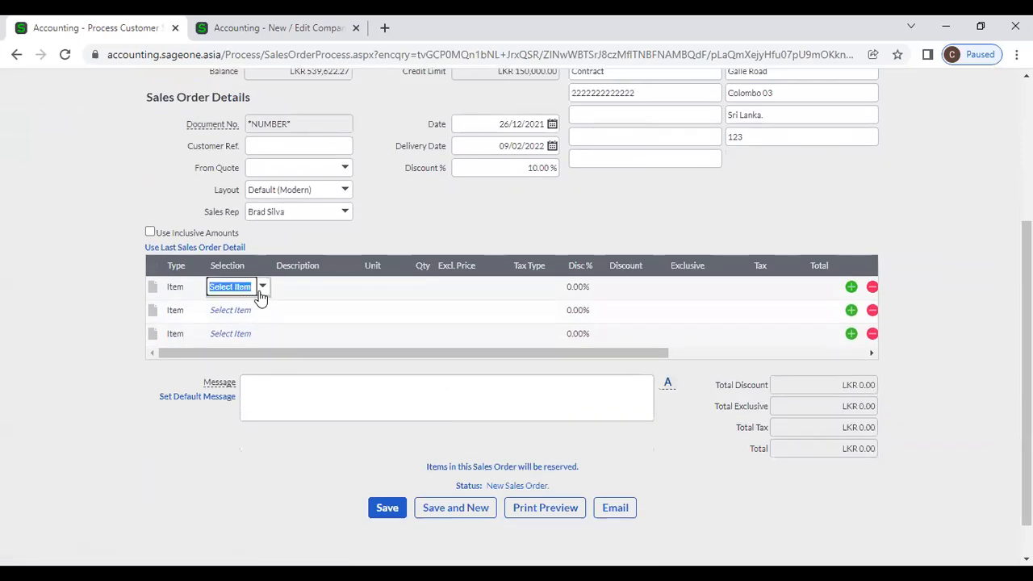
click(260, 293)
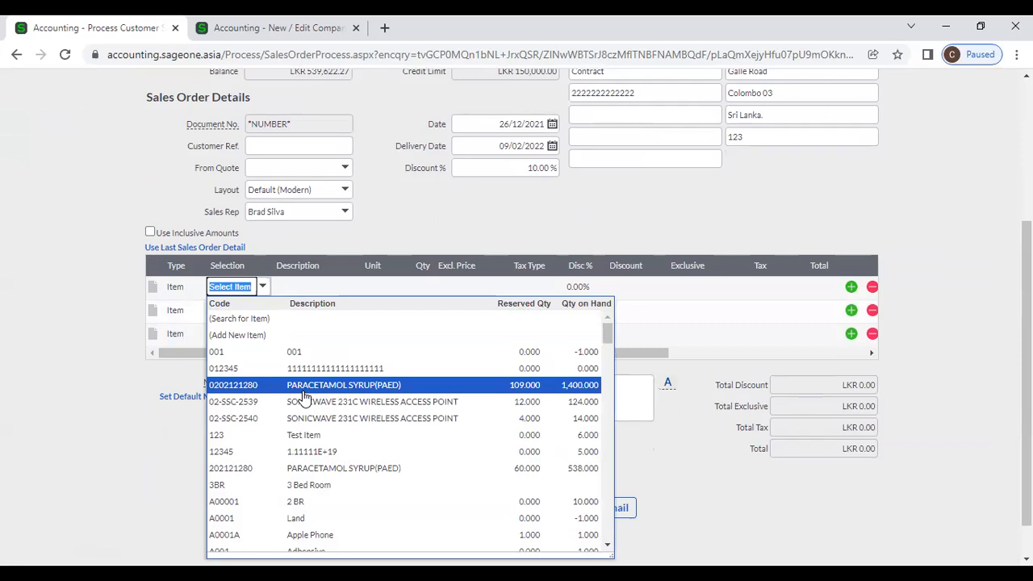
click(302, 392)
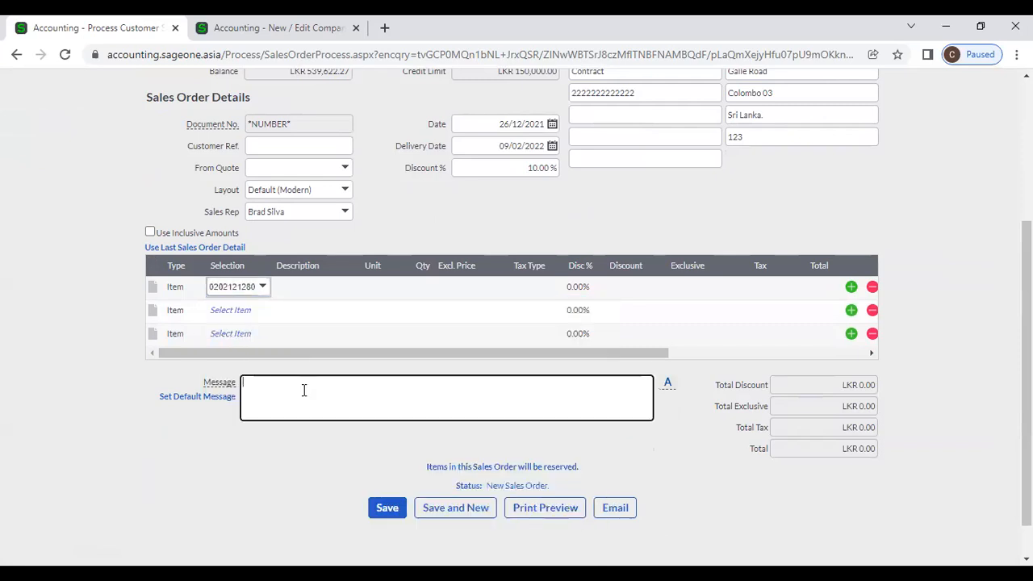
click(416, 286)
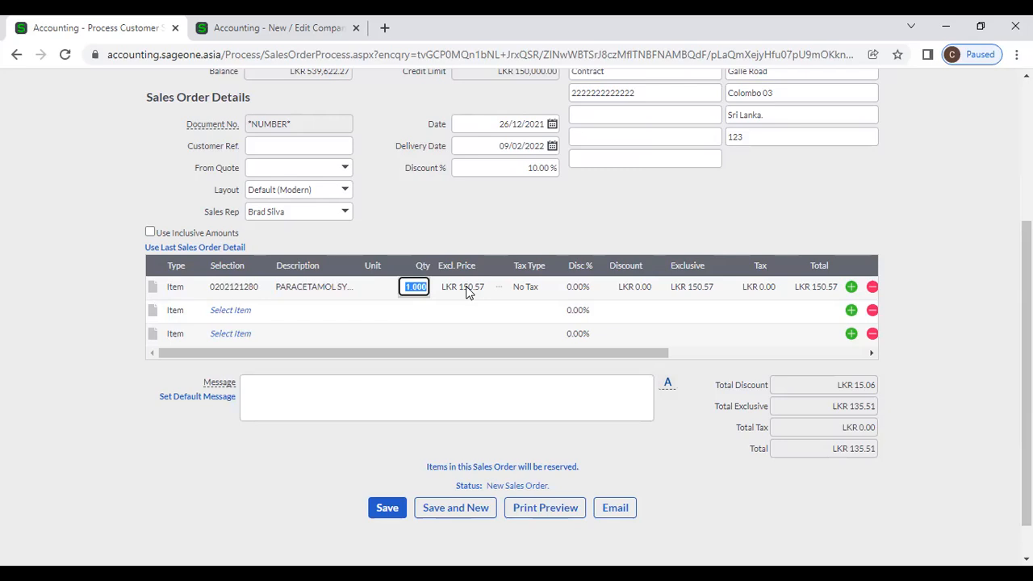
click(419, 194)
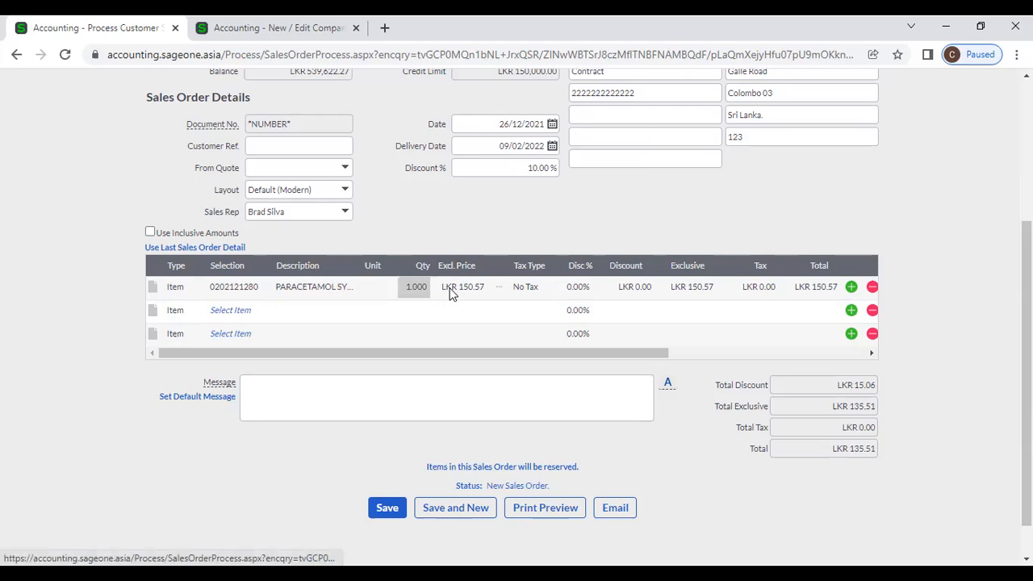
Step: Save the sales order for Accounting Software (Pvt) Ltd
scroll(673, 407, down, 1)
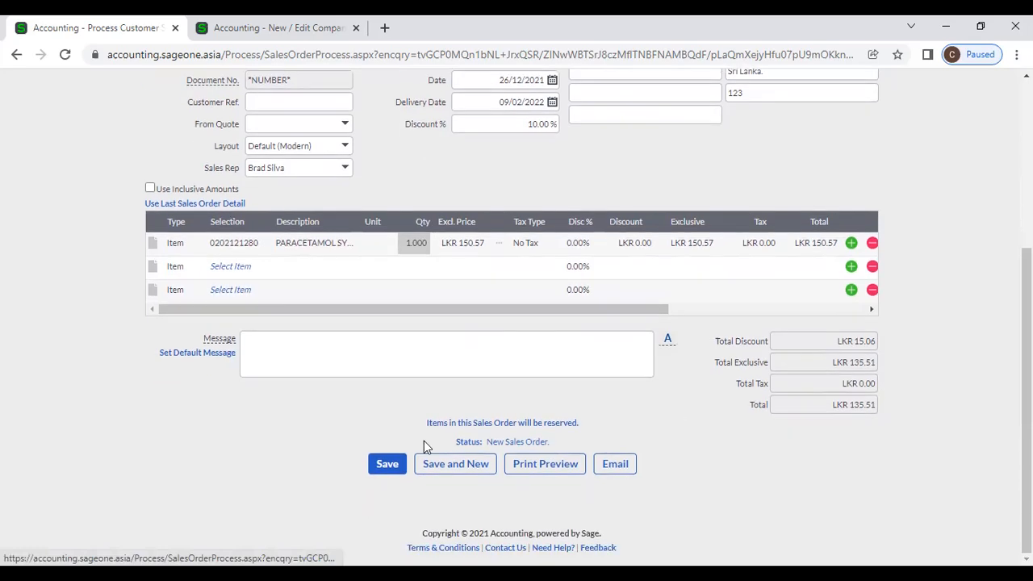
click(387, 461)
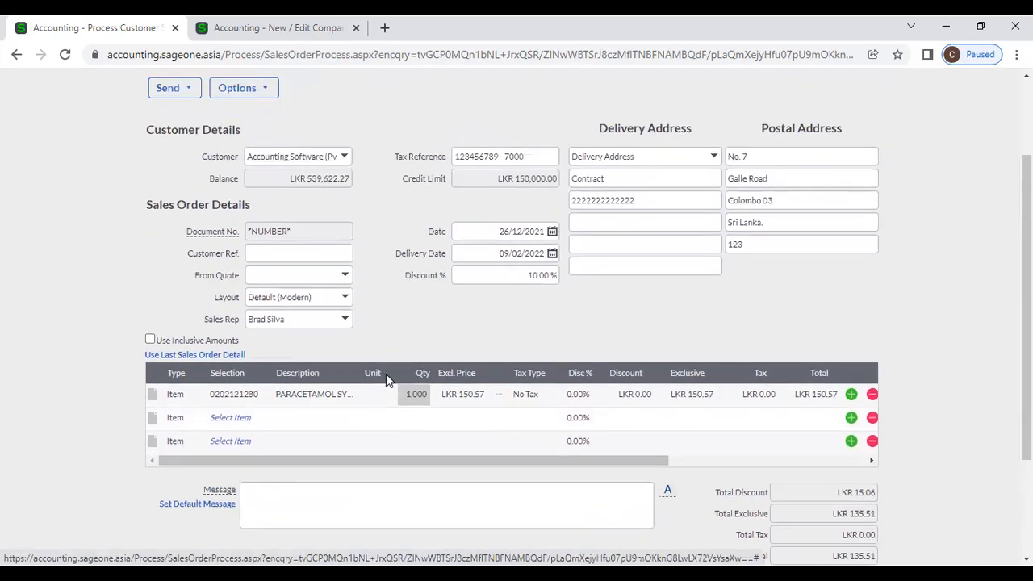
scroll(386, 374, down, 3)
click(376, 464)
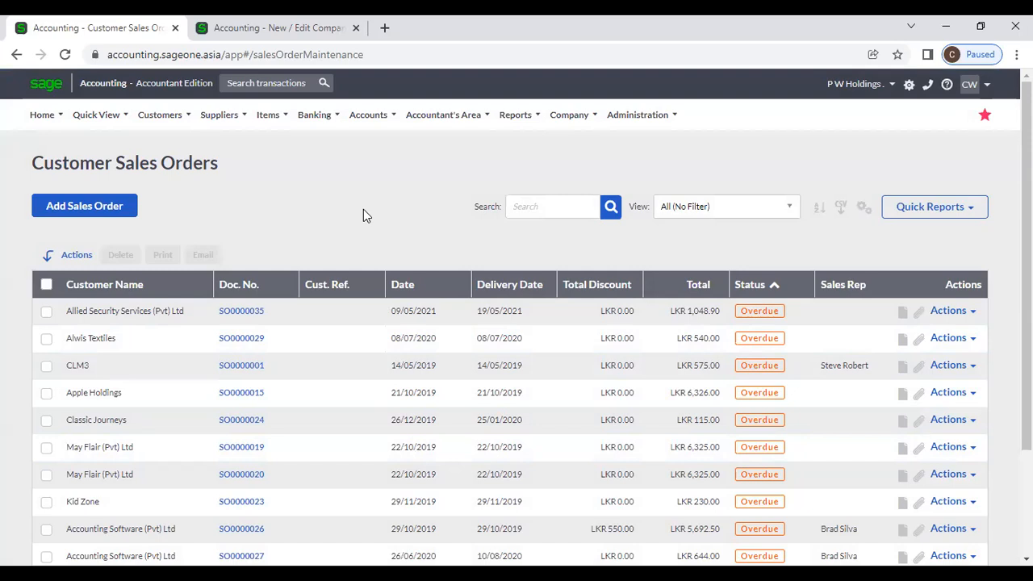
Step: Start another sales order and choose Accounting Software (Pvt) Ltd as its customer
click(123, 218)
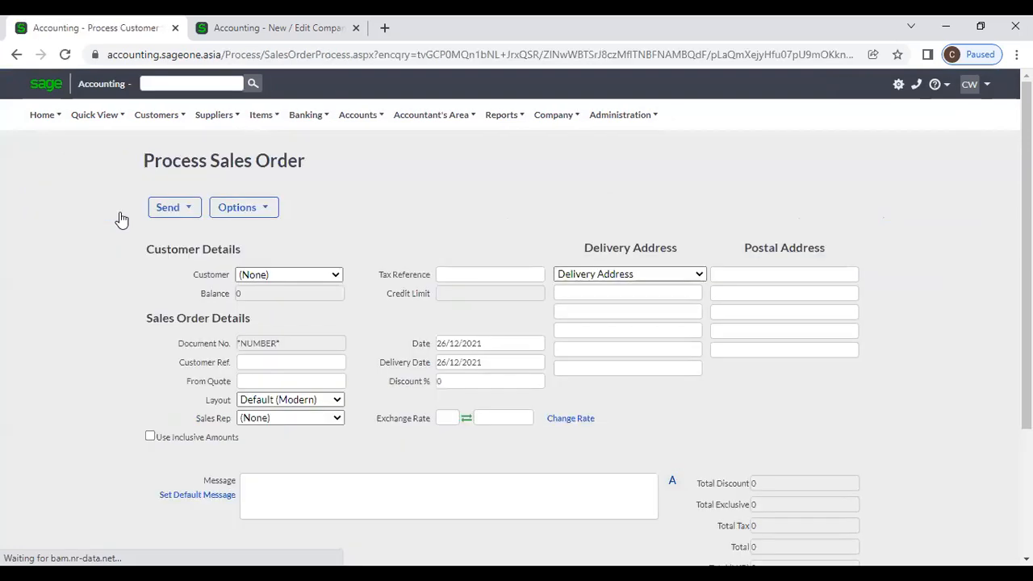
click(242, 208)
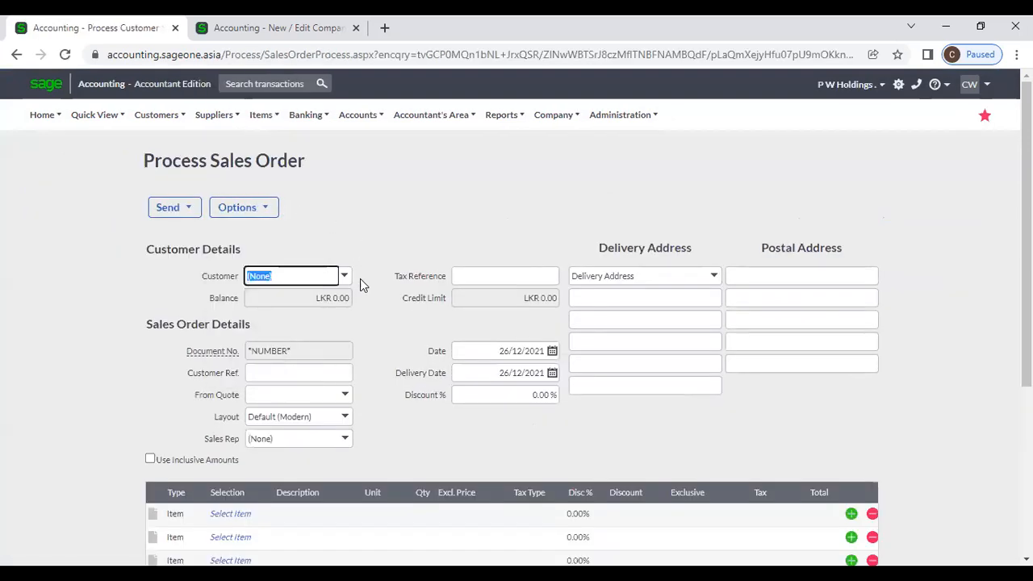
text(A)
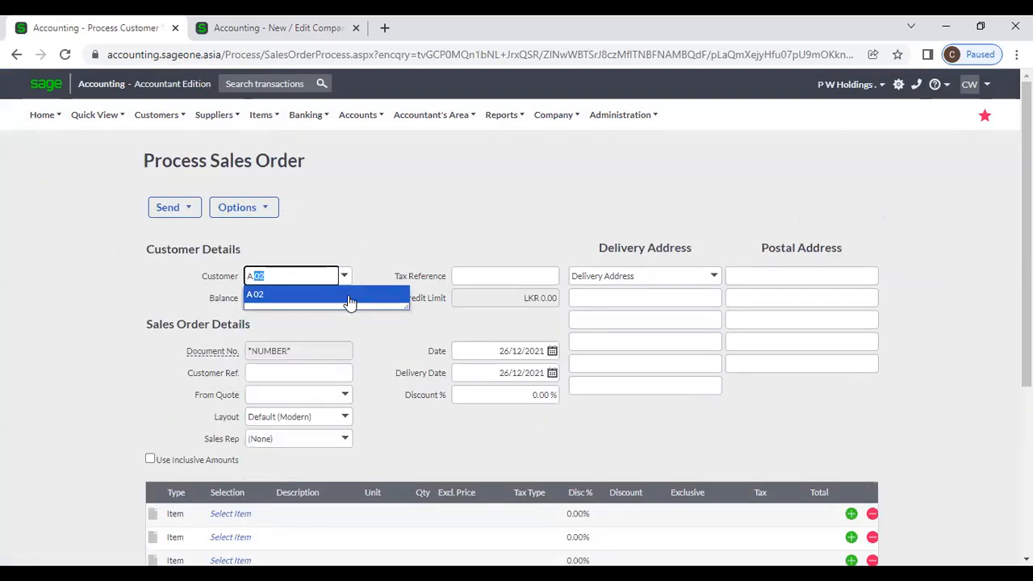
key(BackSpace)
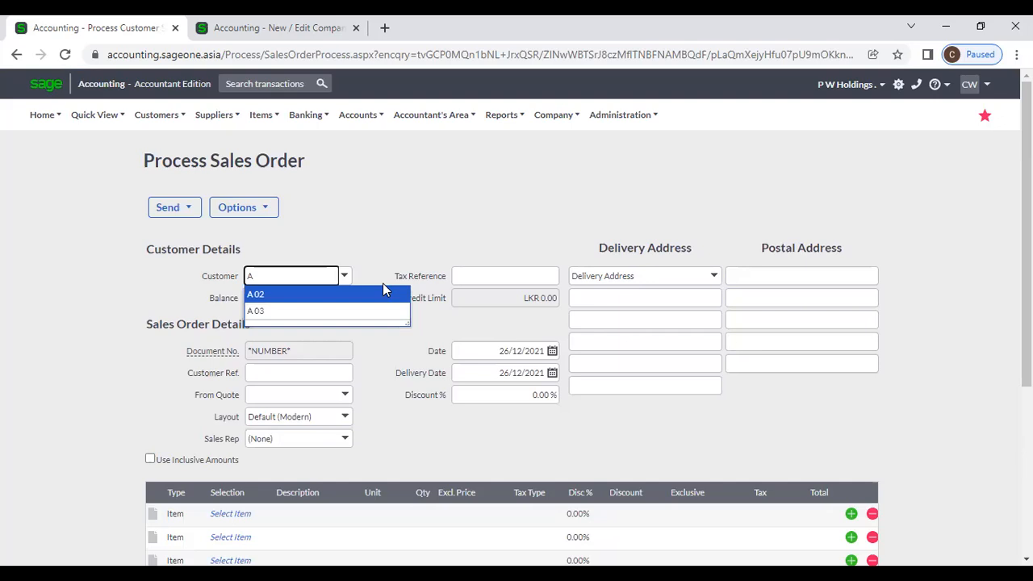
text(ccounting Software (Pv)
key(Tab)
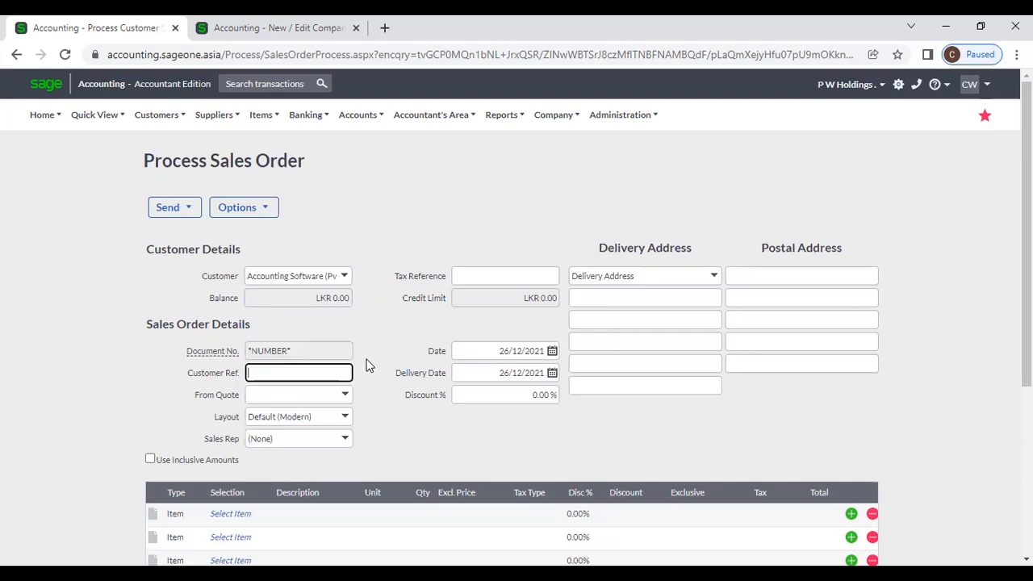
Step: Fill the new sales order from quote QUO0000084 and try to save it
click(345, 396)
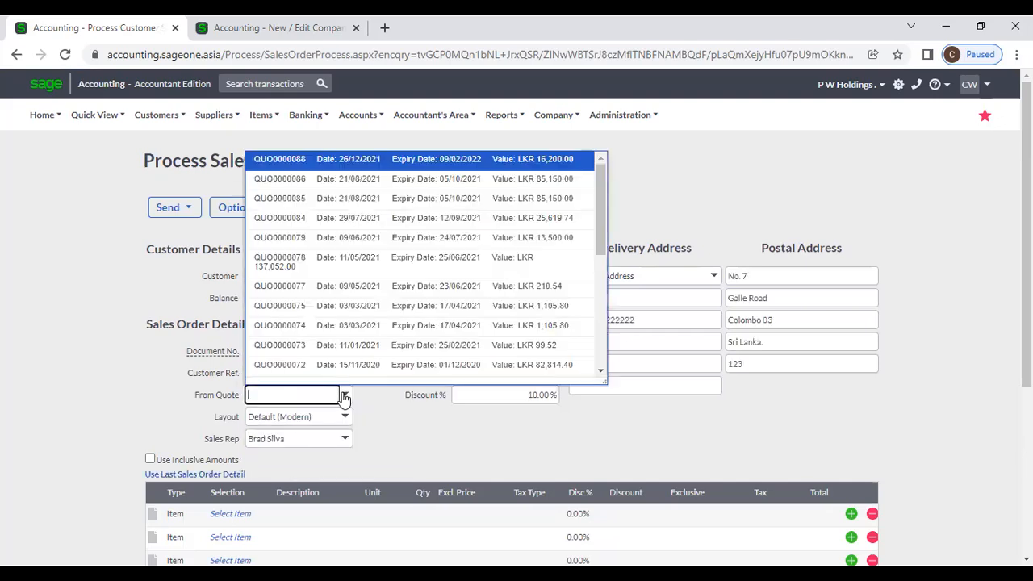
click(396, 227)
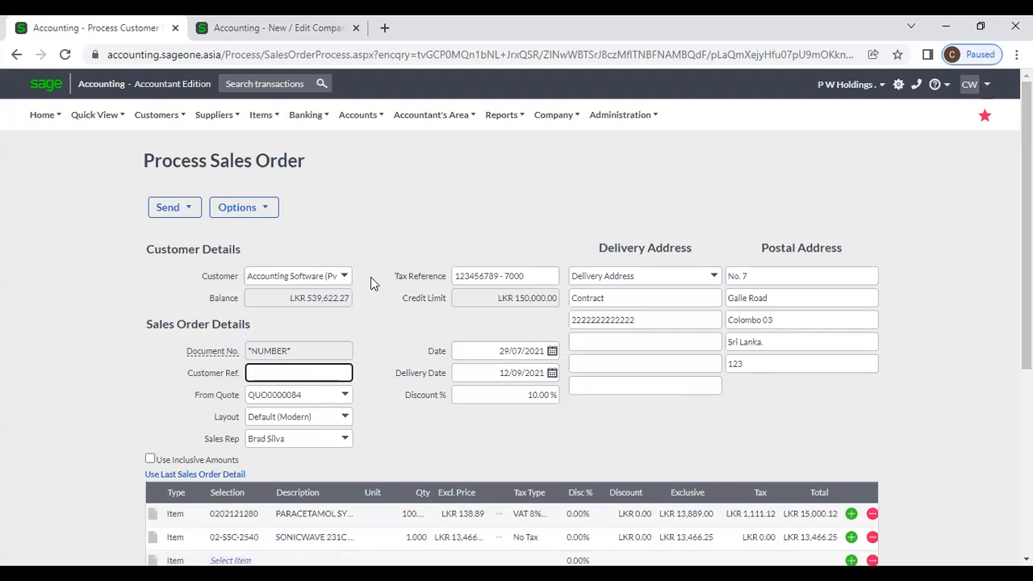
scroll(370, 276, down, 2)
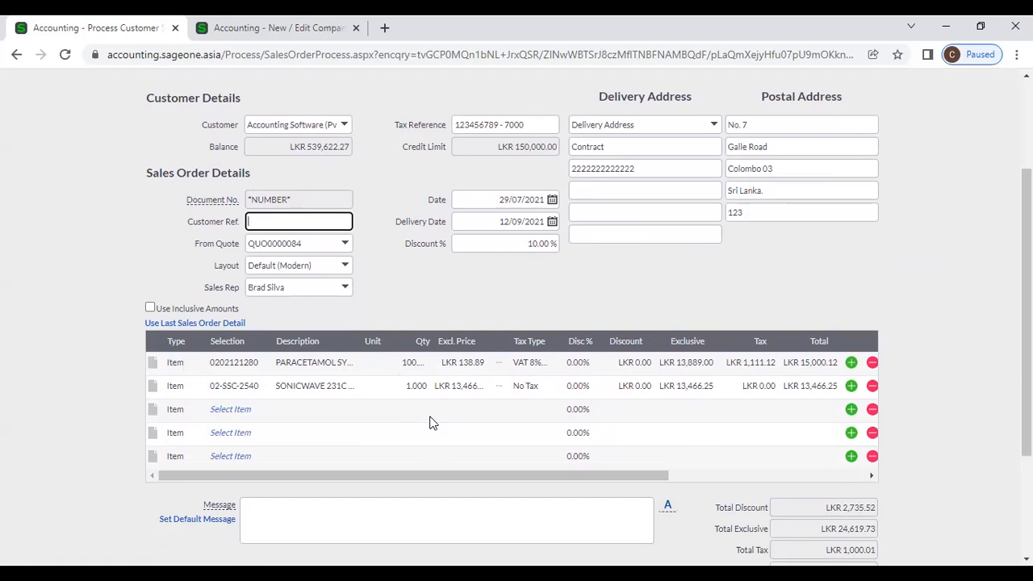
scroll(431, 423, down, 1)
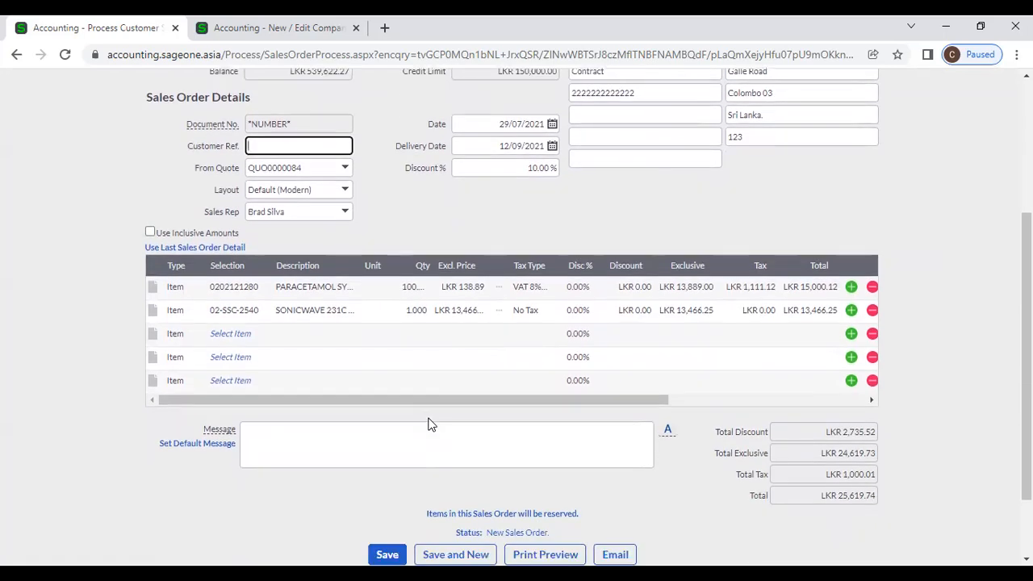
scroll(431, 423, down, 1)
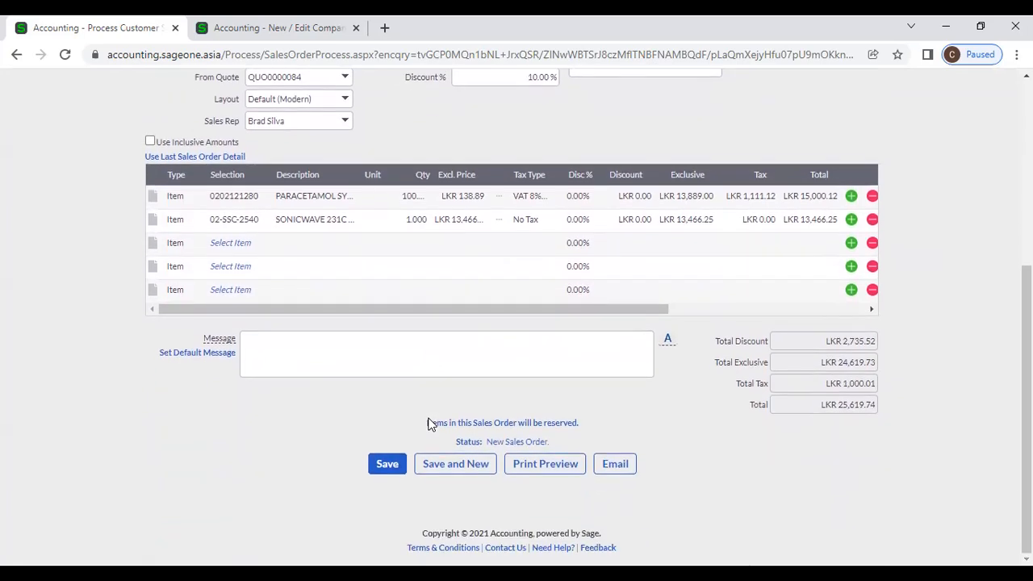
click(383, 457)
Step: Open the customer quotes list, discarding the unsaved sales order
click(157, 100)
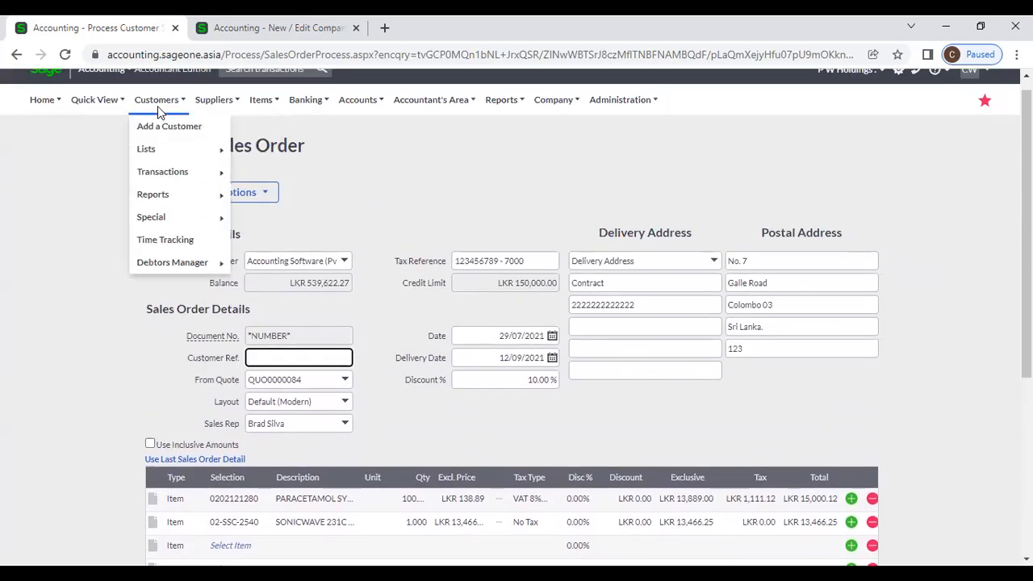
mouse_move(159, 155)
mouse_move(159, 174)
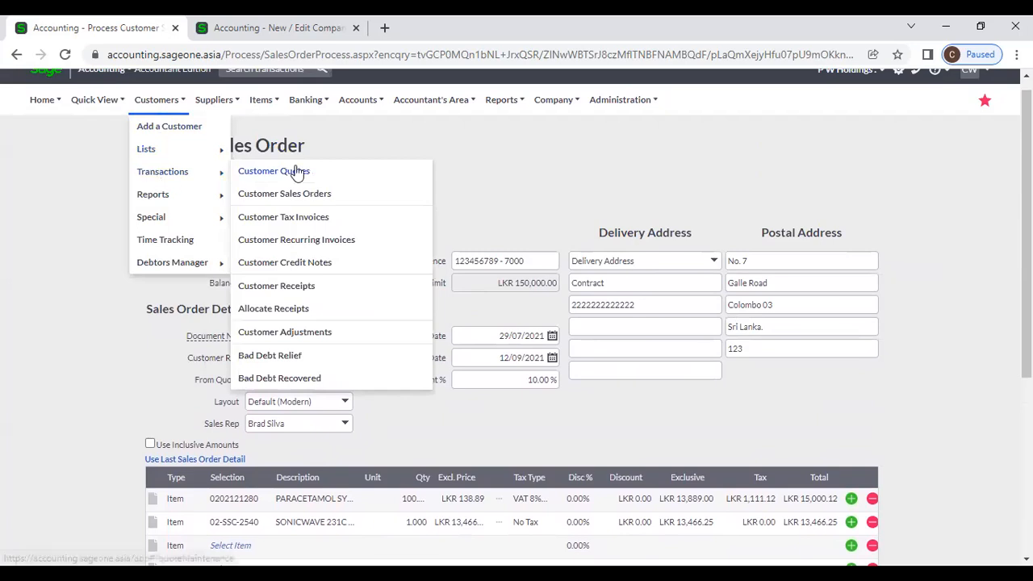
click(298, 172)
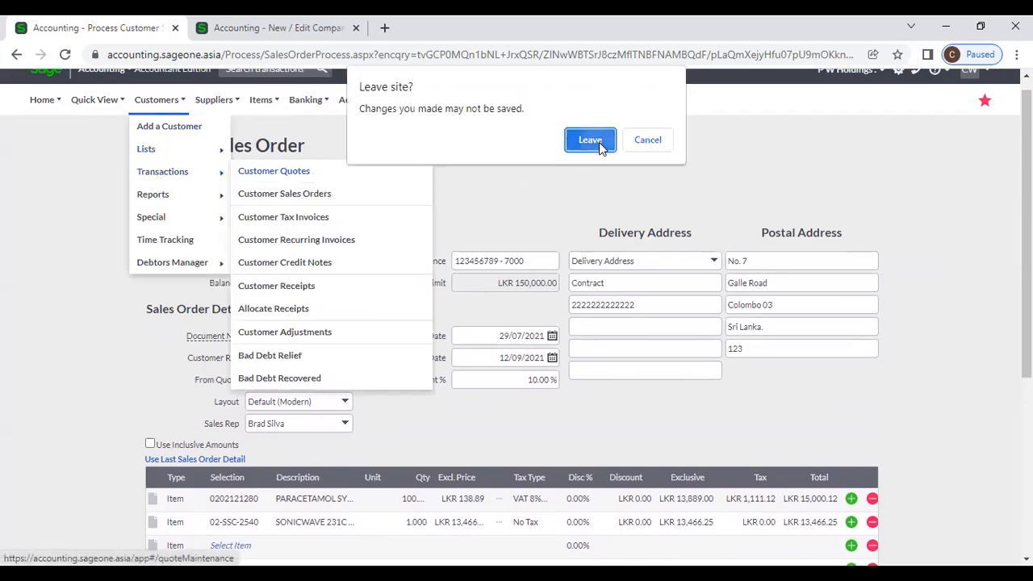
click(591, 139)
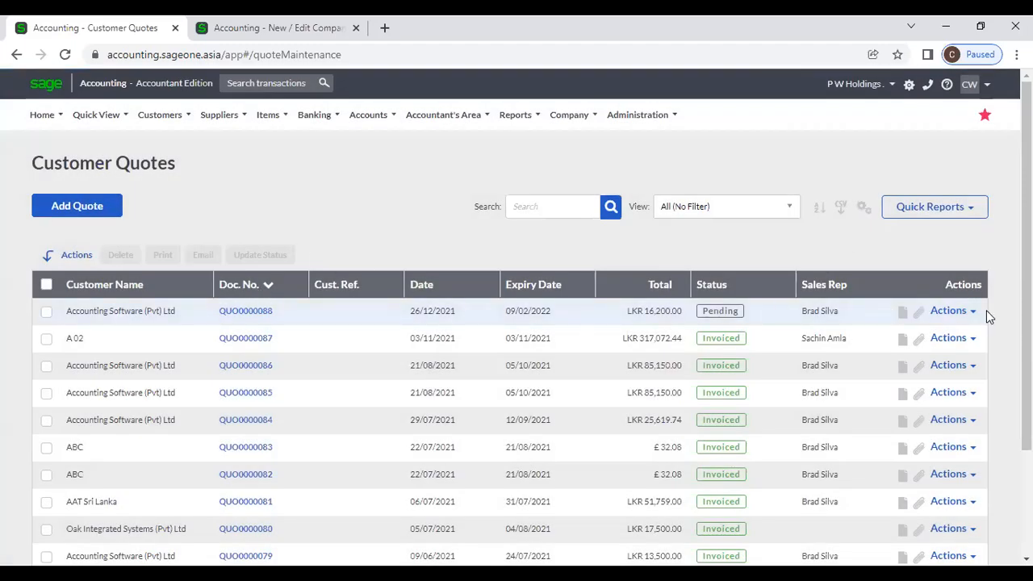
Step: Create a sales order from the pending quote QUO0000088 and review its item line and totals
click(970, 319)
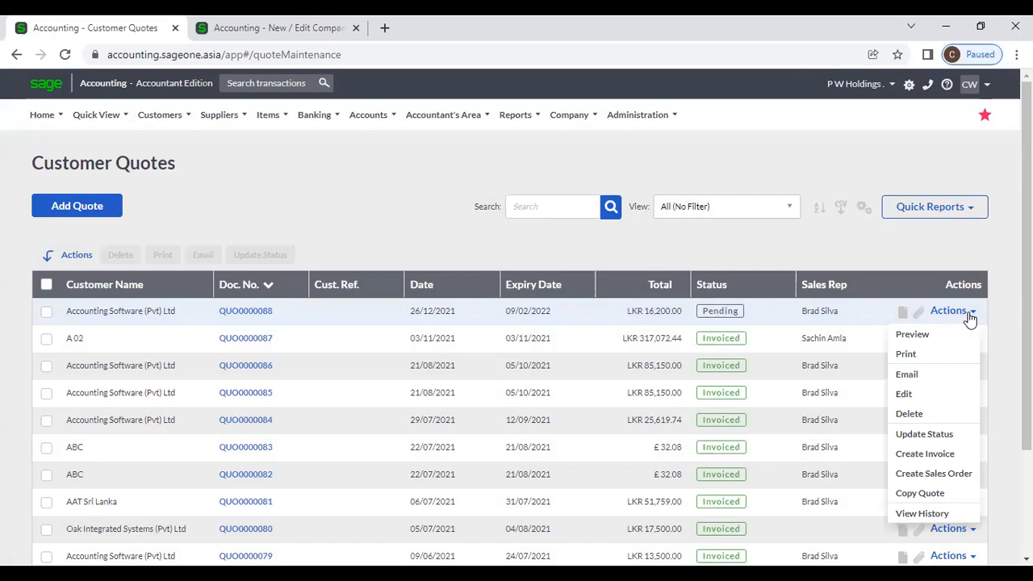
click(963, 476)
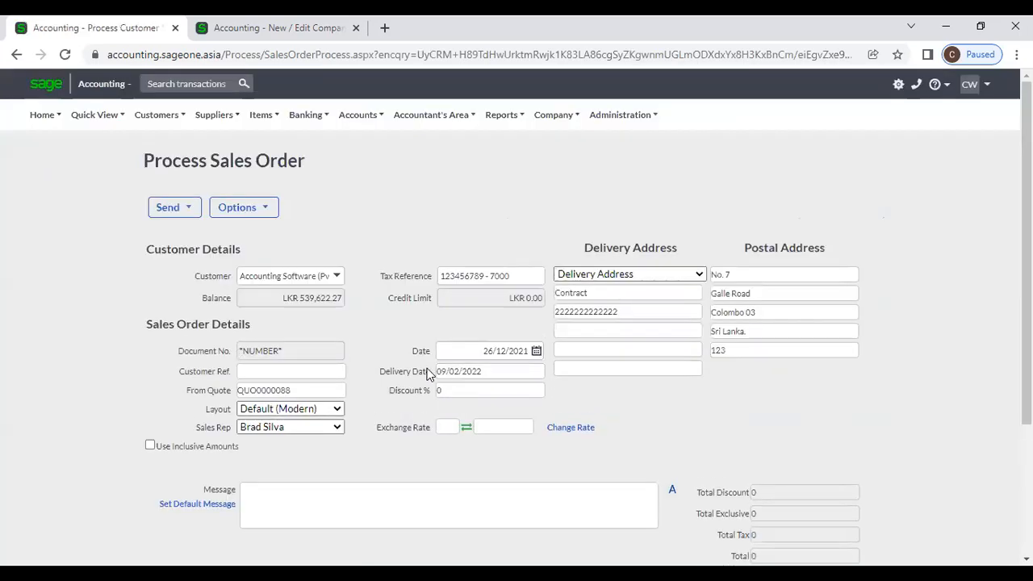
scroll(390, 353, down, 2)
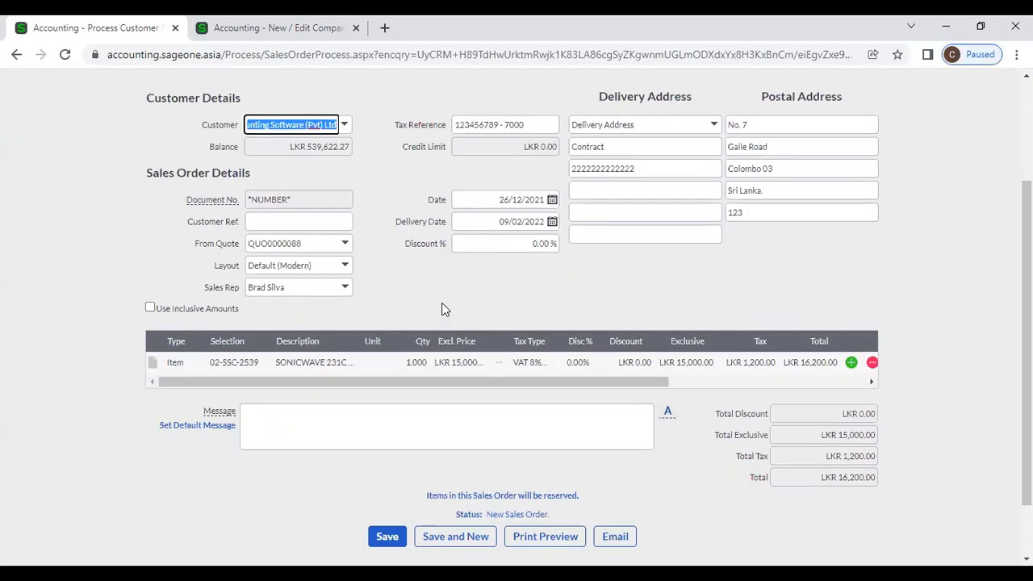
scroll(410, 258, down, 1)
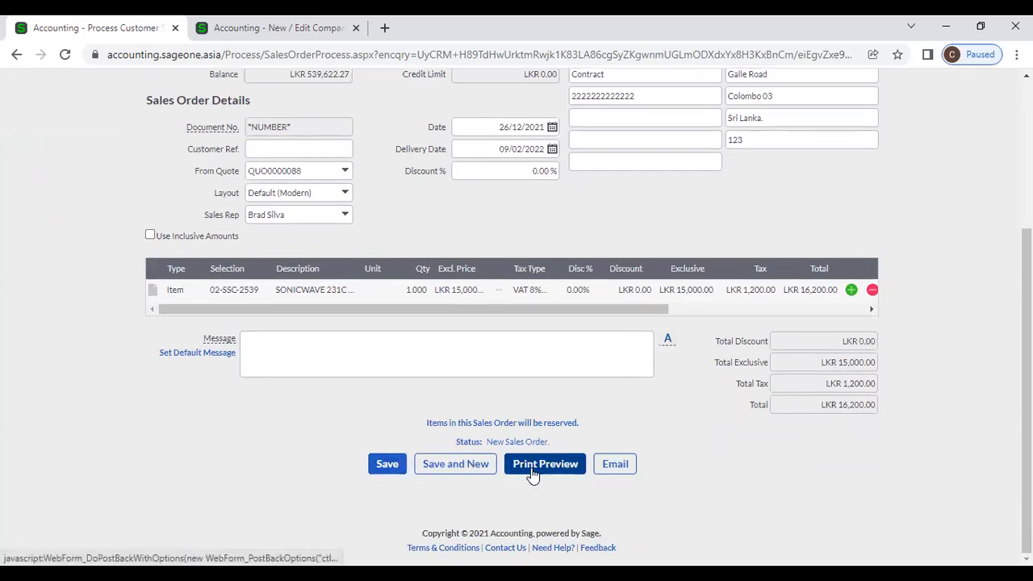
scroll(720, 498, up, 2)
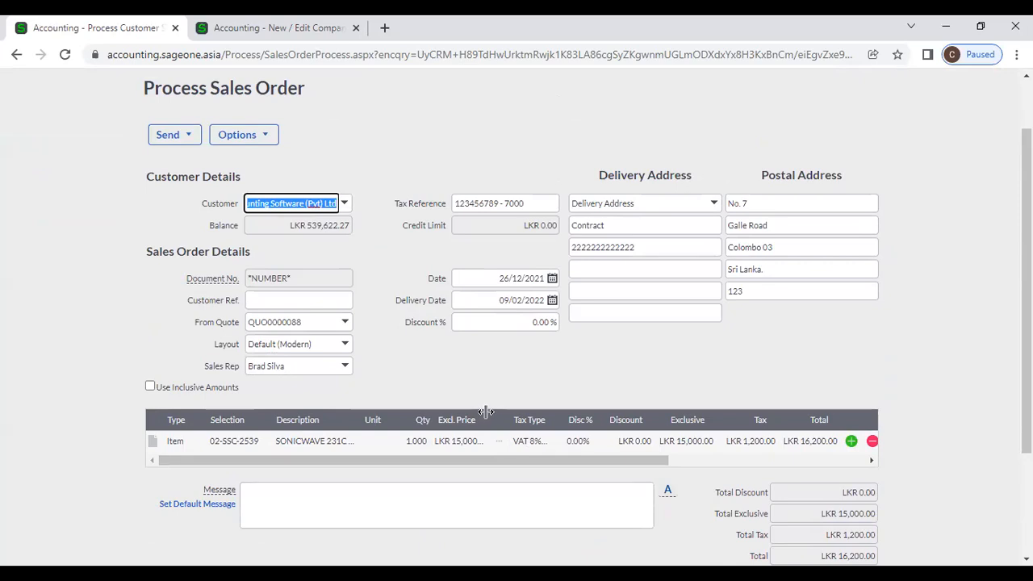
Step: Turn inclusive amounts on for the sales order, then off again
click(150, 387)
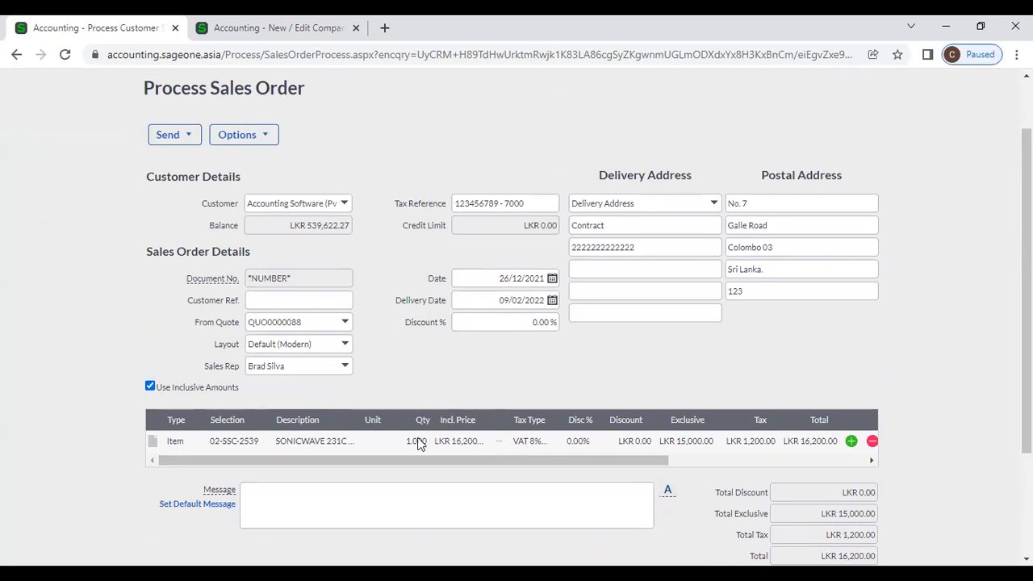
click(150, 386)
scroll(248, 383, down, 2)
scroll(241, 306, up, 3)
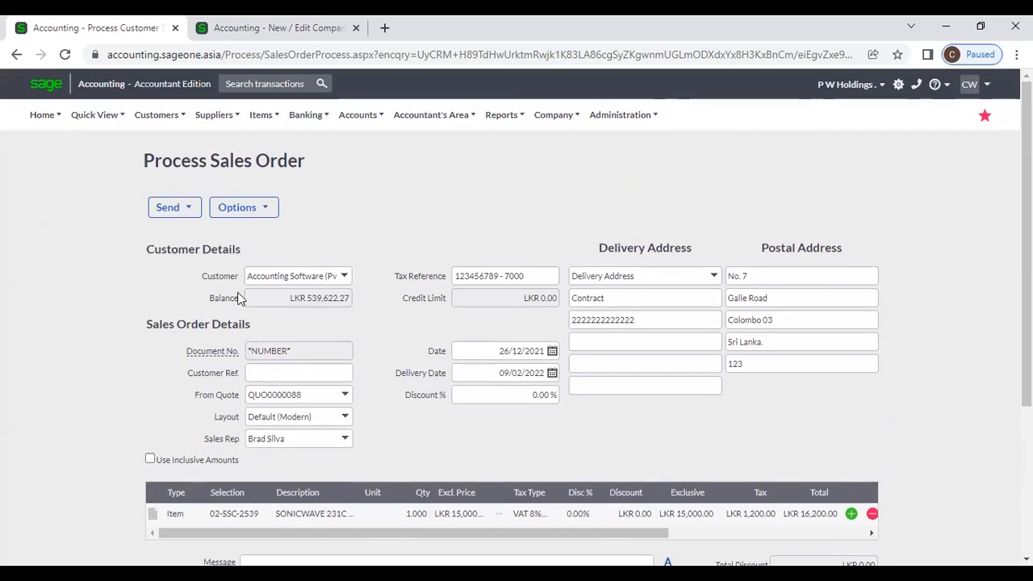
Step: View the sales order's gross profit by average cost and by last cost
click(236, 207)
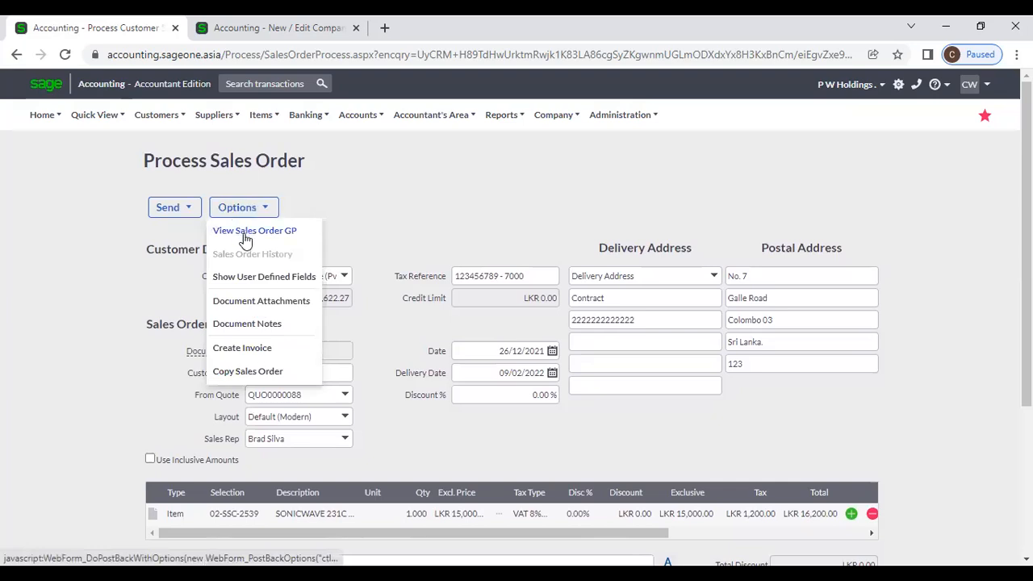
click(245, 234)
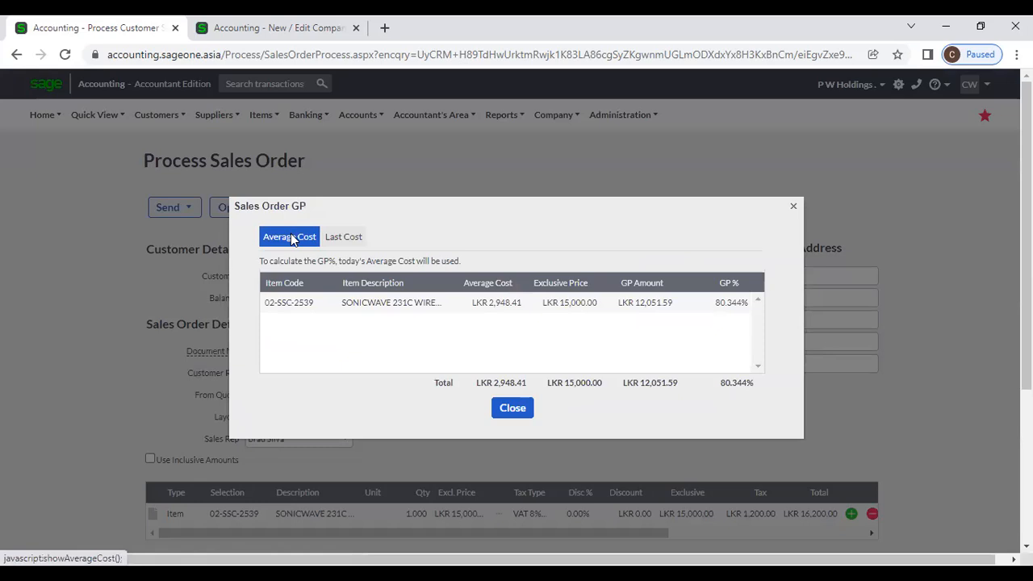
click(340, 241)
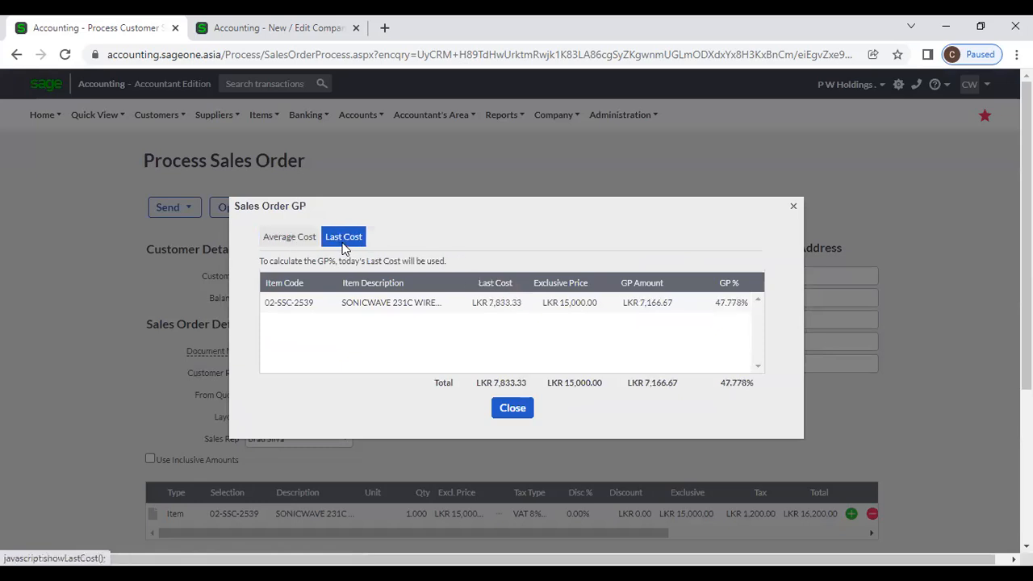
click(513, 407)
Step: View the sales order's user defined fields and close them without entering values
click(242, 208)
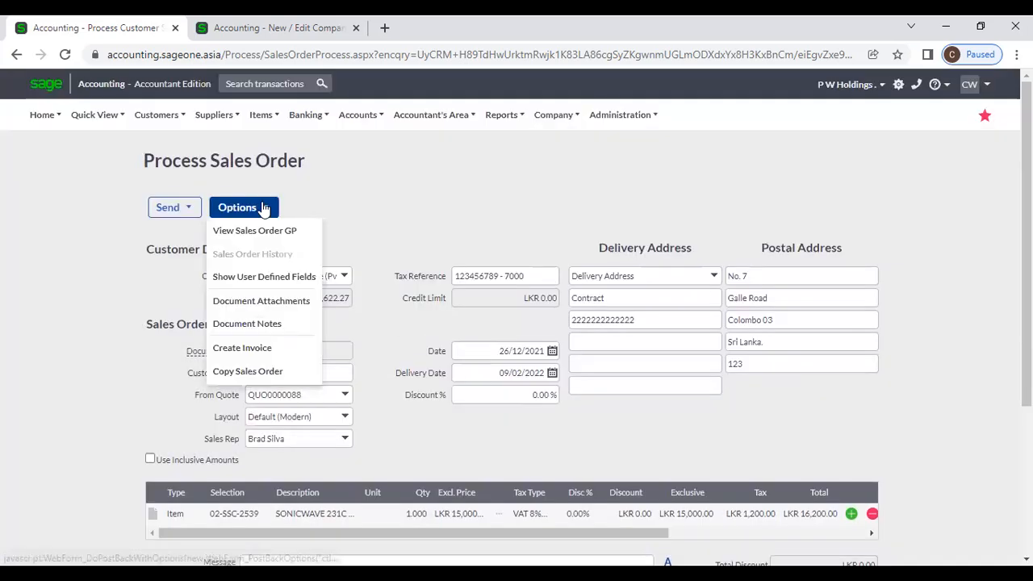
click(286, 278)
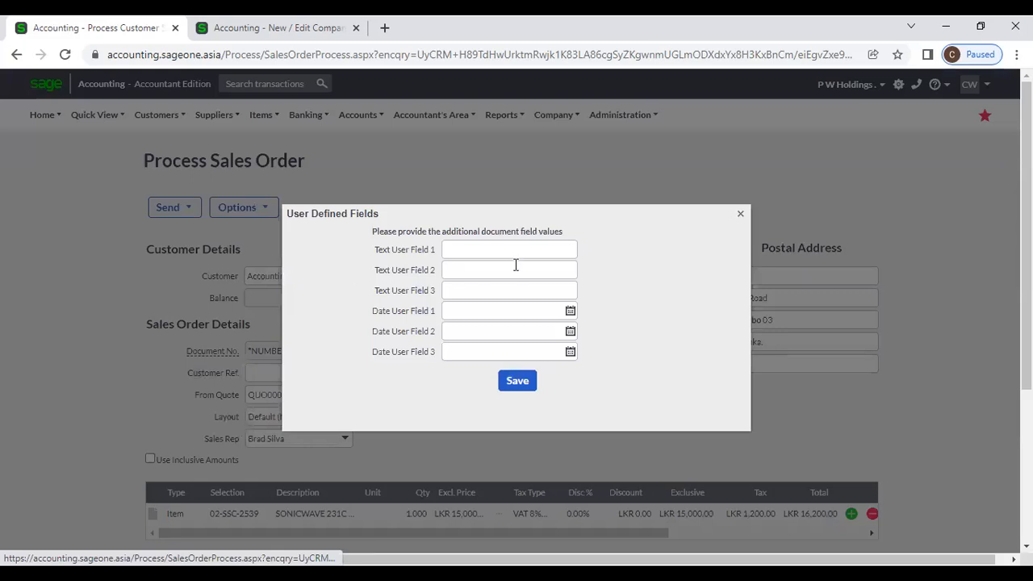
click(744, 215)
Step: Try to open the sales order's document attachments and document notes, declining to save the document each time
click(239, 207)
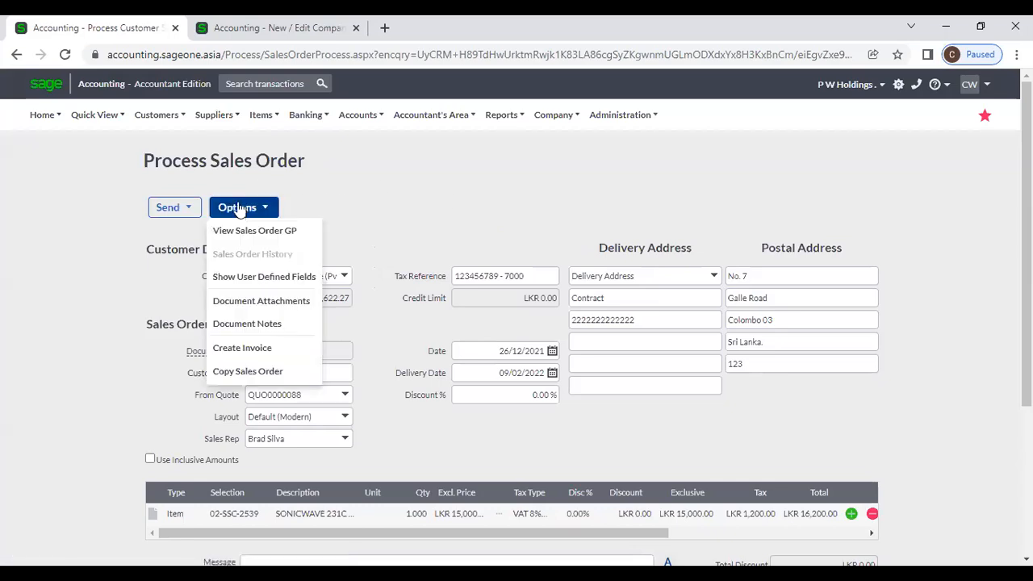
click(270, 304)
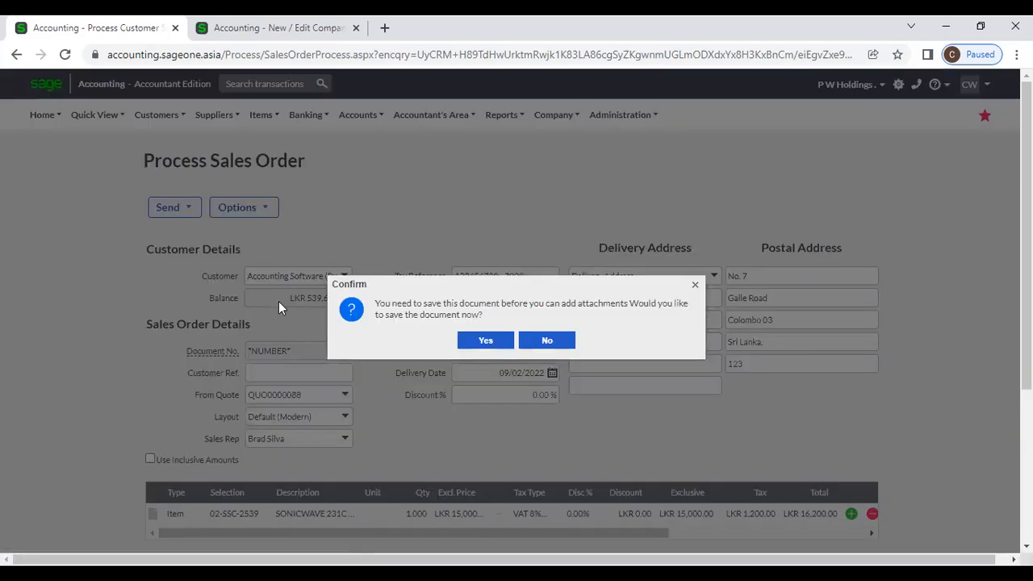
click(546, 342)
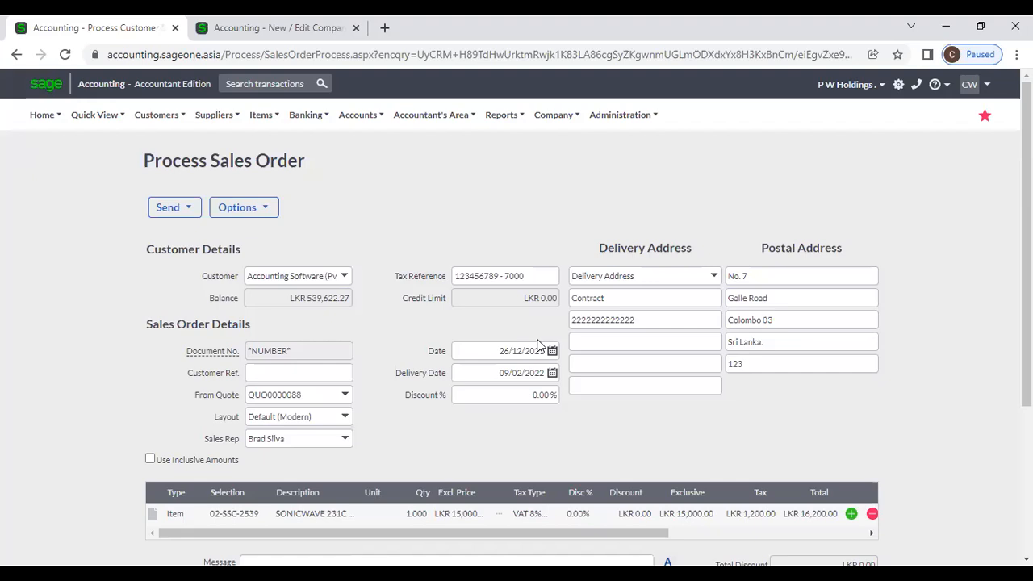
click(243, 213)
click(258, 326)
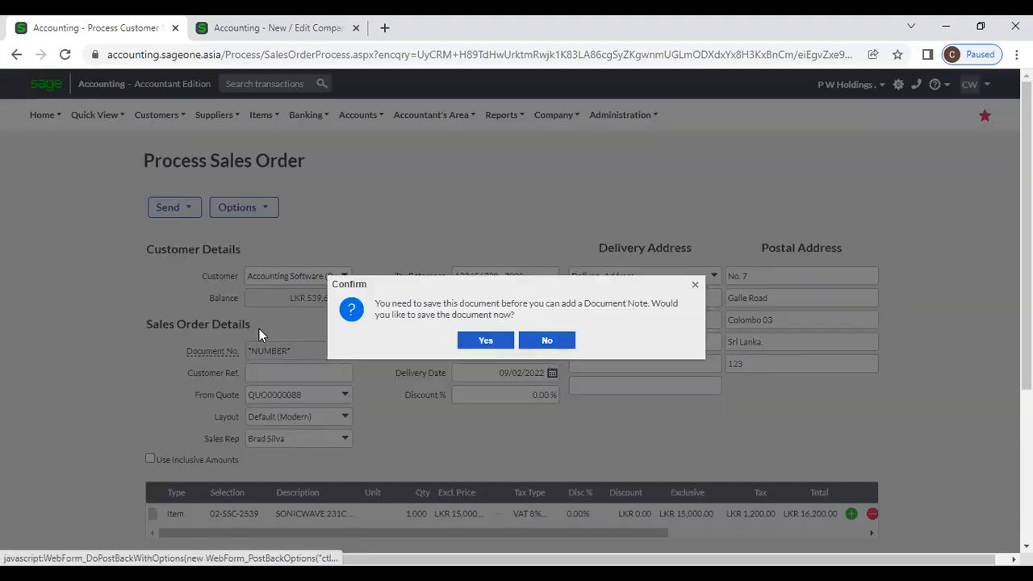
click(544, 341)
click(246, 208)
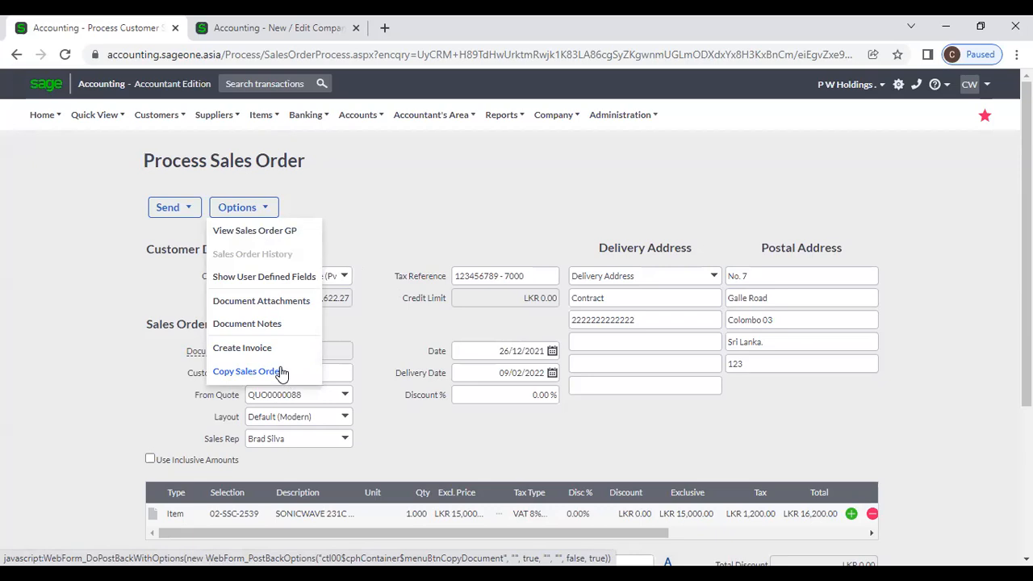
click(382, 249)
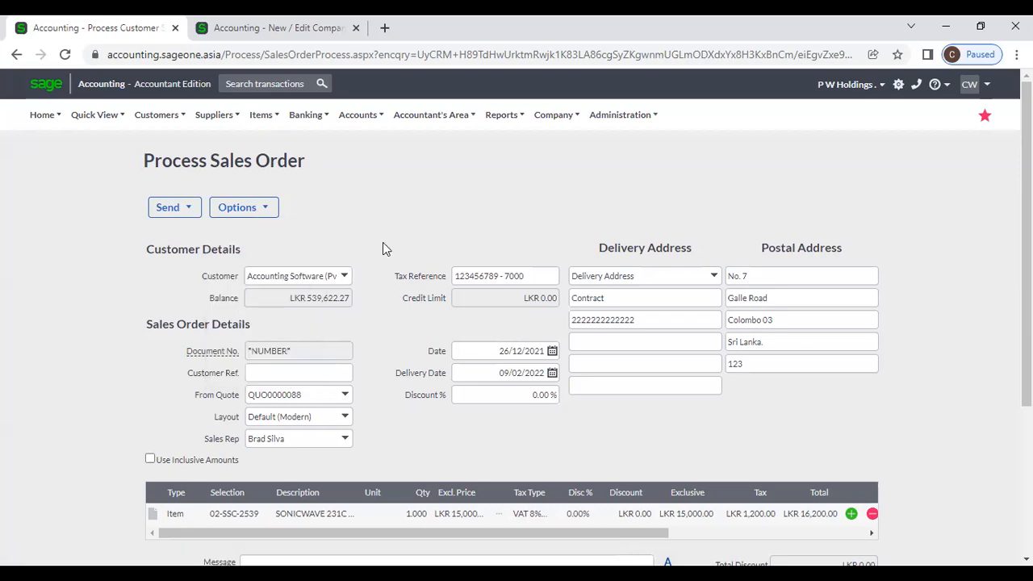
click(253, 213)
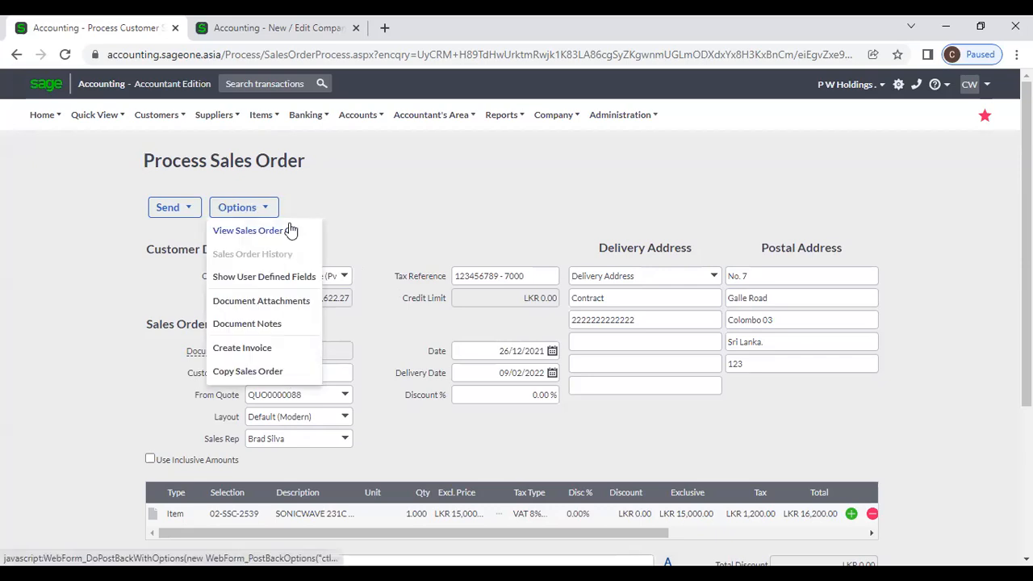
Step: Open the customer sales orders list, discarding the unsaved order based on quote QUO0000088
click(156, 114)
mouse_move(161, 189)
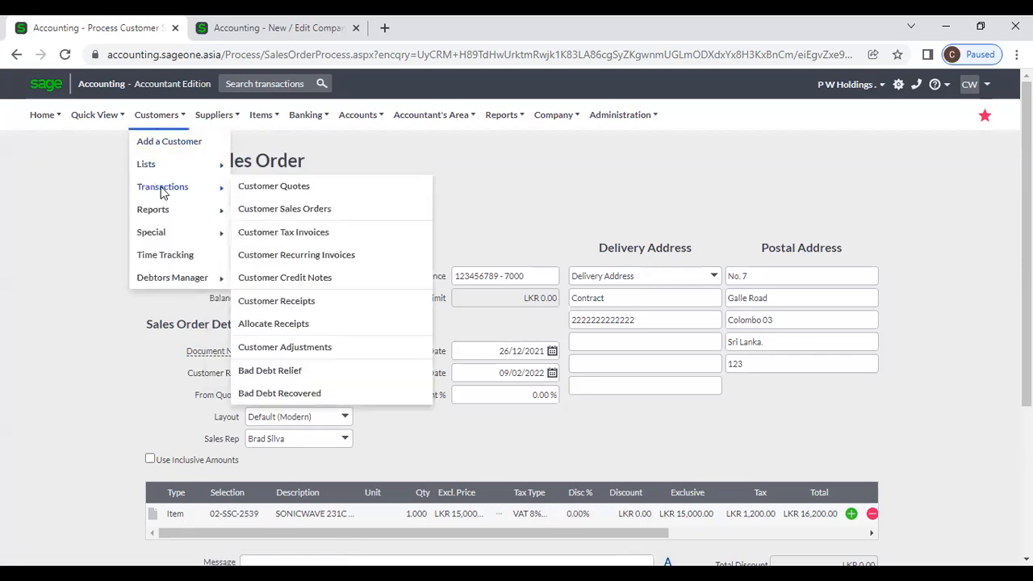
click(283, 209)
click(577, 144)
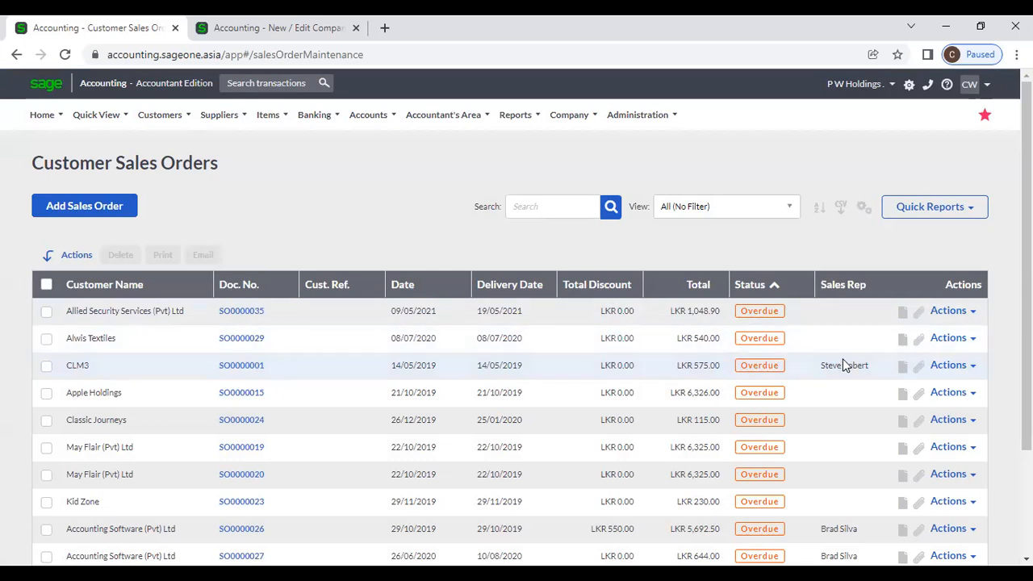
Step: View the column choices for the sales orders grid and cancel without changing them
click(863, 207)
click(844, 228)
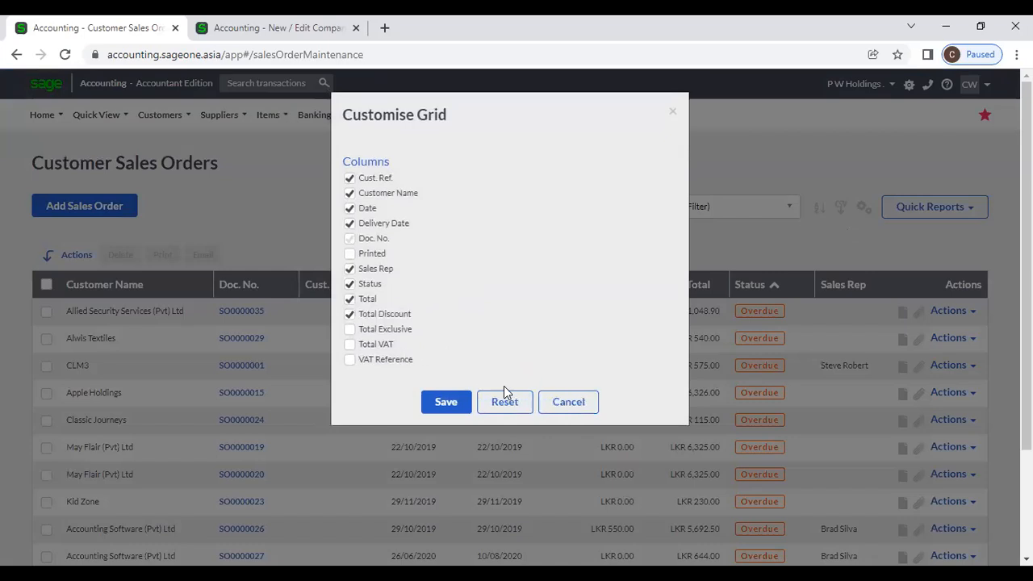
click(553, 402)
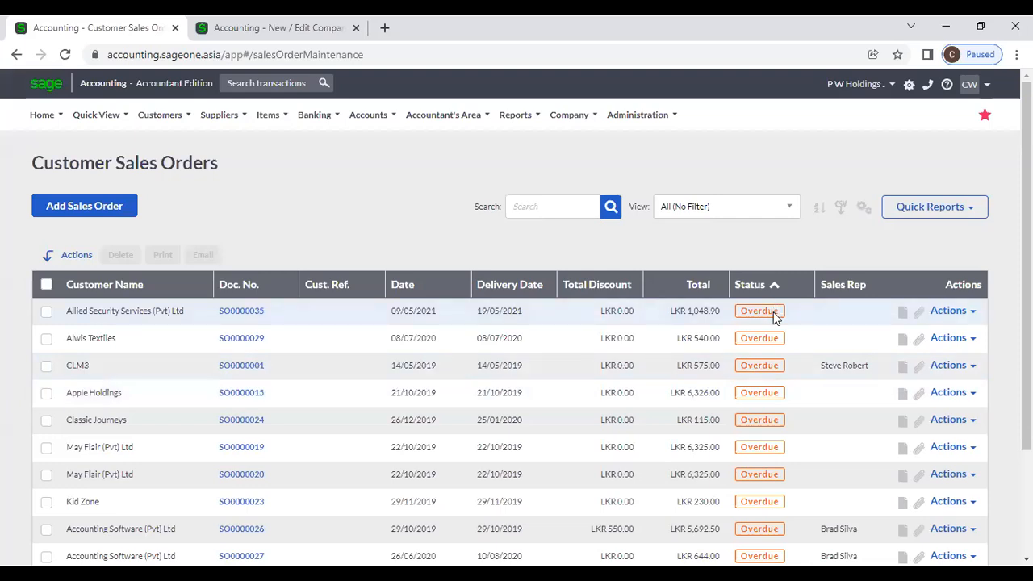
Step: Sort the sales orders by status in descending order, check order SO0000045's delivery date, and return to ascending order
scroll(771, 323, down, 2)
scroll(759, 266, up, 1)
click(756, 221)
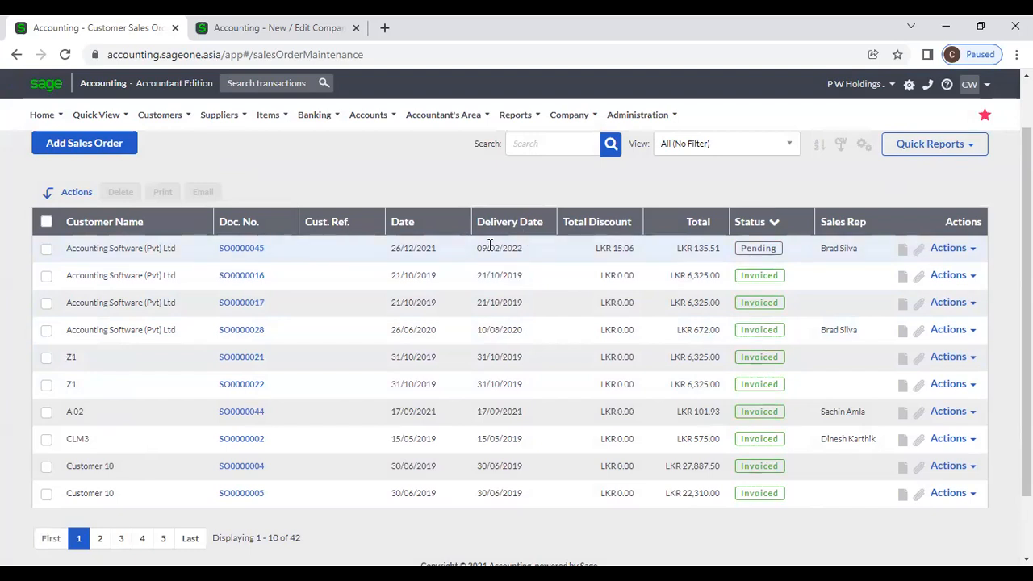
drag(524, 248, 467, 256)
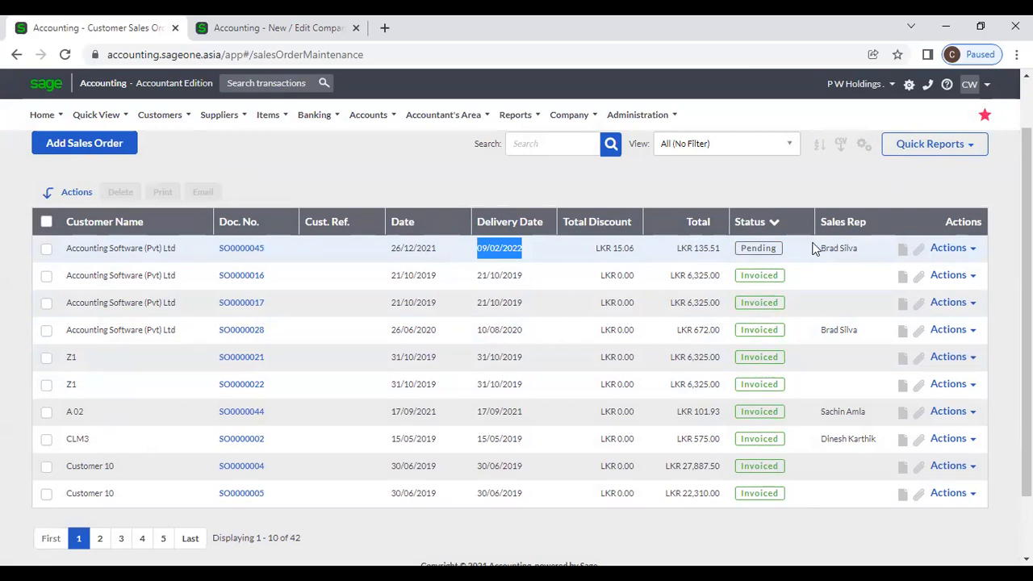
click(779, 220)
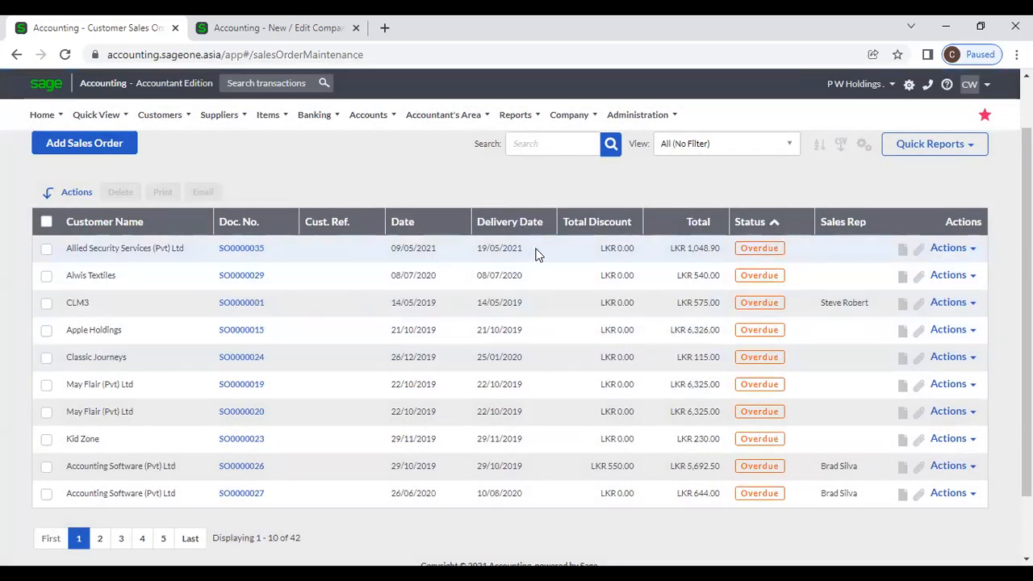
Step: Check order SO0000035's delivery date, and select the first three sales orders and the whole page before clearing the selection
drag(536, 250, 474, 253)
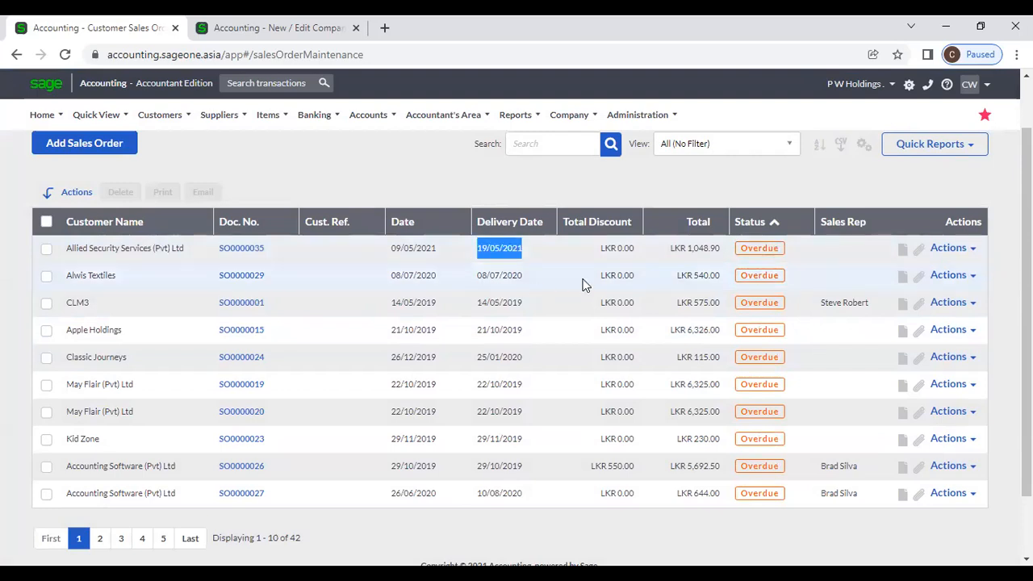
click(475, 202)
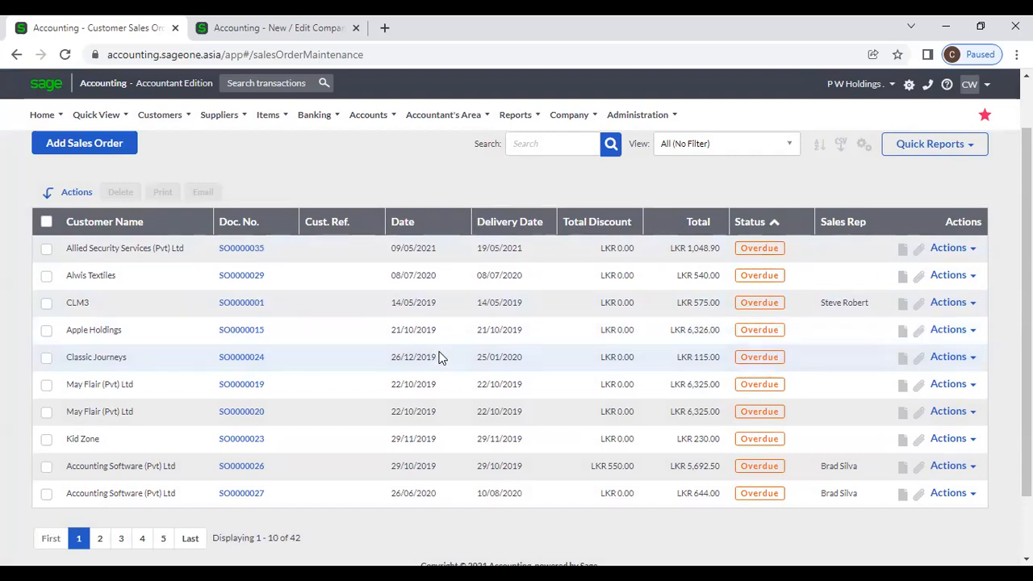
click(46, 249)
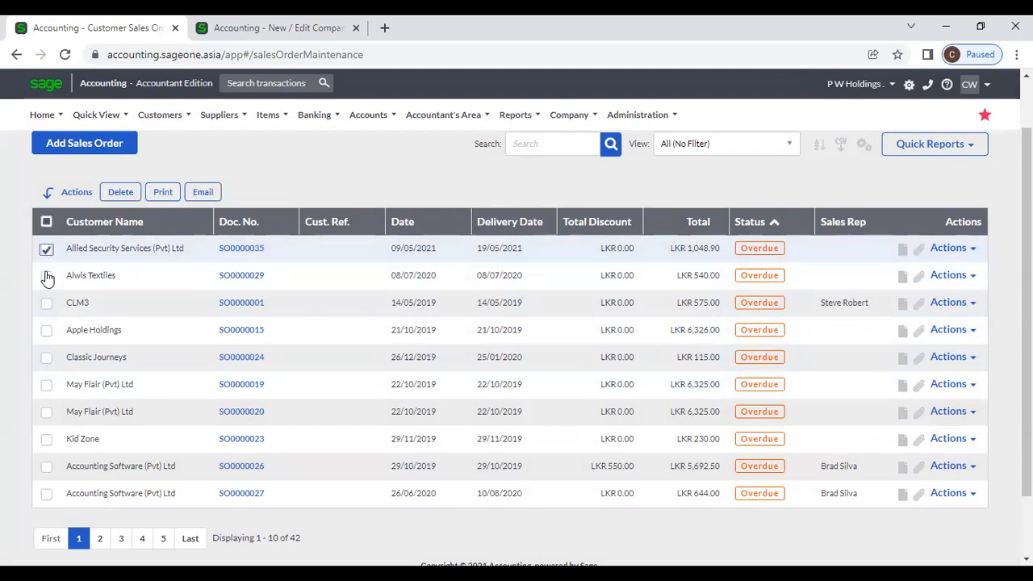
click(46, 275)
click(46, 303)
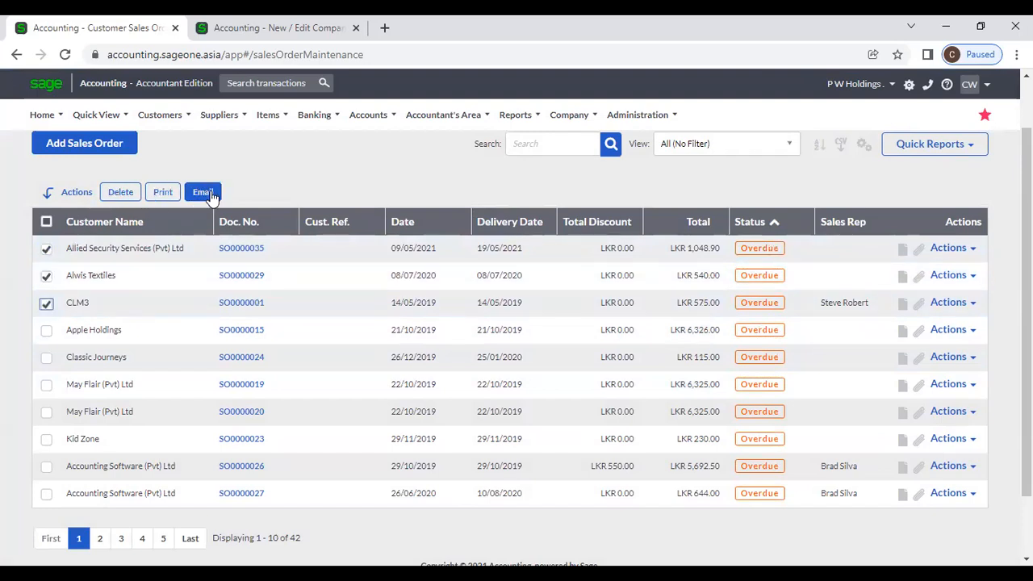
click(46, 223)
click(47, 223)
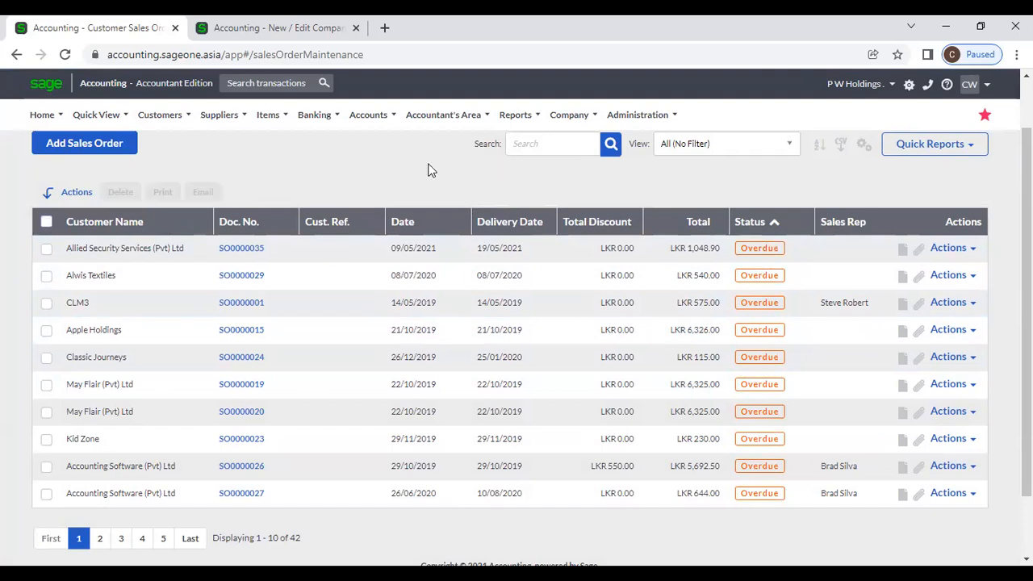
Step: Add a level in the sales orders' multi-column sorting options and cancel without sorting
scroll(806, 166, up, 1)
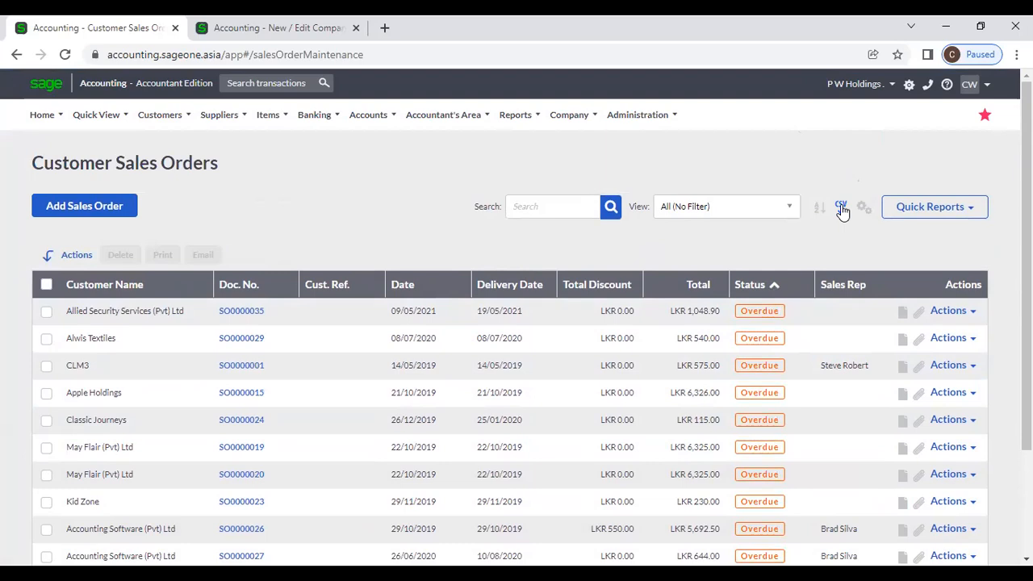
click(822, 207)
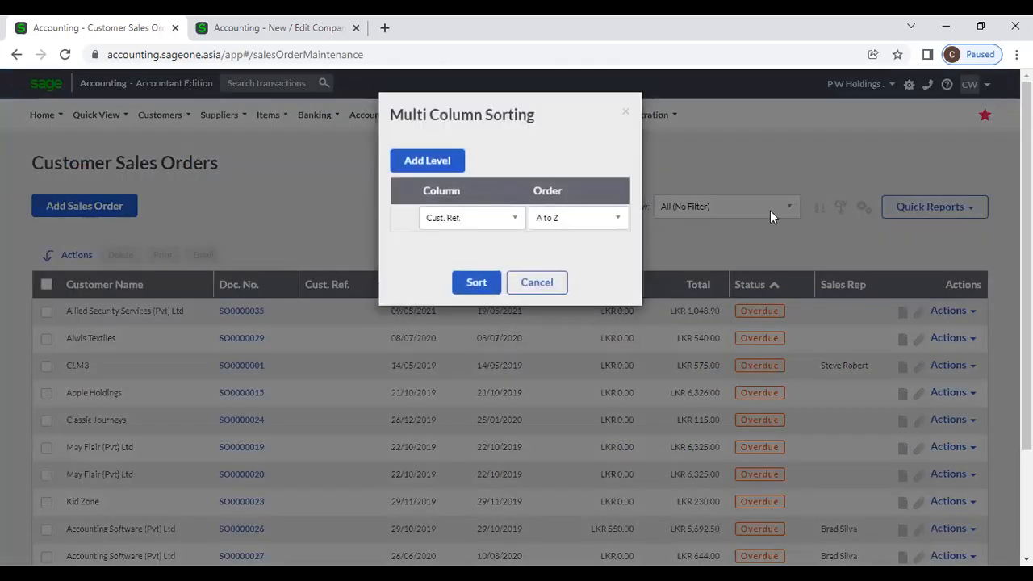
click(440, 164)
click(533, 309)
Step: Filter the sales orders to those dated this month and return to the unfiltered view
click(714, 216)
click(704, 281)
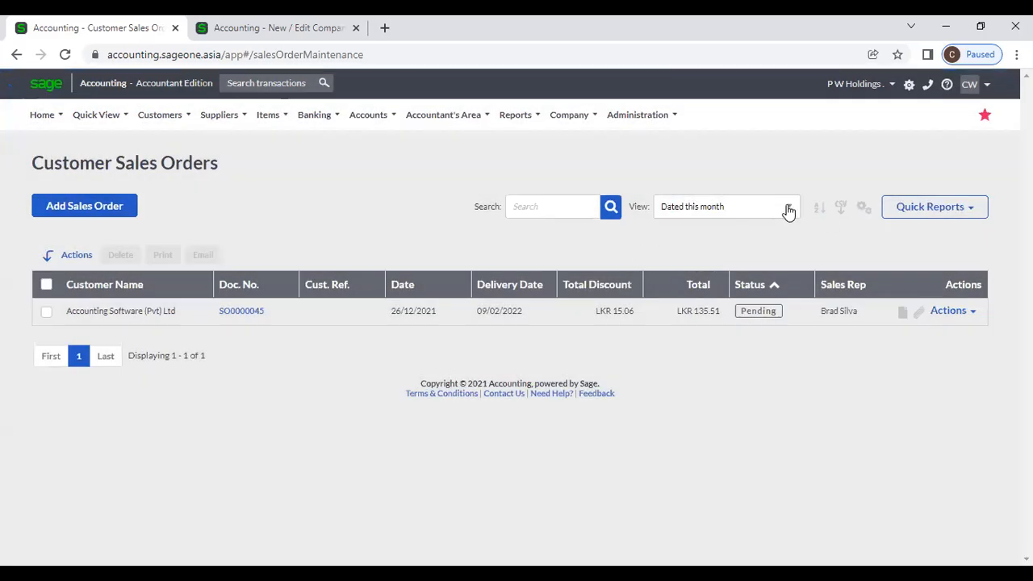
click(788, 211)
click(701, 249)
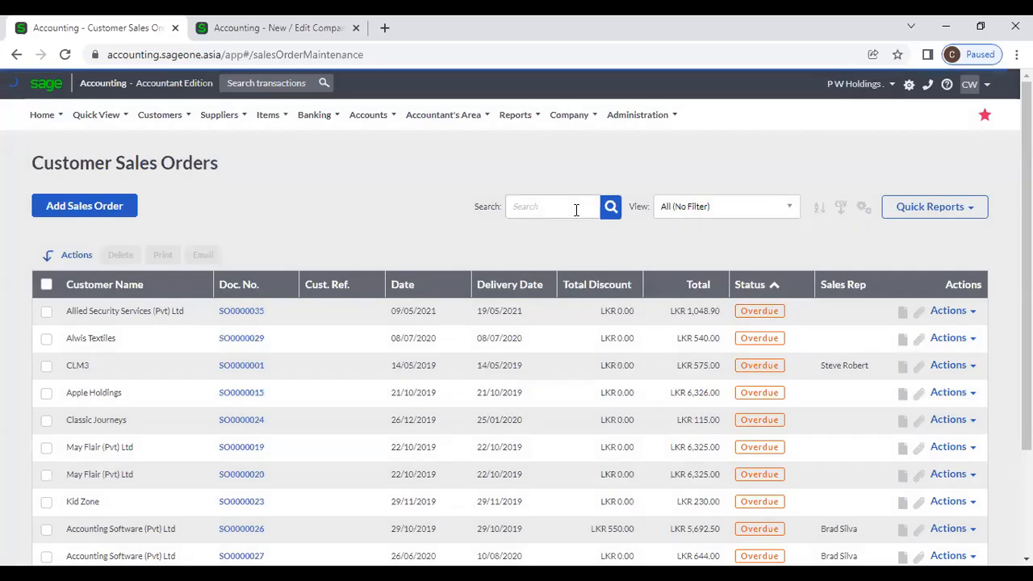
Step: Search the sales orders for "Acc", look through the matches and clear the search
click(576, 210)
text(Acc)
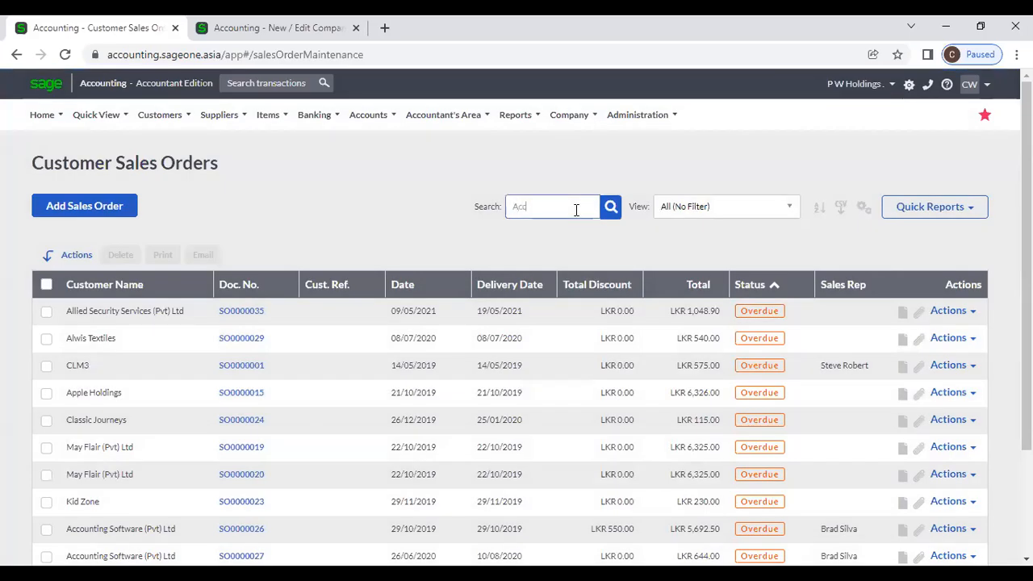
key(Return)
scroll(480, 341, down, 3)
scroll(481, 343, up, 3)
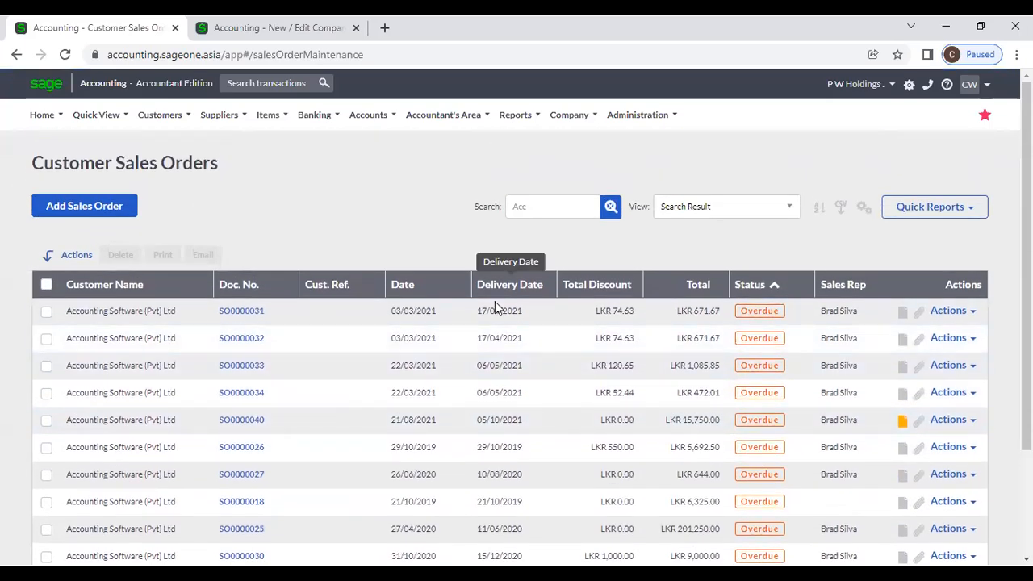
click(609, 207)
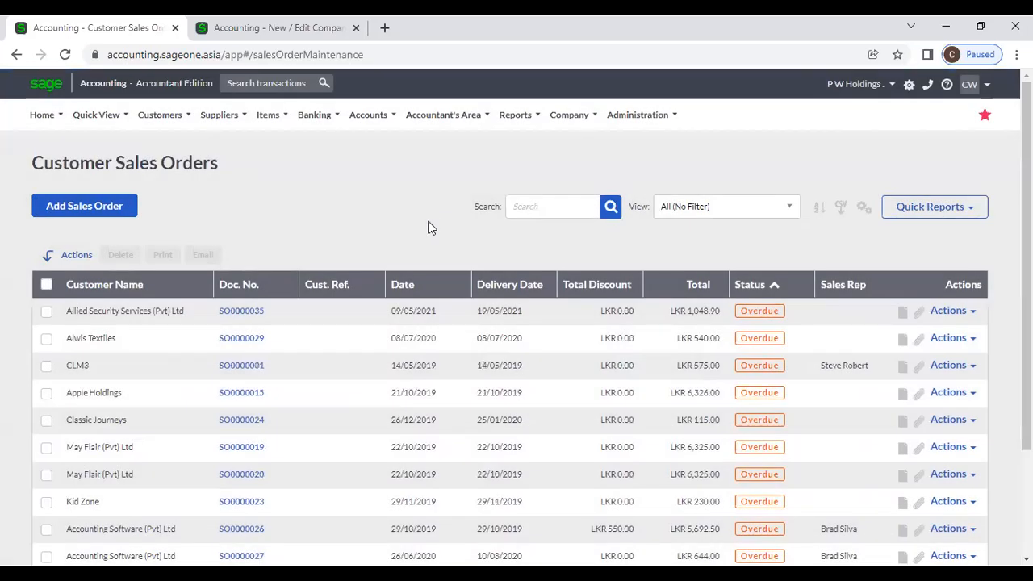
scroll(428, 227, down, 2)
scroll(427, 227, up, 2)
Step: Start a new blank sales order from the customer sales orders list
mouse_move(170, 126)
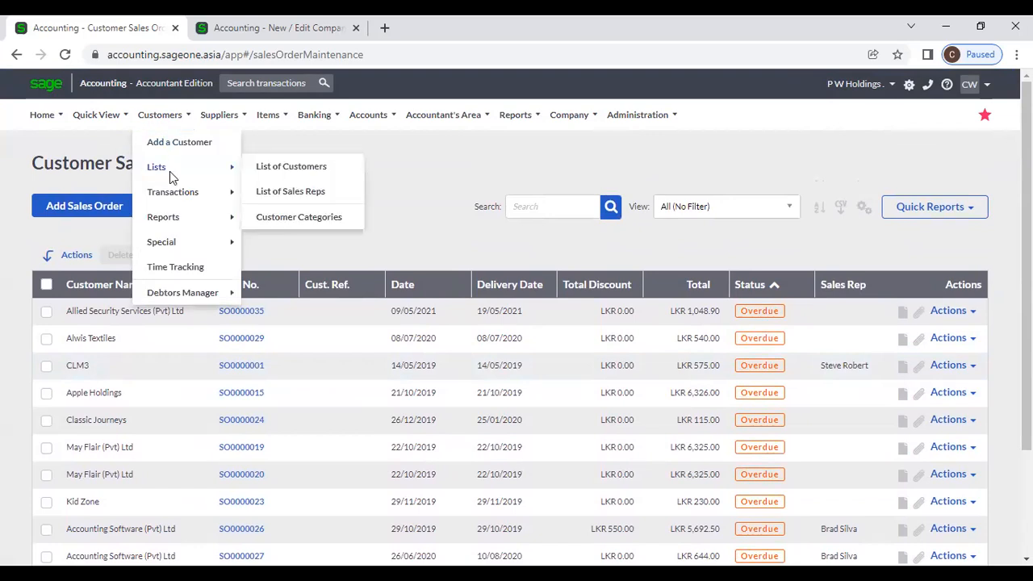
mouse_move(173, 195)
click(292, 218)
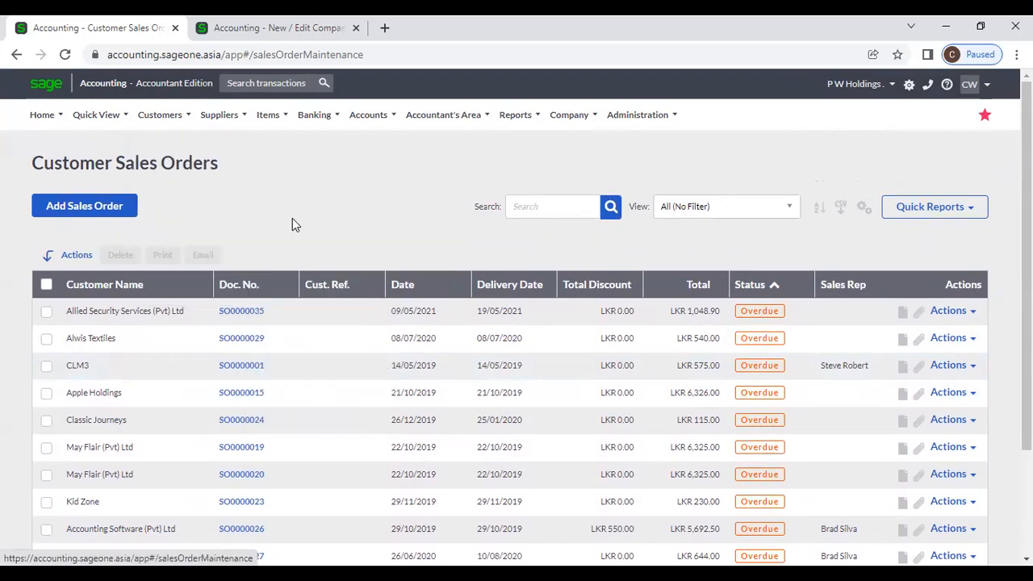
click(121, 209)
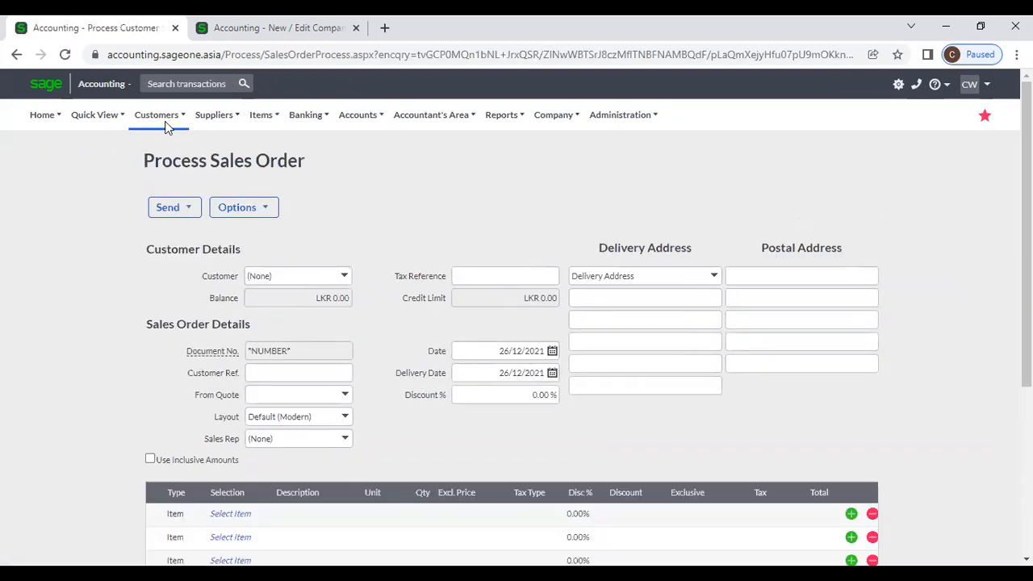
Step: View the actions available for quote QUO0000088 in the customer quotes list and return to the customer sales orders list
click(165, 127)
mouse_move(211, 188)
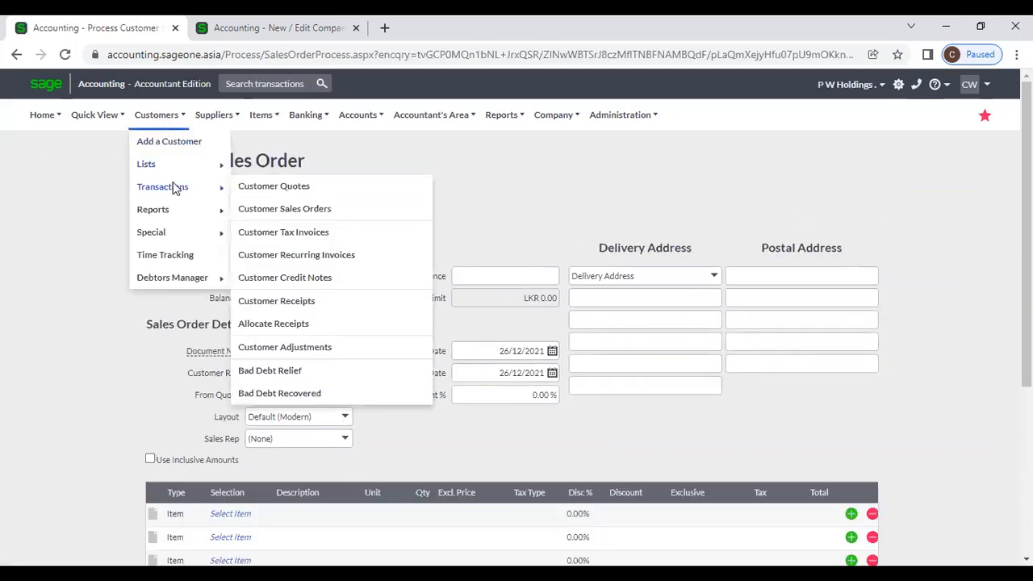
click(299, 187)
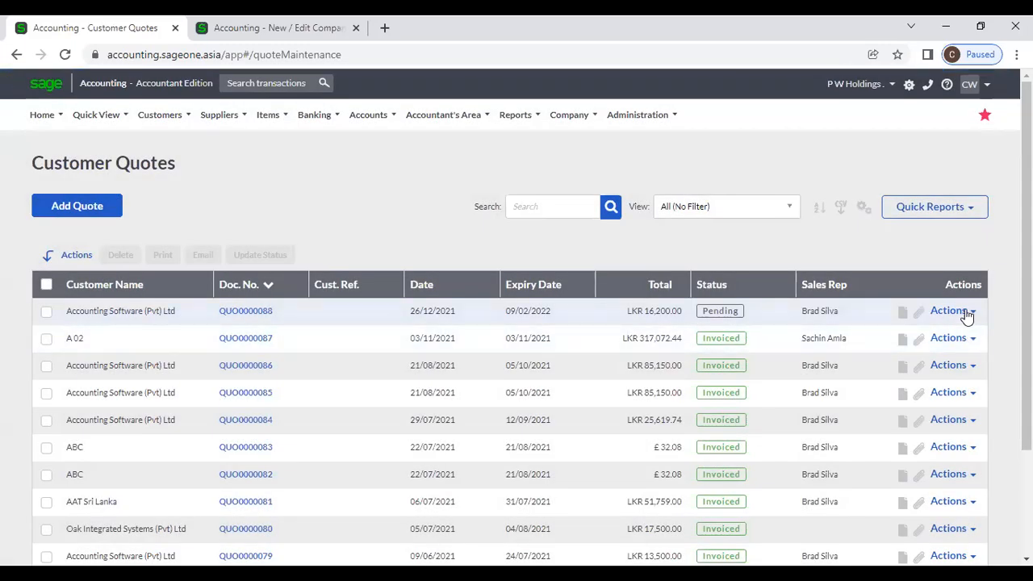
click(967, 315)
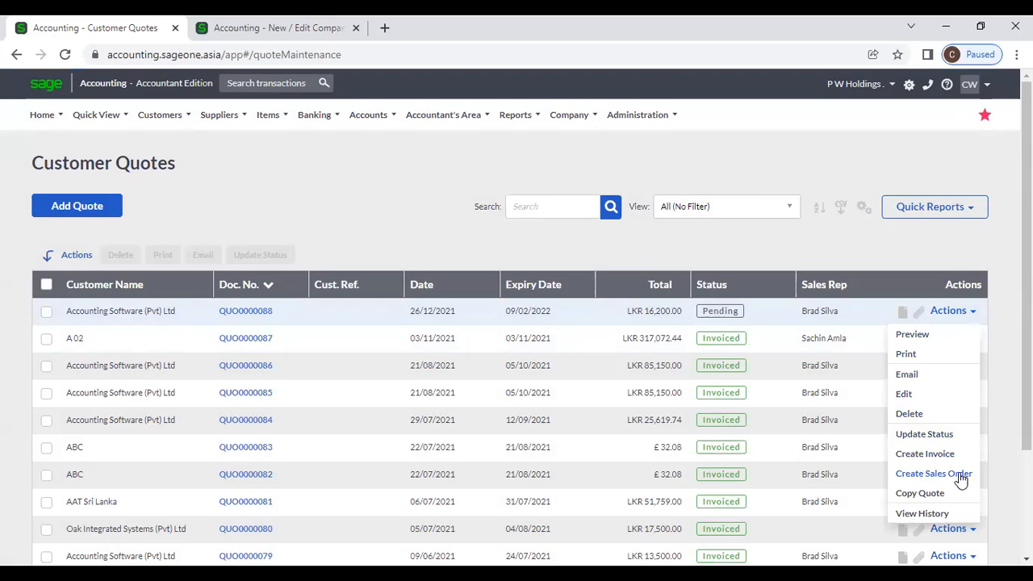
click(337, 182)
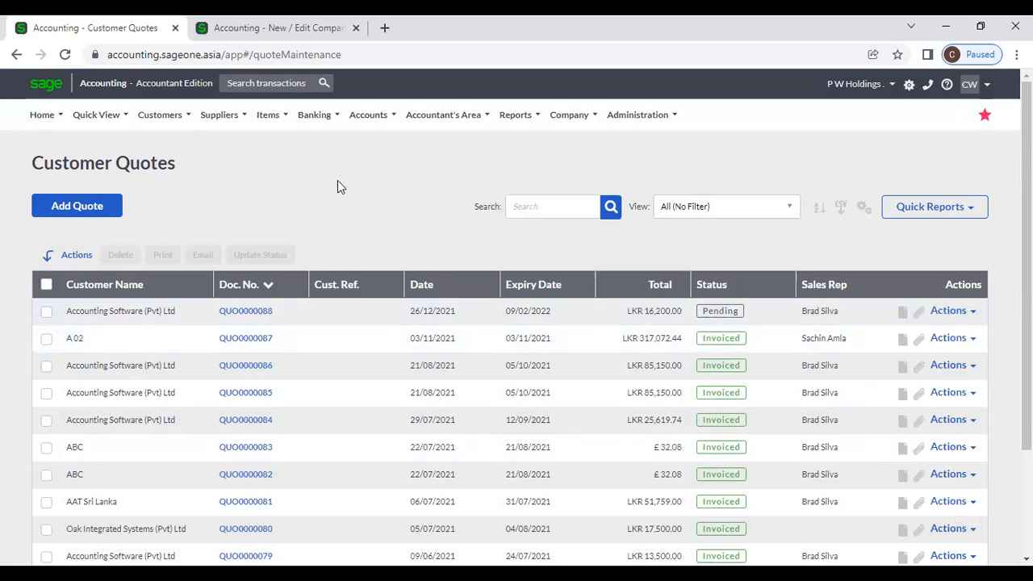
mouse_move(156, 127)
mouse_move(151, 196)
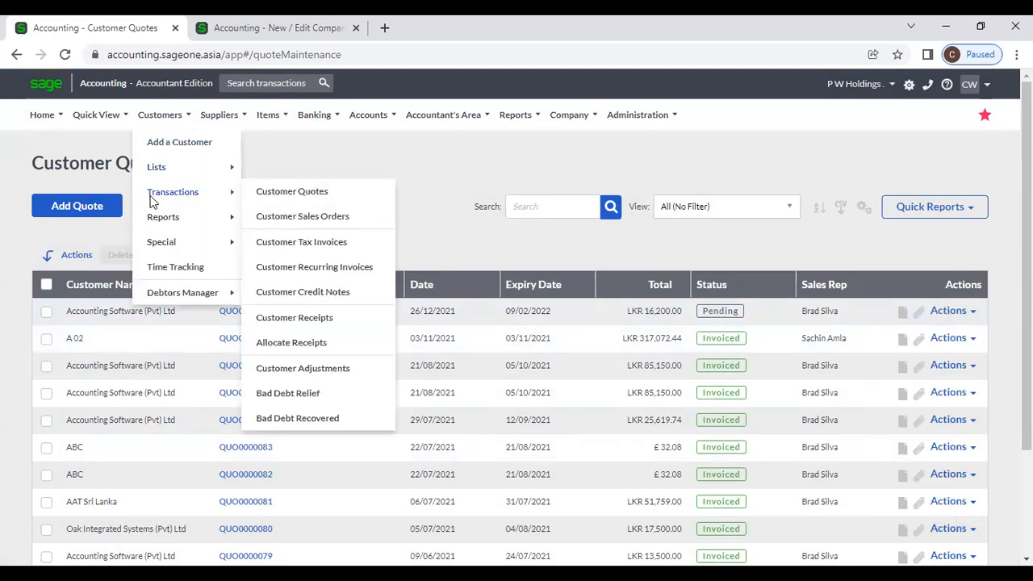
click(294, 216)
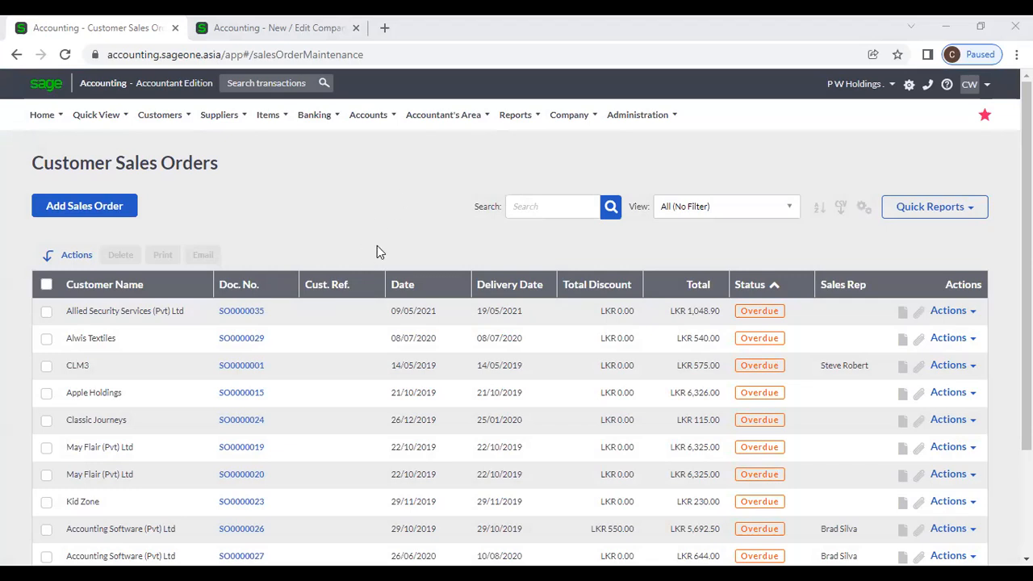
Step: Open the customer tax invoices list and start a new tax invoice
click(170, 121)
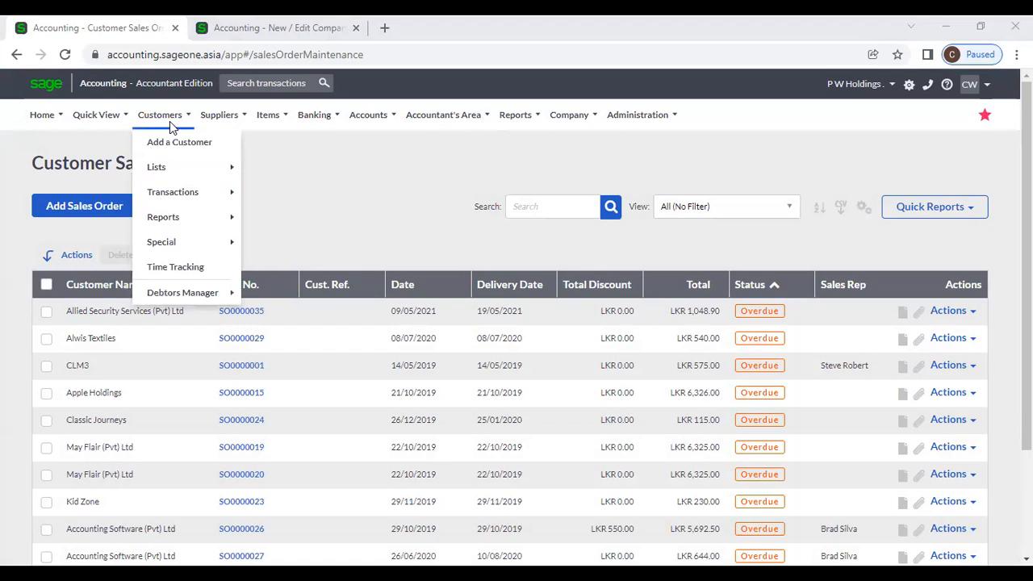
mouse_move(174, 192)
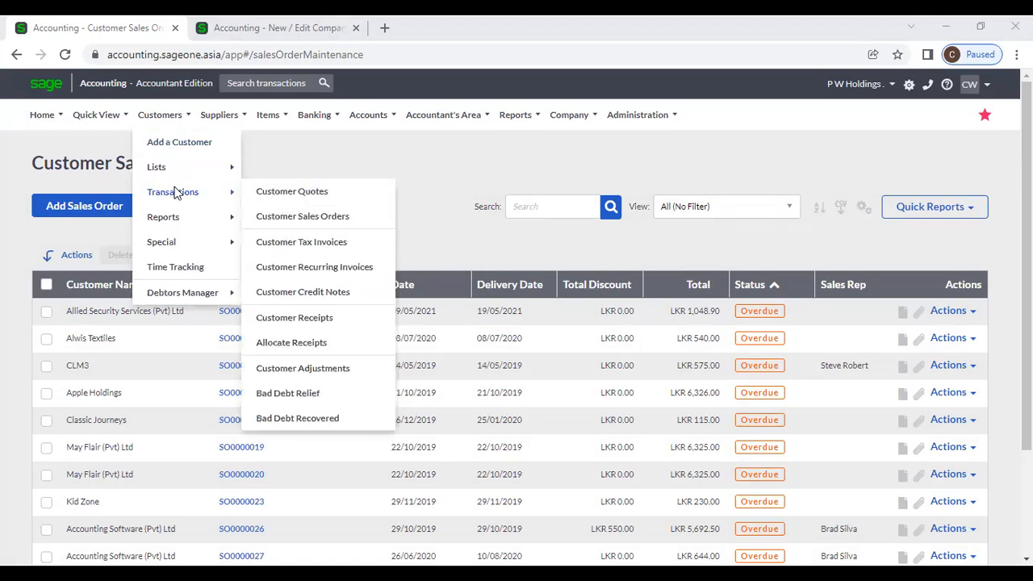
click(343, 245)
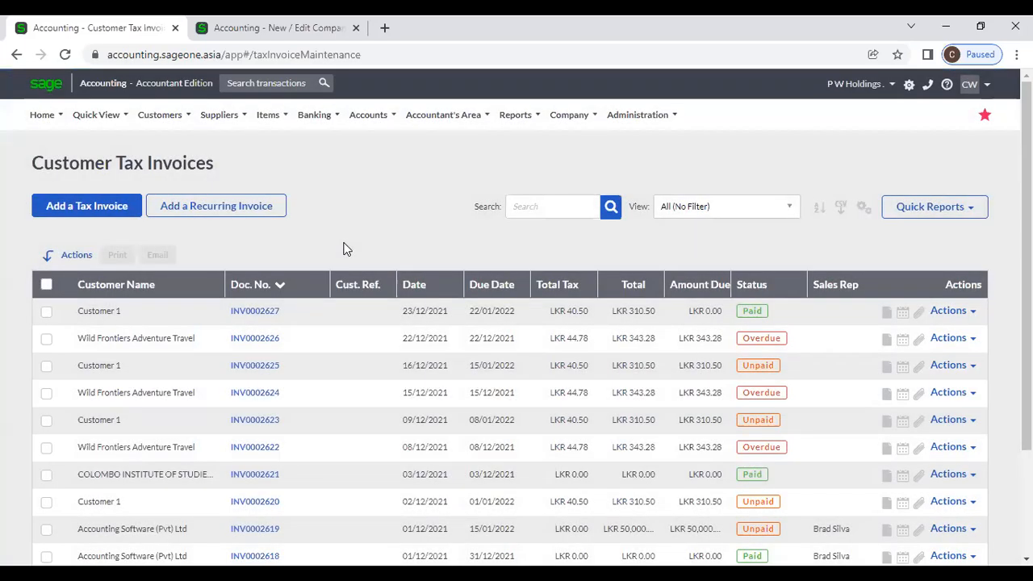
click(127, 209)
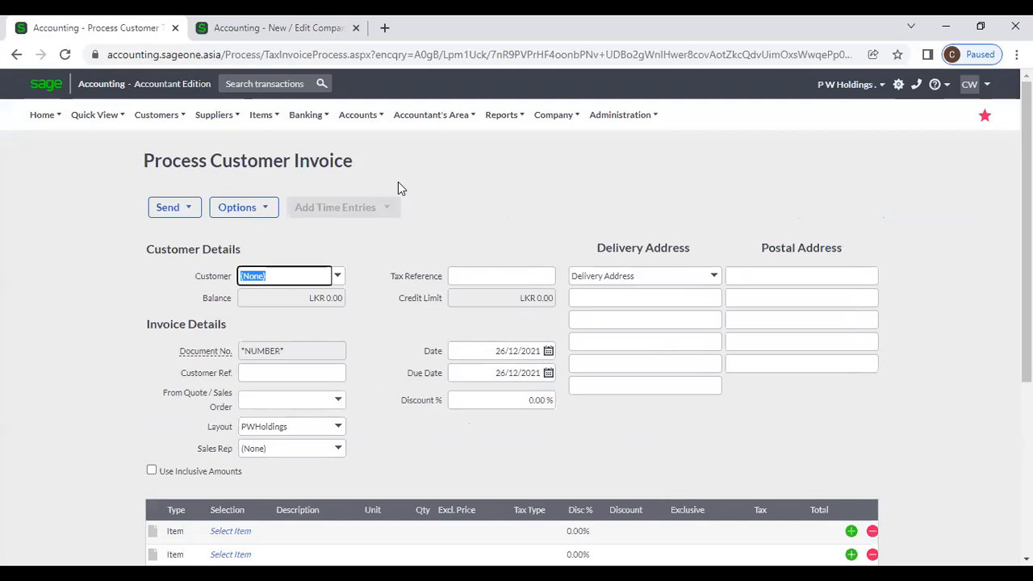
Step: Set the invoice customer to Accounting Software (Pvt) Ltd and dismiss the offer to invoice outstanding sales orders
text(Accounting Software (Pv)
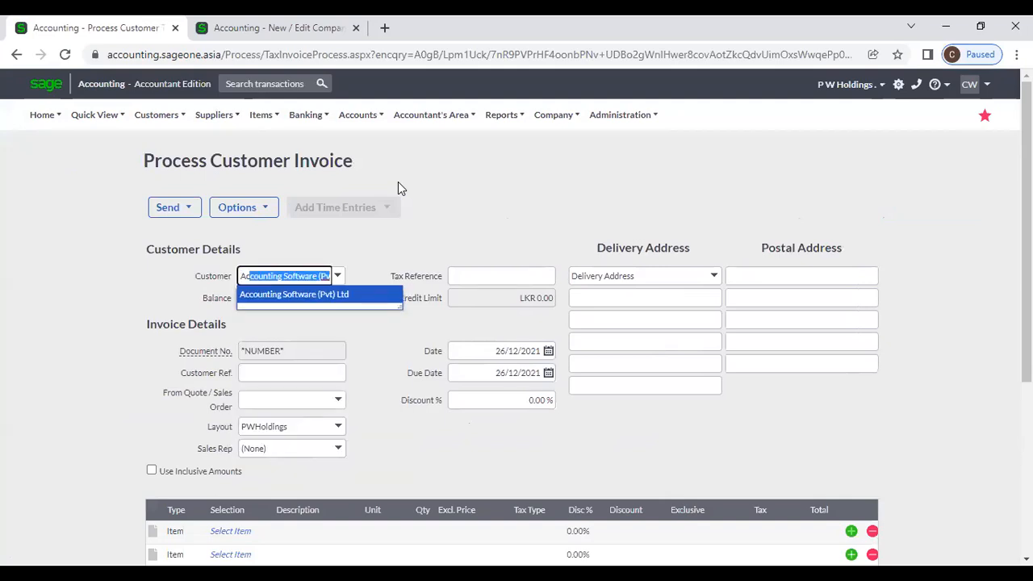
key(Tab)
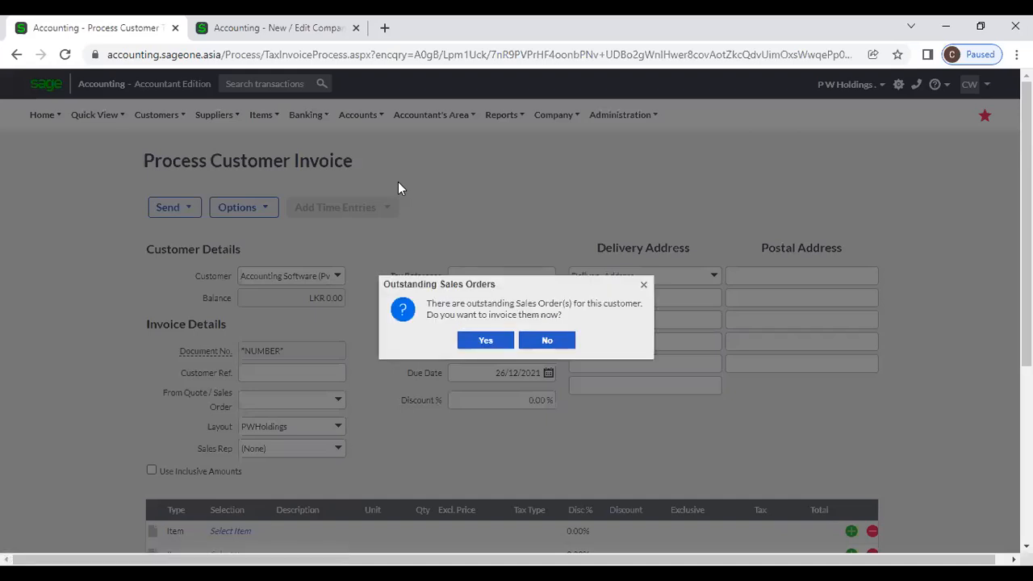
click(642, 289)
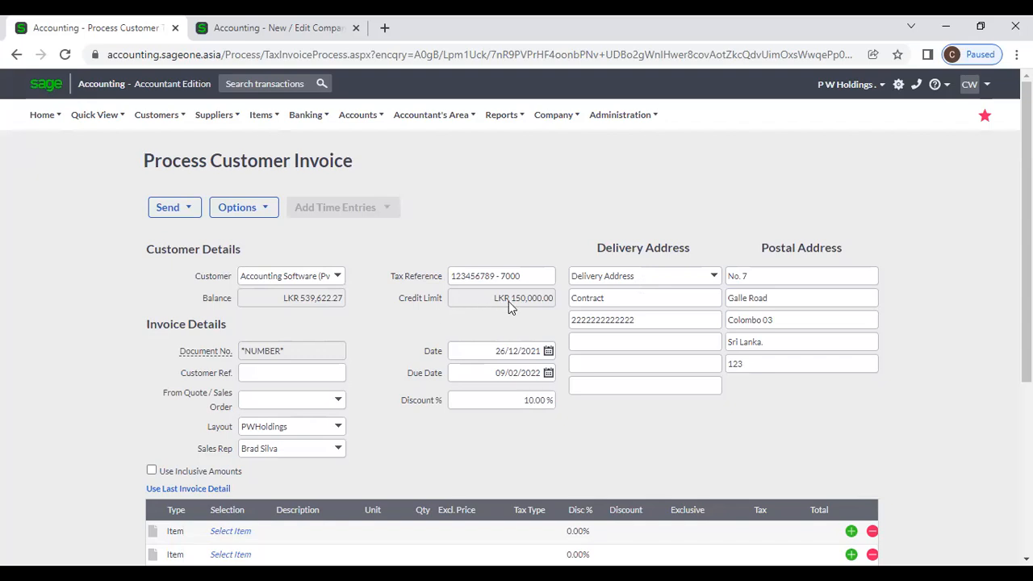
Step: Review the tax reference, due date and discount percentage filled in on the customer invoice
click(474, 282)
click(502, 255)
scroll(786, 344, down, 1)
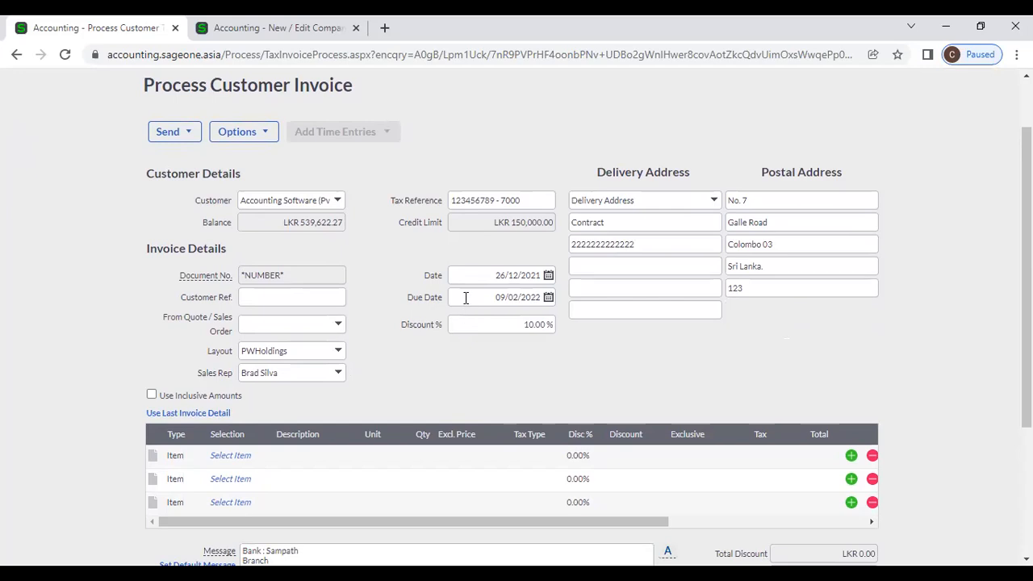
click(466, 298)
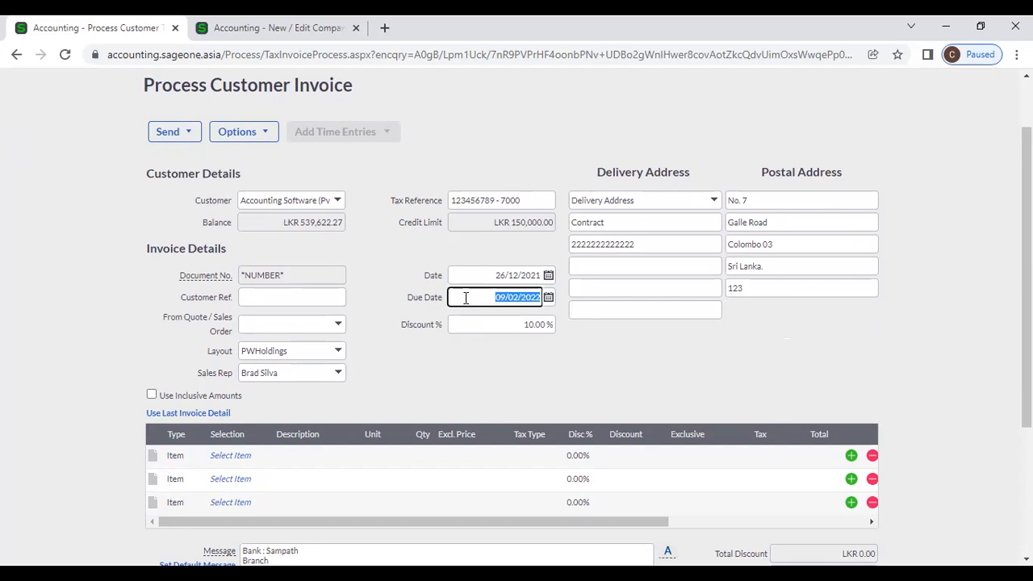
click(484, 326)
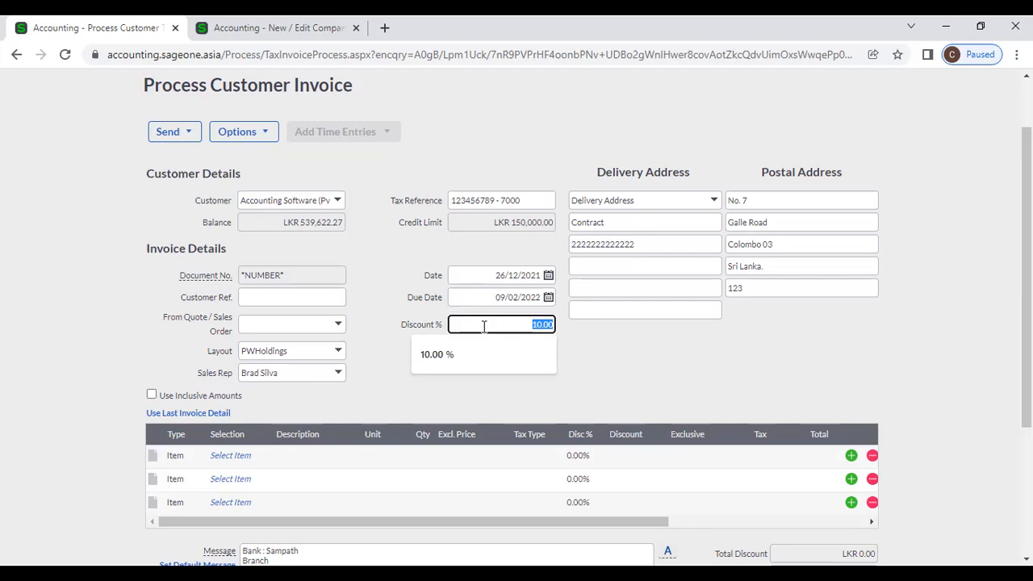
click(371, 189)
Step: Switch to the company settings browser tab and open Accounting Software (Pvt) Ltd's record from the list of customers
click(307, 32)
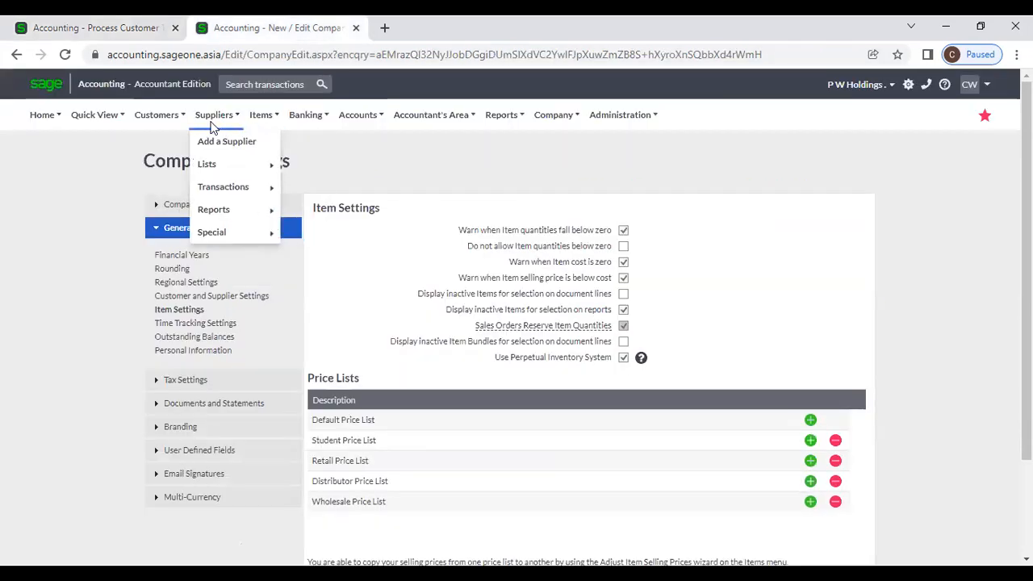
mouse_move(157, 115)
mouse_move(164, 181)
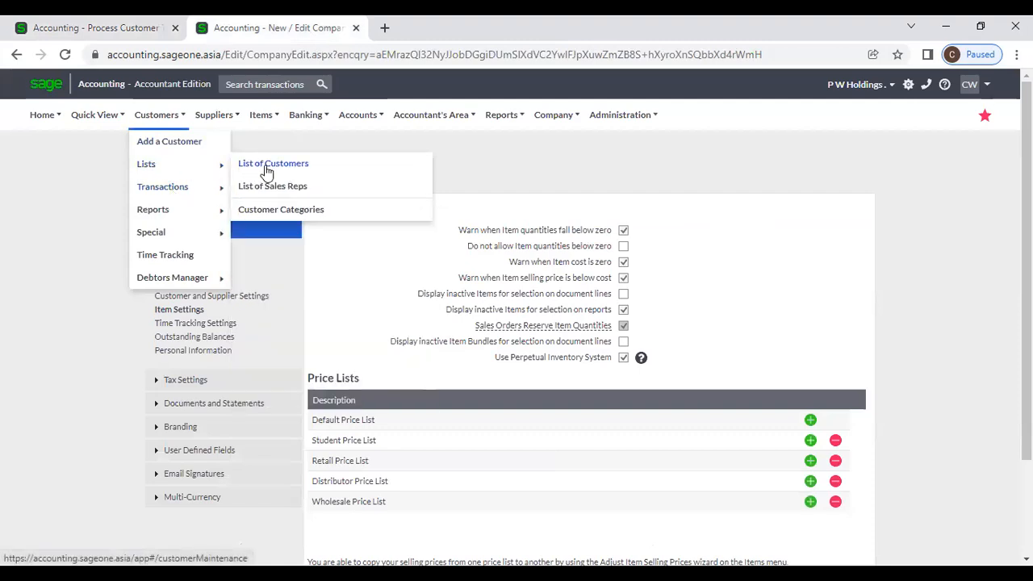
click(267, 166)
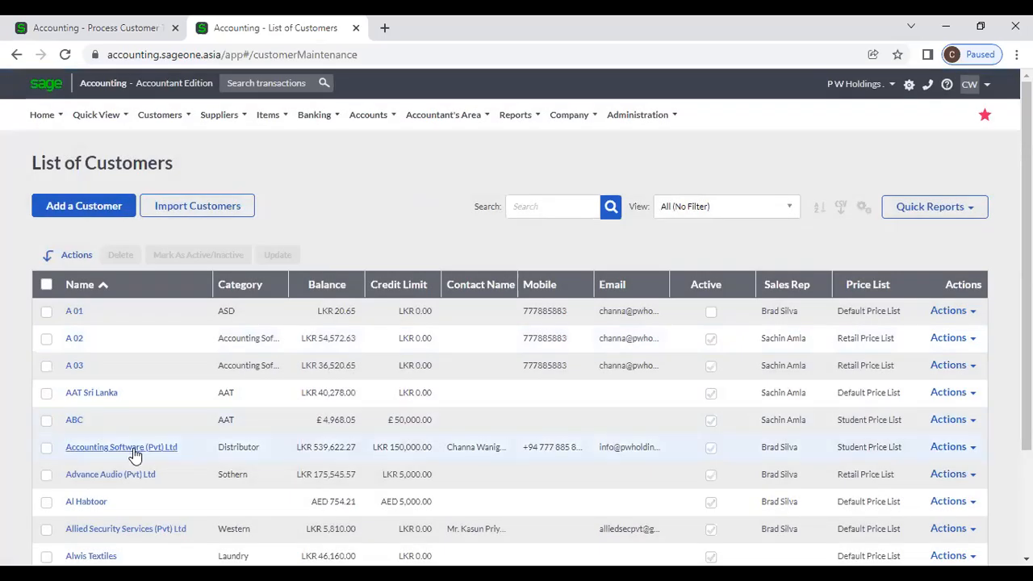
click(121, 447)
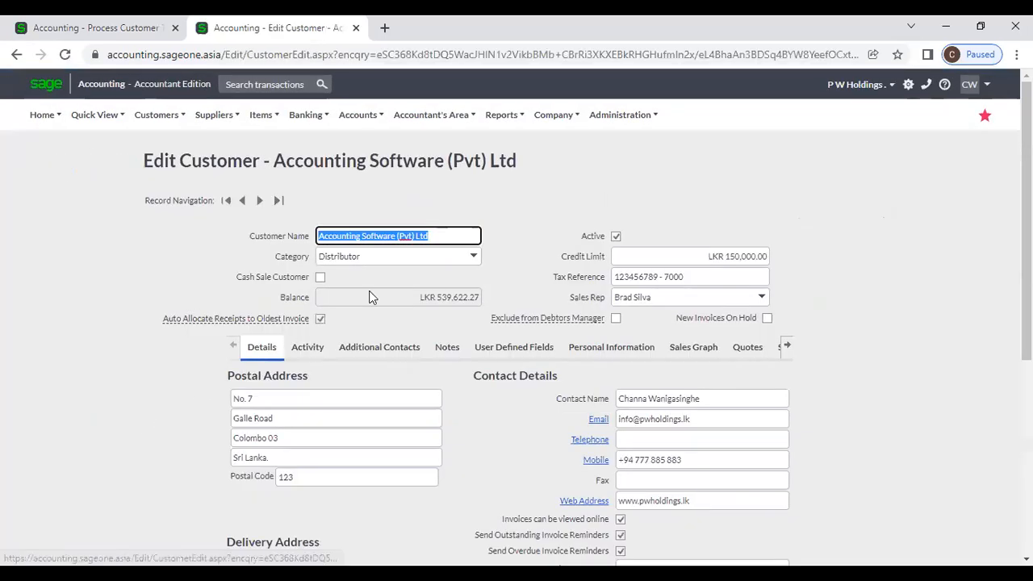
Step: Compare the credit limit and postal address on the customer record with those on the new invoice
click(690, 257)
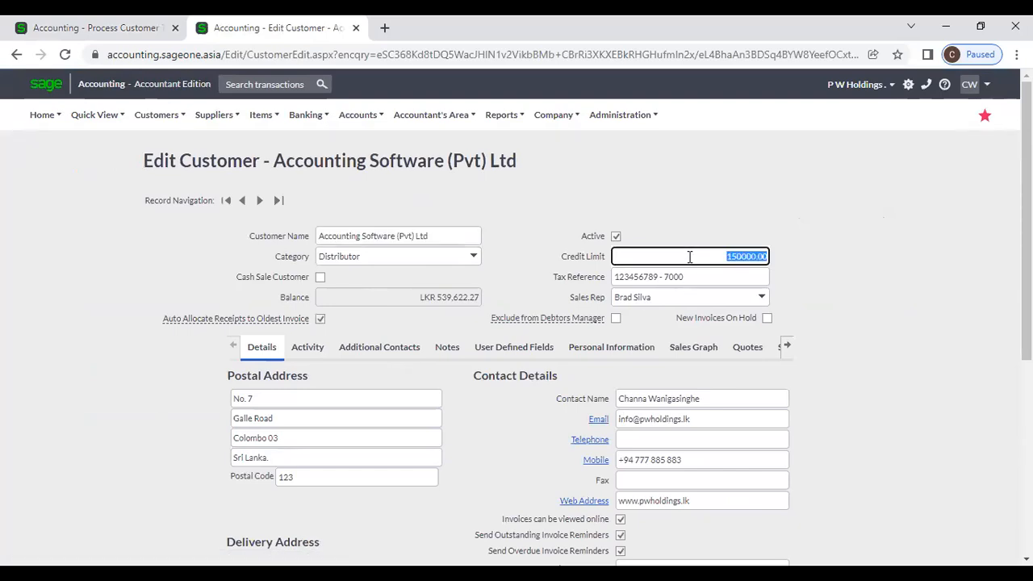
click(67, 32)
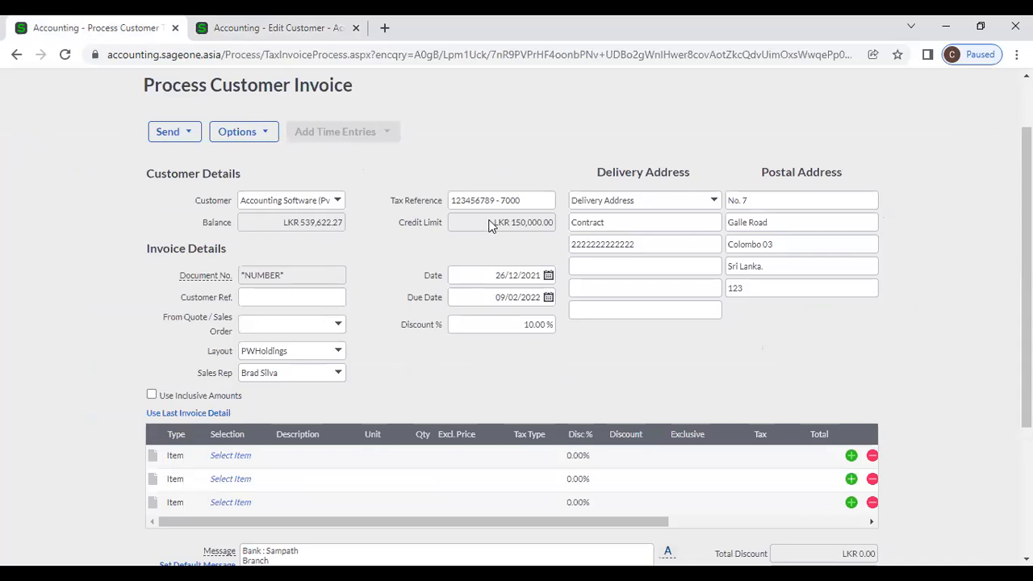
click(266, 31)
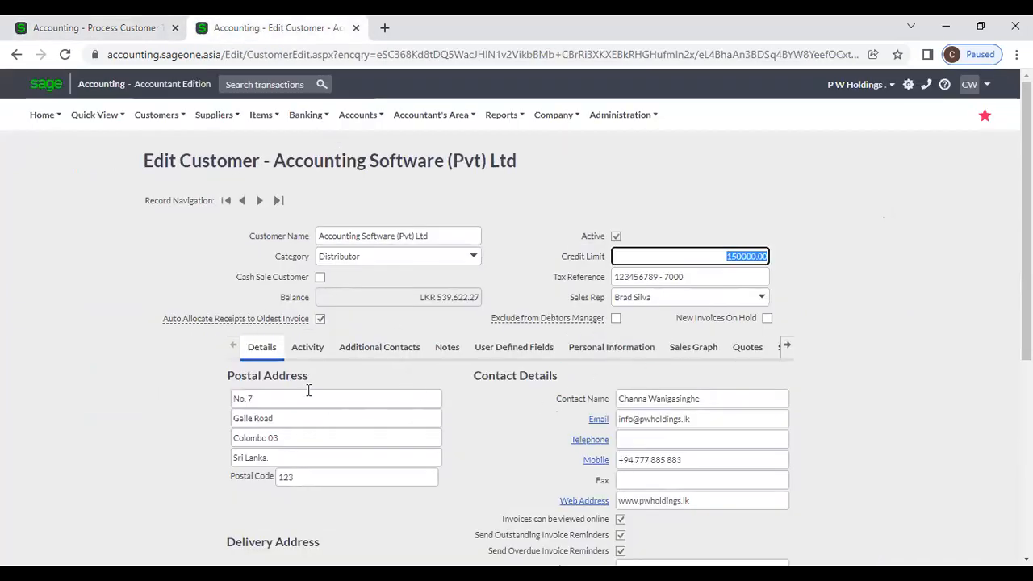
click(111, 31)
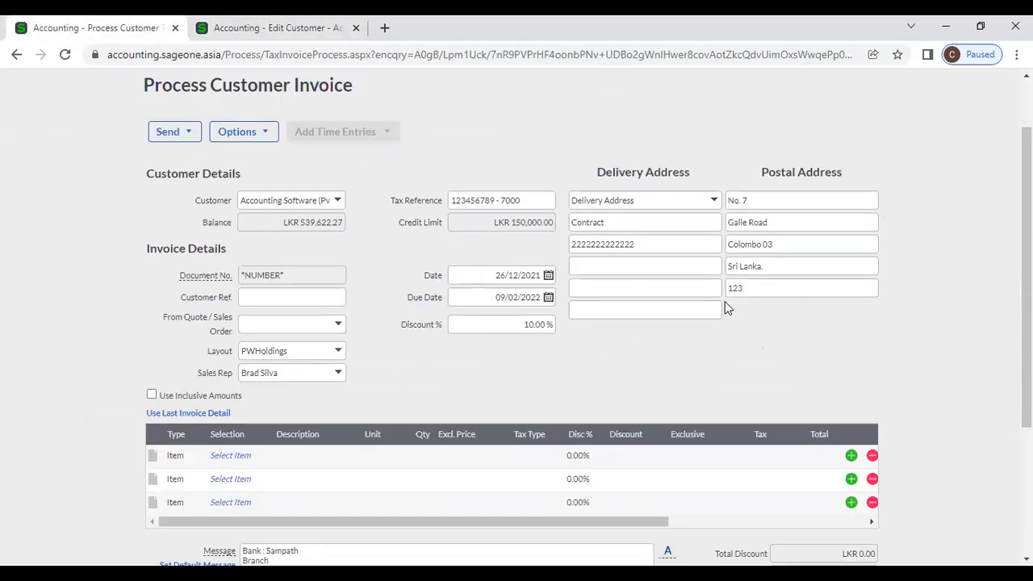
Step: Compare the customer record's due date for payment setting with the due date on the invoice
click(307, 27)
scroll(649, 456, down, 4)
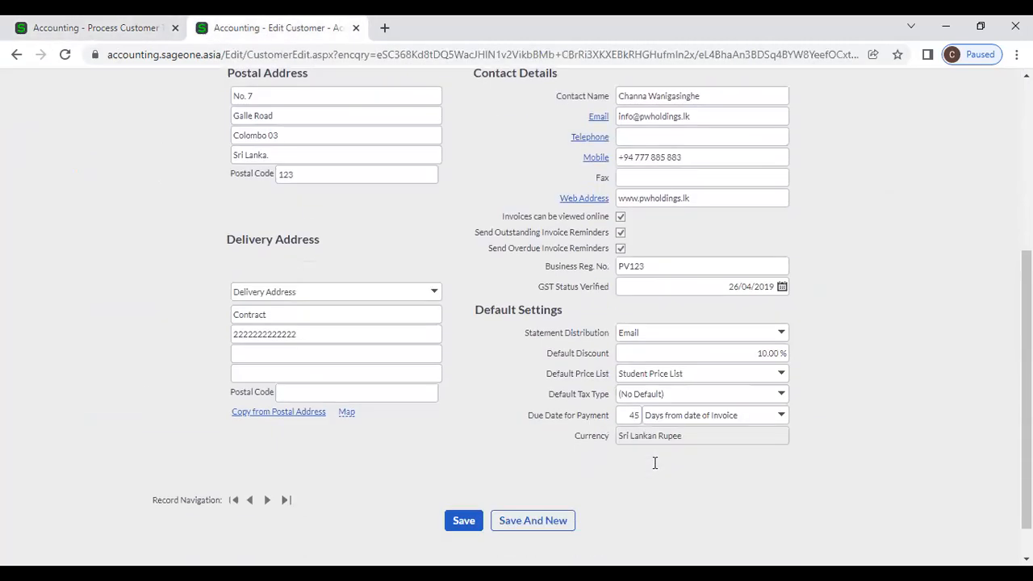
double_click(624, 419)
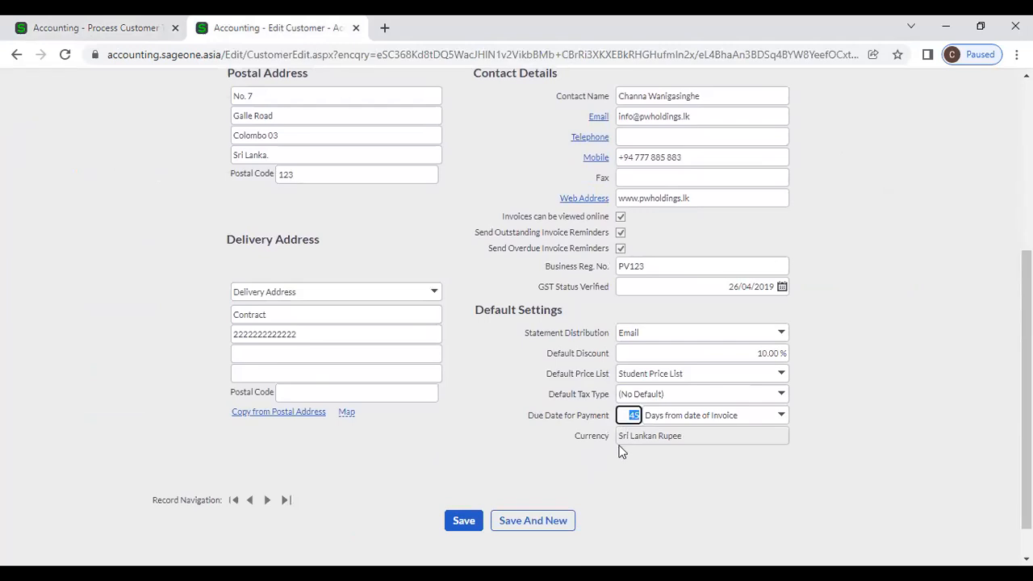
click(103, 32)
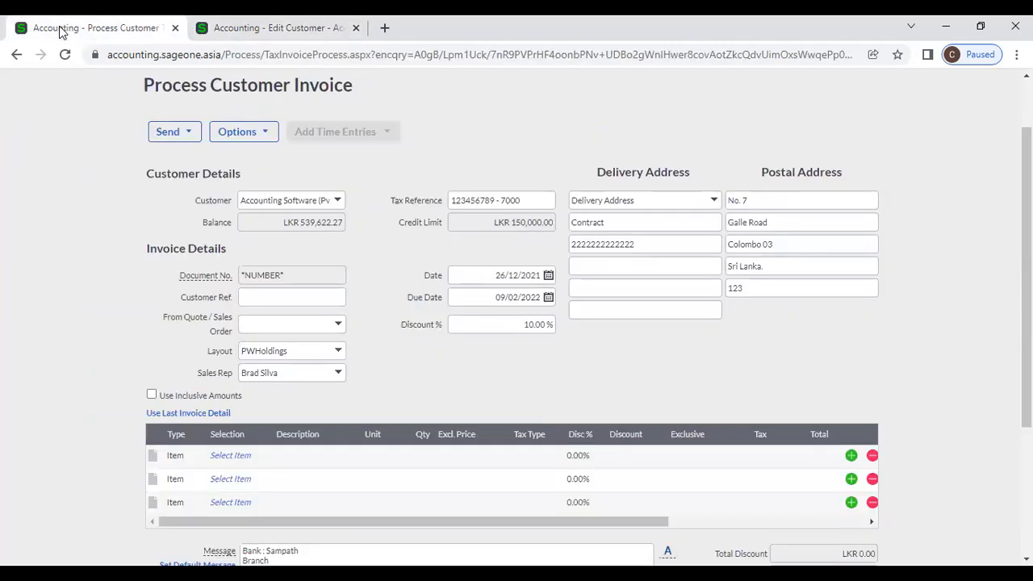
click(498, 300)
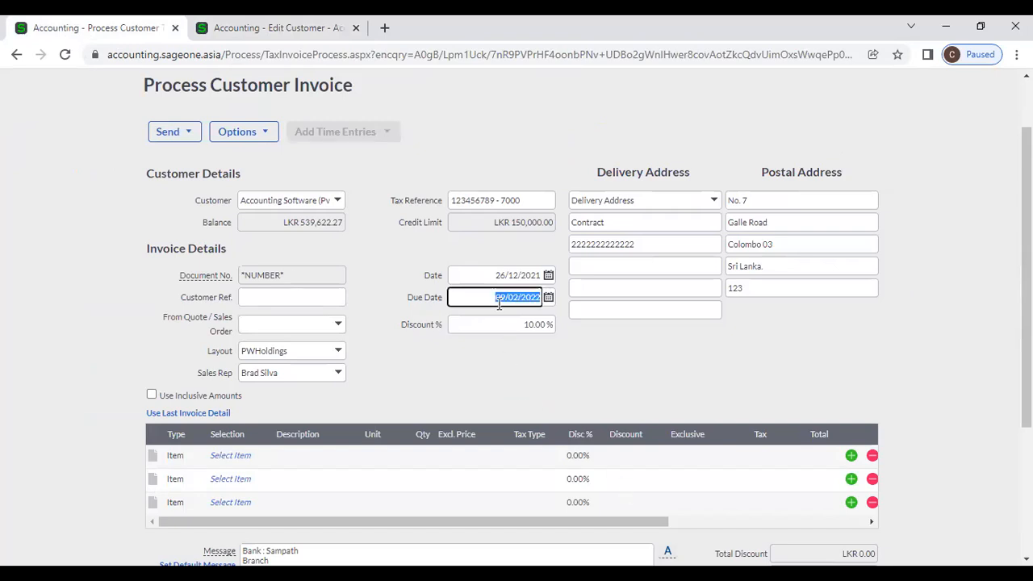
Step: Compare the default discount on the customer record with the discount percentage on the invoice
click(299, 33)
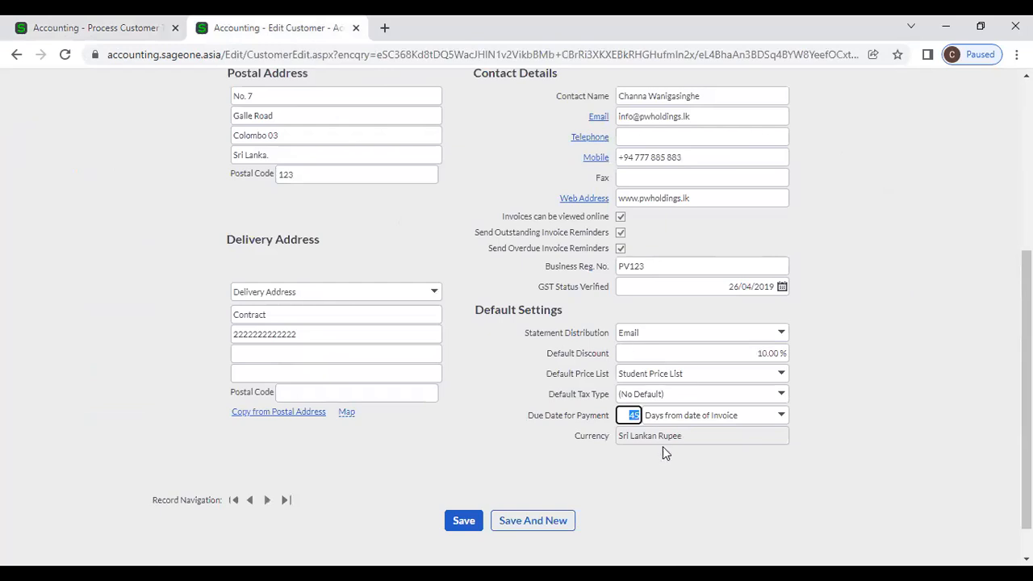
click(679, 349)
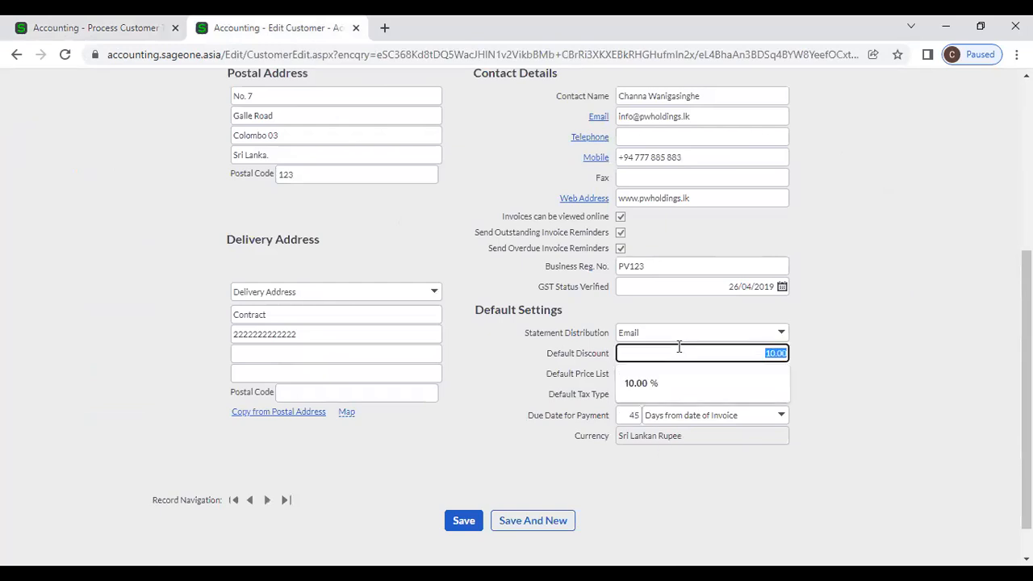
click(87, 27)
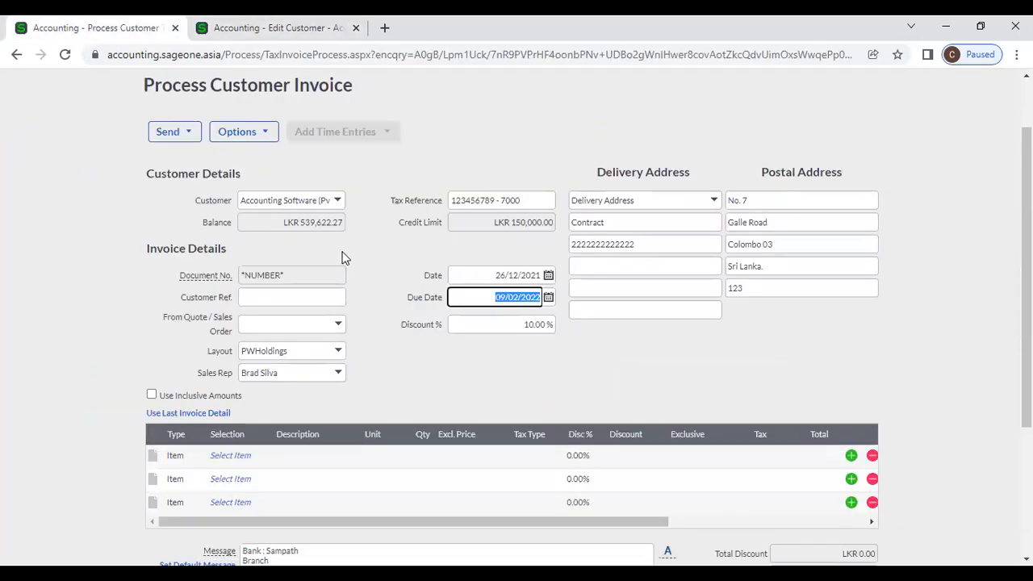
click(511, 325)
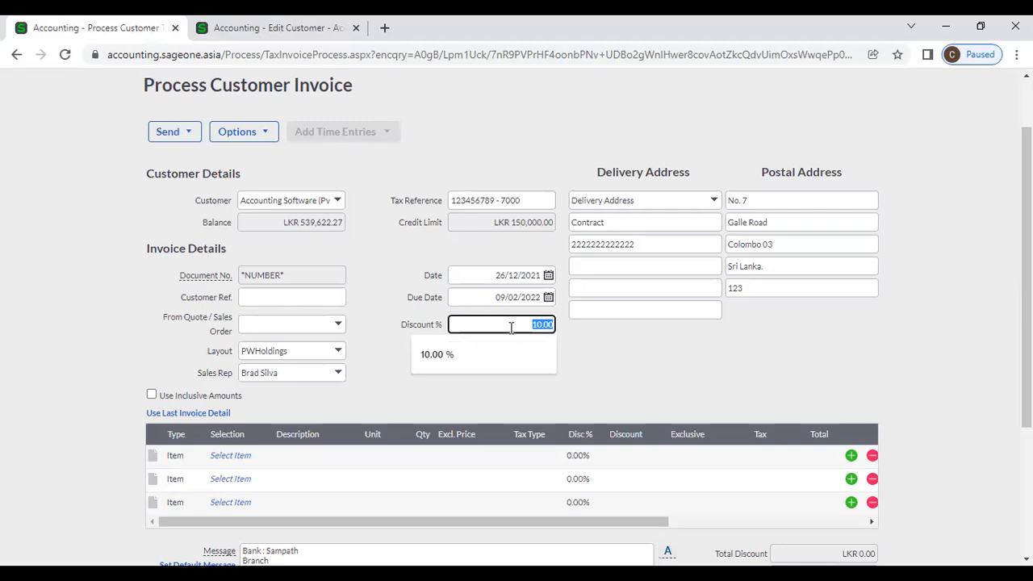
click(674, 377)
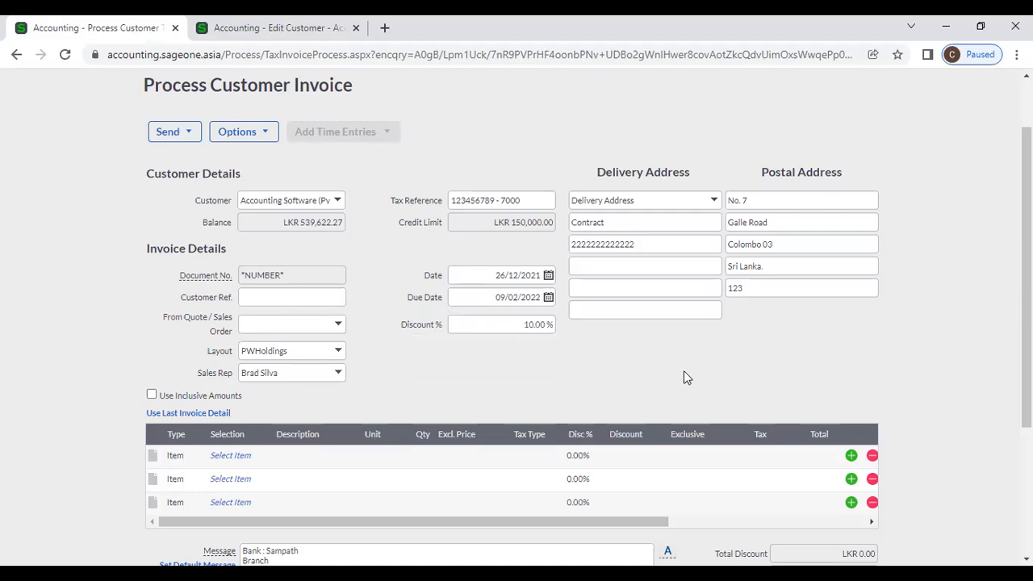
Step: Add item 02-SSC-2539, SONICWAVE 231C WIRELESS ACCESS POINT, to the first invoice line
scroll(482, 410, down, 1)
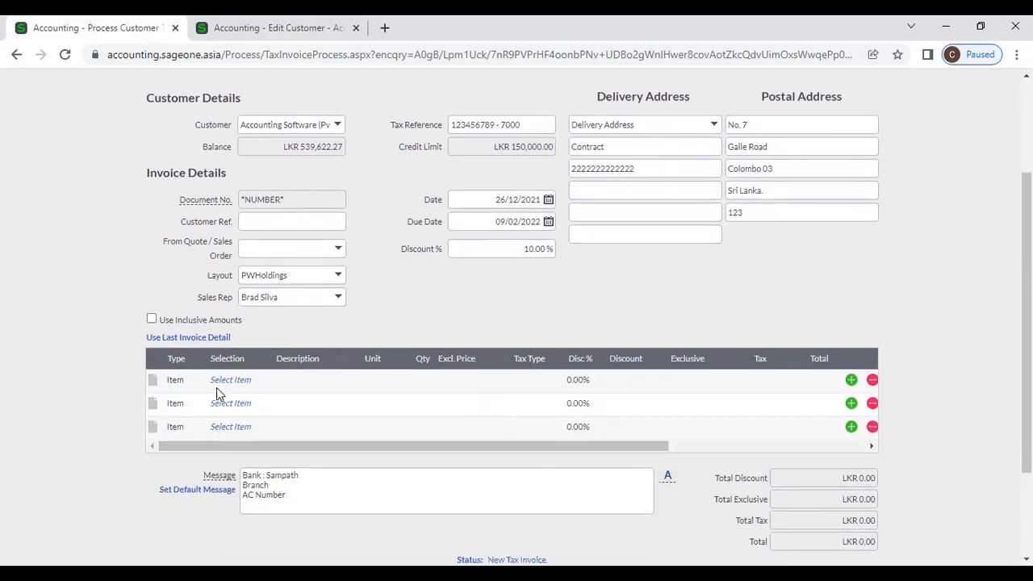
click(253, 377)
click(262, 384)
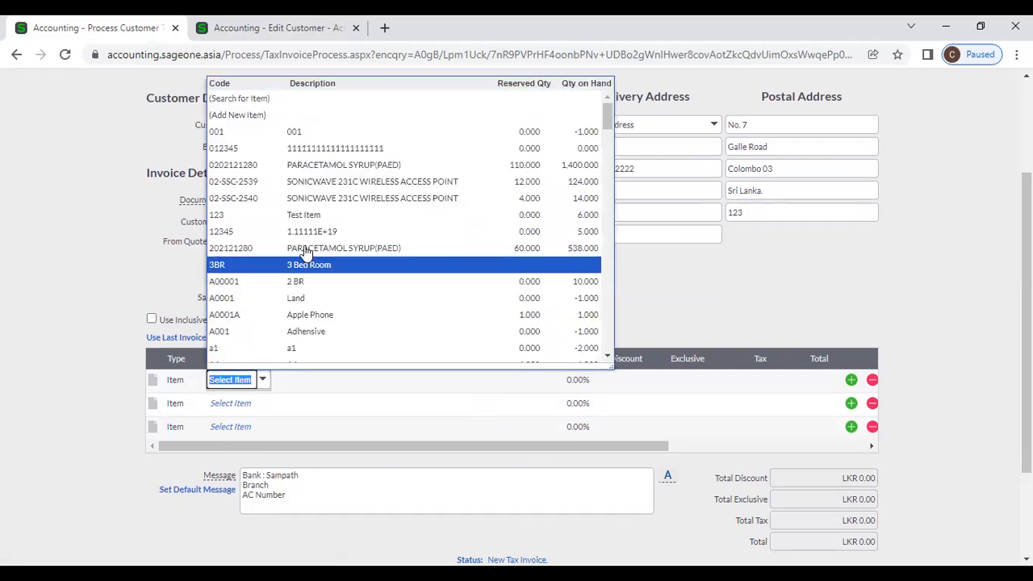
click(327, 183)
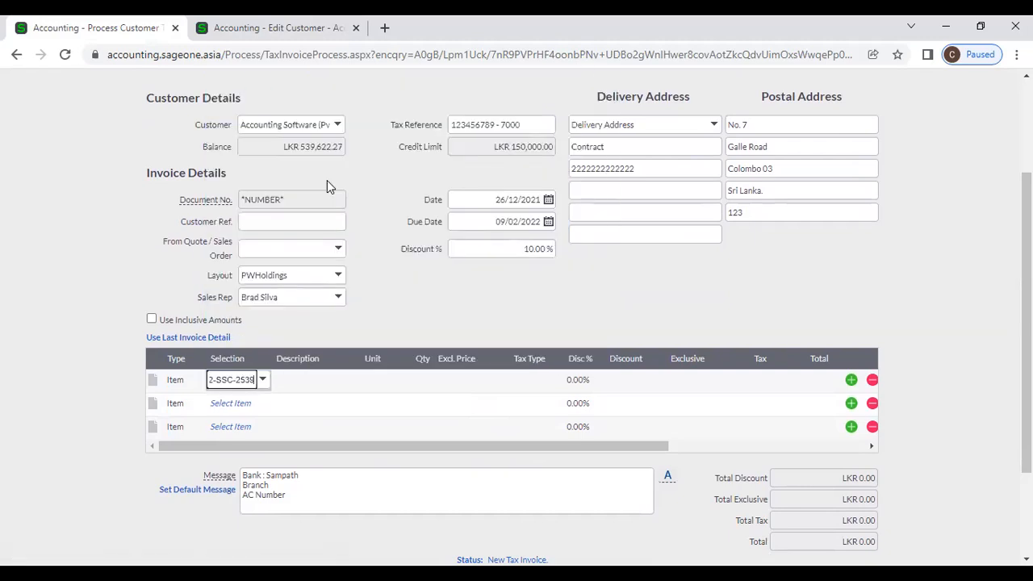
key(Tab)
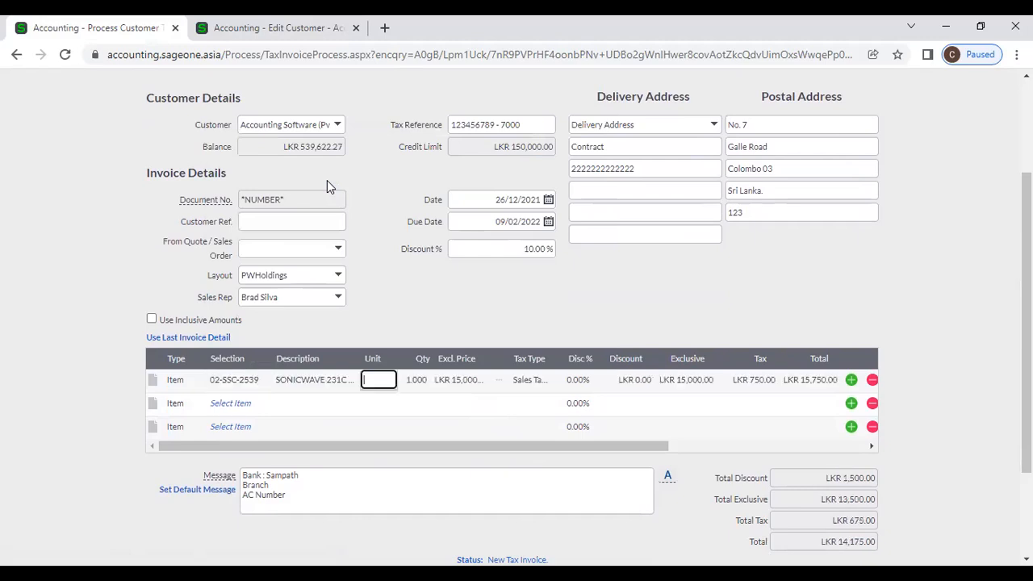
Step: Change the first line's item to SBCC, Sage Business Cloud Accounting, with an exclusive price of 15000
click(258, 383)
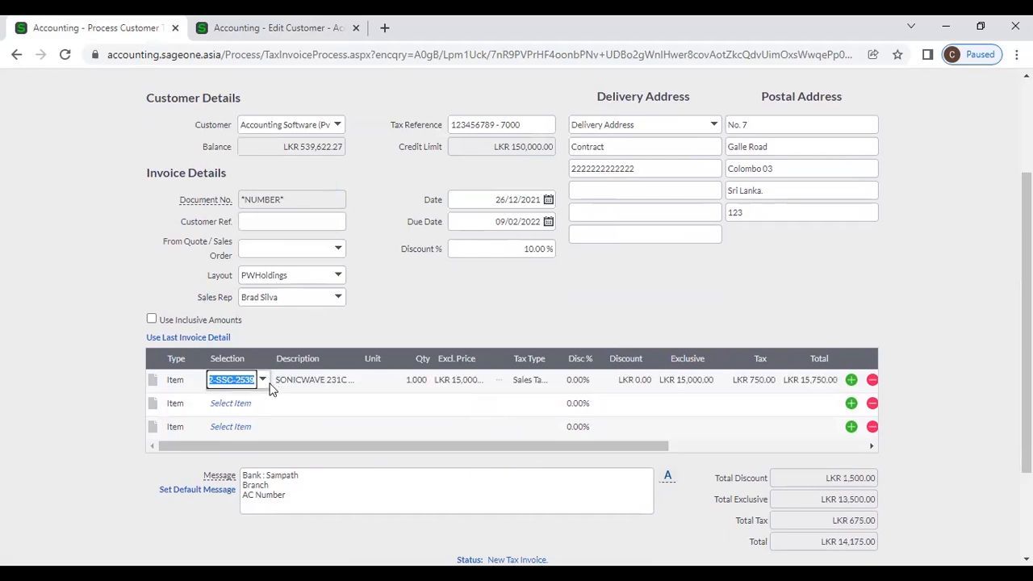
click(263, 383)
text(sa)
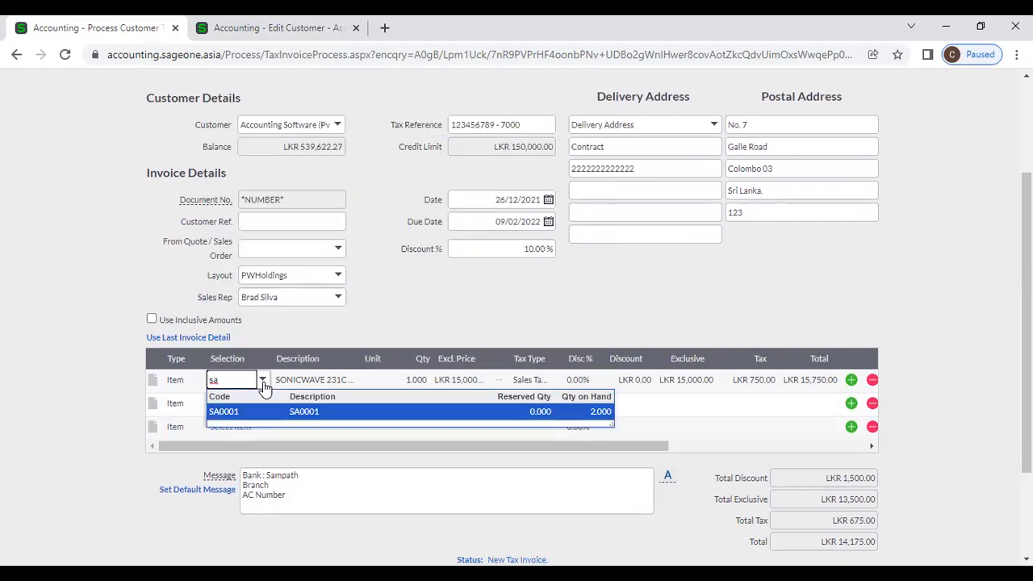
key(BackSpace)
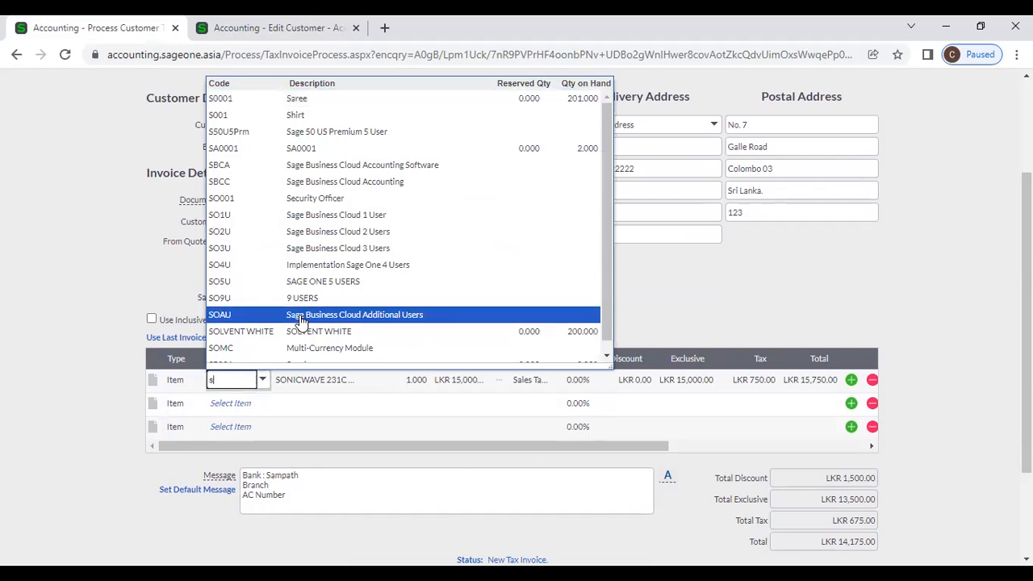
click(315, 182)
click(378, 380)
key(Tab)
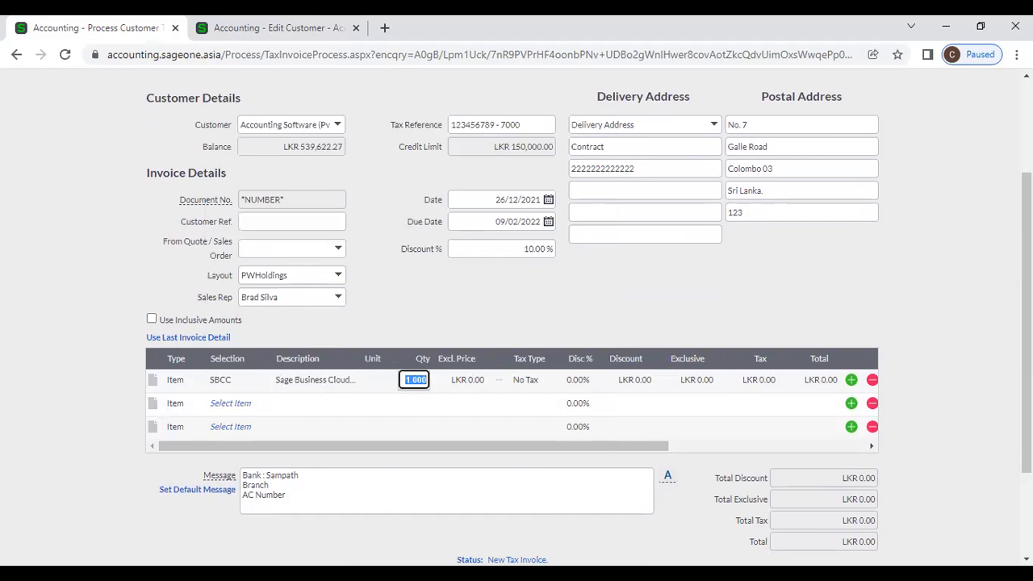
key(Tab)
text(15000)
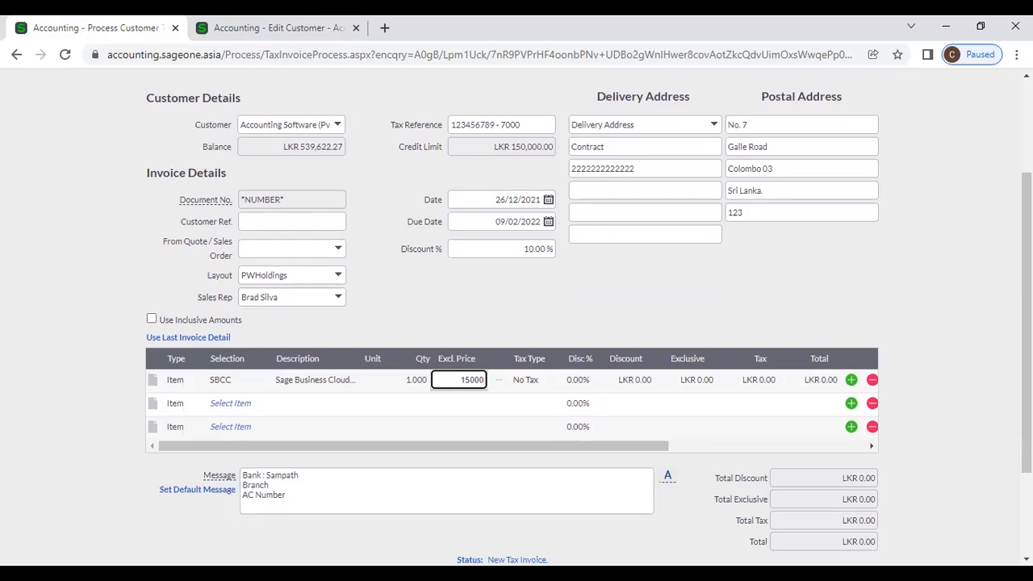
key(Tab)
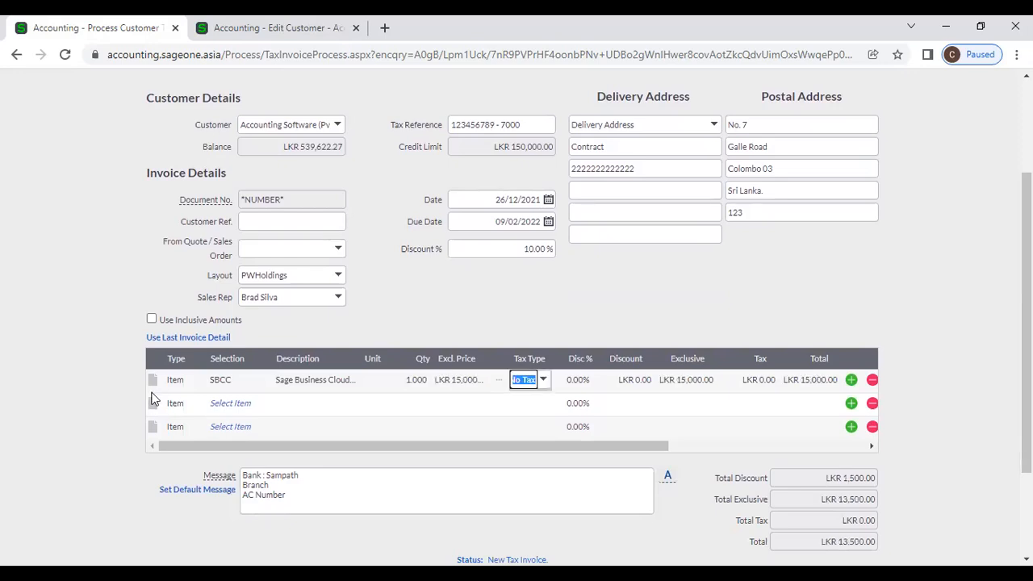
Step: Replace SBCC on the first invoice line with item 02-SSC-2539, SONICWAVE 231C WIRELESS ACCESS POINT
click(238, 380)
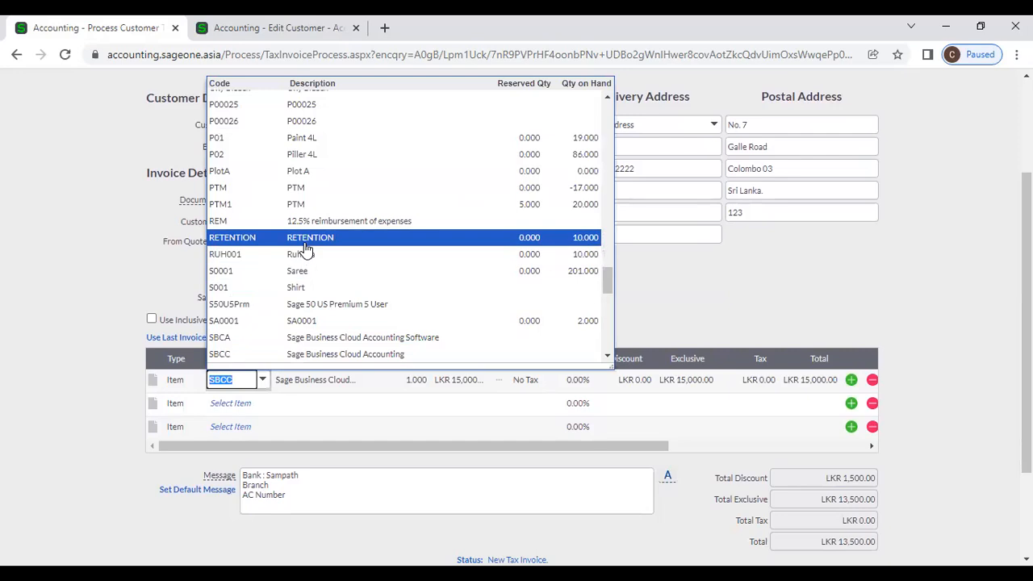
scroll(306, 250, up, 15)
scroll(305, 251, up, 10)
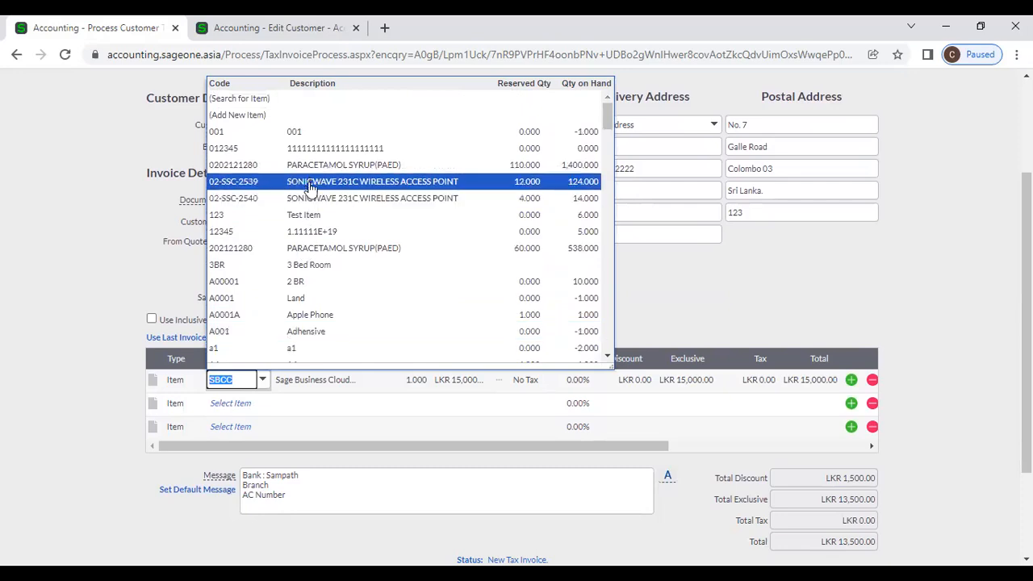
click(316, 183)
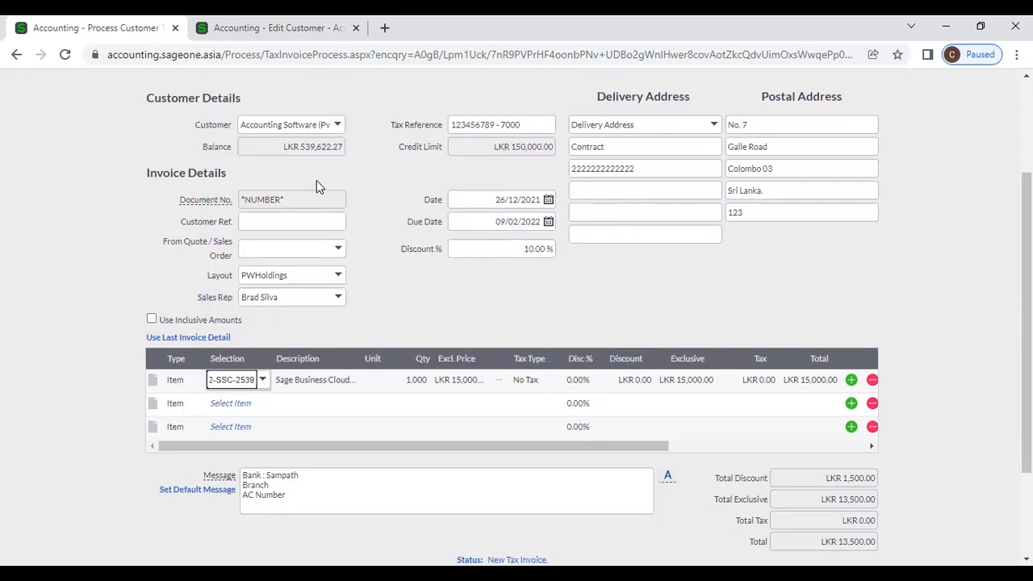
click(246, 385)
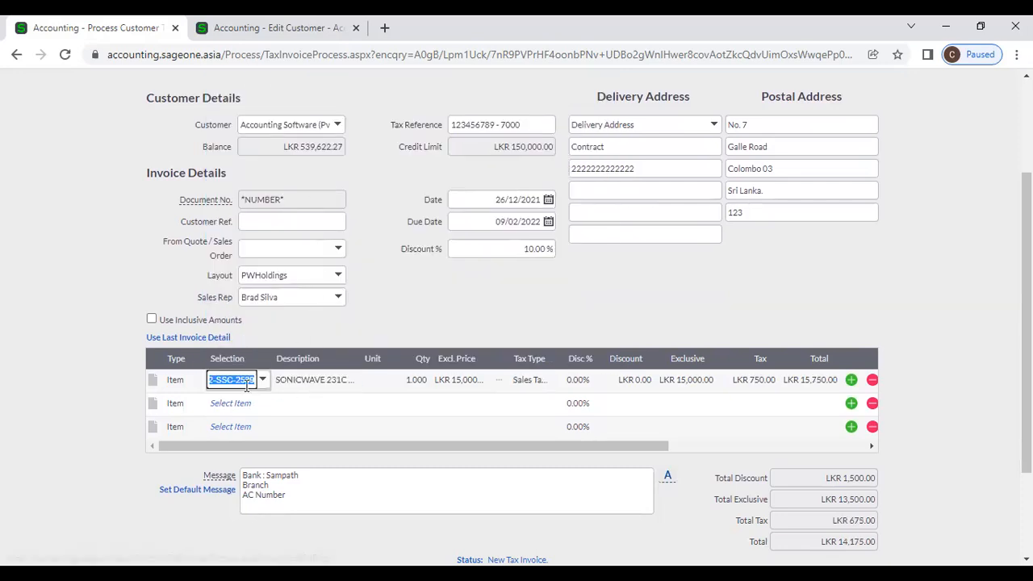
Step: Widen the first line's item selection list and review the reserved and on-hand quantities of the items
click(263, 383)
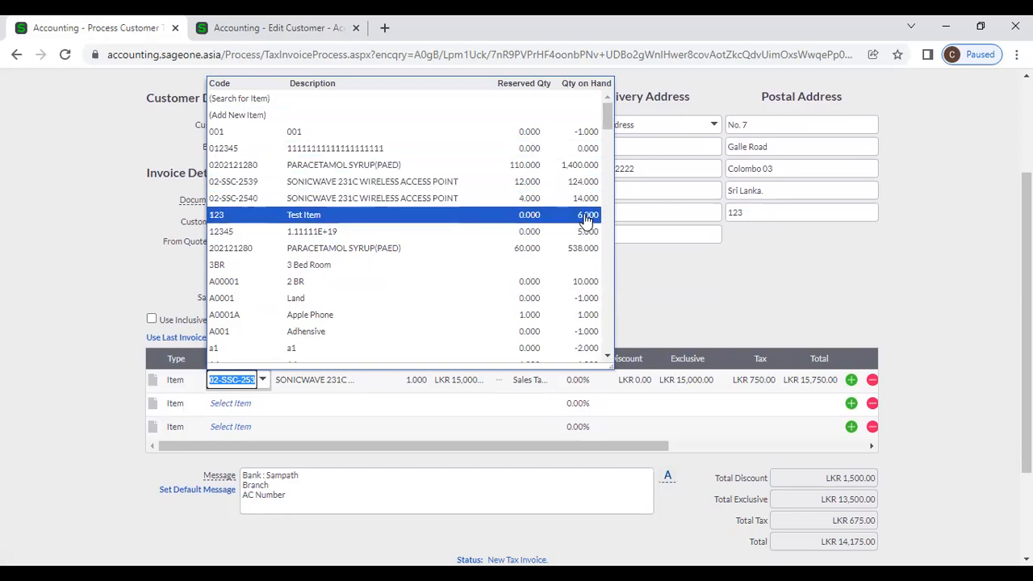
scroll(592, 297, down, 5)
scroll(592, 297, down, 20)
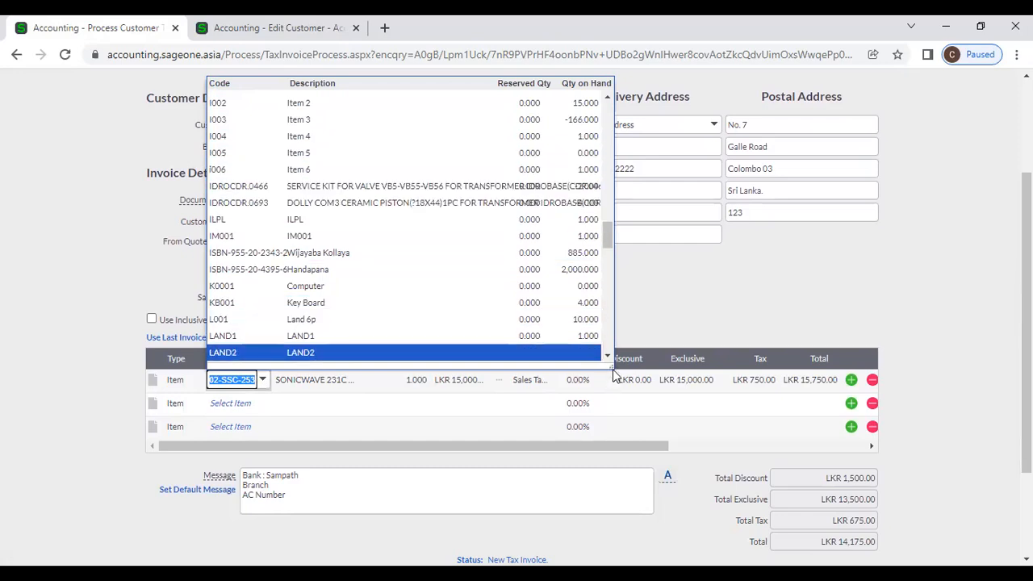
drag(614, 373, 817, 361)
scroll(732, 288, down, 5)
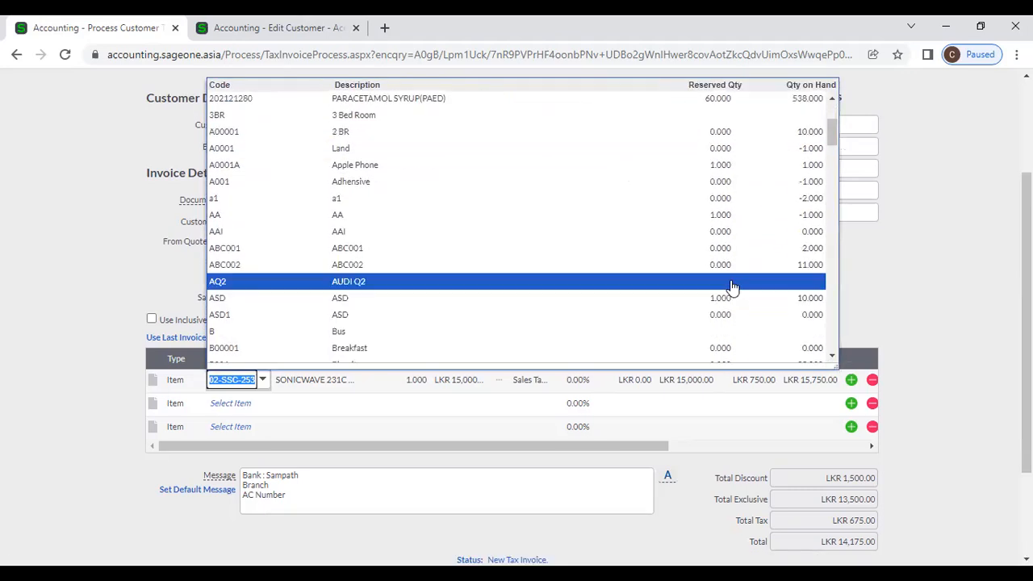
scroll(732, 288, up, 6)
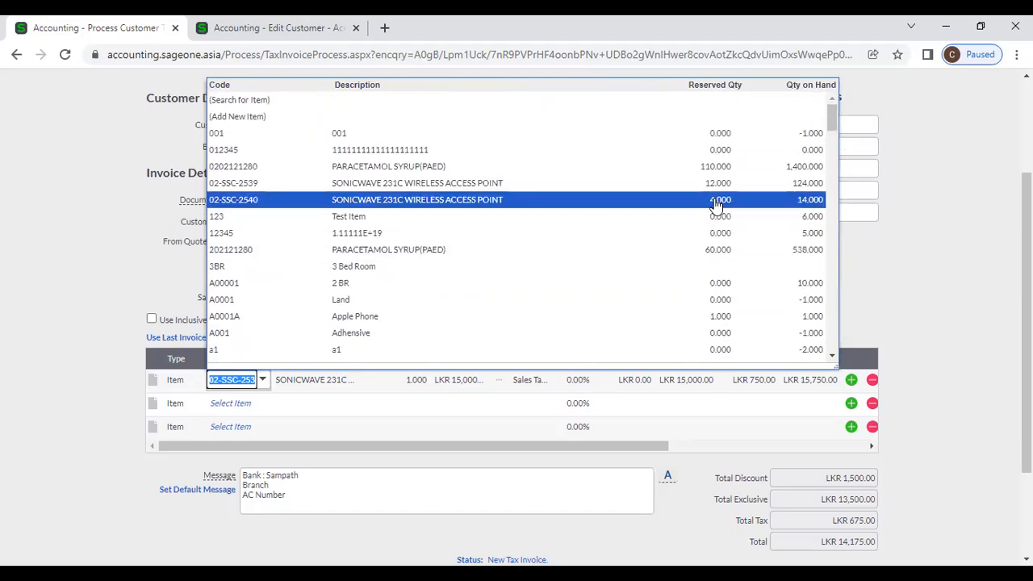
scroll(708, 207, down, 3)
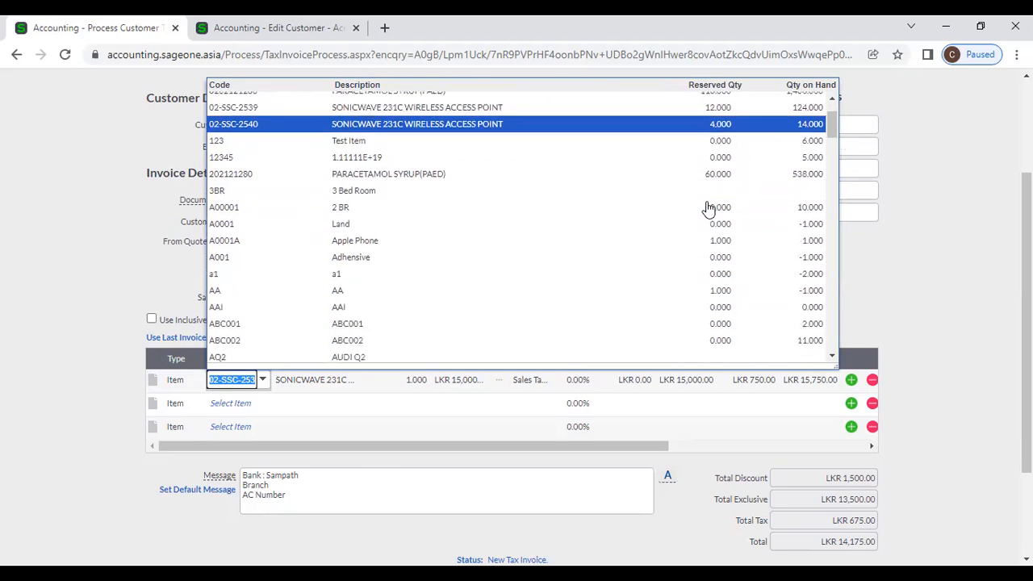
scroll(671, 285, down, 3)
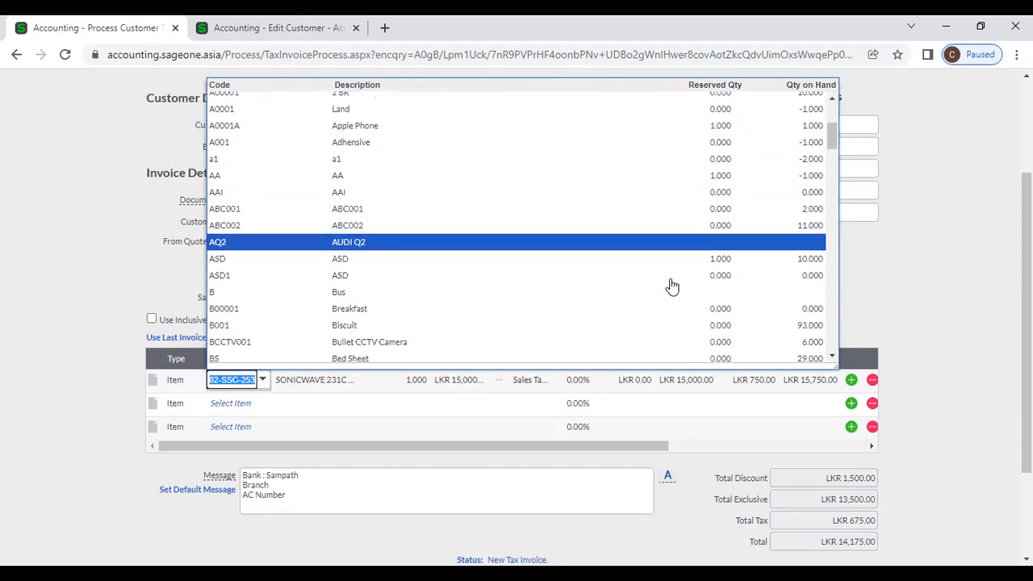
scroll(664, 205, down, 2)
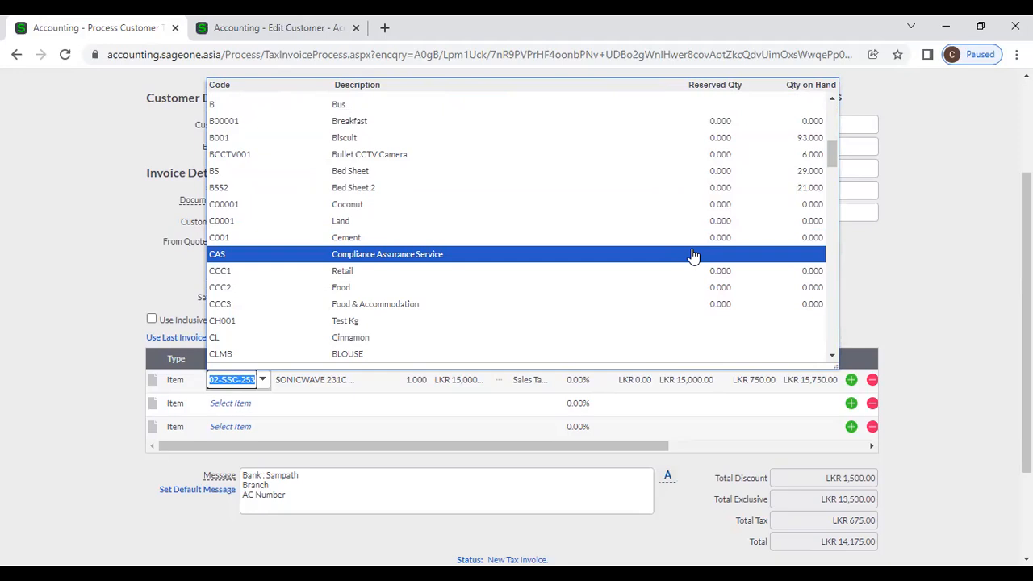
scroll(693, 281, down, 5)
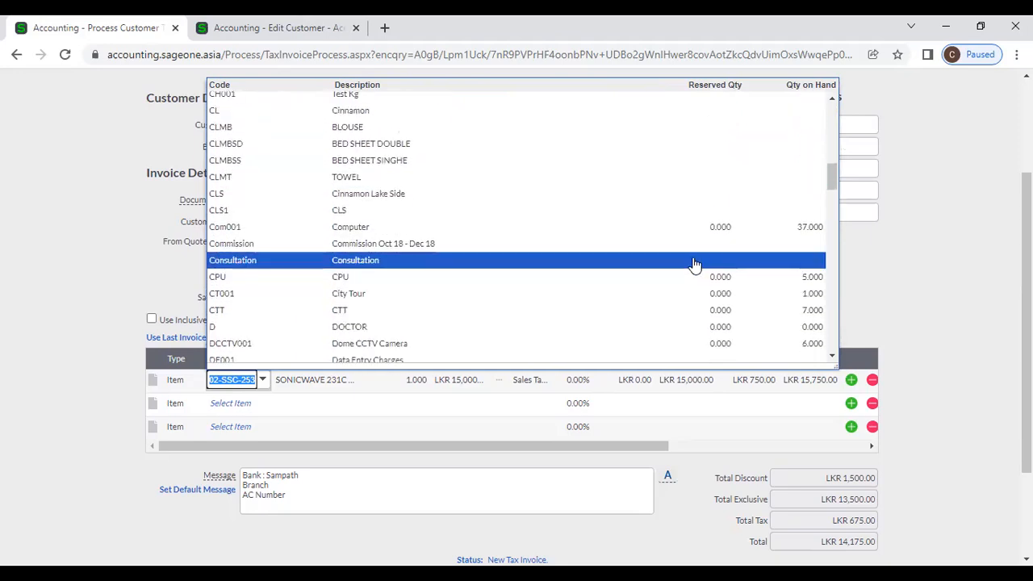
click(912, 284)
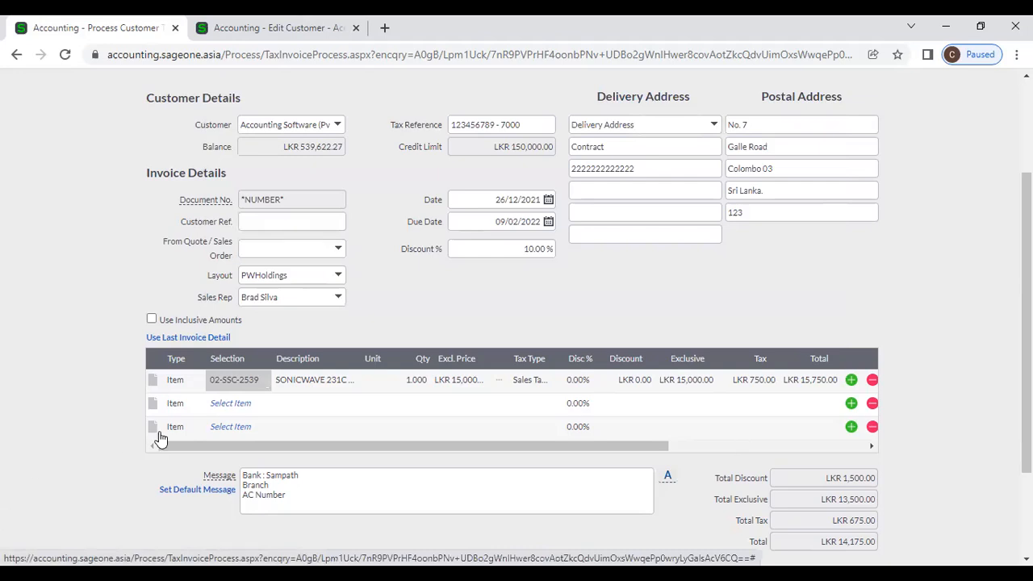
click(268, 412)
click(266, 408)
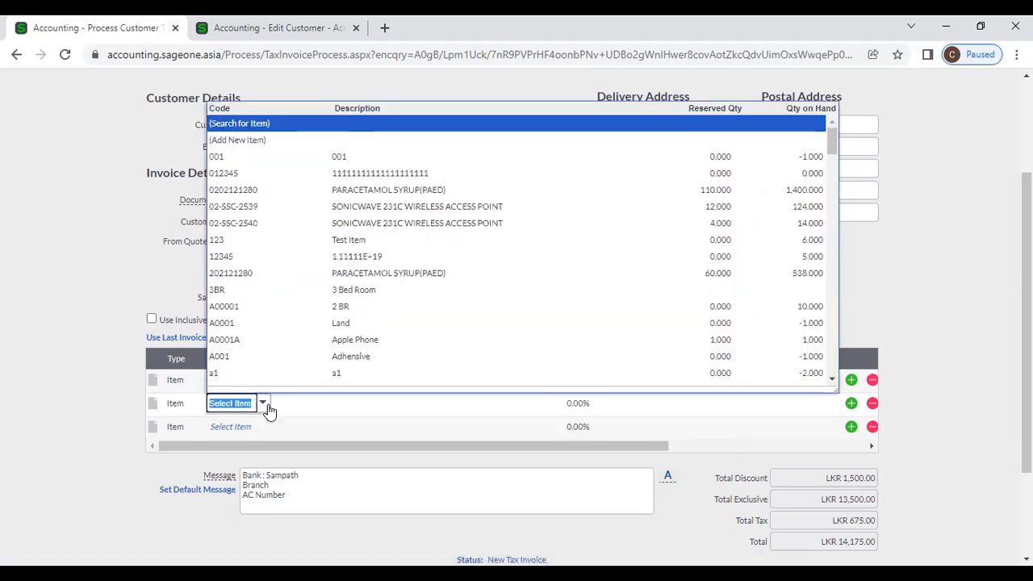
click(334, 196)
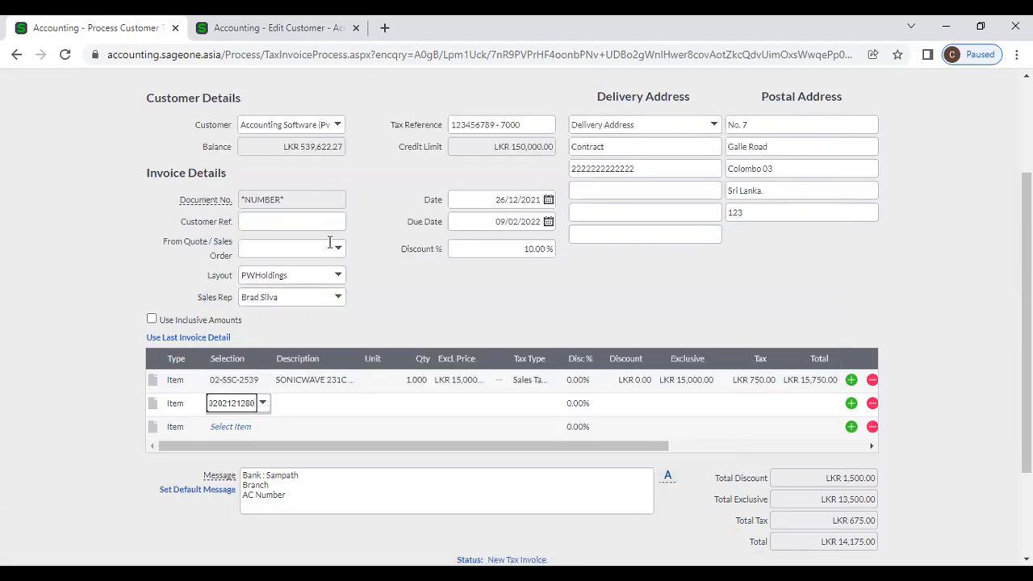
scroll(517, 377, down, 3)
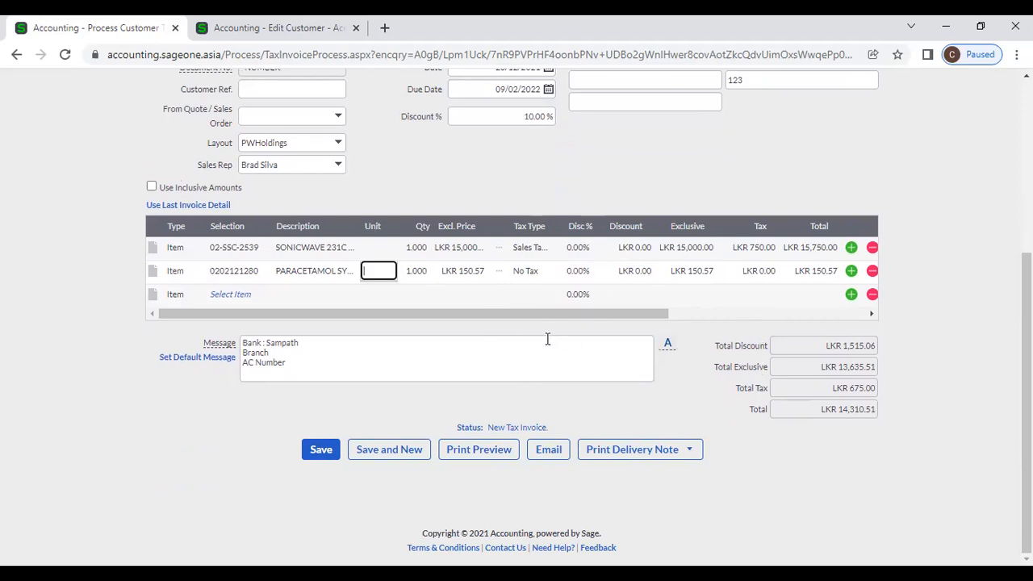
click(430, 159)
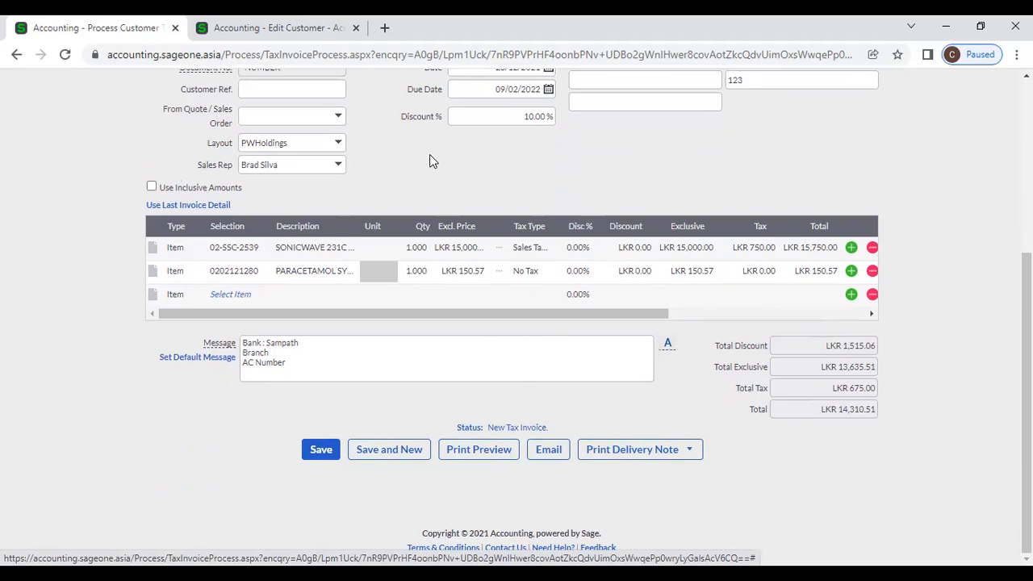
Step: Check the invoice's overall discount field and set a line discount of 10% on both item lines
click(499, 116)
click(498, 116)
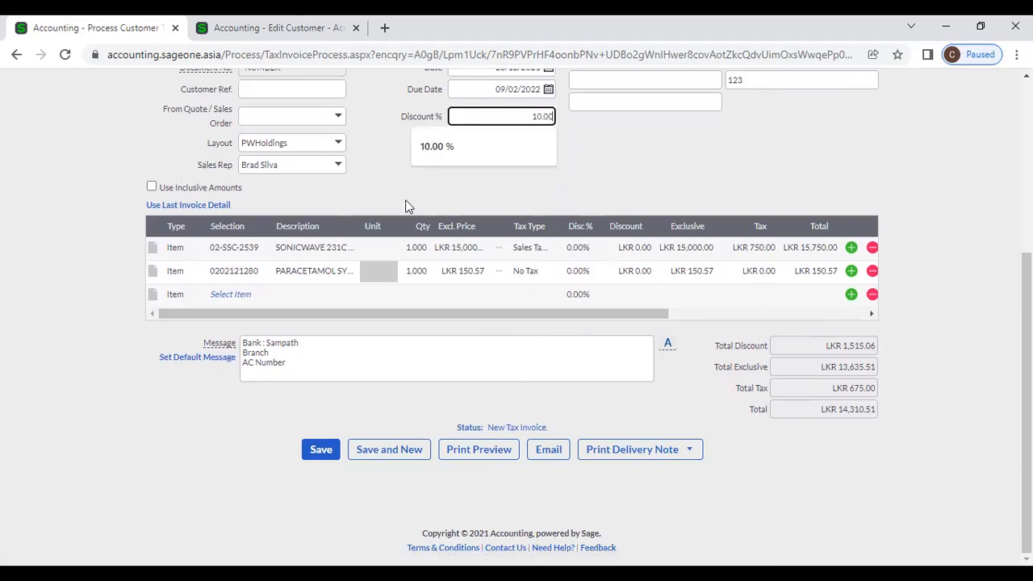
click(410, 205)
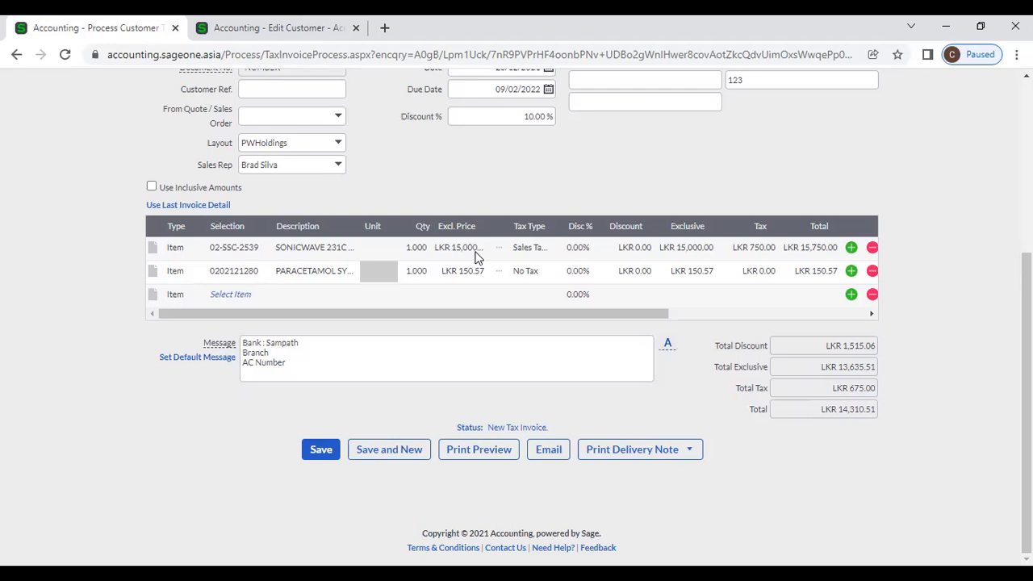
click(505, 118)
click(585, 247)
text(10)
click(619, 216)
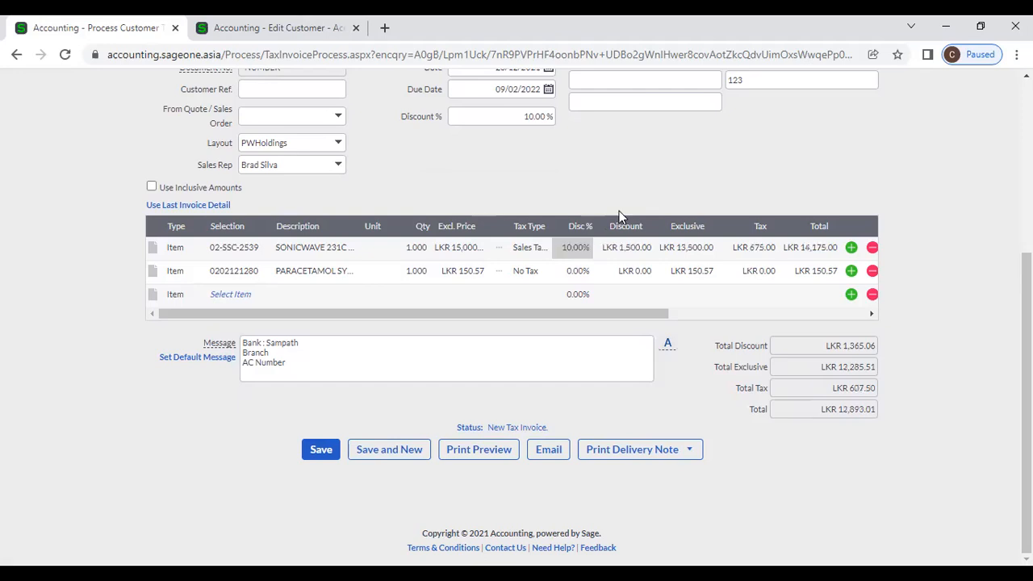
click(578, 270)
text(10)
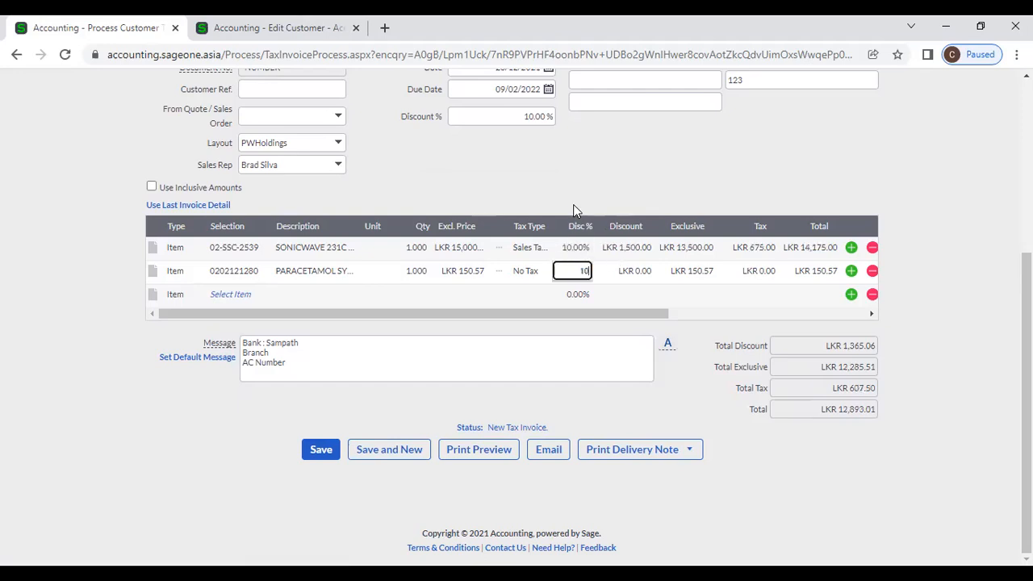
click(575, 203)
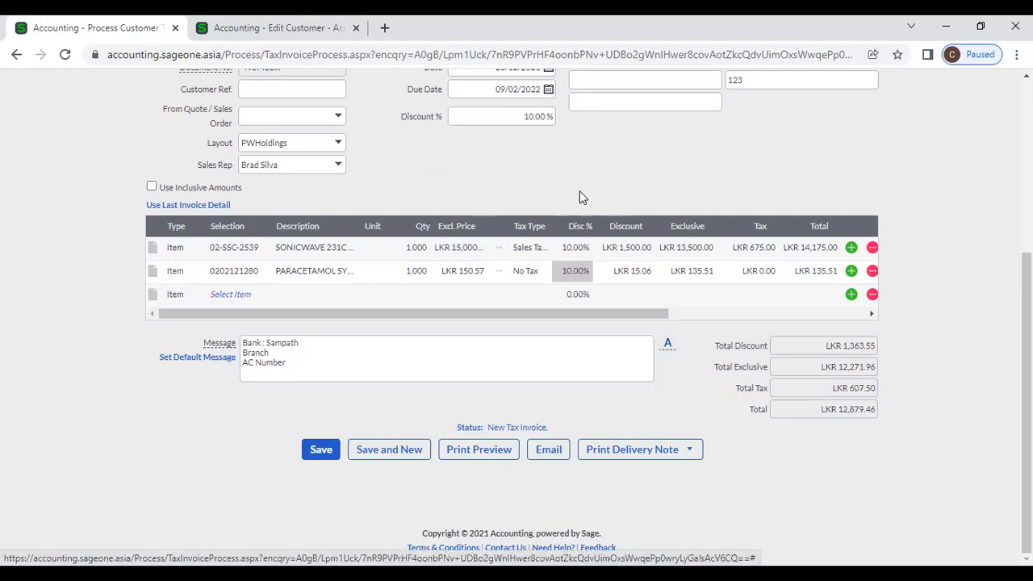
Step: Set the line discount percentage of the PARACETAMOL line to 5%
click(576, 271)
text(5)
key(Tab)
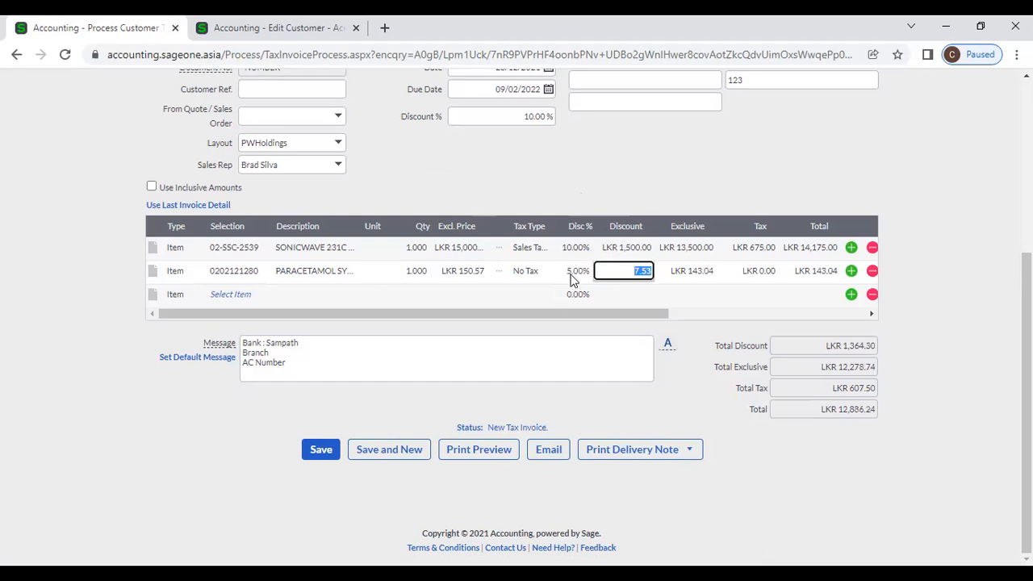
click(574, 200)
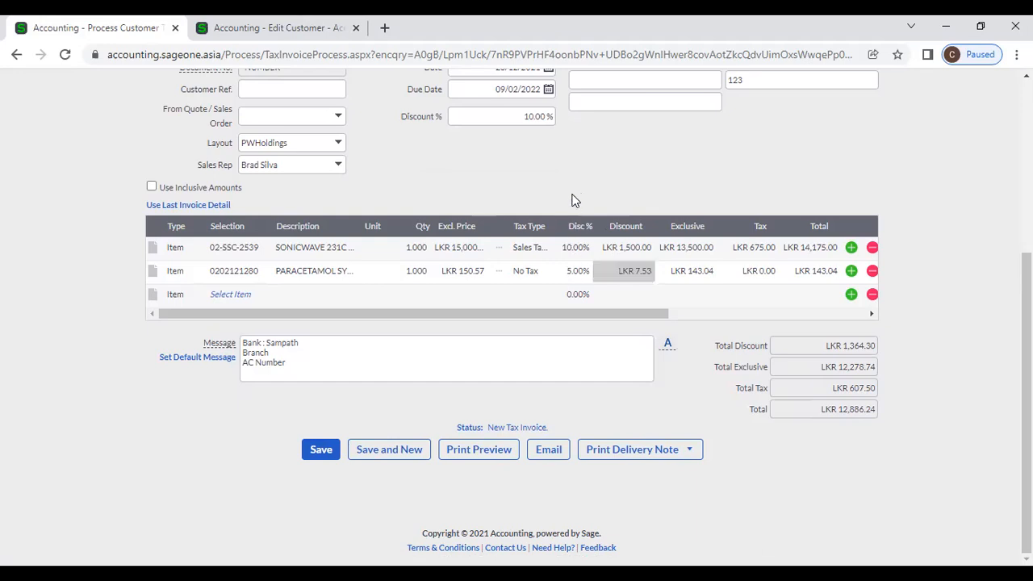
Step: Set the discount amount of the SONICWAVE line to 2,000
click(619, 246)
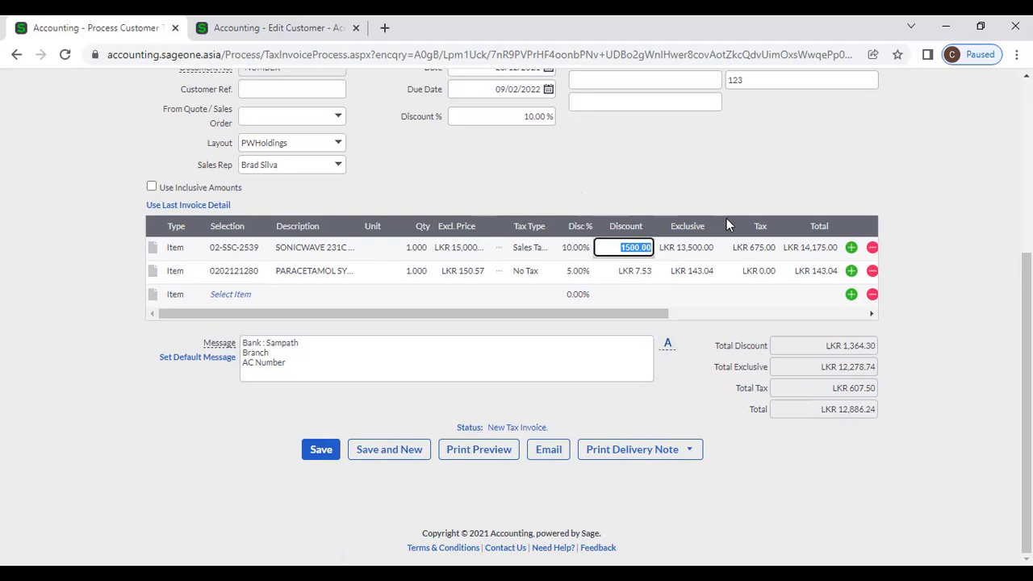
text(2,00)
text(0)
key(Tab)
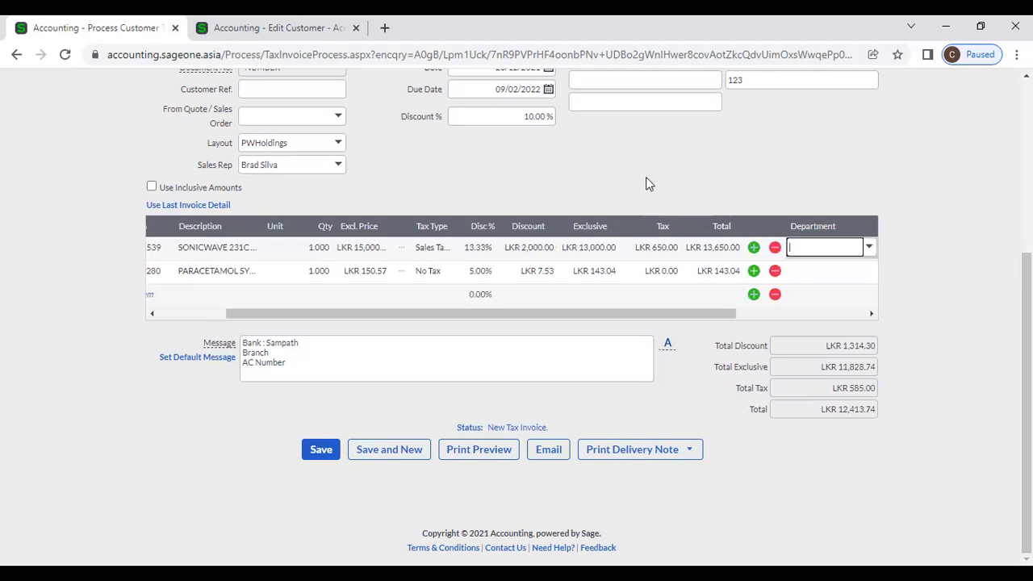
Step: Set the line discount percentage of the SONICWAVE line to 15%
drag(609, 318, 466, 318)
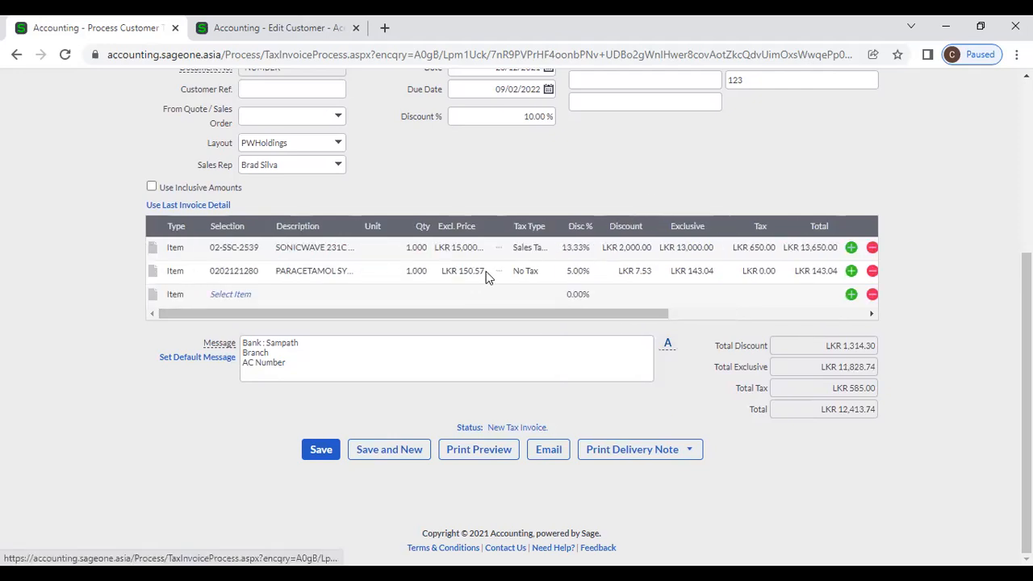
click(567, 247)
text(15)
key(Tab)
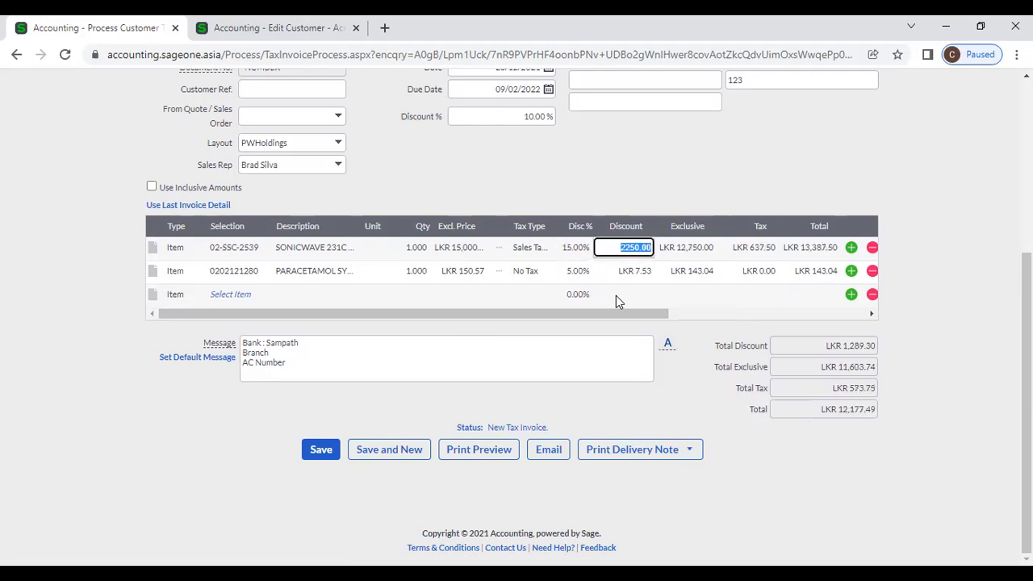
key(Tab)
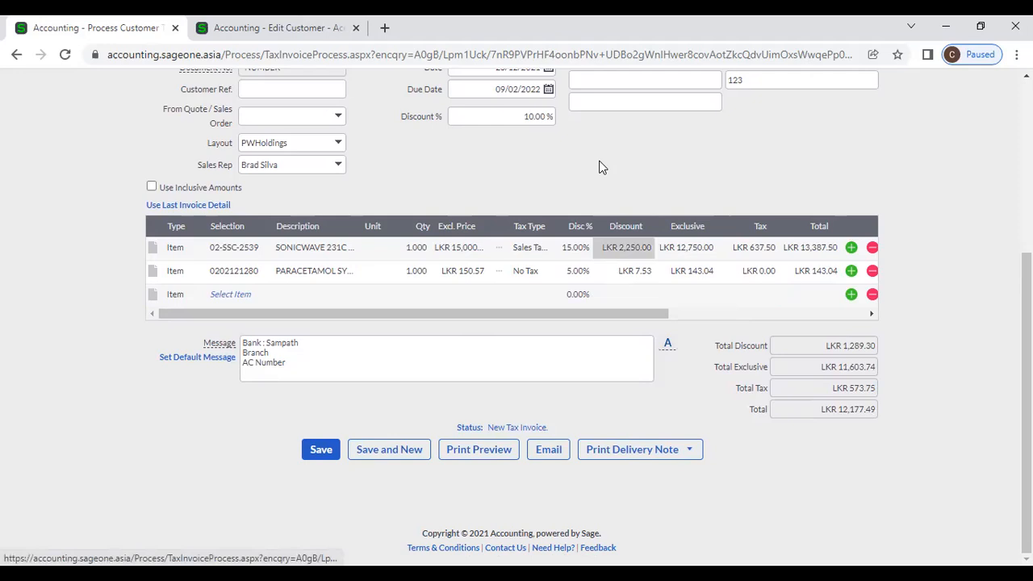
Step: Reset the line discount percentages of both the SONICWAVE and PARACETAMOL lines to 0%
click(581, 247)
text(0)
click(573, 273)
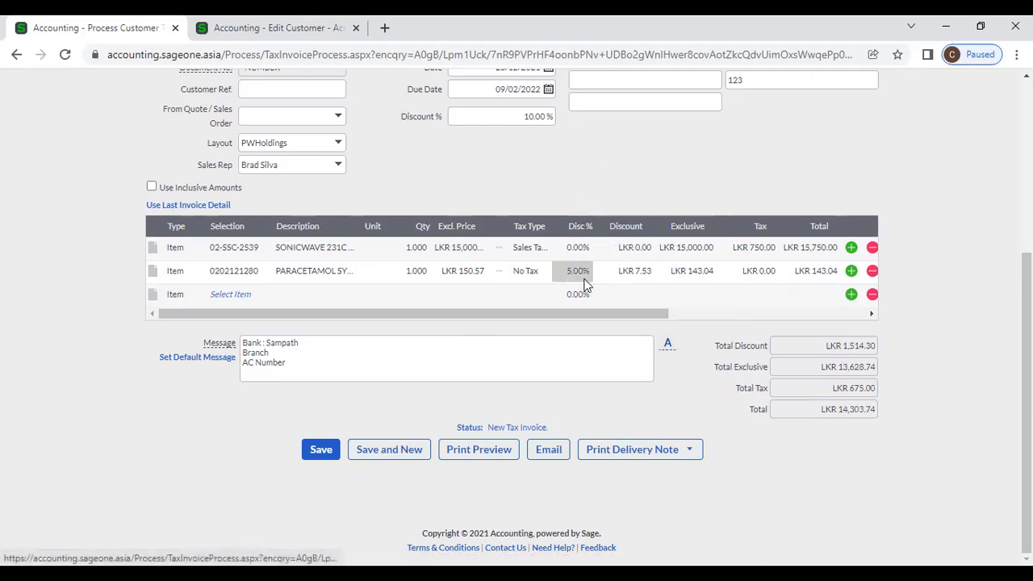
text(0)
key(Tab)
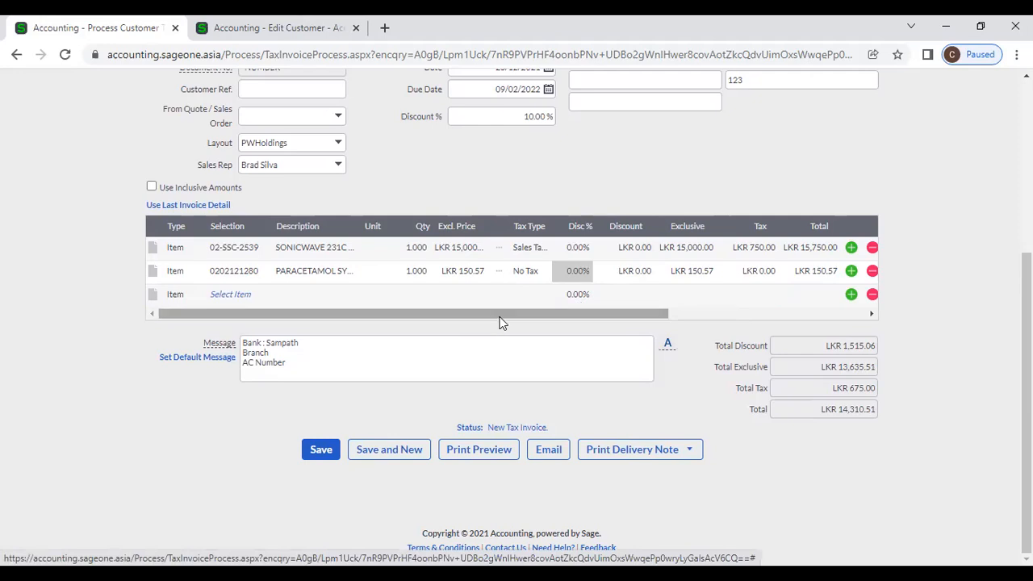
Step: View the Department, Job and Area columns of the invoice lines, and open the company's Analysis Codes setup for comparison
drag(502, 318, 809, 315)
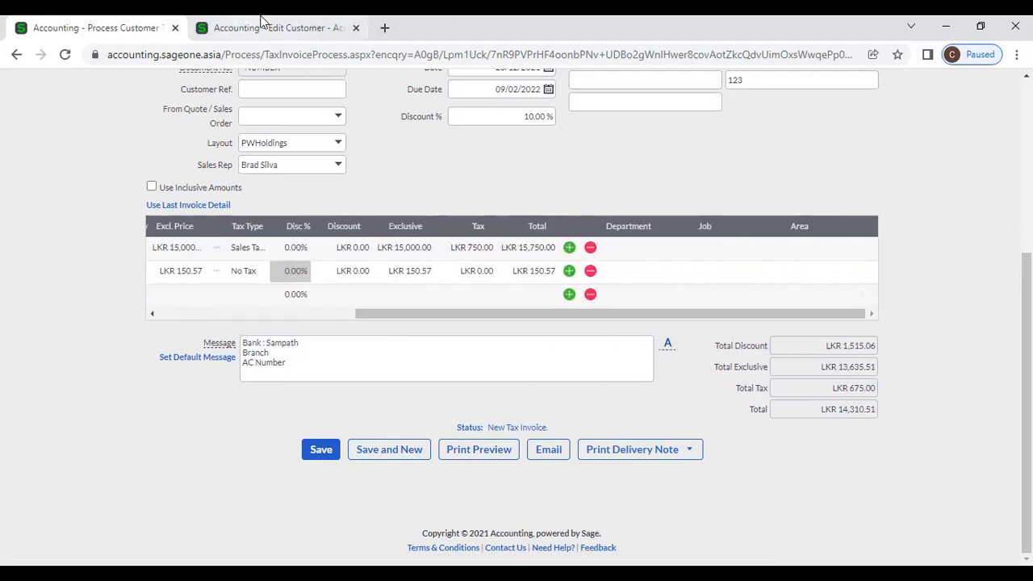
click(288, 27)
scroll(624, 143, up, 5)
click(552, 118)
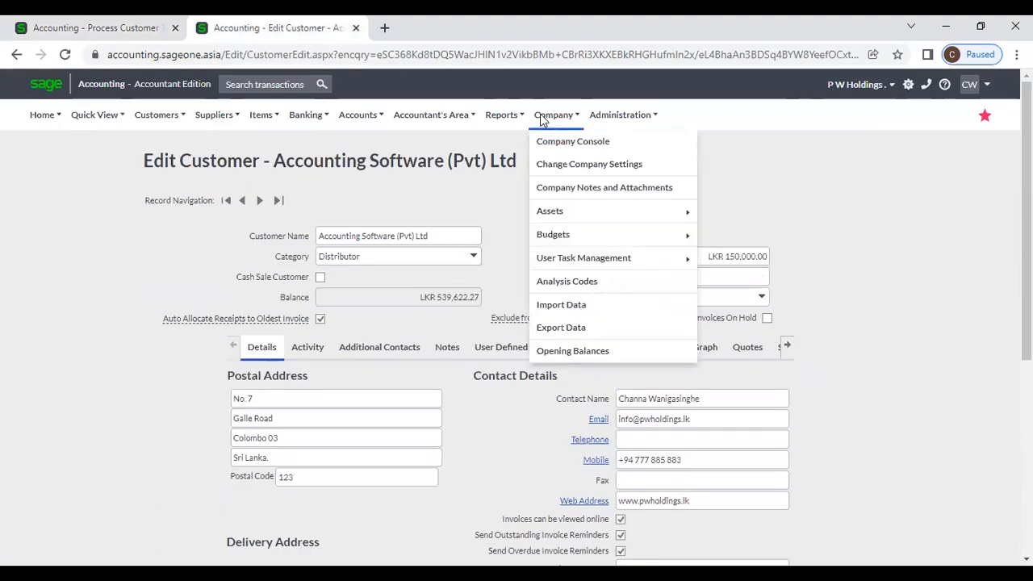
click(555, 282)
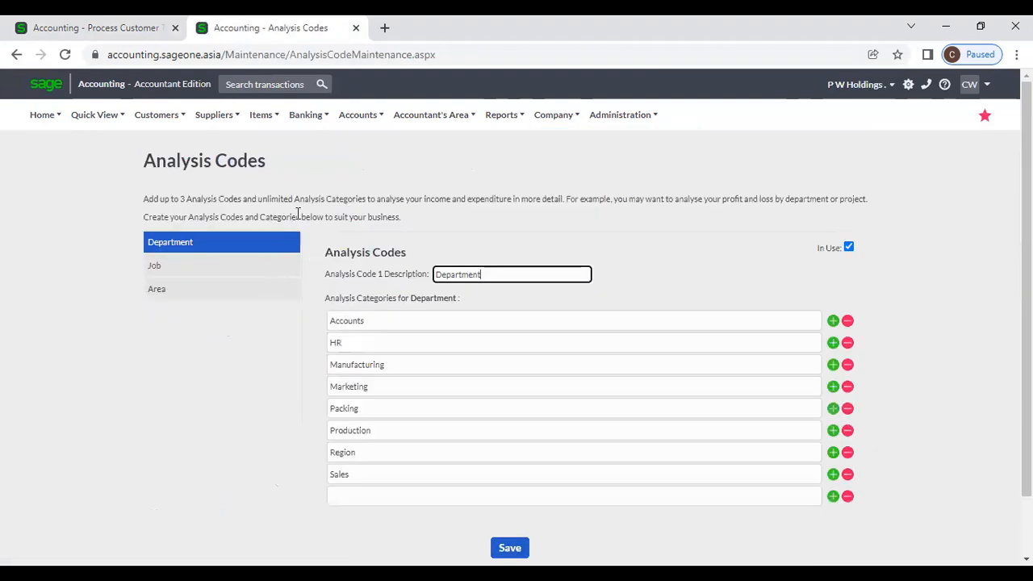
Step: Return to the tax invoice and assign the Accounts department to the SONICWAVE line
click(87, 29)
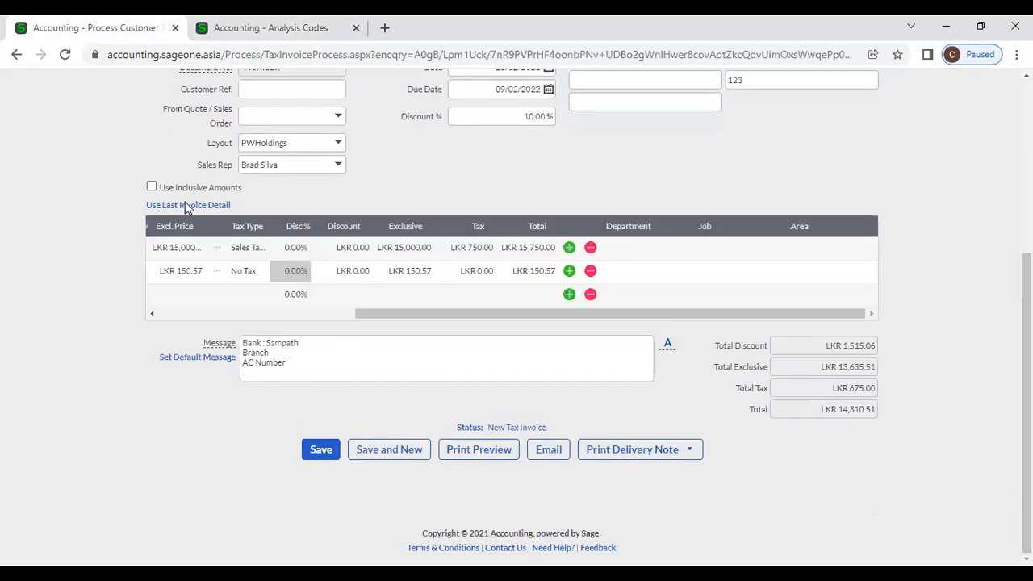
click(632, 250)
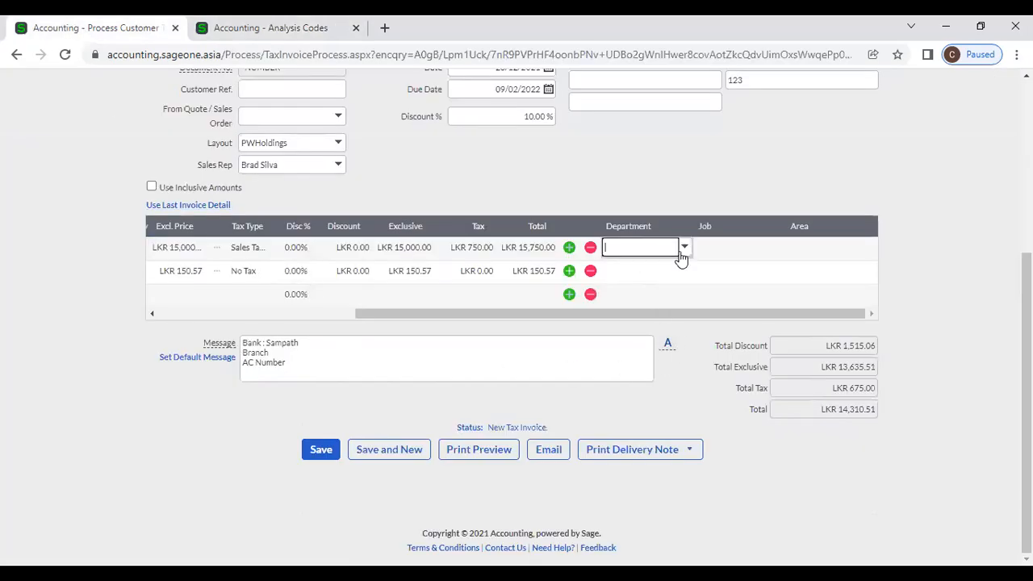
click(685, 250)
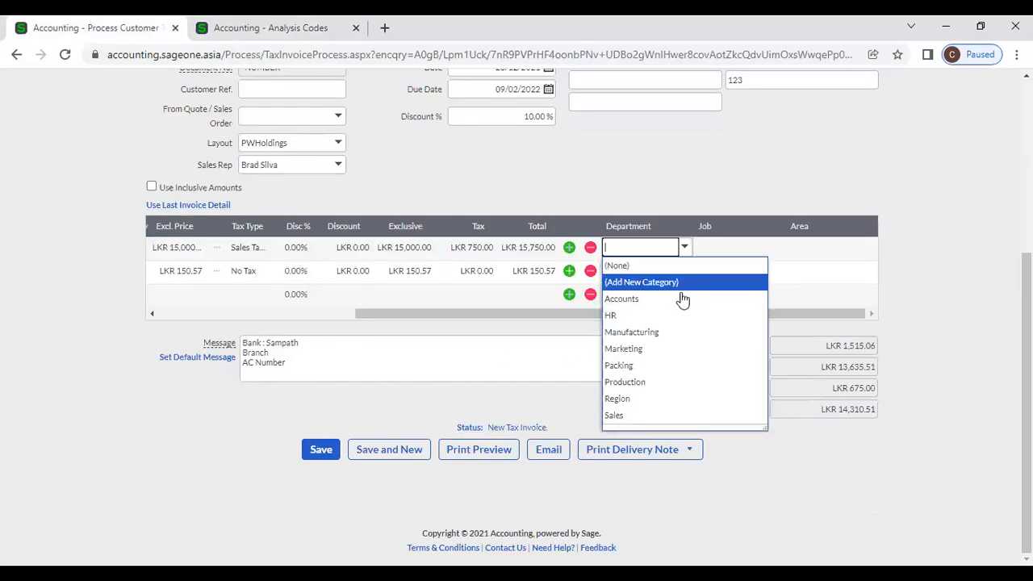
click(683, 301)
click(671, 195)
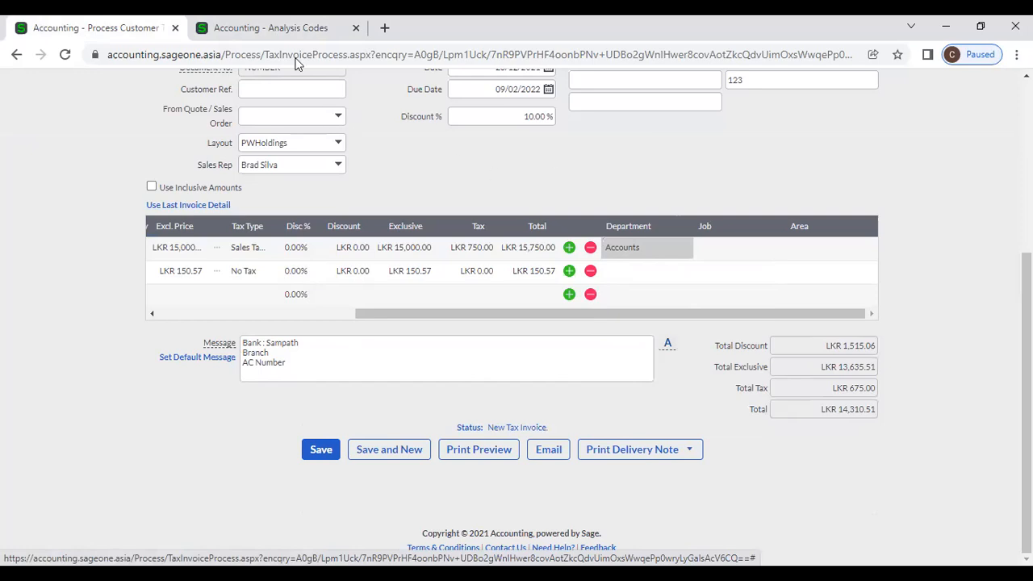
Step: Open the Profit and Loss report settings in the other browser tab and set the date range to All
click(271, 28)
click(504, 117)
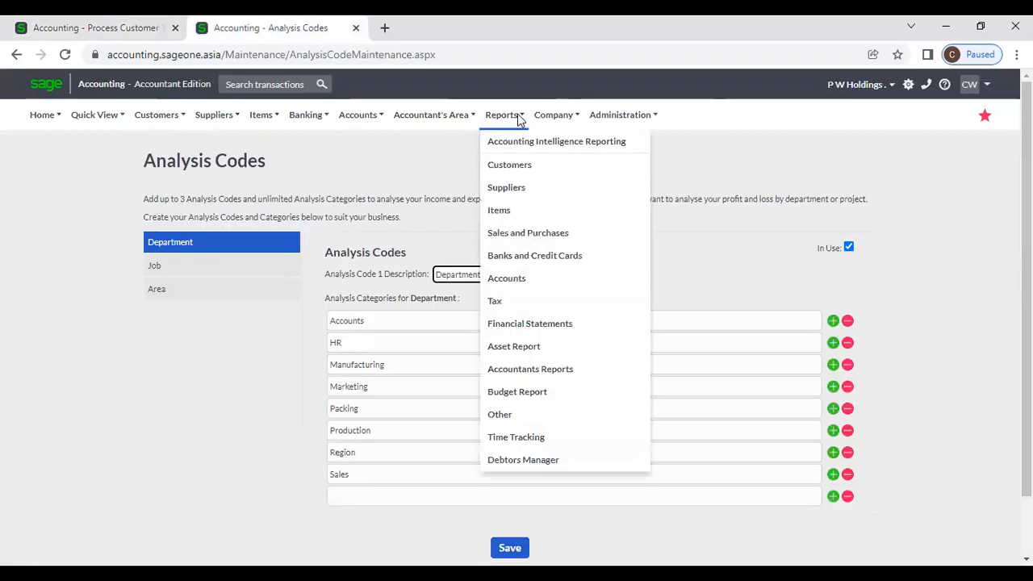
click(546, 324)
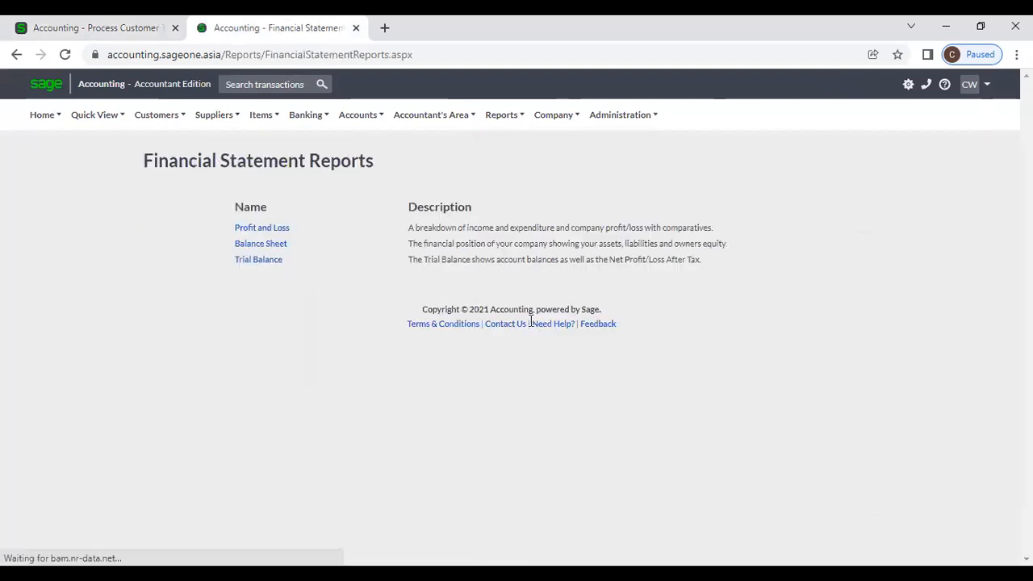
click(273, 229)
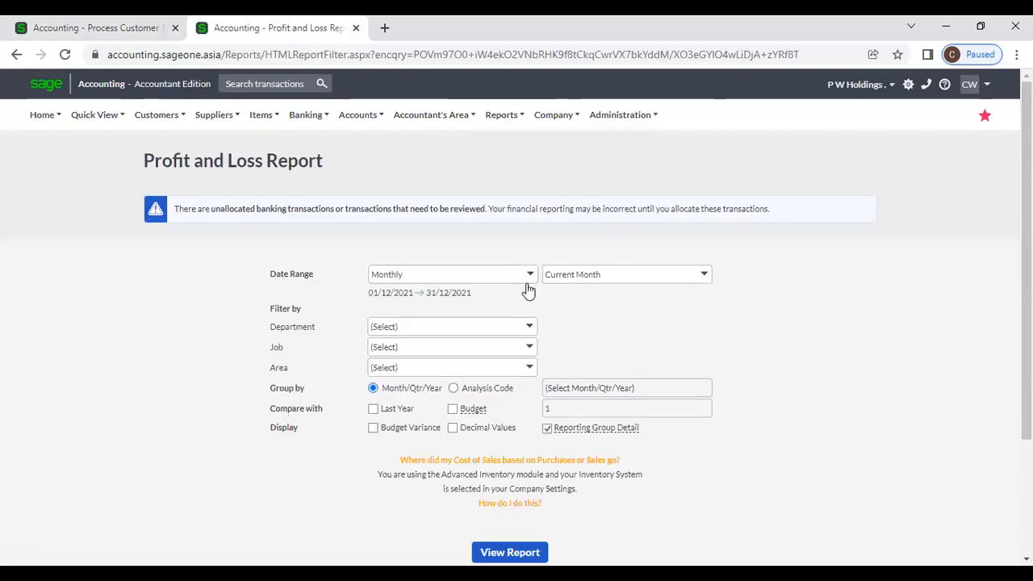
click(526, 277)
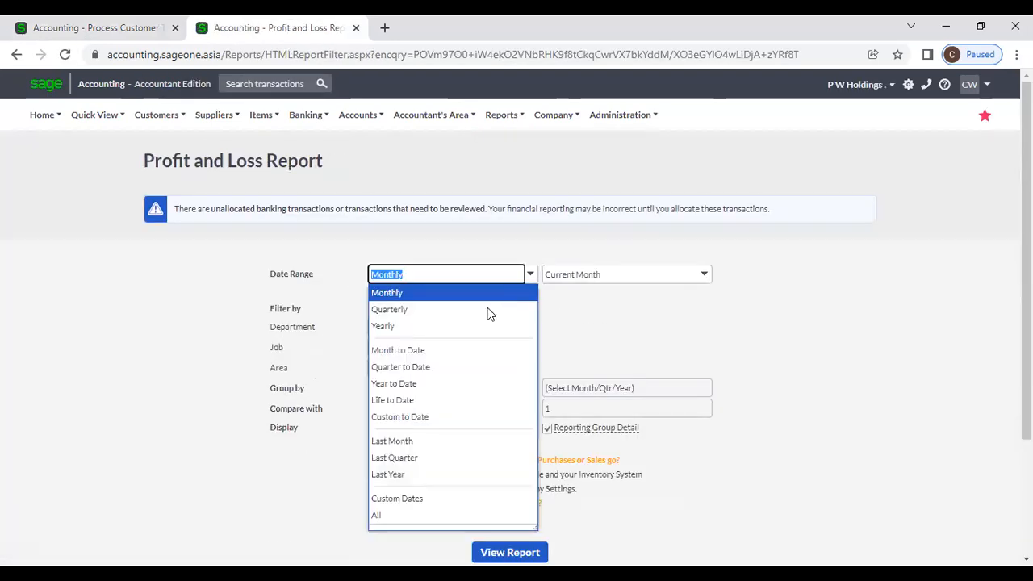
click(438, 529)
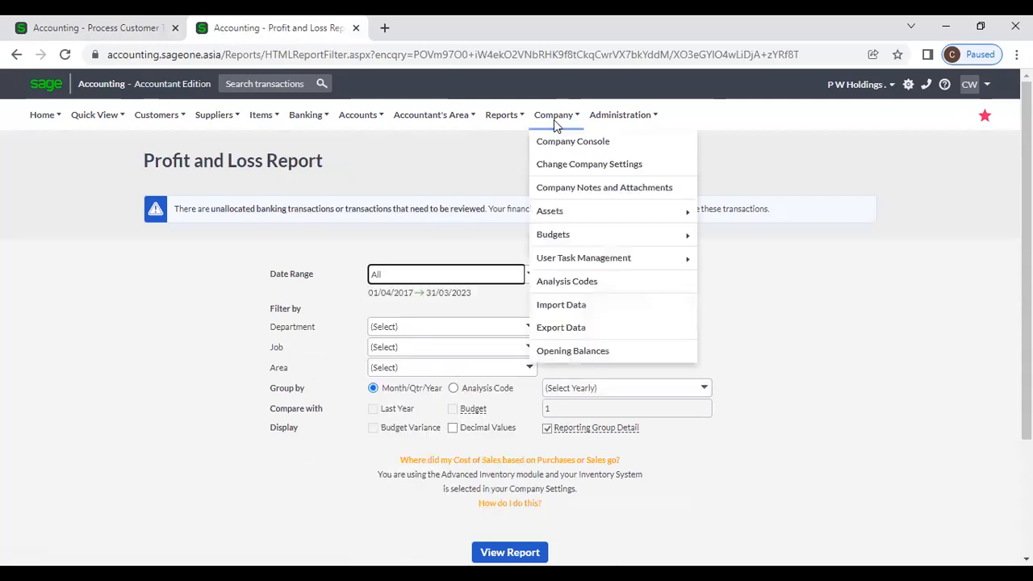
Step: Reopen the Profit and Loss report settings from the financial statement reports and set the date range to All
mouse_move(516, 122)
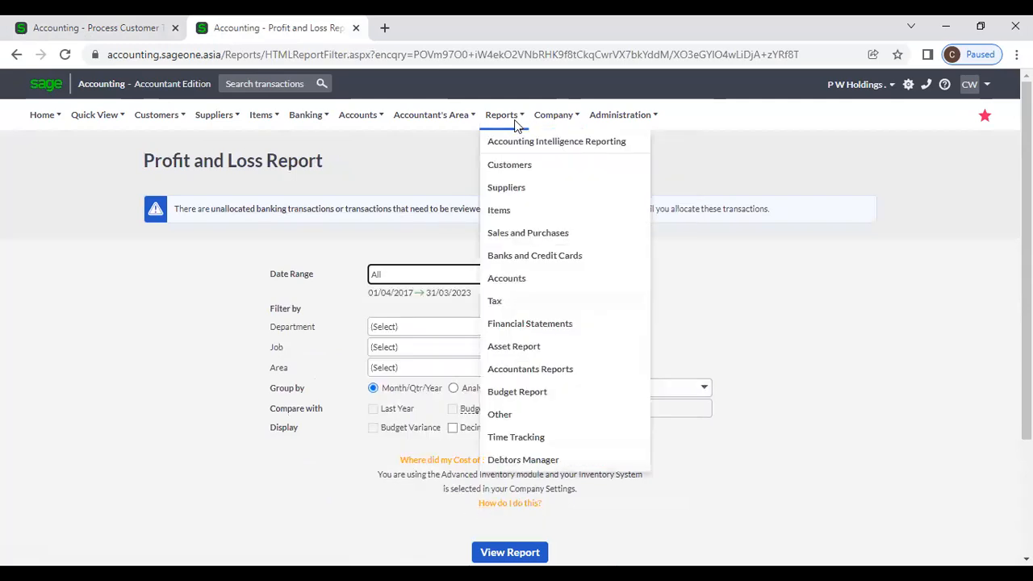
click(531, 326)
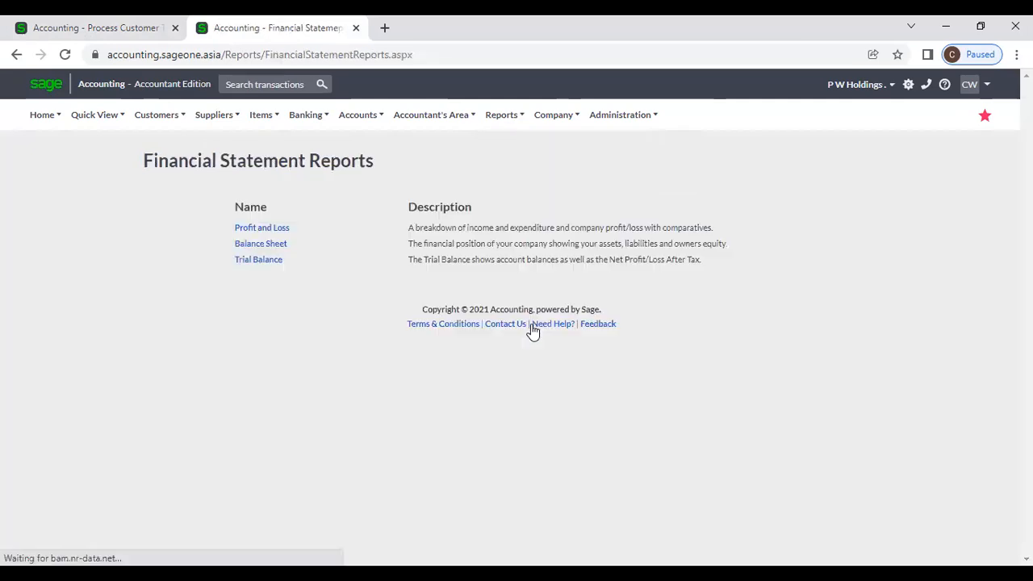
click(253, 230)
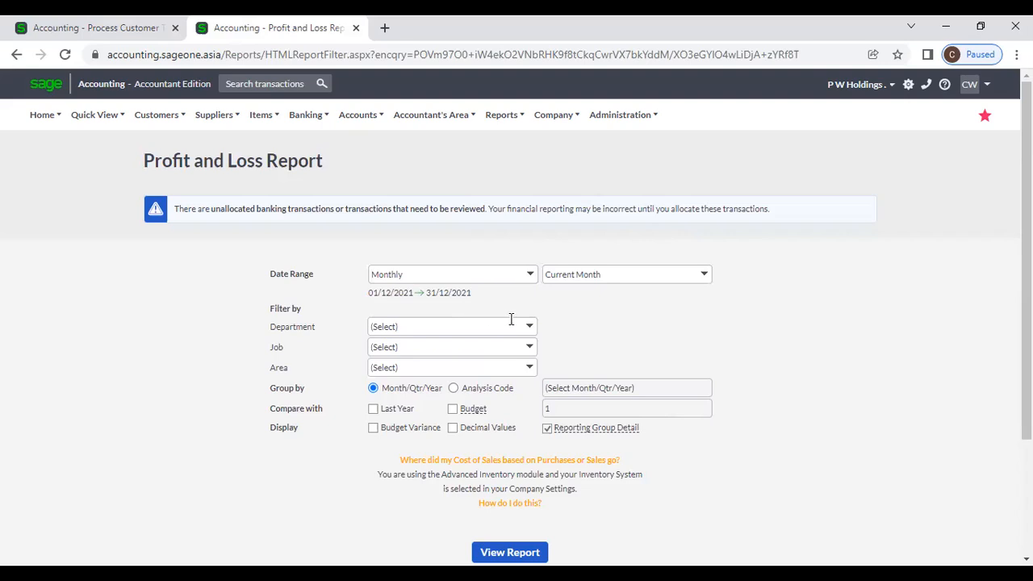
click(529, 274)
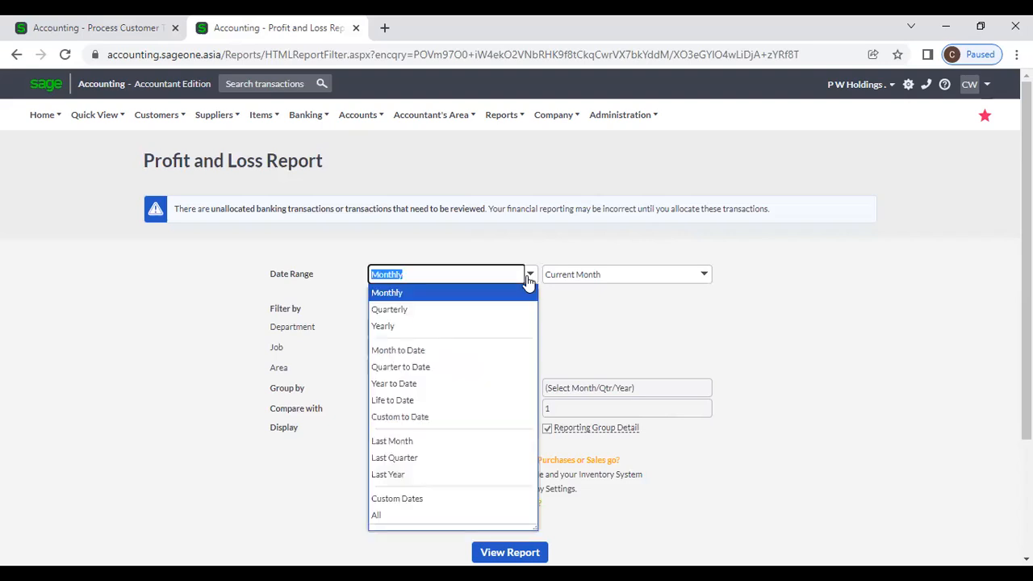
click(448, 522)
Step: Group the Profit and Loss report by the Department analysis code
click(453, 389)
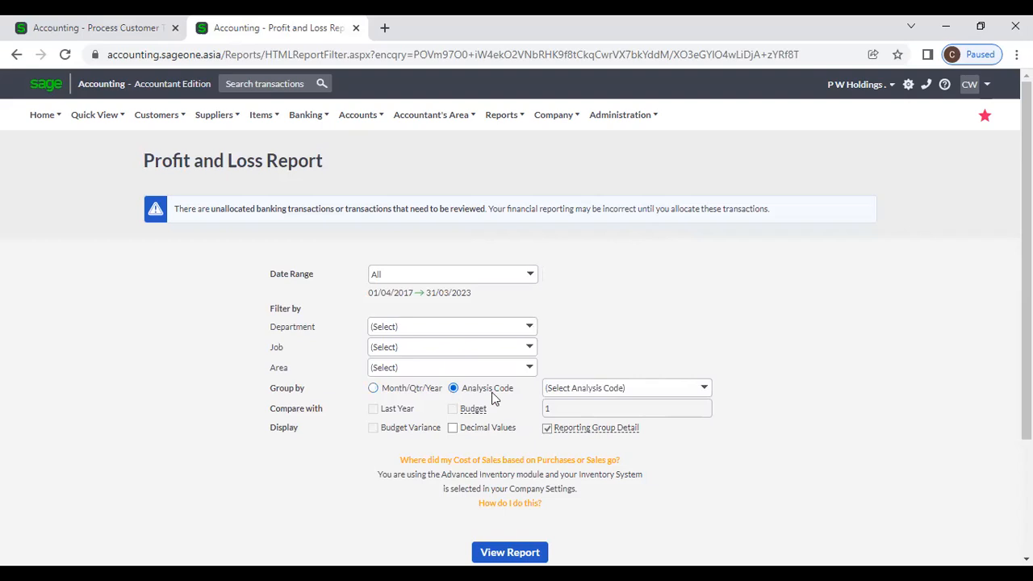
click(707, 388)
click(707, 388)
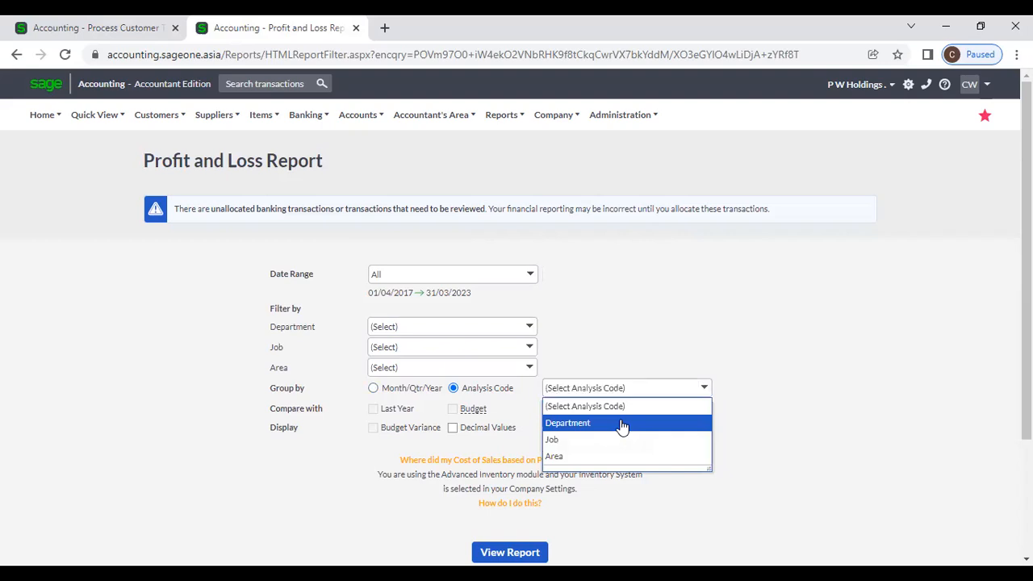
click(620, 423)
click(756, 460)
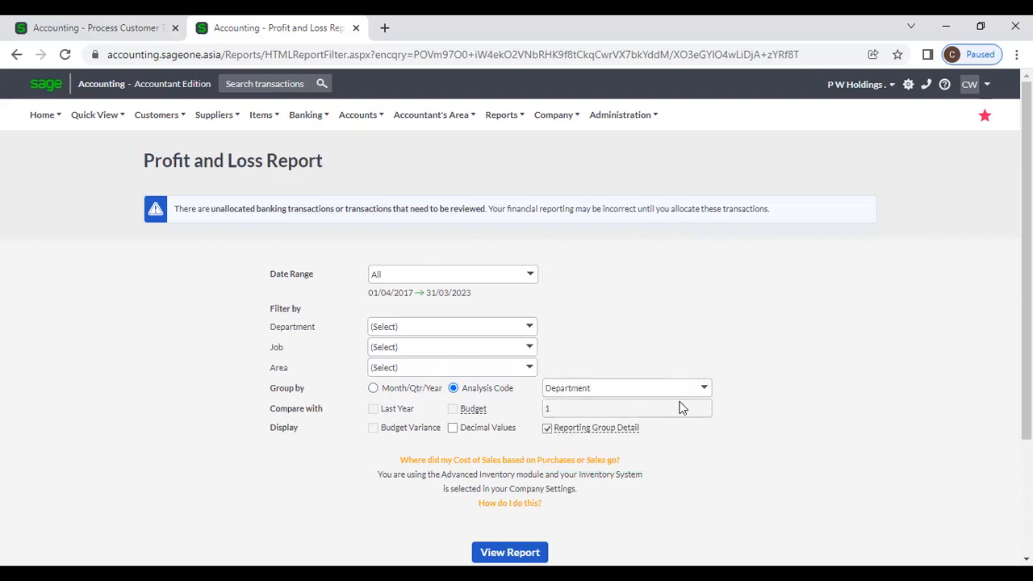
Step: Generate the Profit and Loss report and review the sales and cost of sales figures by department
scroll(680, 408, down, 2)
click(531, 408)
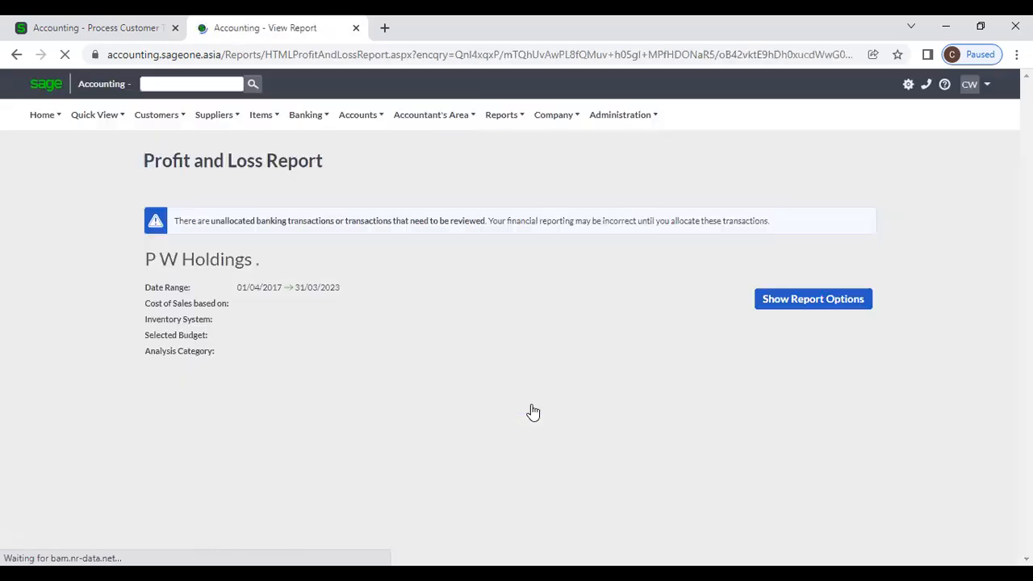
scroll(533, 411, down, 4)
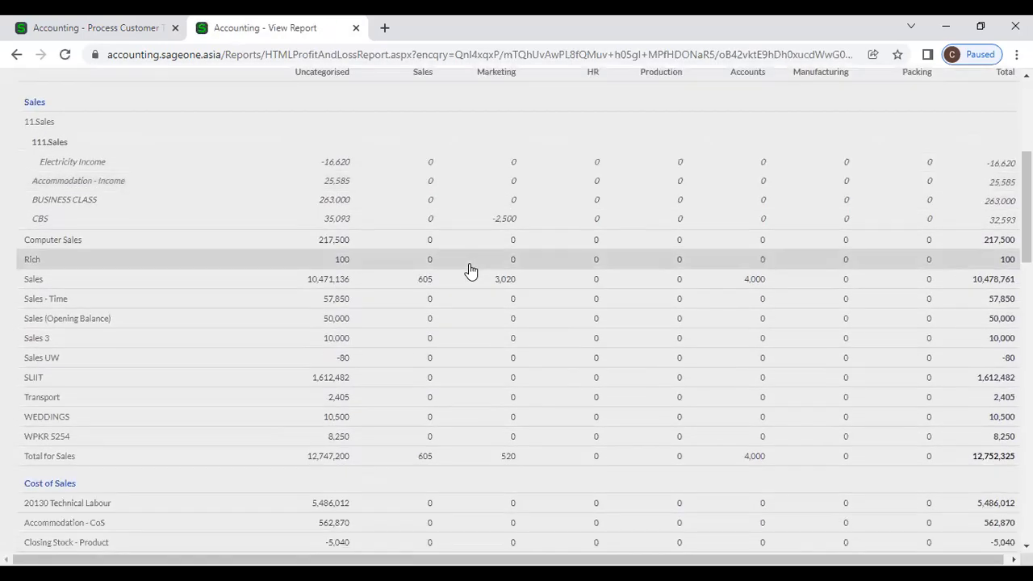
scroll(471, 271, down, 5)
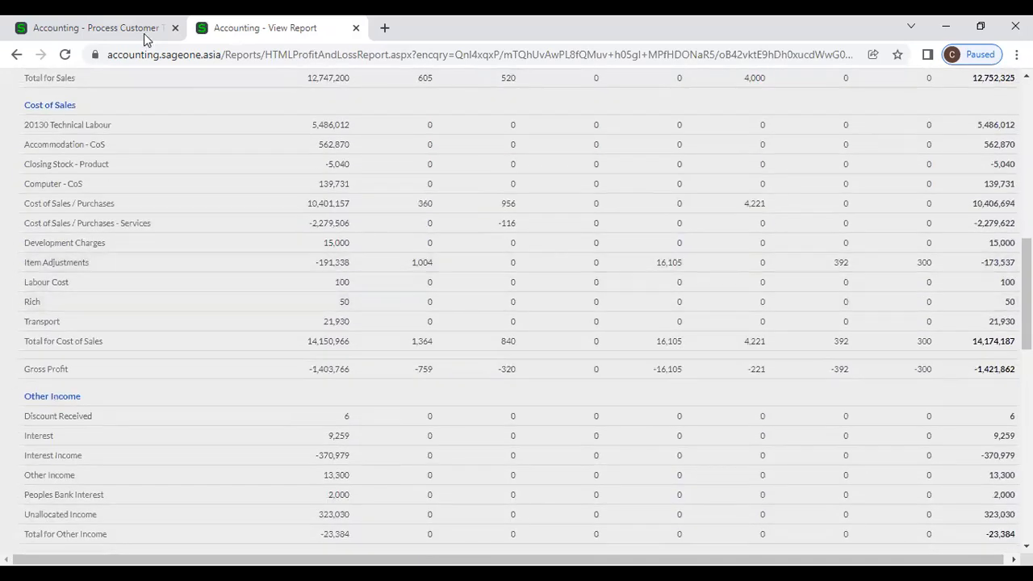
Step: Return to the tax invoice and review the department choices available for the SONICWAVE line
click(146, 32)
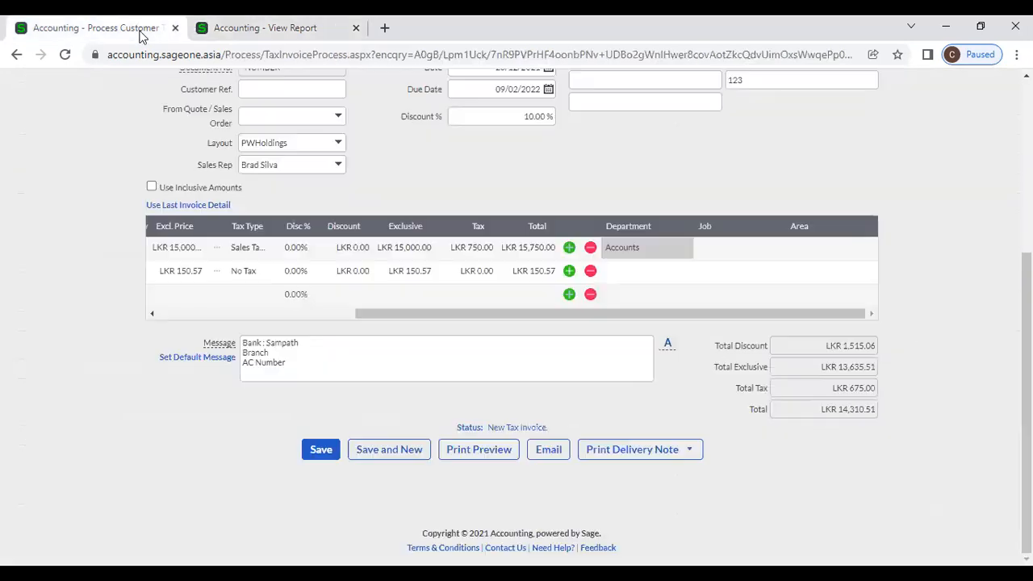
click(664, 257)
click(684, 257)
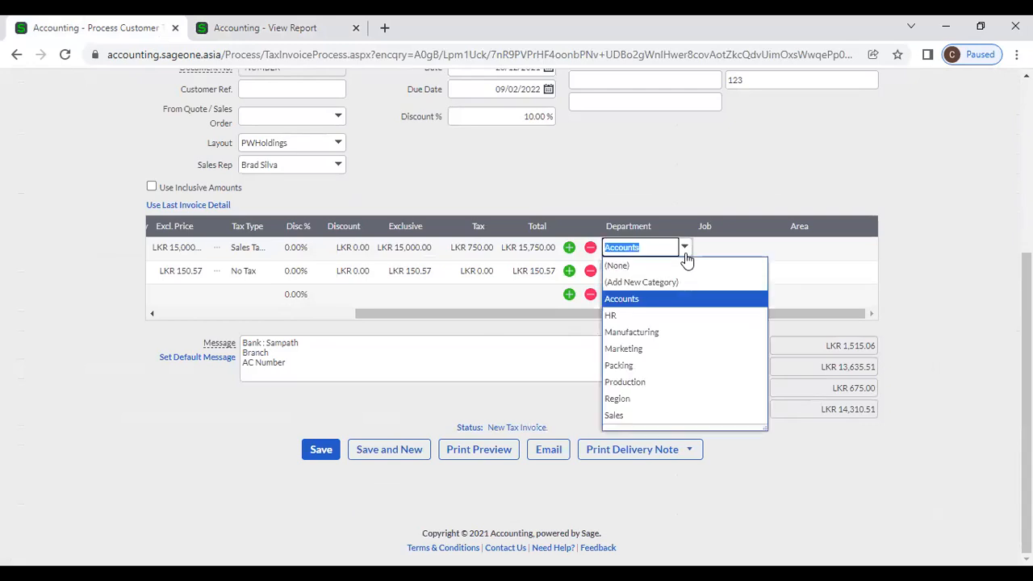
click(685, 257)
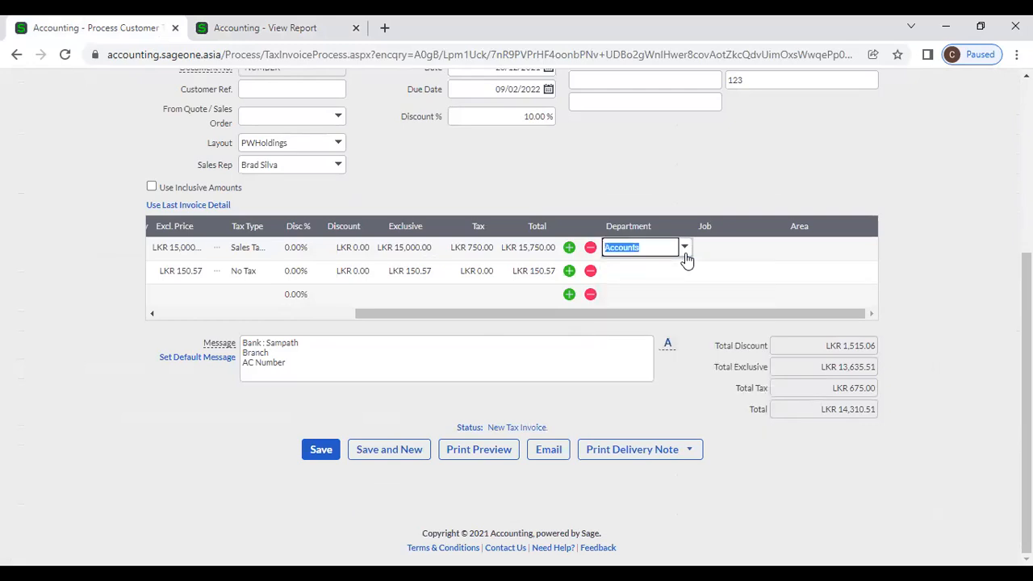
click(668, 197)
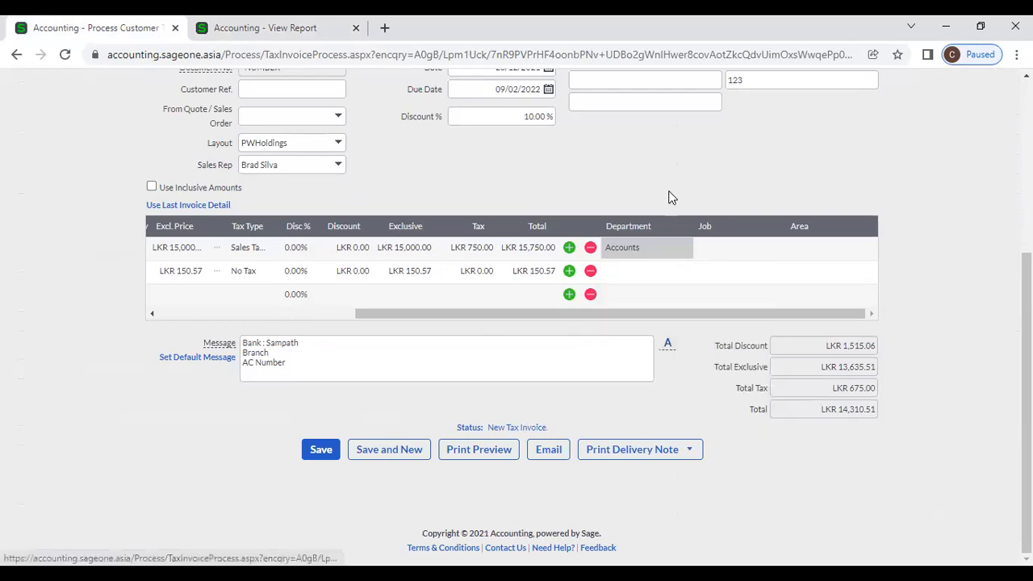
Step: Assign the Accounts department to the PARACETAMOL line of the invoice
click(689, 278)
click(685, 271)
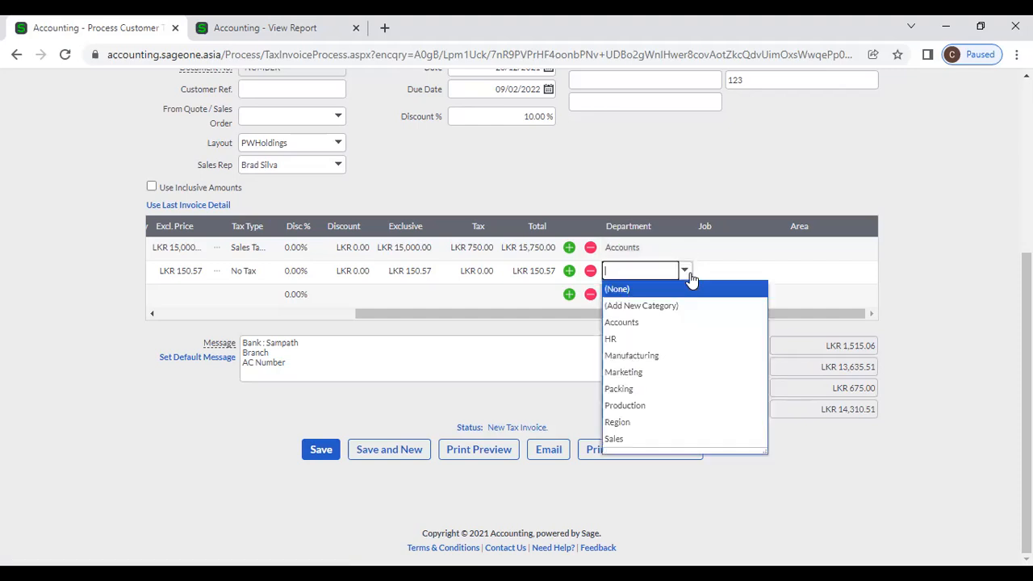
click(685, 325)
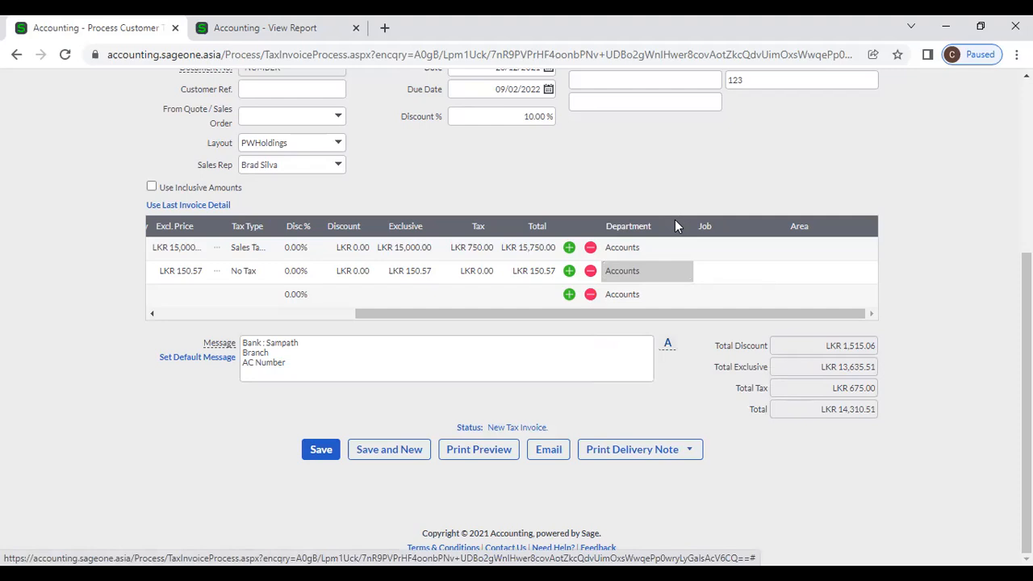
Step: Add the line comment S/N0001 to the SONICWAVE item and save the tax invoice, continuing past the credit limit
click(214, 316)
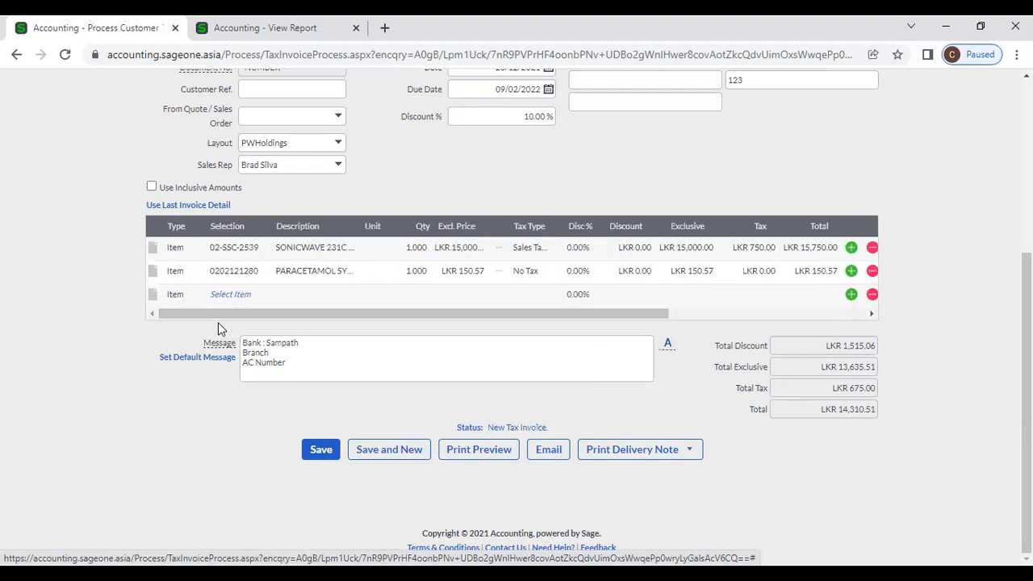
click(153, 249)
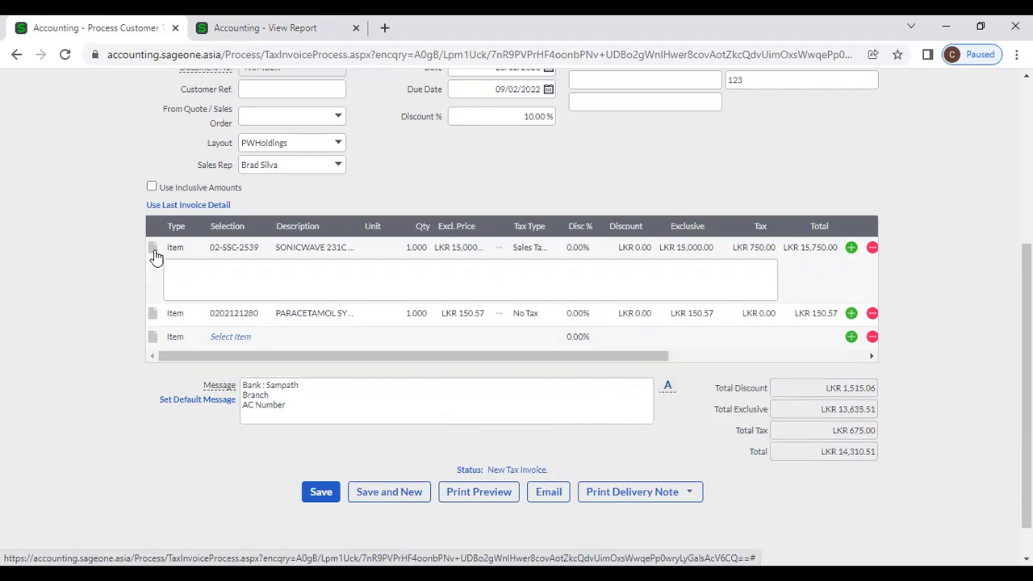
click(194, 264)
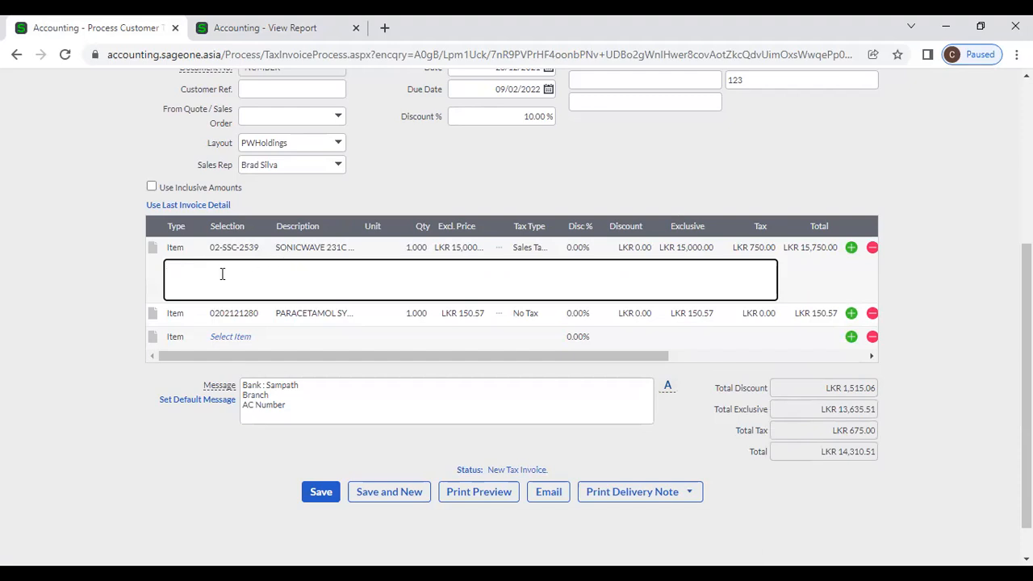
click(151, 250)
click(151, 250)
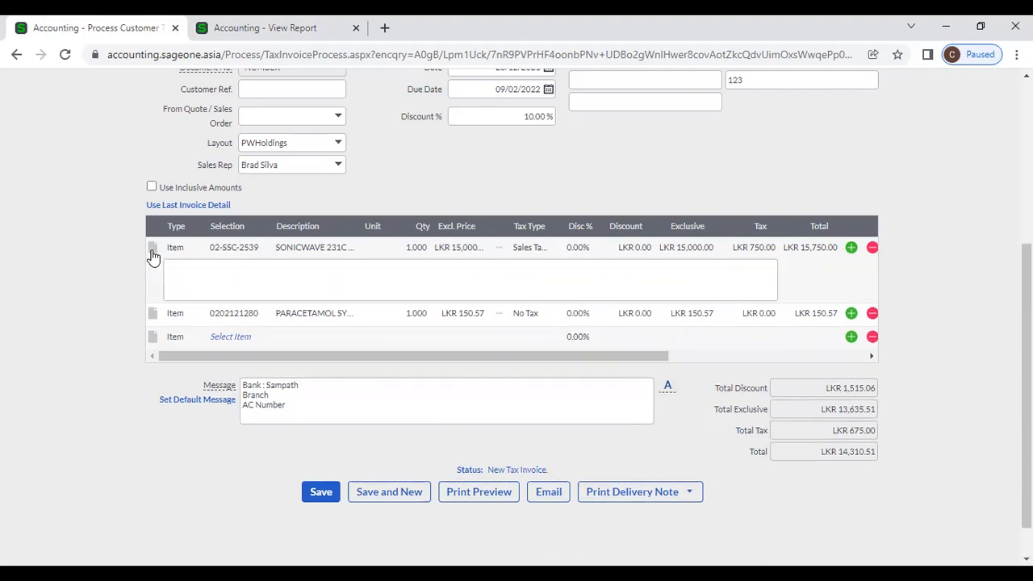
click(180, 267)
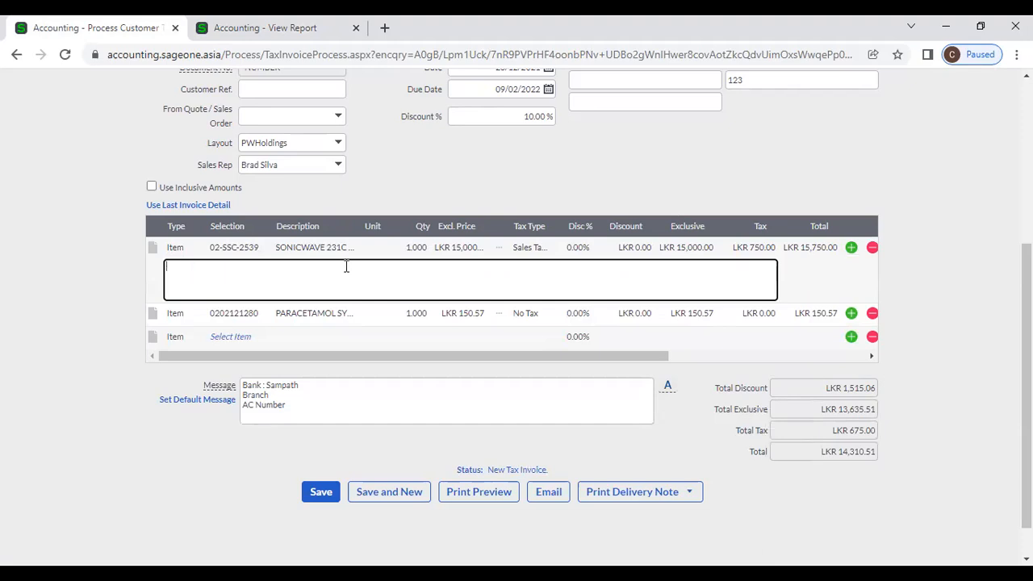
text(S/N0001)
click(322, 490)
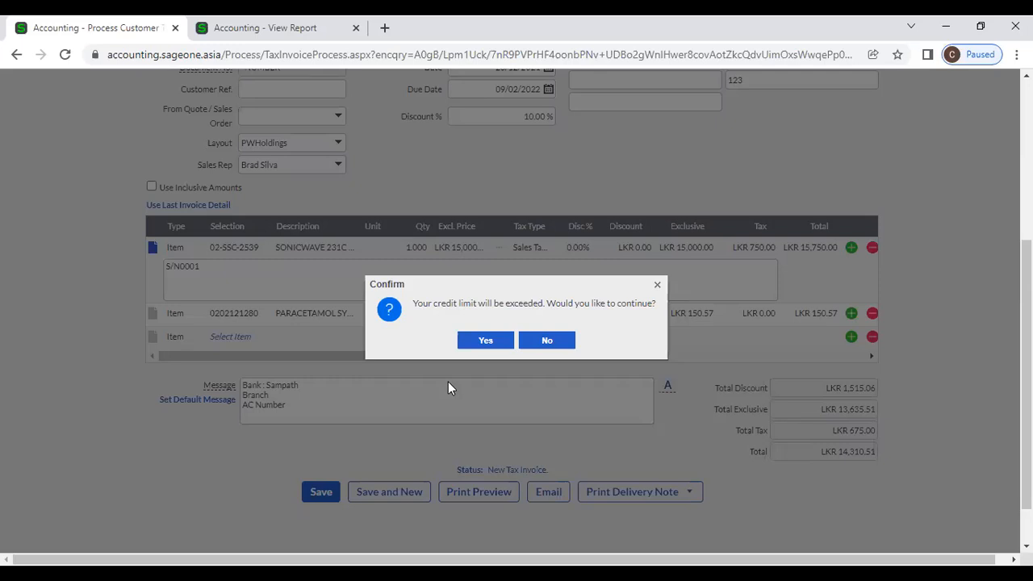
click(489, 341)
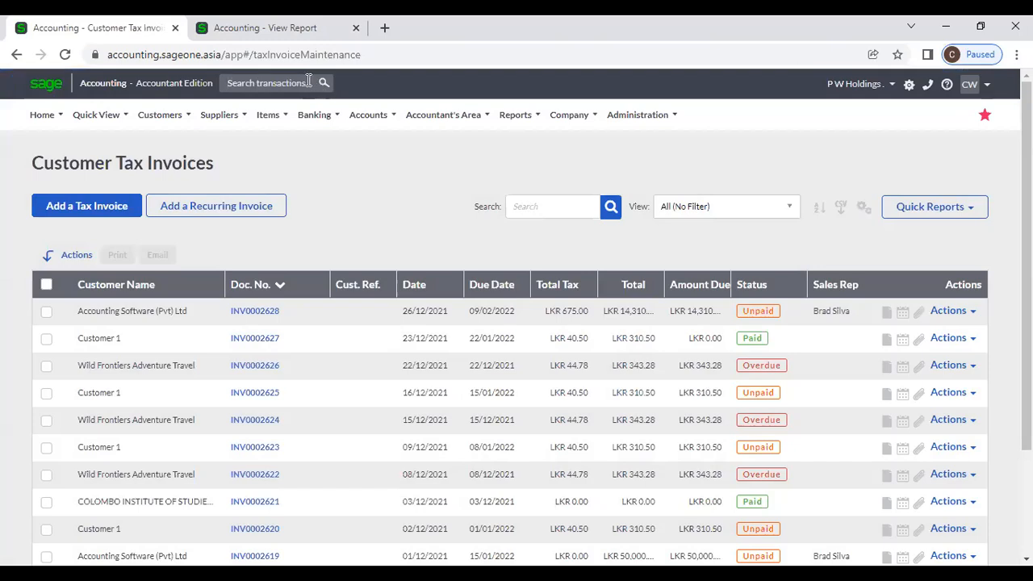
Step: Search all transactions for S/N001 and close the search results
click(308, 80)
text(S/NO)
text(01)
key(Return)
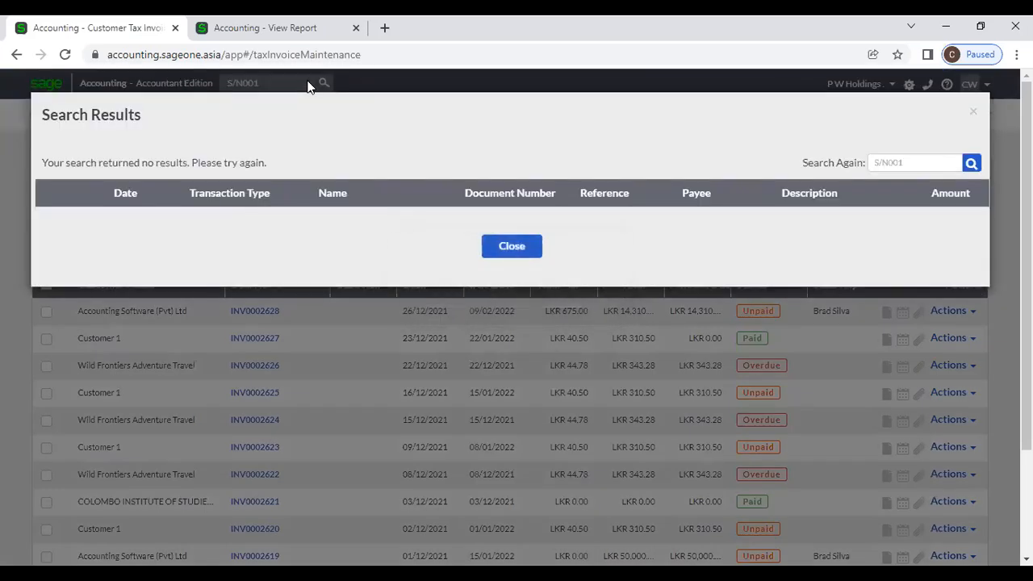
click(511, 246)
Step: Search all transactions for S/N0001, open the 26/12/2021 tax invoice from the results and review its item lines
click(251, 82)
text(0)
key(Return)
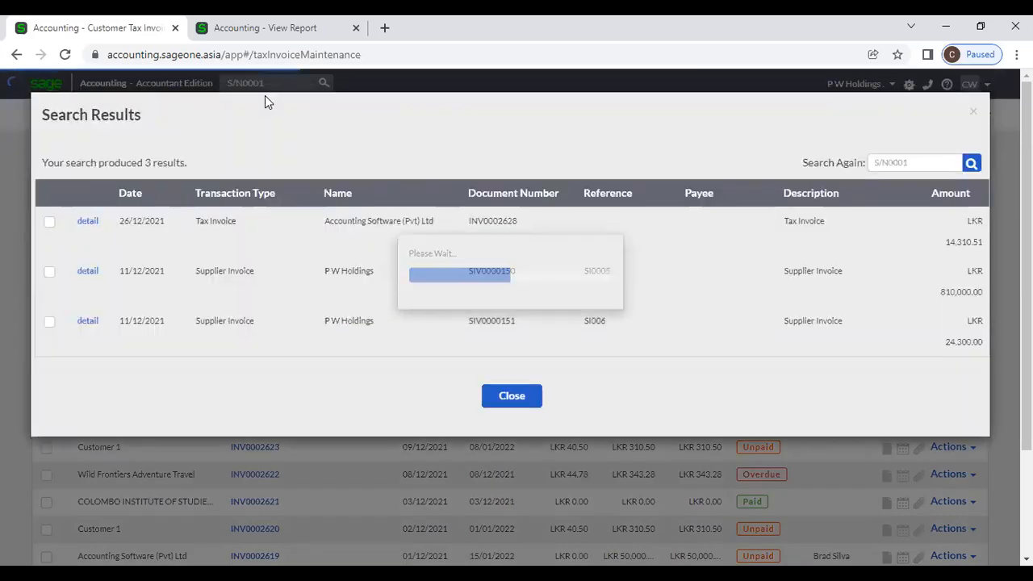
click(96, 226)
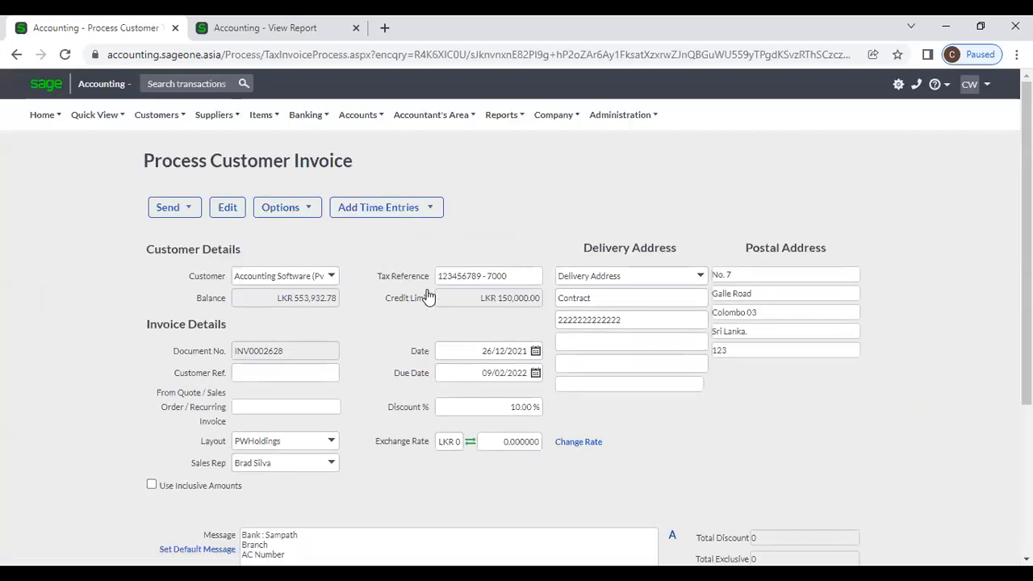
scroll(426, 297, down, 3)
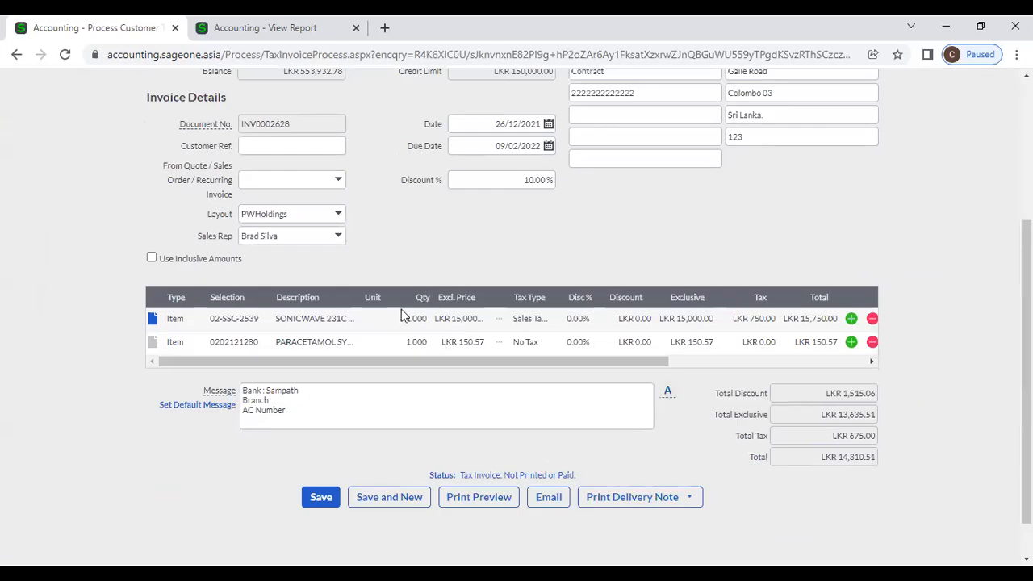
scroll(378, 263, up, 3)
mouse_move(178, 120)
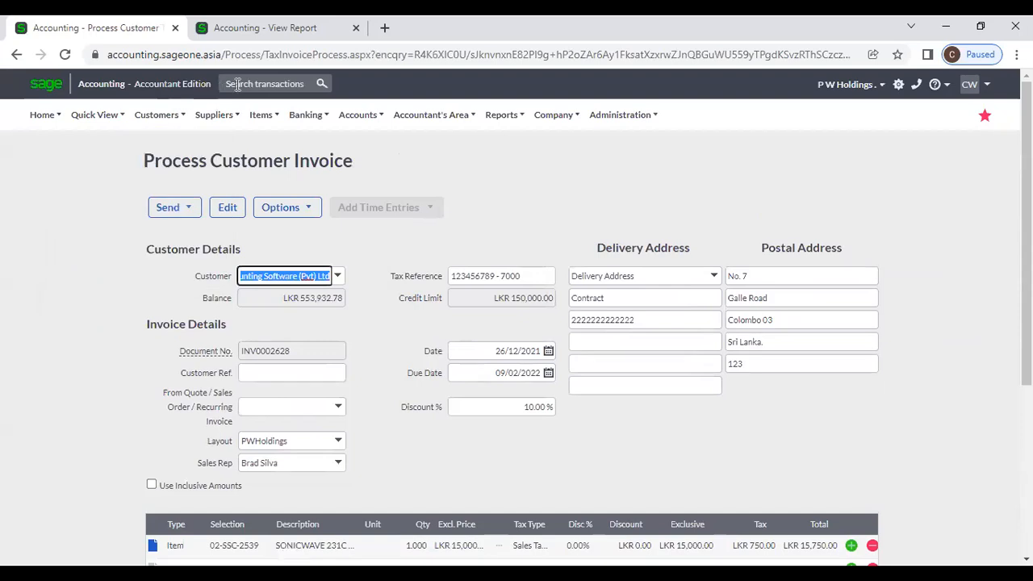
mouse_move(436, 114)
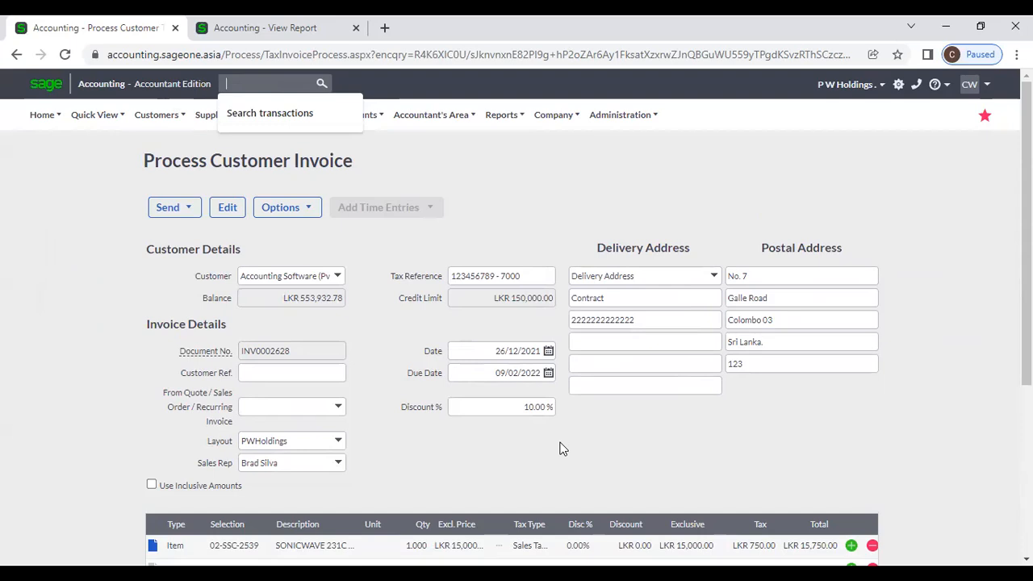
Step: Switch the invoice to inclusive amounts to compare the line prices, and switch it back to exclusive amounts
scroll(563, 449, down, 2)
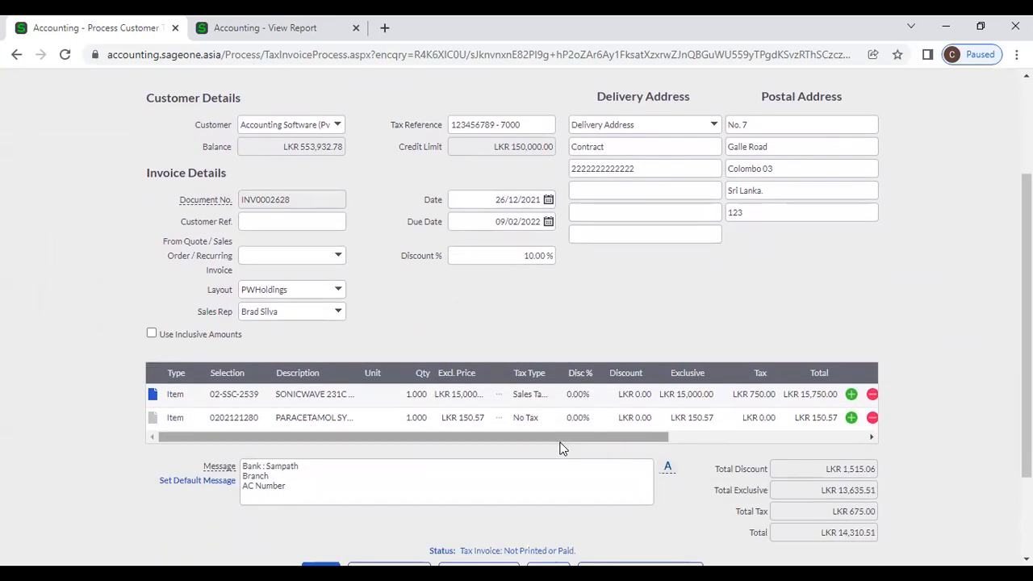
scroll(562, 449, down, 1)
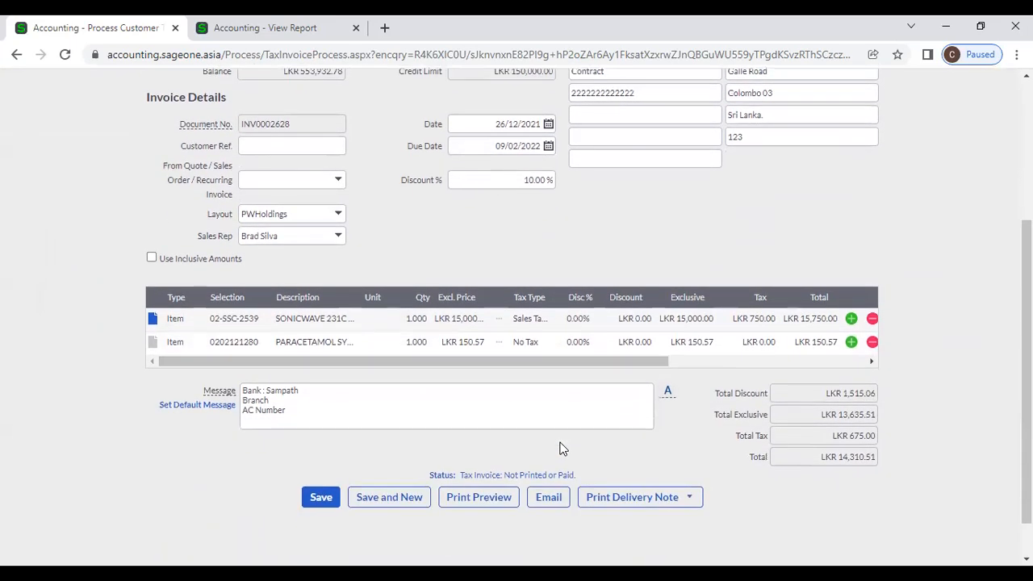
click(153, 258)
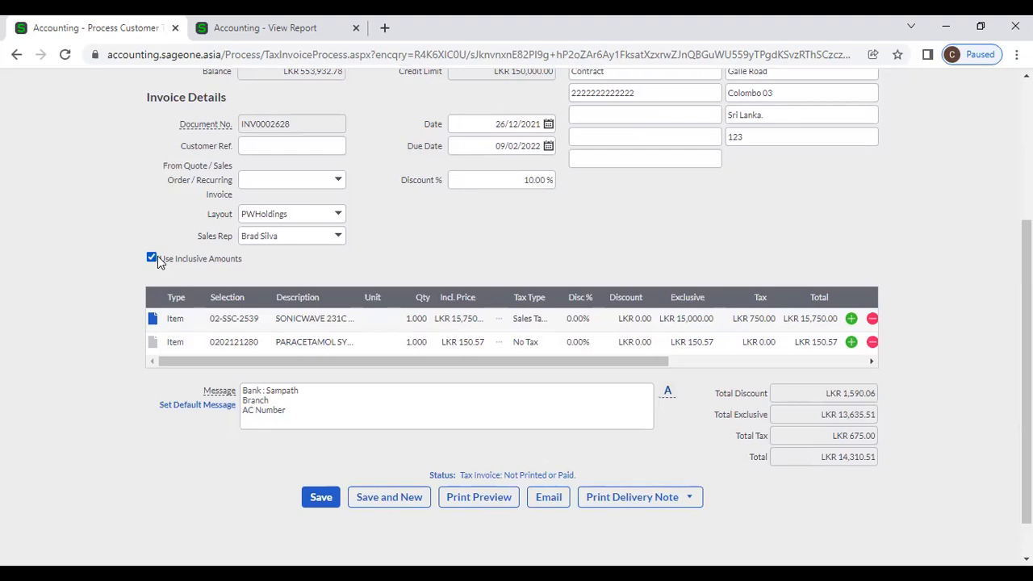
click(151, 259)
scroll(162, 320, down, 2)
Step: Open the invoice's gross profit breakdown based on average cost
scroll(162, 321, up, 3)
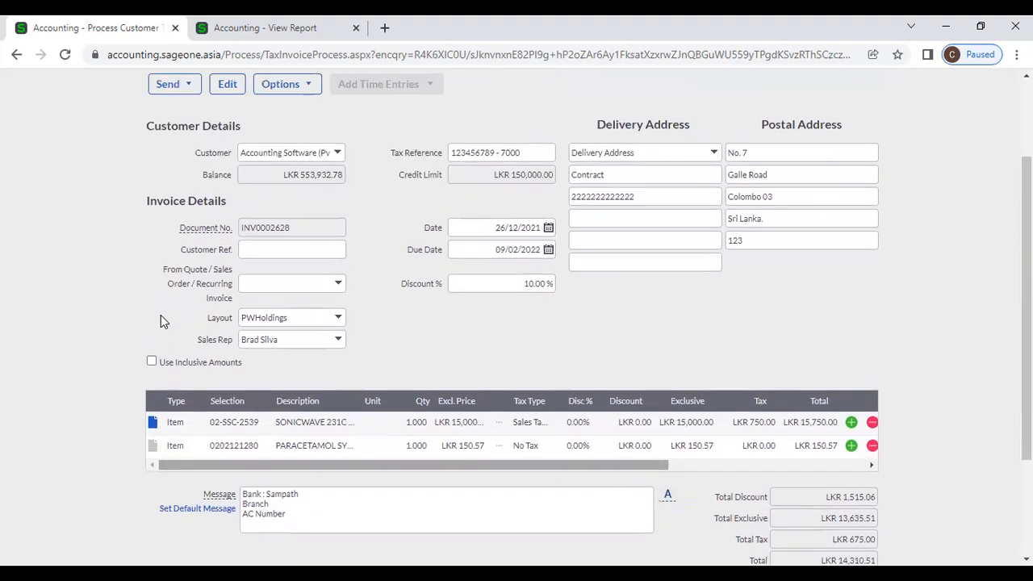
scroll(161, 320, up, 1)
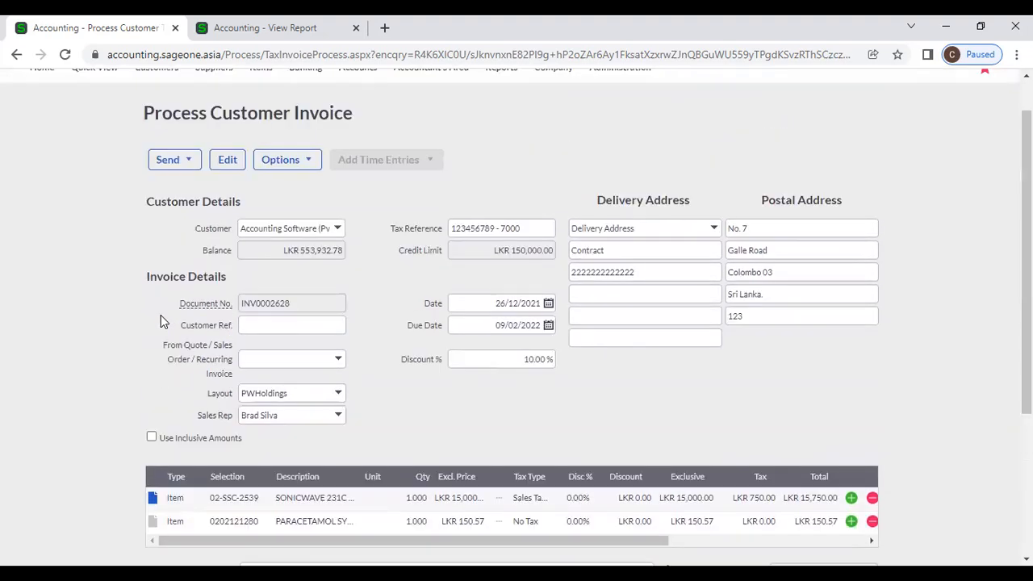
click(303, 165)
click(305, 184)
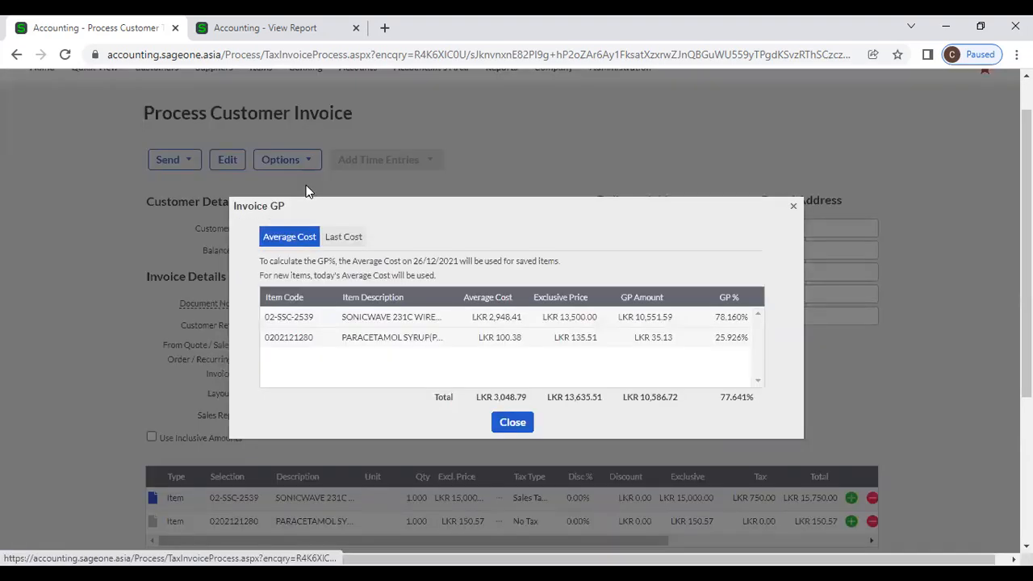
Step: View the invoice's gross profit breakdown based on last cost, and view the invoice's history
click(343, 239)
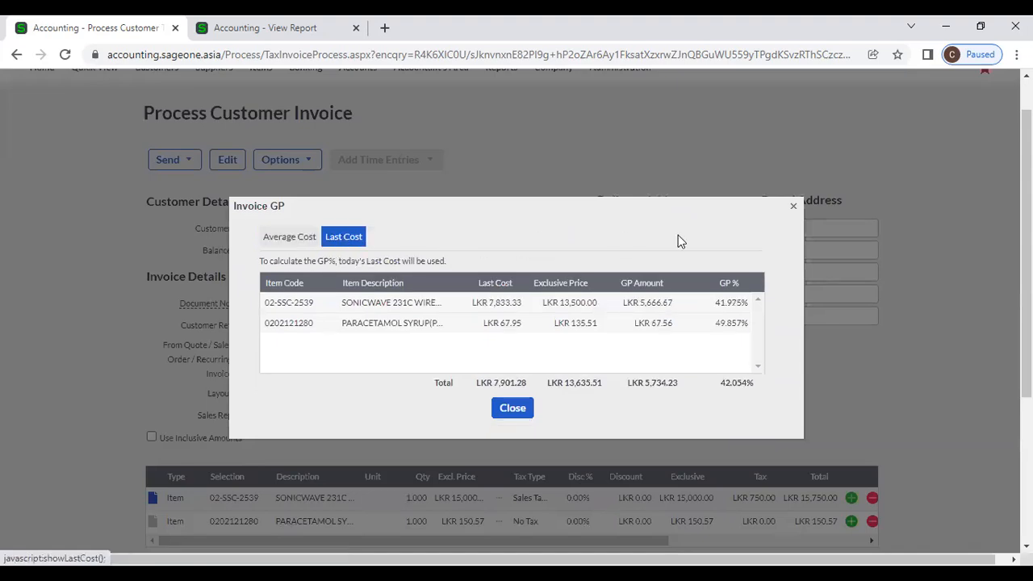
double_click(793, 206)
click(305, 162)
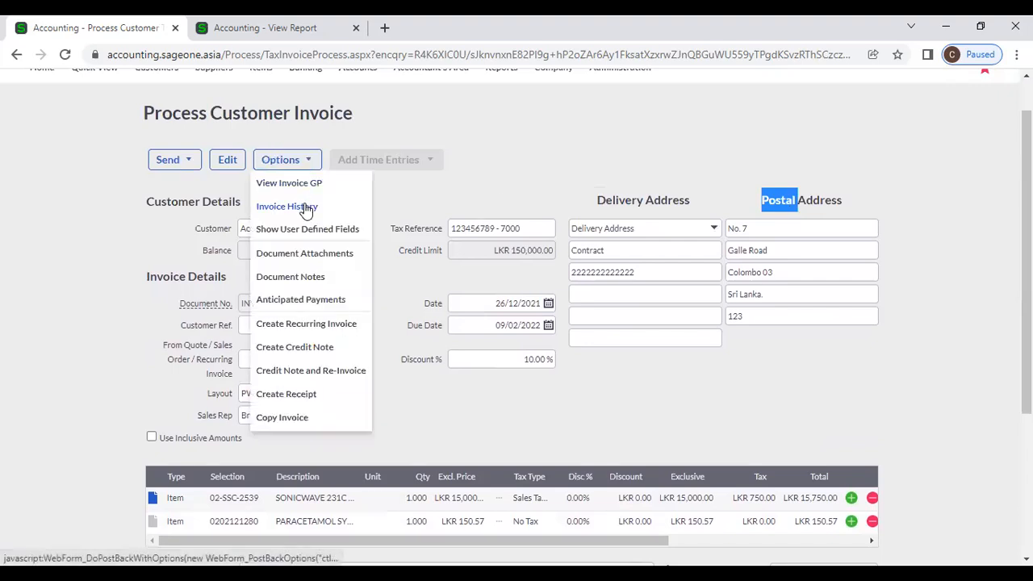
click(305, 208)
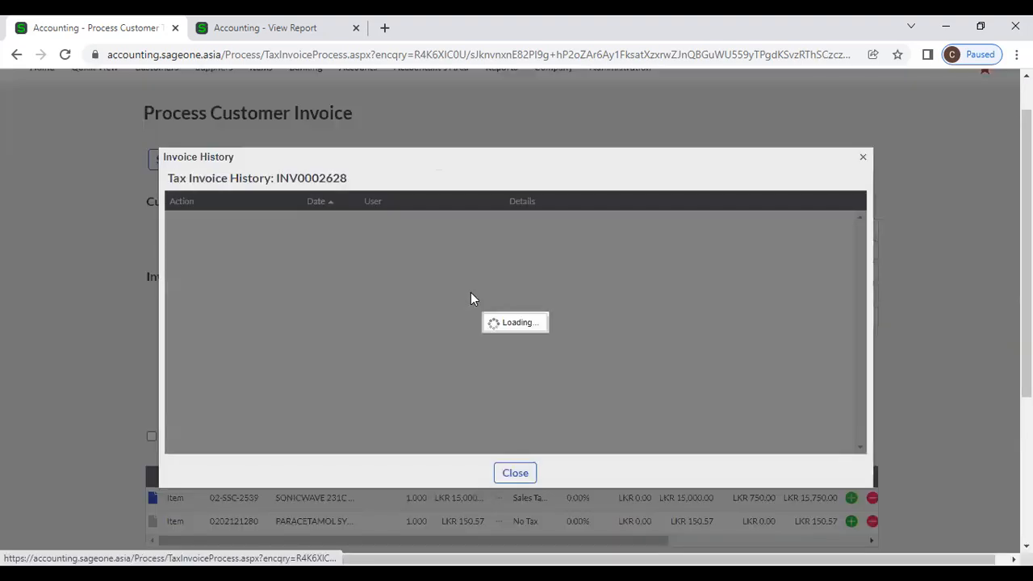
click(515, 472)
Step: View the invoice's user defined fields and its document attachments, closing each window without changes
click(284, 160)
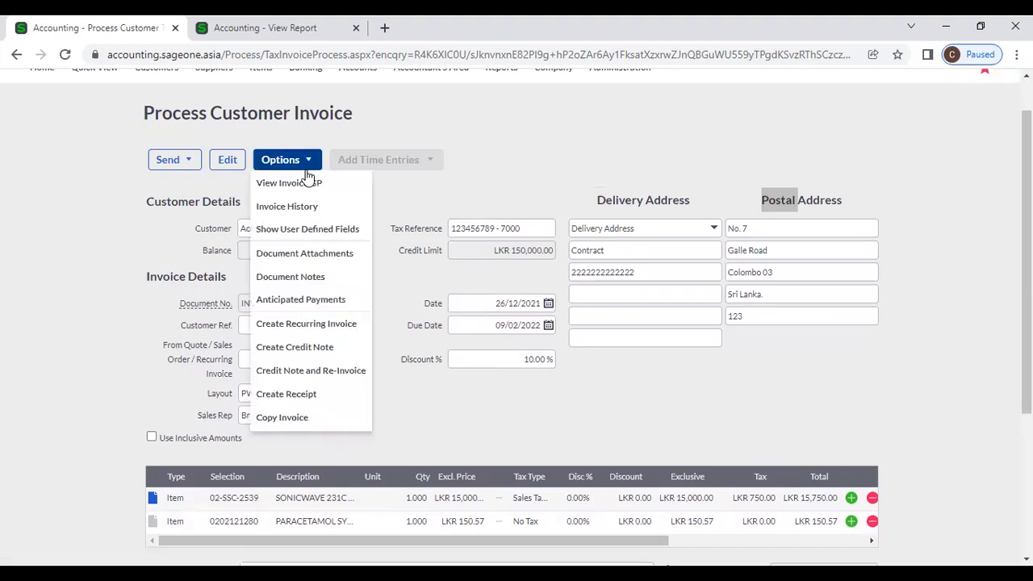
click(321, 230)
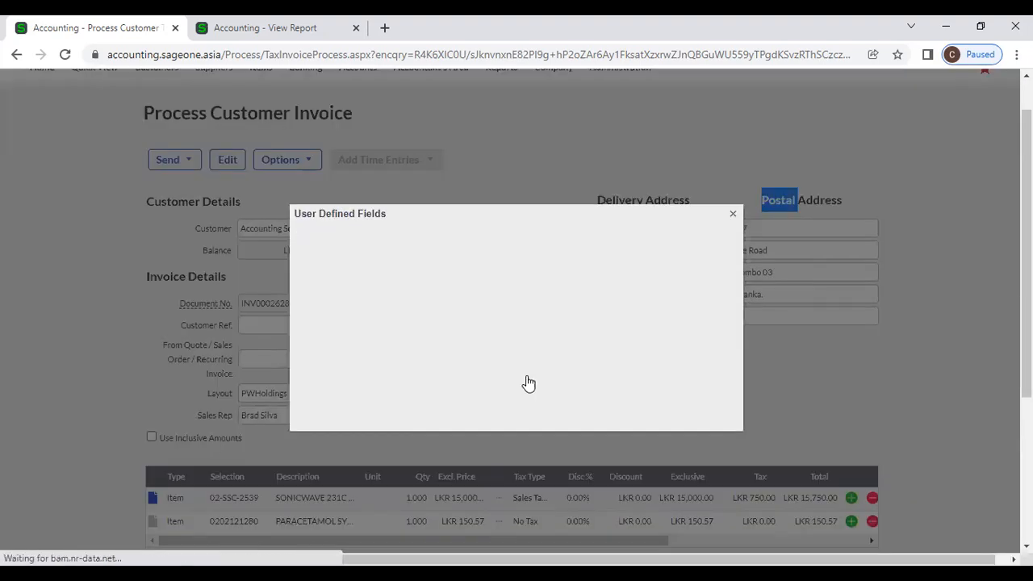
click(733, 216)
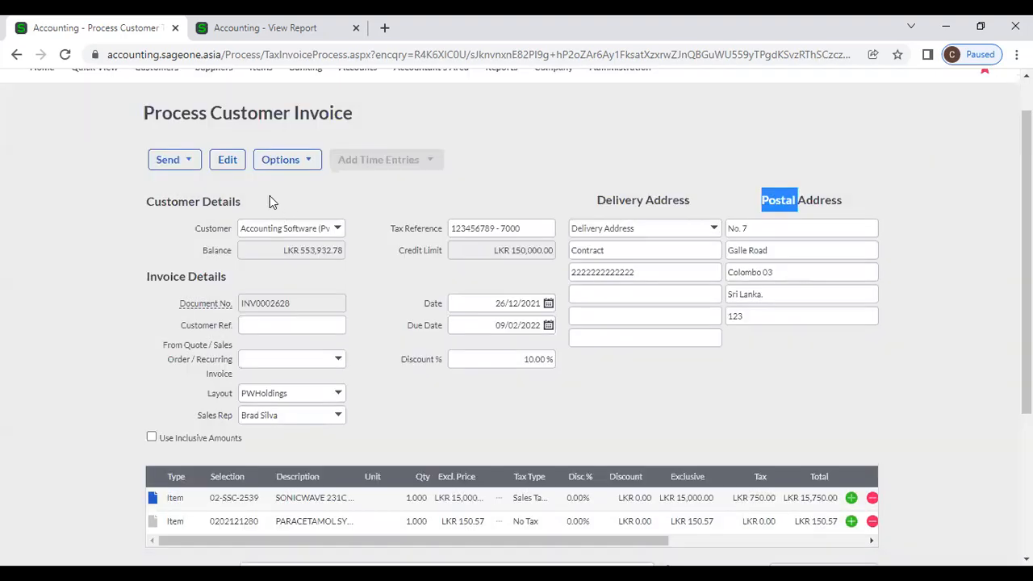
click(277, 159)
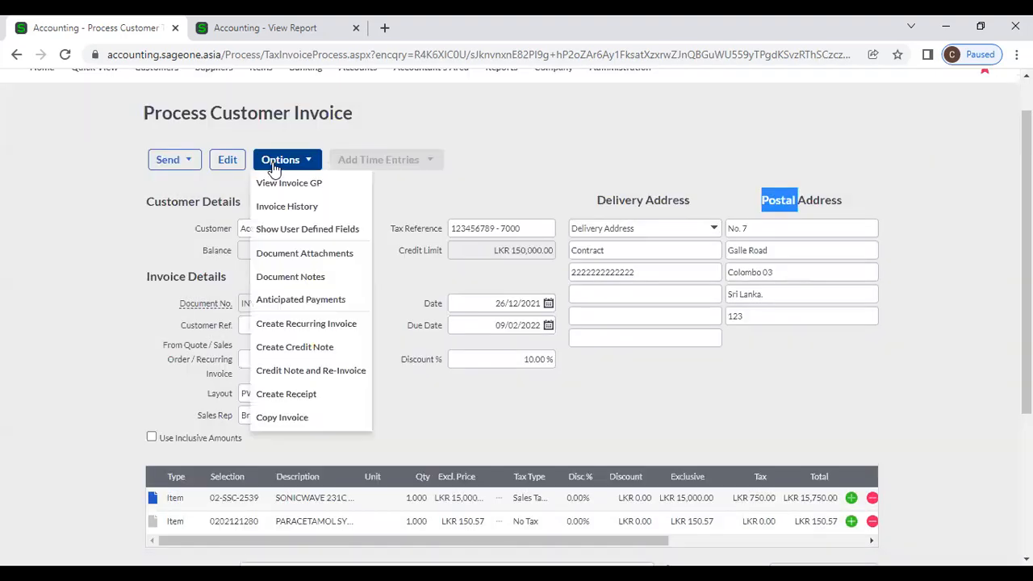
click(278, 257)
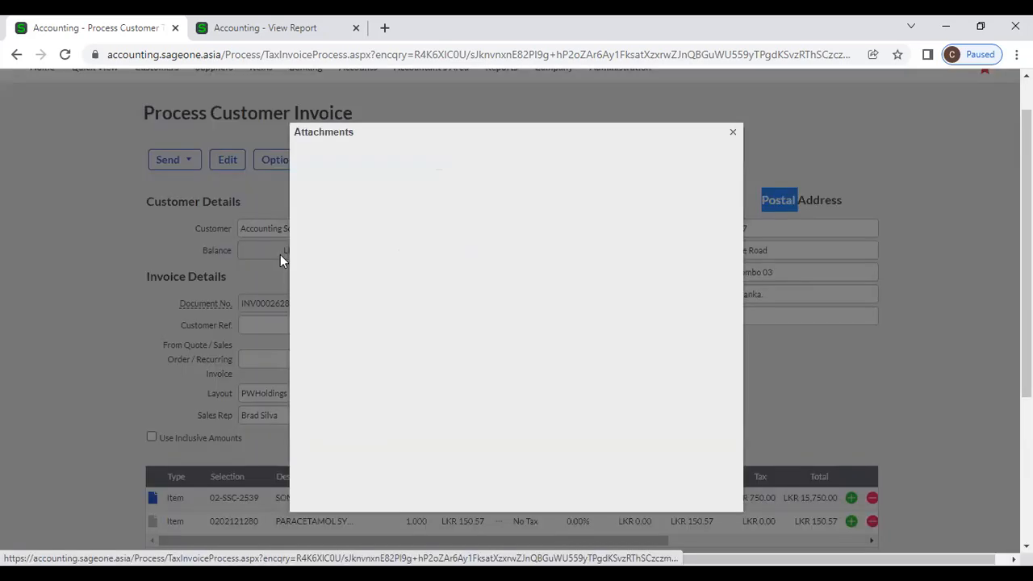
click(733, 132)
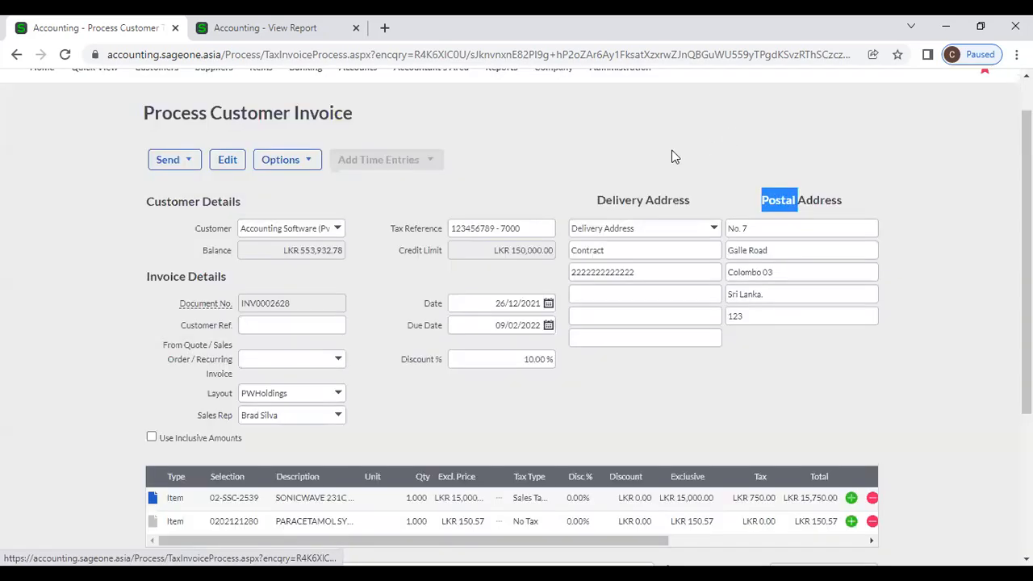
Step: View the invoice's document notes and its anticipated payments, closing both without adding anything
click(260, 159)
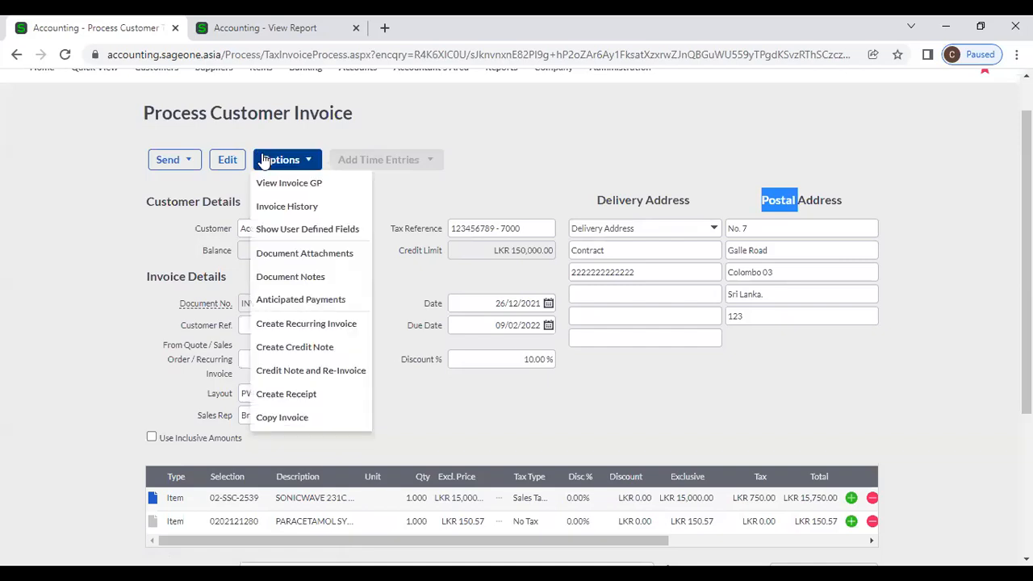
click(271, 278)
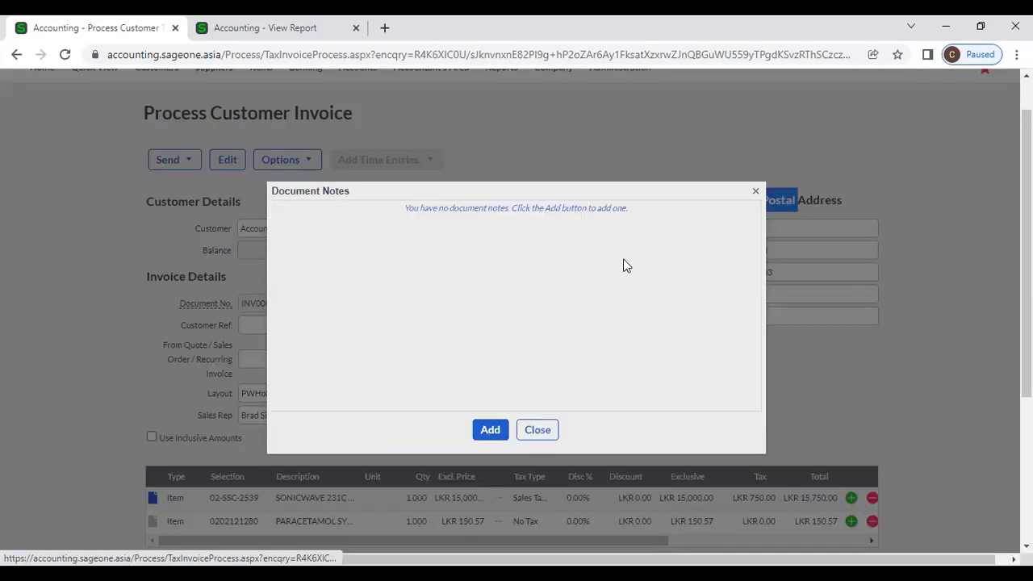
click(556, 427)
click(306, 161)
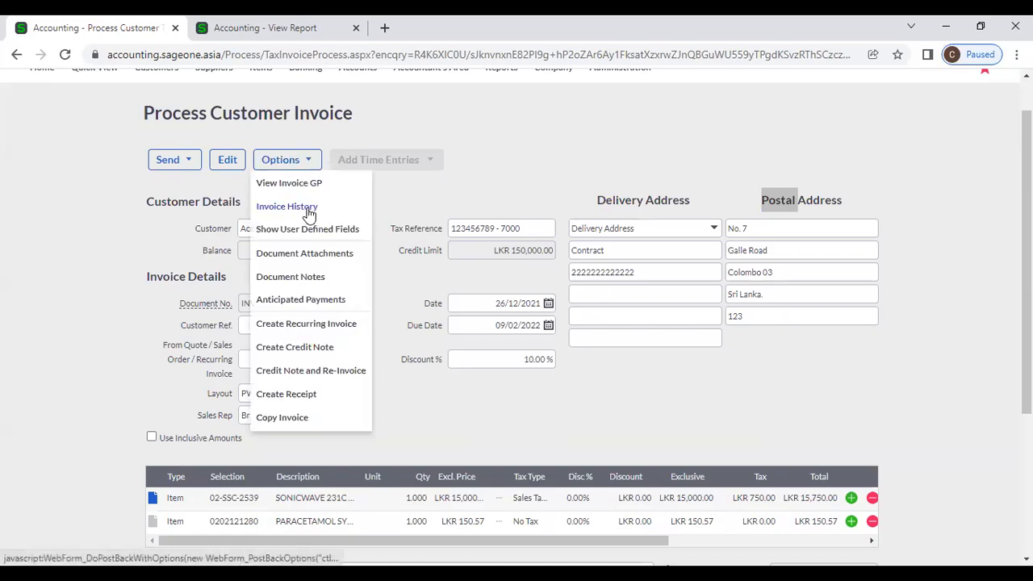
click(304, 299)
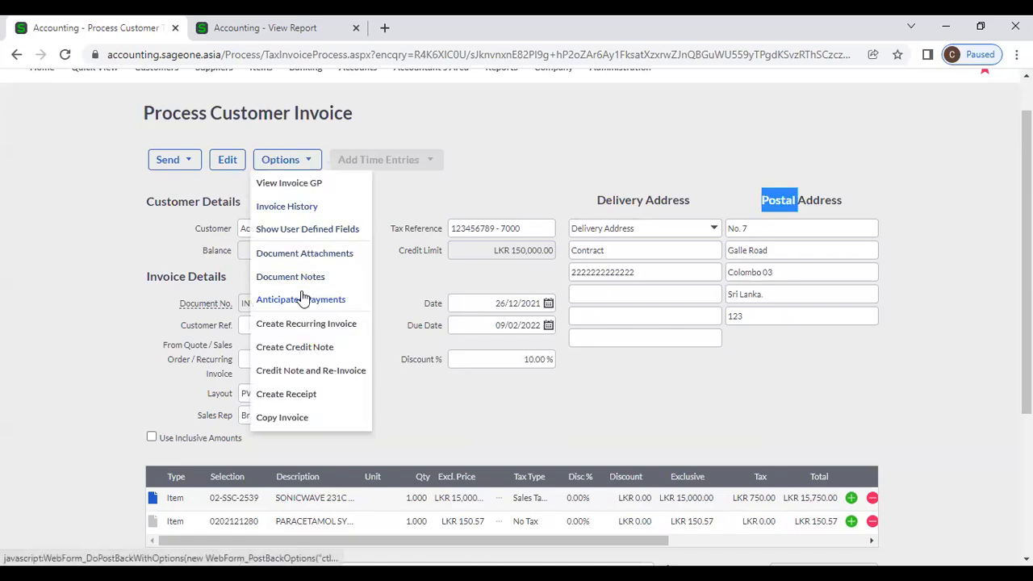
click(301, 287)
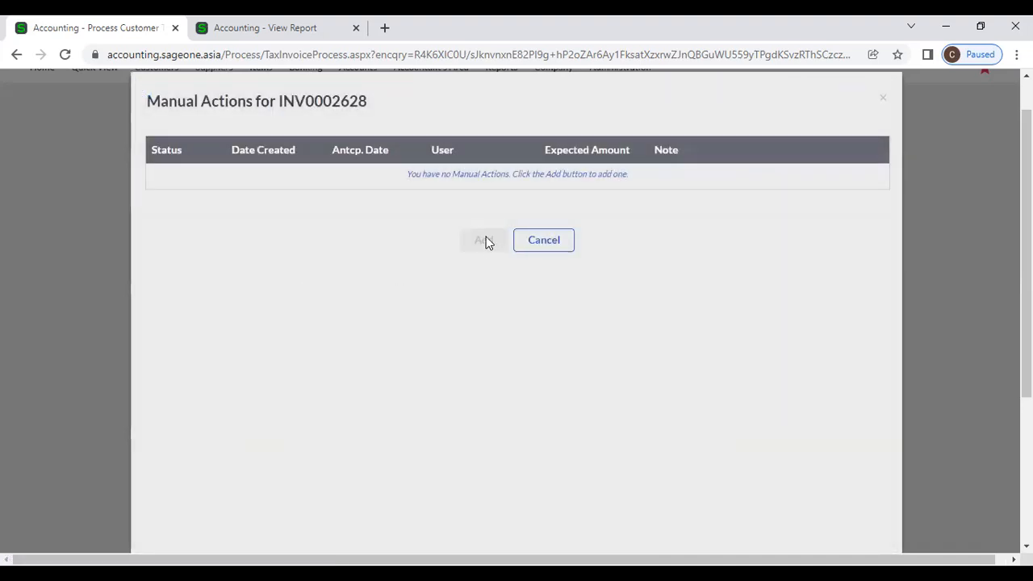
click(552, 245)
Step: Save the customer invoice, agreeing to exceed the credit limit
click(294, 165)
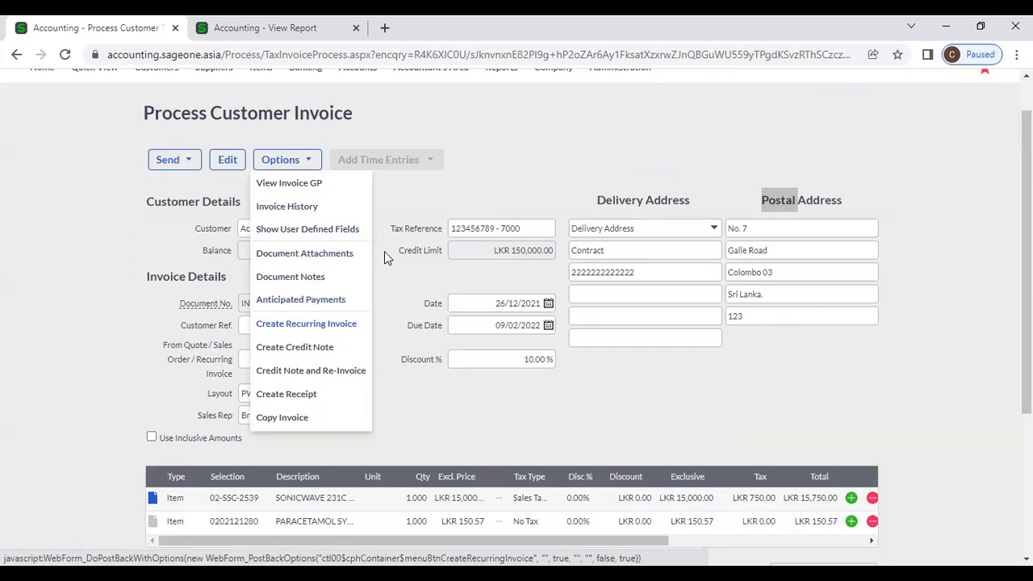
scroll(395, 274, down, 3)
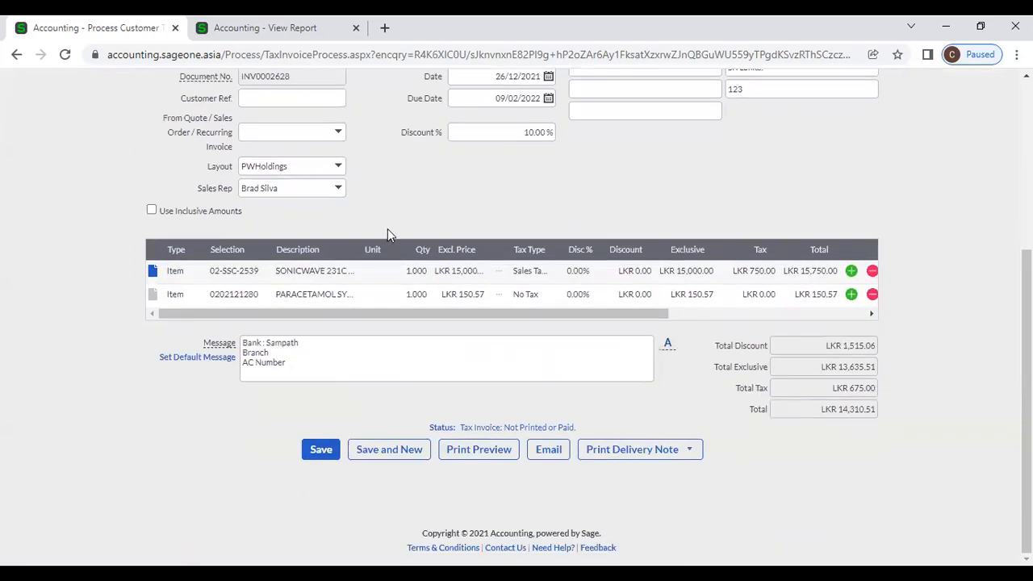
click(327, 450)
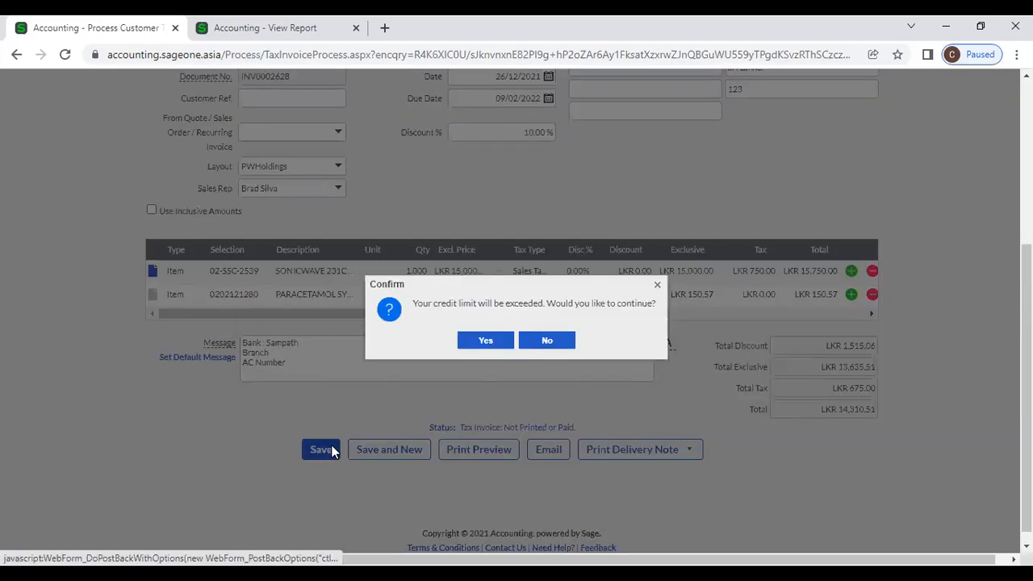
click(492, 343)
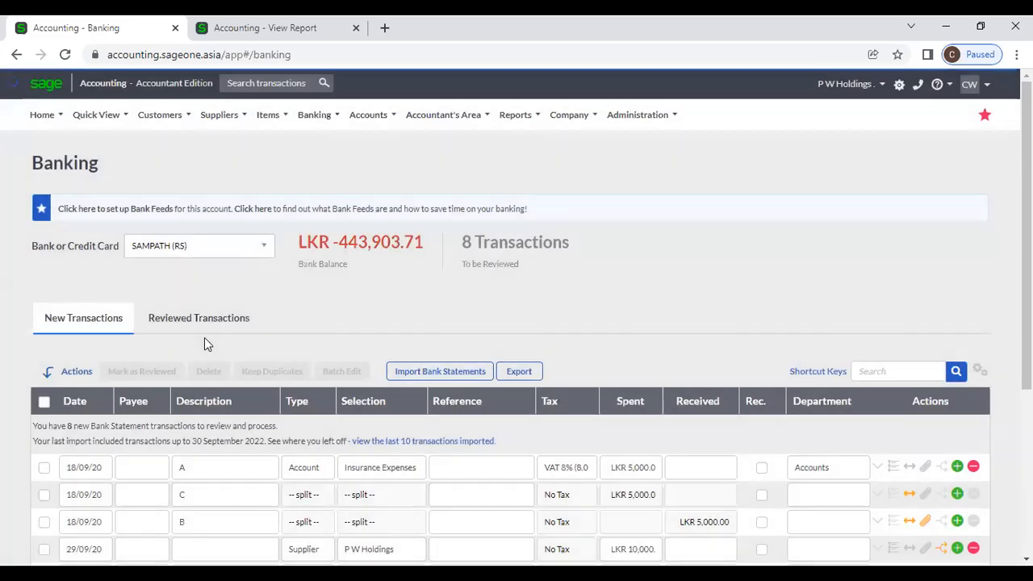
Step: Open the 26/12/2021 invoice for Accounting Software (Pvt) Ltd from the customer tax invoices list
click(160, 115)
mouse_move(178, 193)
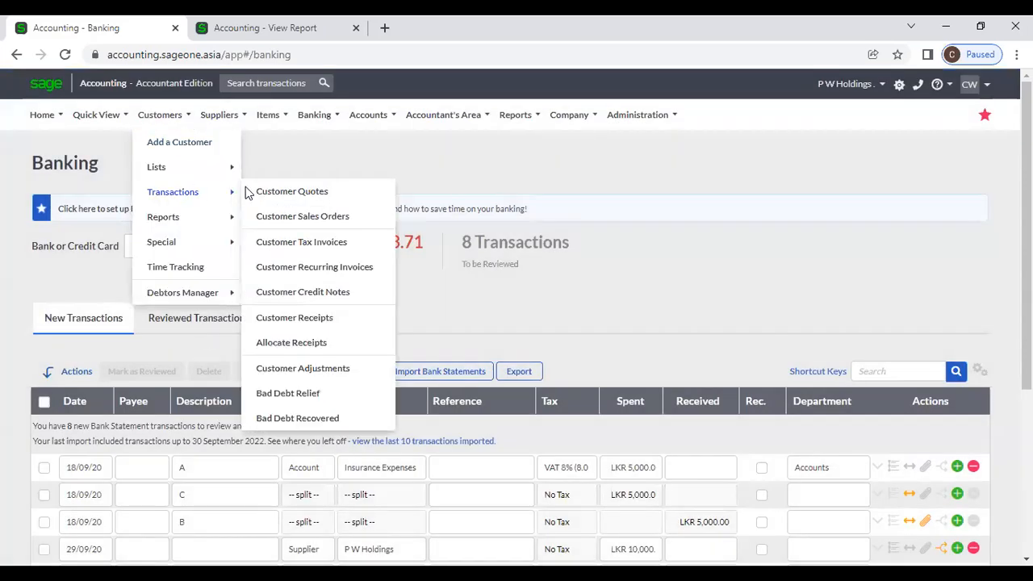
click(282, 244)
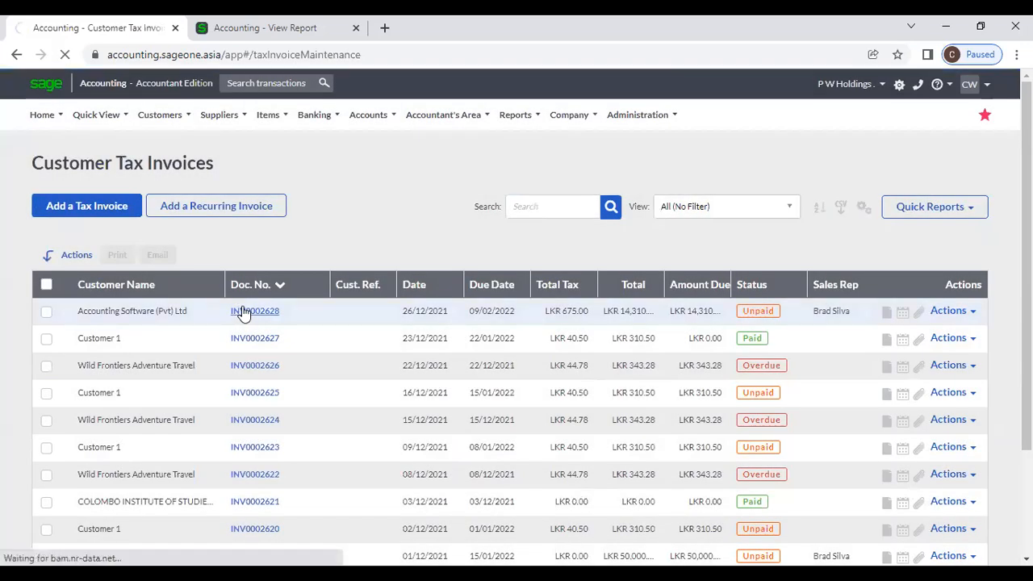
click(244, 312)
Step: View the form for adding an anticipated payment action to the invoice, and cancel it without saving
click(284, 208)
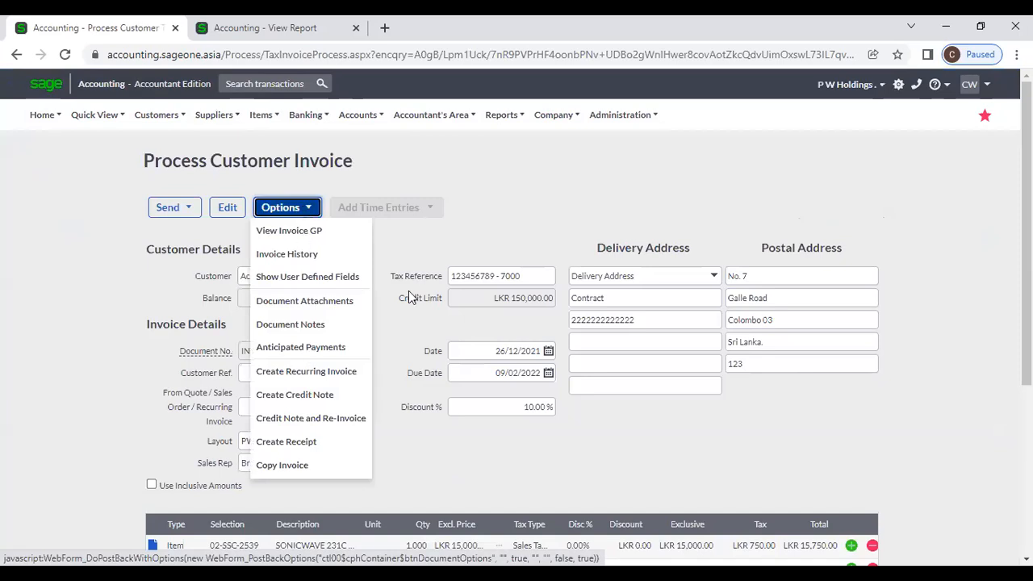
click(309, 355)
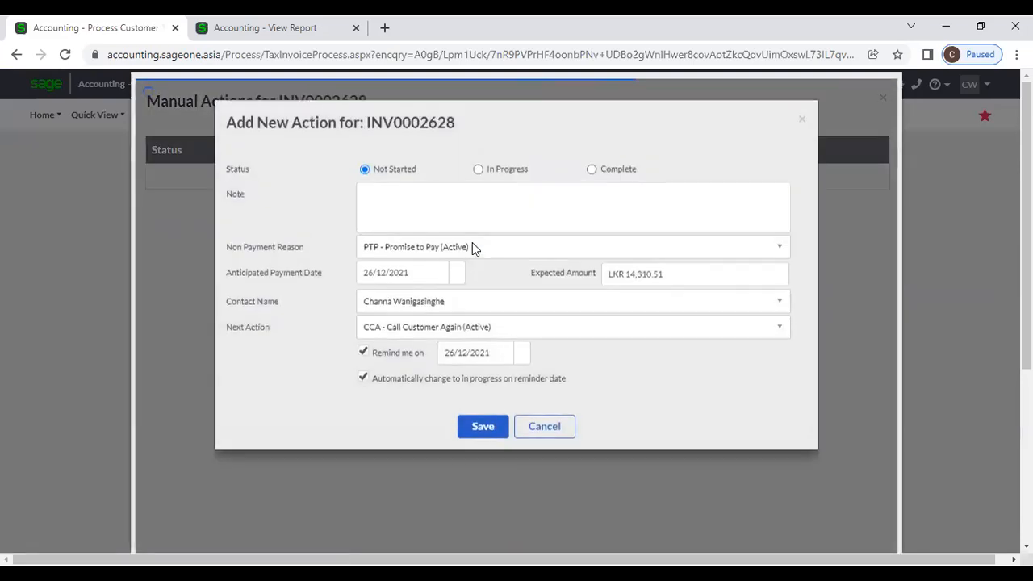
click(545, 429)
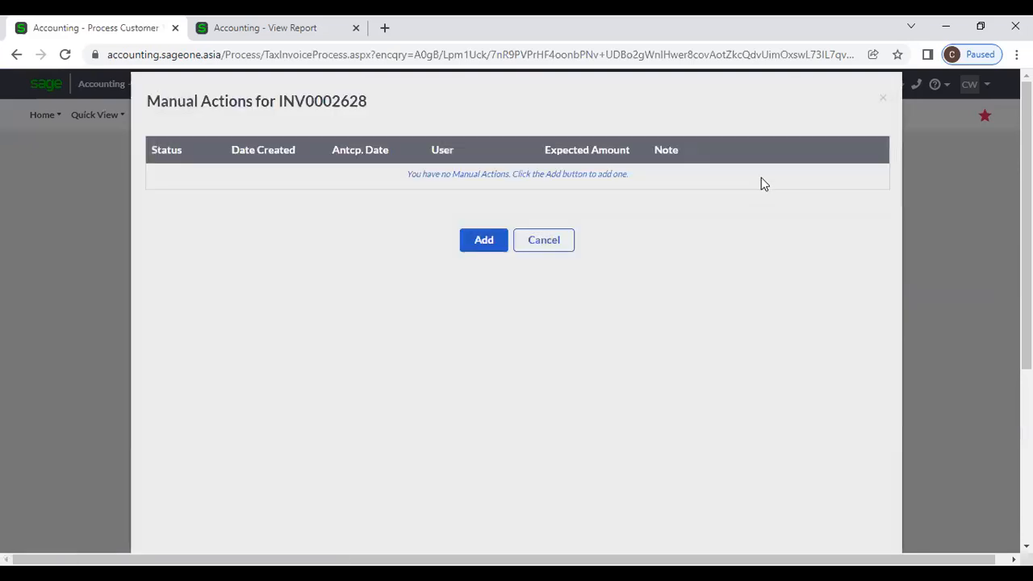
click(883, 98)
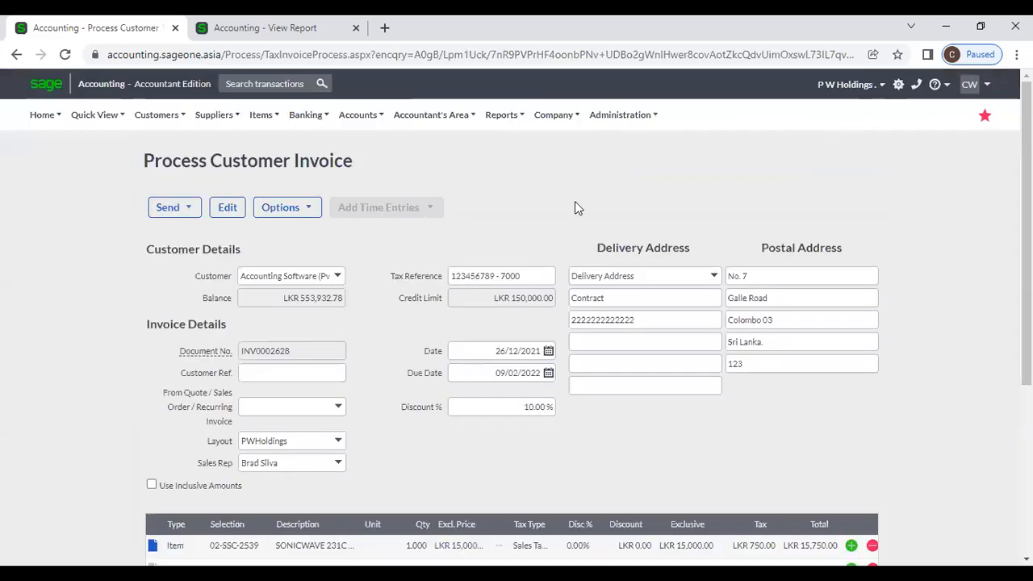
Step: Return to the customer tax invoices list and look through its entries
click(300, 208)
mouse_move(181, 122)
mouse_move(173, 189)
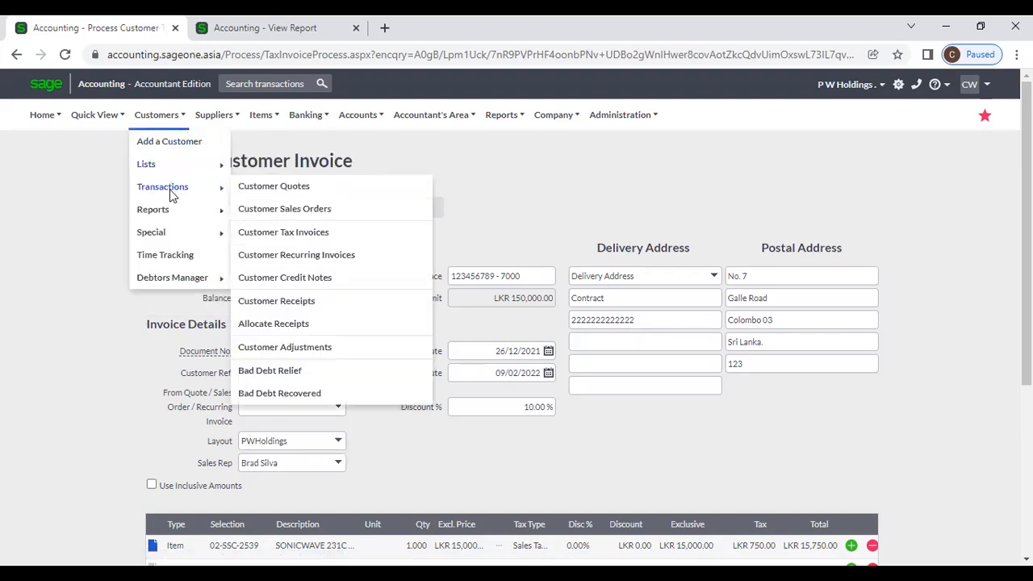
click(297, 233)
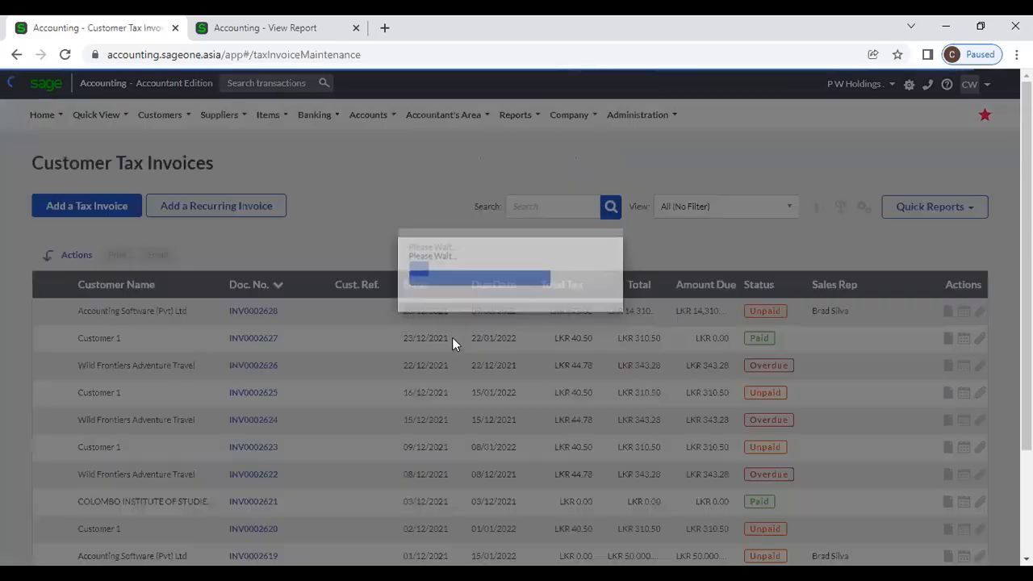
scroll(452, 337, down, 2)
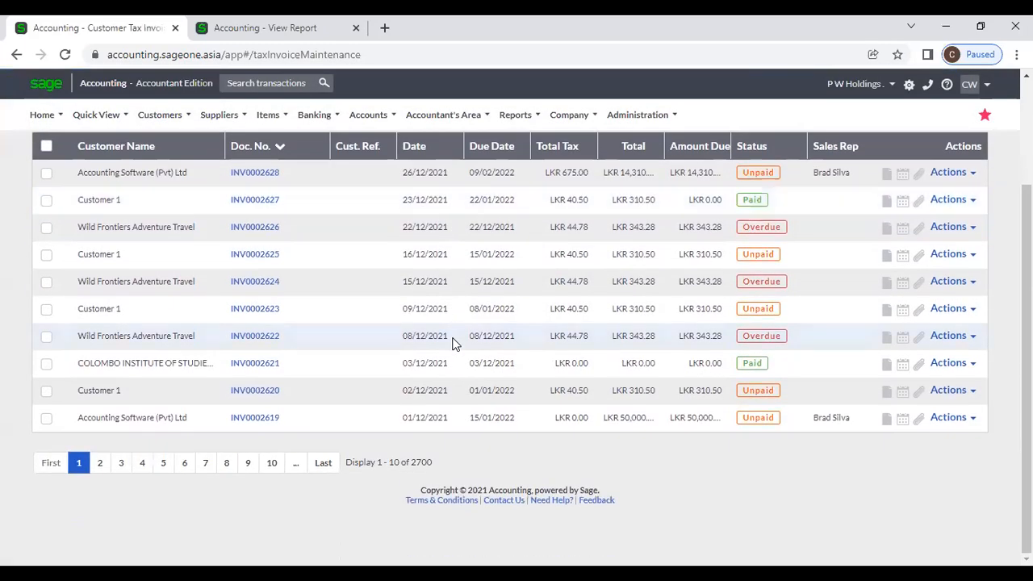
scroll(452, 343, up, 1)
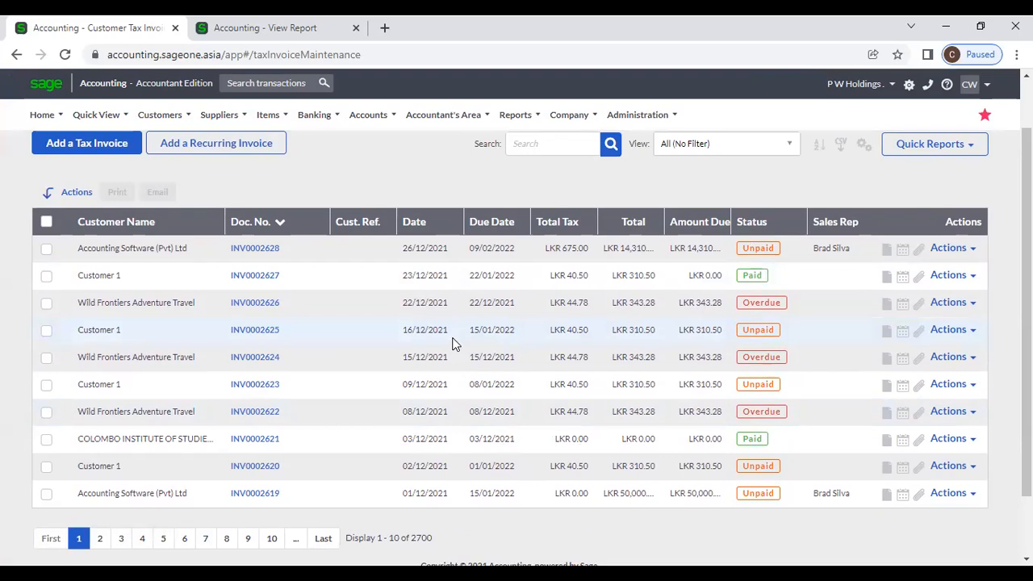
scroll(496, 302, up, 2)
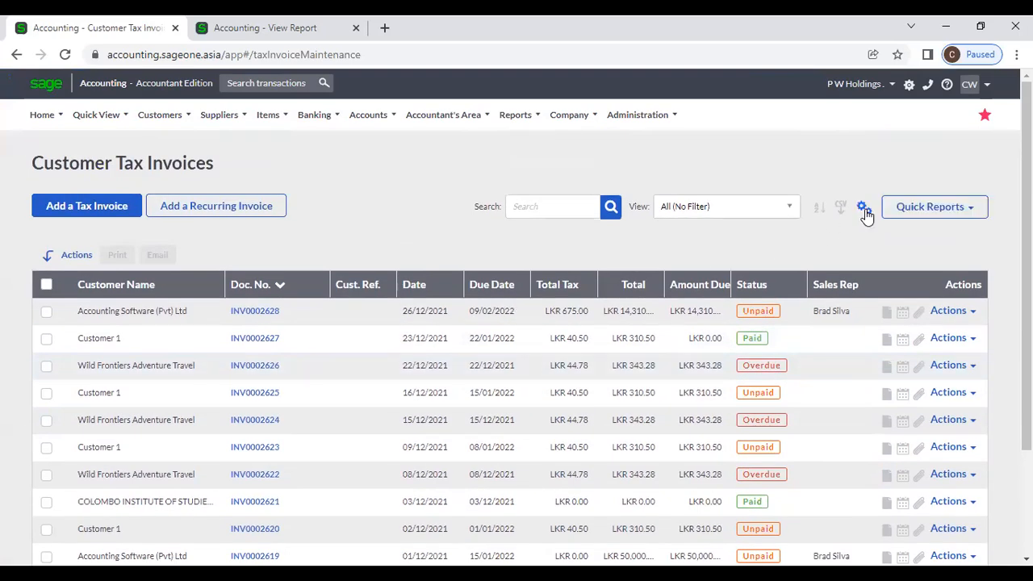
Step: Filter the tax invoices to those dated this month, and reset the view to All (No Filter)
click(818, 208)
click(627, 117)
click(729, 205)
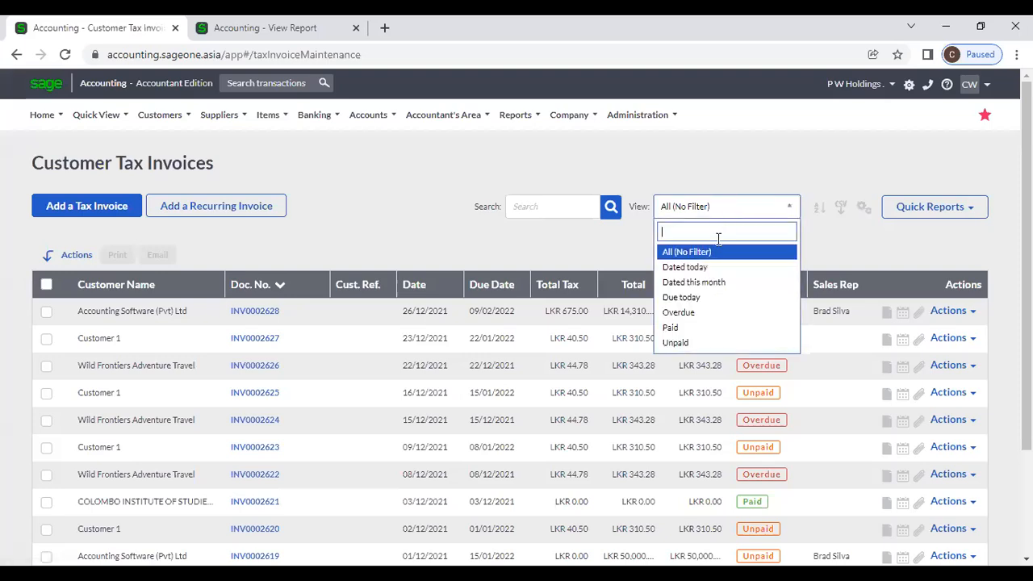
click(716, 281)
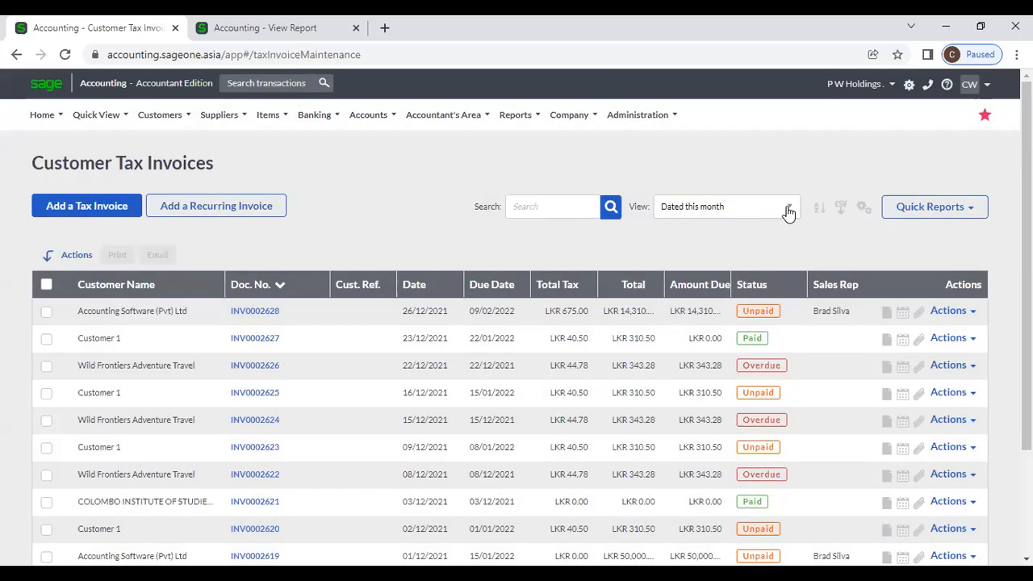
click(789, 209)
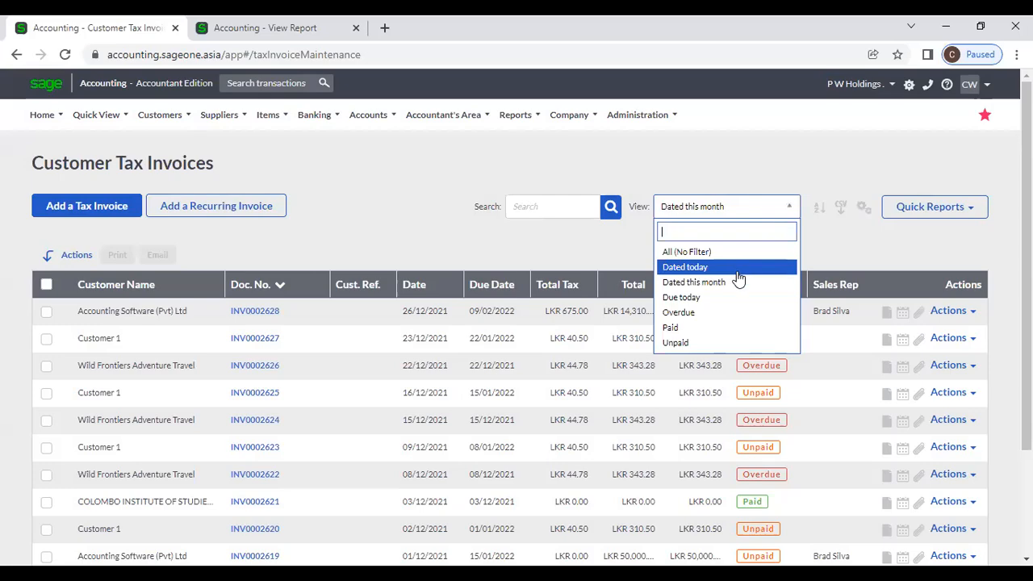
click(672, 251)
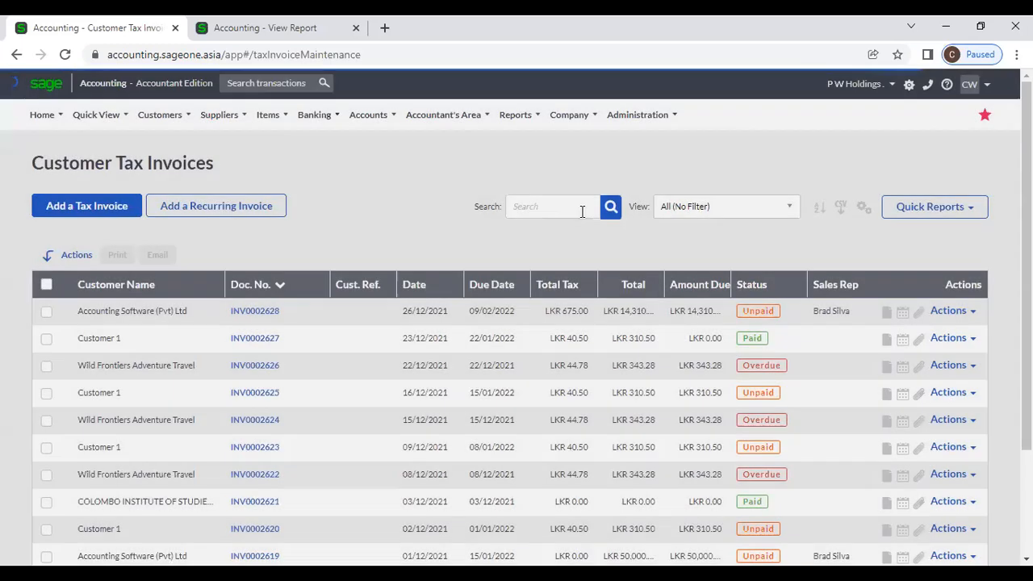
Step: Search the customer tax invoices for "Acc" and clear the search
click(582, 212)
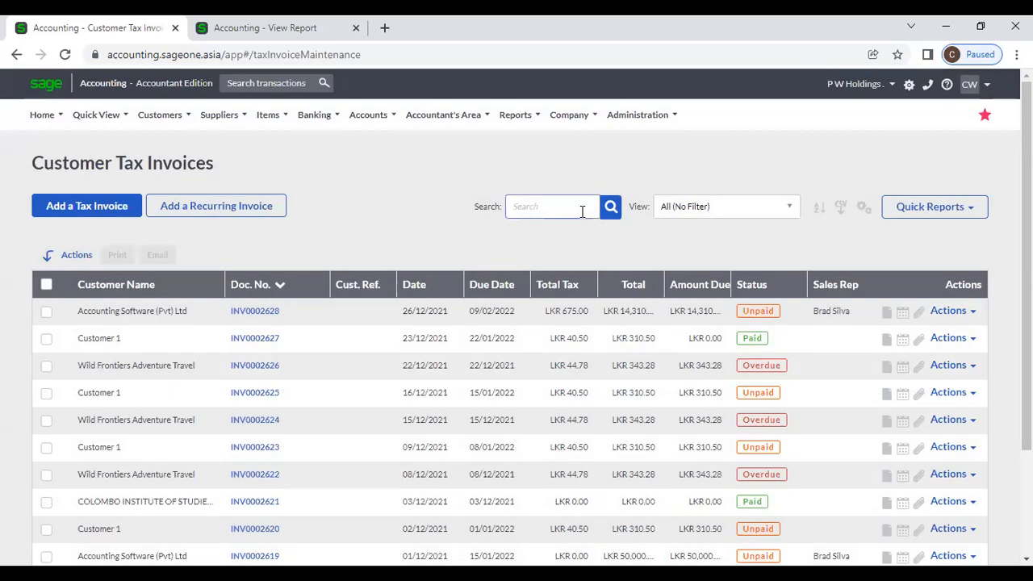
text(P W)
key(BackSpace)
key(BackSpace)
key(BackSpace)
text(Acc)
key(Return)
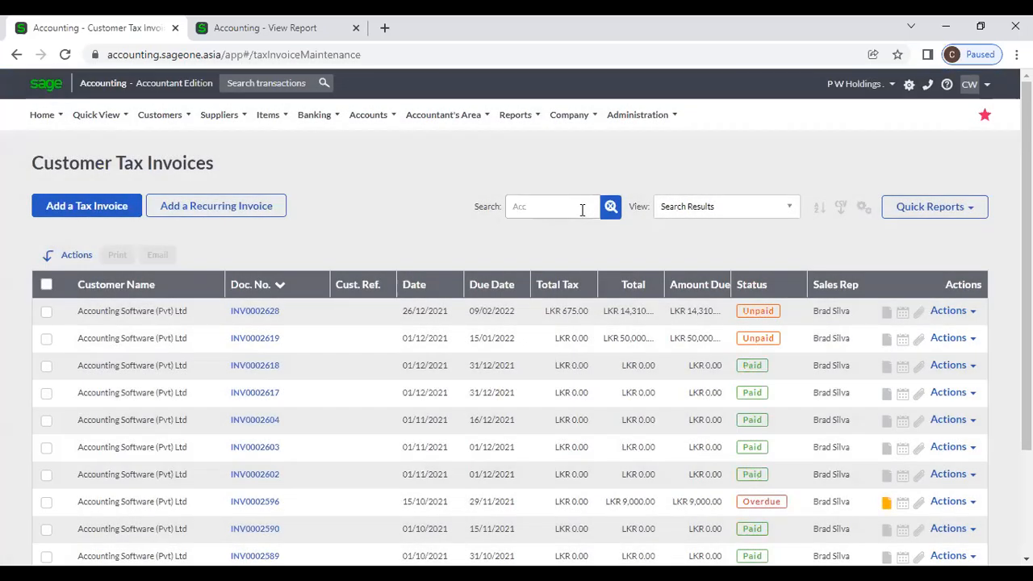
click(611, 207)
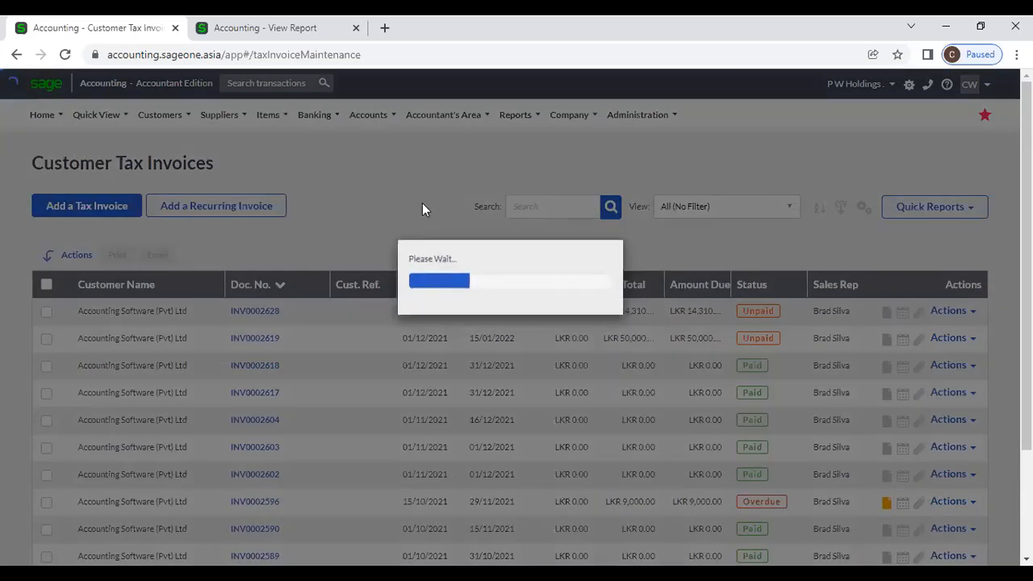